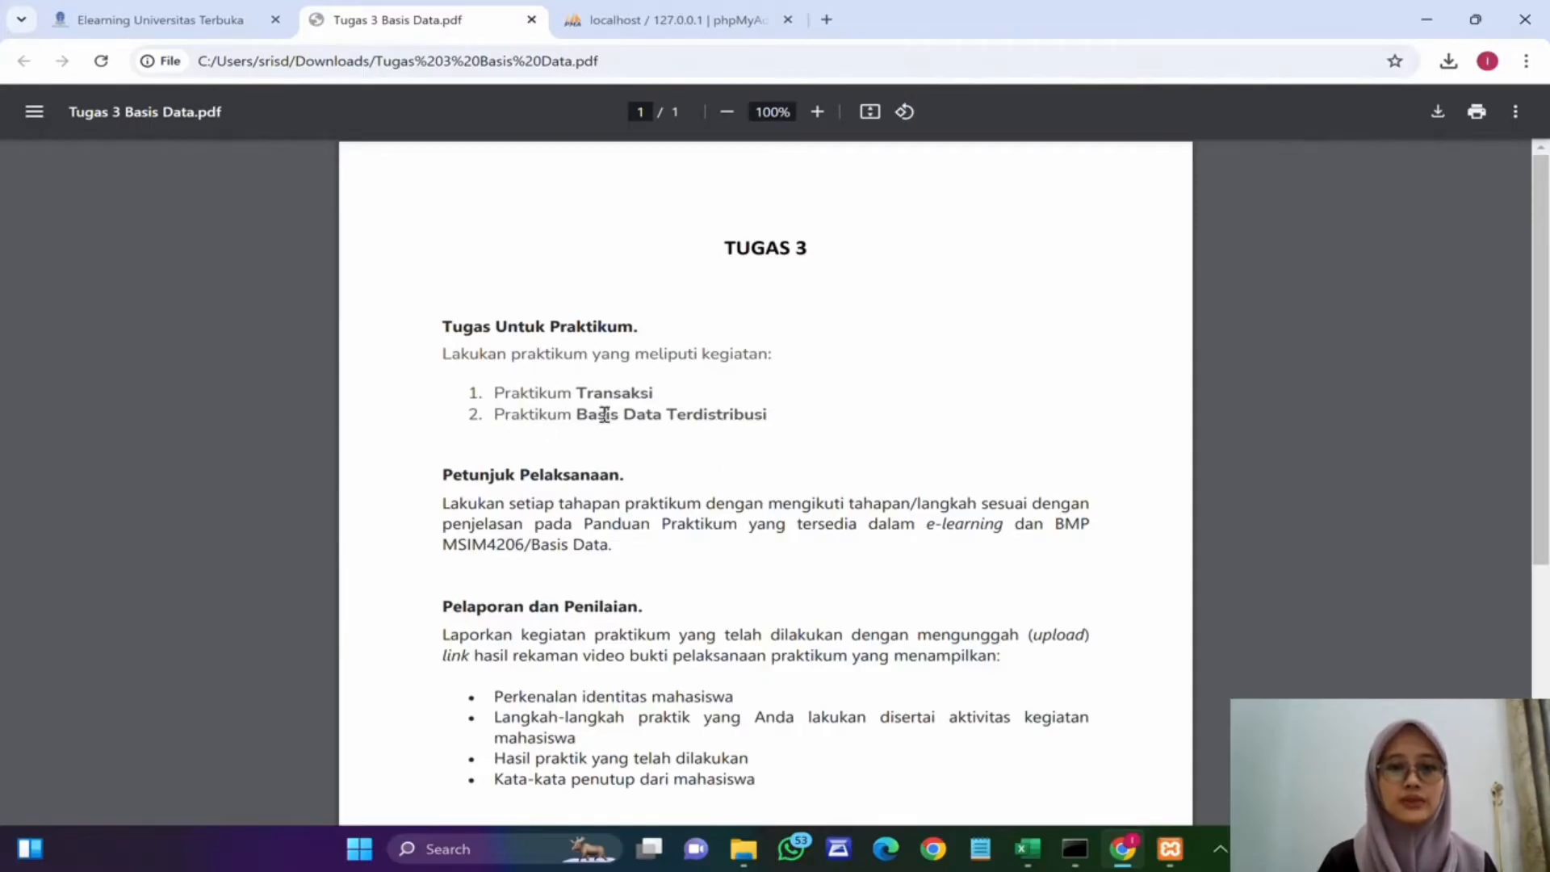
Step: Switch from the assignment PDF to phpMyAdmin and open the rumahsakit database
scroll(621, 384, down, 1)
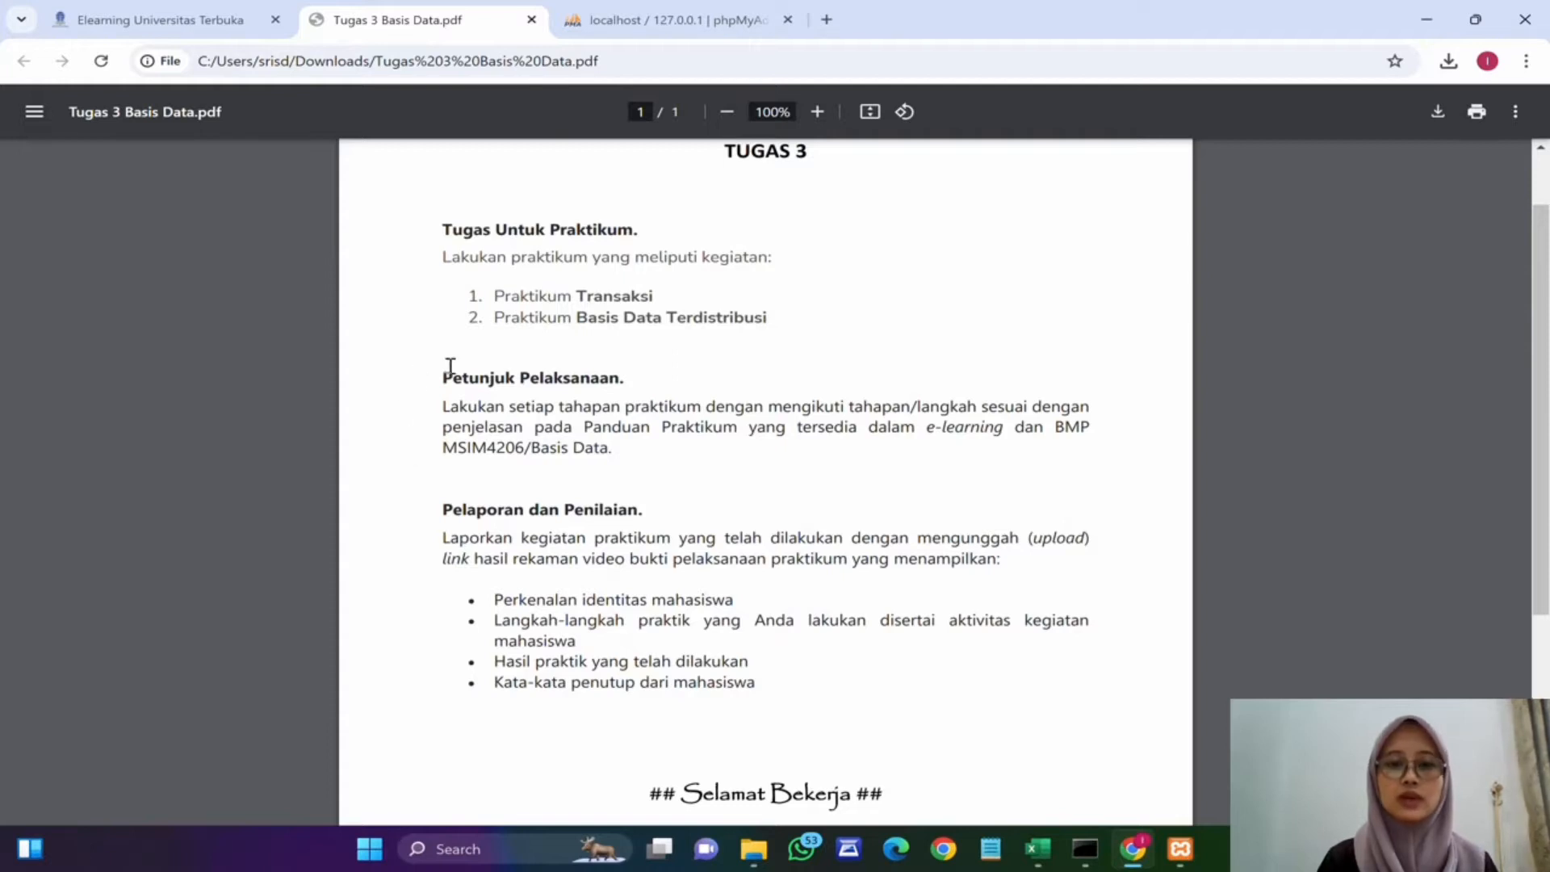
scroll(446, 363, up, 1)
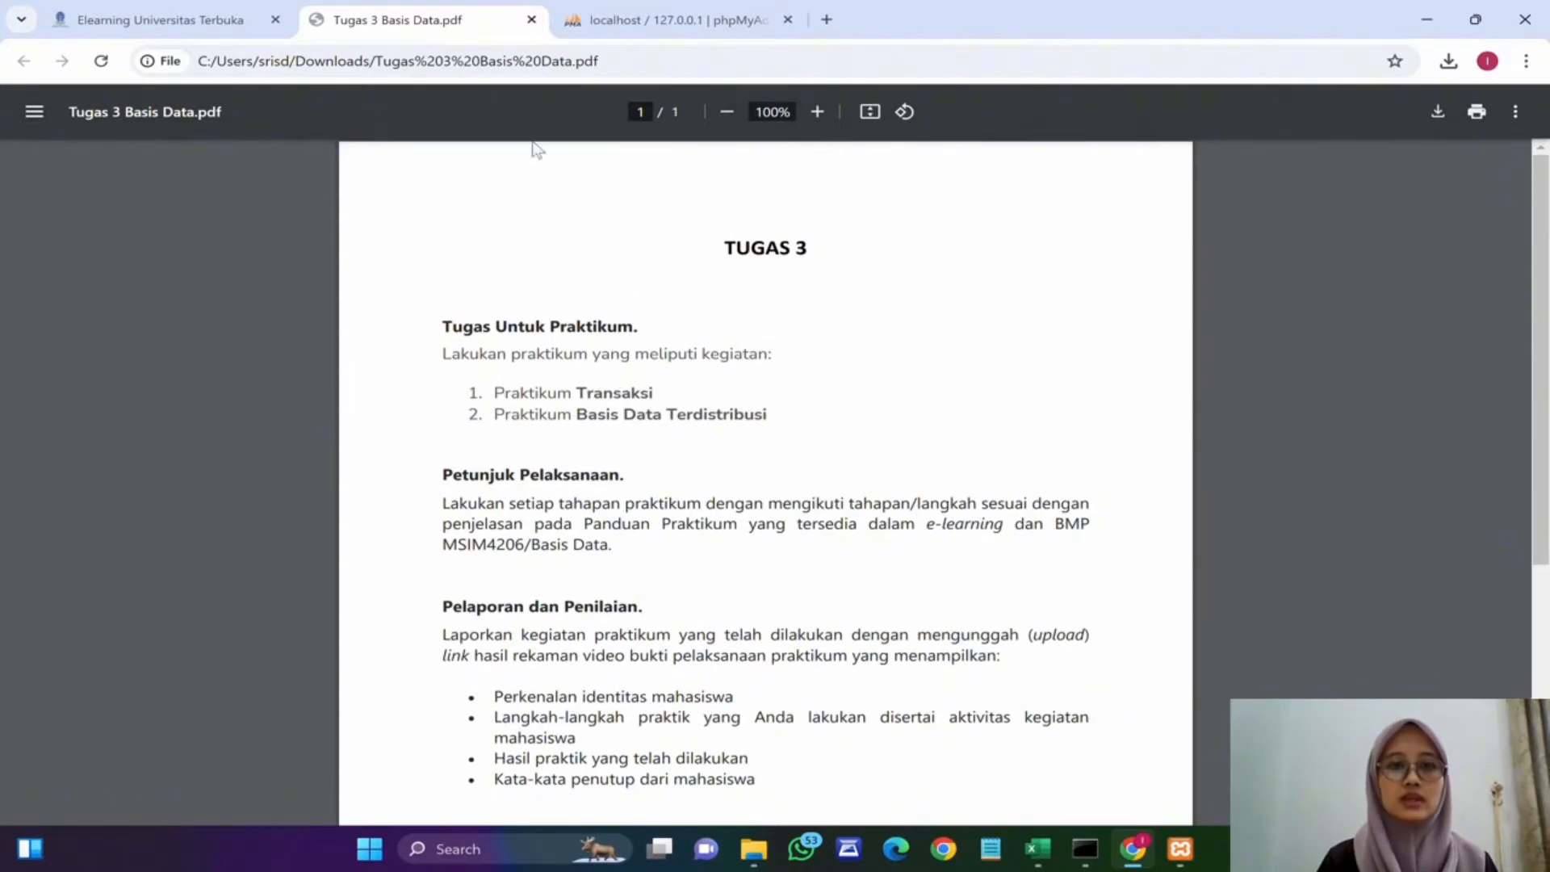
click(631, 23)
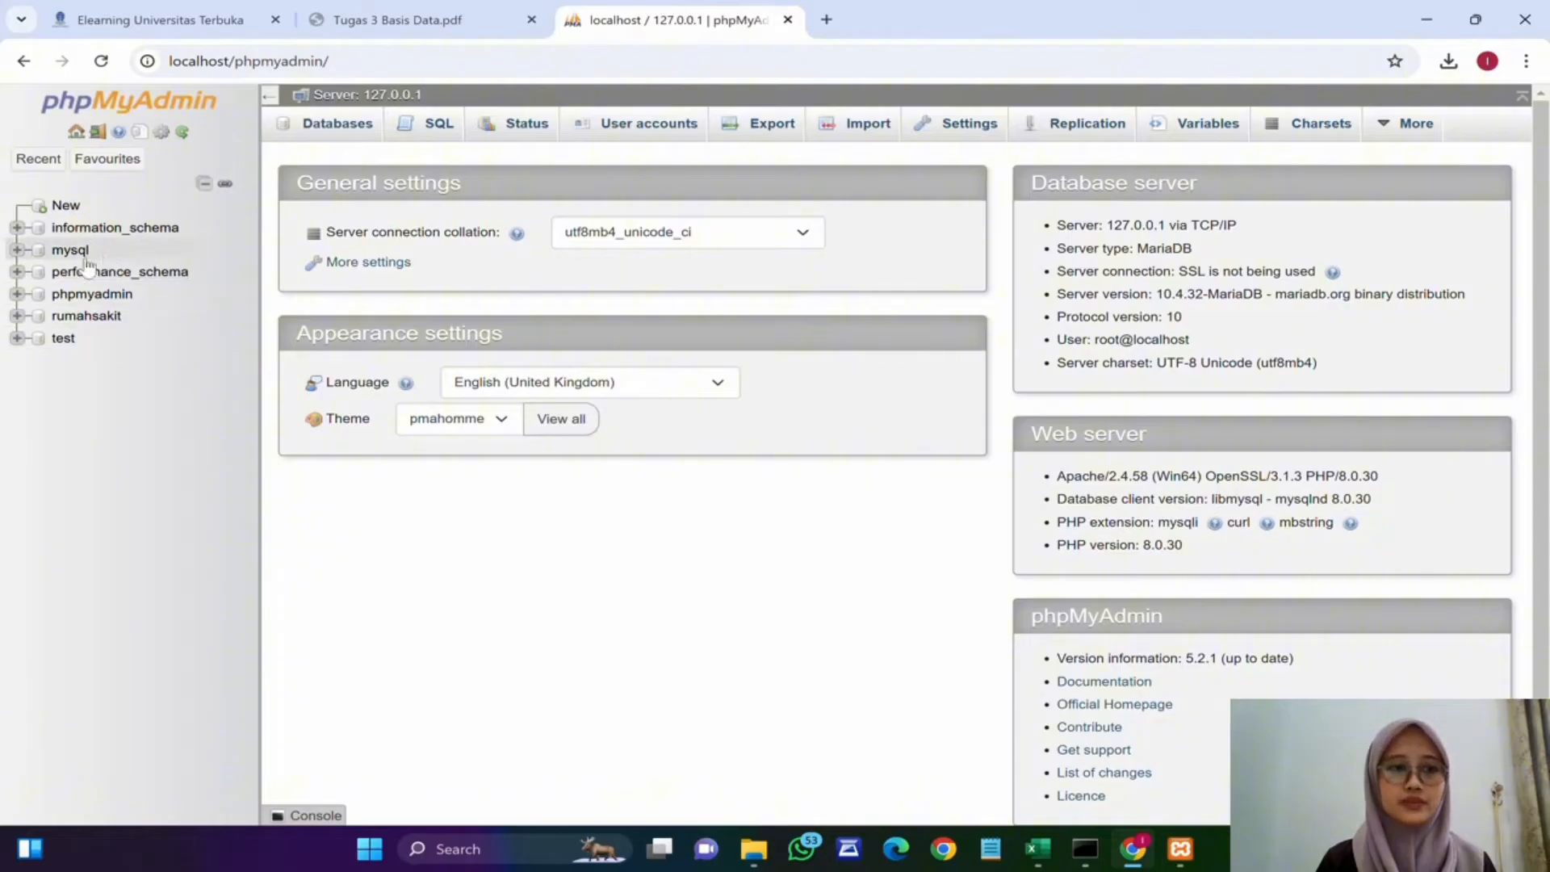
click(87, 315)
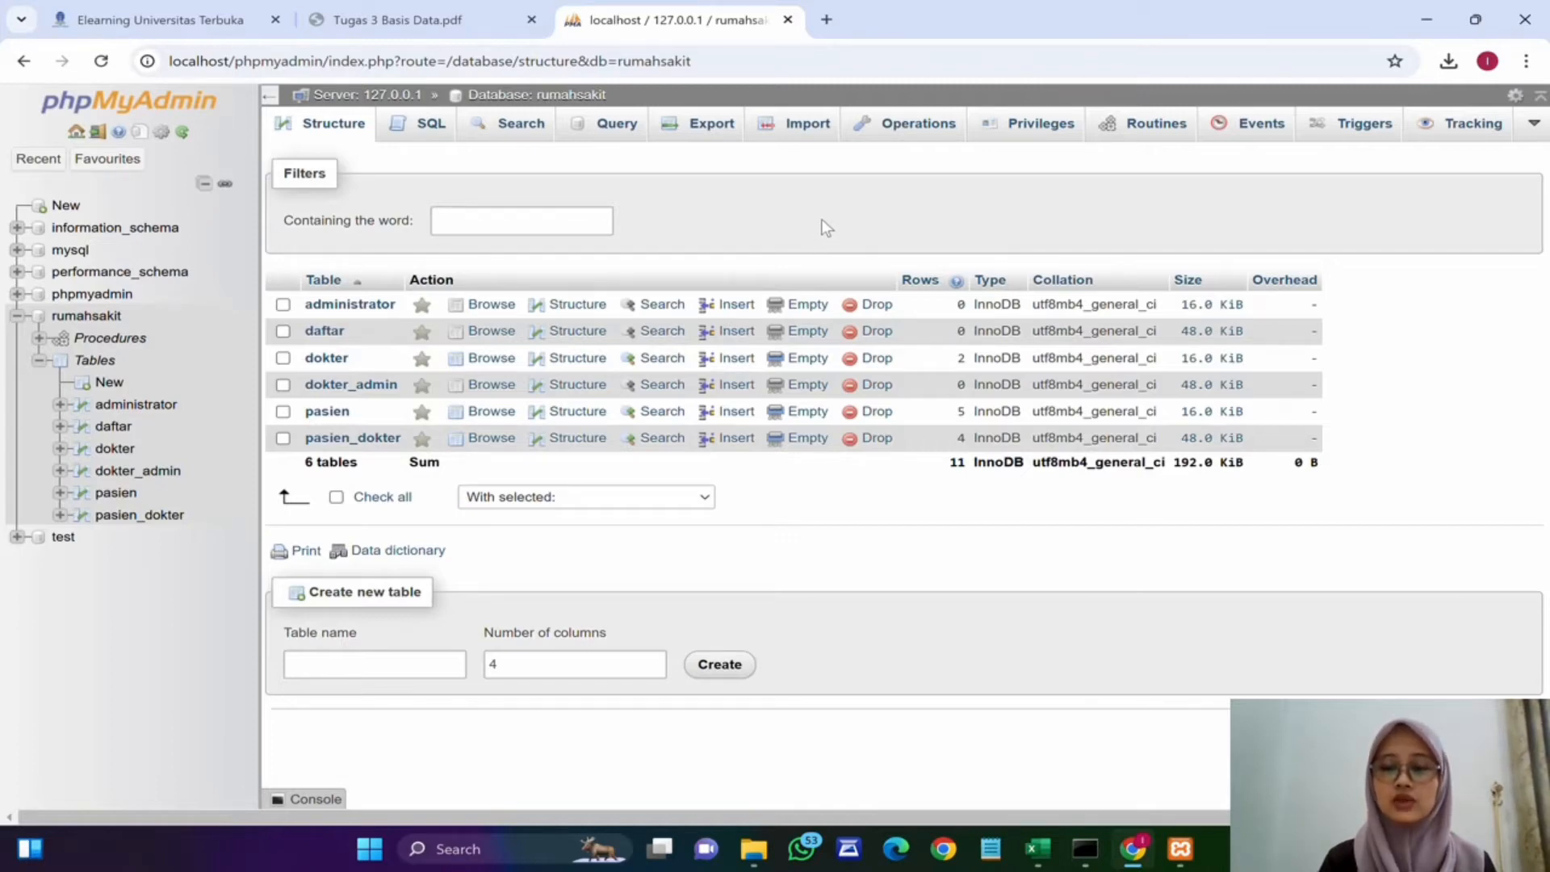
Step: Open the database's routines and start a new routine named transaksi1
click(1150, 123)
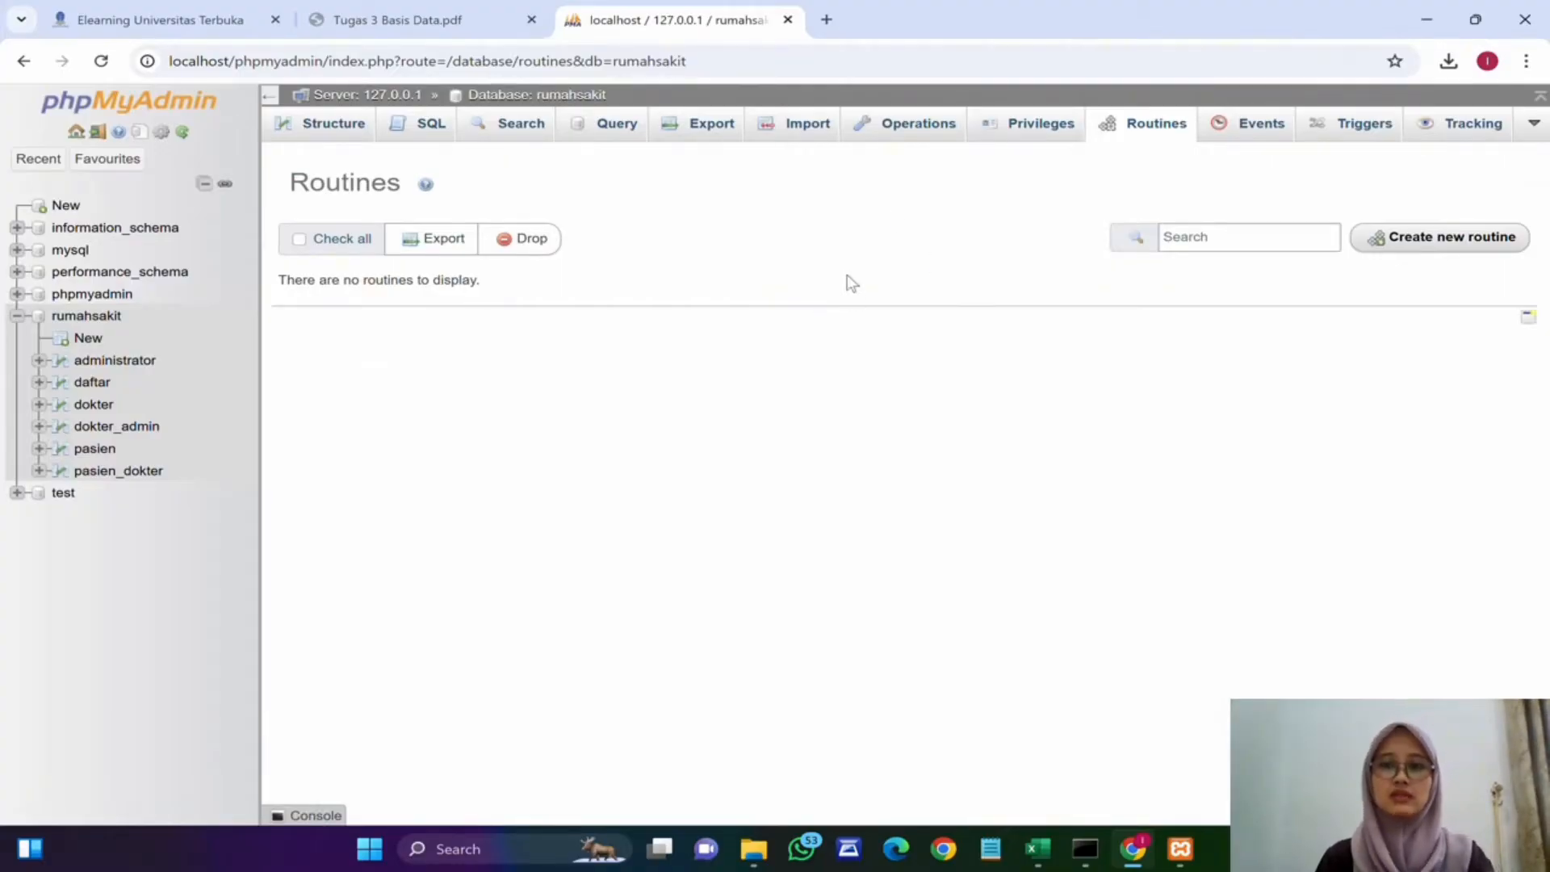
click(1450, 238)
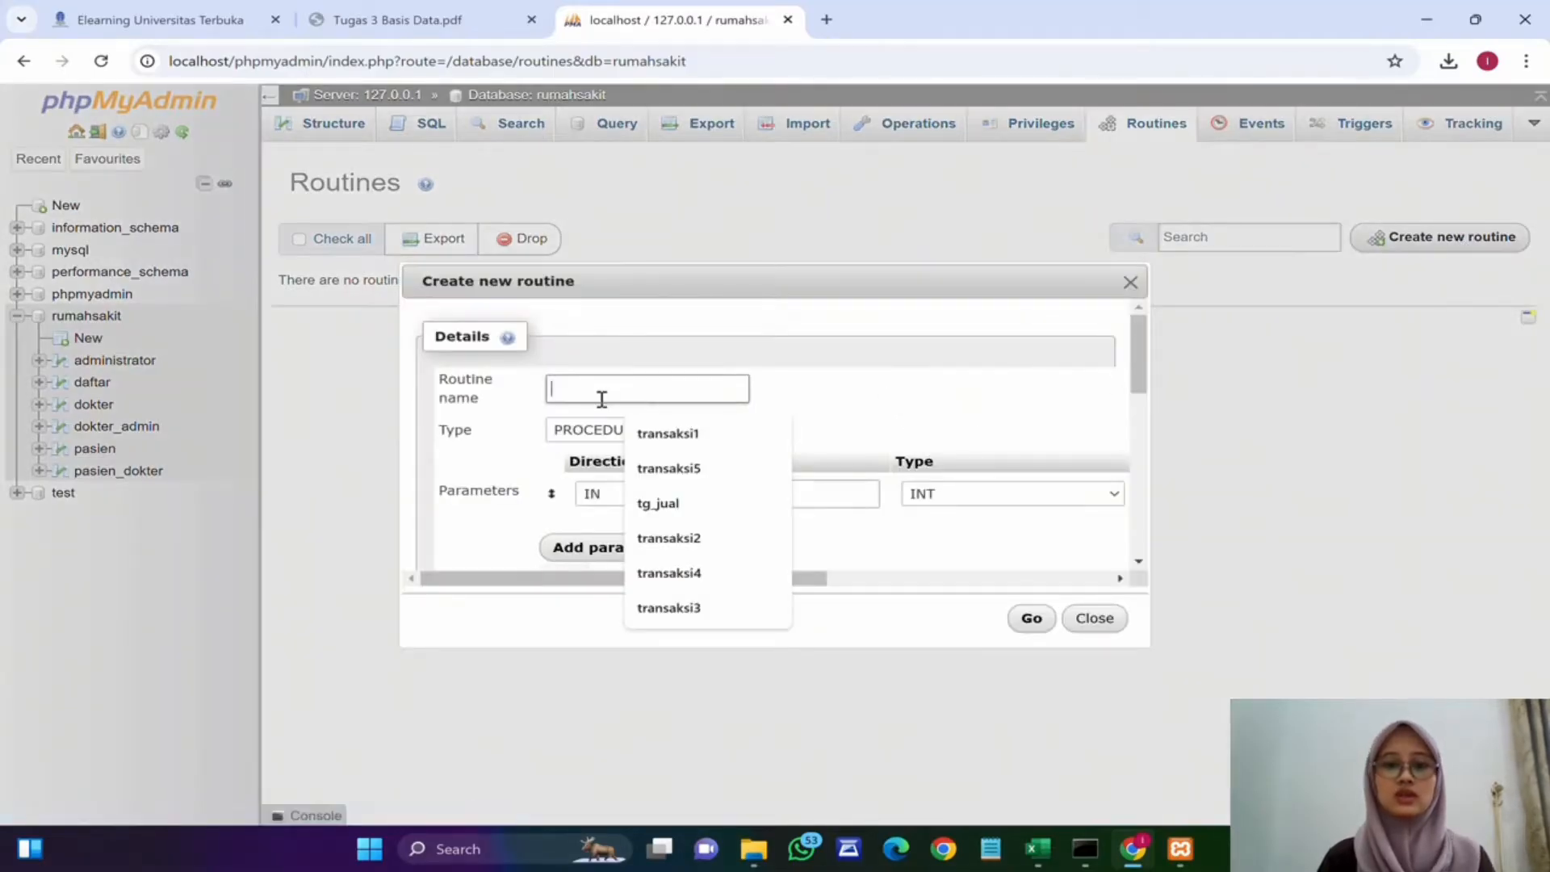
text(tr)
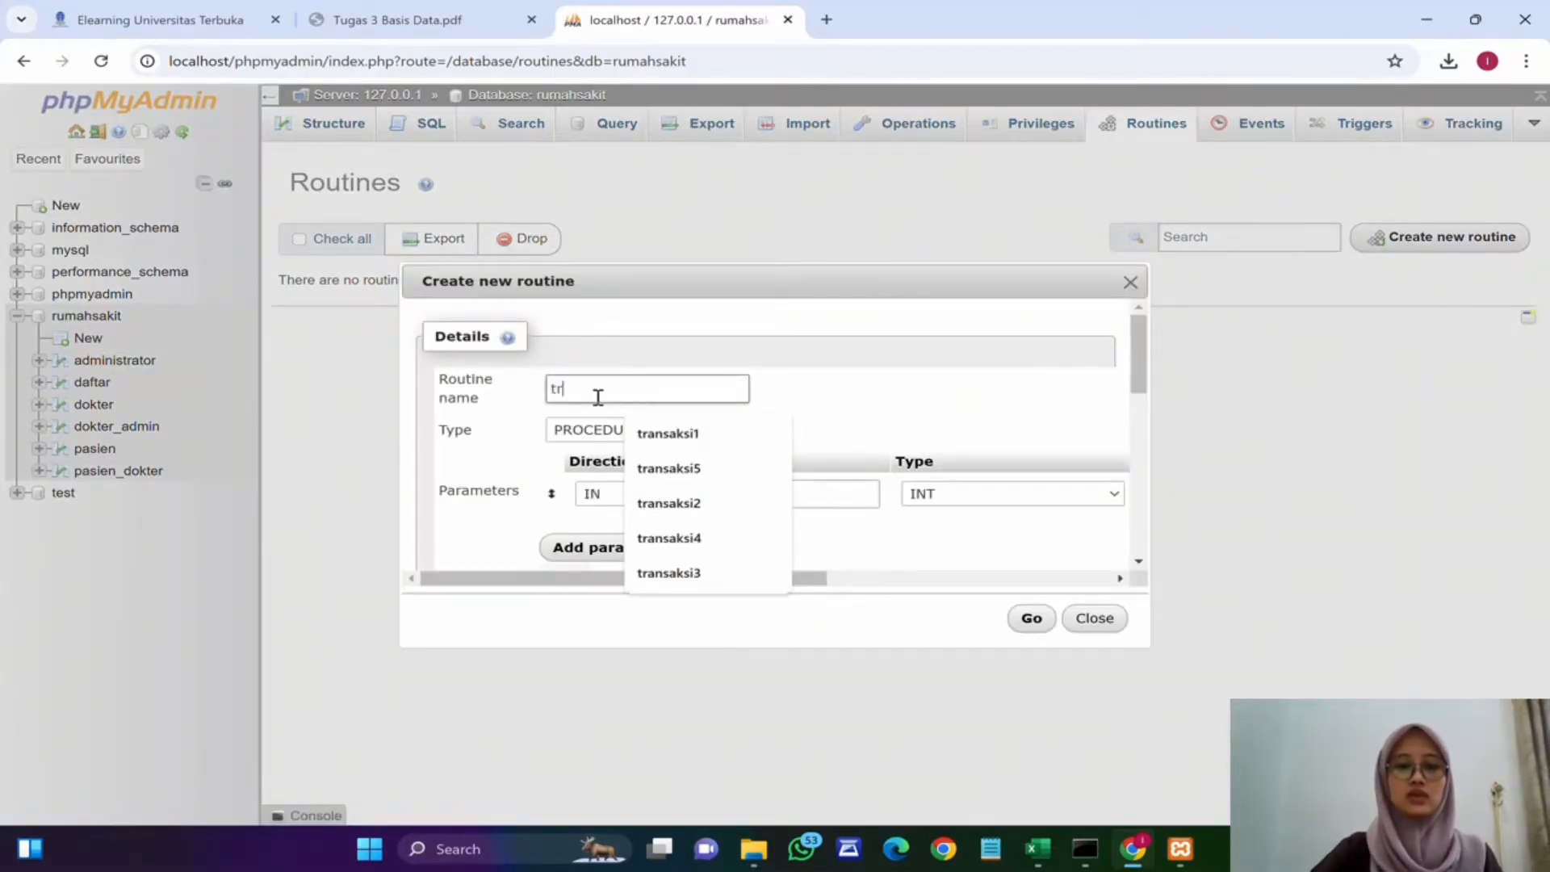
text(ansaksi1)
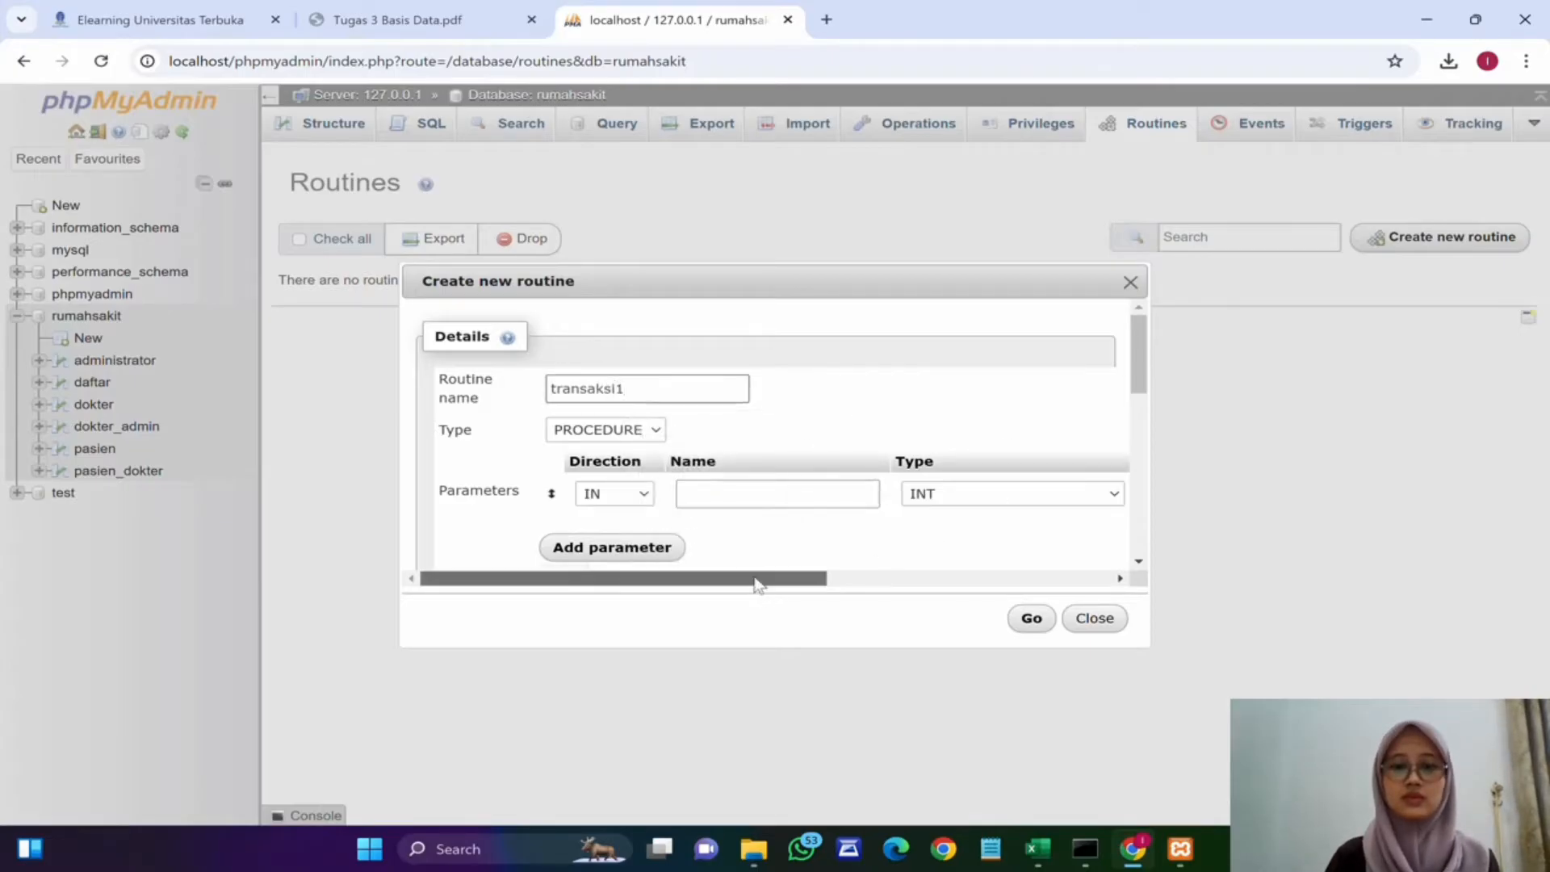
Step: Enlarge the routine dialog and write an empty BEGIN … END block in the definition
drag(754, 580, 1127, 554)
click(1087, 495)
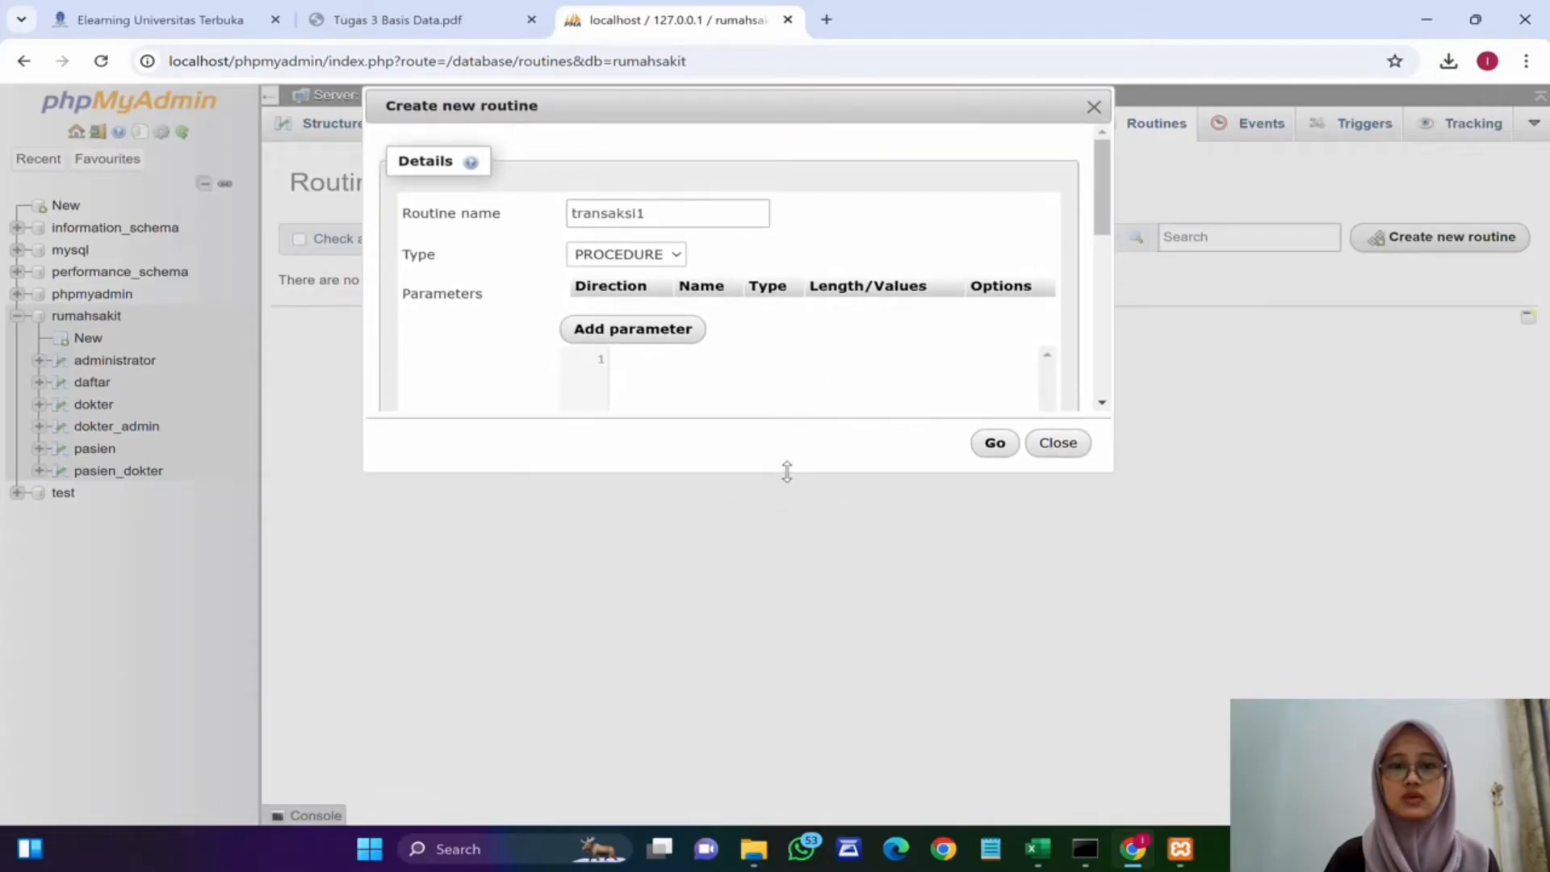
drag(787, 471, 789, 756)
click(653, 370)
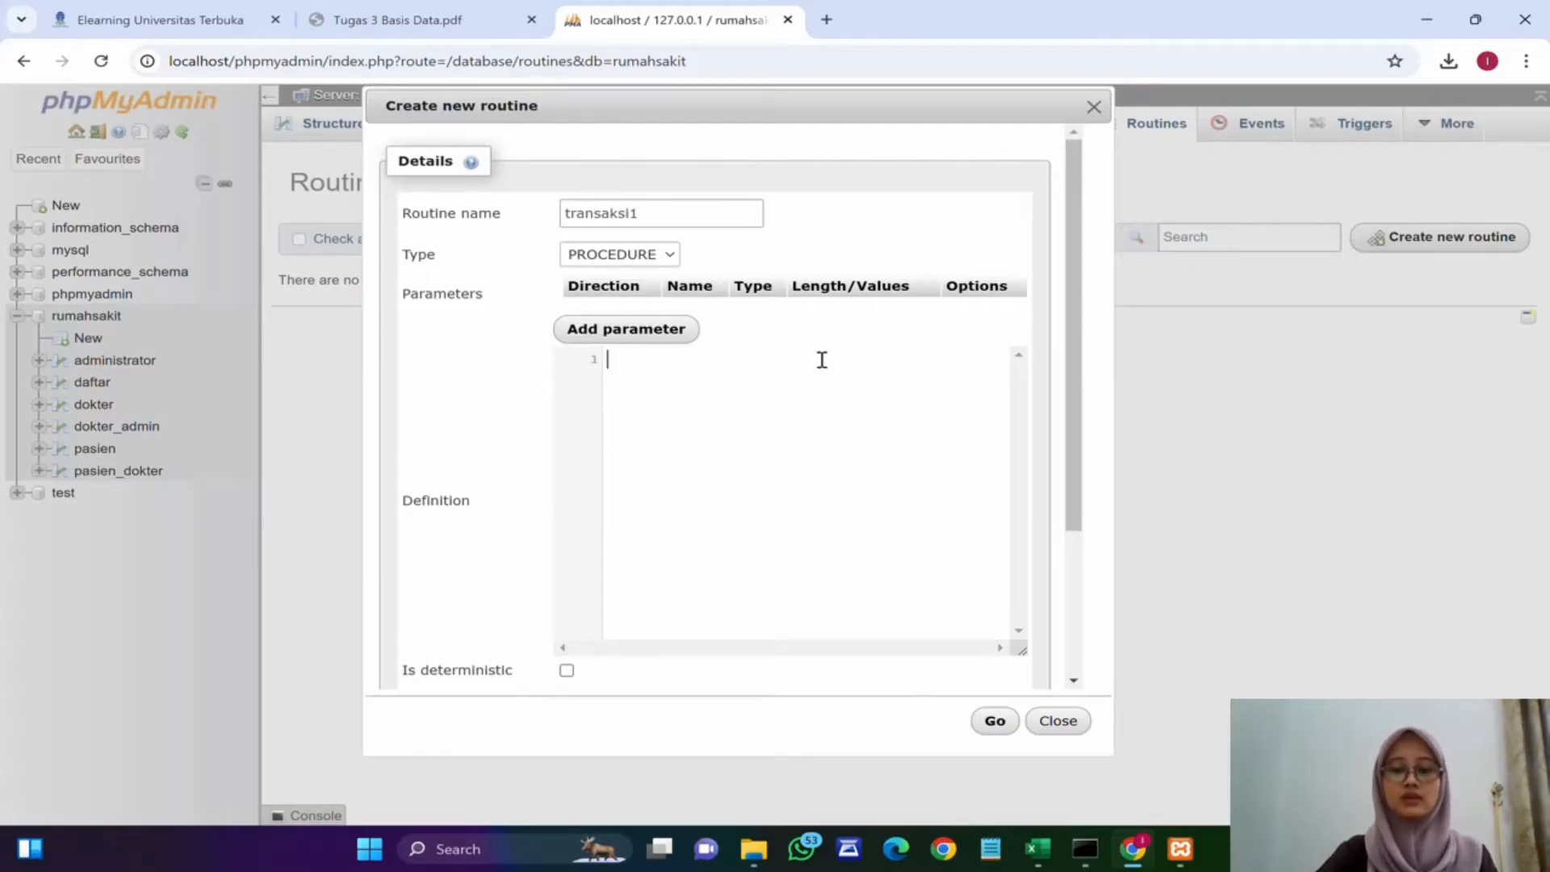
text(BEGI)
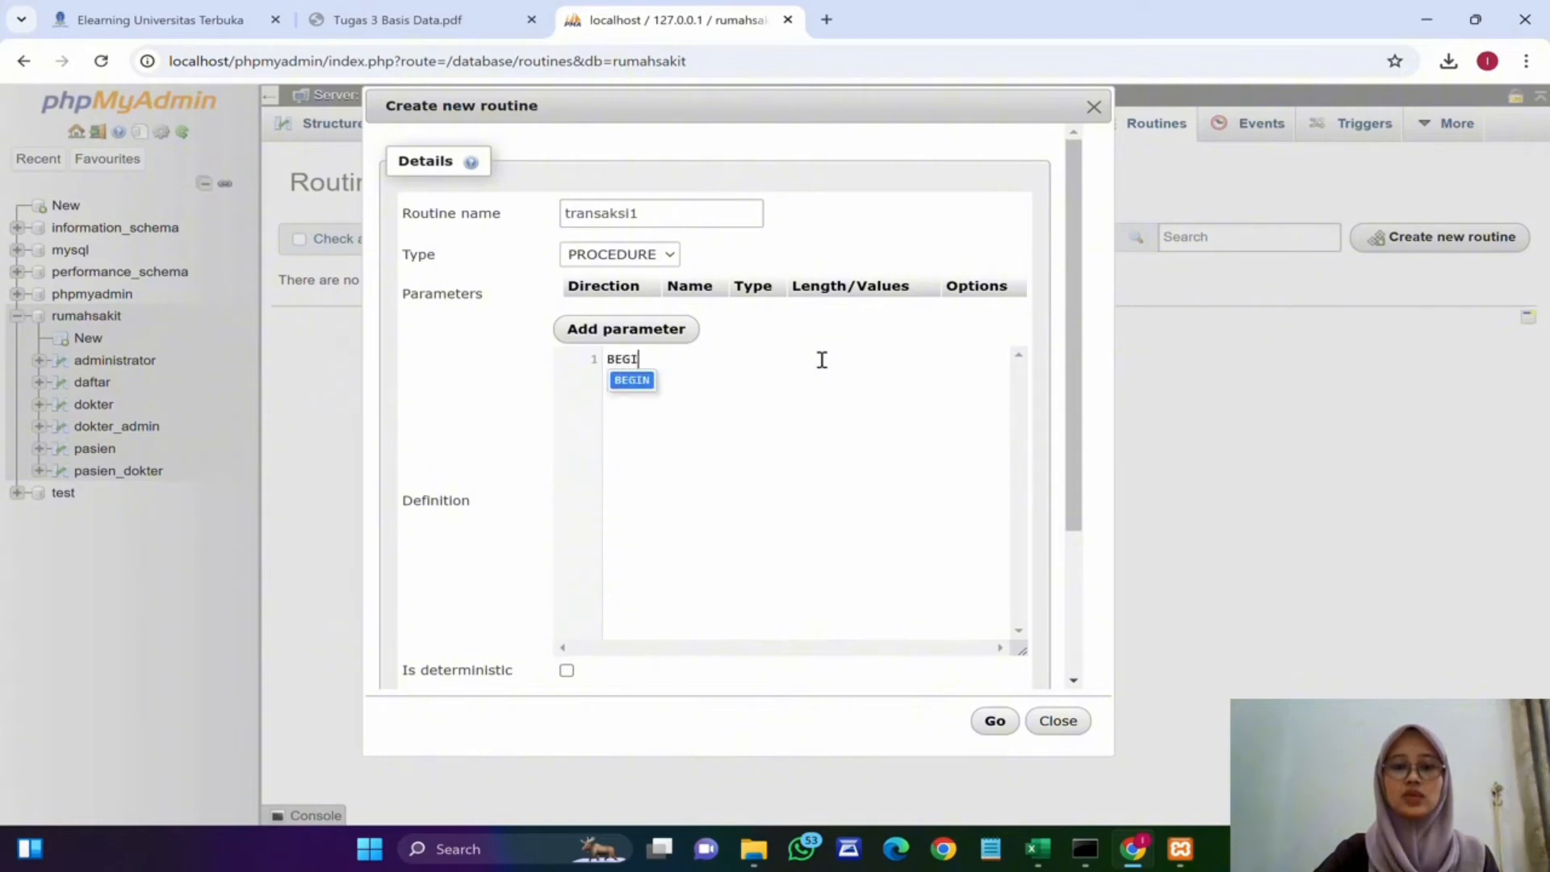
text(N)
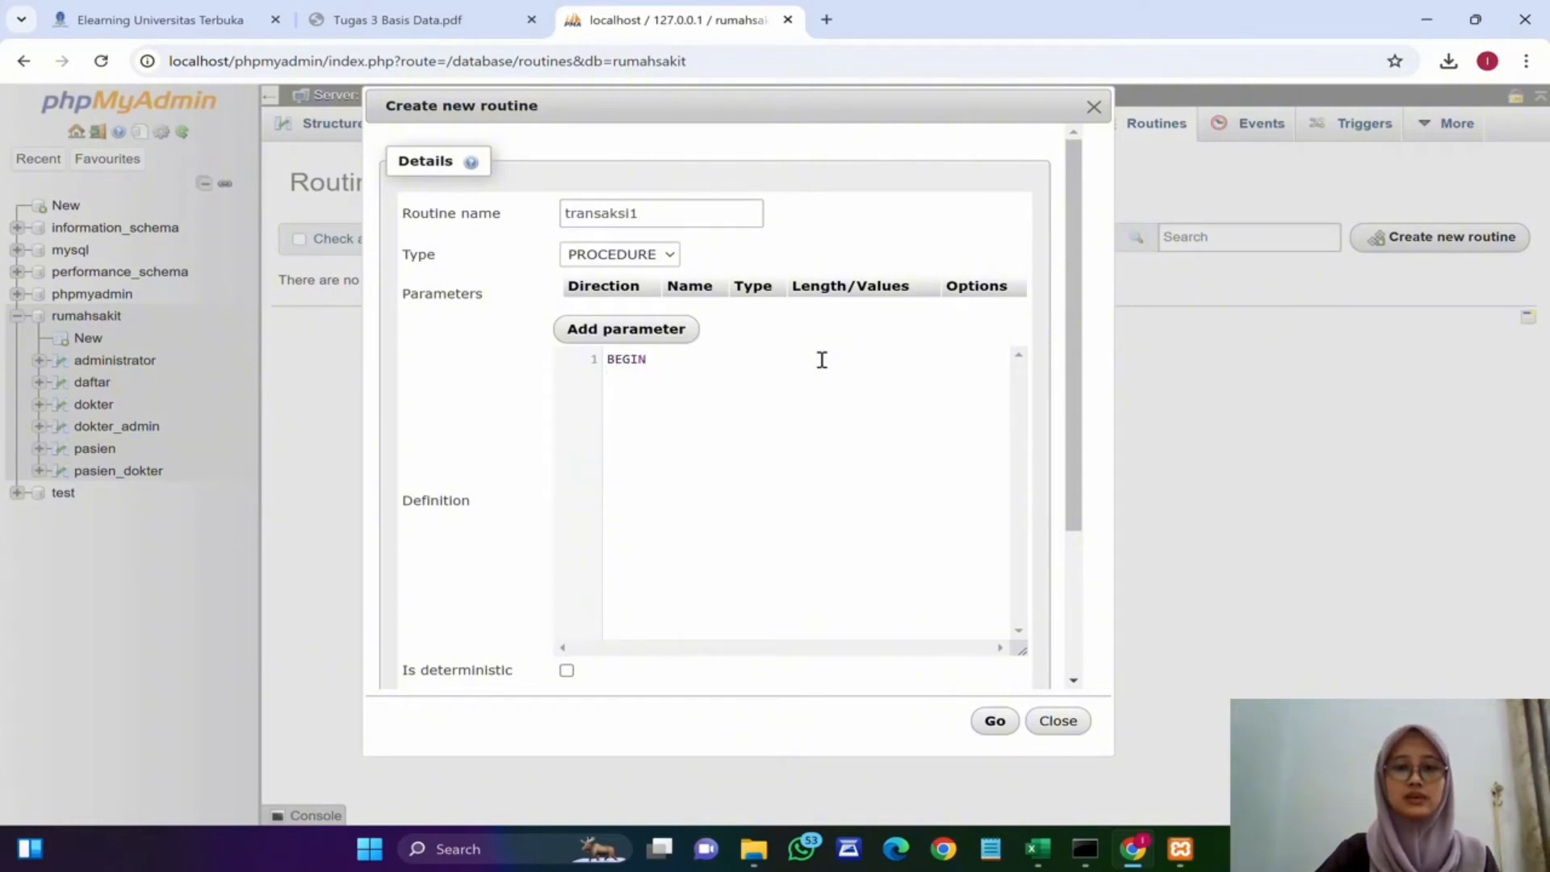
key(Return)
text(END)
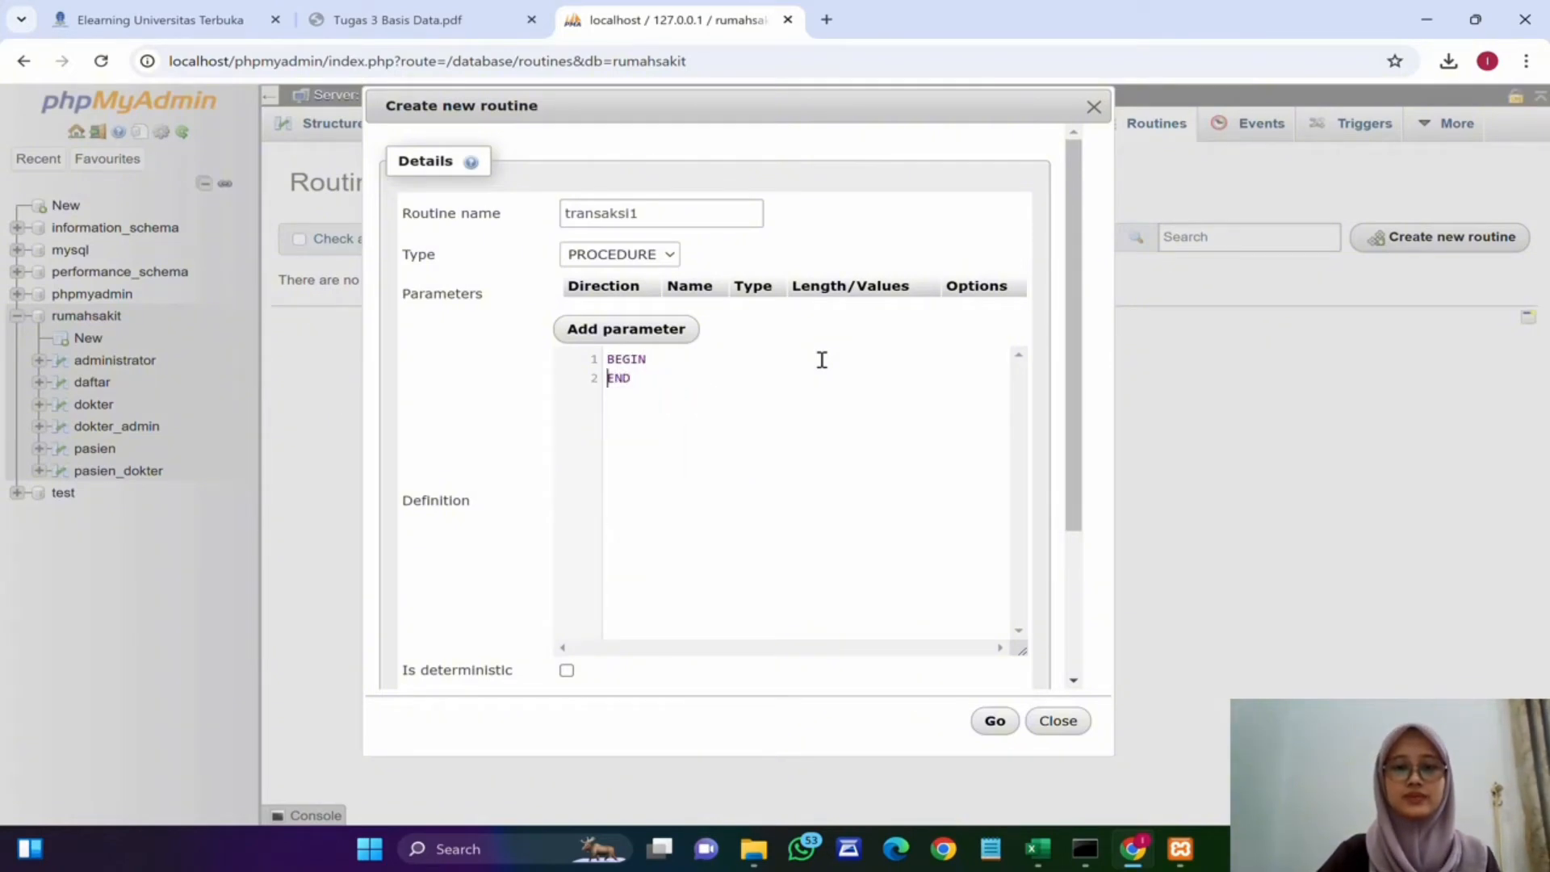
key(Return)
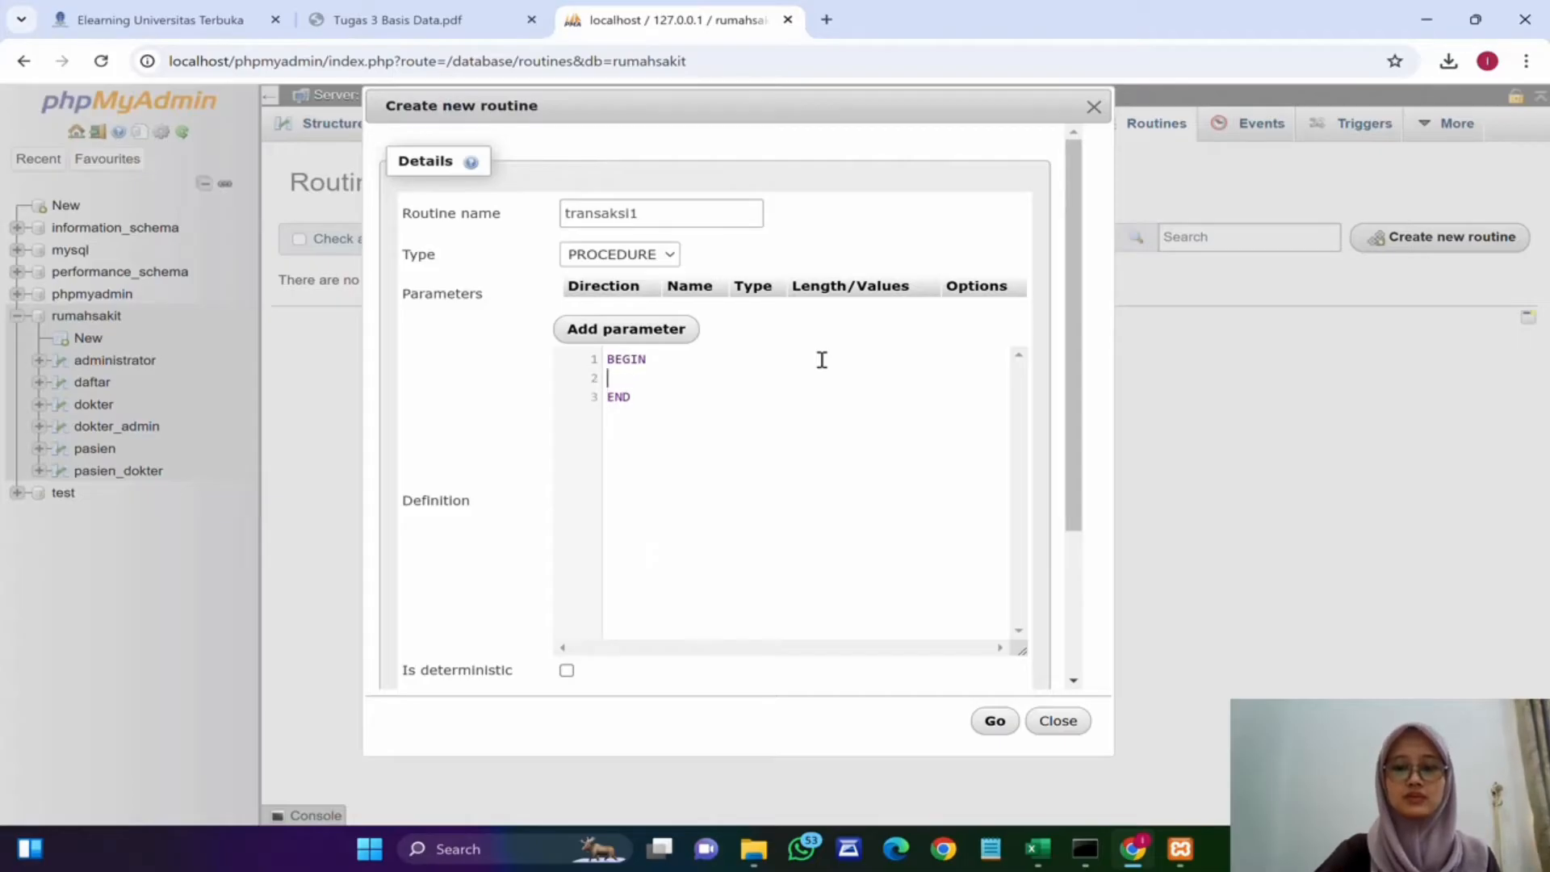
Step: Add a START TRANSACTION; statement inside the BEGIN … END block
text(STRA)
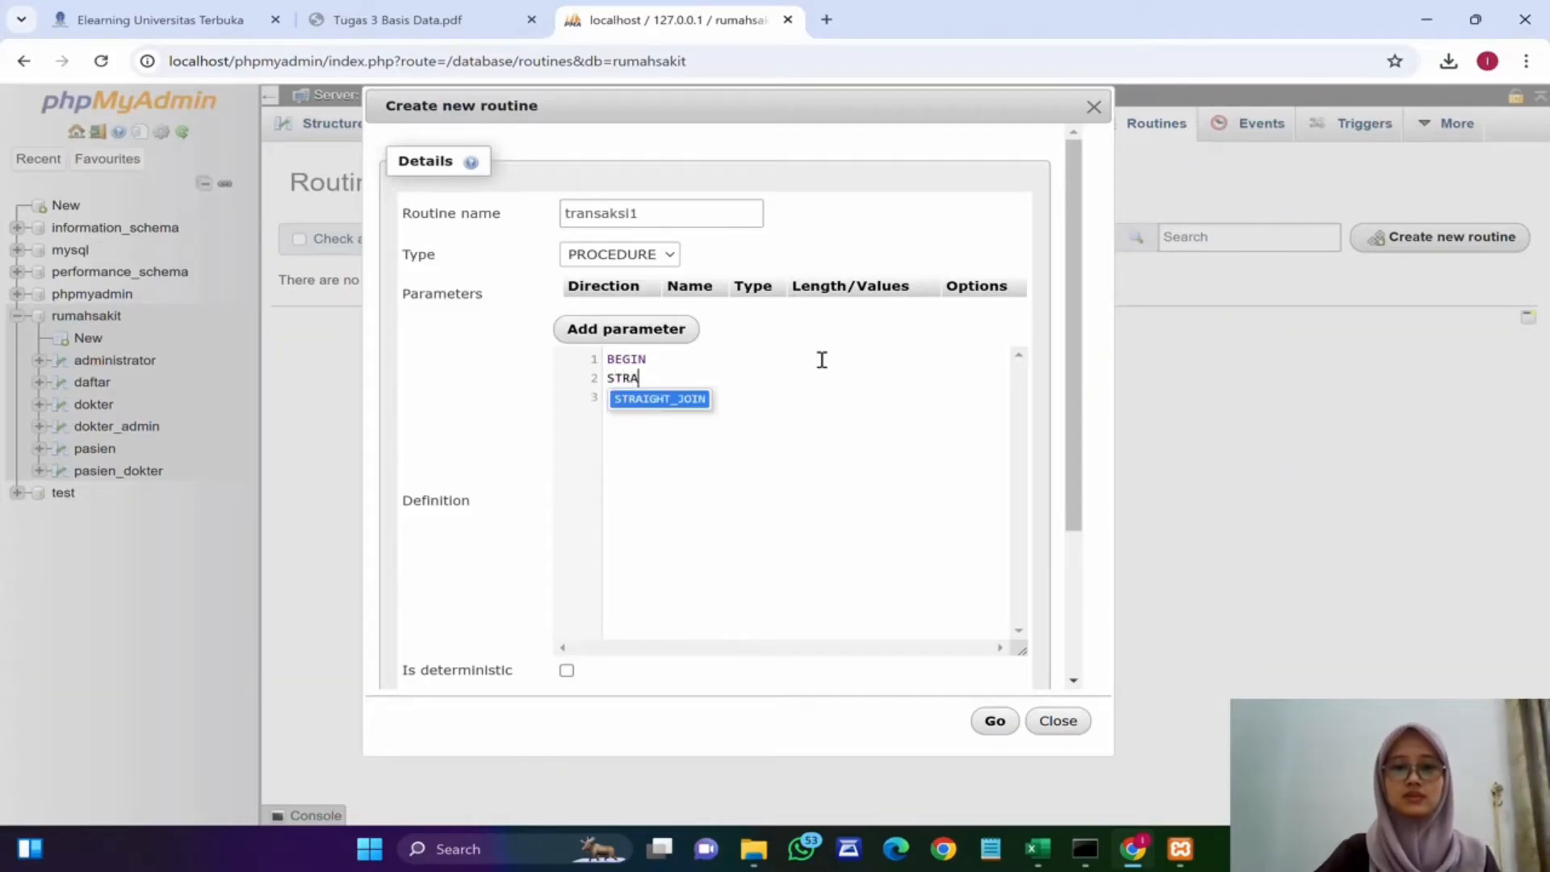
key(BackSpace)
key(BackSpace)
text(ART T)
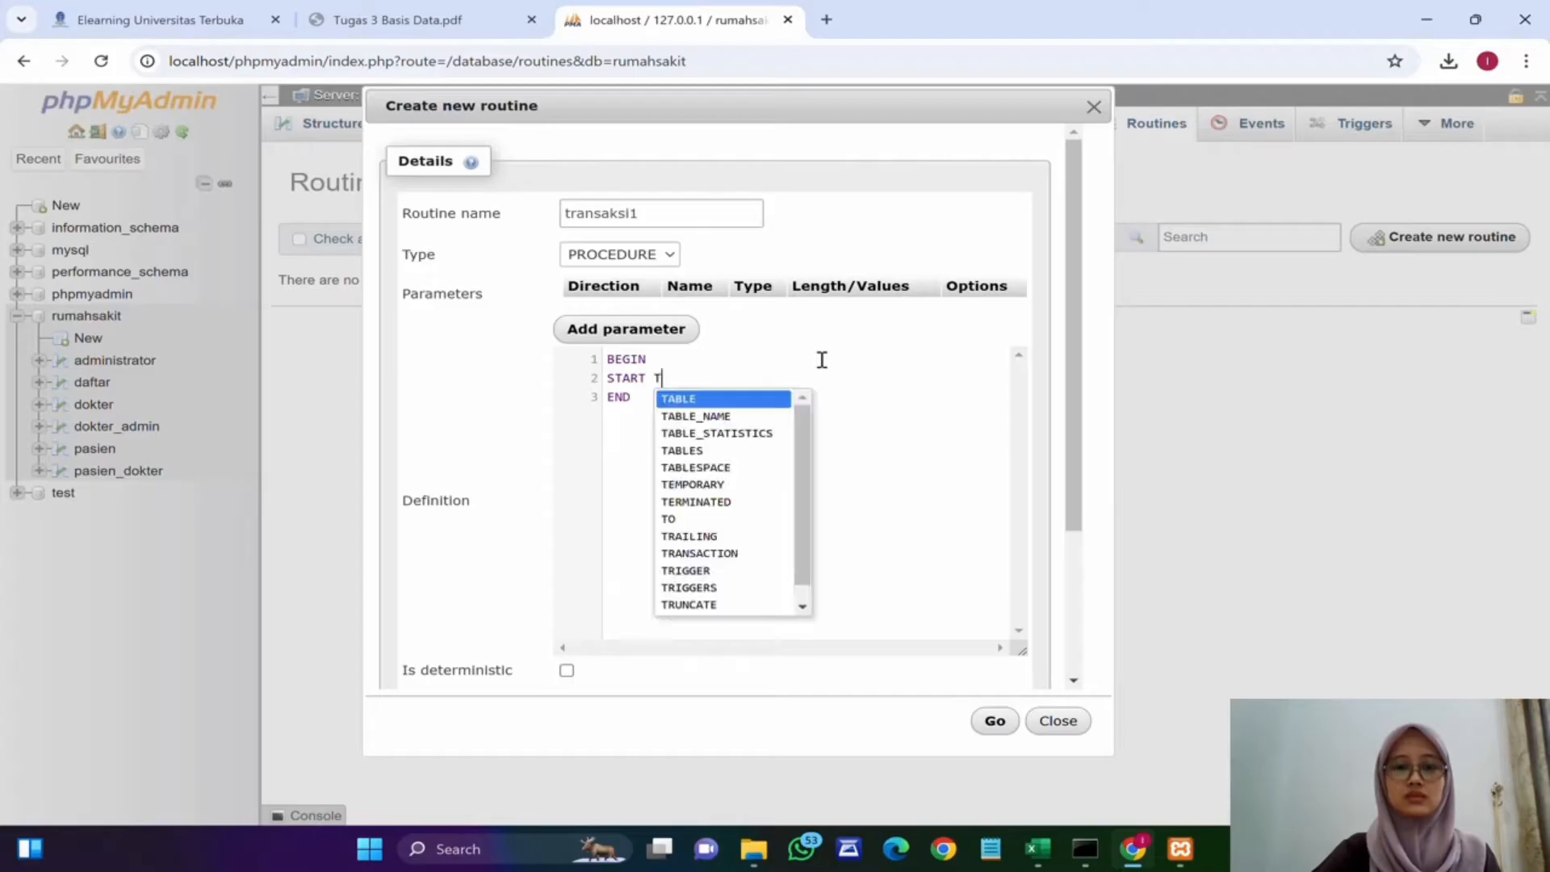
text(RANSACTION;)
key(Return)
Step: Add an INSERT INTO pasien (id_pasien, nama_pasien, alamat_pasien, jenis_kelamin) statement for patient 6 with a name, address and gender 'L'
text(INSE)
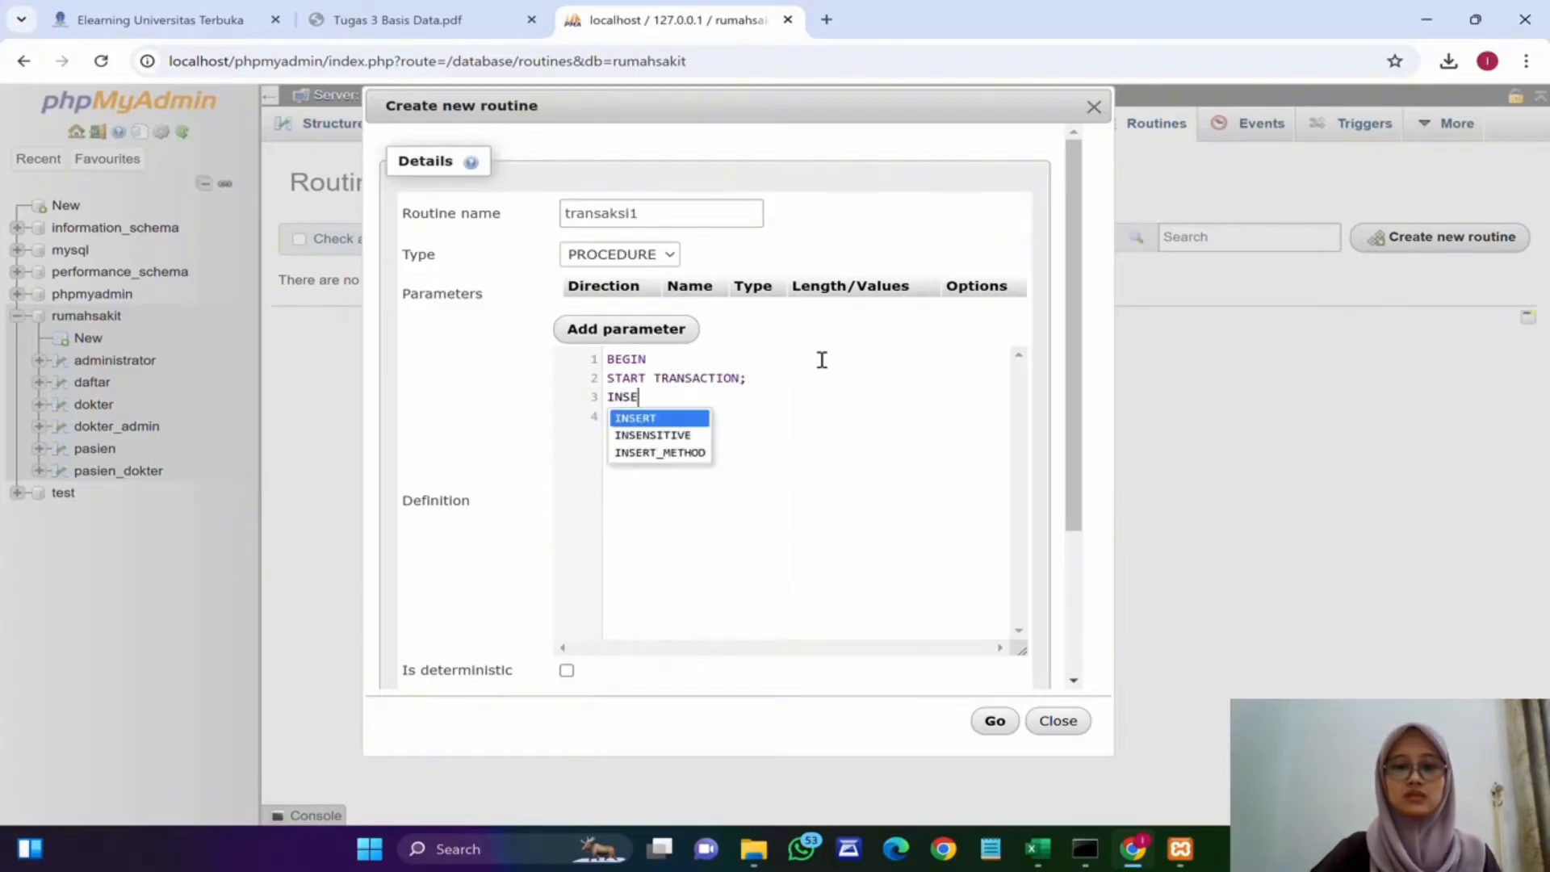
text(RT INTO pasien ()
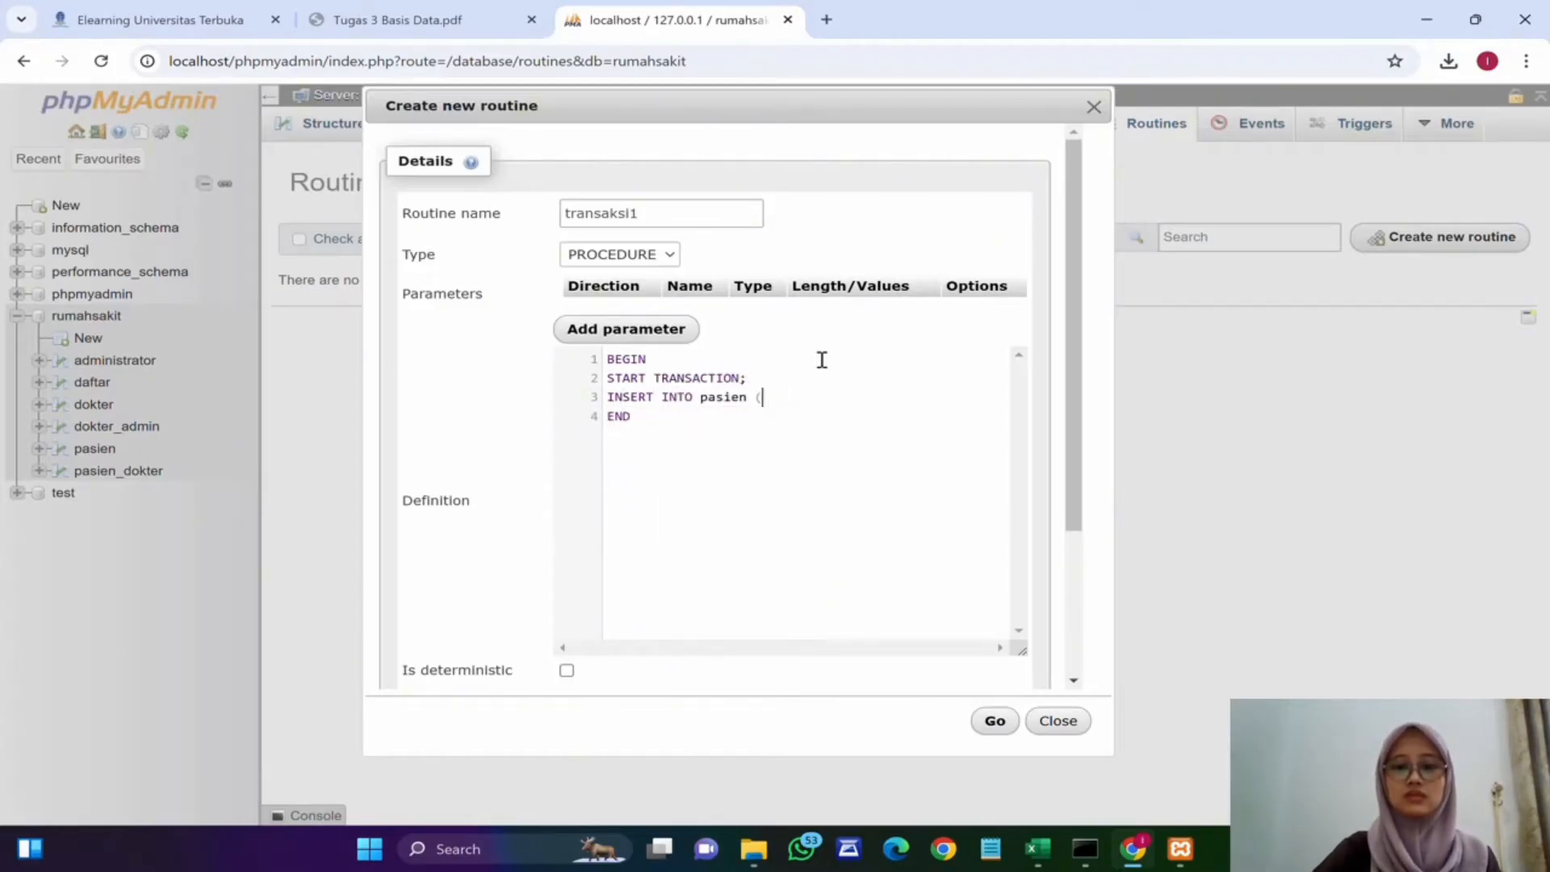
text(id_pasien, nama))
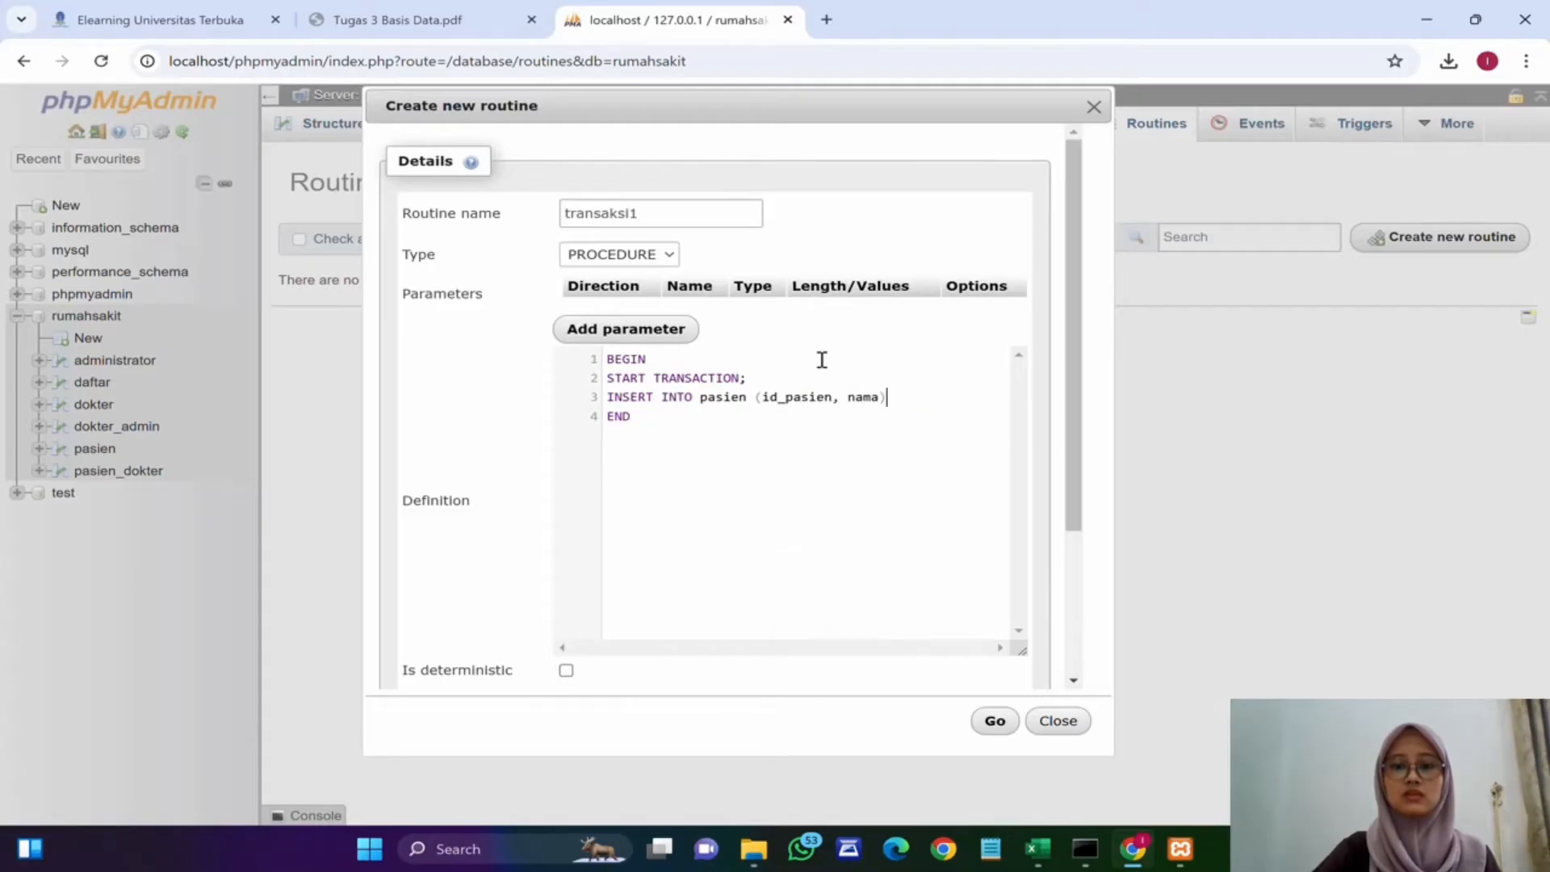
key(BackSpace)
text(_pasien, alama)
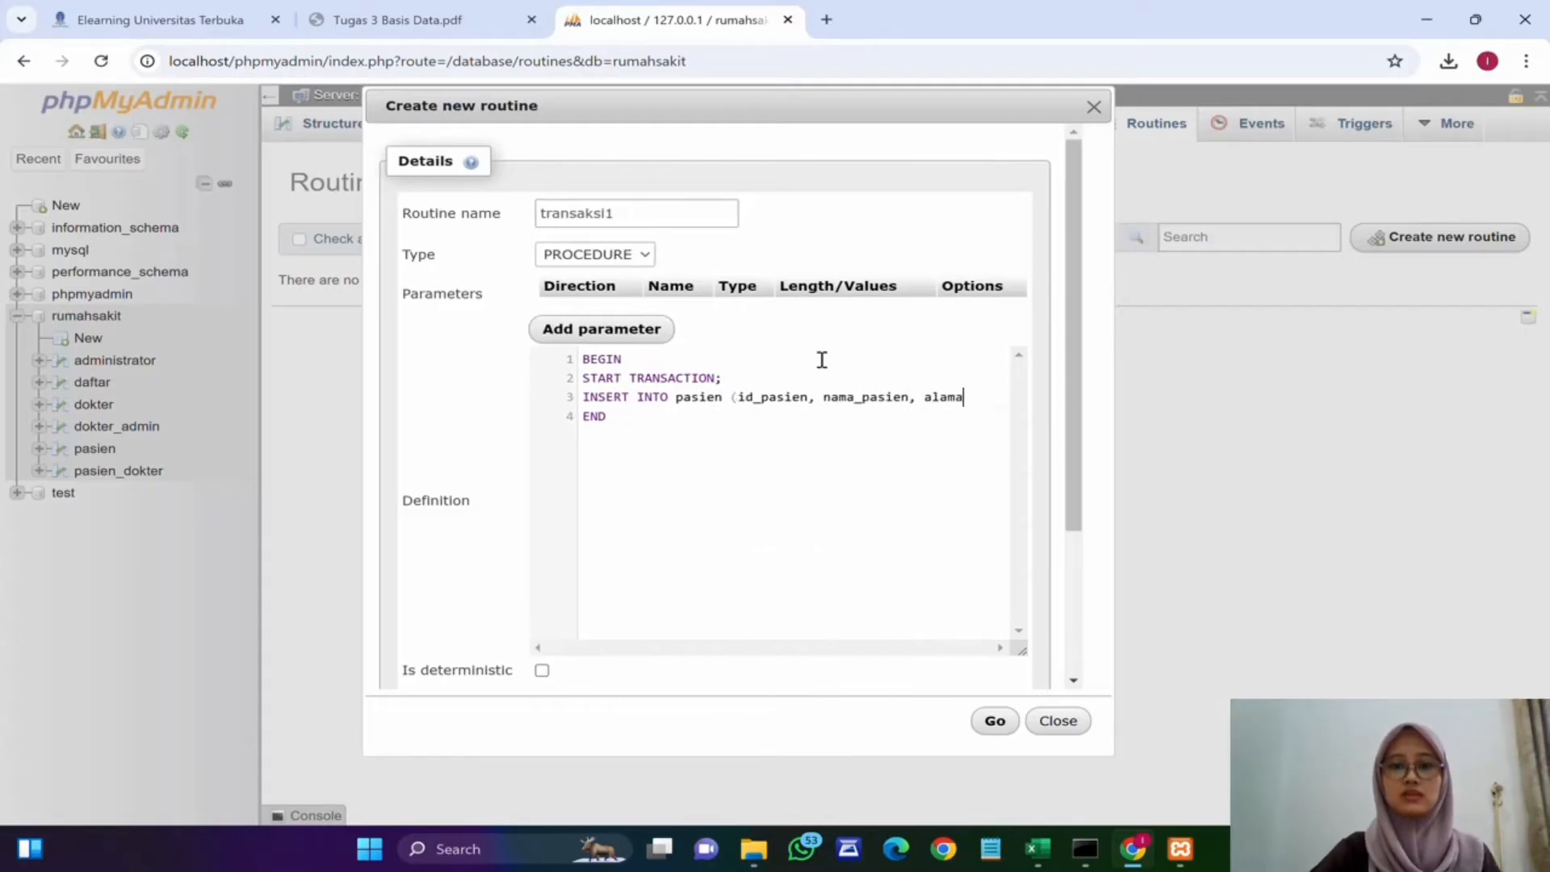
text(t_pasien, je)
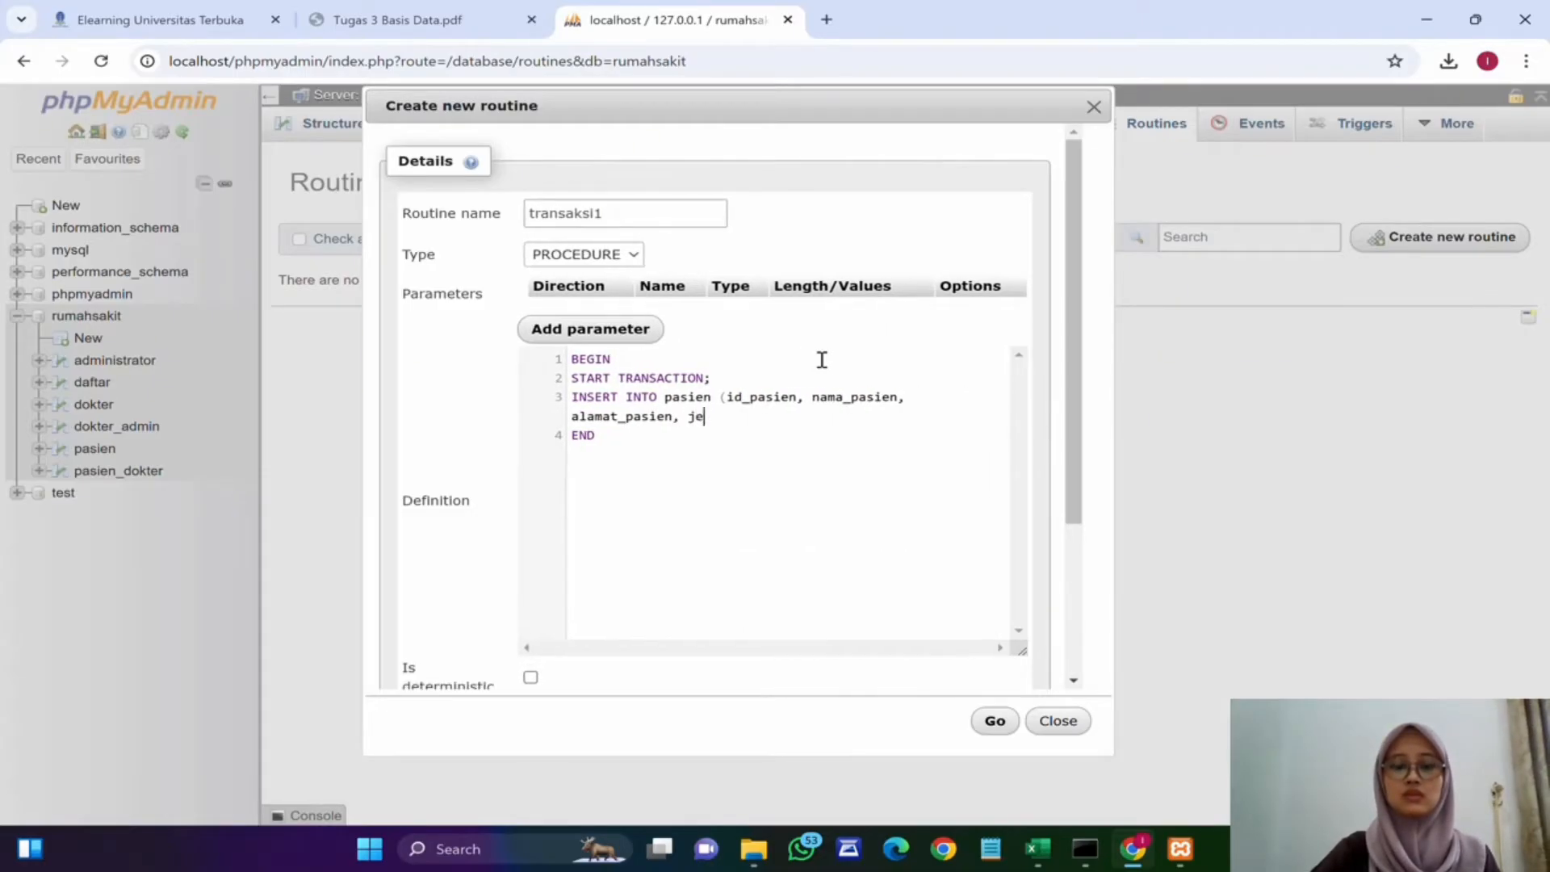
text(nis_kelamin))
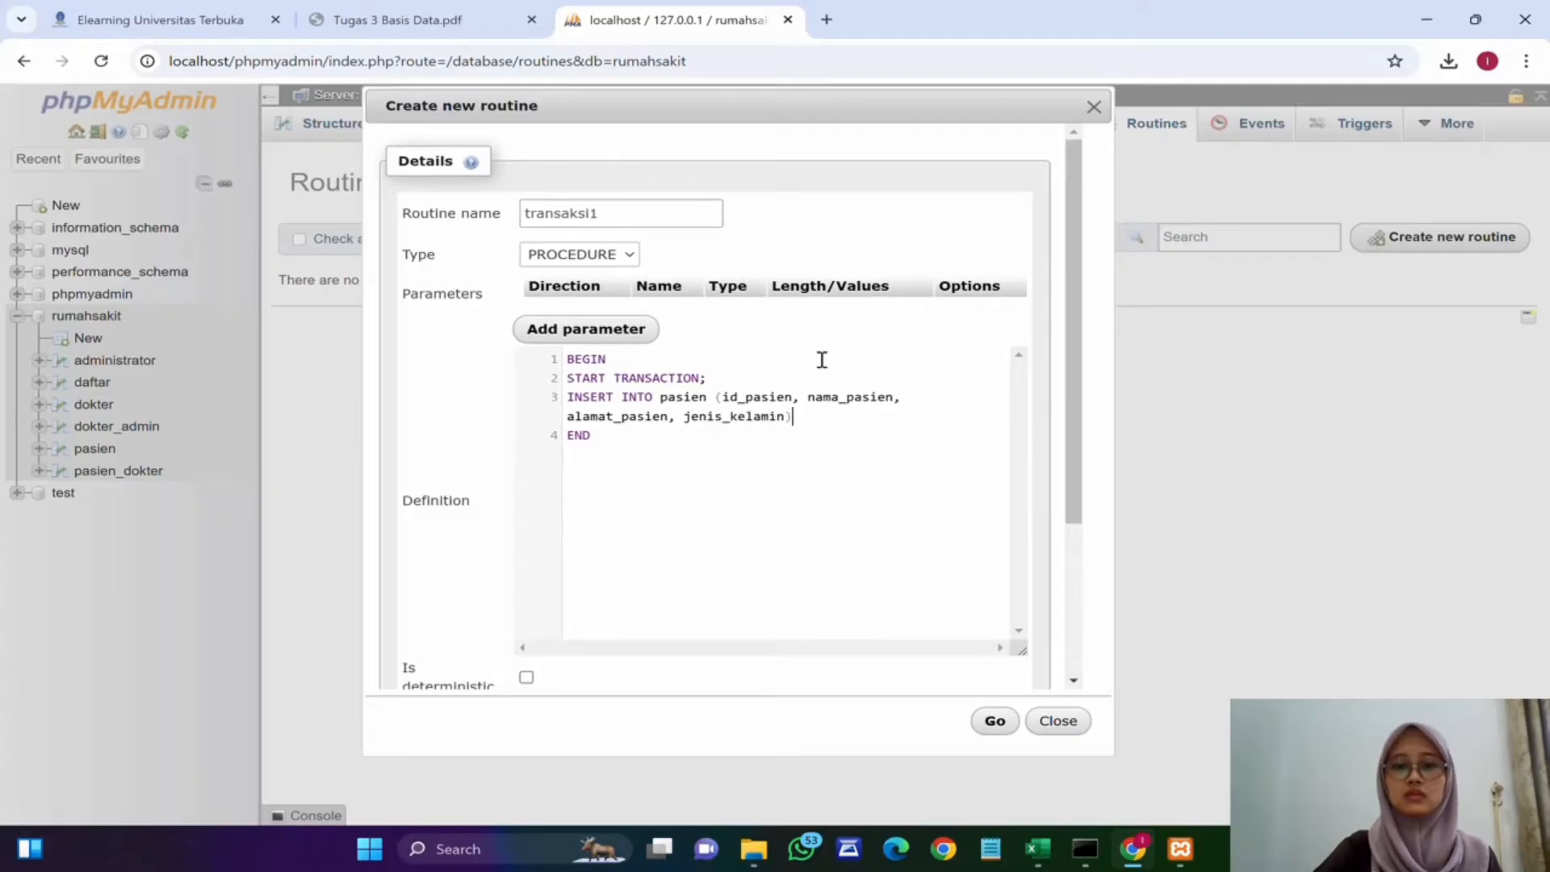
key(Return)
text(VALUES )
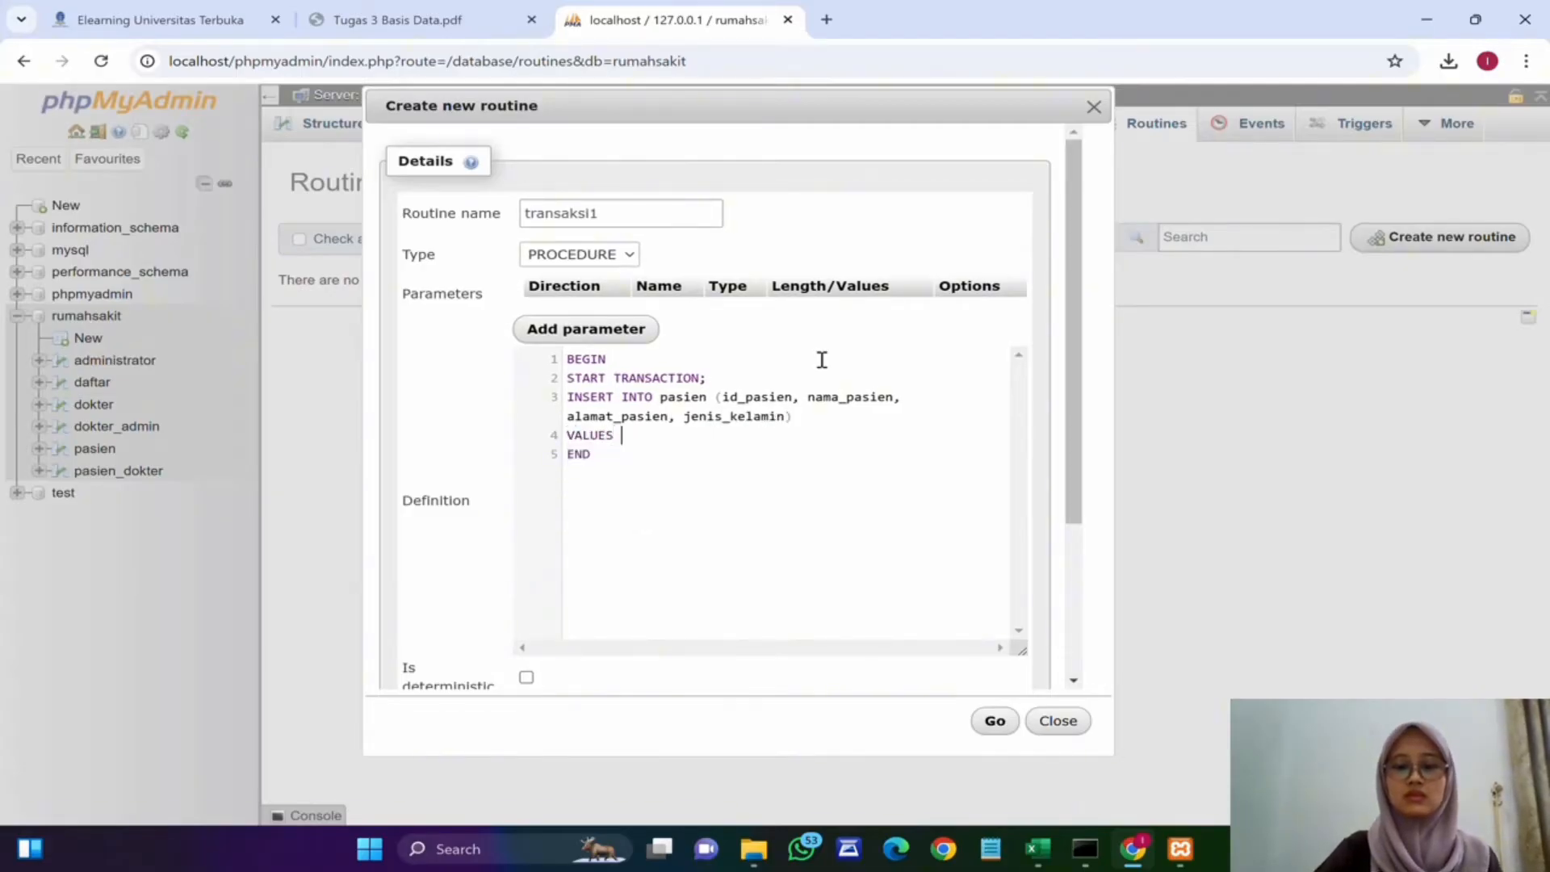
text((6,')
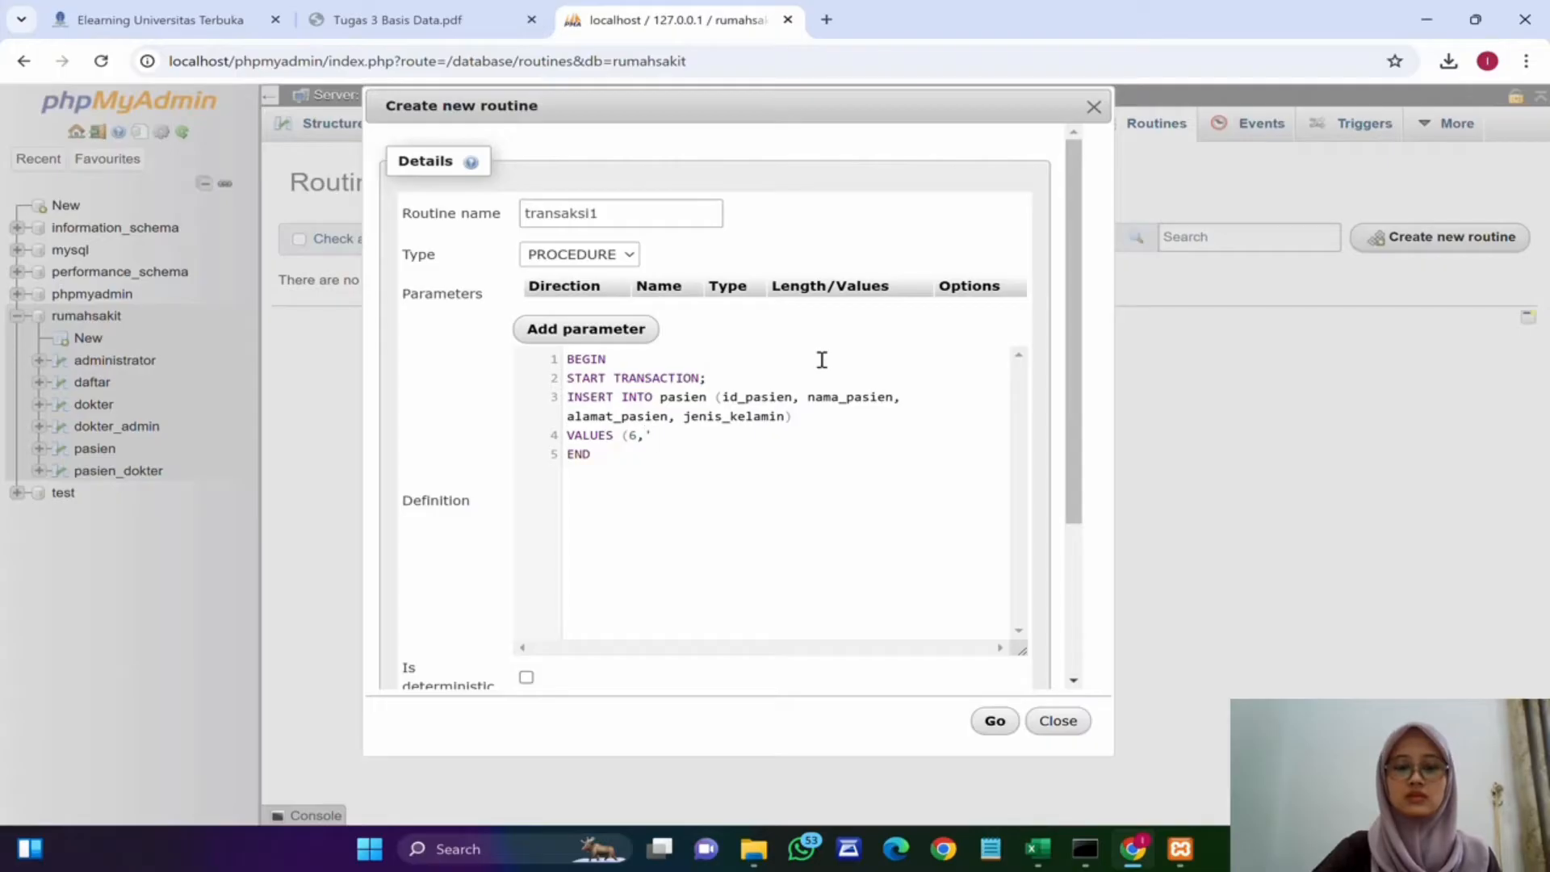
text(Bian',)
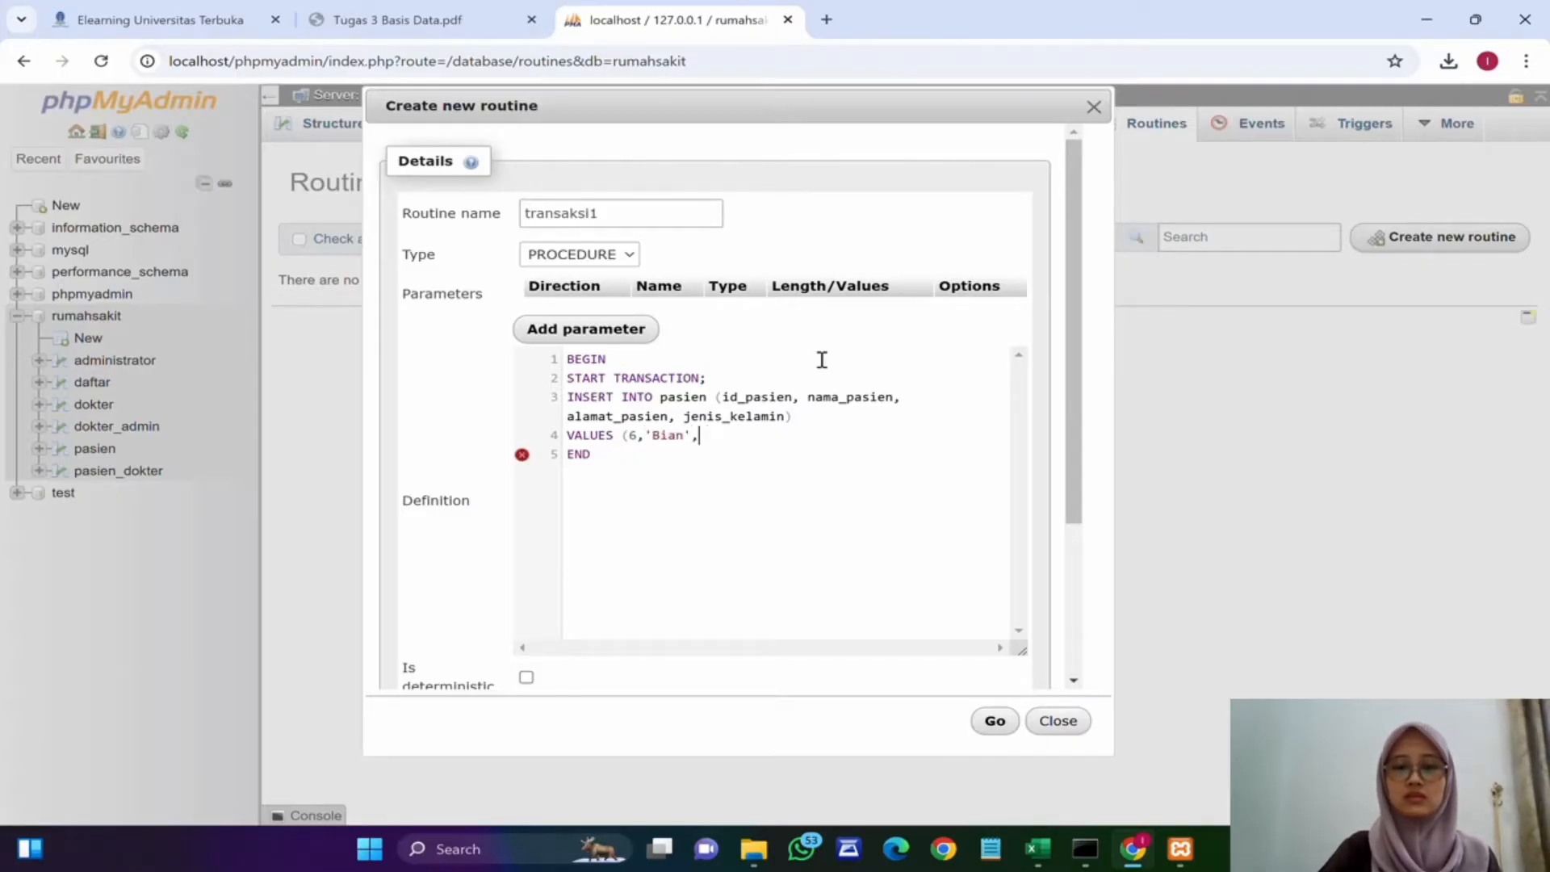
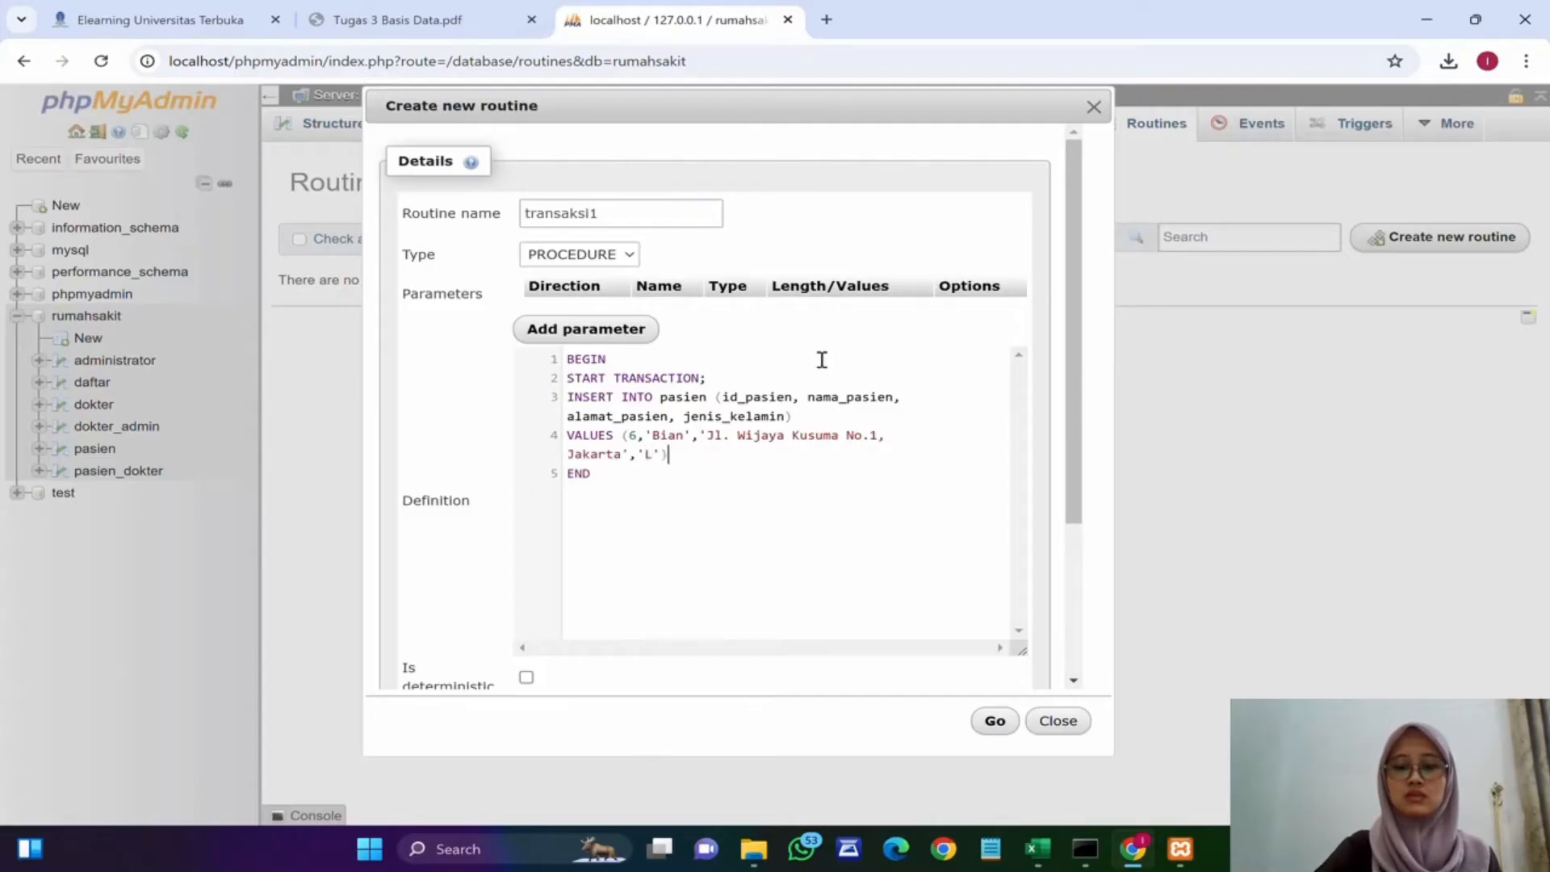
Step: Add a SELECT * FROM pasien; statement after the insert
key(Return)
text(SELECT )
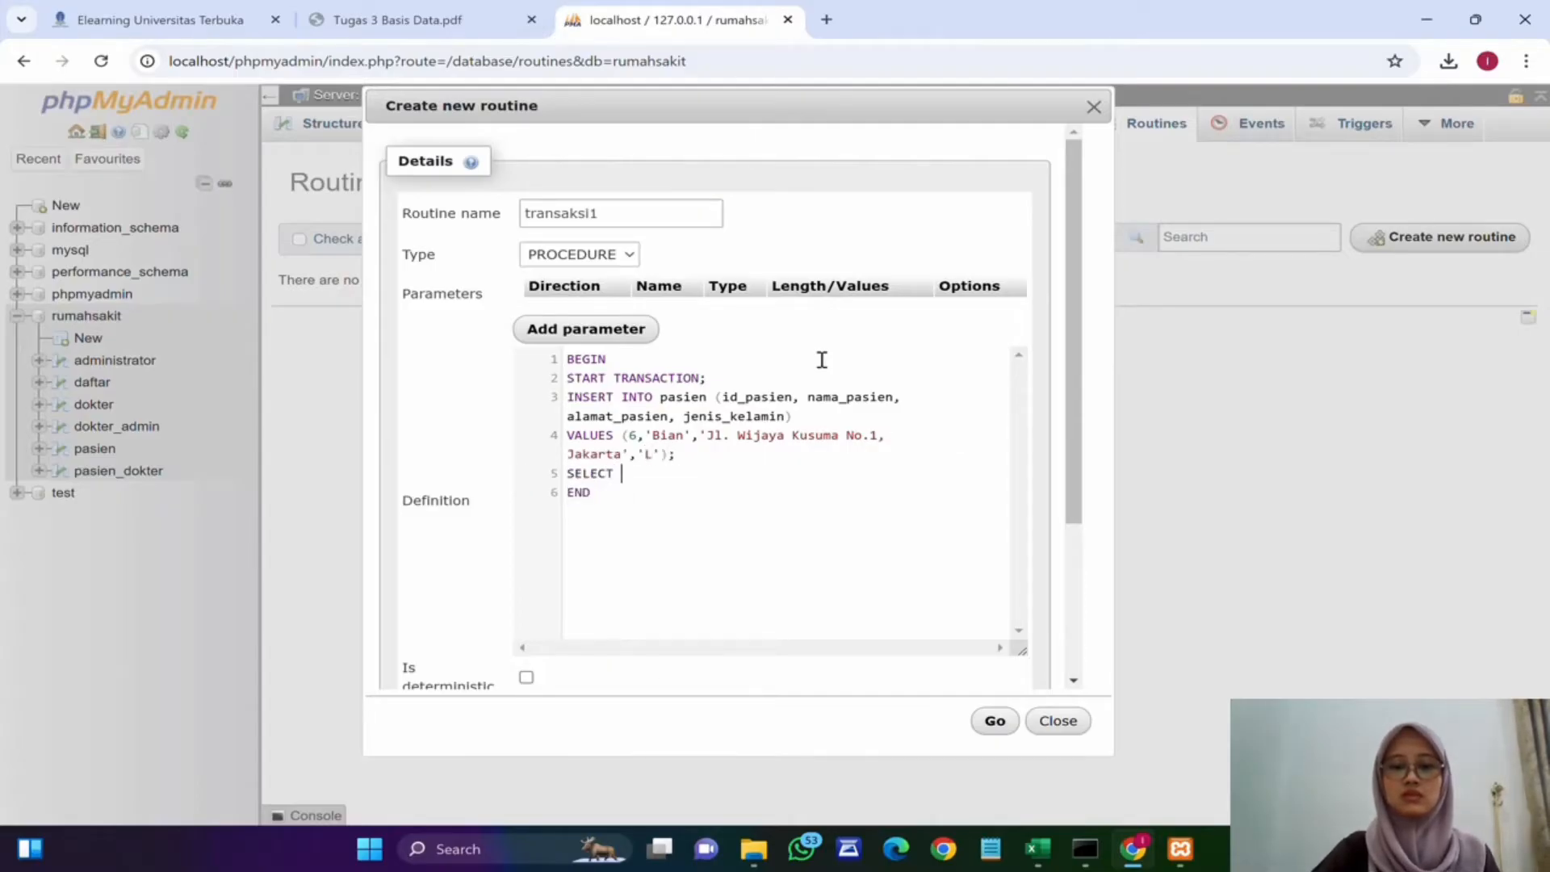
text(* FROM pasien;)
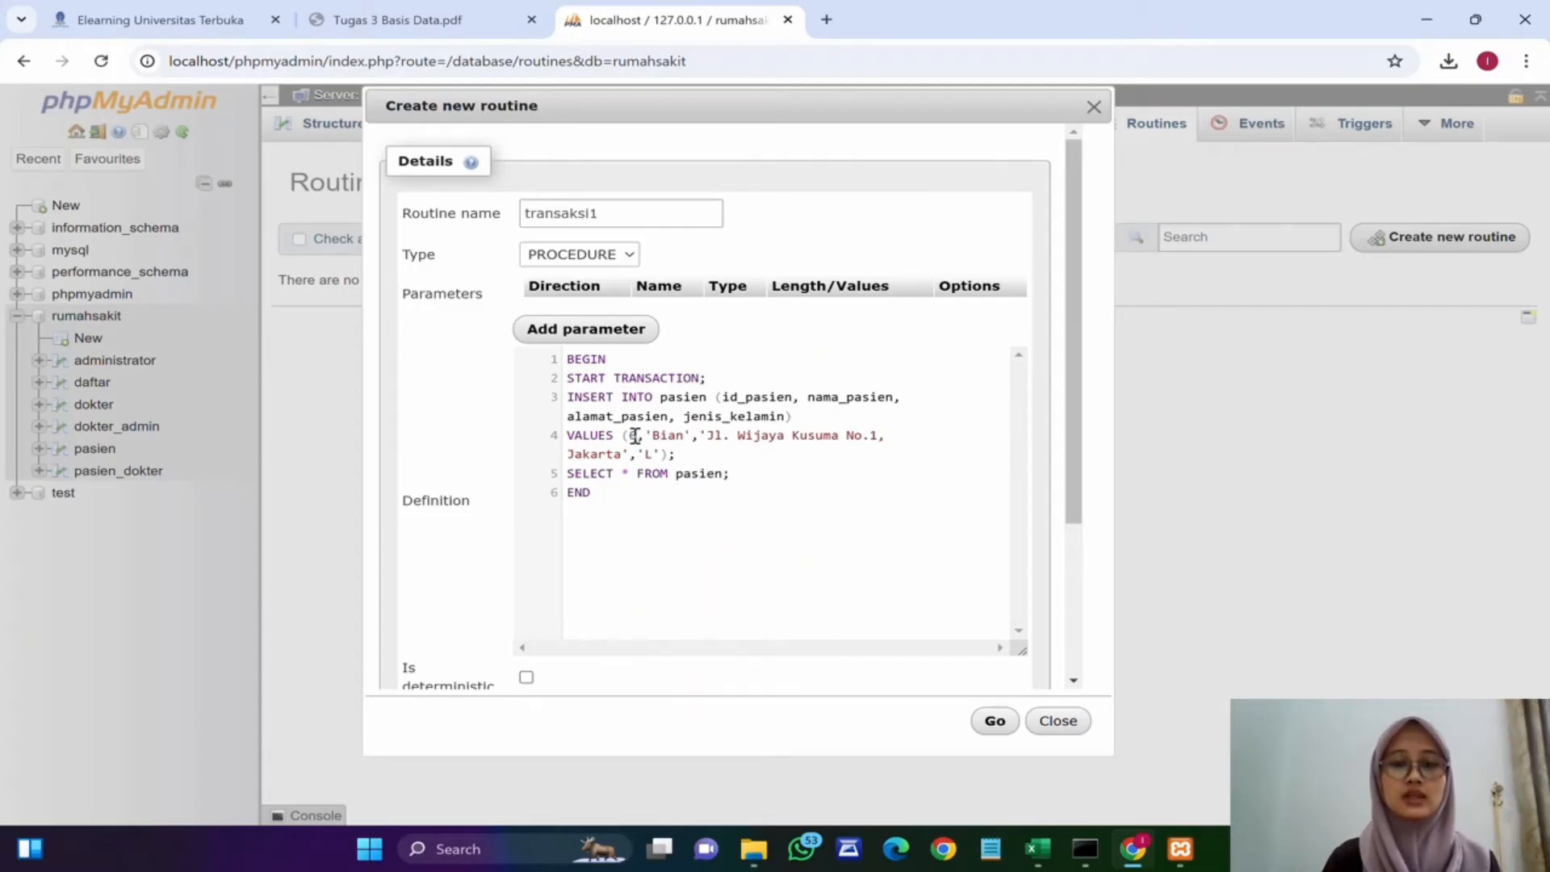
Step: Save the transaksi1 procedure and execute it
drag(625, 440, 654, 444)
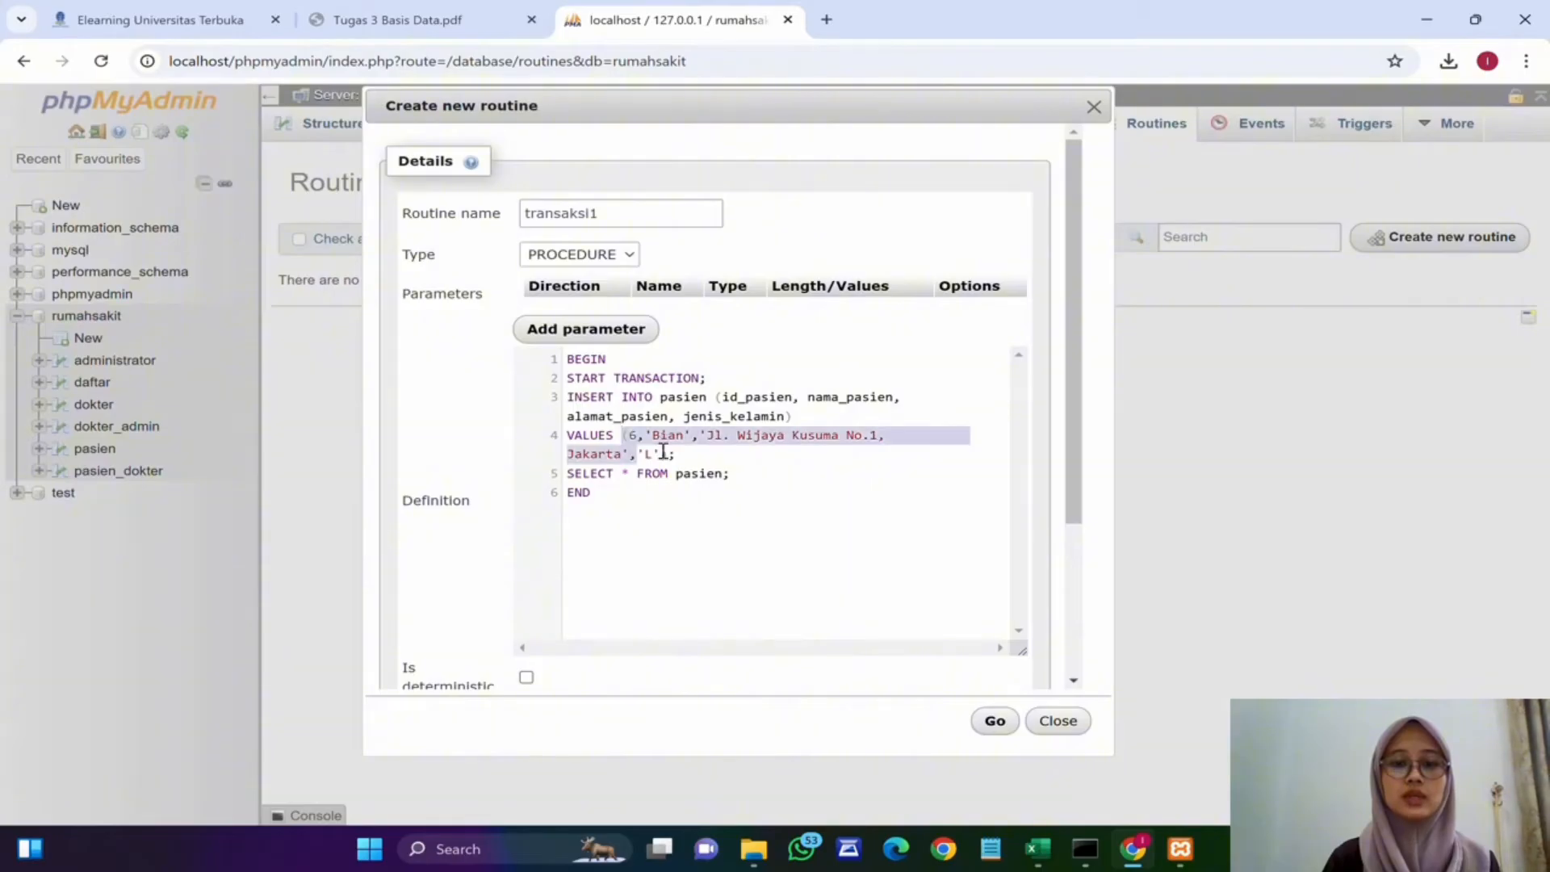
click(676, 434)
scroll(888, 582, down, 1)
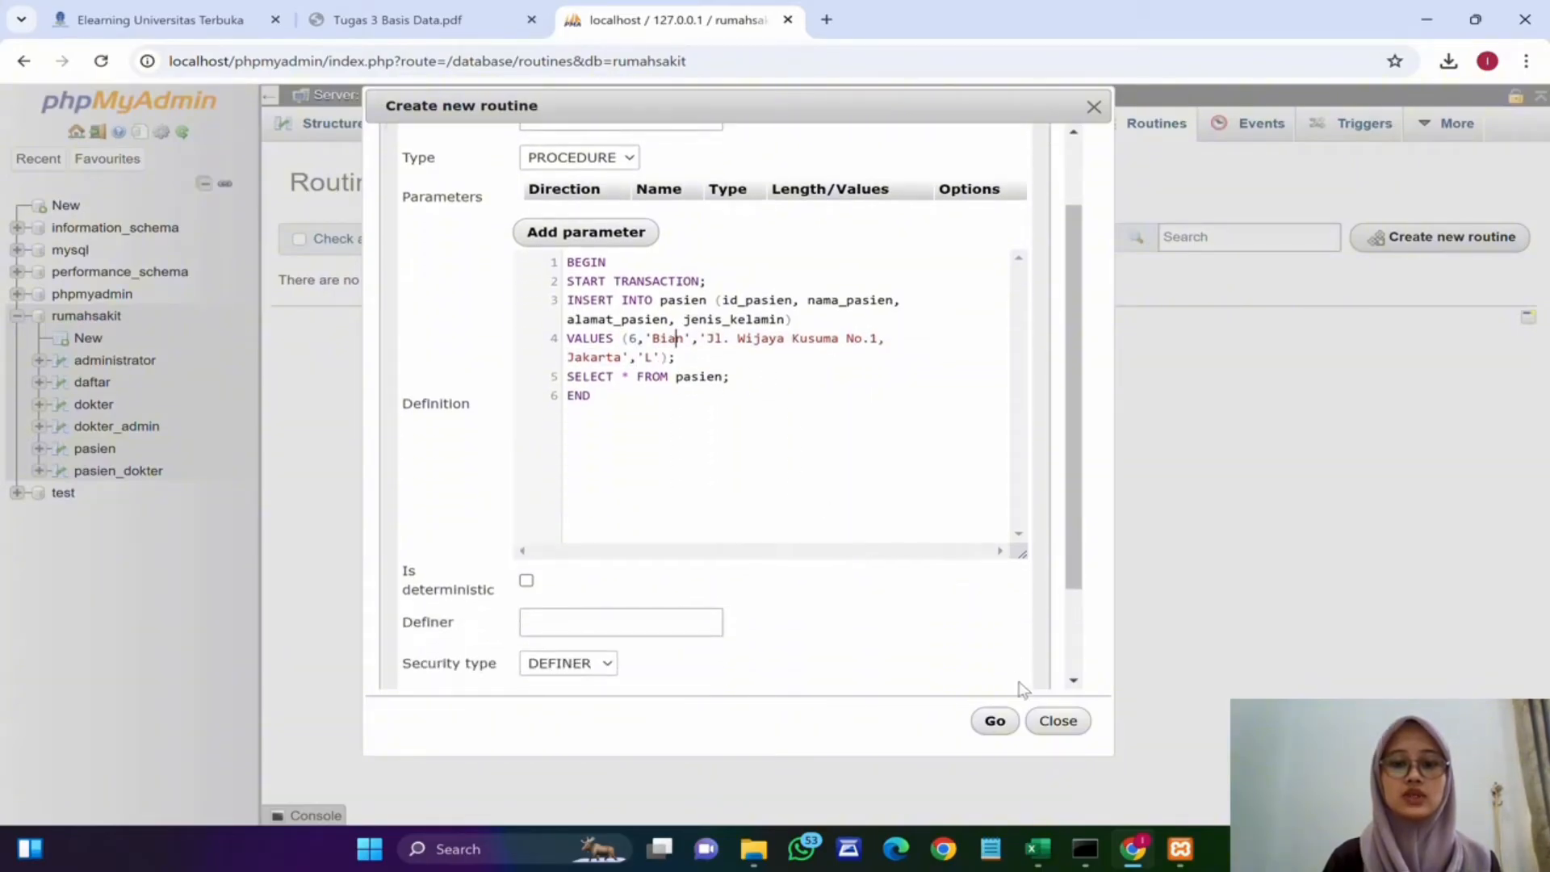
click(1001, 715)
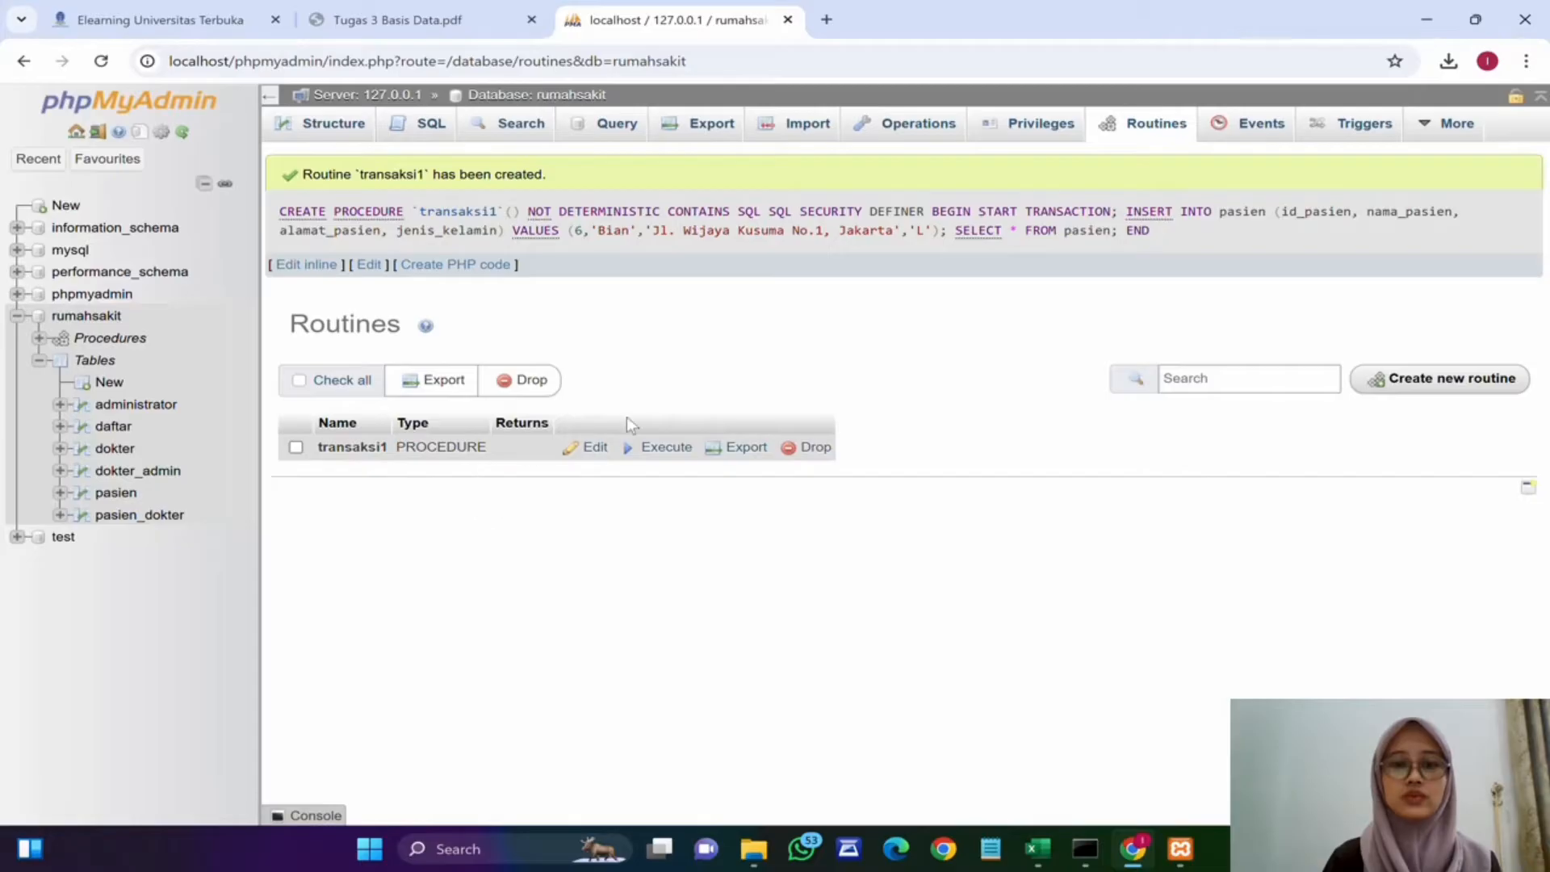
click(658, 449)
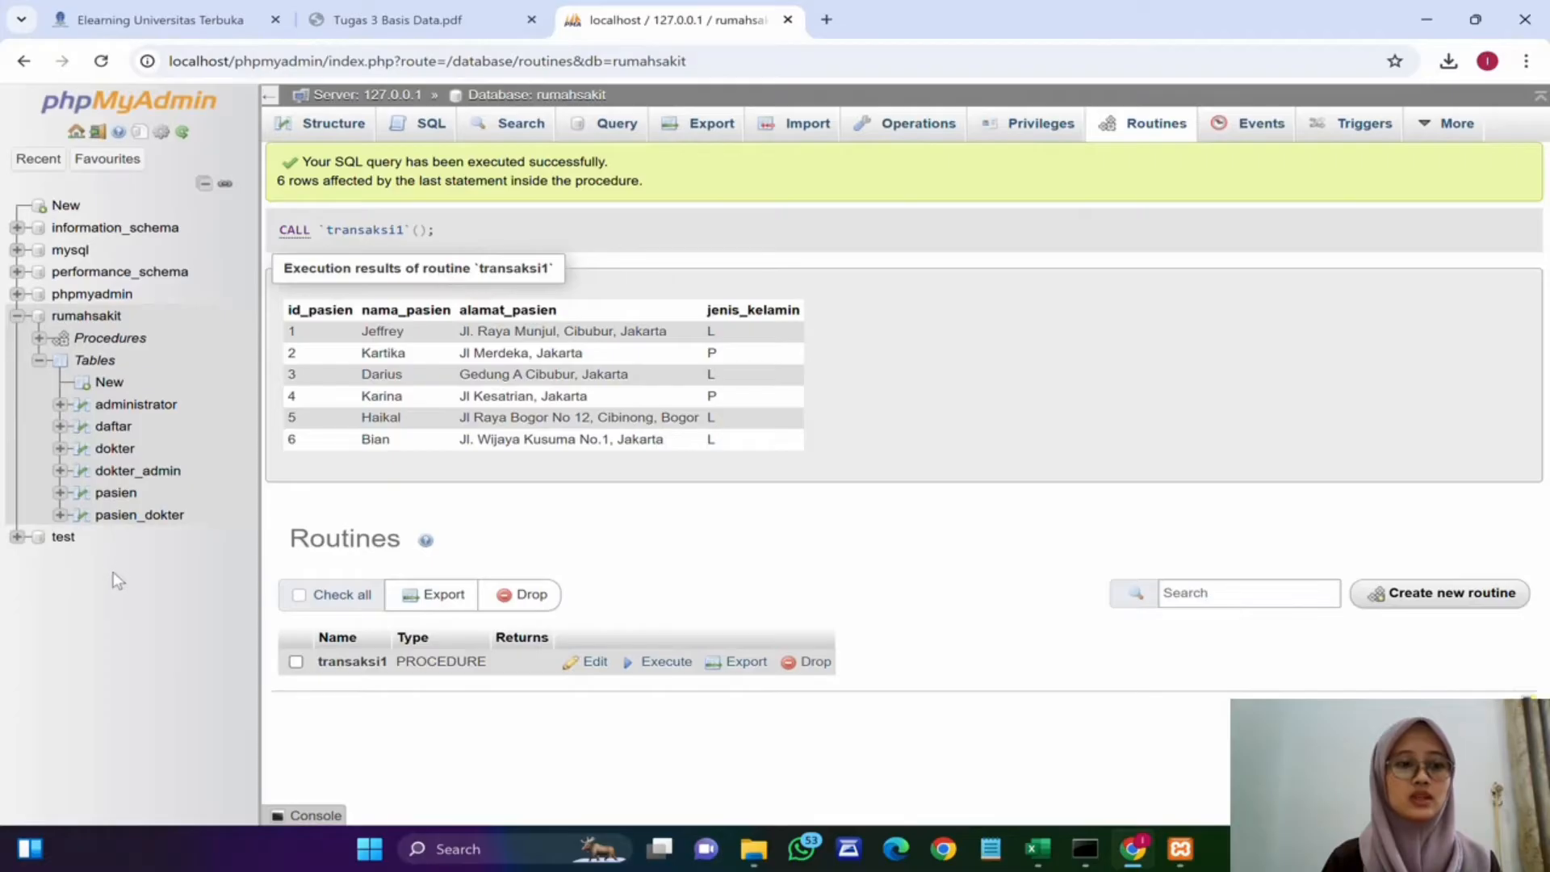
Step: Browse the rows of the pasien table, then return to the procedures list
click(117, 492)
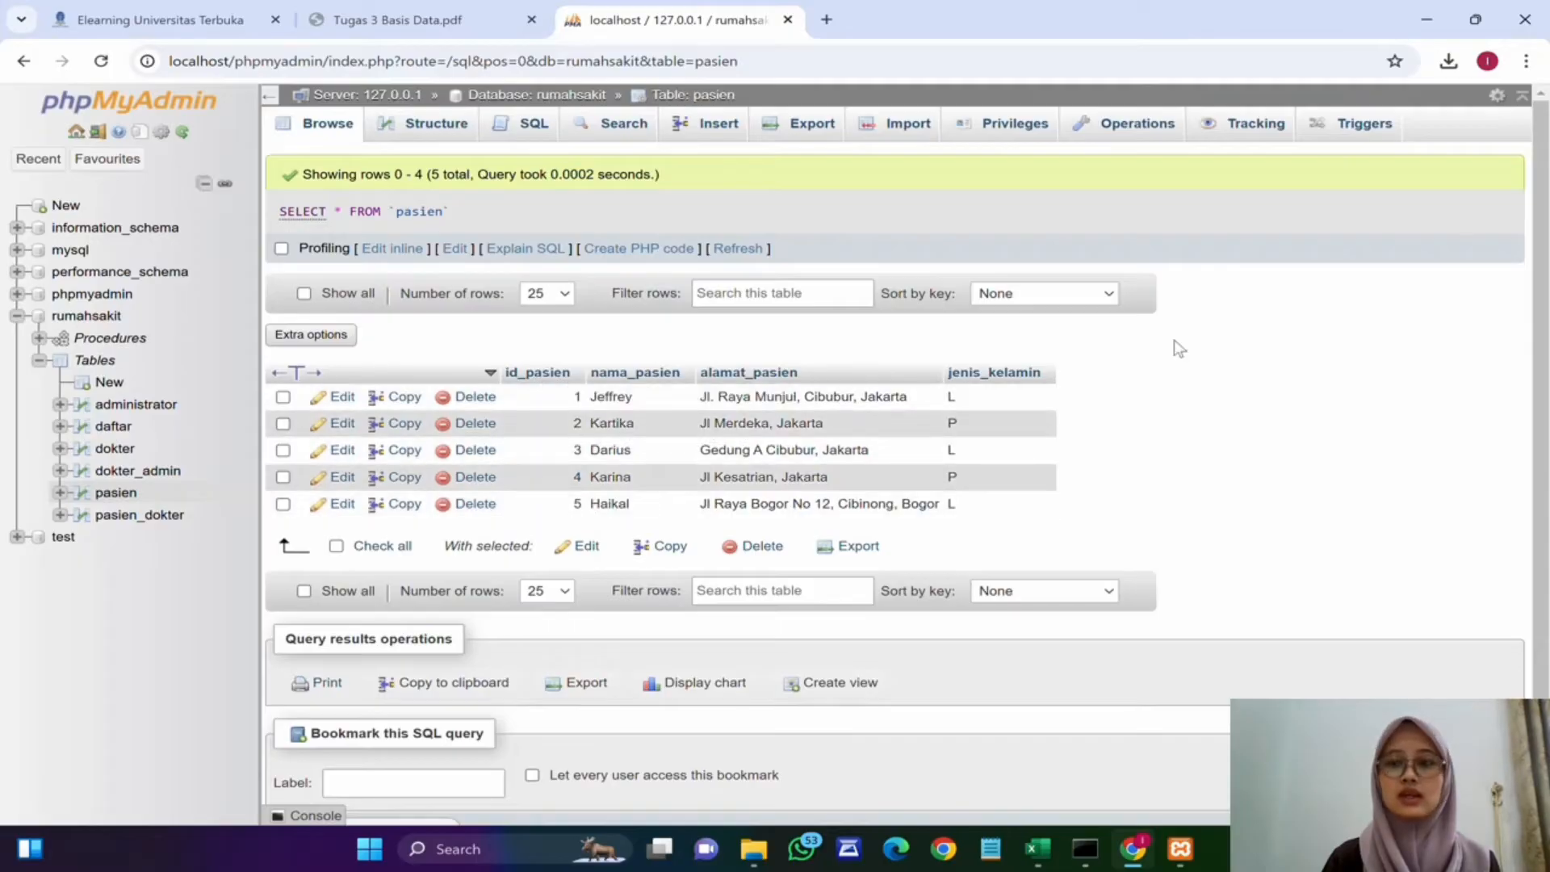
scroll(1174, 339, down, 1)
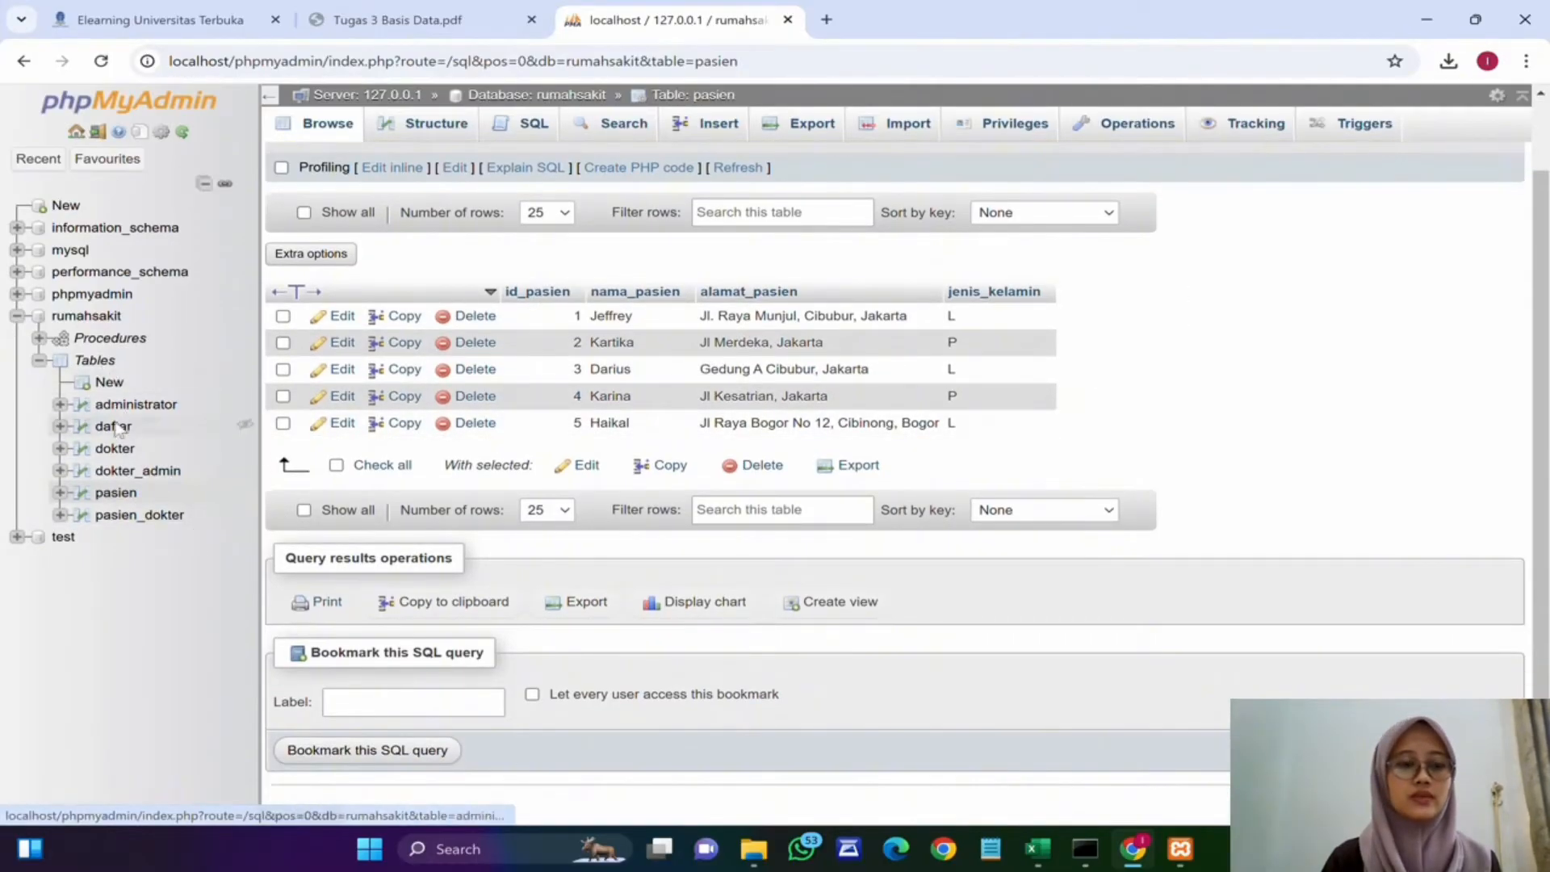
click(110, 338)
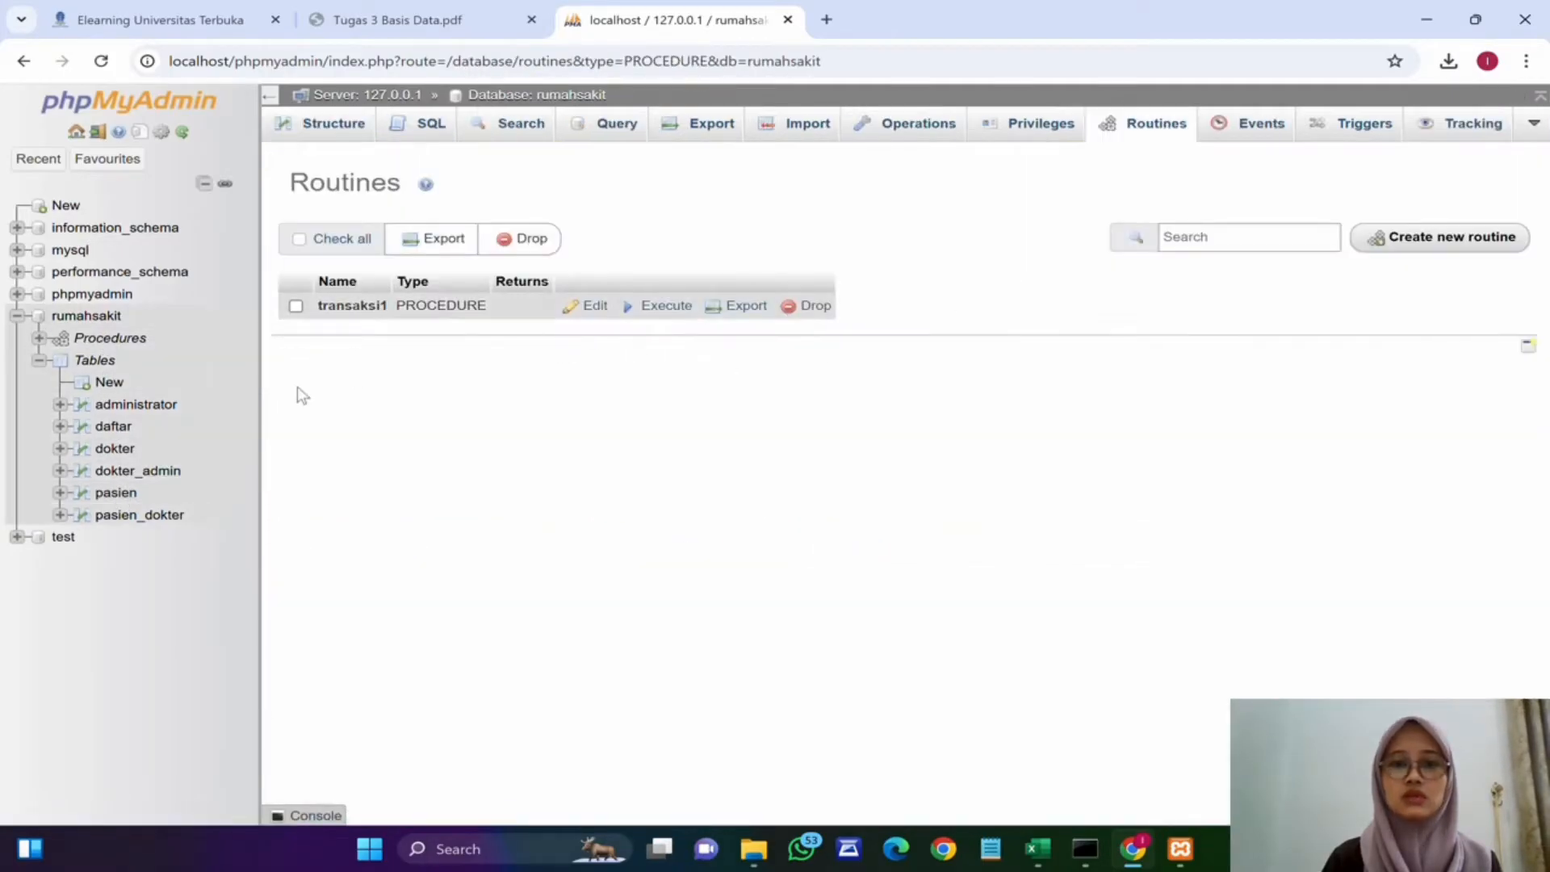
click(1441, 238)
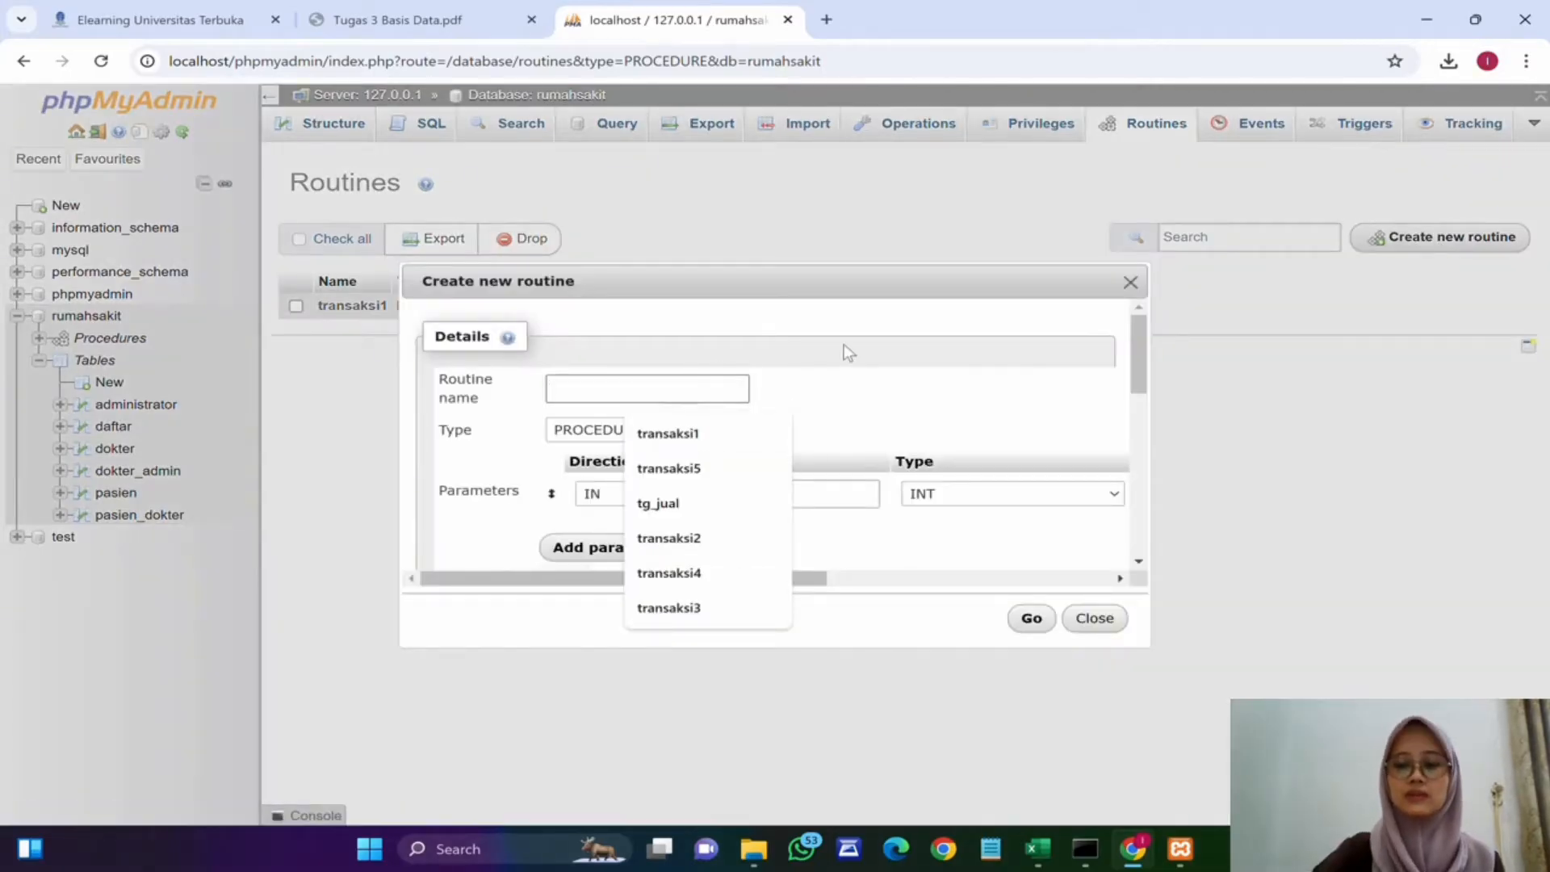
drag(766, 283, 756, 160)
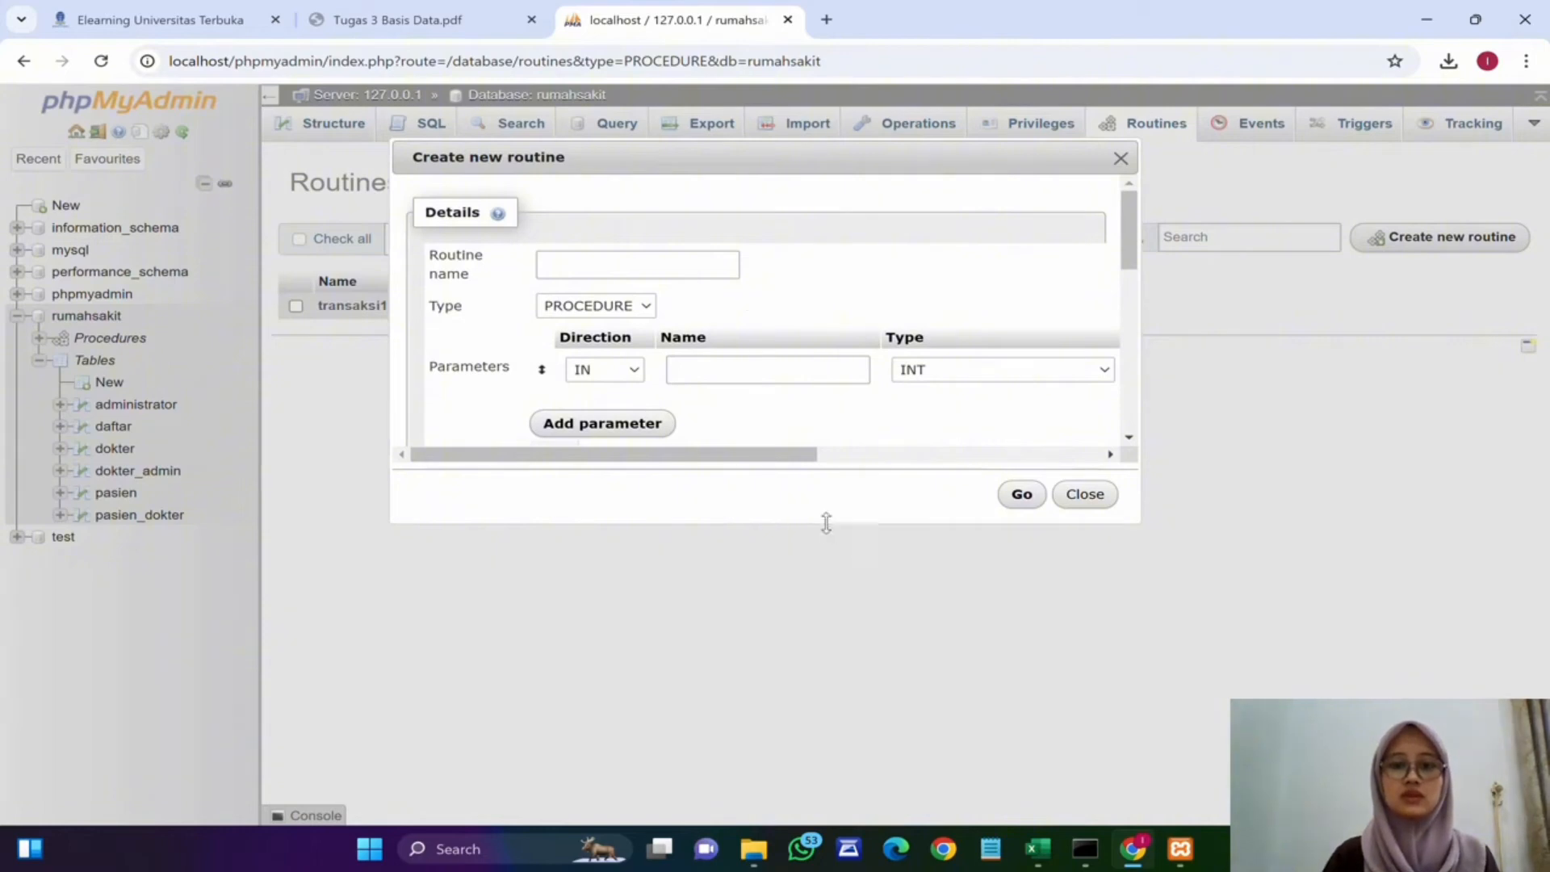
click(680, 268)
text(transa)
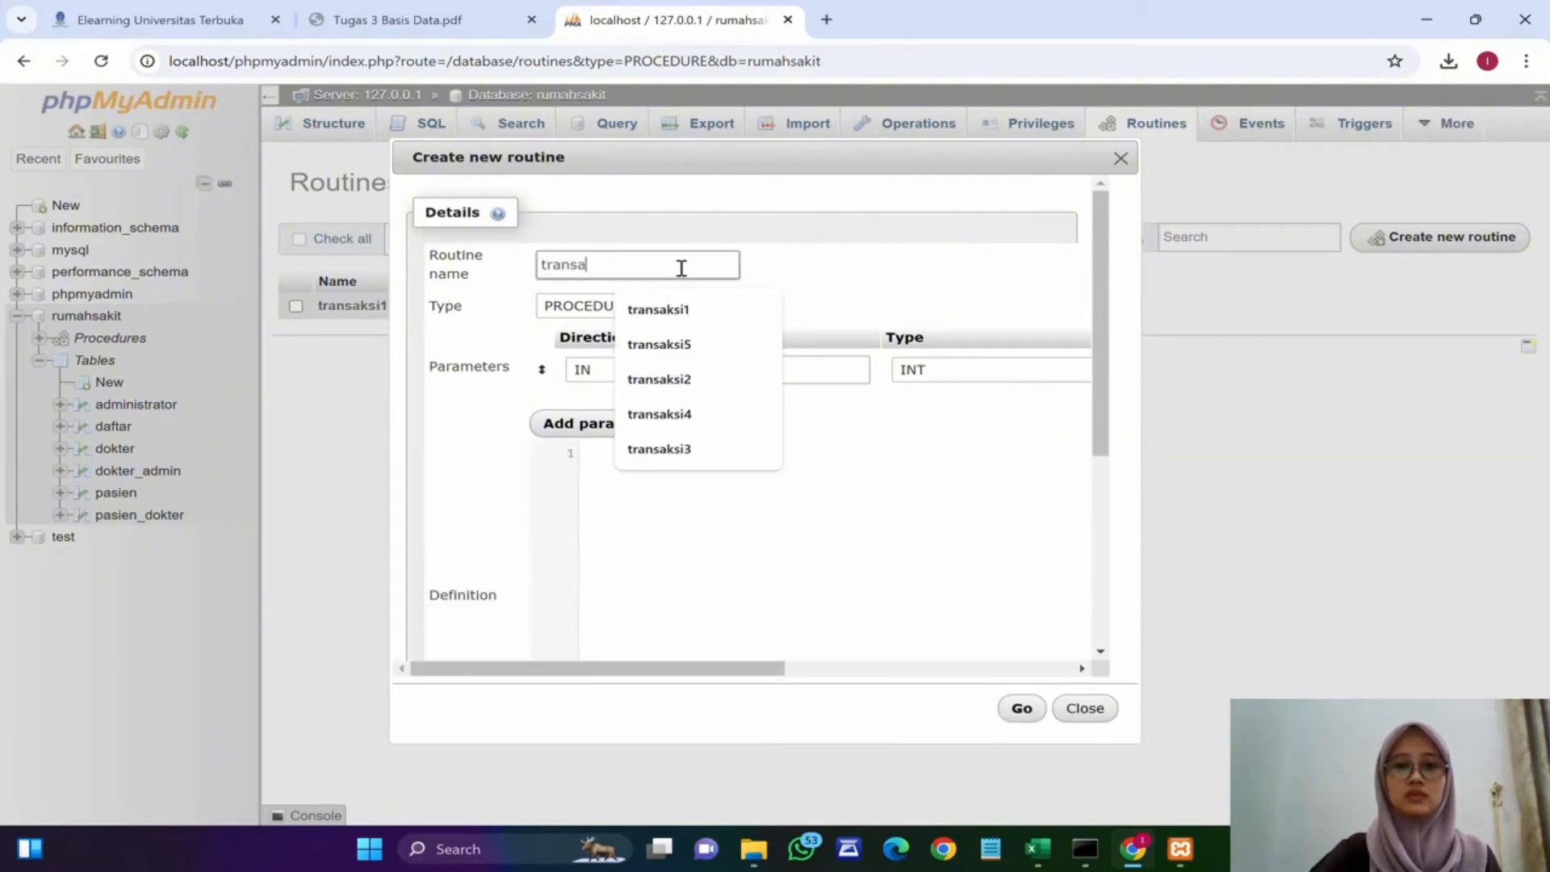
text(ksi2)
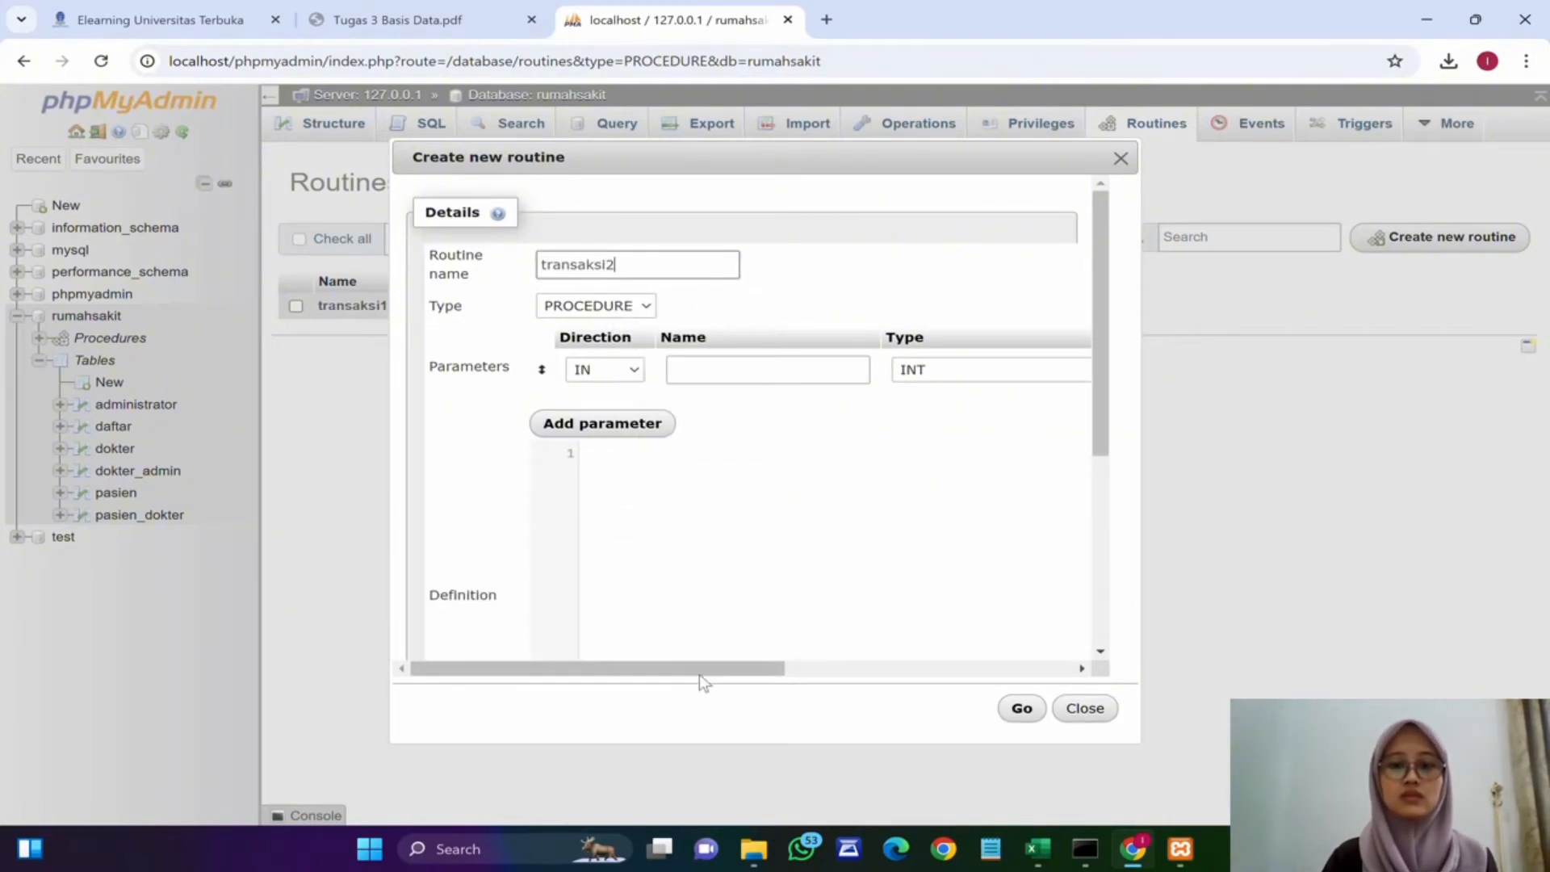
drag(699, 669, 1073, 483)
click(1028, 453)
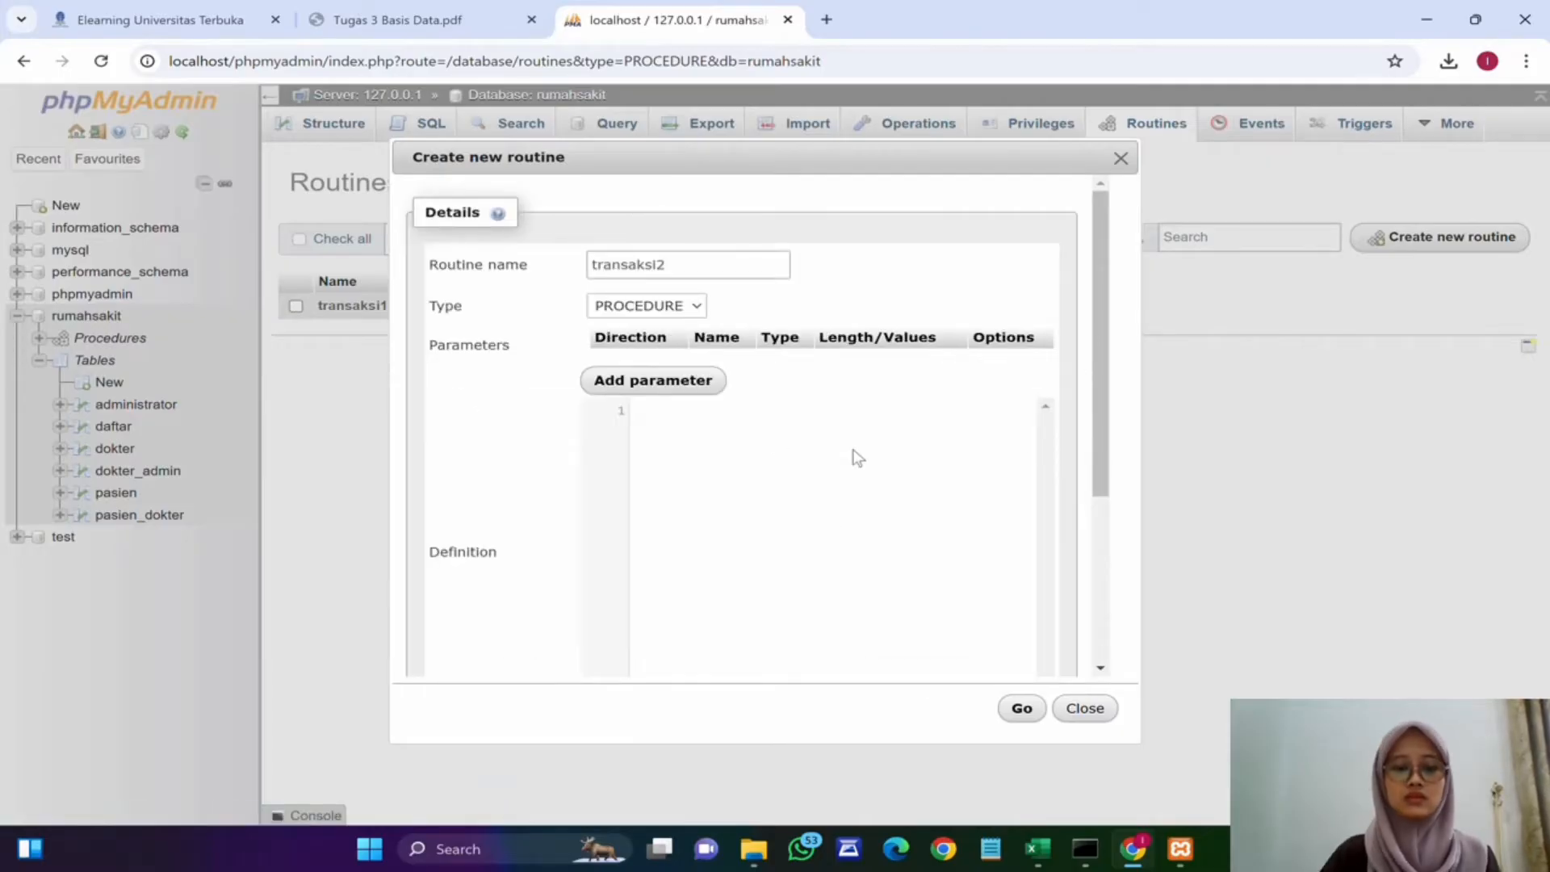
text(BEGI)
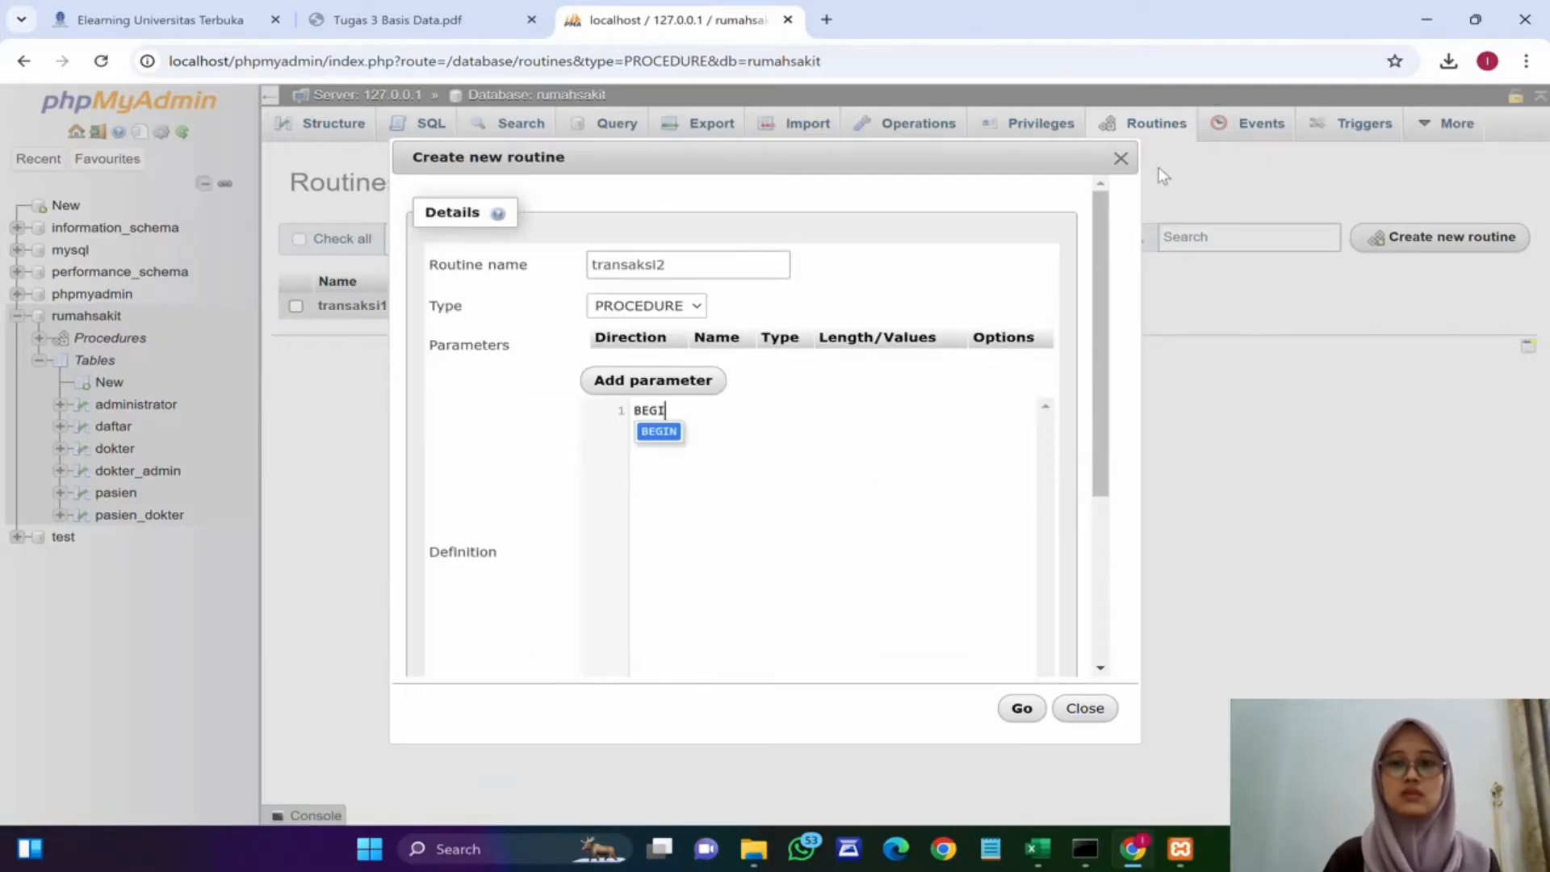
click(1085, 708)
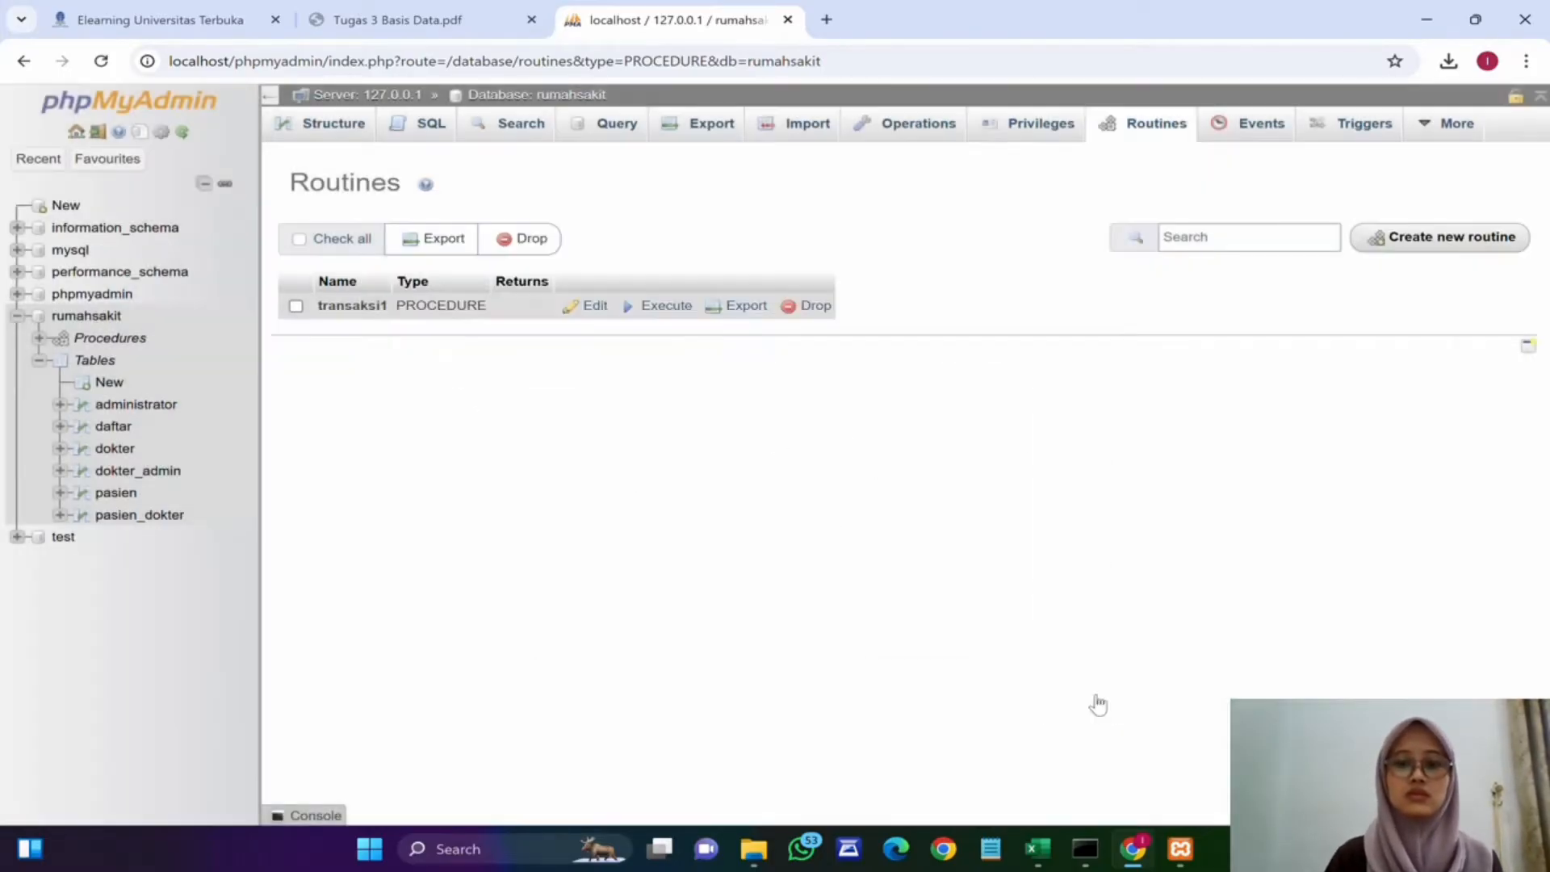
Step: Open the transaksi1 procedure for editing, copy its whole definition and close the editor
click(595, 306)
scroll(746, 443, down, 2)
click(747, 442)
key(ctrl+a)
key(ctrl+c)
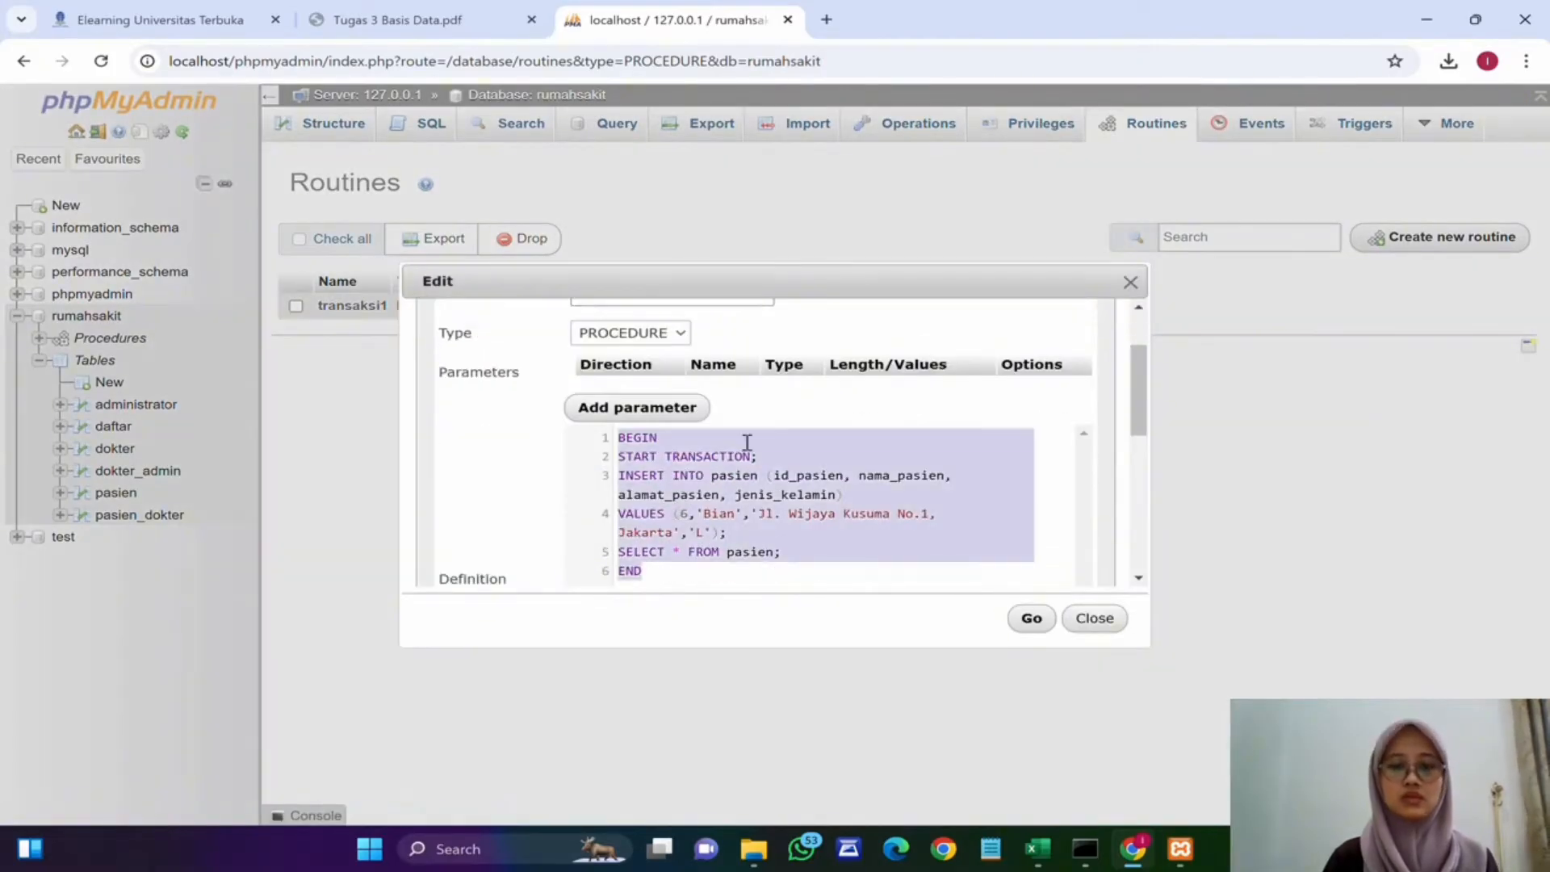
click(1131, 281)
Step: Create a new routine named transaksi2 and paste the copied definition into it
click(1441, 237)
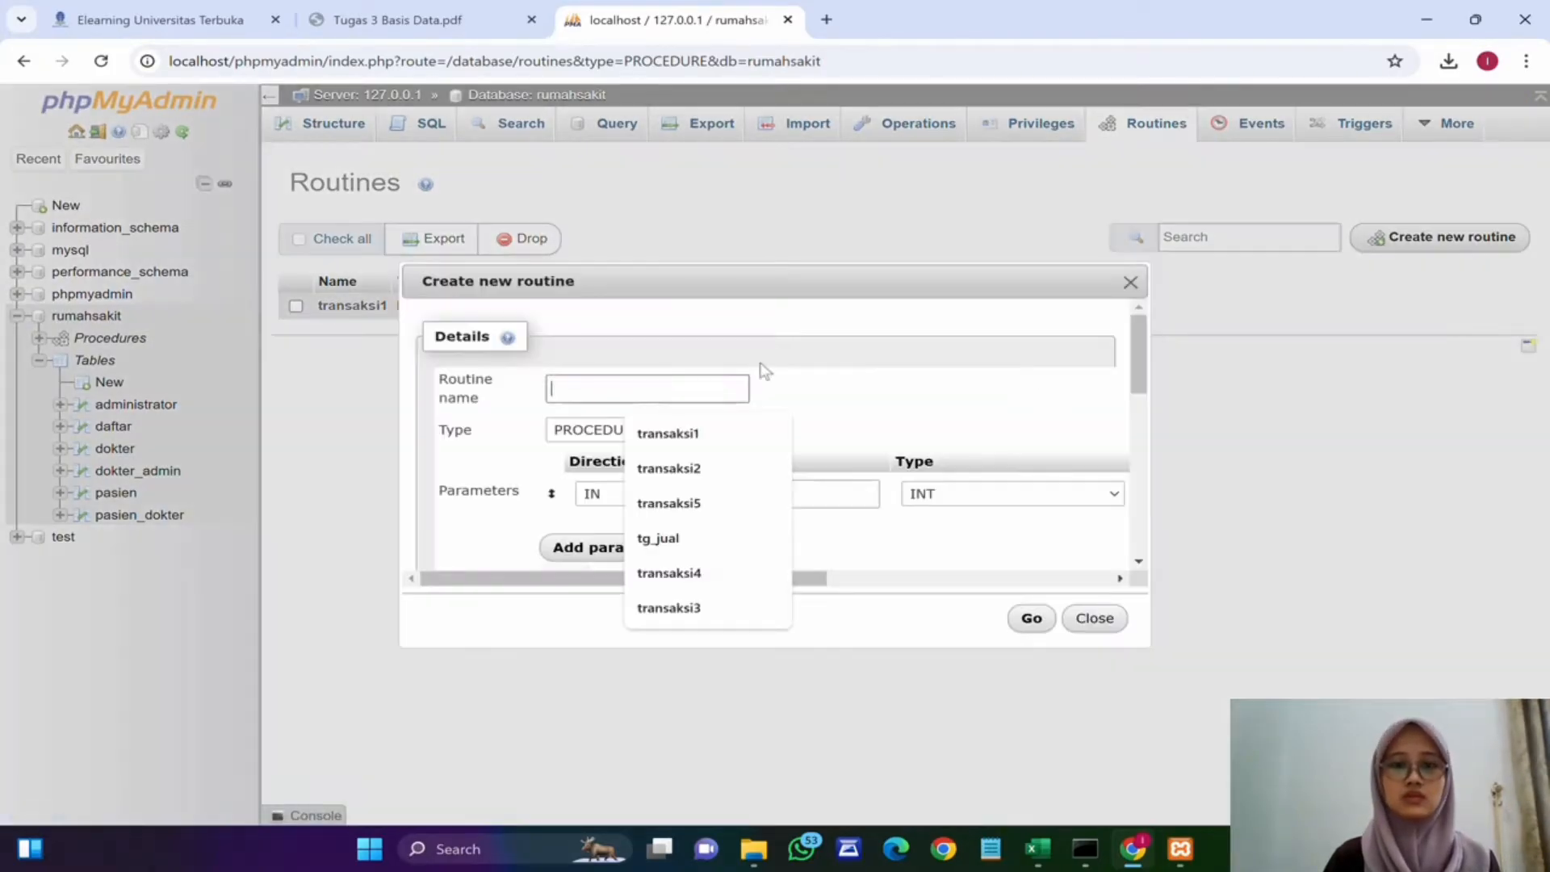
click(692, 466)
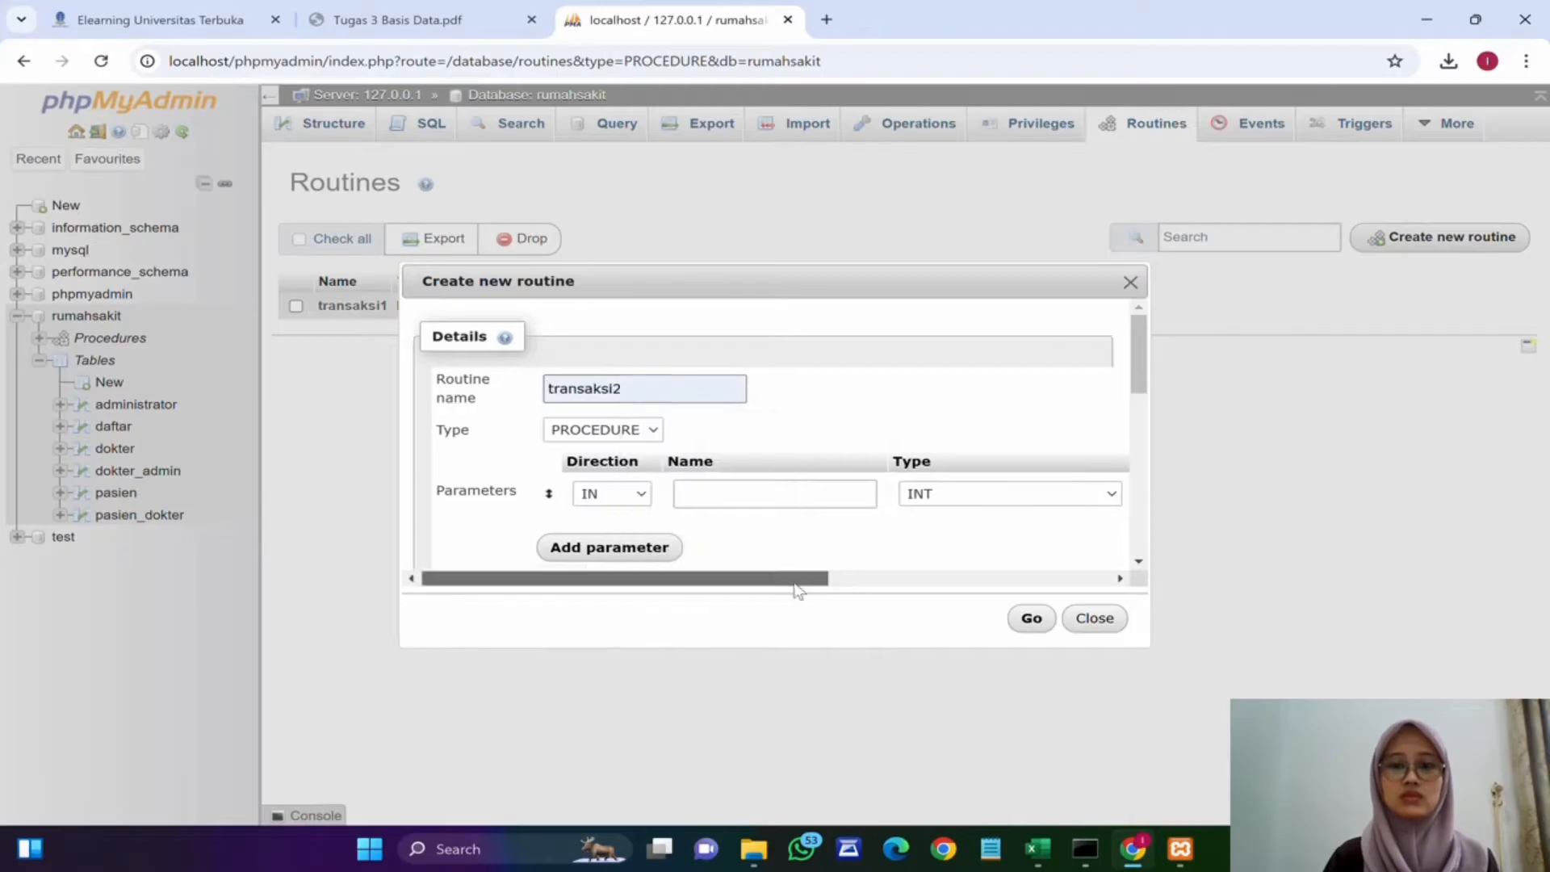
drag(796, 581, 1030, 544)
click(1093, 494)
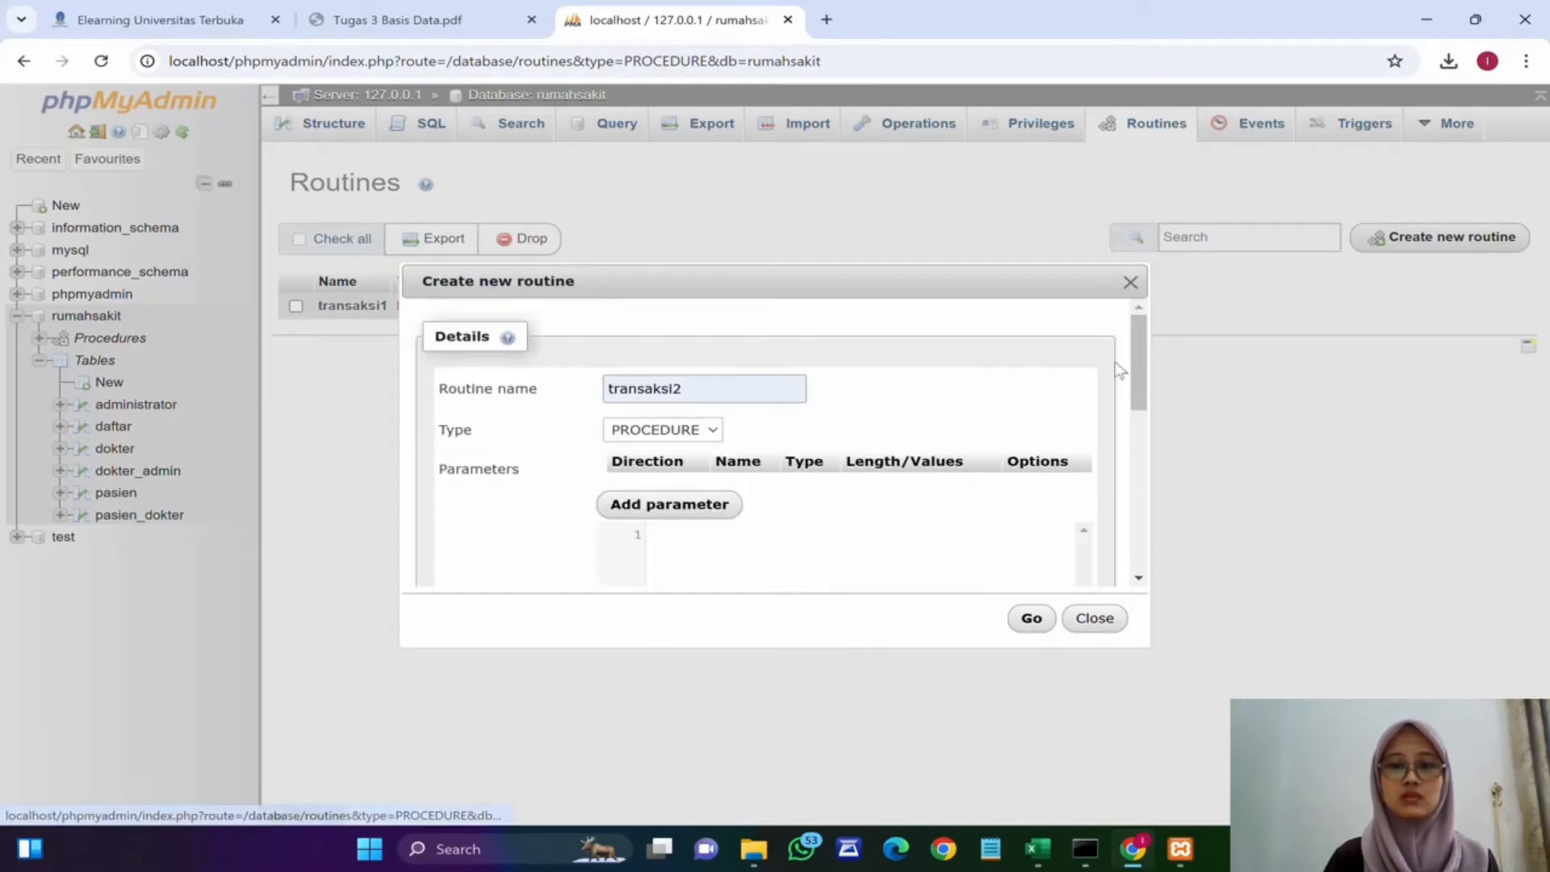
scroll(1133, 372, down, 3)
click(942, 383)
key(ctrl+v)
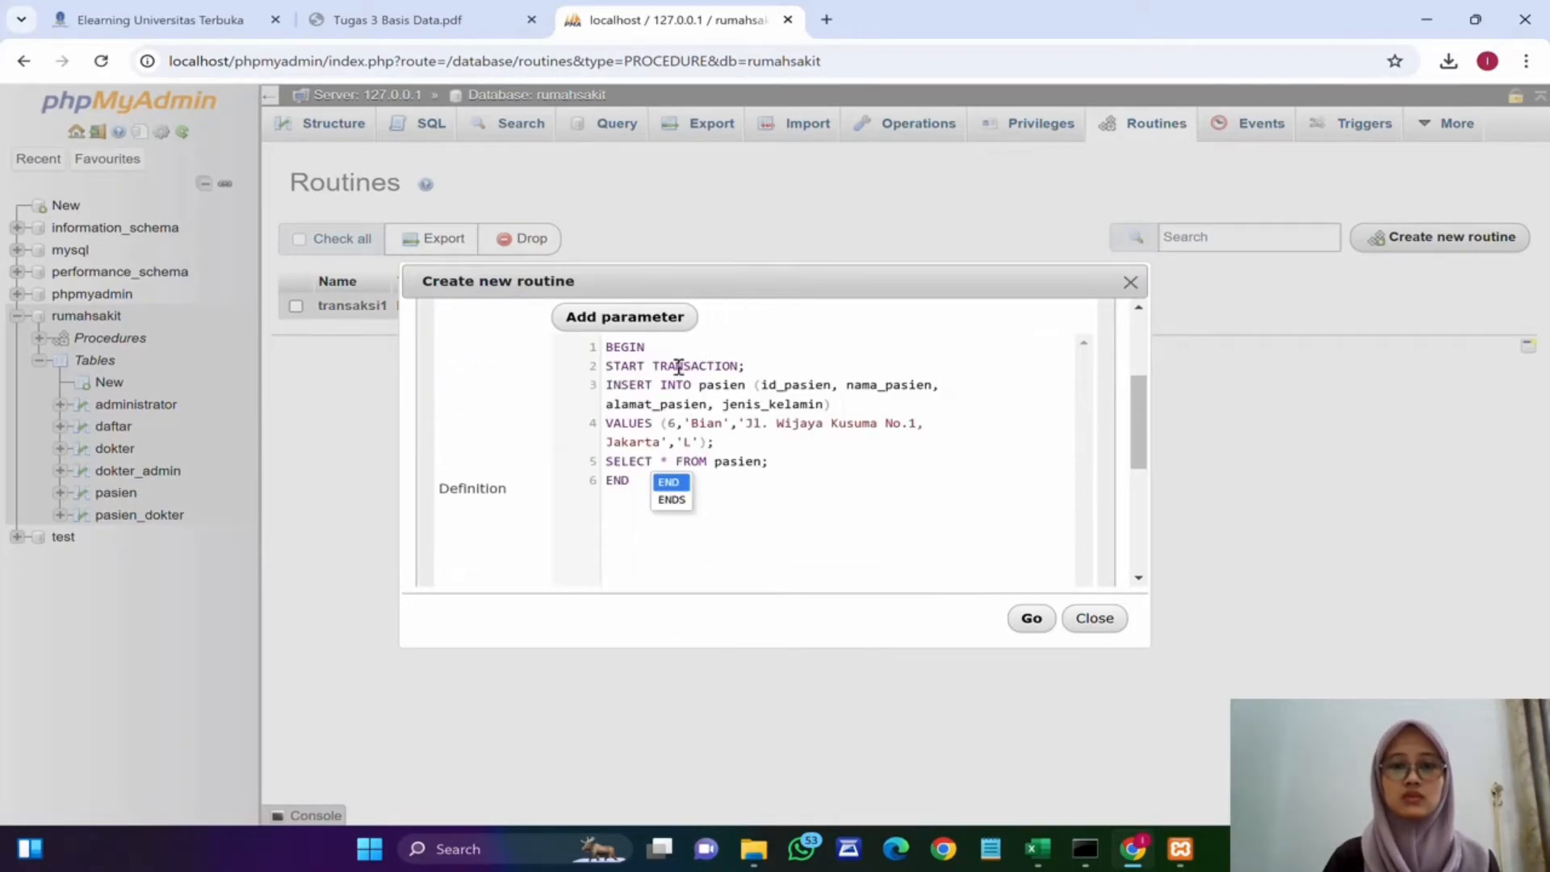
Step: Add a COMMIT; statement after the SELECT * FROM pasien; line and save the transaksi2 procedure
drag(606, 346, 637, 478)
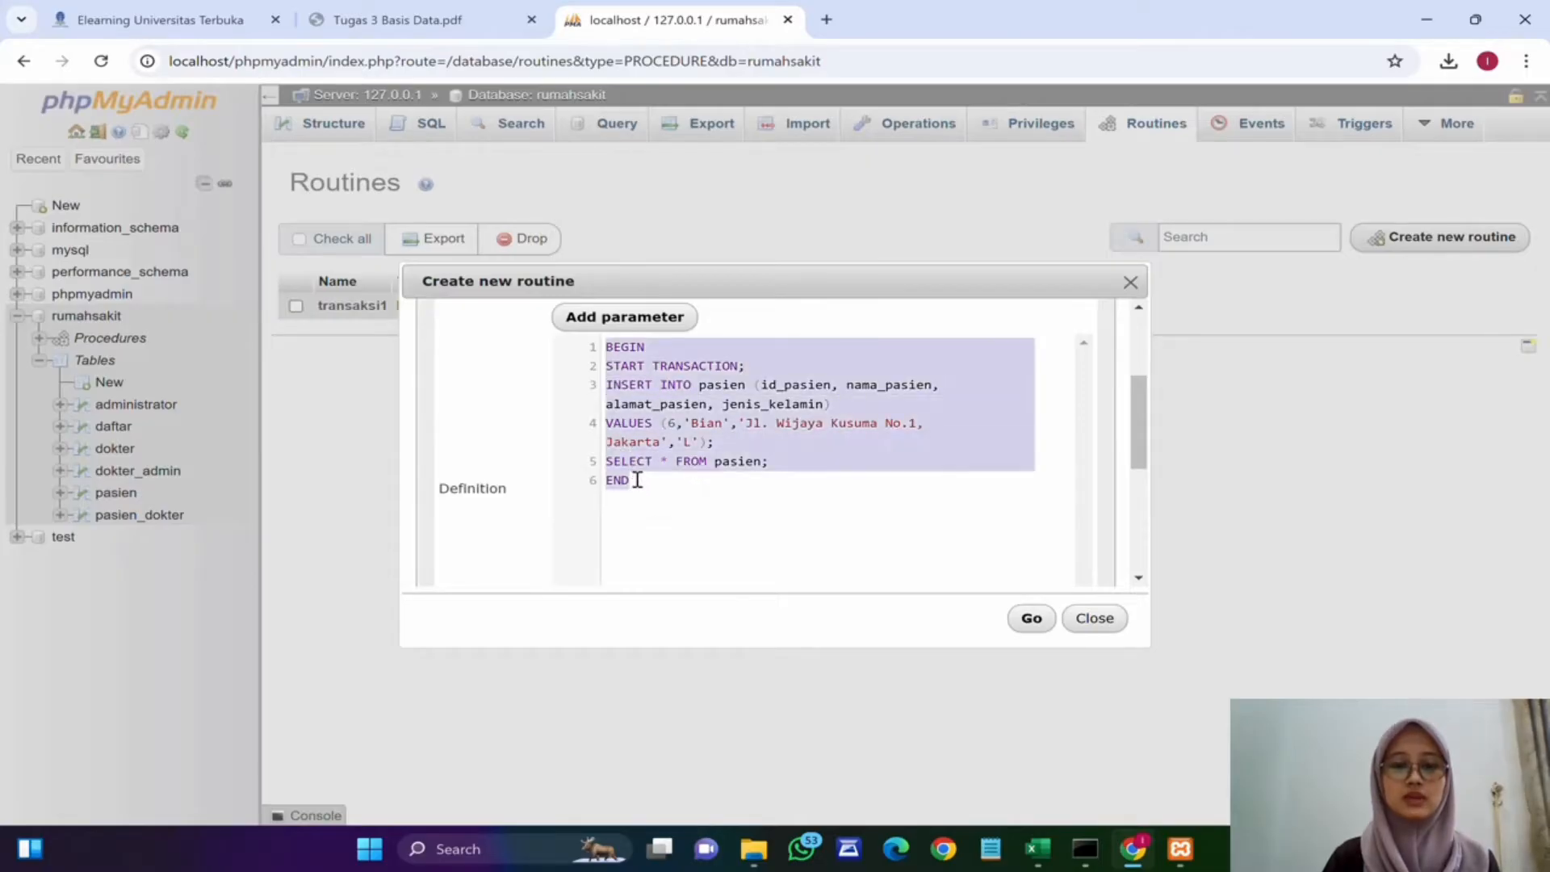
click(882, 391)
click(784, 452)
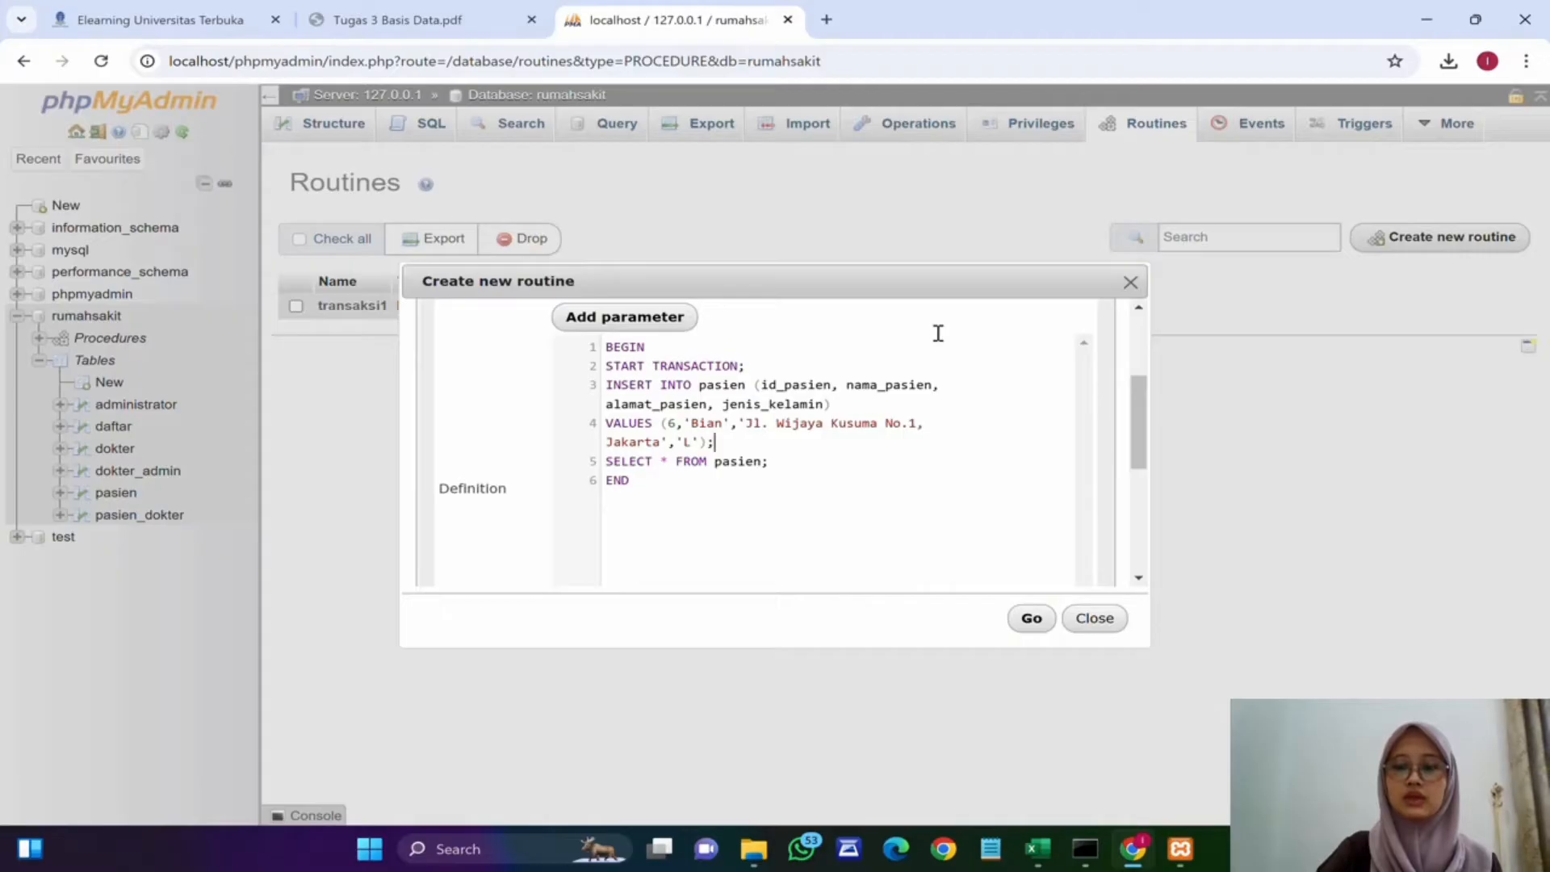
click(805, 462)
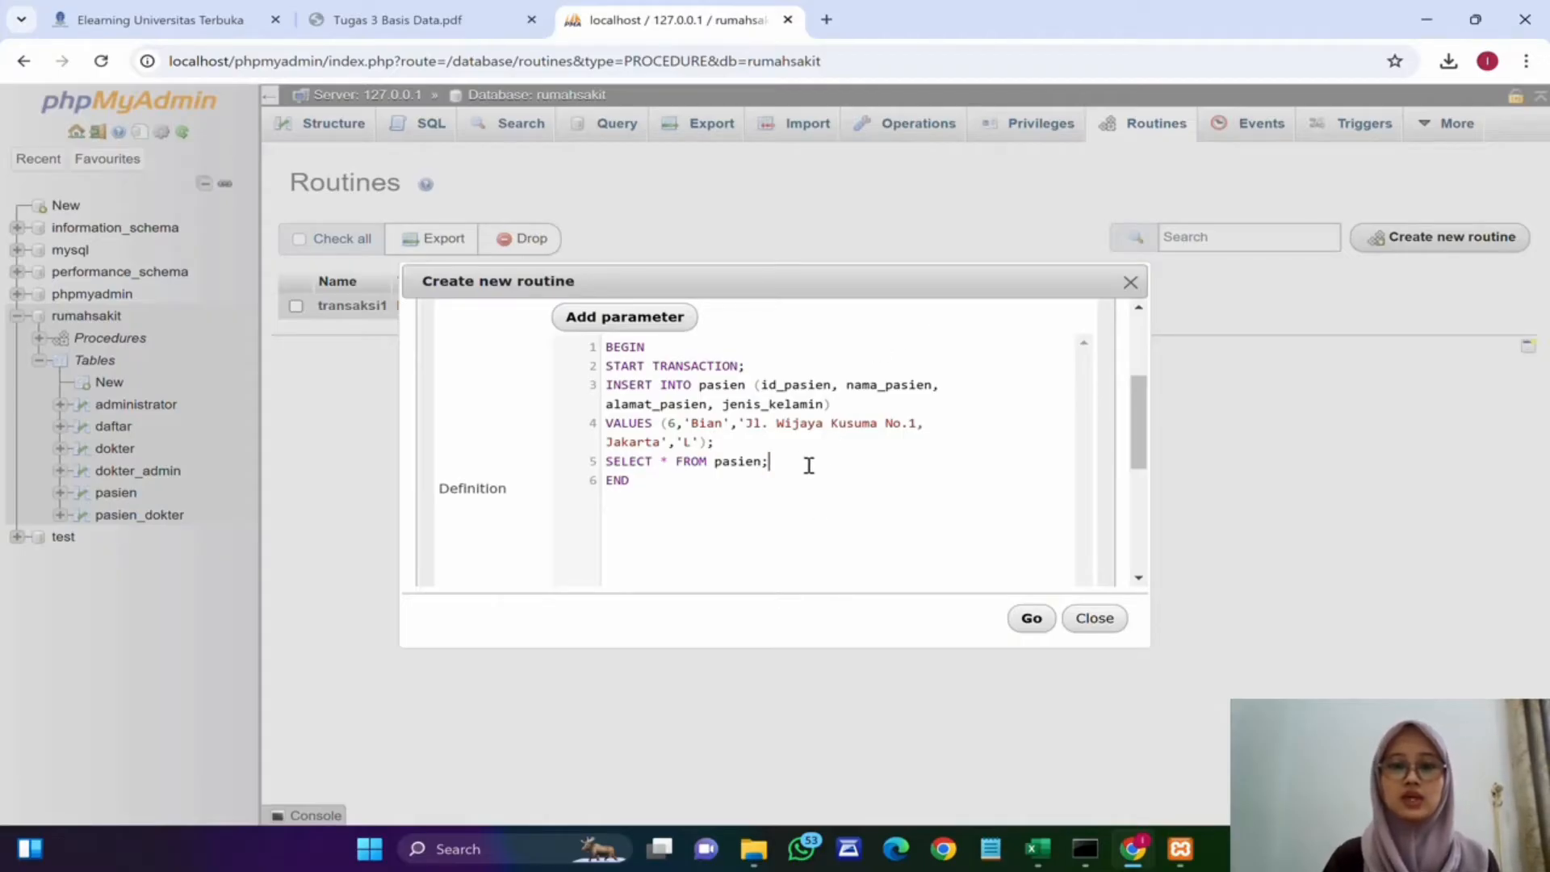
key(Return)
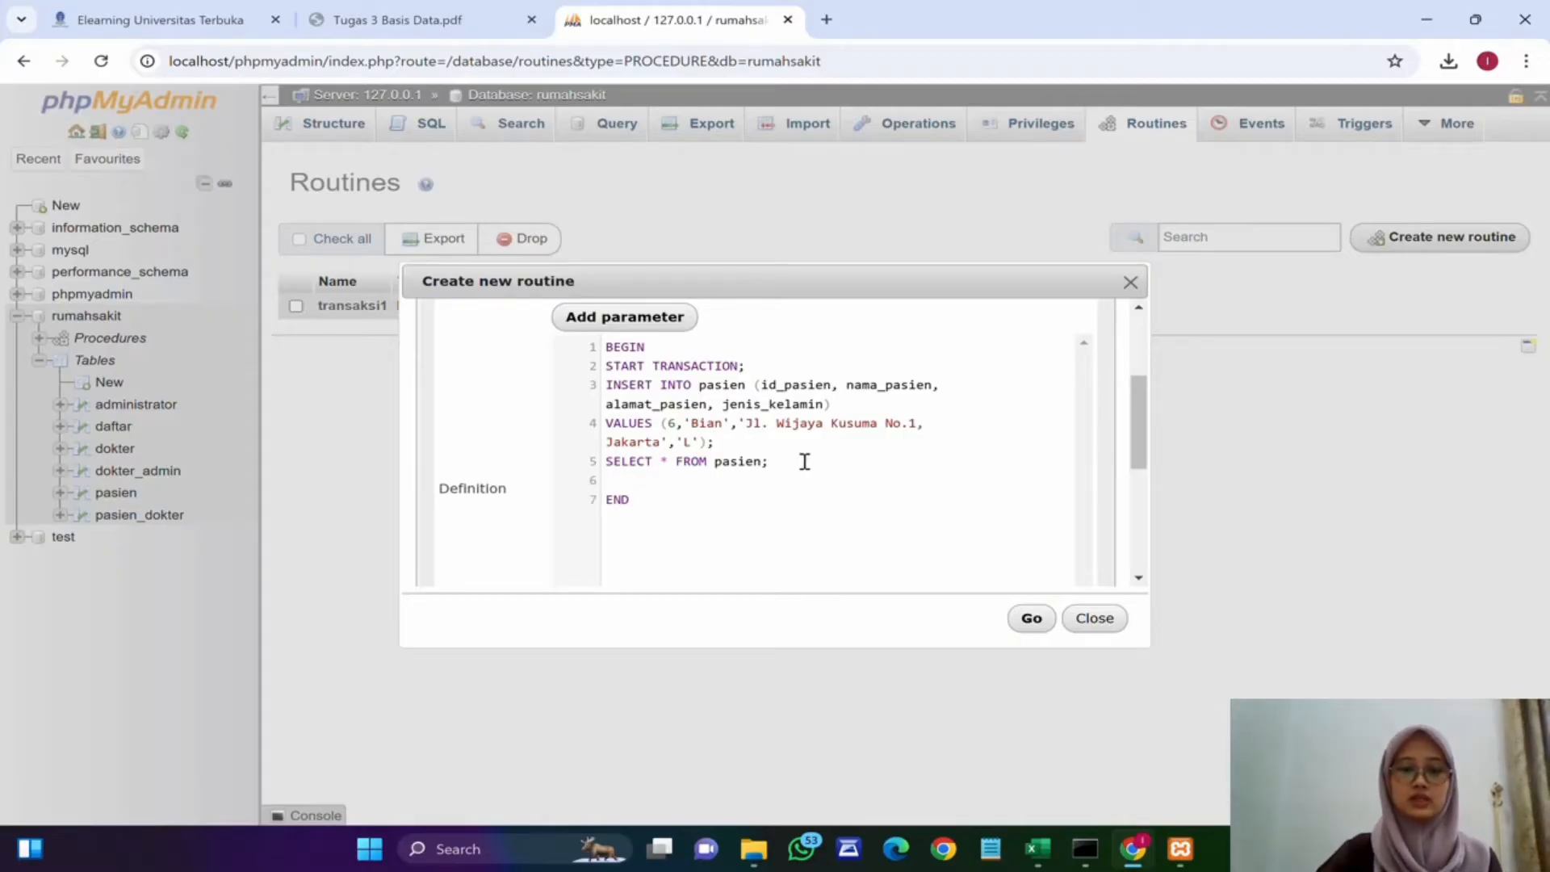
text(COMMIT;)
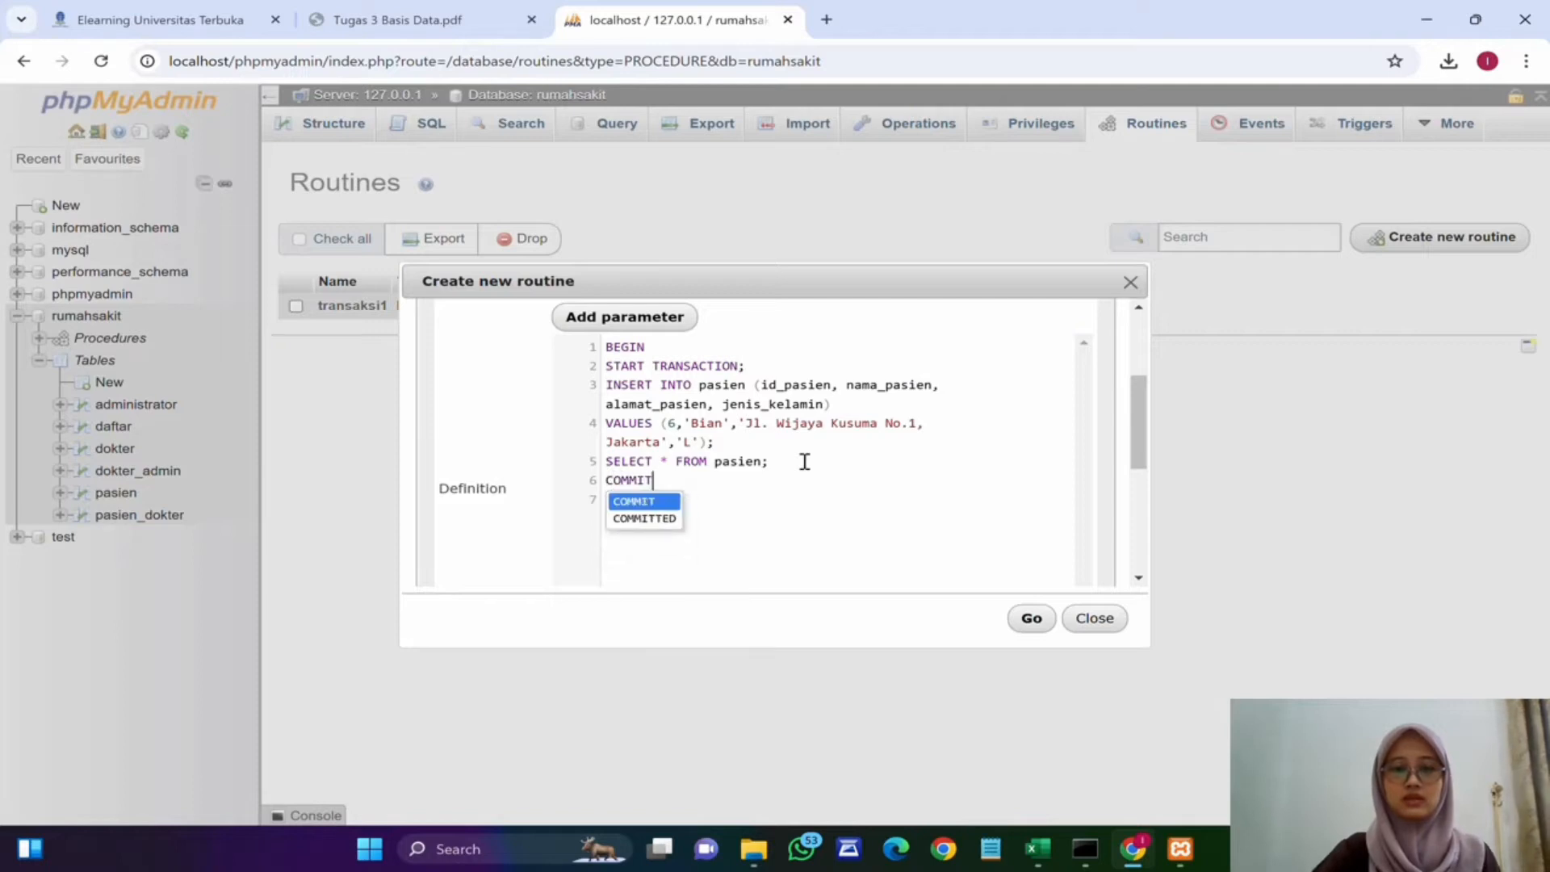
click(1027, 619)
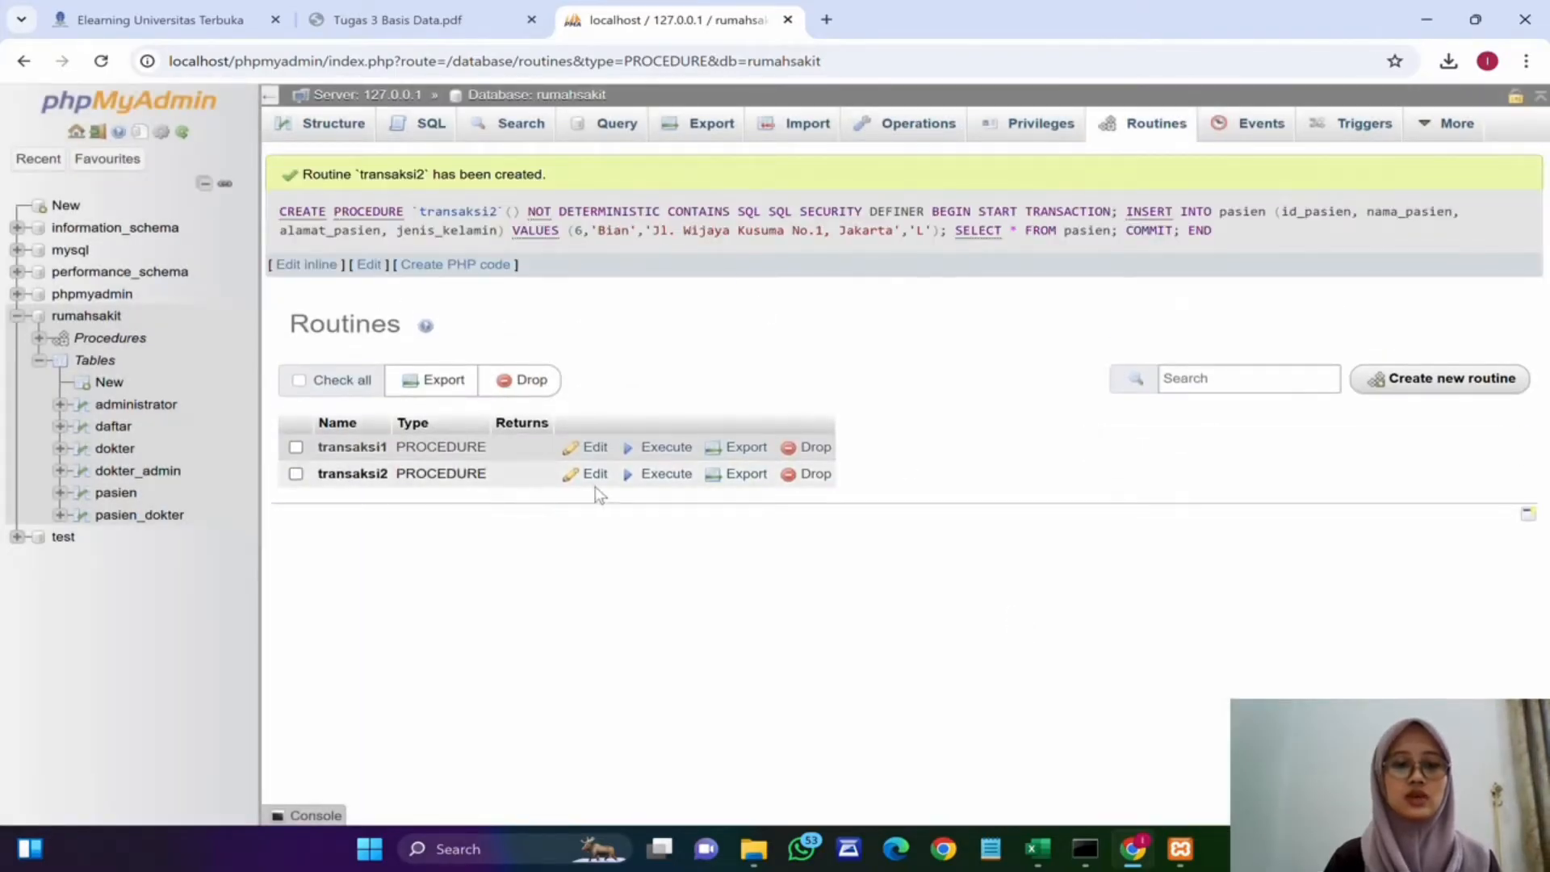
Step: Execute the transaksi2 procedure and browse the pasien table's rows
click(666, 474)
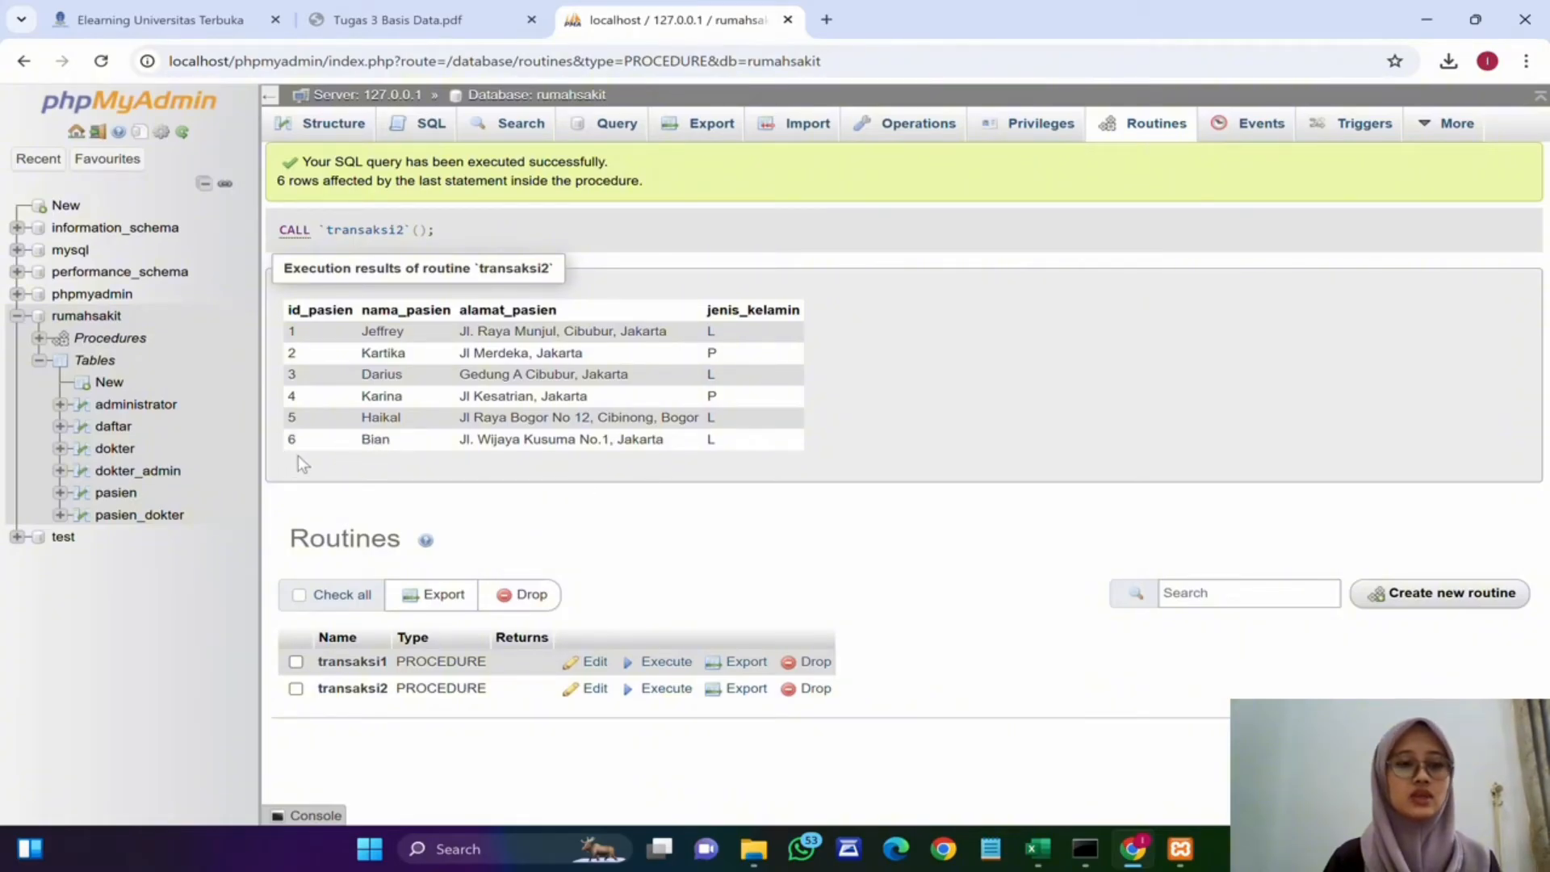
click(130, 499)
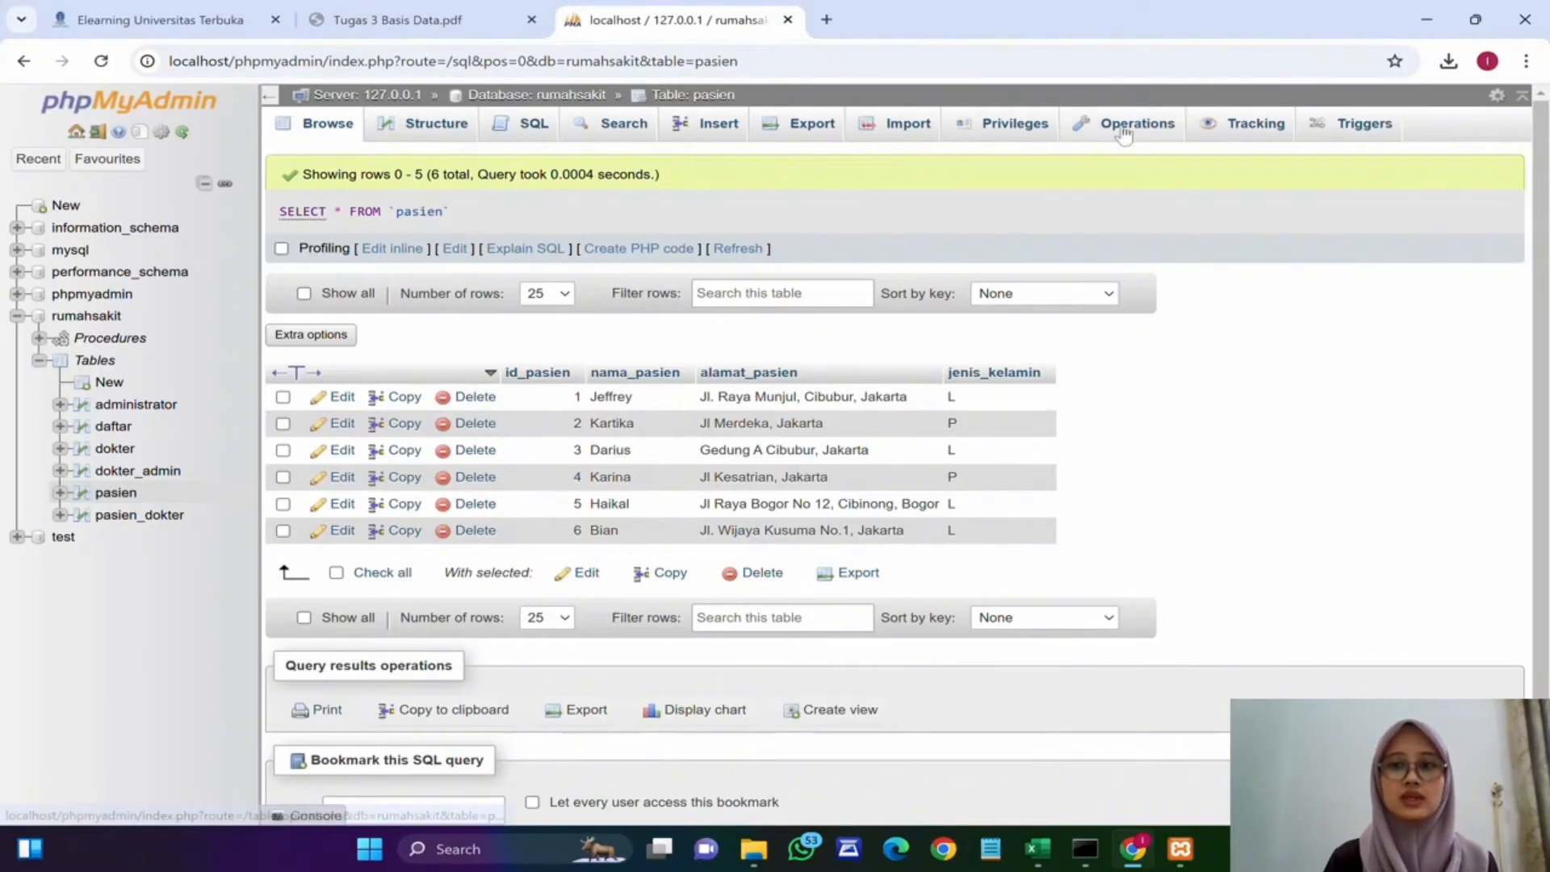
Step: Go back to the database's routines and start a new routine named transaksi3
click(565, 94)
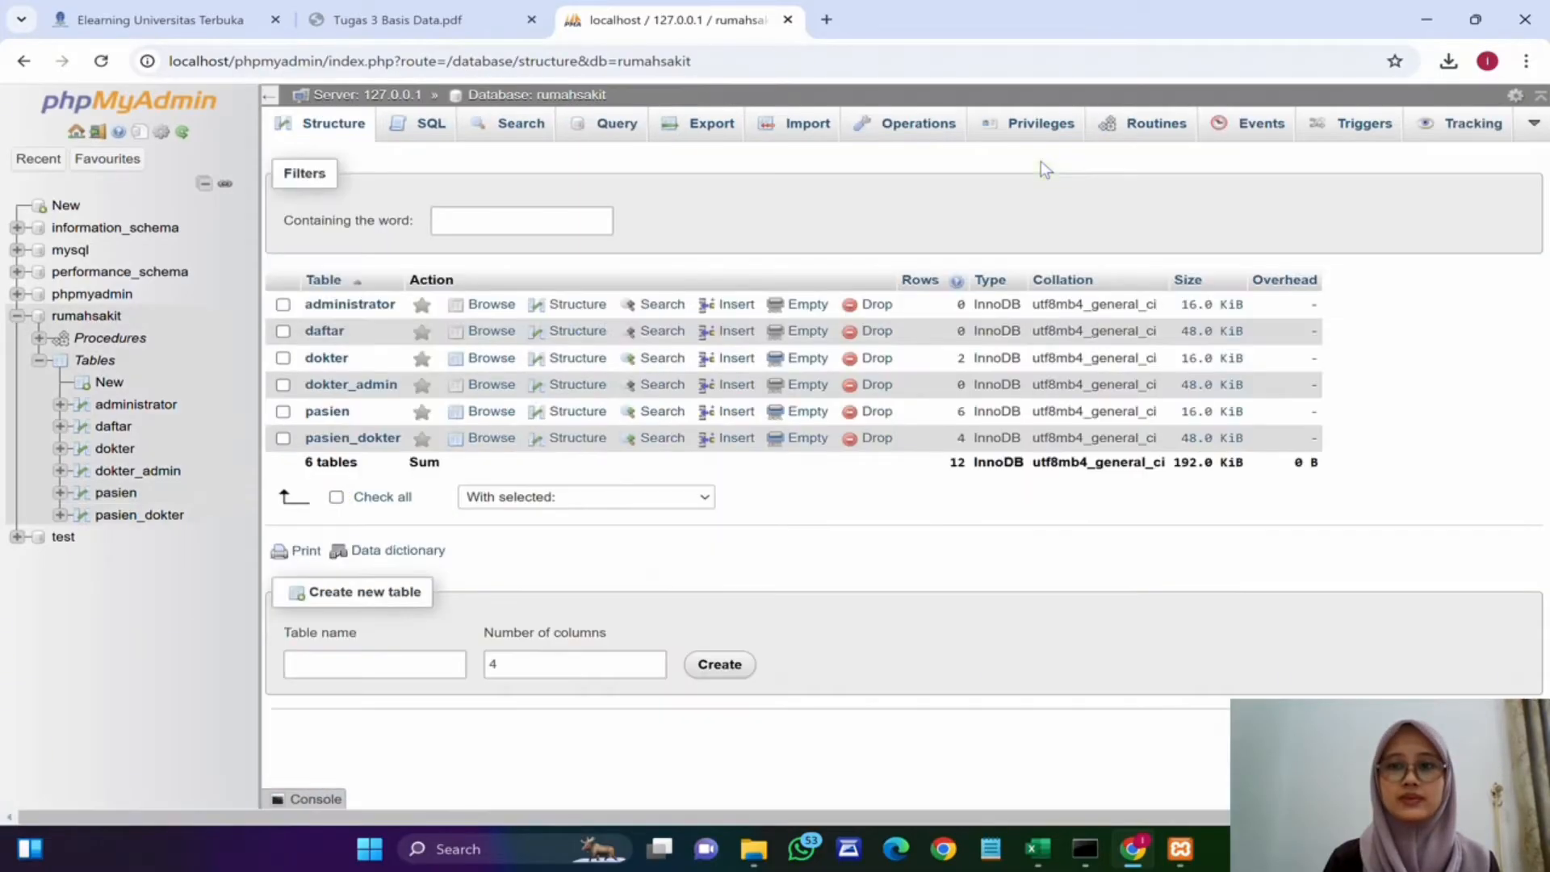
click(1152, 136)
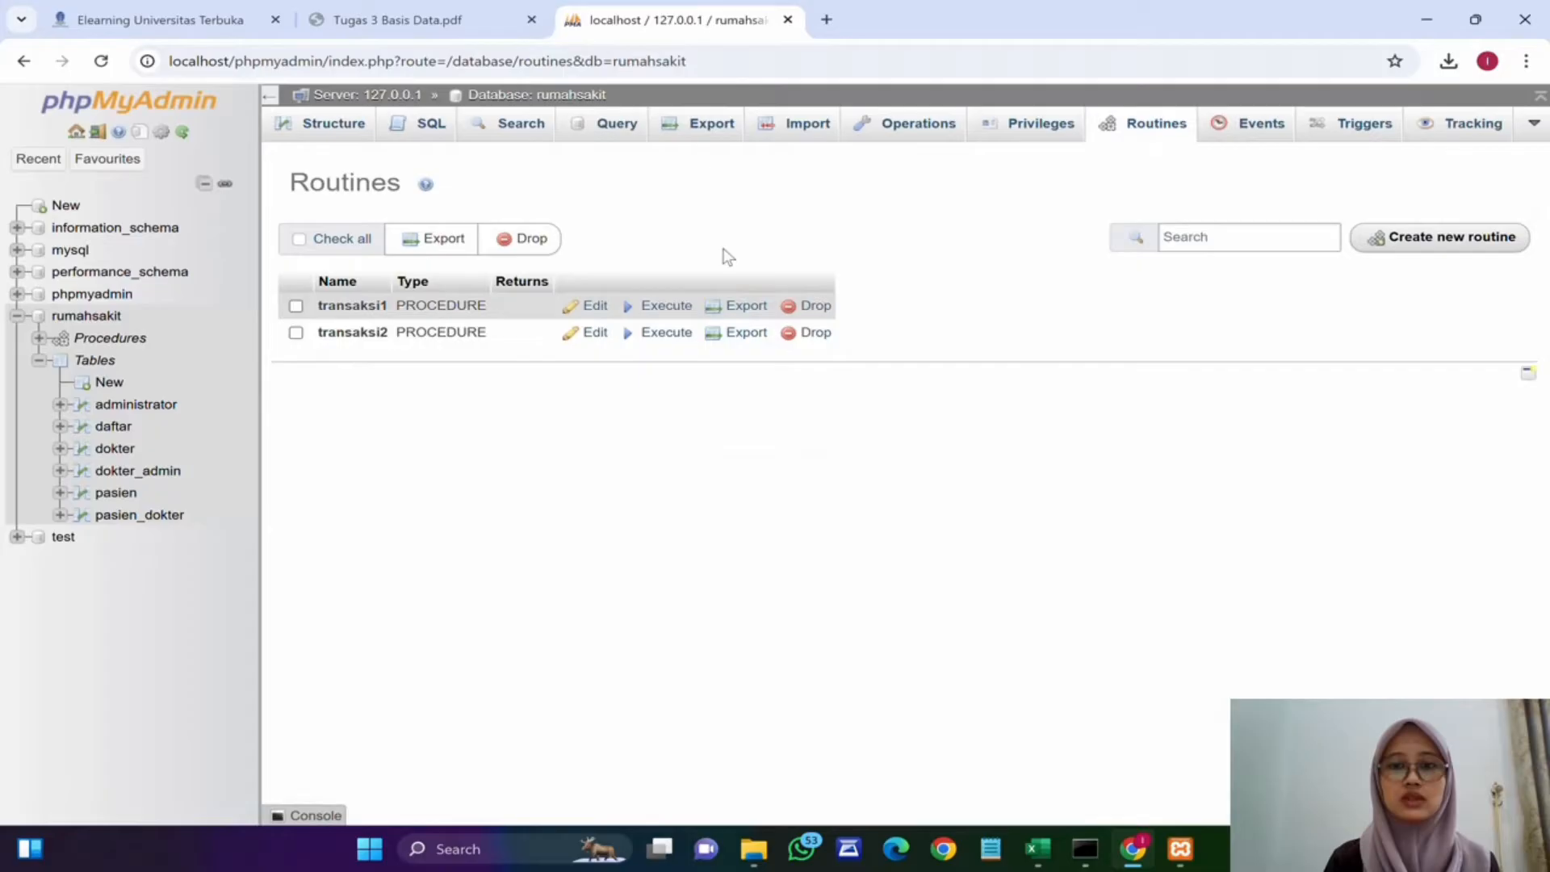
click(1388, 235)
click(549, 392)
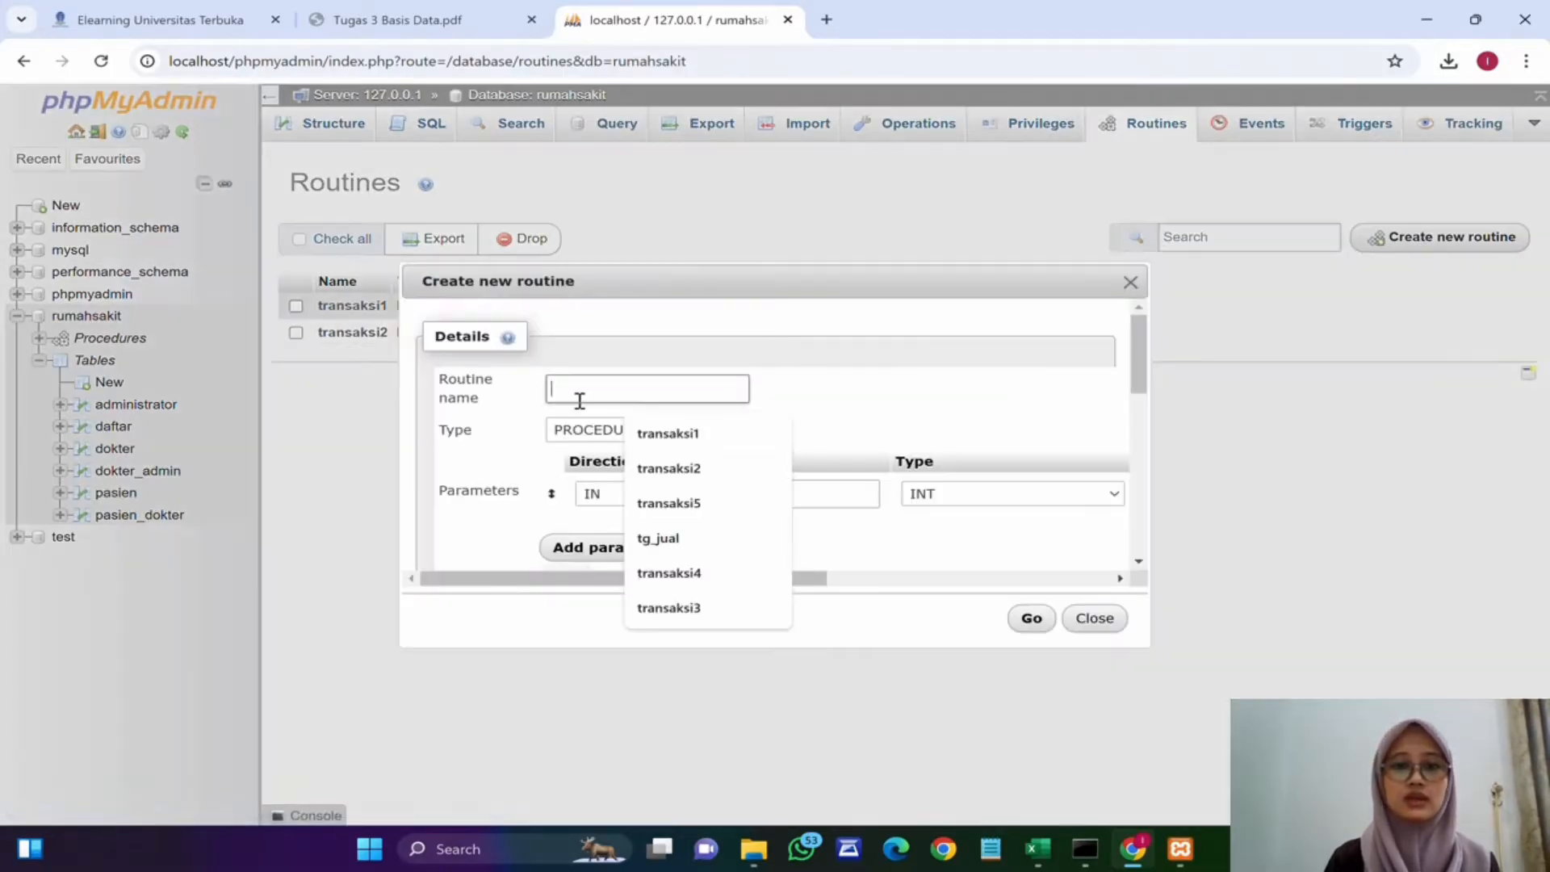
text(trans)
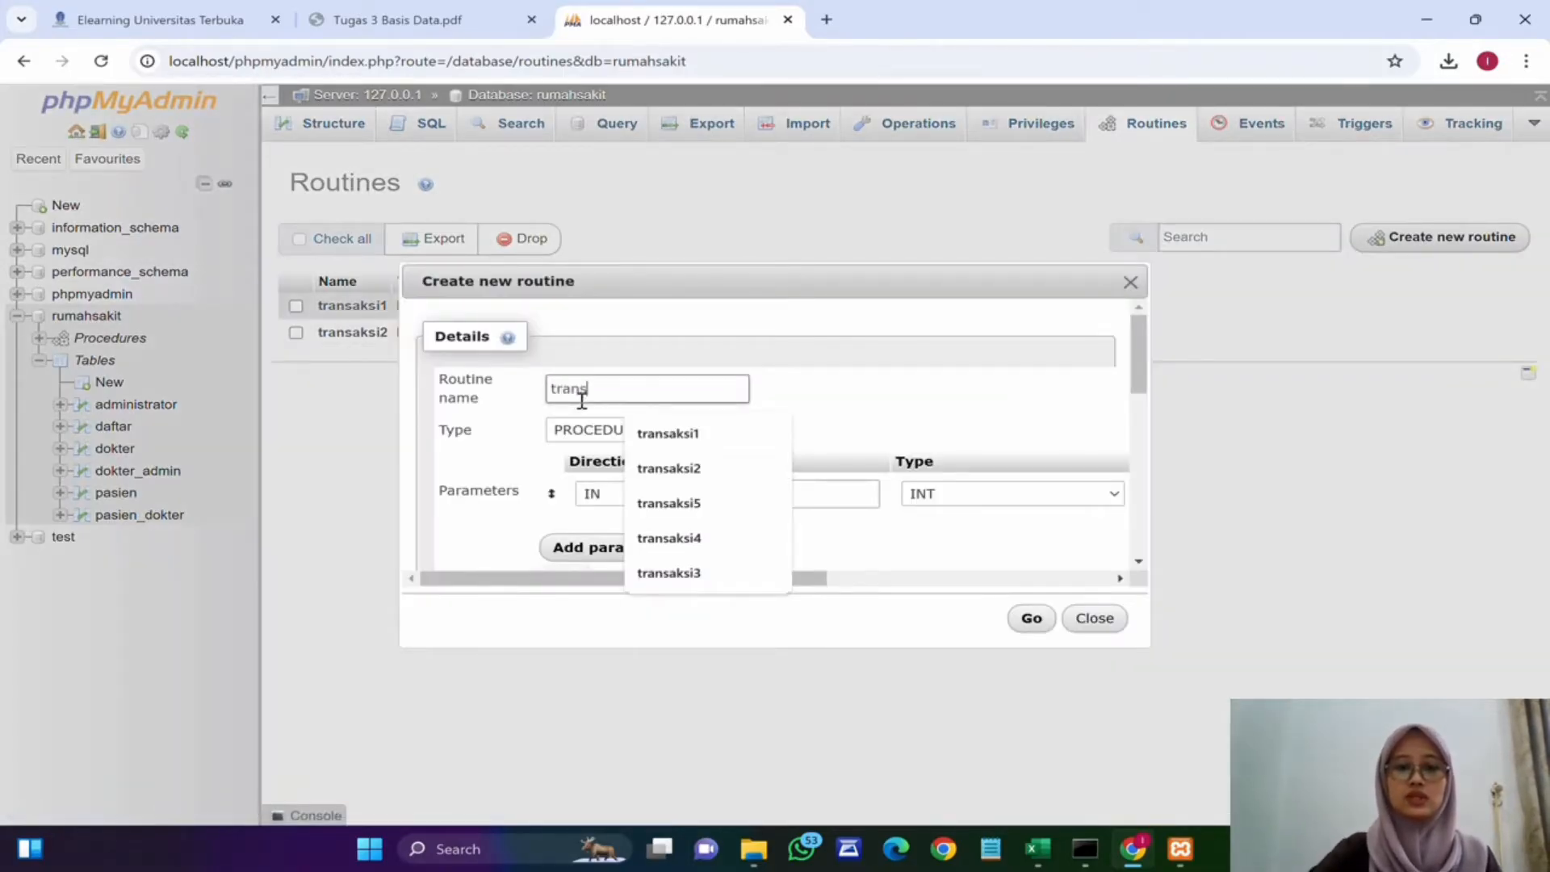
text(aksi3)
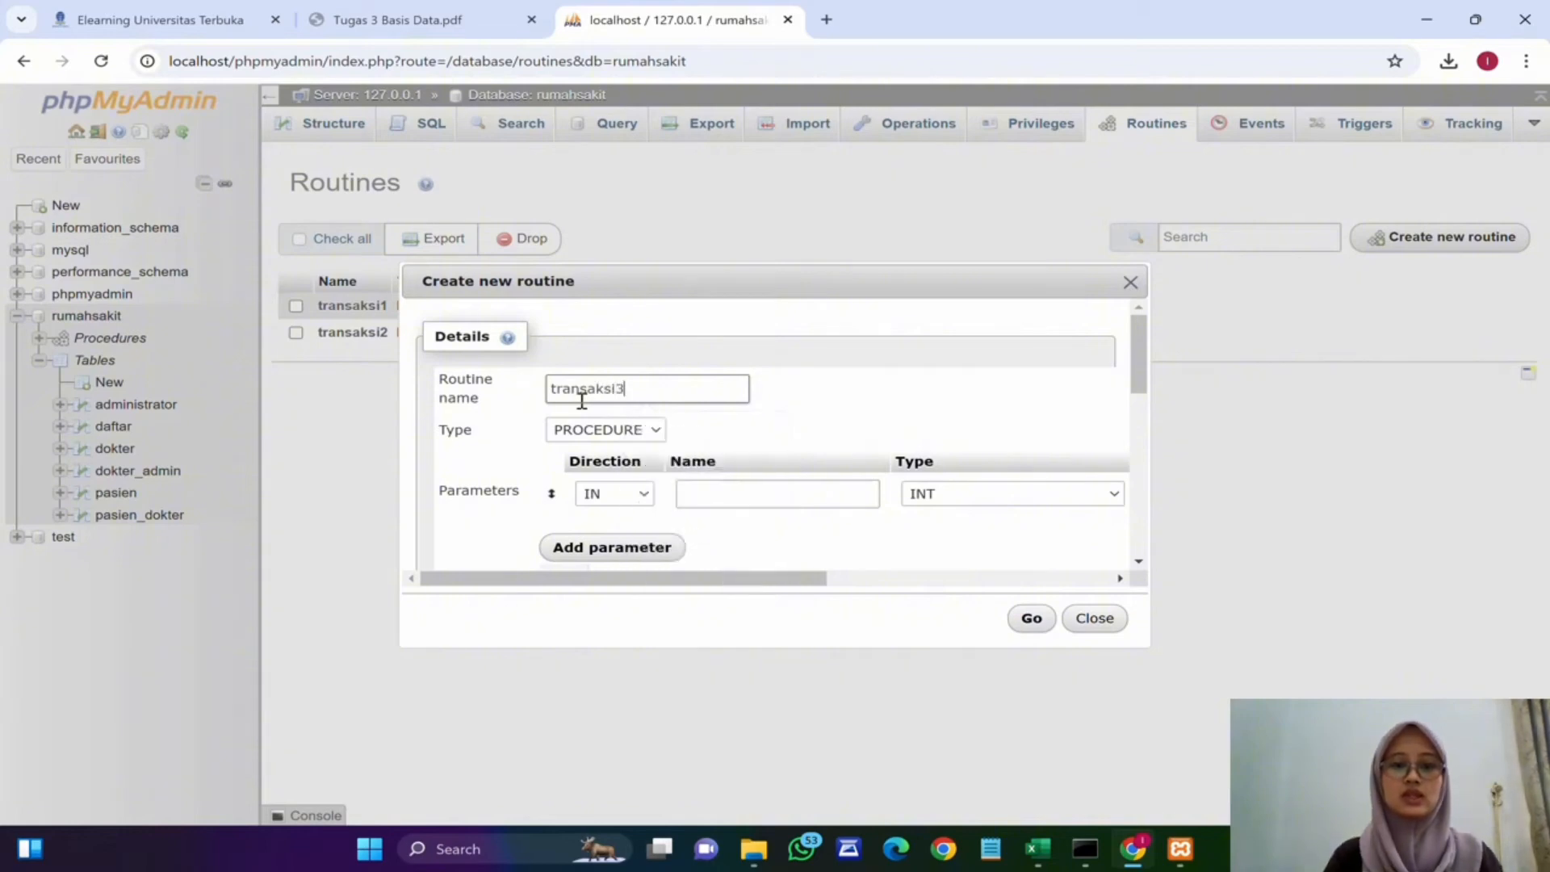
drag(717, 275, 680, 74)
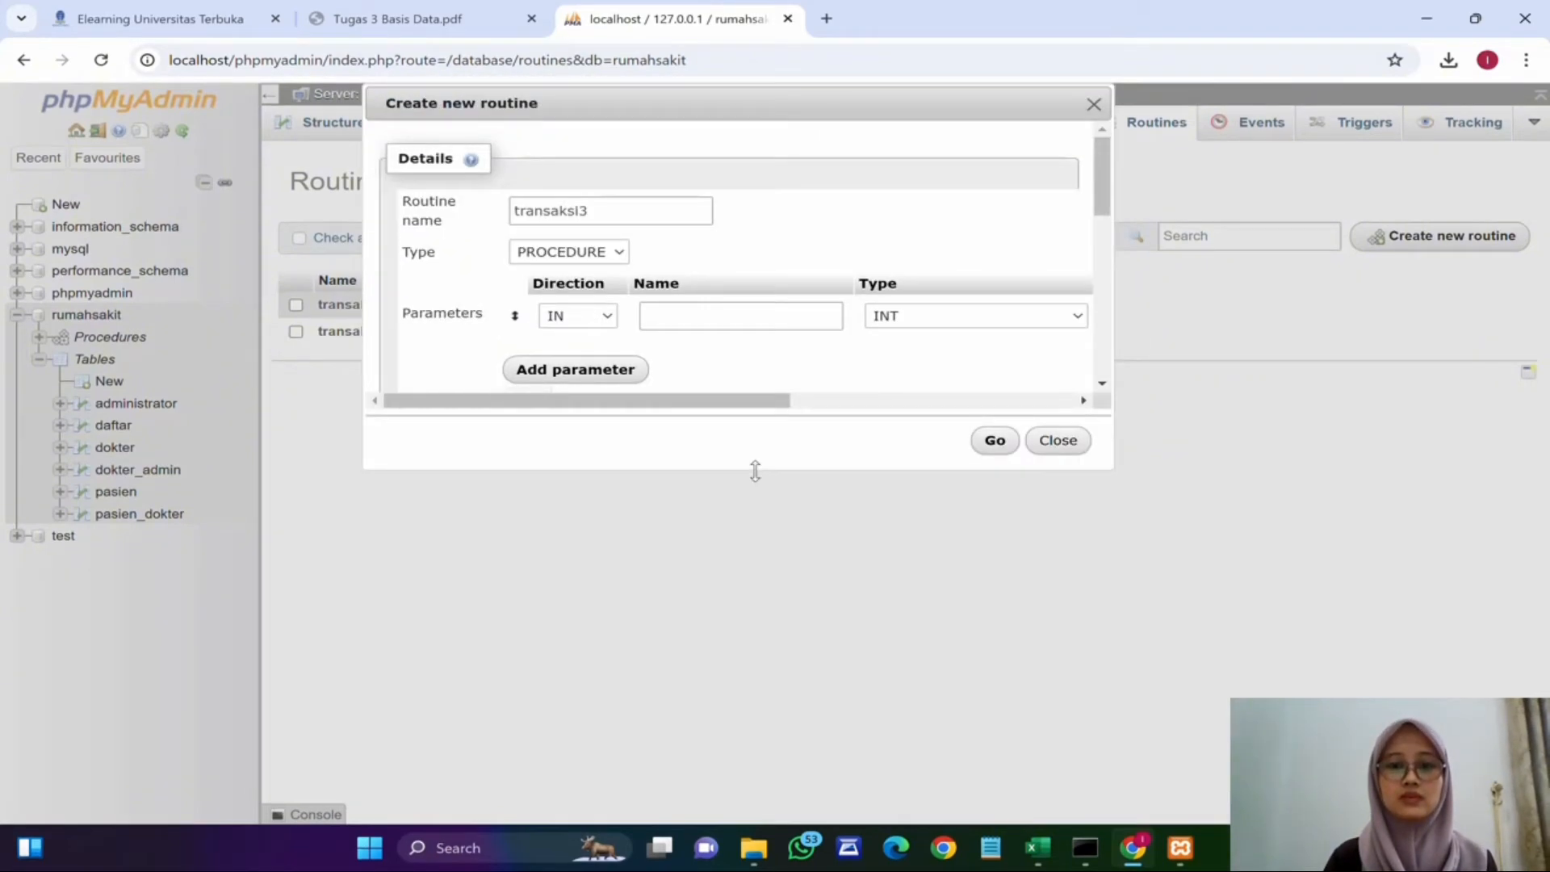
Step: Enlarge the routine dialog and paste the copied definition into transaksi3's definition
drag(752, 468, 779, 782)
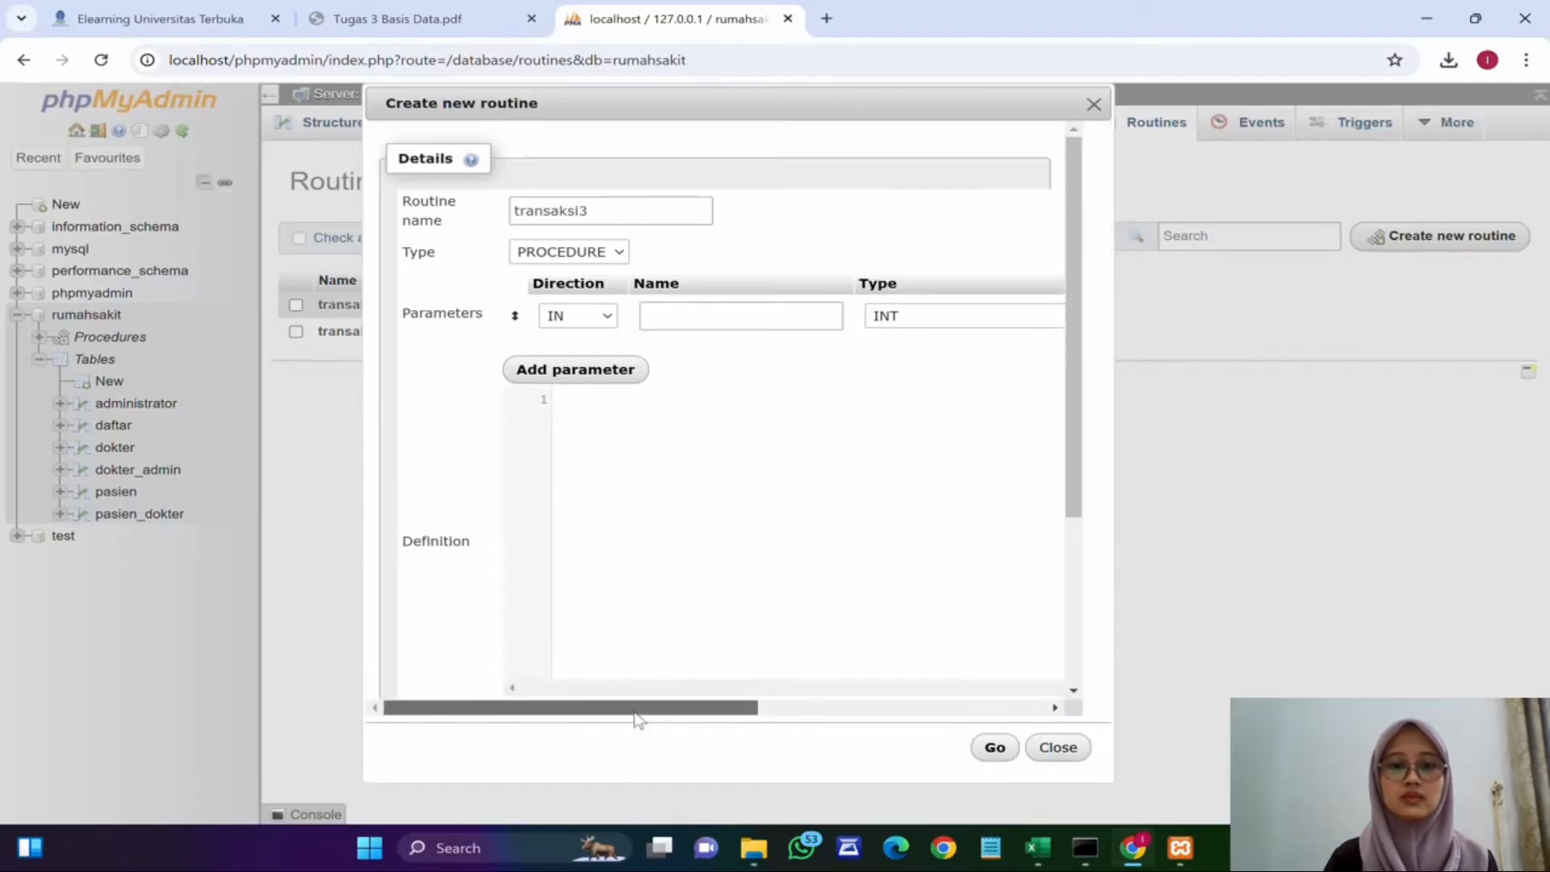
drag(637, 710, 925, 711)
click(1029, 319)
click(741, 400)
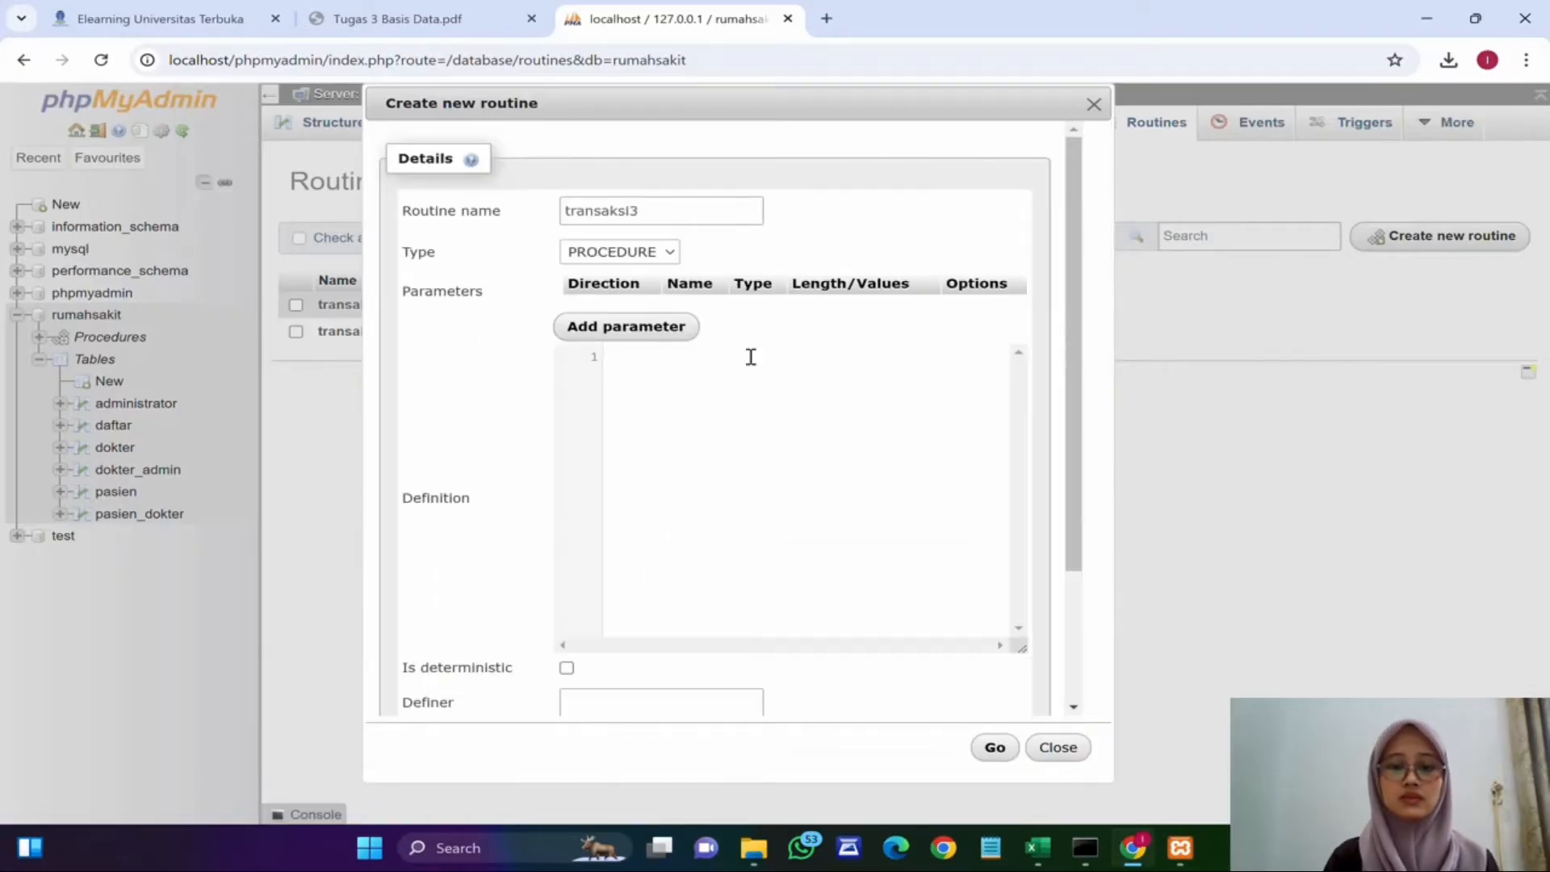
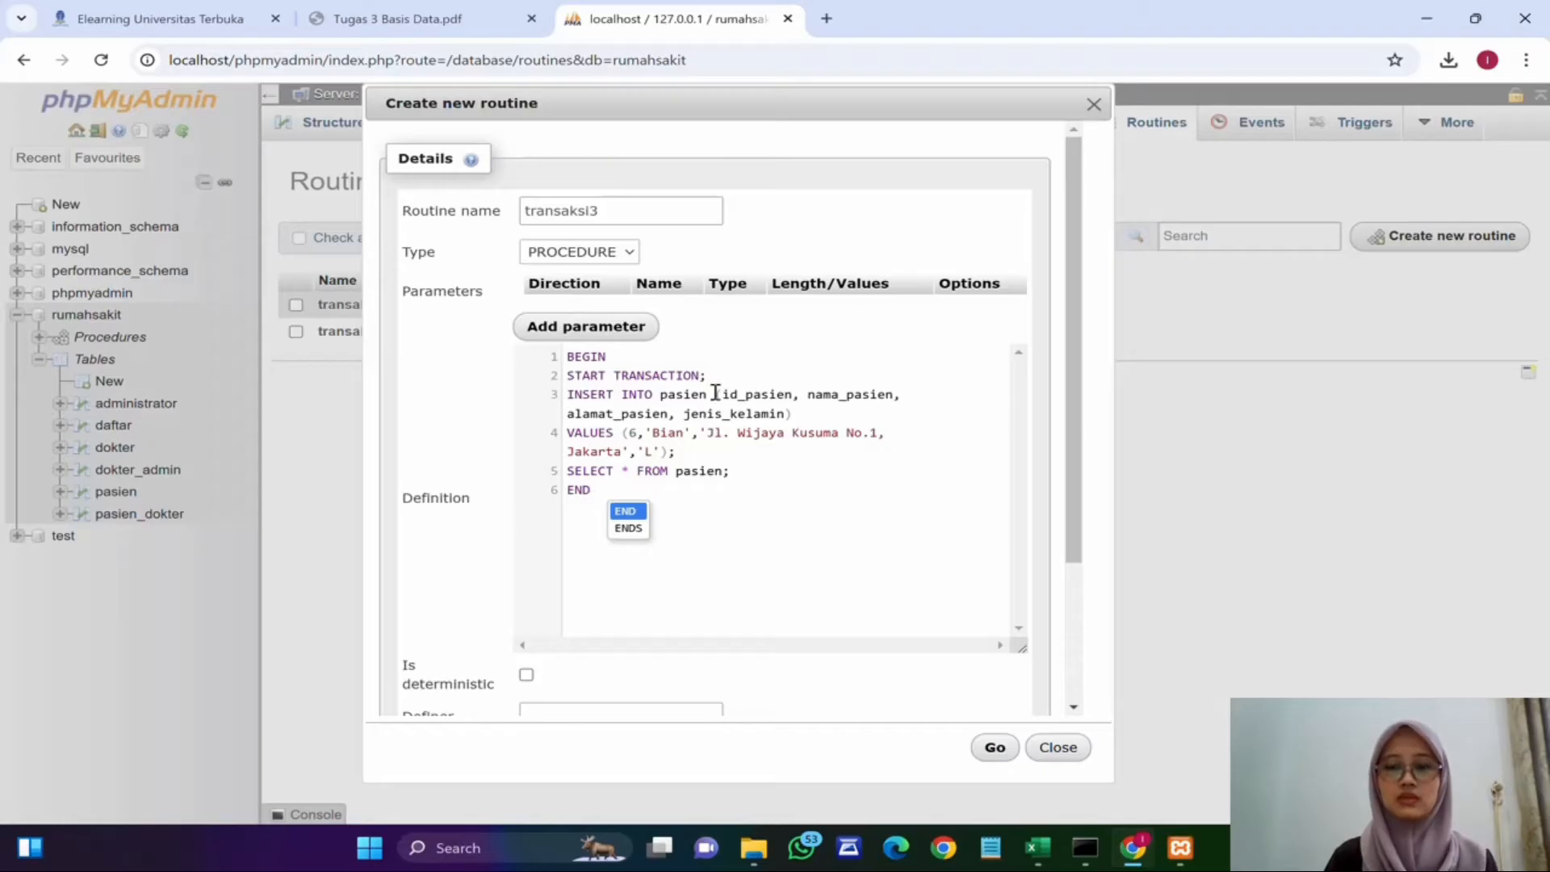
Step: Replace the pasted INSERT statement in transaksi3's definition with an UPDATE pasien statement
drag(567, 394, 698, 461)
key(Delete)
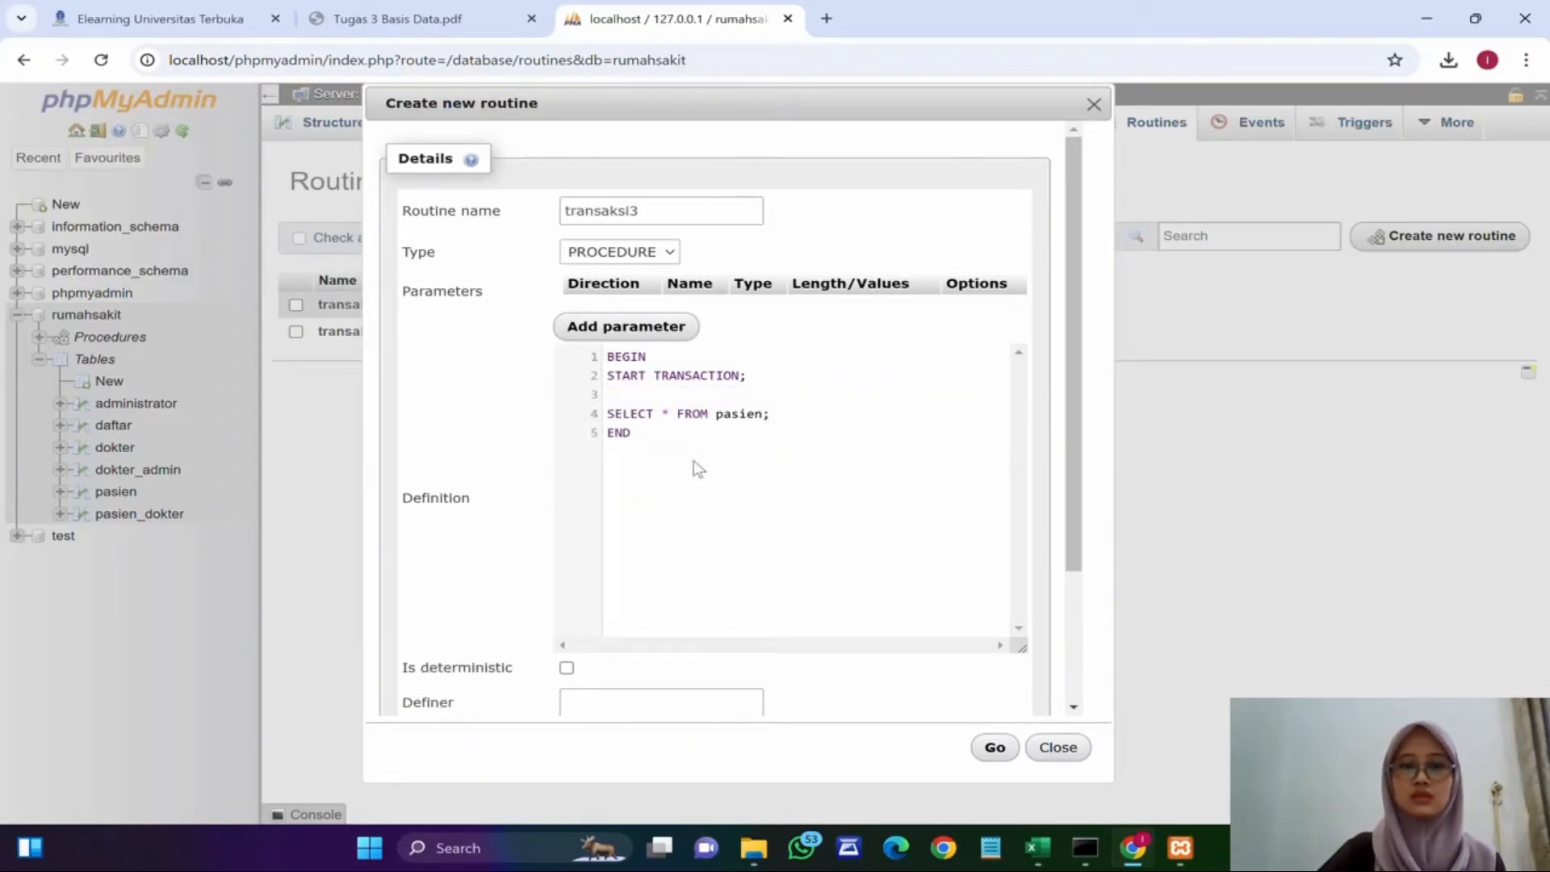
key(Return)
key(Up)
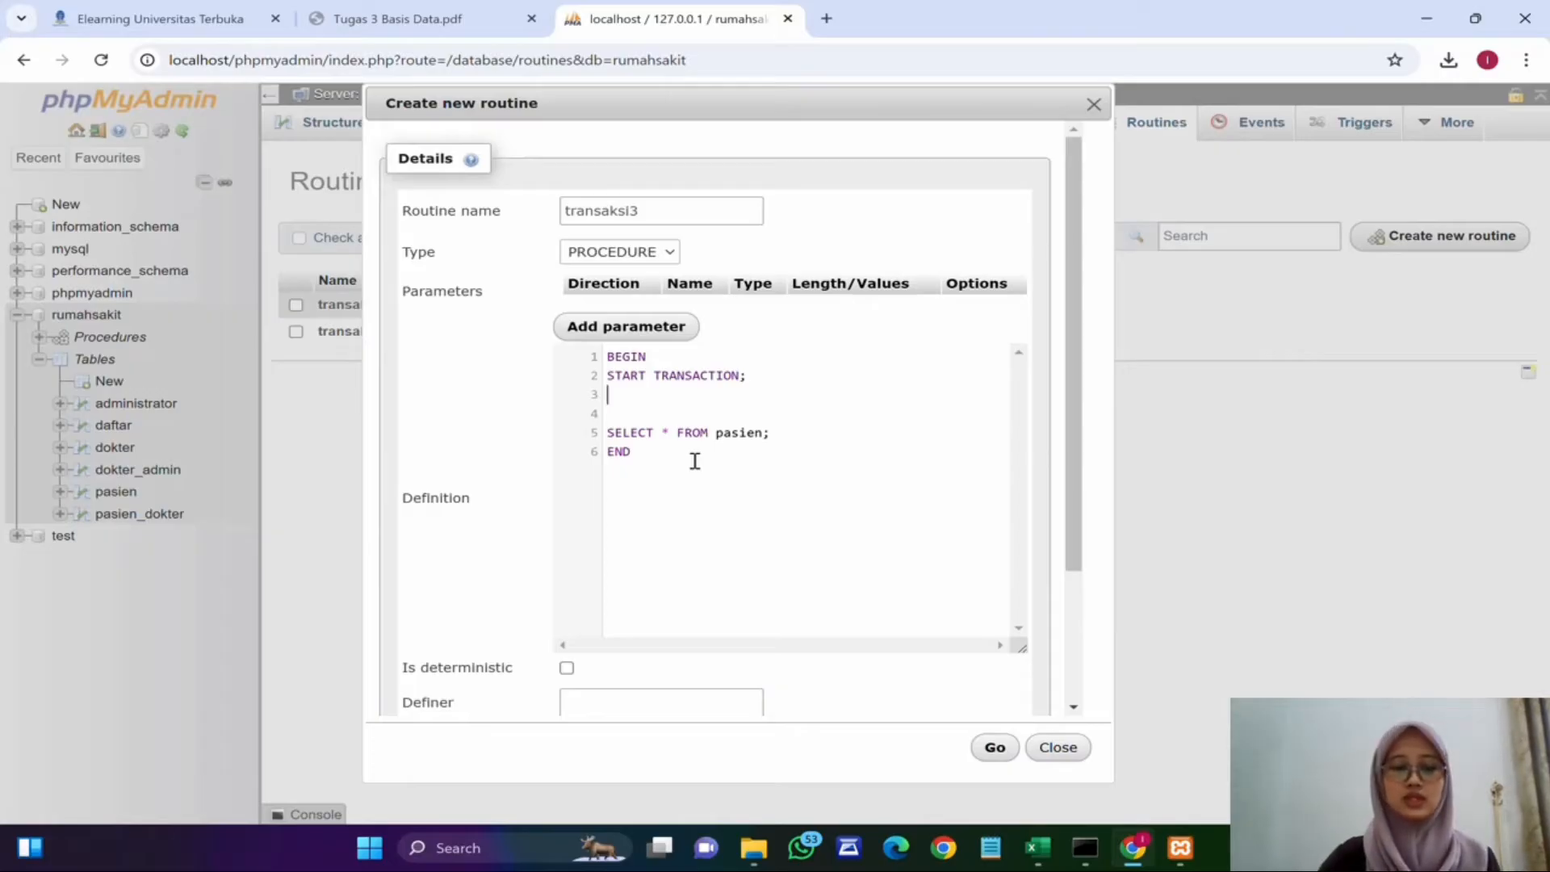
text(UPDATE )
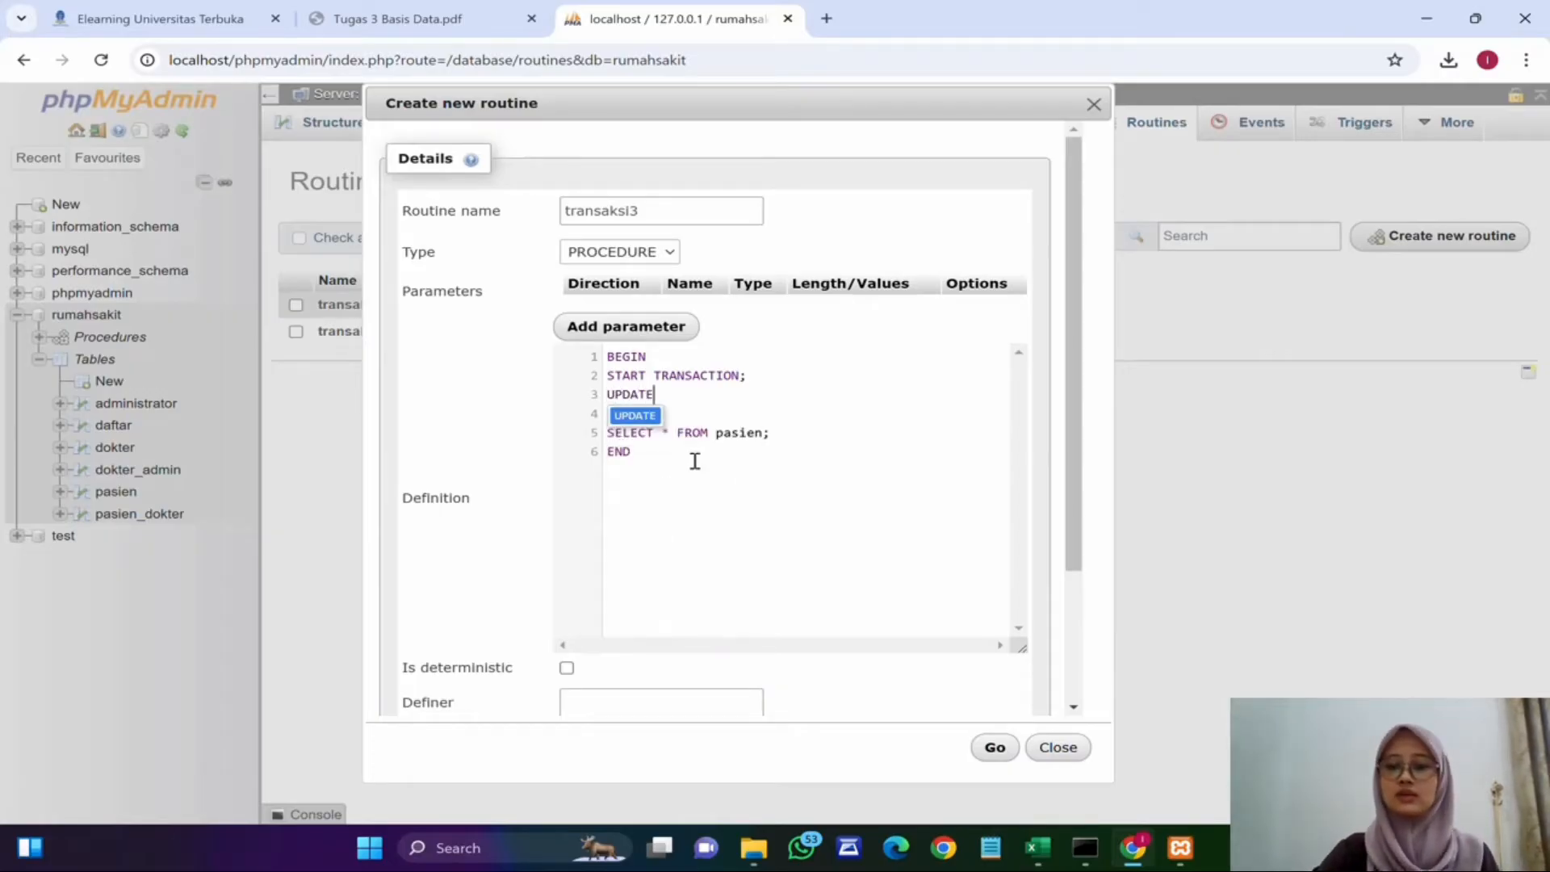
text(pasien)
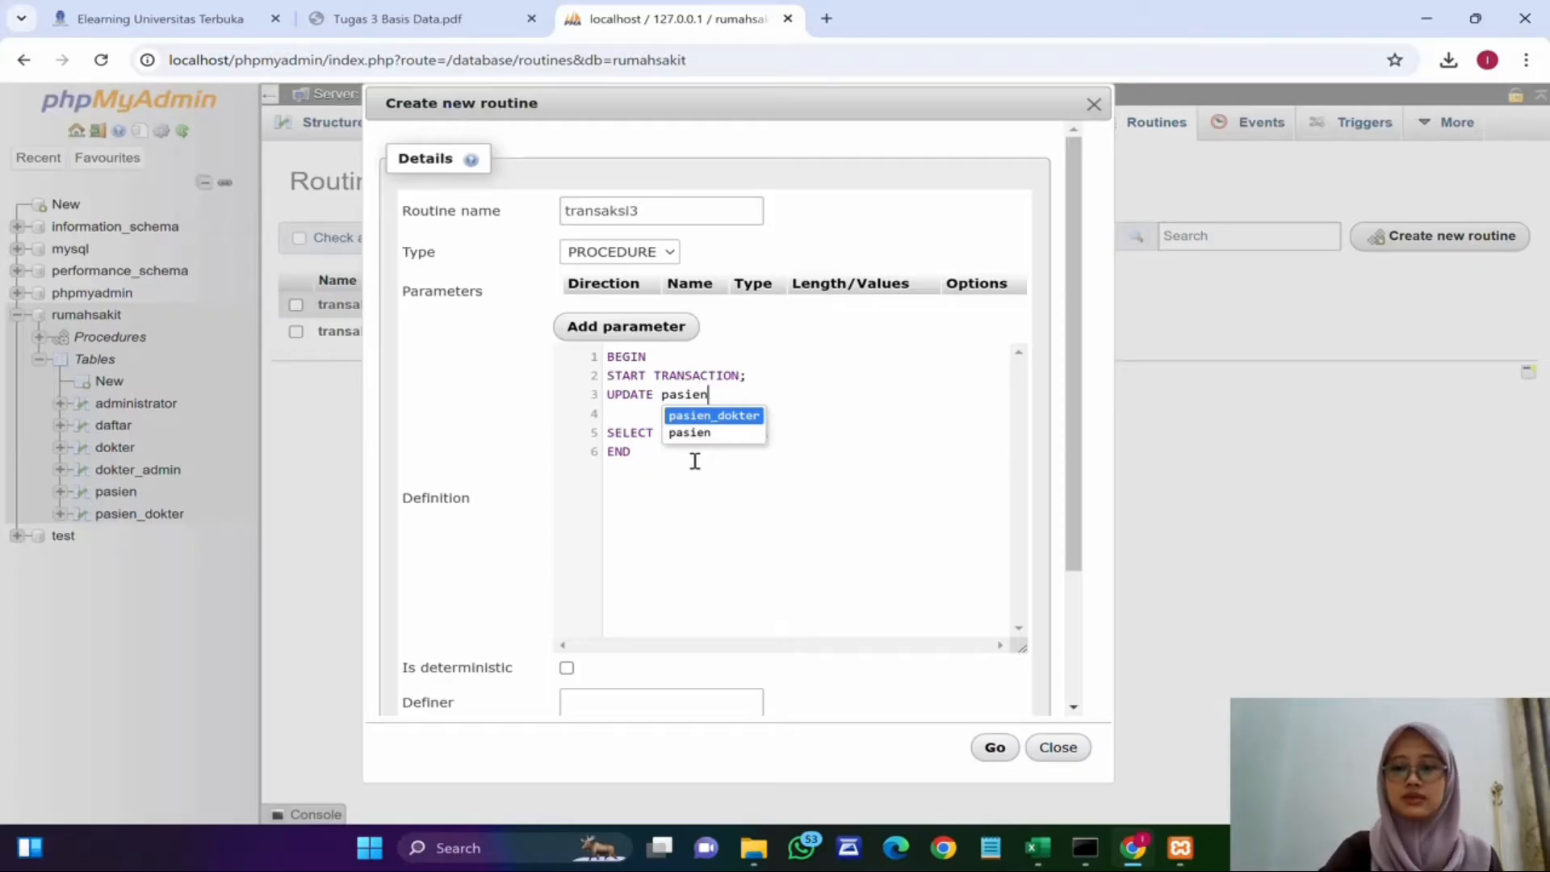
key(Escape)
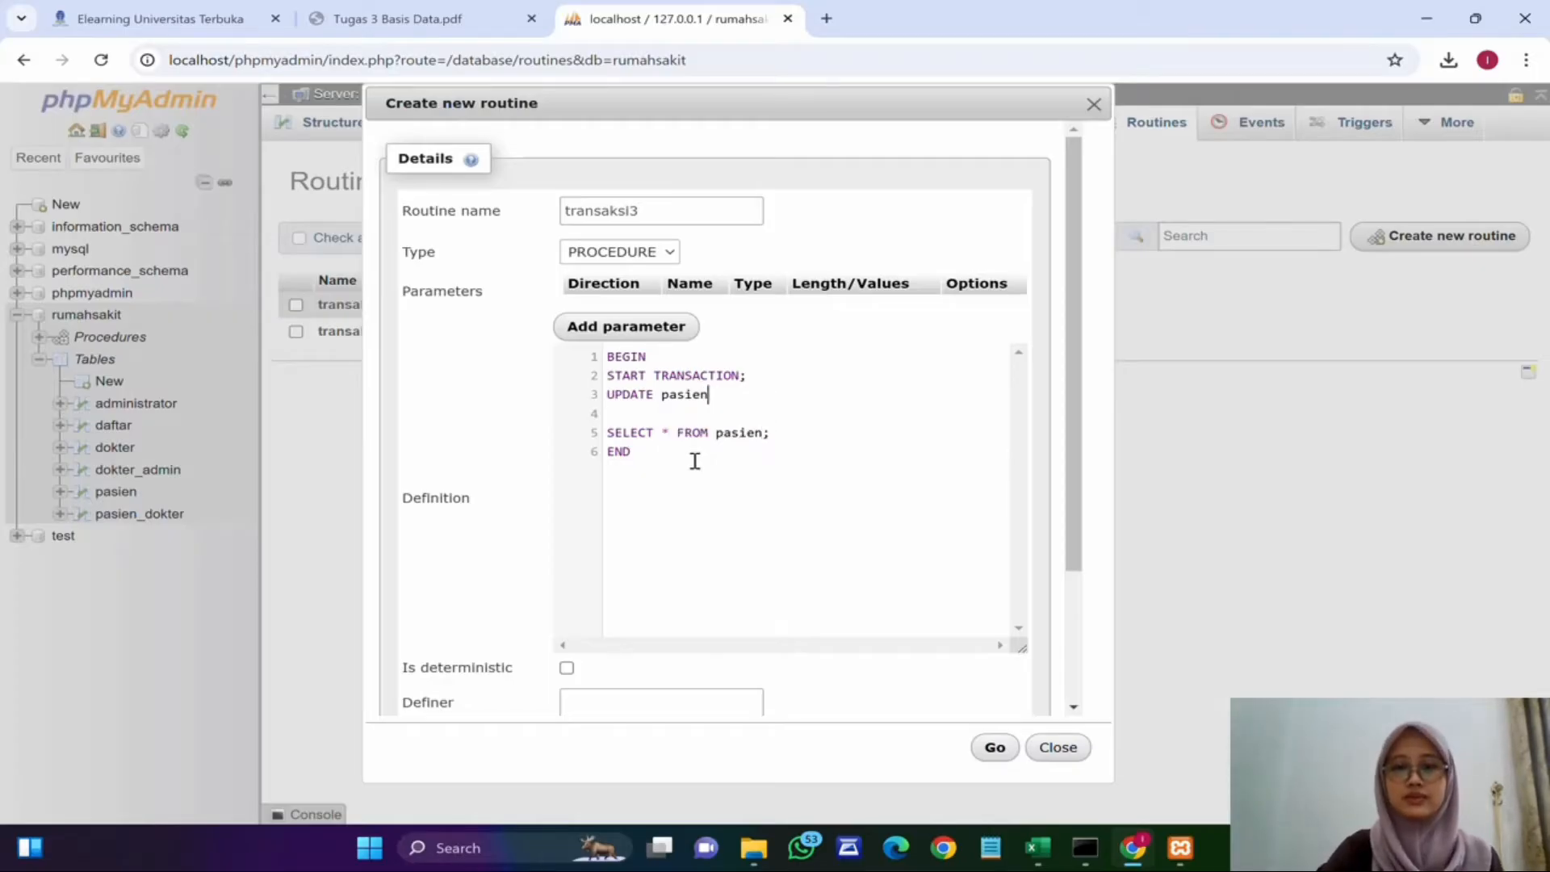
Step: Complete the UPDATE with SET nama_pasien='Tama' WHERE id_pasien='6';
key(Return)
text(S)
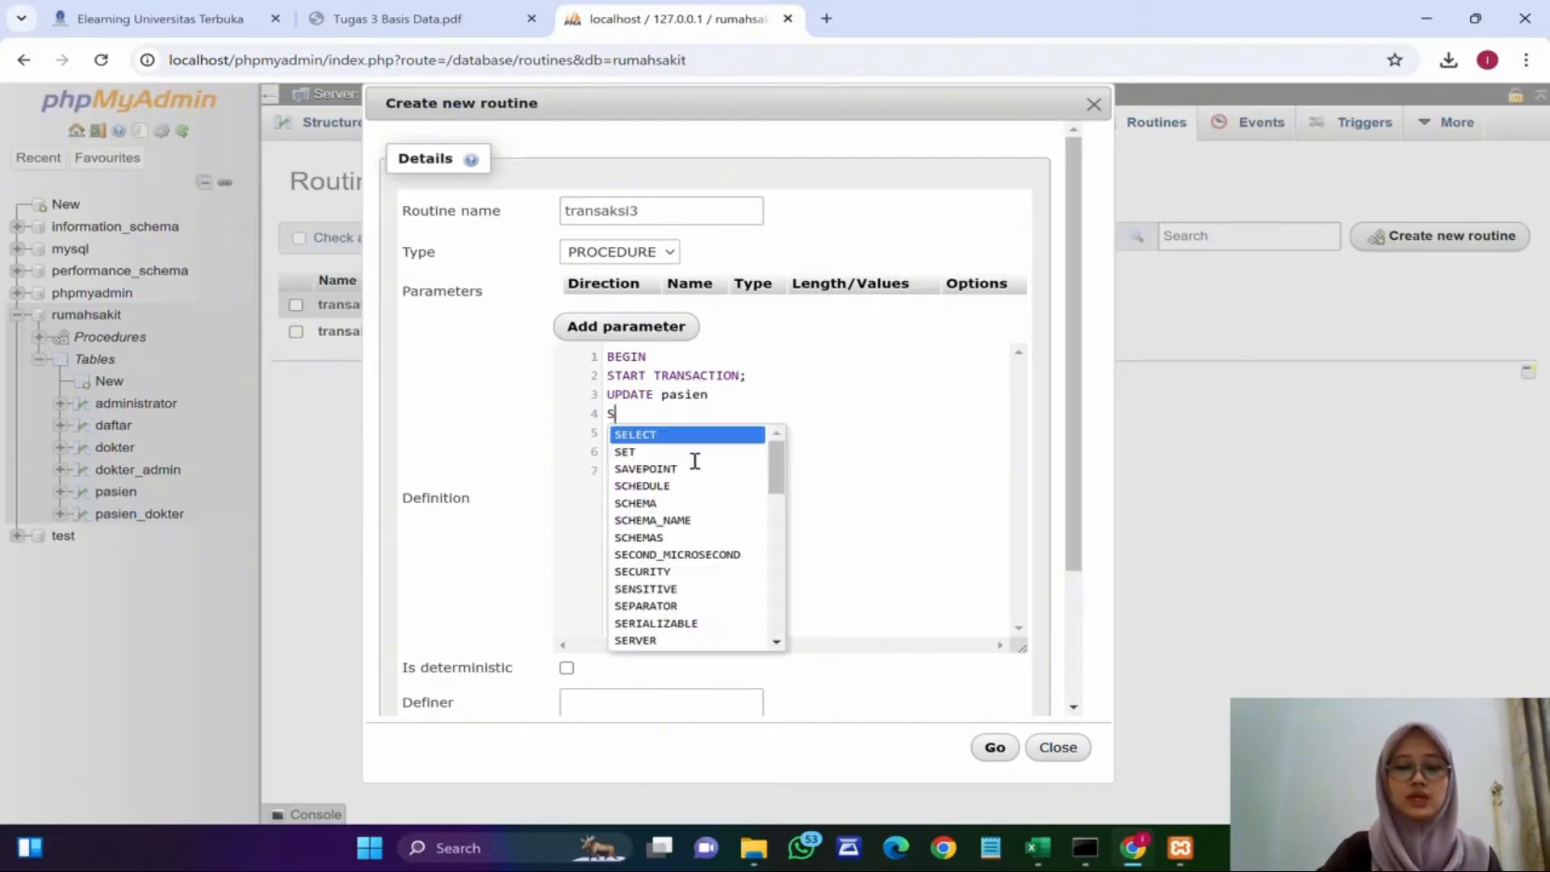
text(ET nama_pasien=)
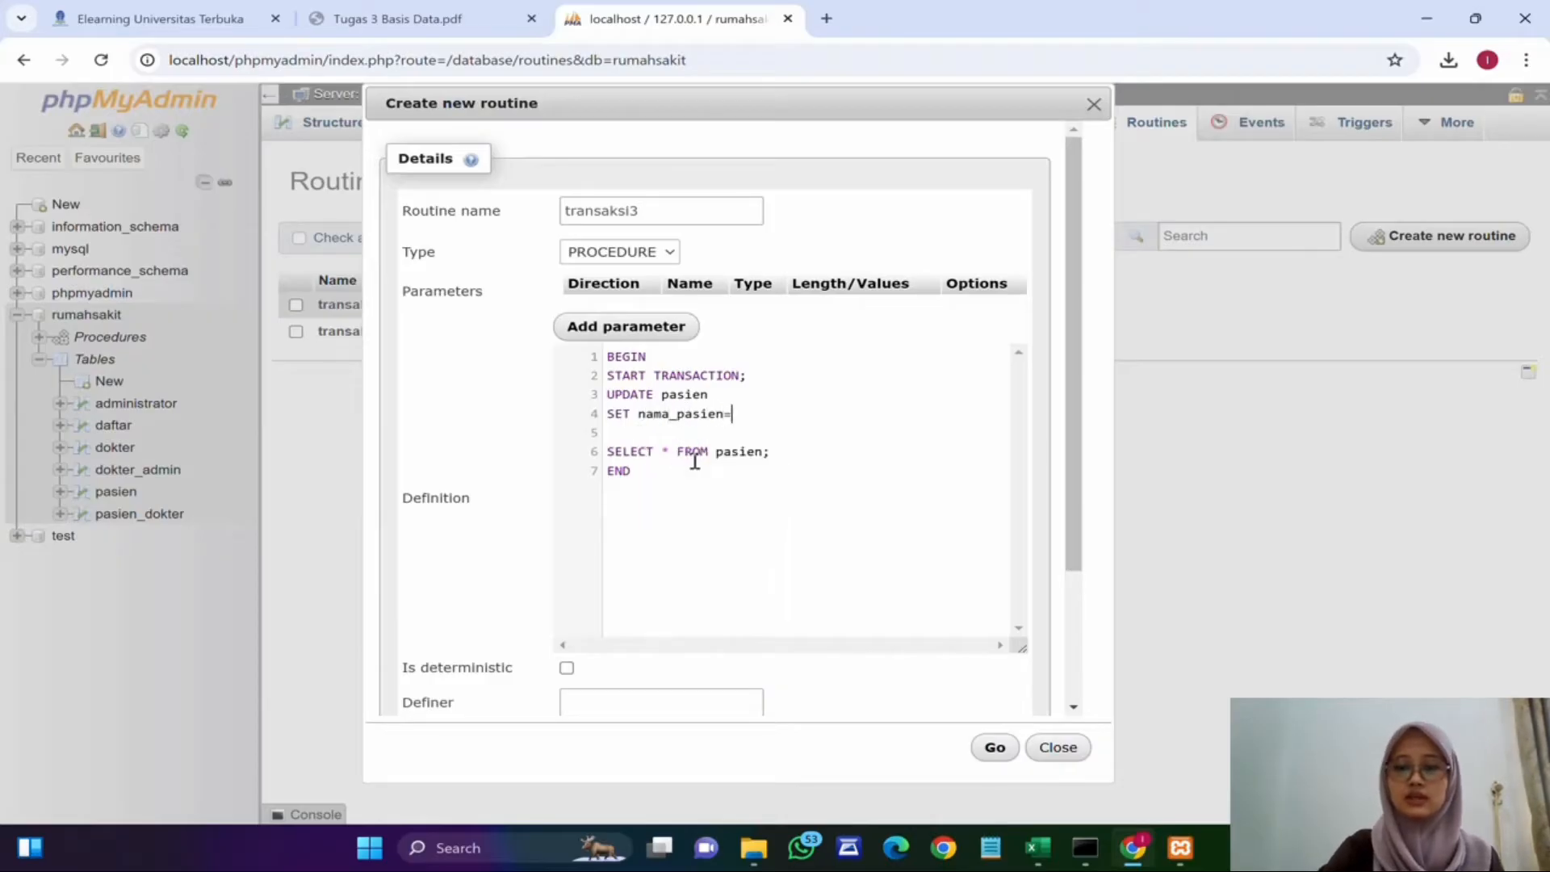
text('Tama)
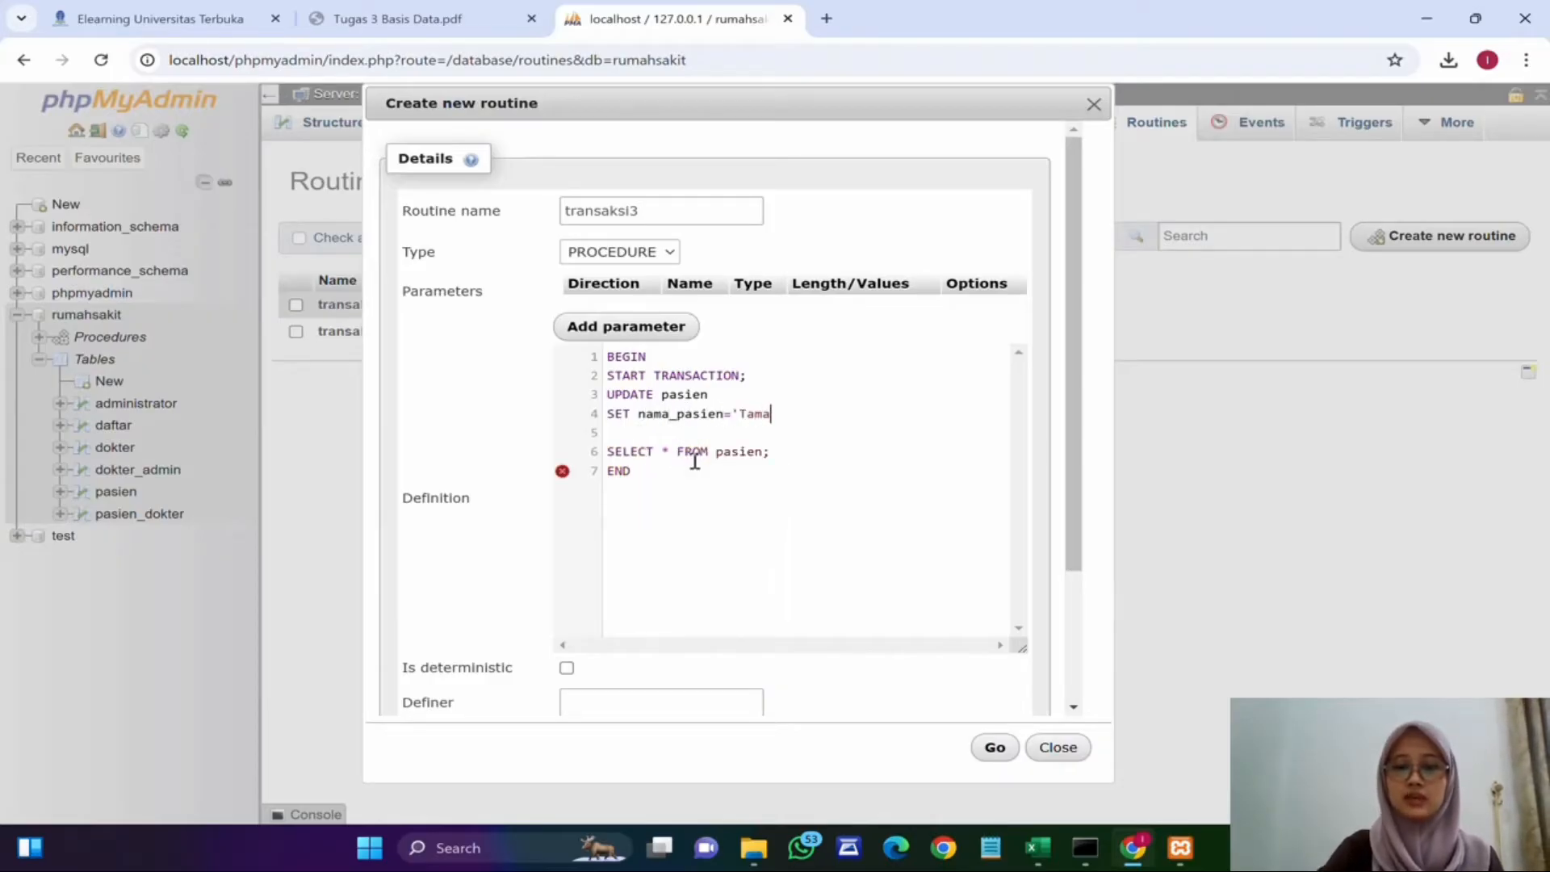
key(Return)
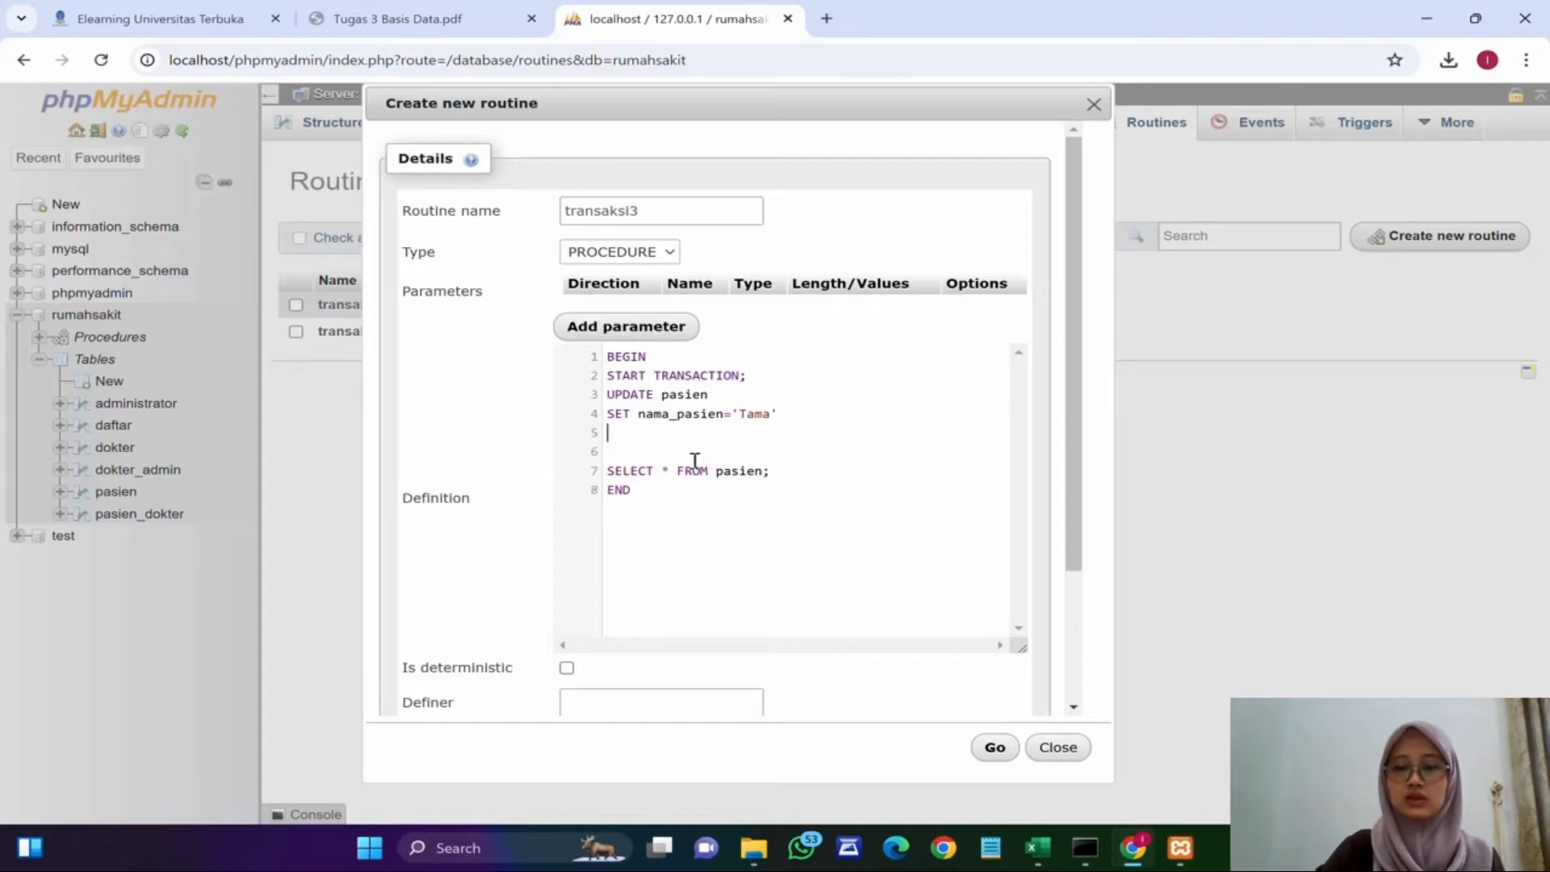
text(WHERE )
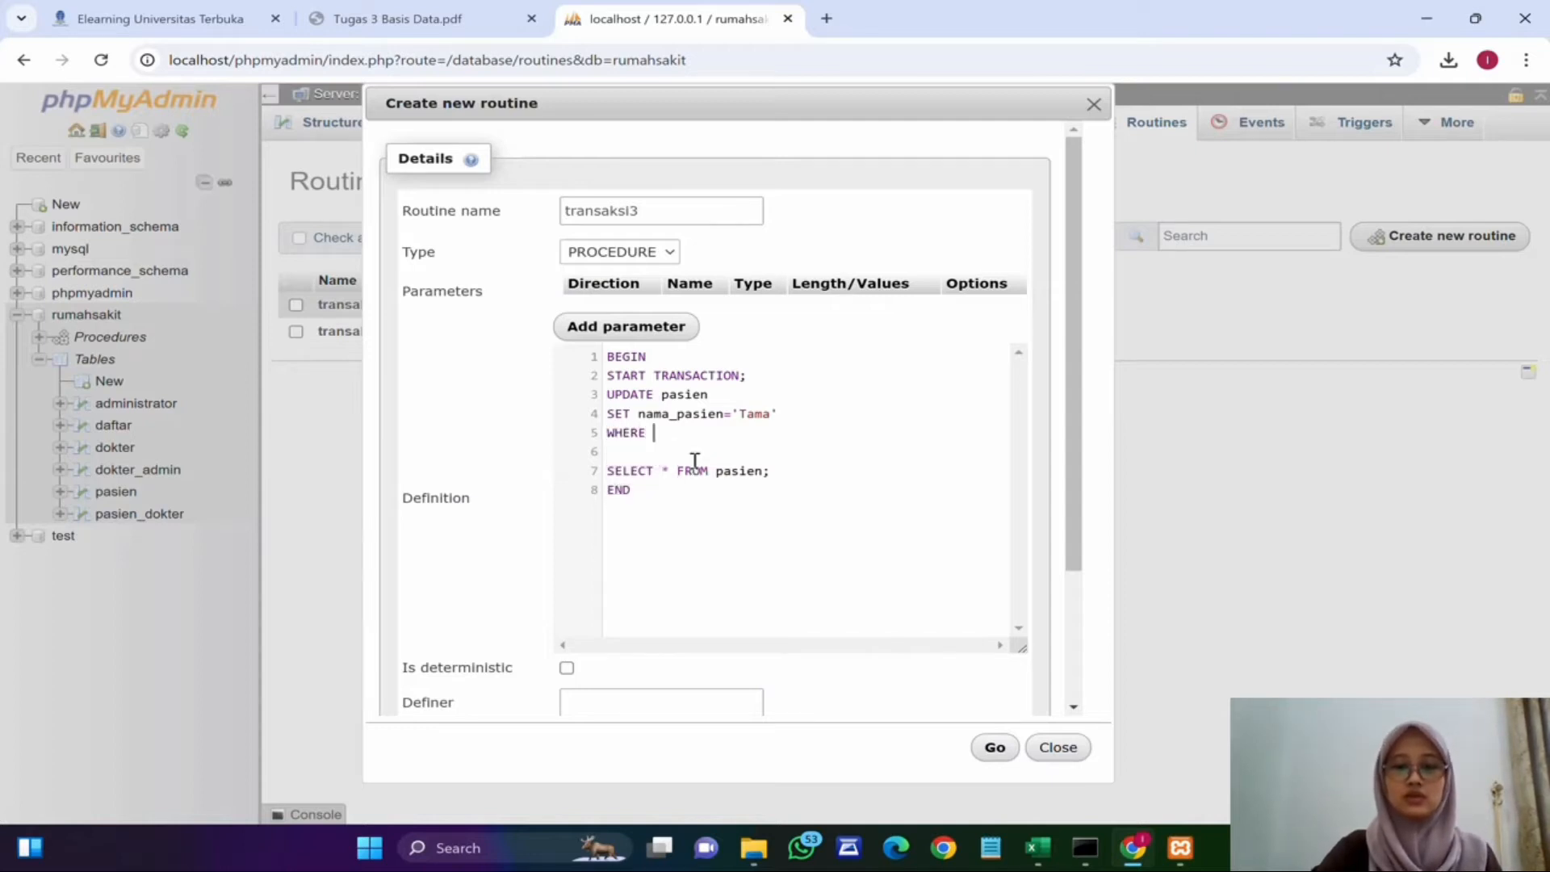
text(id_pasien)
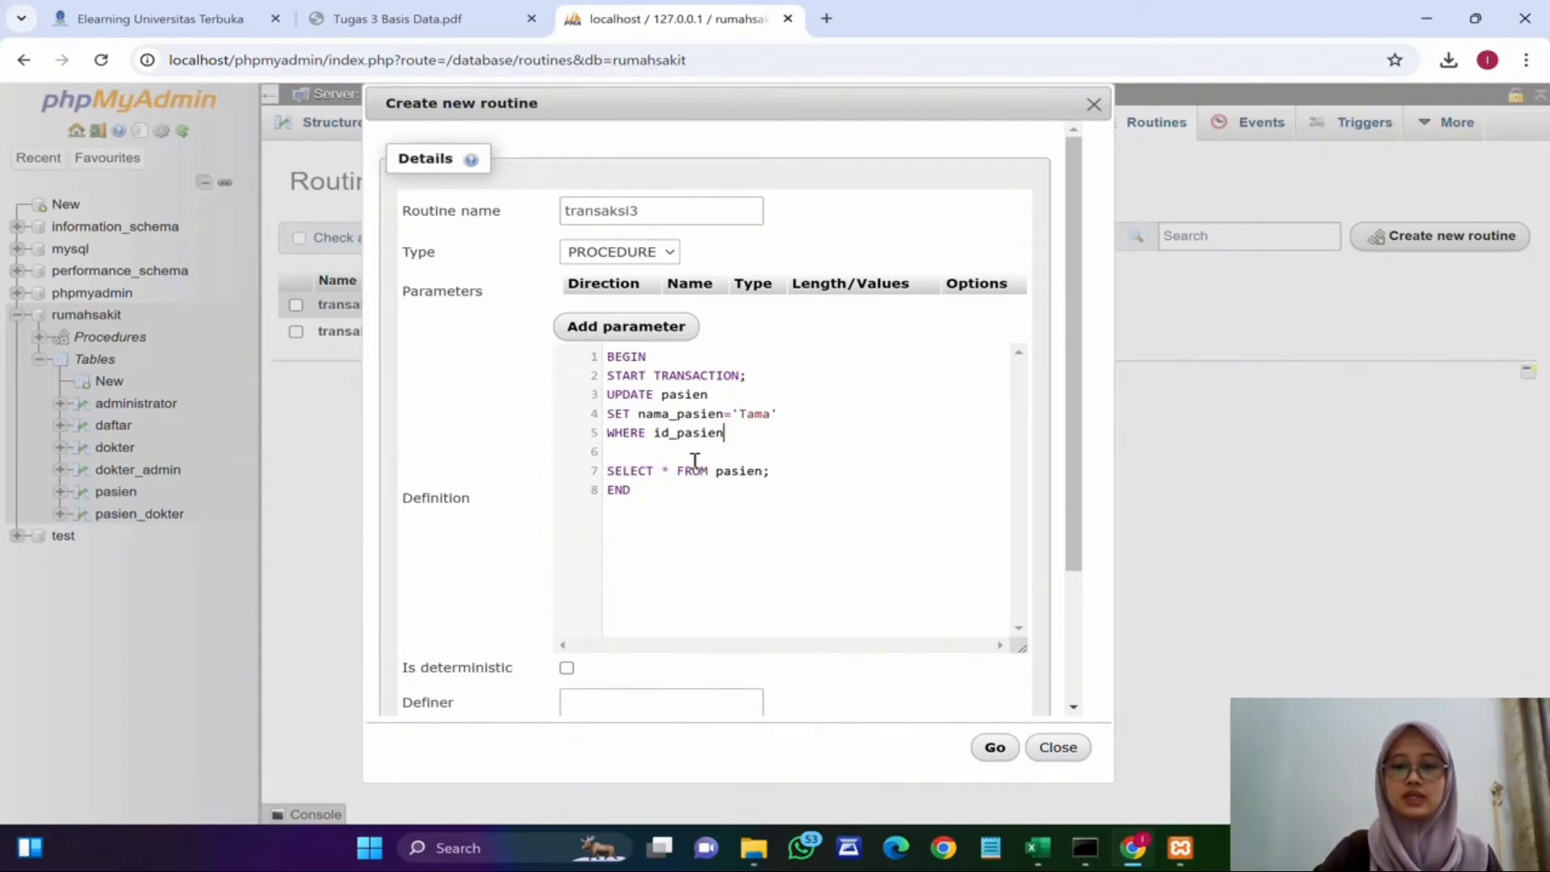
text(='6)
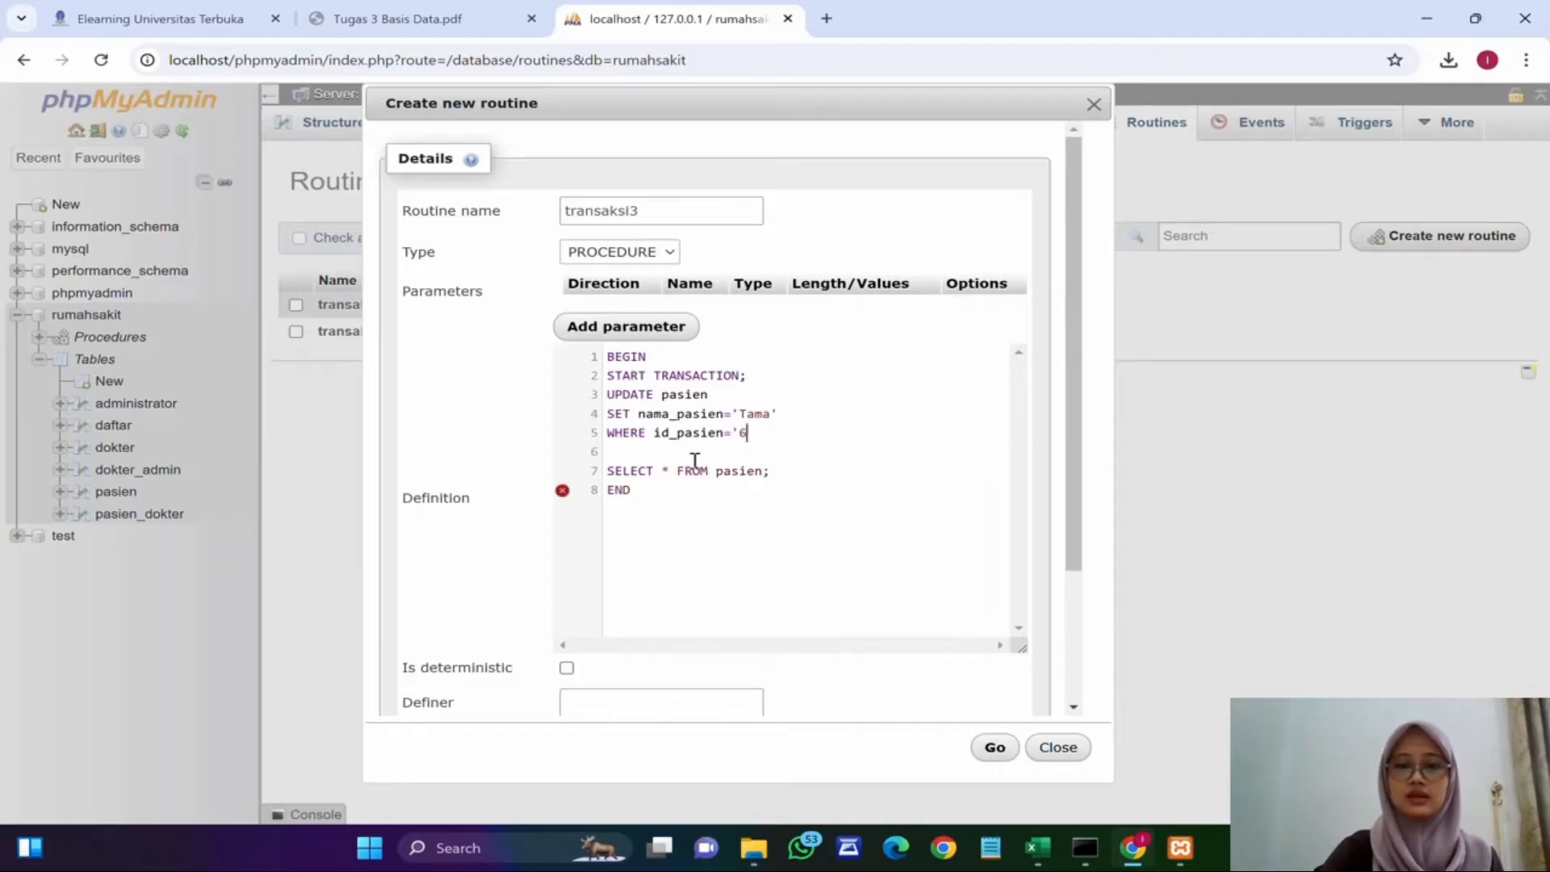
text(')
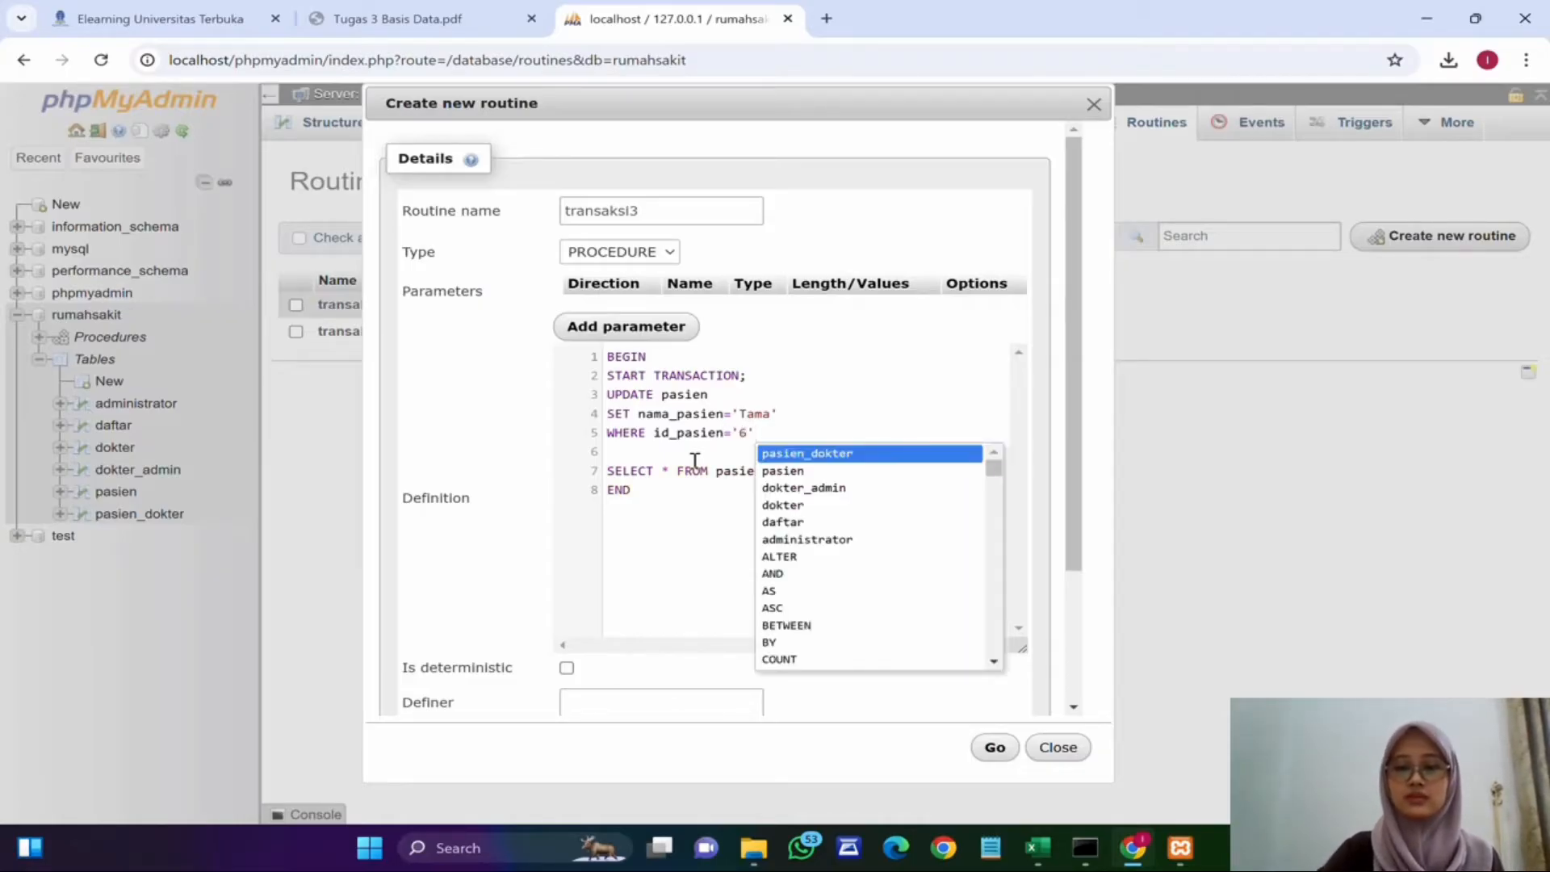
text(;)
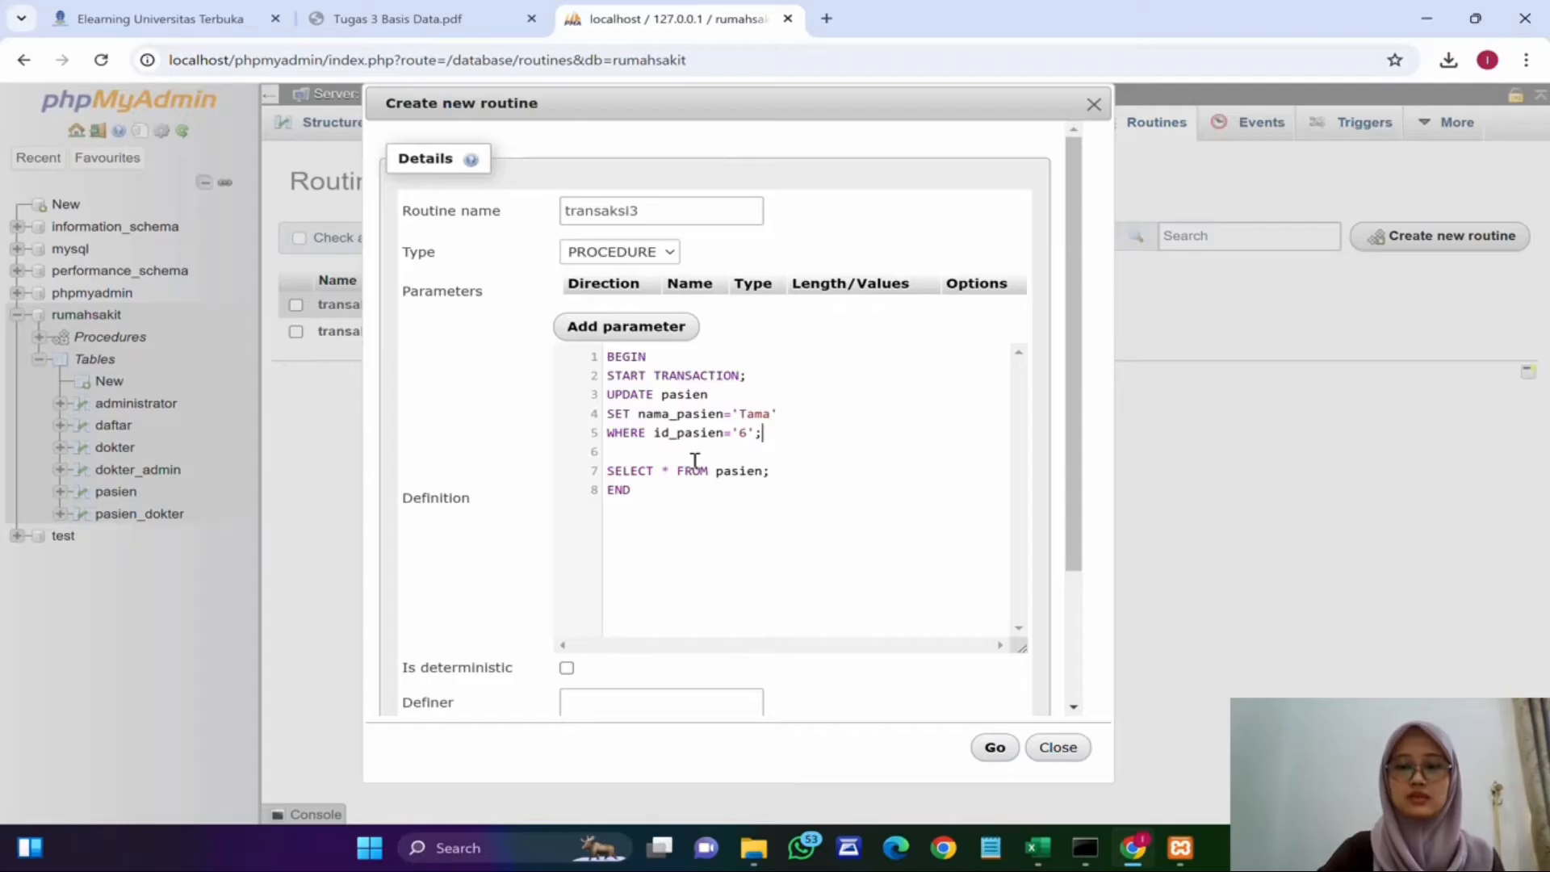
Step: Add ROLLBACK; and COMMIT; lines before the SELECT statement and save the transaksi3 procedure
key(Return)
text(ROLL)
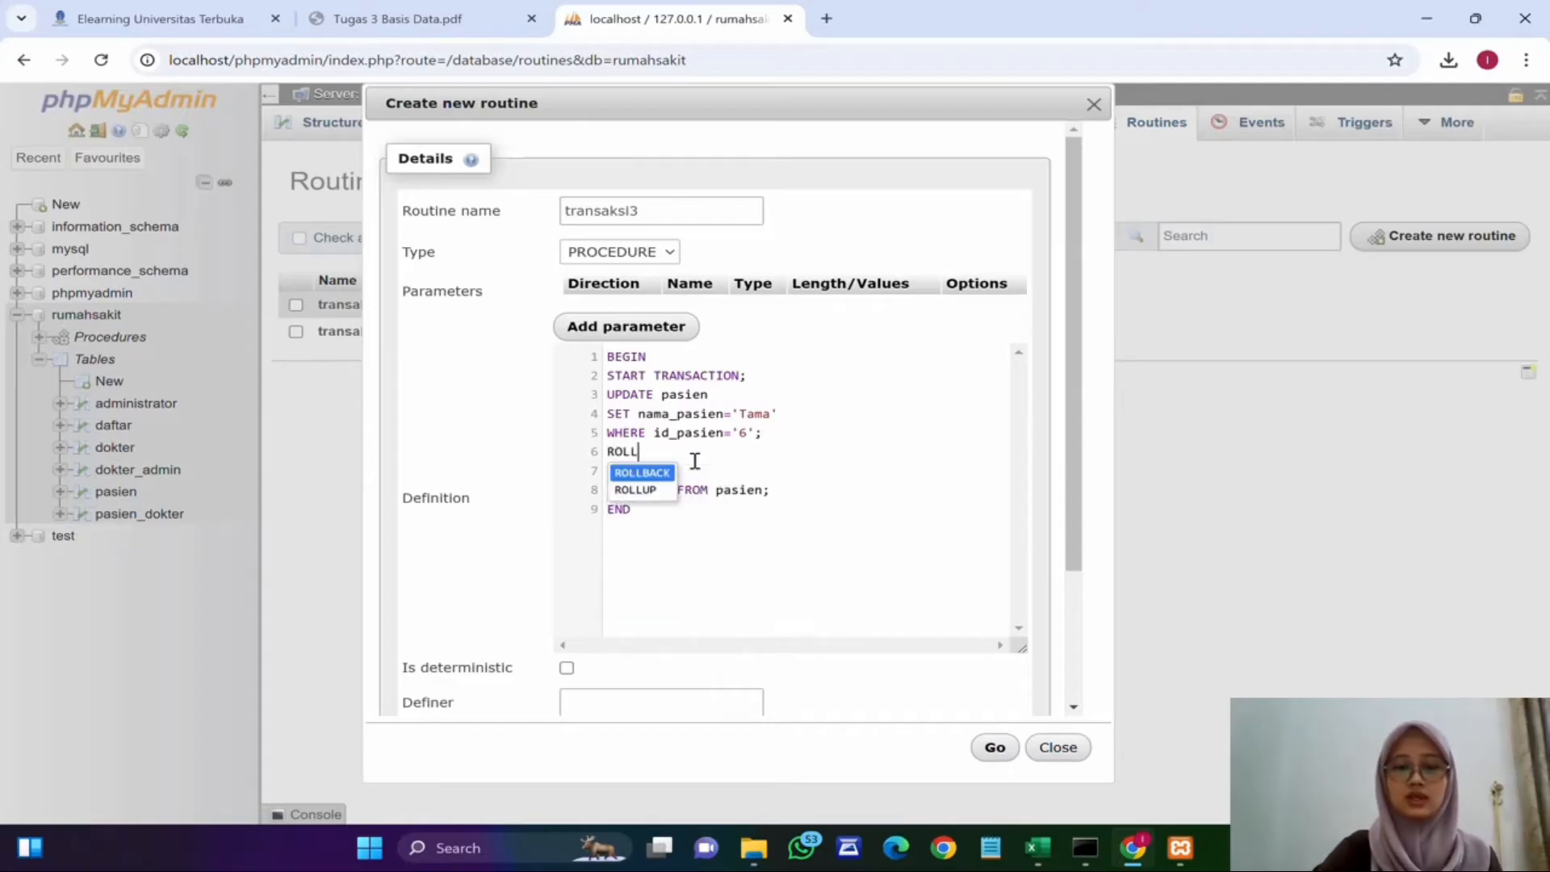
text(BACK;)
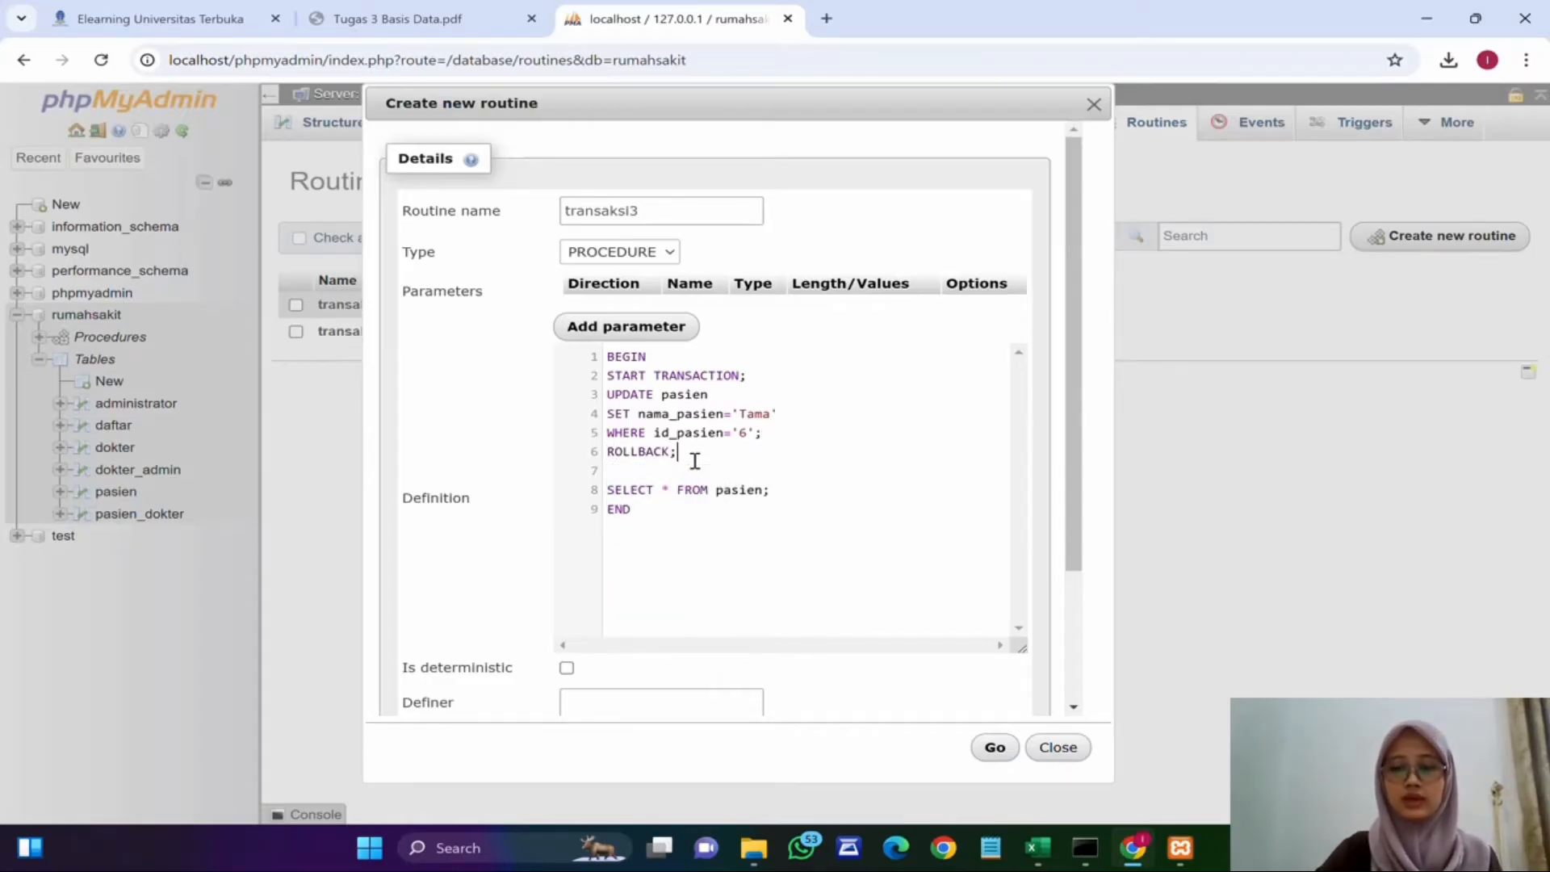
key(Return)
text(COMMIT;)
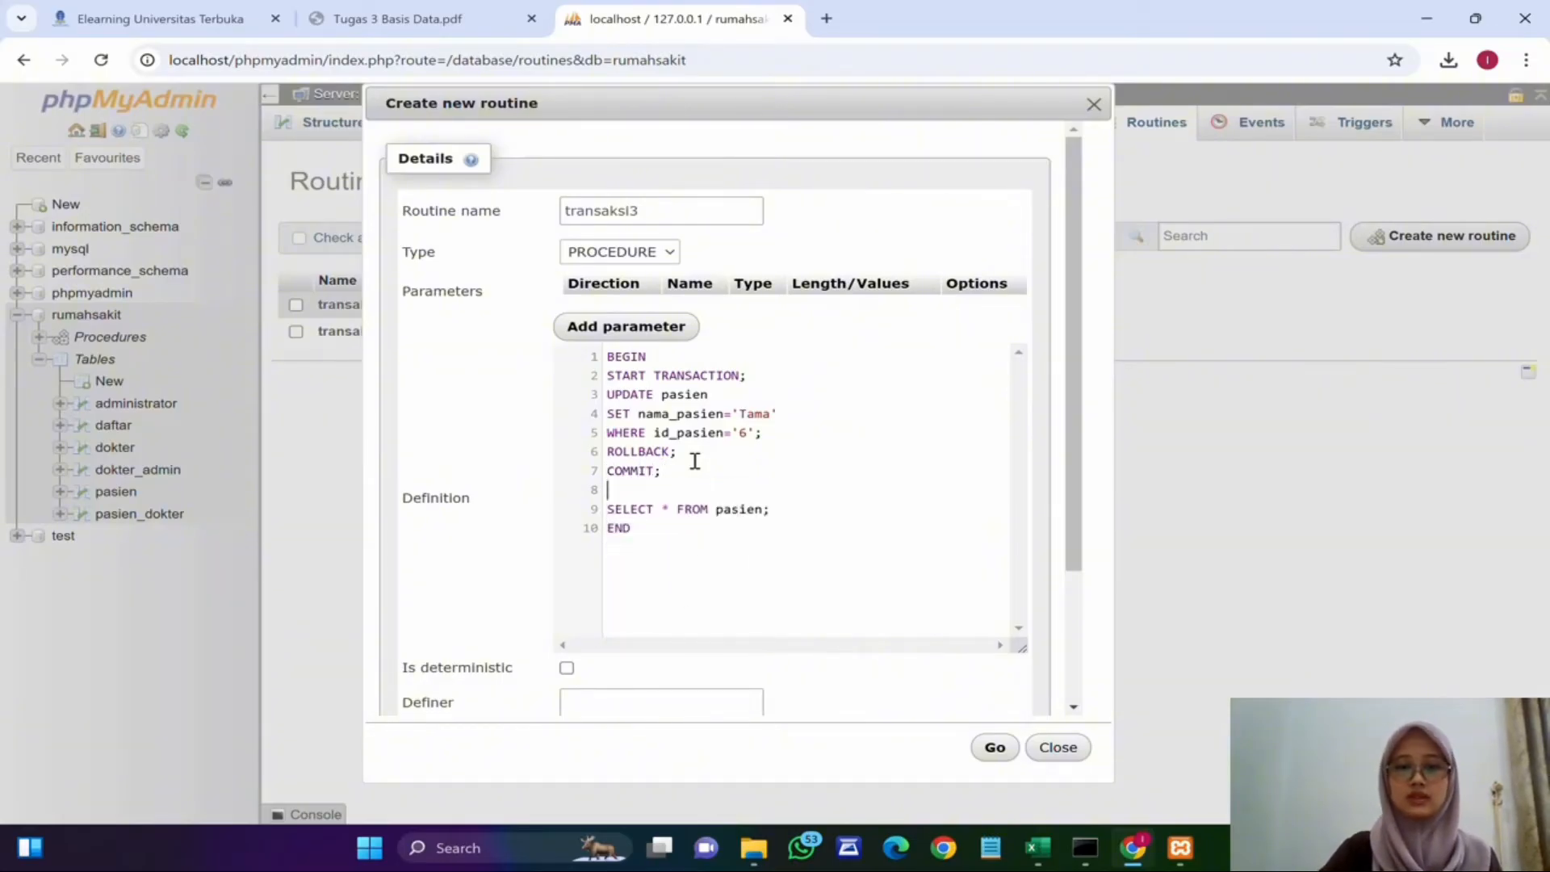
key(BackSpace)
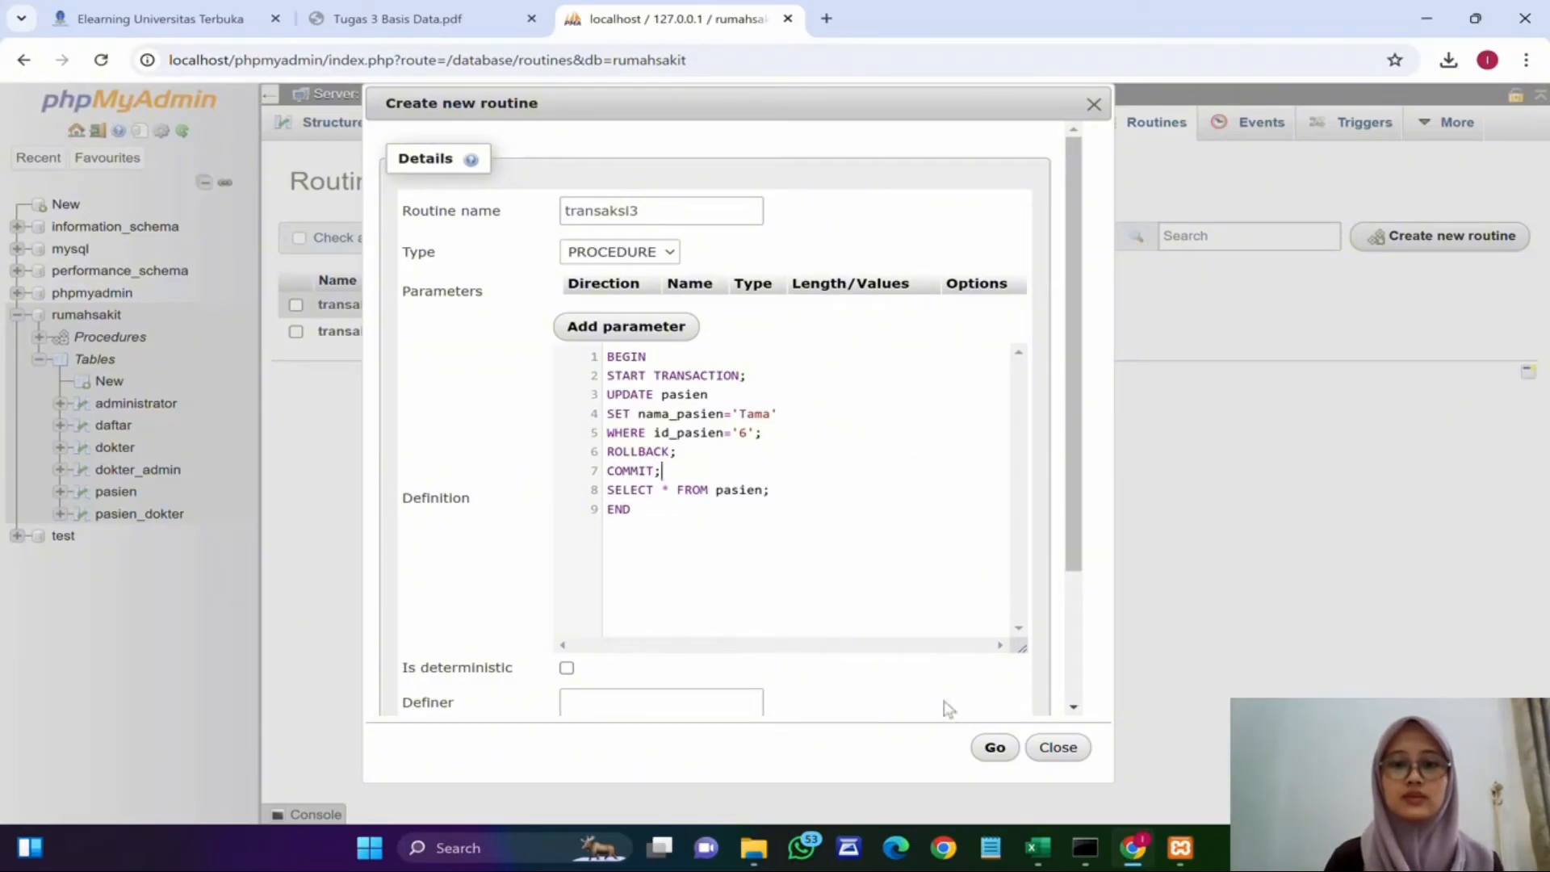
click(993, 748)
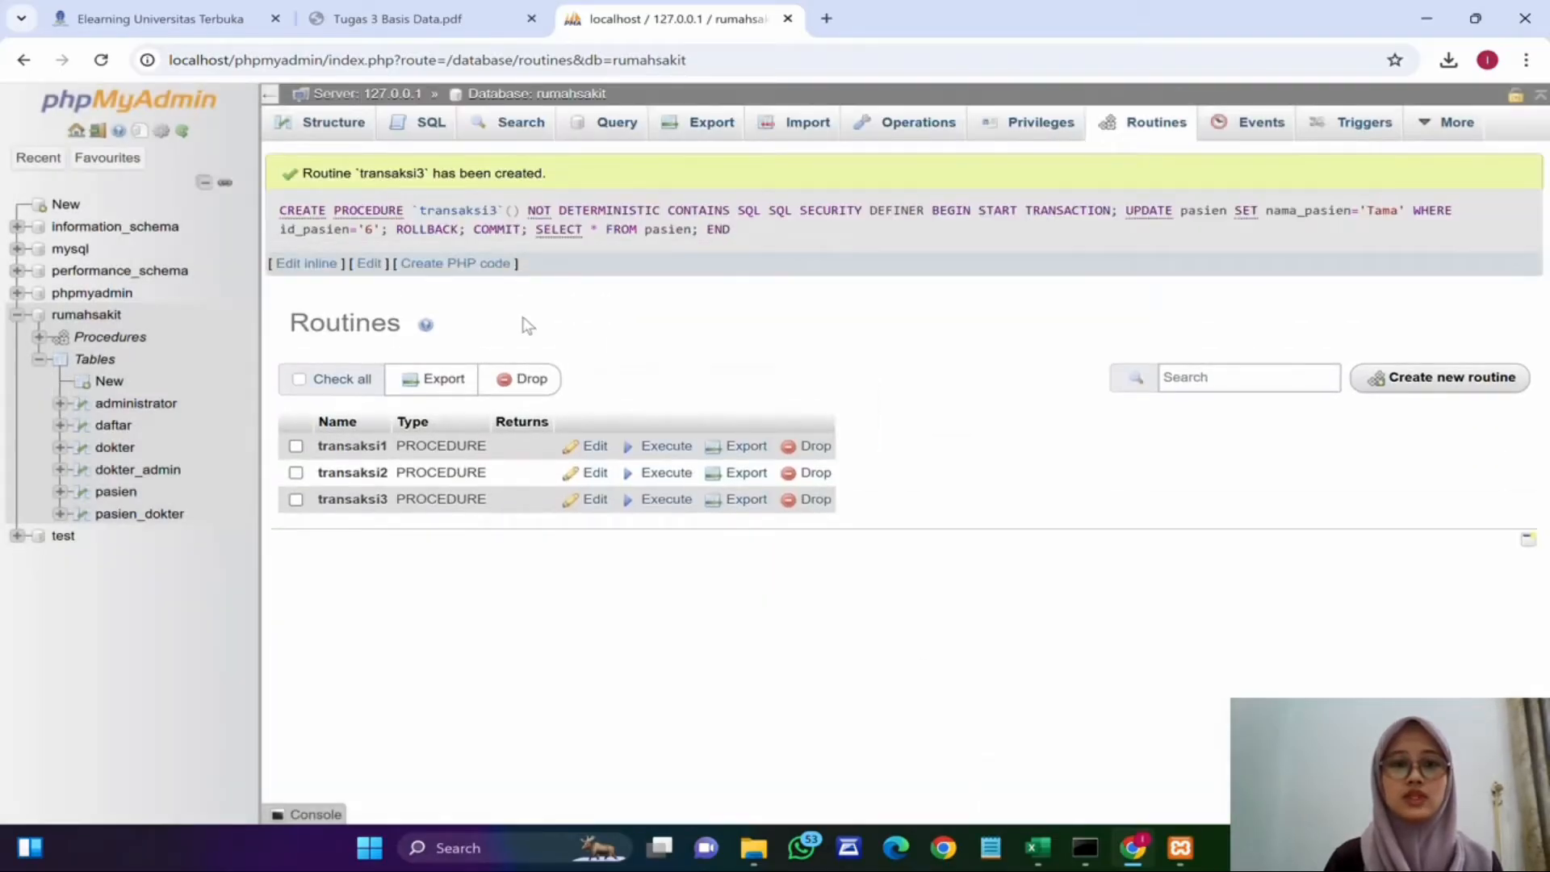
Step: Execute the transaksi3 procedure and inspect the returned pasien rows
click(658, 500)
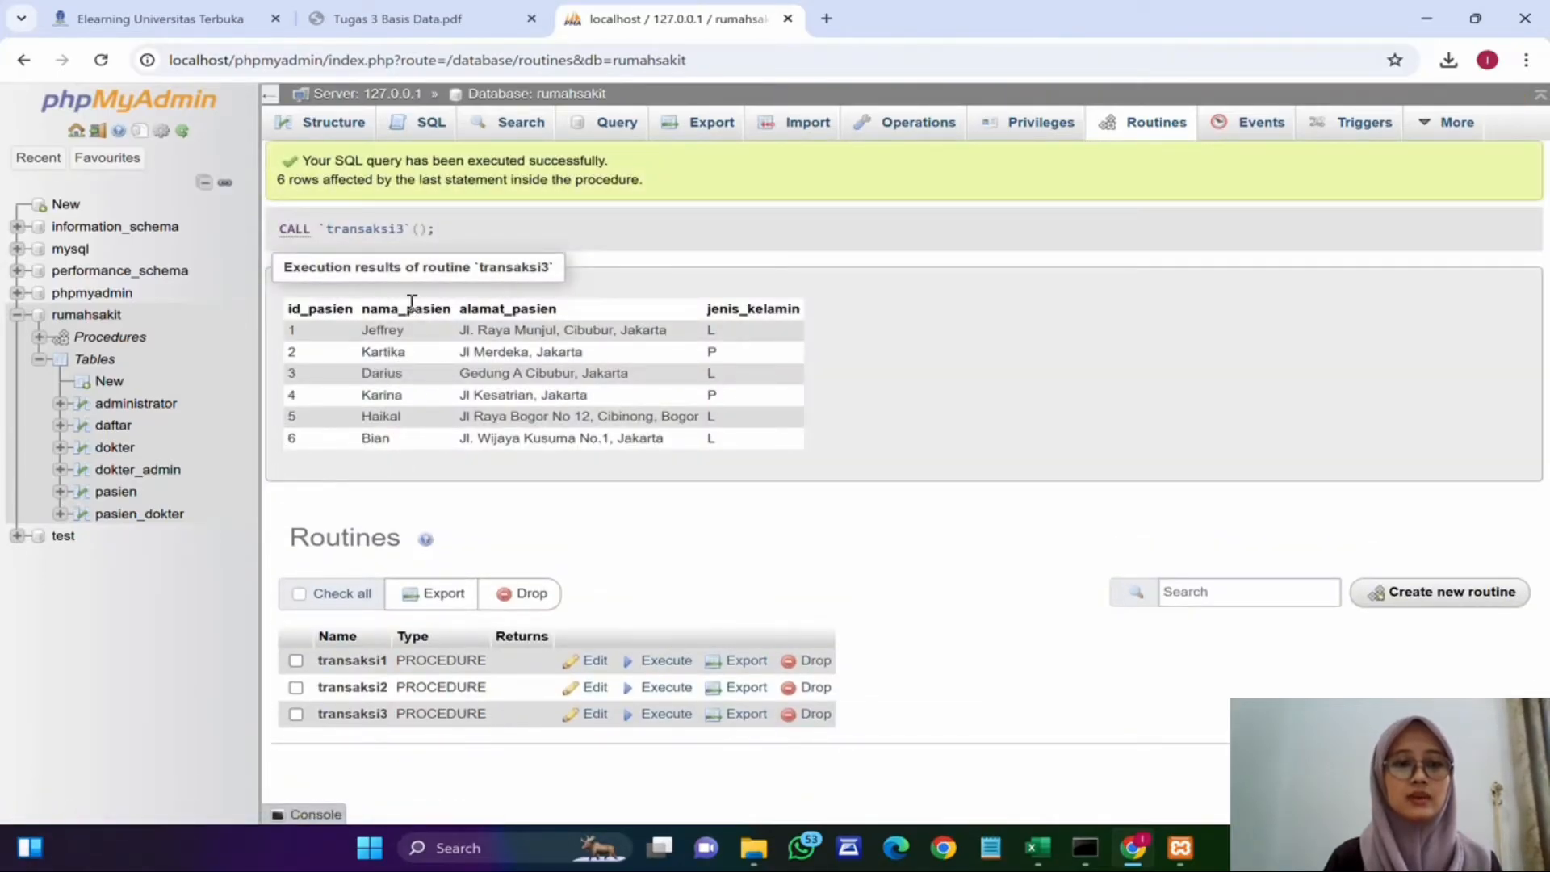
double_click(385, 437)
click(380, 456)
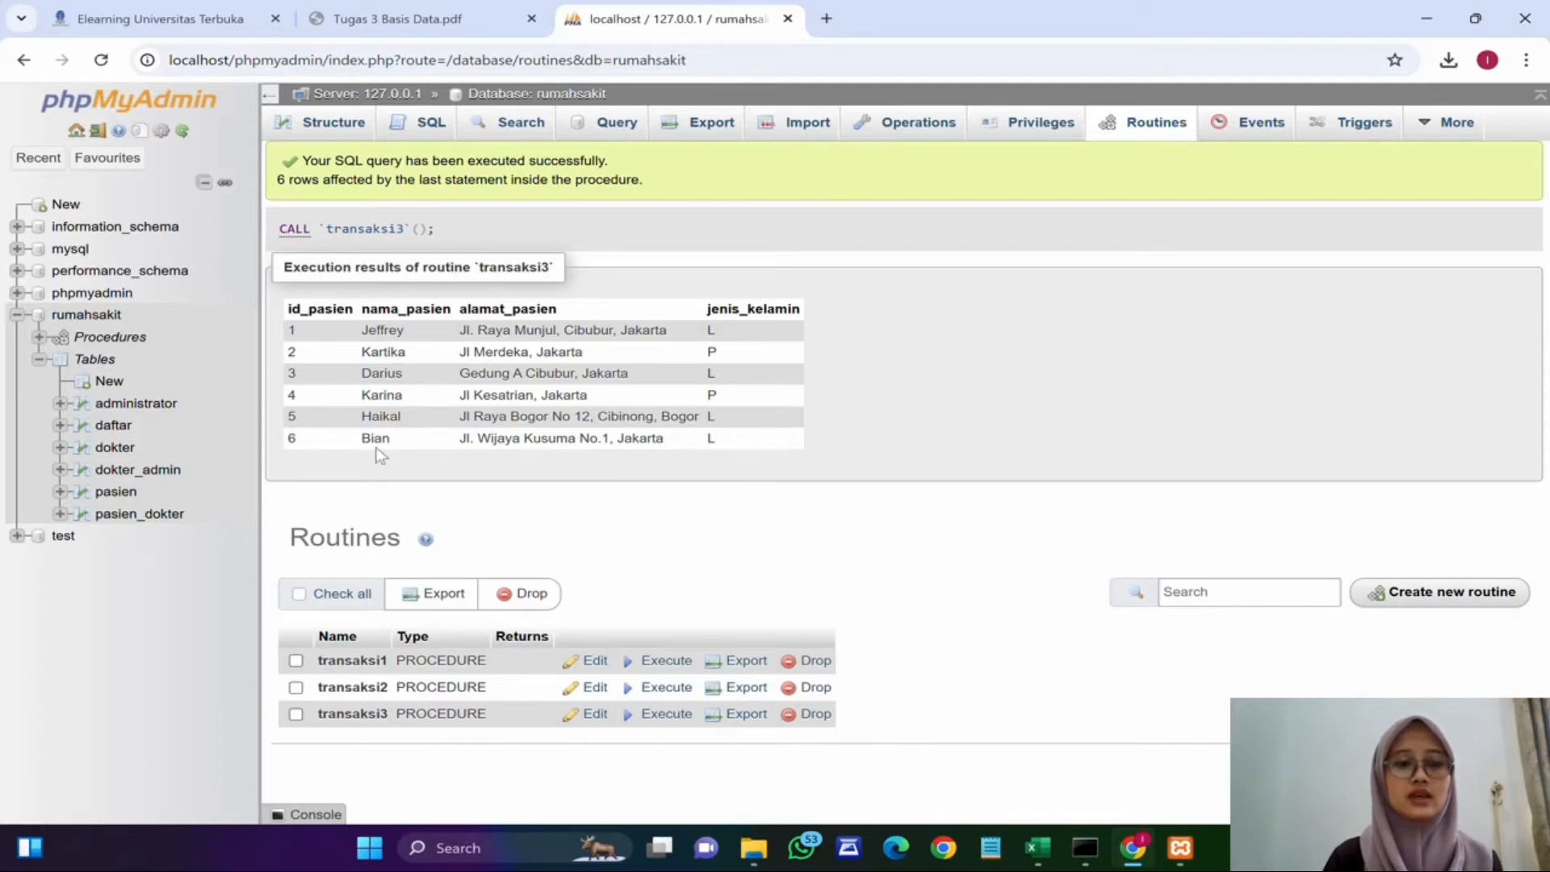
click(396, 464)
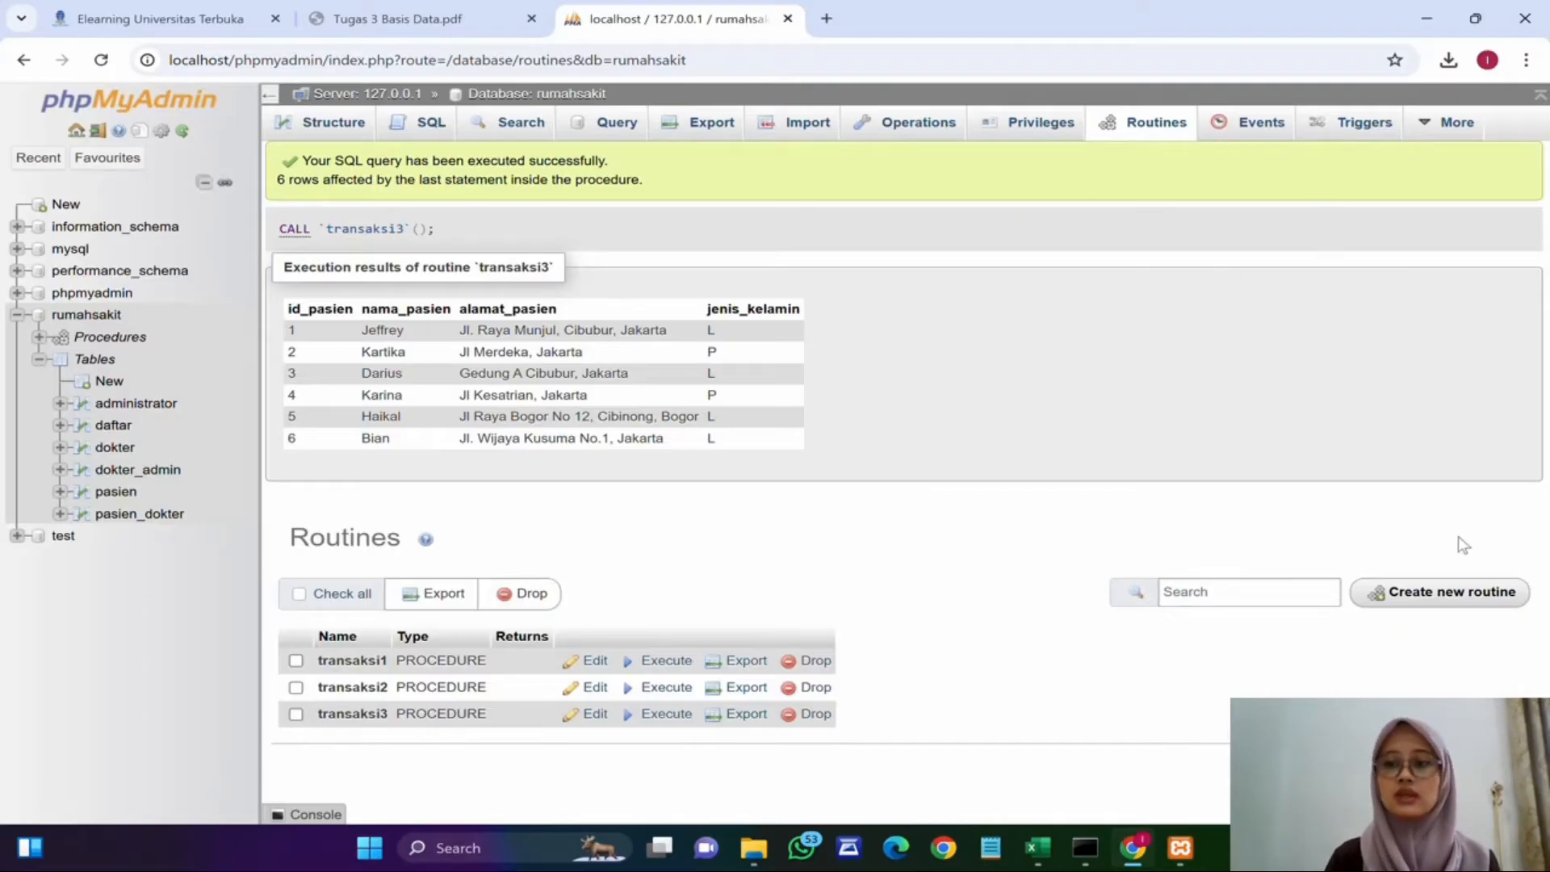
Step: Start a new routine named transaksi4
click(1486, 592)
click(649, 398)
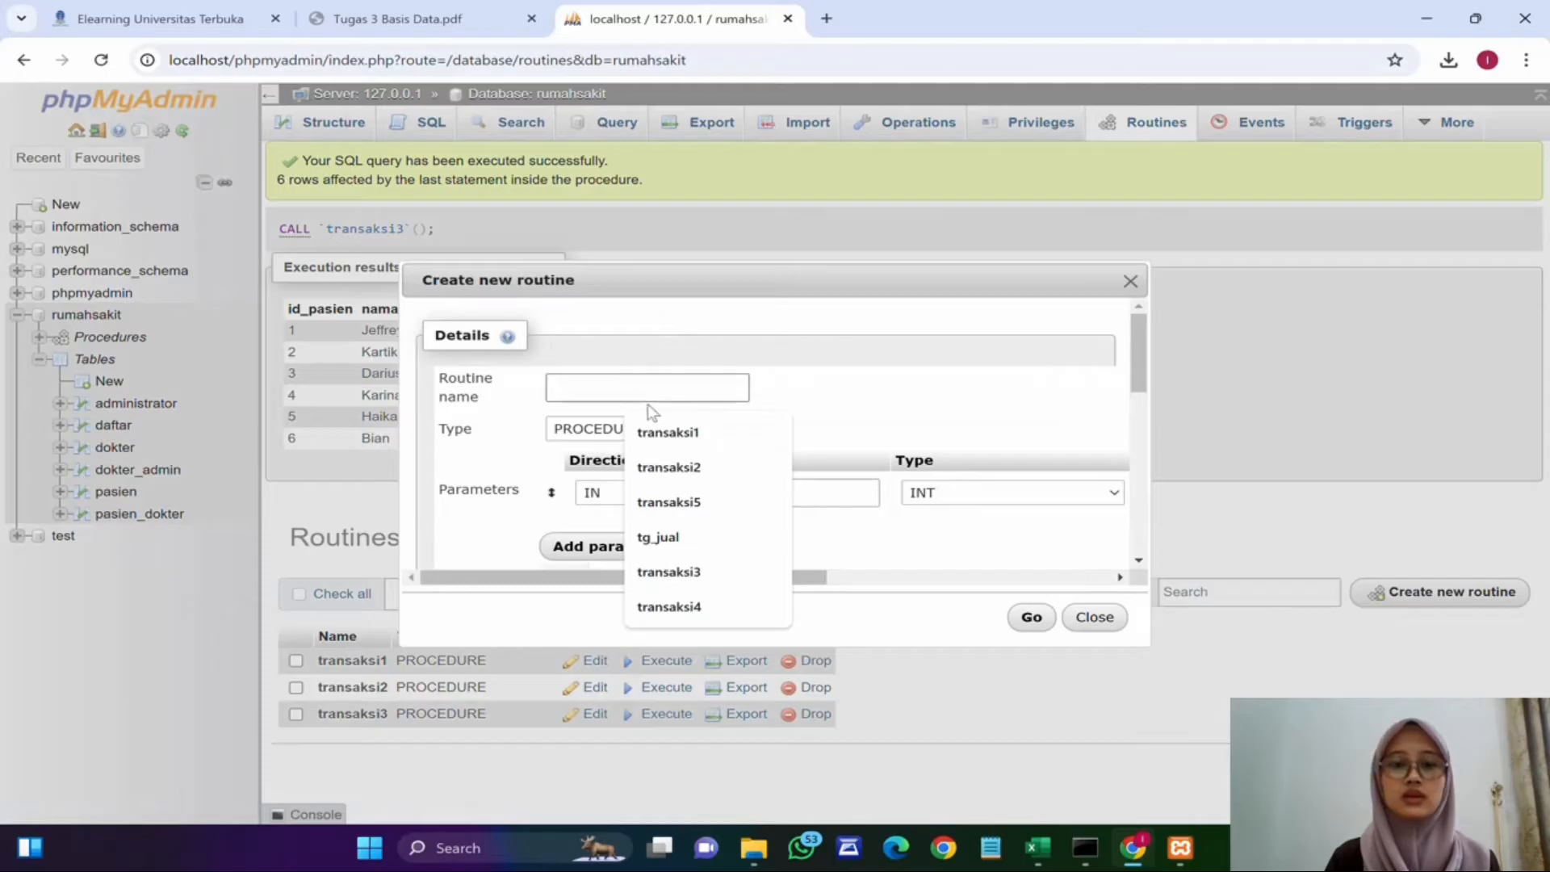
text(tran)
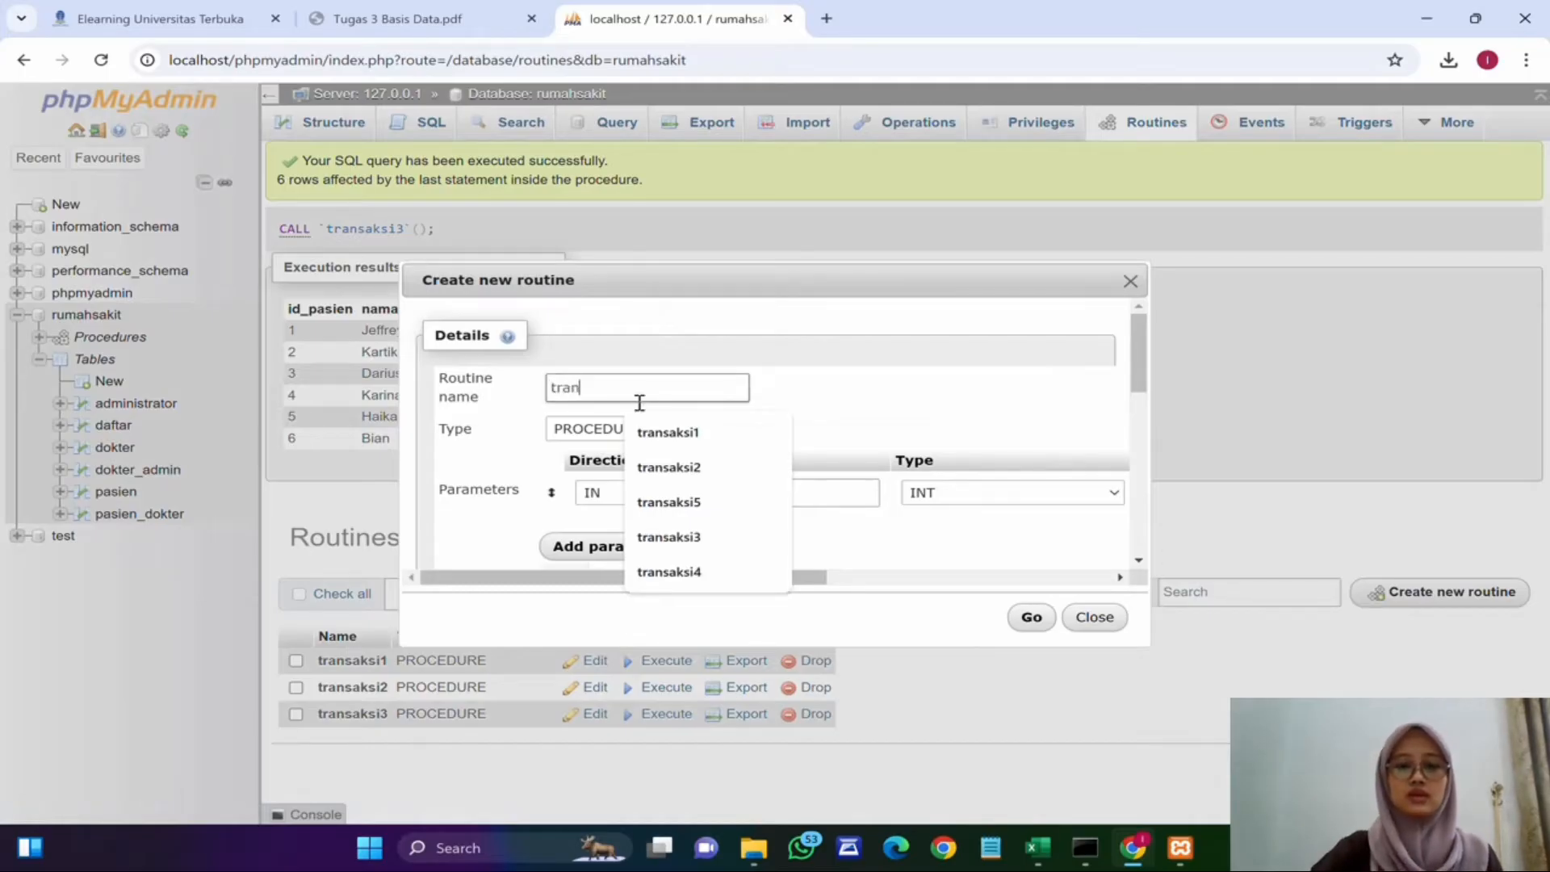
text(saksi )
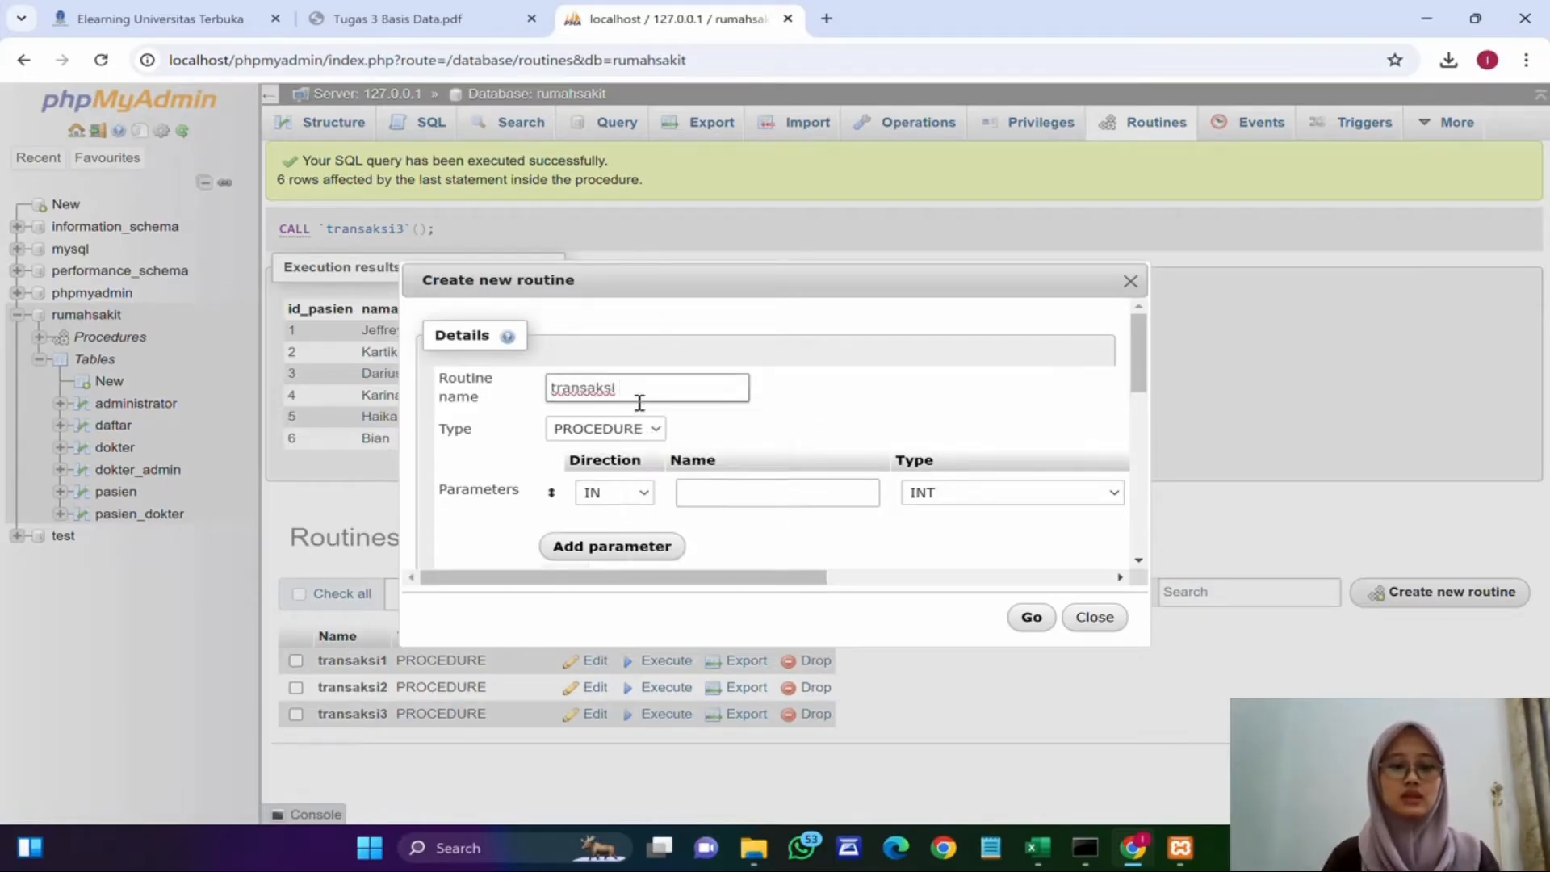
text(4)
Step: Enlarge the routine dialog and paste the copied definition into transaksi4's definition
drag(789, 577, 1022, 578)
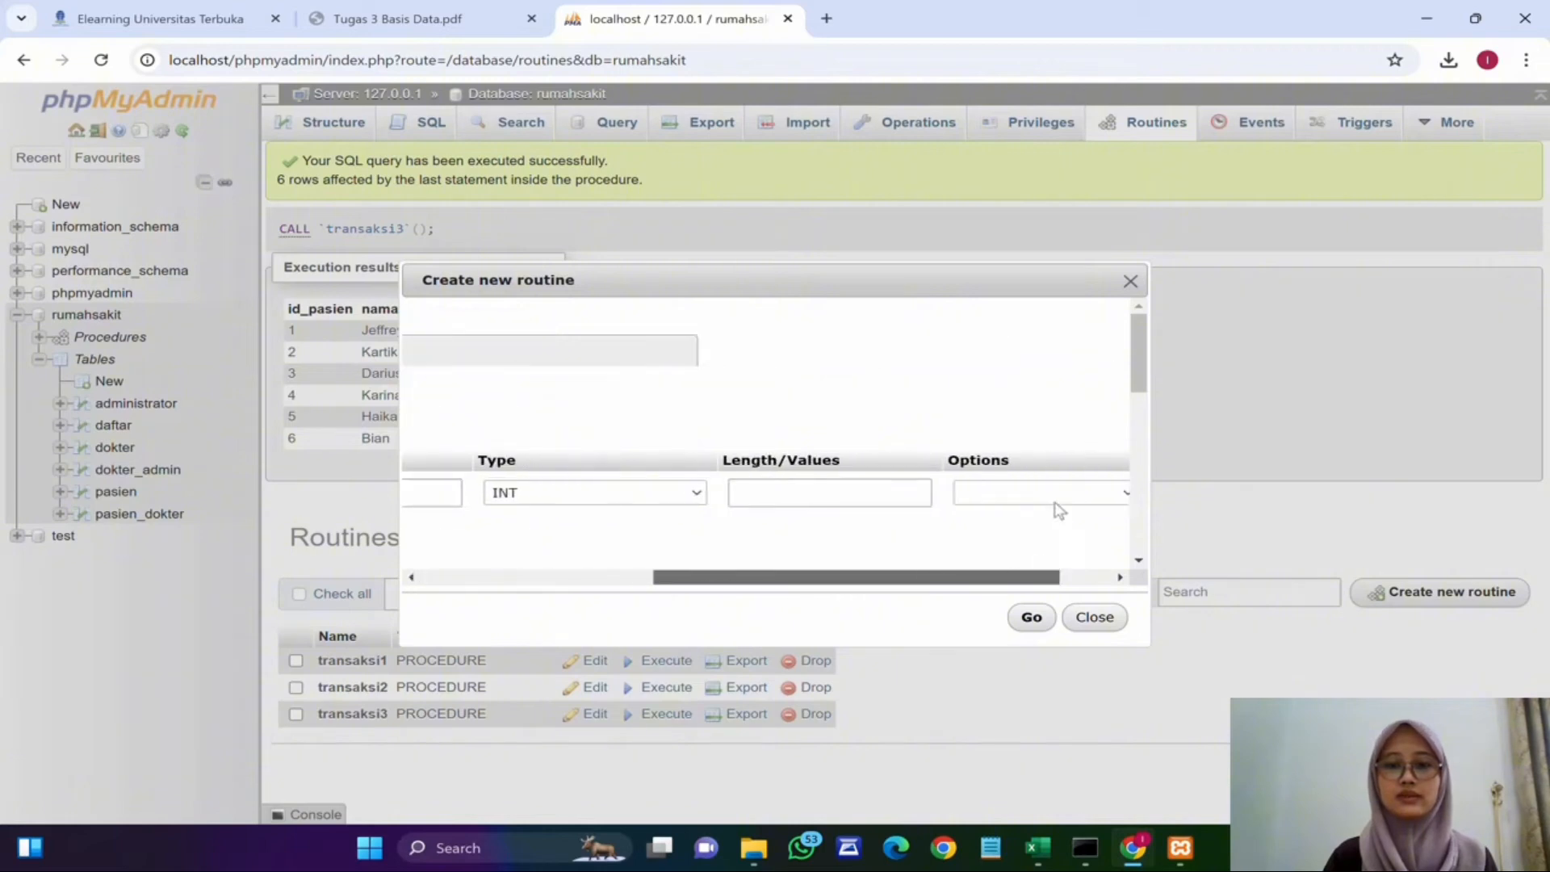
drag(1059, 510, 1080, 524)
click(1123, 495)
scroll(773, 456, down, 1)
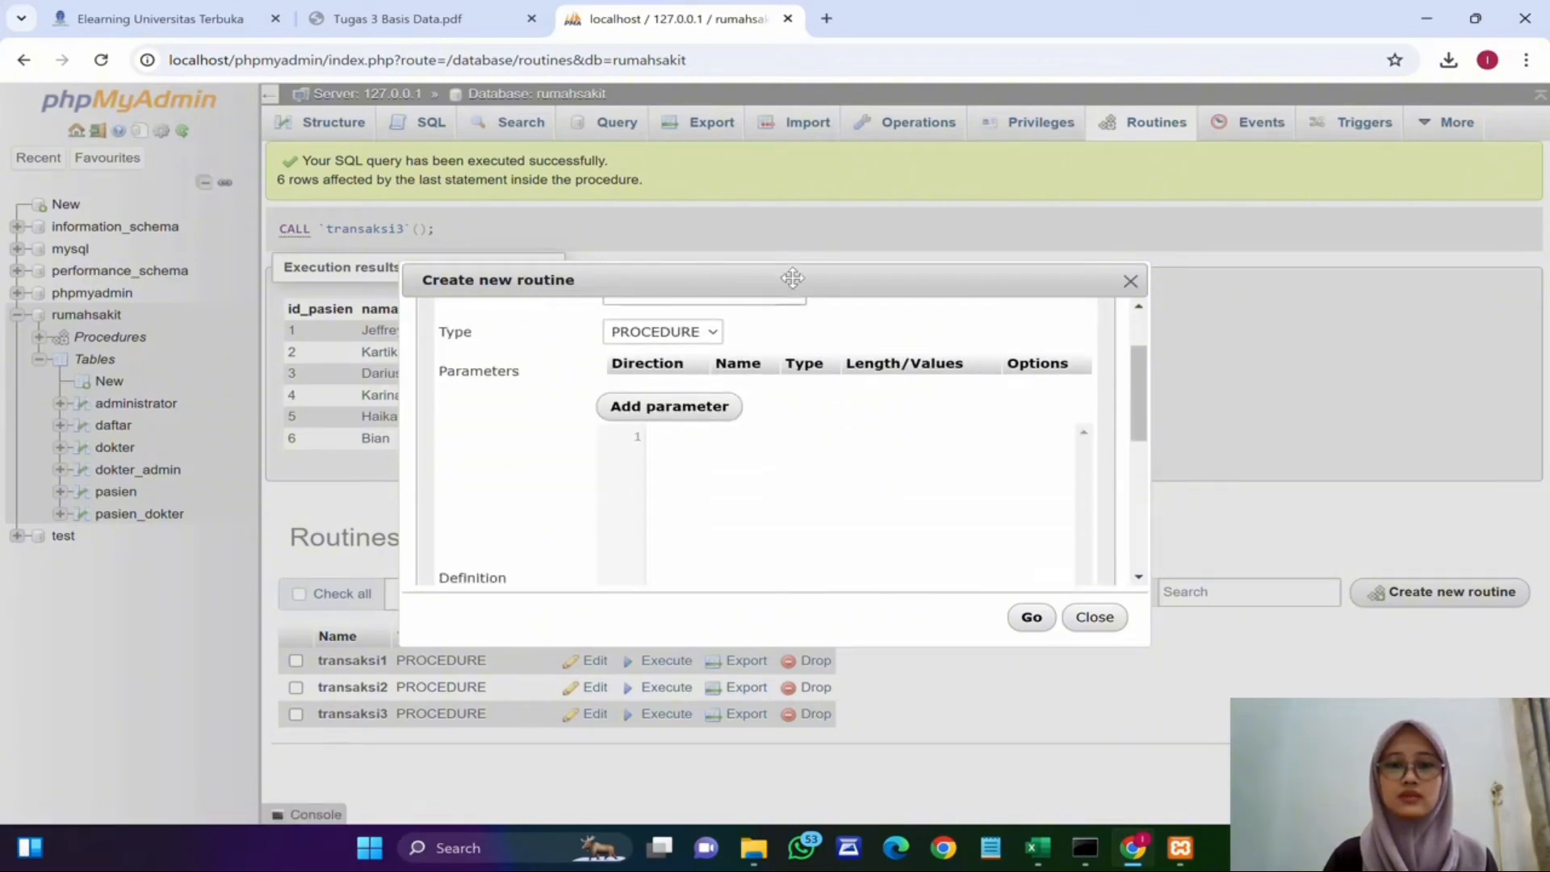
drag(792, 277, 763, 101)
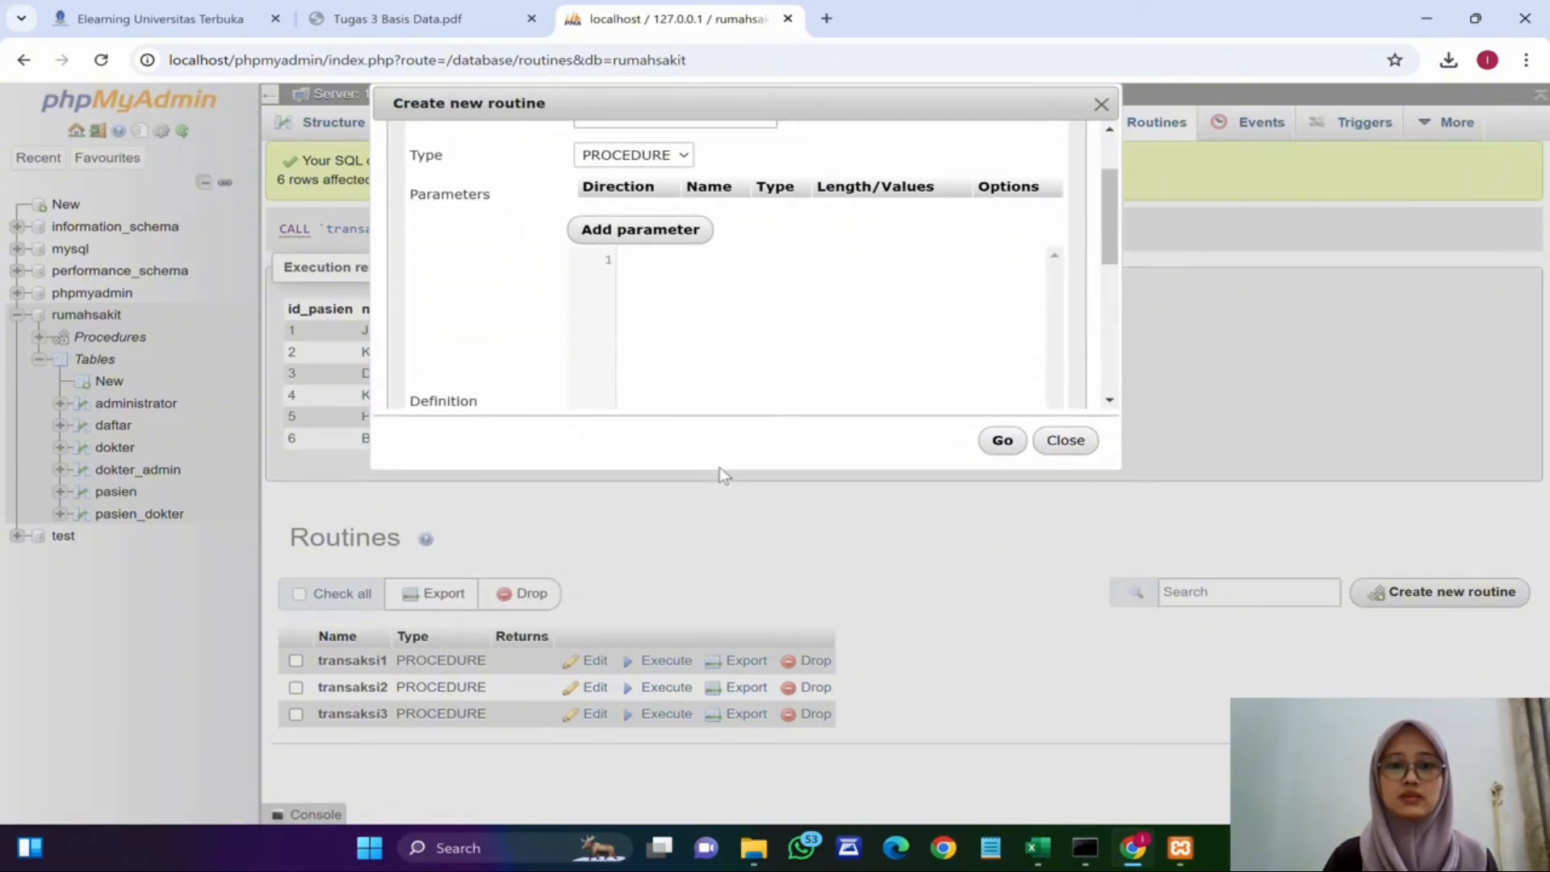
drag(720, 474, 704, 730)
click(748, 271)
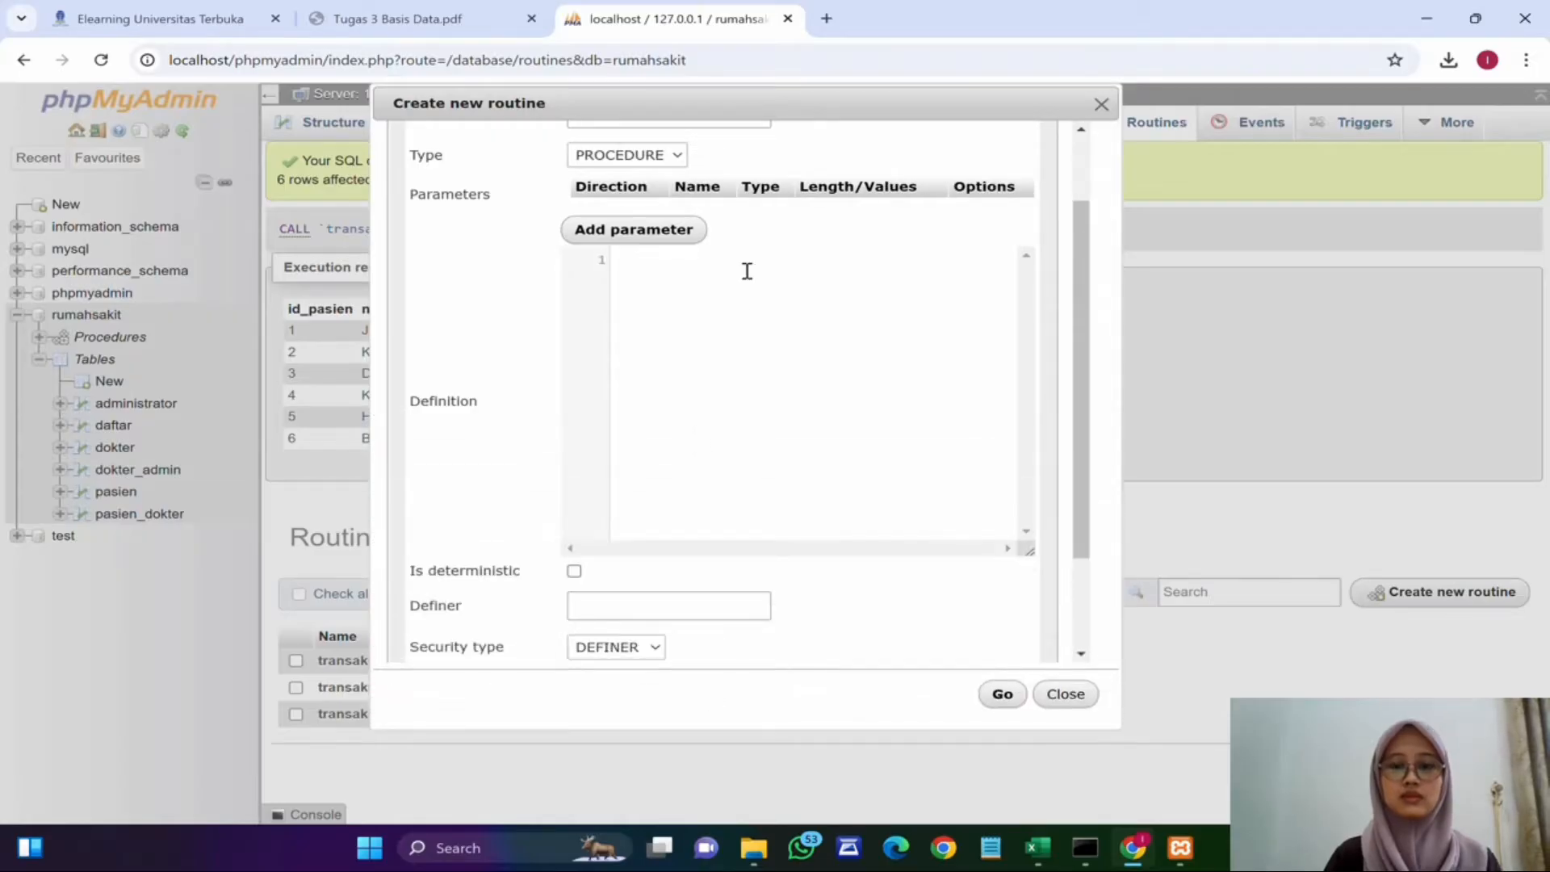
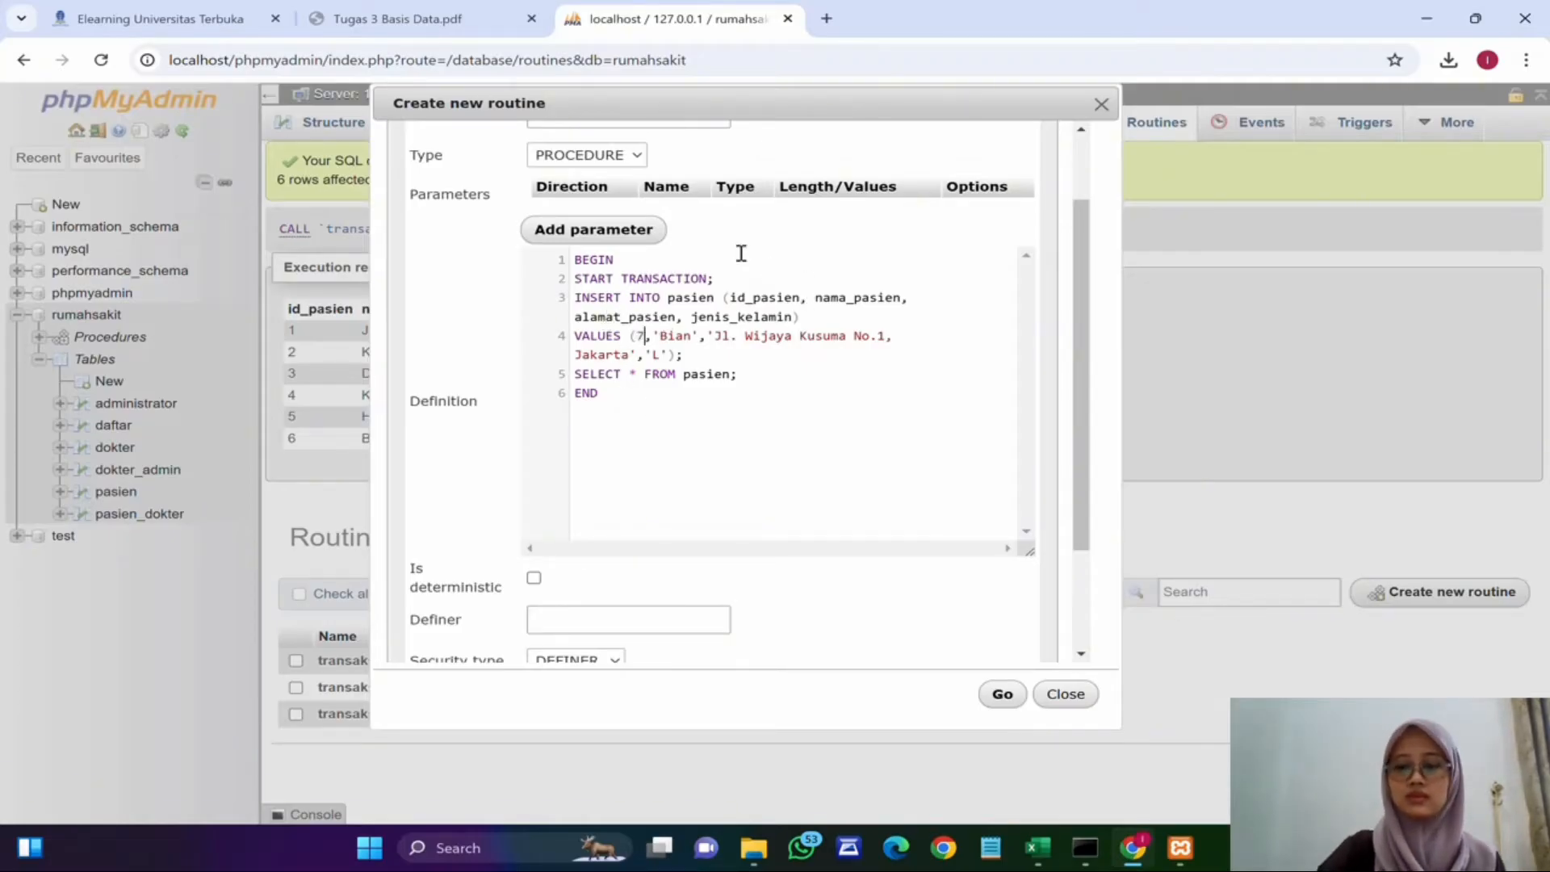
double_click(678, 335)
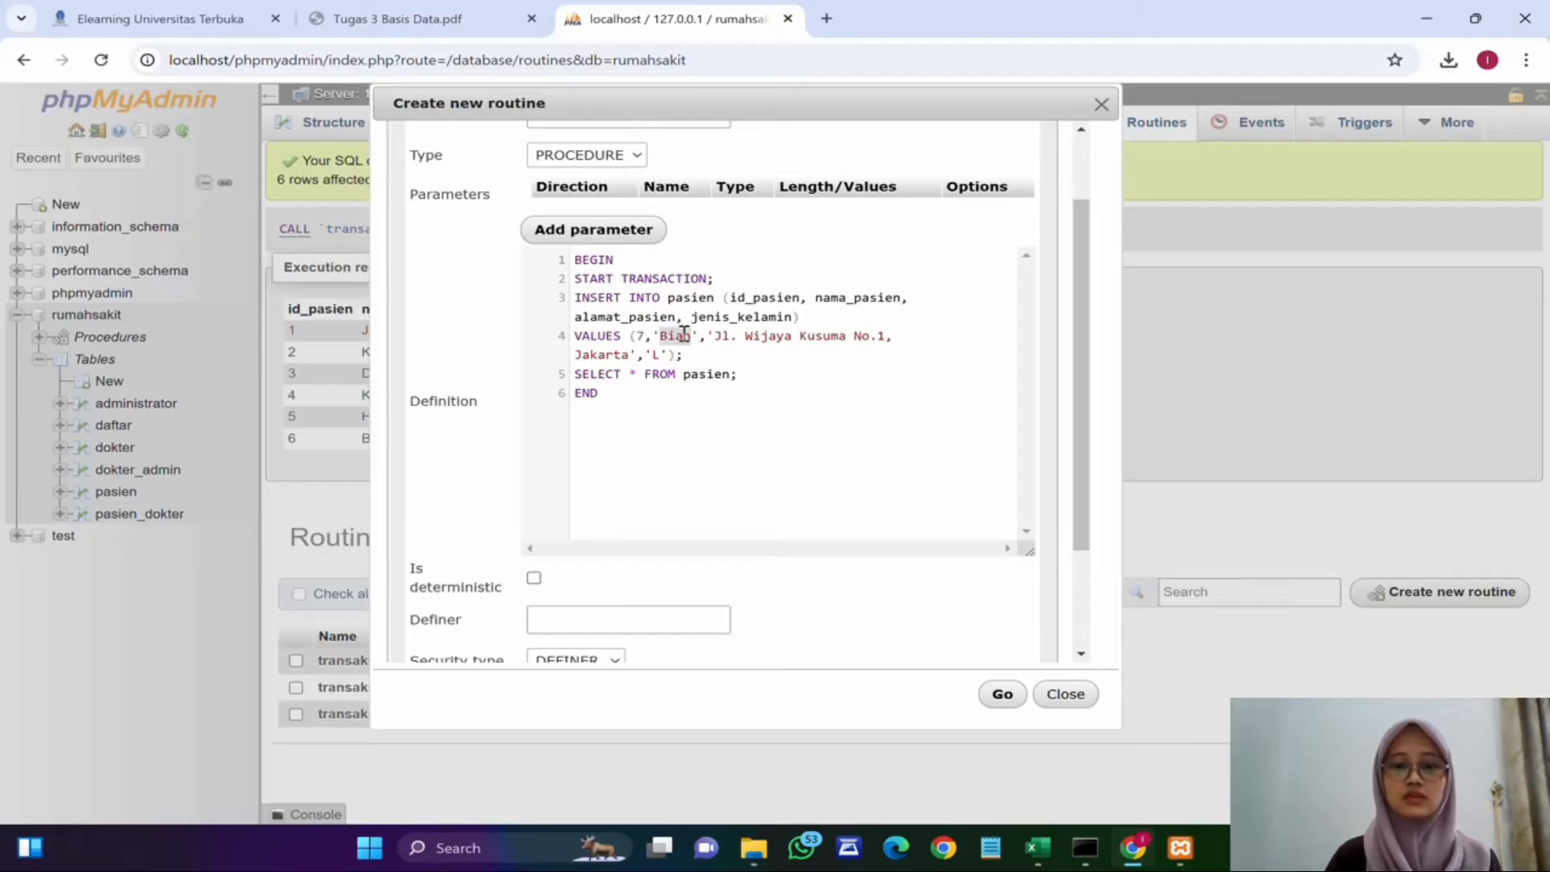
text(Mida)
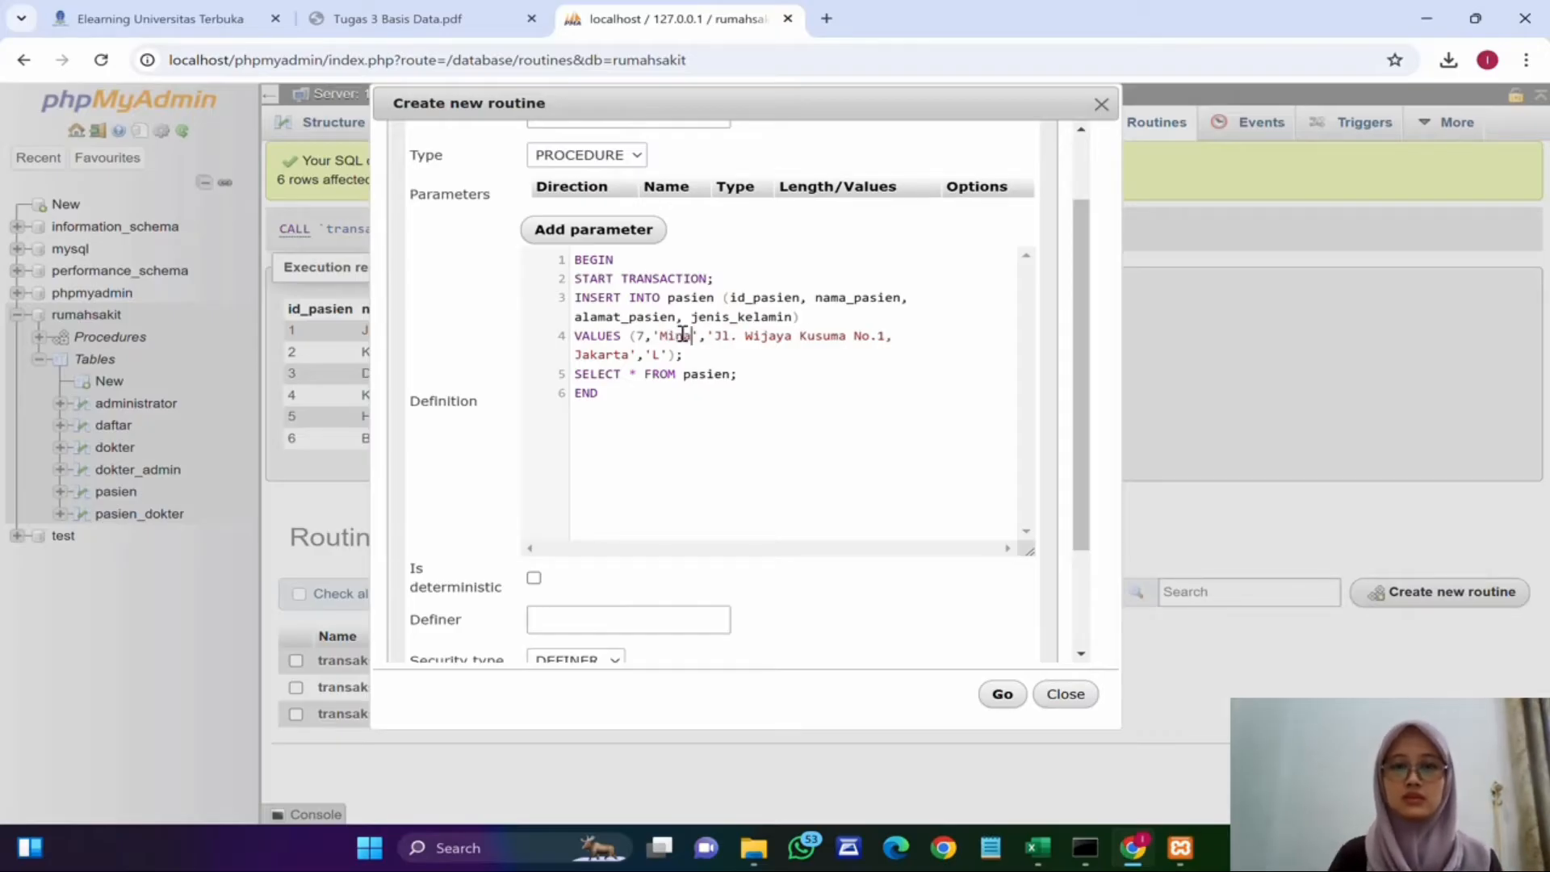
double_click(782, 336)
text(Masjid)
key(shift+Right)
key(shift+Right)
key(shift+Right)
key(shift+Right)
key(shift+Right)
key(shift+Right)
key(shift+Right)
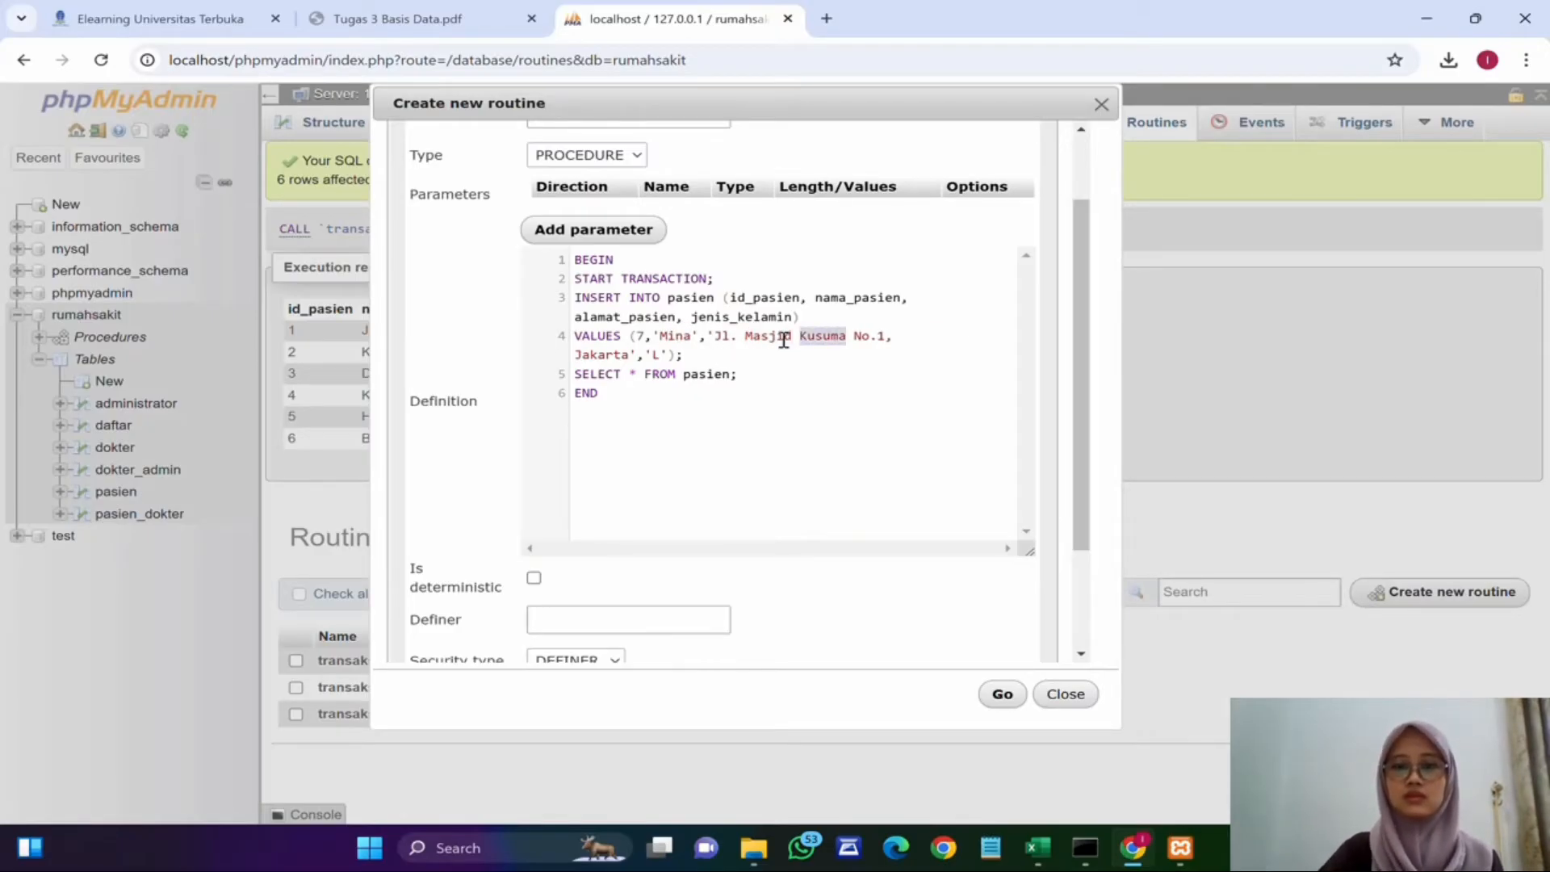
key(BackSpace)
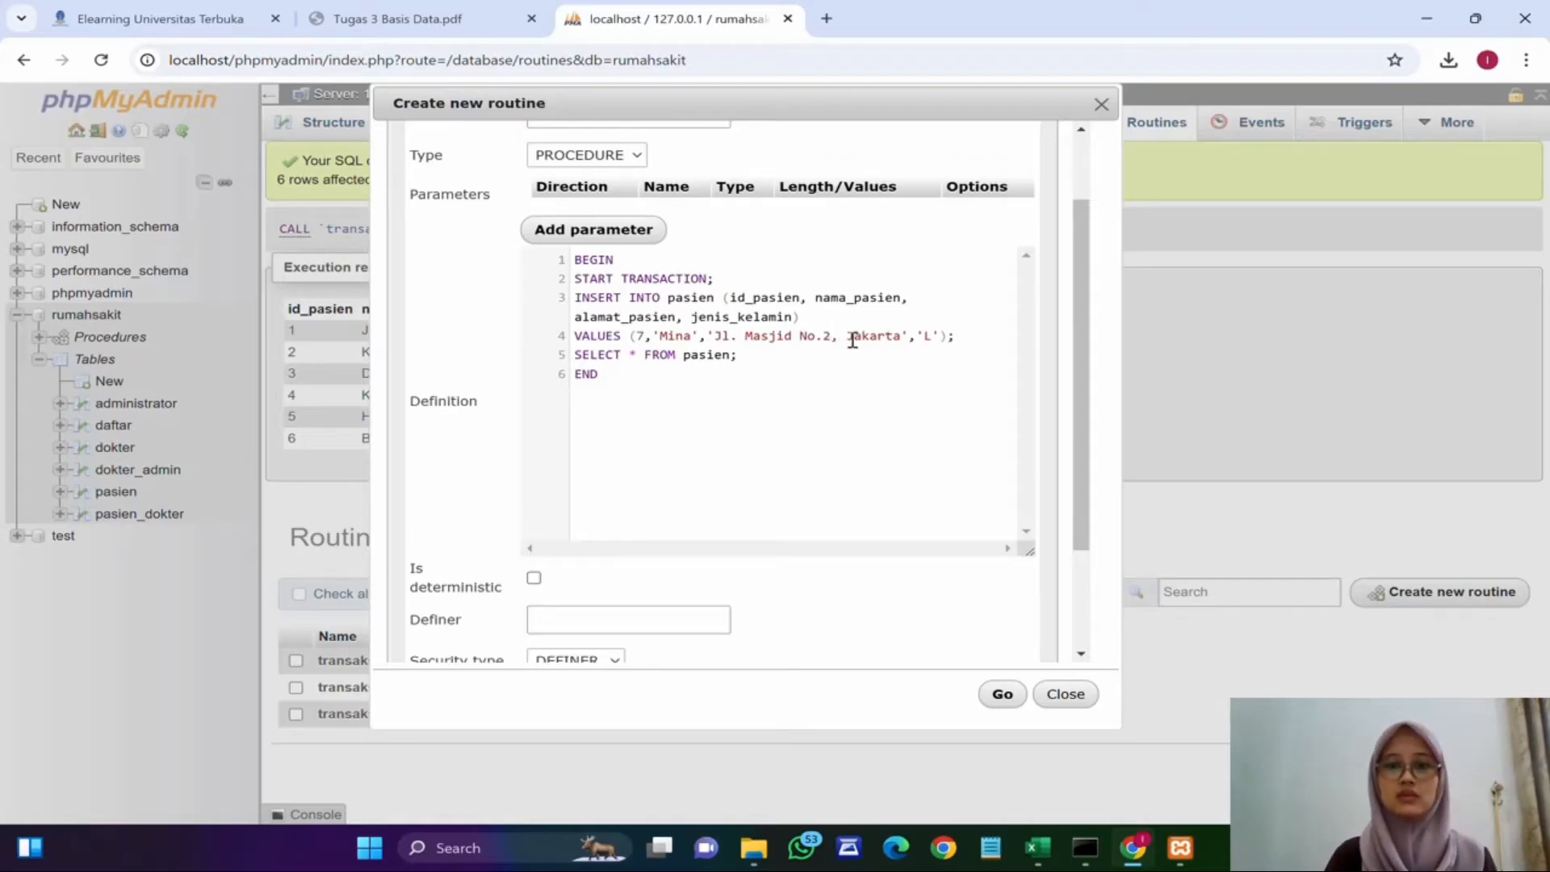
double_click(928, 335)
text(P)
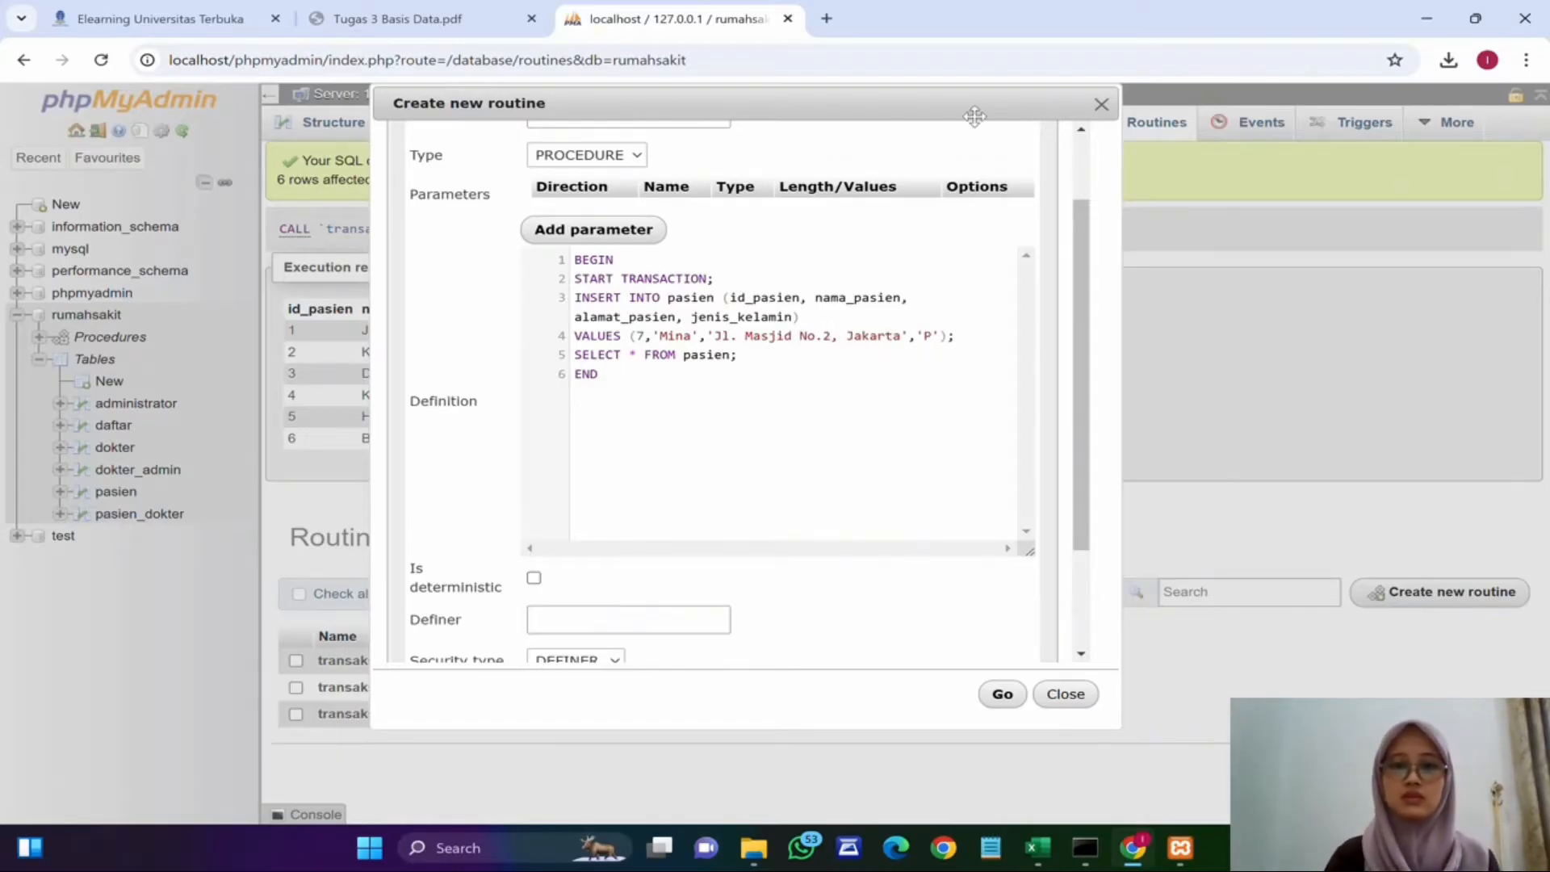
Step: Add a ROLLBACK statement right after the INSERT in transaksi4's definition
click(972, 339)
key(Return)
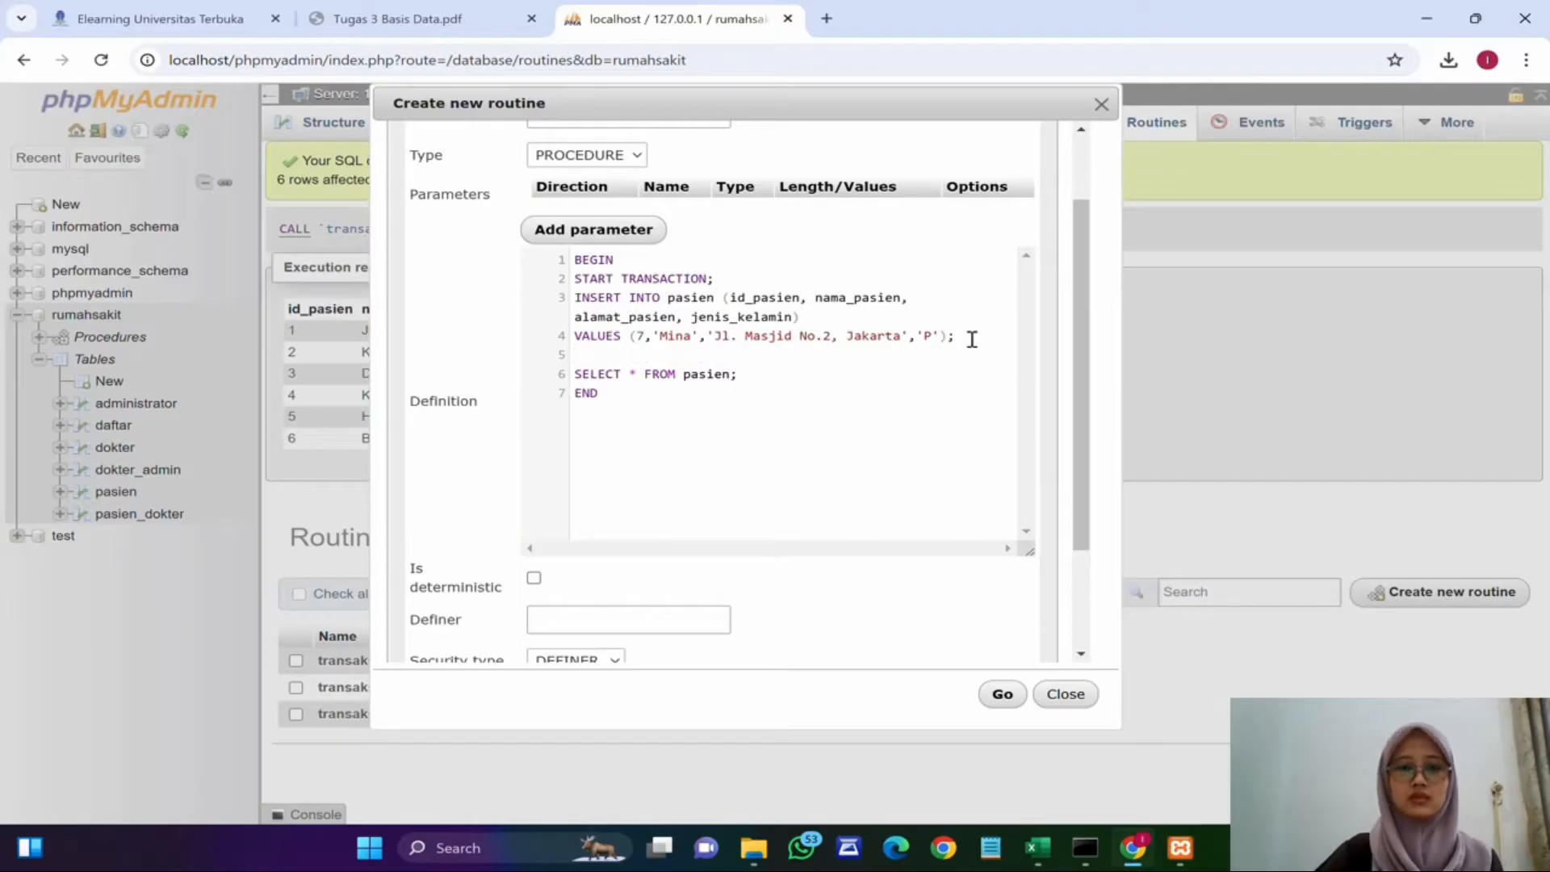
text(ROLL)
key(Return)
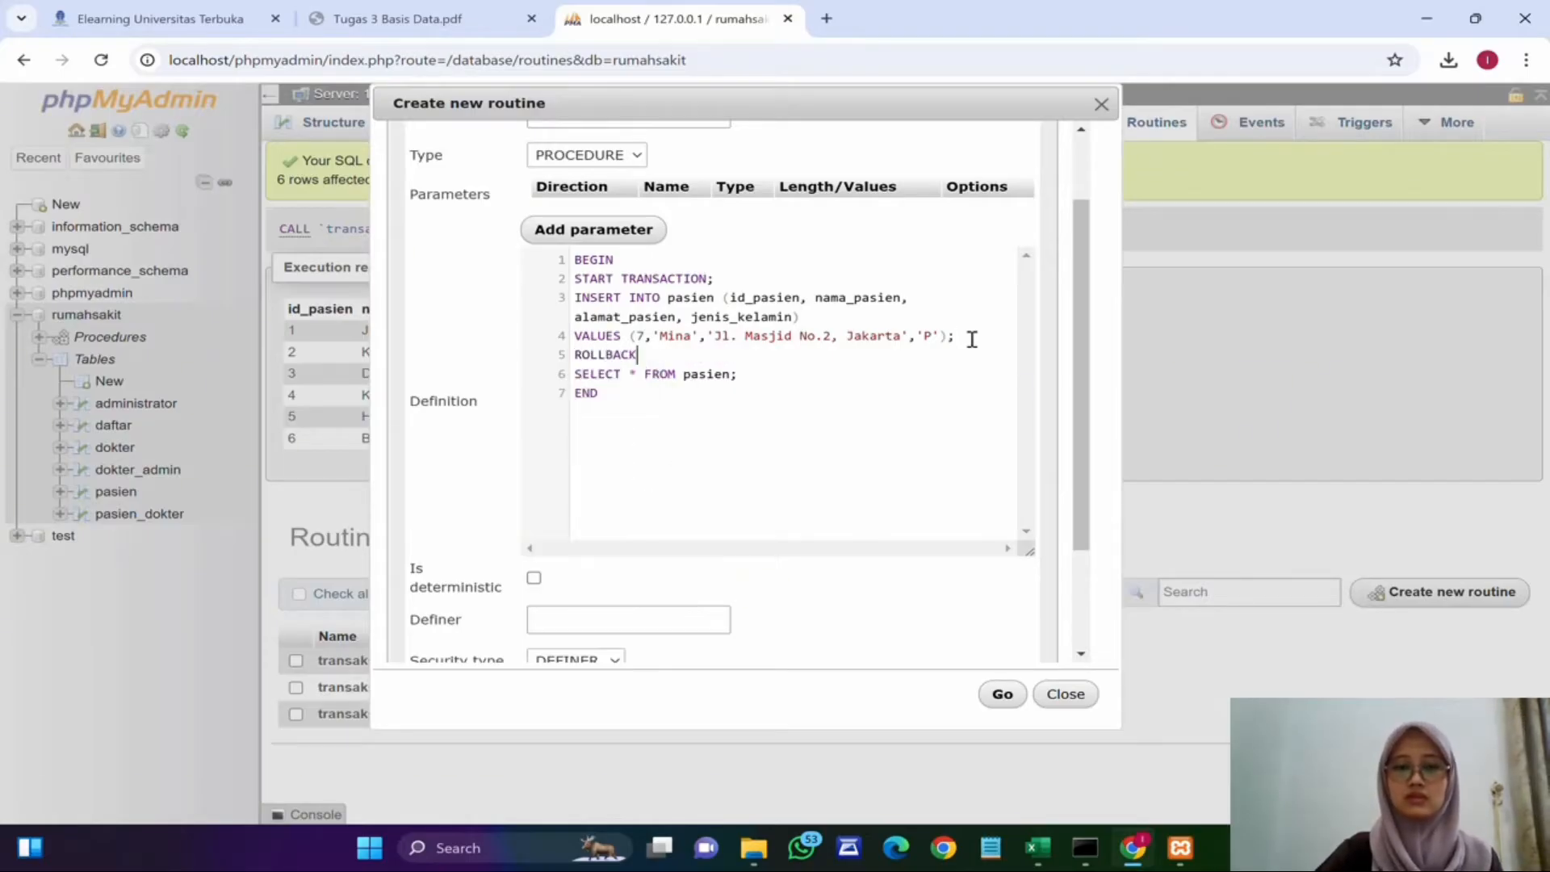
text(;)
Step: Add an UPDATE on the pasien table setting nama_pasien to 'Tama'
key(Return)
key(Return)
text(UPDA)
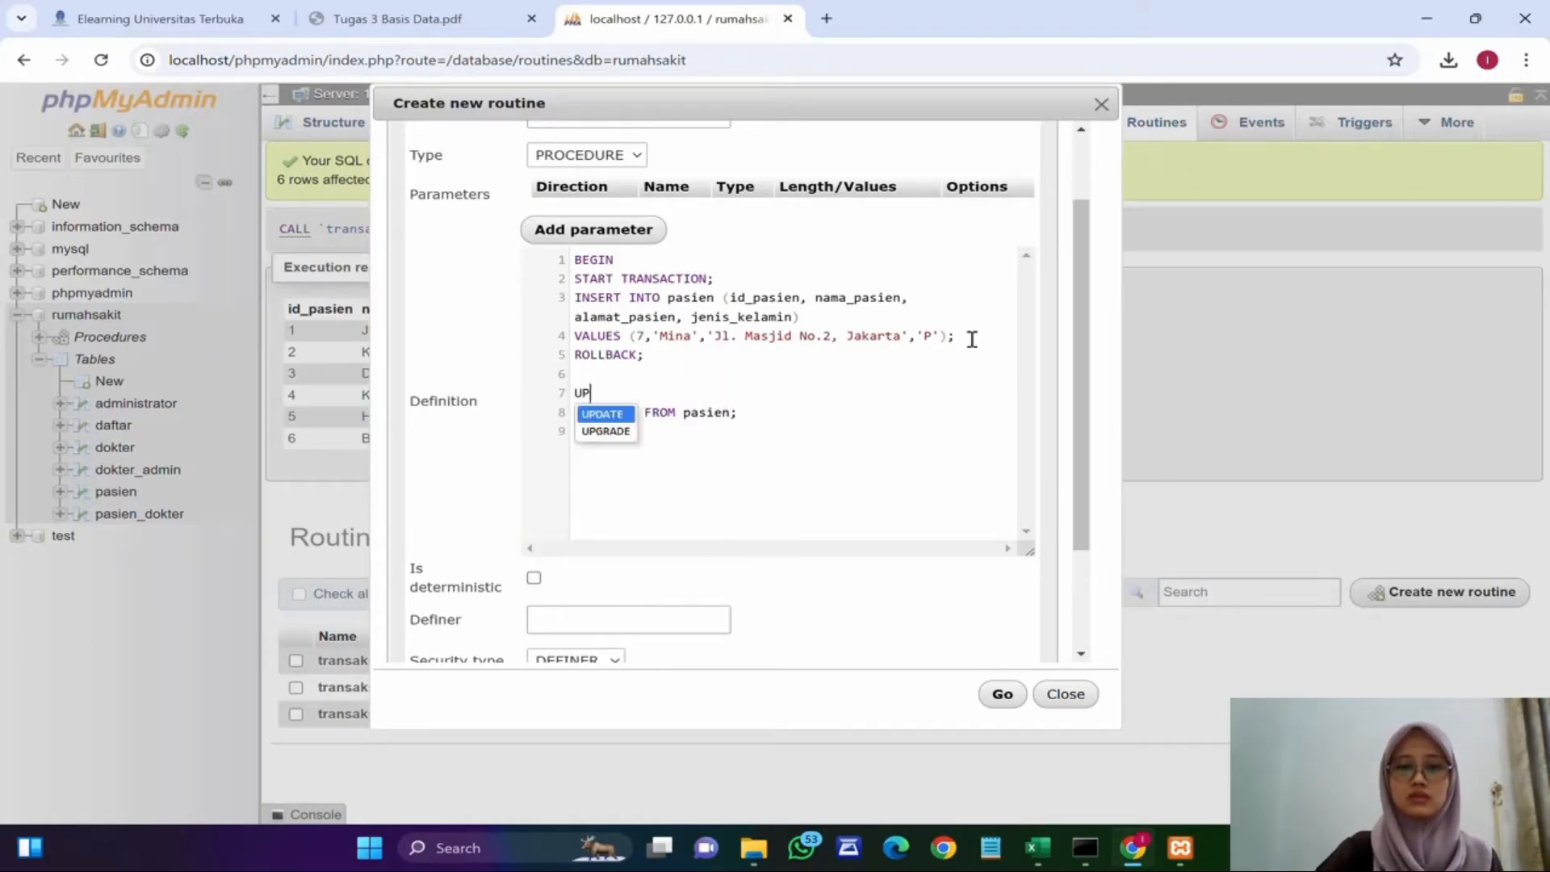
key(BackSpace)
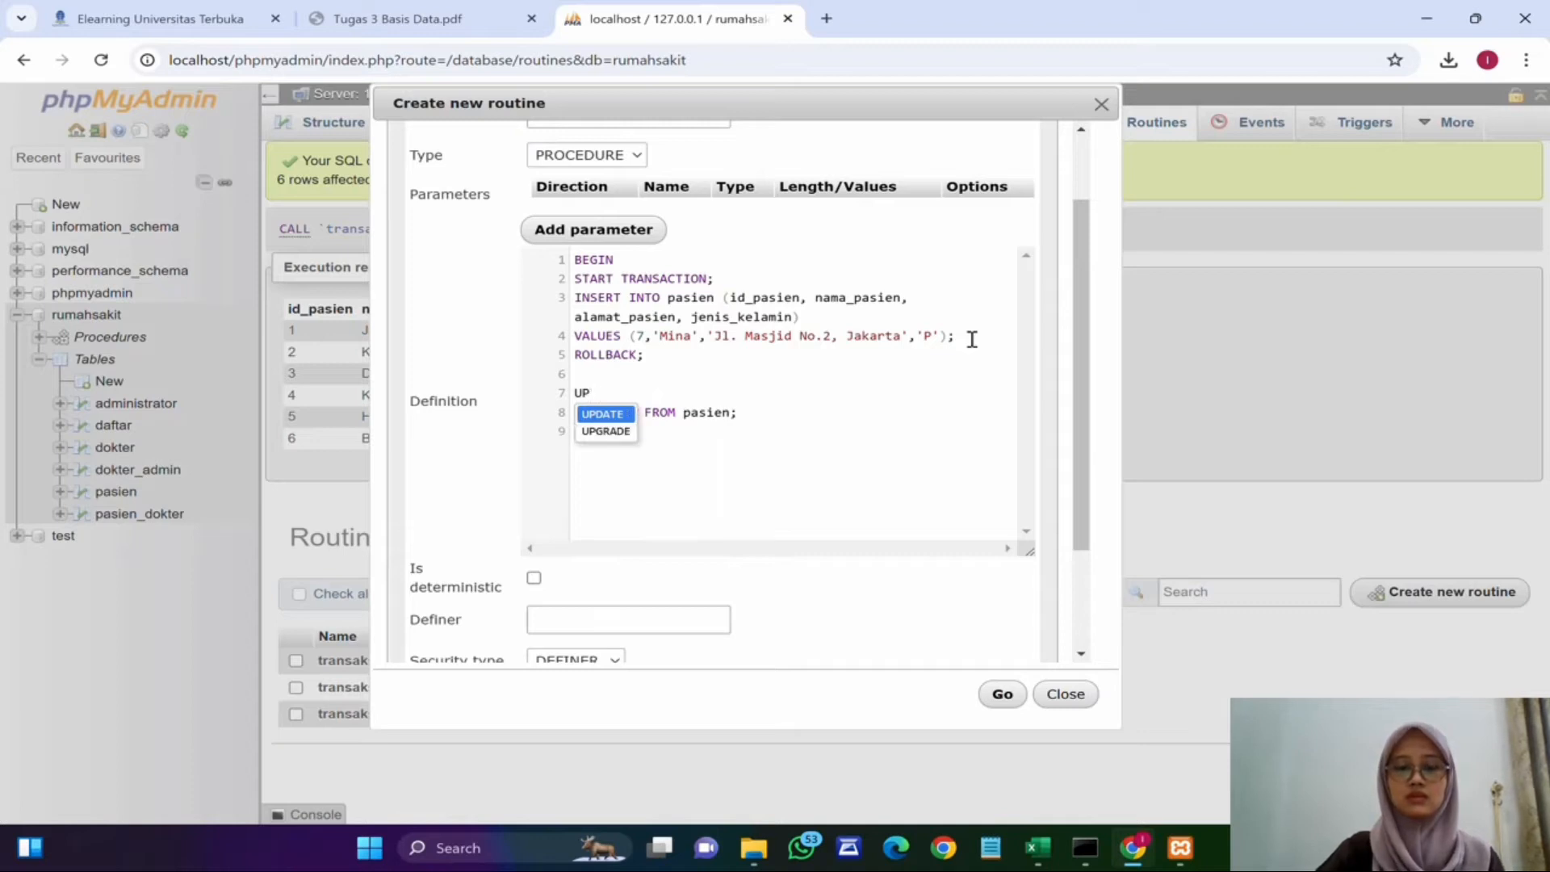
text(D)
key(Return)
text(pasien)
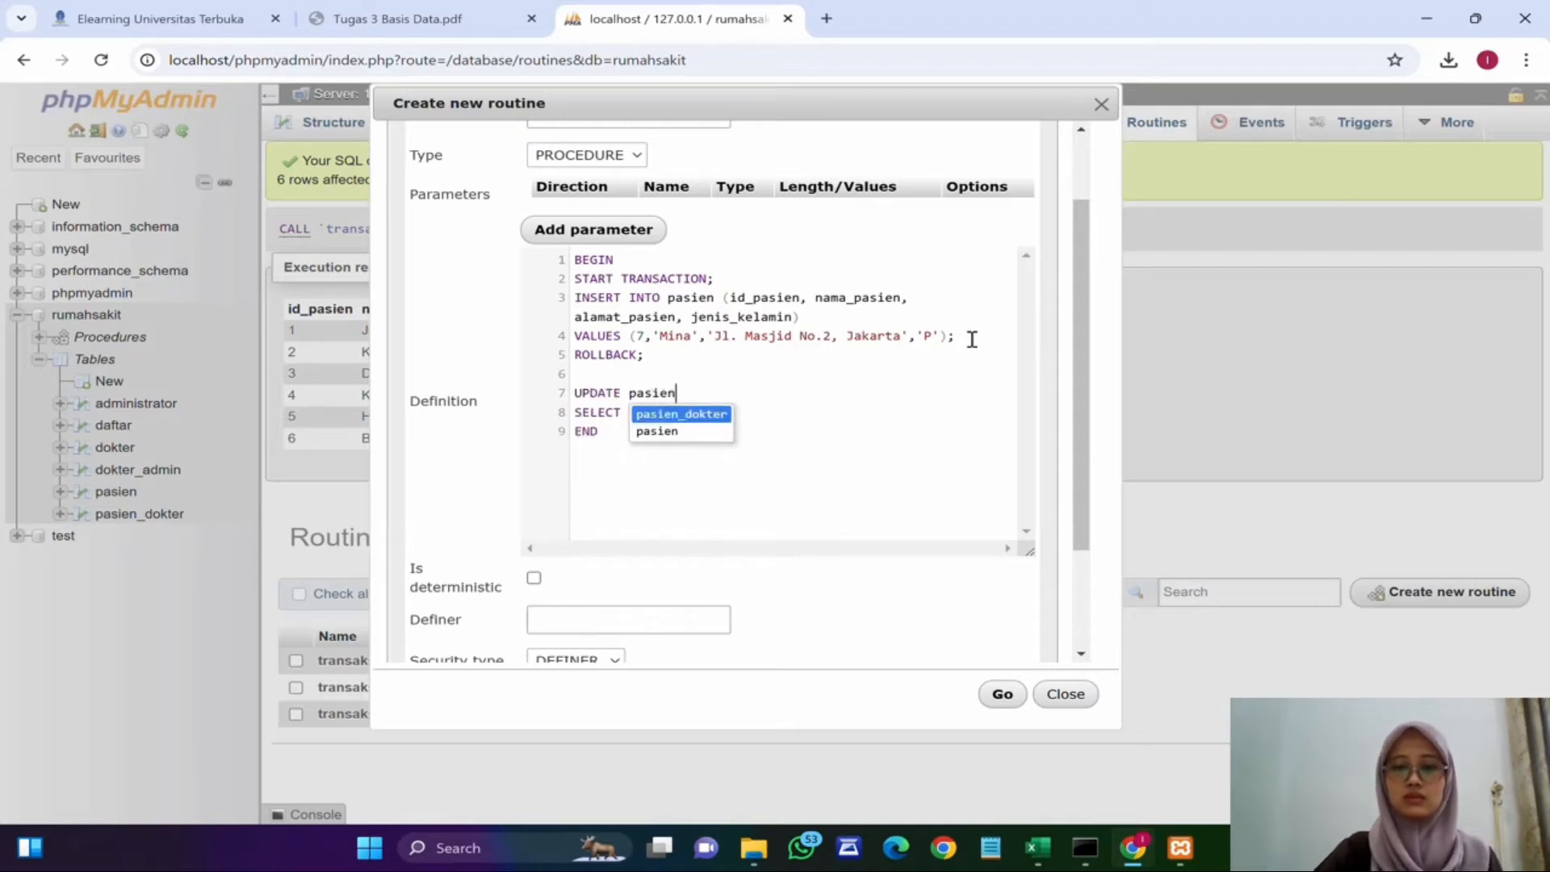
key(Return)
key(BackSpace)
key(BackSpace)
key(BackSpace)
key(BackSpace)
key(BackSpace)
key(BackSpace)
key(BackSpace)
key(Return)
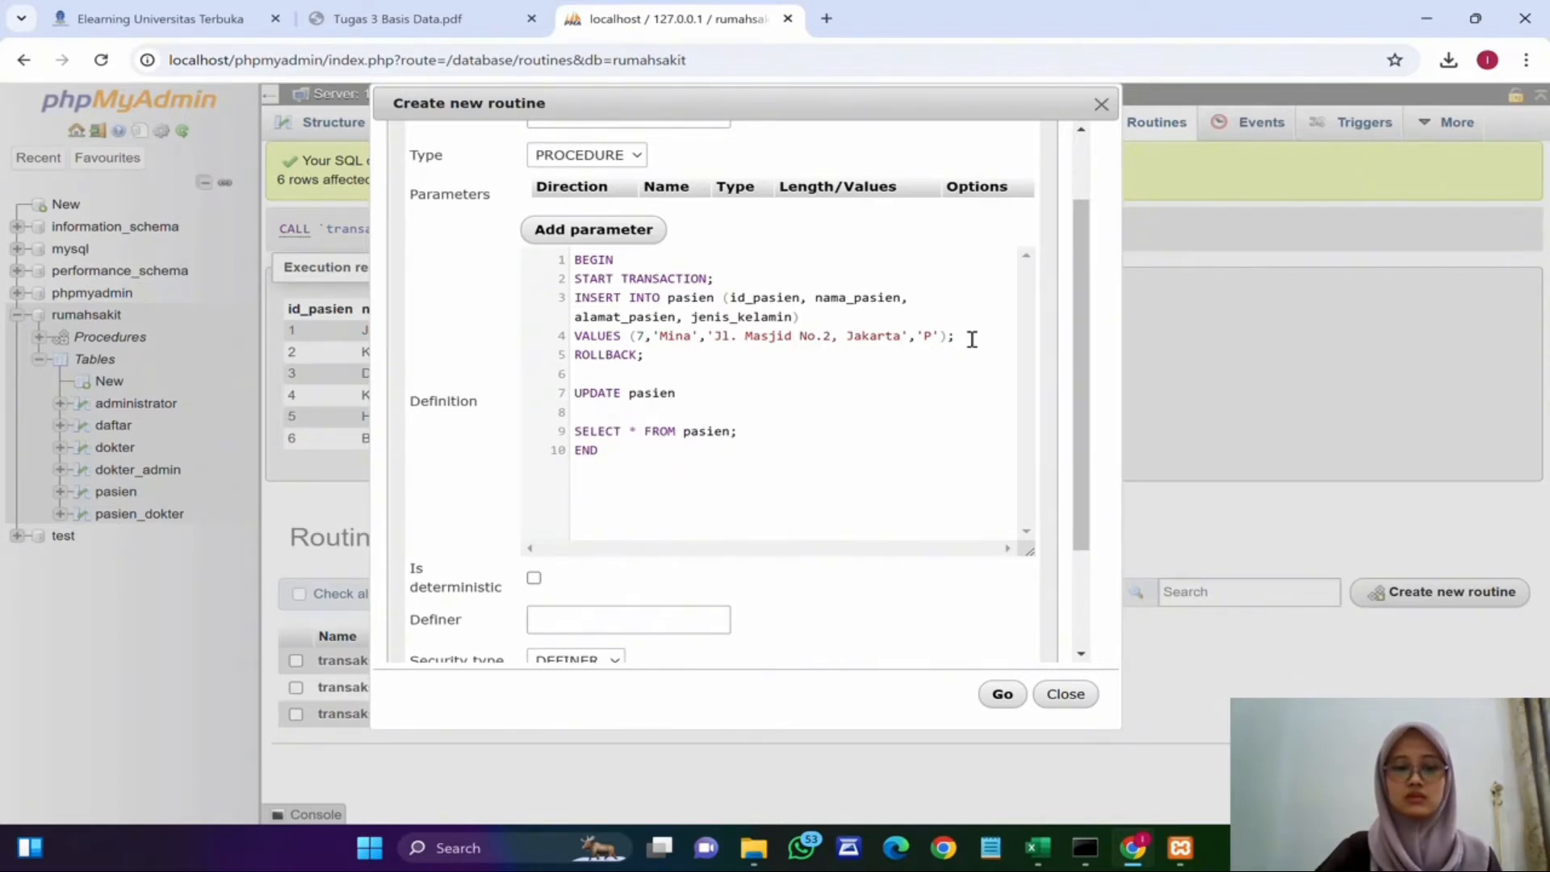
text(SET nama)
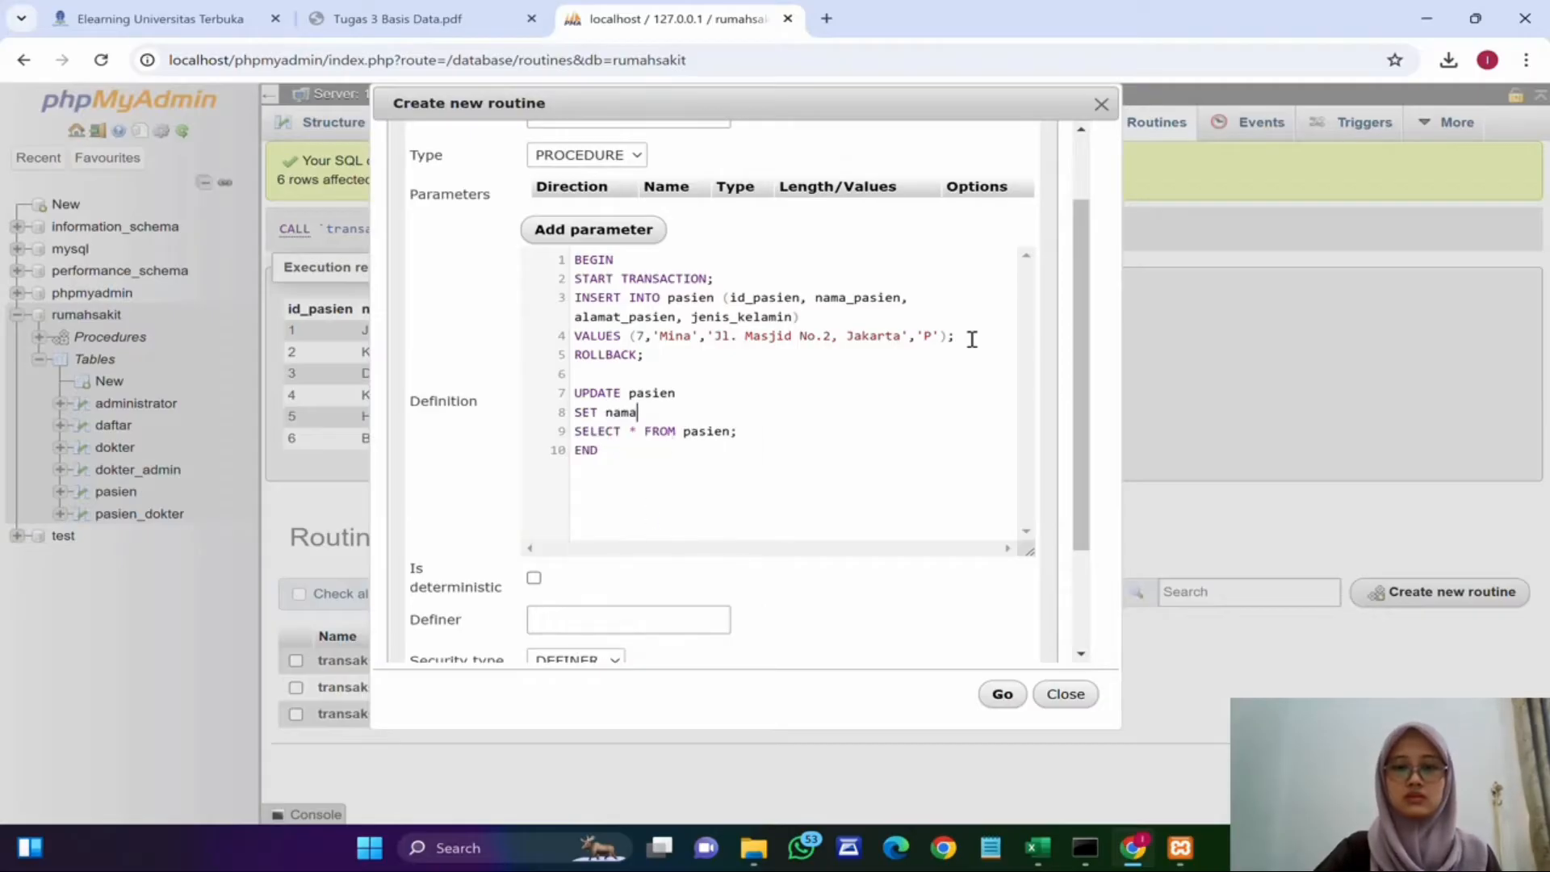
text(_pasien=')
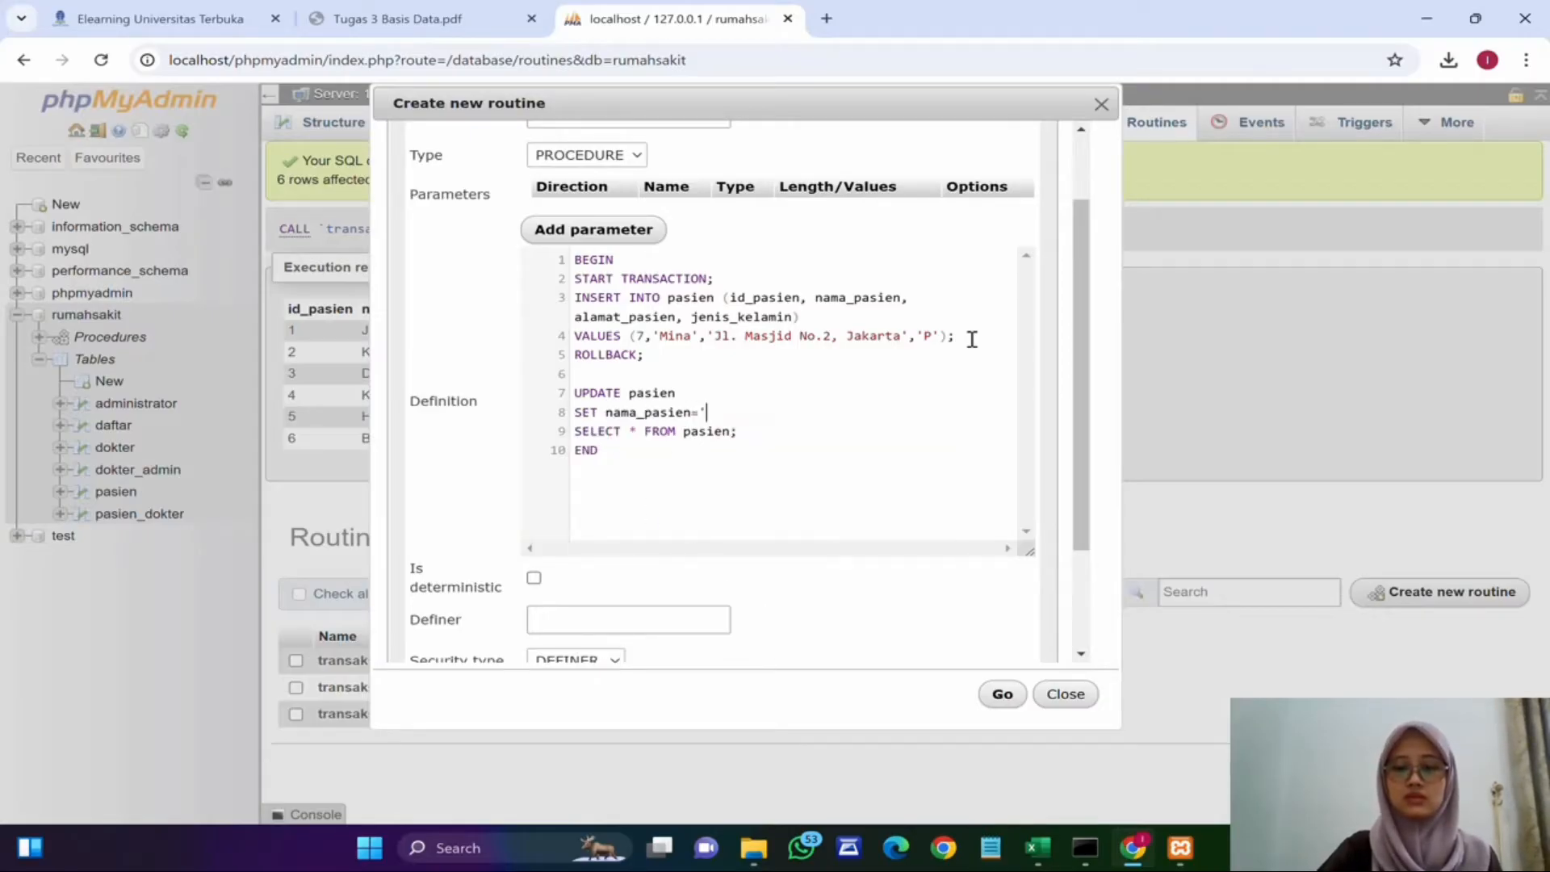
text(Tama')
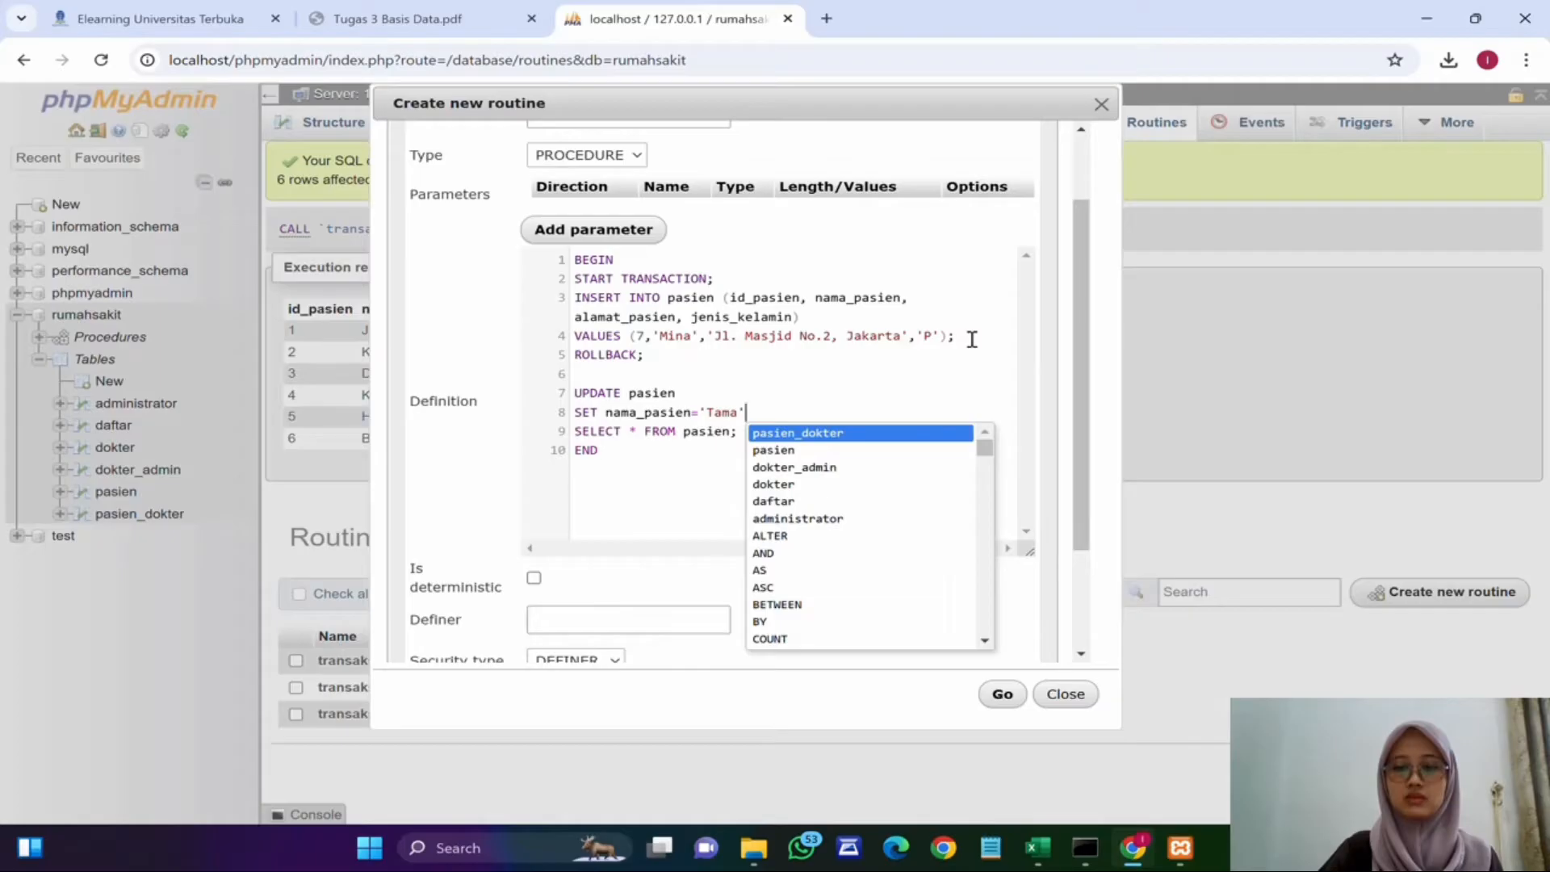
Step: Restrict the update with the condition WHERE id_pasien='6'
key(Escape)
key(Return)
text(W)
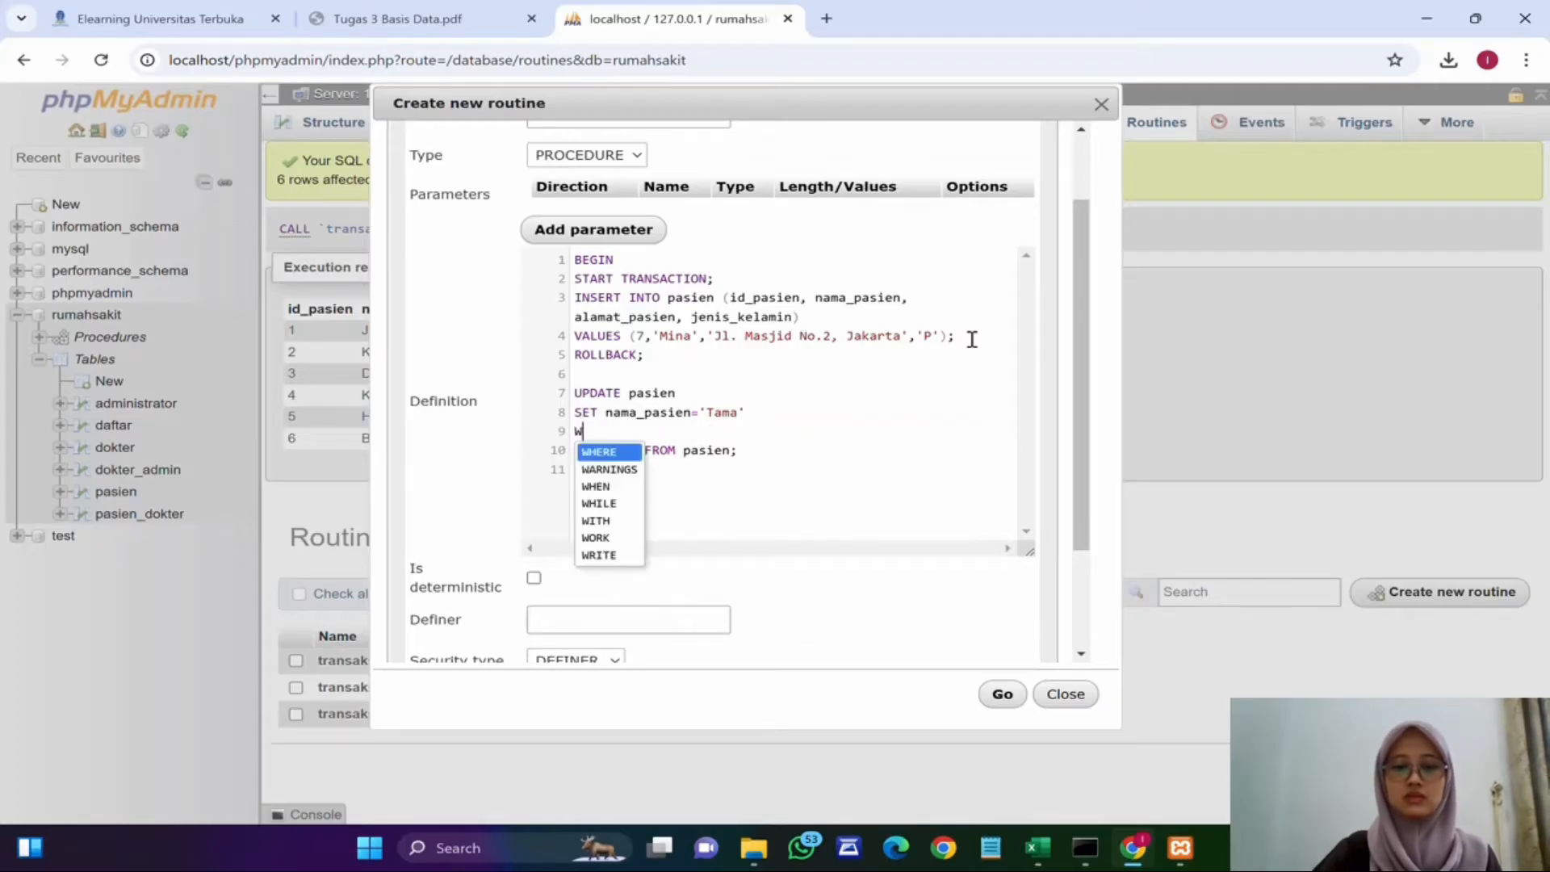
text(HERE id)
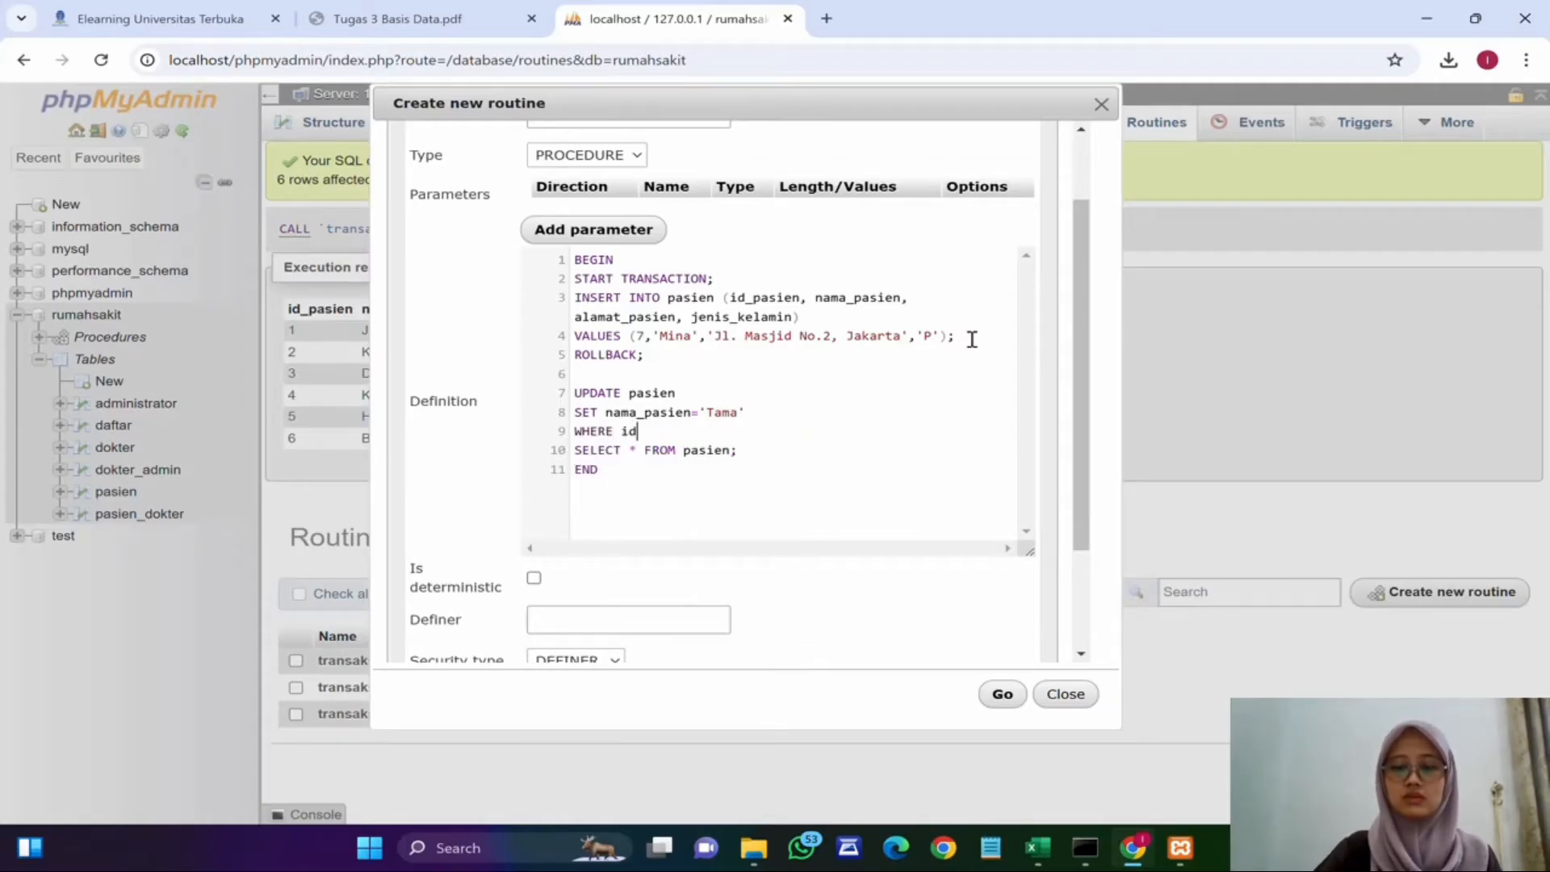
text(_pasien='Ta)
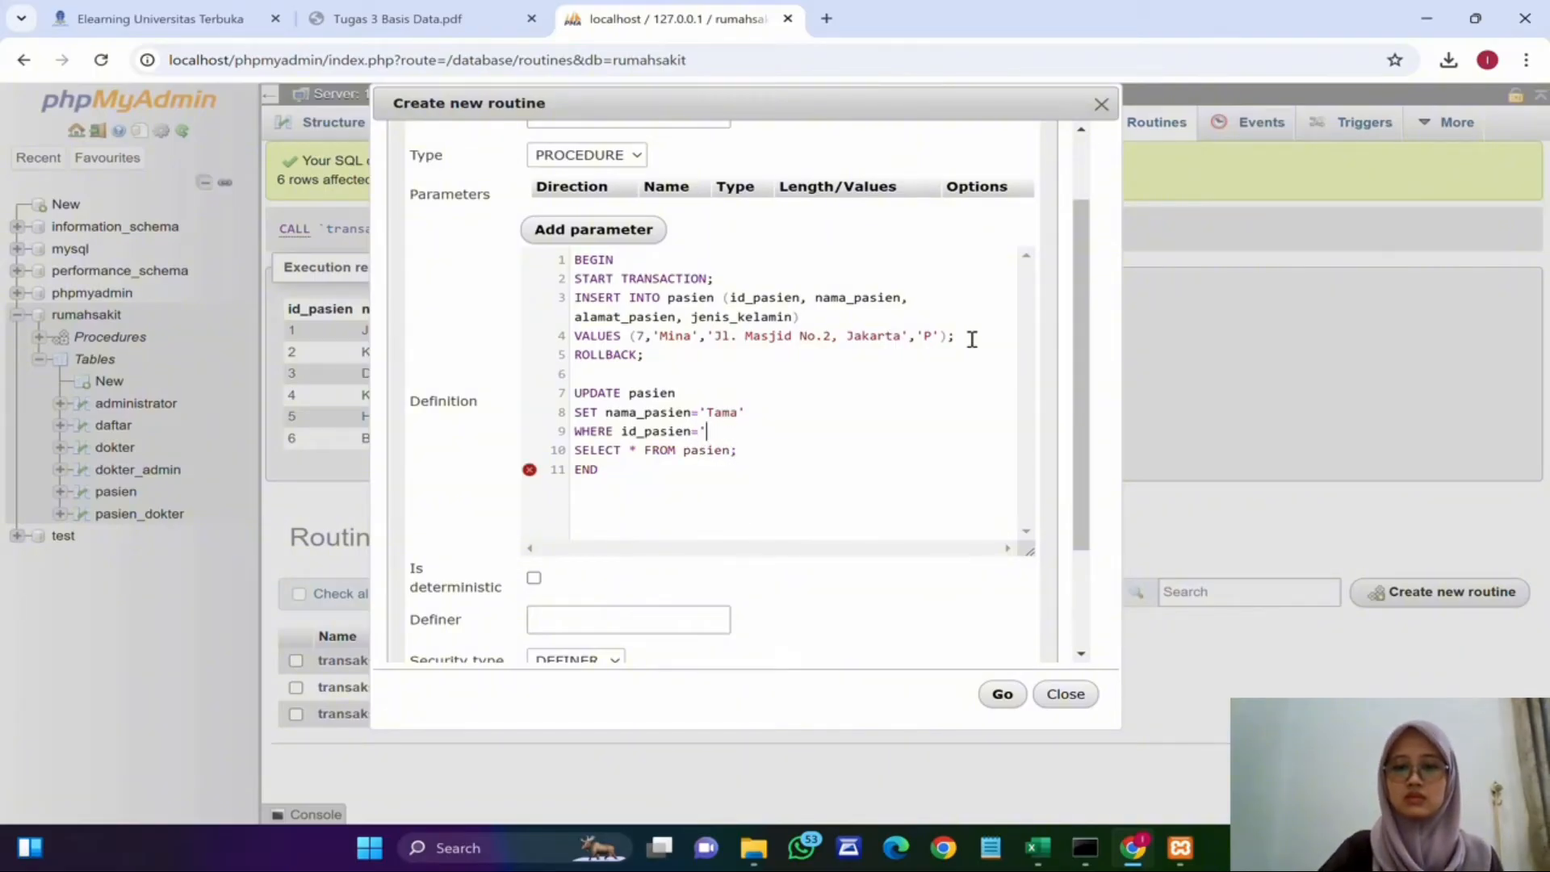
key(BackSpace)
text(4)
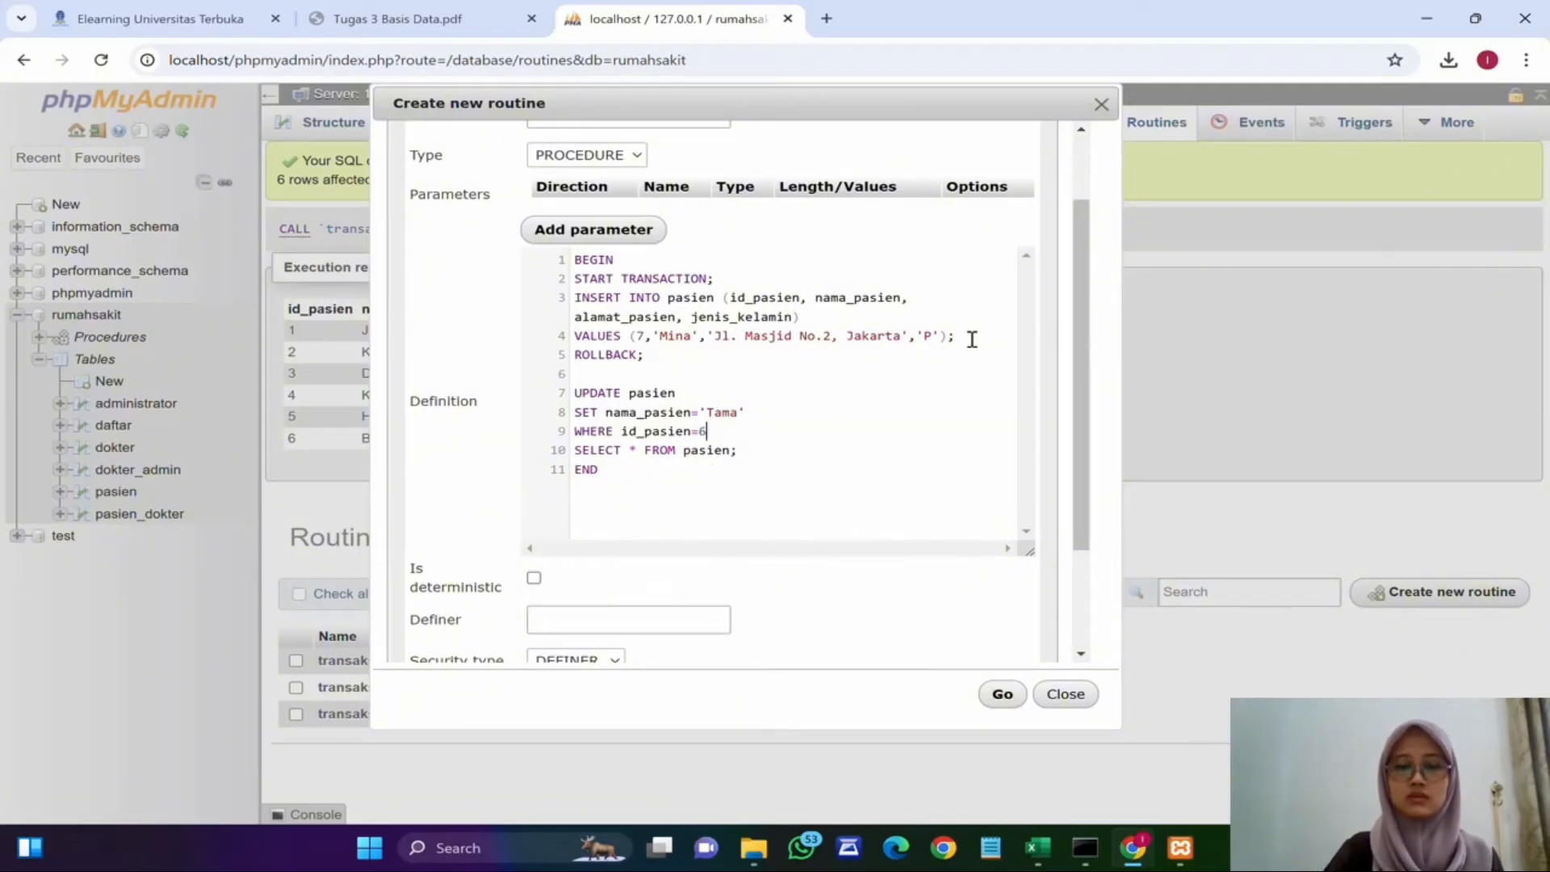
key(BackSpace)
text('6')
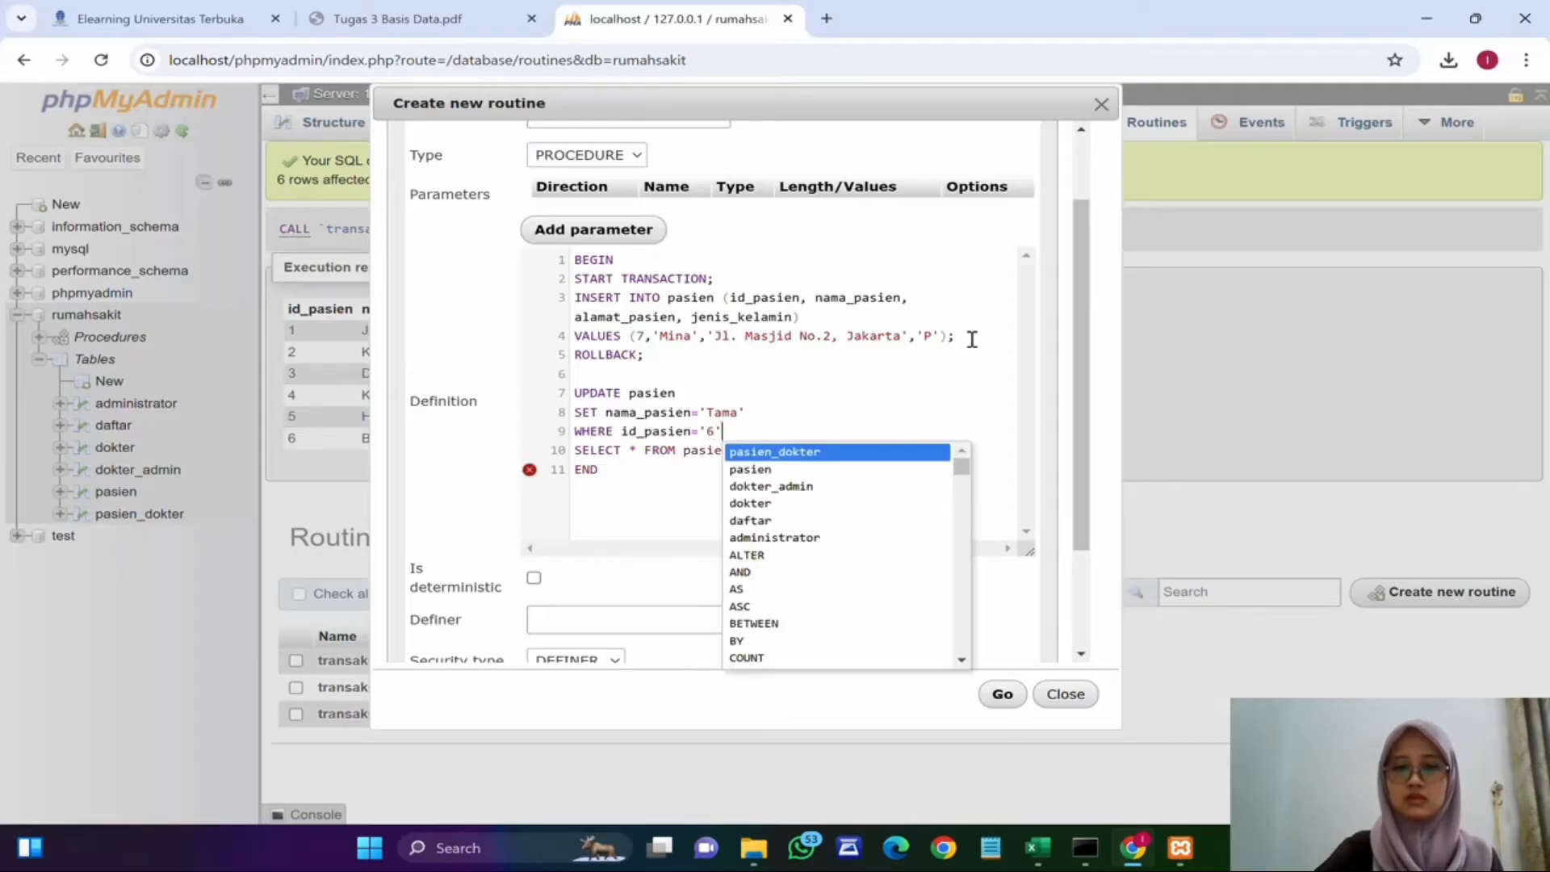
text(;)
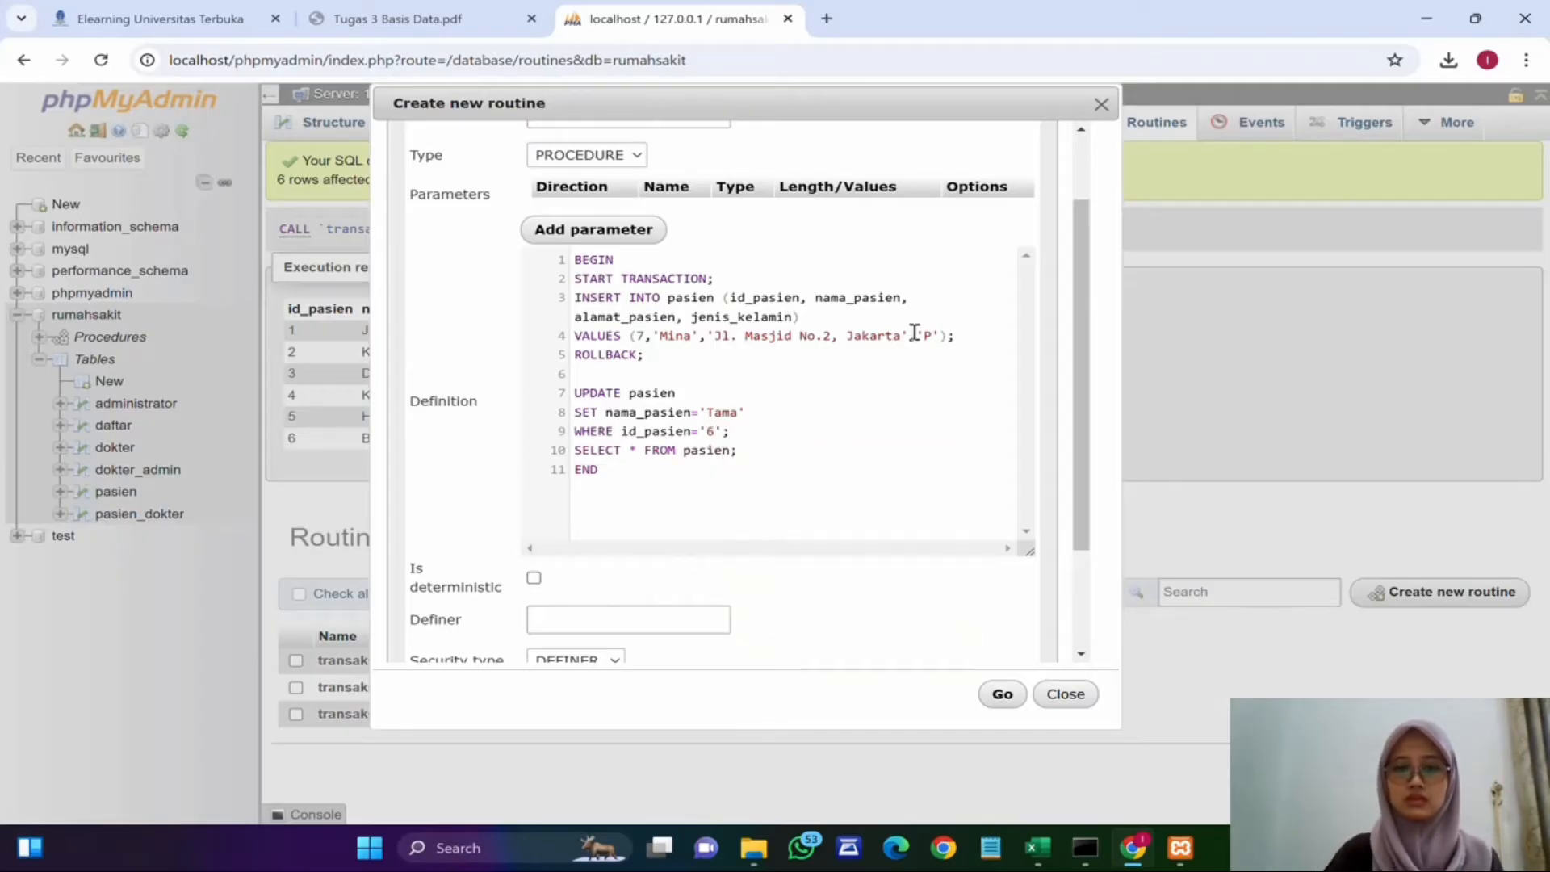
Step: Add a COMMIT statement after the UPDATE and before the final SELECT
key(Return)
text(COMMIT;)
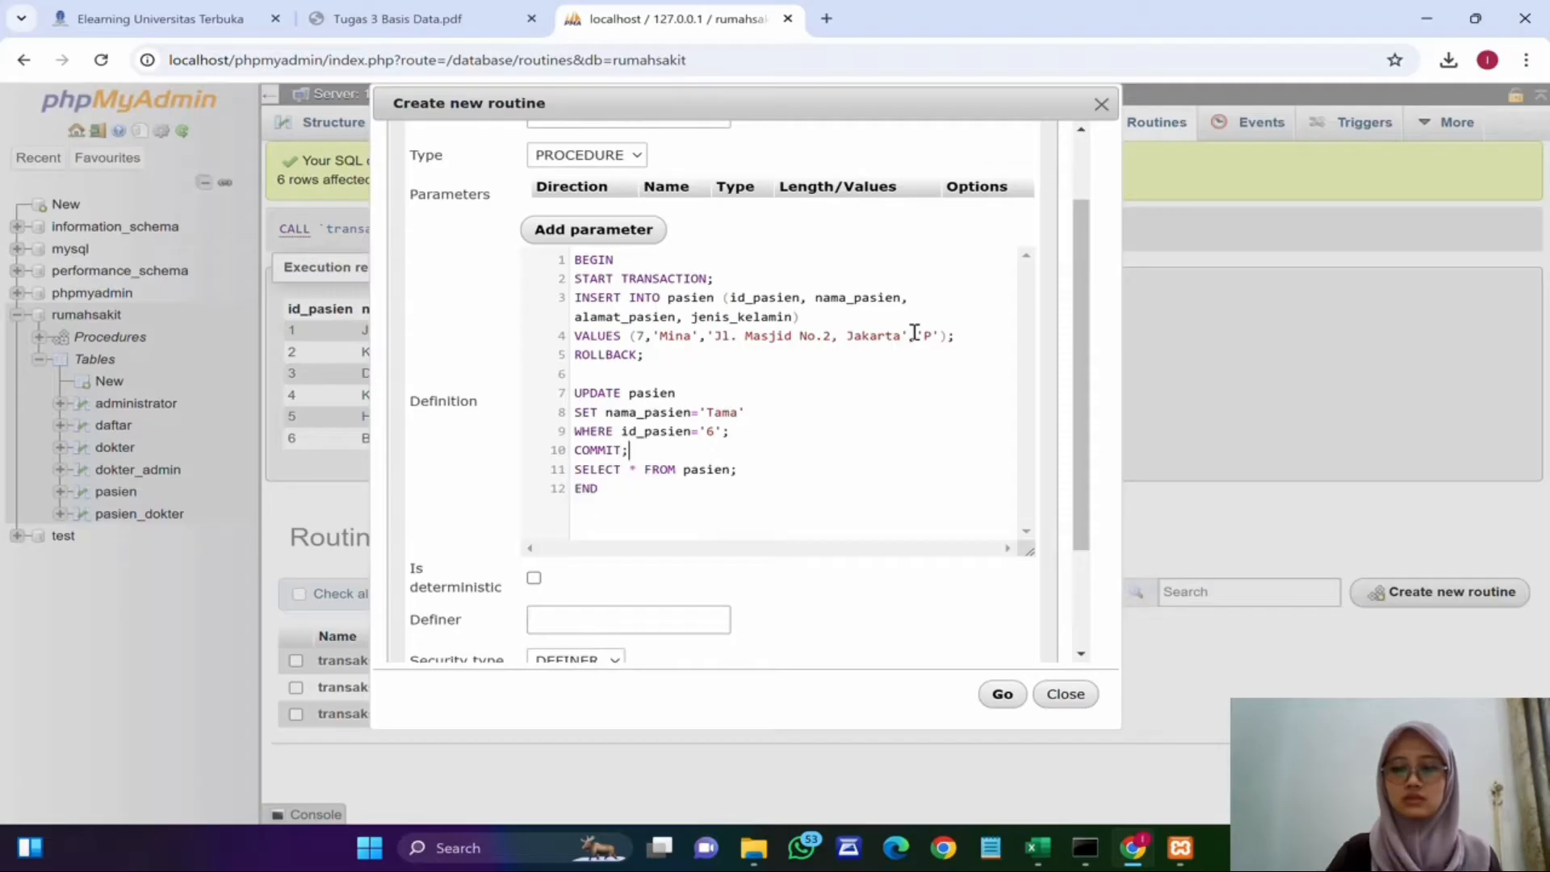
scroll(735, 402, up, 1)
scroll(726, 407, down, 2)
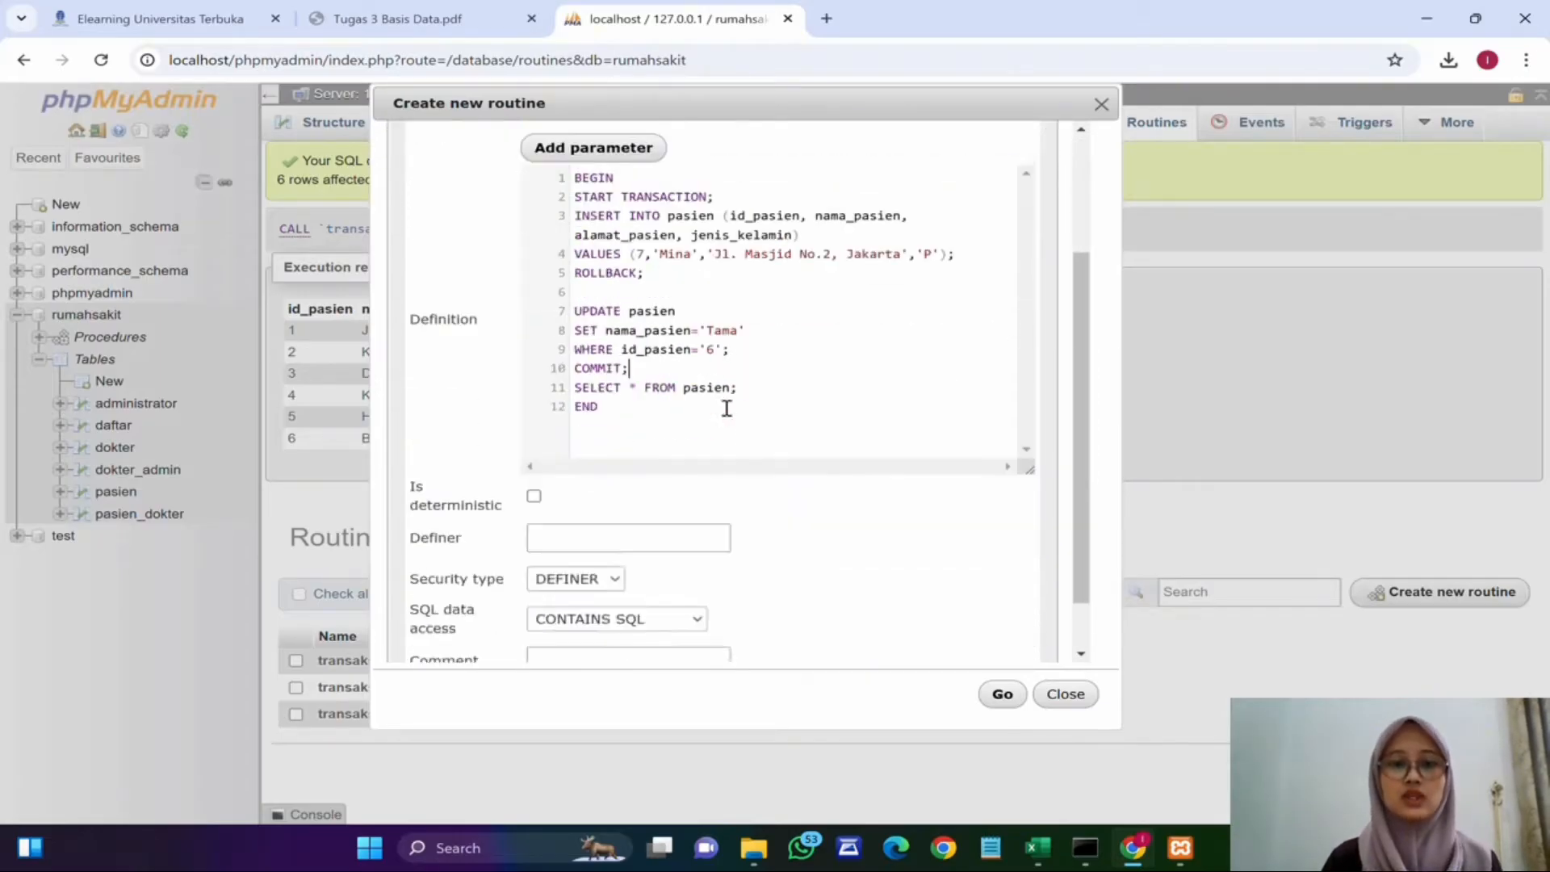
scroll(678, 298, up, 1)
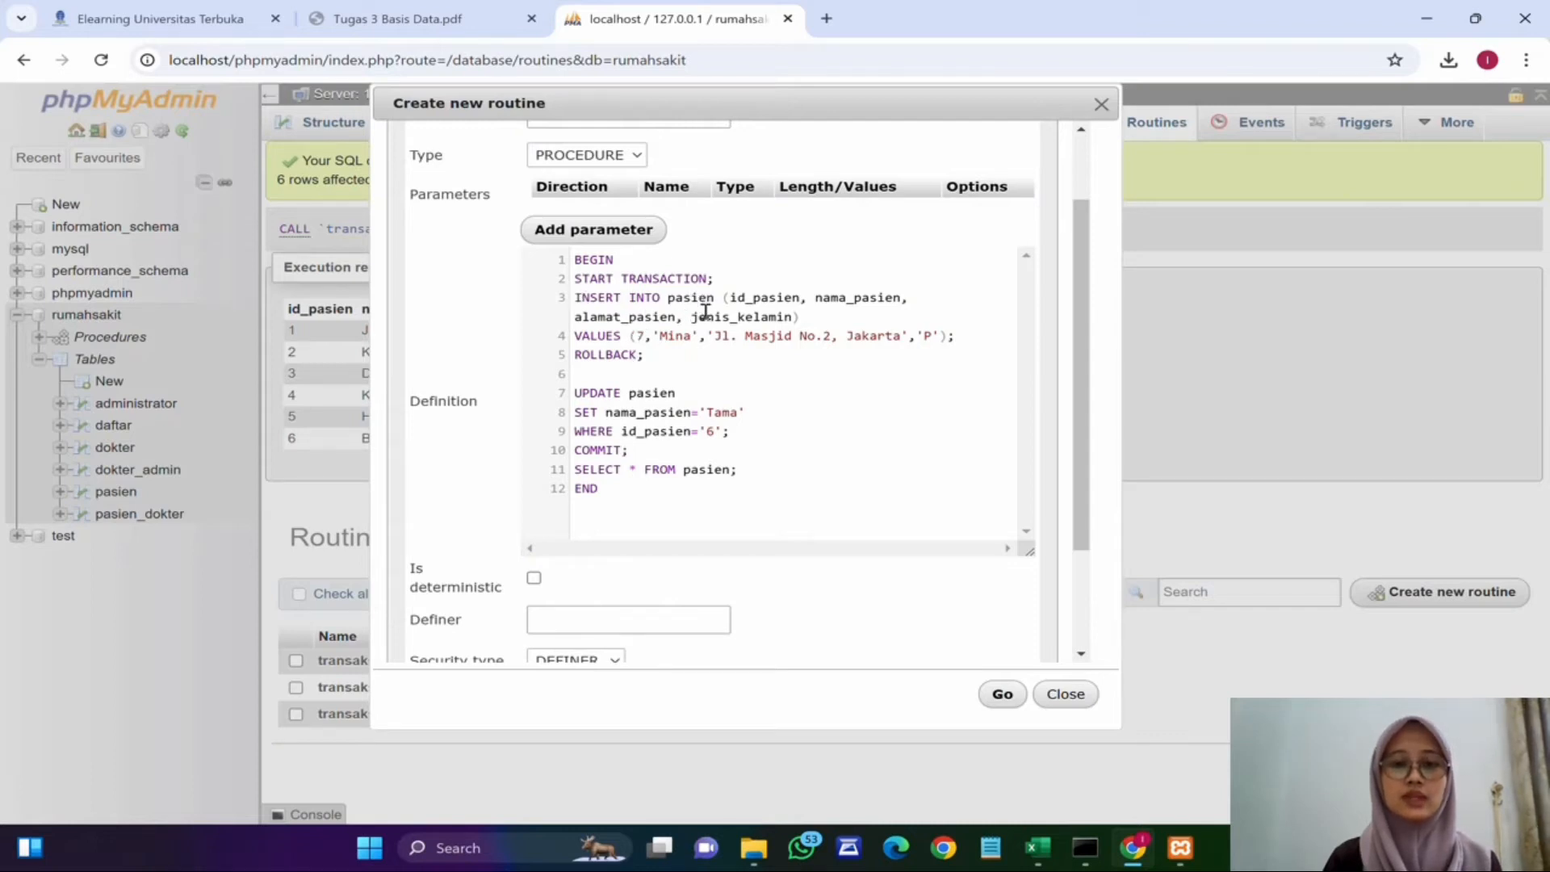
Step: Save the transaksi4 routine
double_click(605, 361)
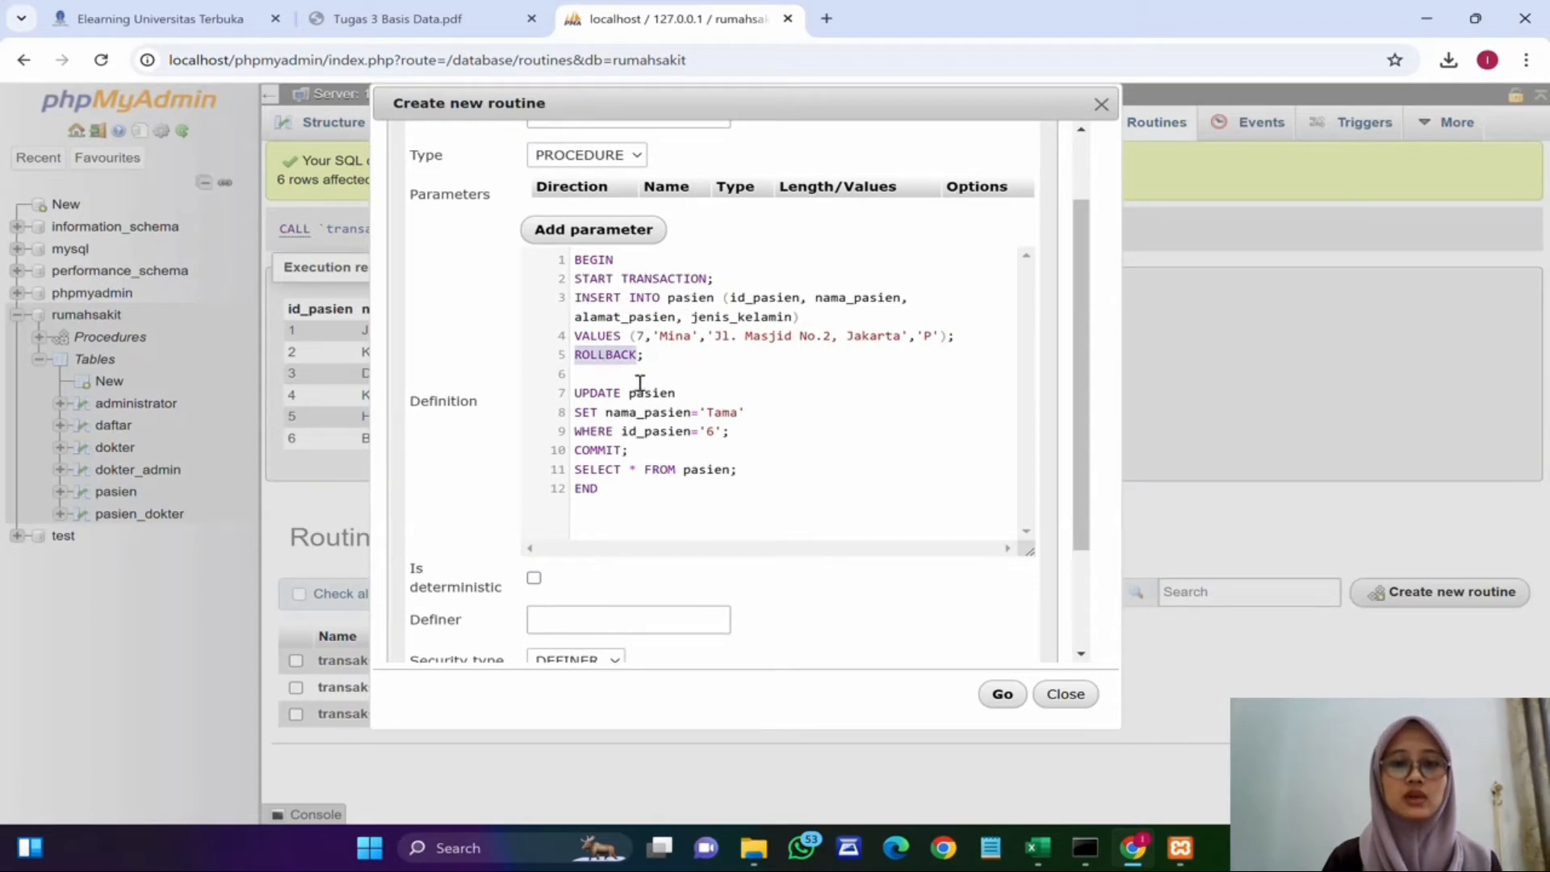
click(694, 360)
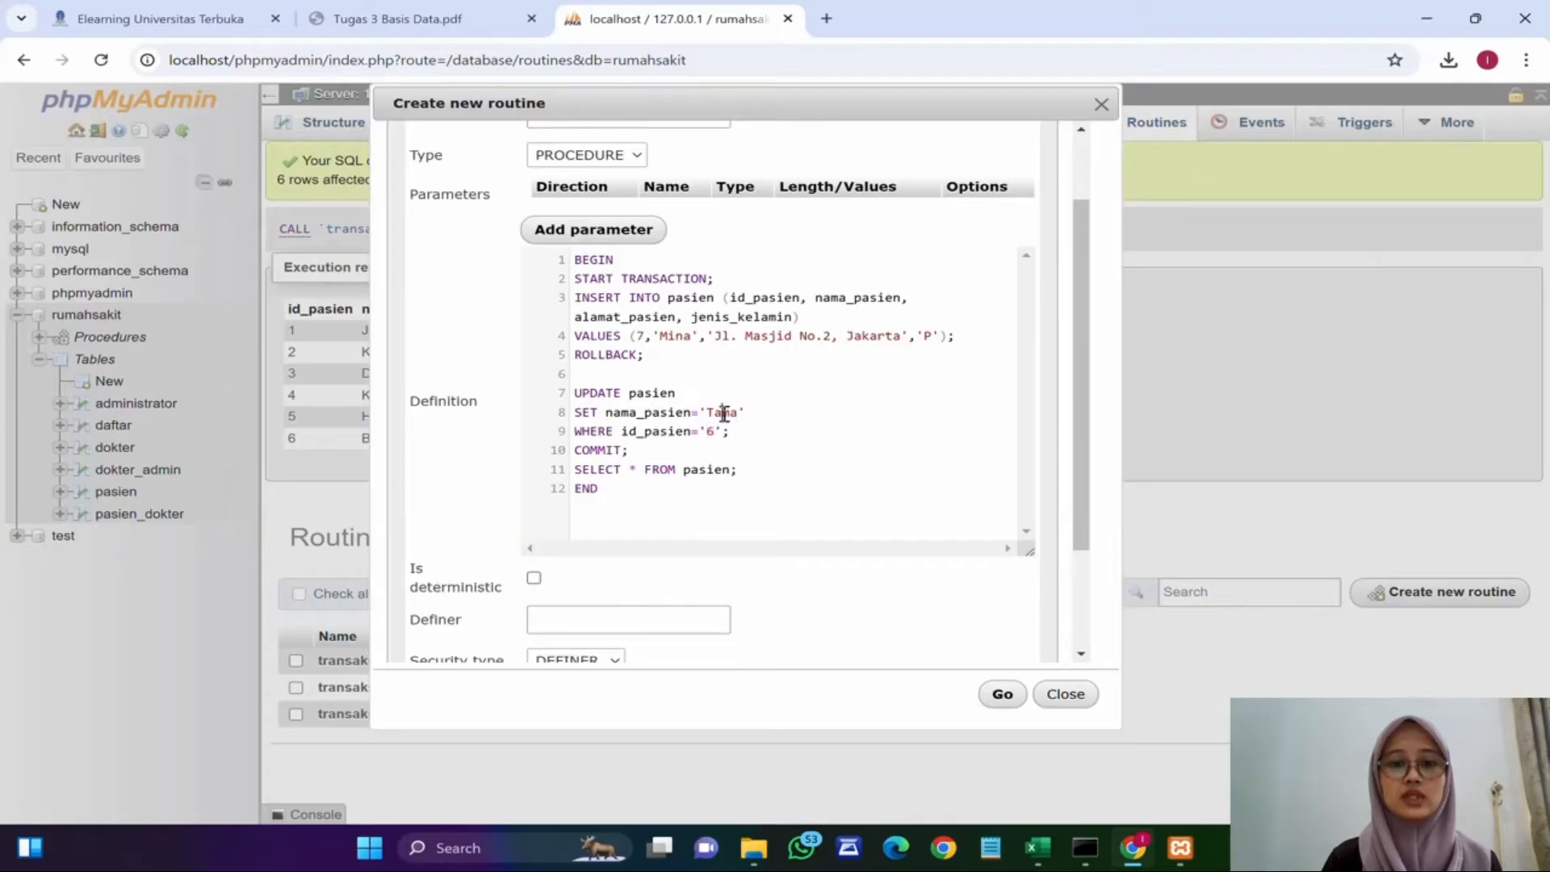
click(986, 696)
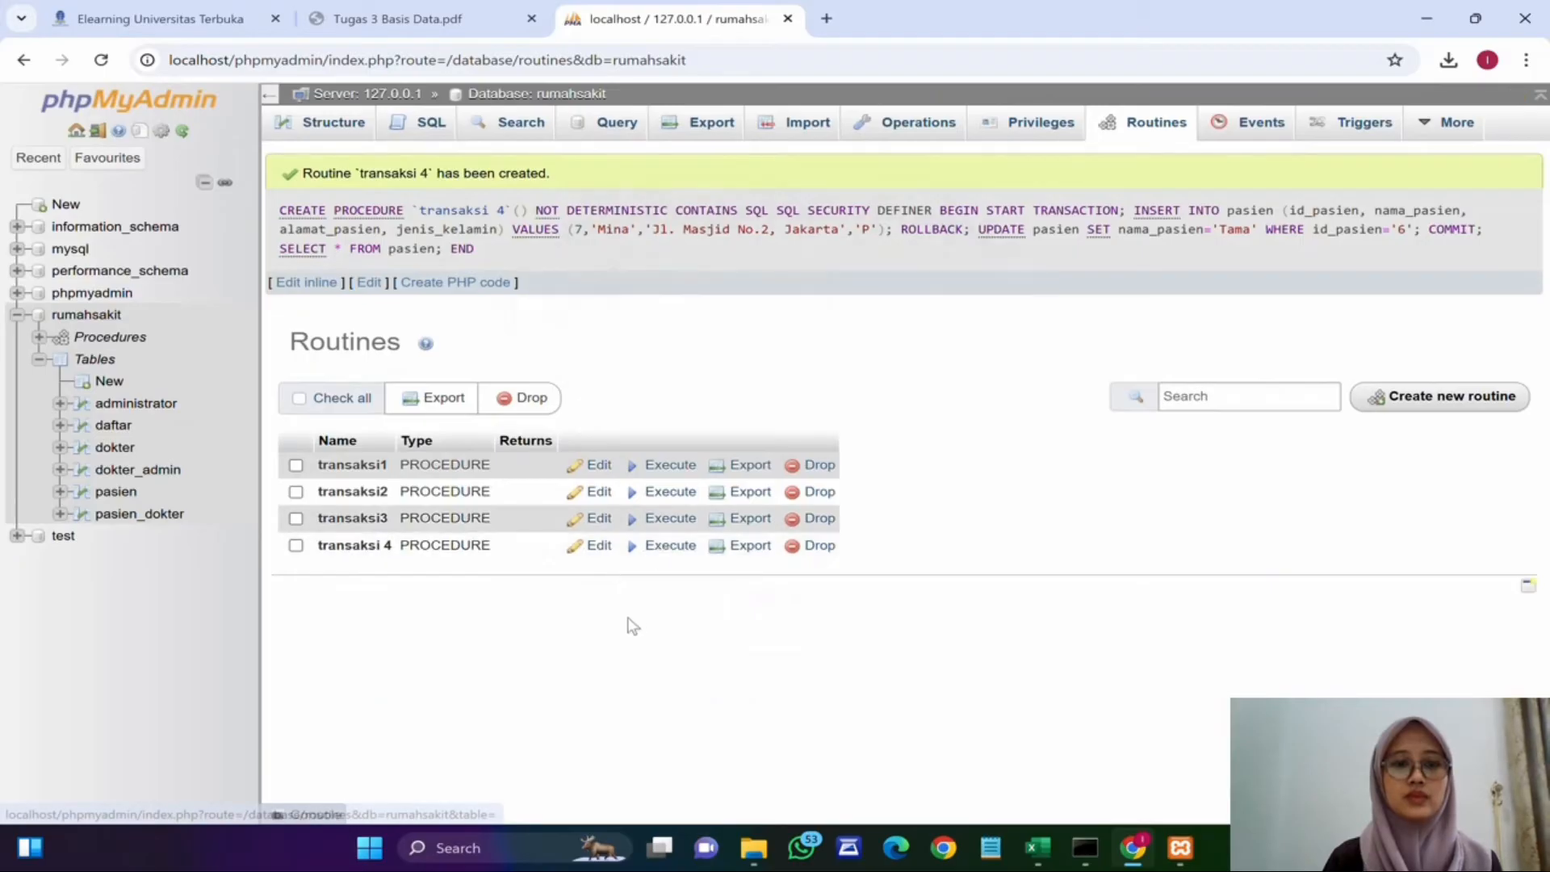
Step: Execute transaksi4 and browse the pasien table's rows
click(669, 560)
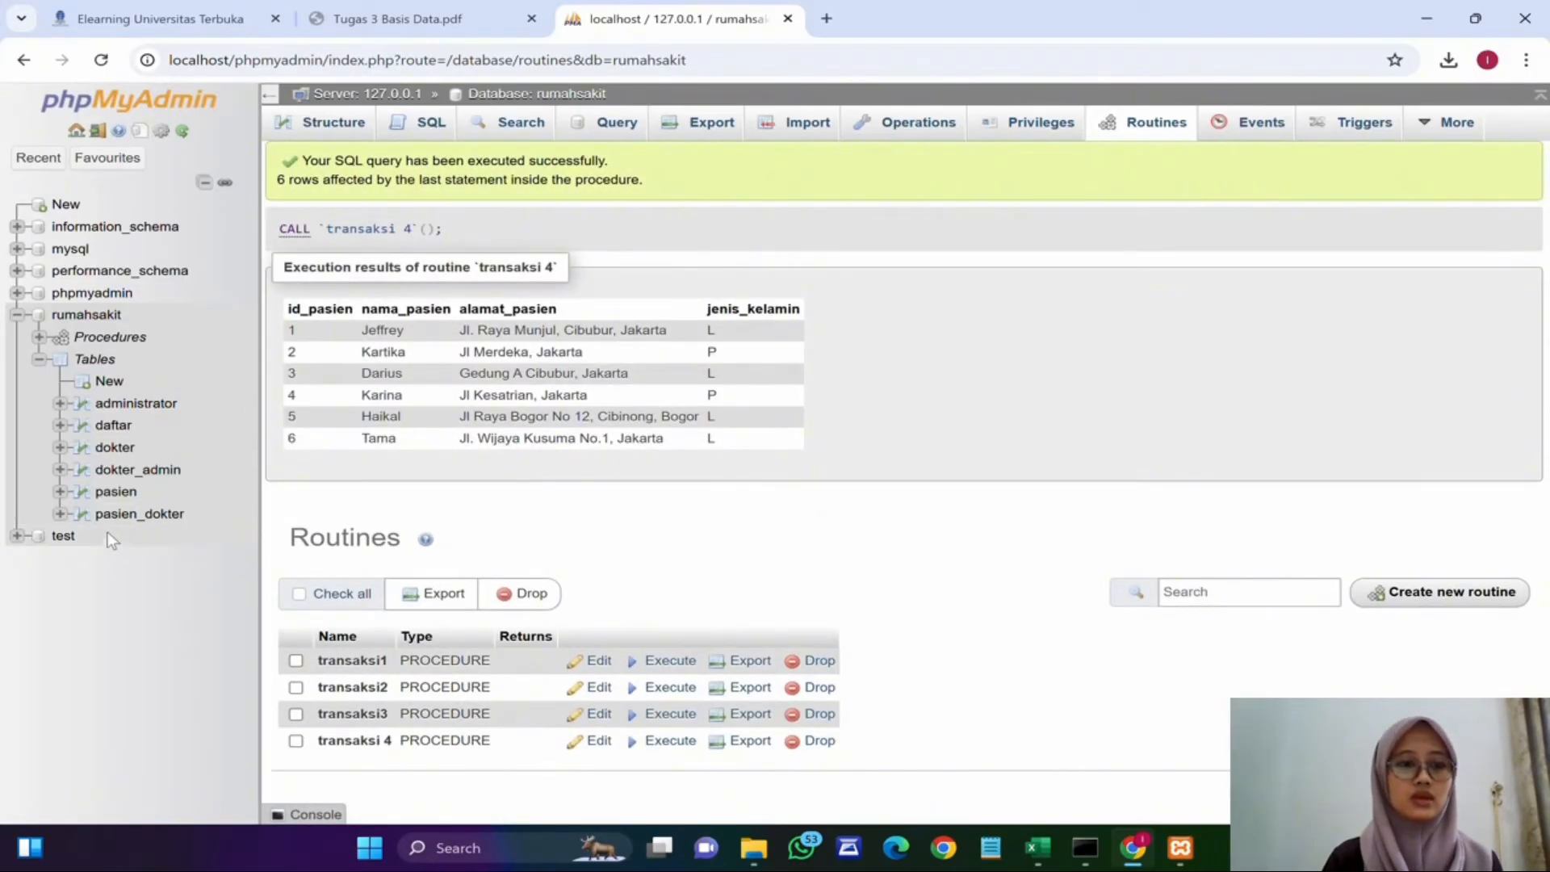
click(119, 492)
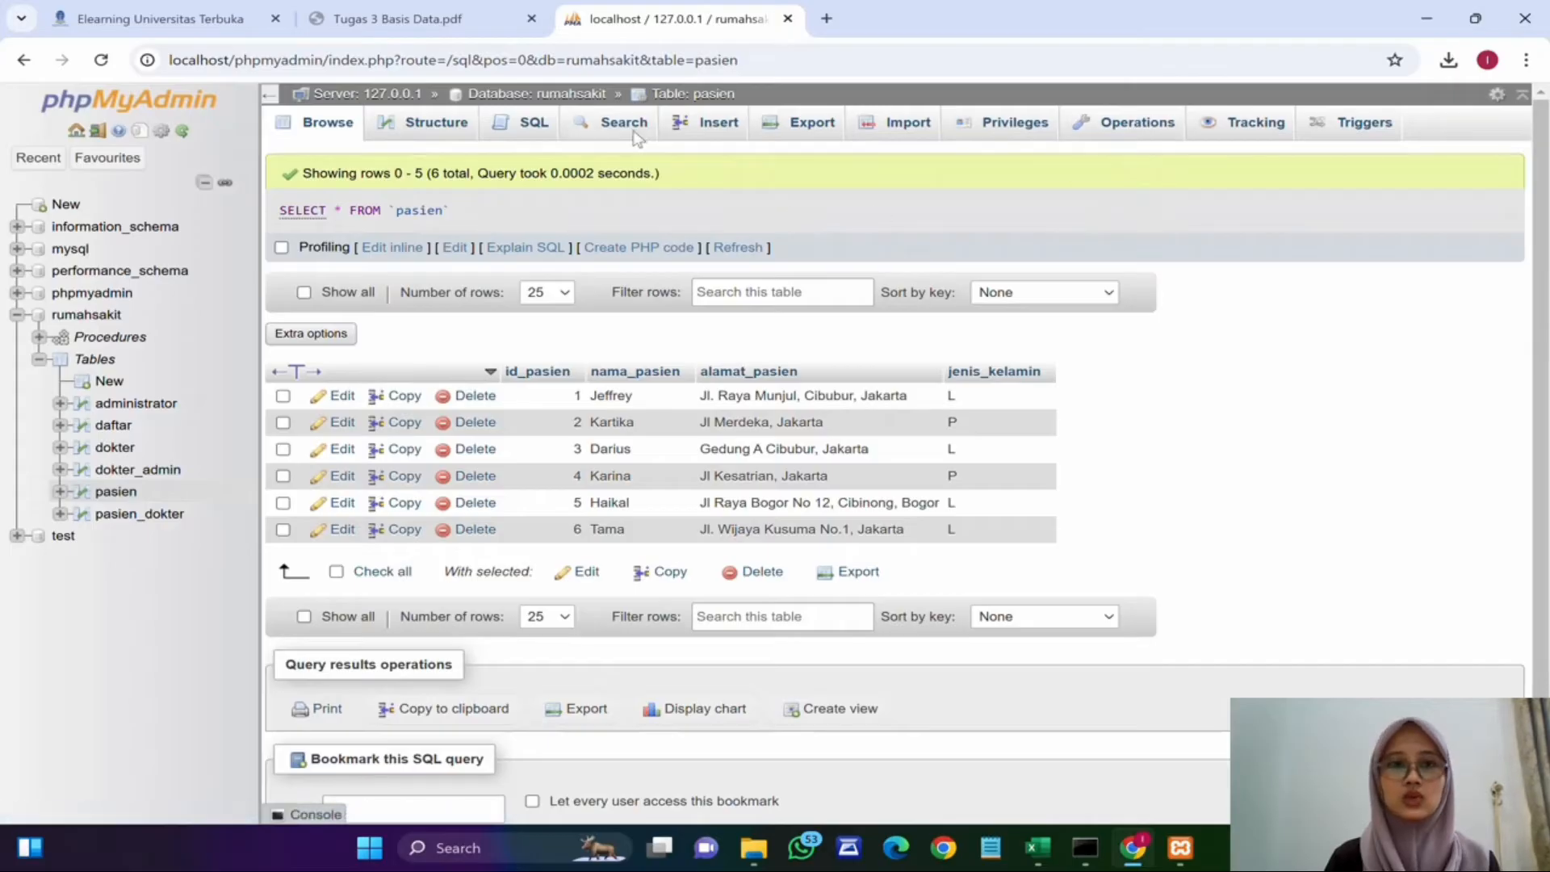
Step: Return to the database routines and start a new routine named transaksi5
click(537, 94)
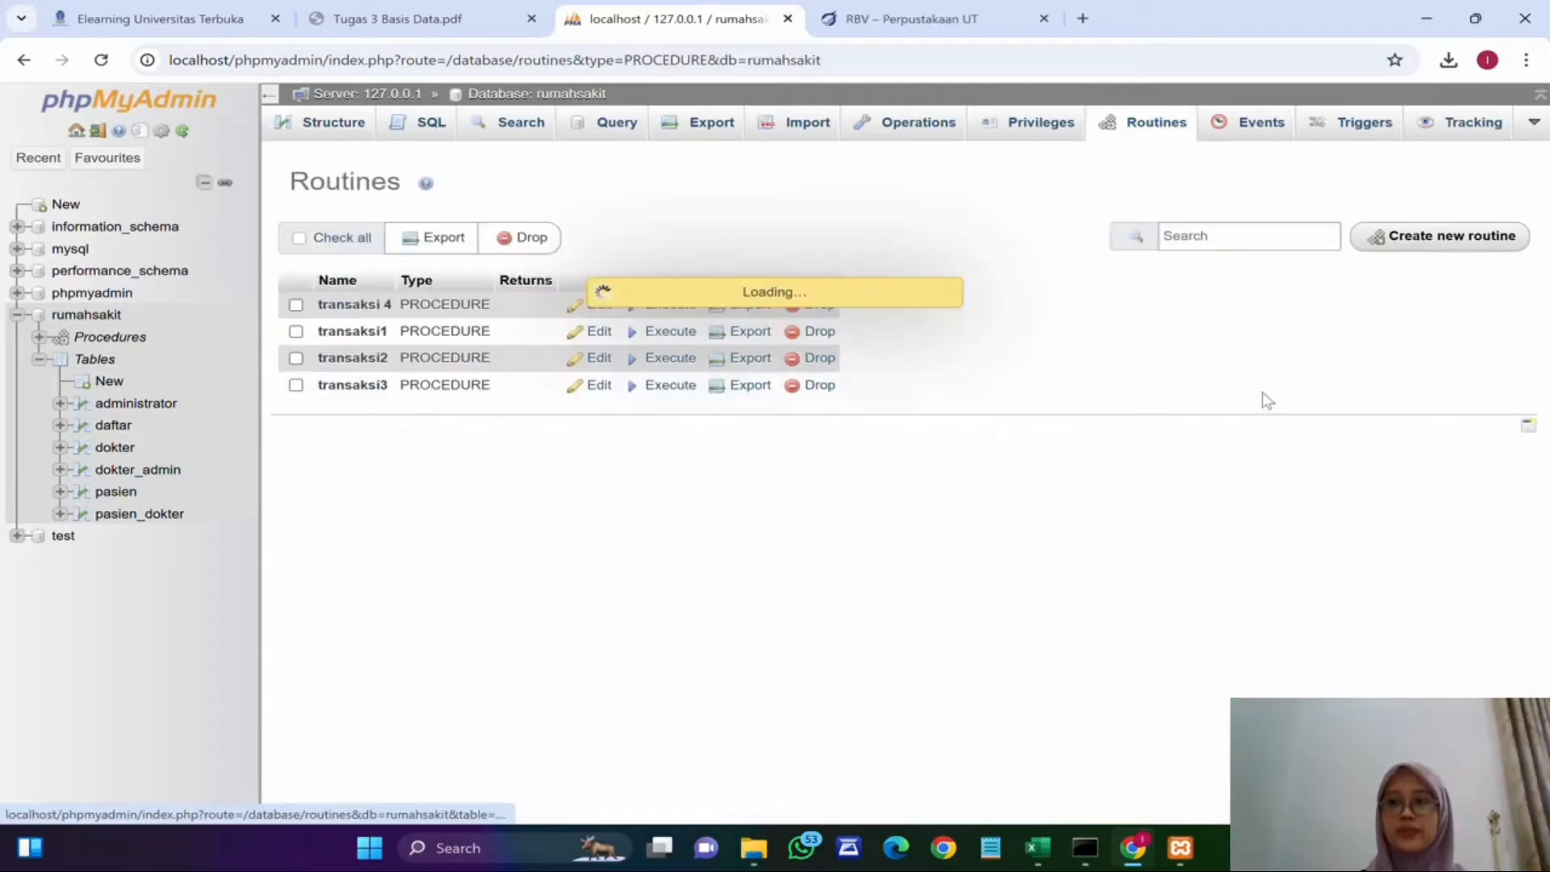
click(629, 388)
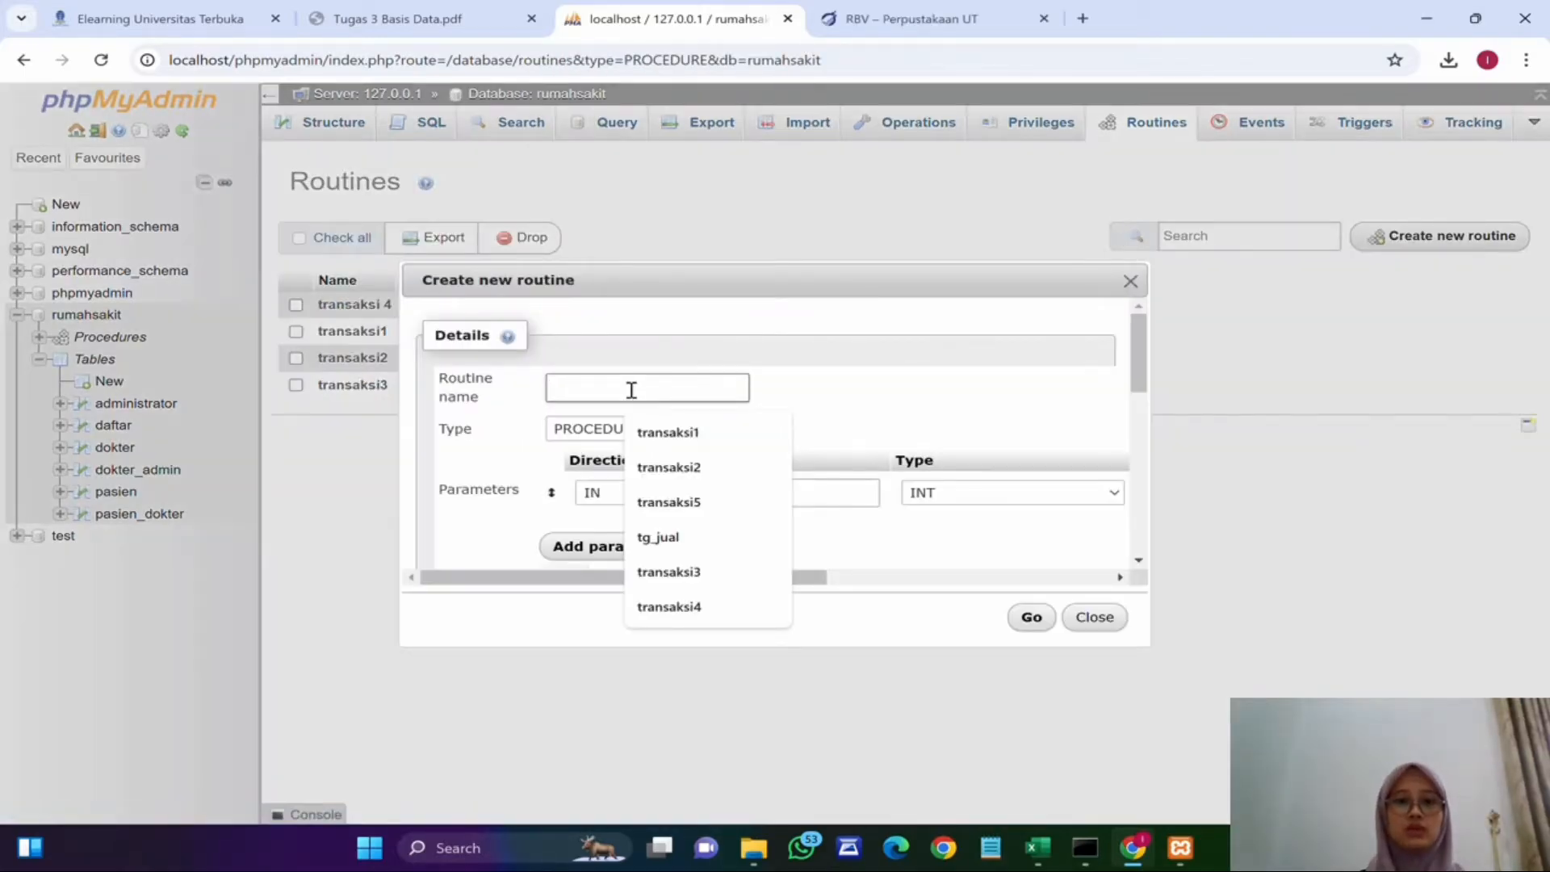
text(tra)
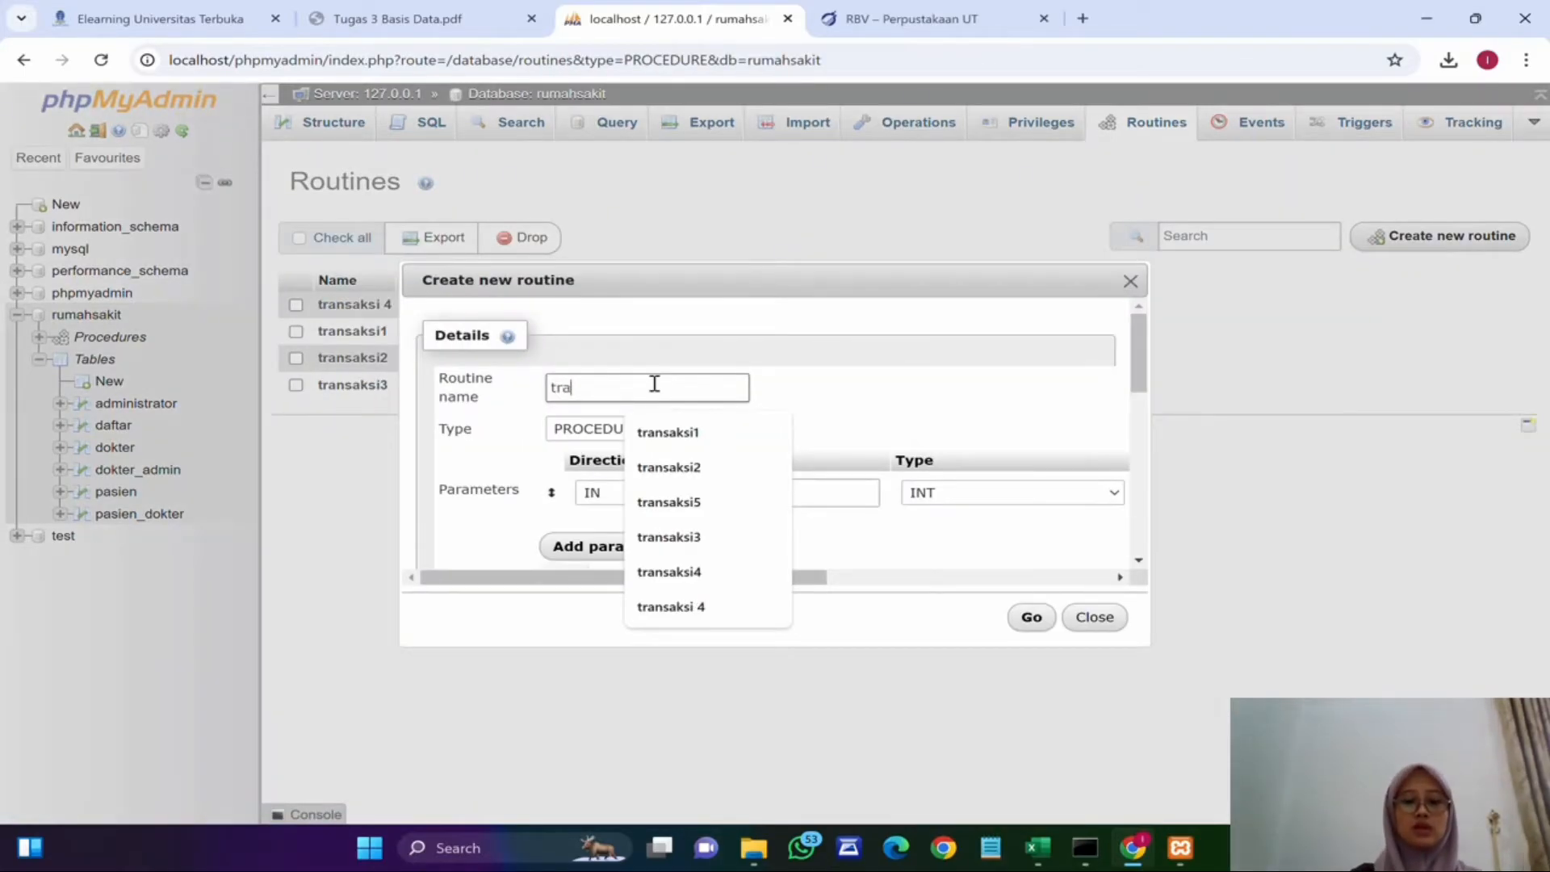
text(nsaksi)
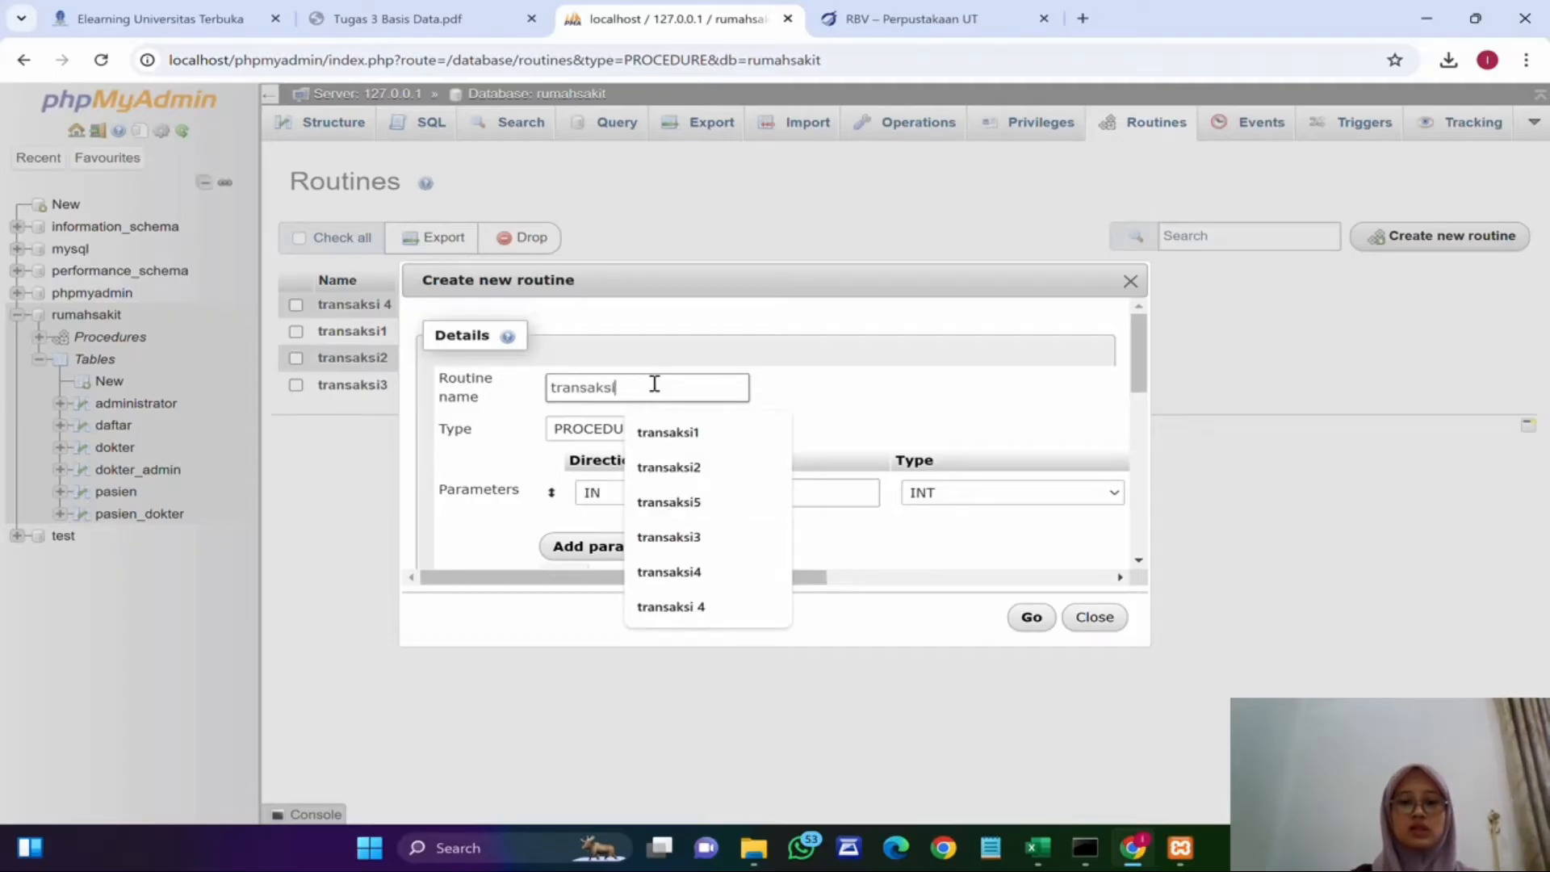
text(5)
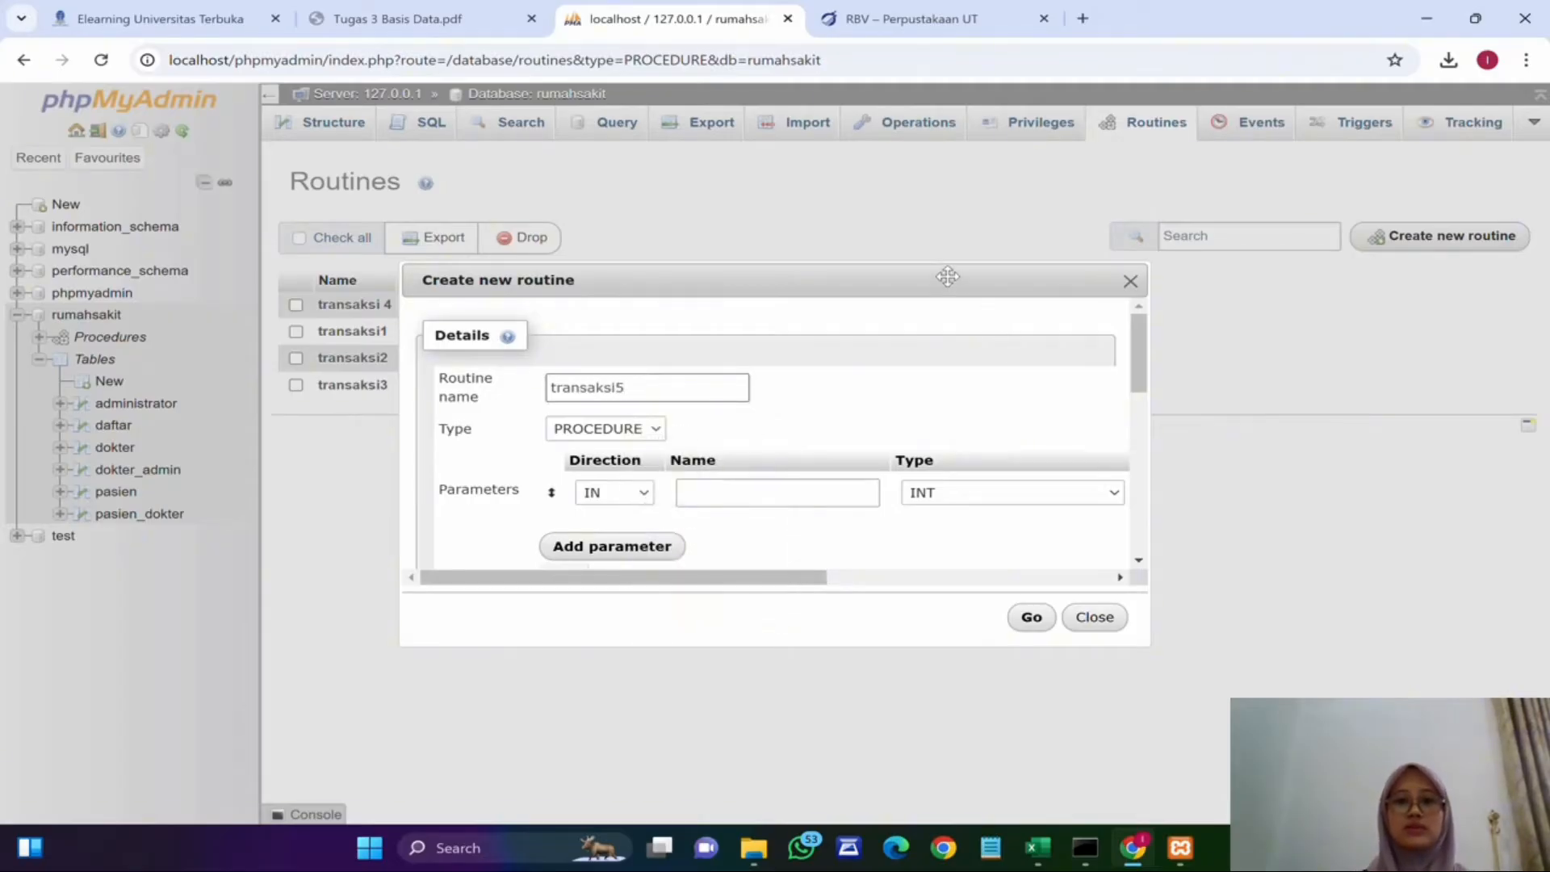
Step: Enlarge the routine dialog and drop the empty parameter row
drag(948, 277, 935, 101)
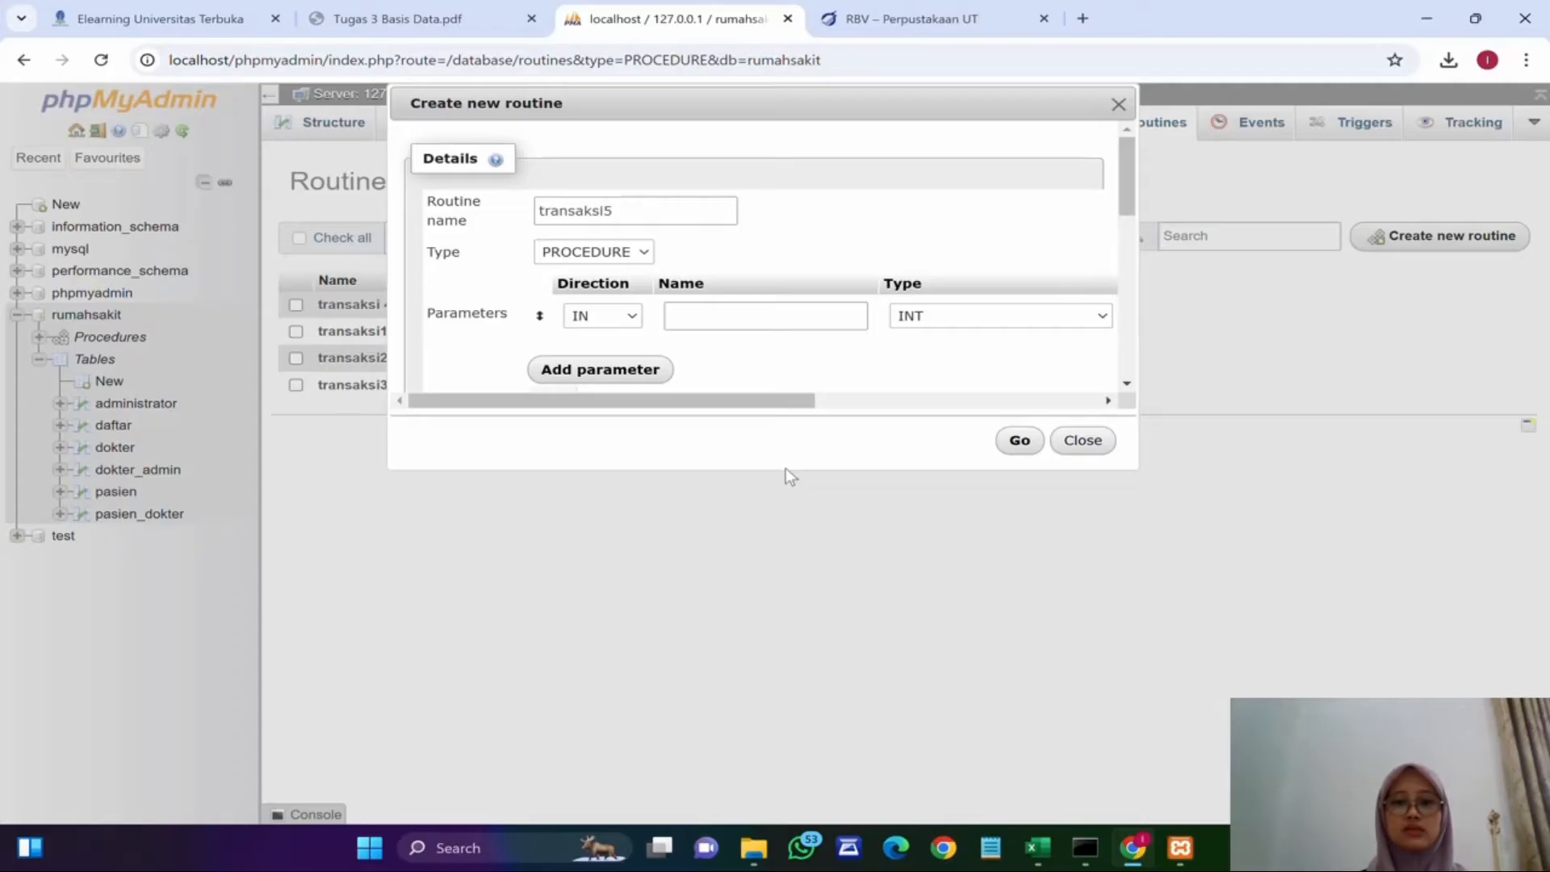
drag(786, 468, 796, 784)
drag(710, 708, 1040, 710)
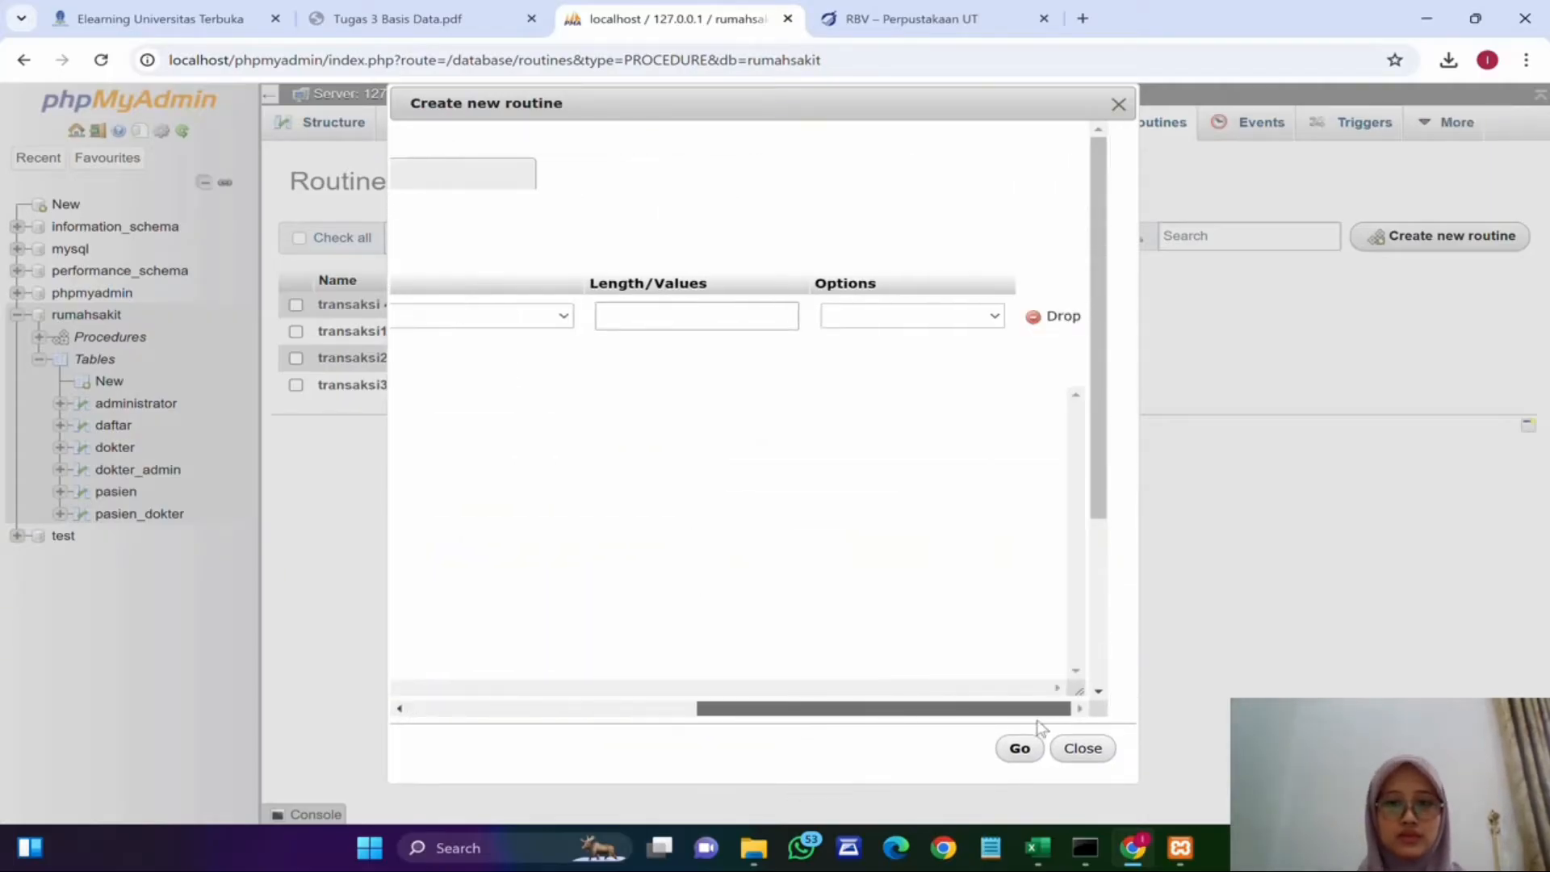
click(1050, 315)
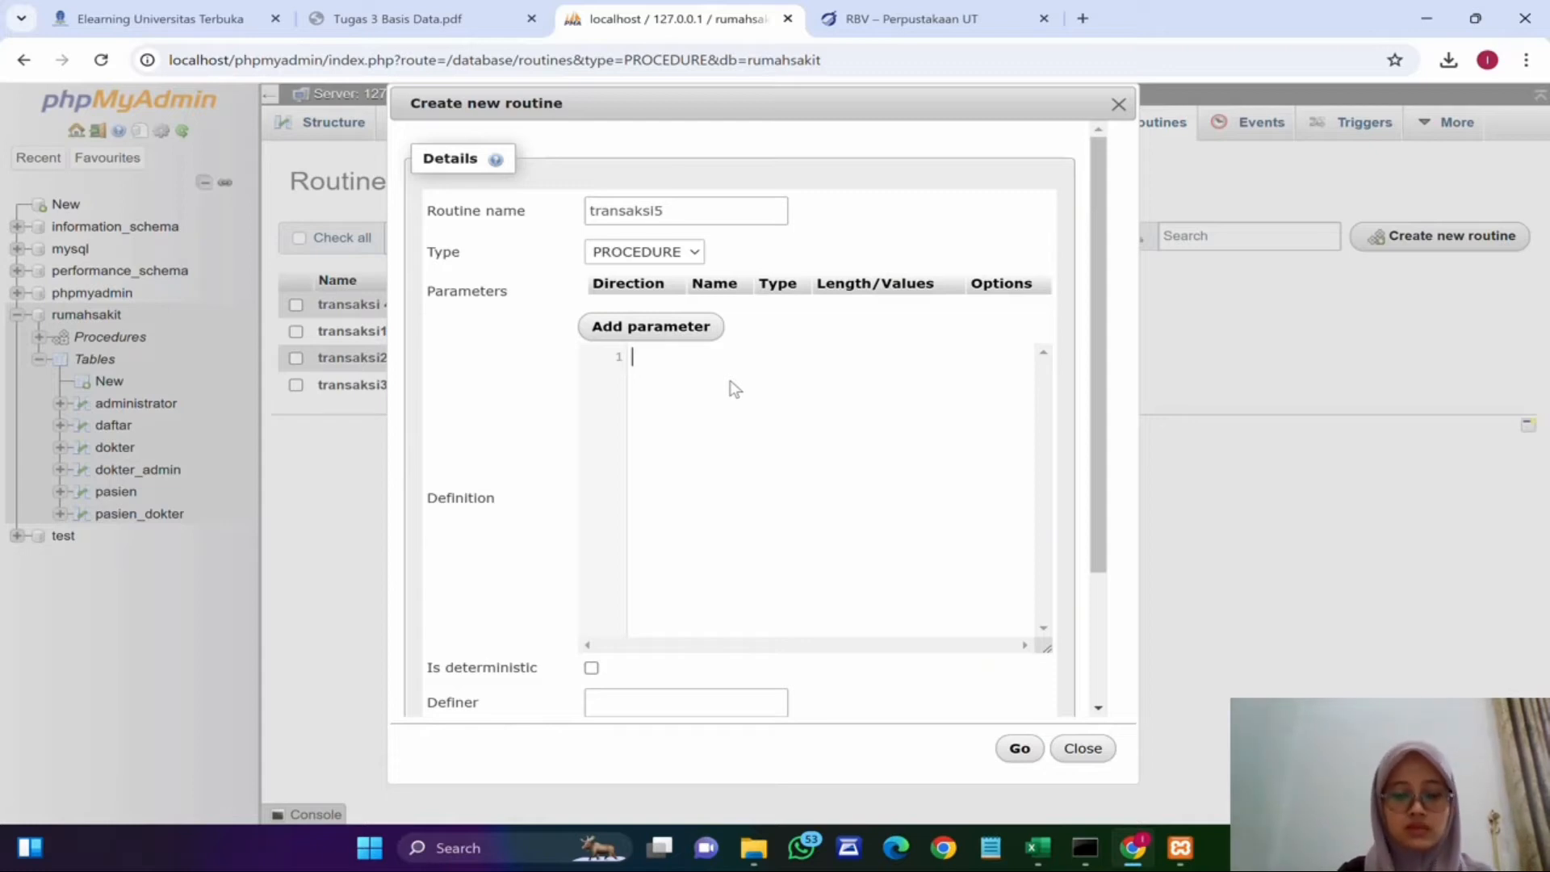
Step: Write a BEGIN…END body for transaksi5 starting with a START TRANSACTION; statement
key(ctrl+z)
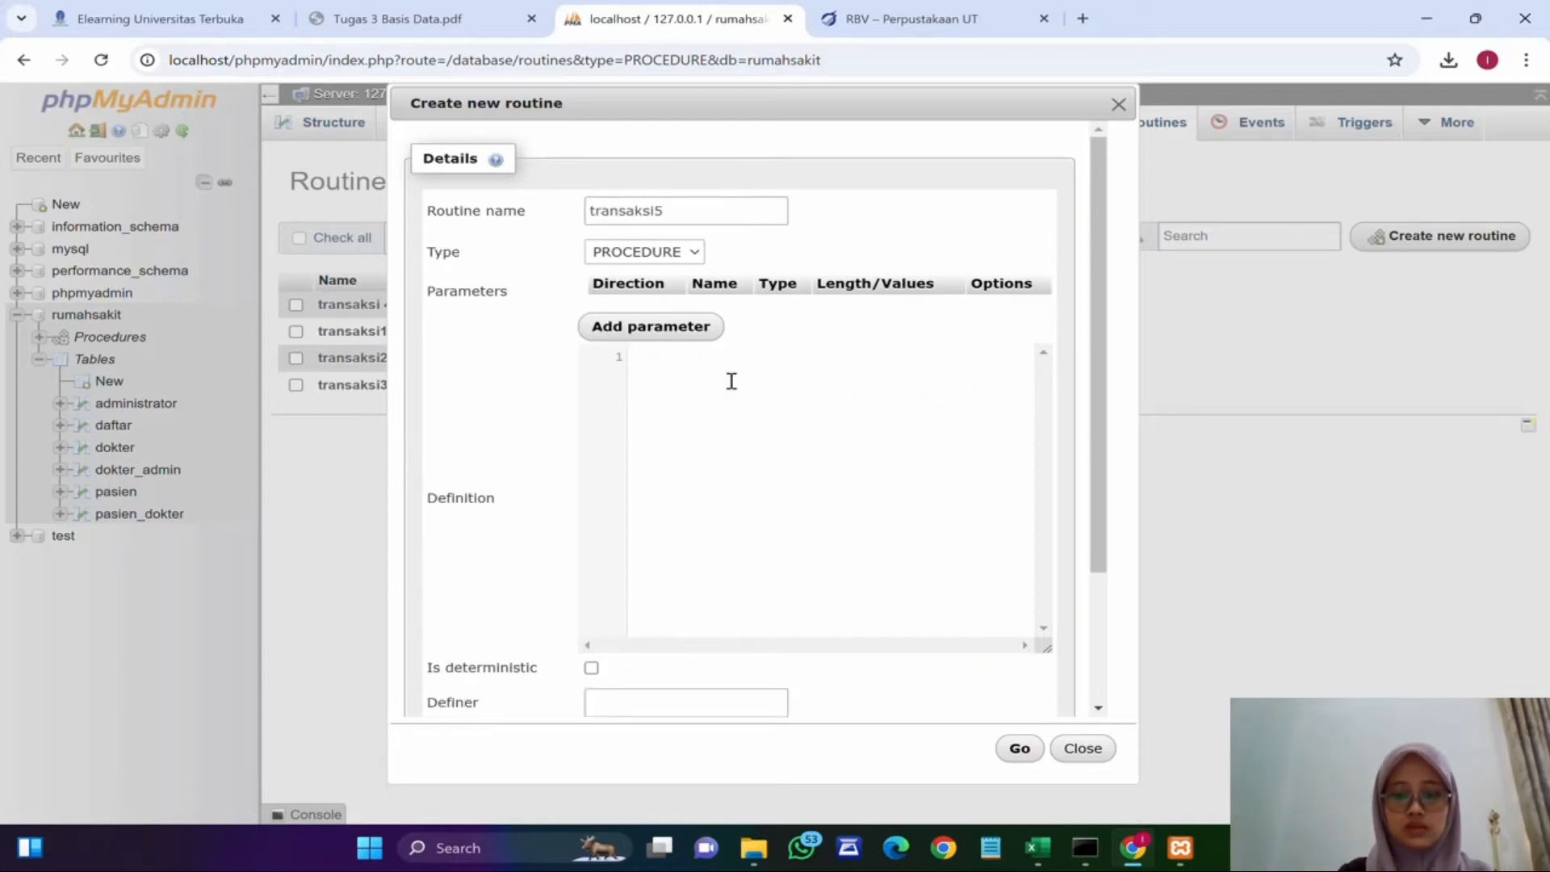
text(BEGIN)
key(Return)
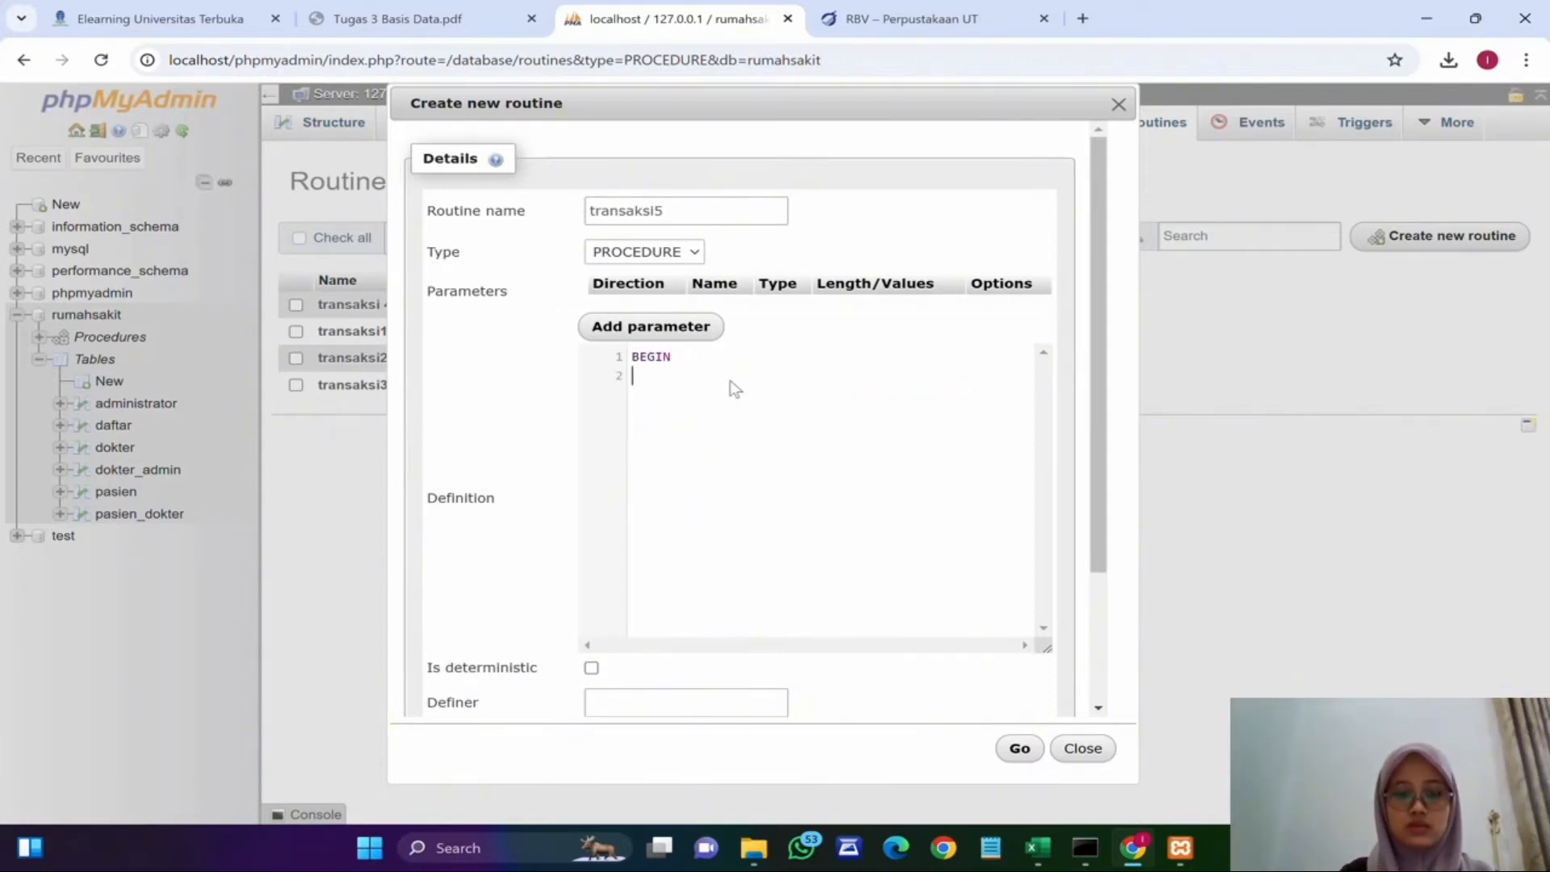
text(END)
key(Escape)
key(Home)
key(Return)
text(S)
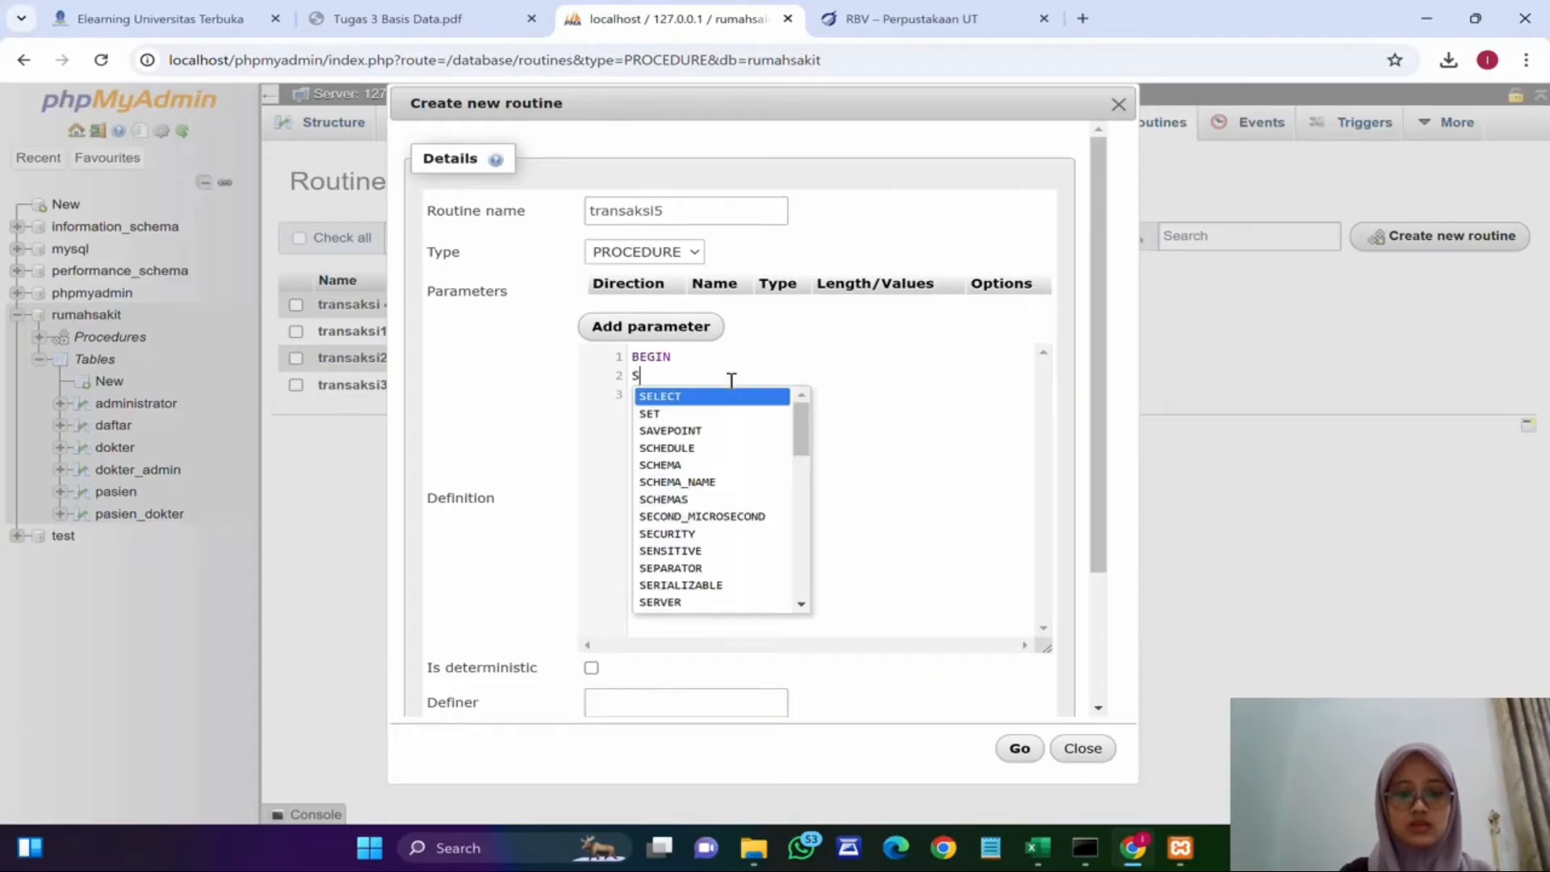
text(TART TRAN)
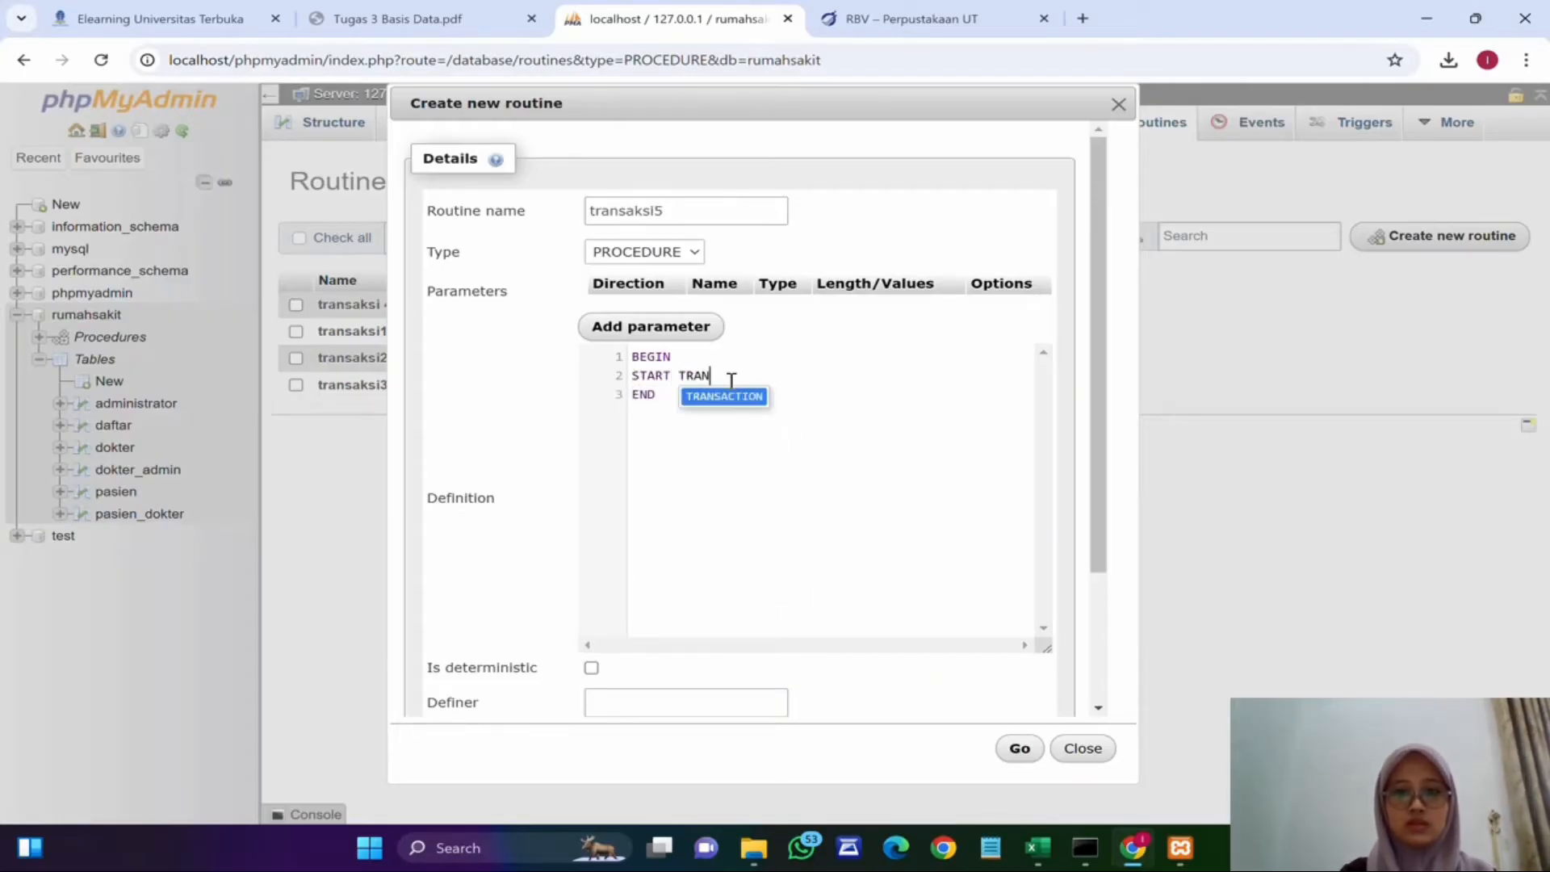
key(Return)
text(;)
key(Return)
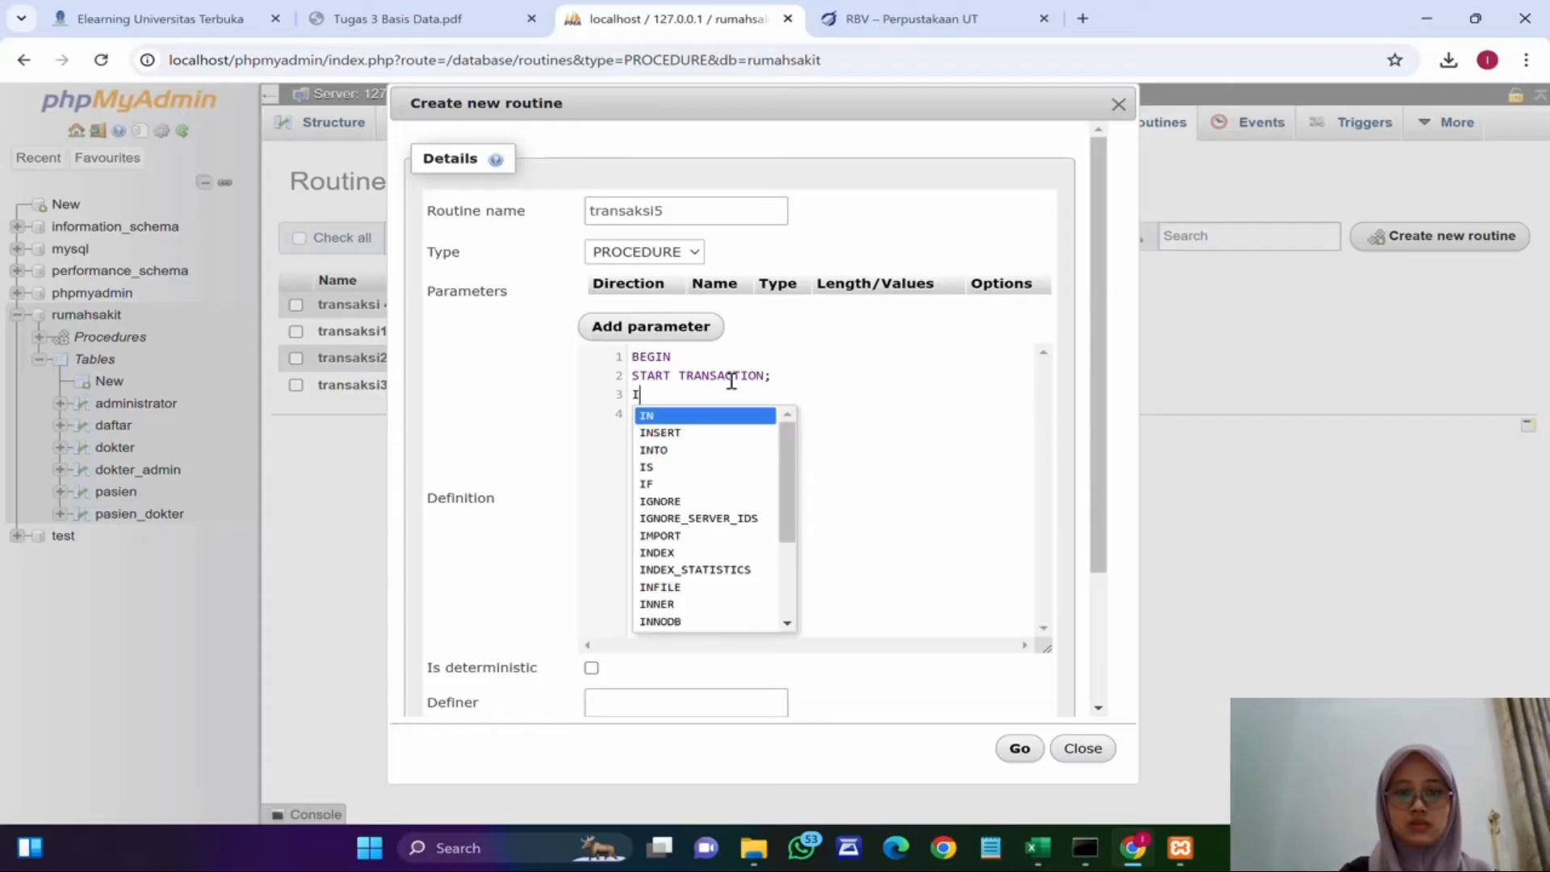
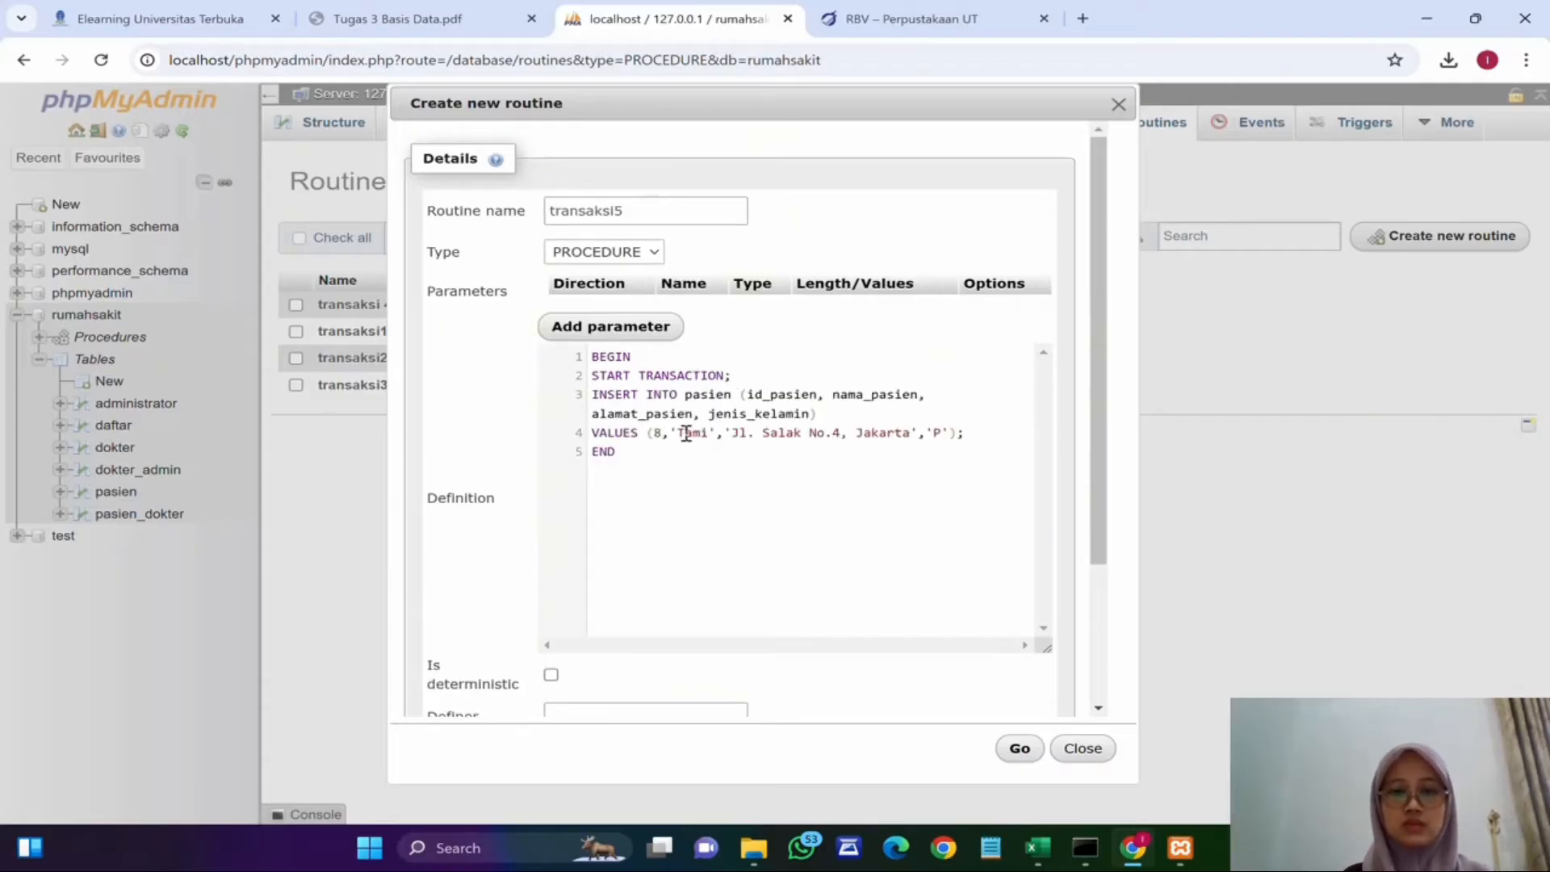
Step: Add an INSERT INTO pasien statement listing id_pasien, nama_pasien, alamat_pasien and jenis_kelamin
key(ctrl+z)
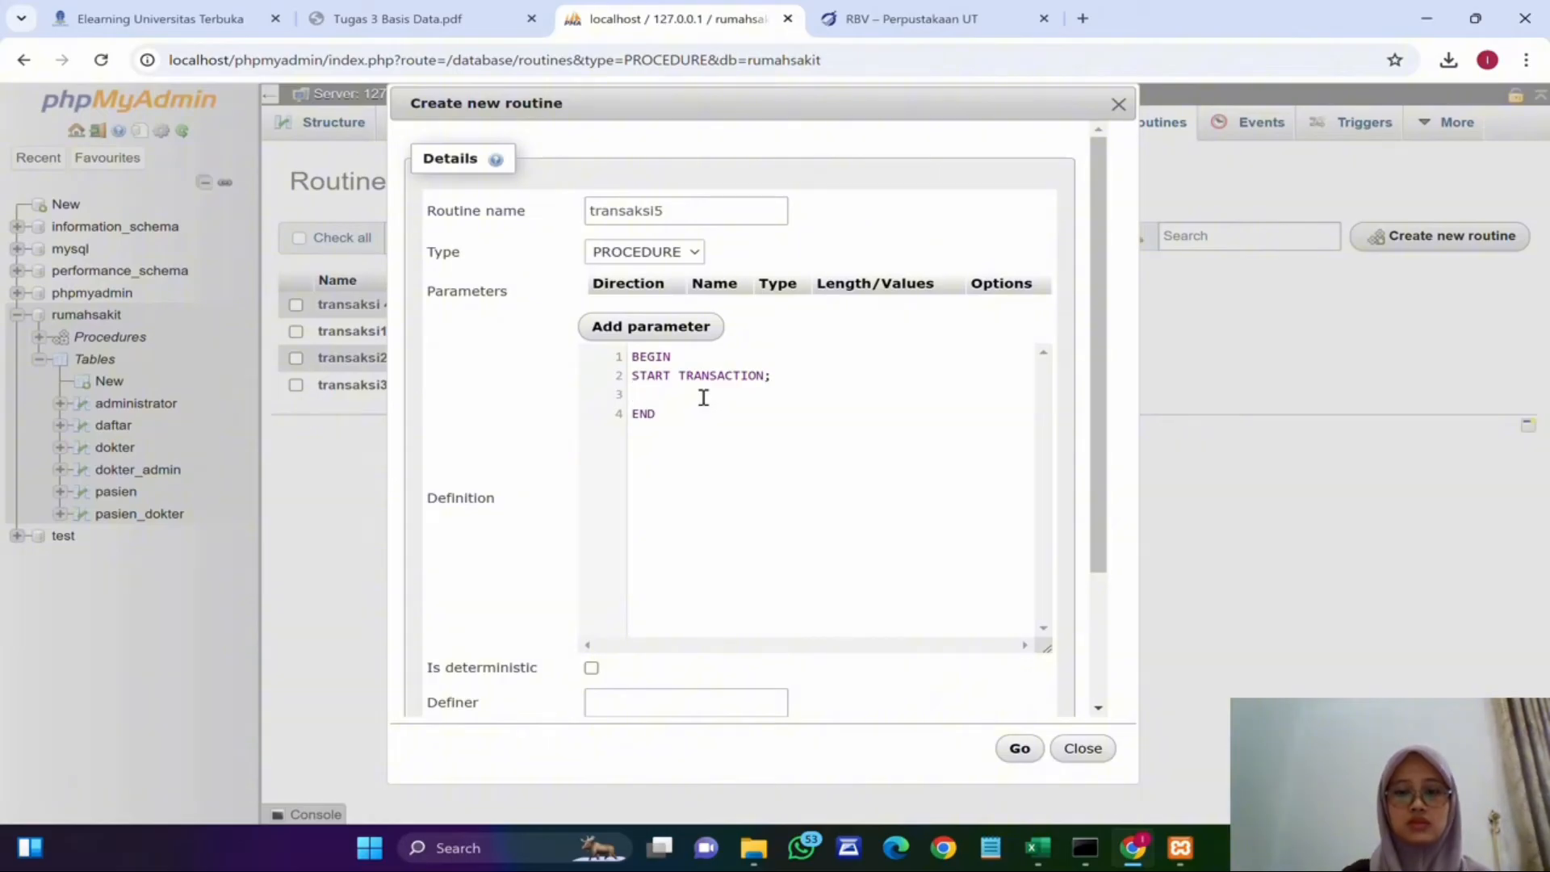
text(INSERT INTO)
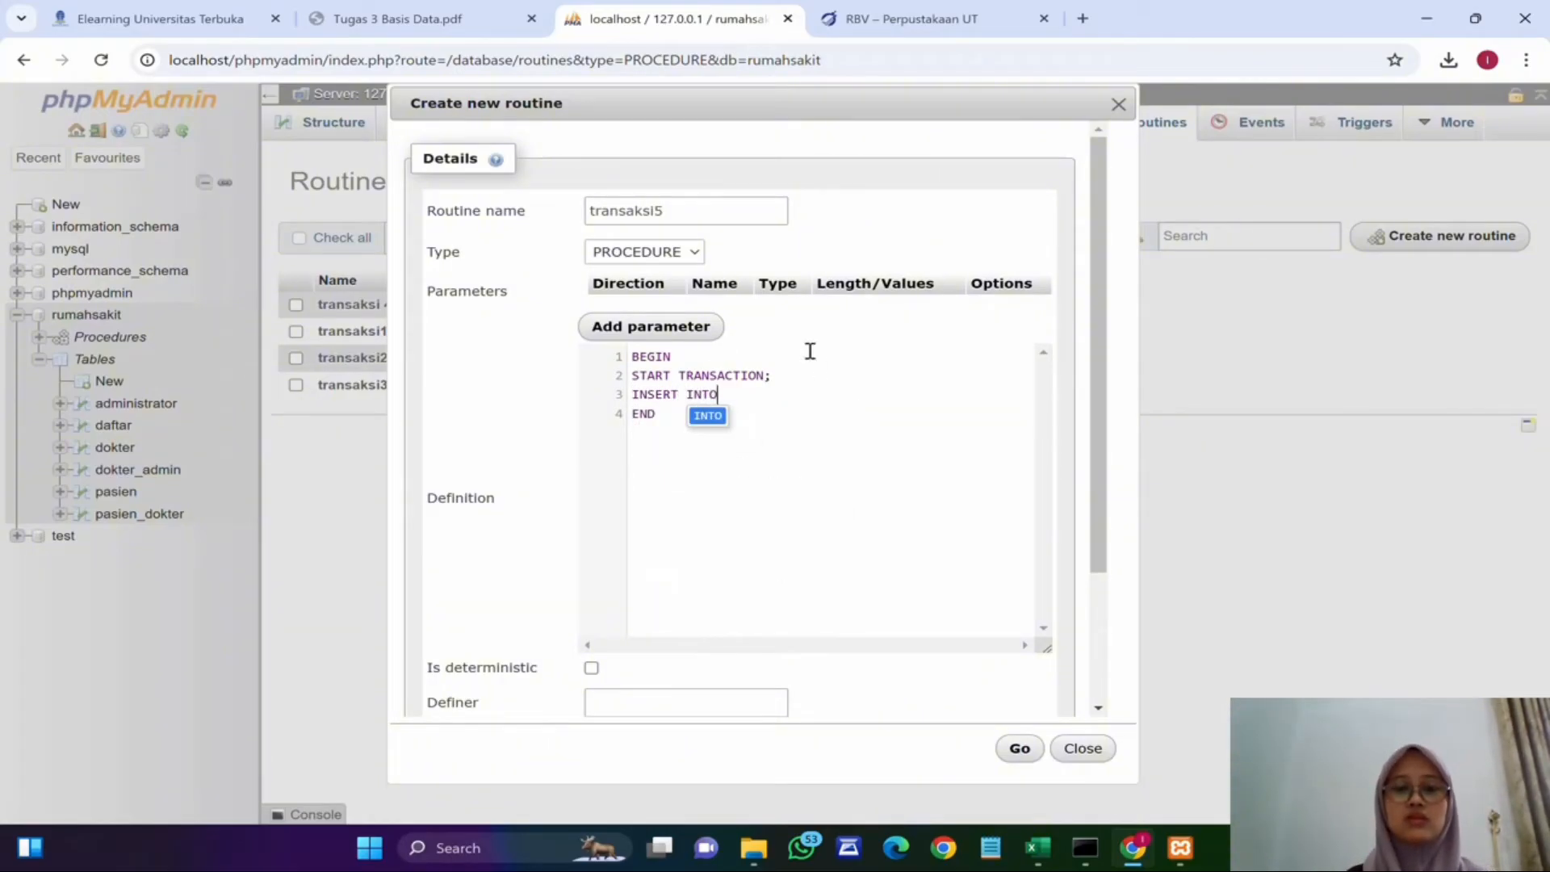
text( pai)
key(BackSpace)
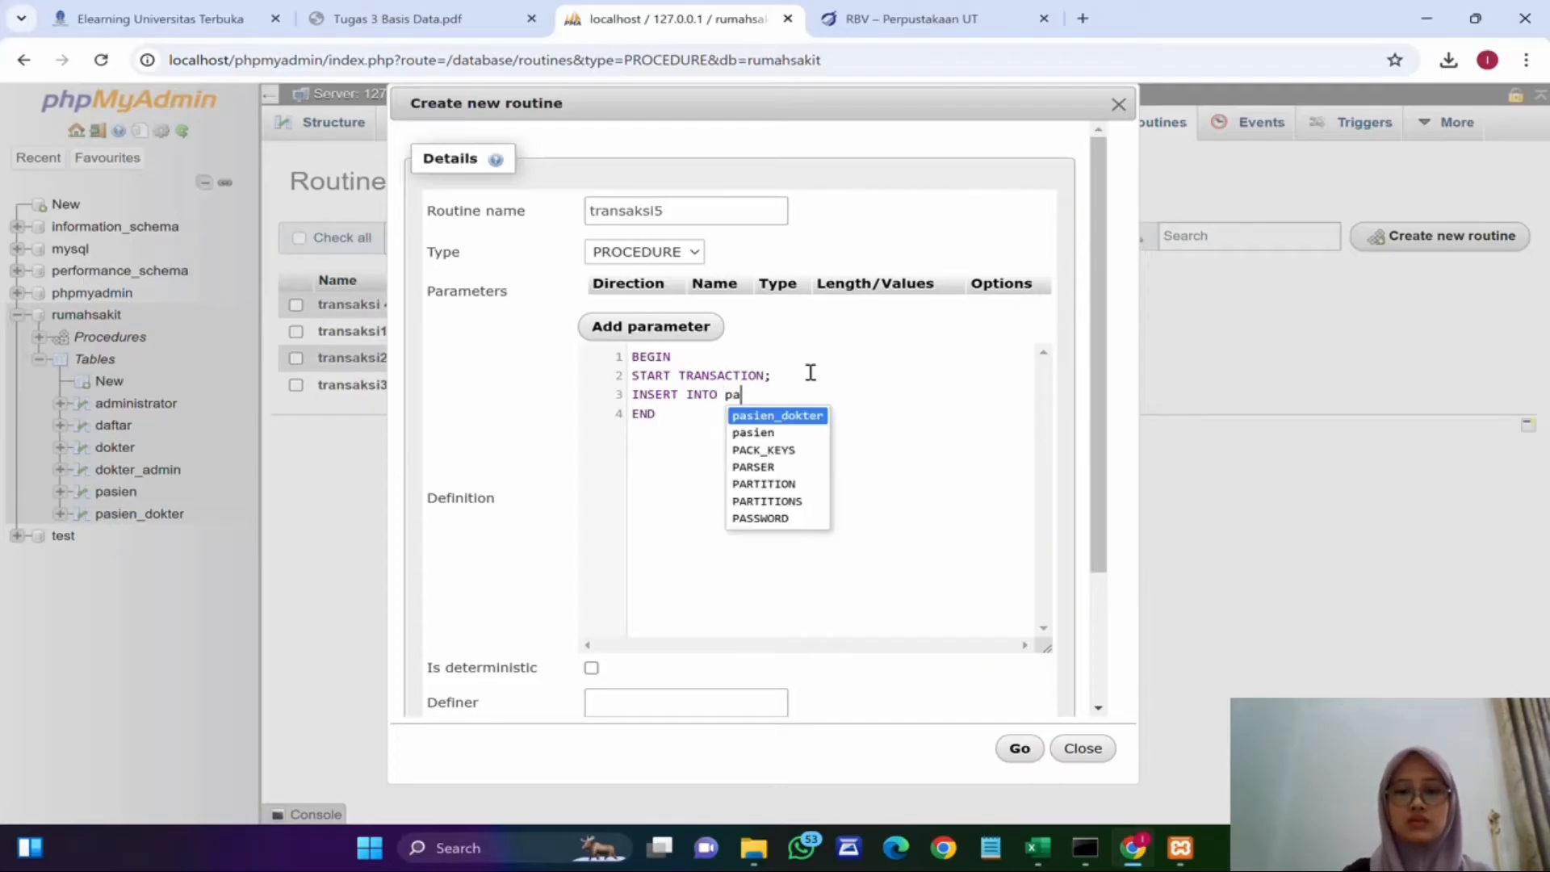
text(sien (i)
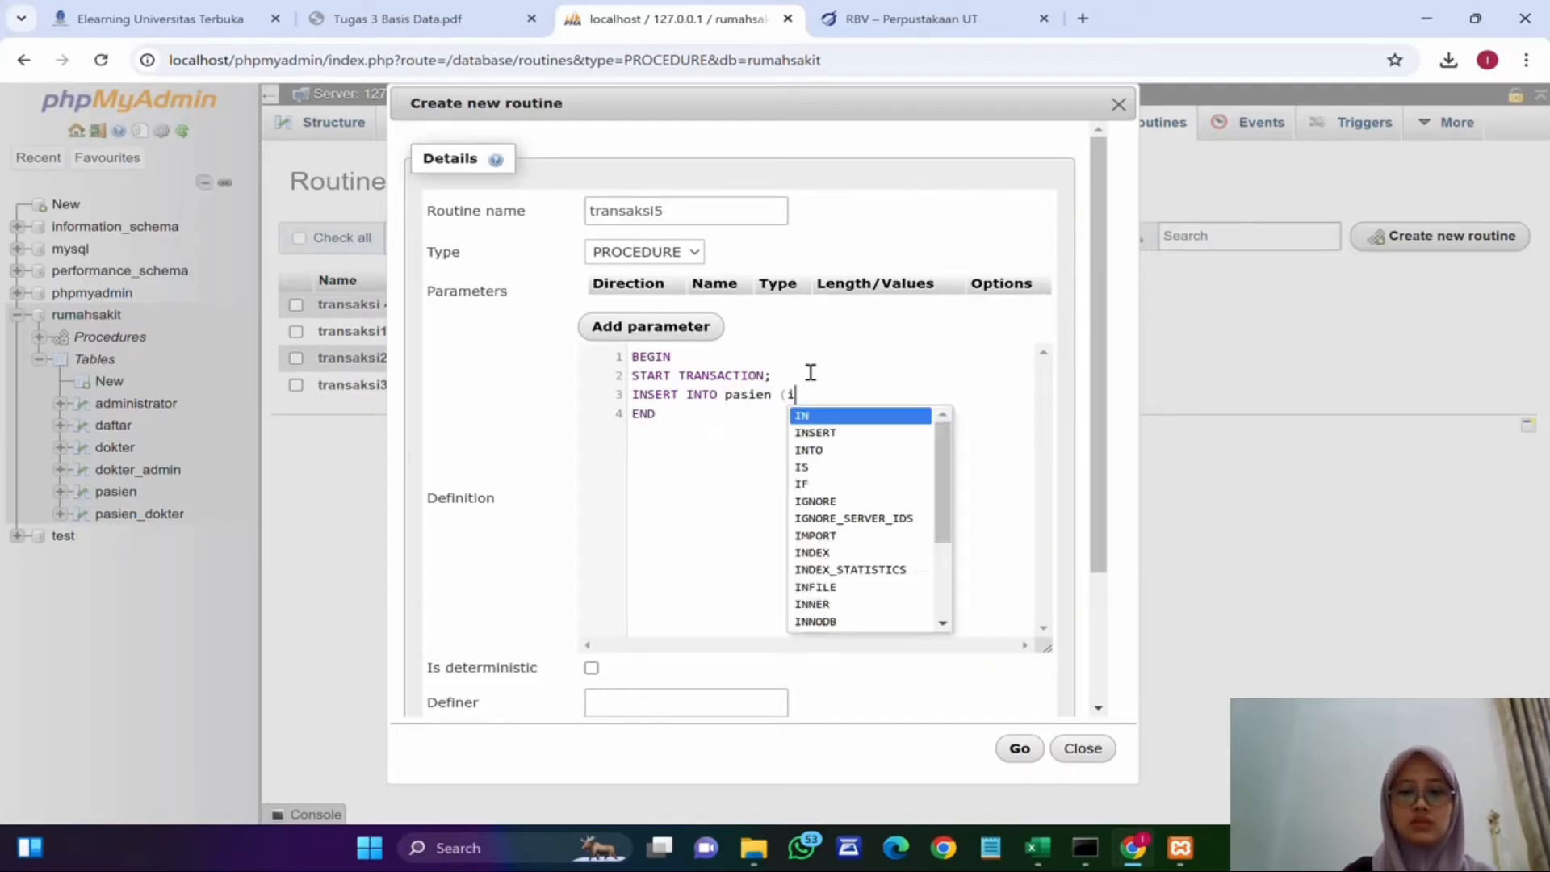
text(d_pasien,)
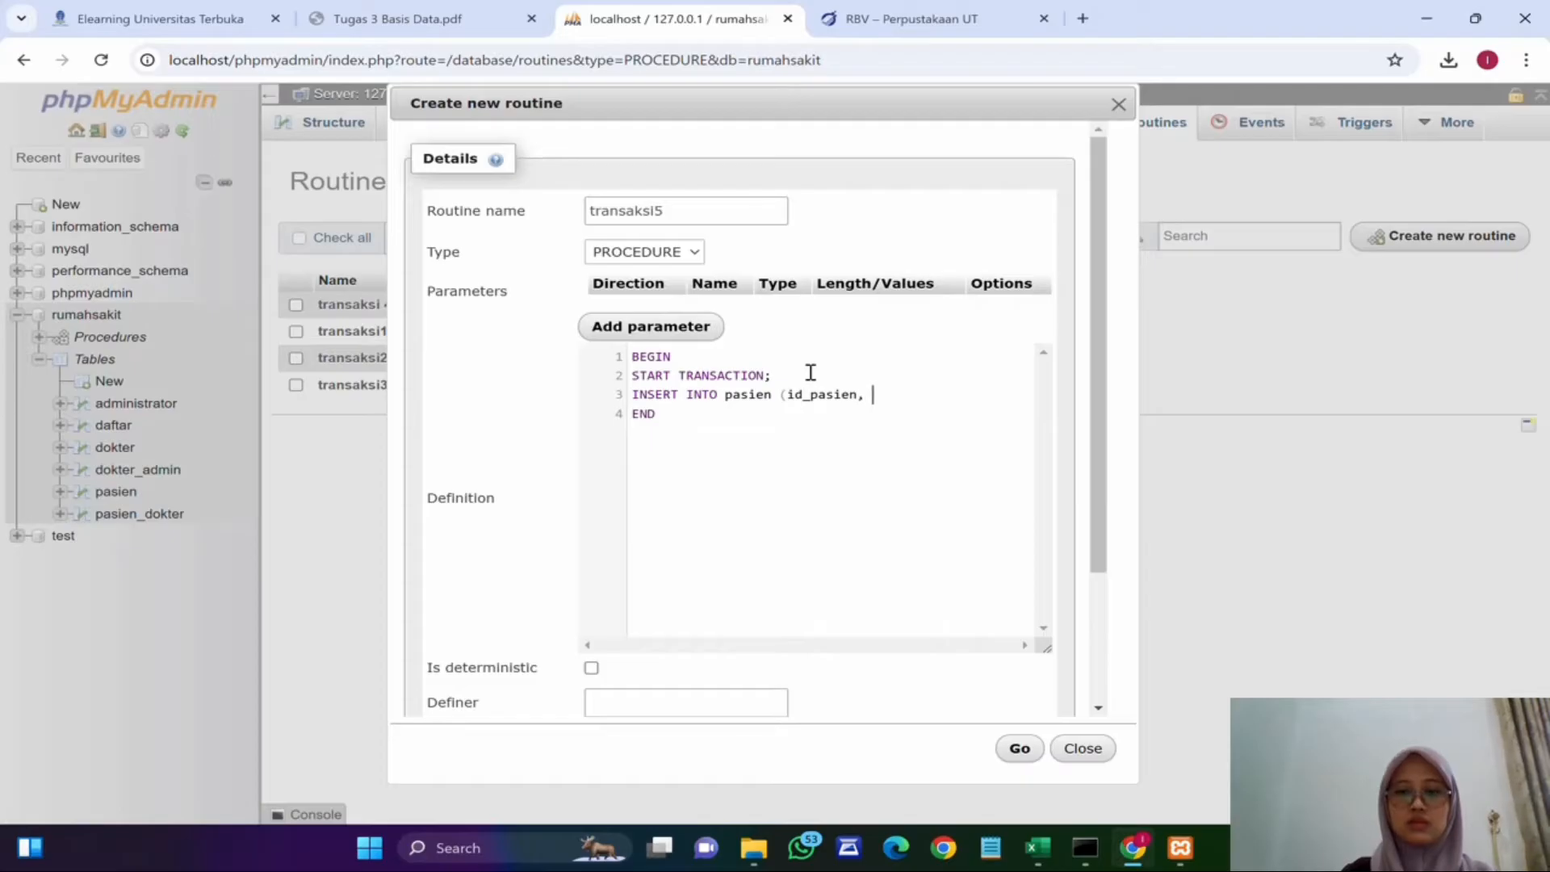
key(BackSpace)
text(nama_pasien,)
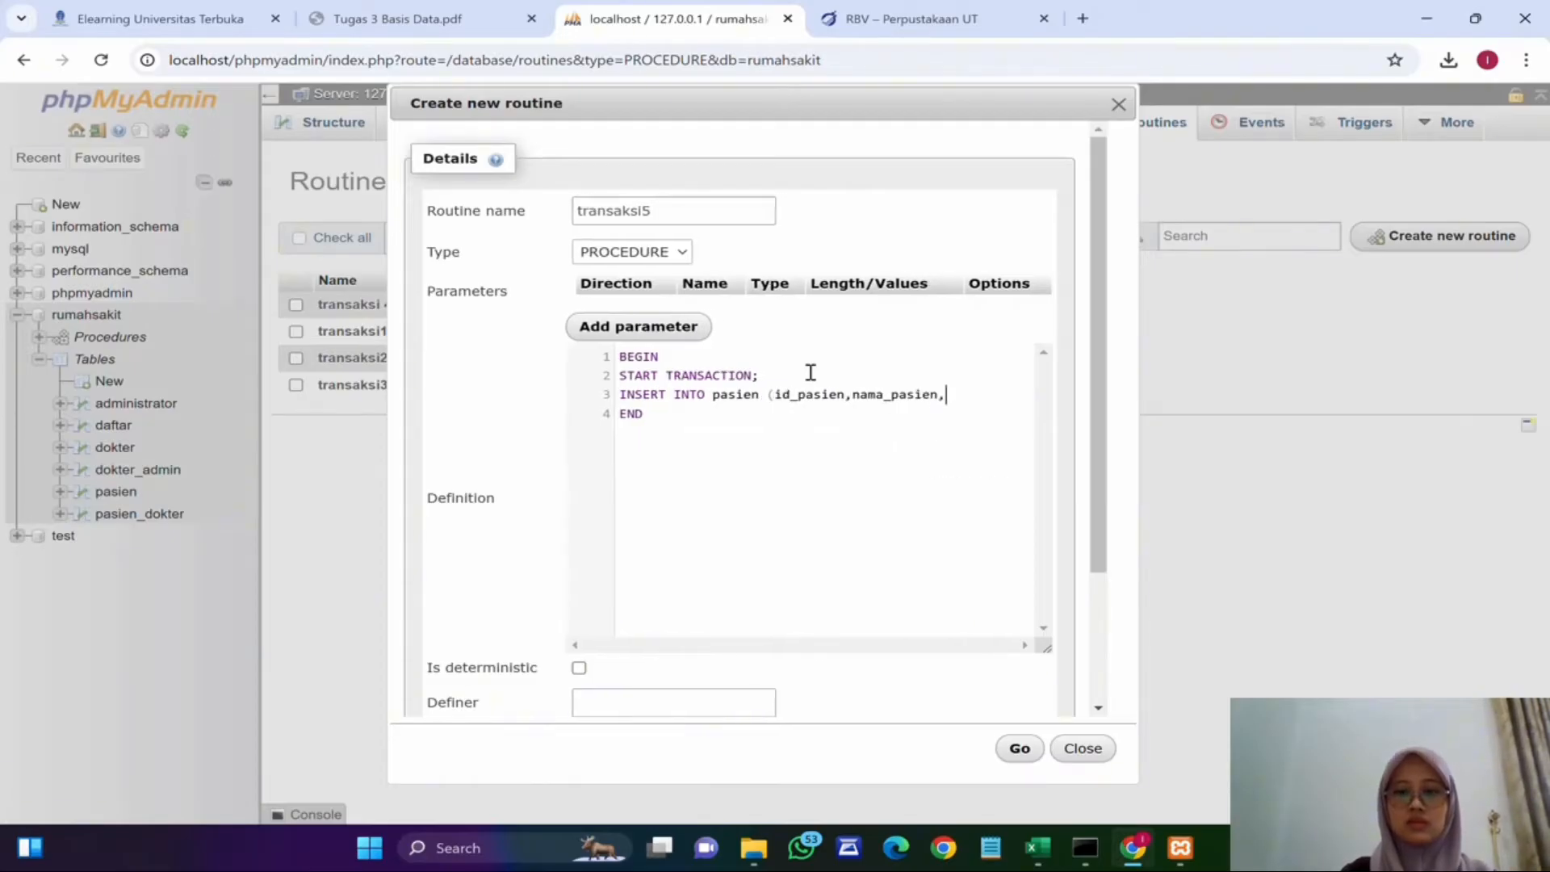
text(alamat_pa)
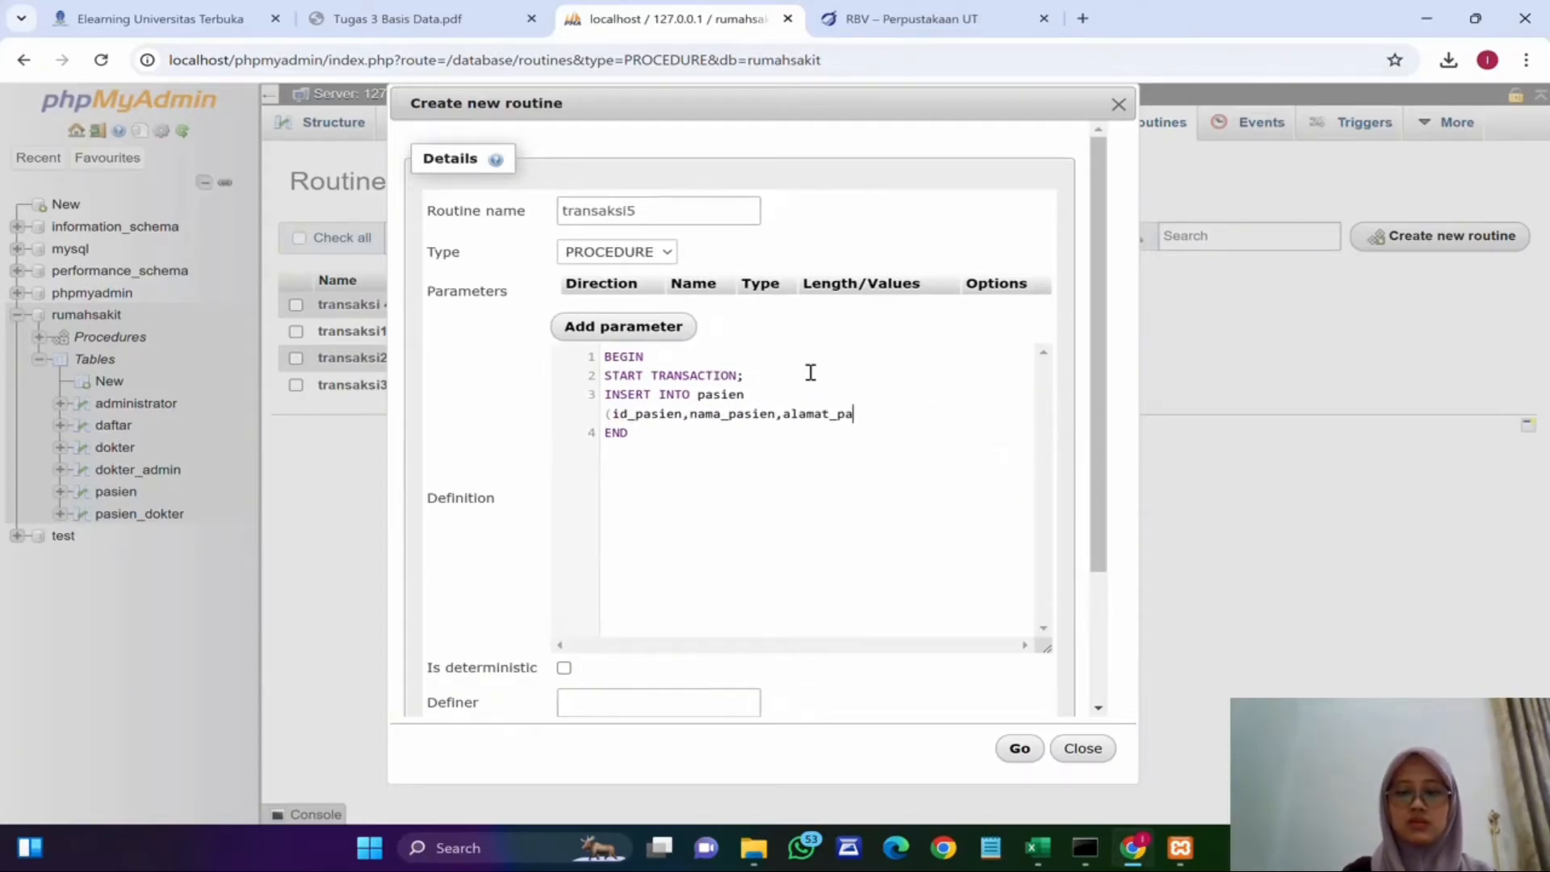
text(sien,)
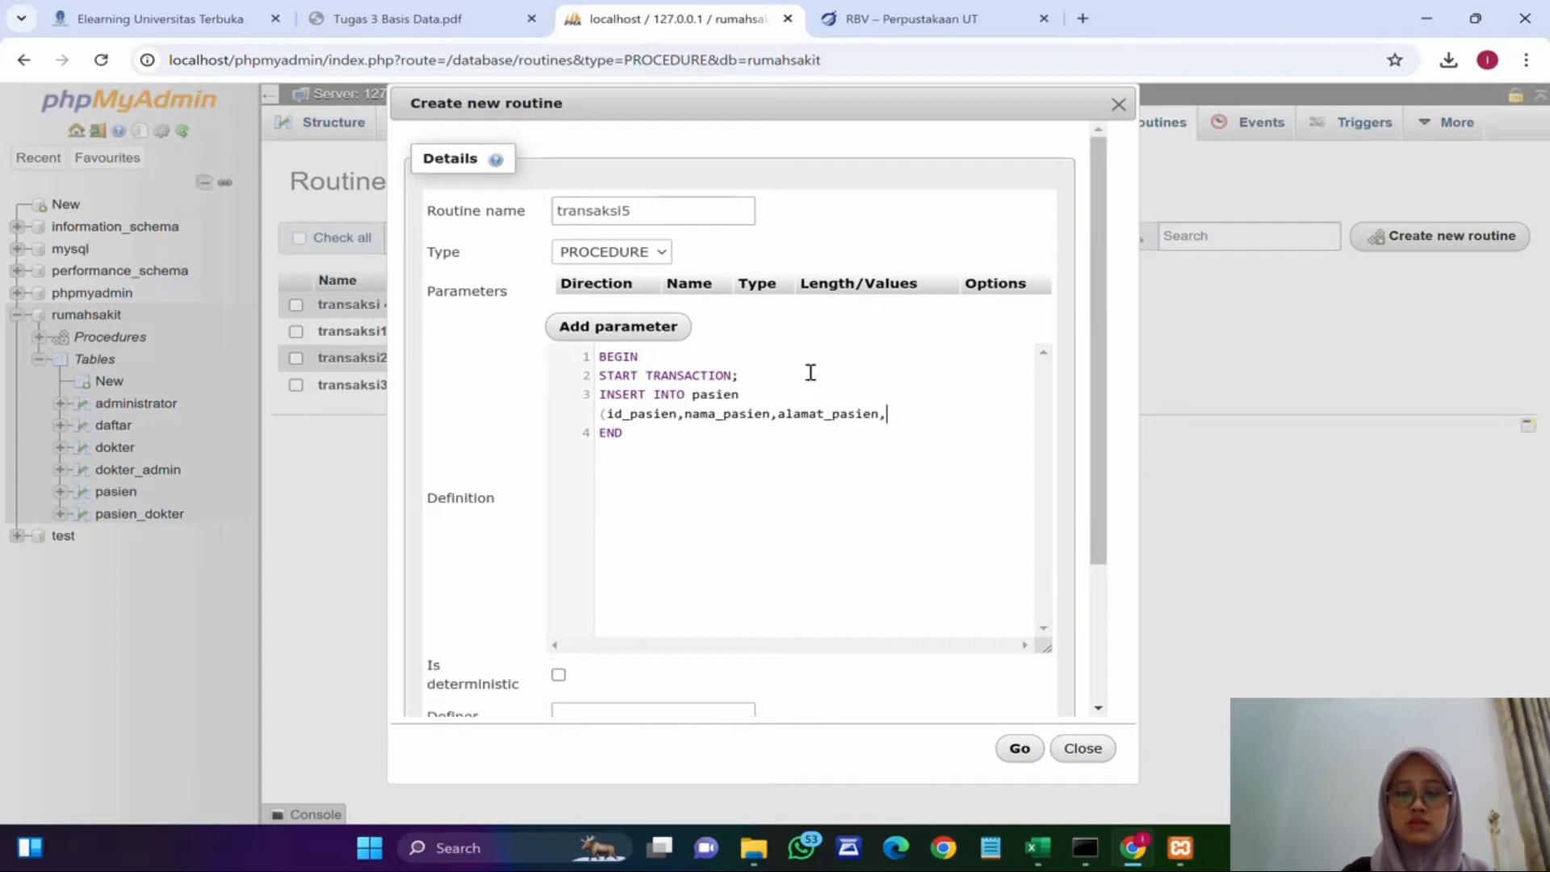
text(jenis_kelma)
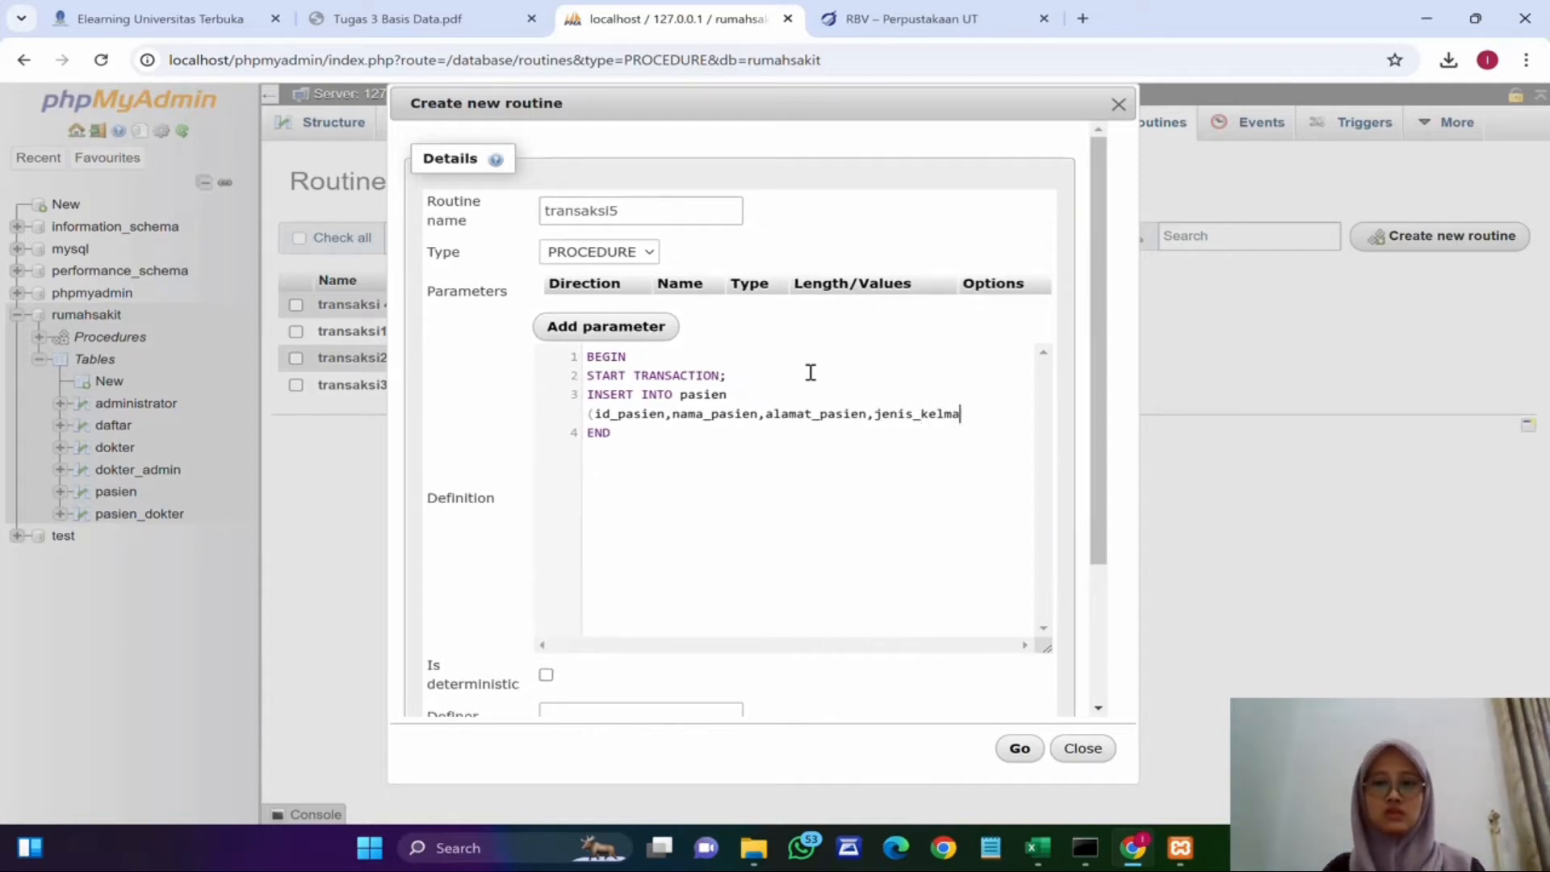
key(BackSpace)
key(BackSpace)
text(amin))
key(Return)
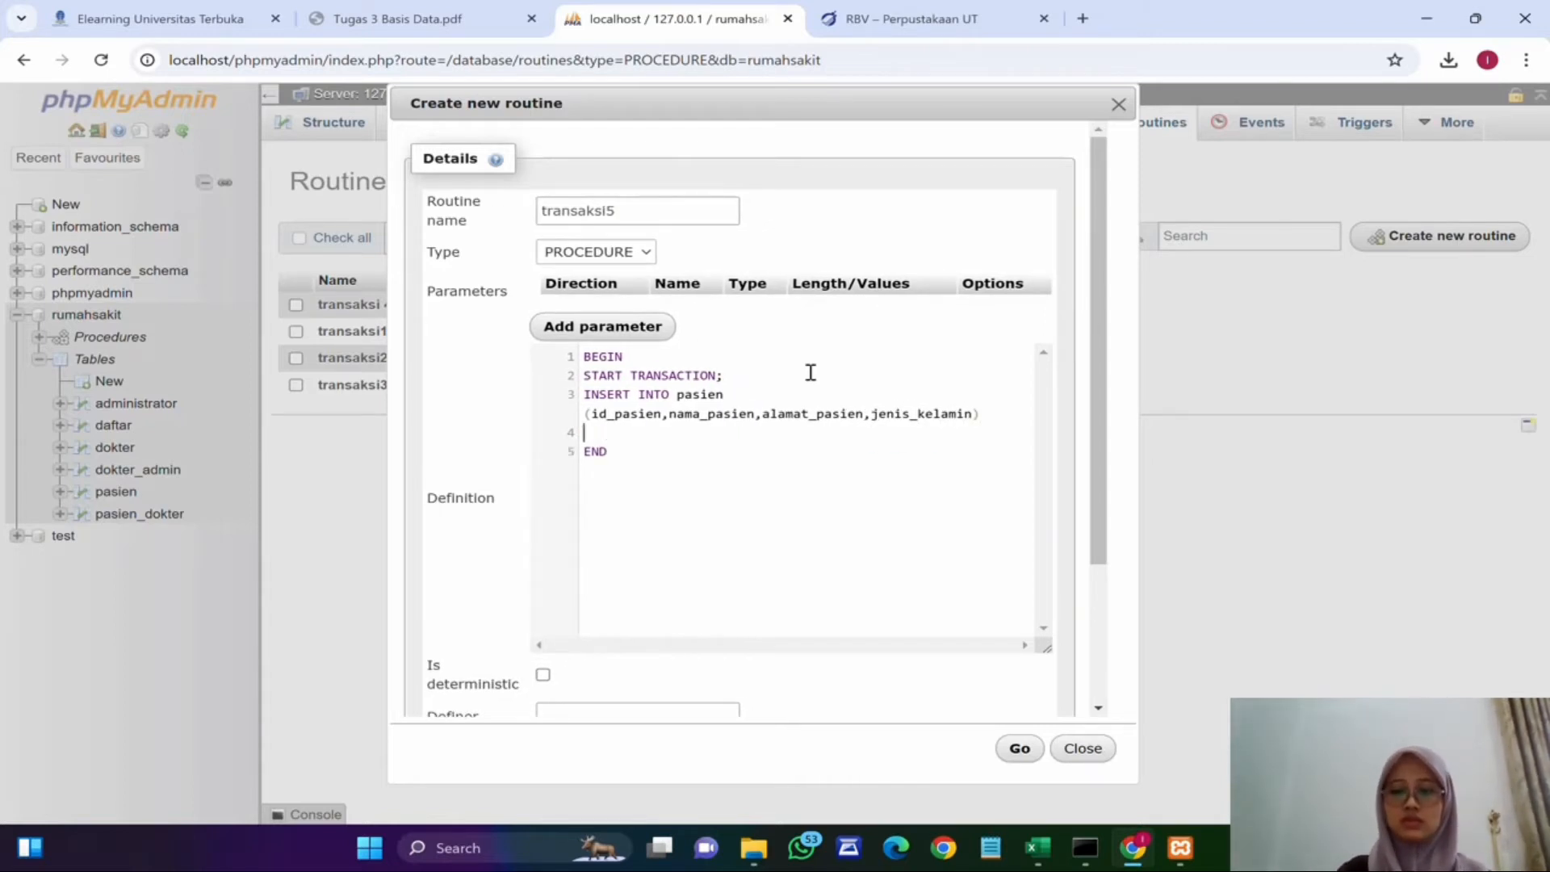
Step: Complete the insert with VALUES for id 7, a patient's name and address, and gender 'P'
text(Cc)
key(BackSpace)
text(VALUEE)
key(BackSpace)
key(BackSpace)
key(BackSpace)
key(BackSpace)
key(BackSpace)
key(BackSpace)
key(BackSpace)
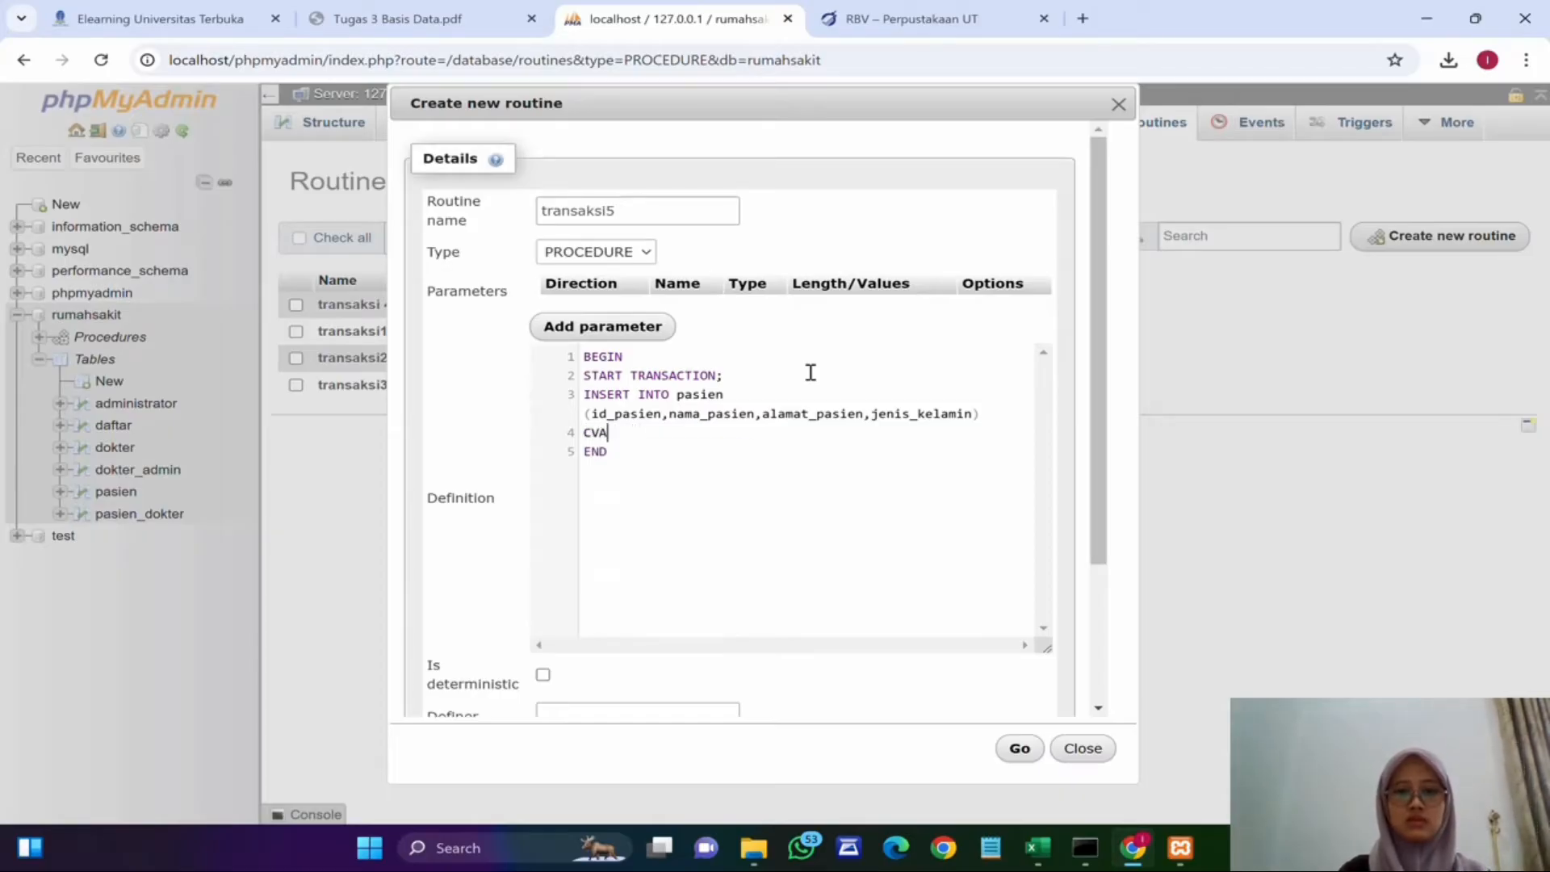
text(VALUES)
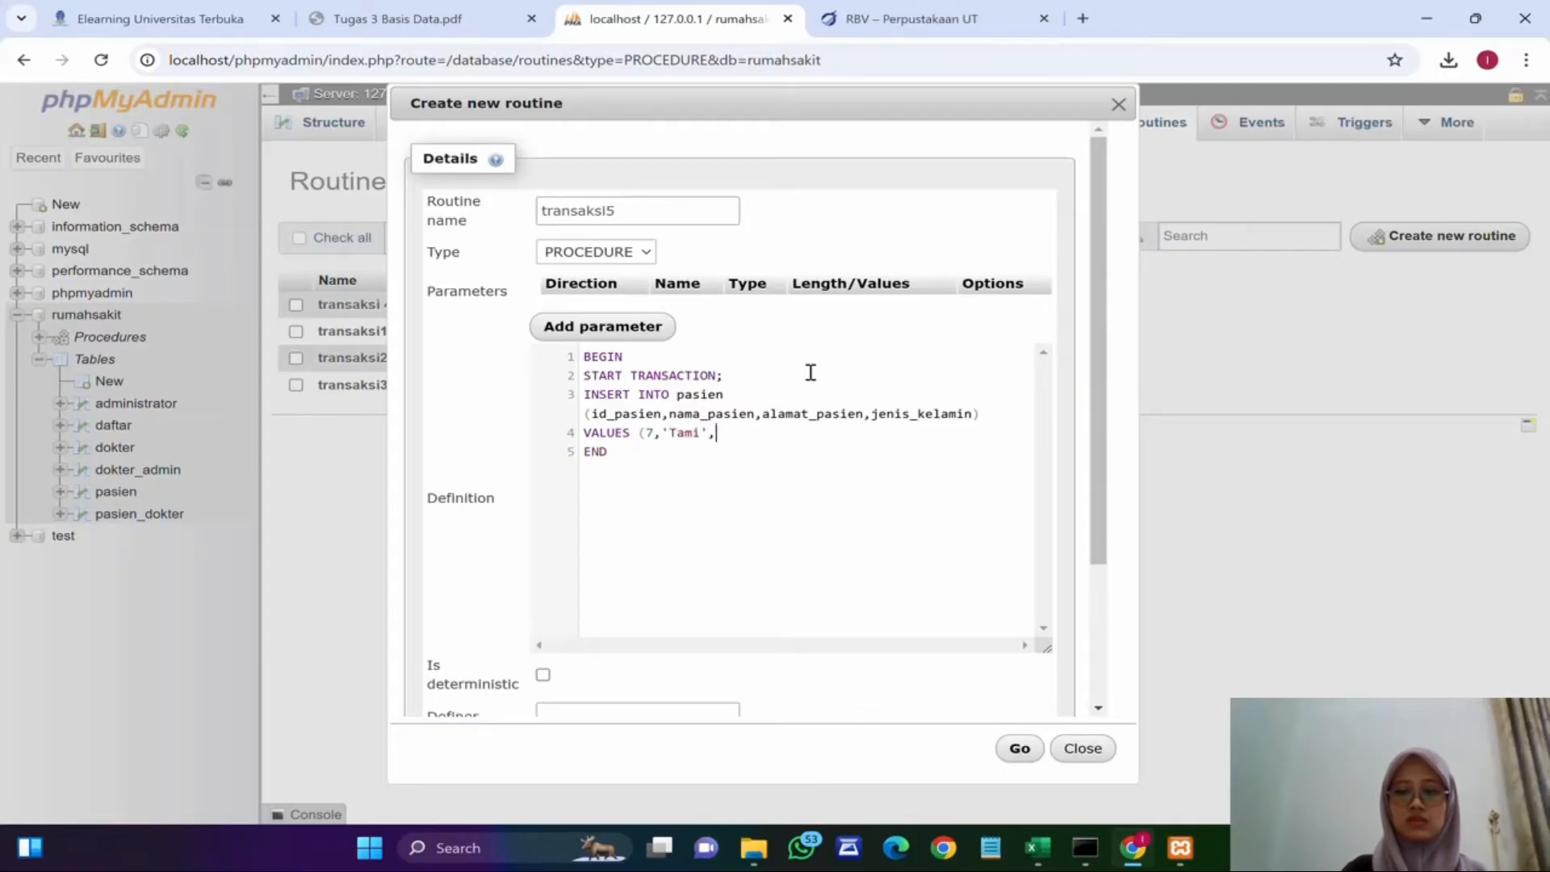
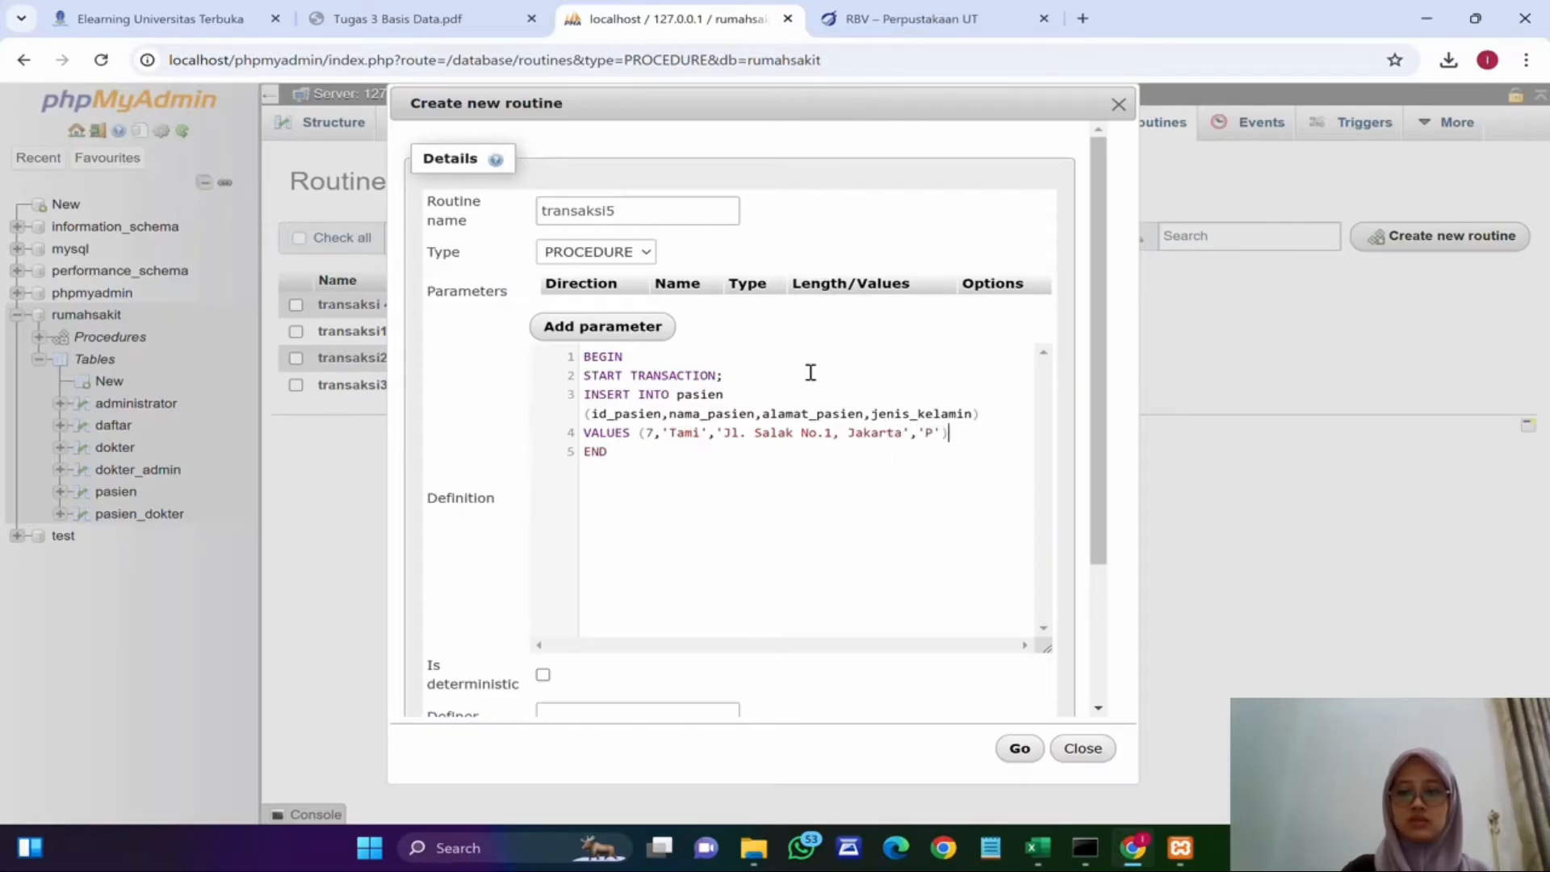
text(;)
key(Return)
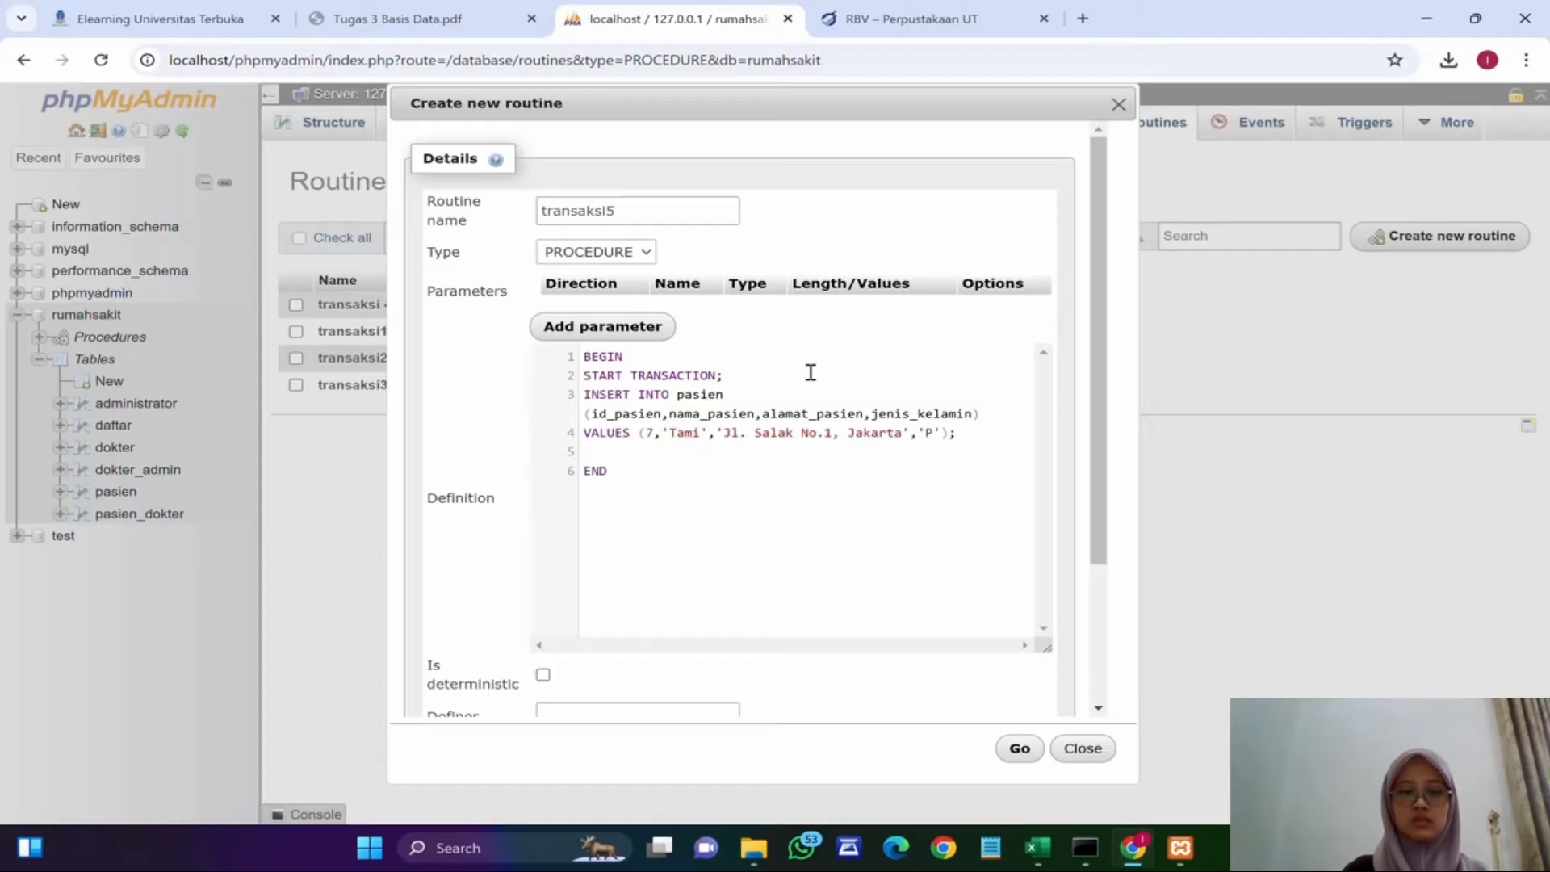
Step: Add a savepoint named POINT1 after the first insert and open blank lines below it
text(SAVEPOINT)
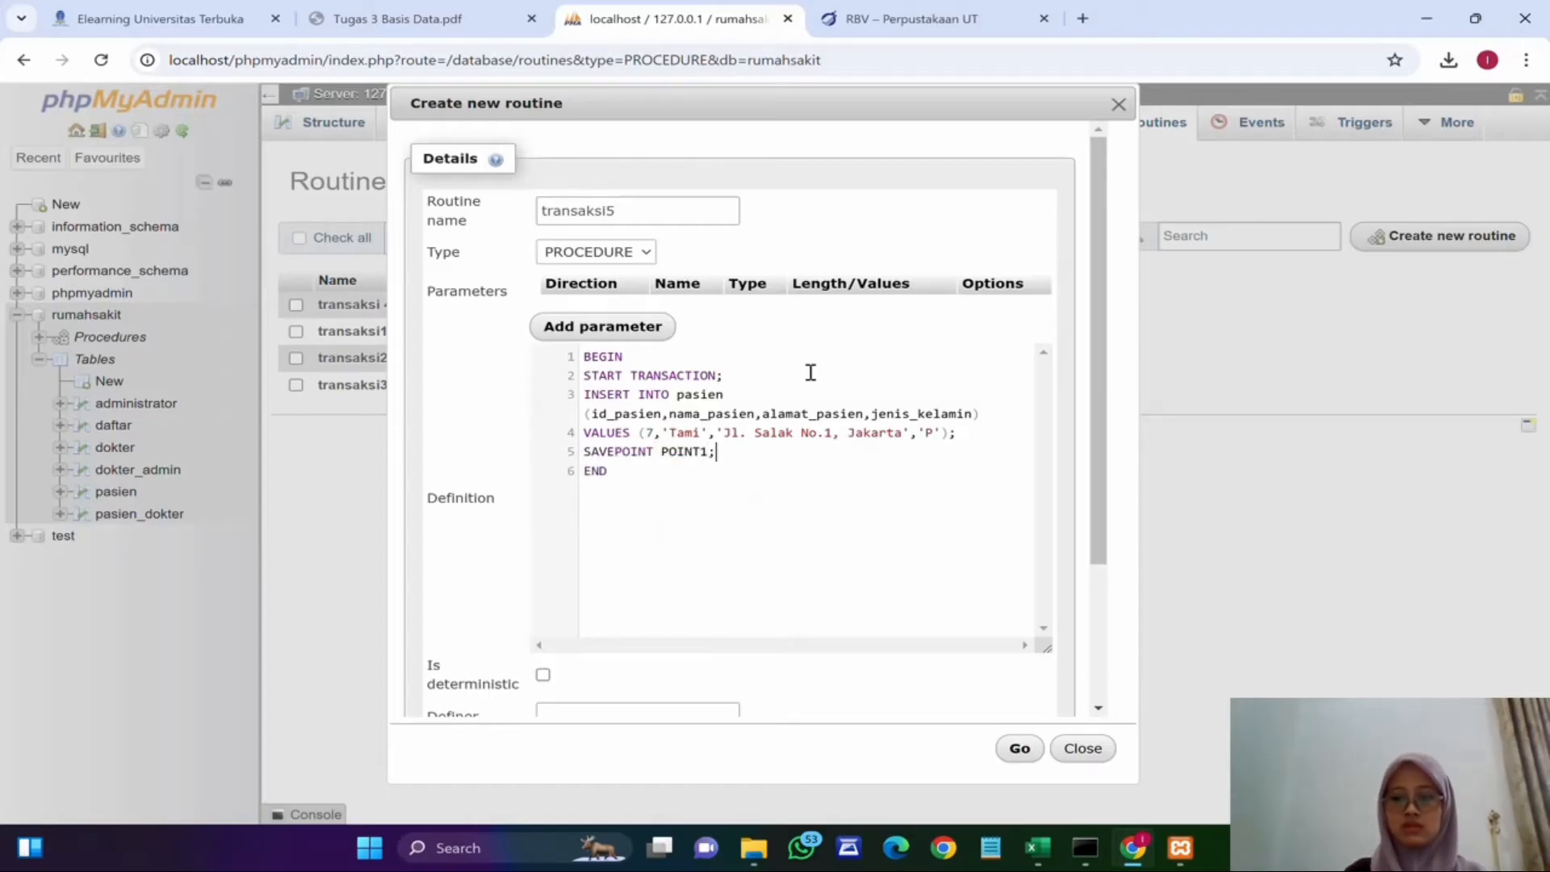
text( POINT1;)
key(Return)
key(Return)
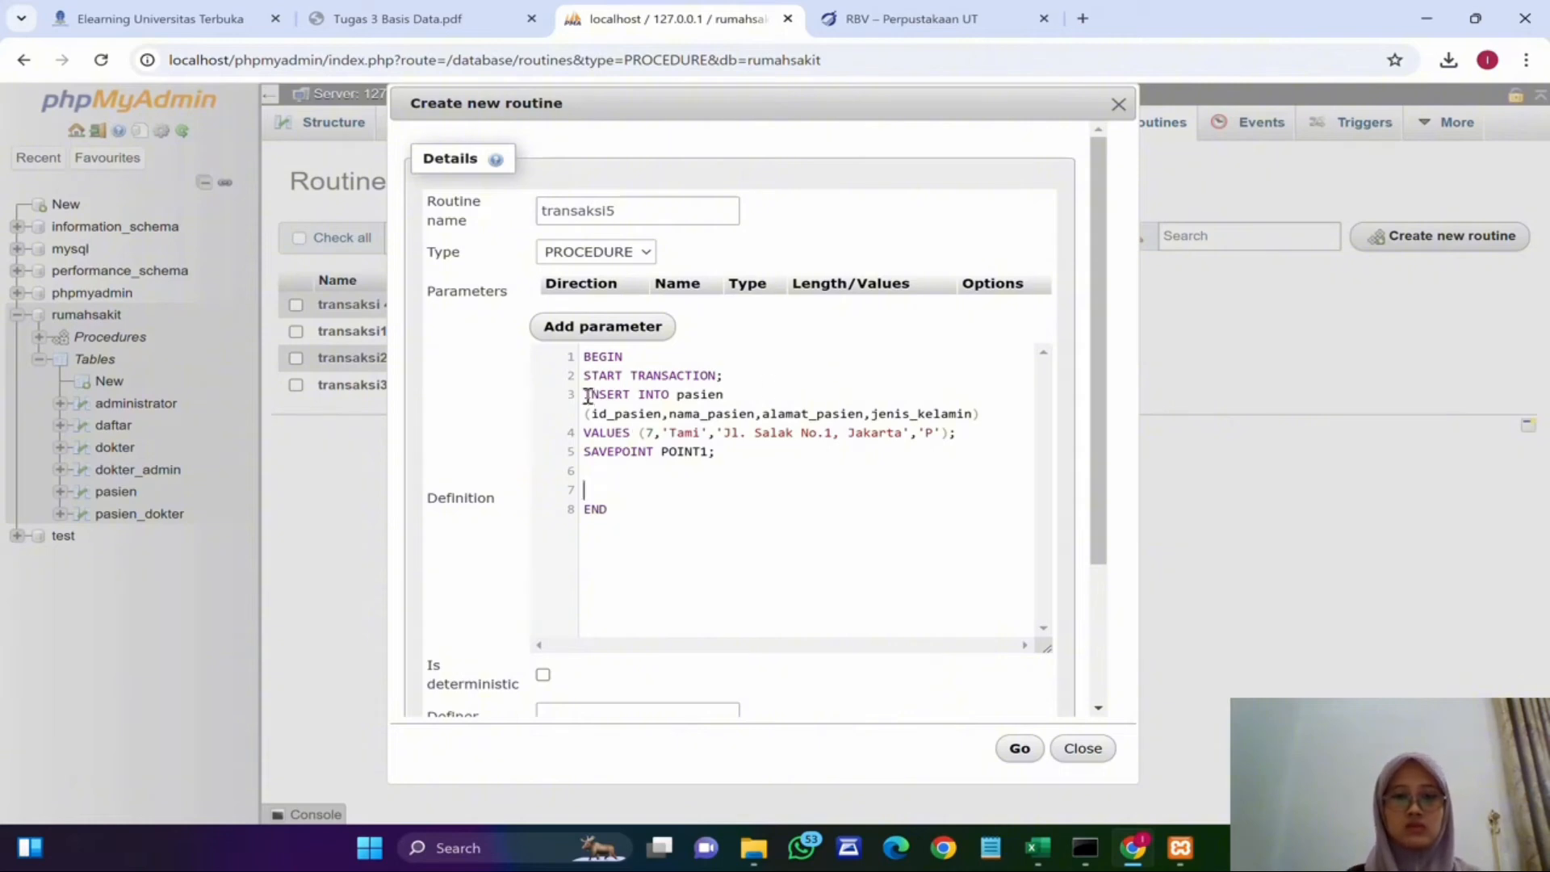
Step: Duplicate the INSERT statement below the POINT1 savepoint
drag(586, 394, 947, 430)
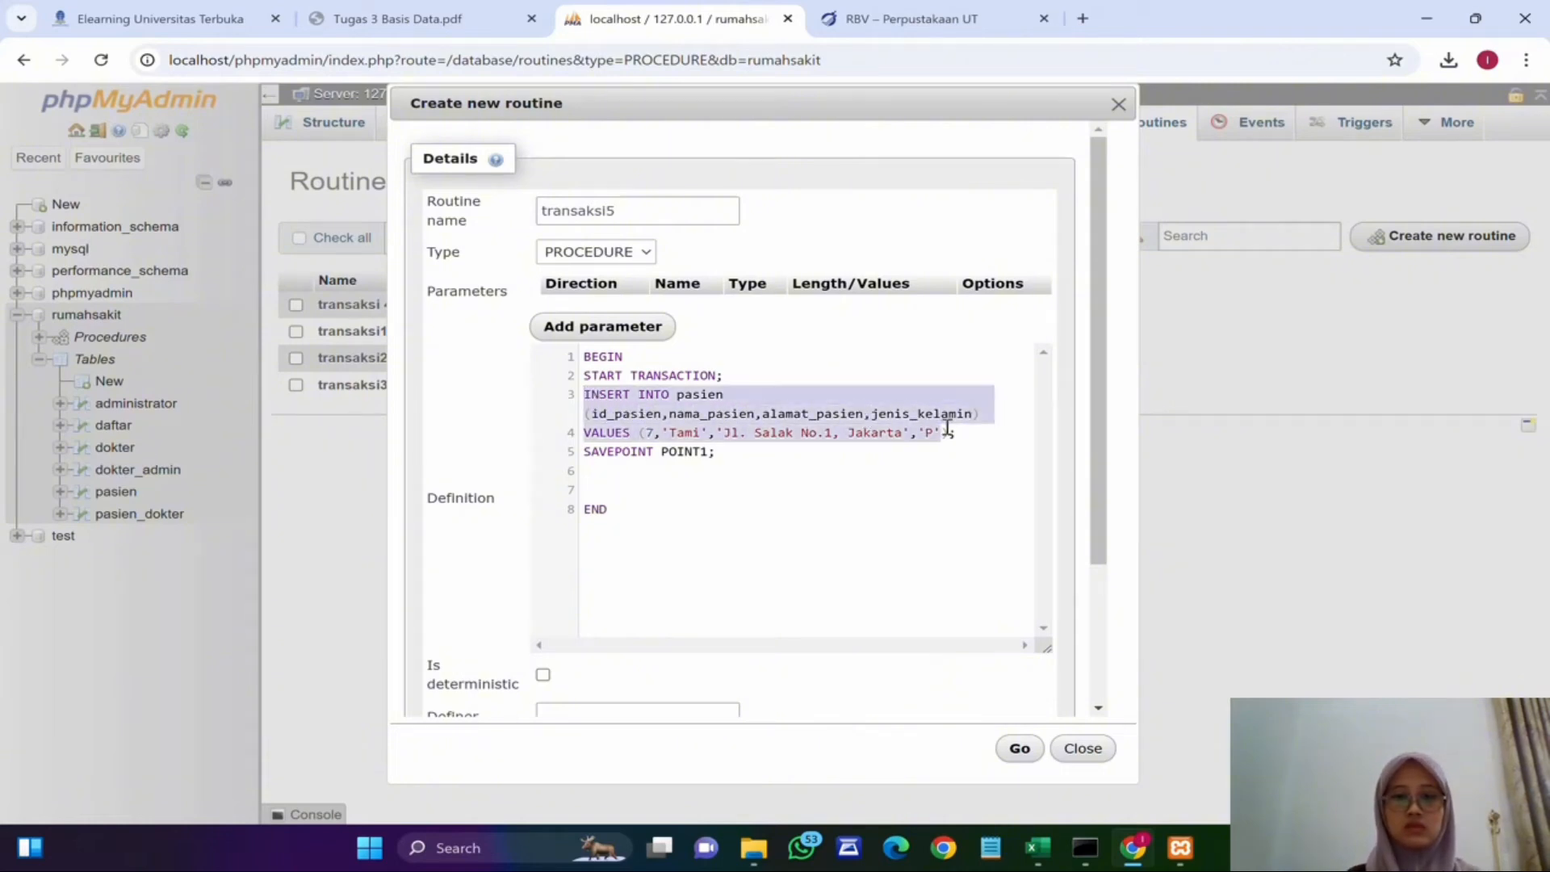
click(735, 479)
key(Return)
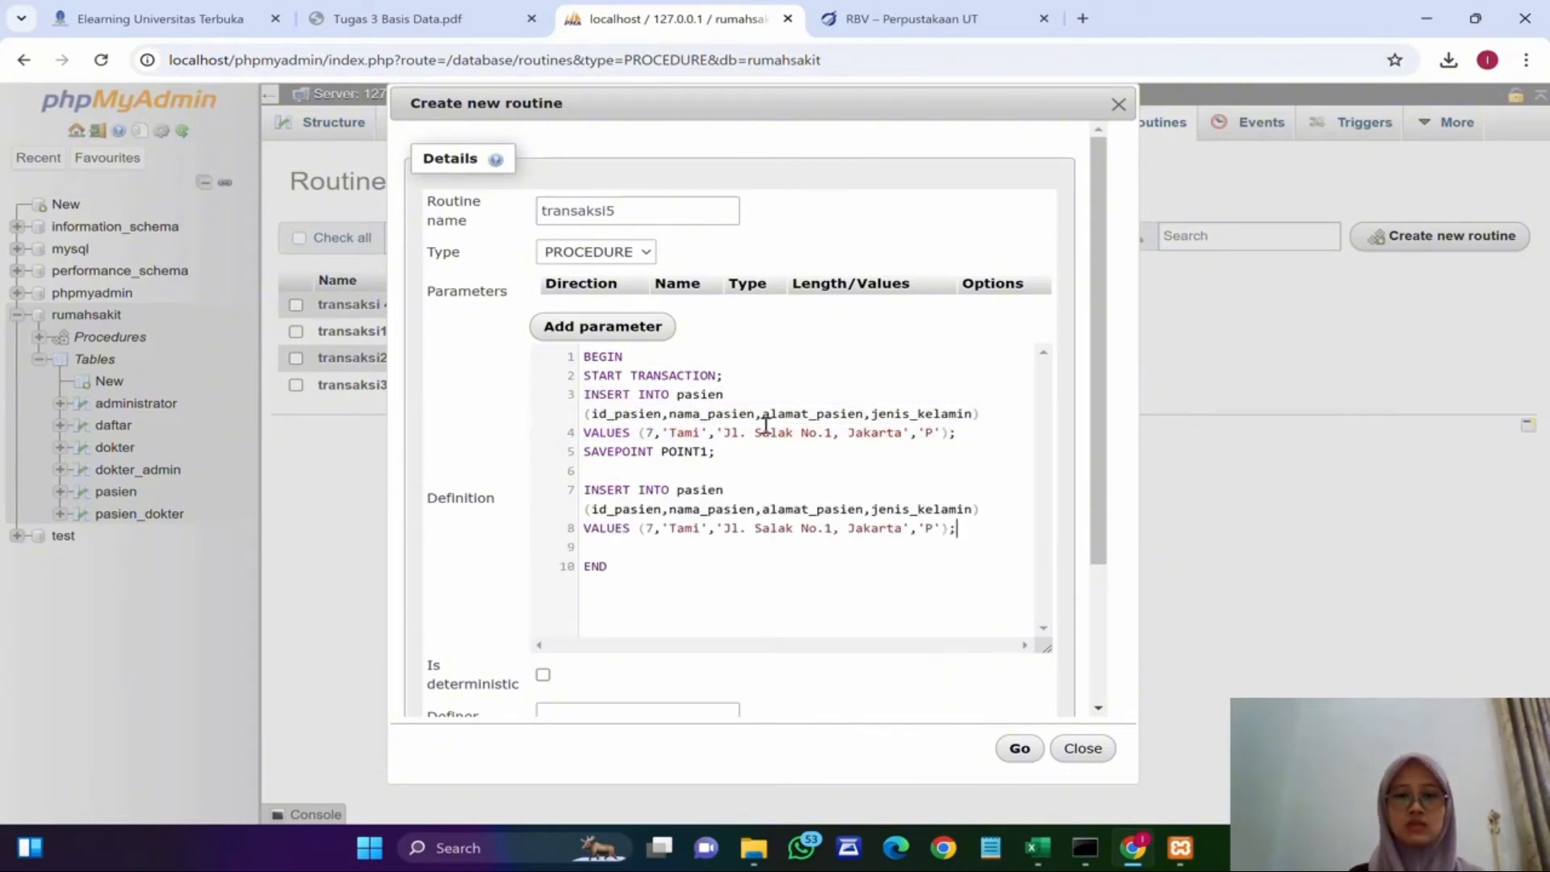
Step: Change the copied insert's values to id 8 with a different patient name and address
click(661, 531)
key(BackSpace)
text(8)
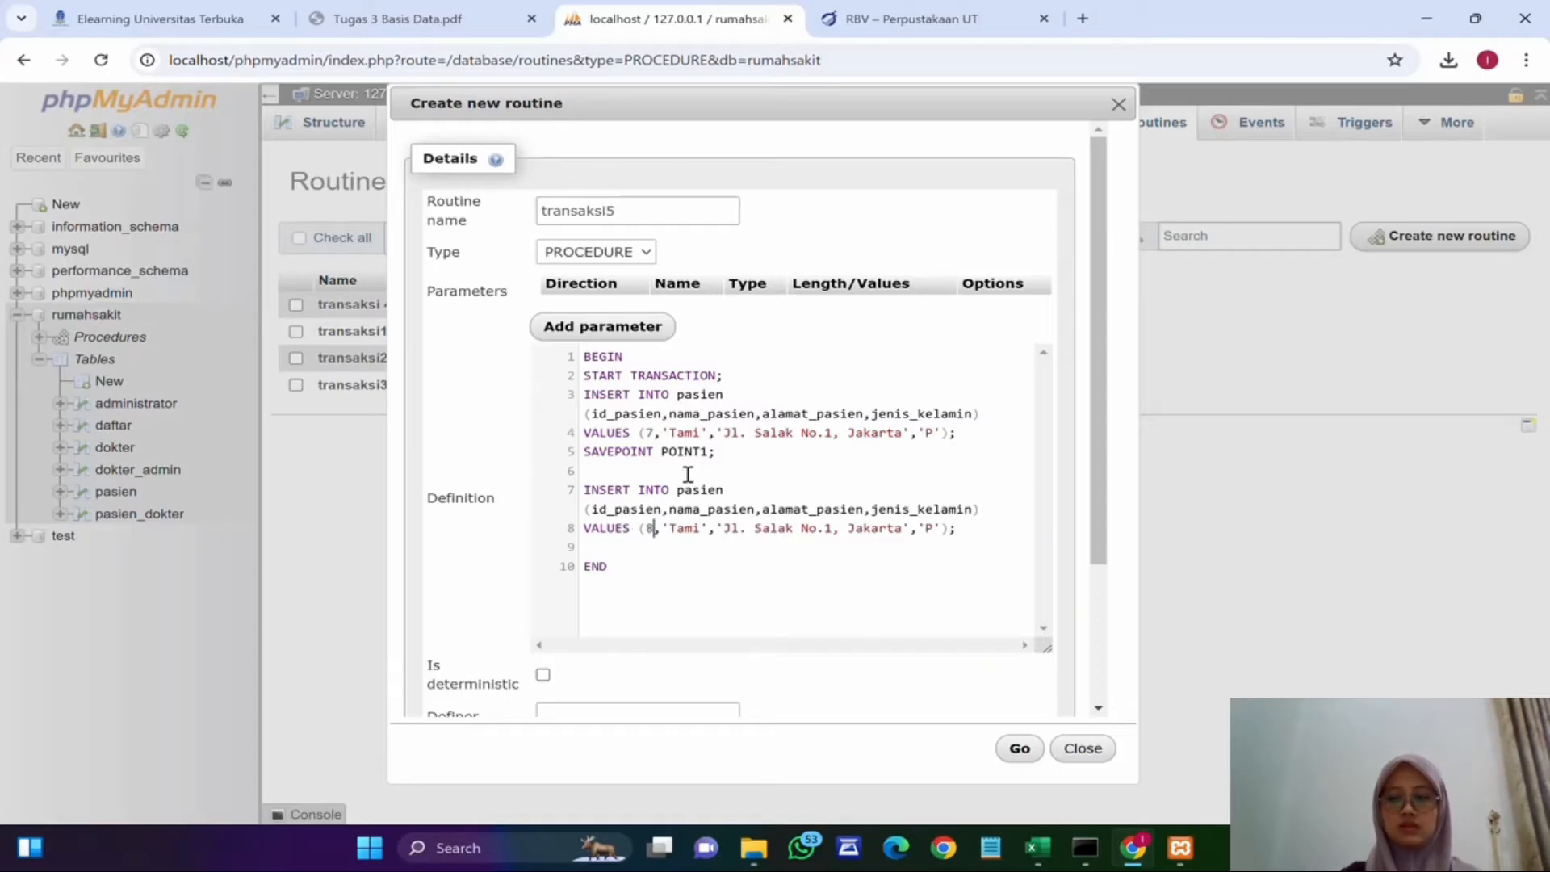
double_click(685, 530)
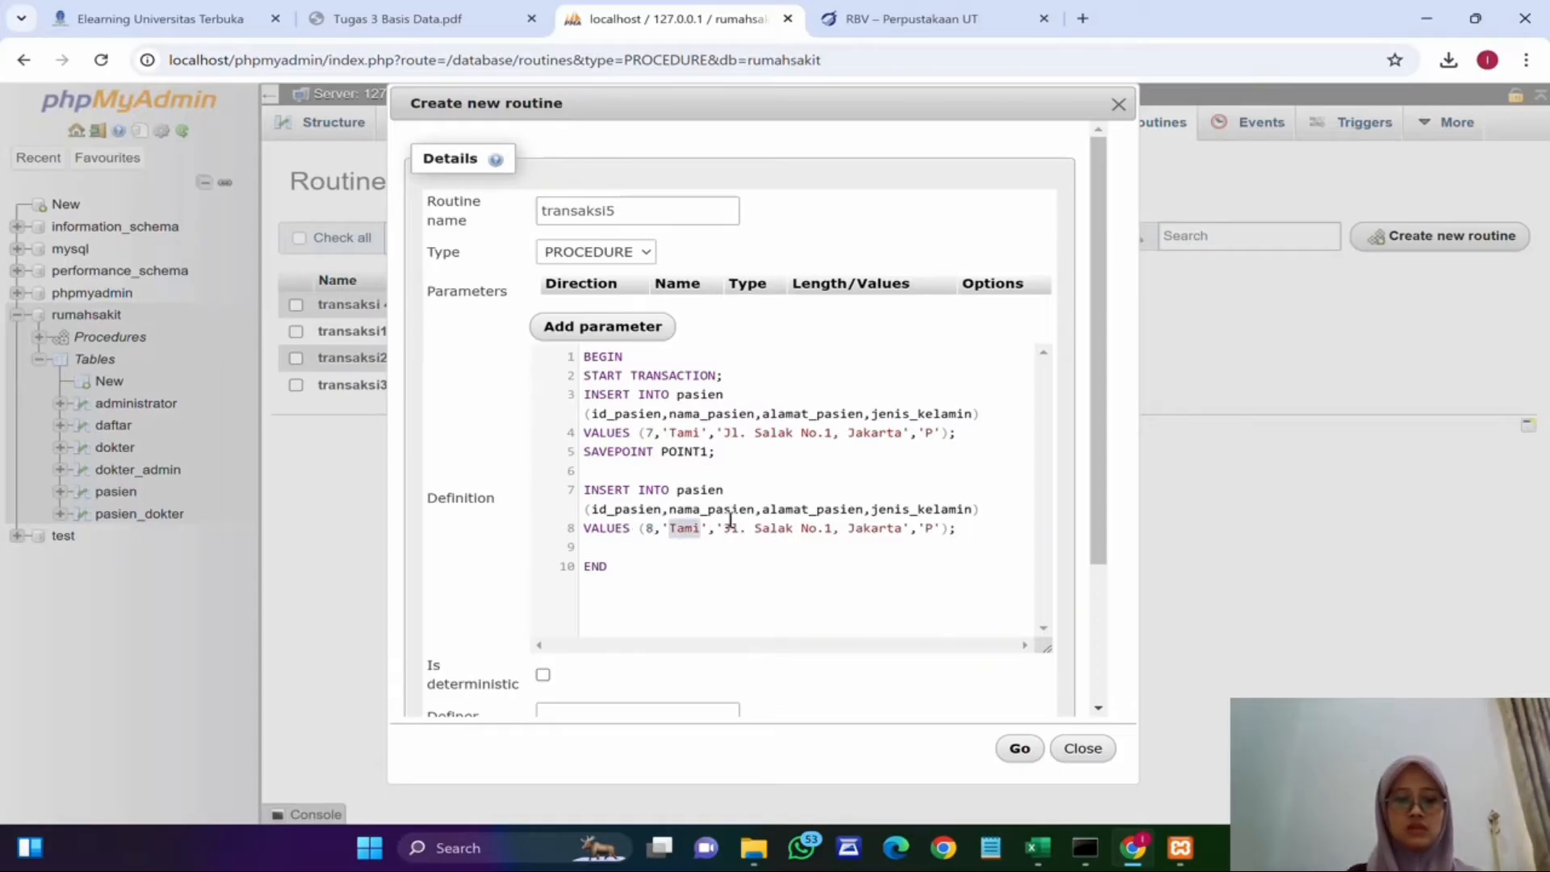
text(Dara)
click(920, 528)
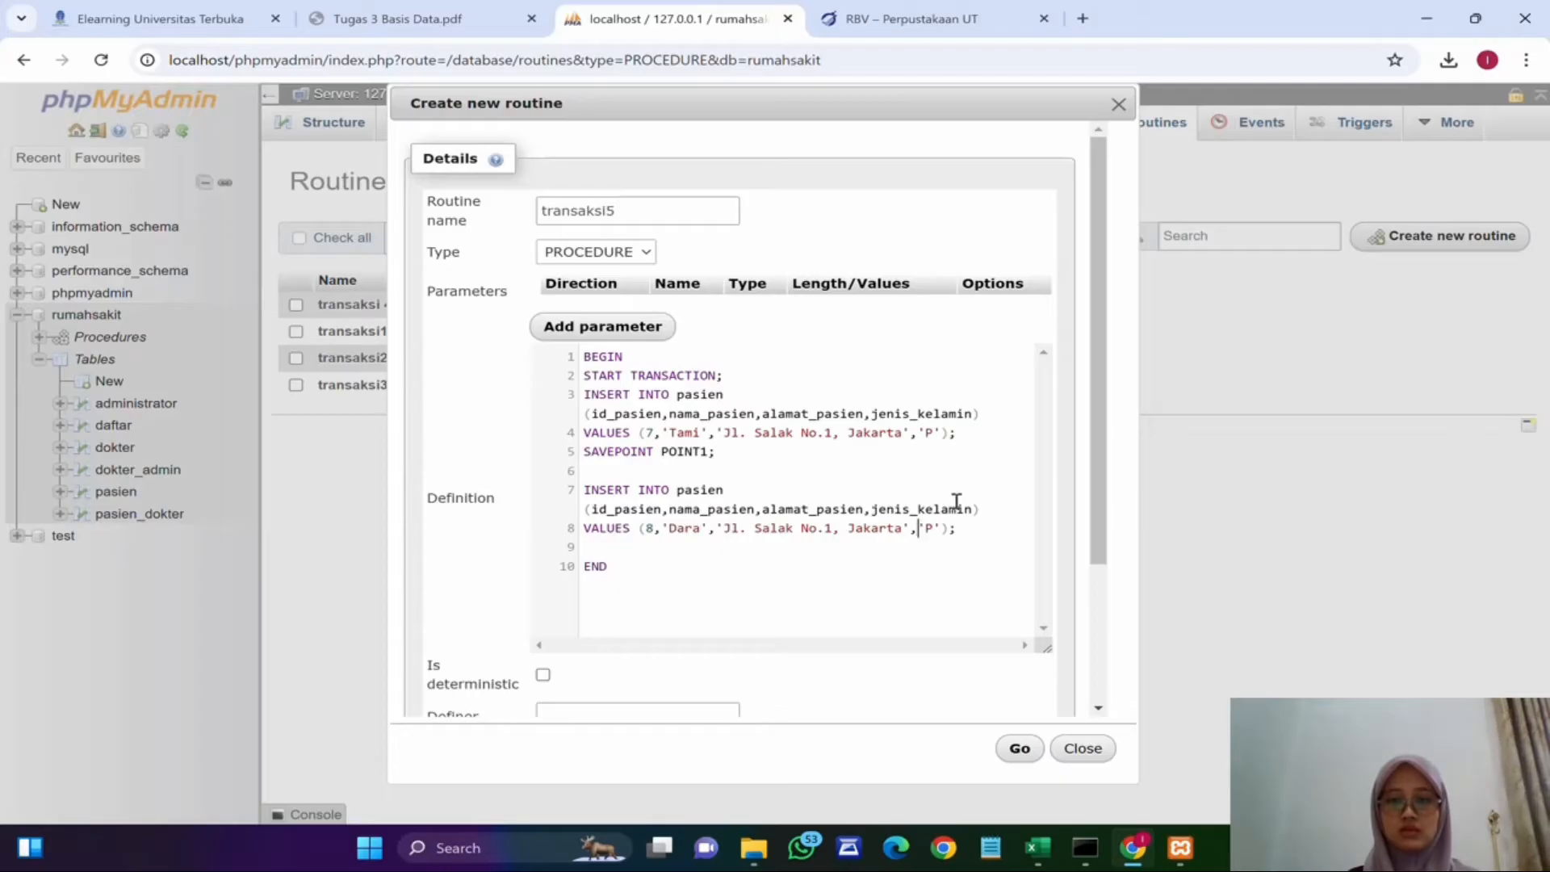
double_click(787, 529)
text(Alh)
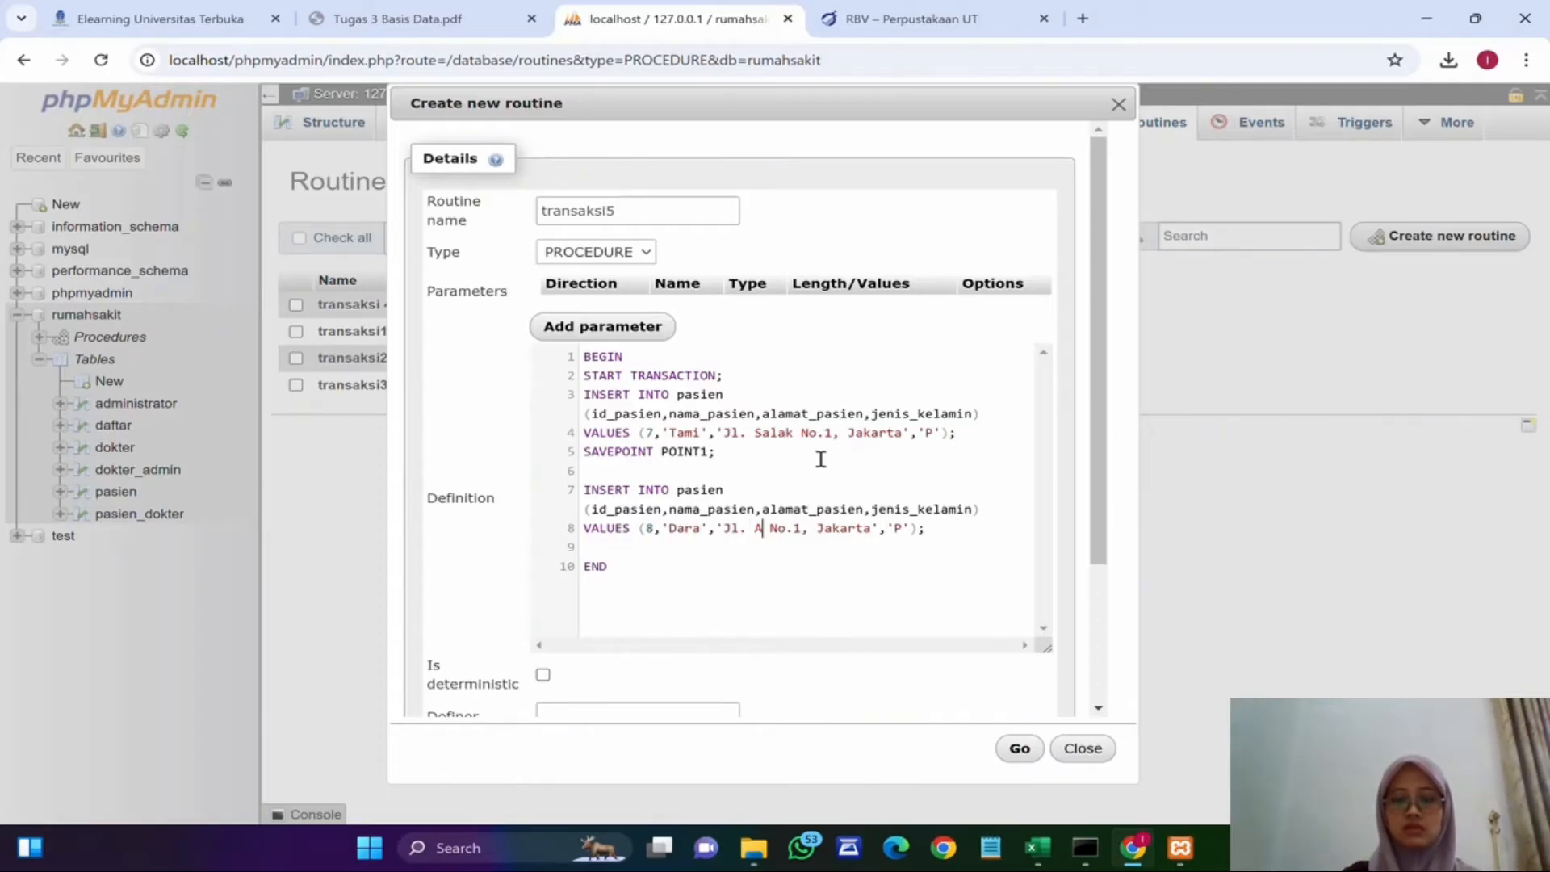
text(idayah II)
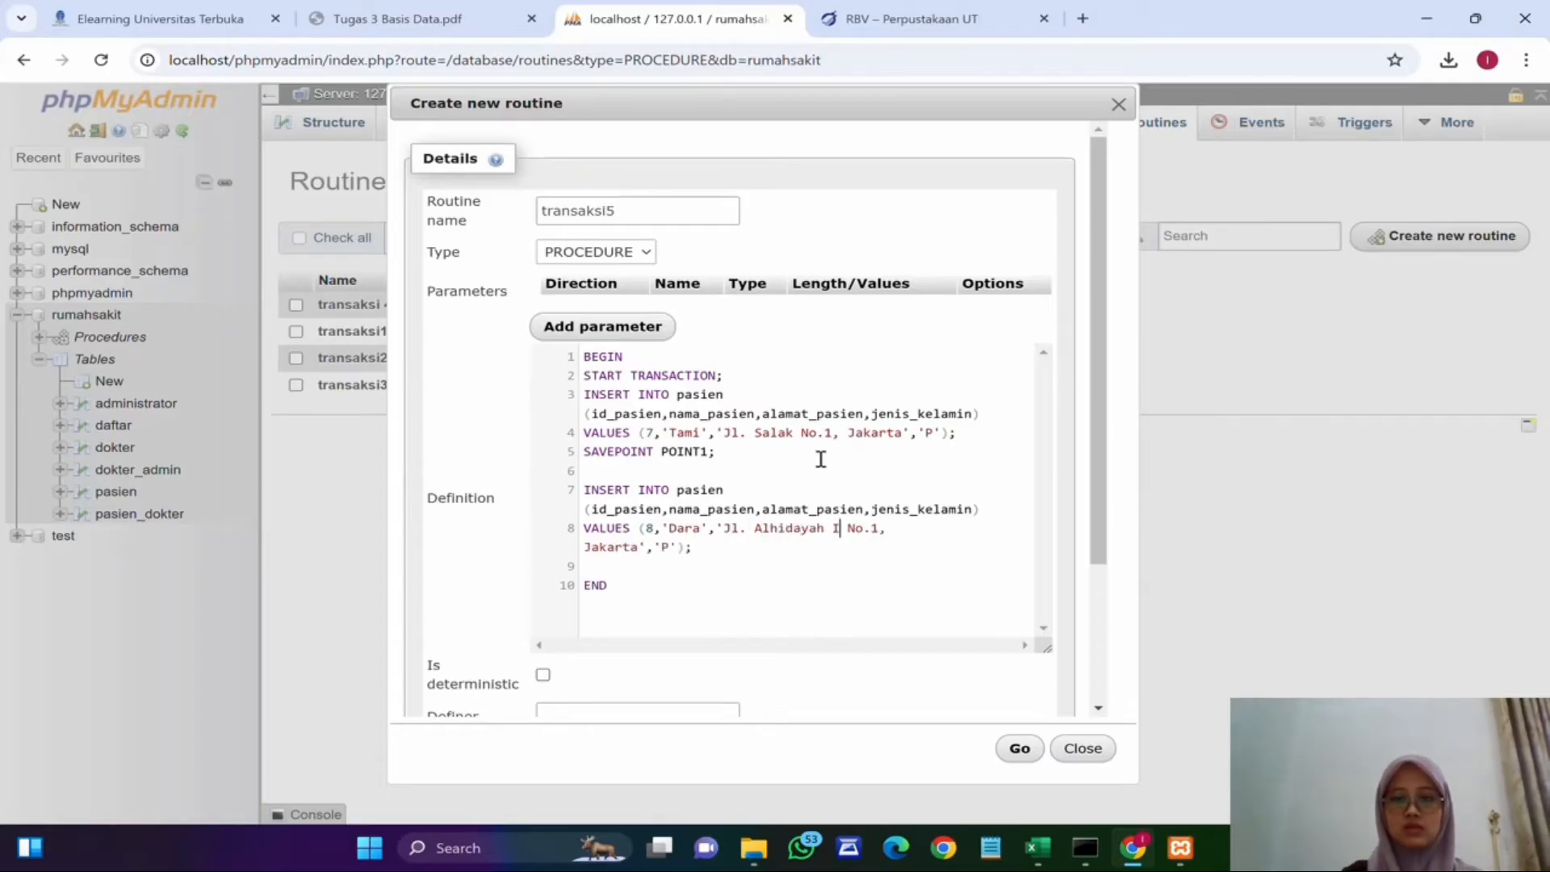
key(Right)
key(Right)
key(Right)
key(Right)
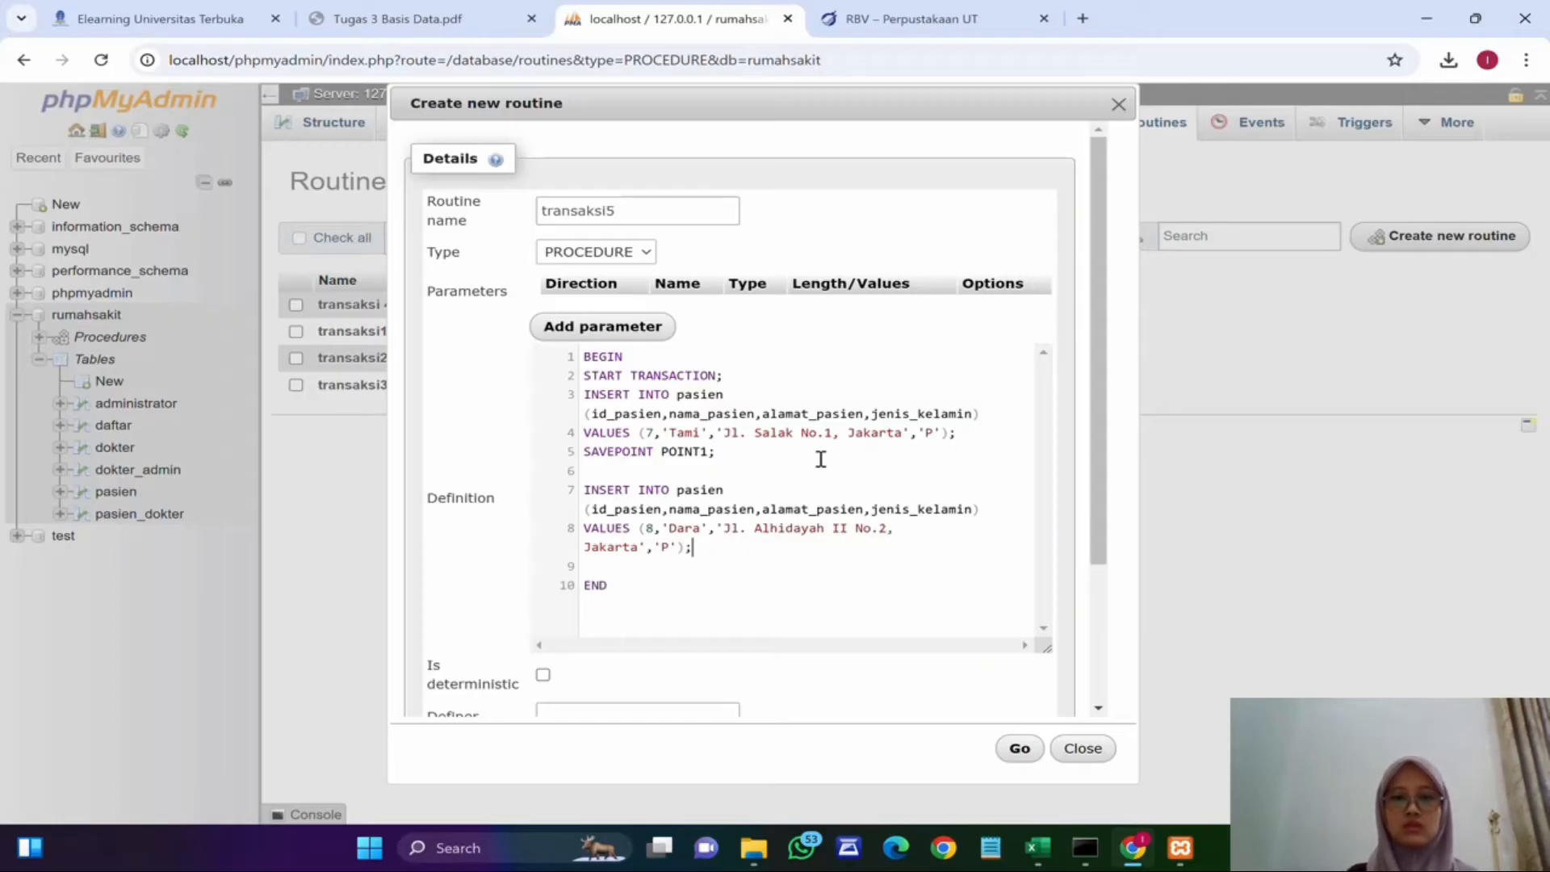
Step: Add ROLLBACK TO SAVEPOINT POINT1; on a new line after the second insert
key(Return)
text(RO)
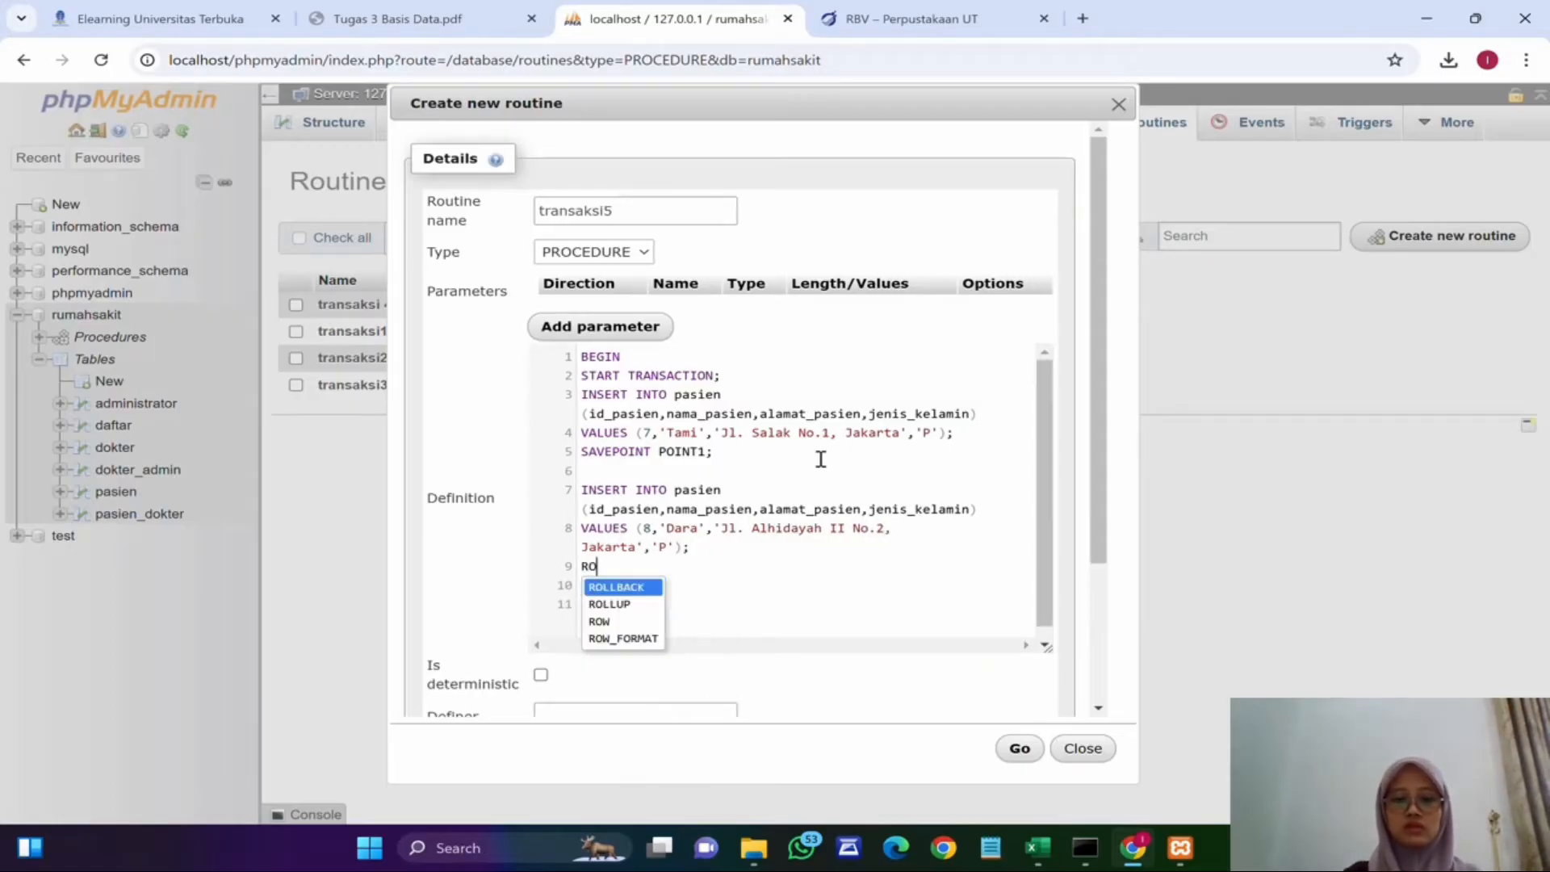
text(LLBACK TO SA)
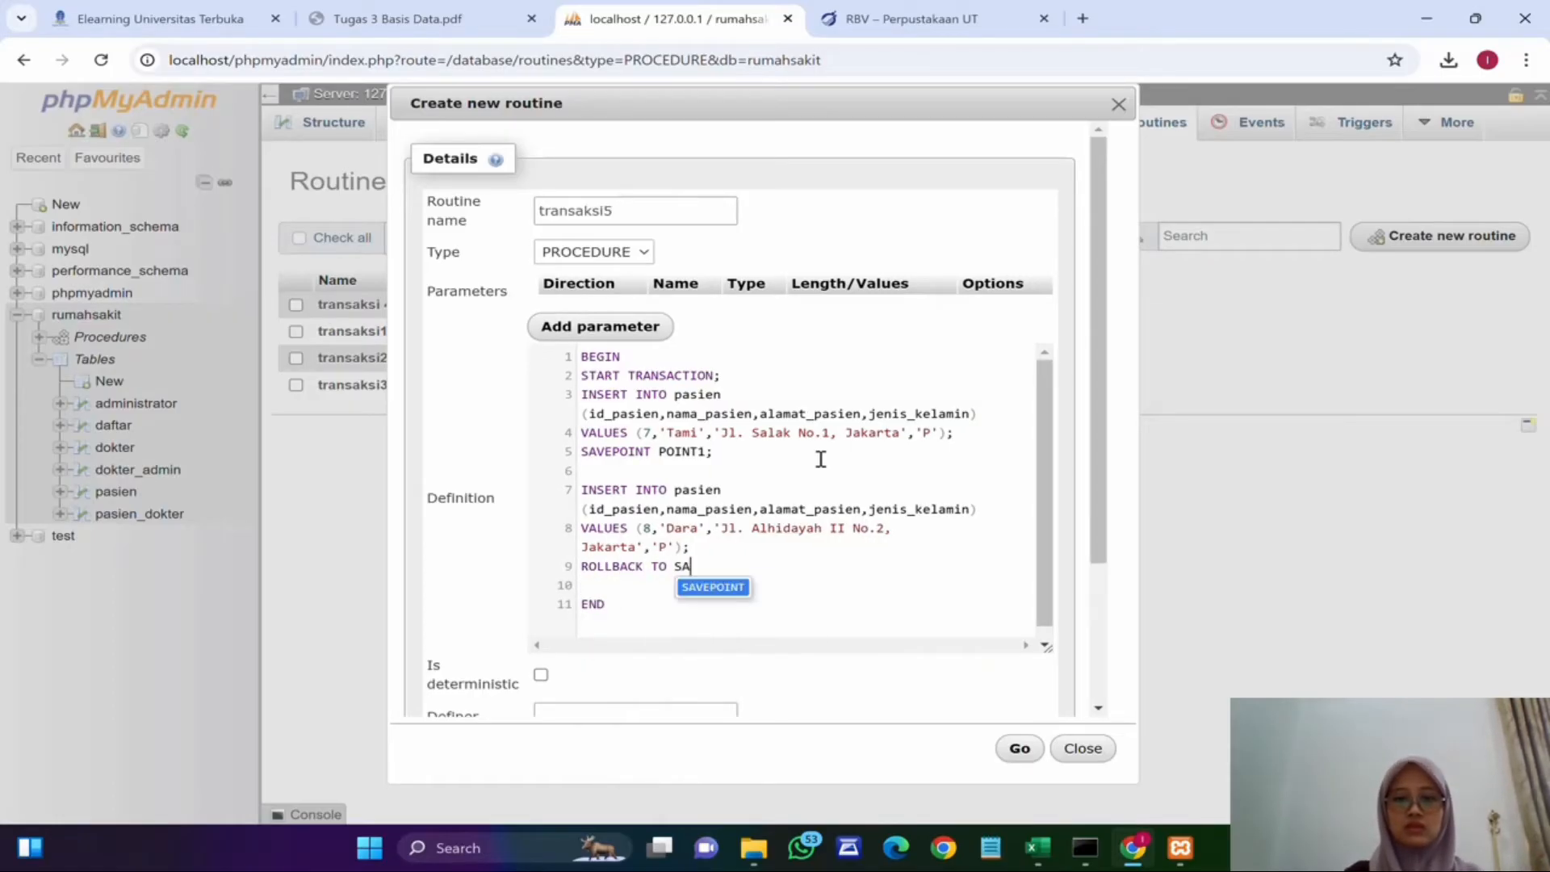
text(VEPOINT PO)
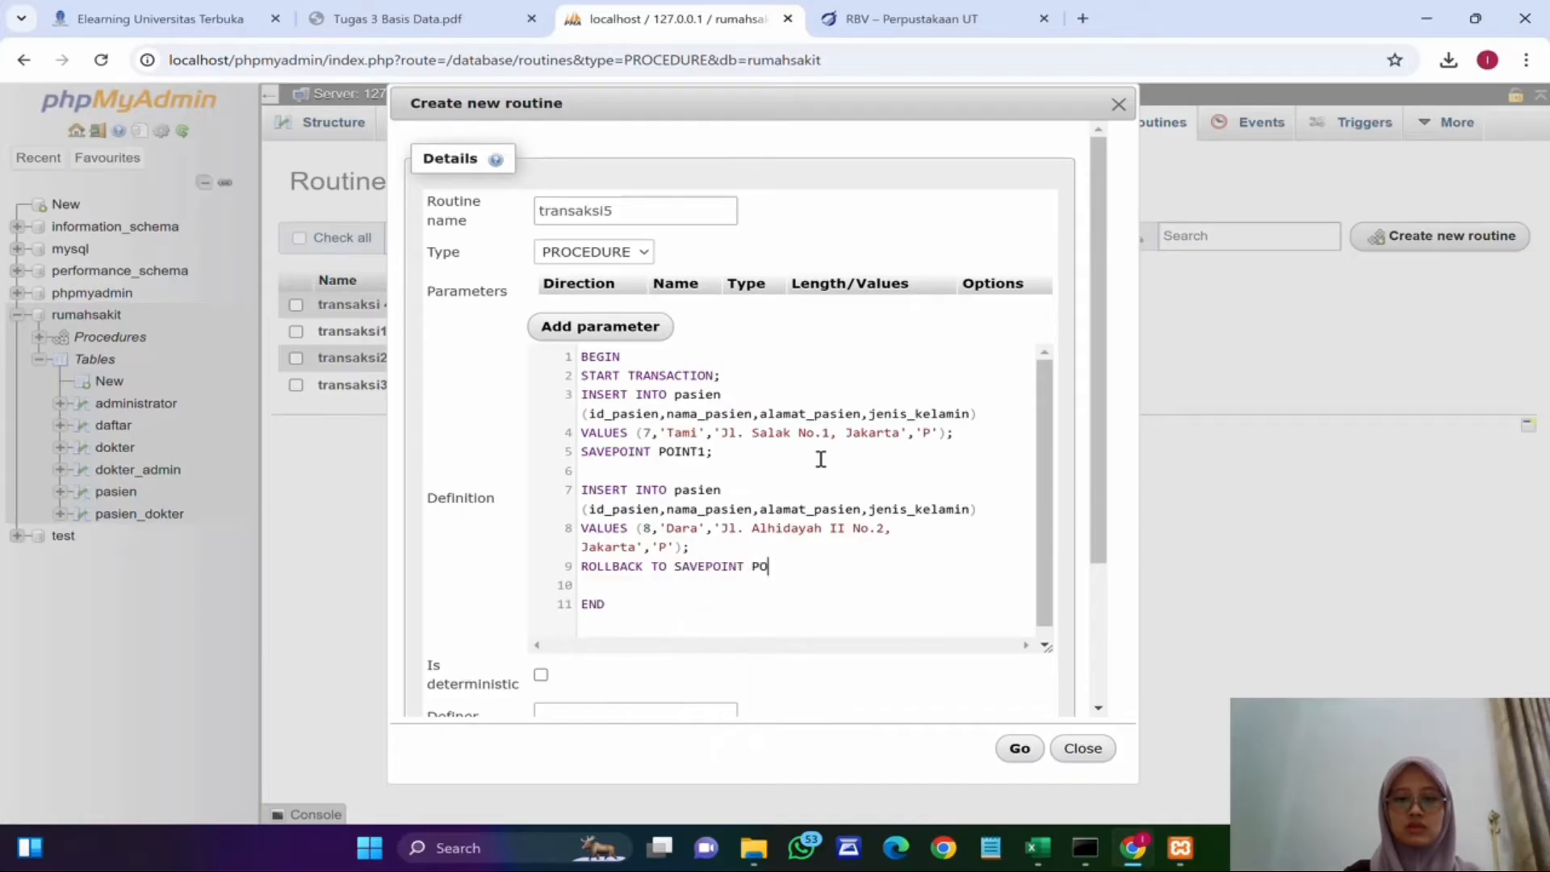
text(INT1;)
Step: Paste a copy of the INSERT statement two lines below the rollback
key(Return)
key(Return)
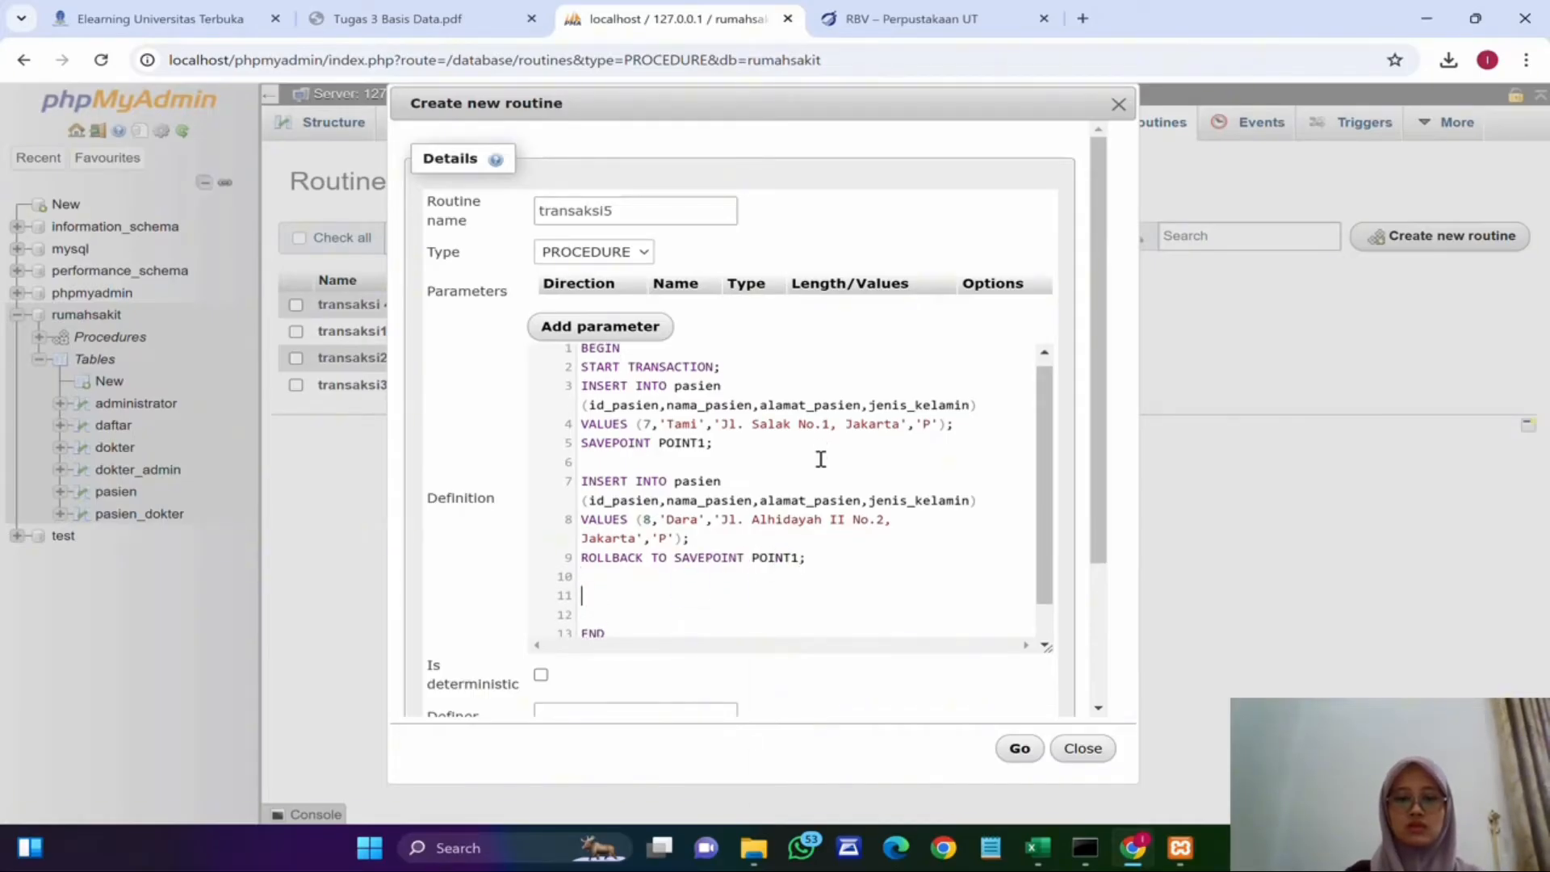
click(660, 600)
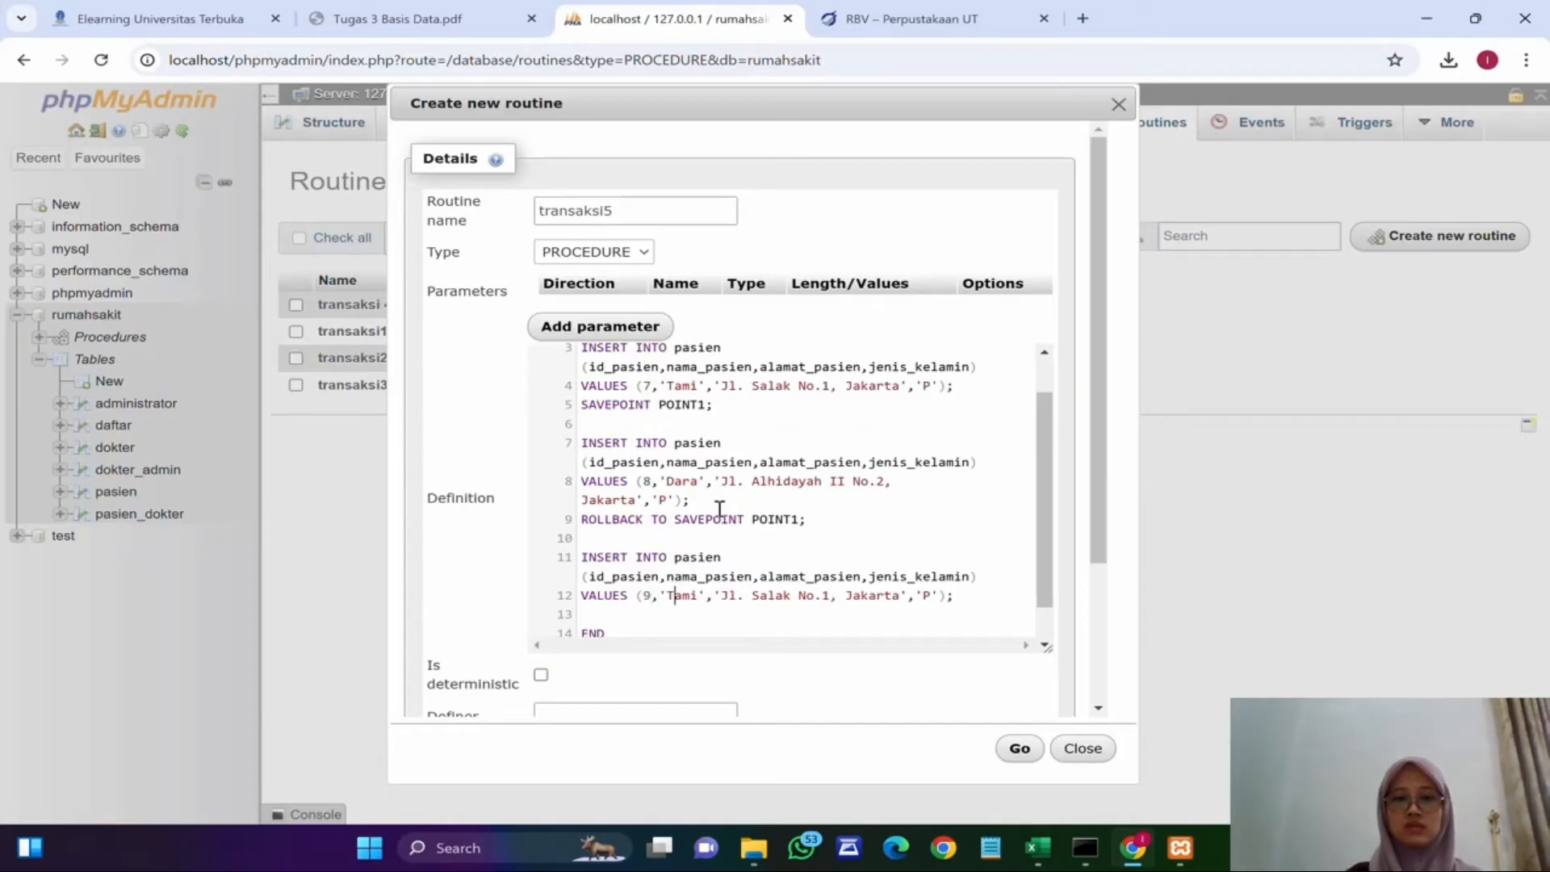
scroll(719, 508, down, 1)
double_click(680, 577)
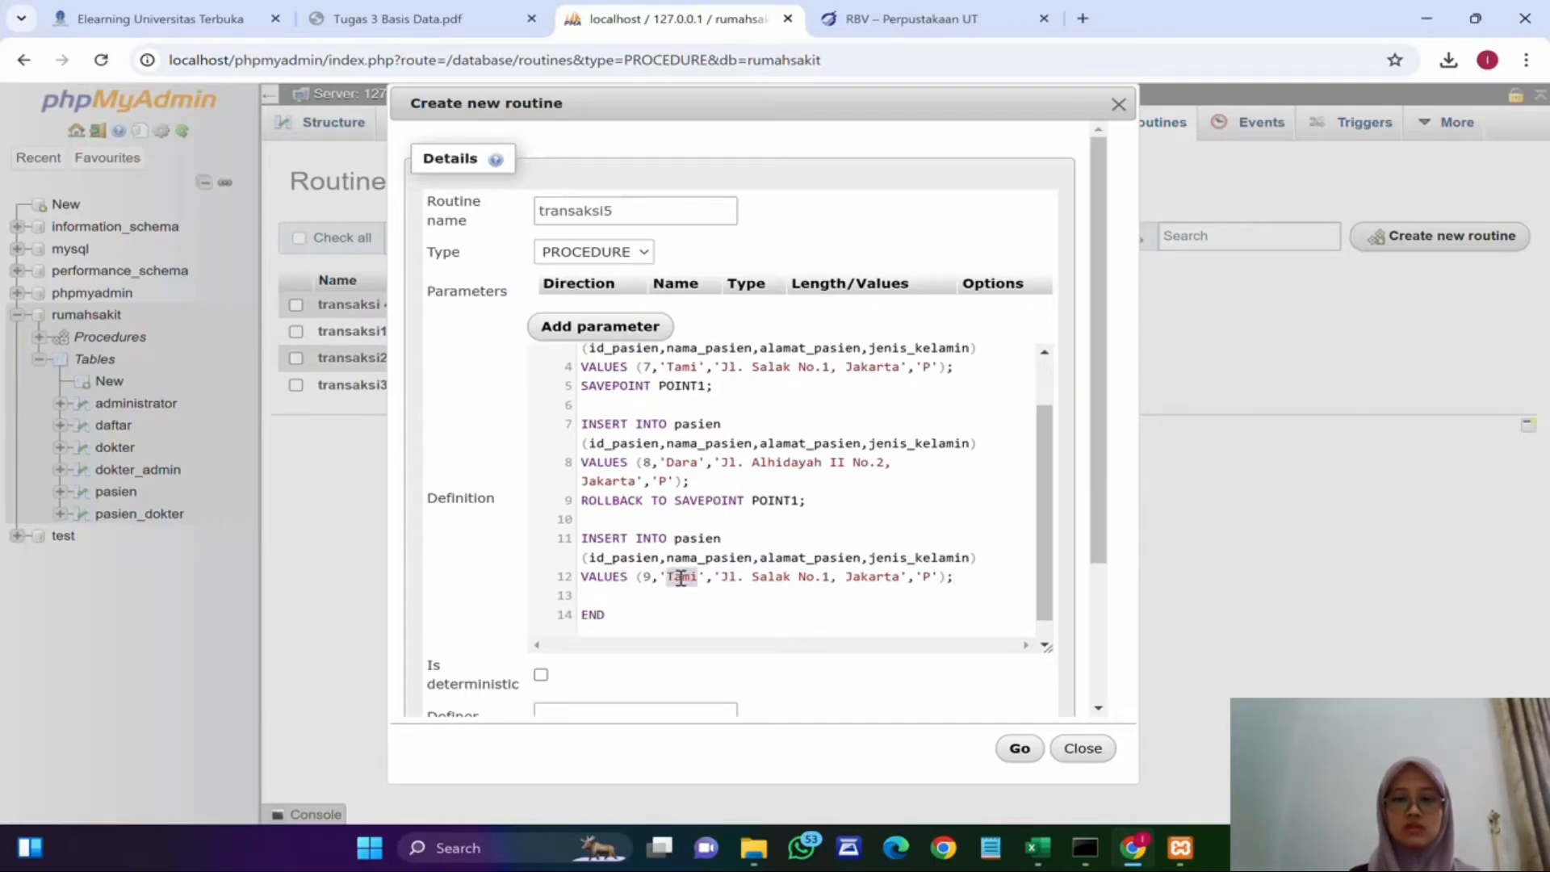
text(Ratu)
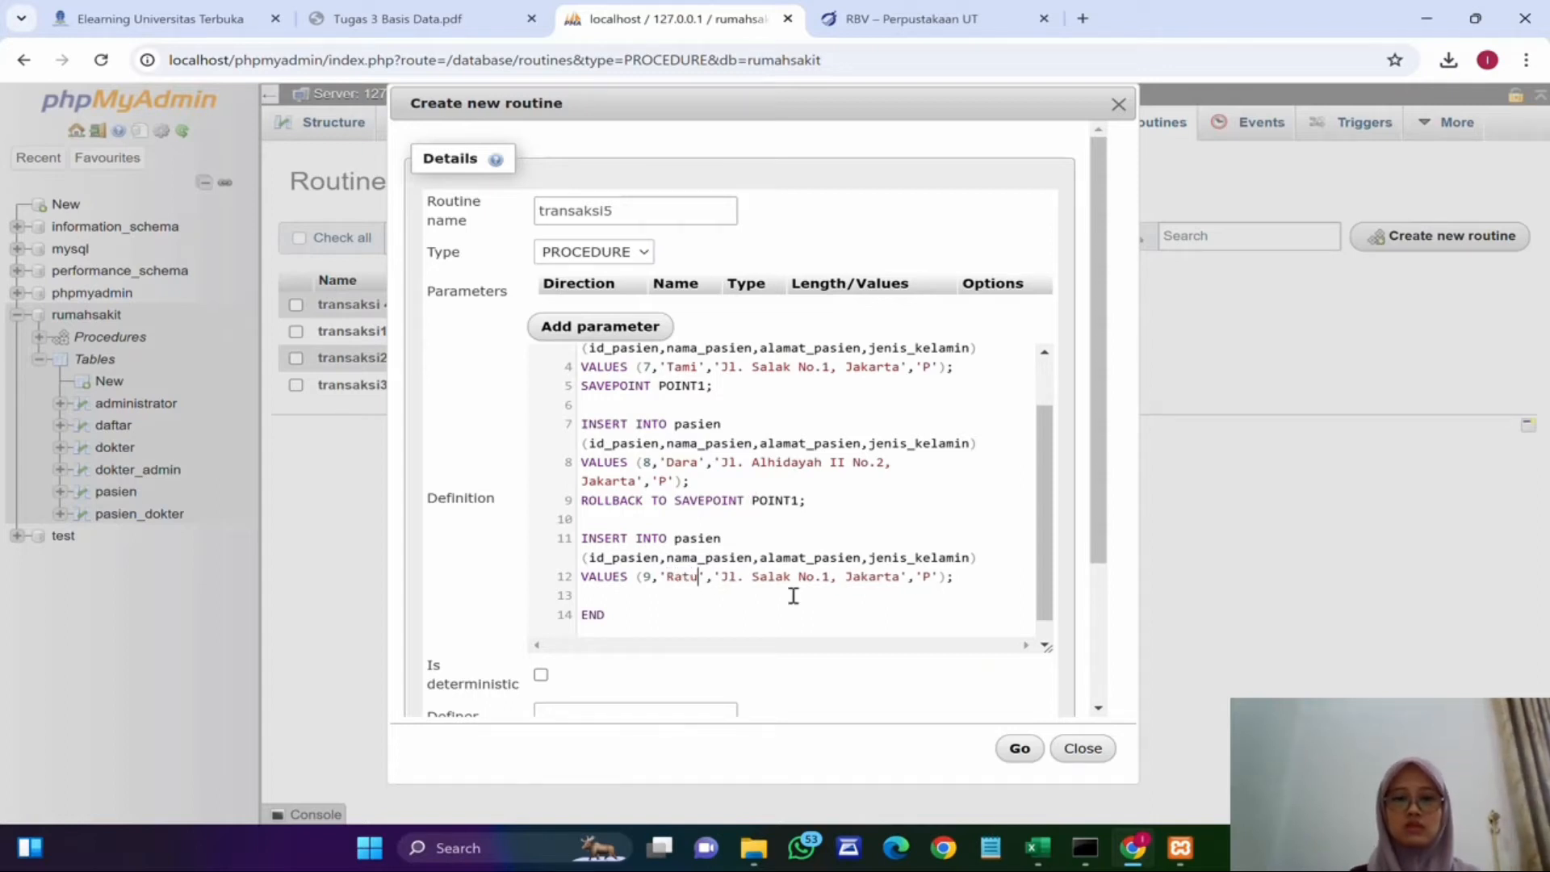
double_click(771, 576)
text(Sud)
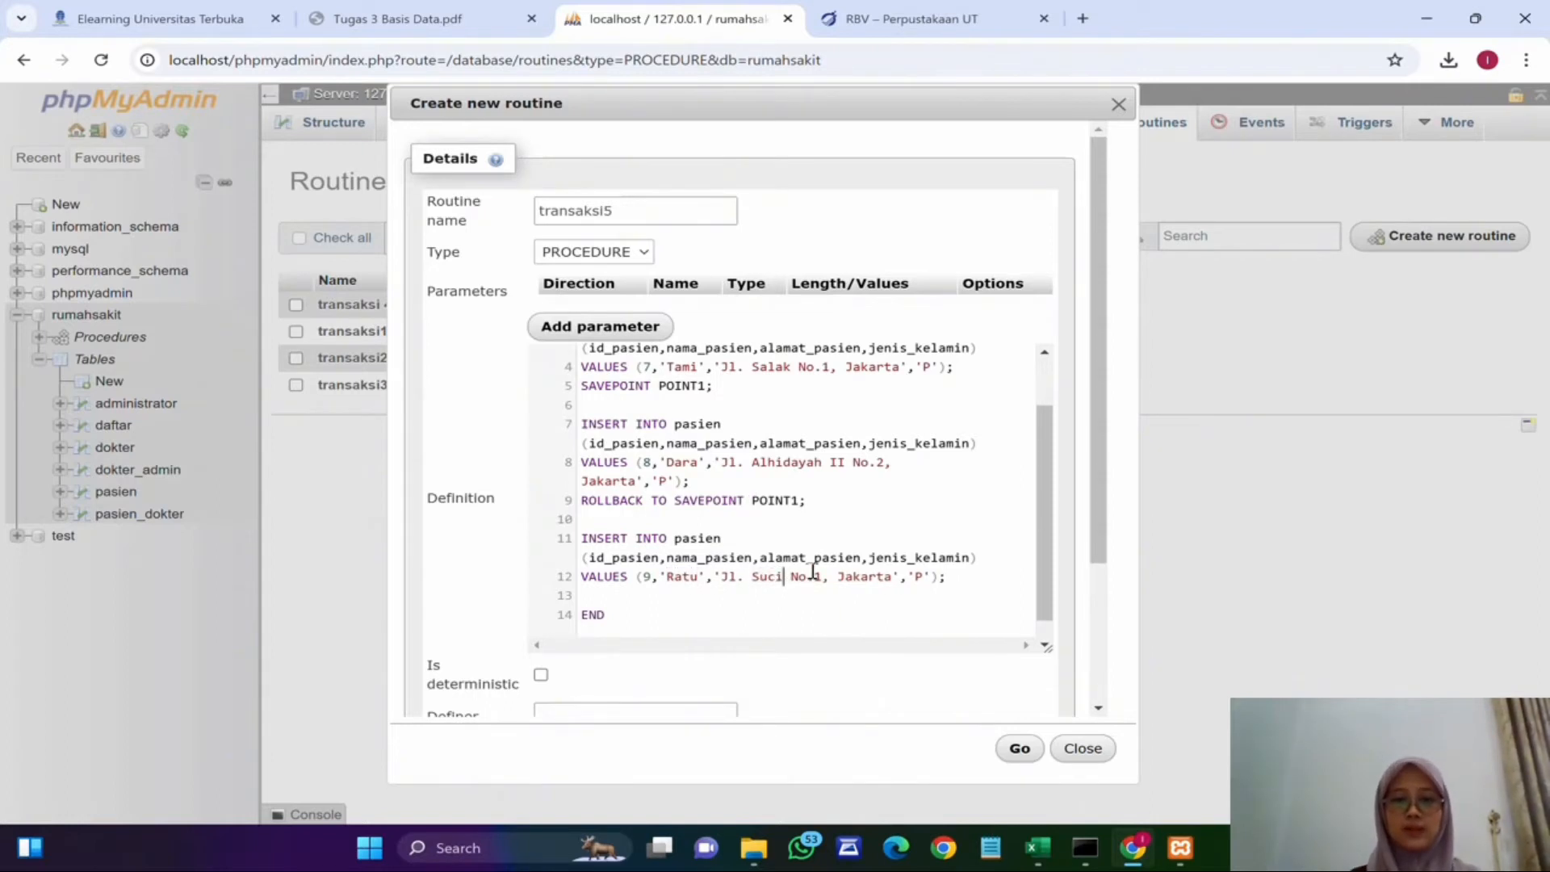
Step: Add COMMIT; on the line after the third insert
scroll(926, 503, down, 1)
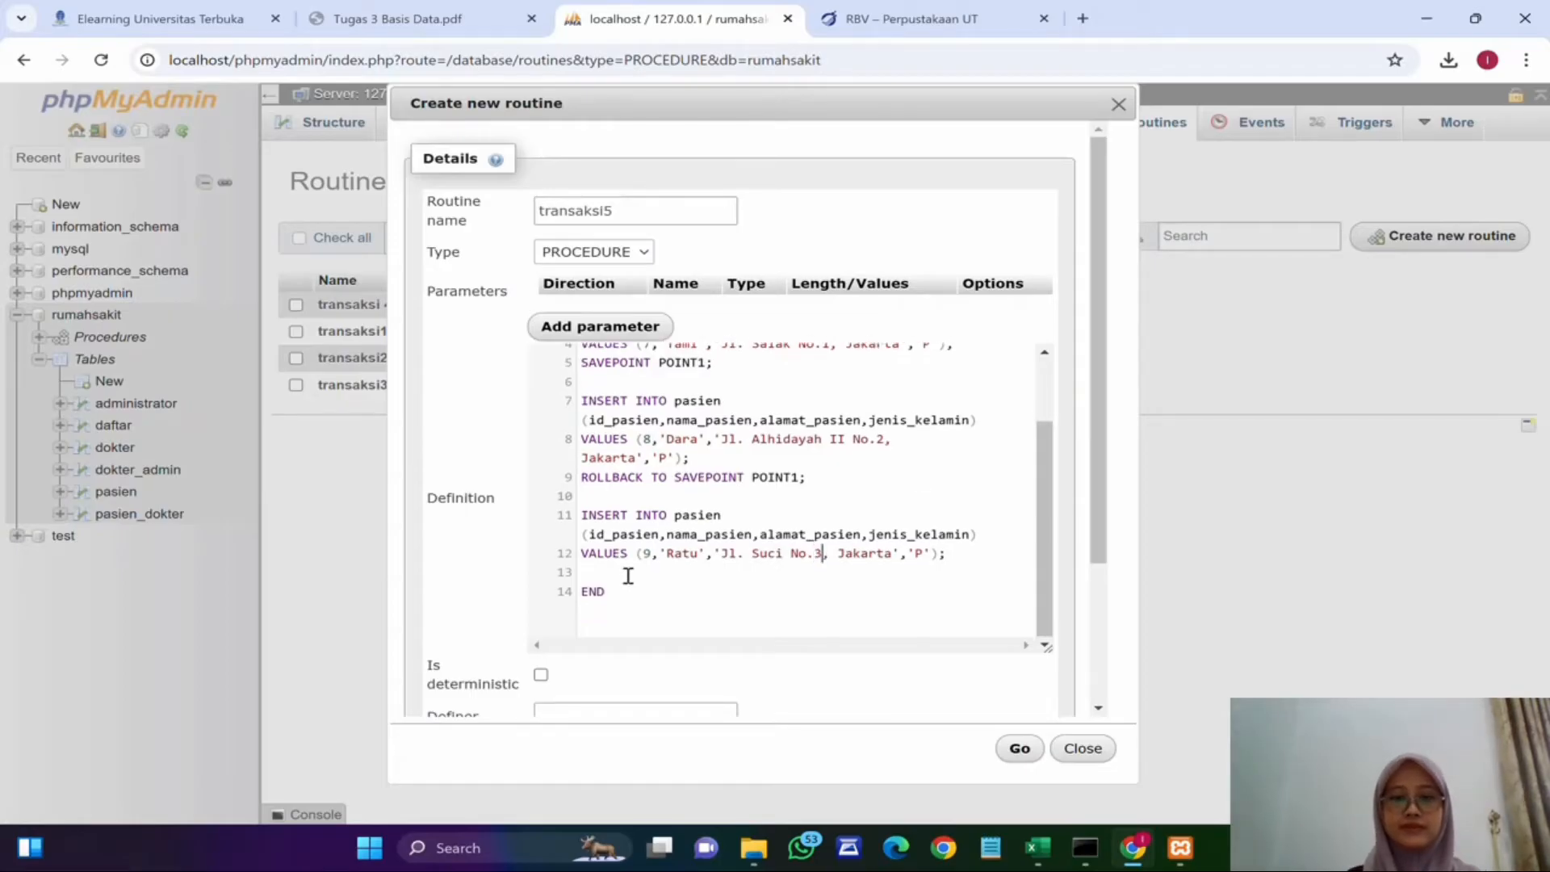
text(COMMIT;)
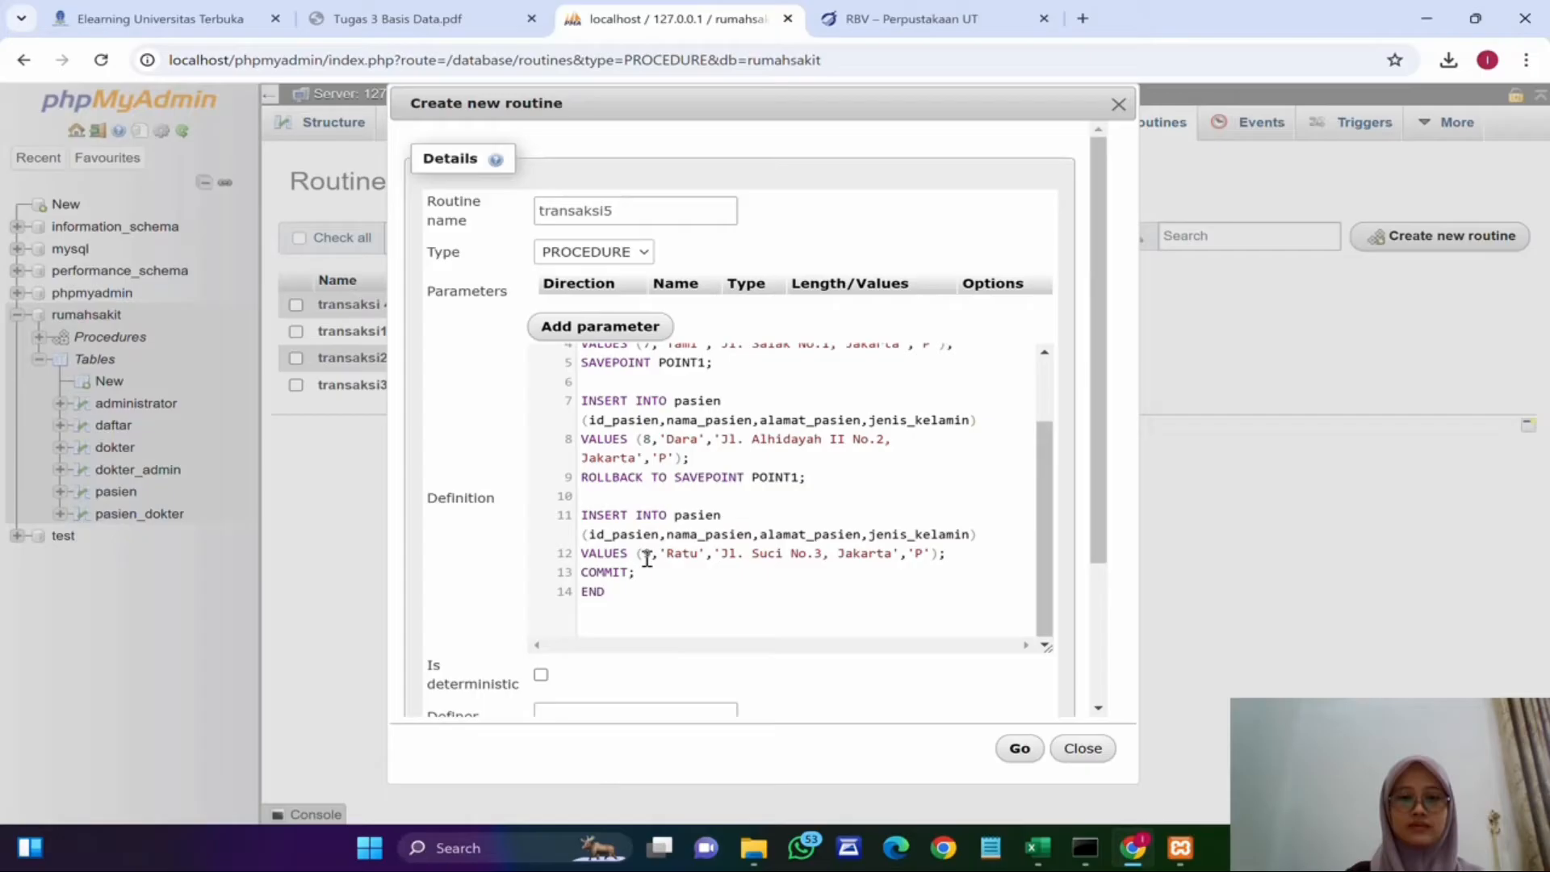
key(Return)
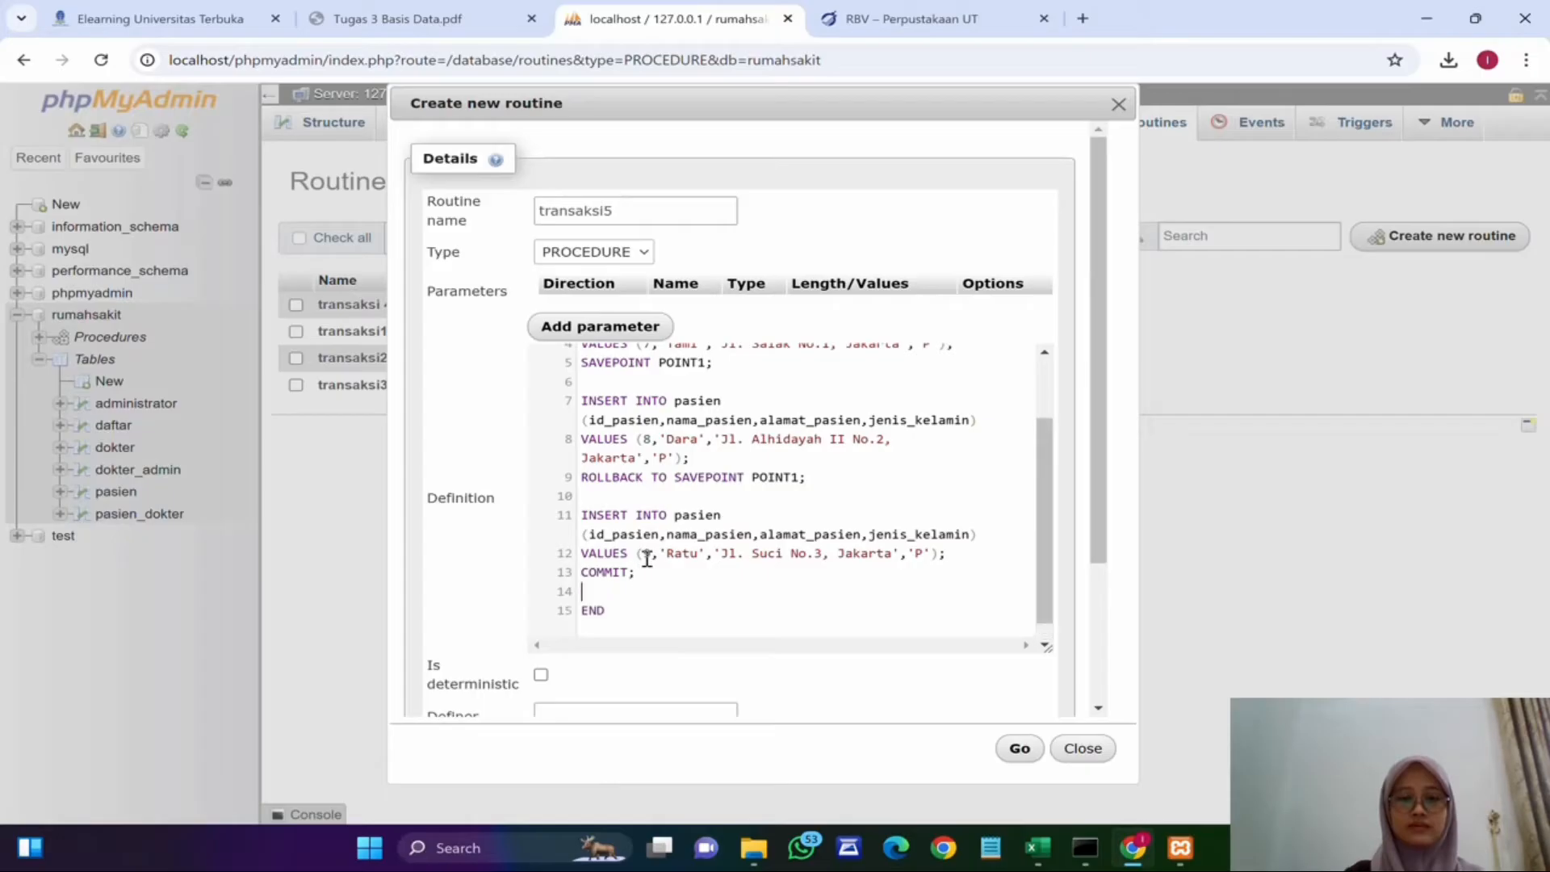
Step: Append SELECT * FROM pasien; followed by another COMMIT; before END
text(SELECT * FRO)
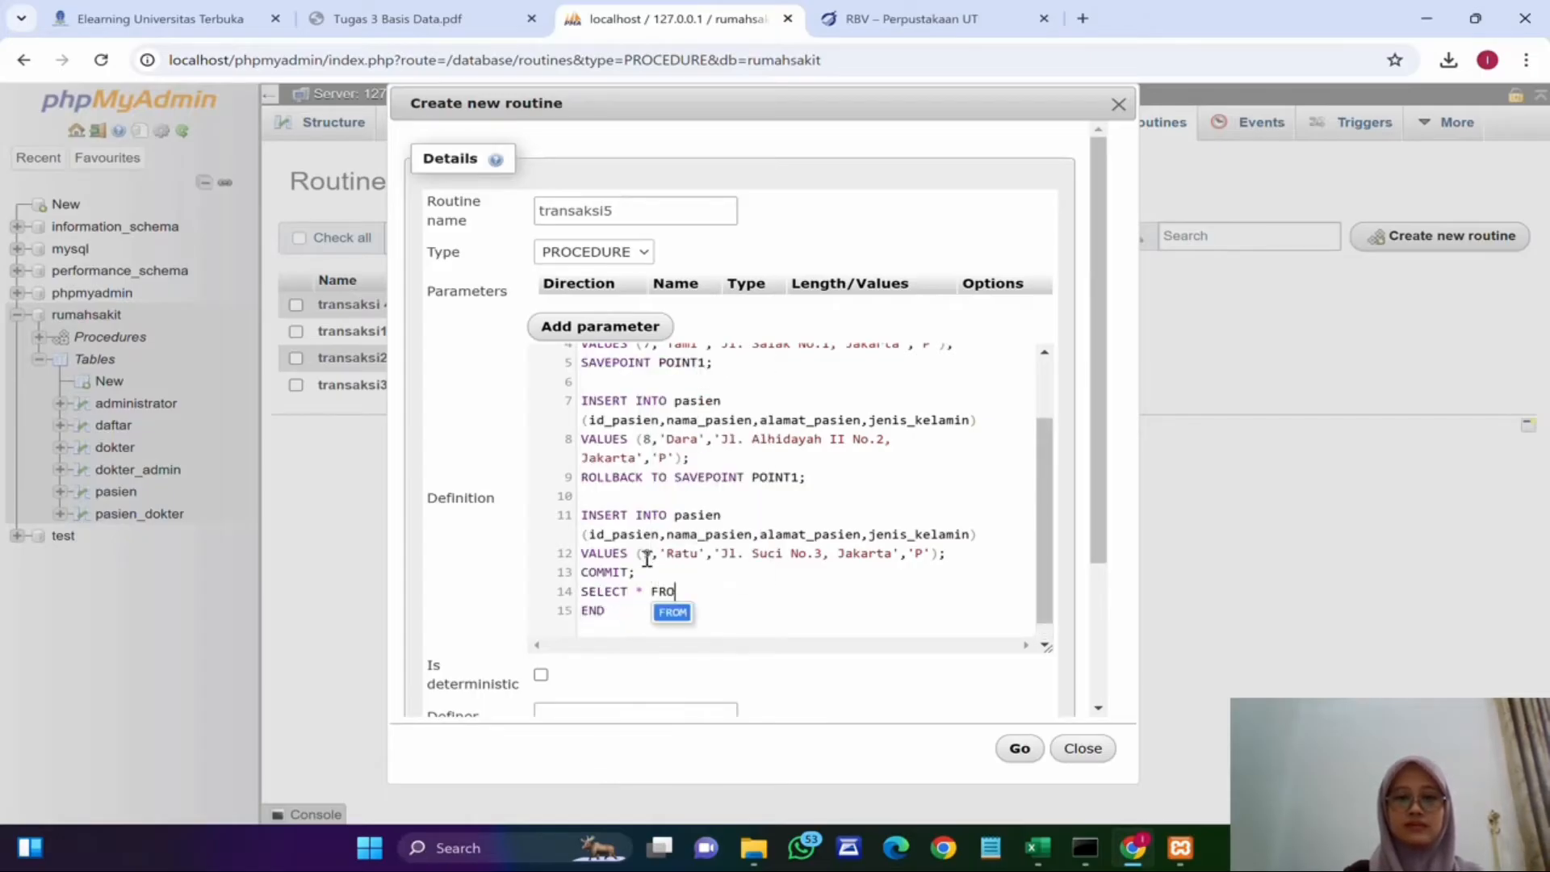
text(M pasien;)
key(Return)
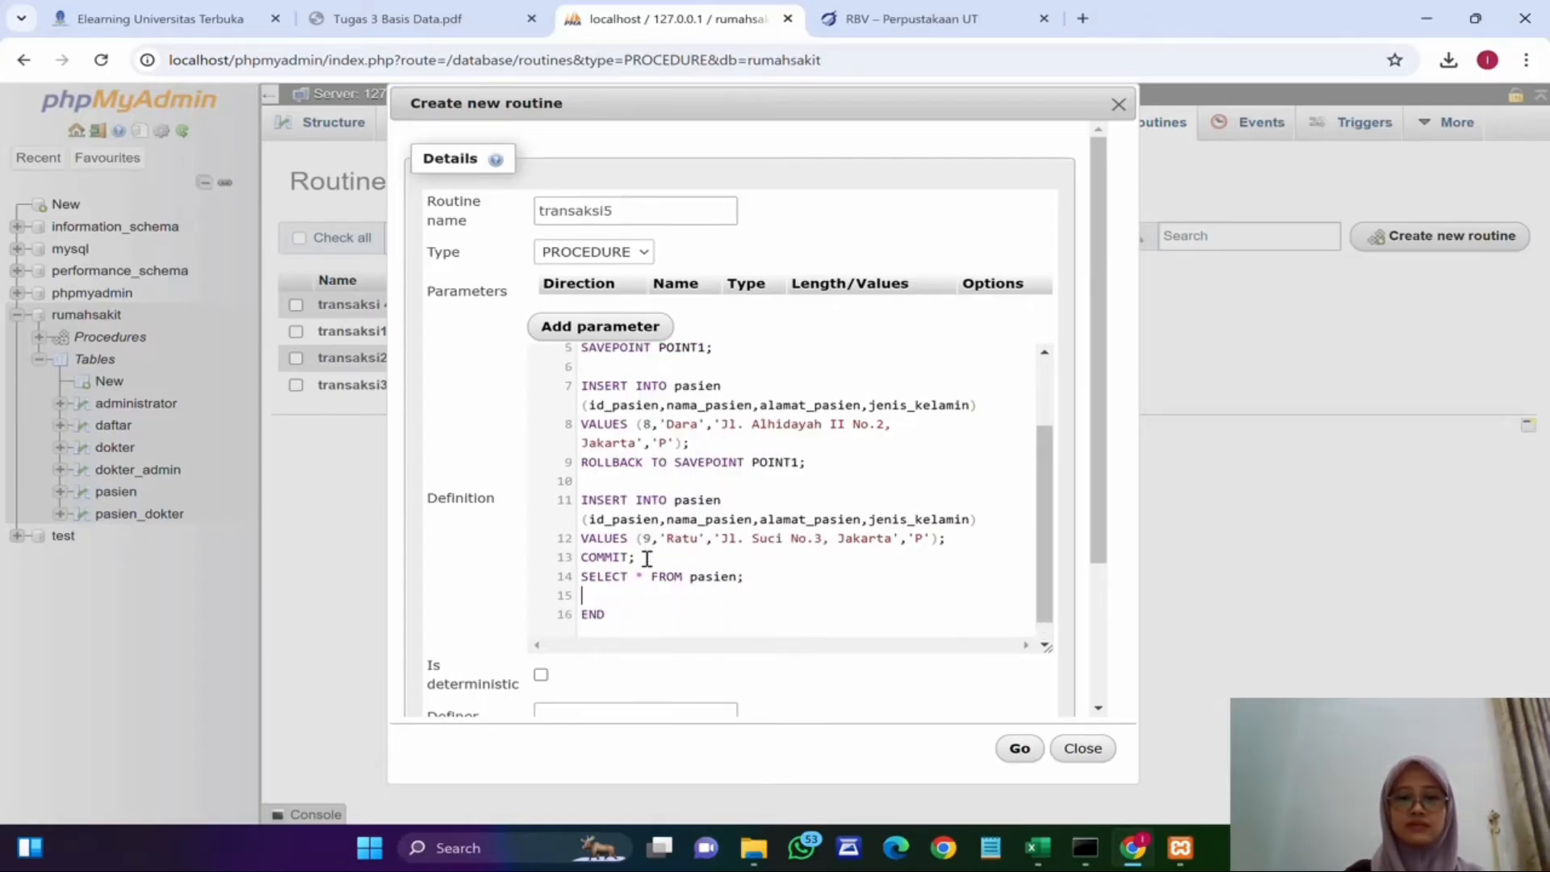
text(commi)
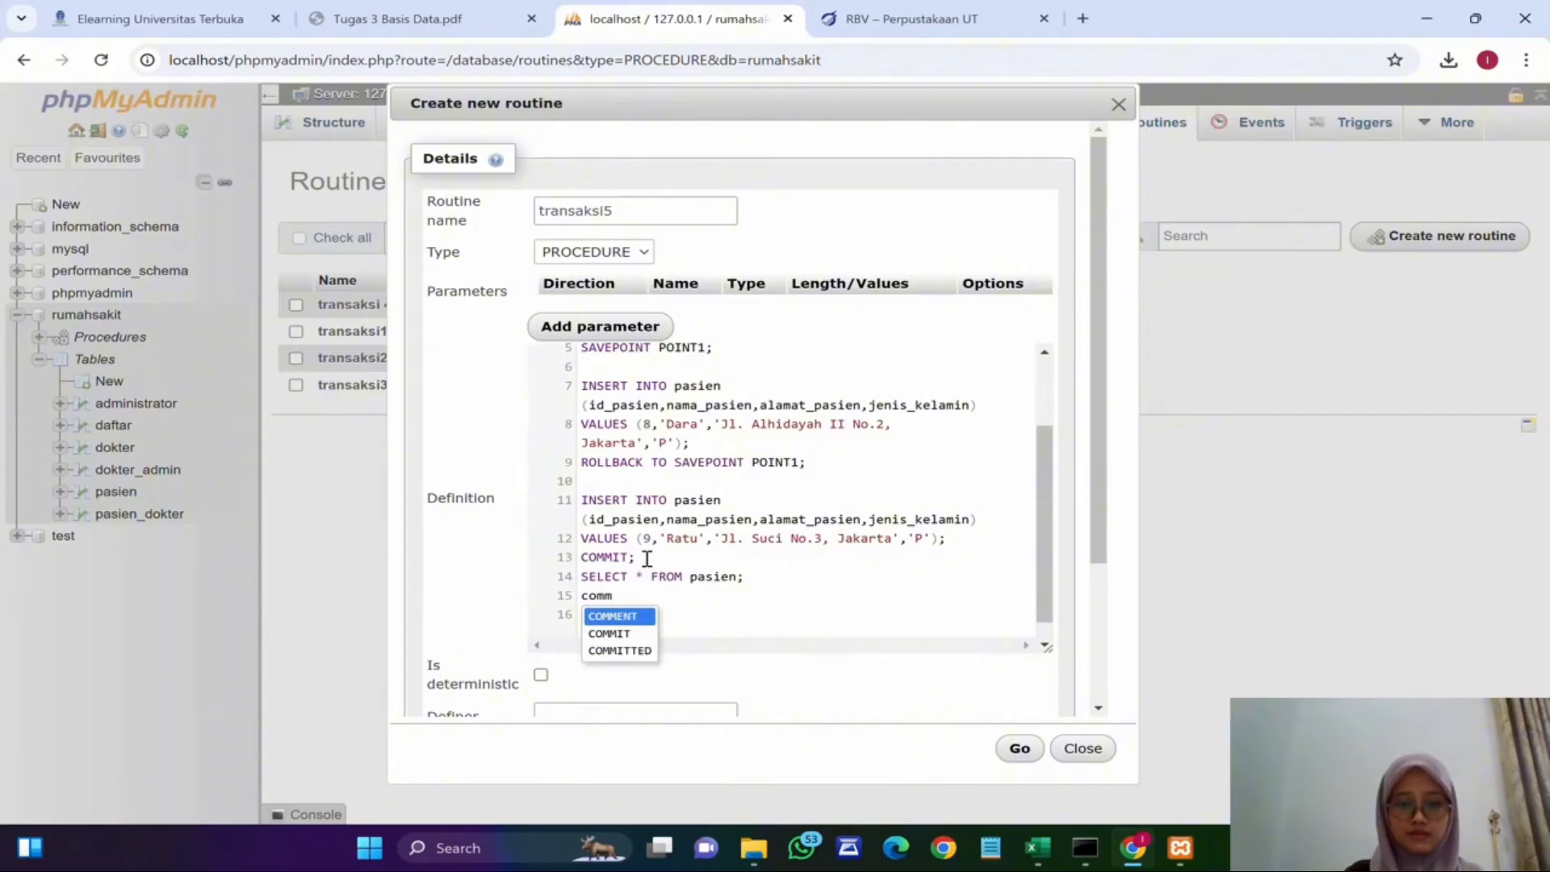
key(Return)
Step: Scroll through the transaksi5 definition to review the whole transaction code
scroll(647, 558, down, 1)
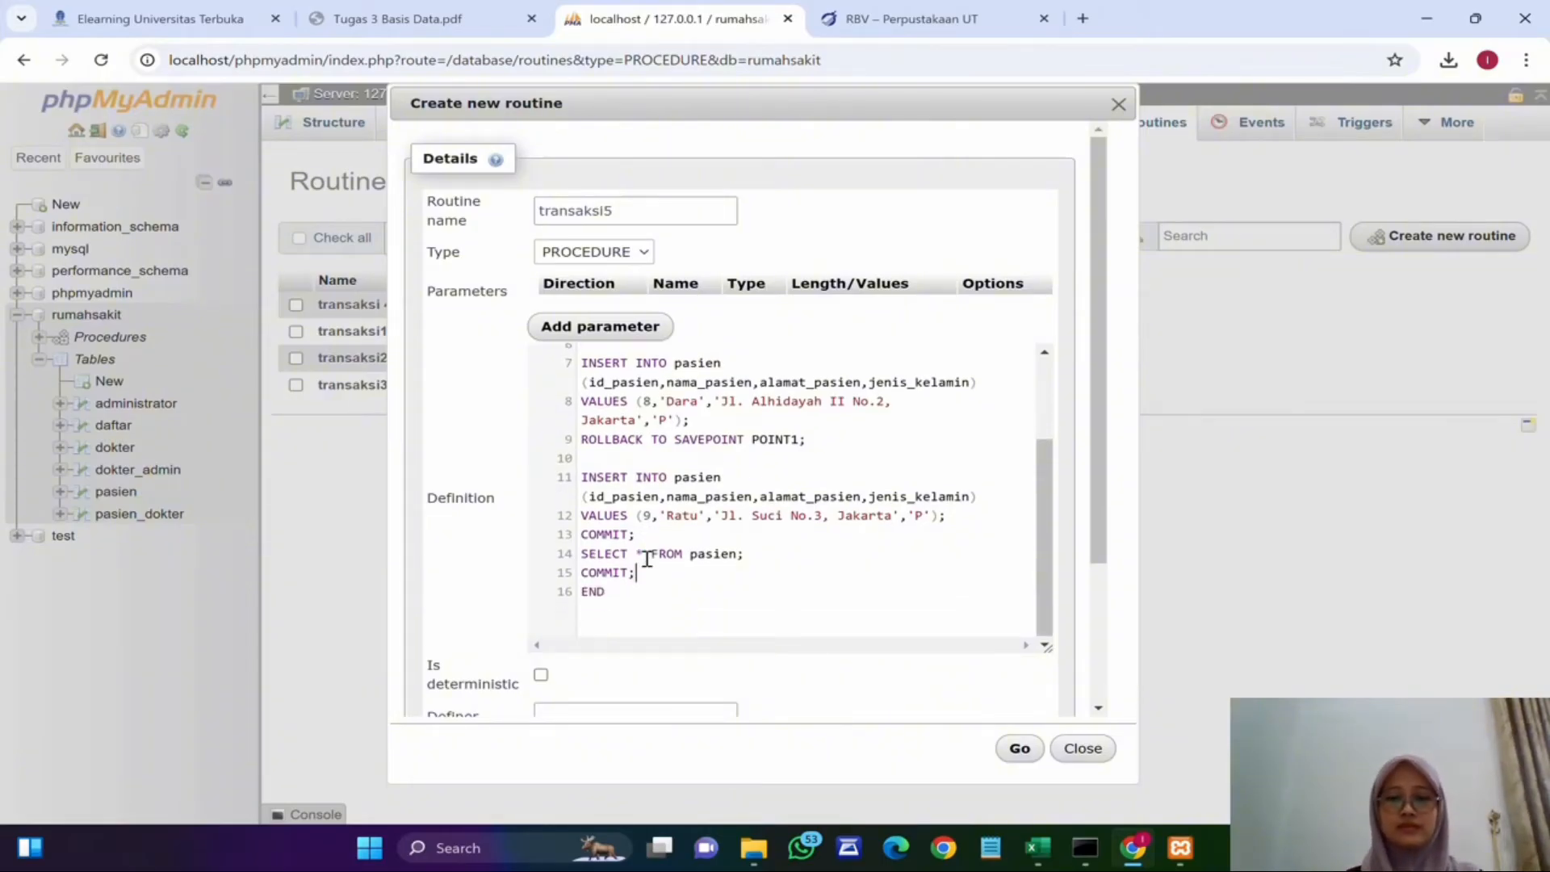
scroll(647, 558, up, 3)
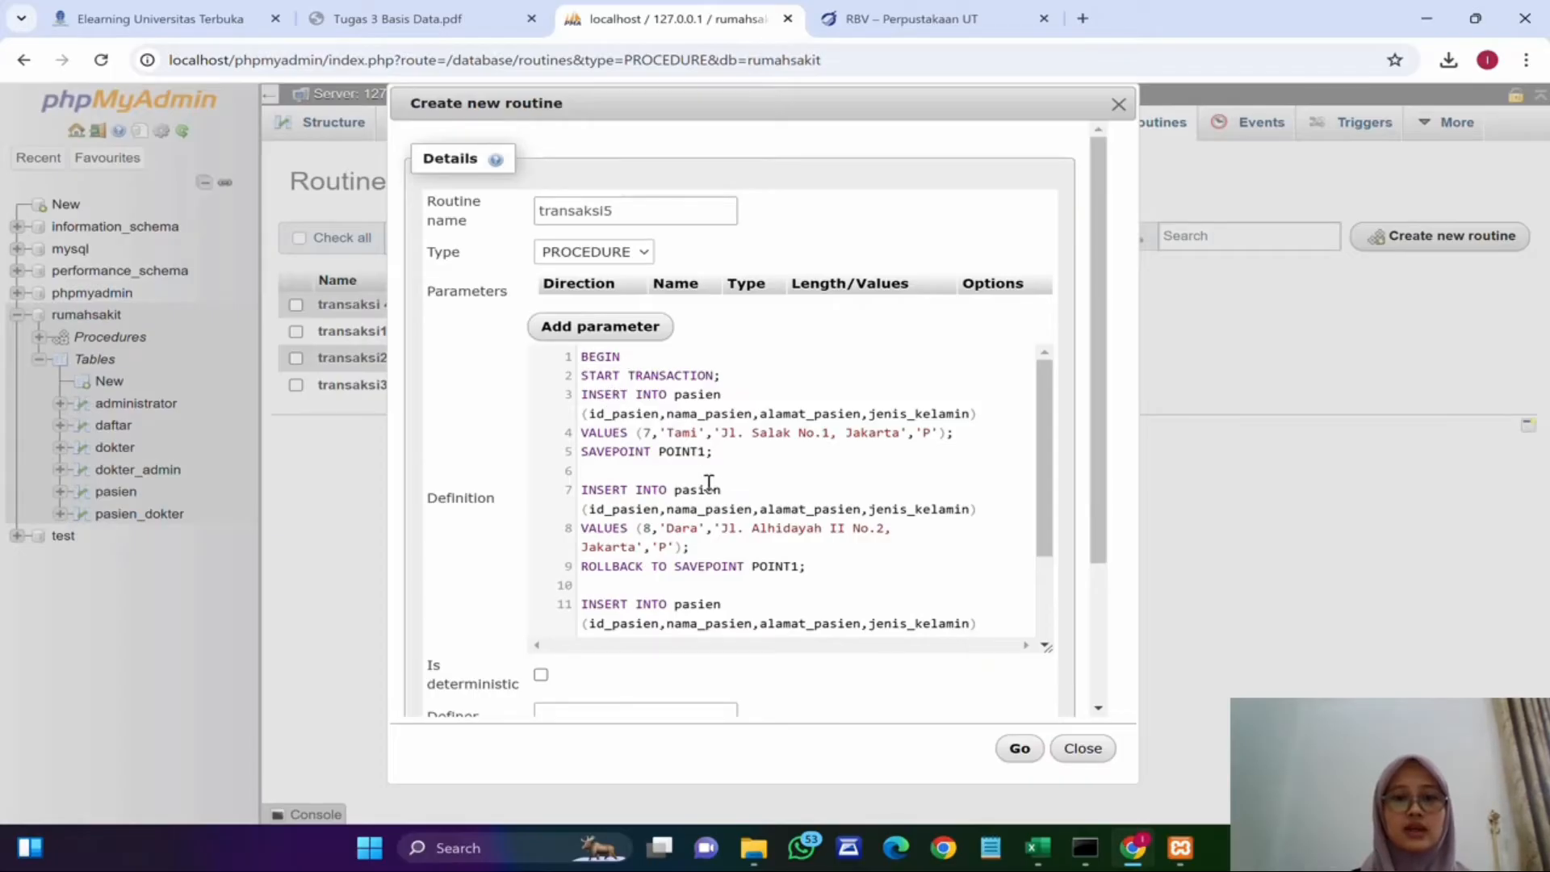
scroll(647, 509, down, 3)
scroll(653, 495, up, 1)
scroll(653, 496, up, 2)
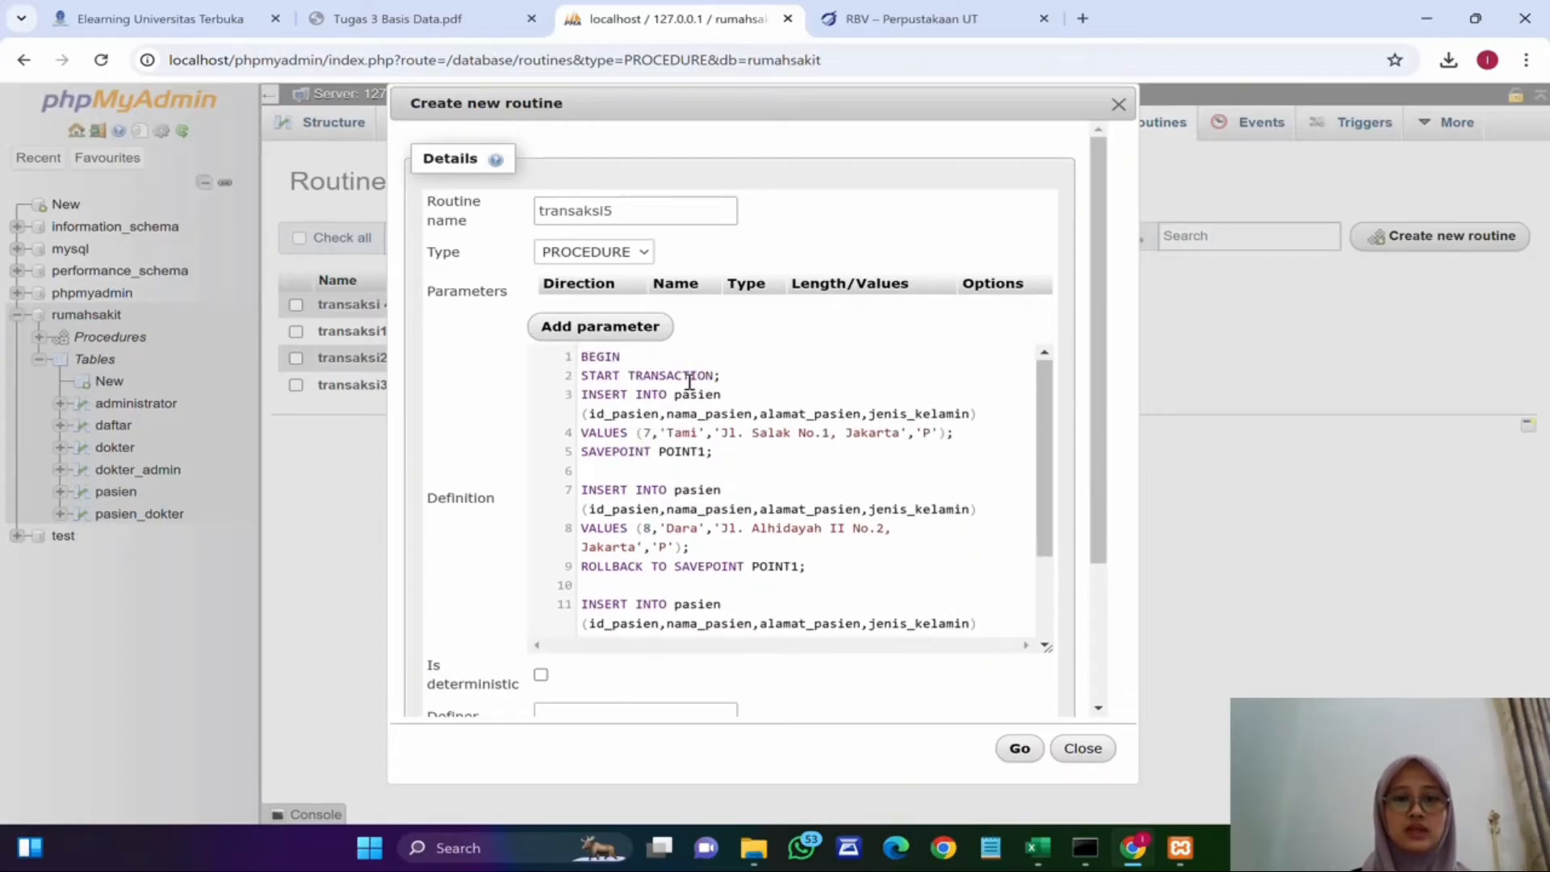
click(639, 423)
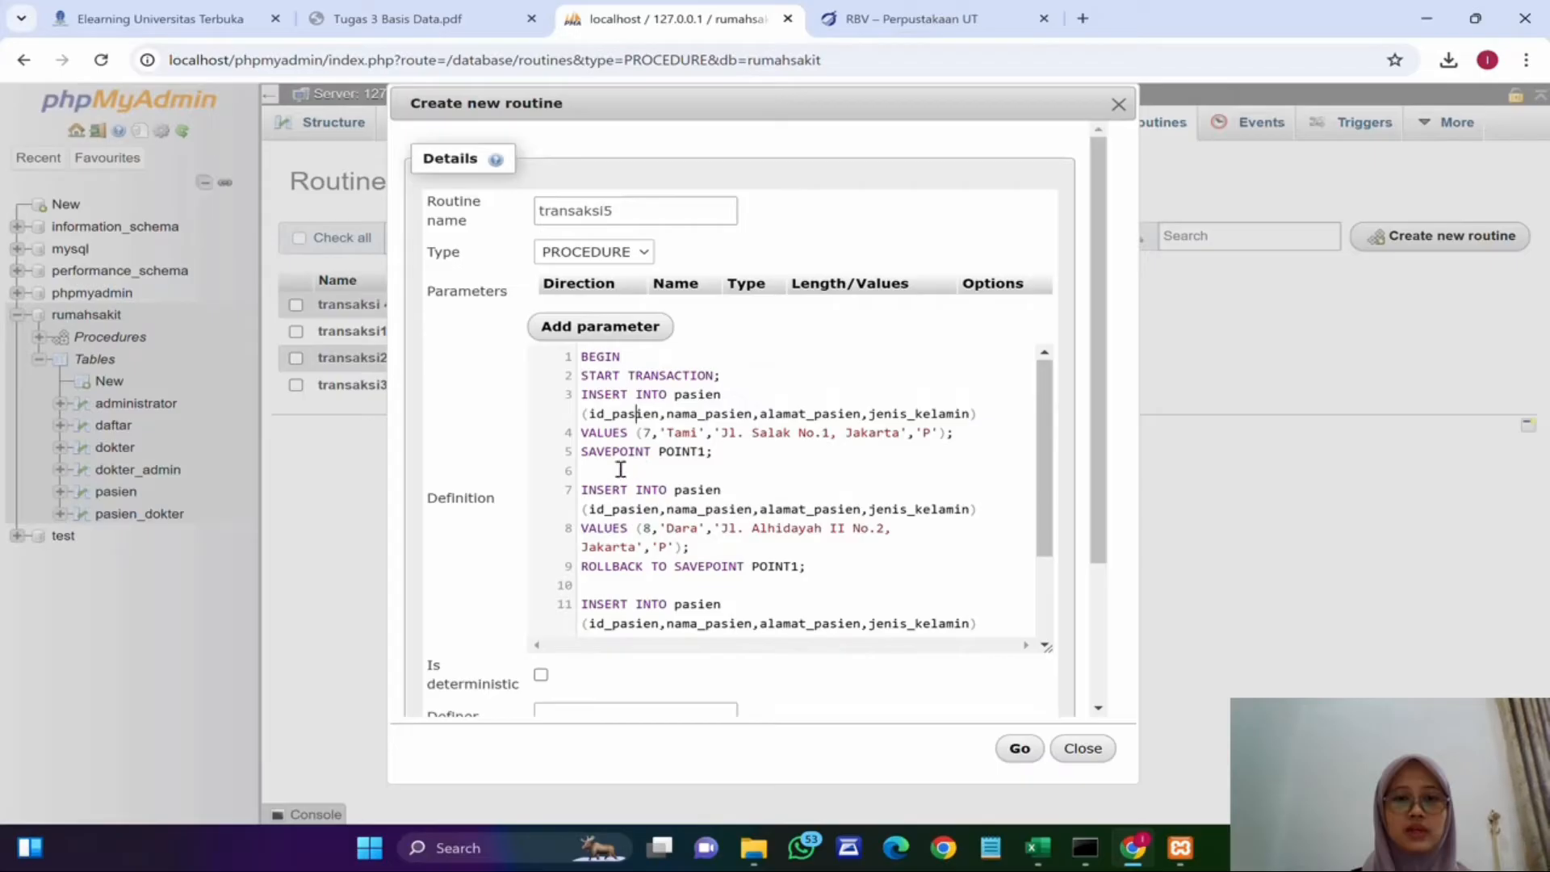
click(599, 455)
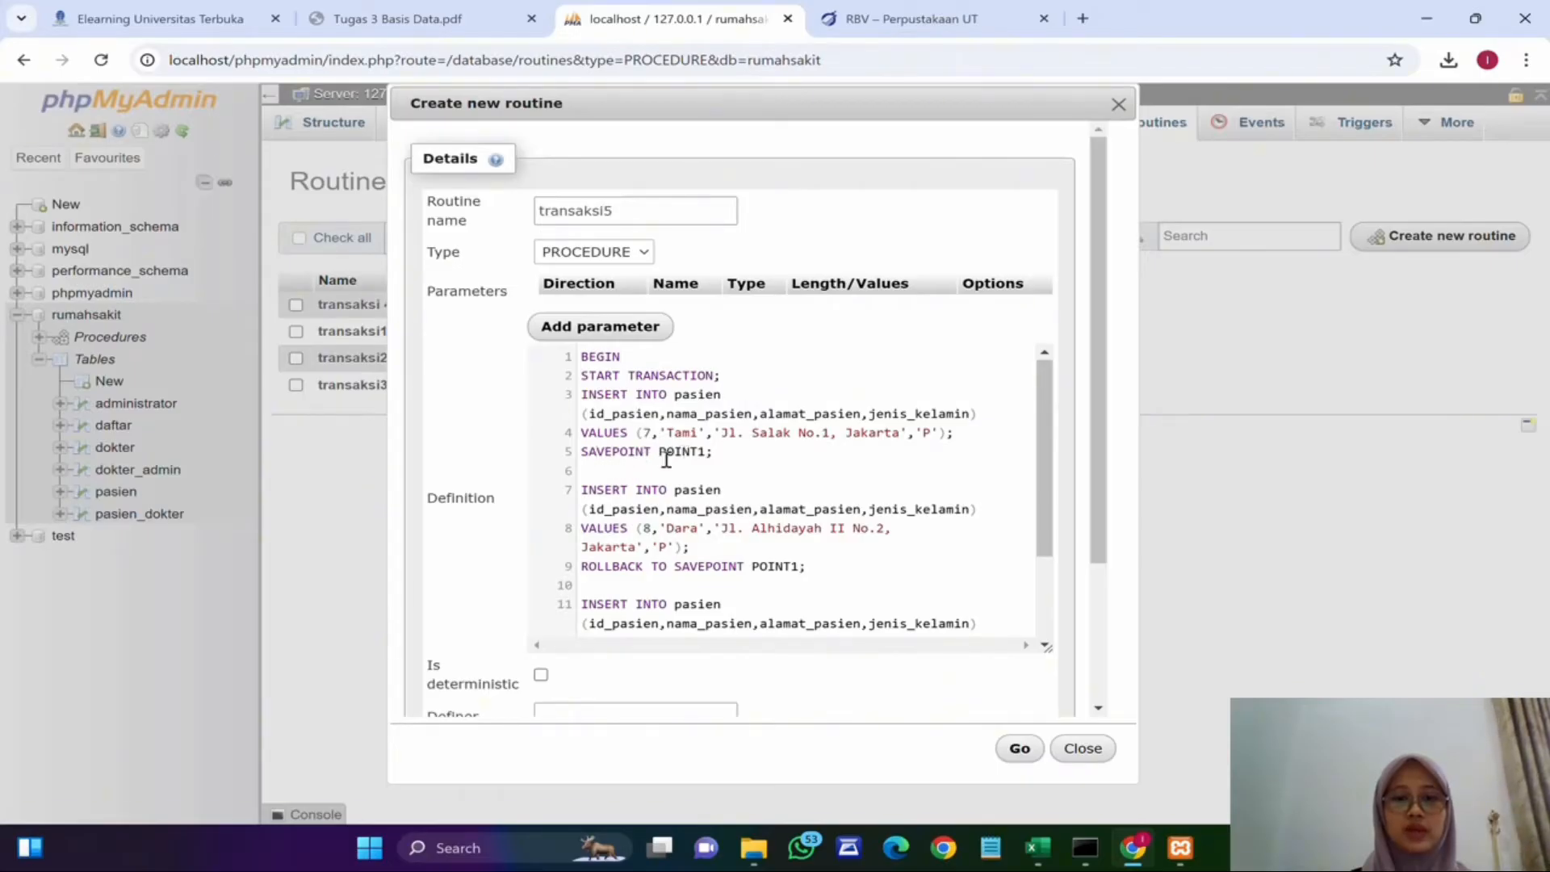
scroll(678, 452, down, 2)
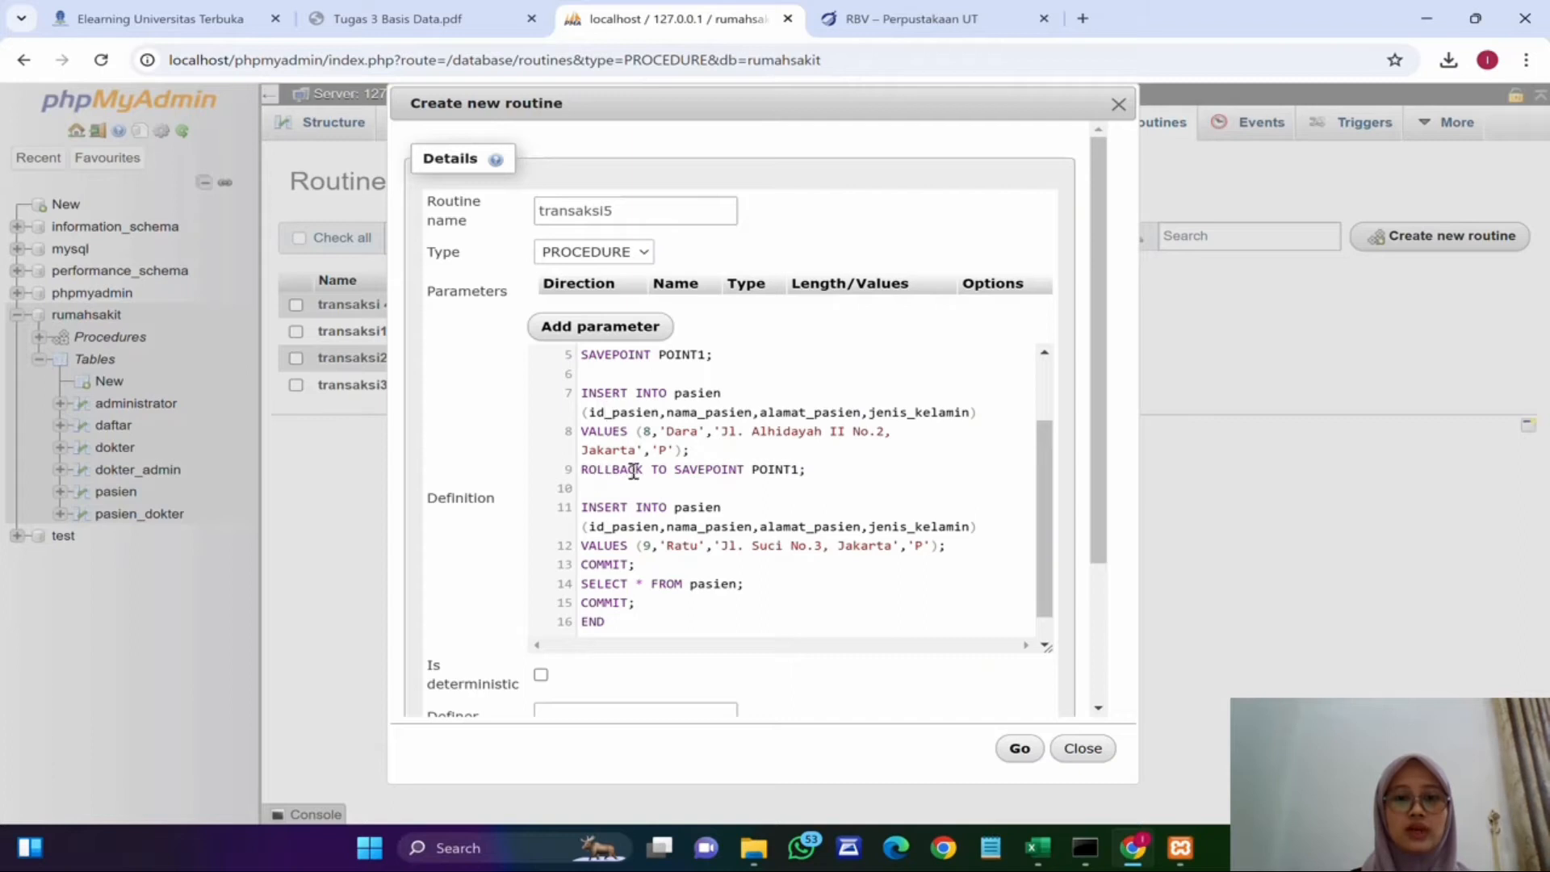
scroll(784, 473, down, 1)
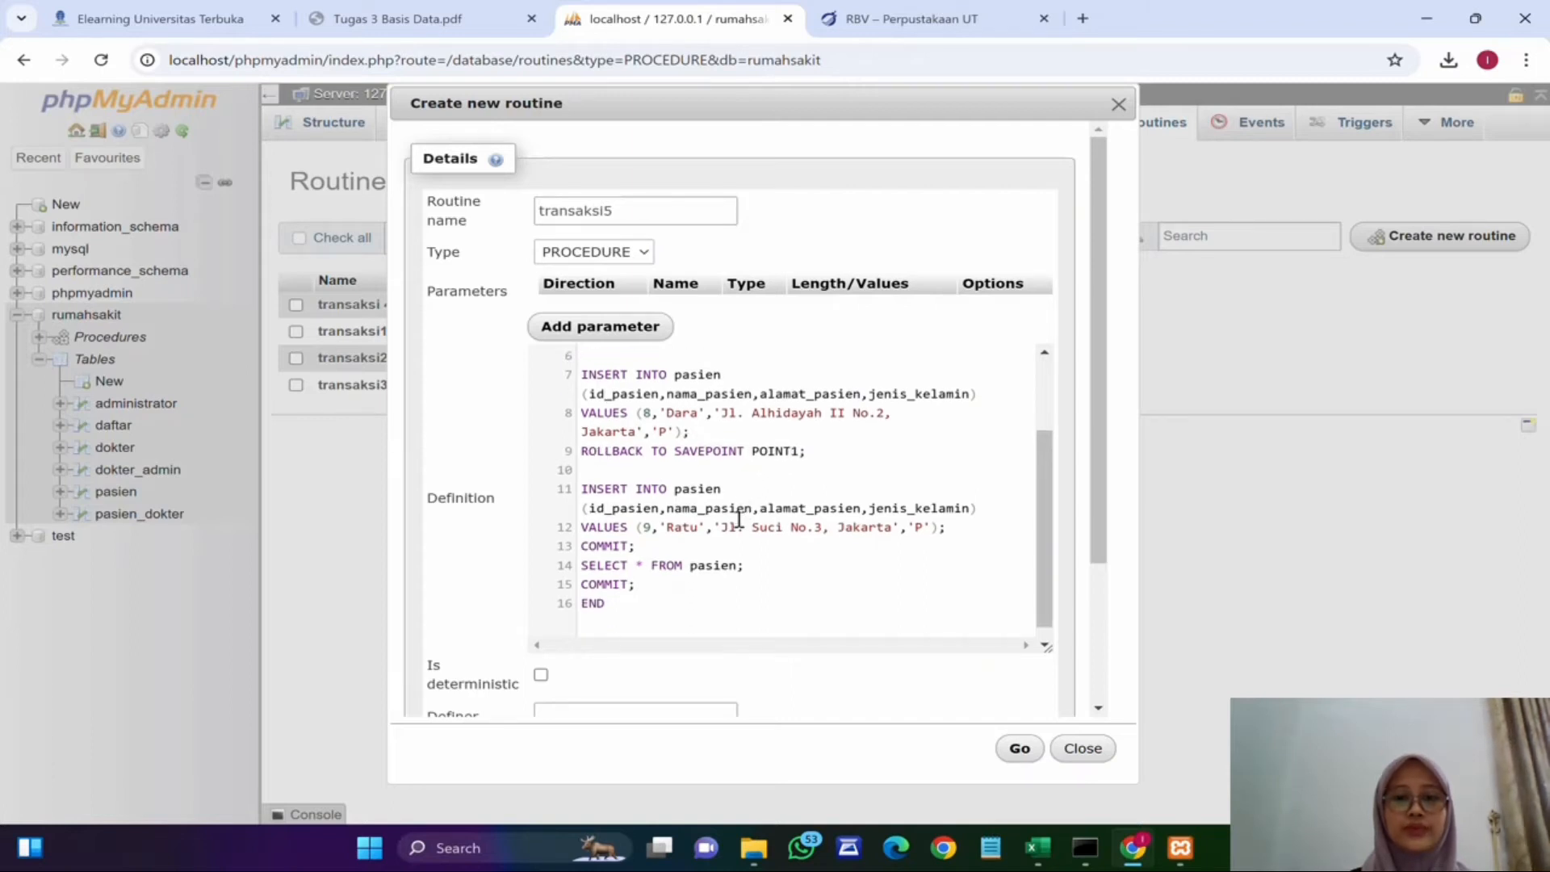
click(648, 503)
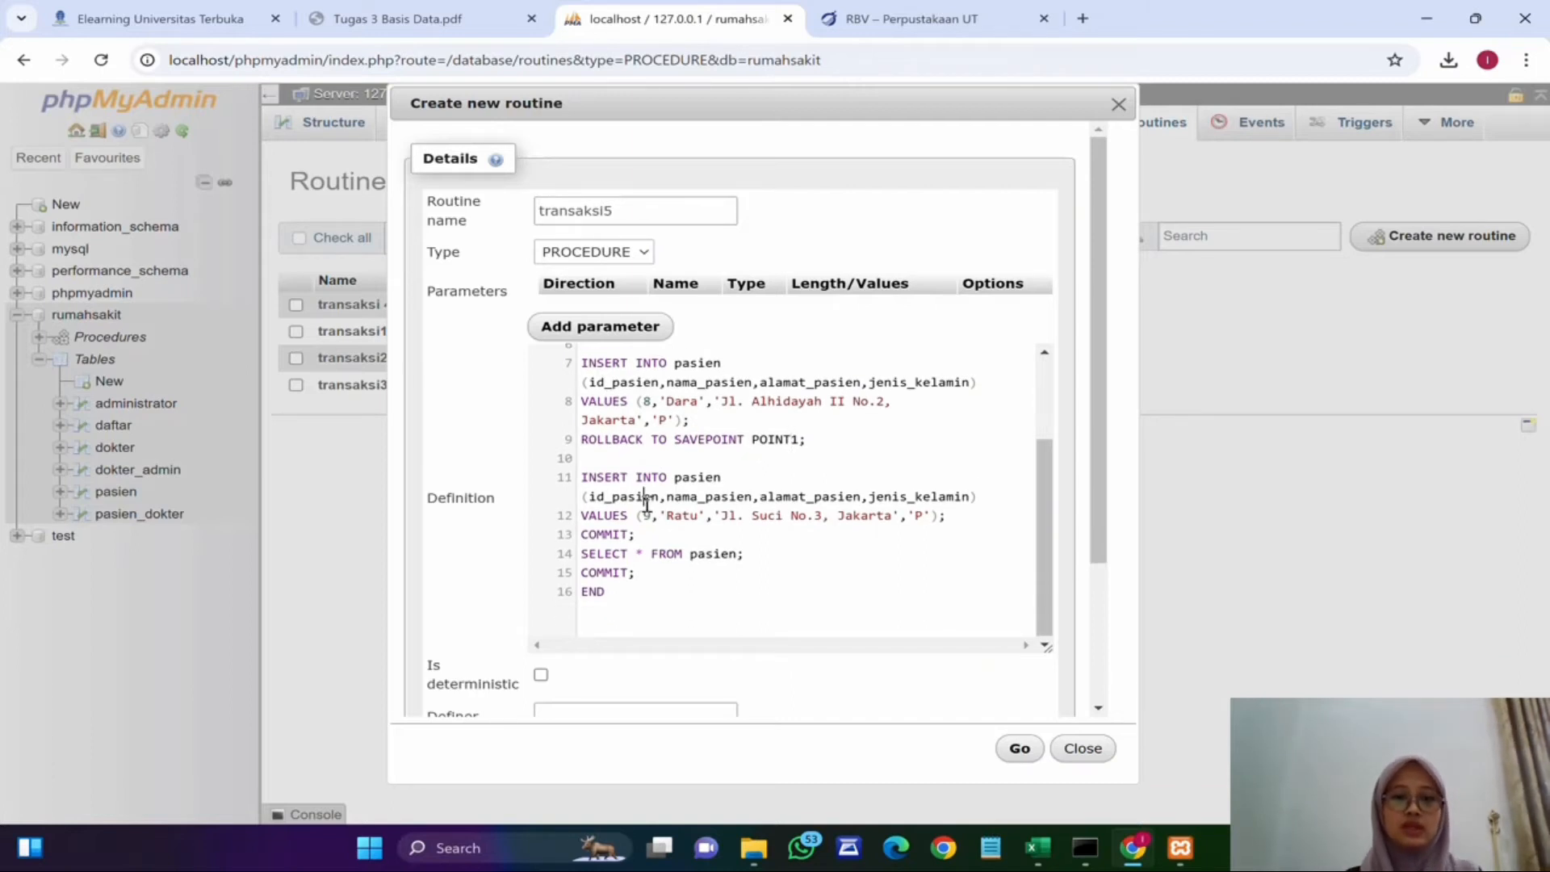
Step: Save the transaksi5 procedure and execute it from the routines list
click(1019, 748)
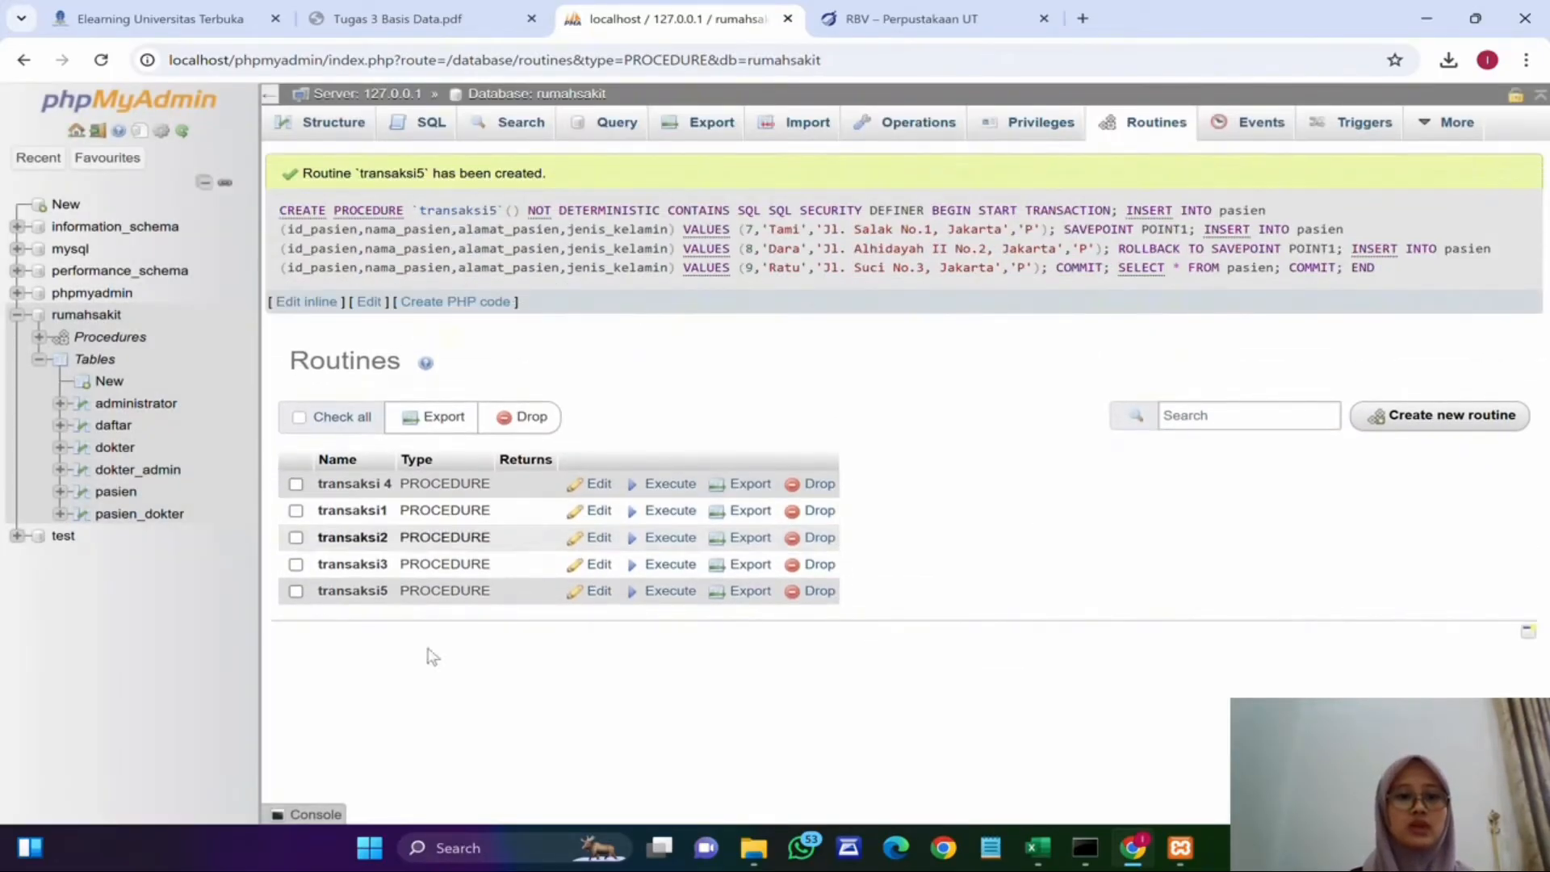
click(650, 592)
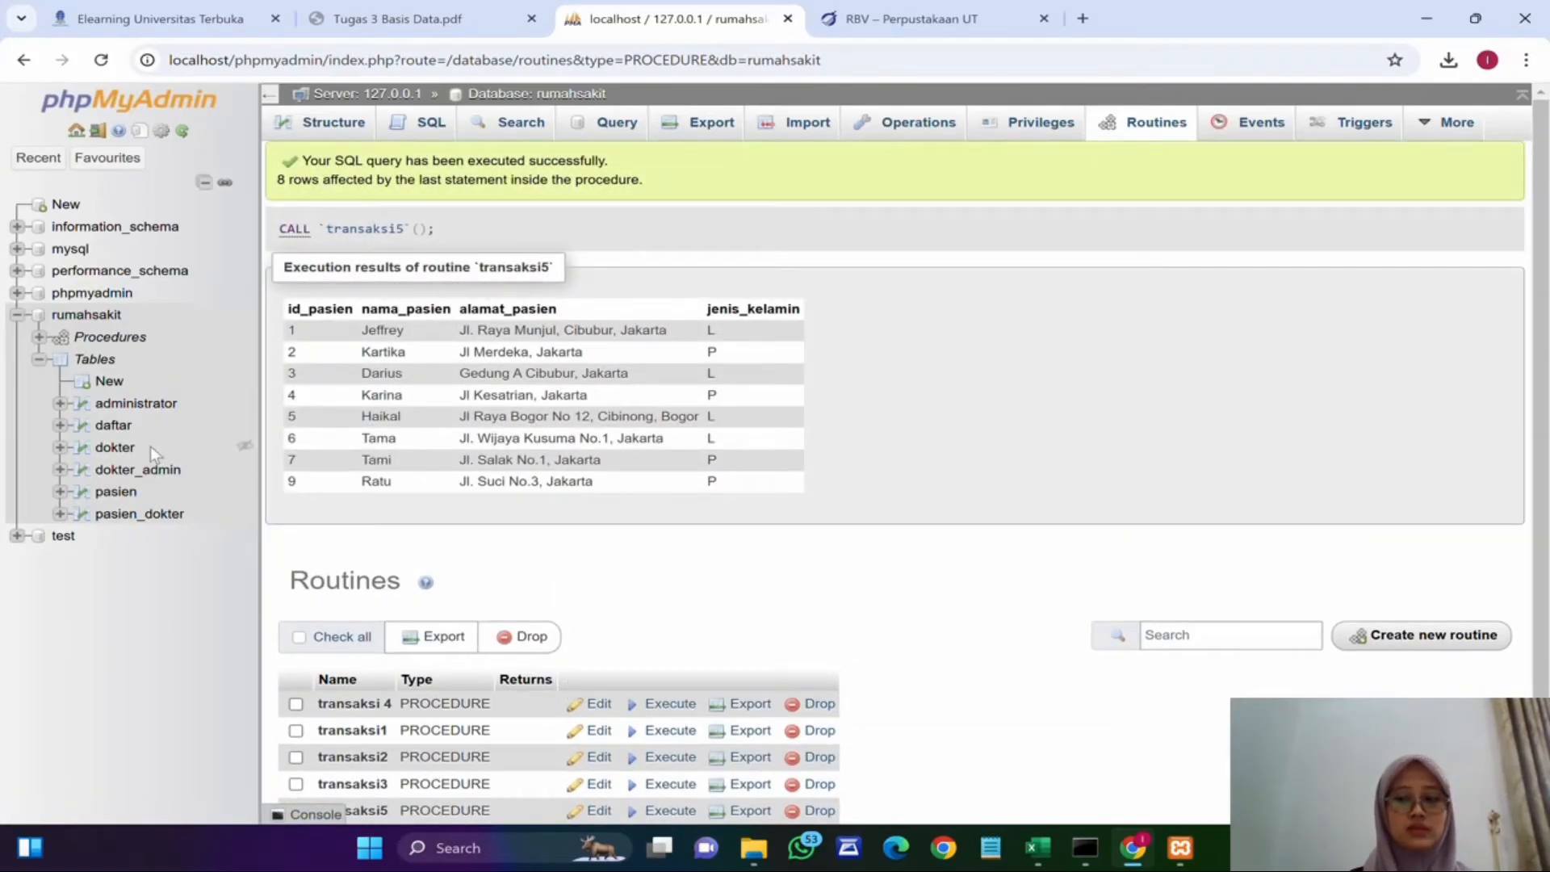
Step: Open the pasien table and browse its rows to check the inserted patients
click(126, 497)
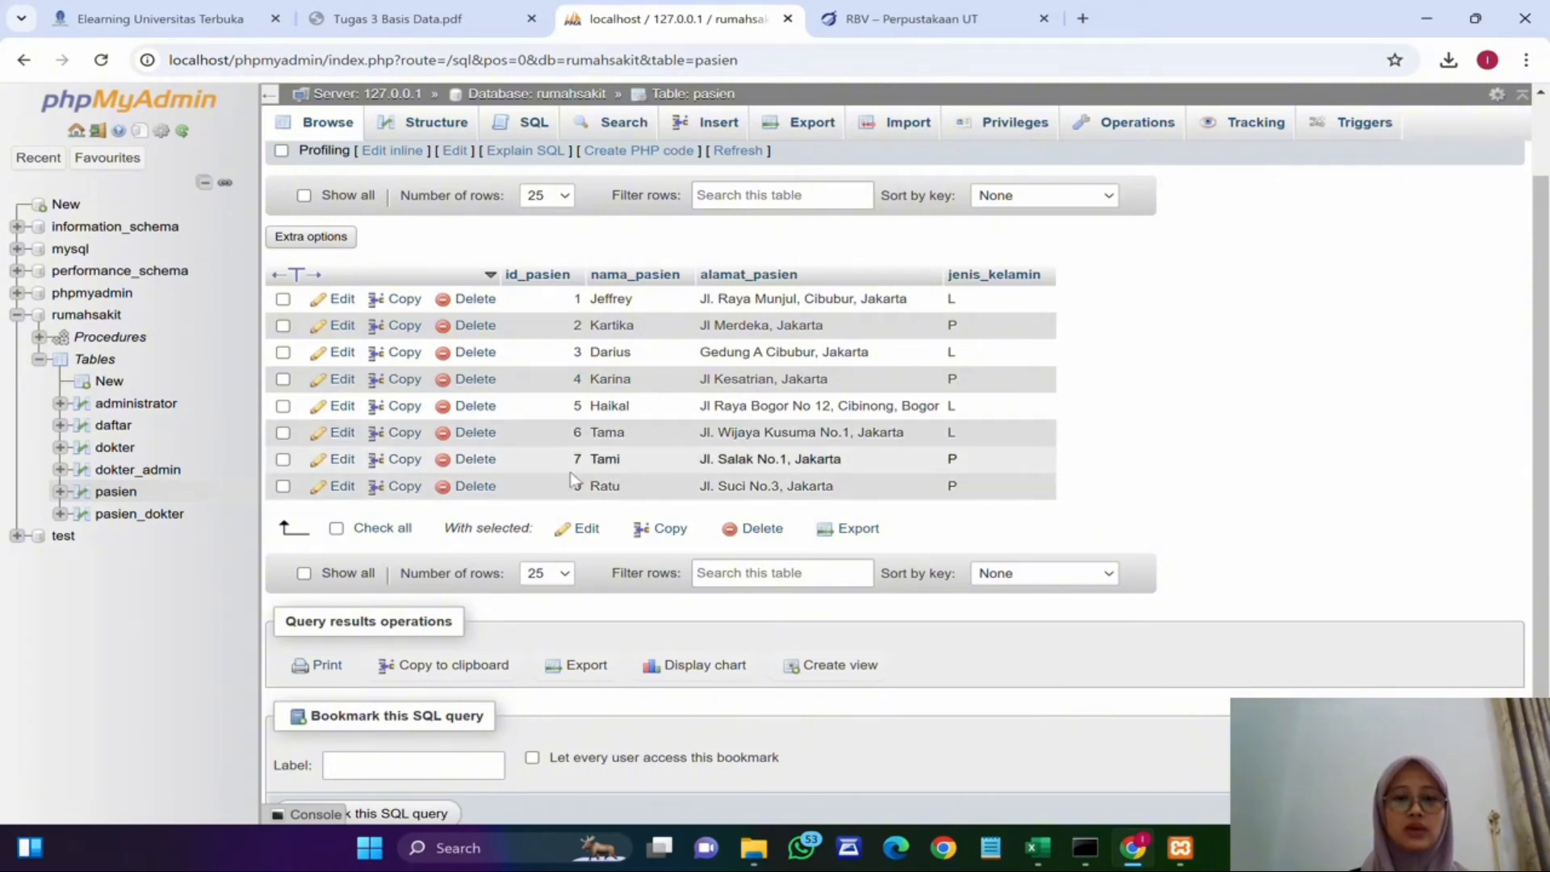
scroll(570, 493, down, 1)
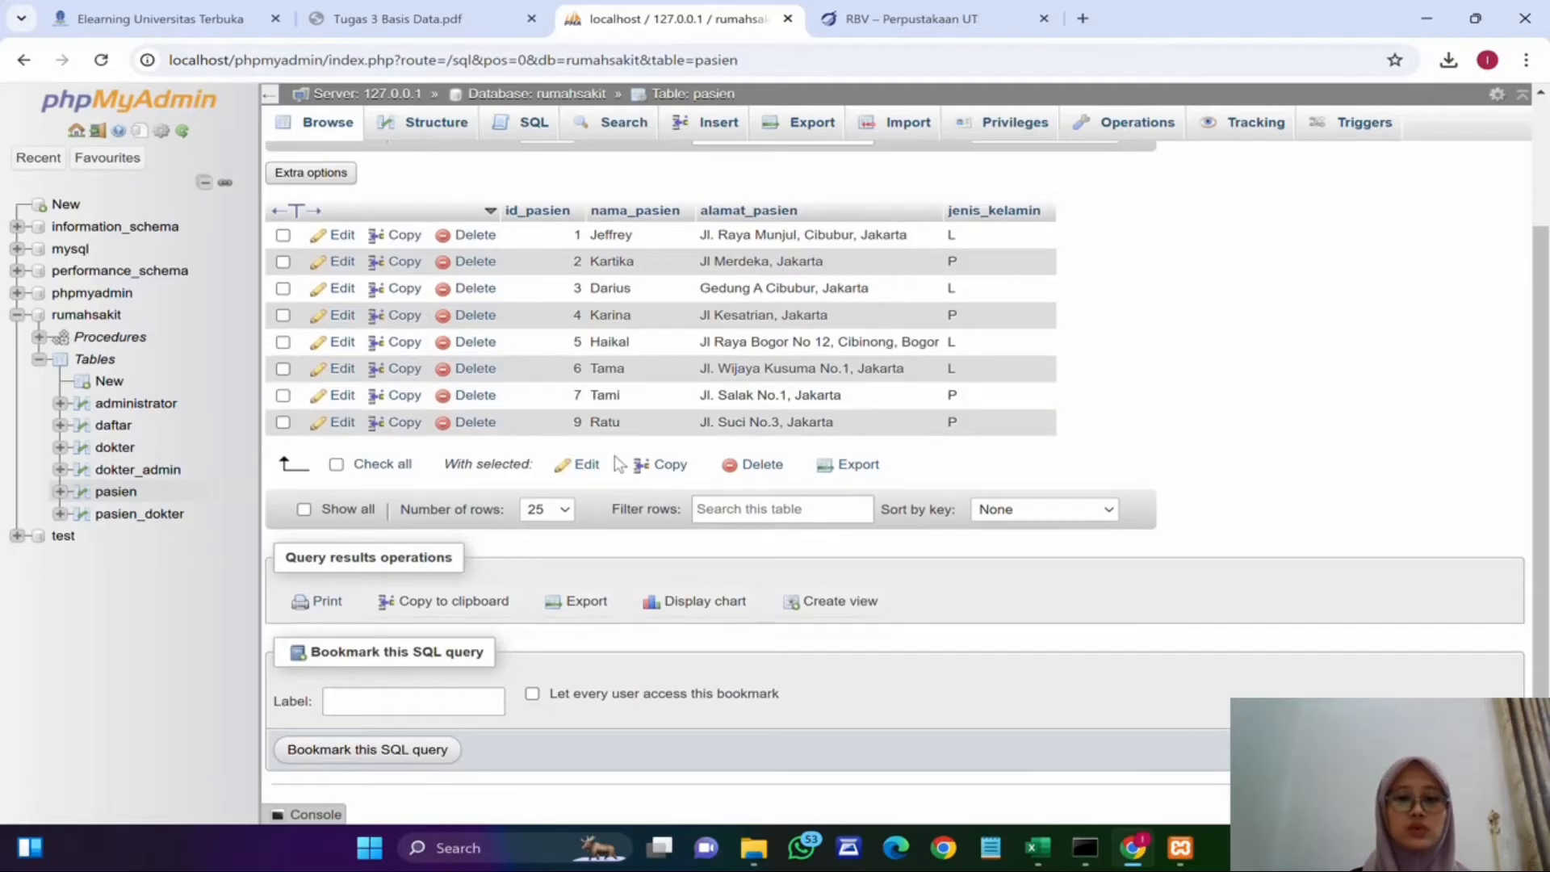
scroll(618, 464, up, 2)
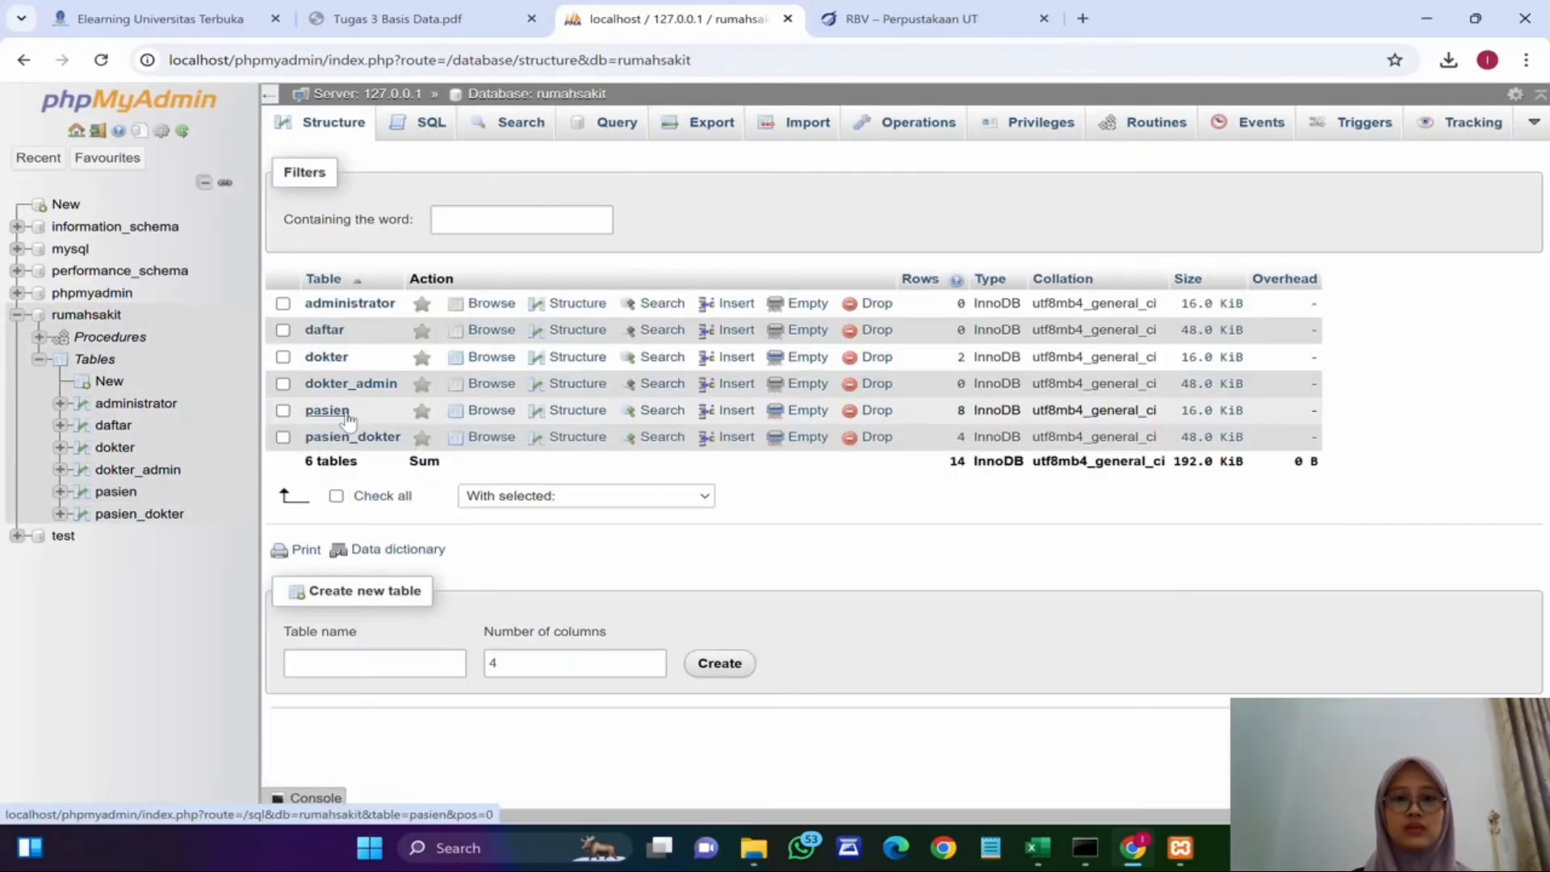
click(342, 412)
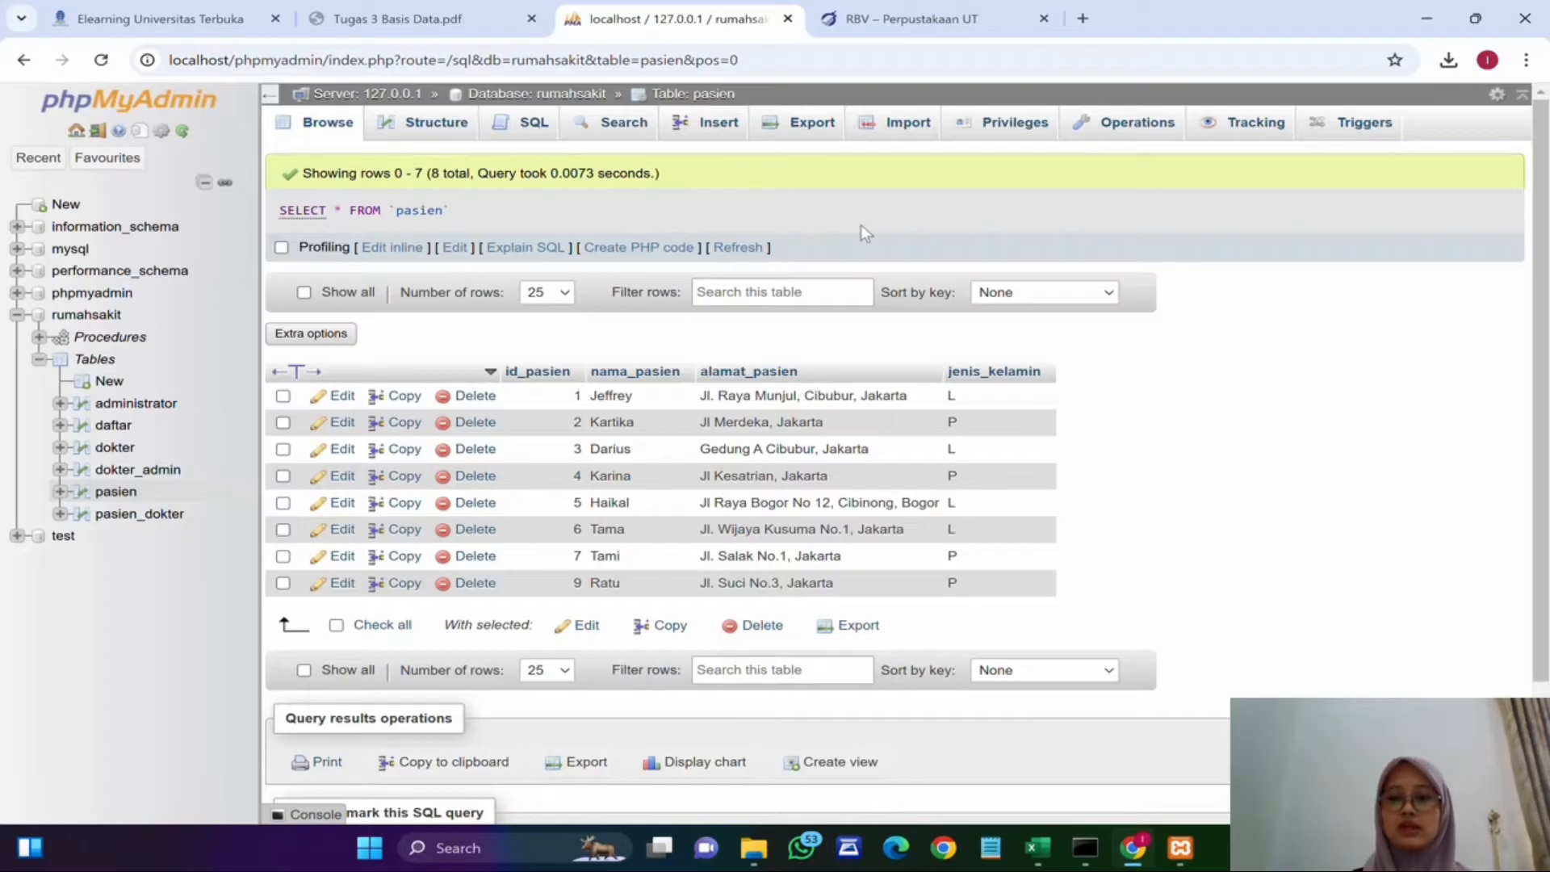
Step: Open an SQL query for rumahsakit and write CREATE TABLE obat with id_obat INT(6) AUTO_INCREMENT PRIMARY KEY, kode_obat VARCHAR(5), nama_obat VARCHAR(30), harga INT(10), stok INT(5)
click(543, 96)
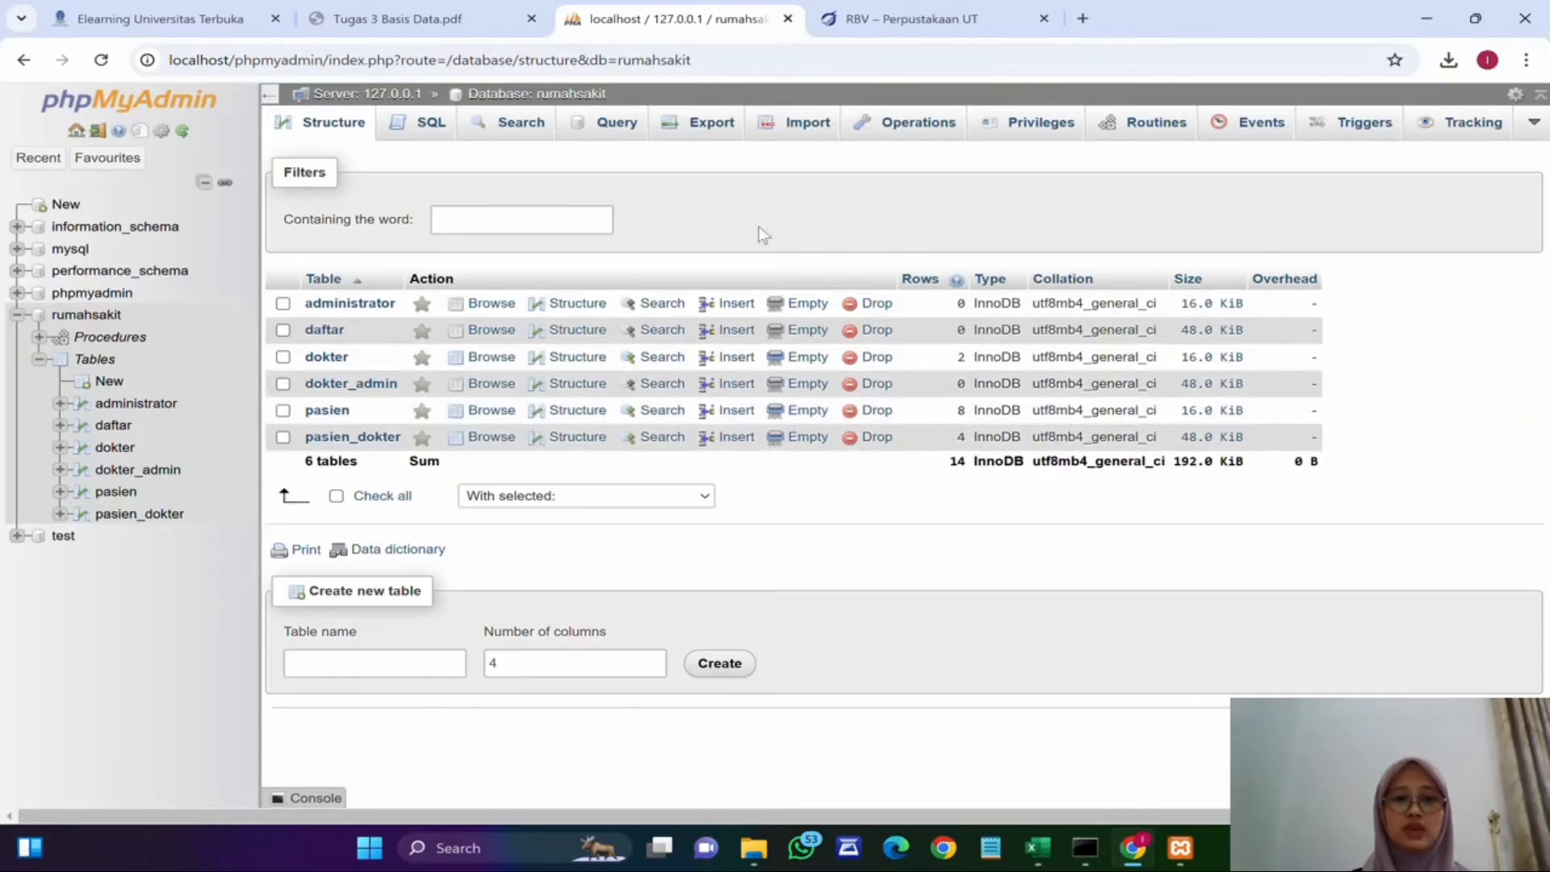
click(420, 143)
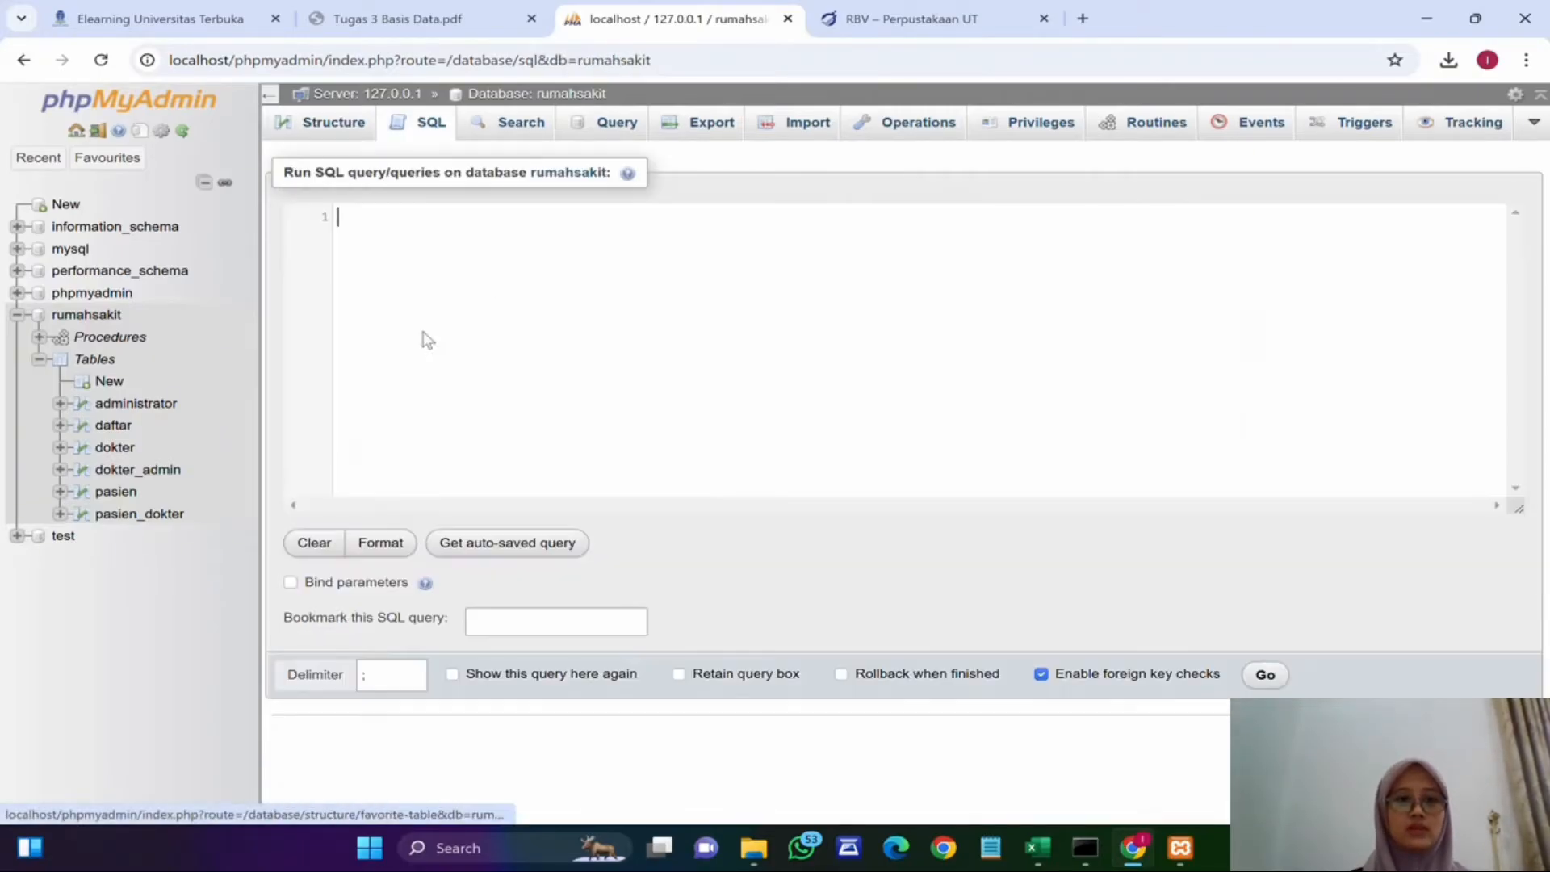
text(C)
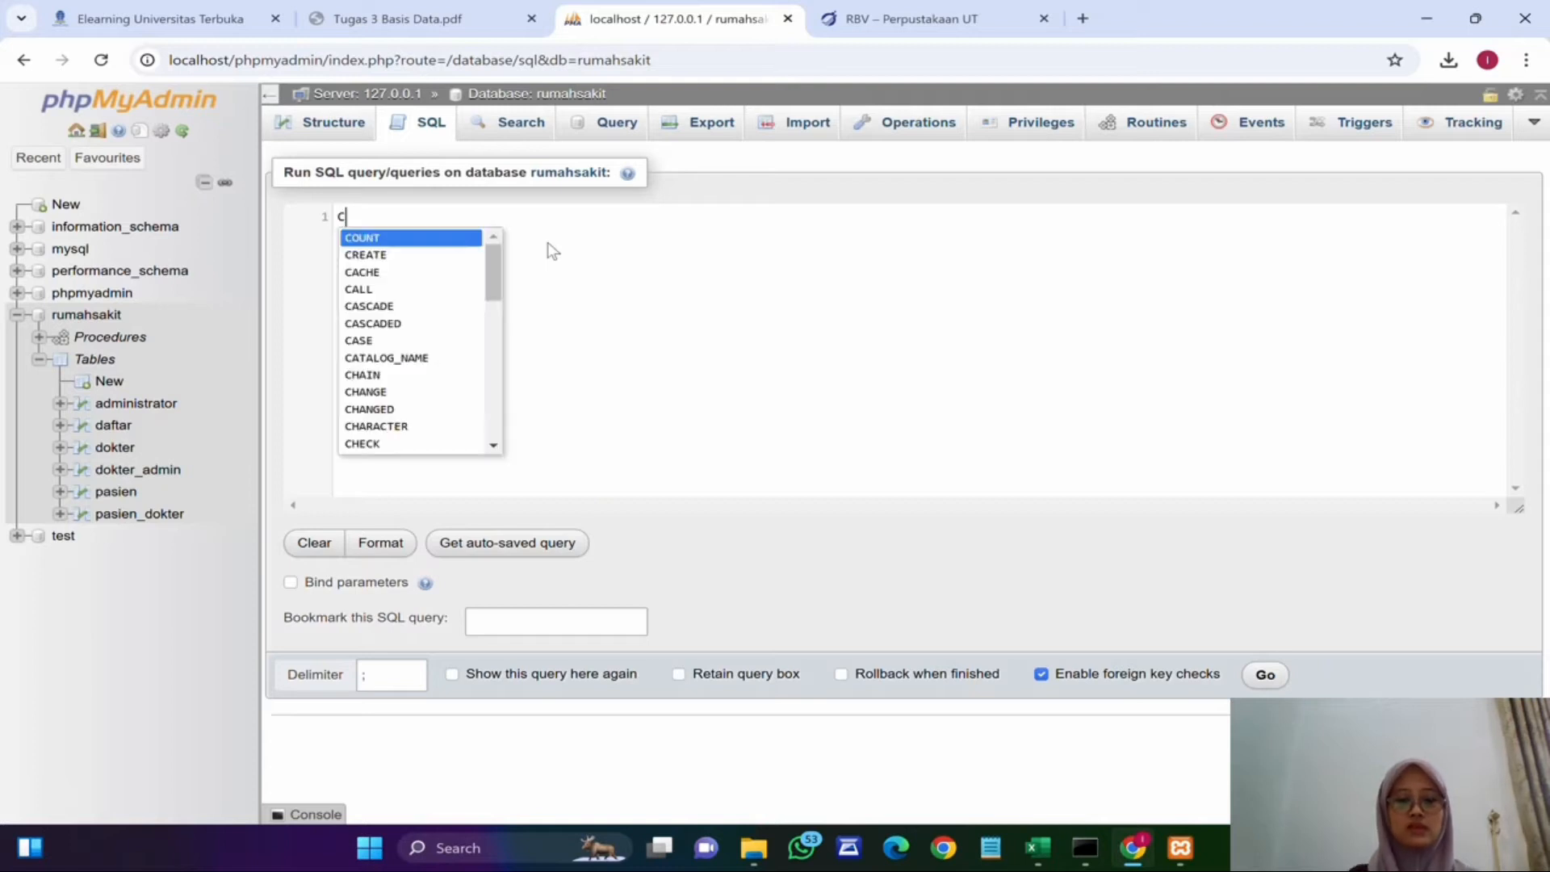
text(REATE TABLE)
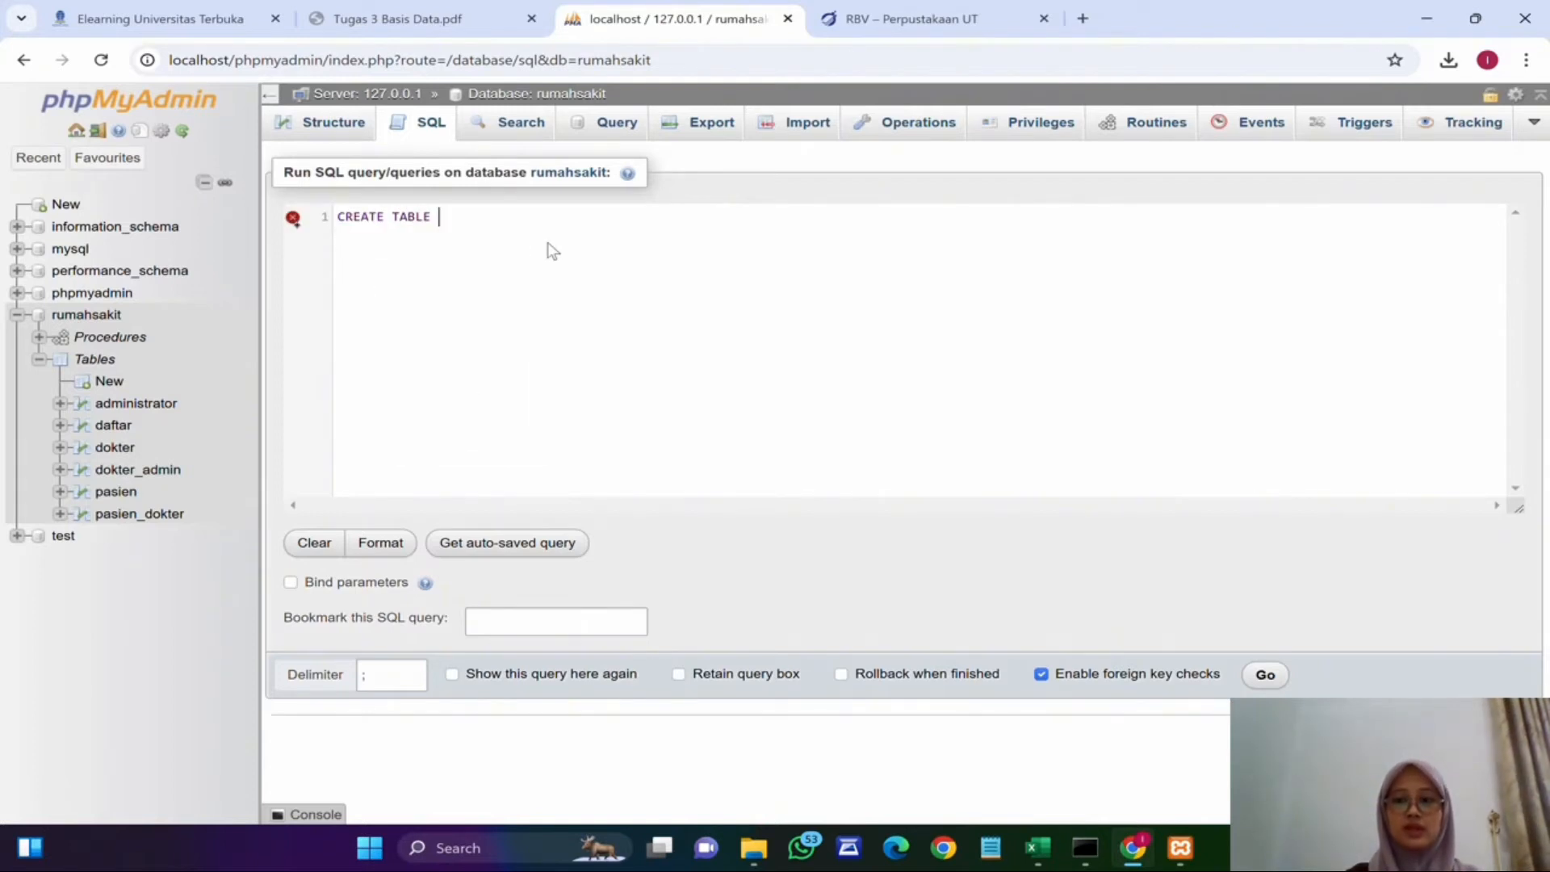
text( obat)
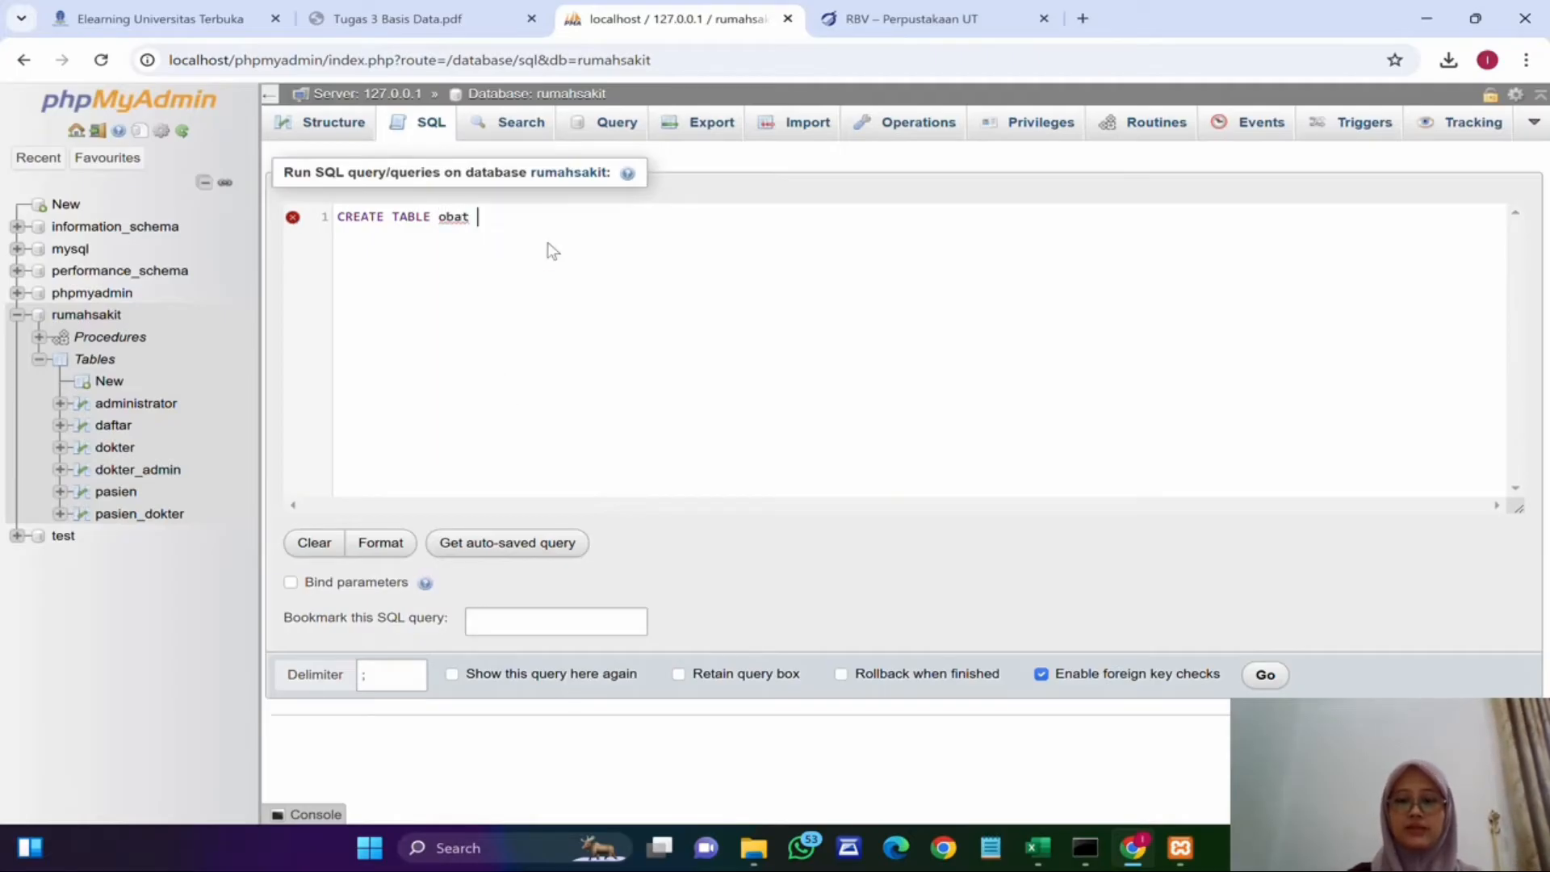
text( (id)
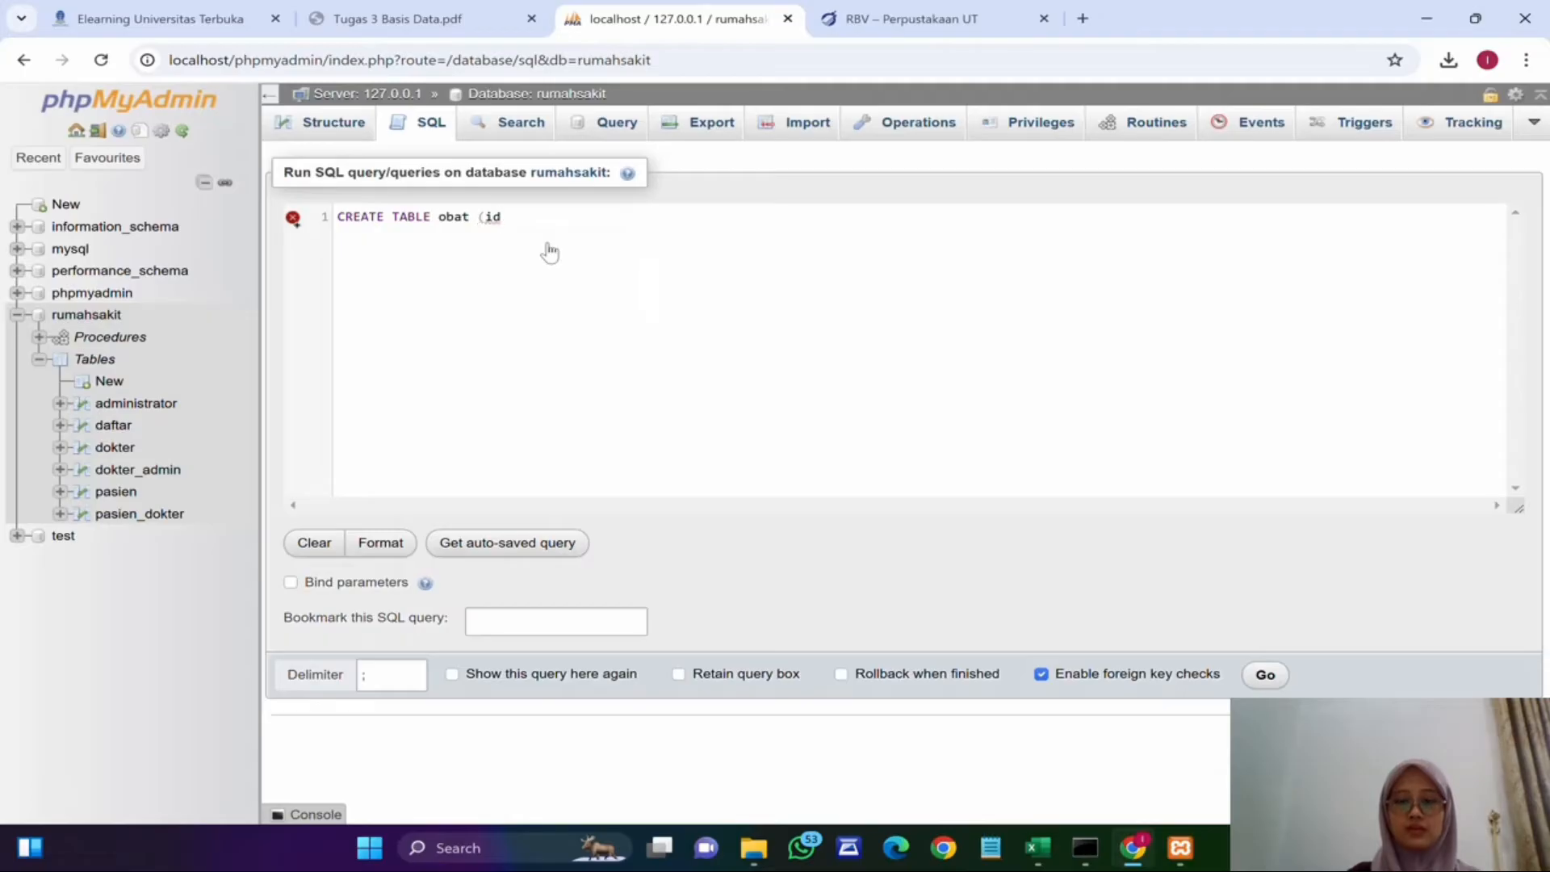
text(_obat INT()
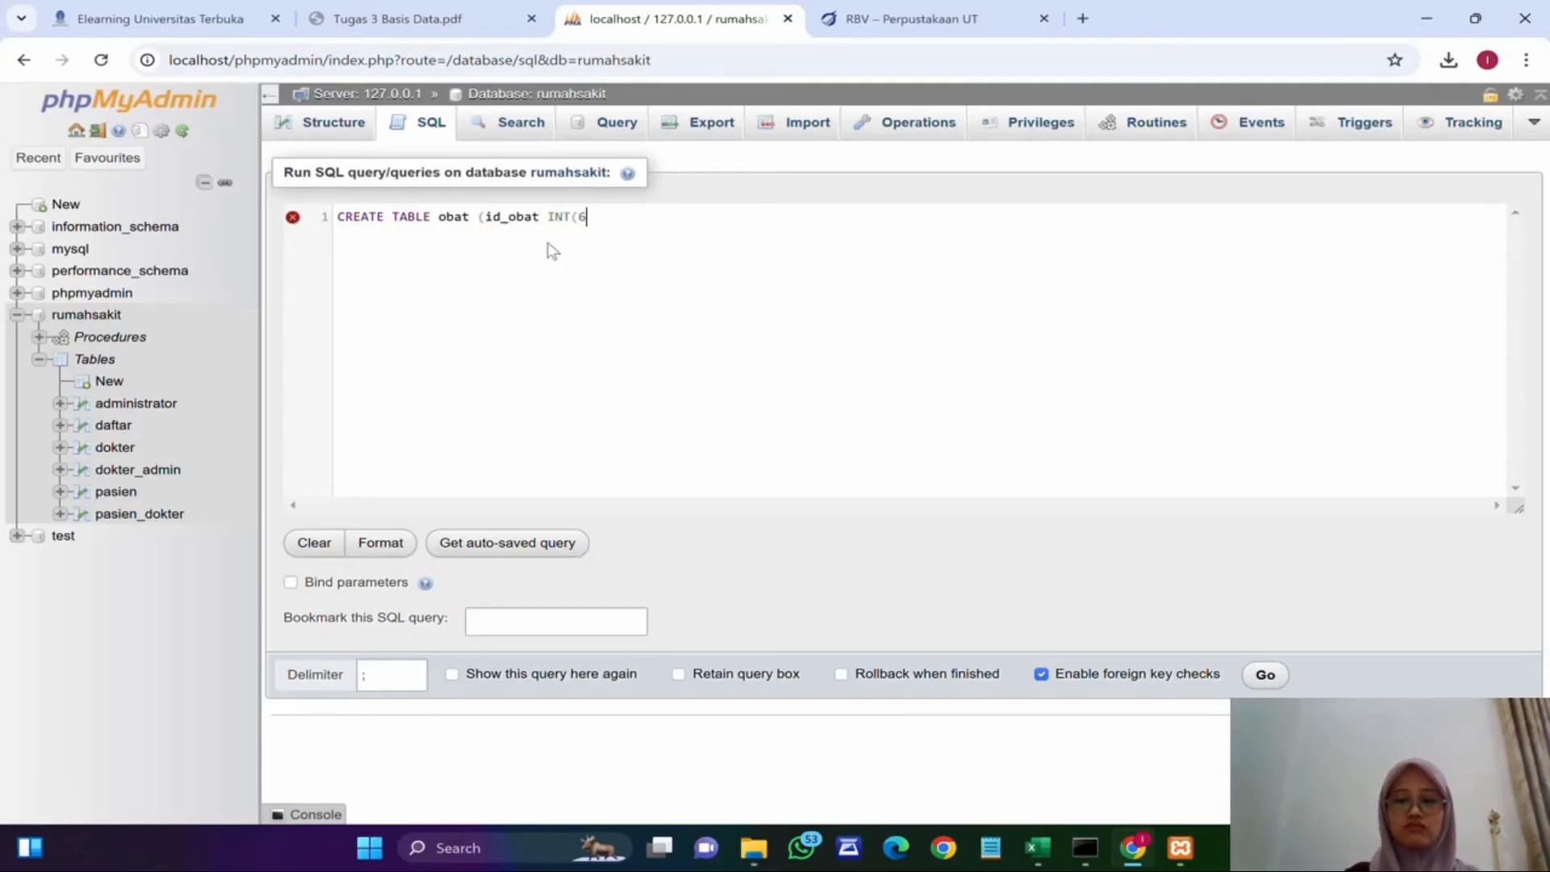
text(6) AU)
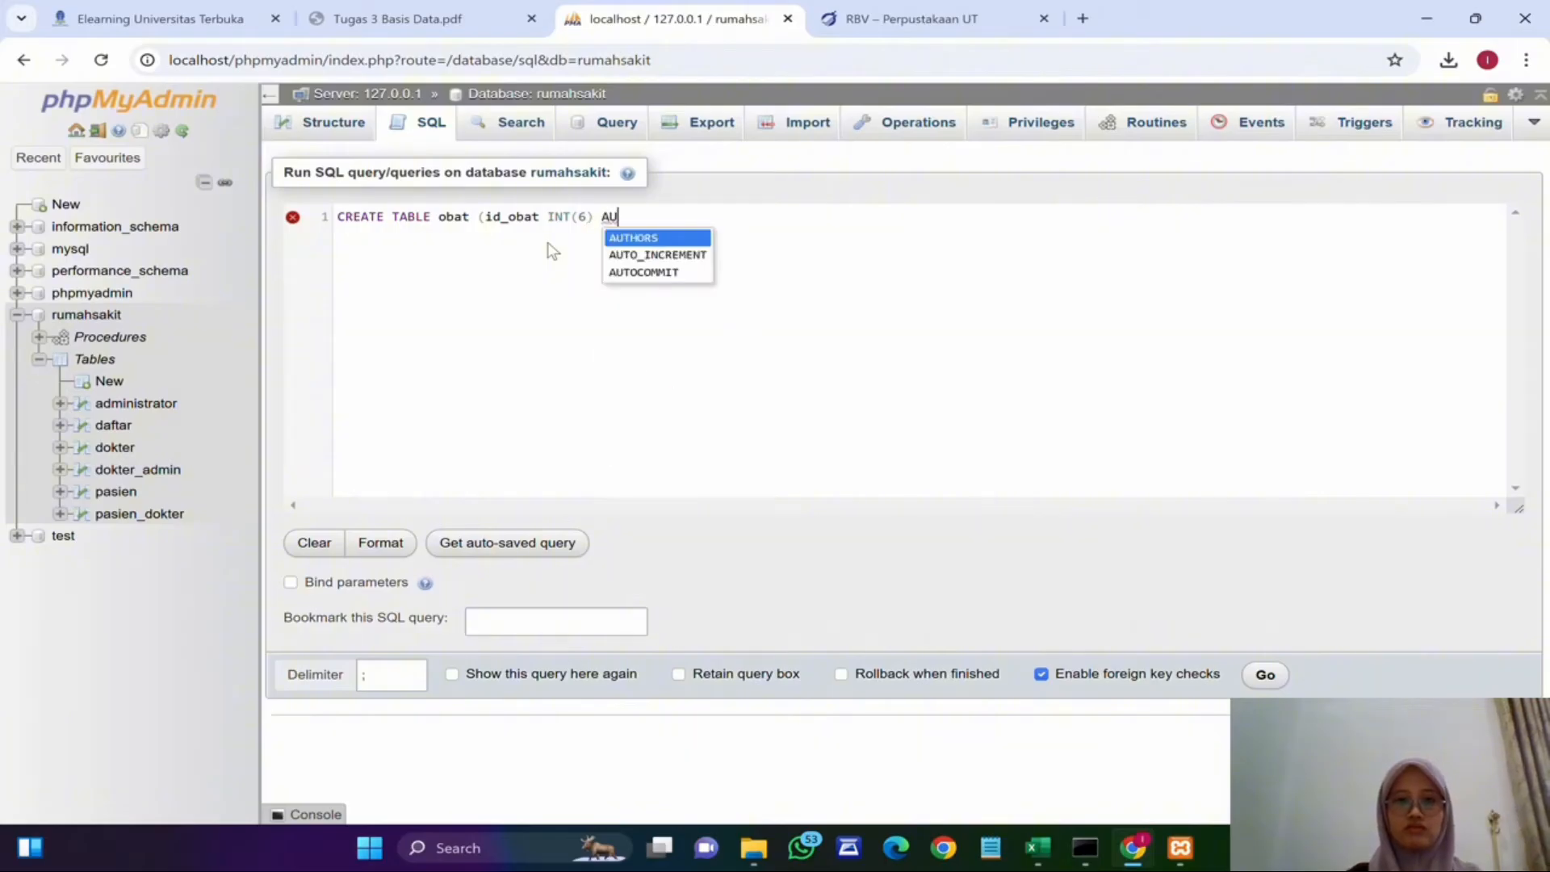
text(TO)
key(Return)
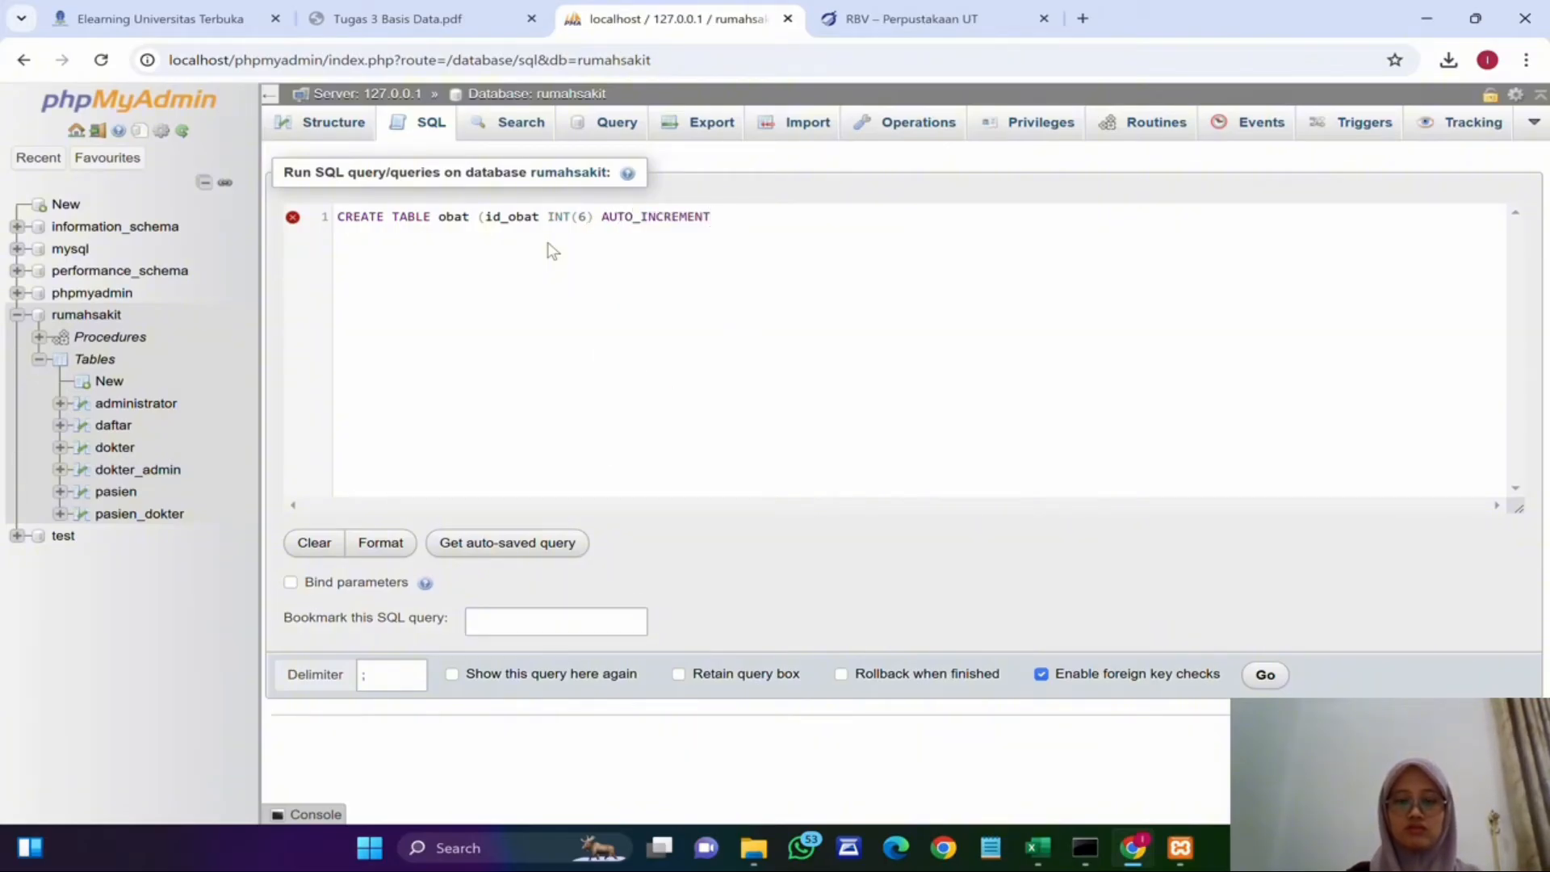
text(_INCREMENT PRIMARY )
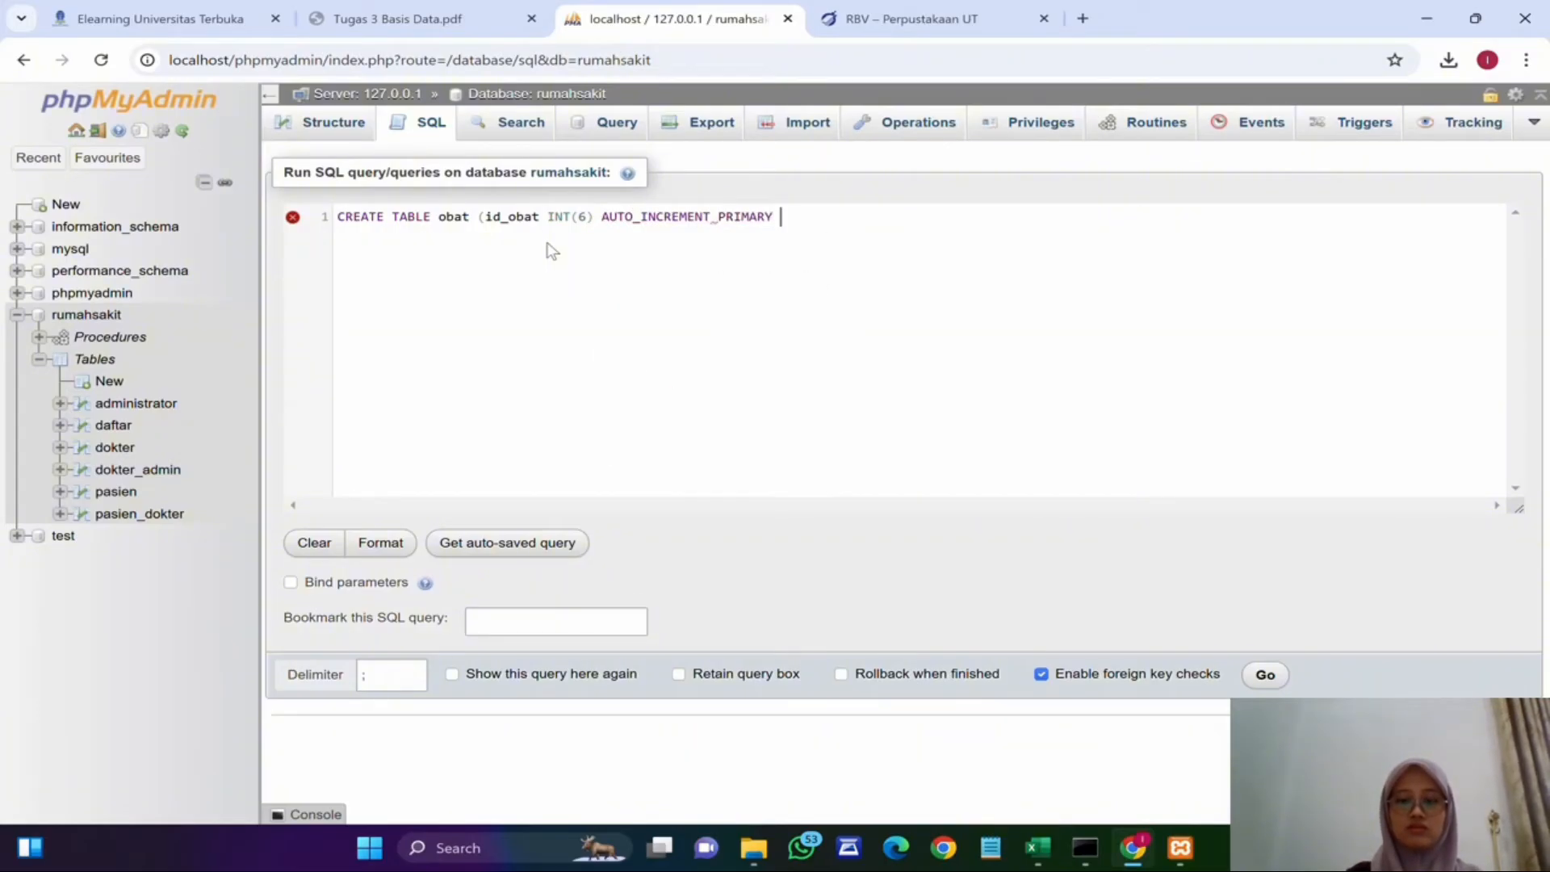
text(KEY, kode)
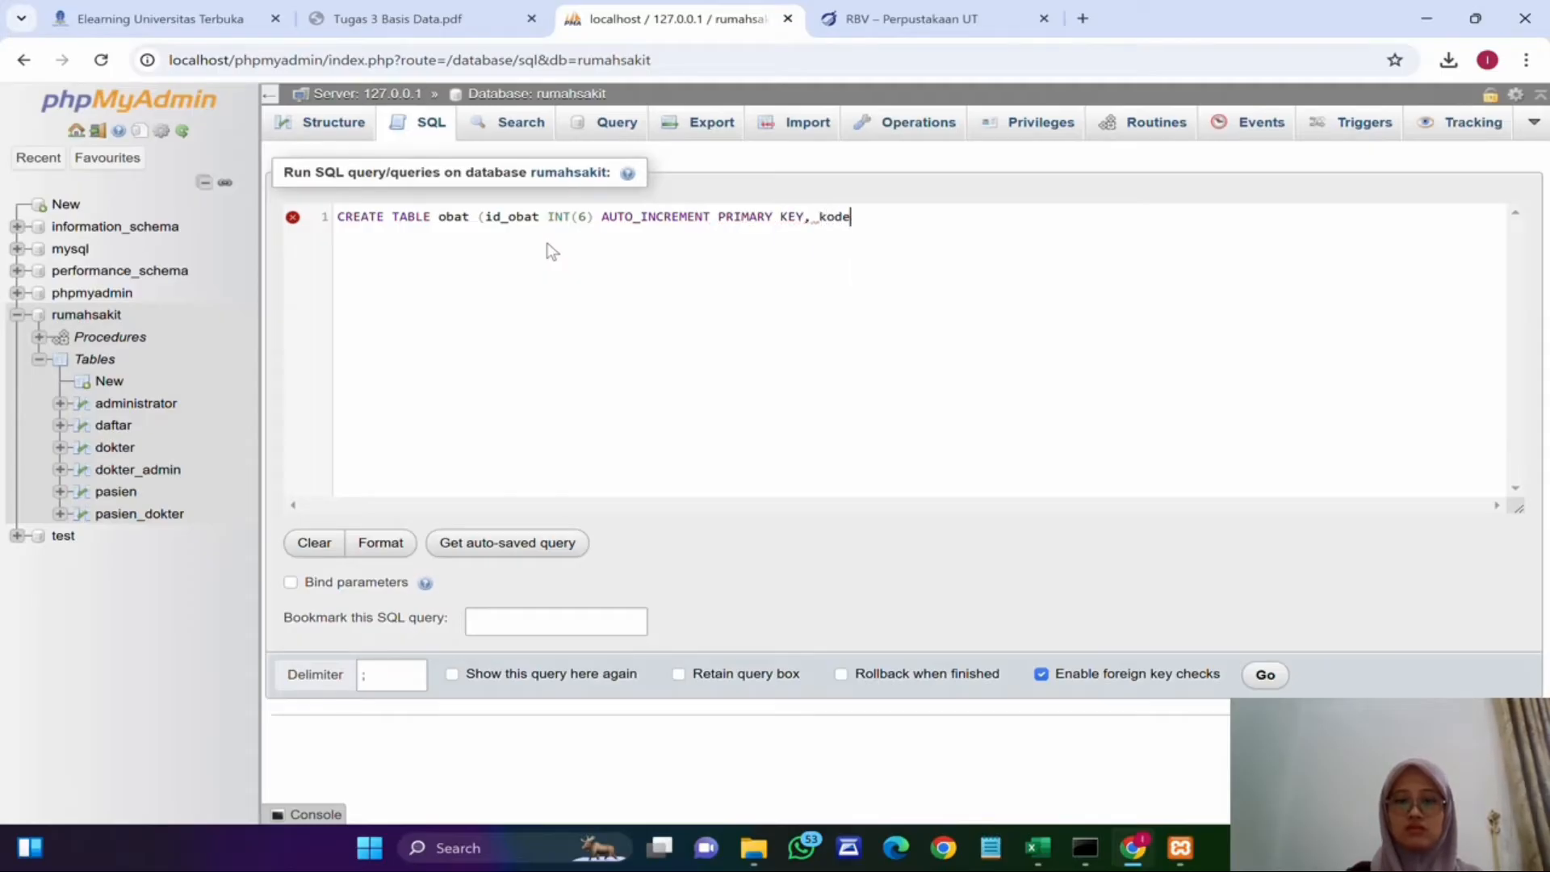
text(_obat )
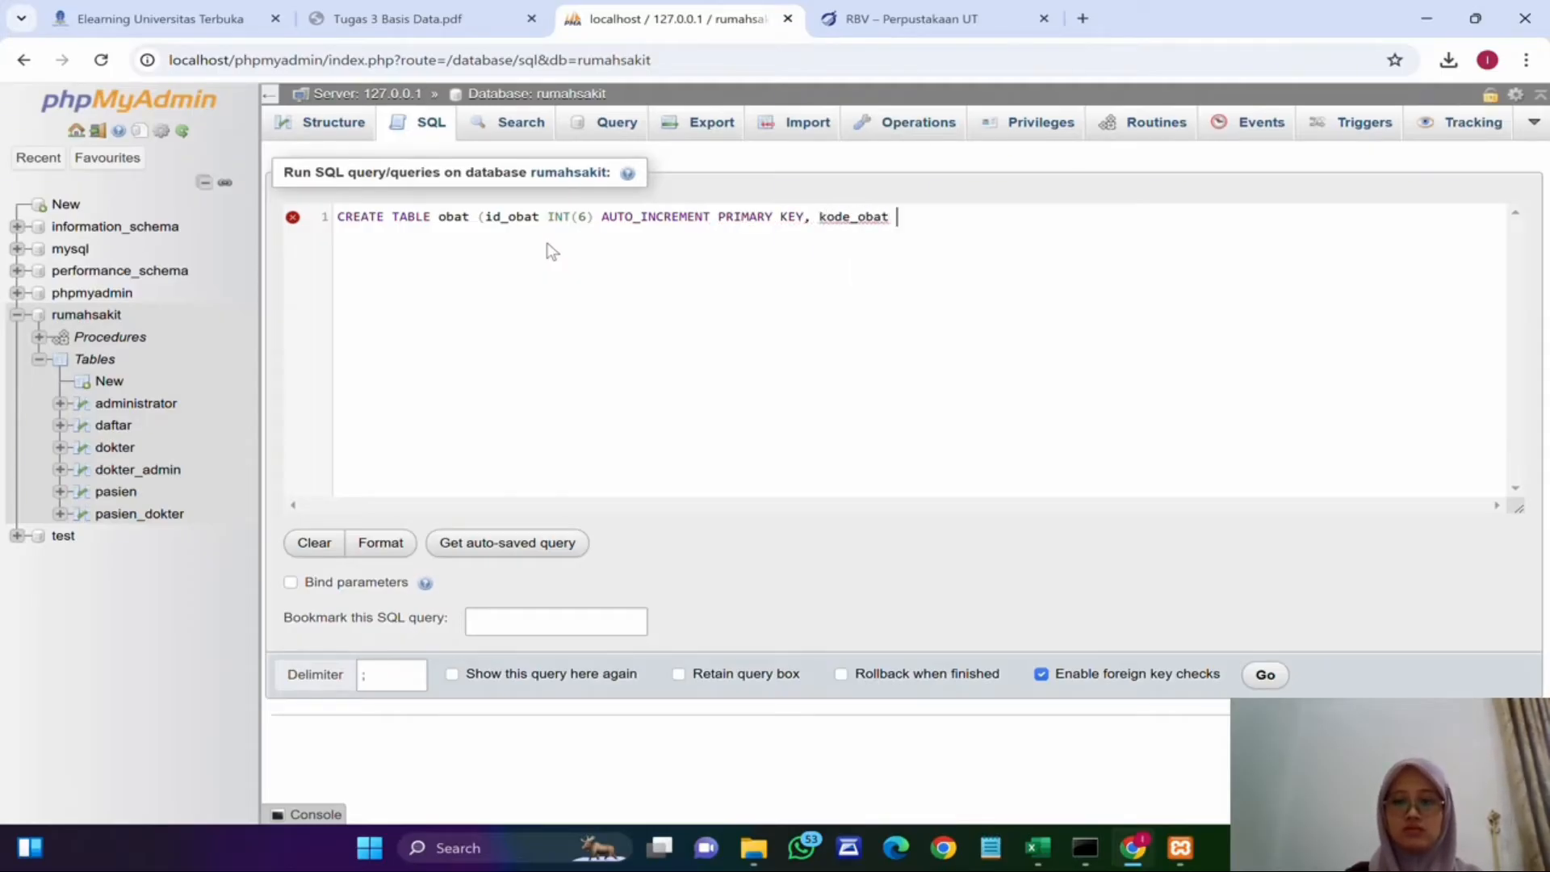
text(VARCHAR()
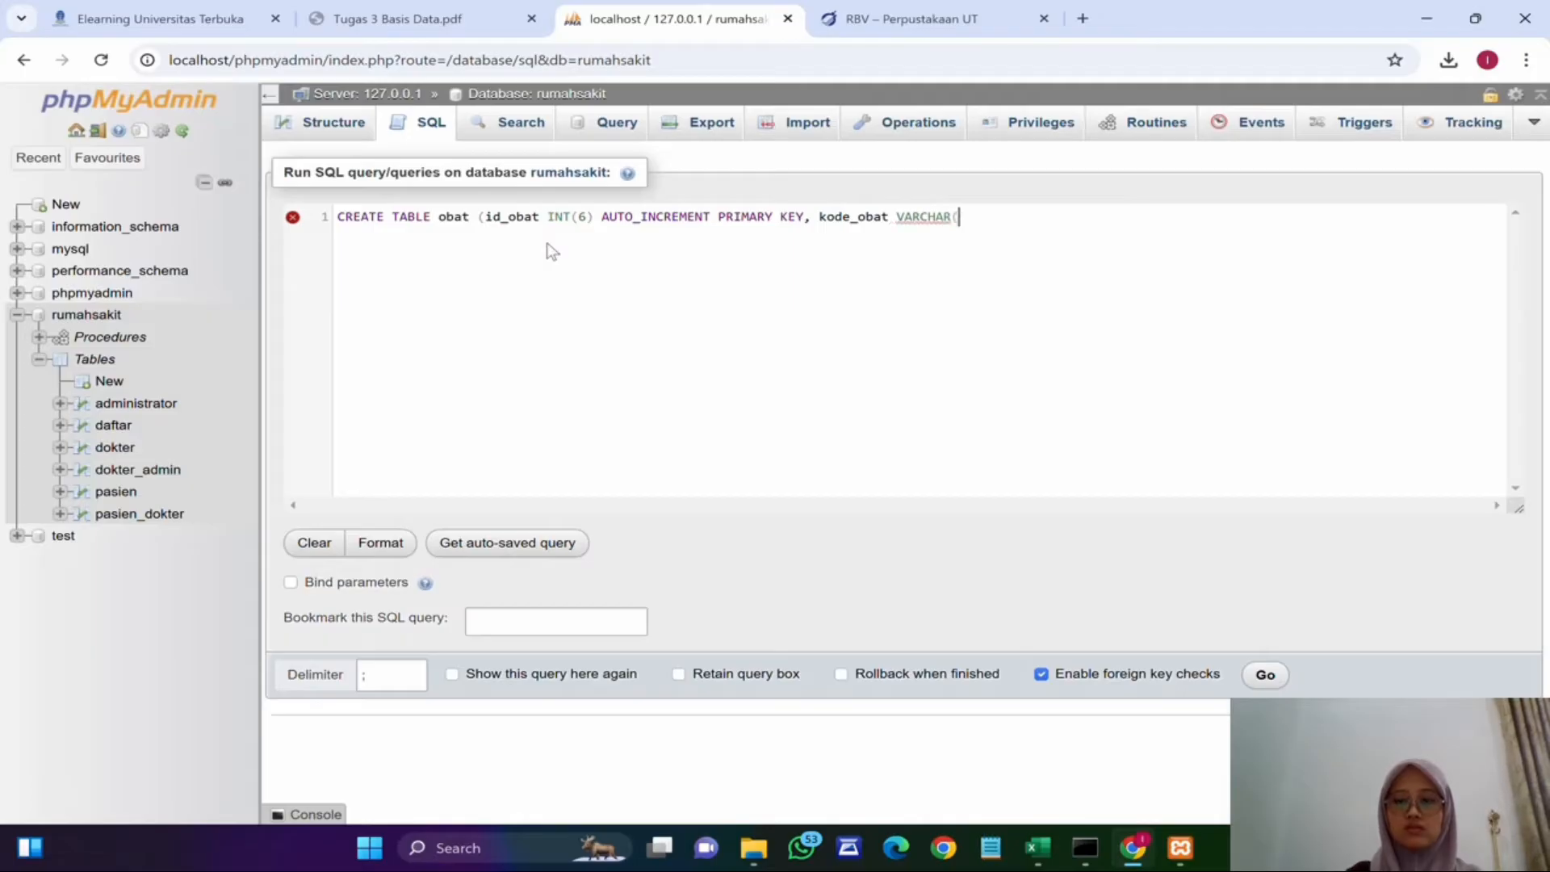
text(5), )
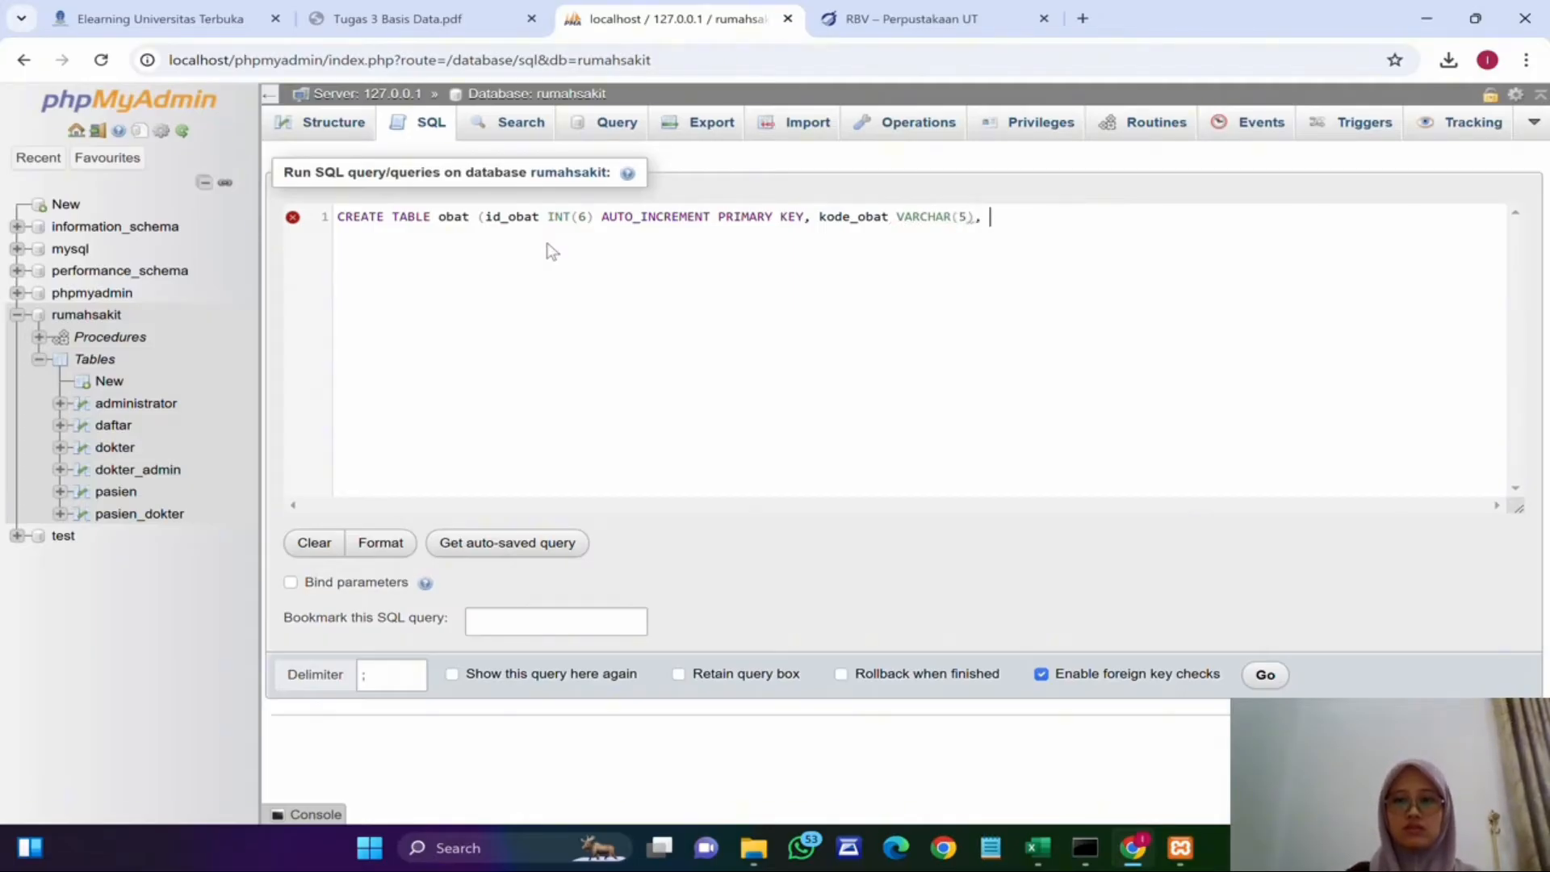
text(nama_obat VA)
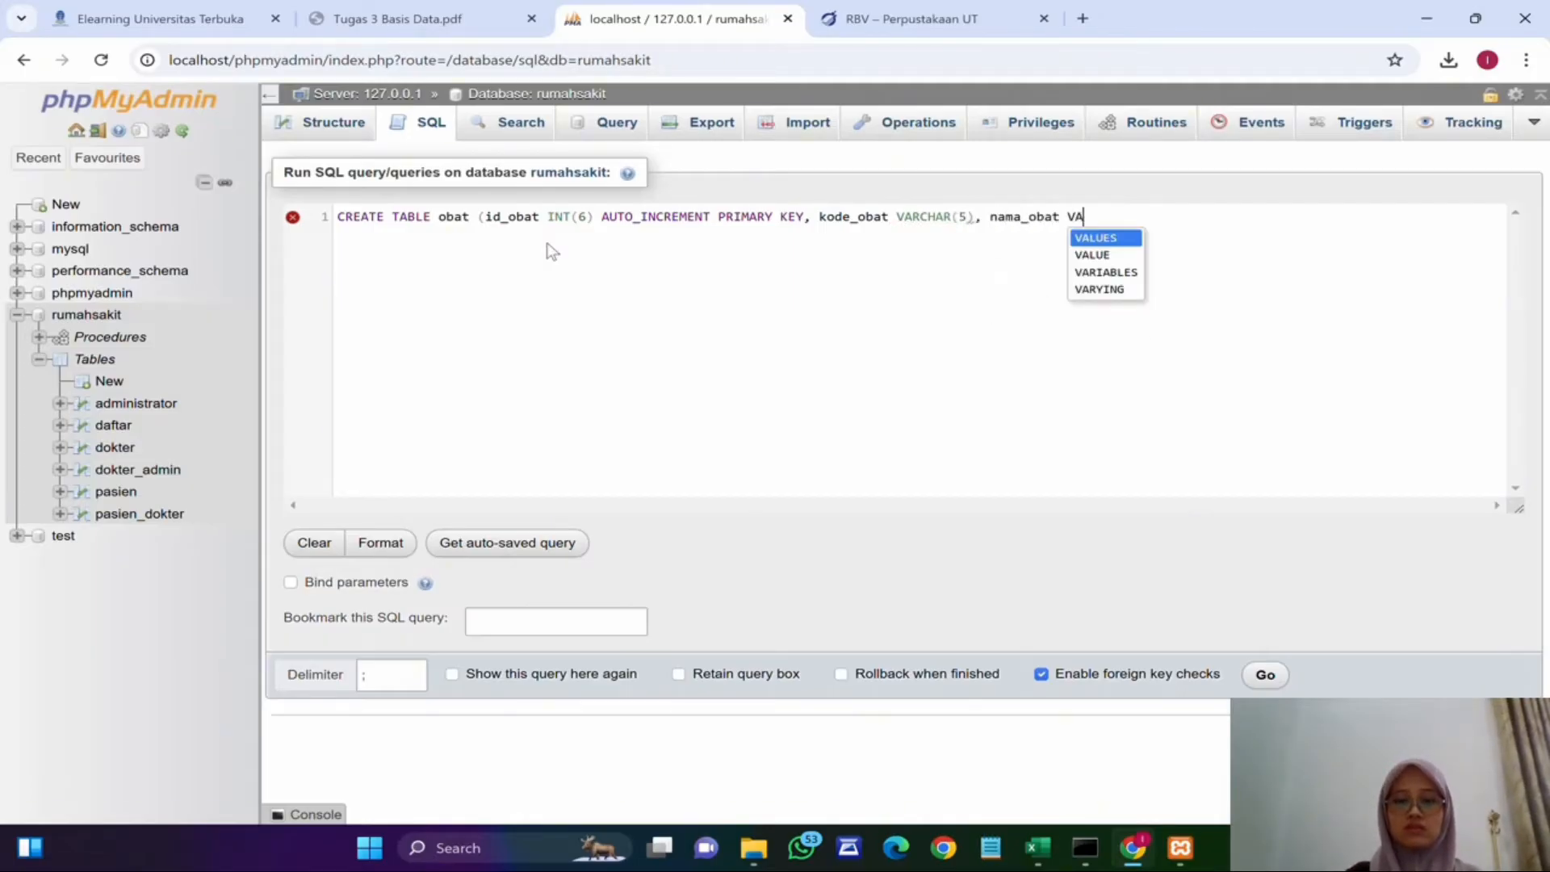
text(RCHAR(3)
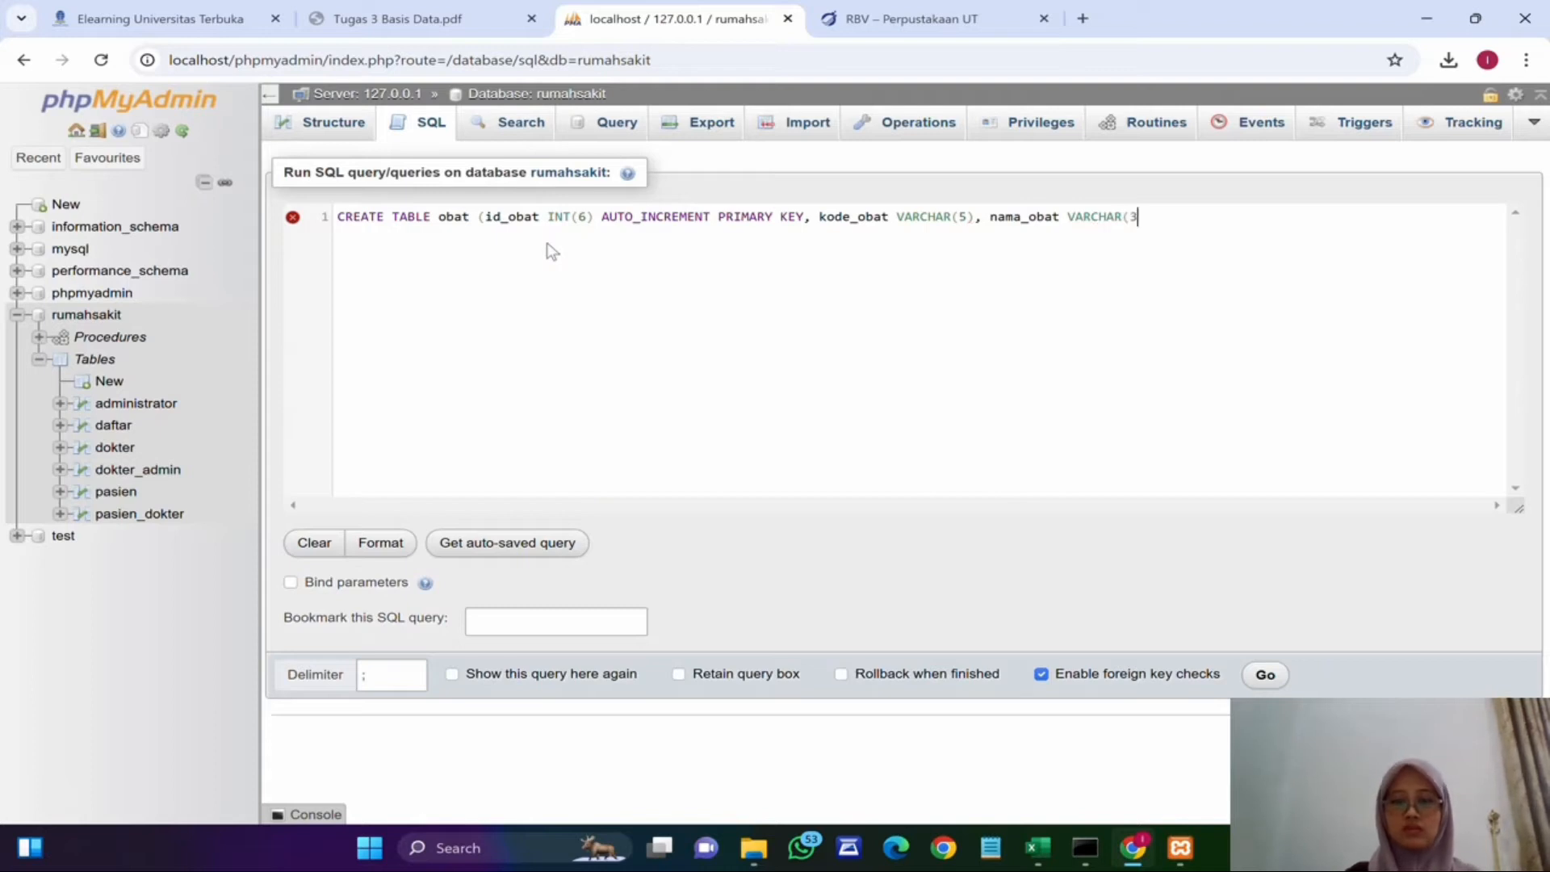
text(0), harga INT(10)
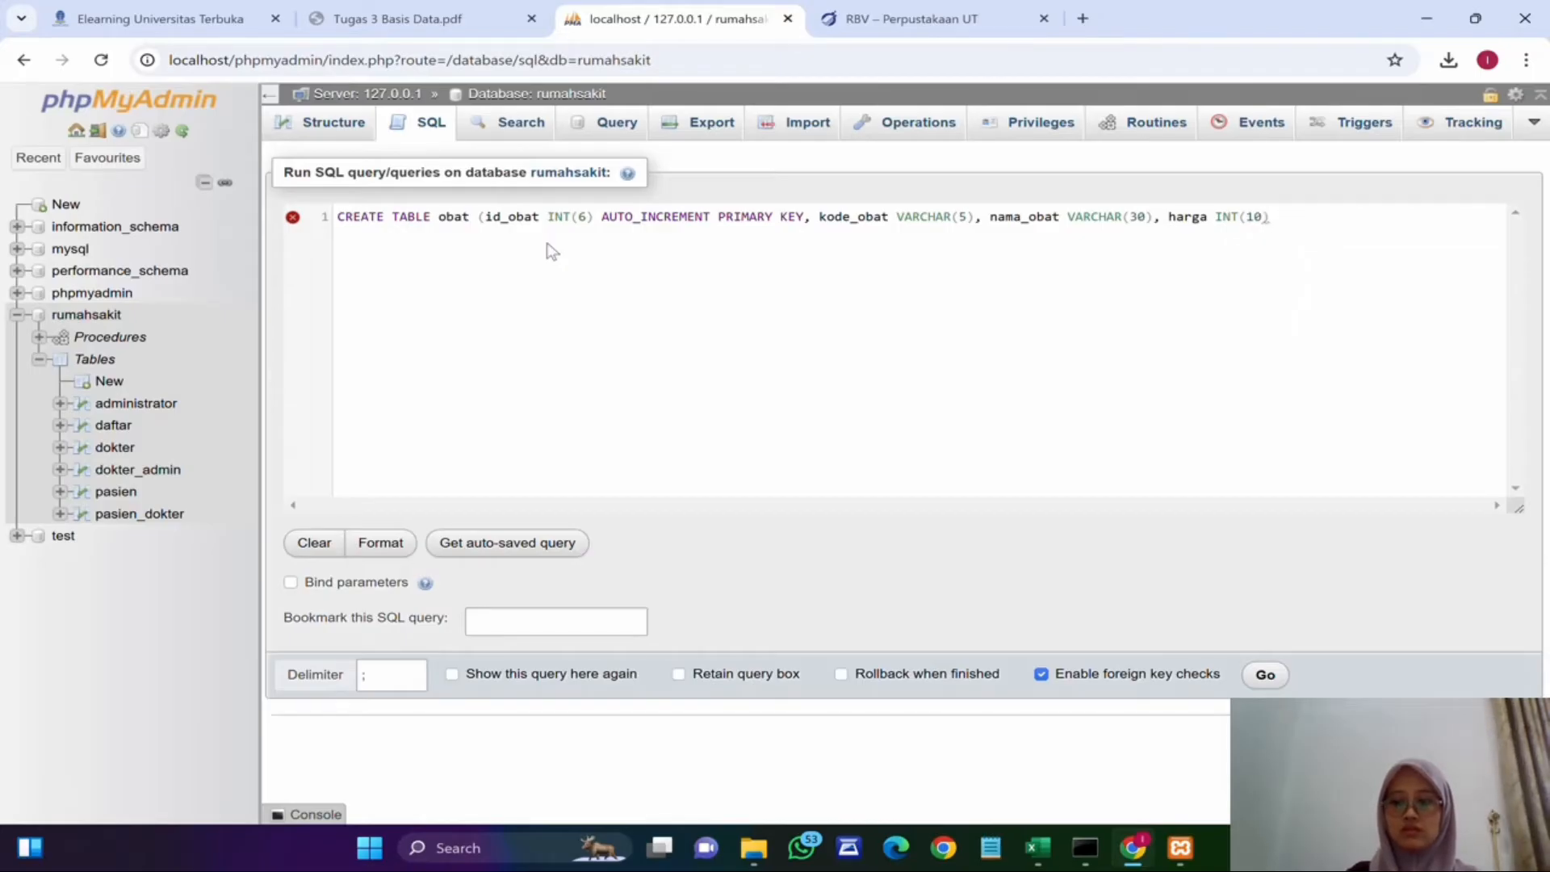
text(), st)
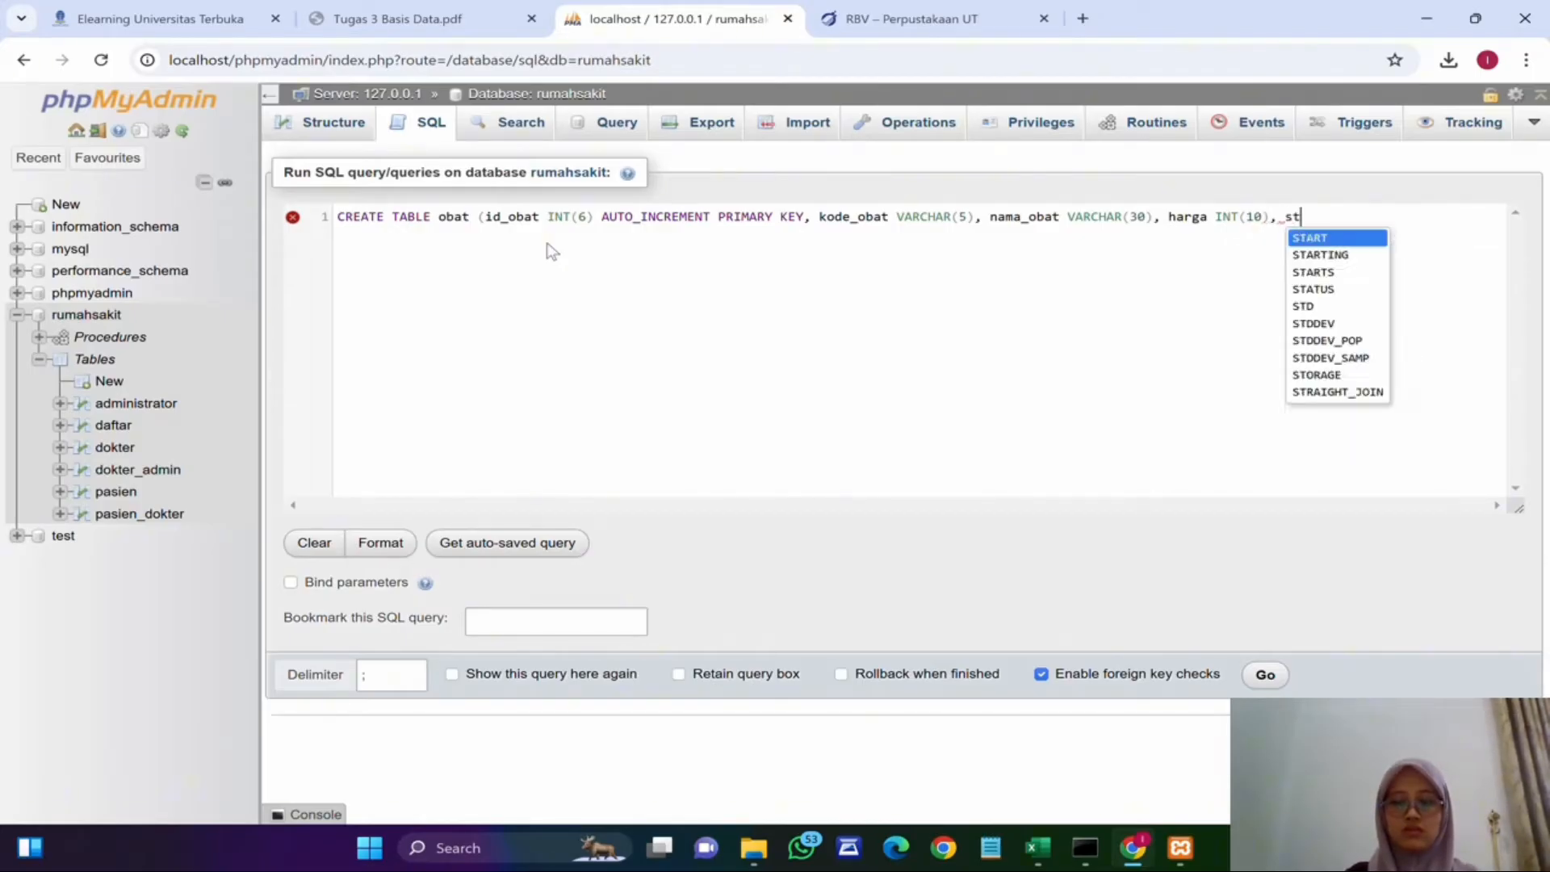
text(ok INT(5)); )
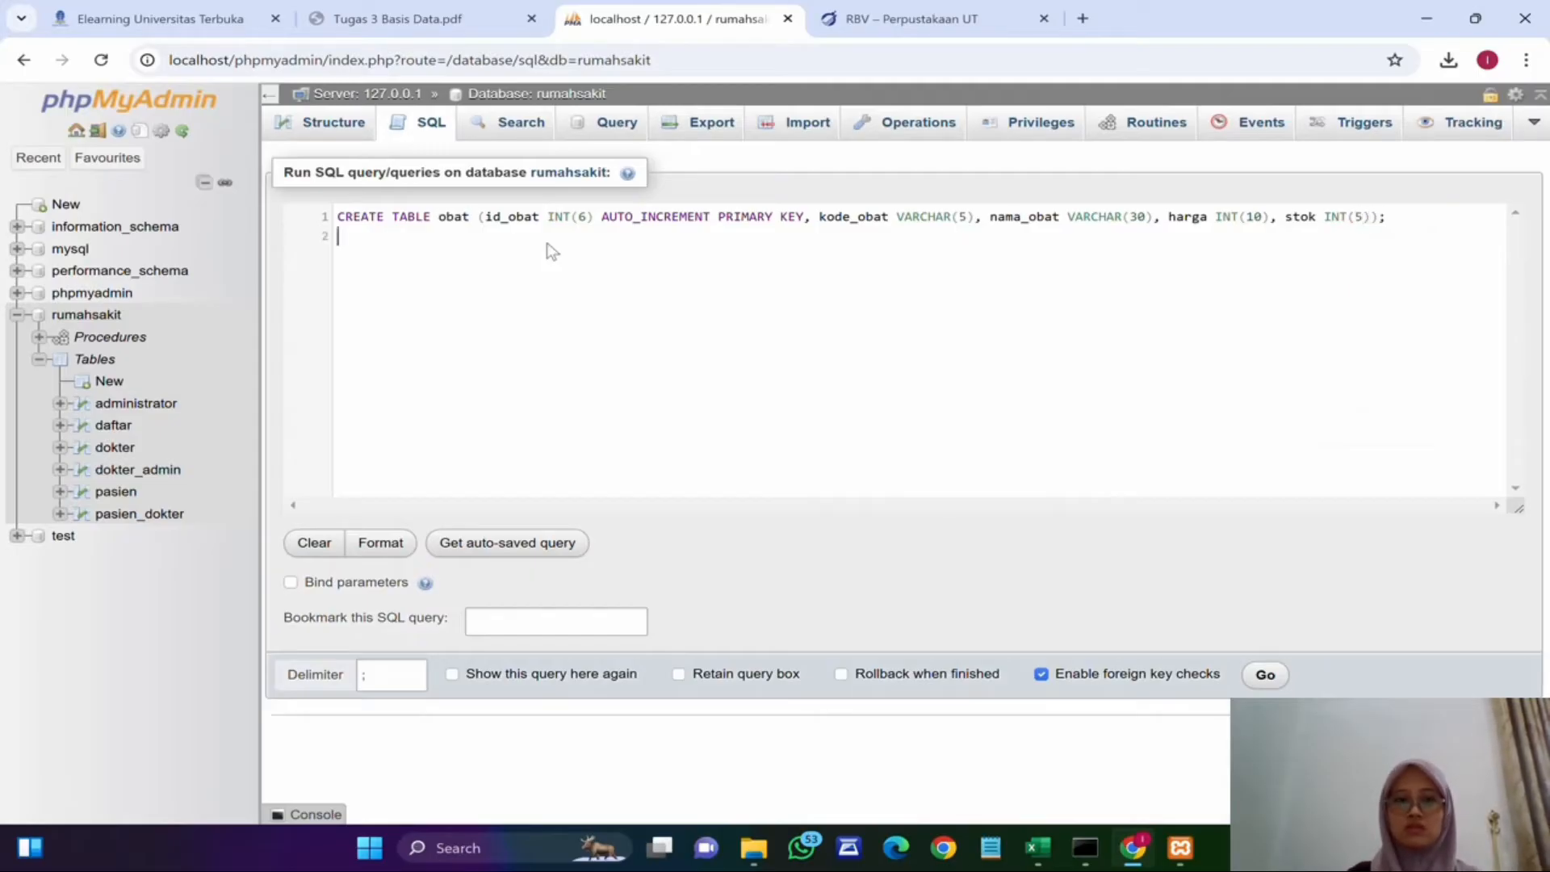
text(CREATE)
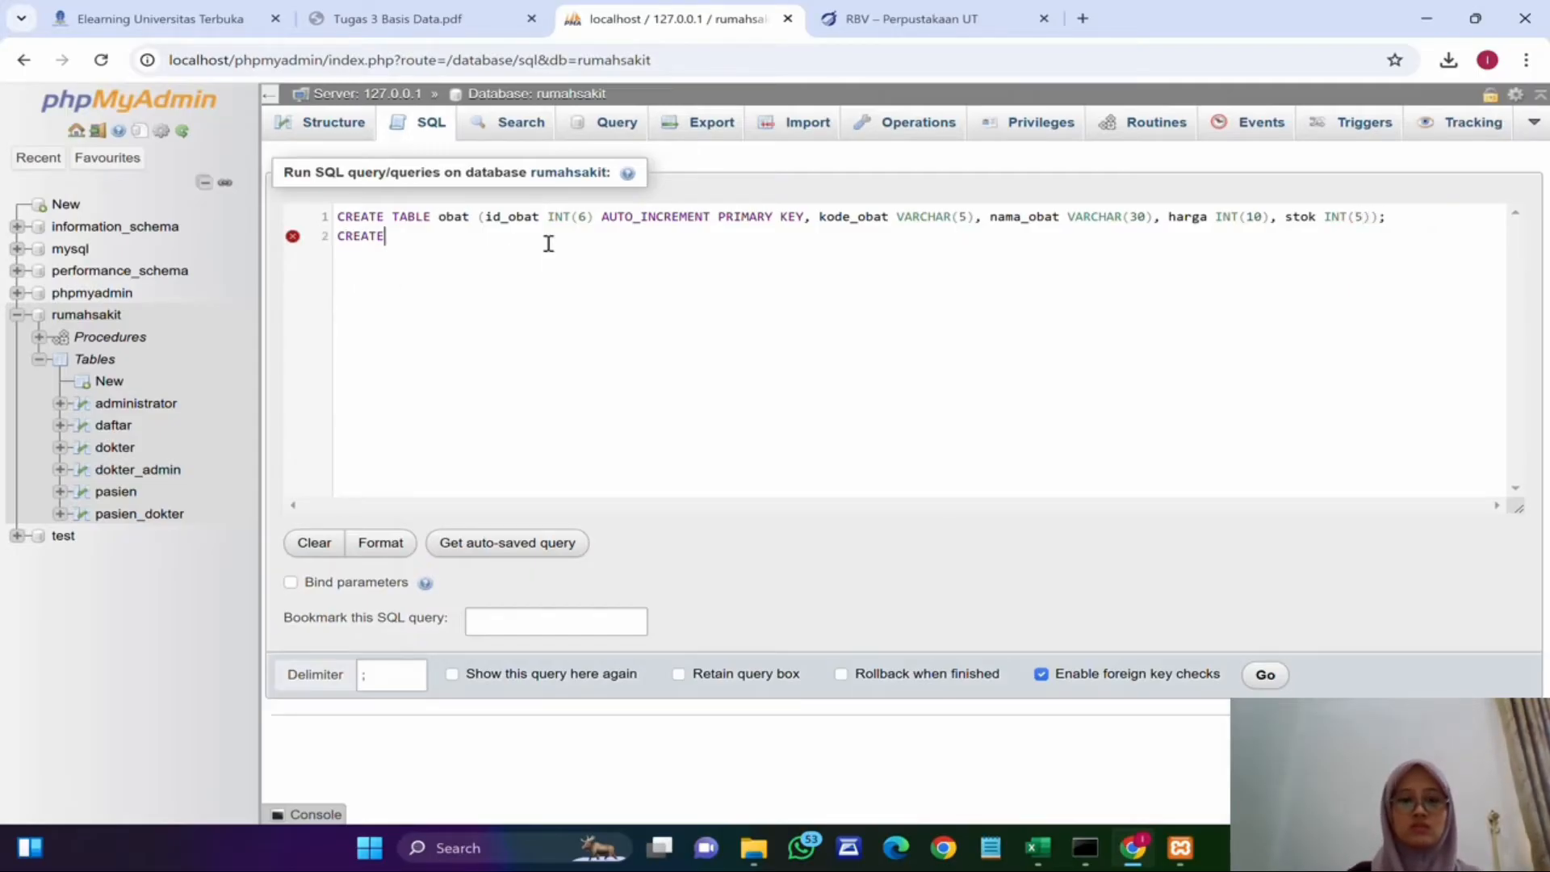
text( TABLE transaksi_obat ()
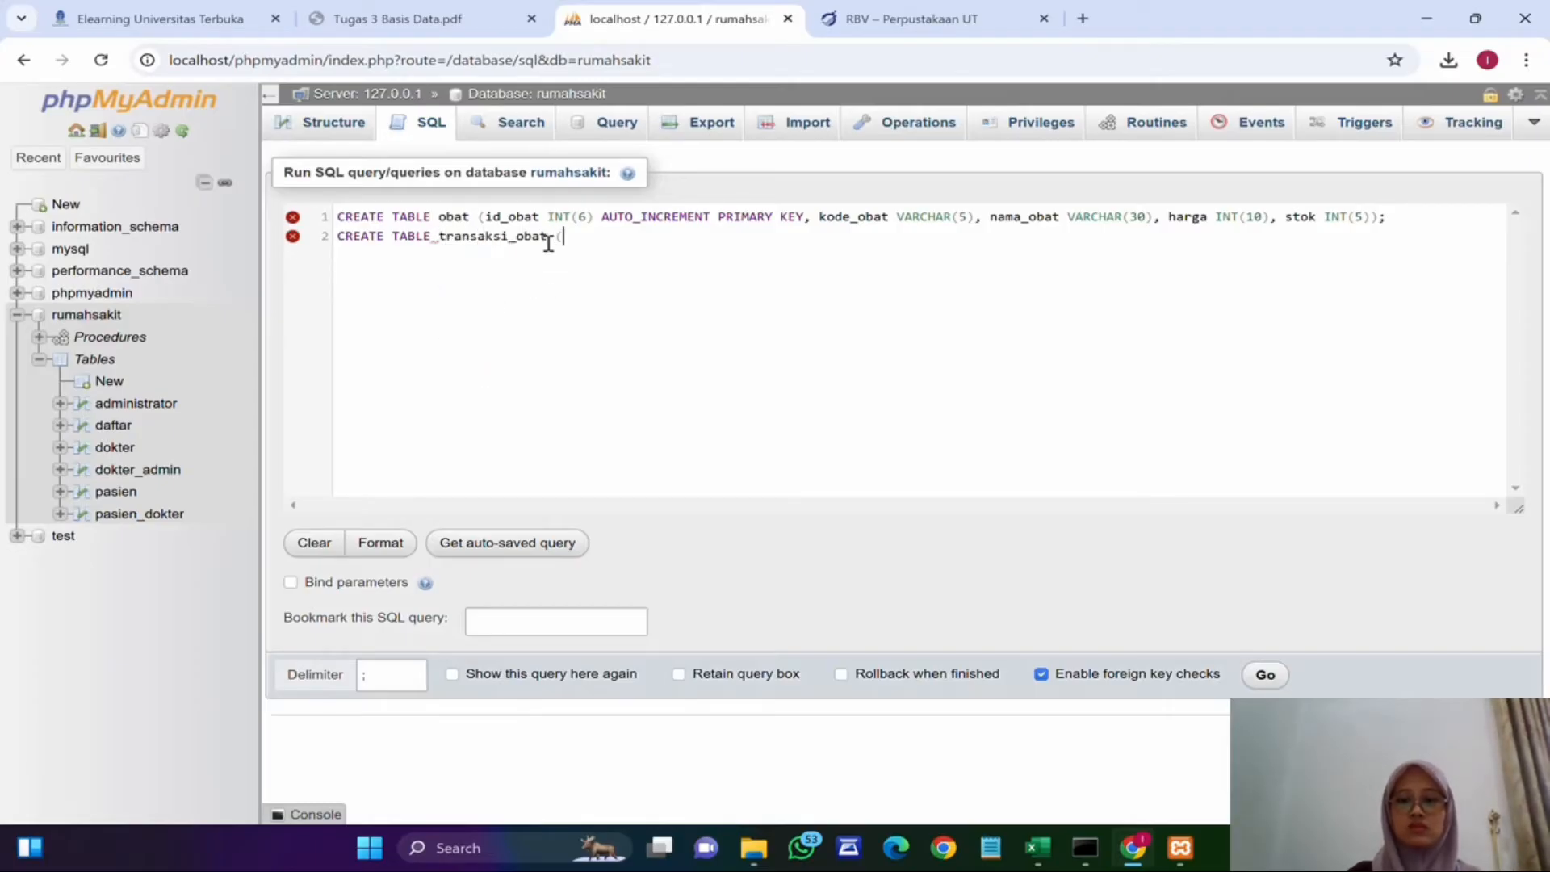
text(id_t)
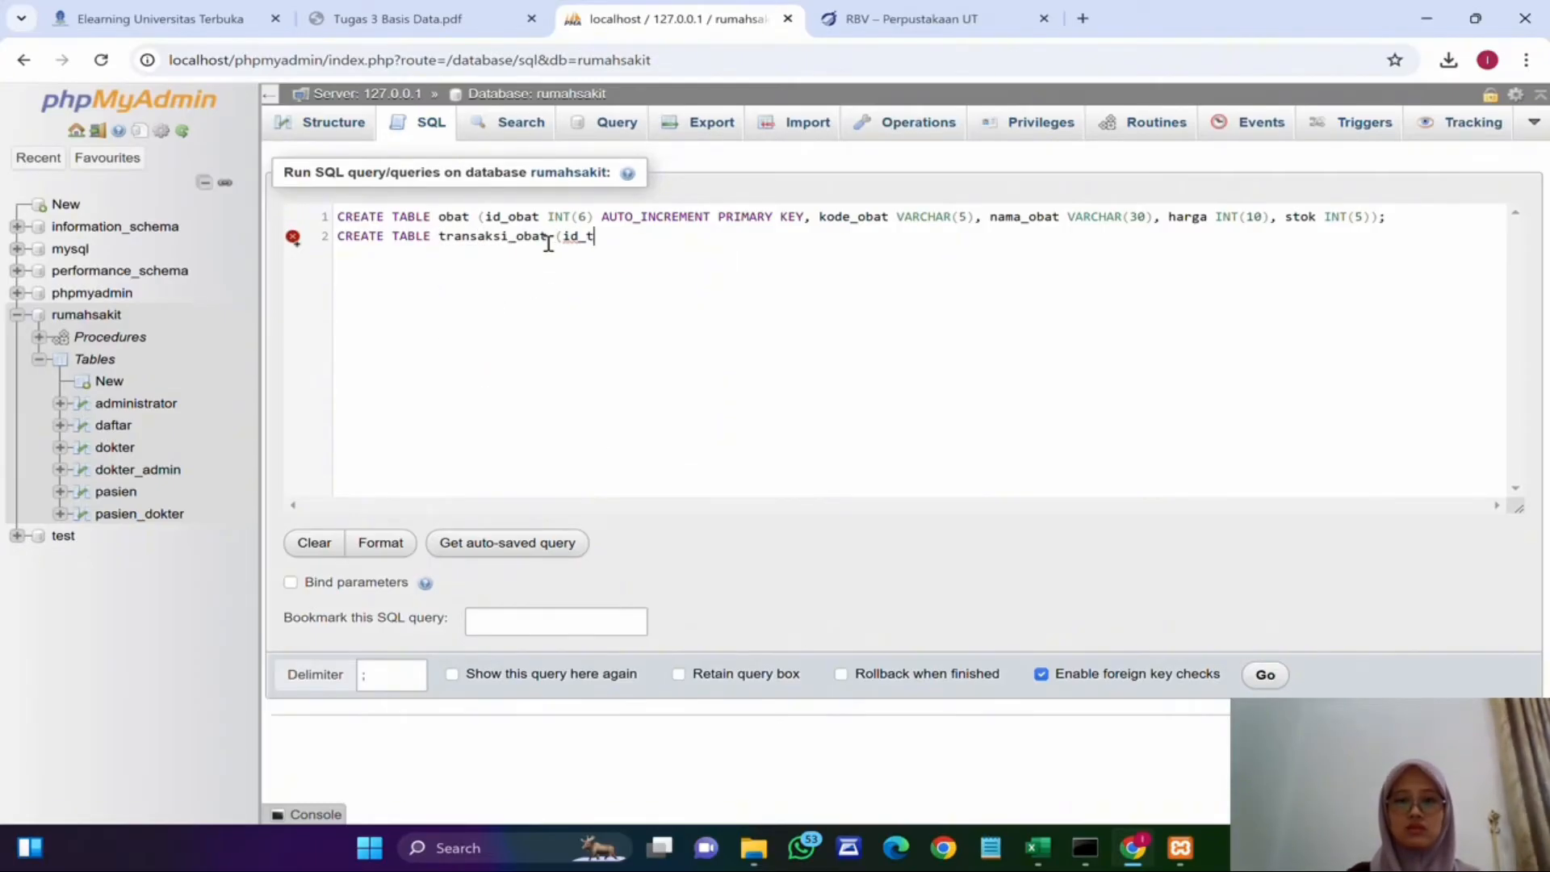
text(ransaksi)
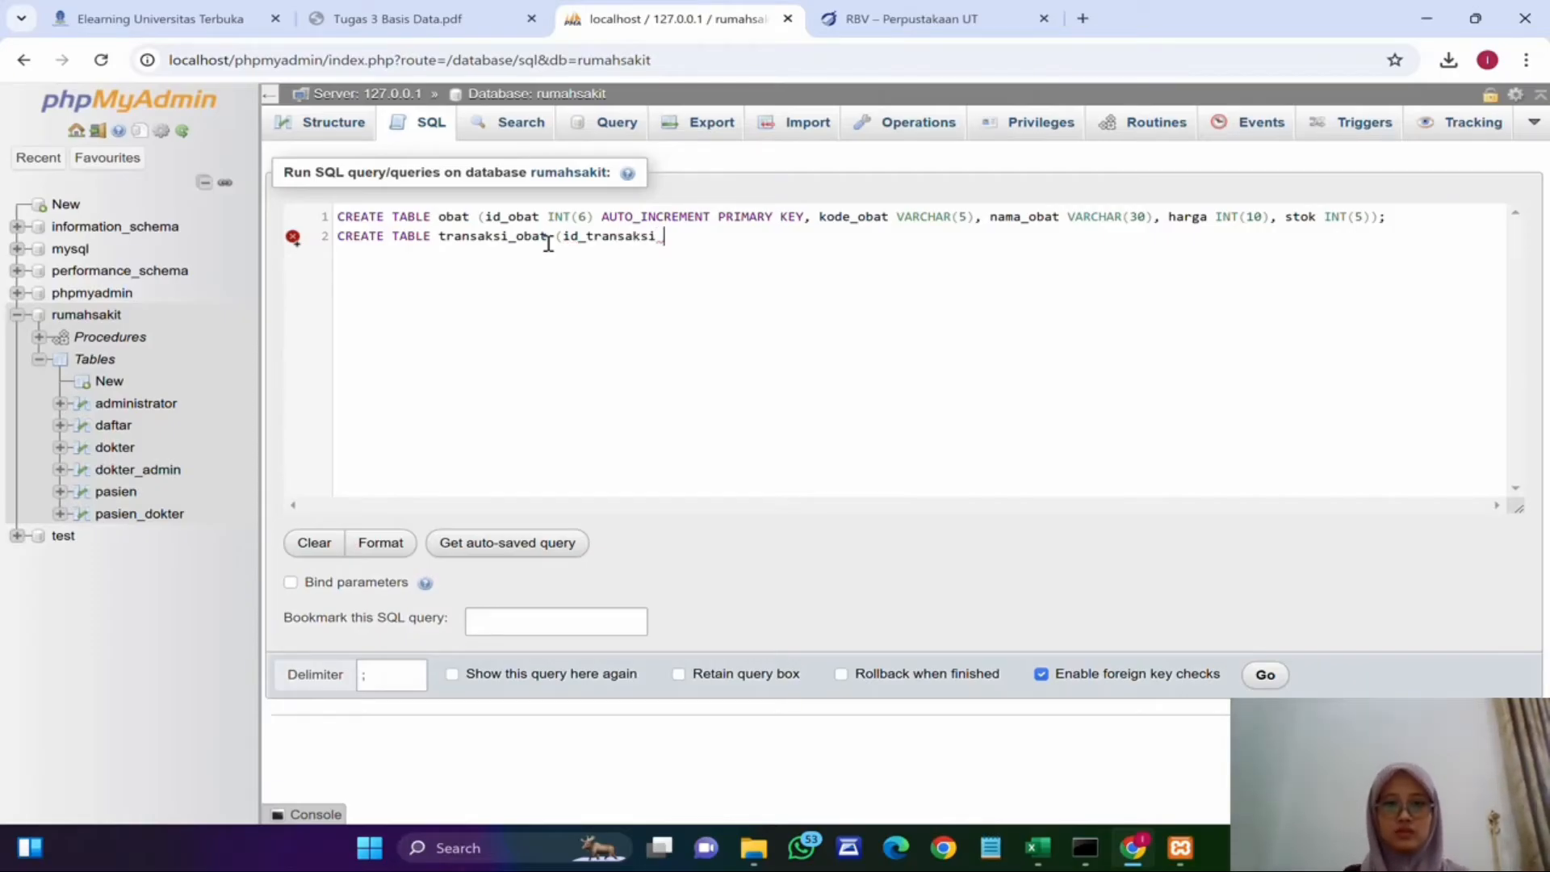
text( INT(3))
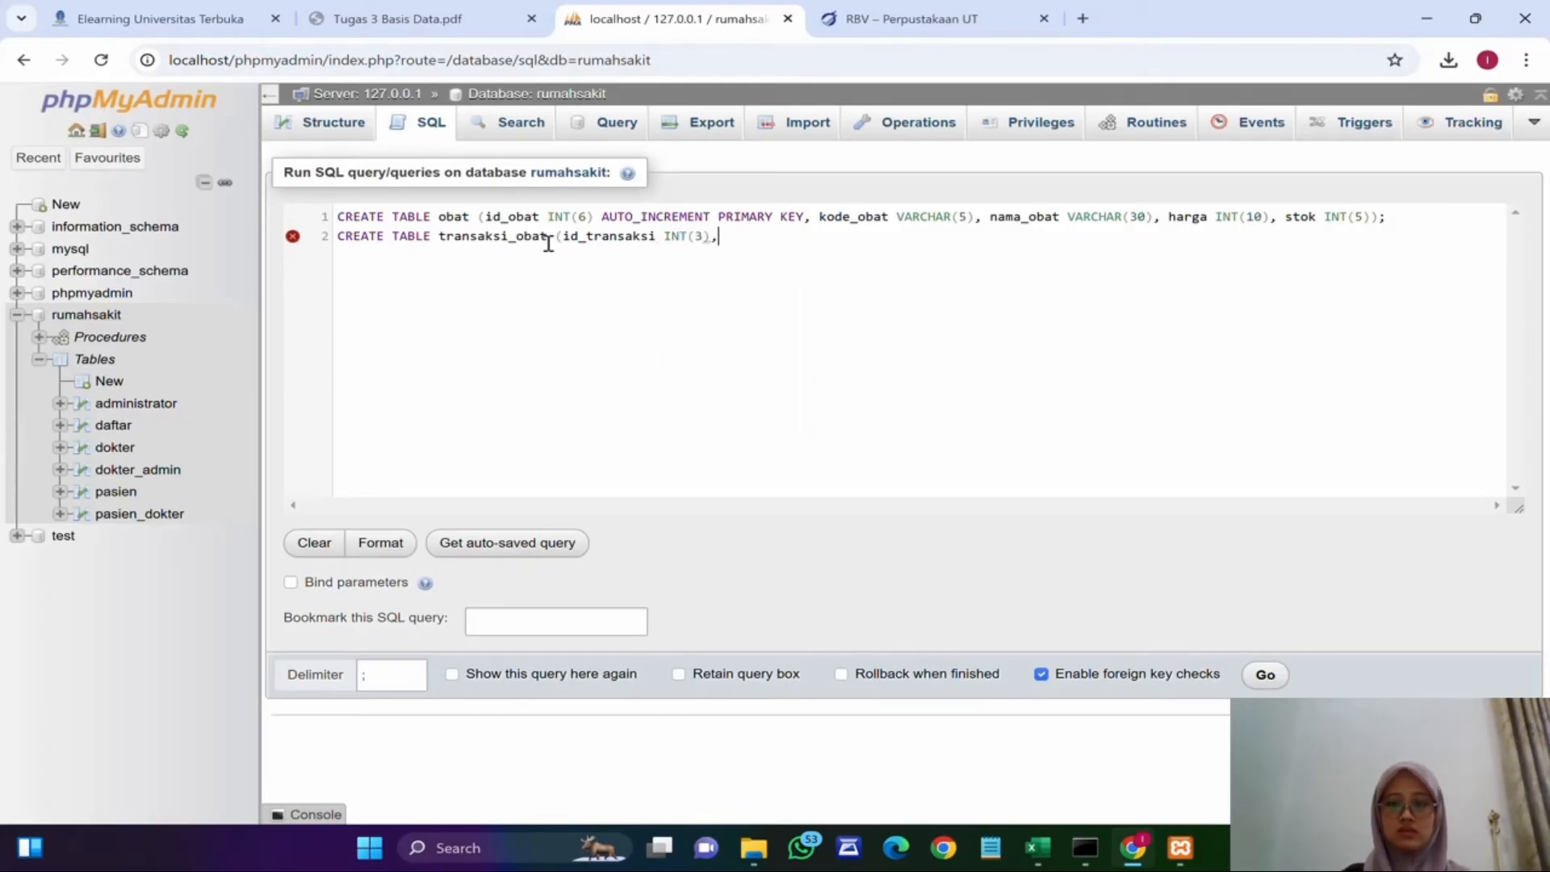
text( AUTO)
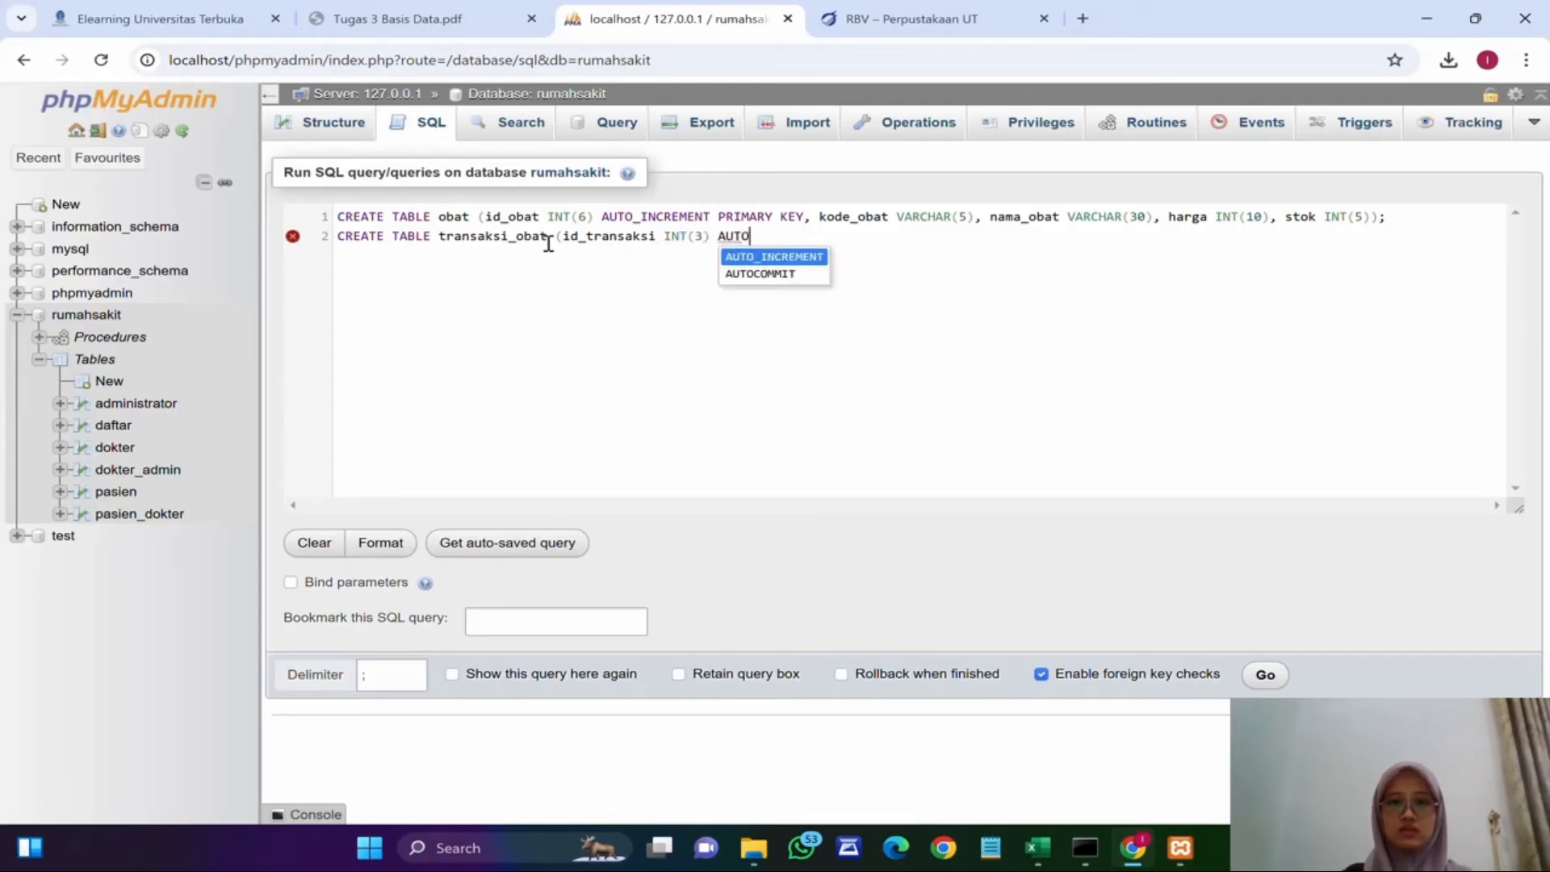
text(_INCREMENT PRIMARY)
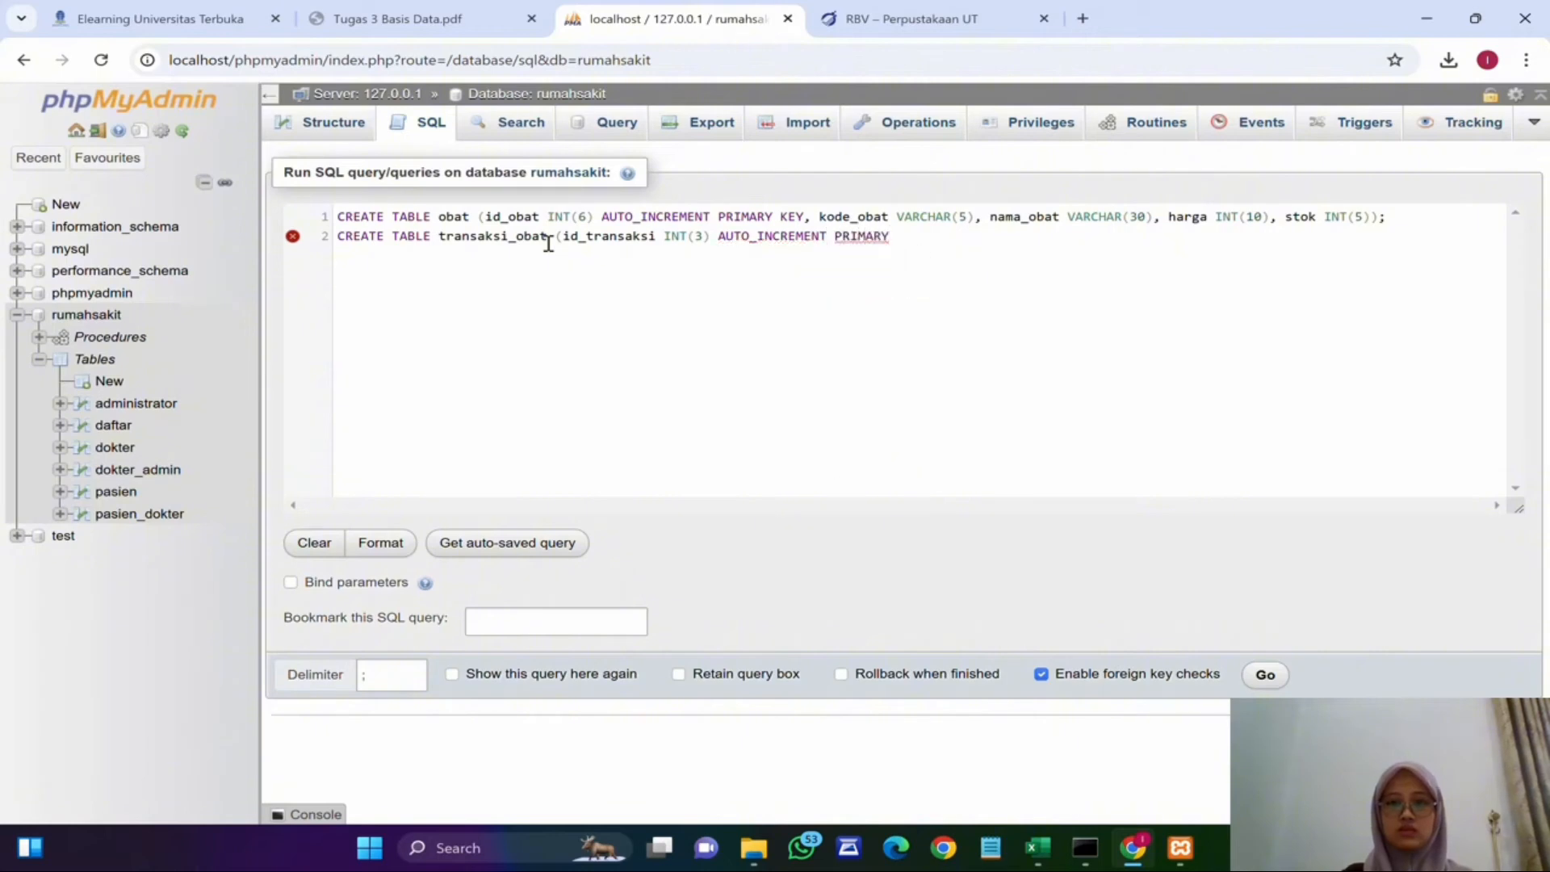
text( KEY, id)
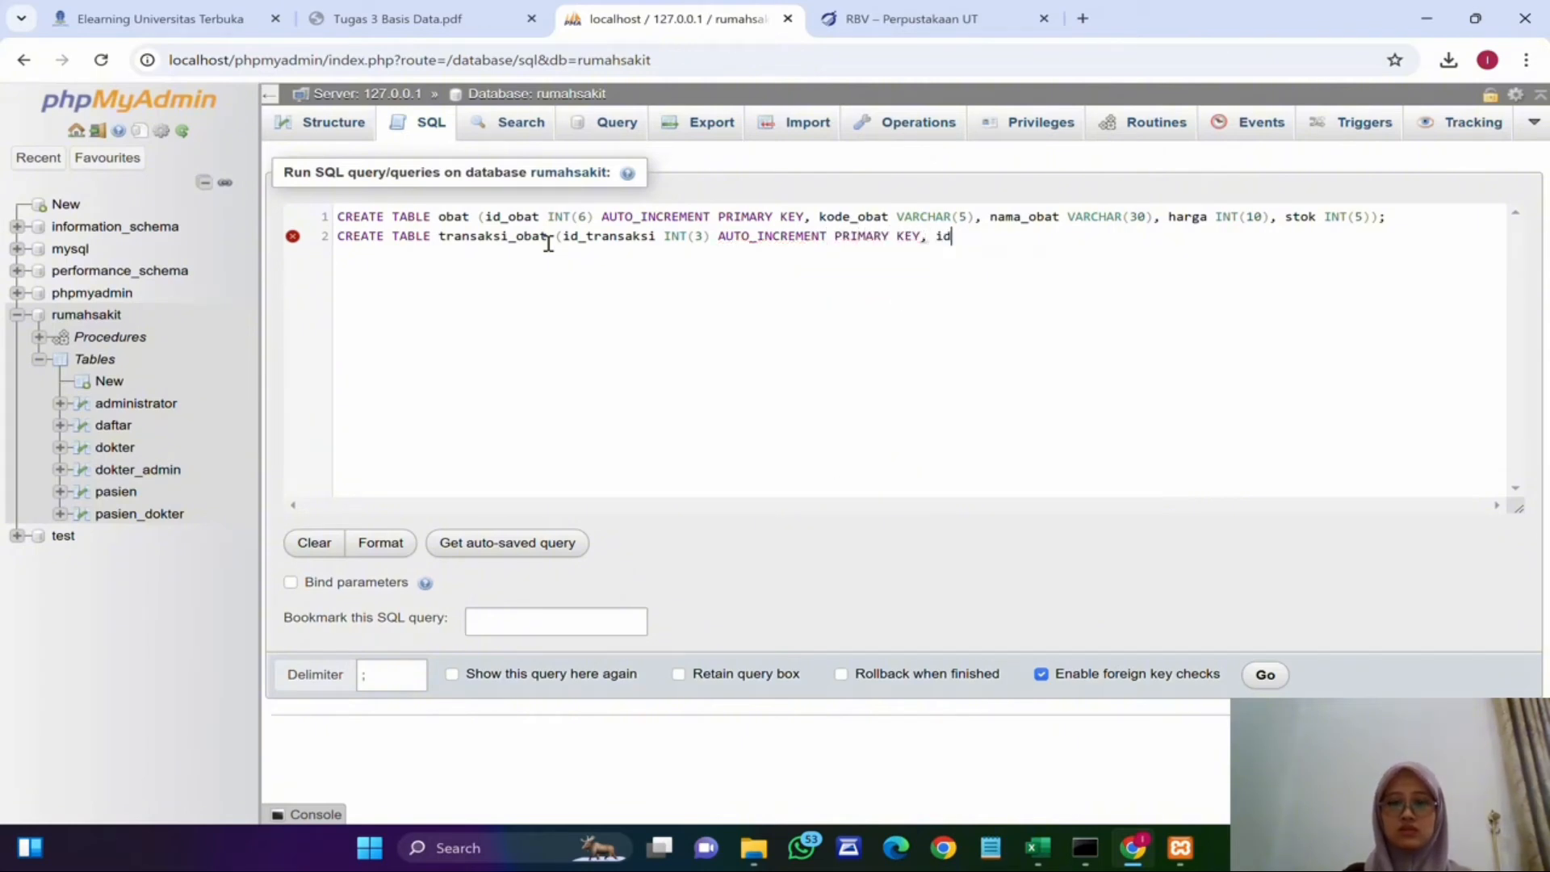
text(_pasien INT(5)
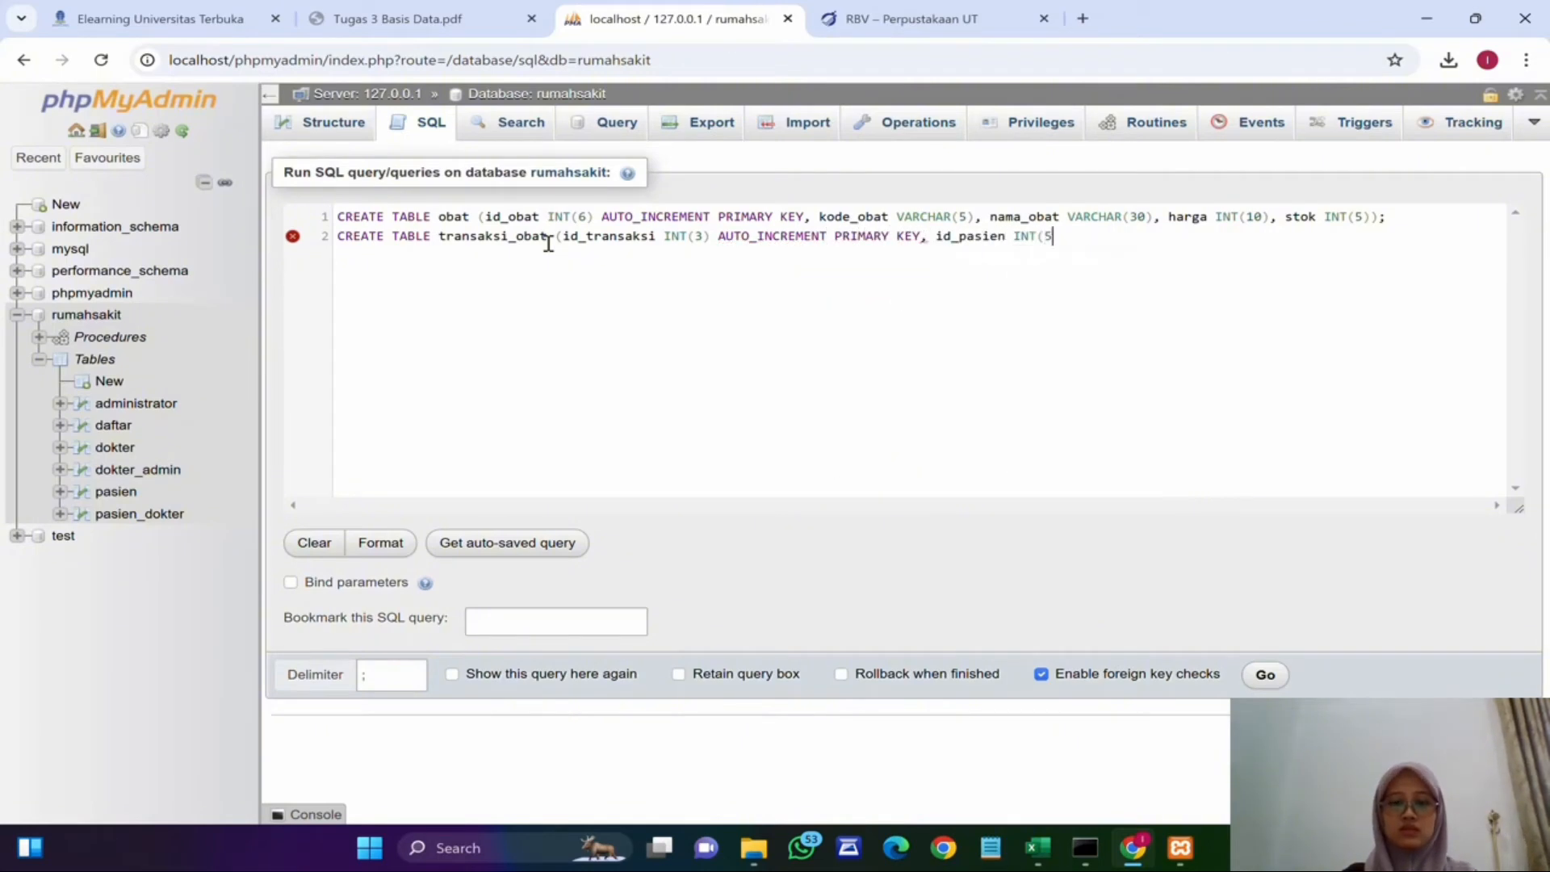
text(), id_obat INT)
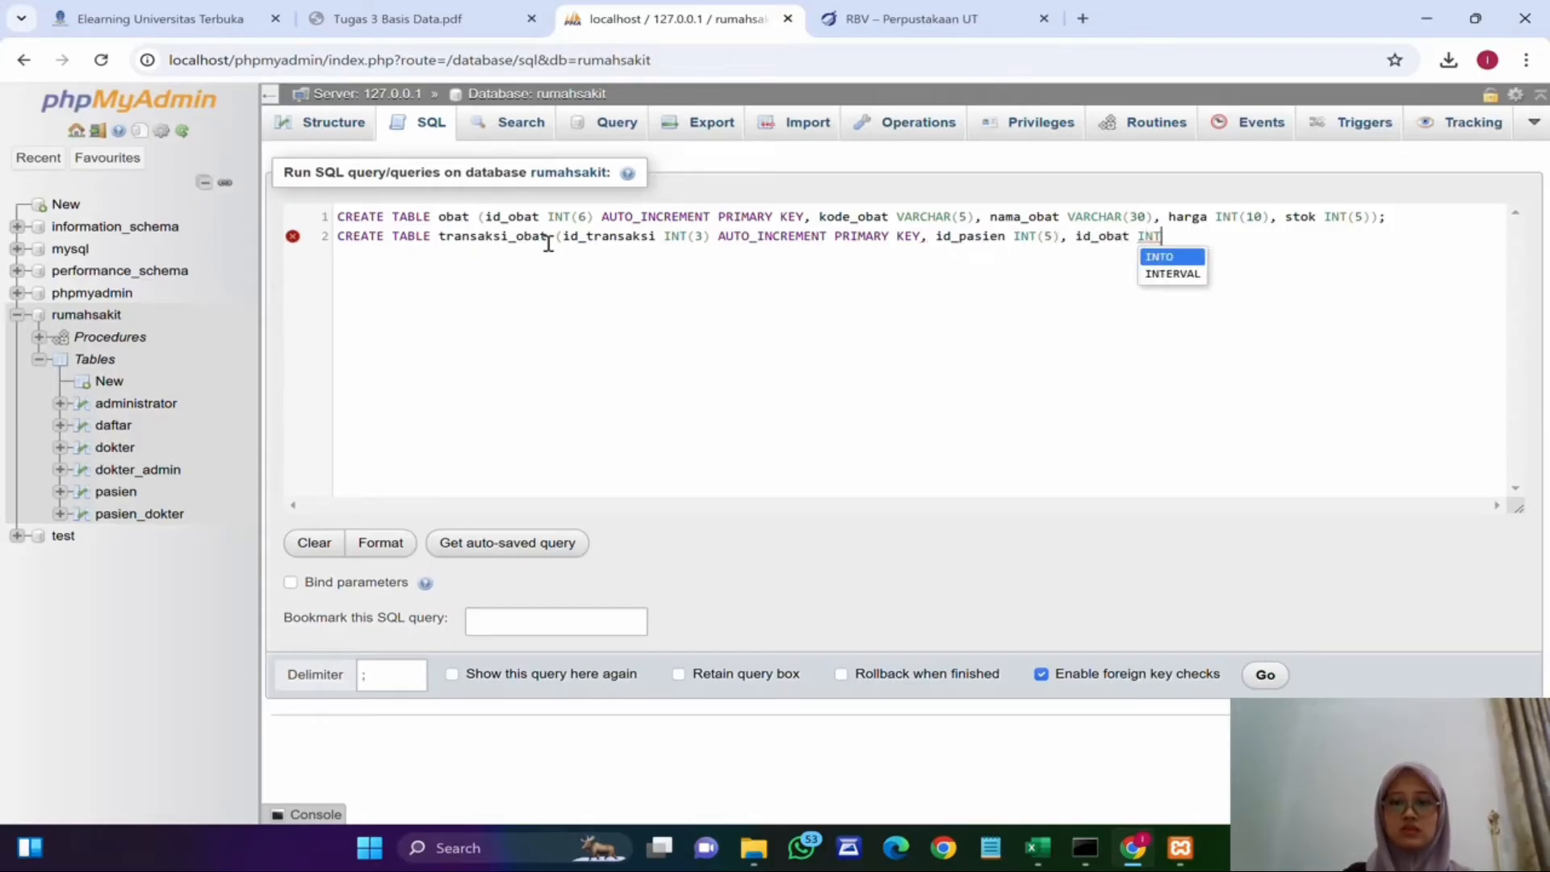
text((6),)
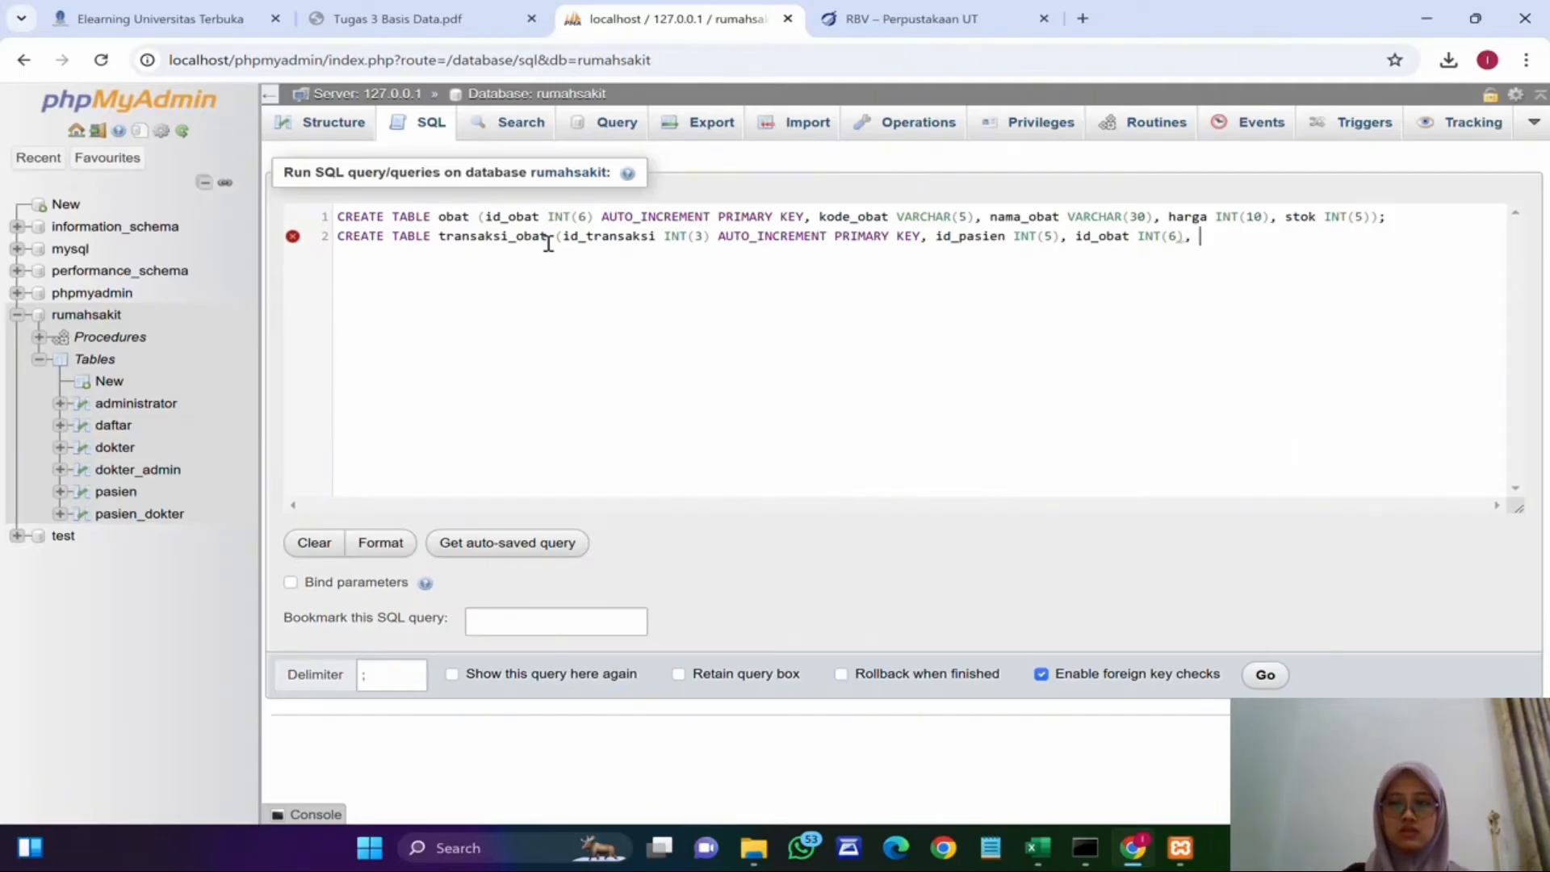
text( jumlah INT(10))
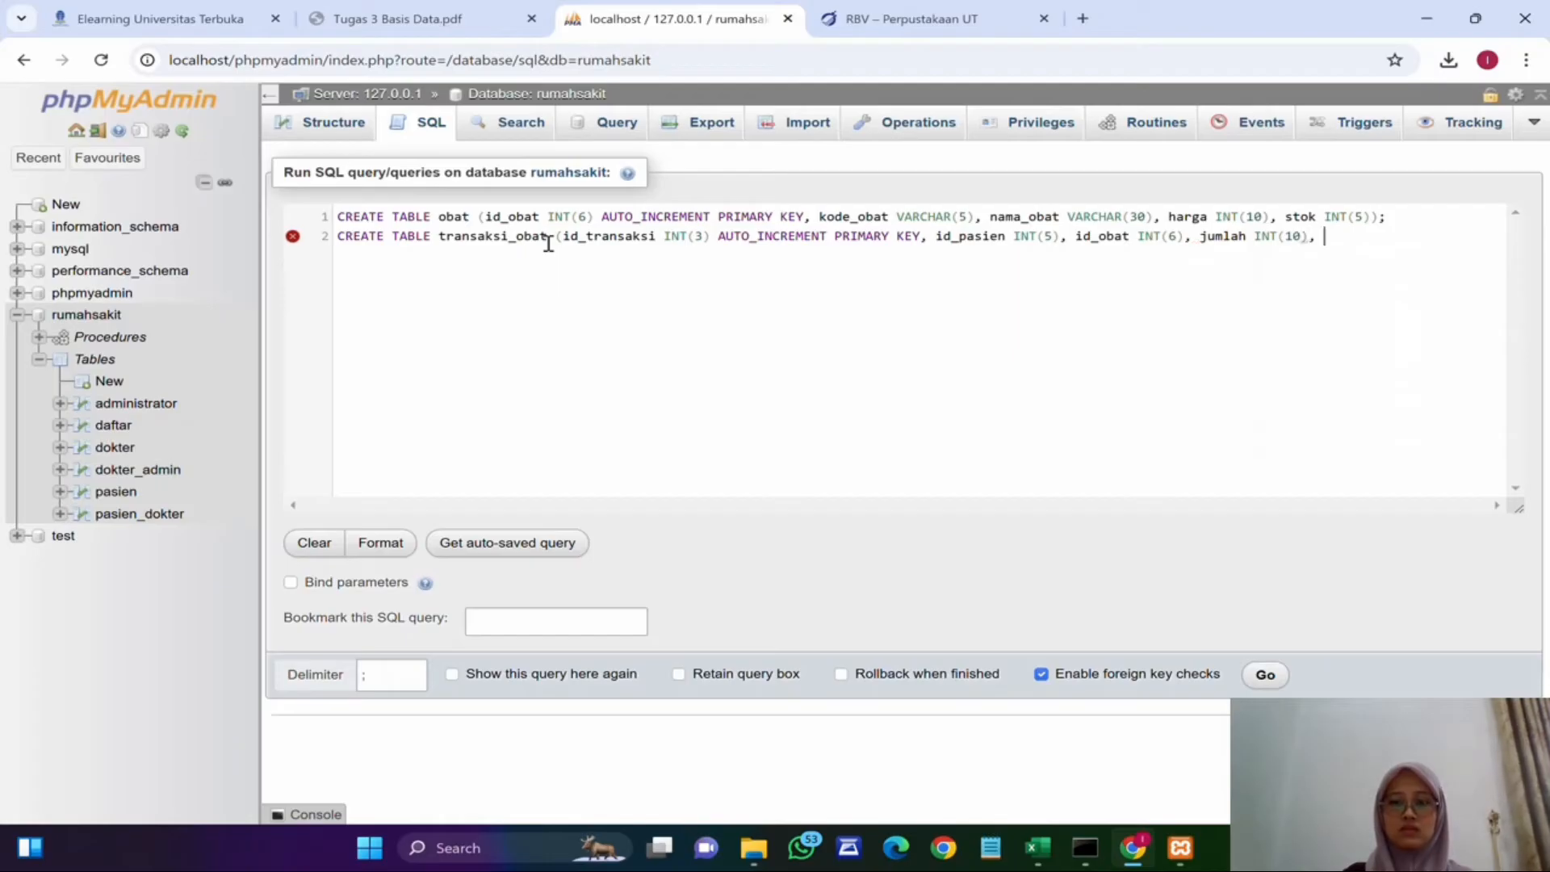
text(, total_harga INT(10));)
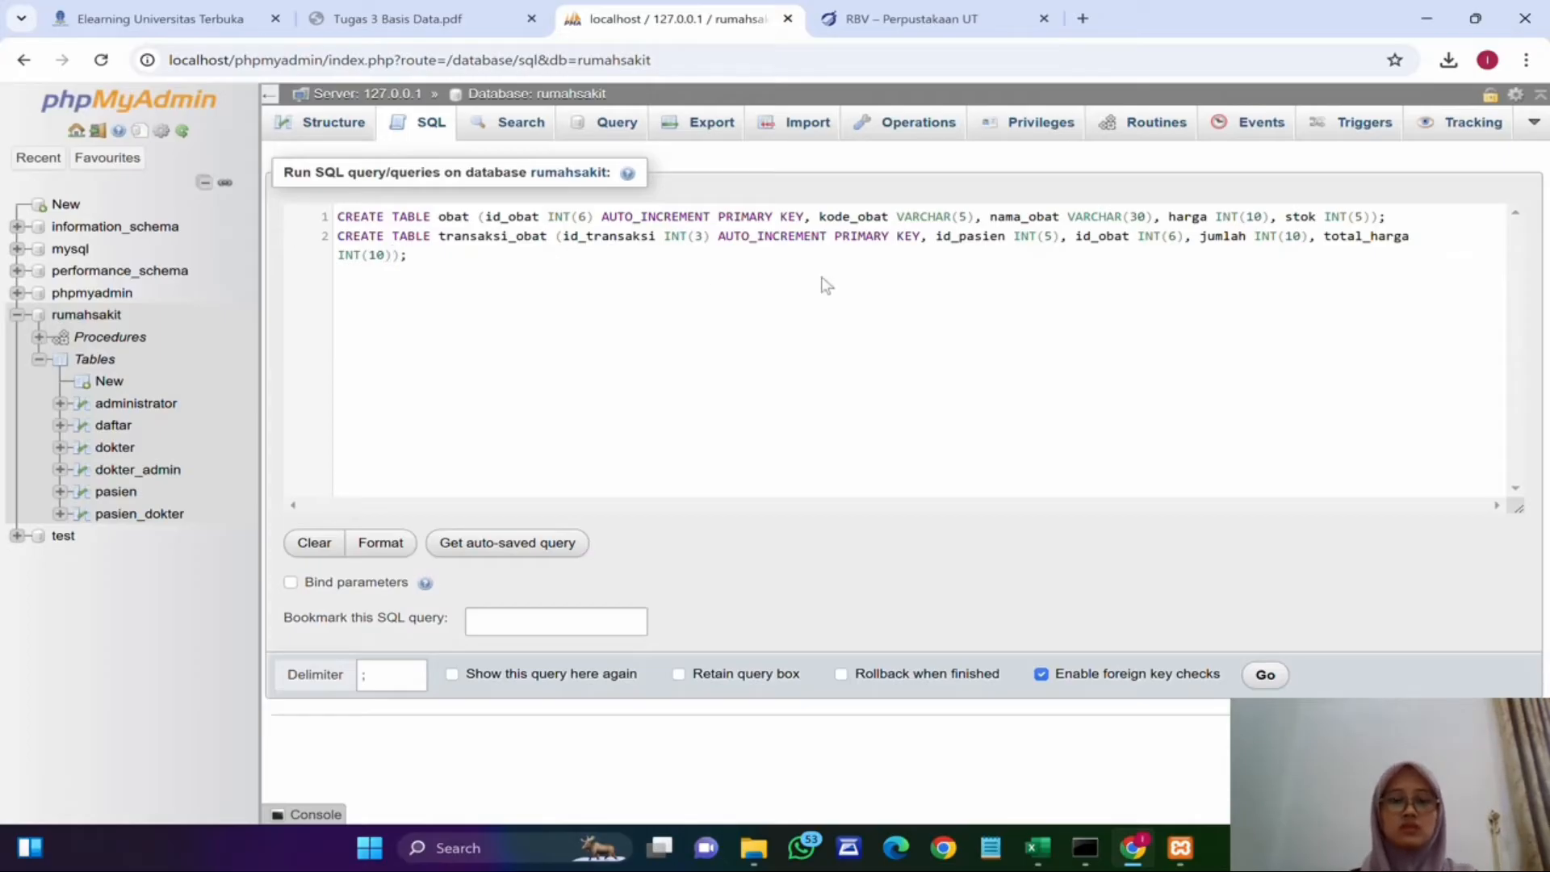
Step: Execute both CREATE TABLE statements and open the new transaksi_obat table from the rumahsakit table list
click(1265, 674)
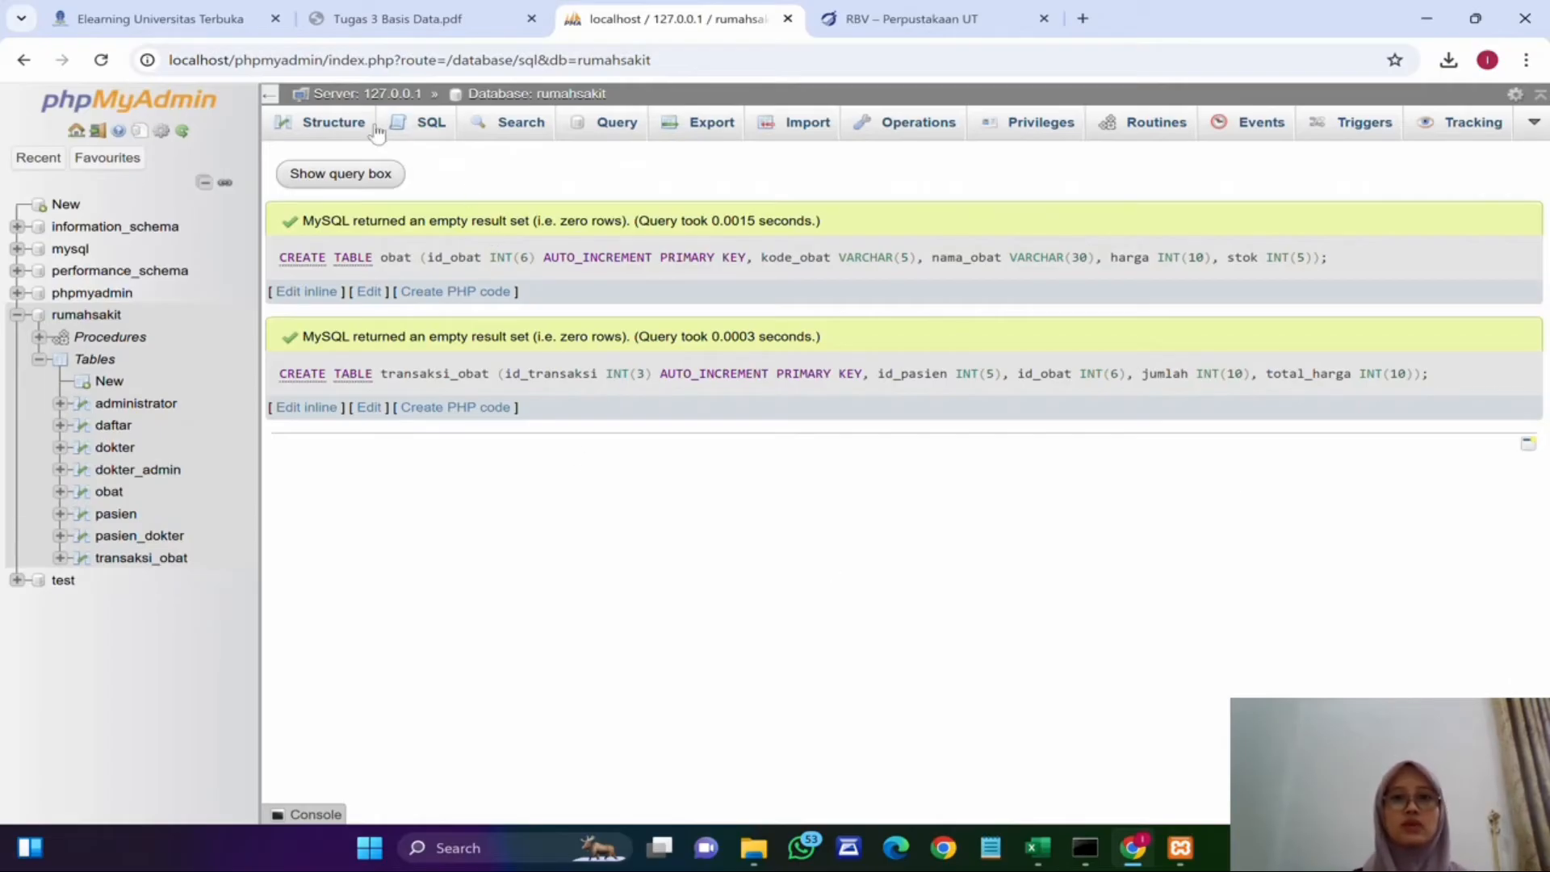
click(496, 96)
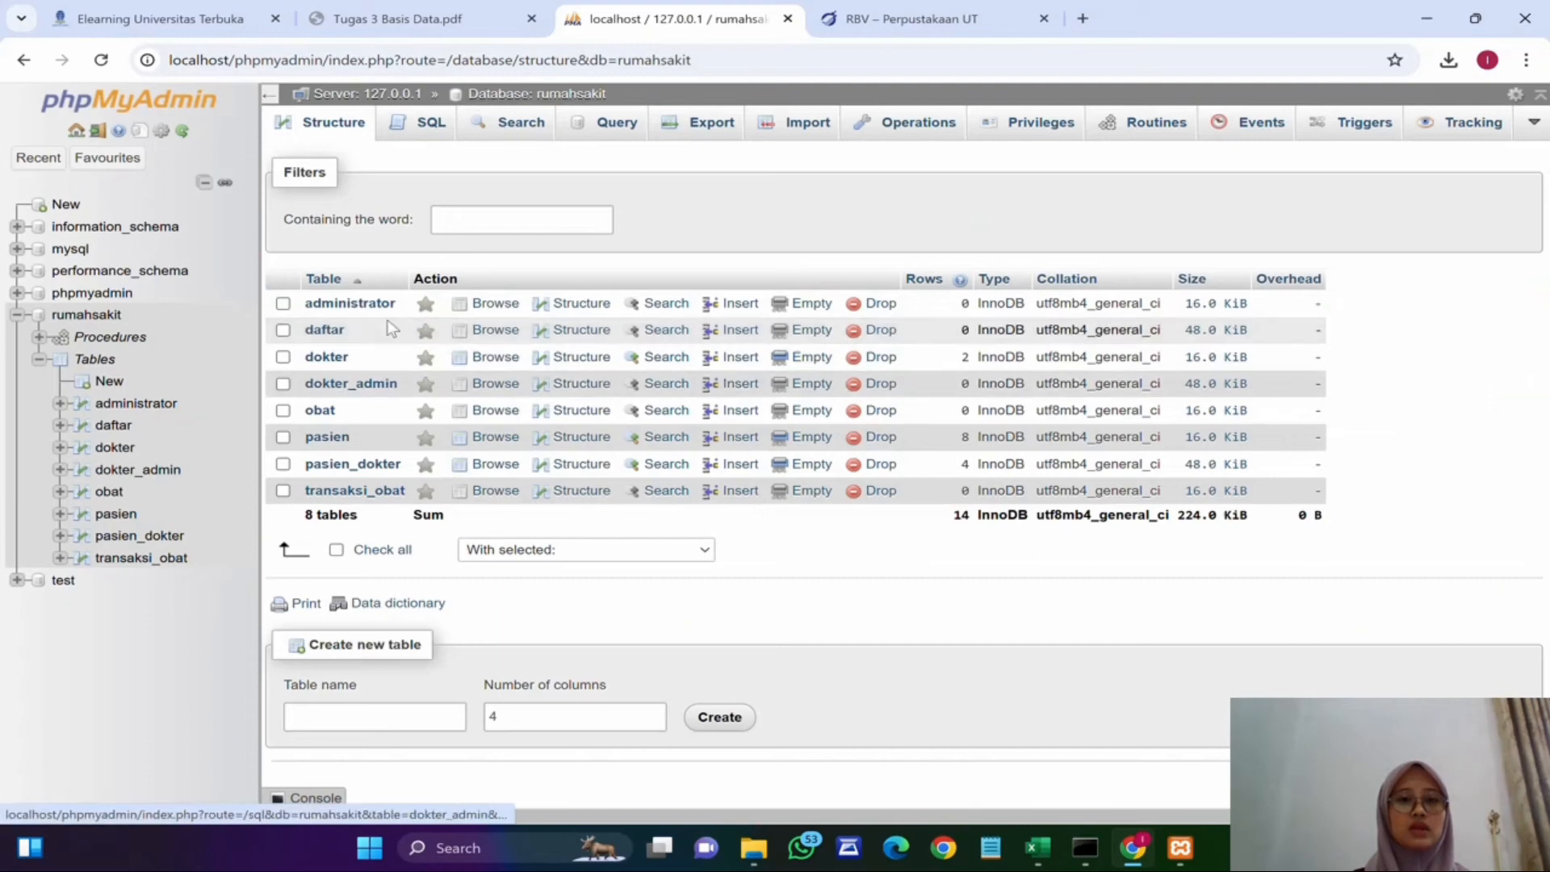
click(353, 492)
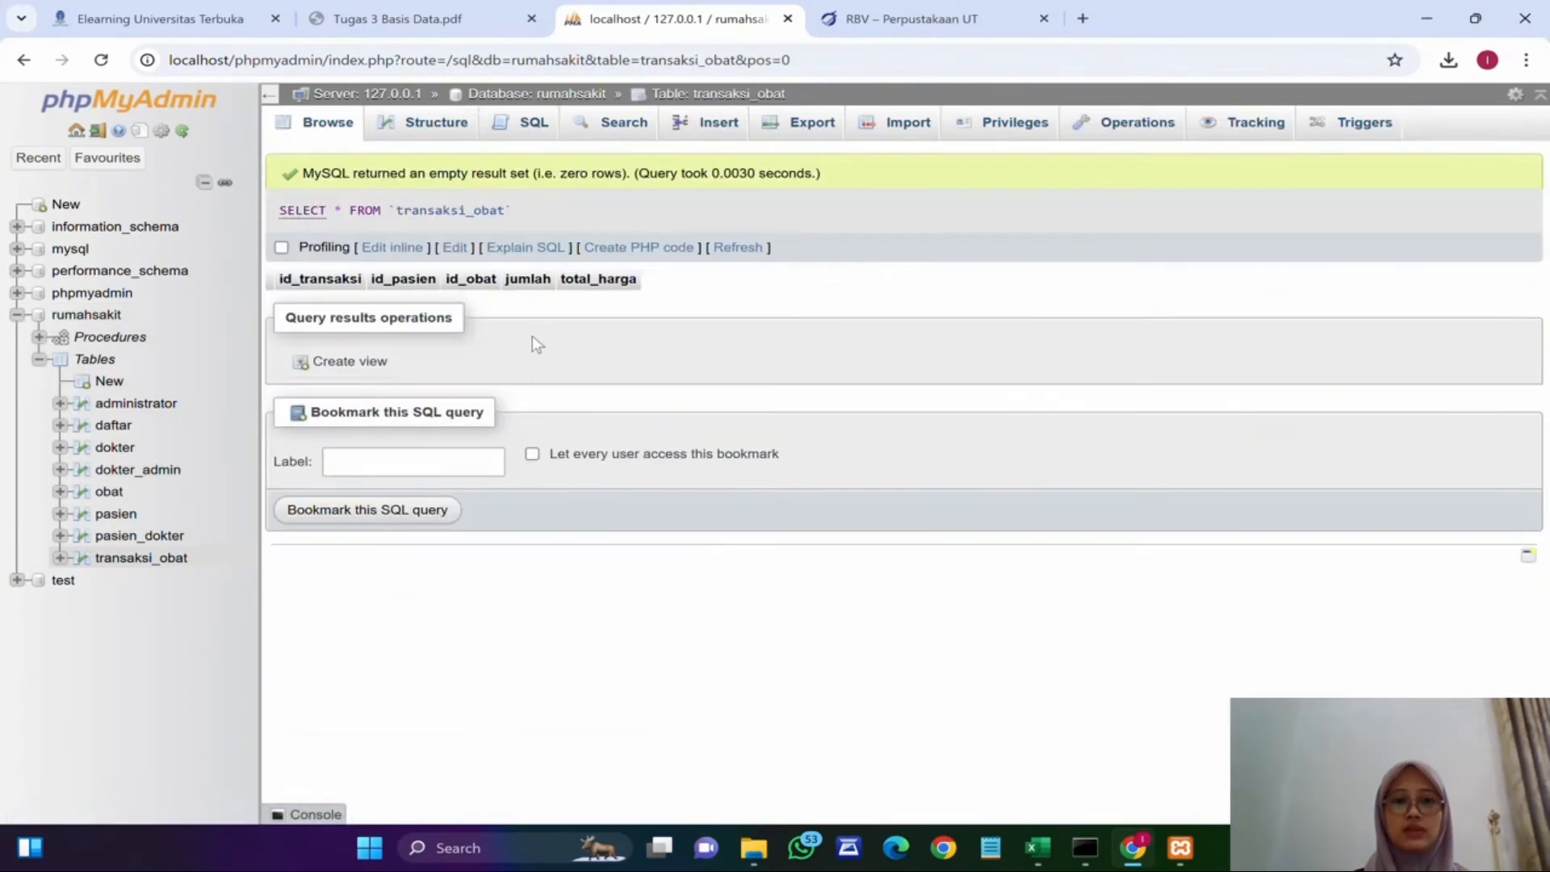
Step: Add an index on the id_pasien column in the transaksi_obat table structure
click(456, 130)
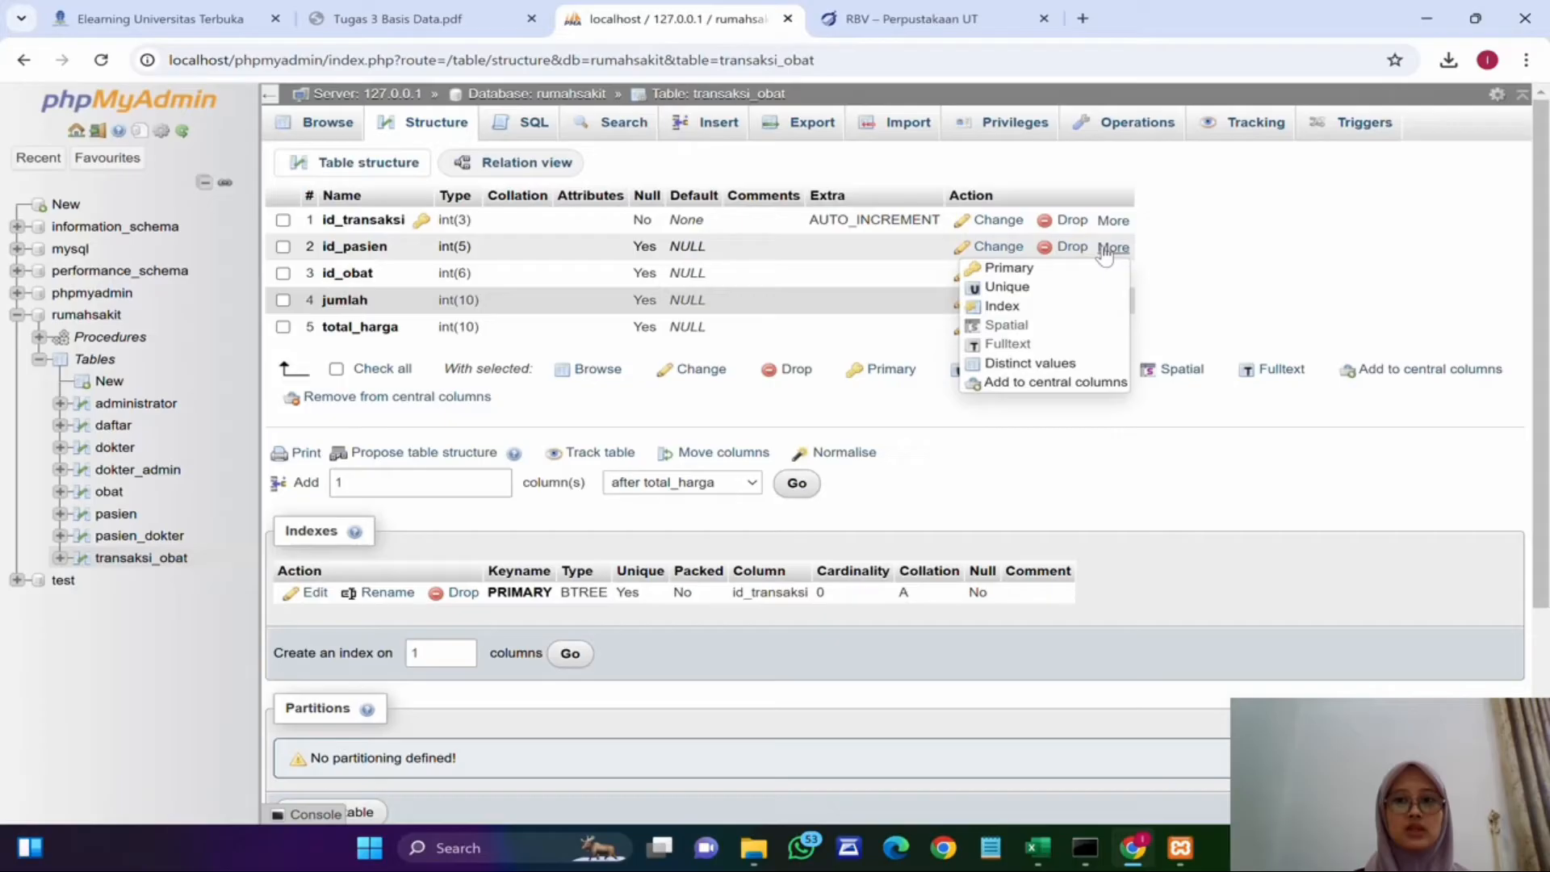
click(1003, 307)
click(797, 508)
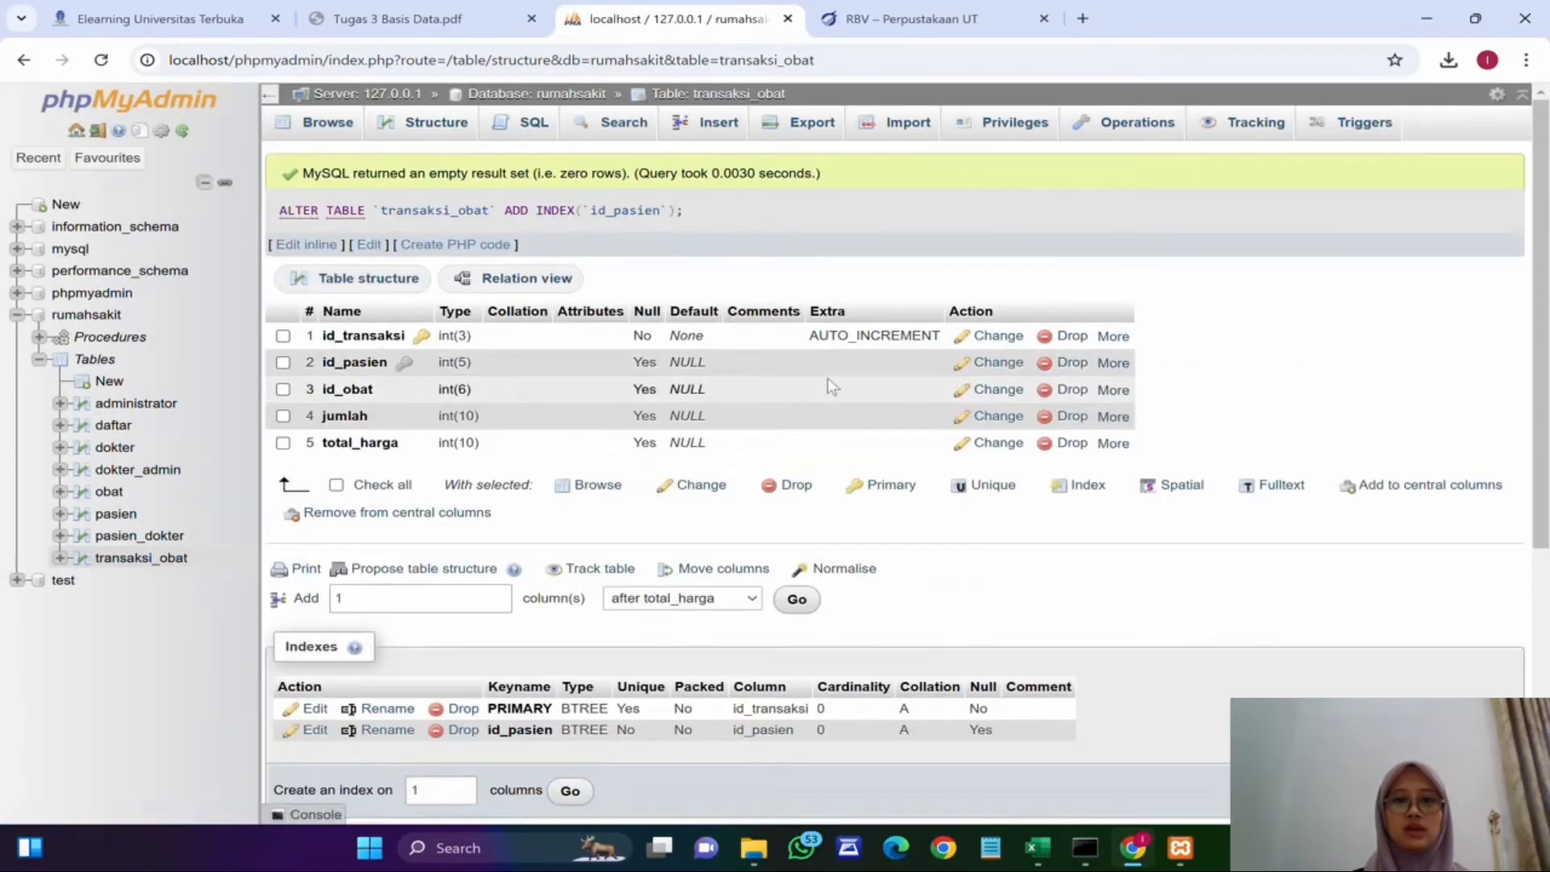
Step: Add an index on the id_obat column of transaksi_obat
click(1114, 389)
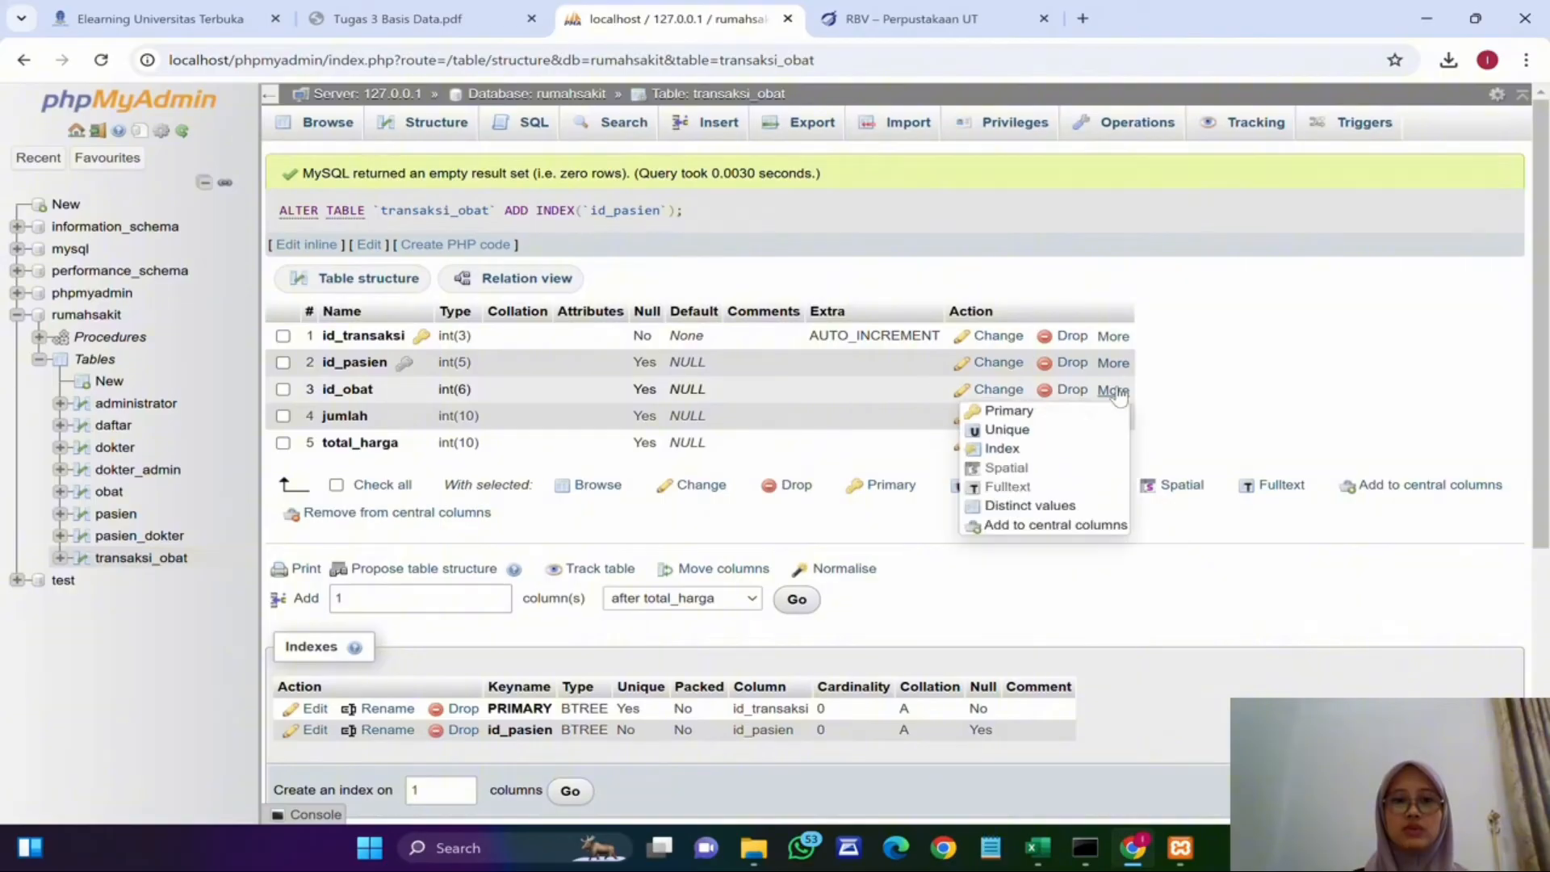
click(1002, 448)
click(792, 508)
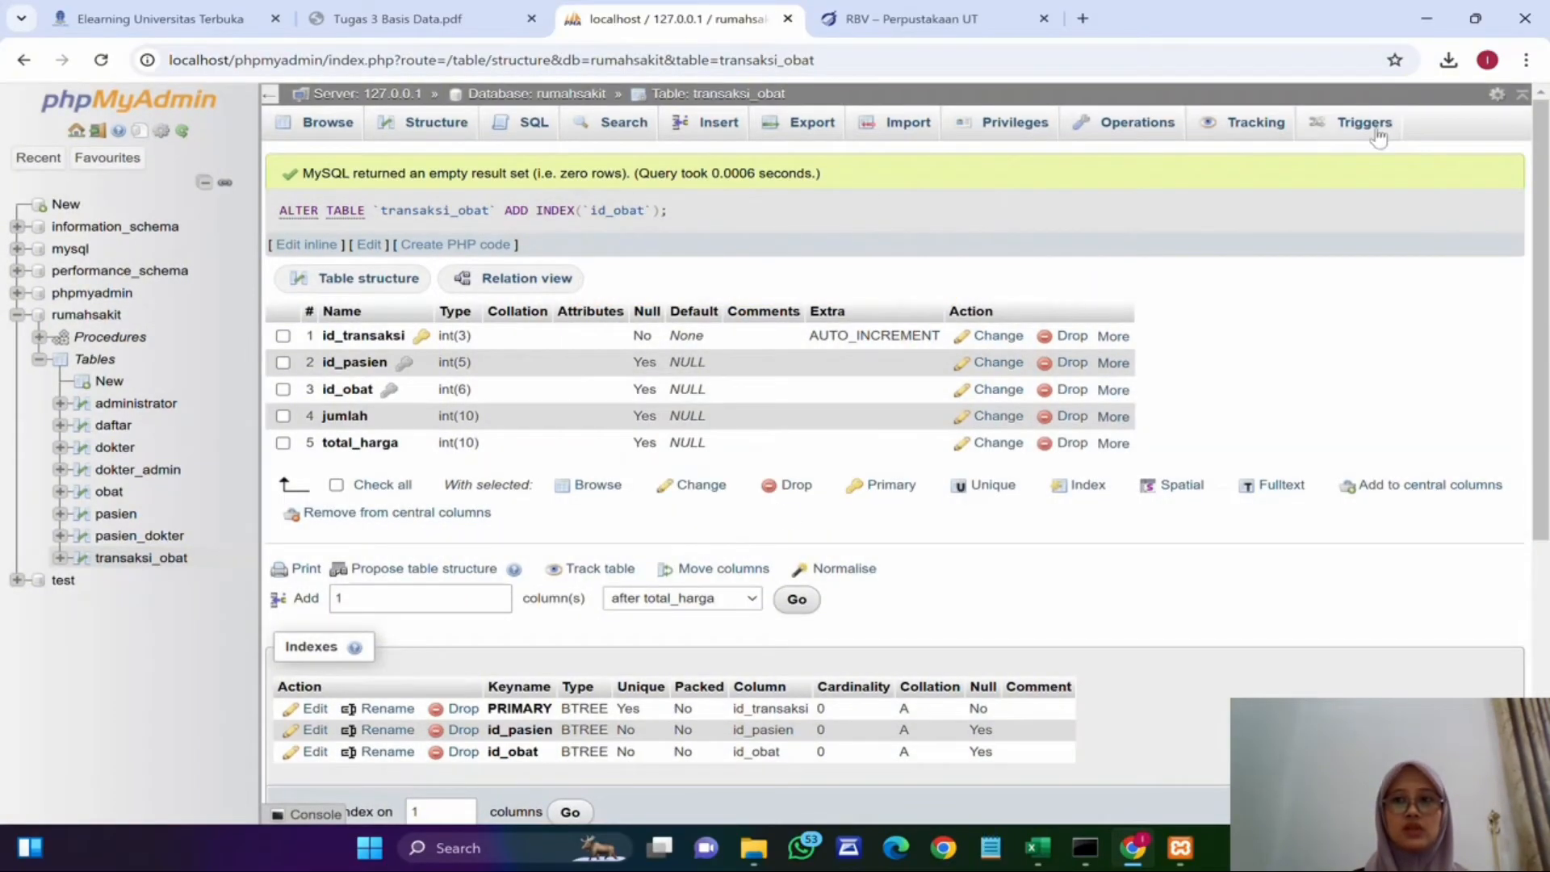
Step: Open the rumahsakit database designer and rearrange the existing table boxes on the canvas
click(536, 94)
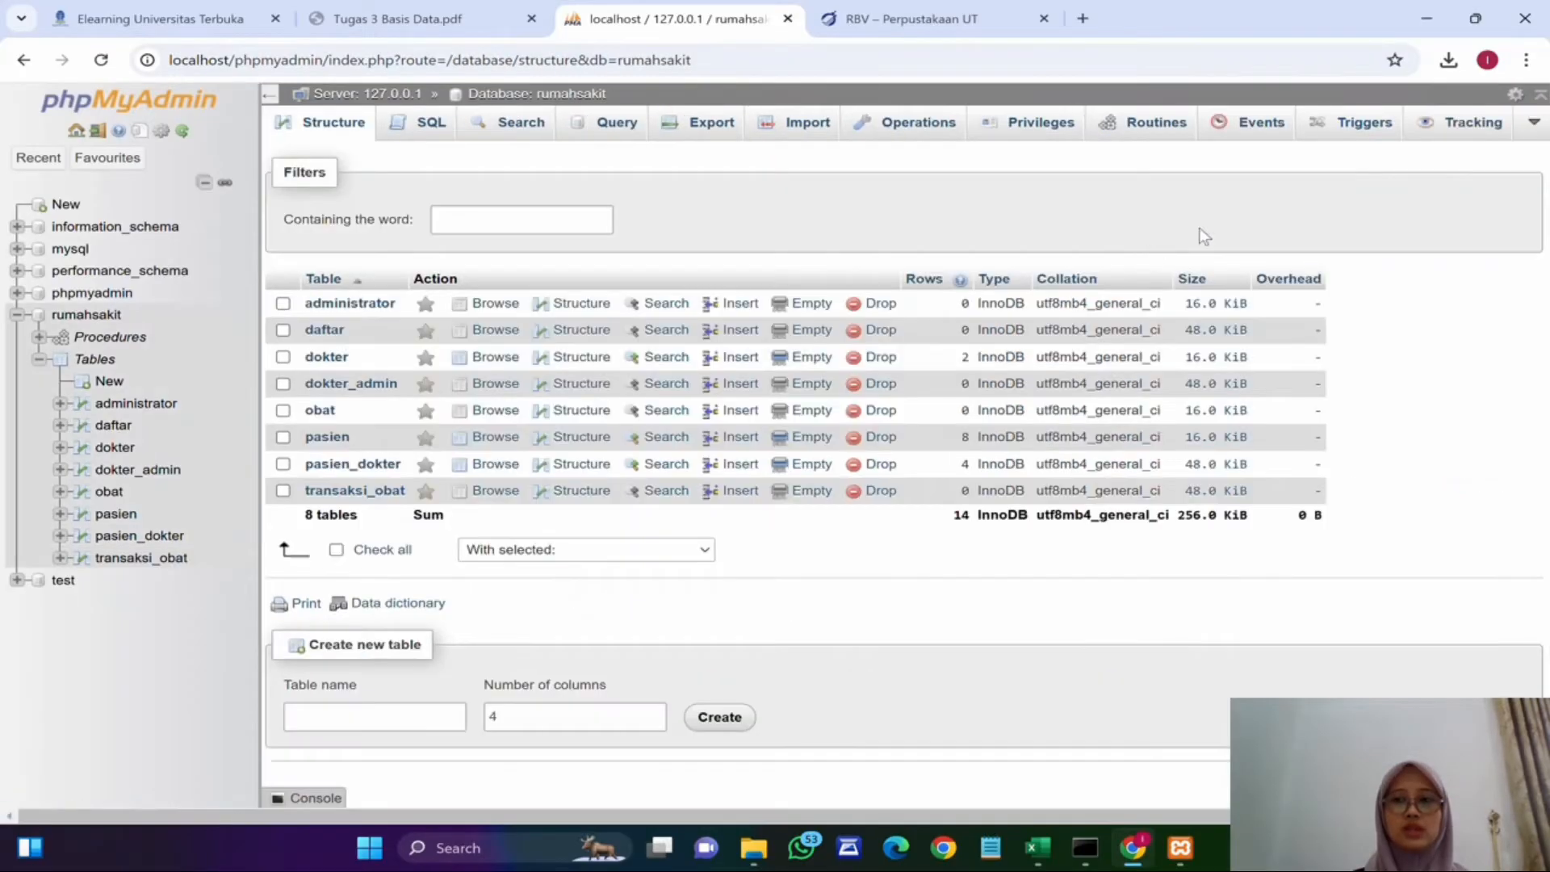
mouse_move(1534, 129)
click(1489, 159)
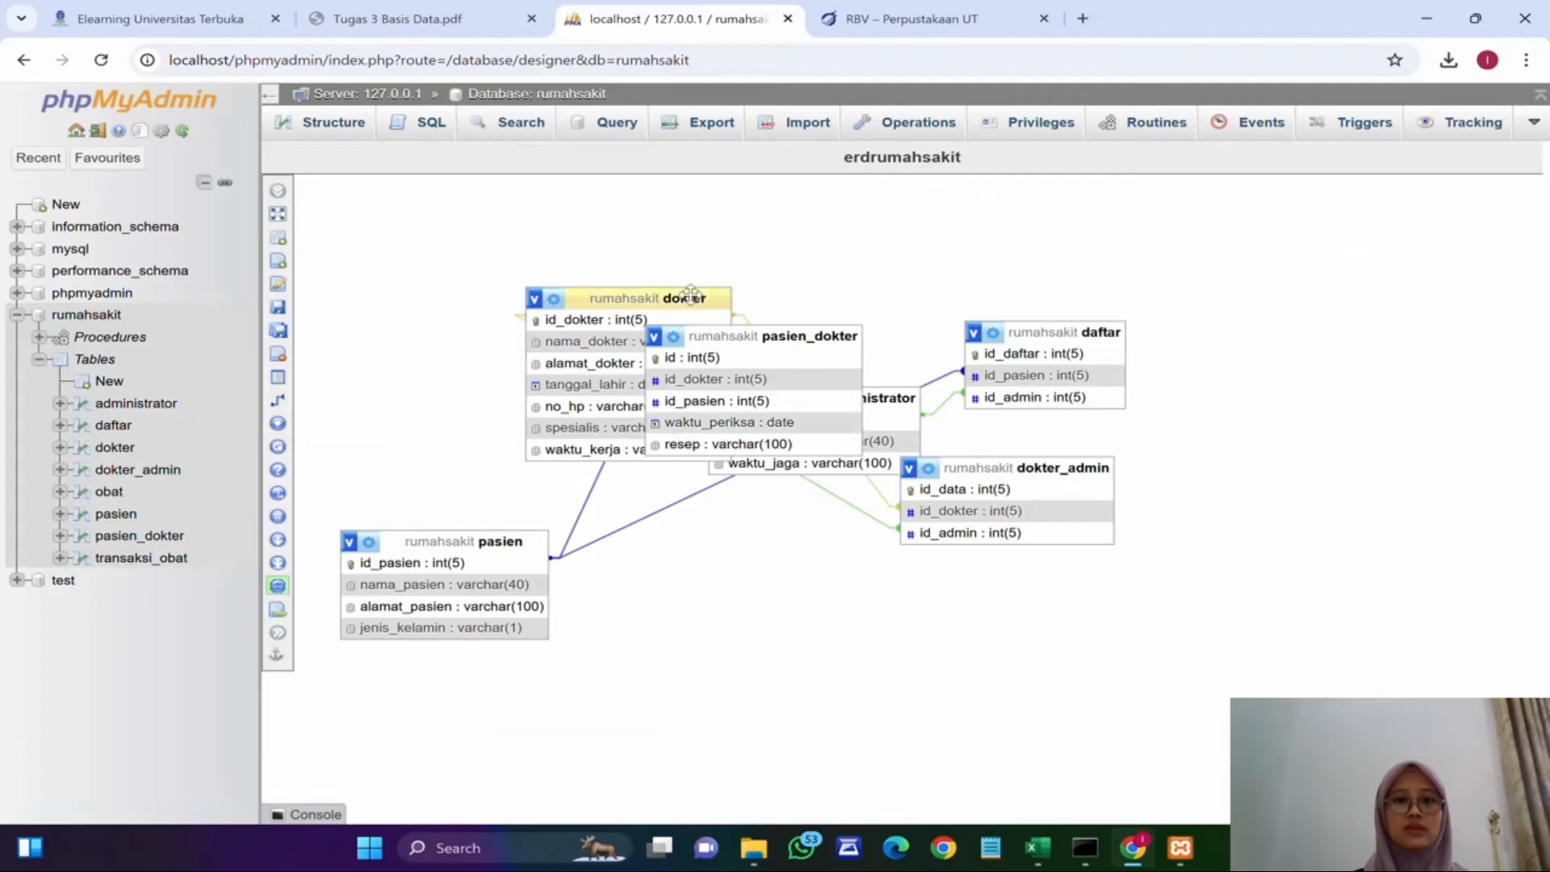
drag(629, 298, 430, 338)
drag(743, 336, 685, 206)
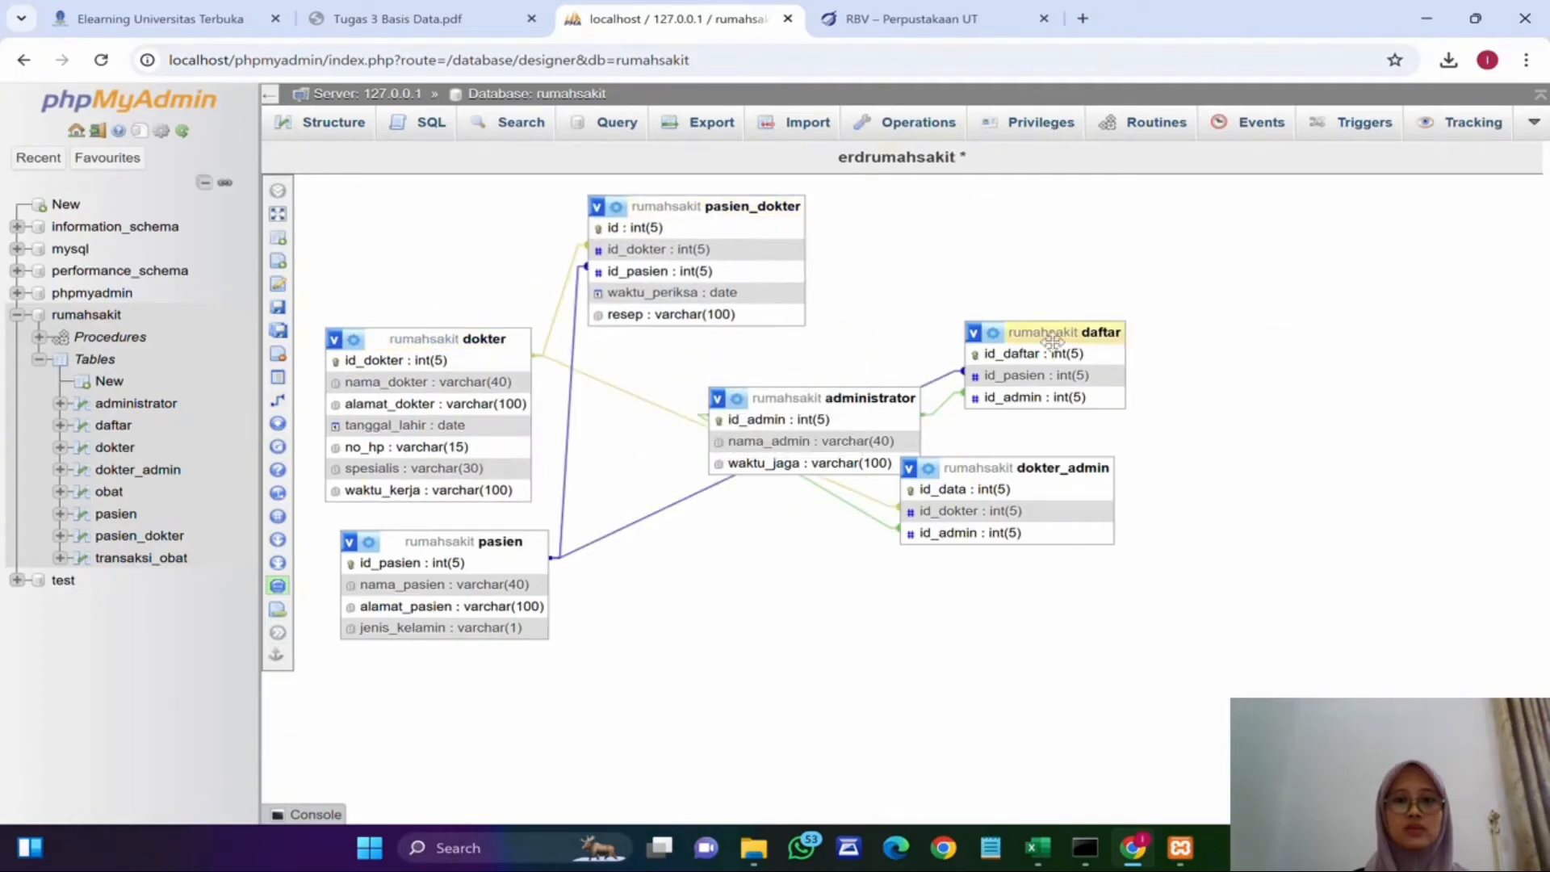
drag(1050, 332, 1054, 223)
drag(693, 207, 700, 583)
drag(816, 400, 747, 249)
drag(485, 541, 1236, 486)
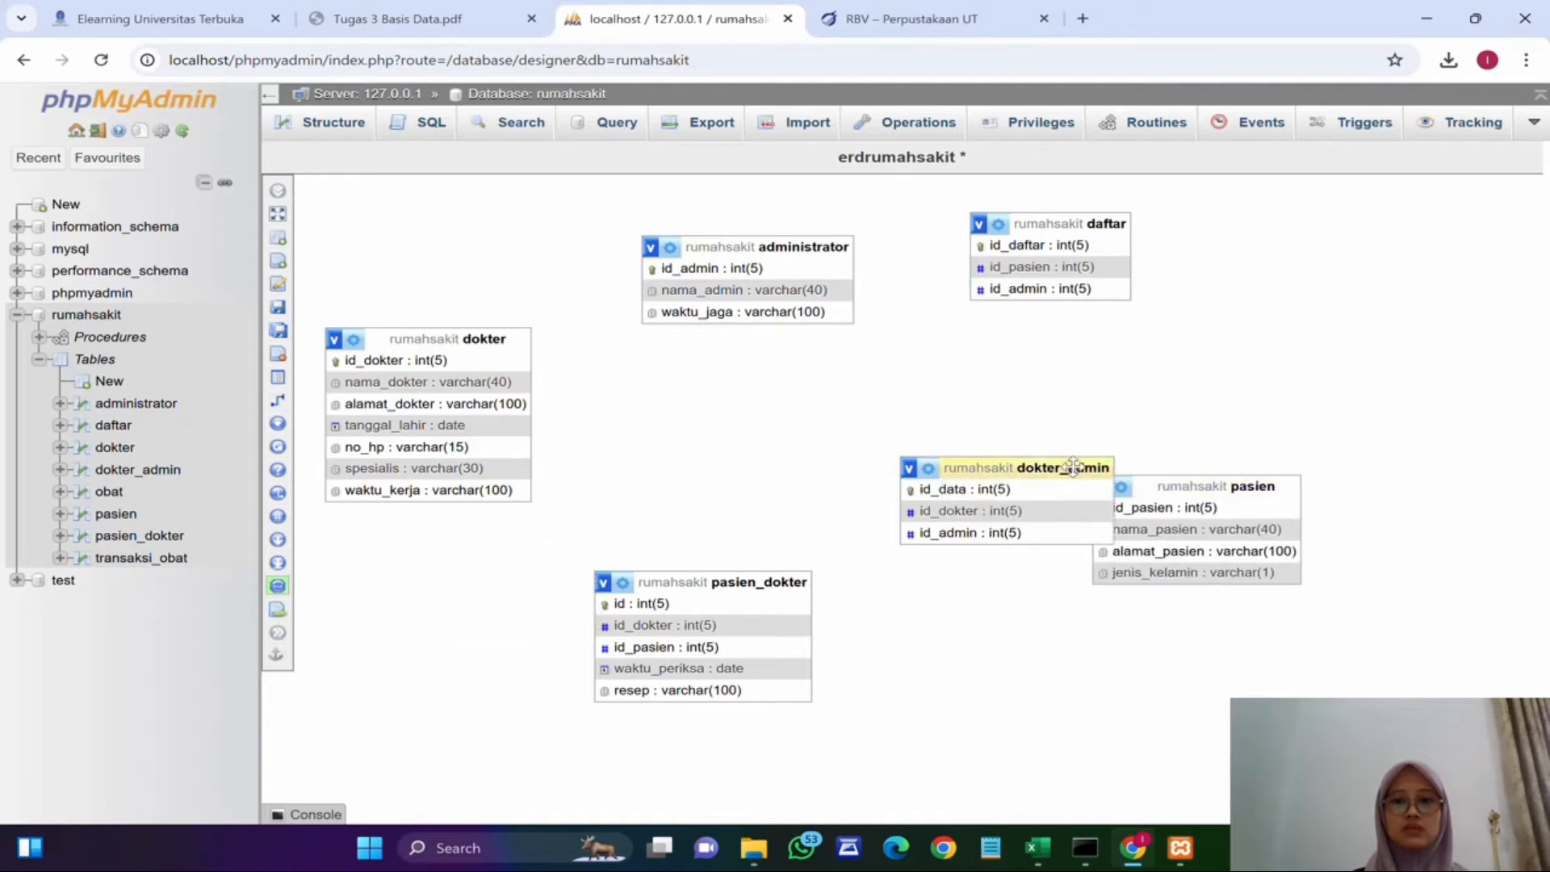
drag(1062, 457, 528, 203)
drag(767, 580, 801, 421)
drag(1211, 486, 1128, 424)
Step: Add the obat and transaksi_obat tables to the designer canvas and position them among the other tables
click(278, 191)
click(1347, 294)
click(1347, 360)
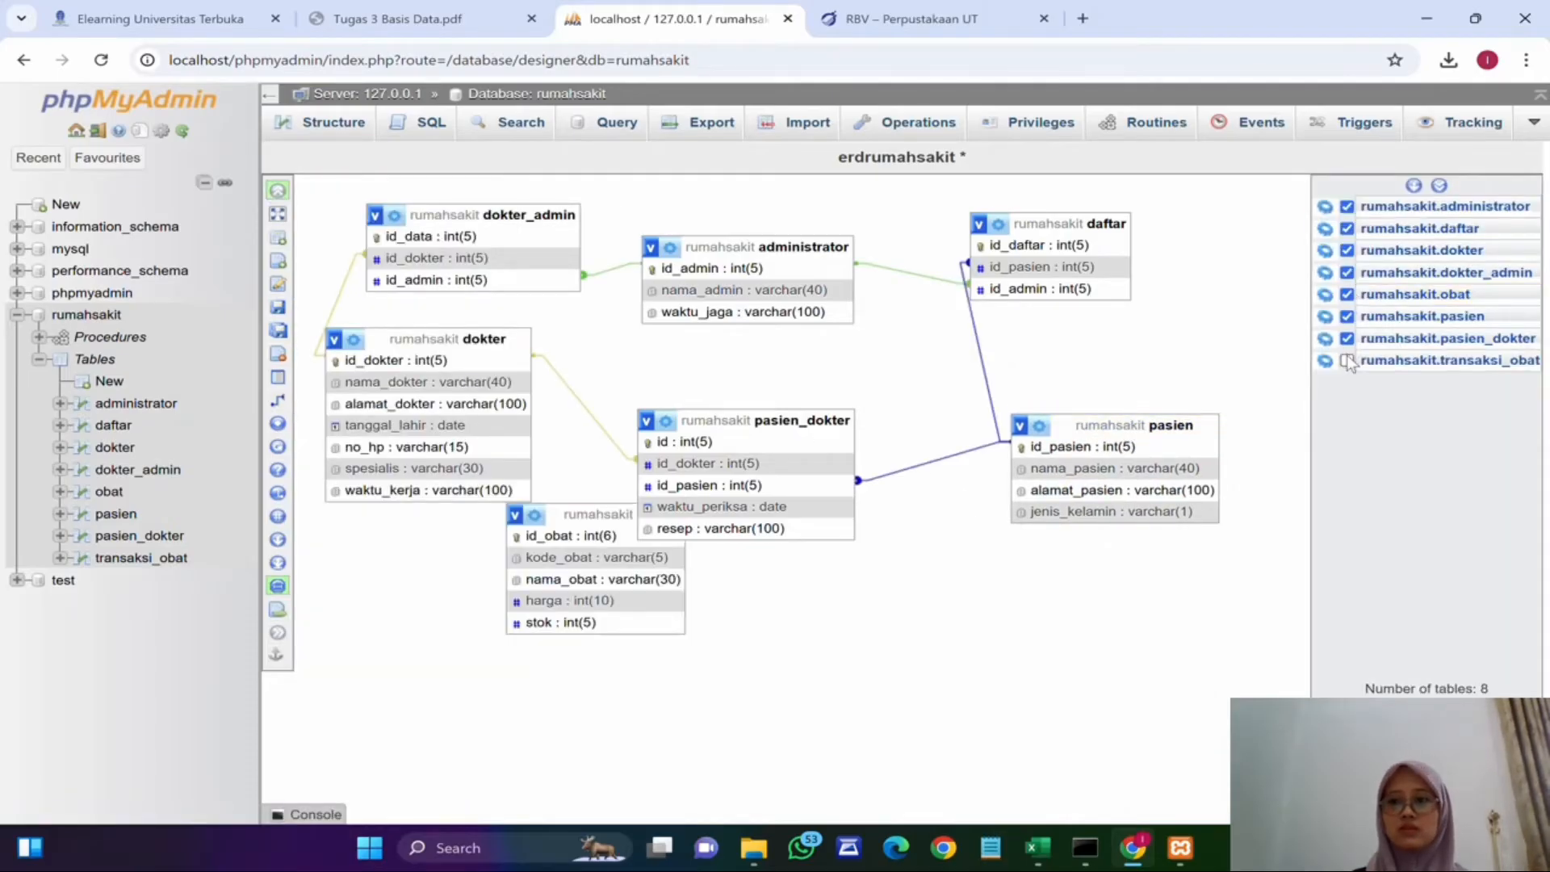
click(277, 190)
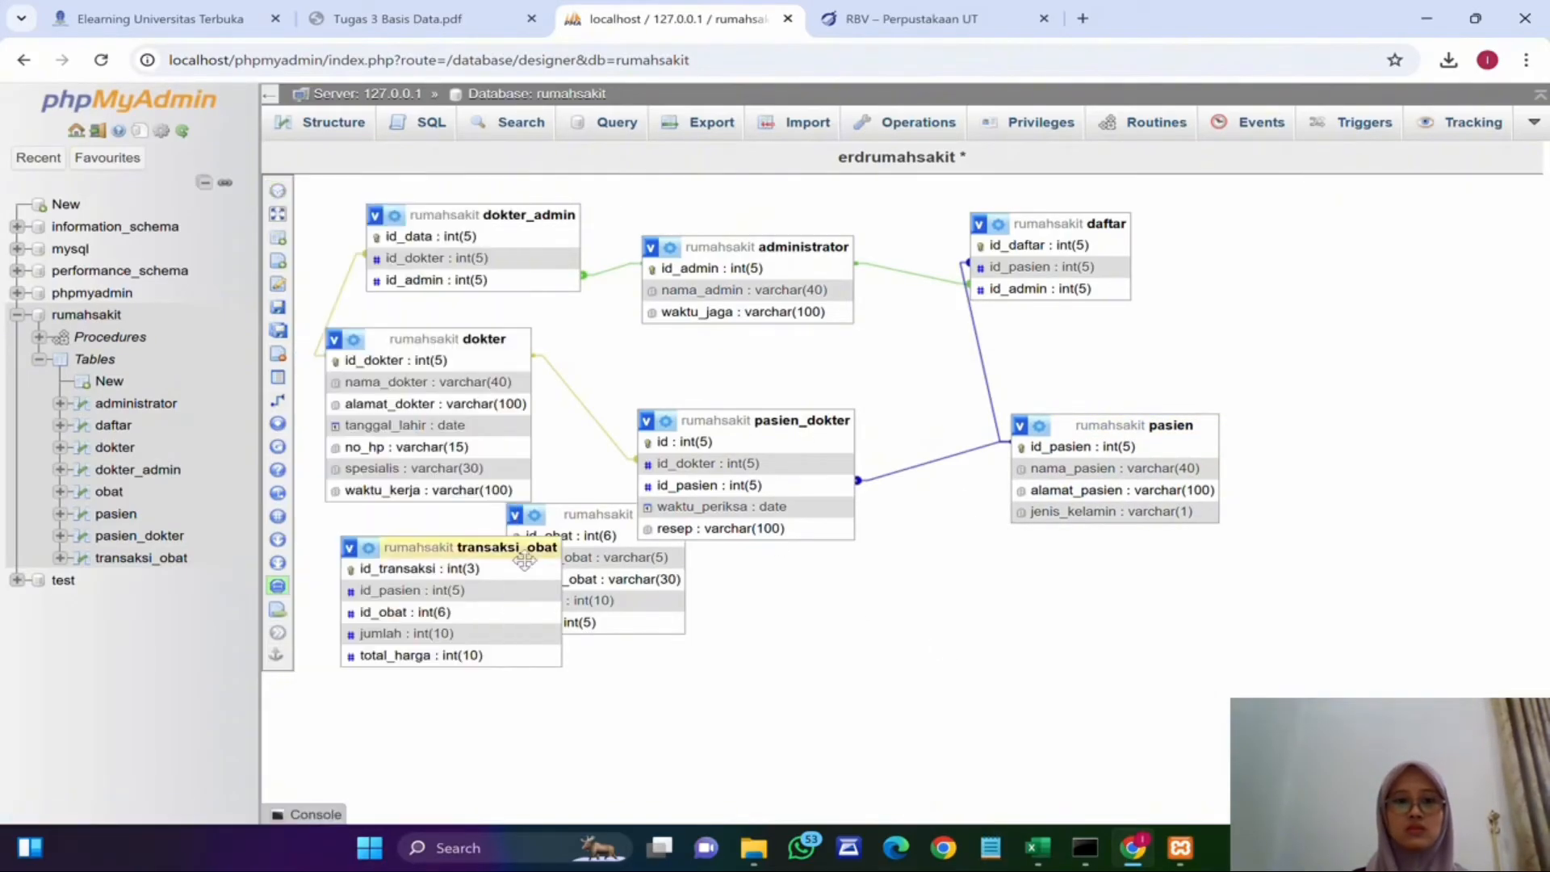
drag(519, 551, 1185, 608)
drag(735, 594, 1044, 559)
drag(913, 557, 1122, 578)
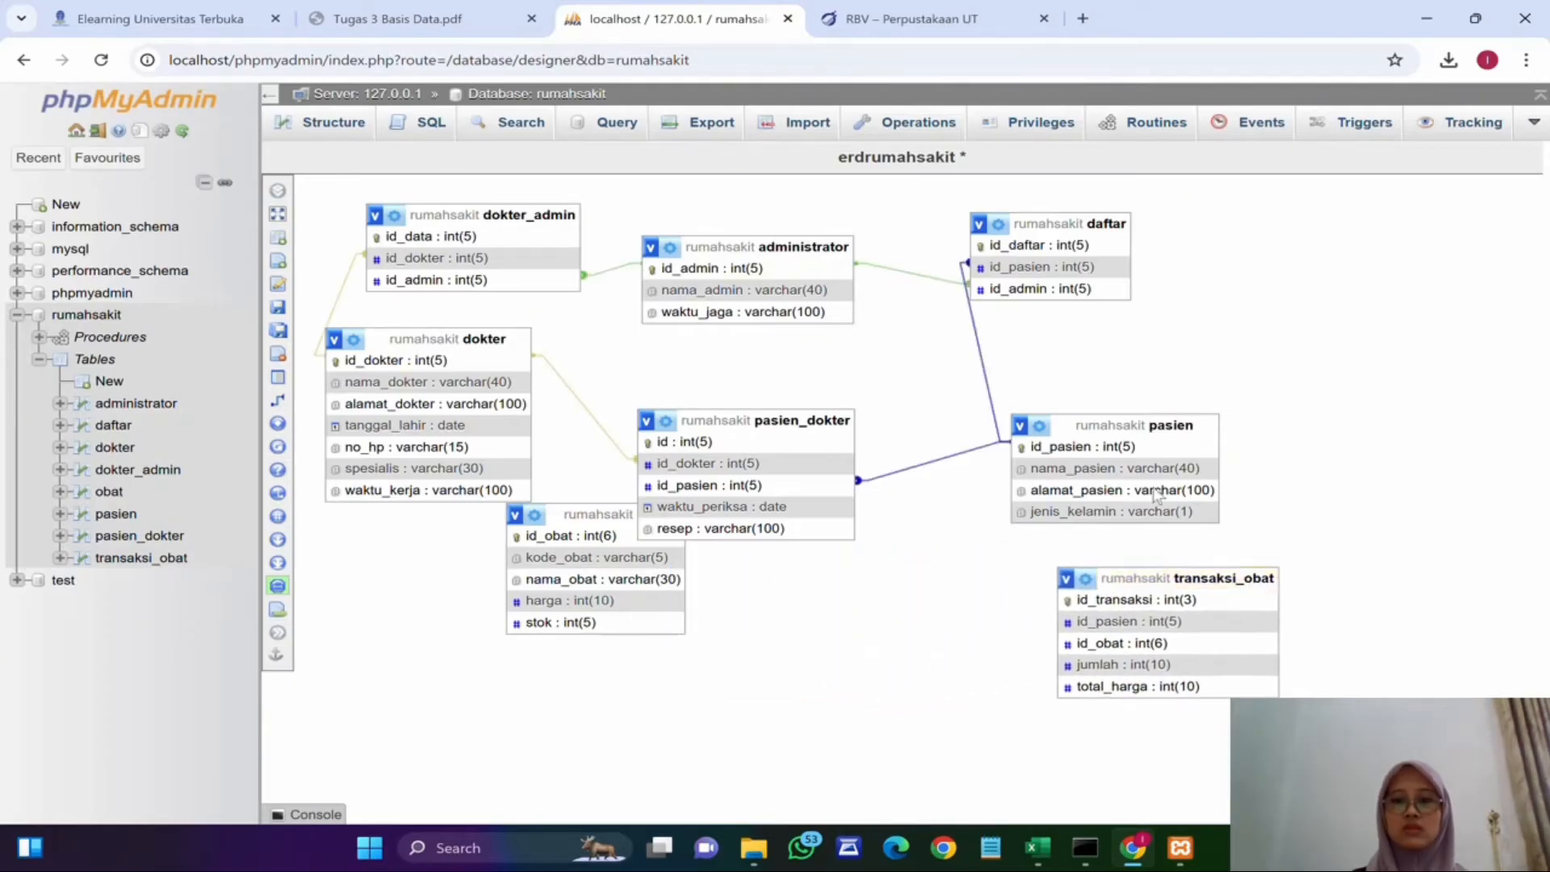
drag(573, 517, 827, 600)
Step: Create a foreign-key relationship from transaksi_obat.id_pasien to pasien.id_pasien, setting its on delete and on update options
click(278, 399)
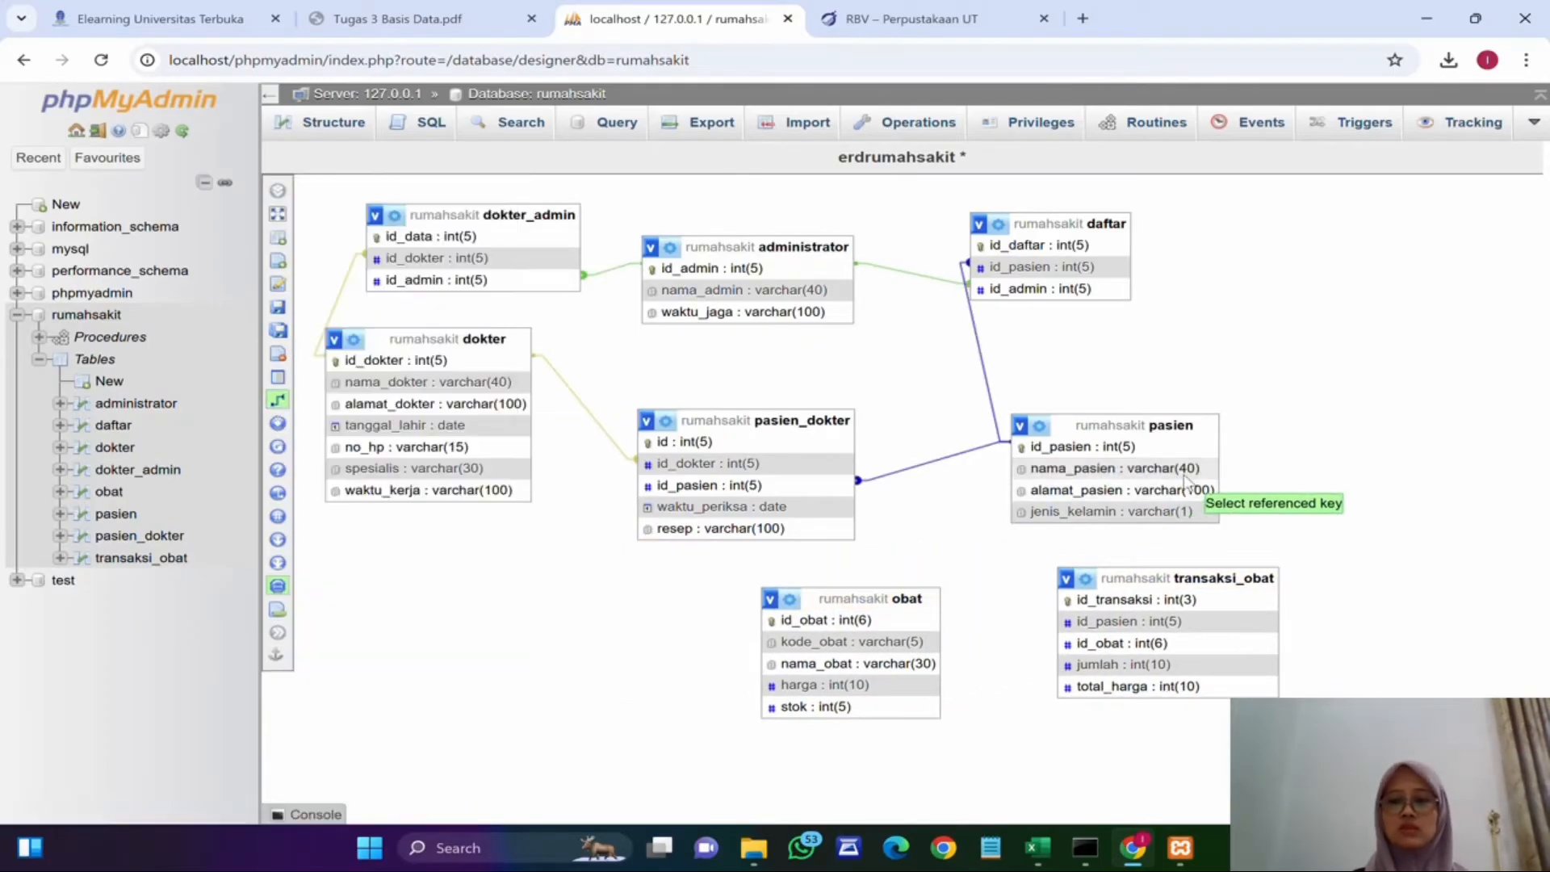
click(1171, 448)
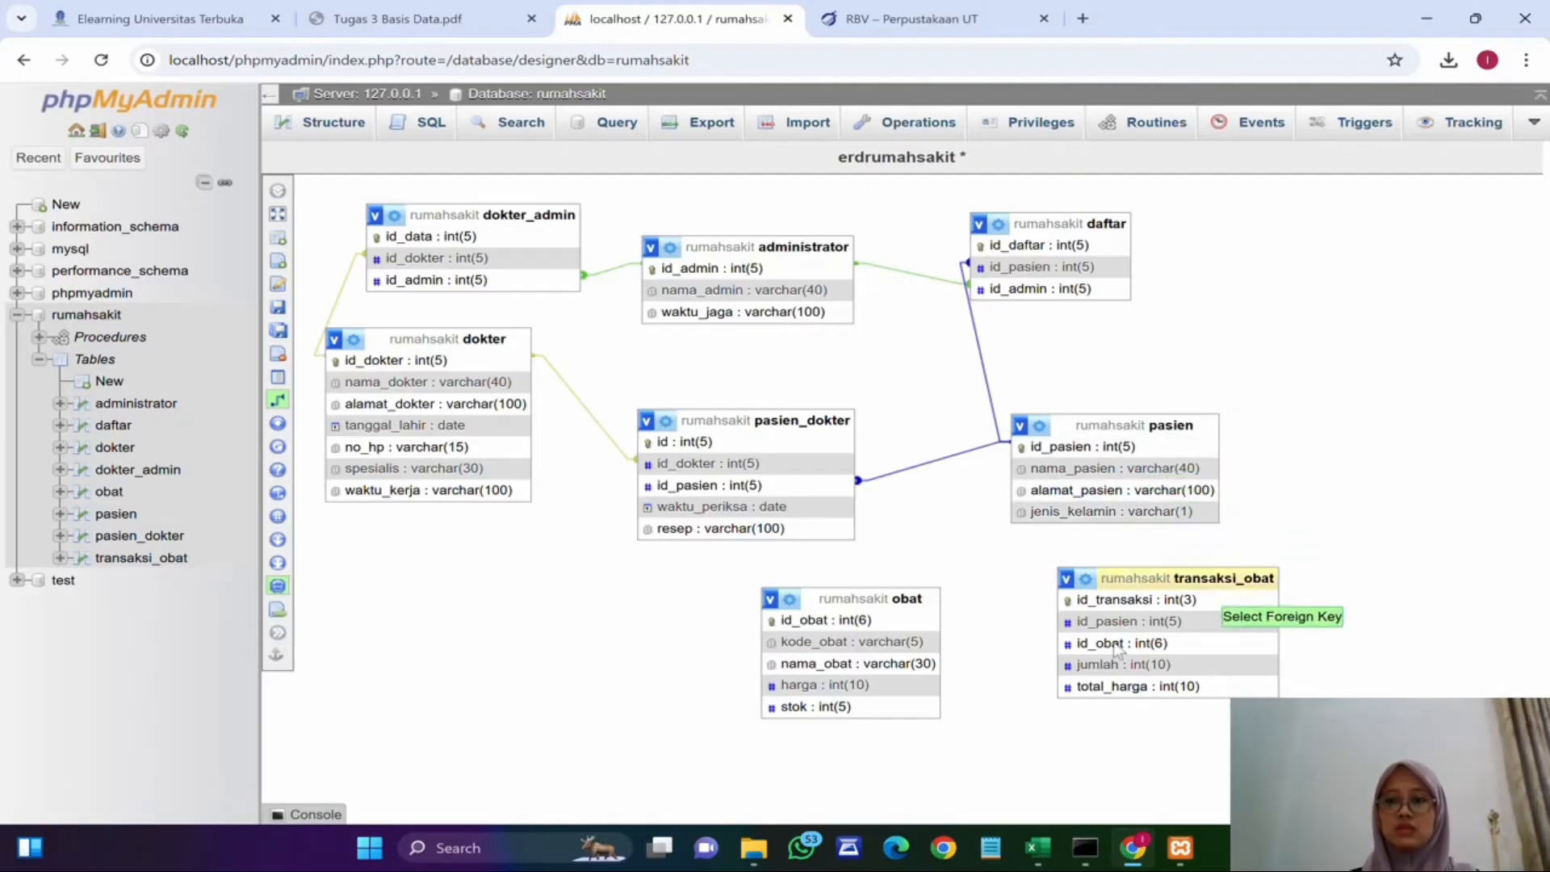
click(1194, 621)
click(1394, 697)
click(1403, 605)
click(1394, 736)
click(1401, 641)
click(1293, 767)
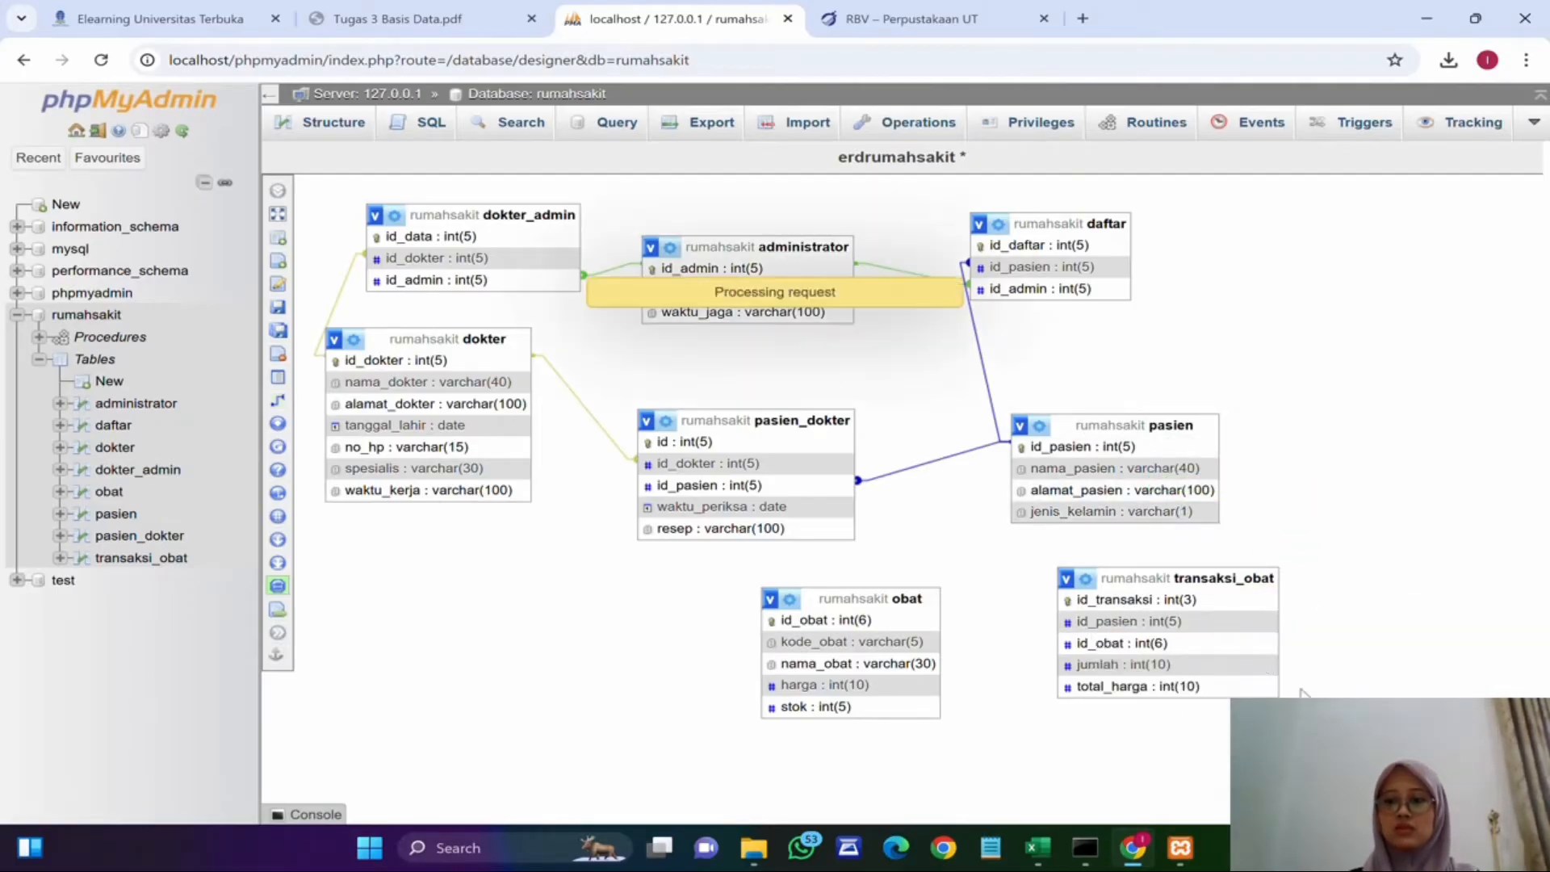
Step: Show the obat and transaksi_obat tables in the designer and place obat next to transaksi_obat
click(278, 190)
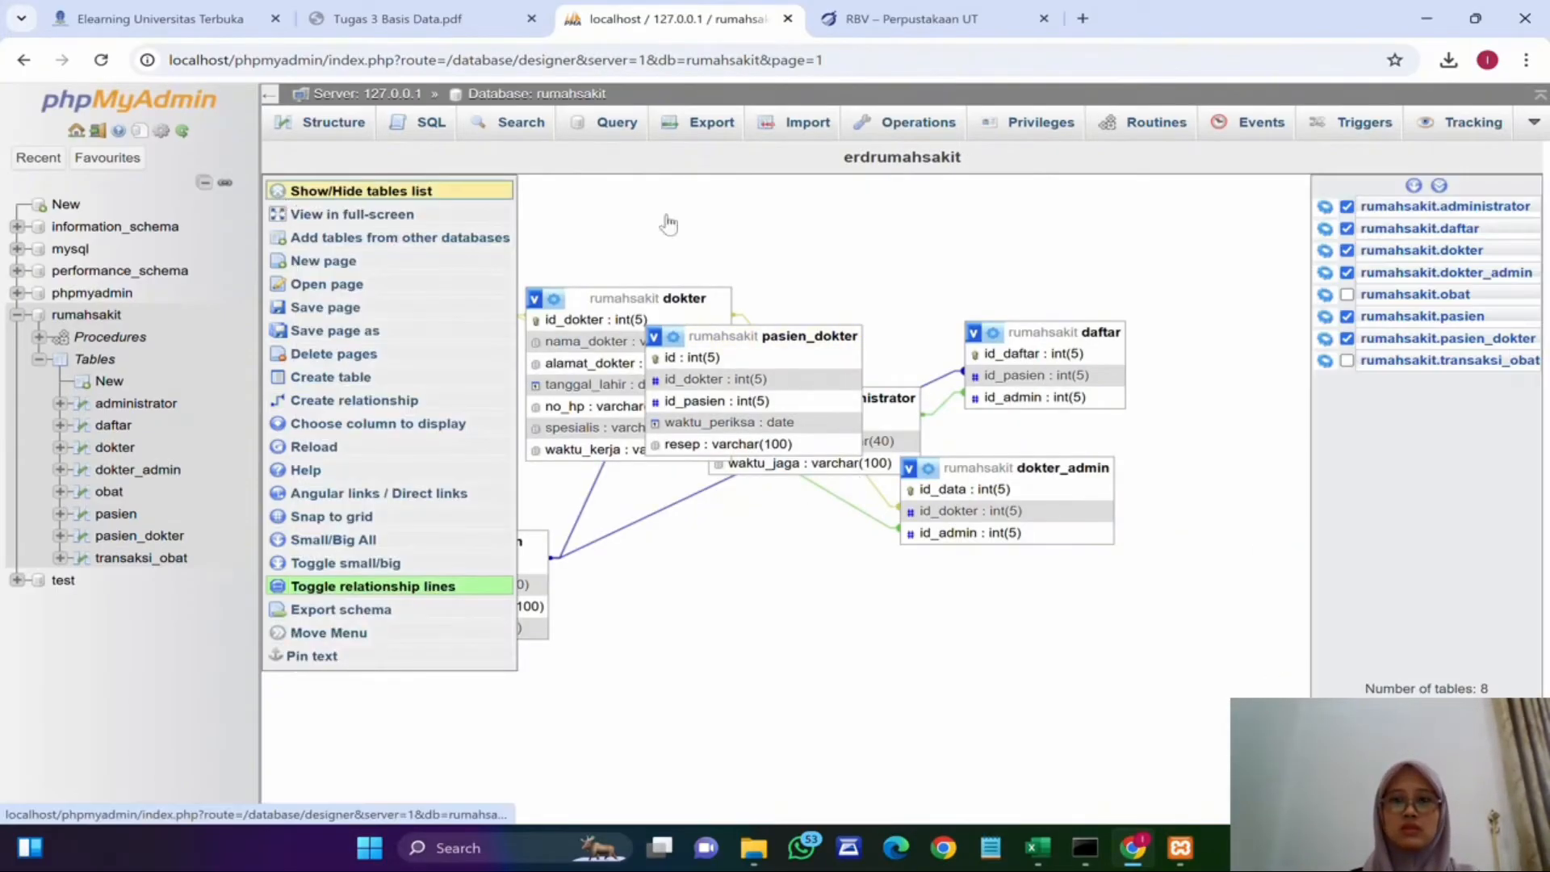
click(1346, 294)
click(1346, 360)
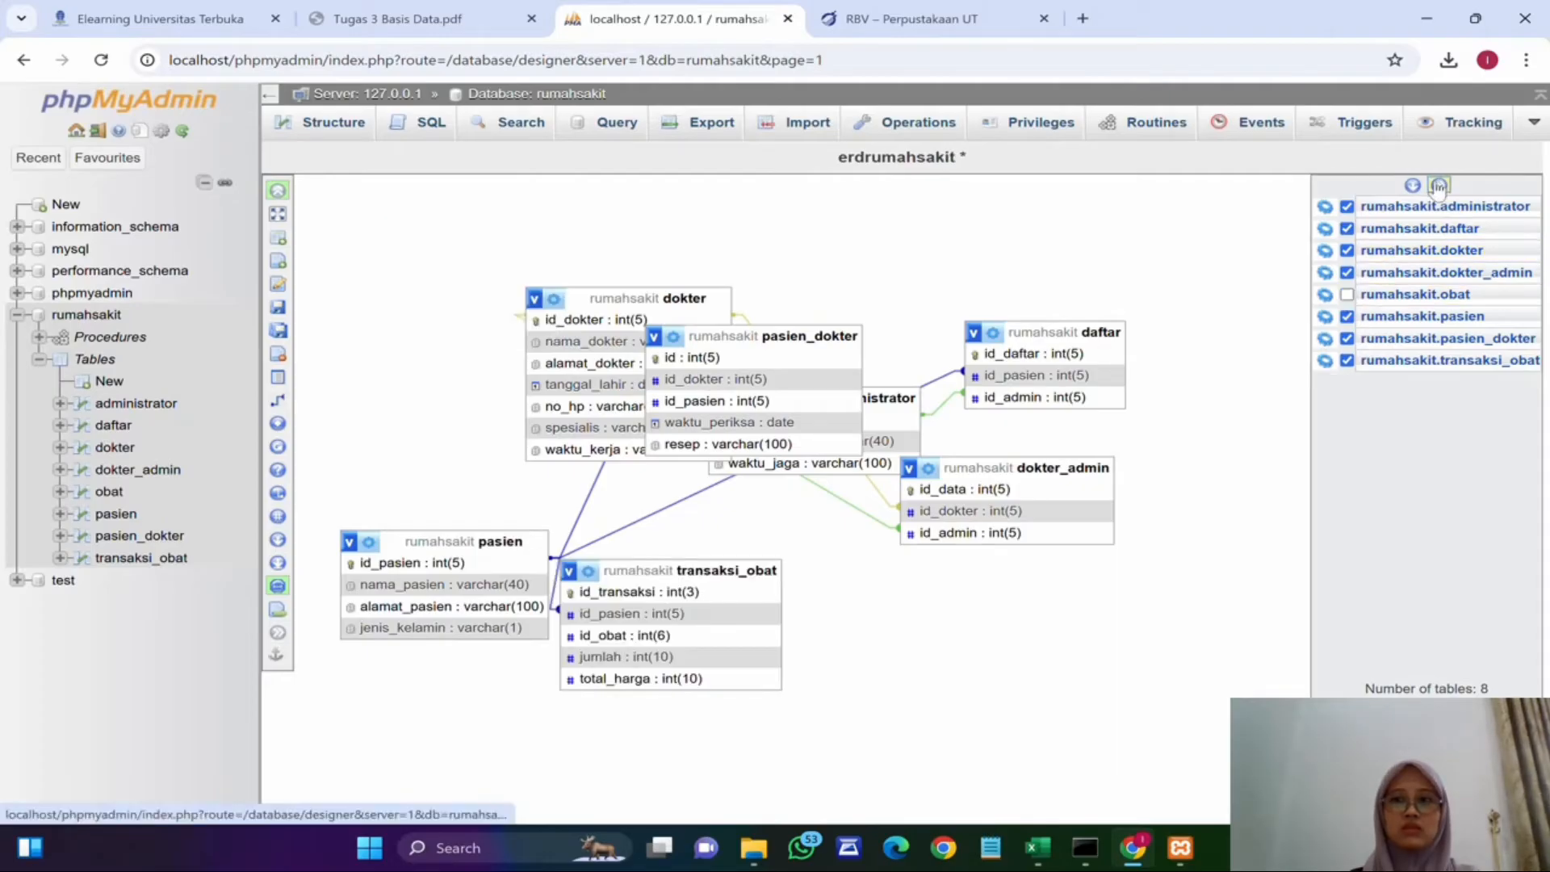
click(277, 196)
drag(484, 225, 1023, 598)
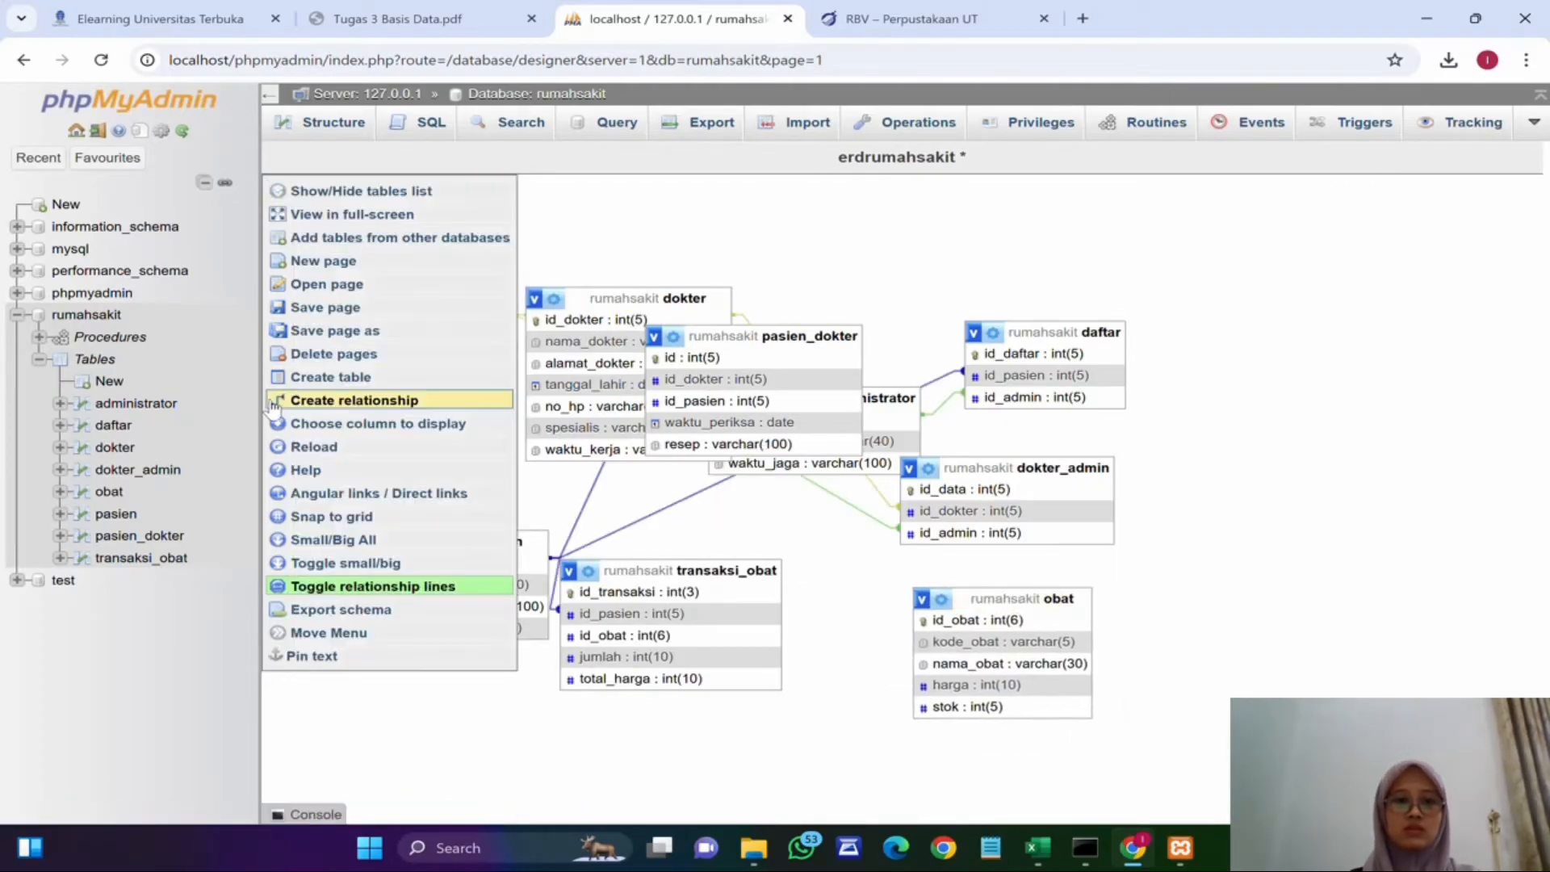
Step: Create a foreign-key relationship from transaksi_obat.id_obat to obat.id_obat, setting its on delete and on update options
click(339, 400)
click(977, 620)
click(662, 637)
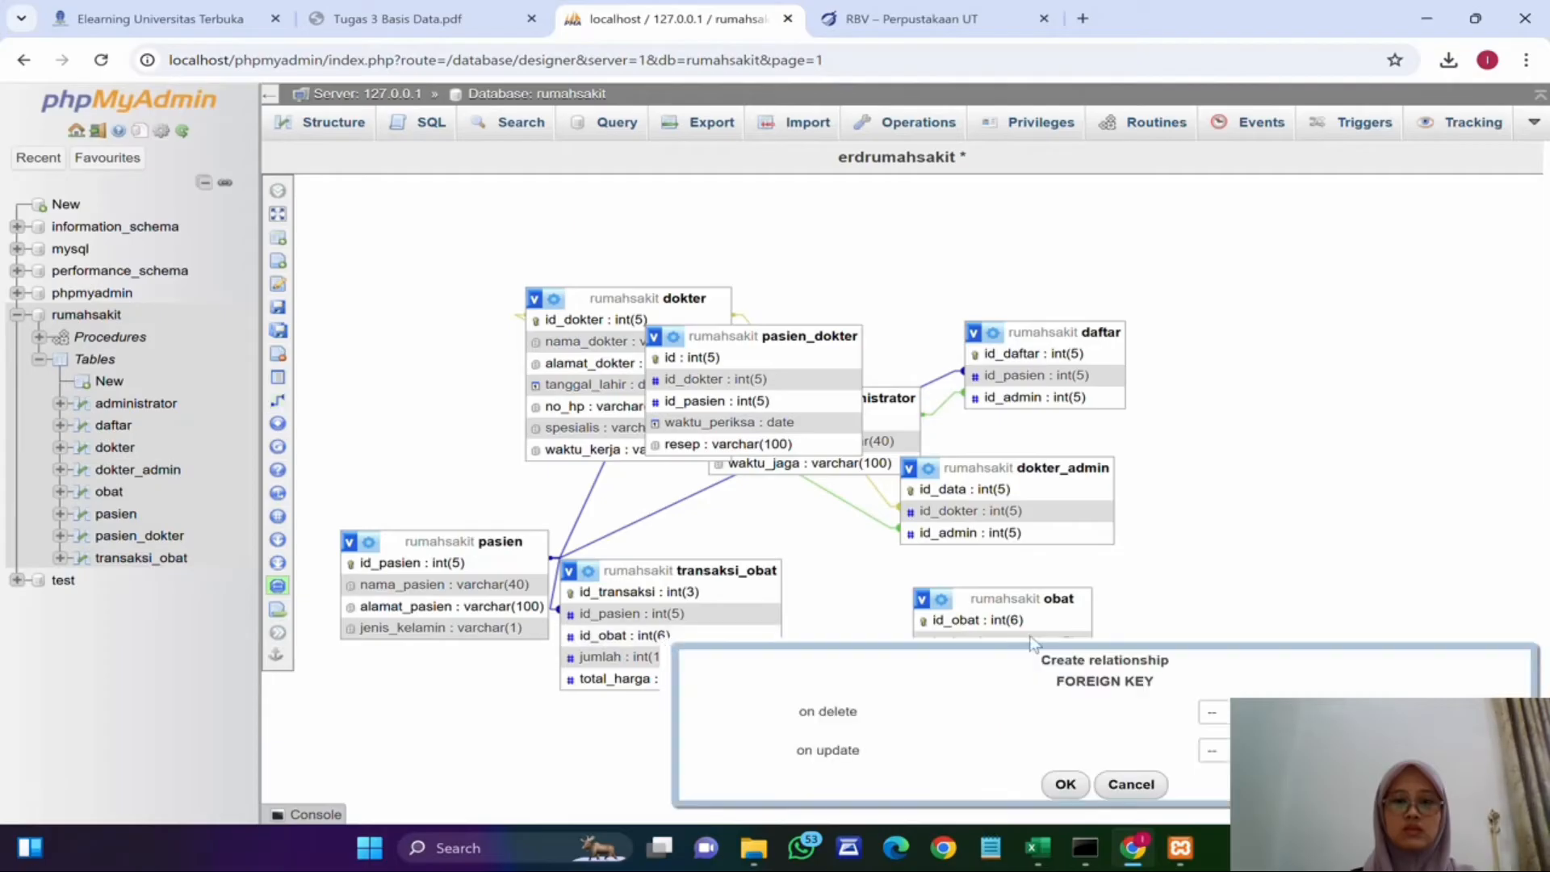
click(1212, 712)
click(1249, 629)
click(1212, 750)
click(1241, 656)
click(1065, 784)
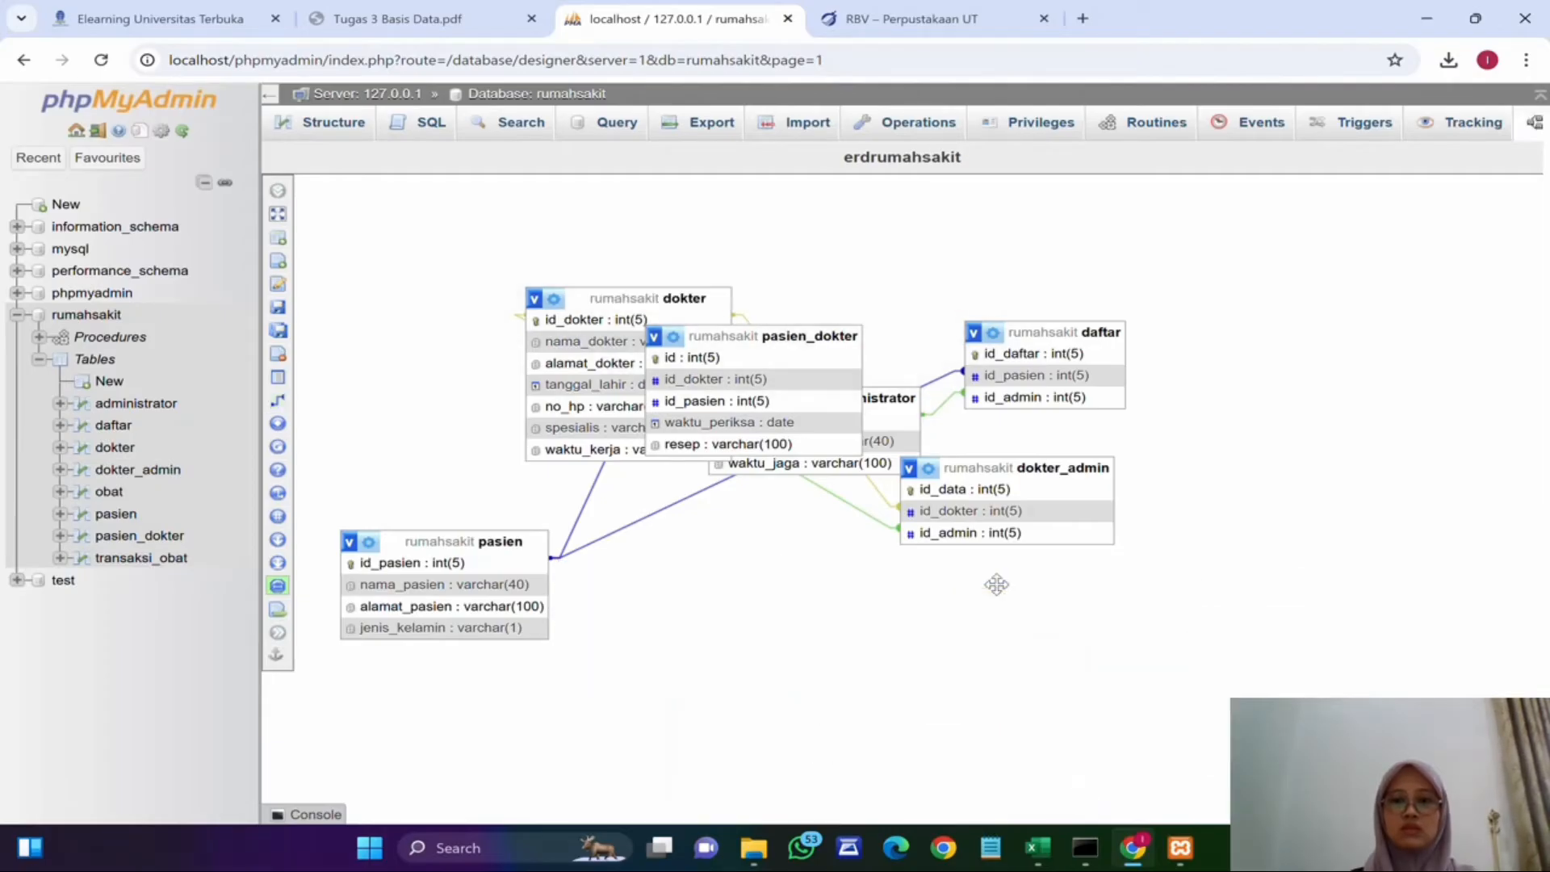
Step: Rearrange the dokter, dokter_admin, pasien_dokter, administrator, daftar and pasien boxes into a tidy layout
drag(690, 296, 519, 357)
drag(468, 543, 1077, 578)
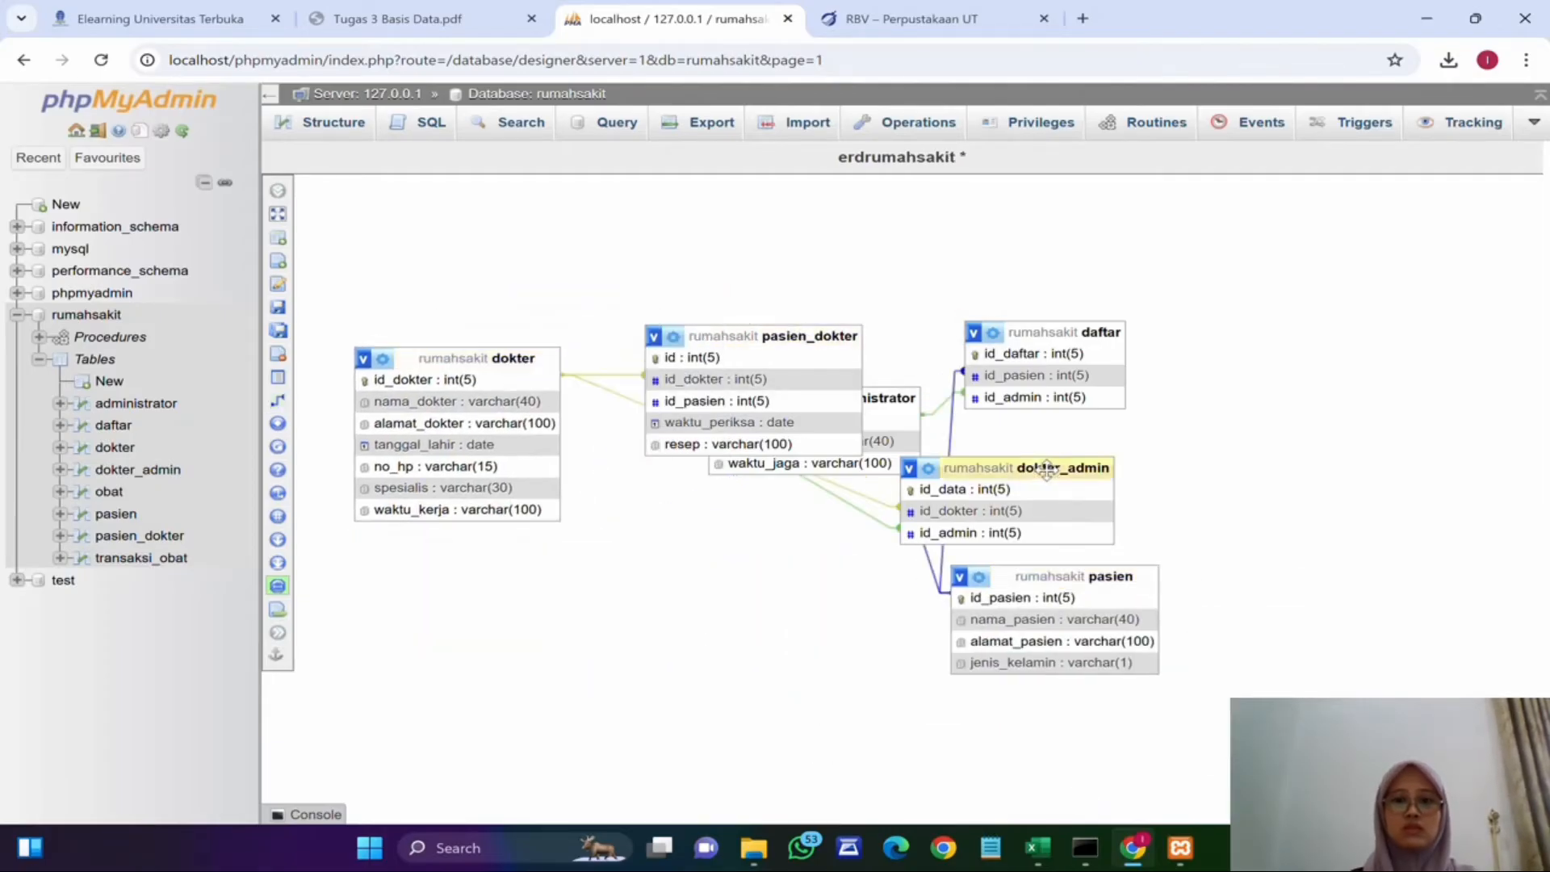
drag(1038, 467, 546, 247)
drag(739, 329, 748, 494)
drag(847, 398, 839, 266)
drag(1055, 332, 1128, 263)
drag(1101, 580, 1149, 475)
drag(819, 500, 864, 429)
drag(484, 358, 492, 407)
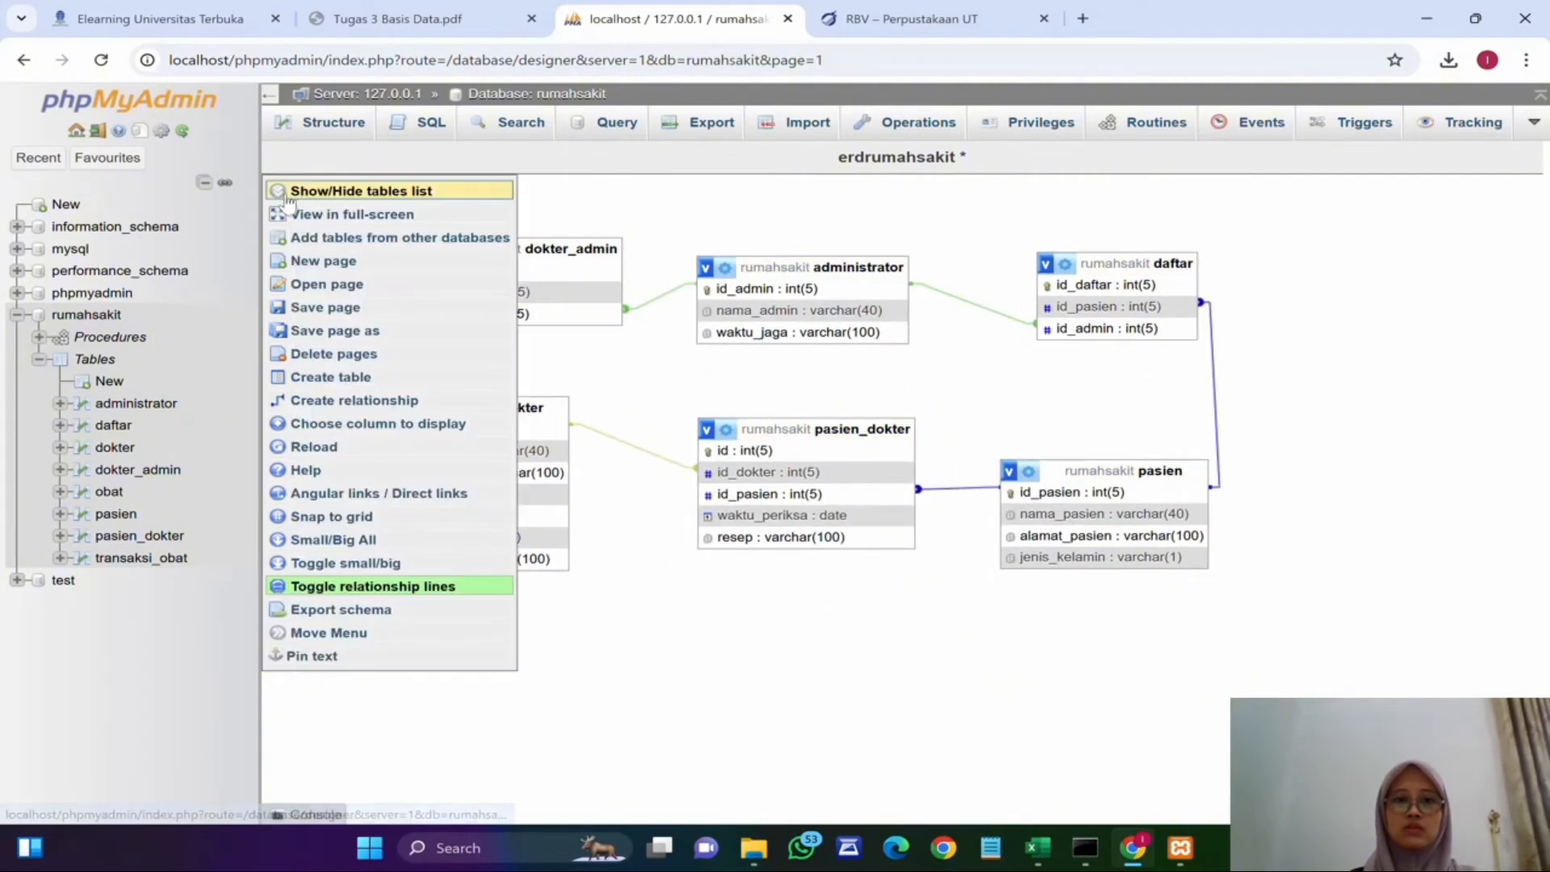
Step: Show obat and transaksi_obat again and arrange them in the lower part of the diagram
click(278, 190)
click(1346, 294)
click(1347, 360)
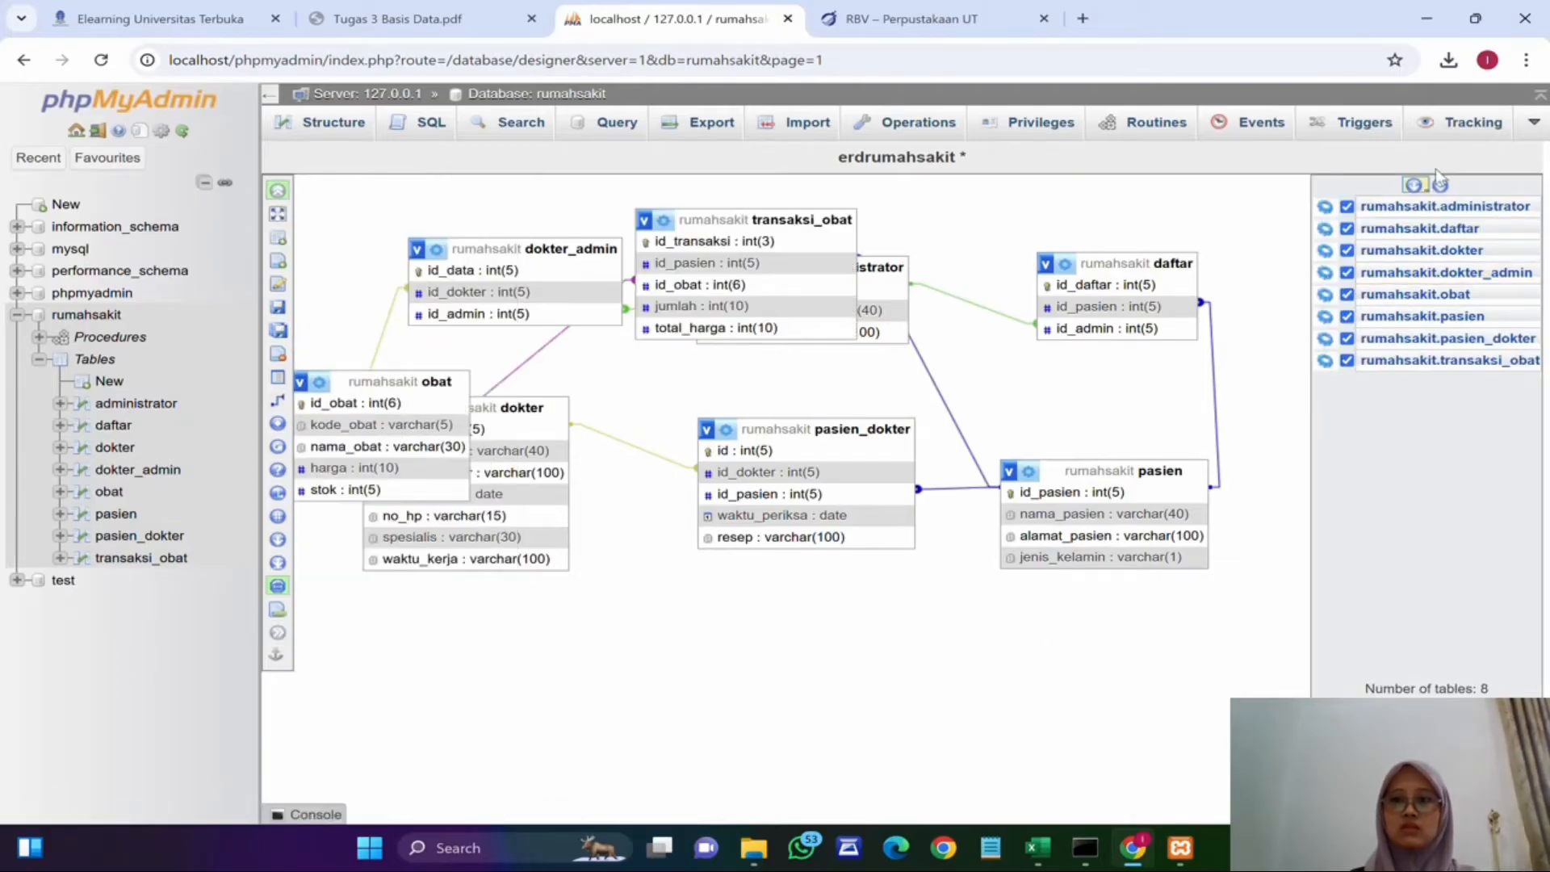
drag(811, 218, 1149, 604)
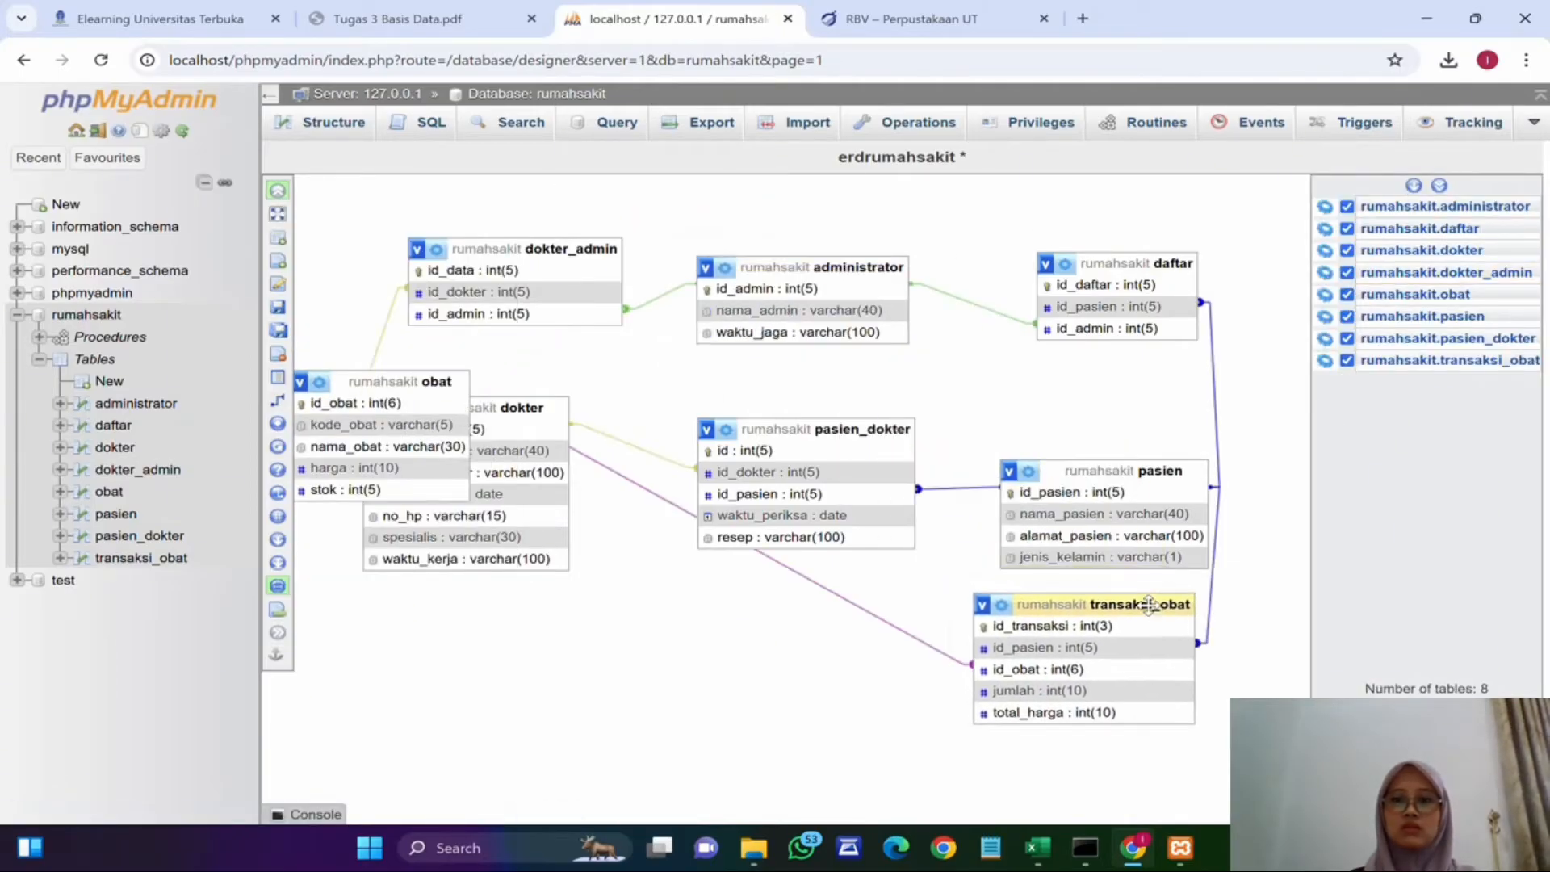
drag(428, 381, 887, 667)
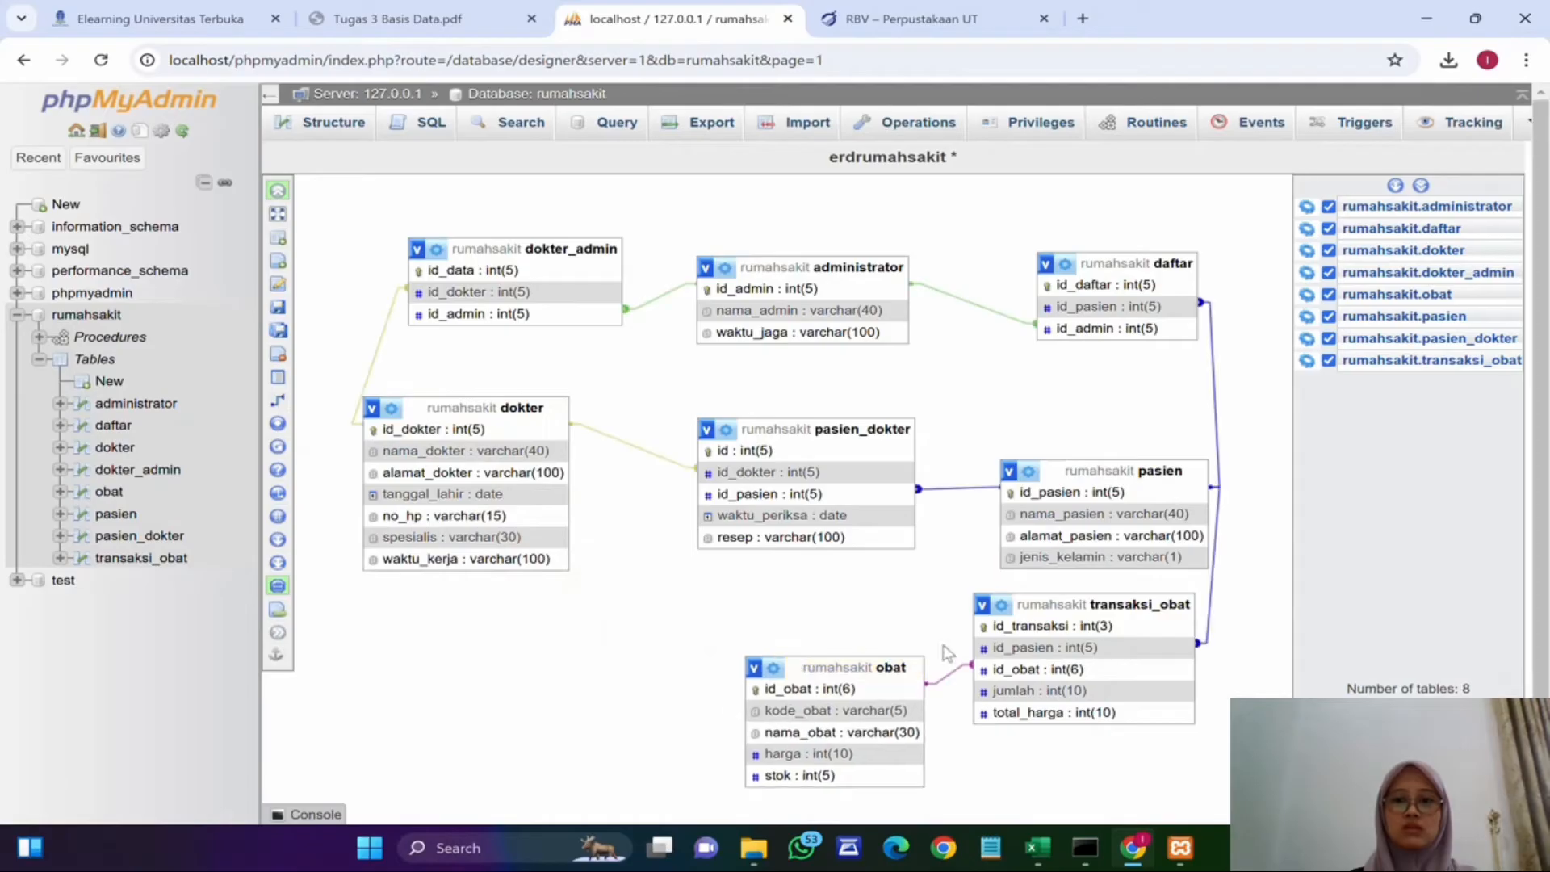
drag(1049, 604, 1077, 645)
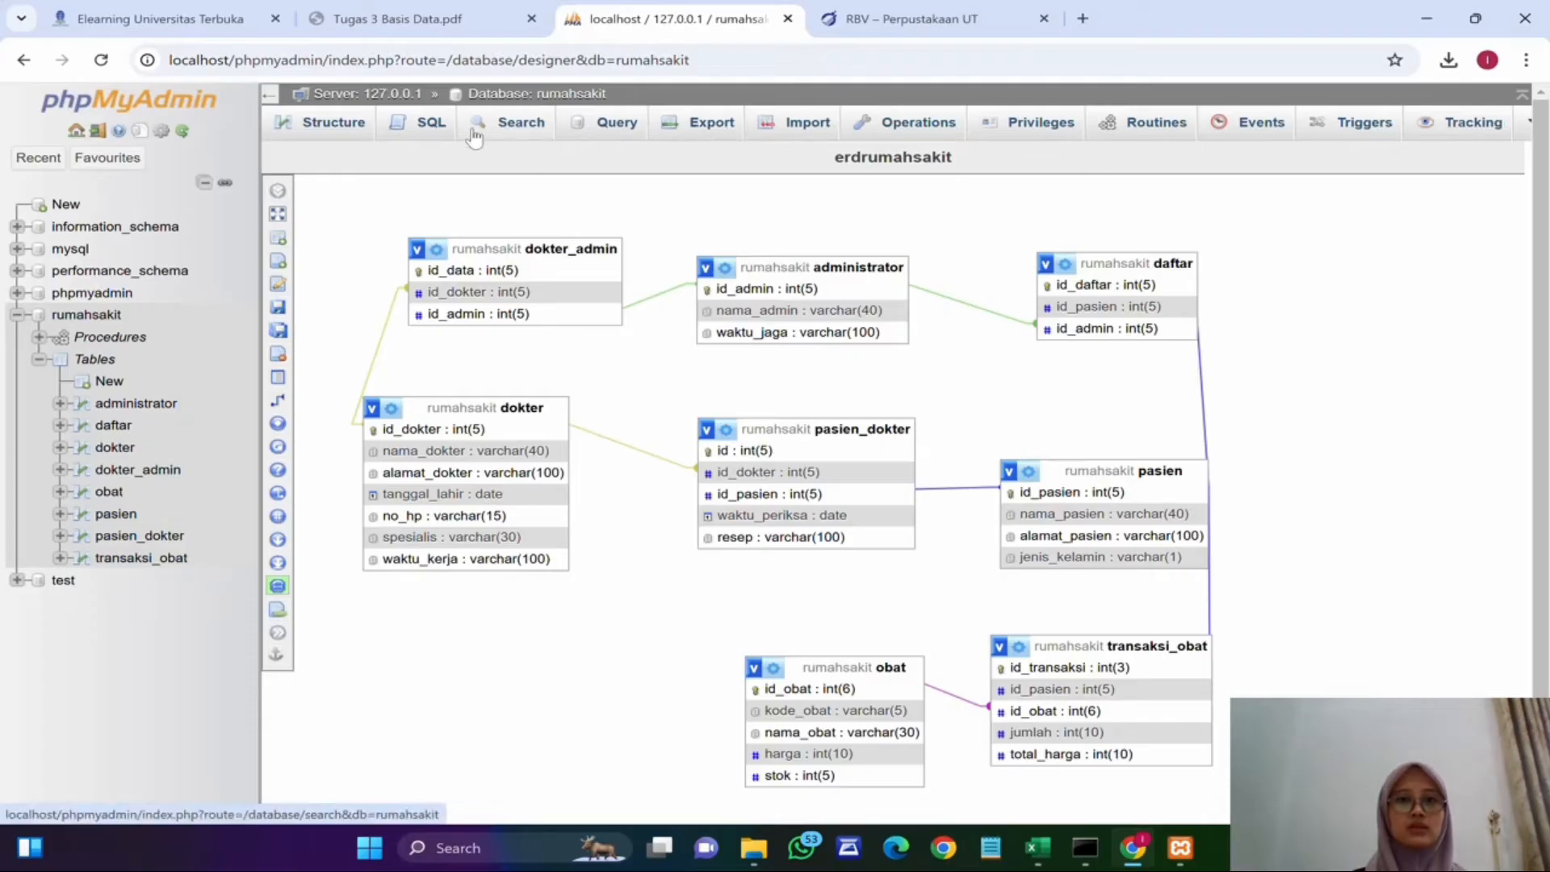
Step: Open the obat table's insert form and enter a row with id_obat 1, A001, Amikacin, harga 20000, stok 10
click(109, 492)
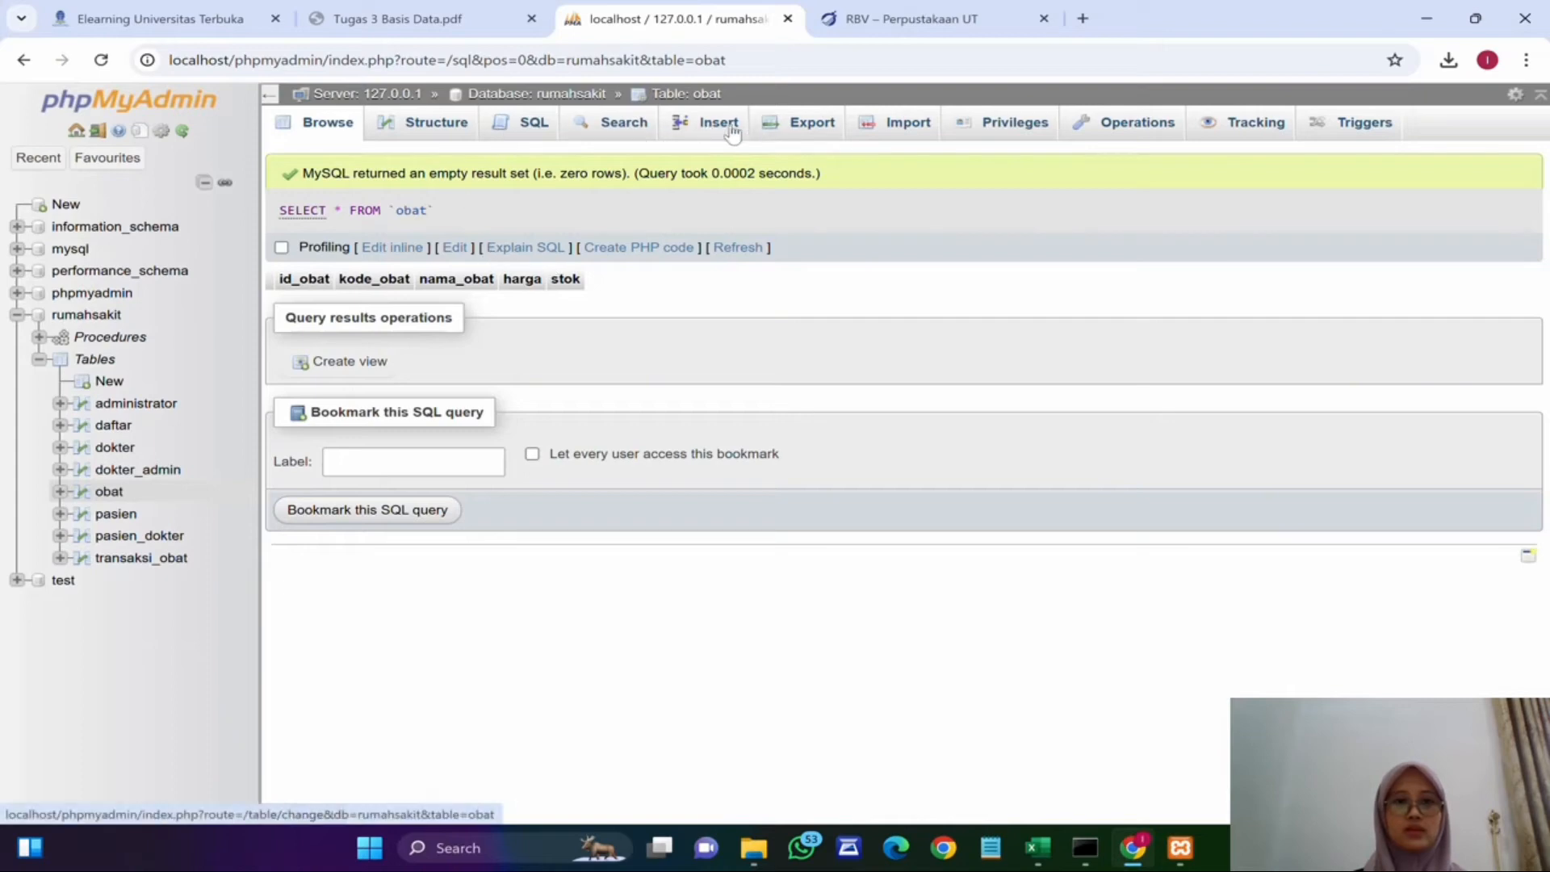
click(704, 125)
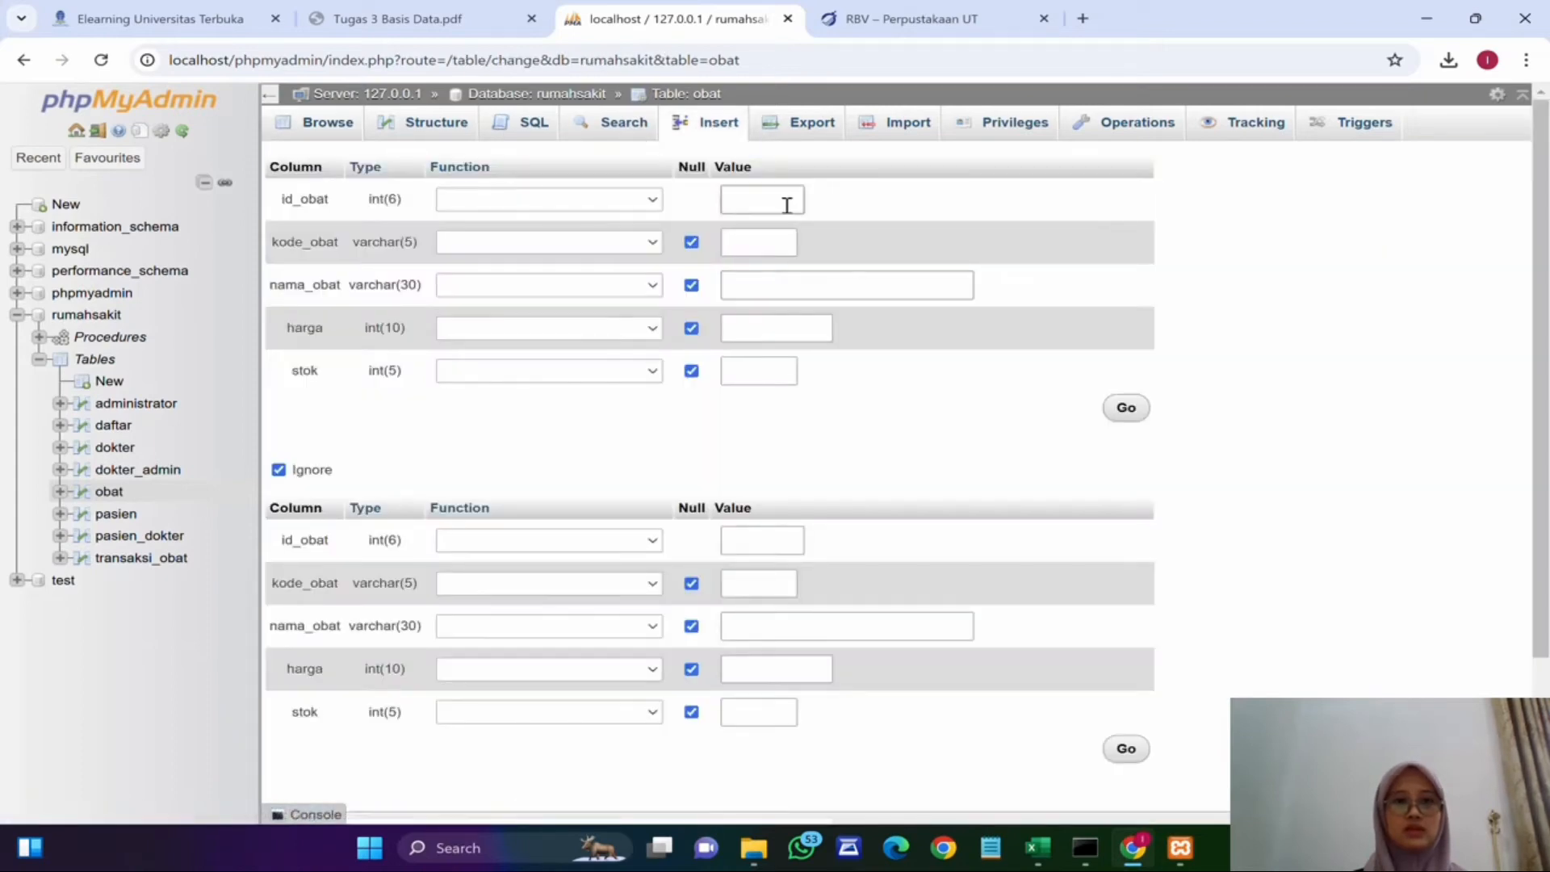
text(1)
click(761, 240)
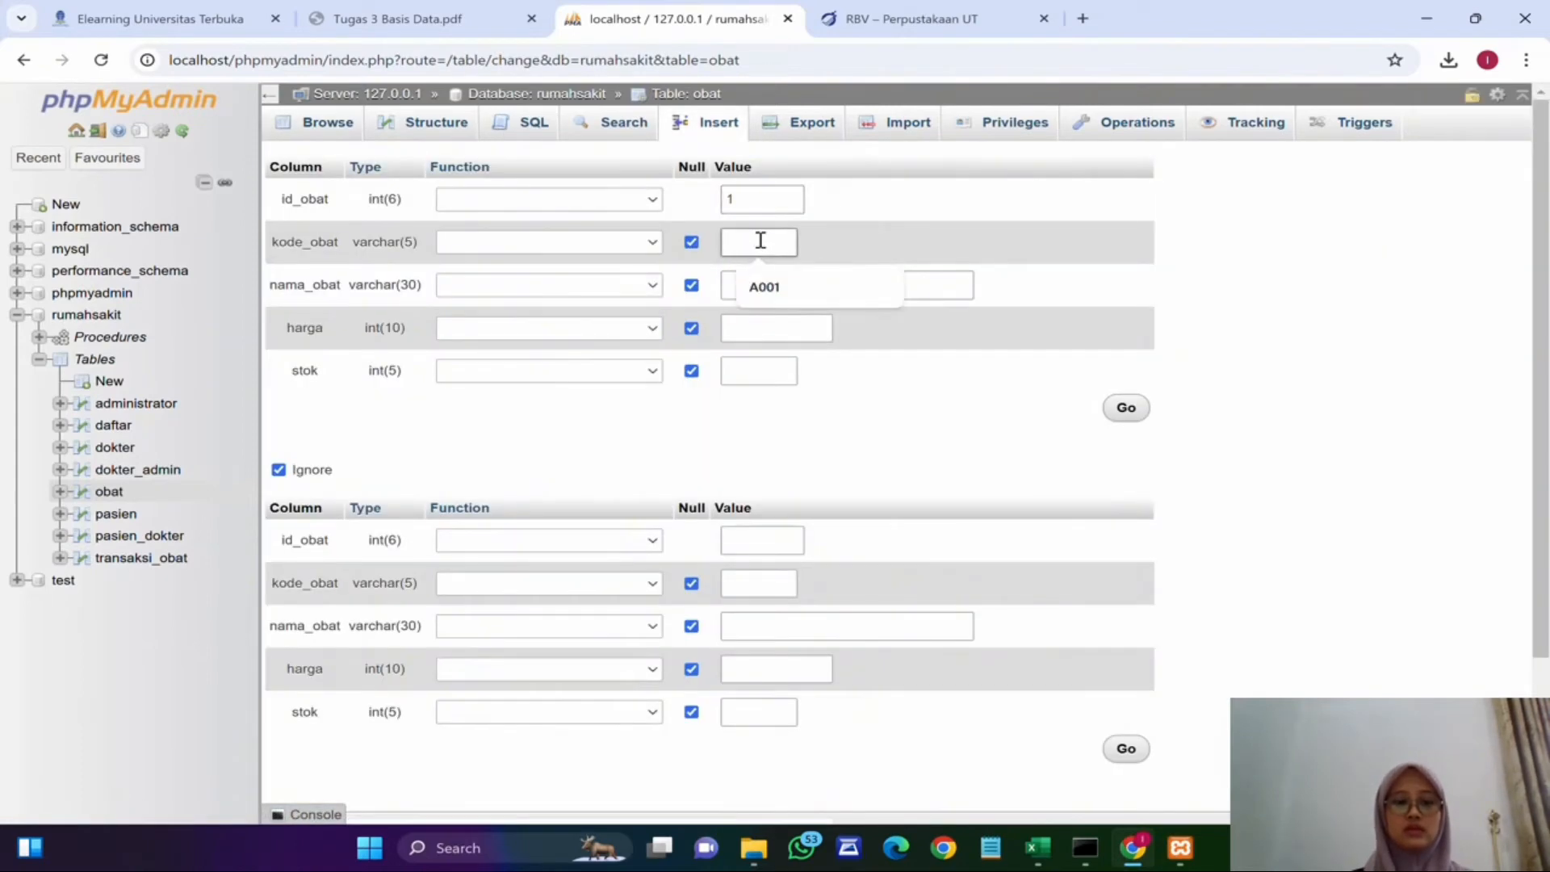
text(A001)
click(799, 292)
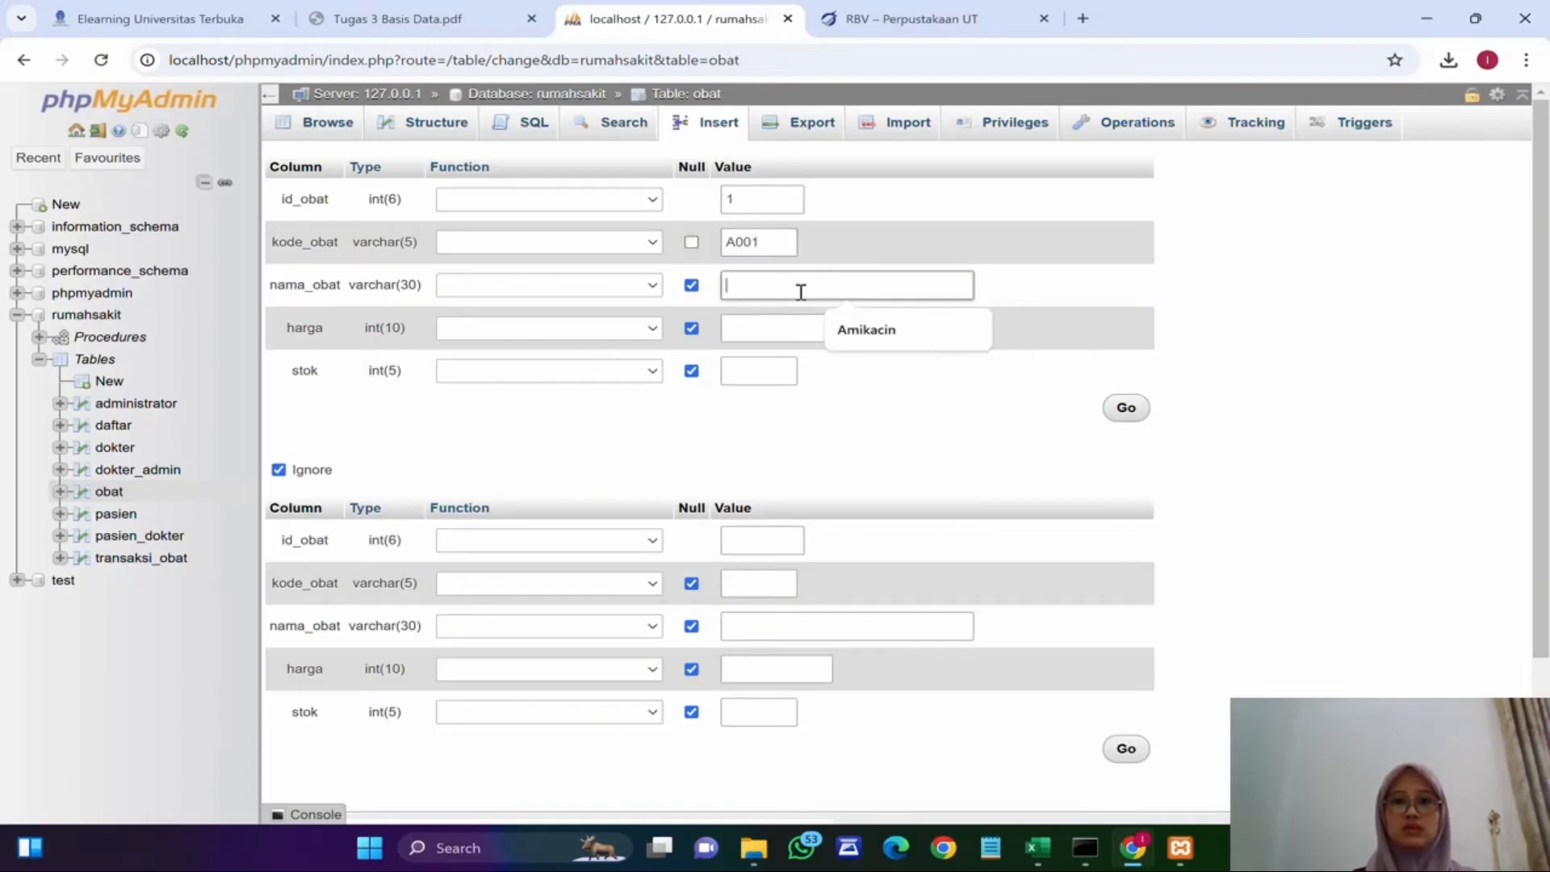
key(Down)
key(Return)
click(795, 322)
text(20)
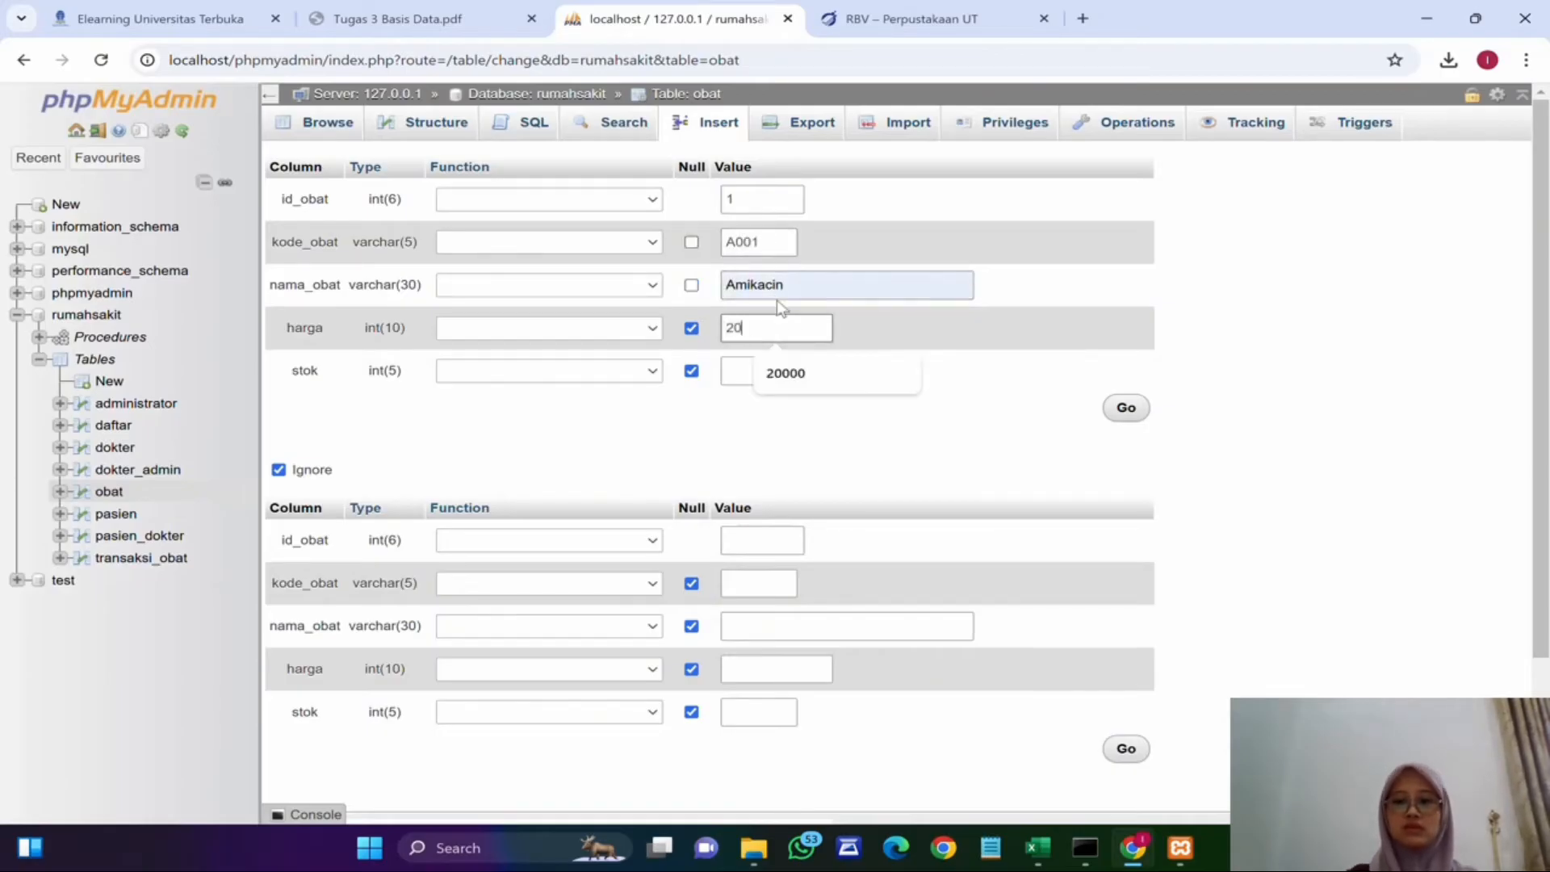
text(000)
click(767, 373)
text(10)
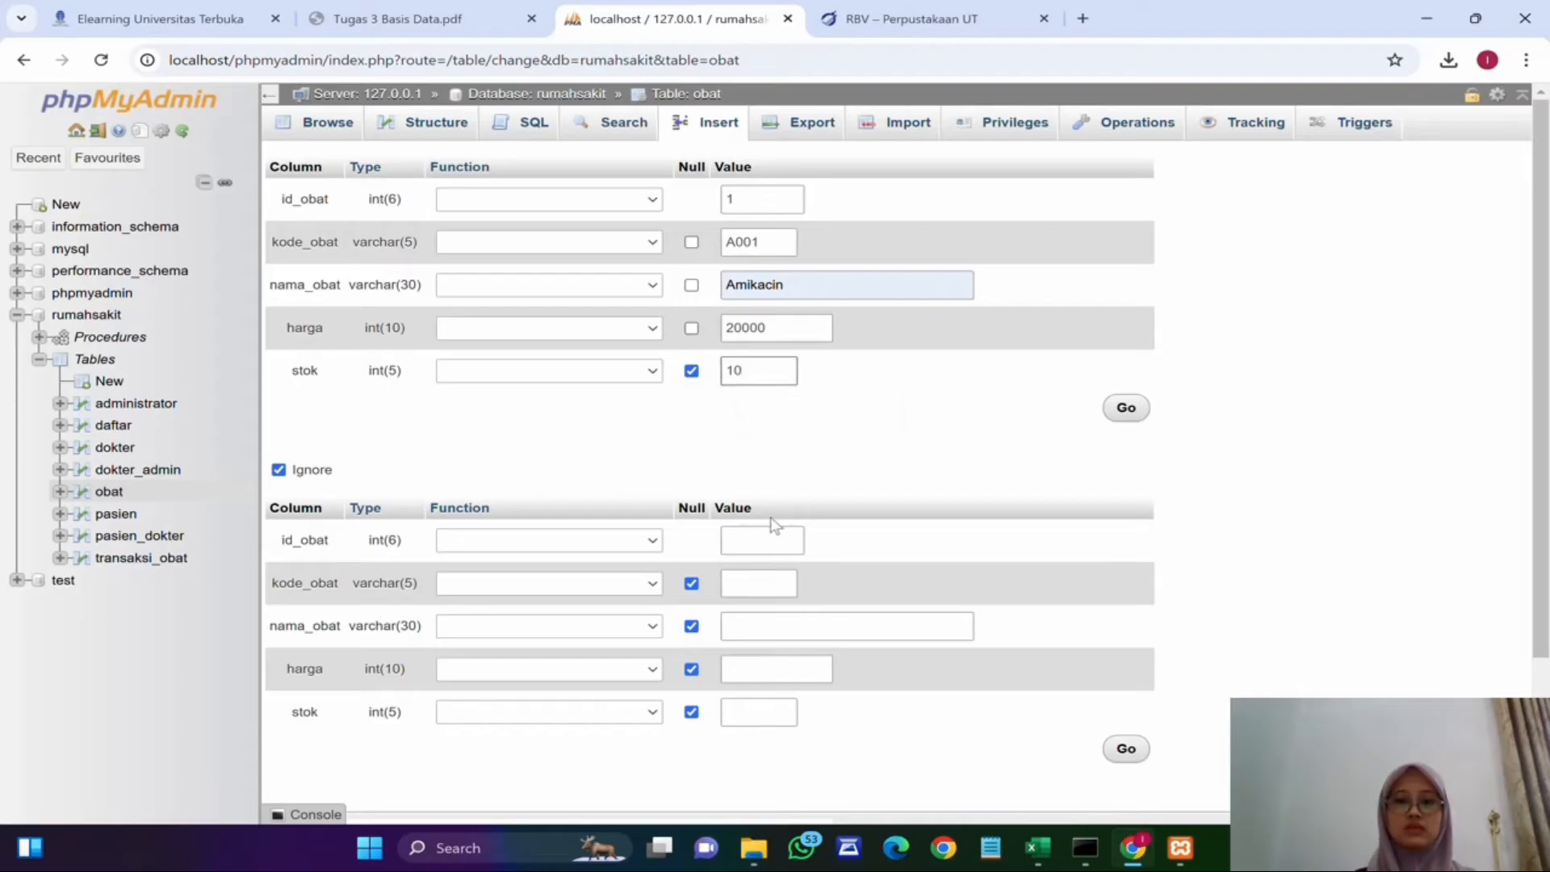
Step: Fill in the second obat row with id_obat 2, A002, Amoxilin, harga 15000, stok 20
click(768, 539)
text(2)
click(767, 581)
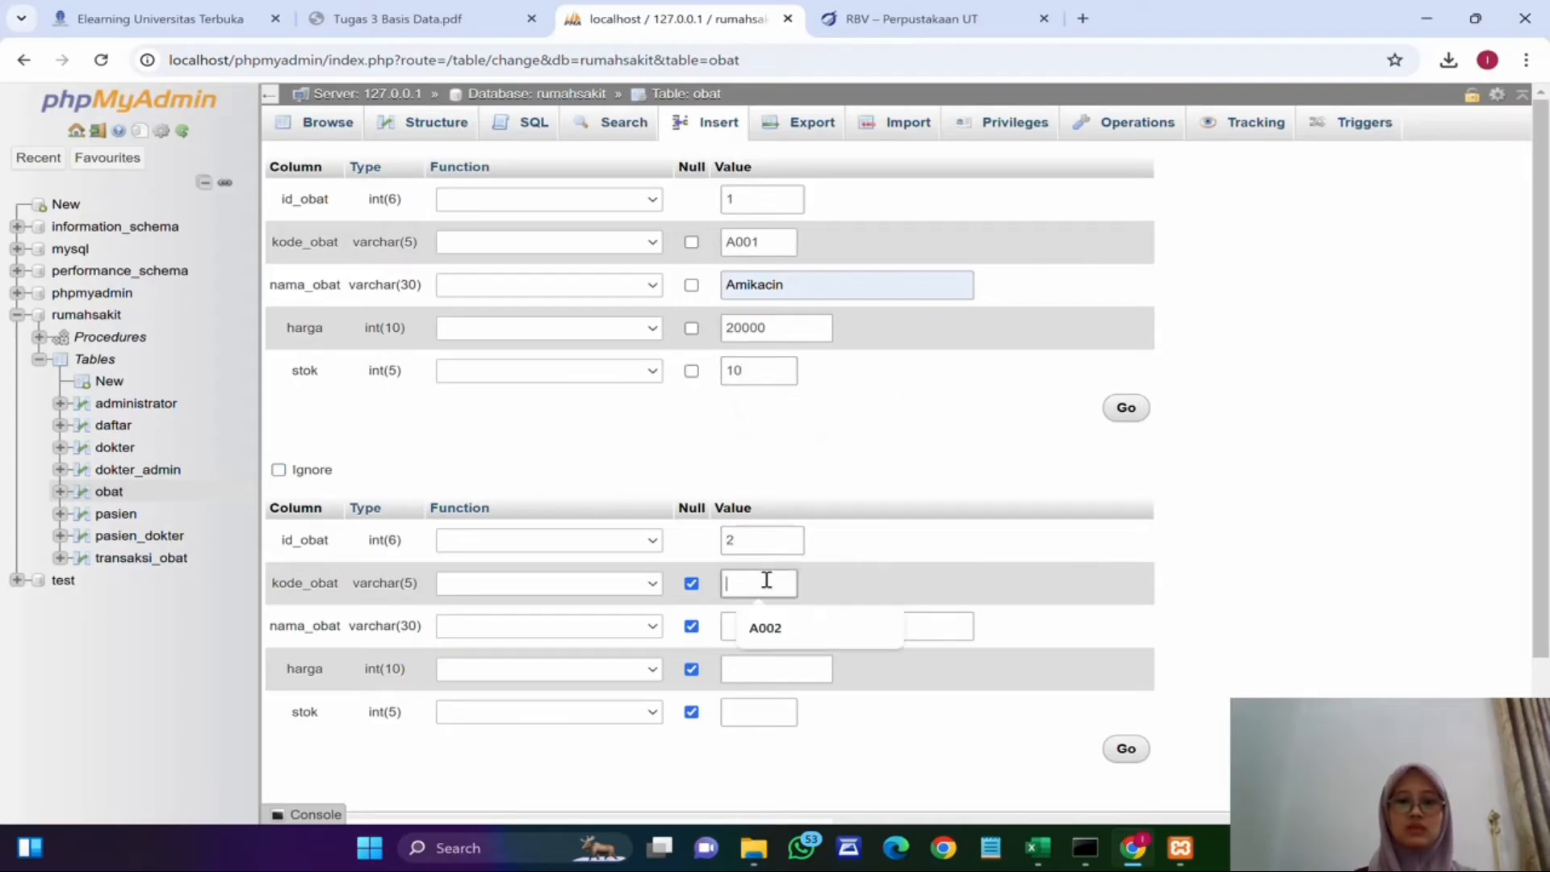
click(792, 627)
click(793, 624)
text(Amo)
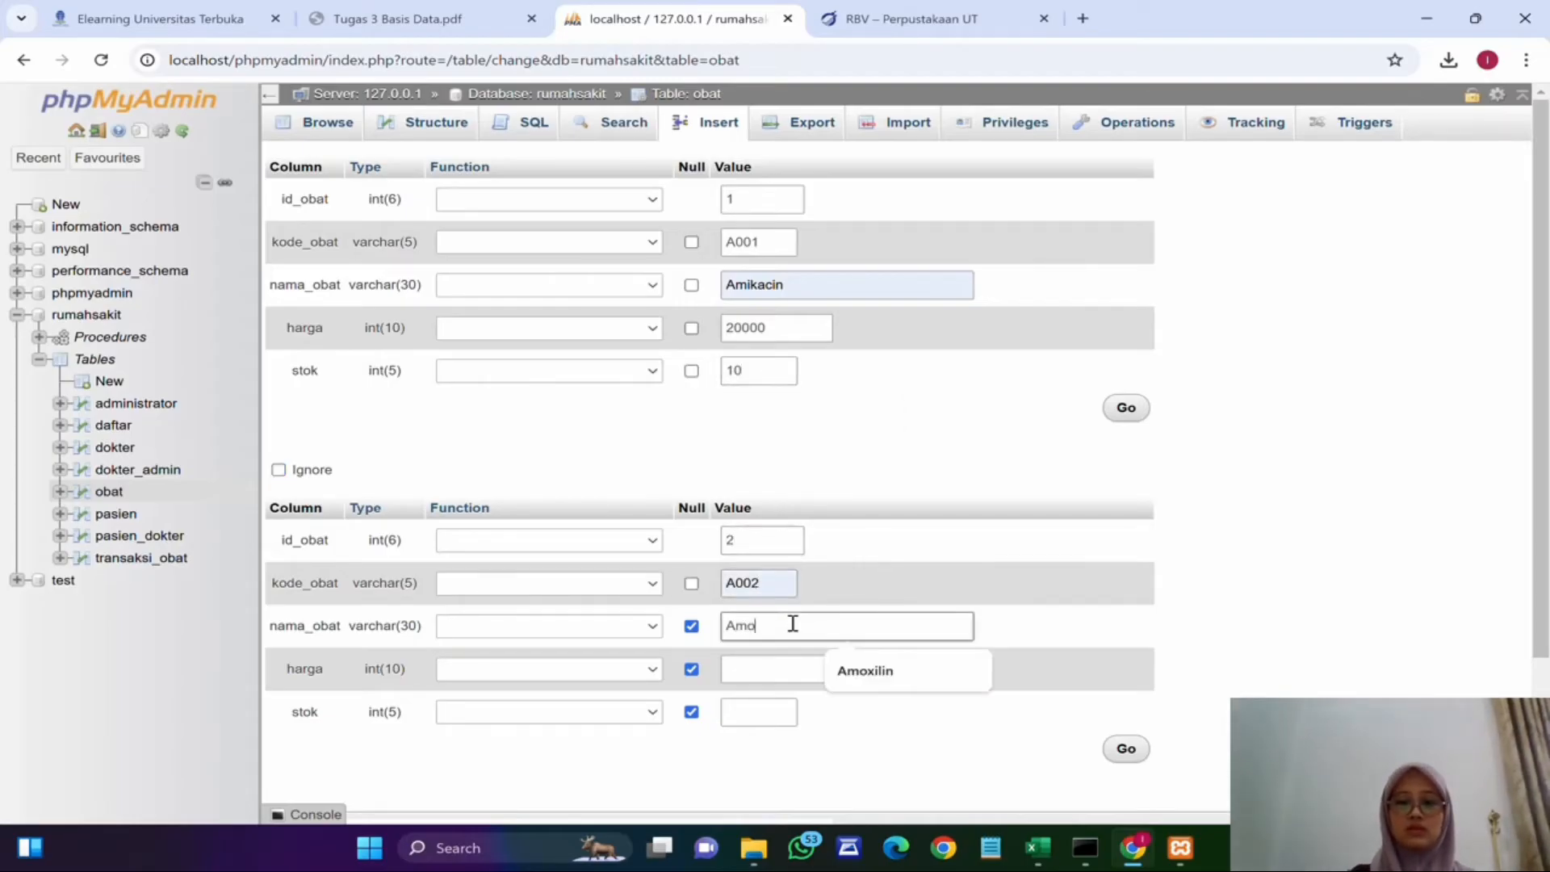
text(xilin)
click(799, 669)
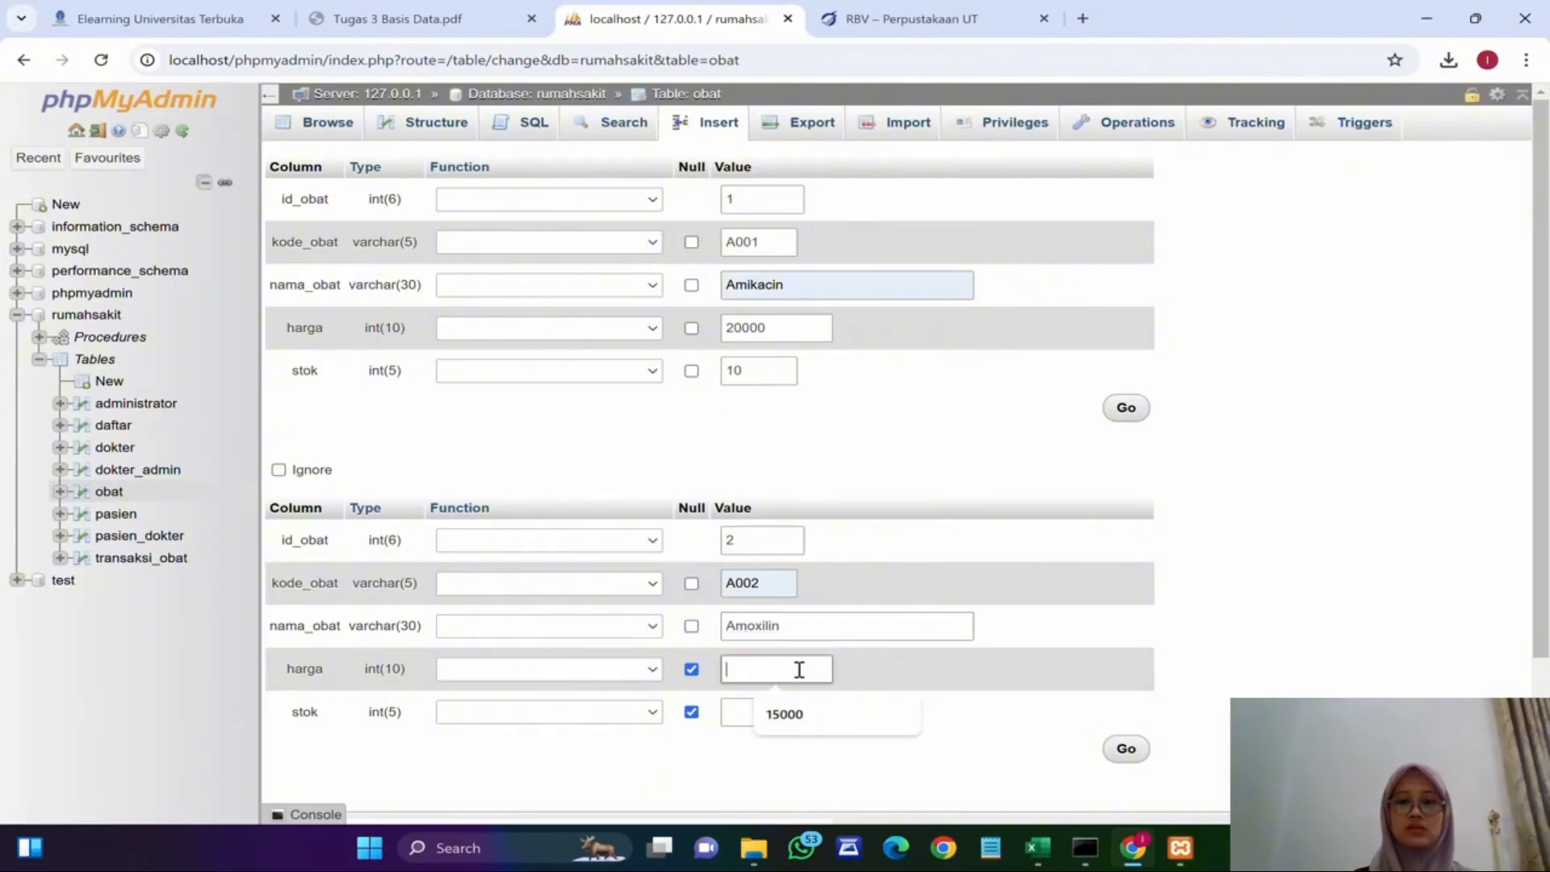
text(15000)
click(768, 715)
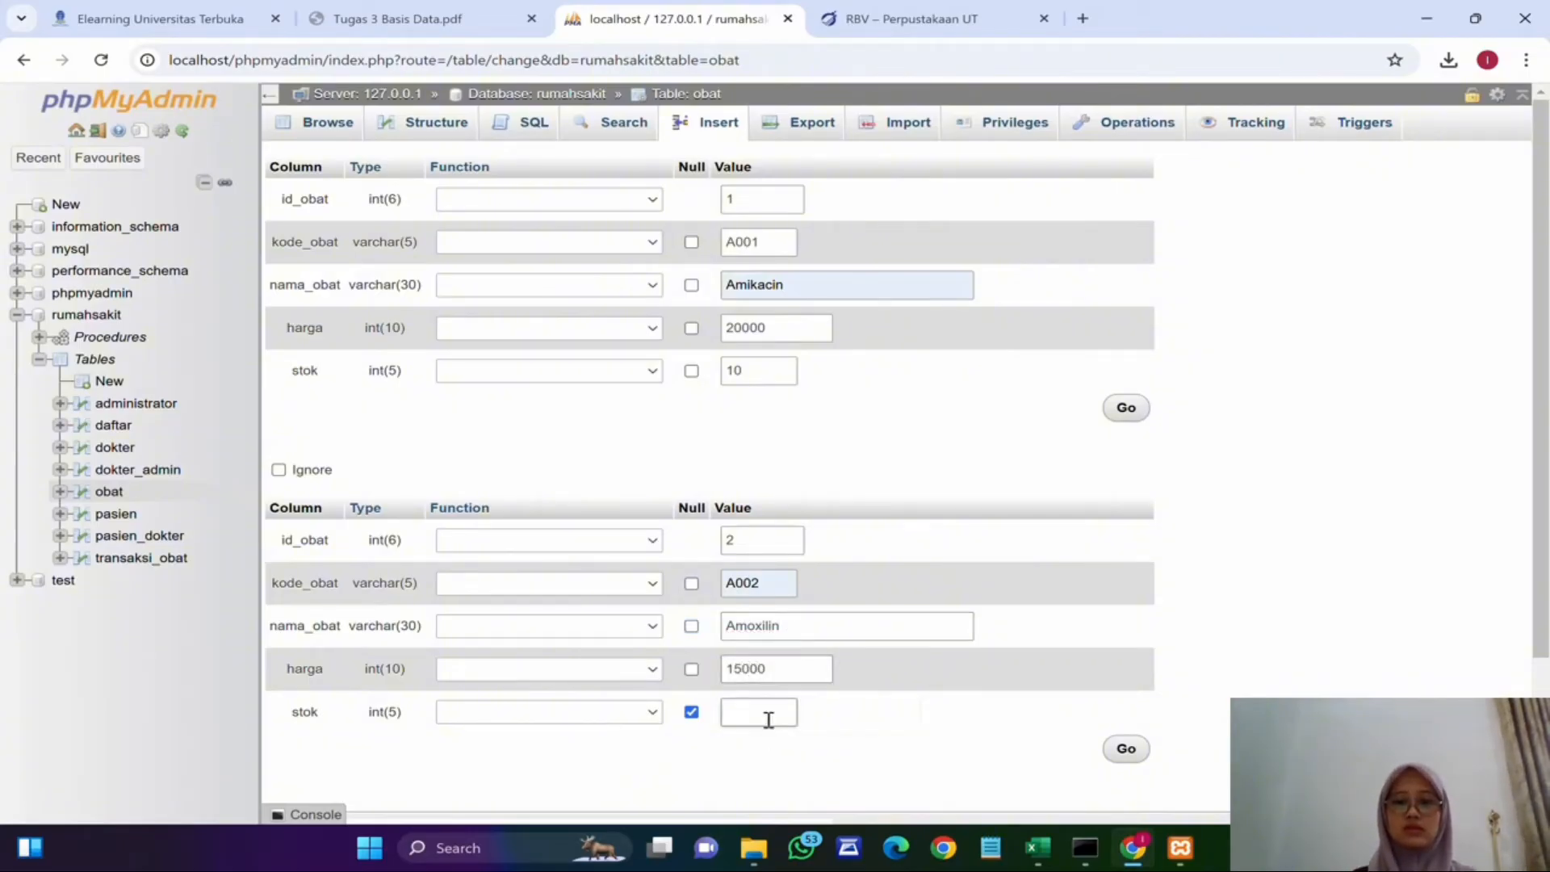
text(20)
scroll(1187, 442, down, 2)
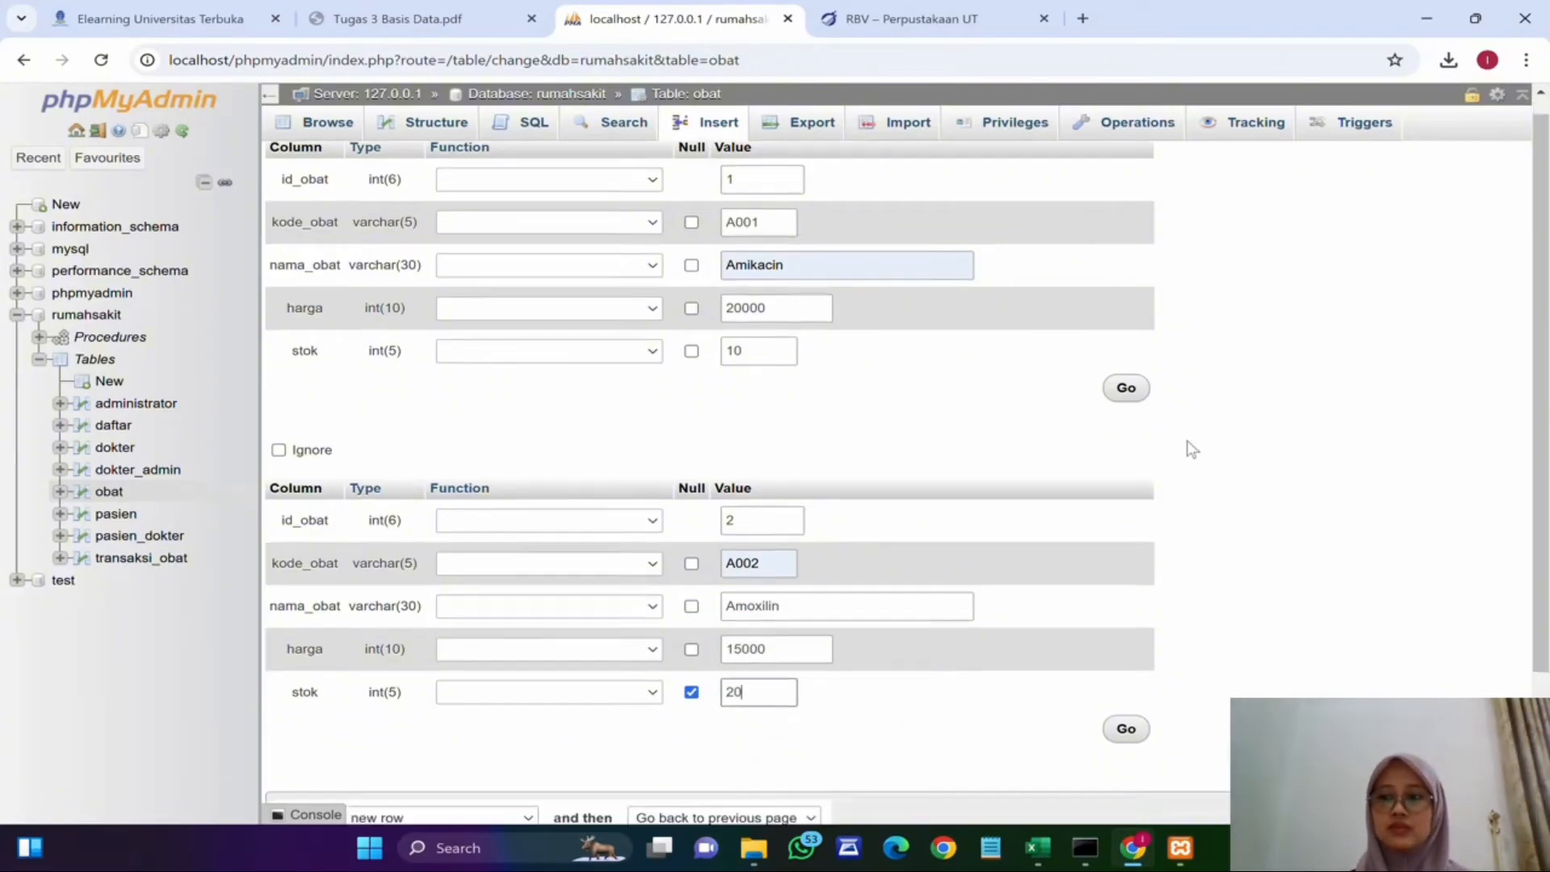
Step: Fill in the third obat row with id_obat 3, A003, Betadine, harga 7000, stok 5, and insert all rows
click(596, 743)
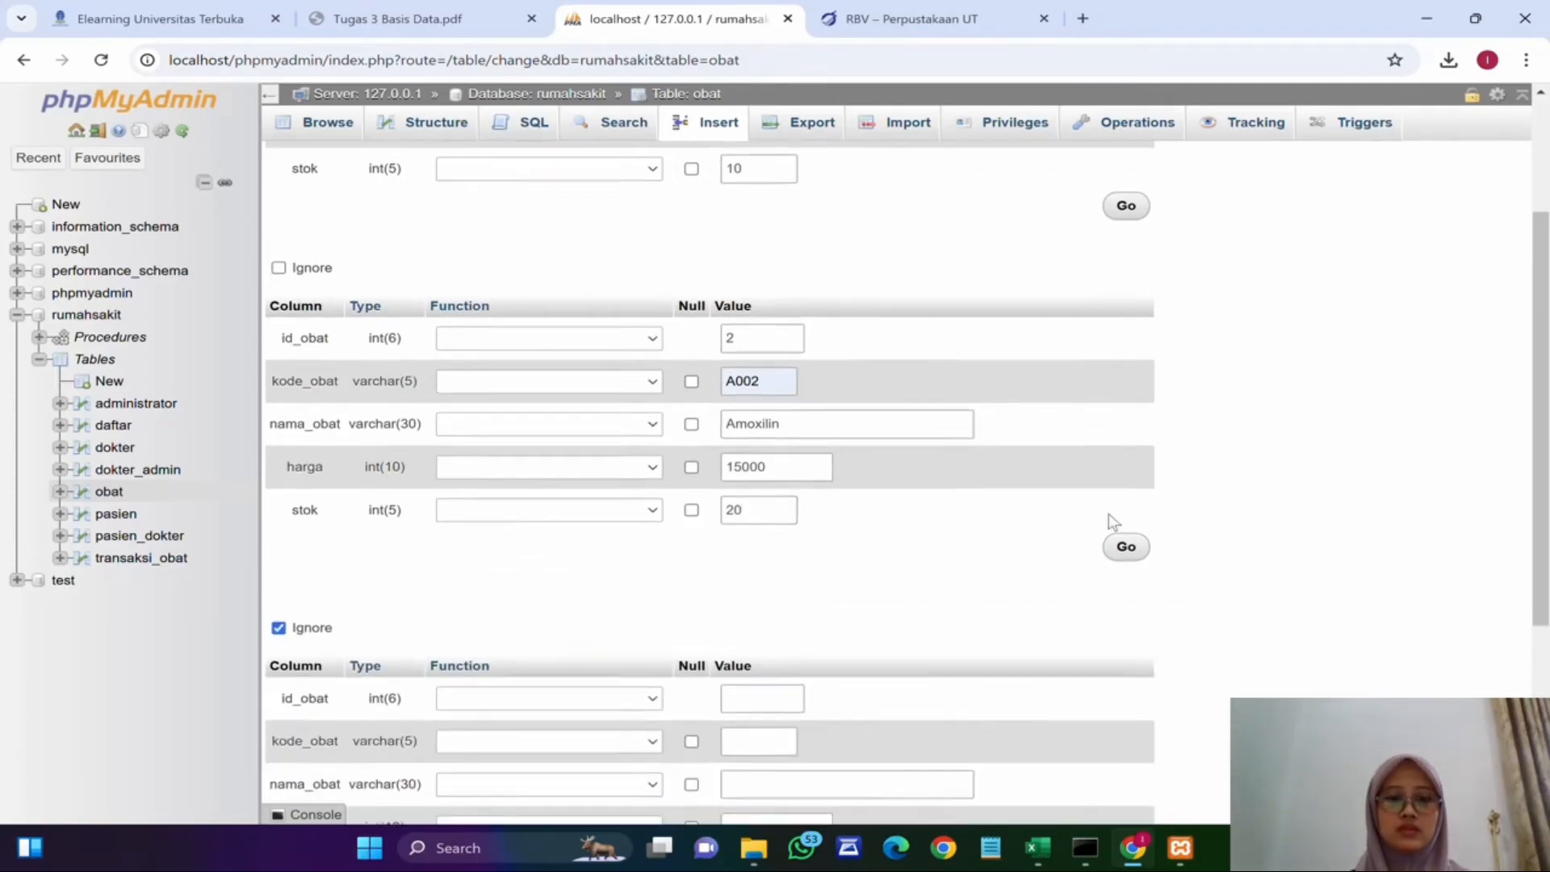
scroll(1108, 513, down, 3)
click(771, 373)
text(3)
click(766, 413)
click(767, 457)
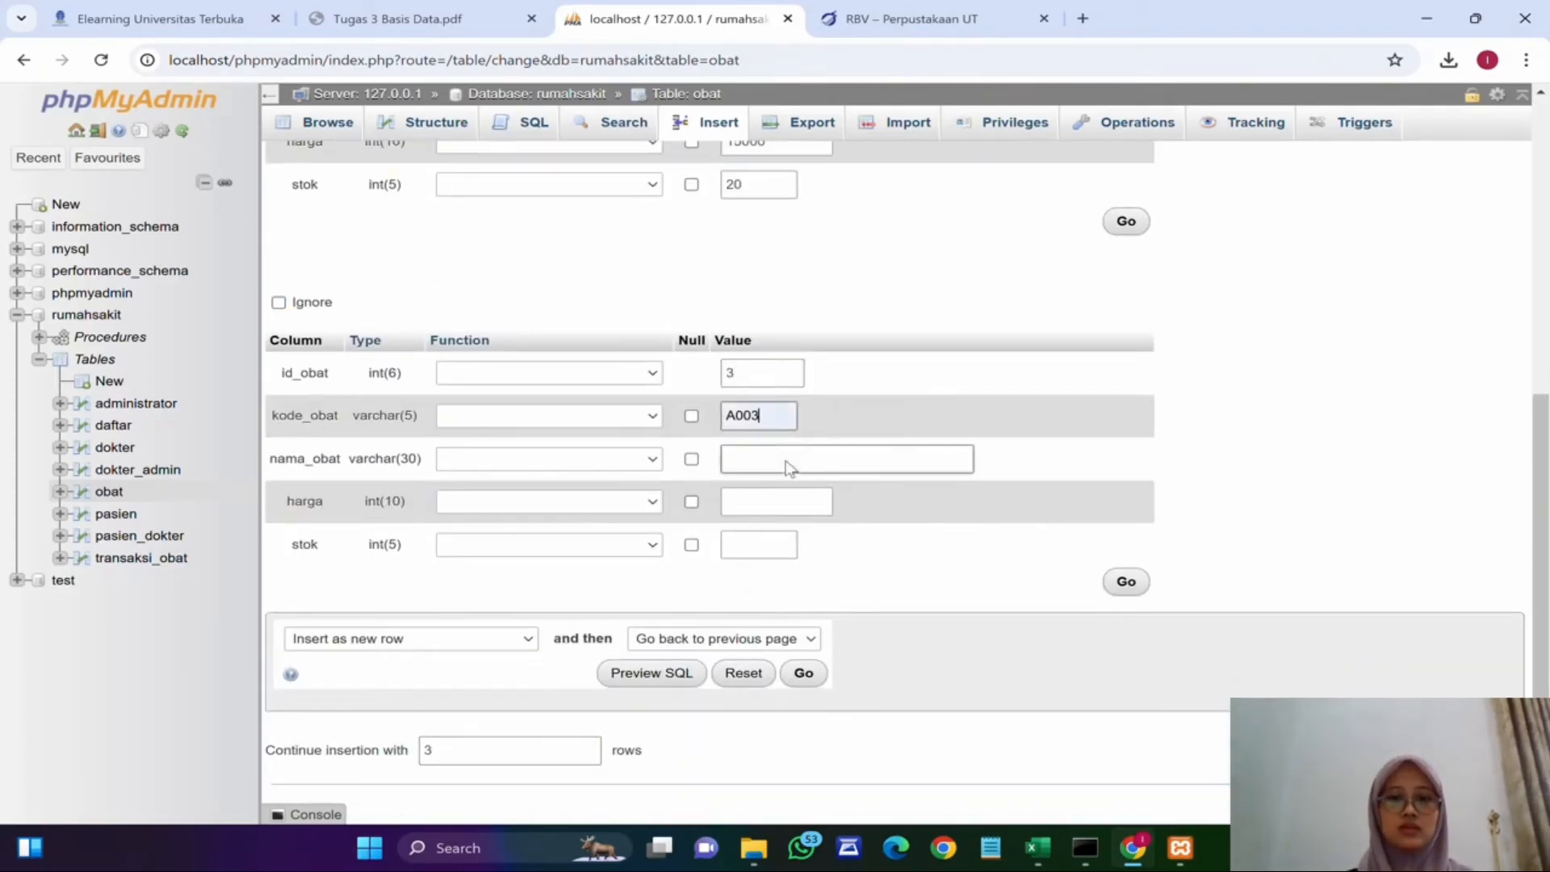
click(787, 460)
text(Betadine)
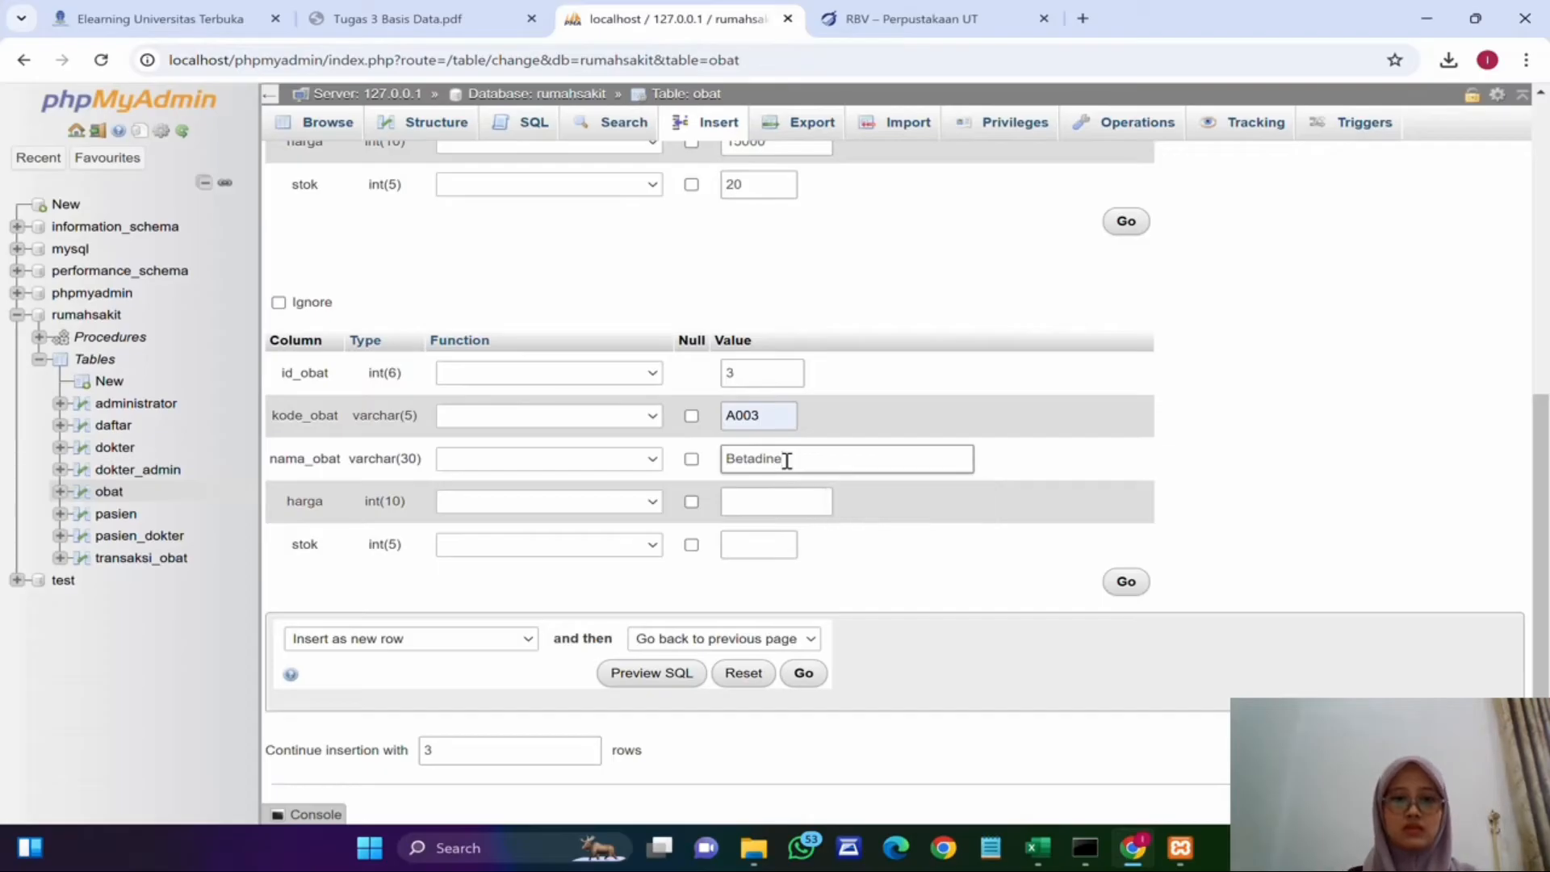
click(792, 499)
text(7000)
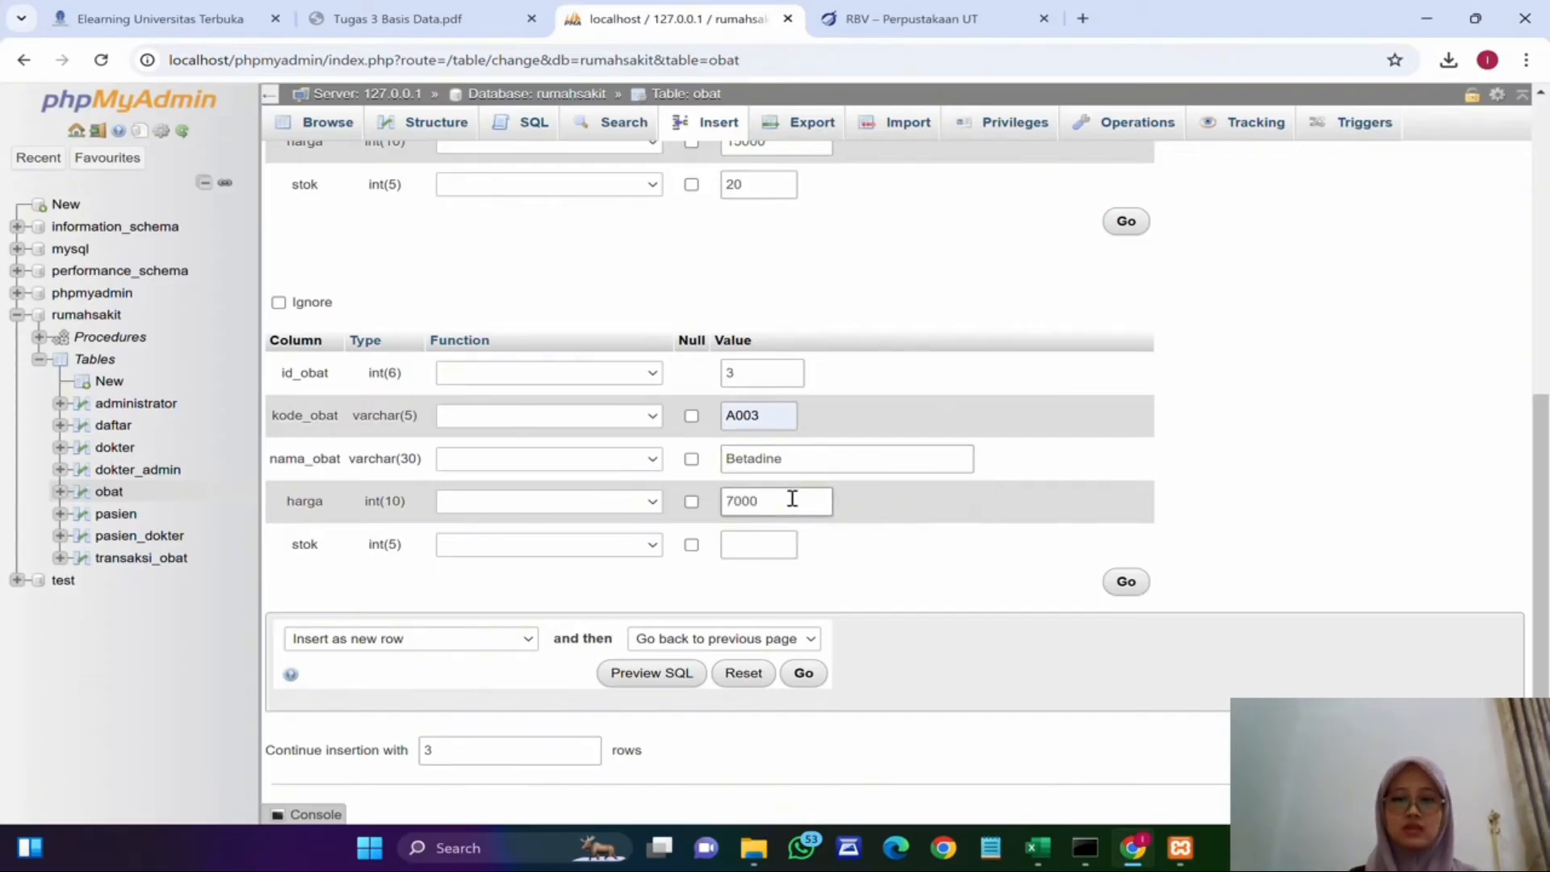
click(772, 543)
text(5)
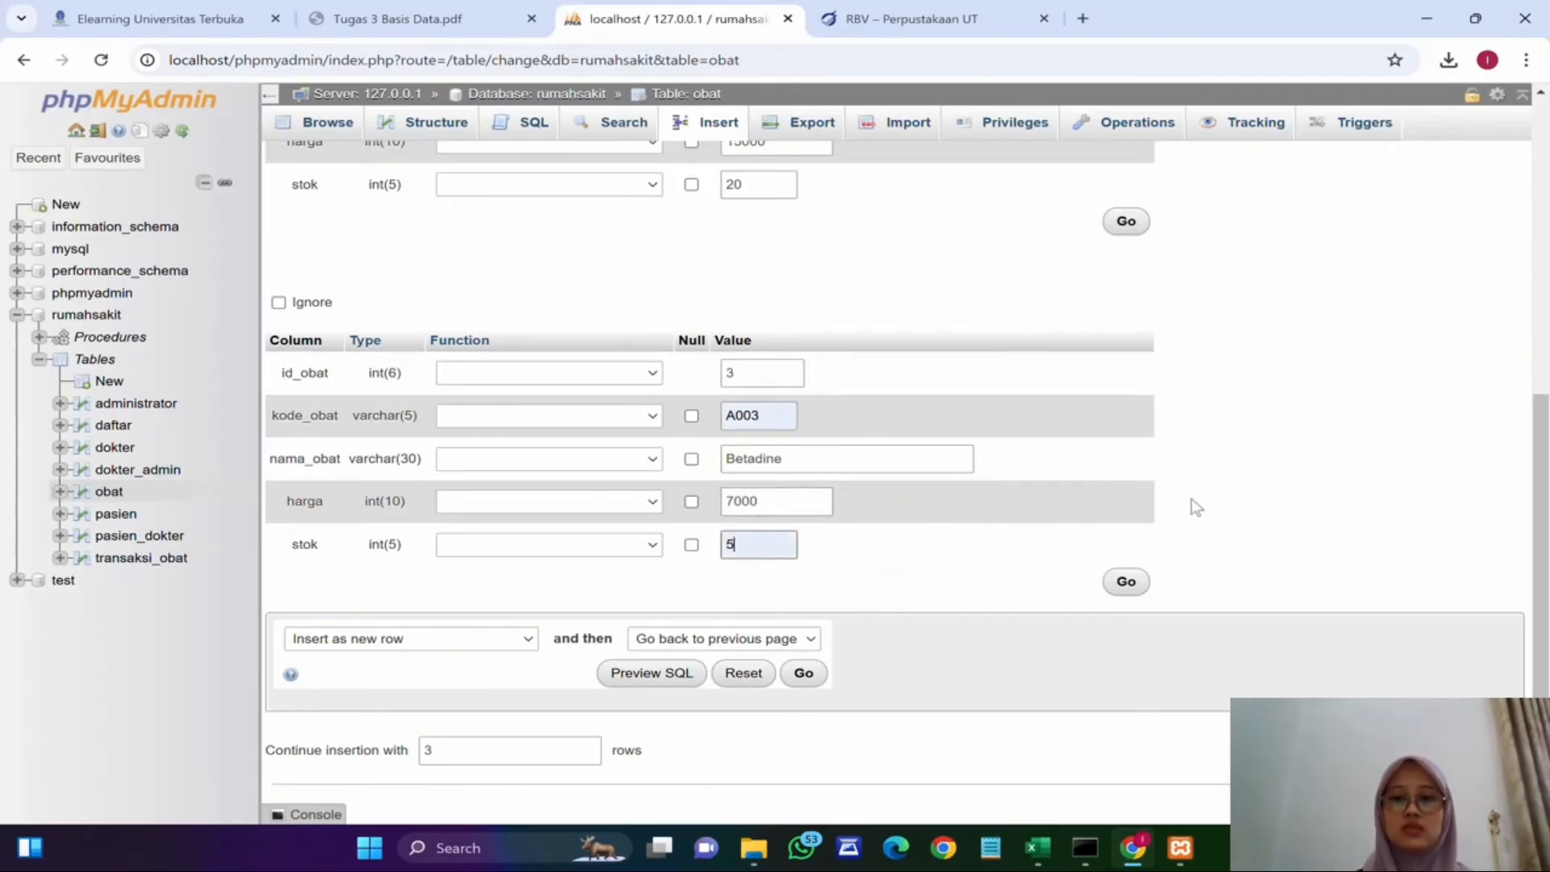
click(802, 674)
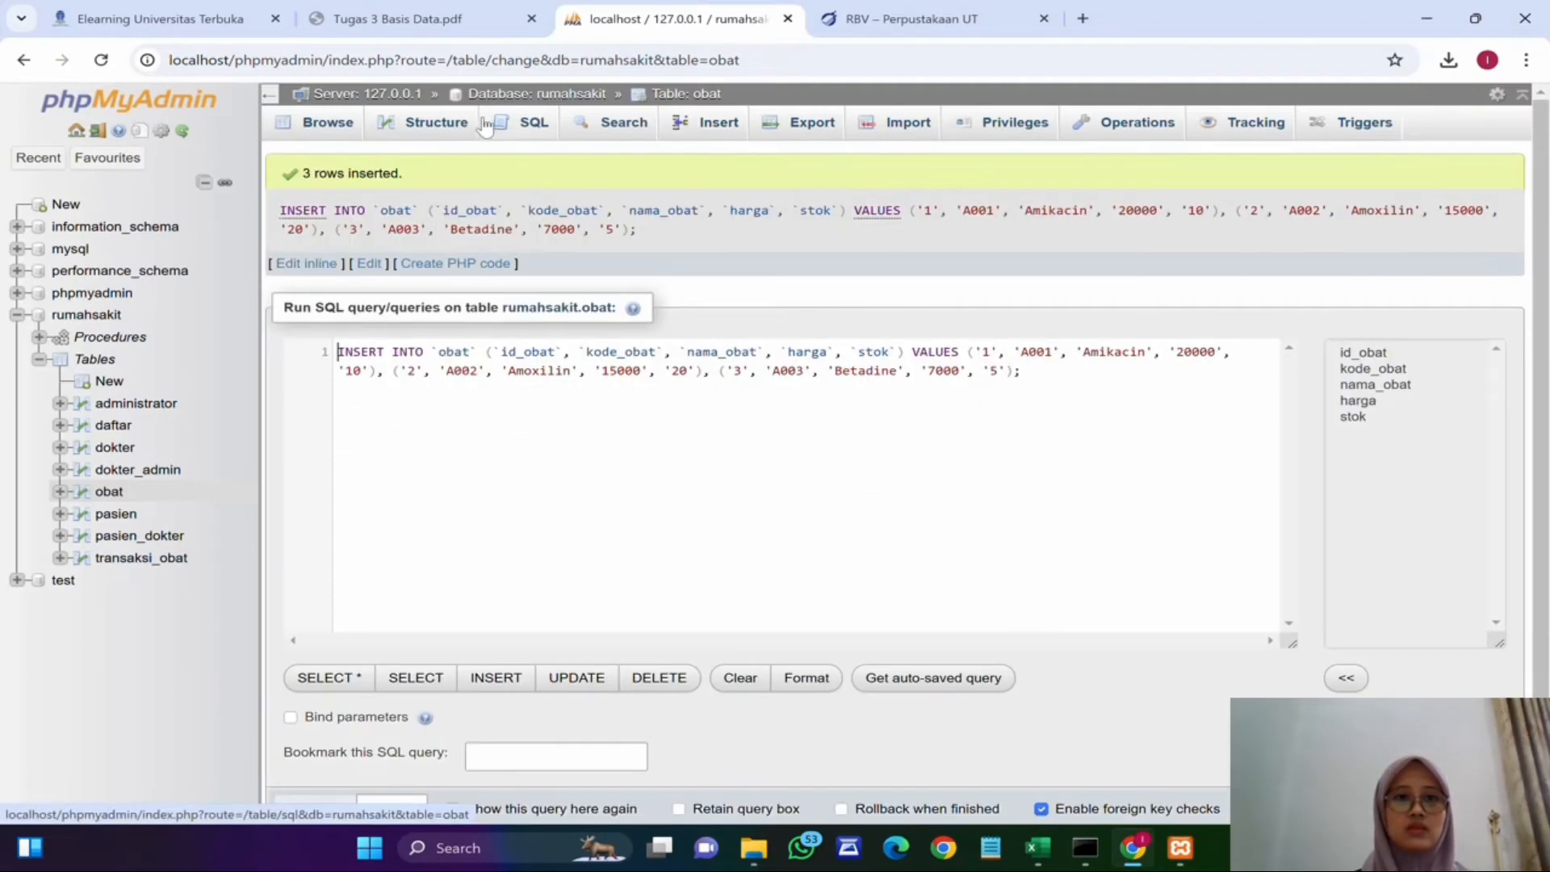
Step: Browse the obat table's records to check the inserted rows
click(386, 138)
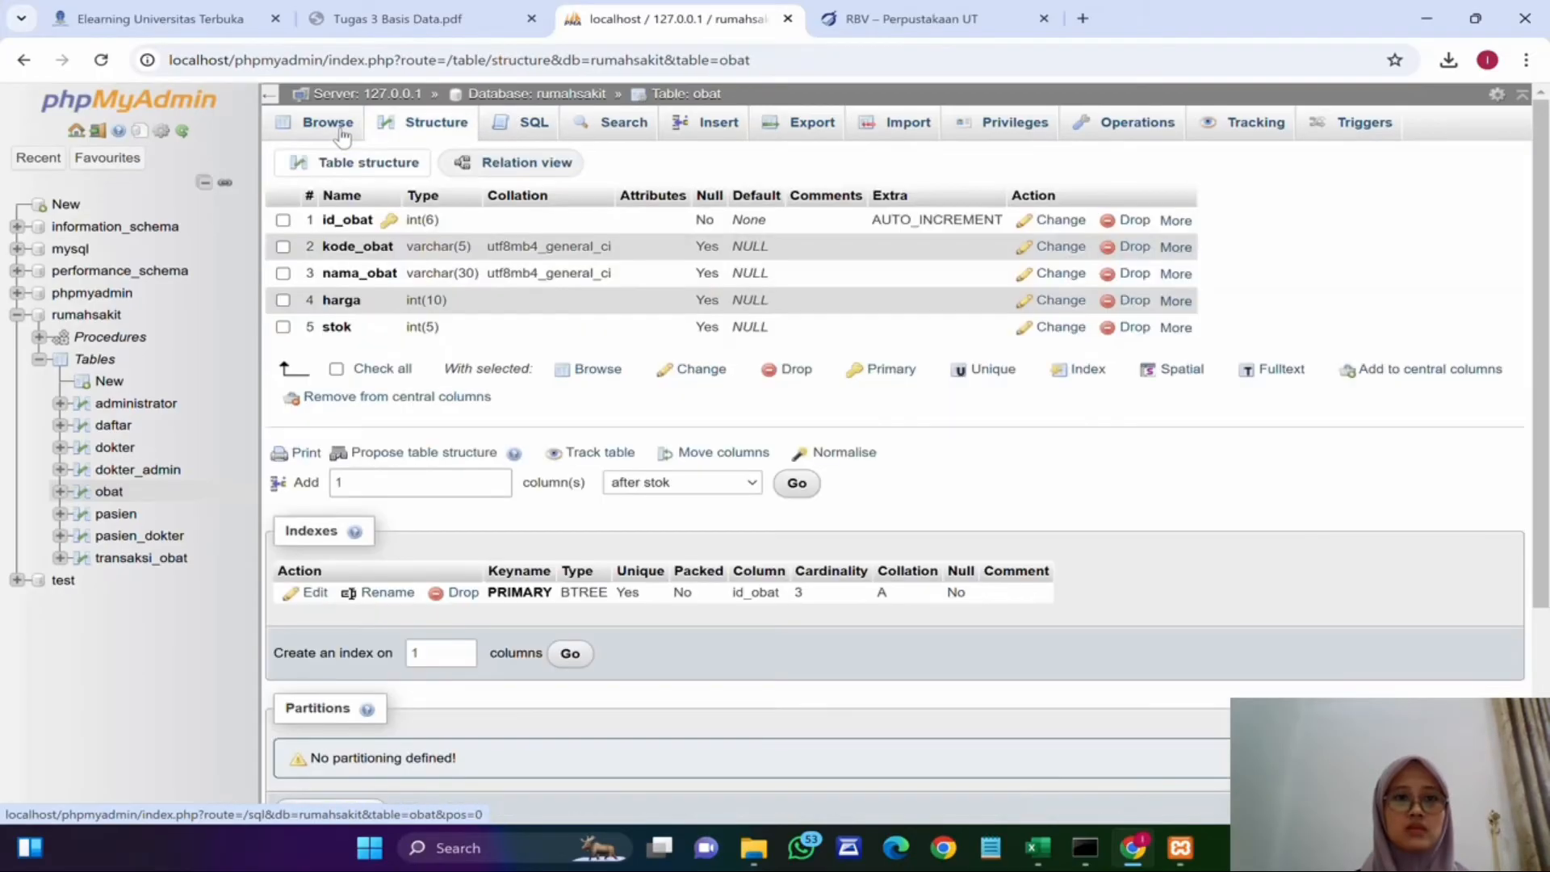
click(343, 136)
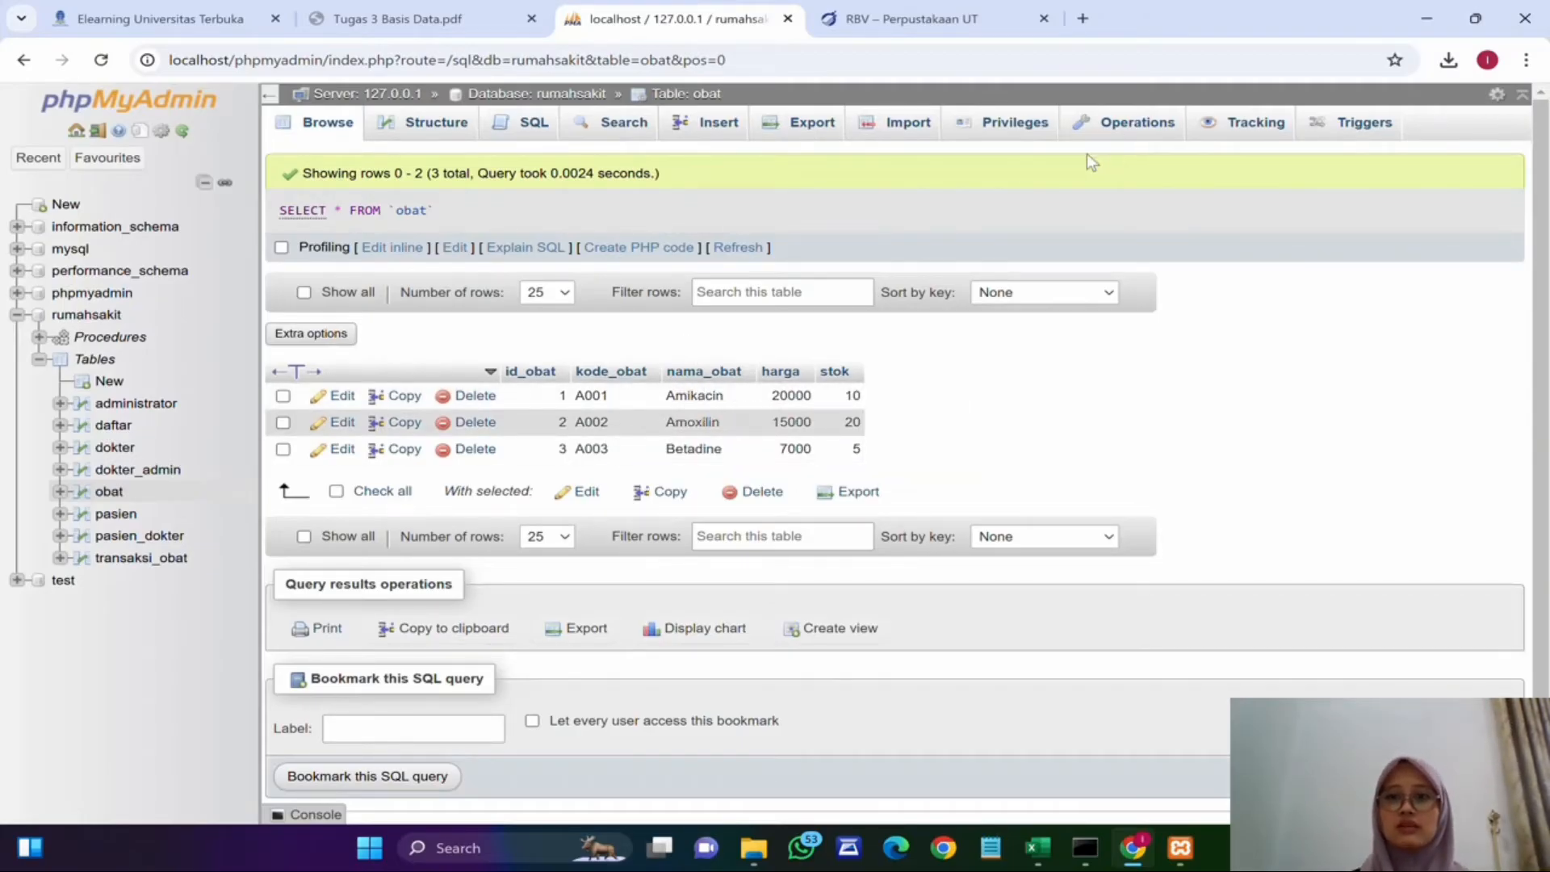
Step: Start a new trigger in rumahsakit named tg_jual on the transaksi_obat table and open its timing choice
click(536, 93)
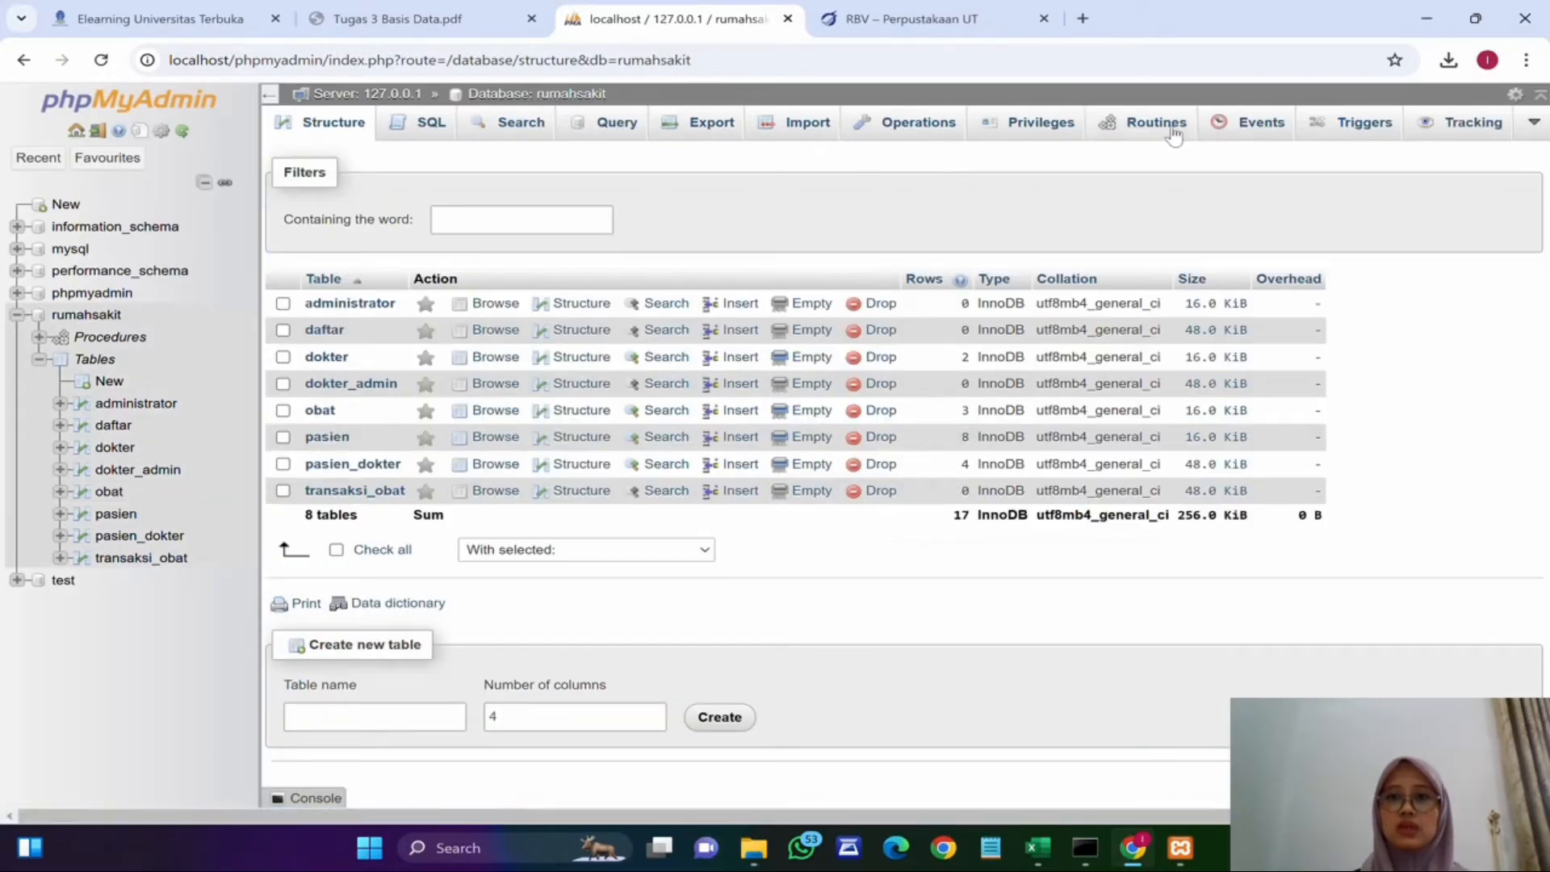
click(1367, 129)
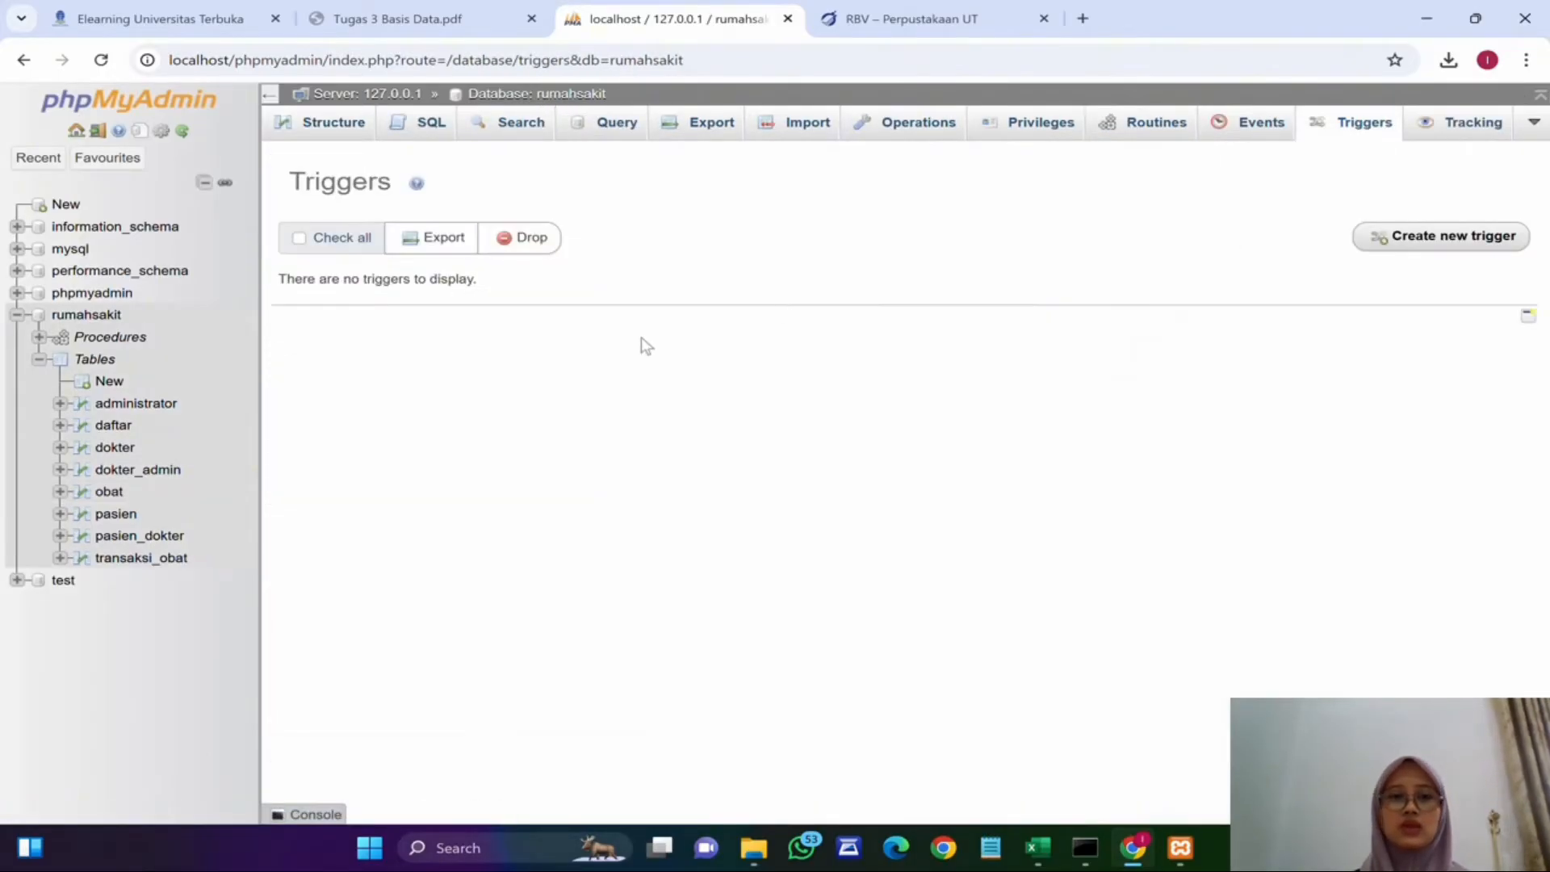
click(1471, 237)
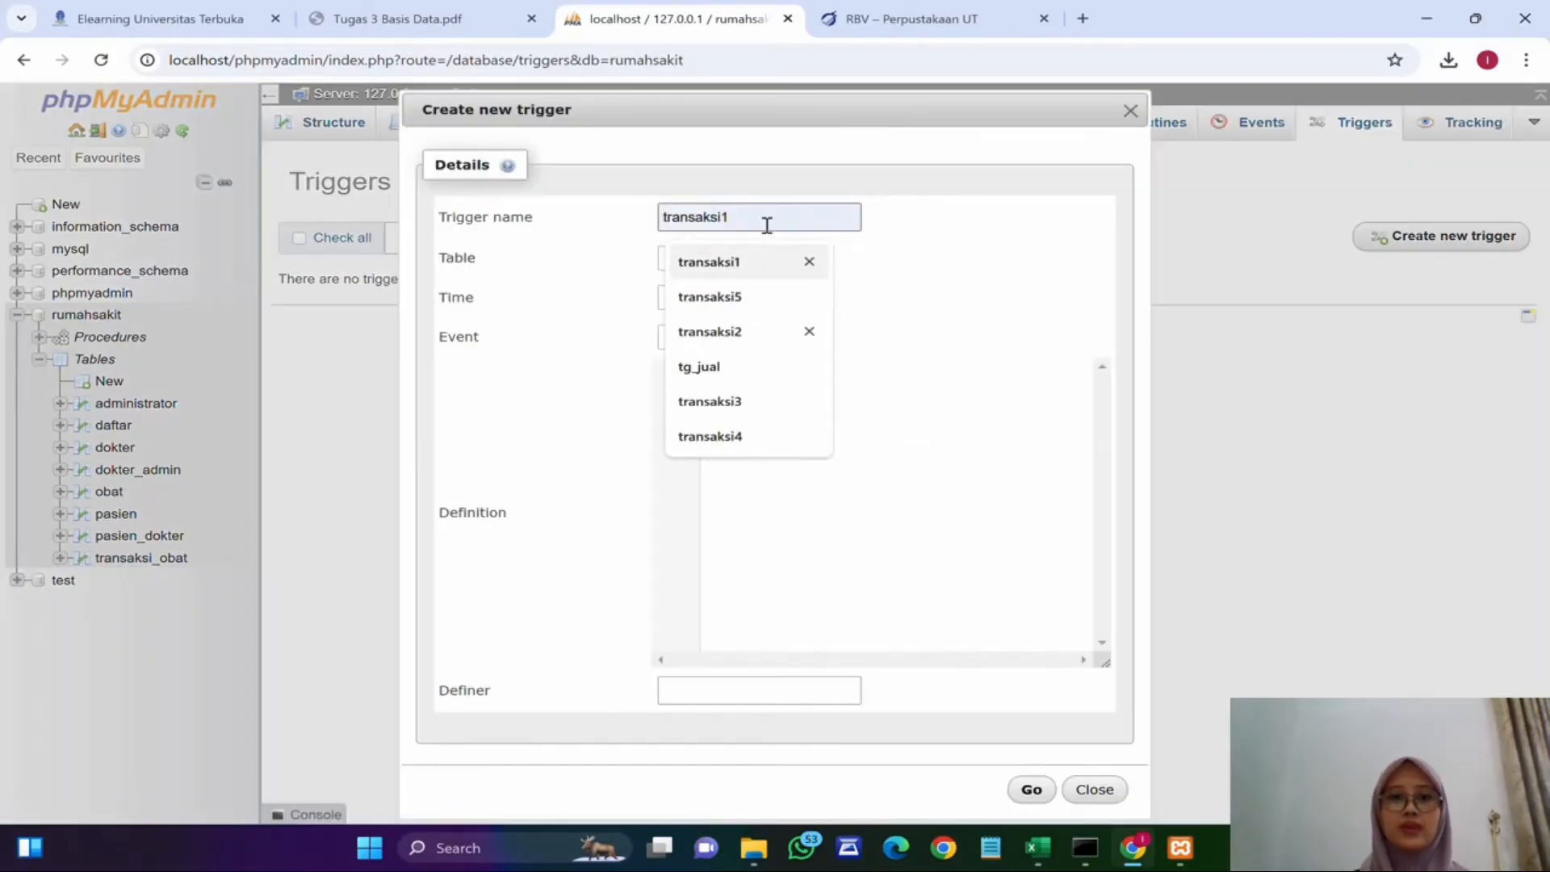
click(774, 218)
text(tg)
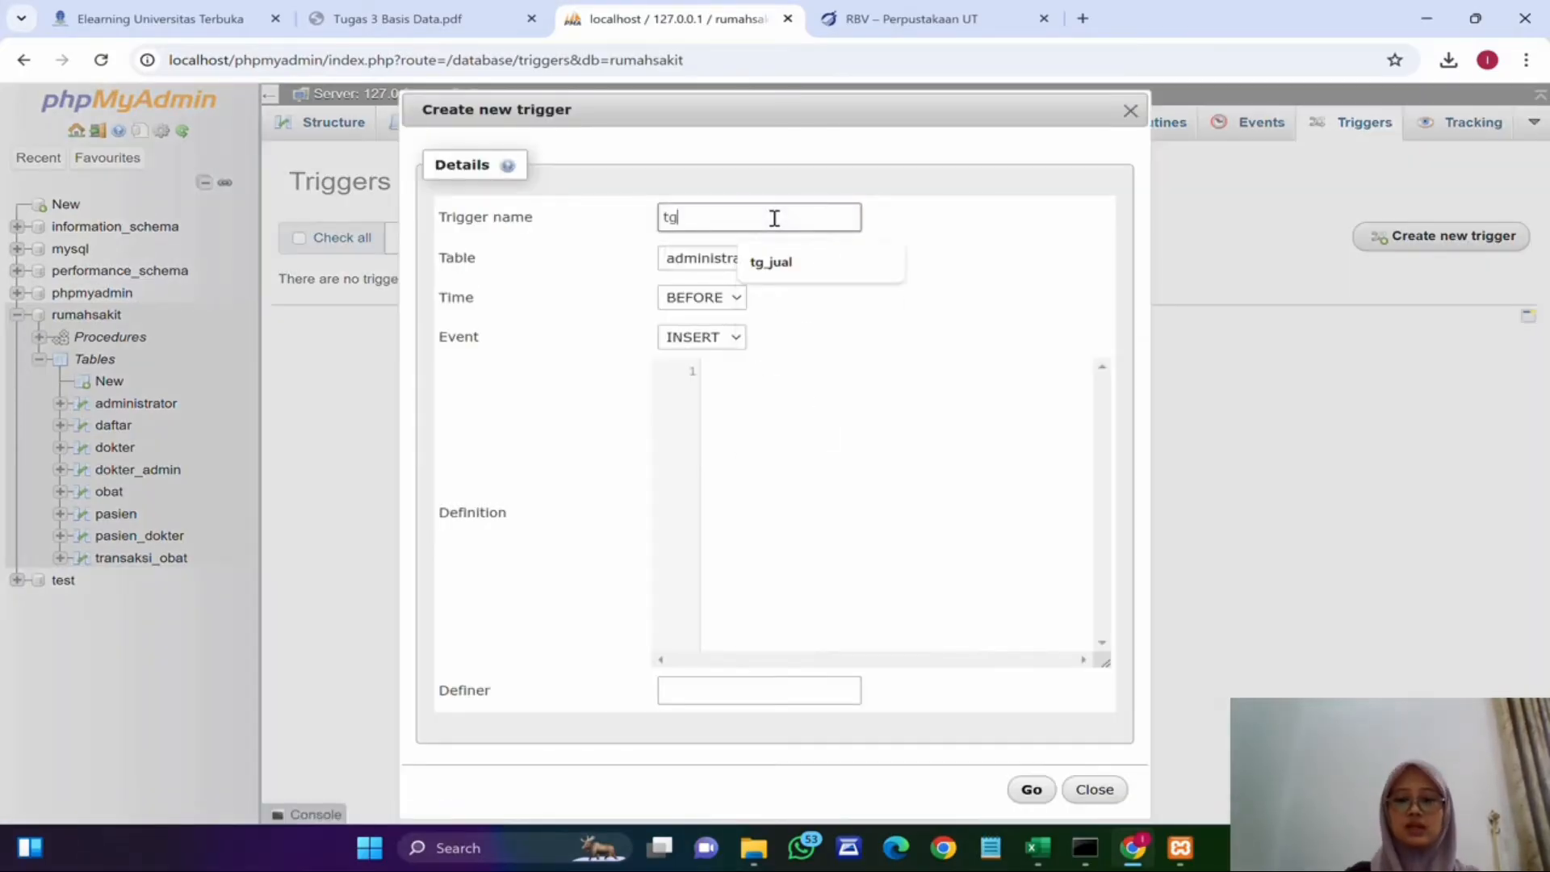
text(_jual)
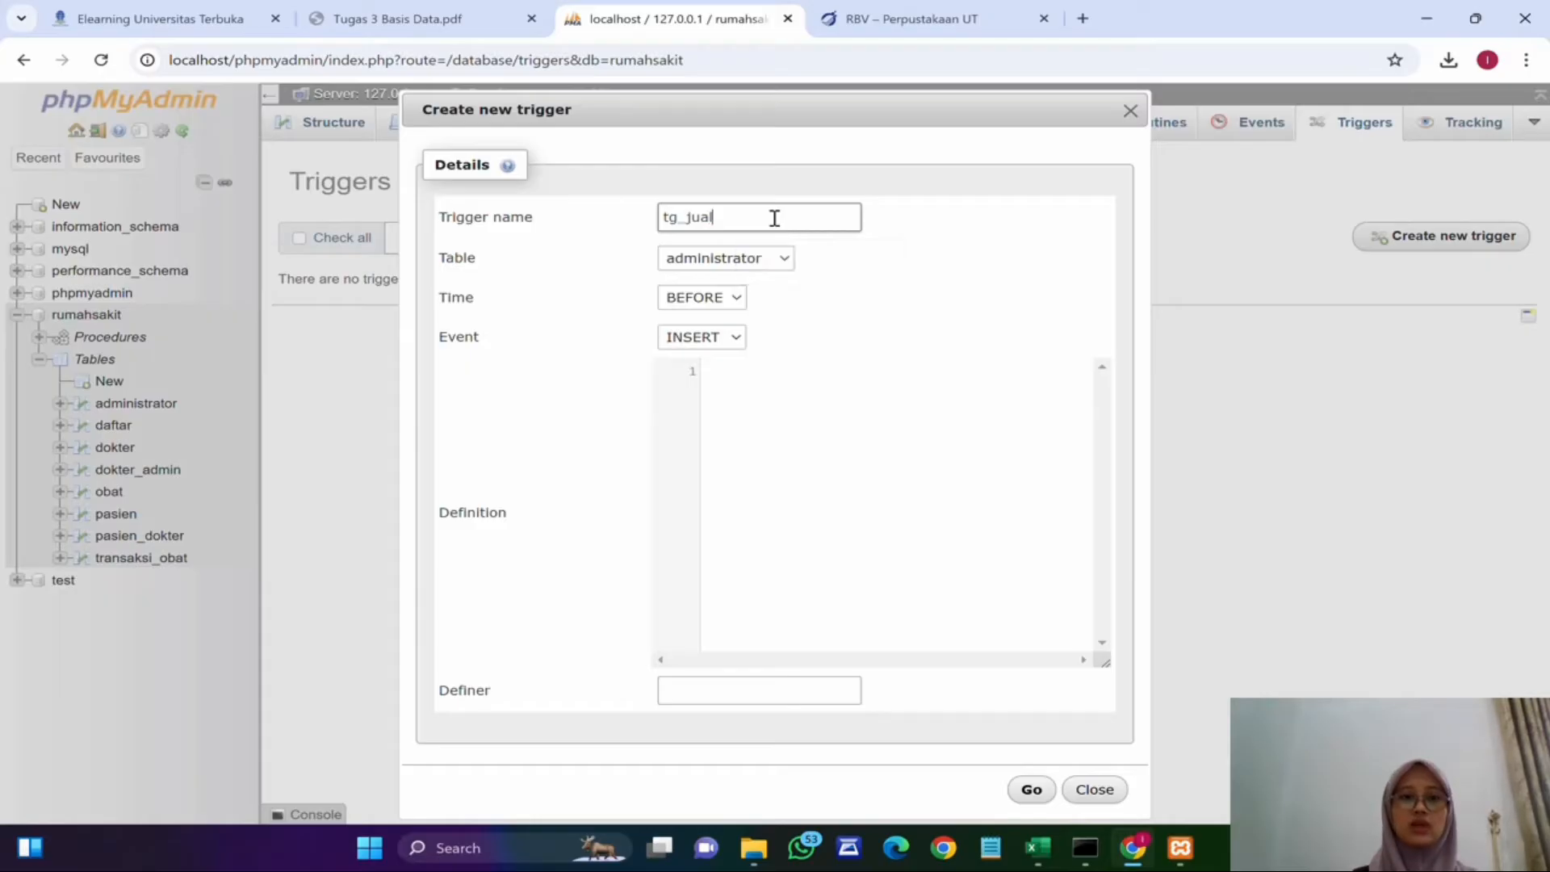
click(787, 258)
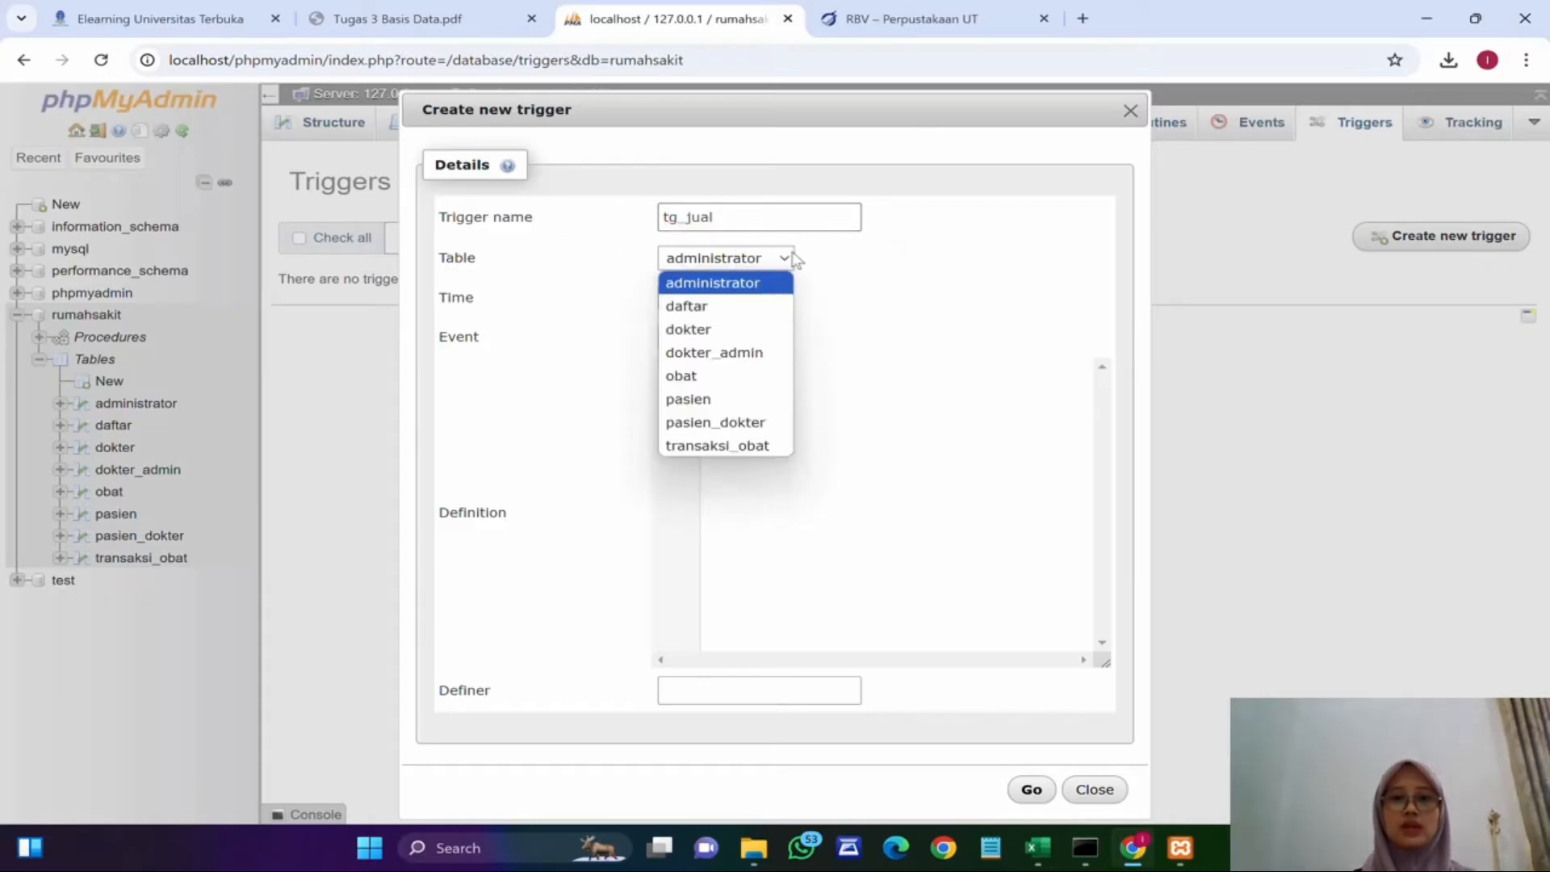
click(745, 446)
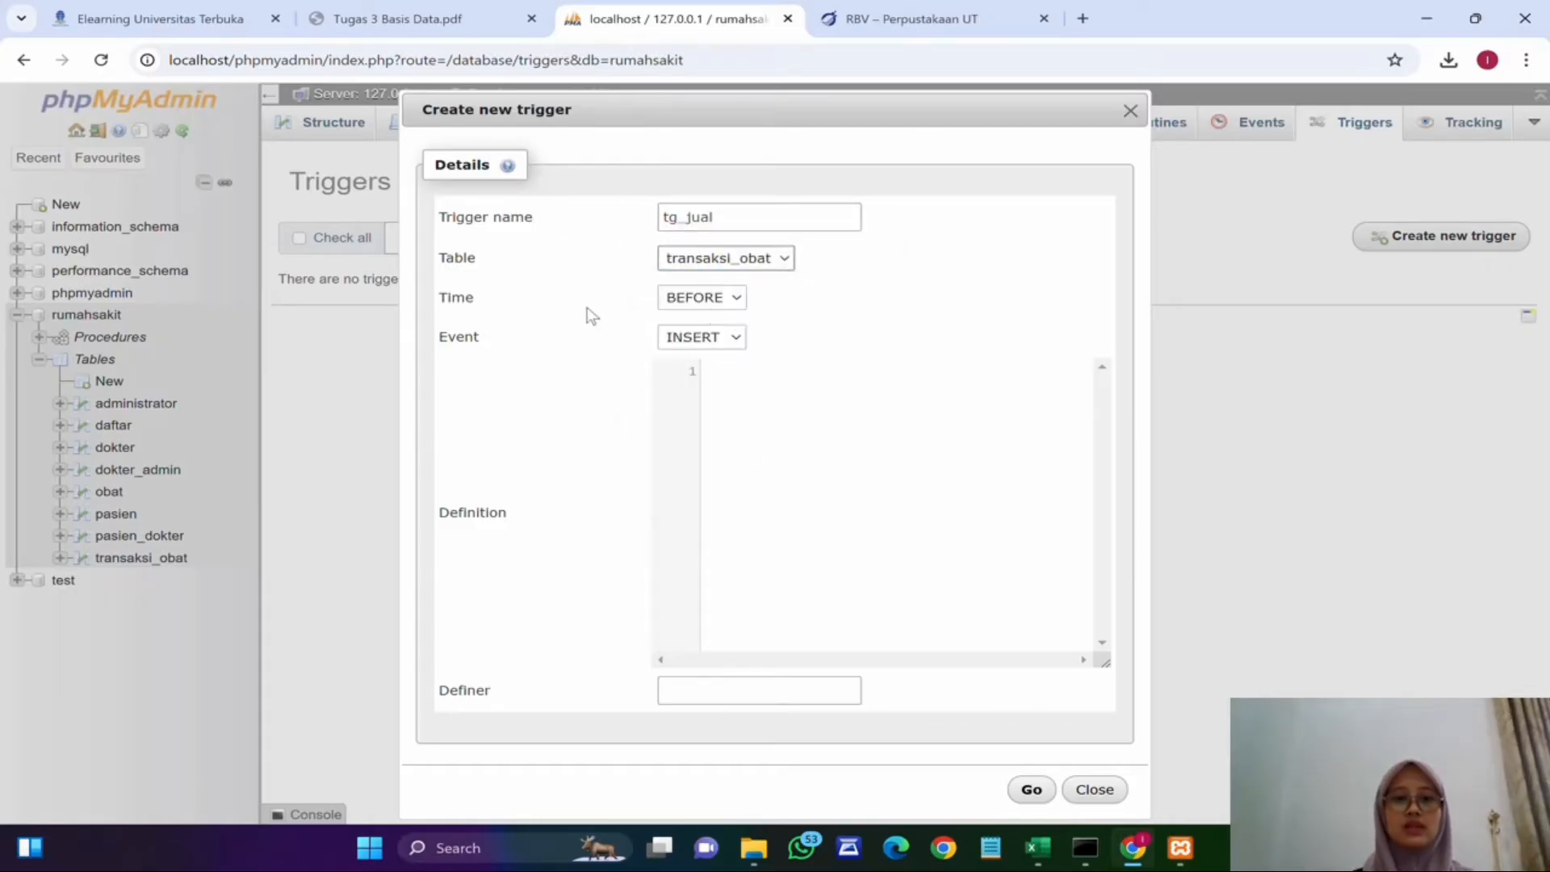
click(711, 298)
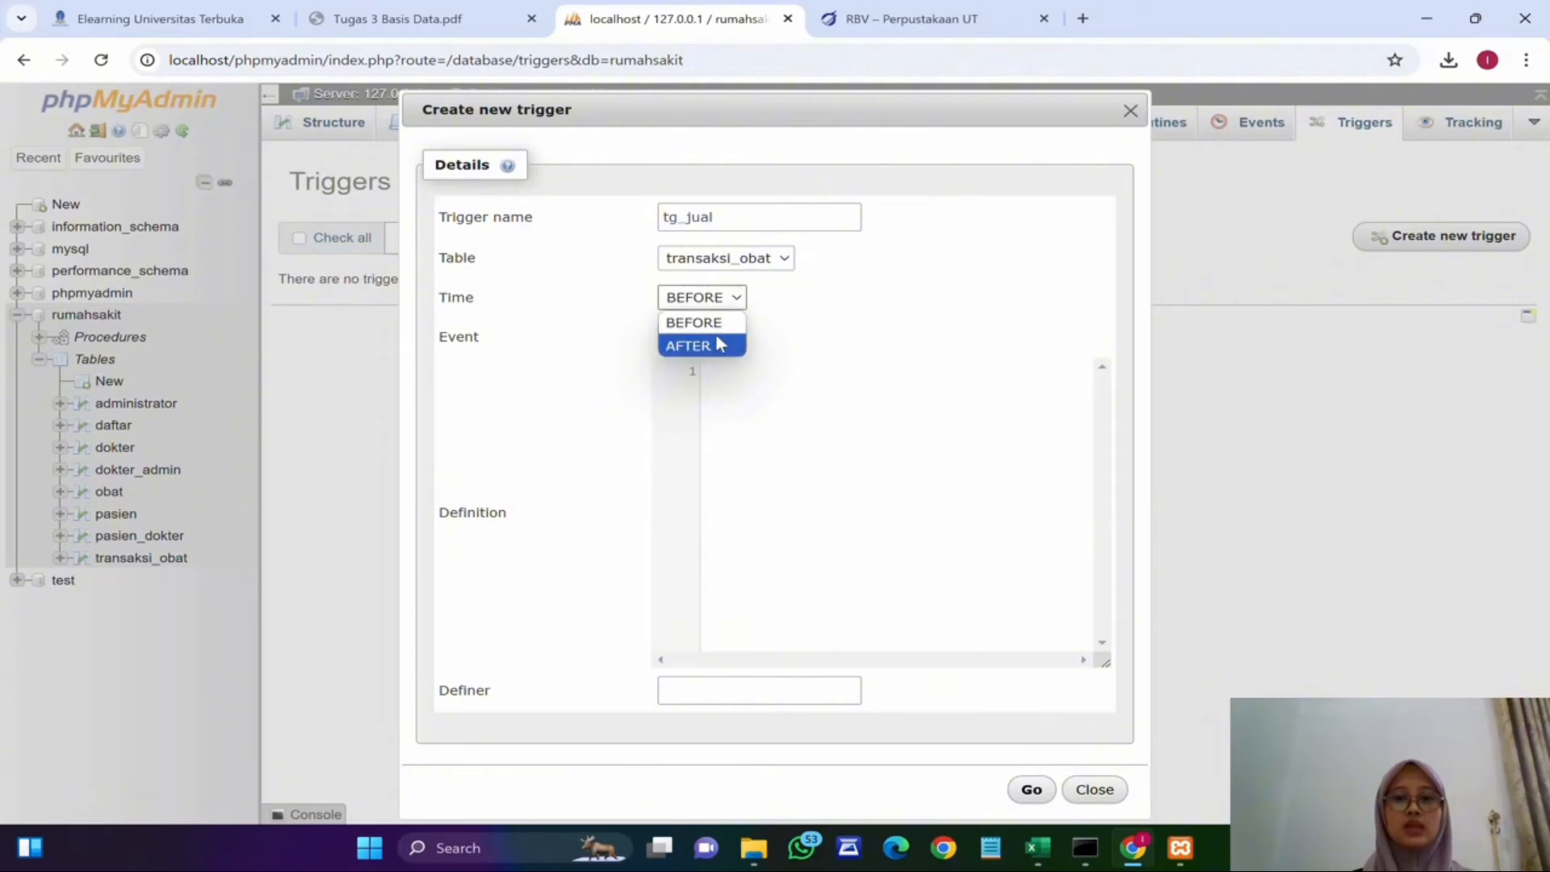
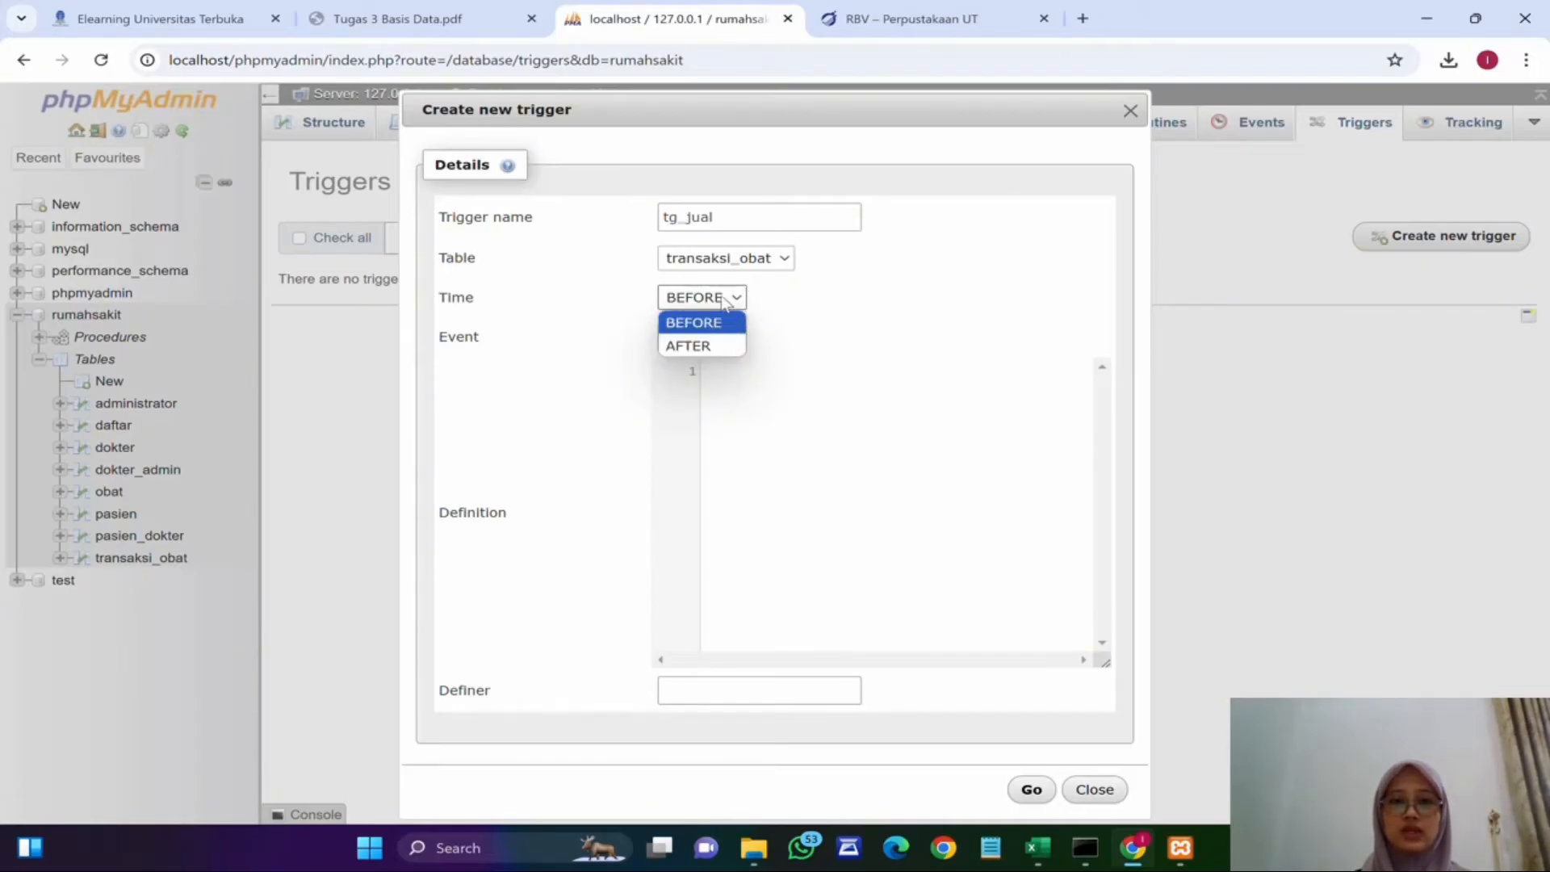
Step: Set the tg_jual trigger to fire AFTER on the INSERT event
click(690, 346)
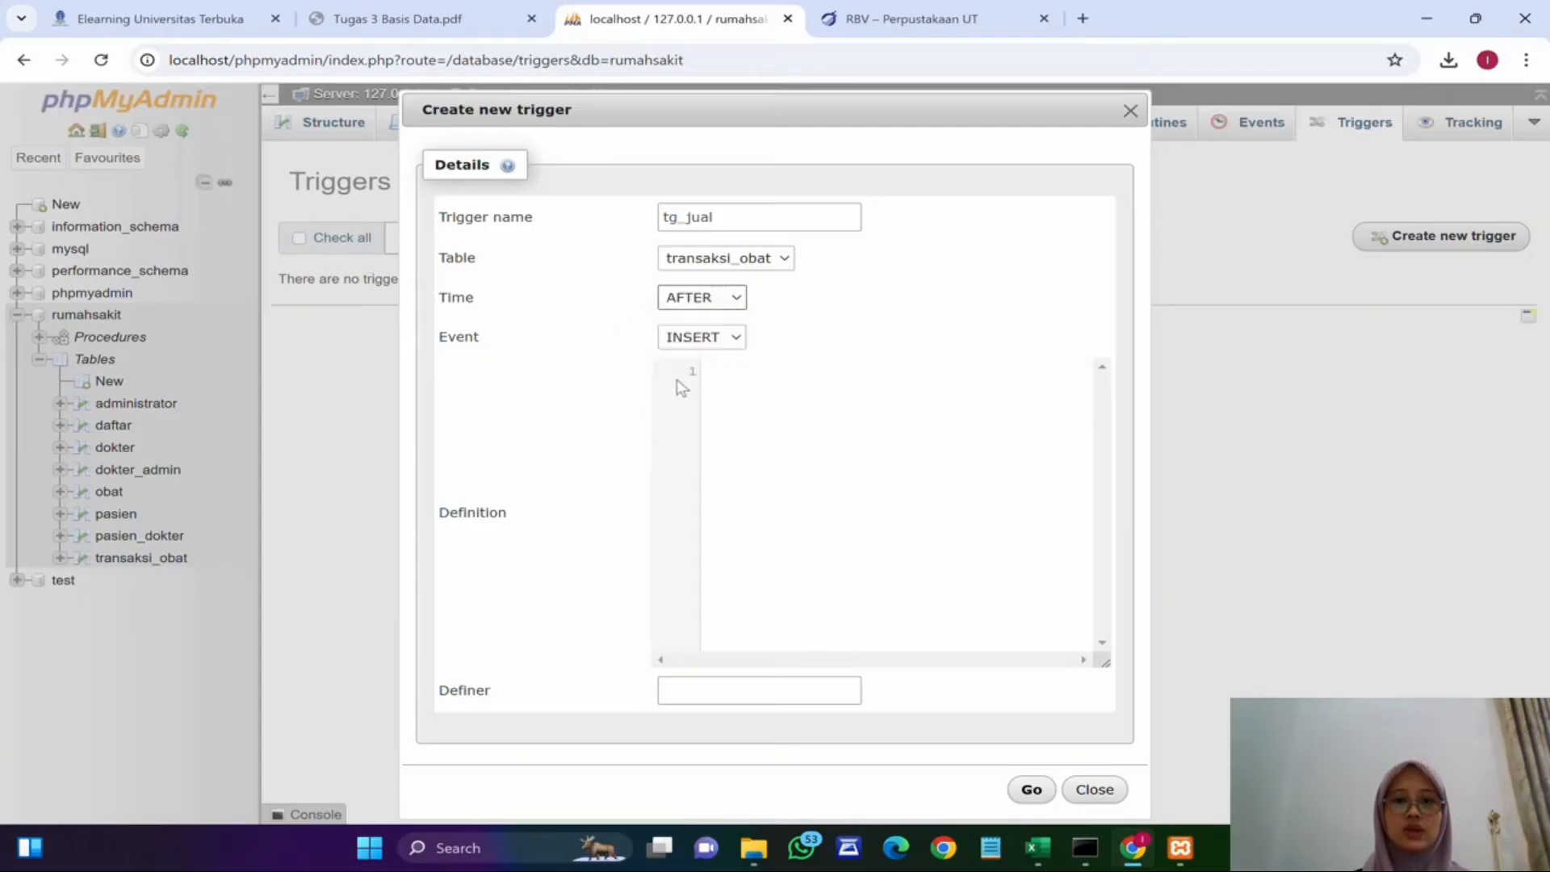
click(737, 336)
click(737, 337)
click(913, 359)
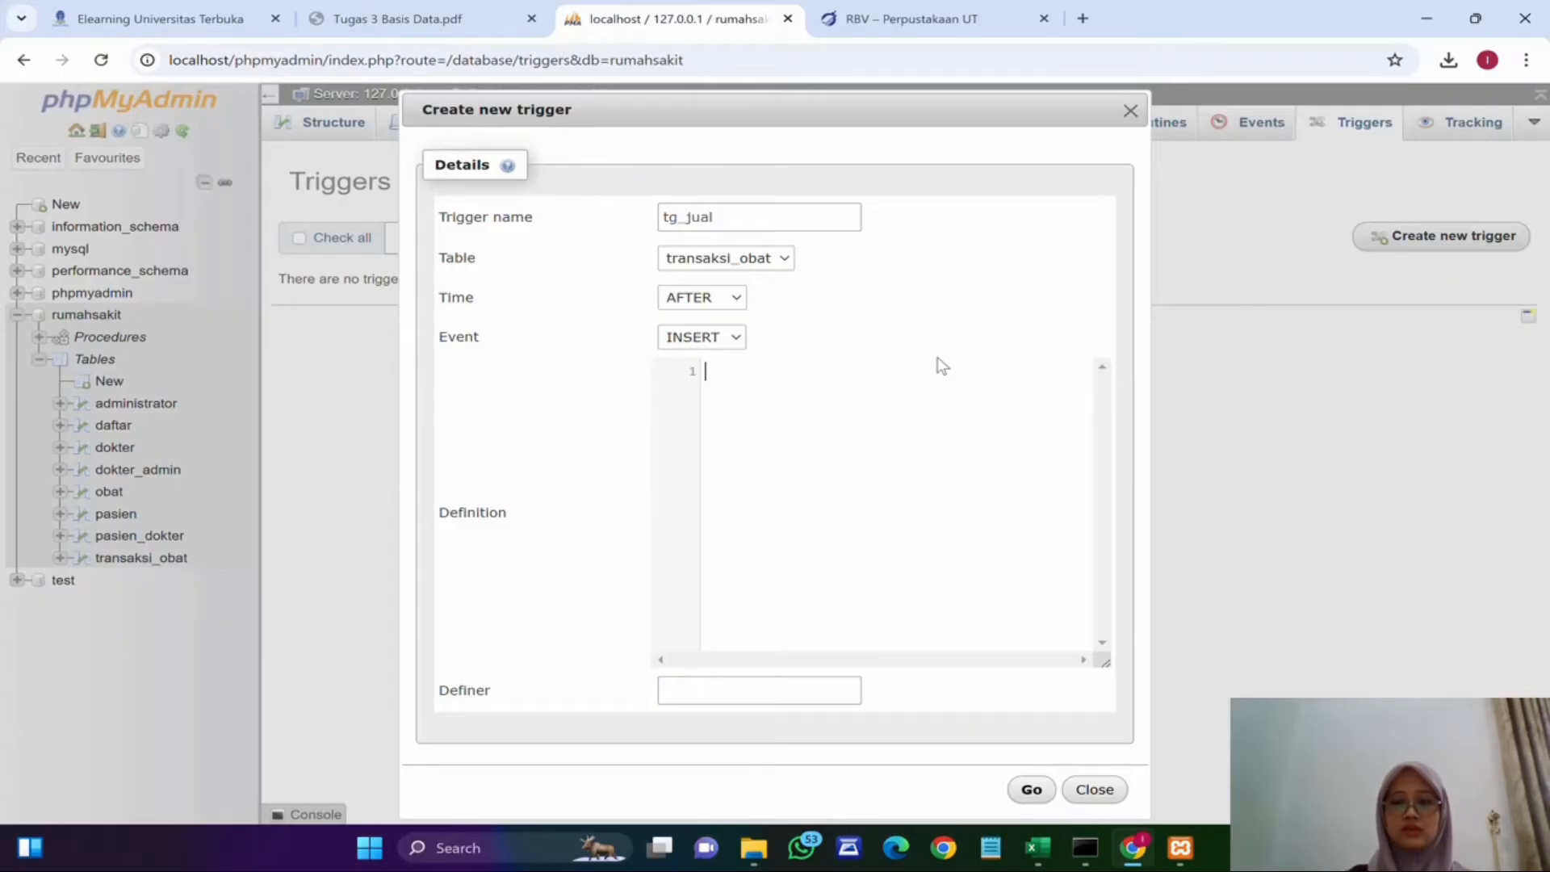
Step: Enter the trigger definition UPDATE obat SET stok = stok-new.jumlah WHERE id_obat=new.id_obat; and create the trigger
text(ON)
key(BackSpace)
key(BackSpace)
text(UPDATE )
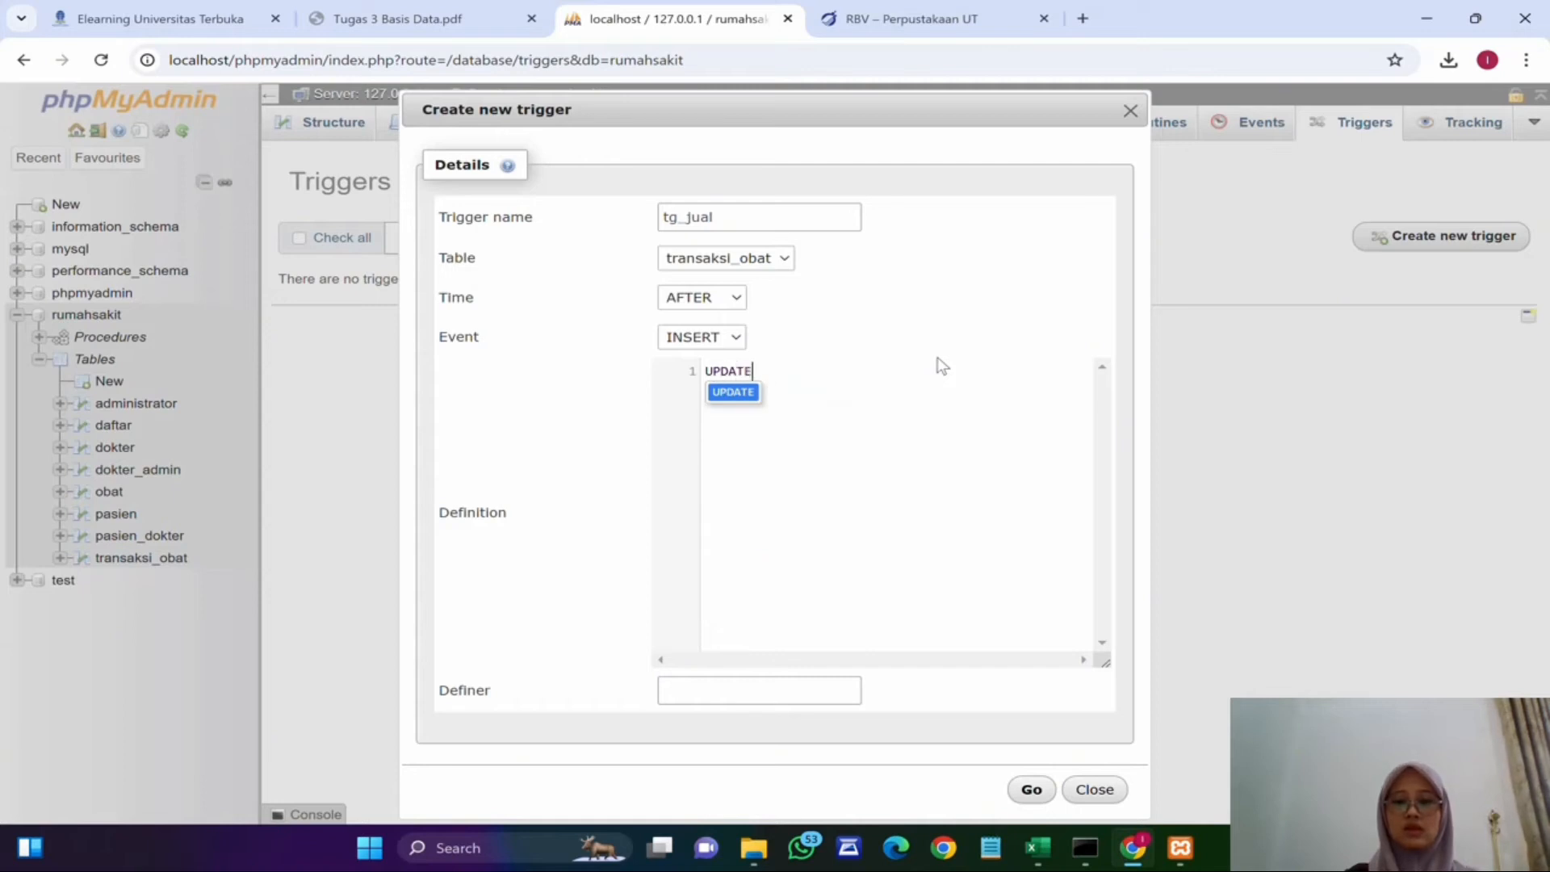
text(obat)
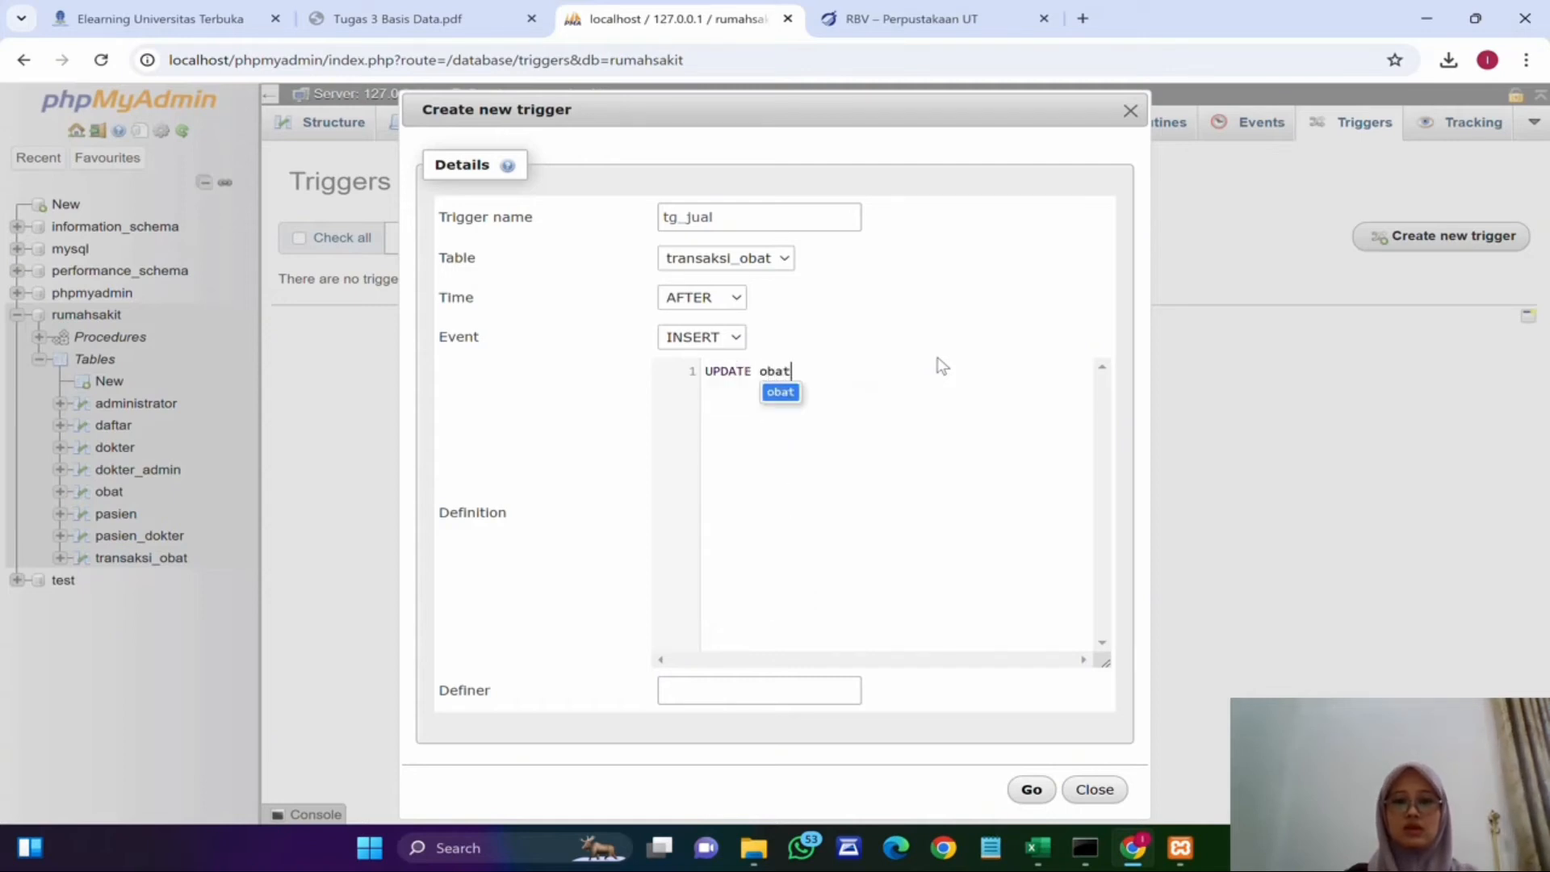
text( SET sto)
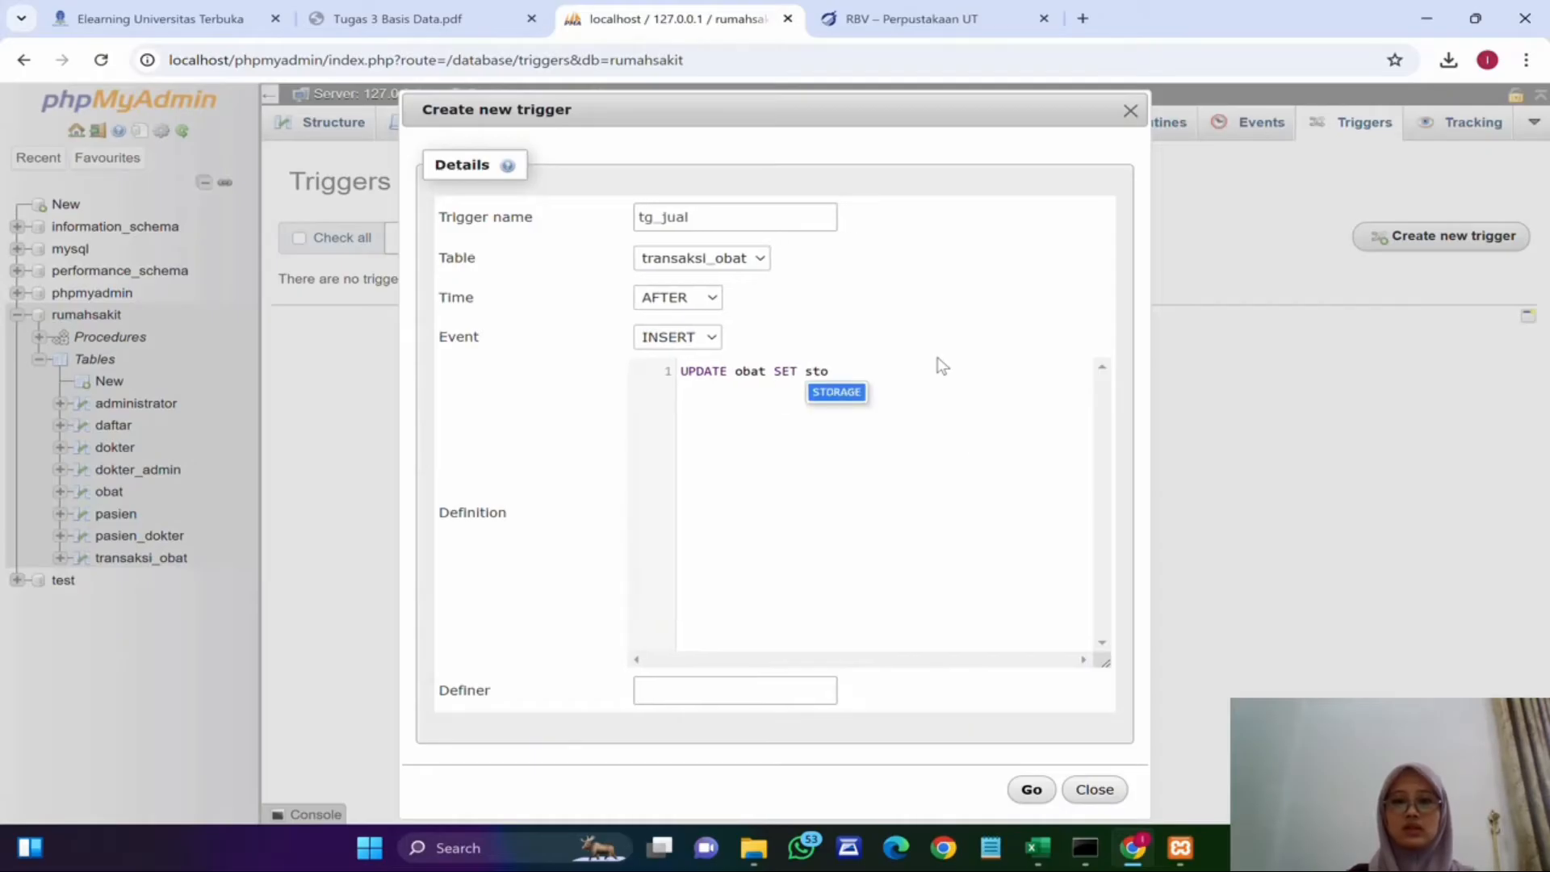
text(k =)
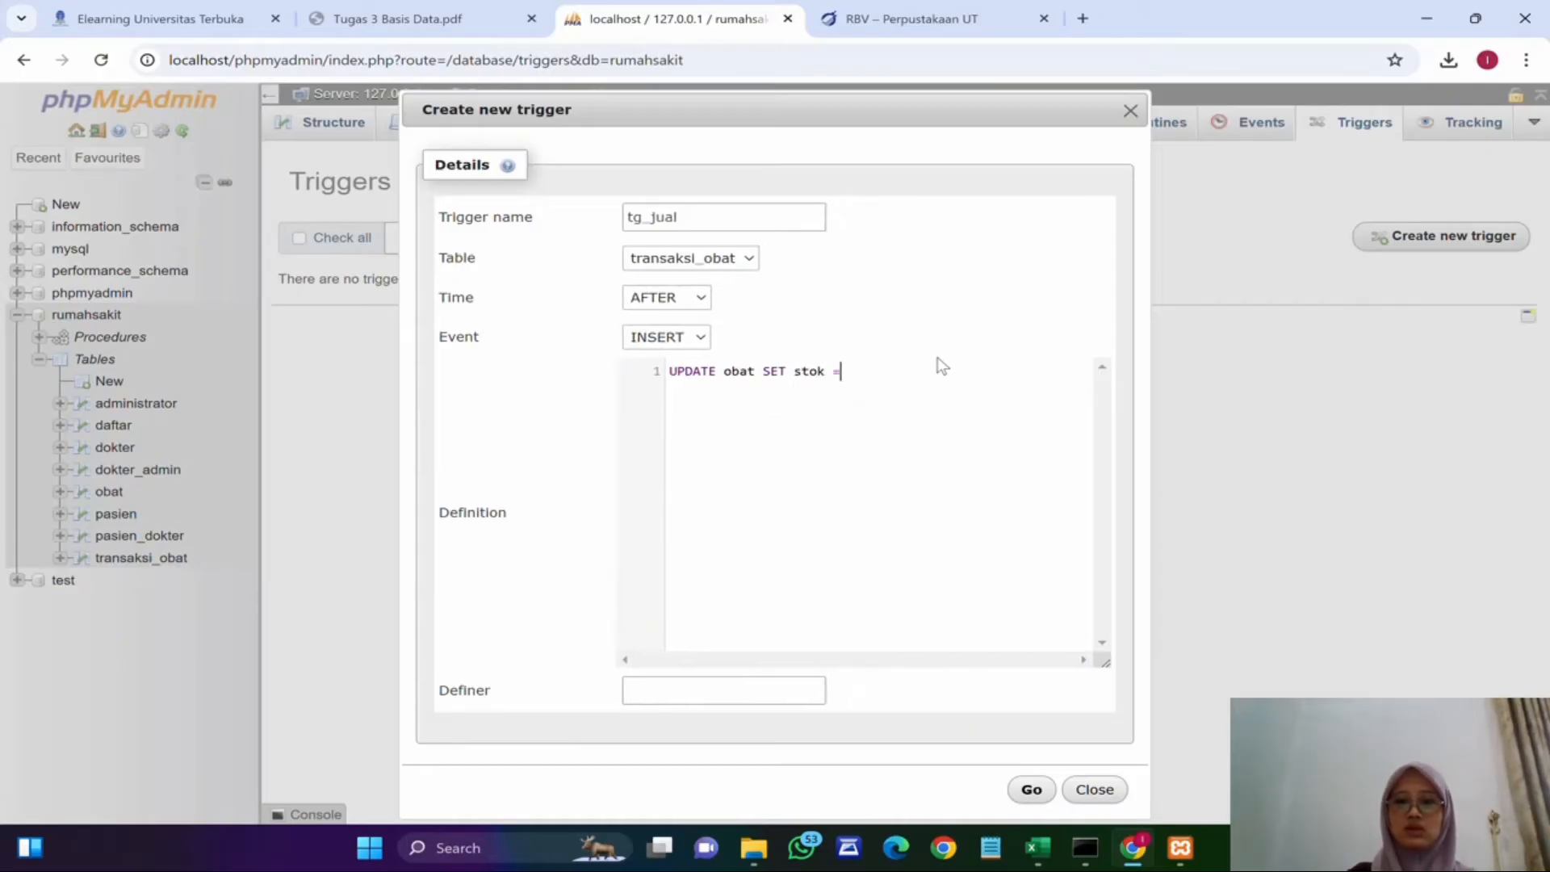
text( stok-)
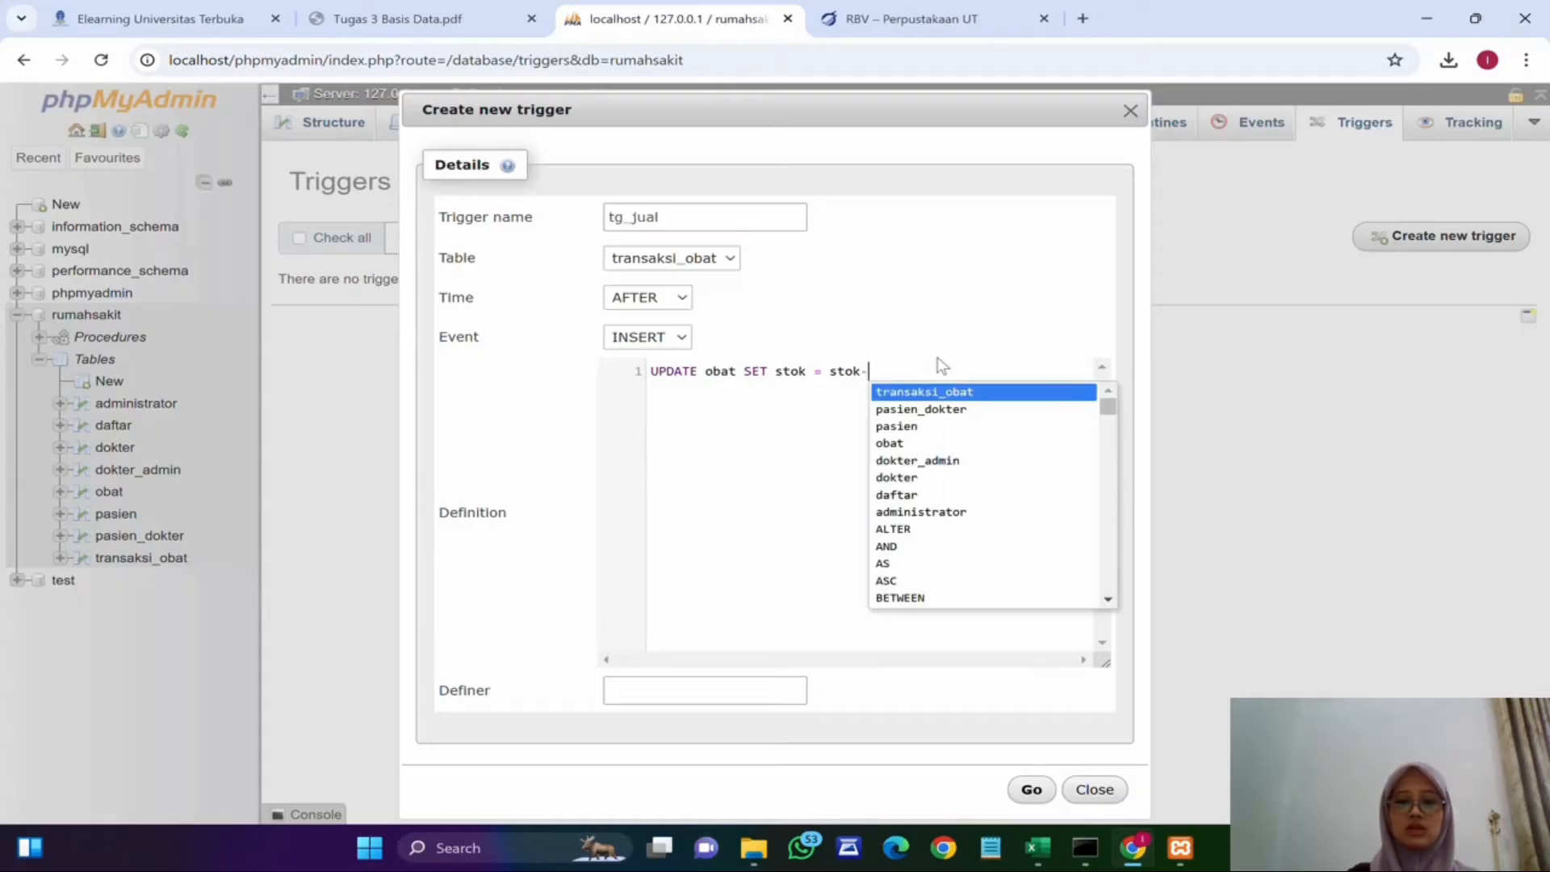
text(new.j)
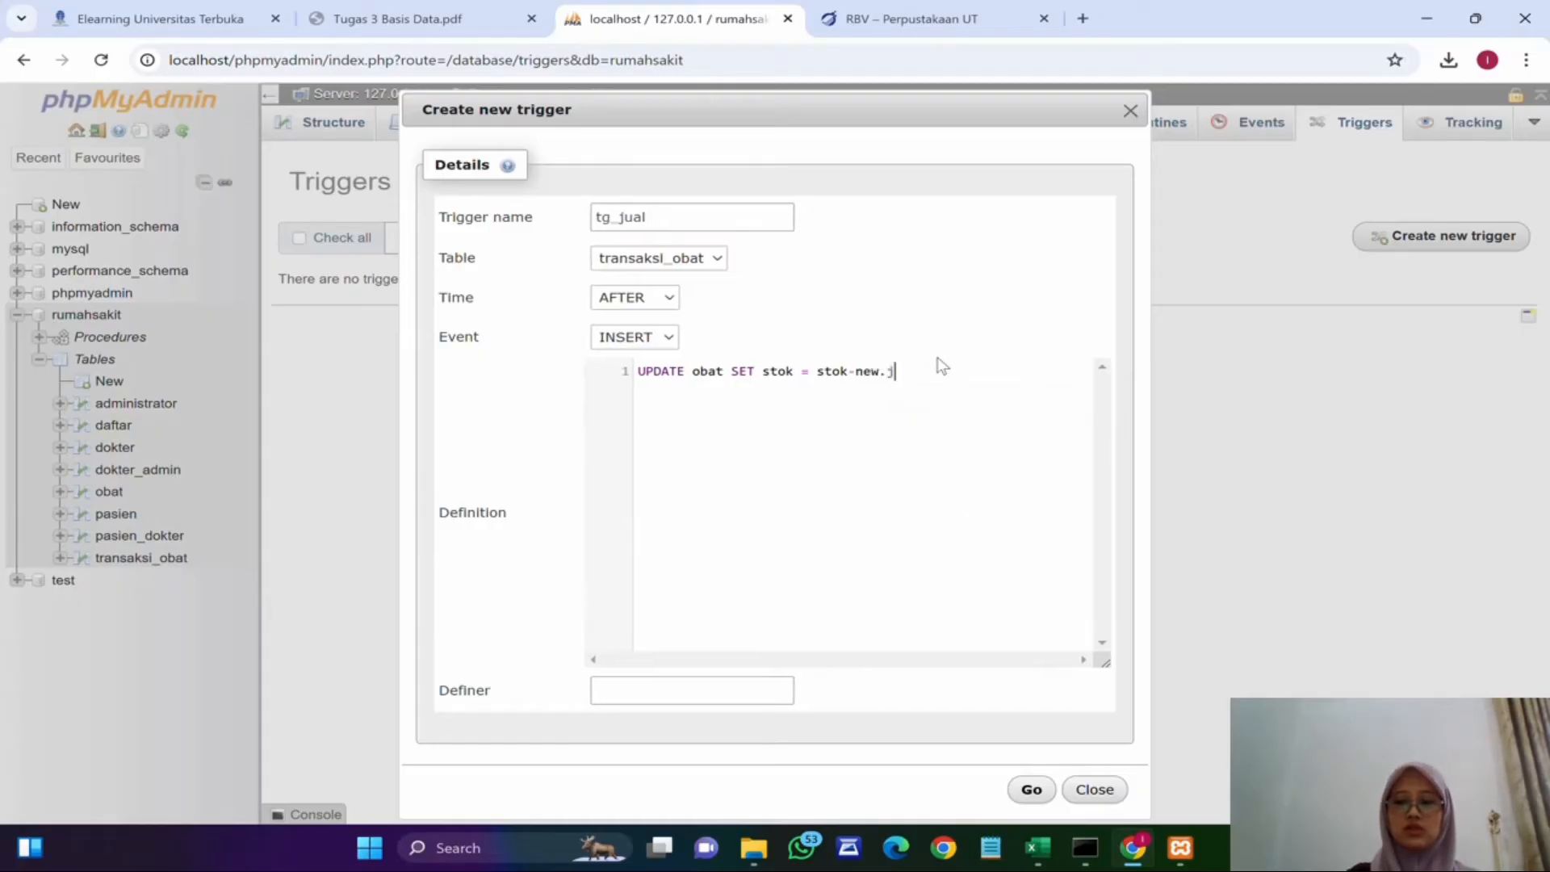
text(umlah )
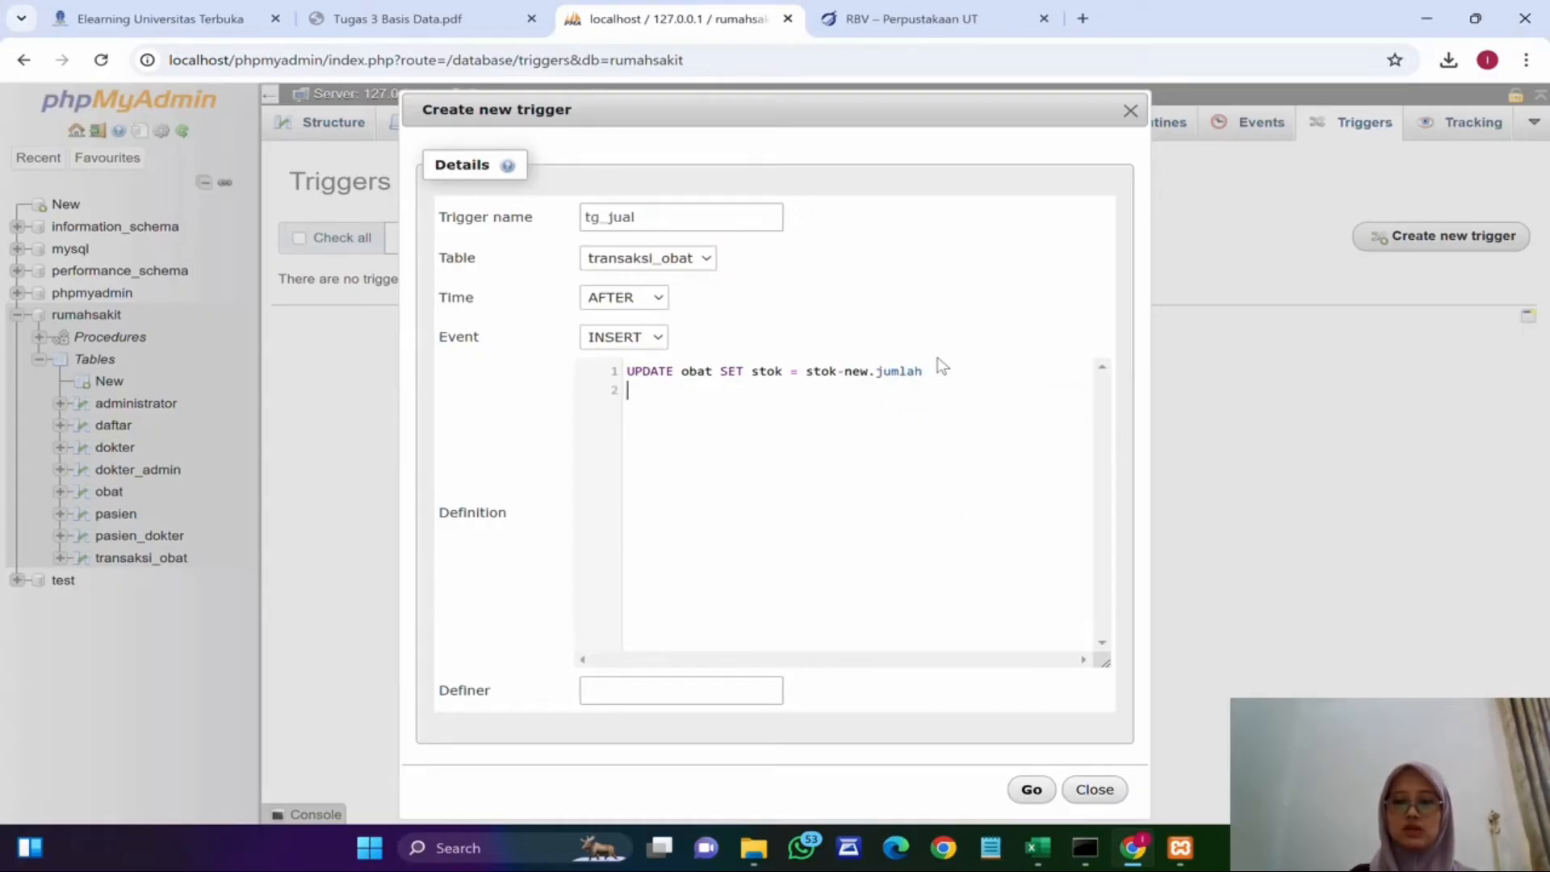
text(WHERE)
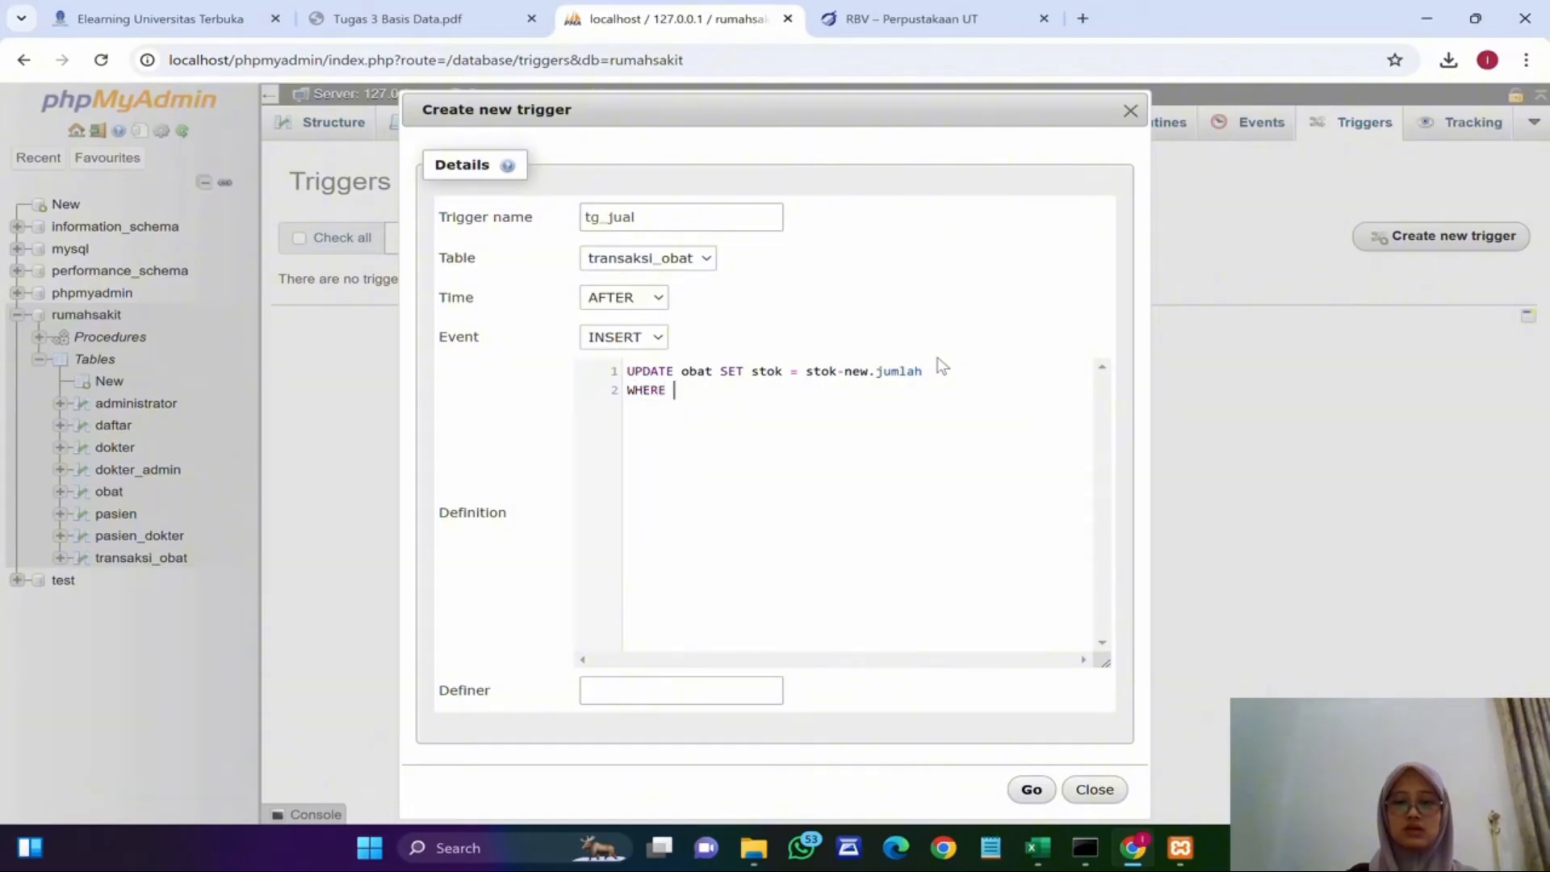
text(id_obat=new.id_obat)
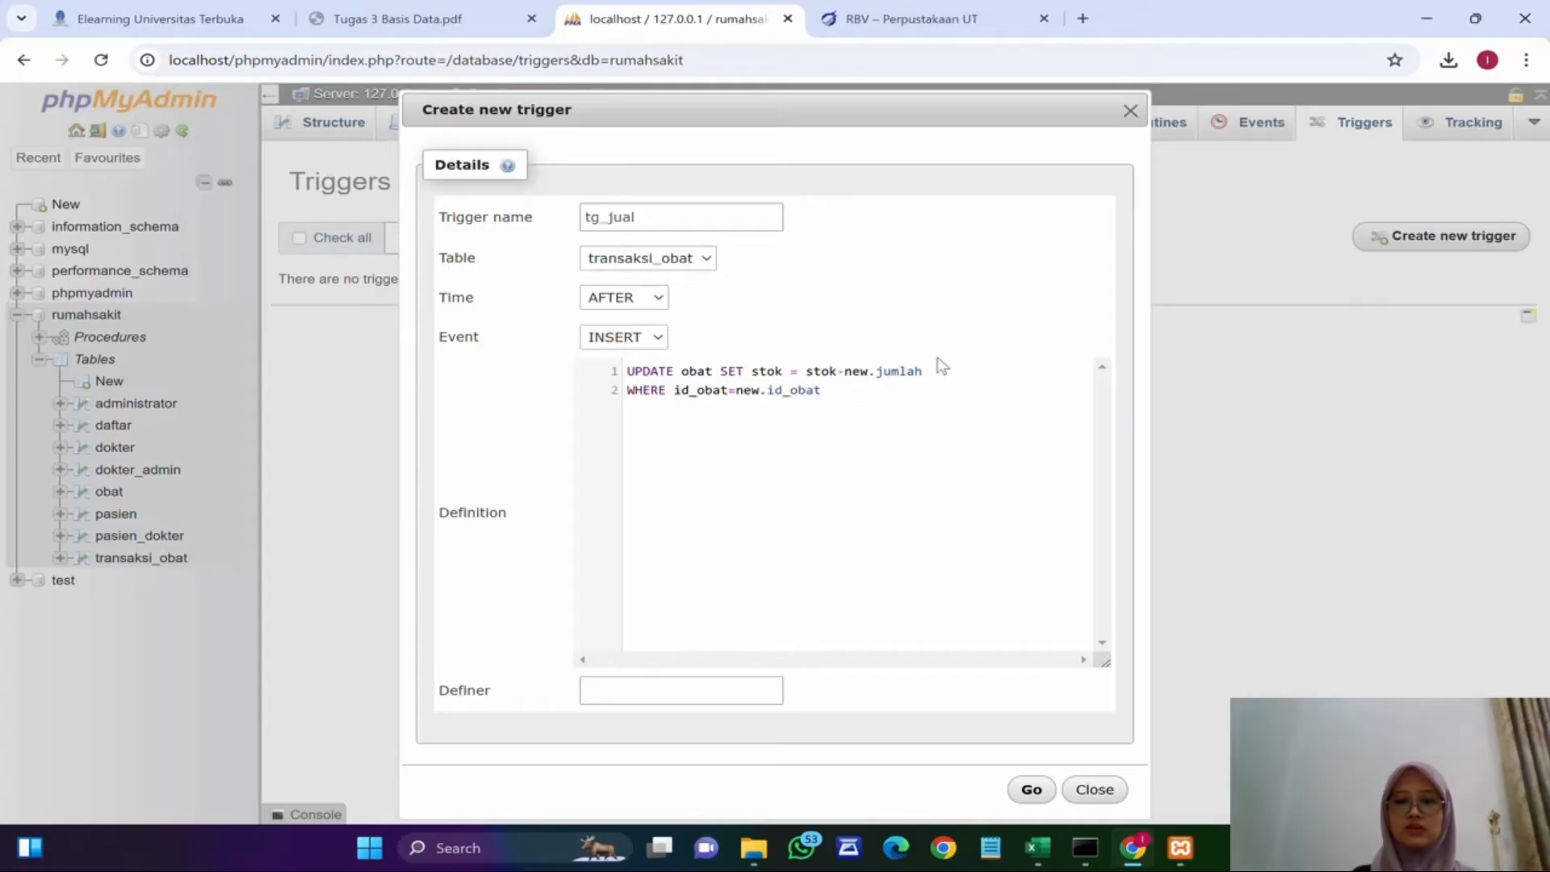
text(;)
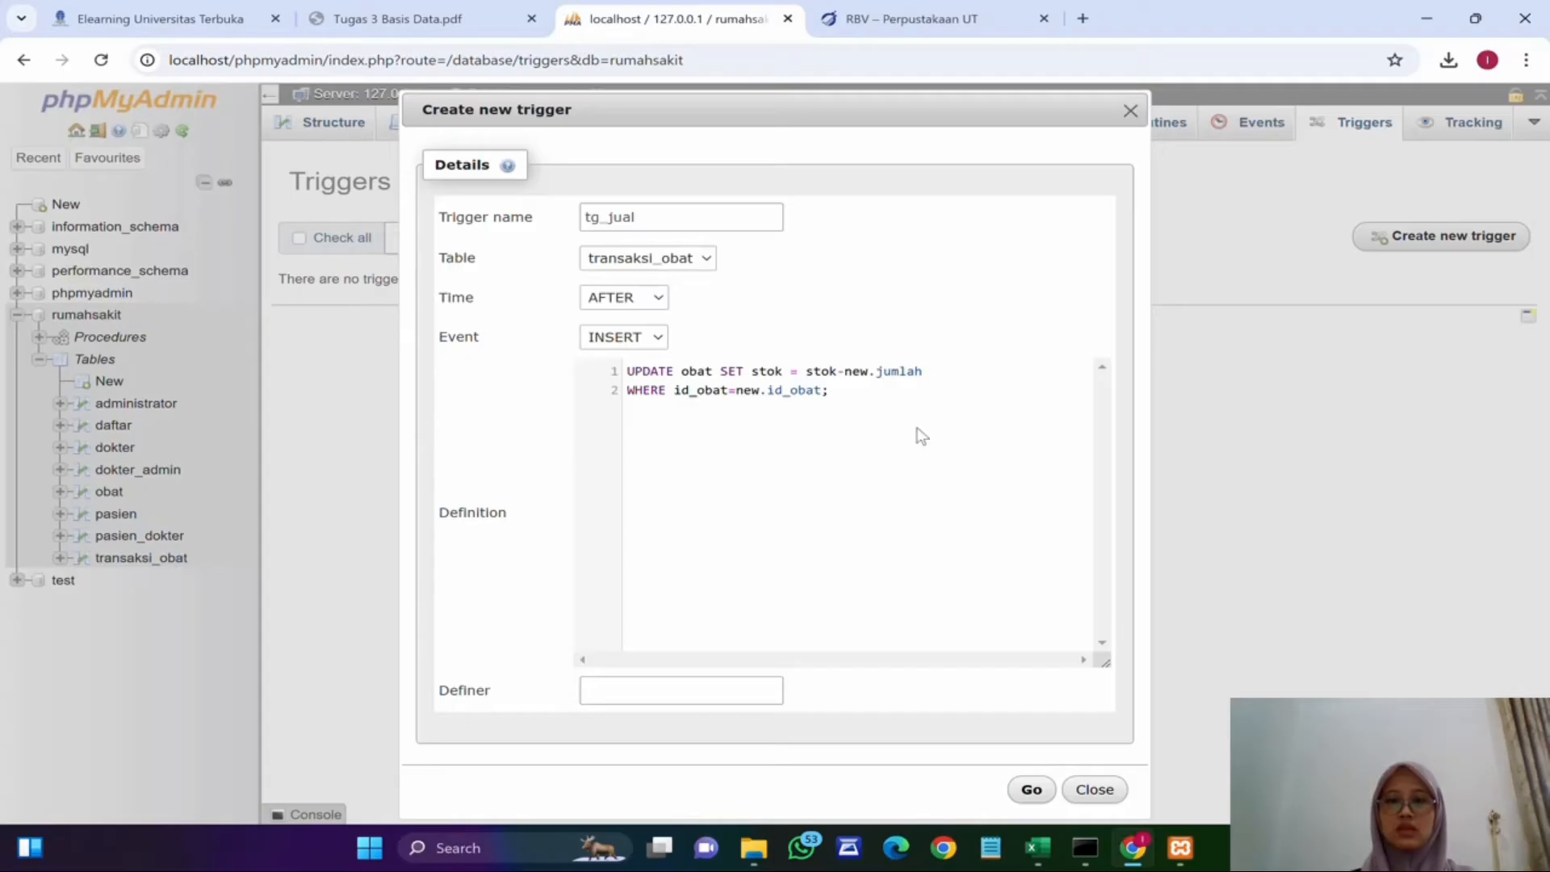
drag(905, 110, 845, 85)
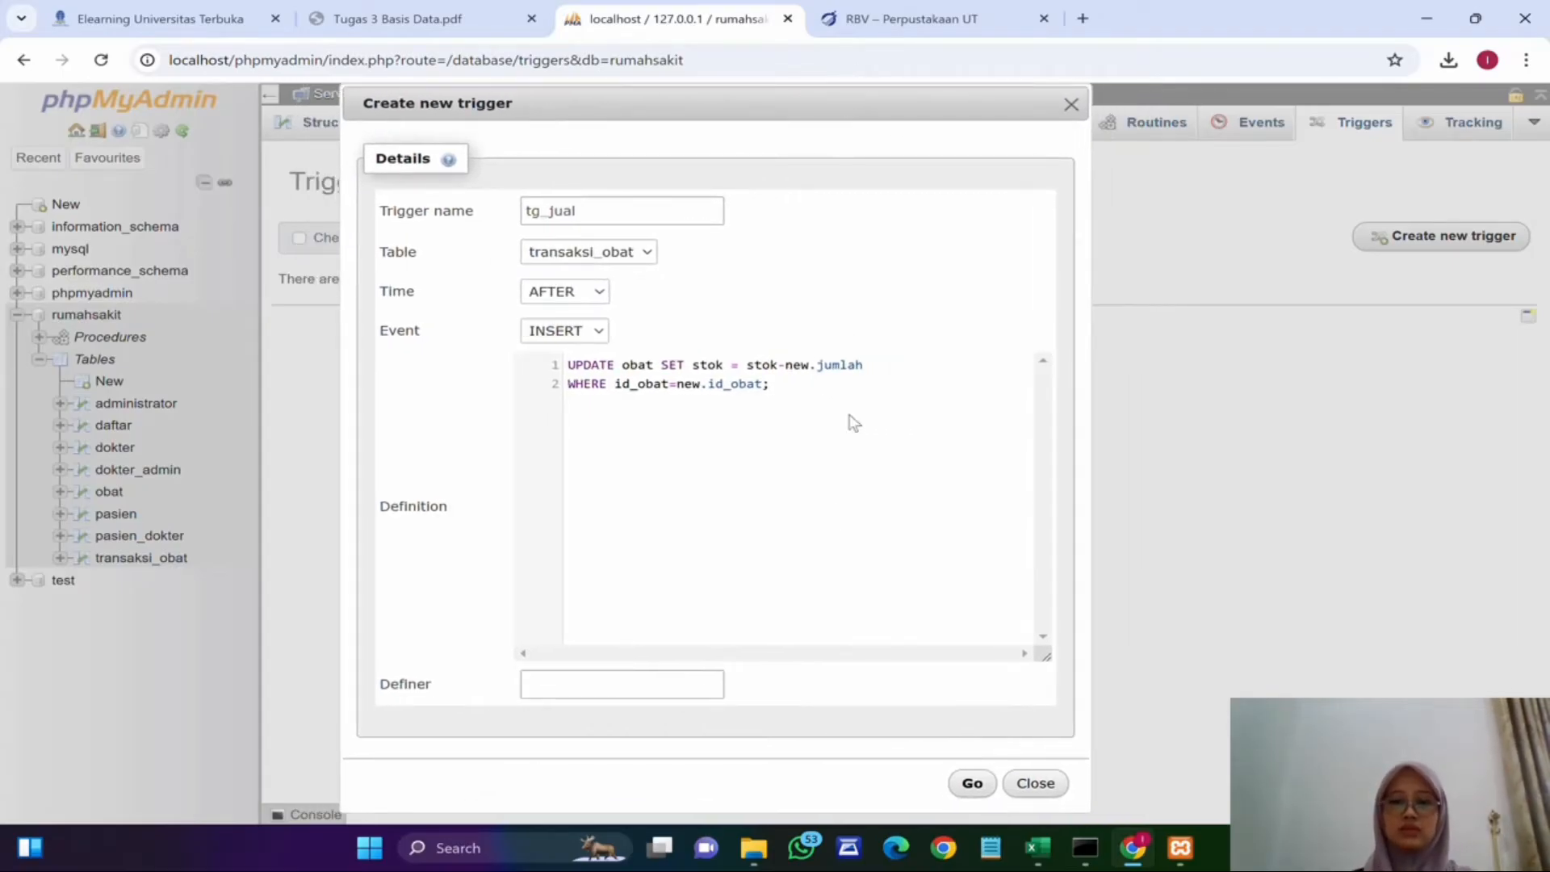
click(972, 783)
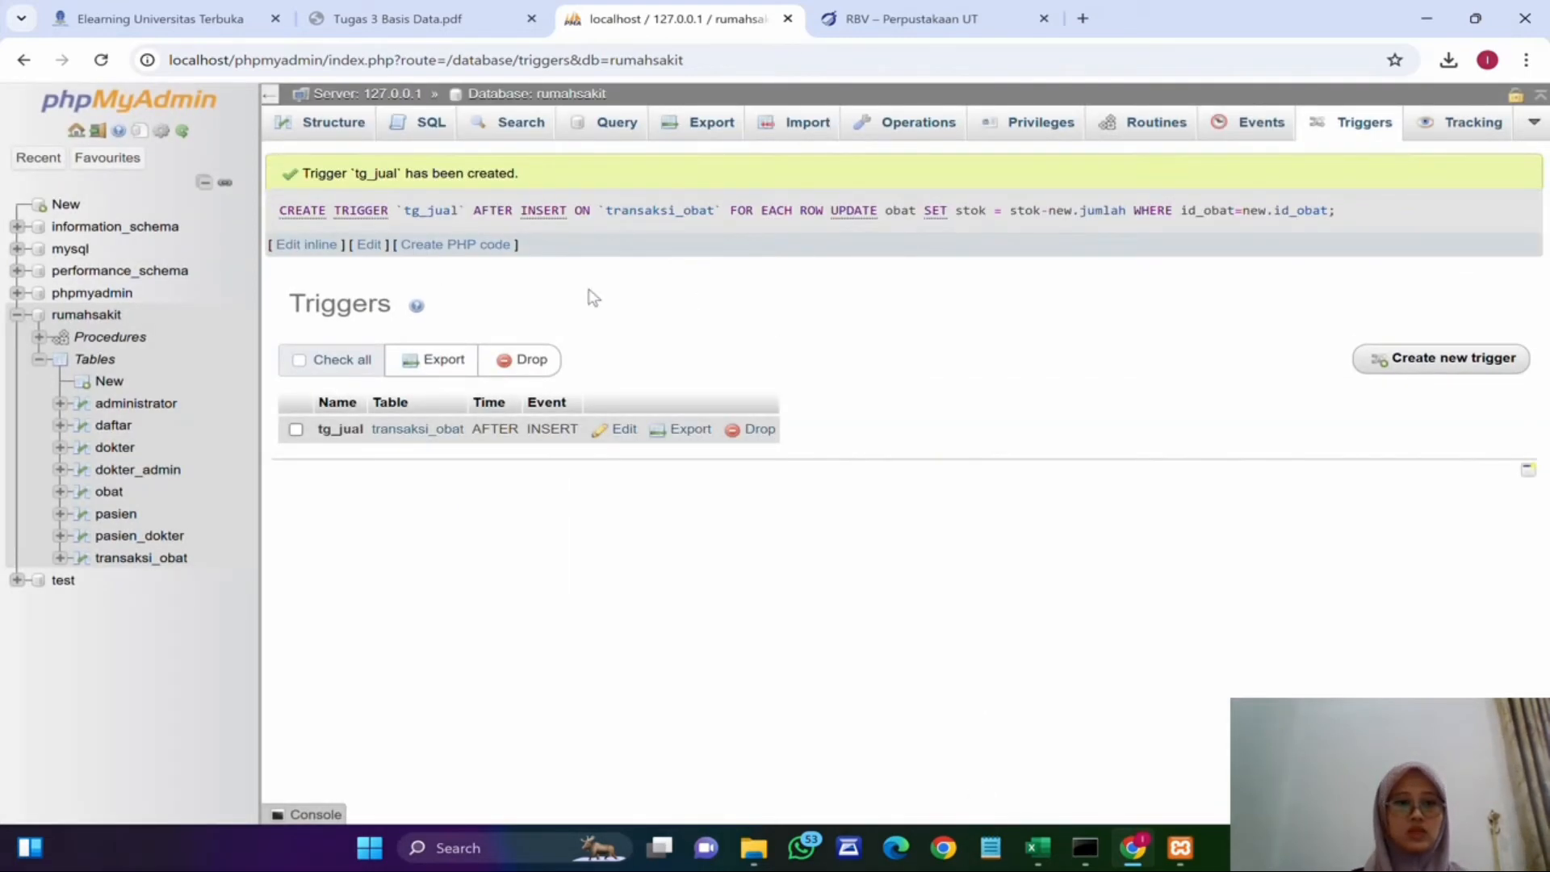
Step: Open a new transaksi_obat record and set id_transaksi to 1 and id_pasien to patient 4
click(142, 567)
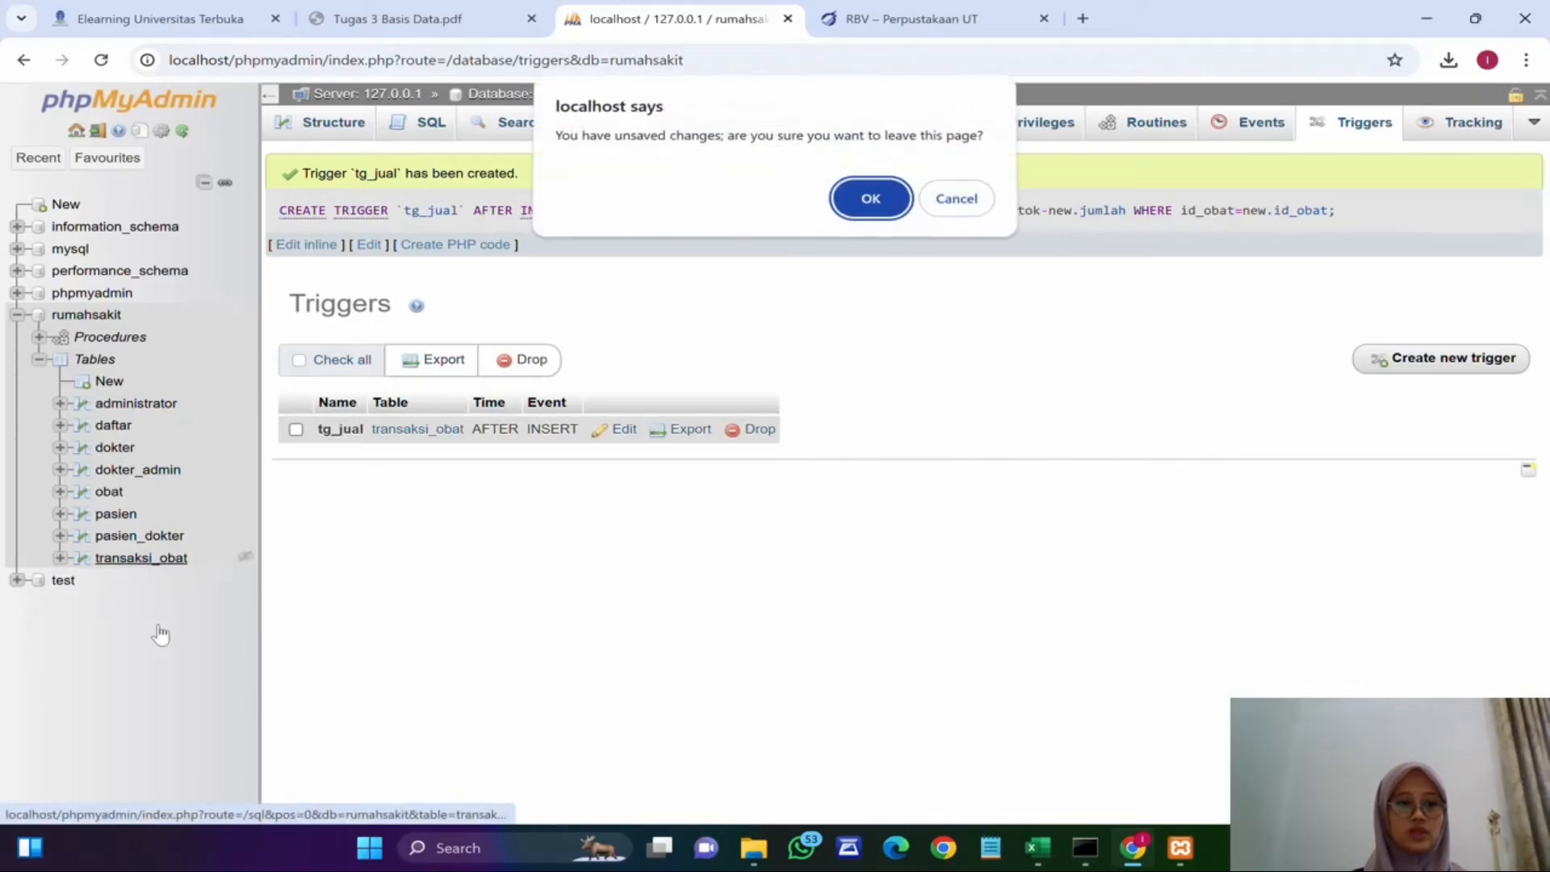
click(865, 200)
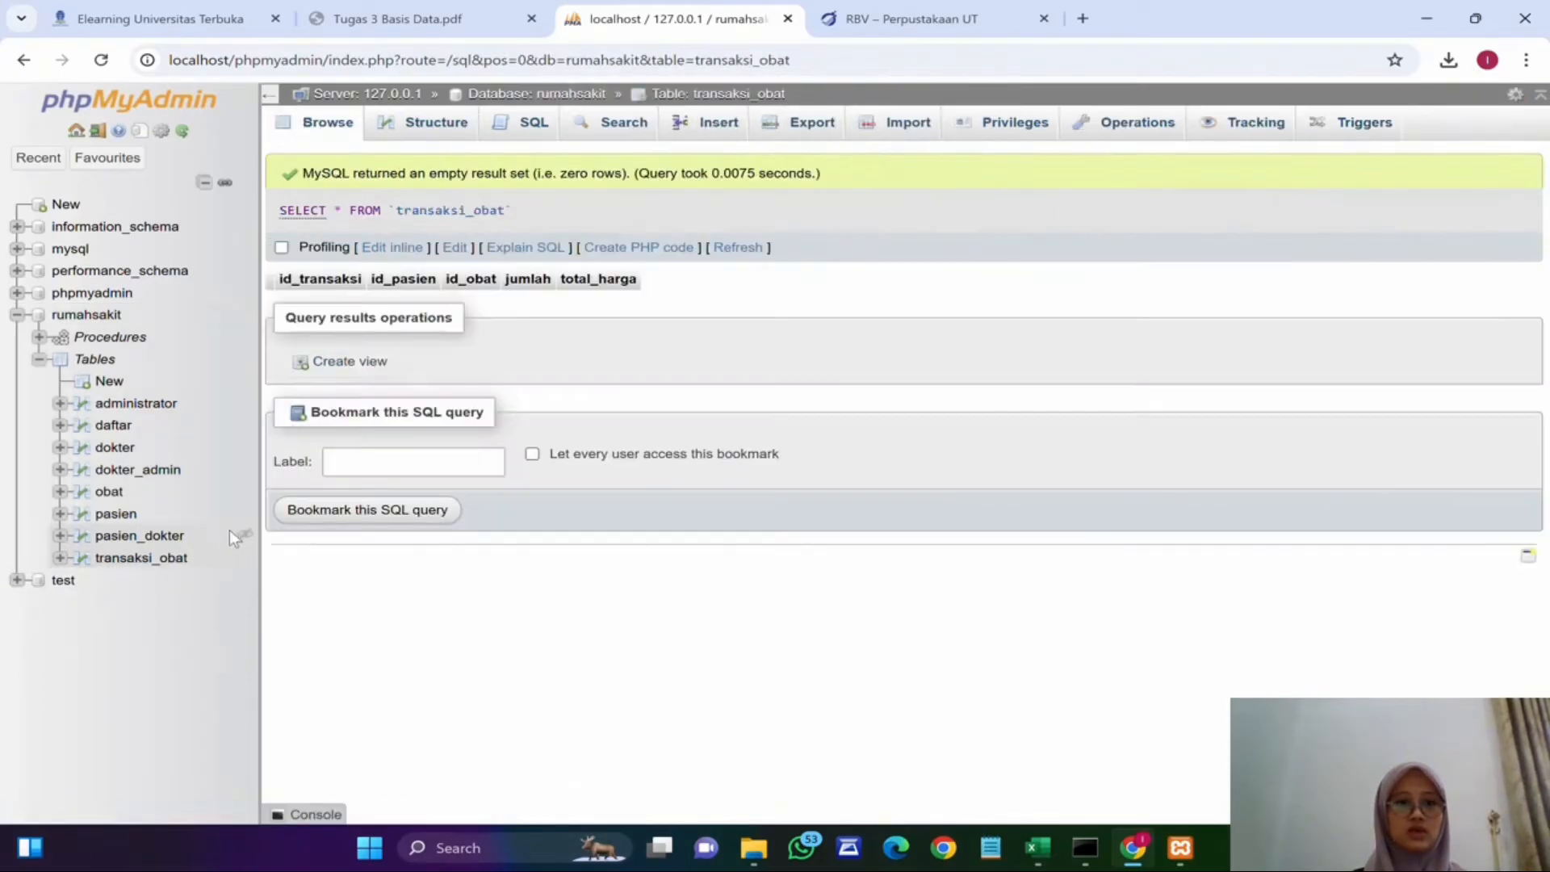
click(719, 122)
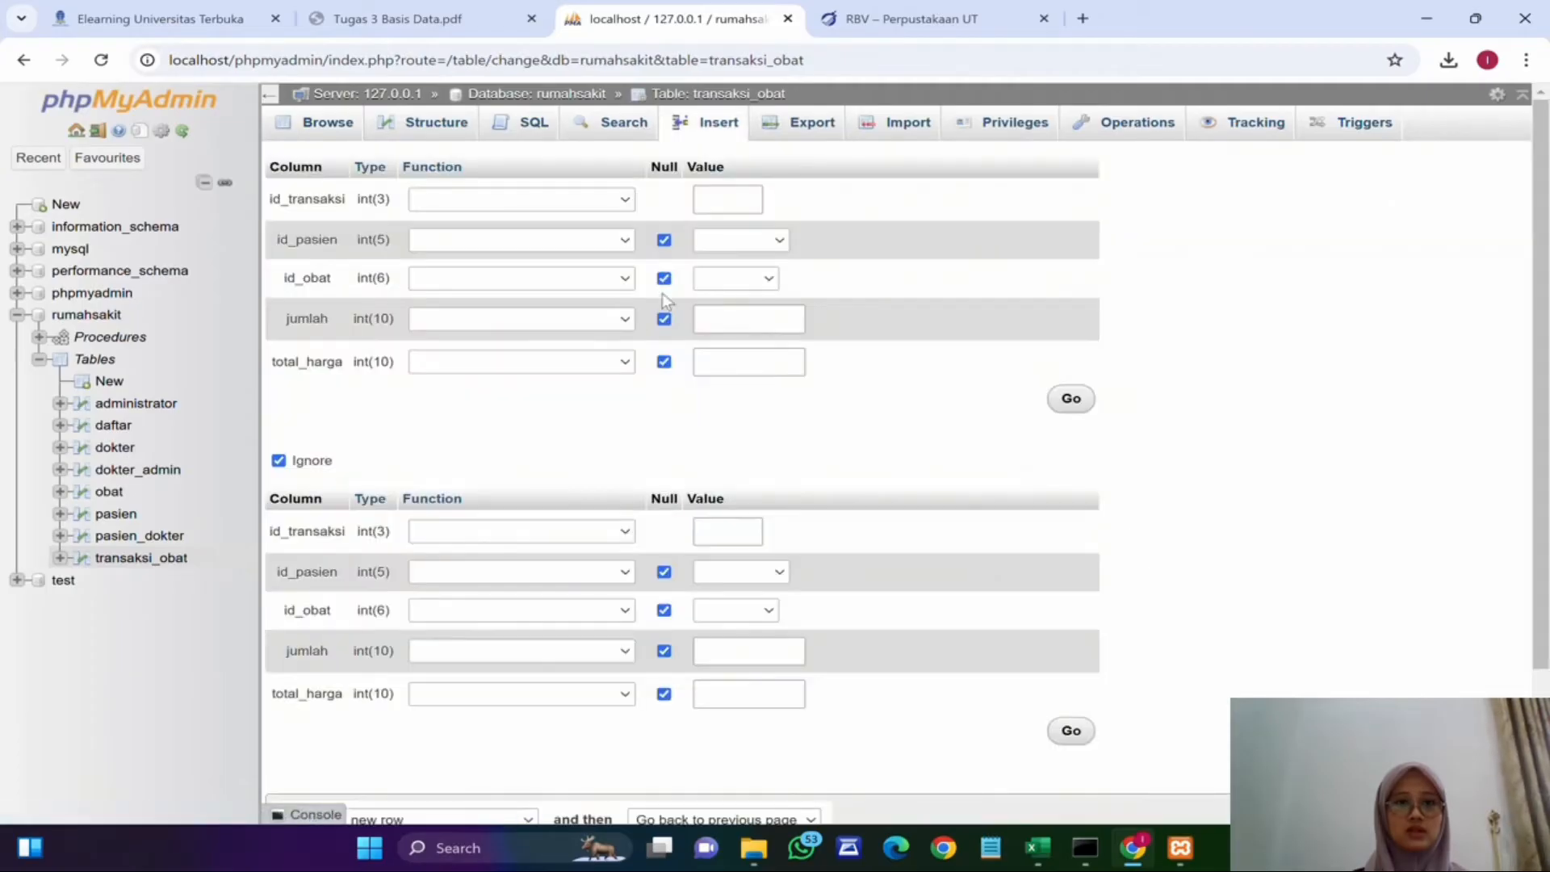
click(714, 199)
text(1)
click(747, 244)
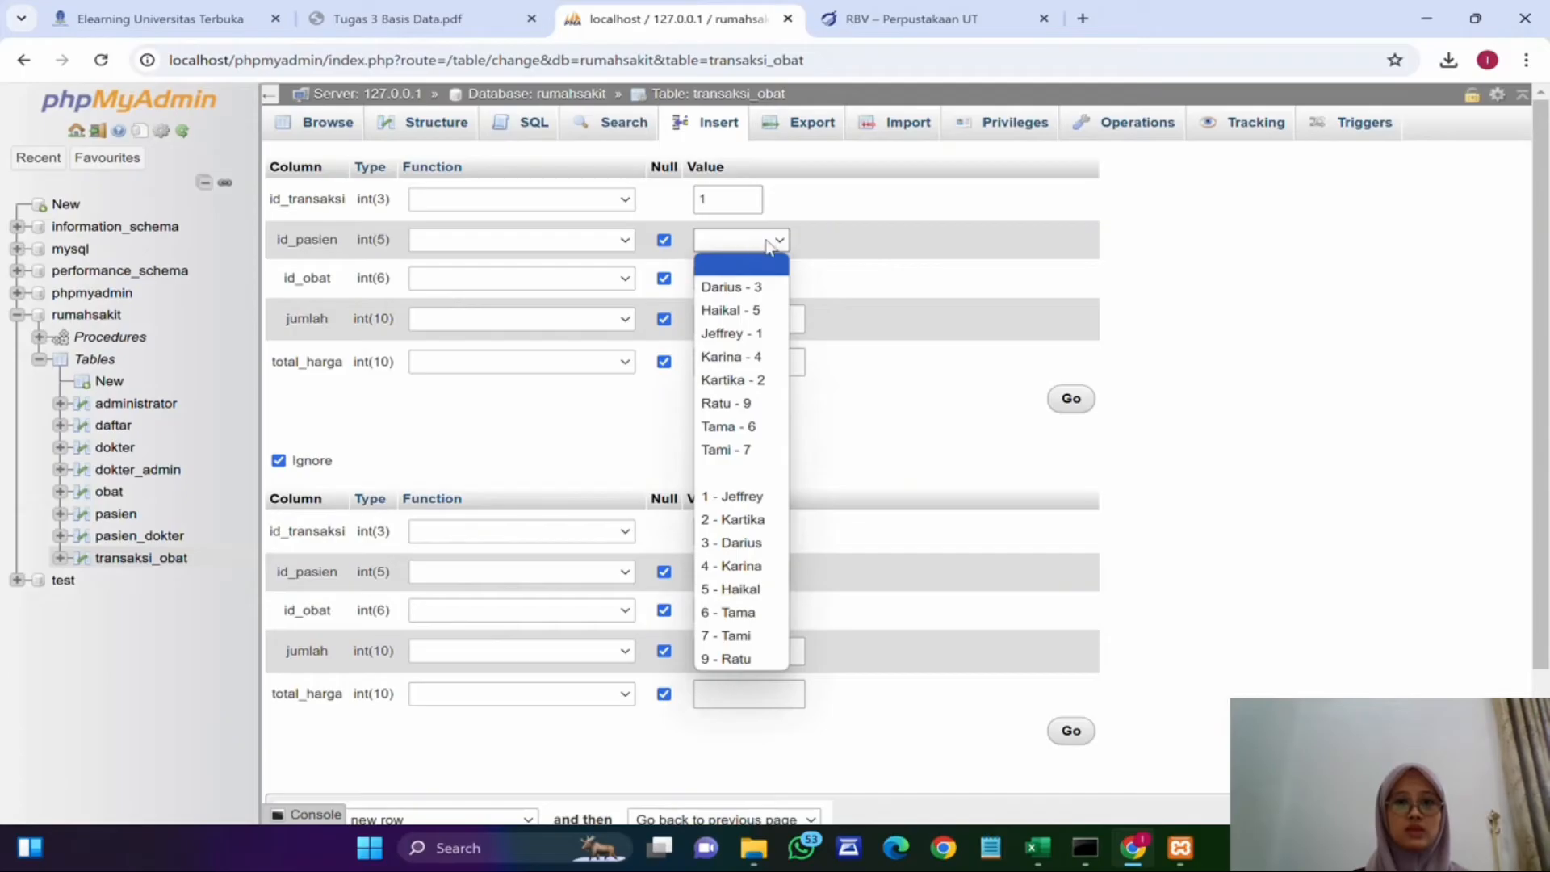
click(742, 356)
Step: Set id_obat to A002 - 2, jumlah to 5 and total_harga to 0, and insert the transaksi_obat row
click(747, 278)
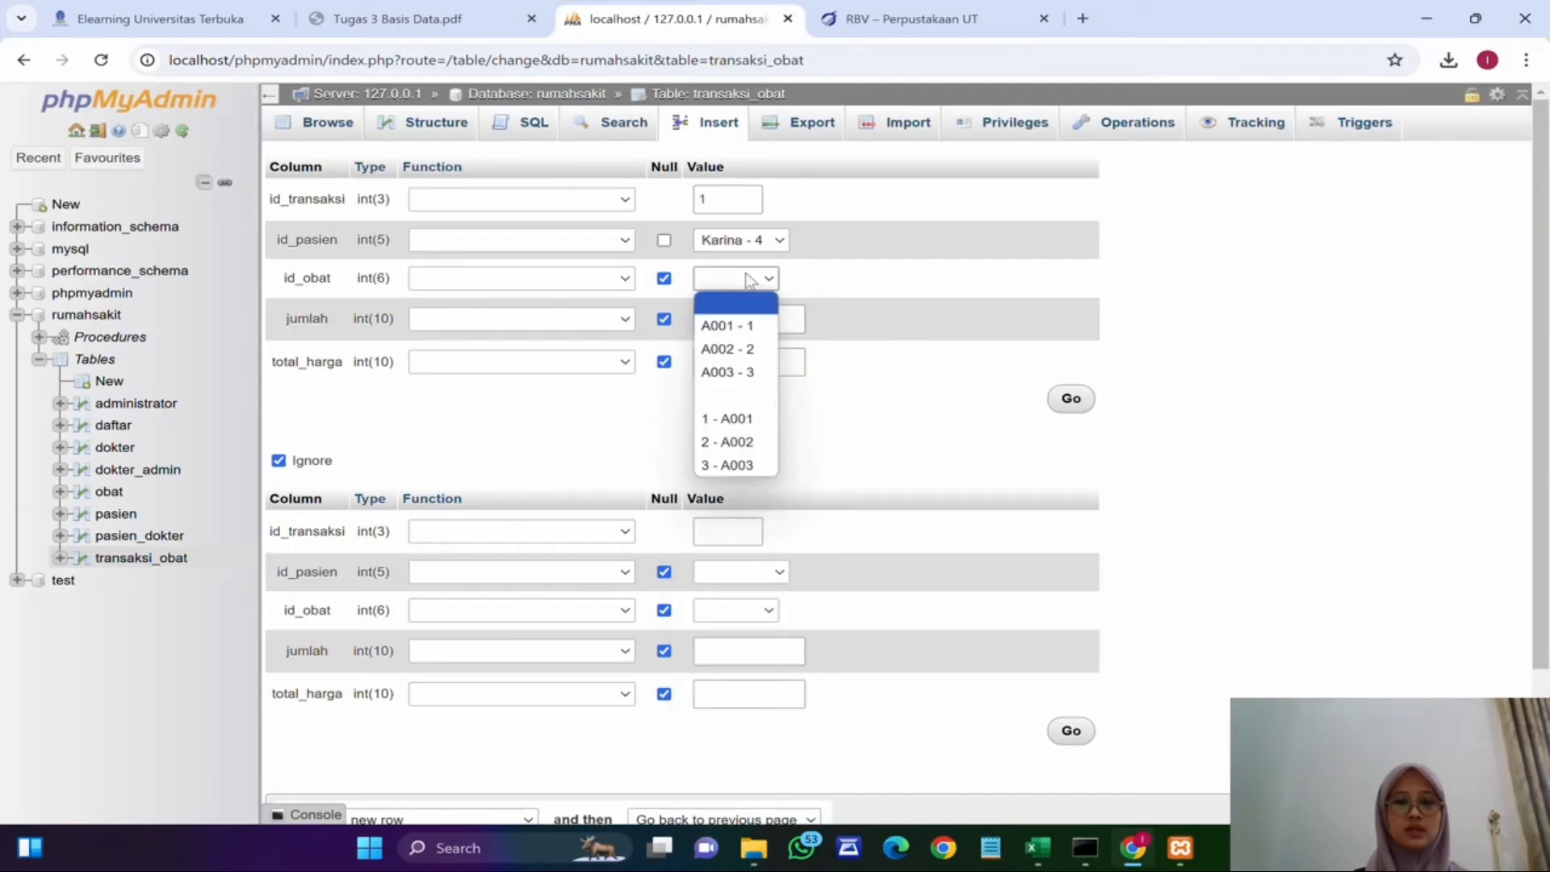
click(747, 349)
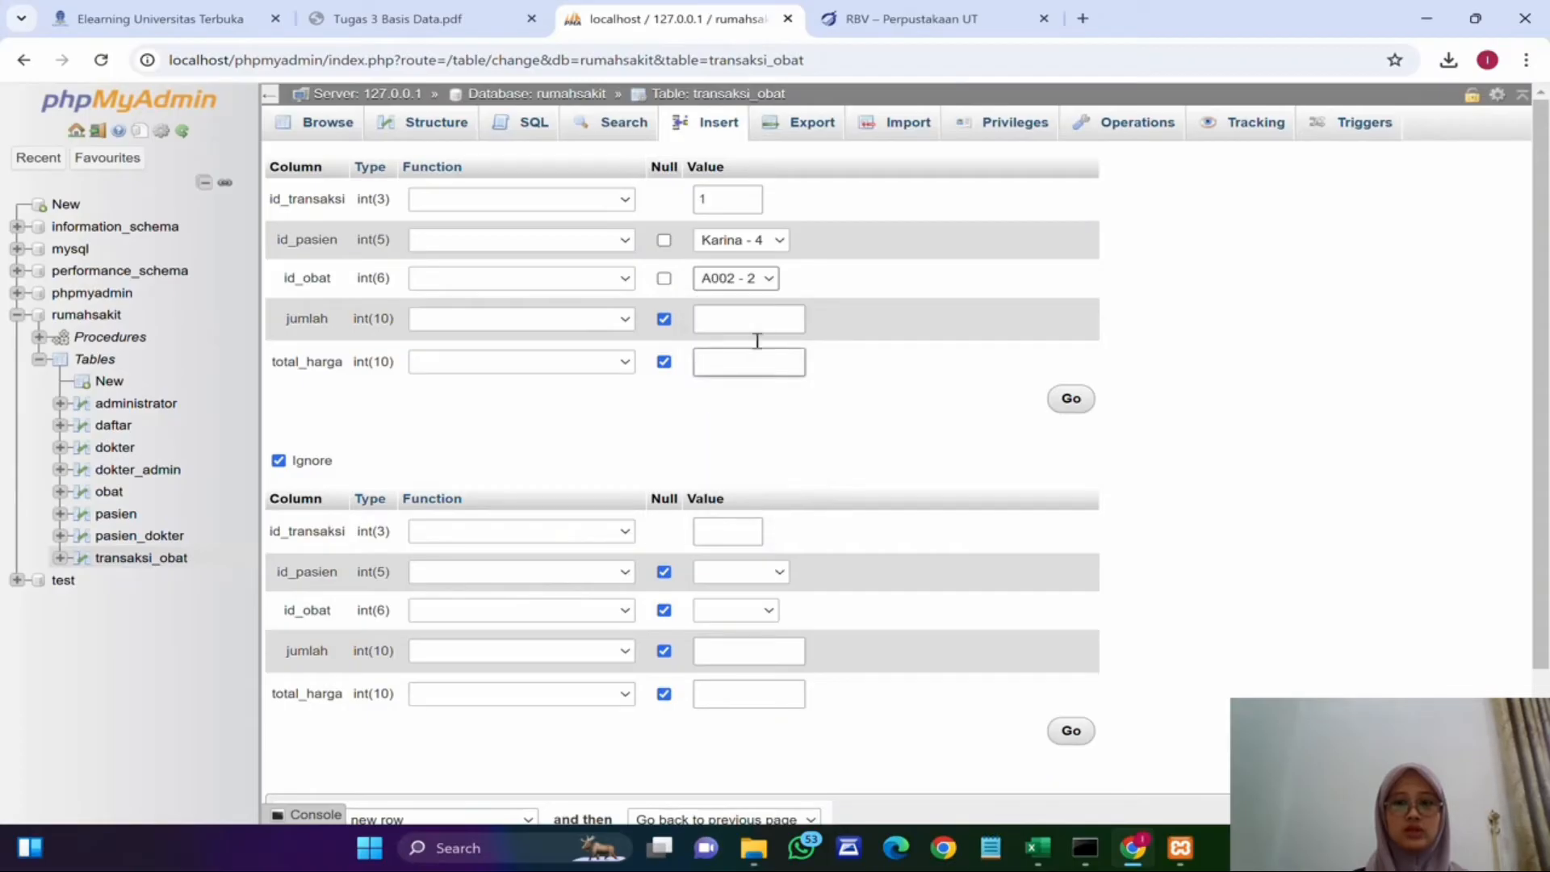
click(747, 316)
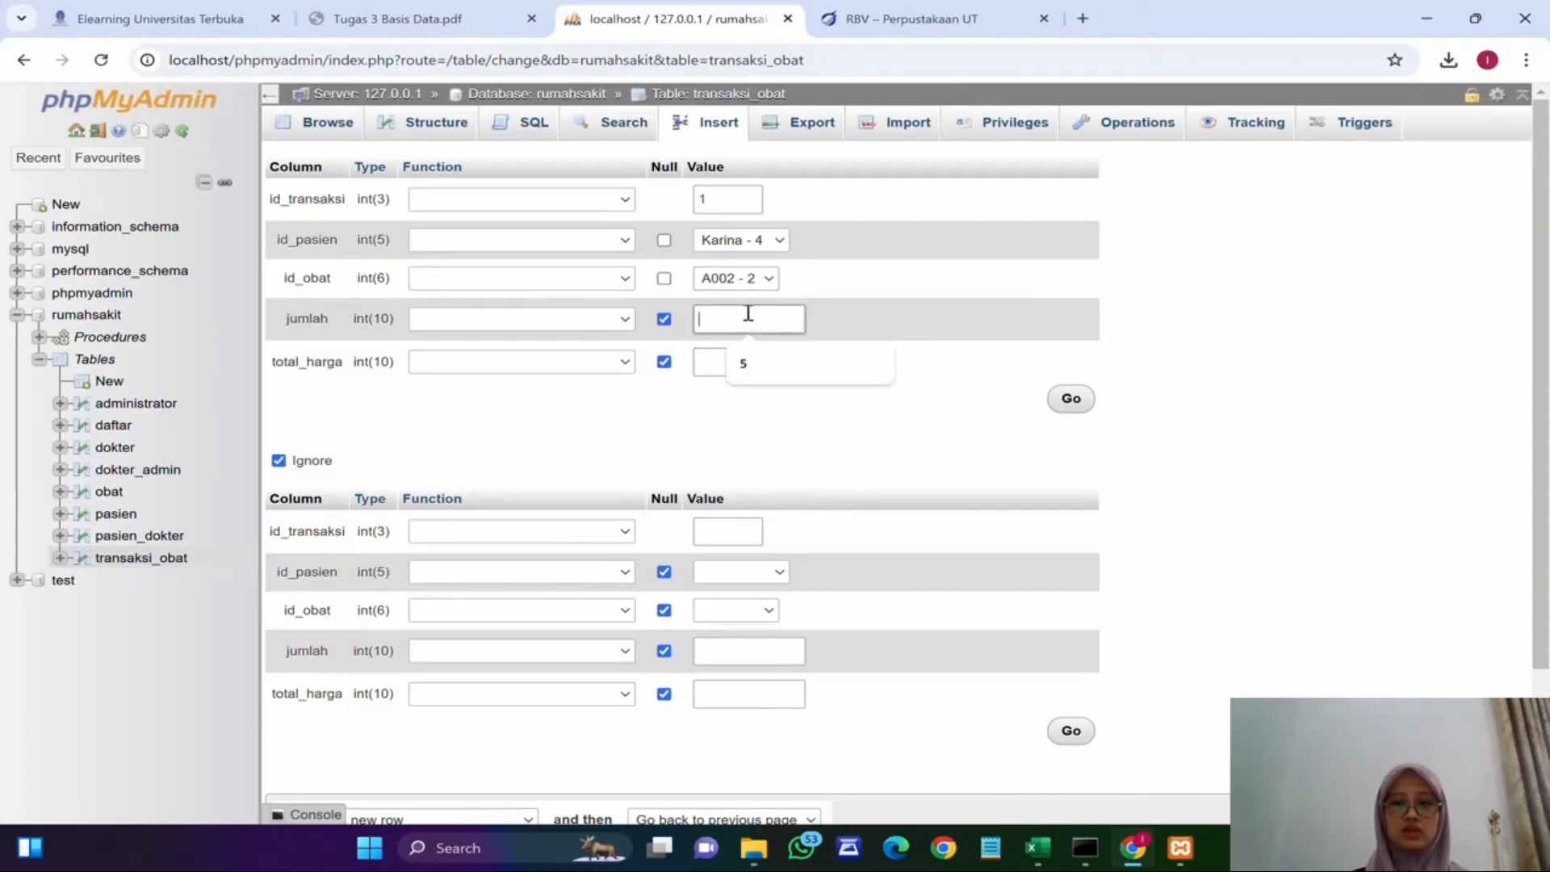
text(5)
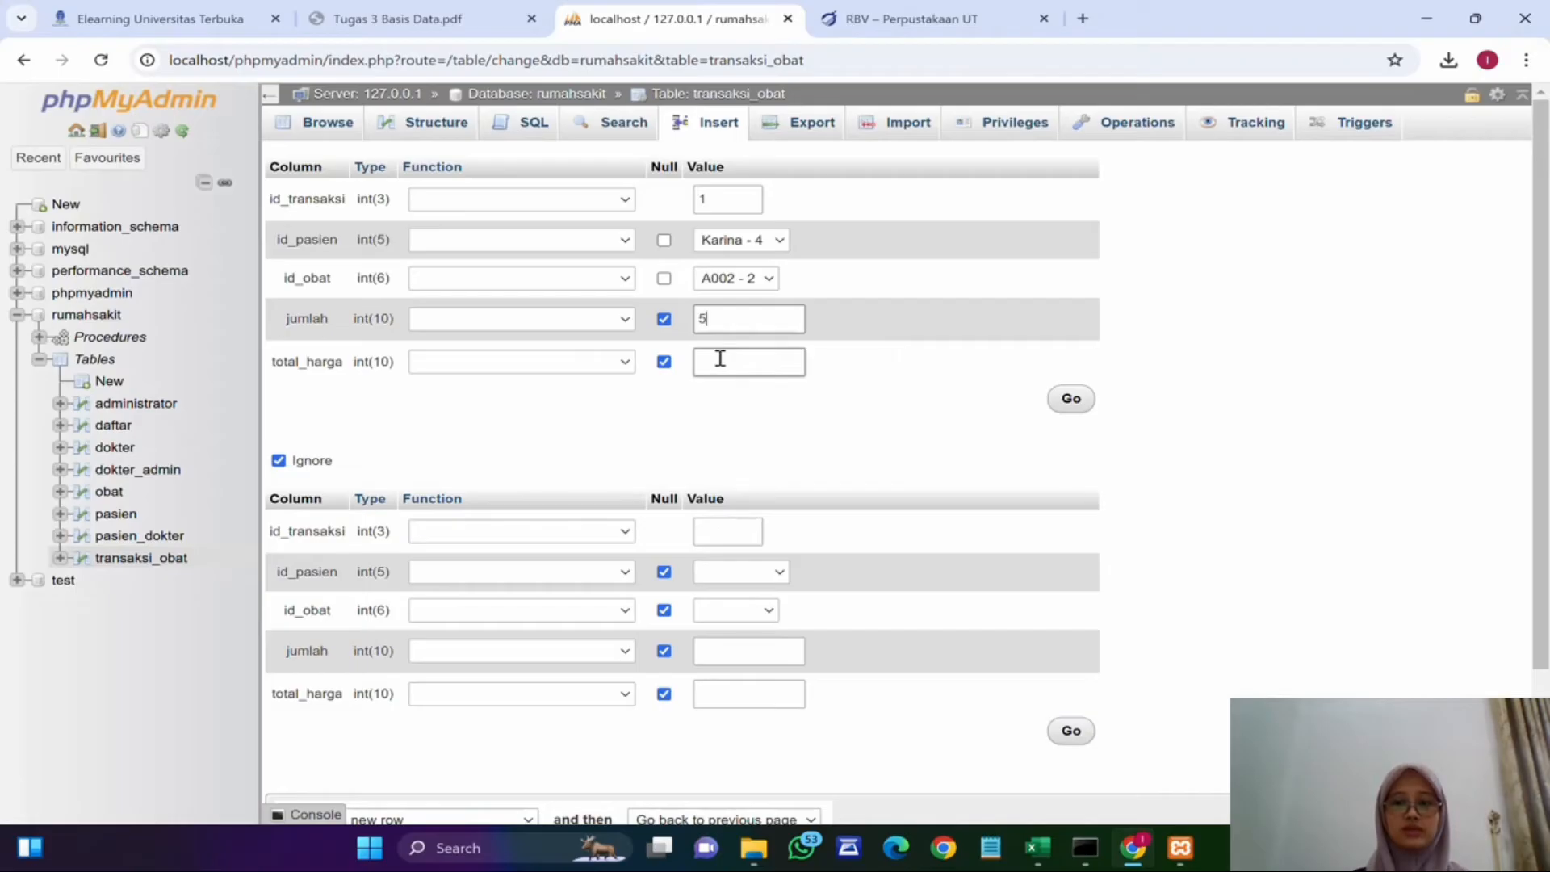
click(721, 358)
text(0)
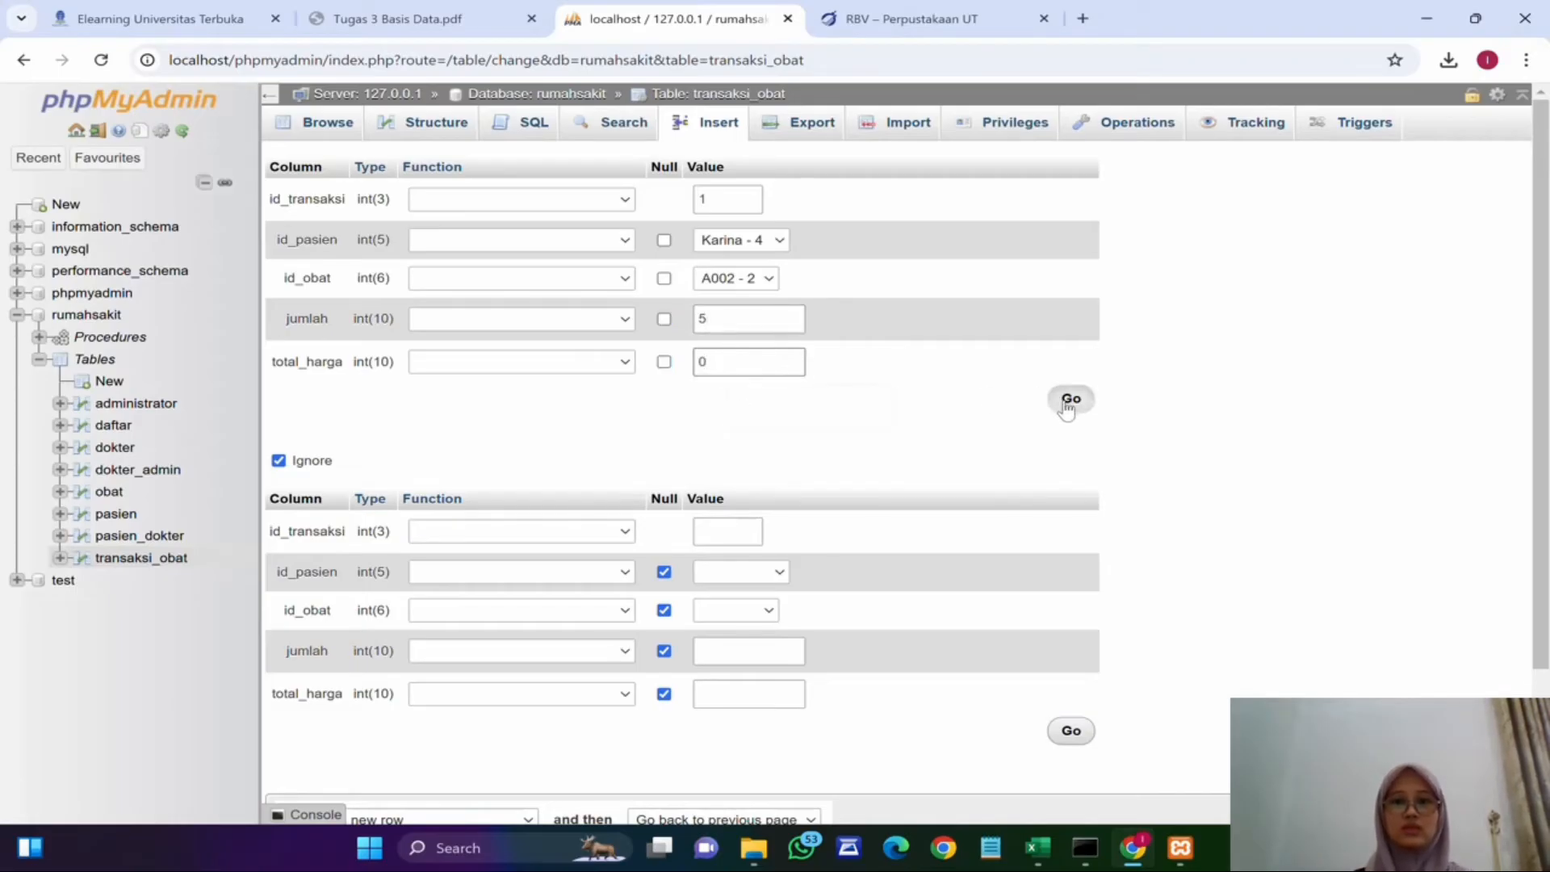
click(1068, 406)
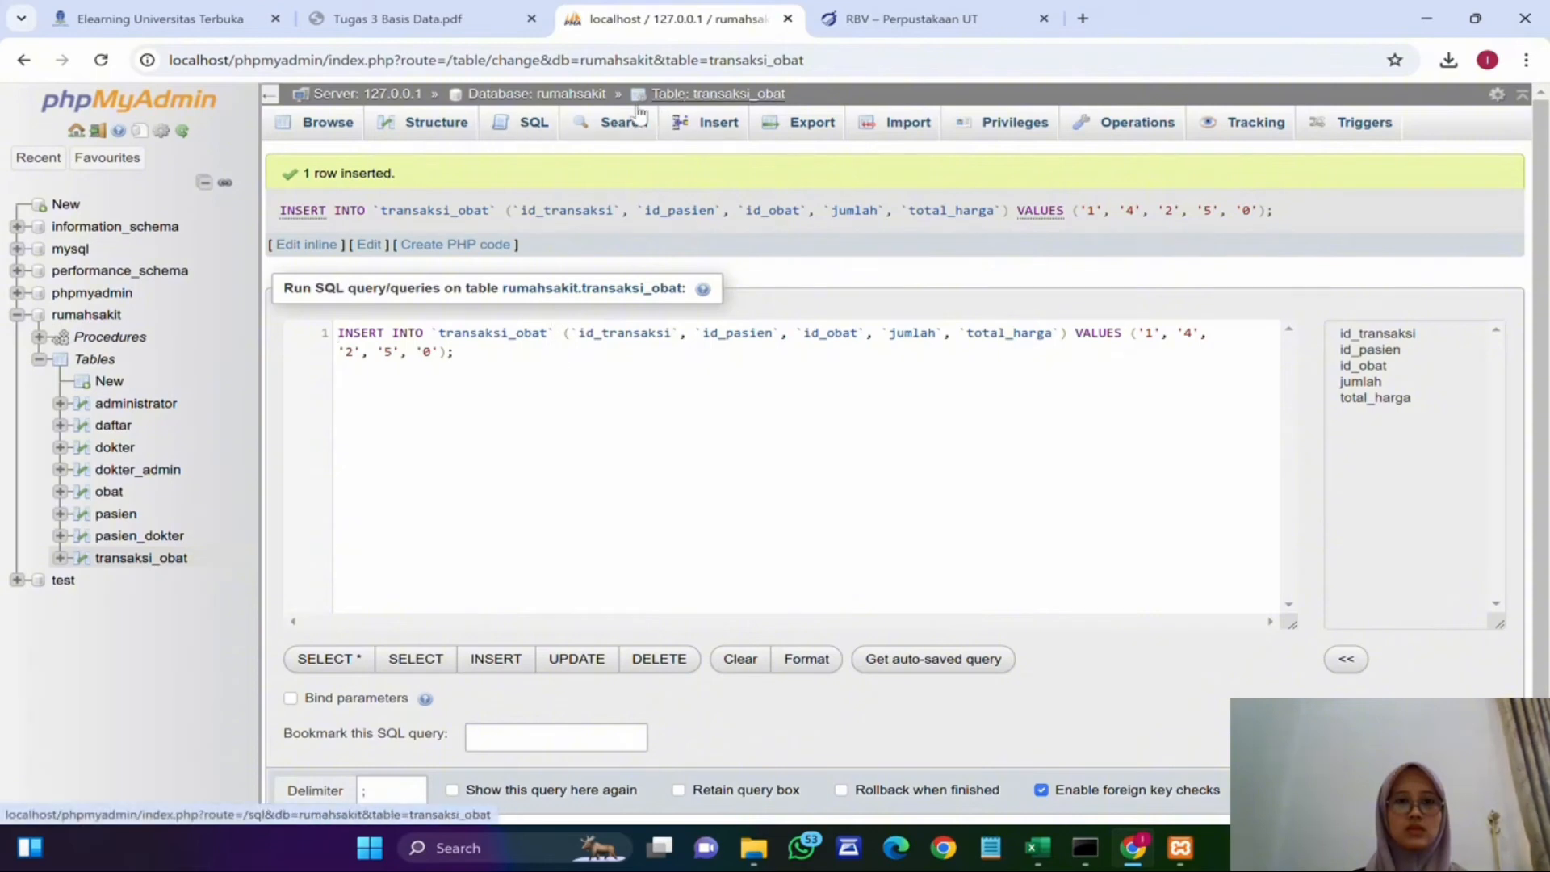
Step: Browse the transaksi_obat and obat tables to check the stok values after the sale
click(327, 123)
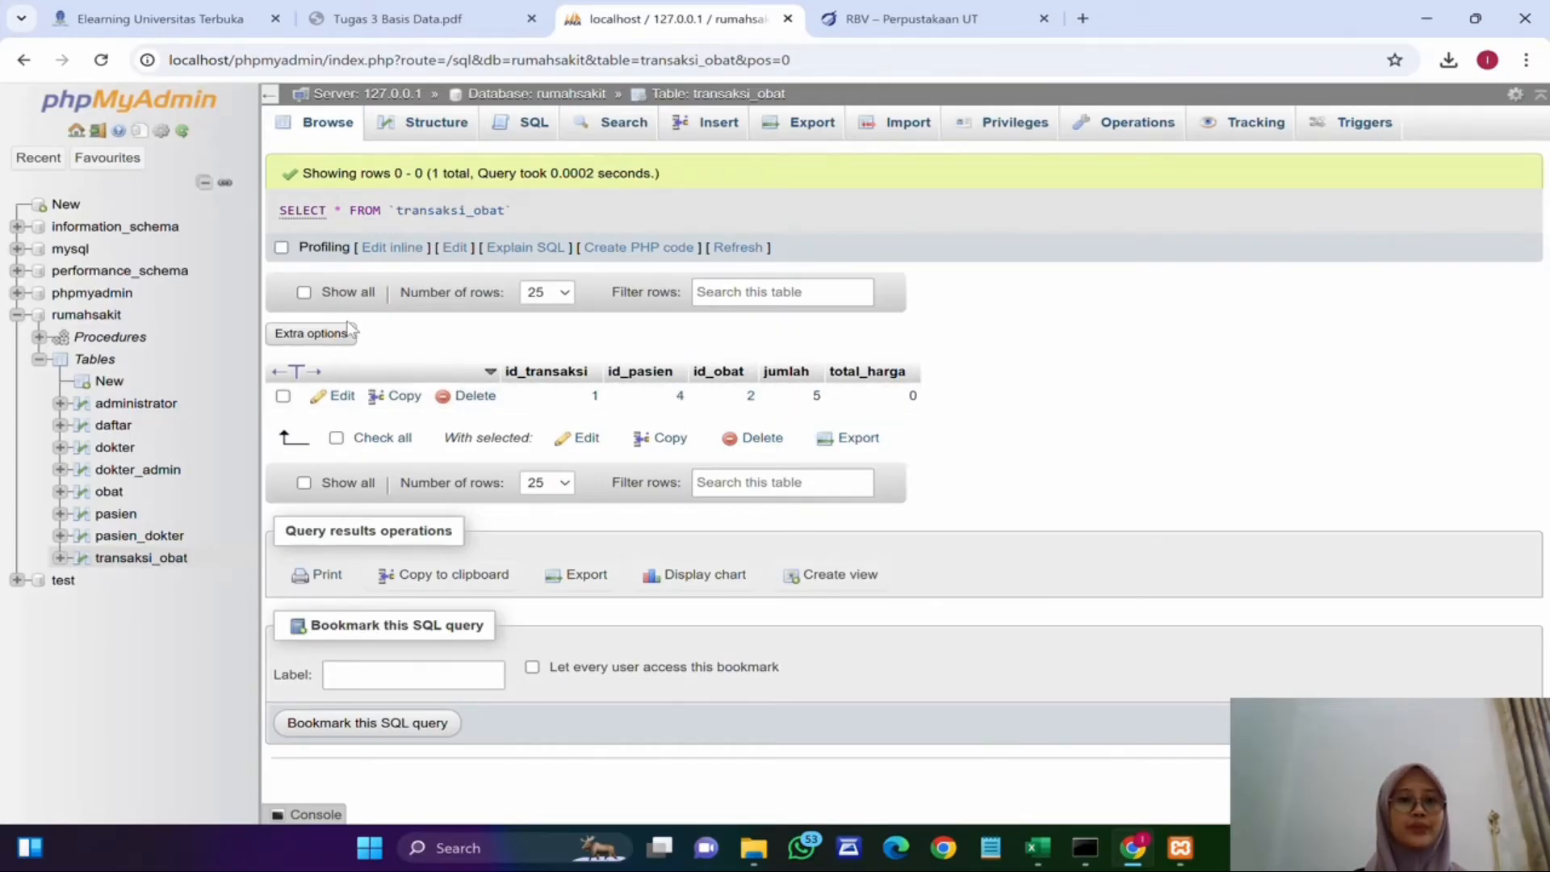
click(122, 496)
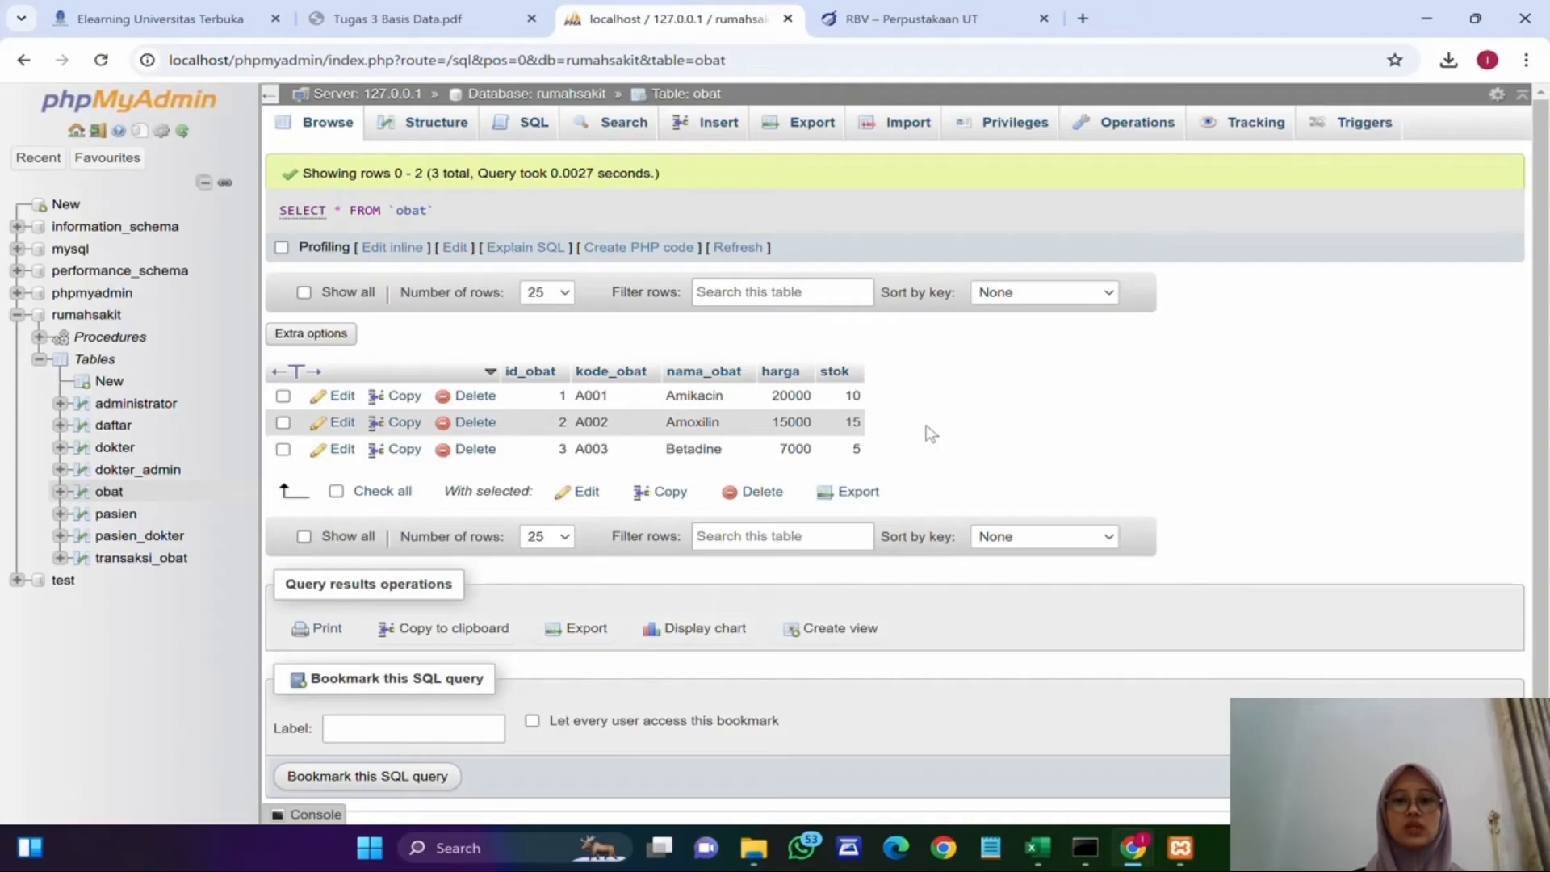
drag(851, 423, 862, 422)
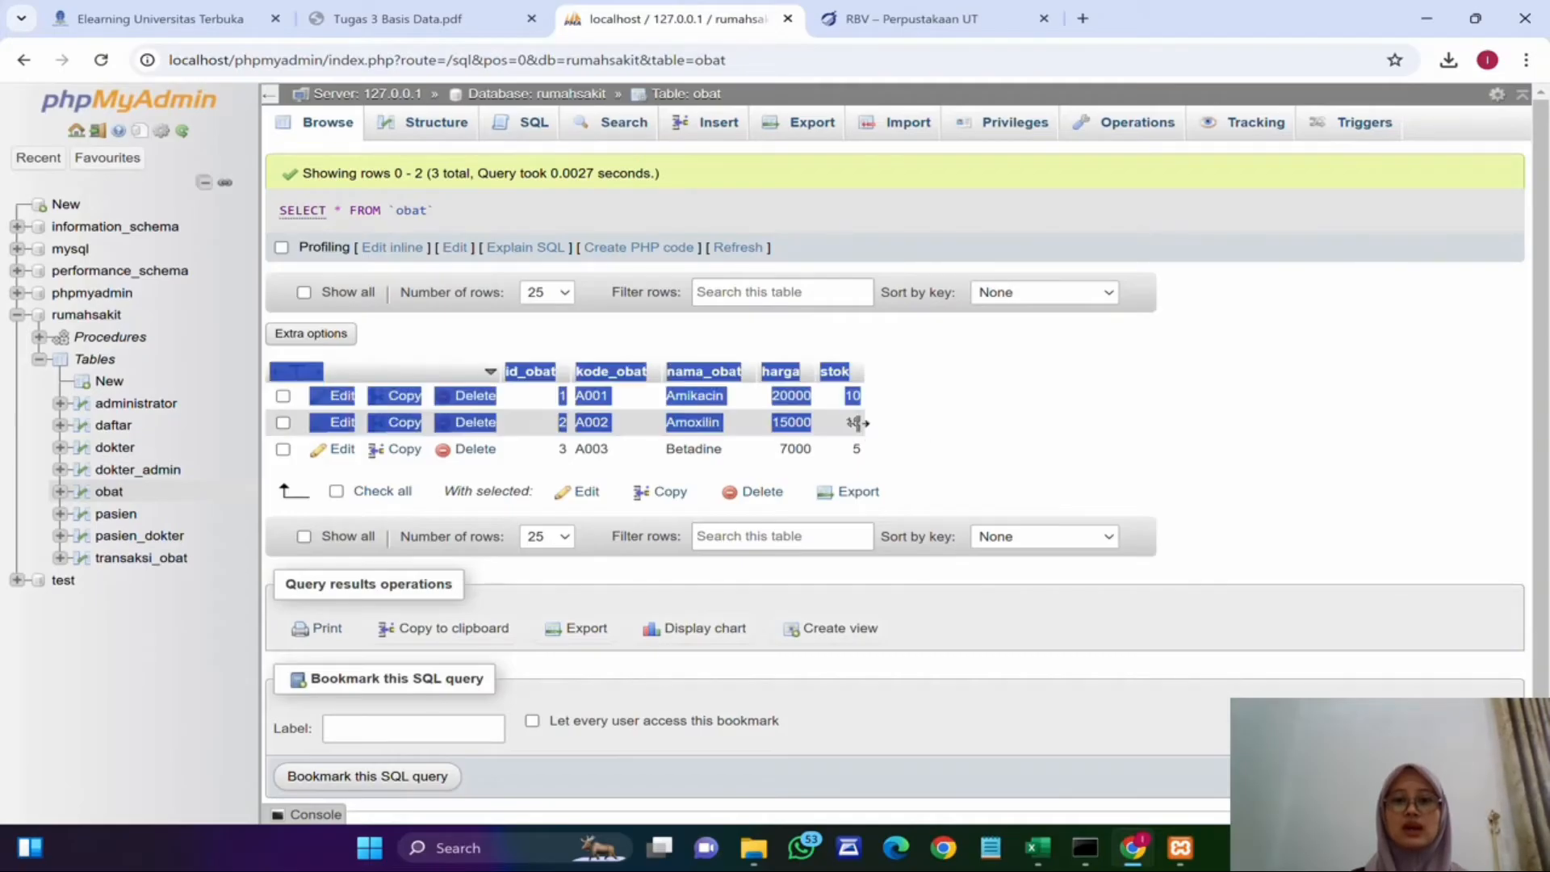
click(912, 422)
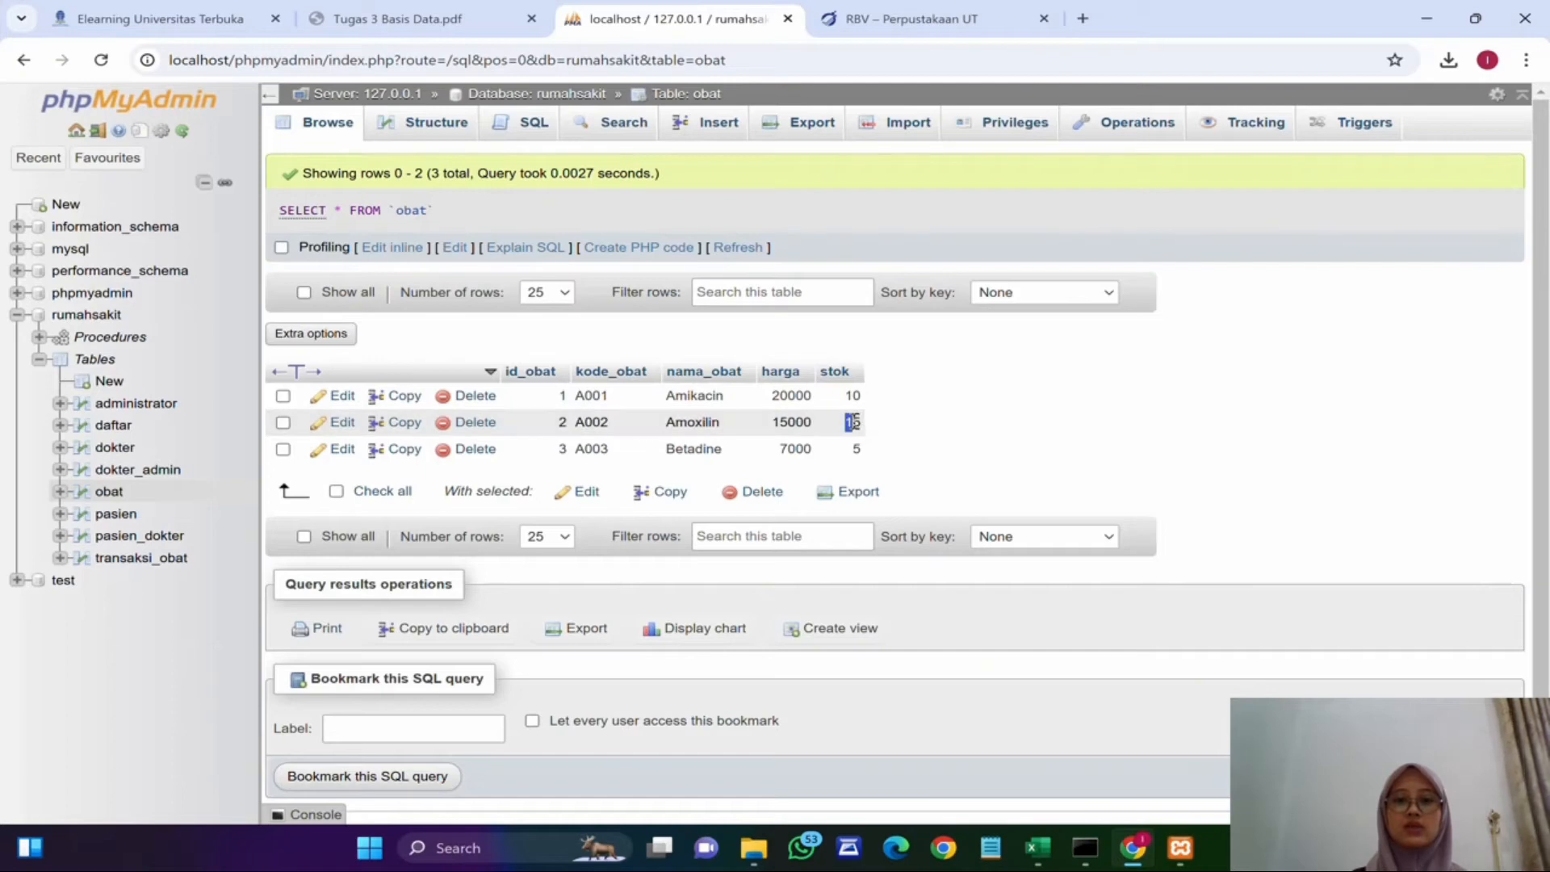
drag(851, 423, 876, 423)
click(874, 423)
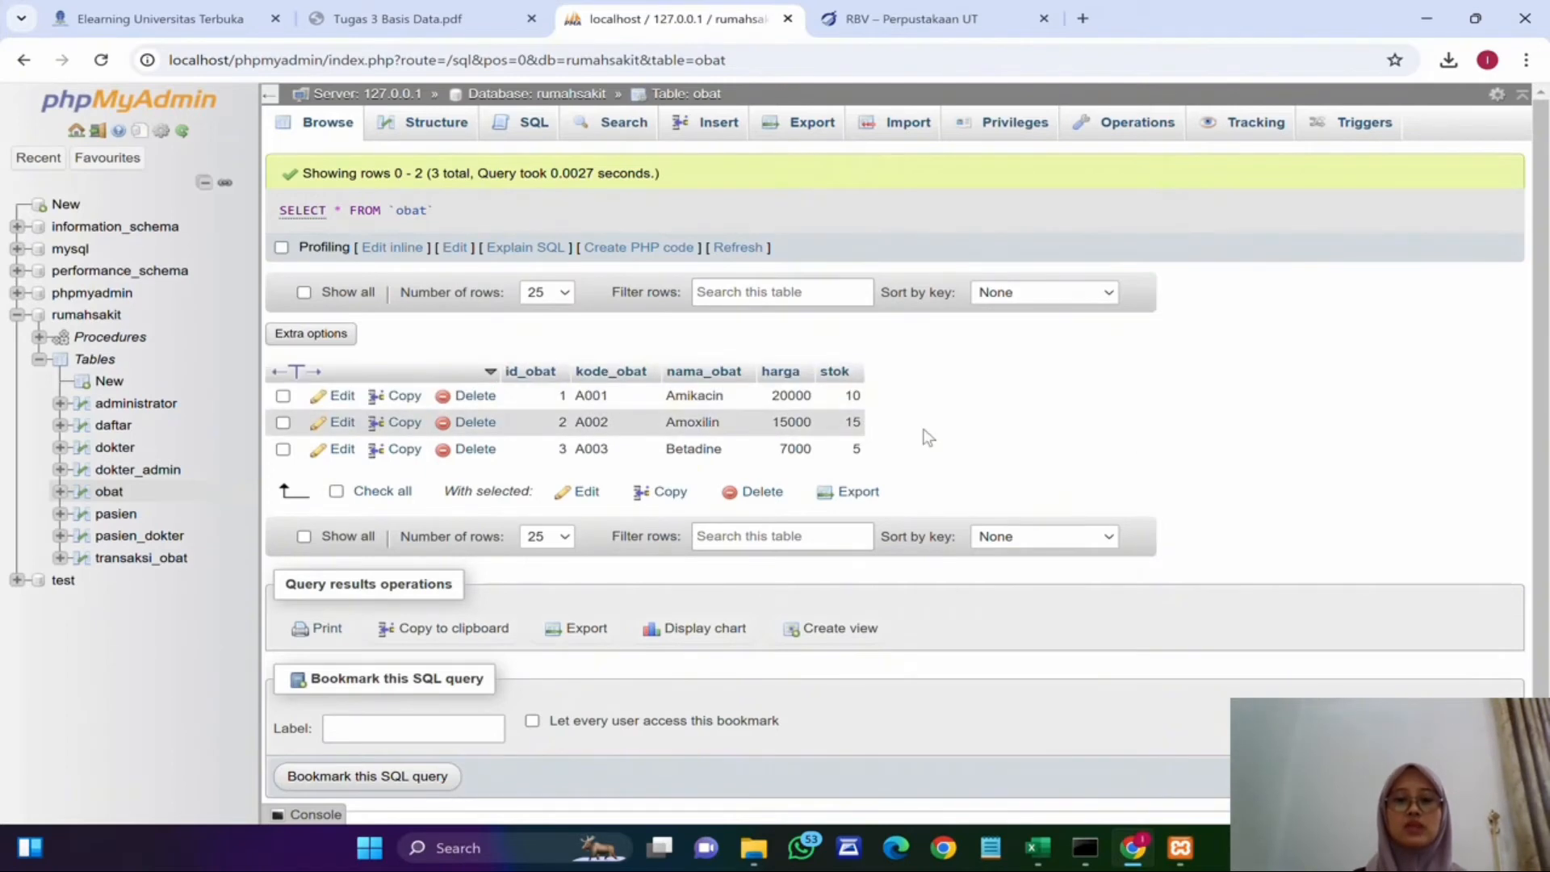
scroll(986, 434, down, 1)
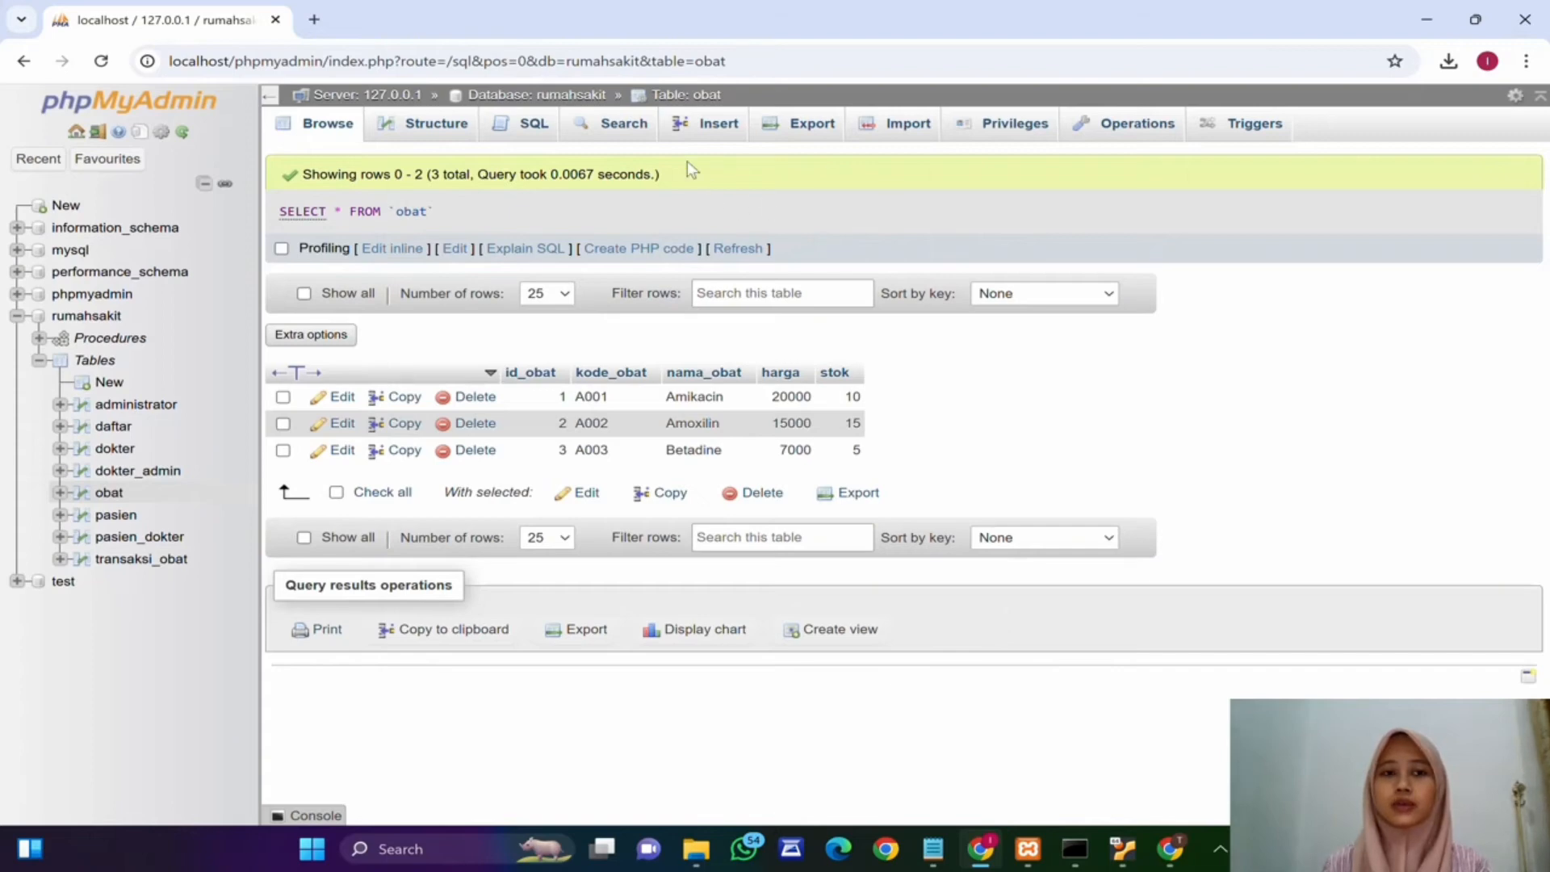
Step: Open the primary replication configuration and set it to ignore all databases and replicate only rumahsakit
click(371, 96)
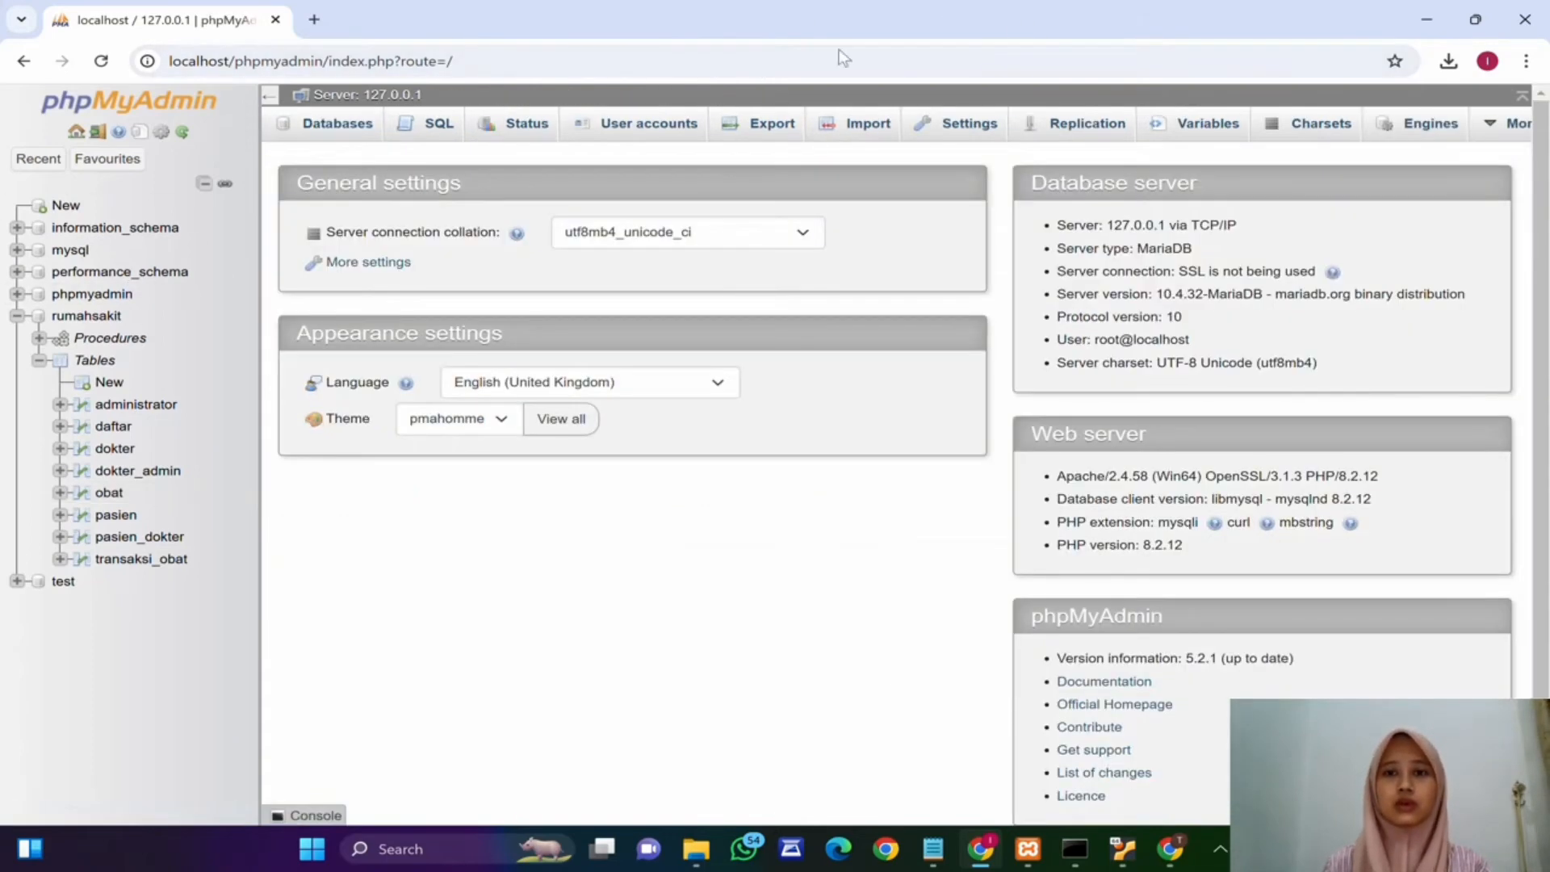
click(1077, 131)
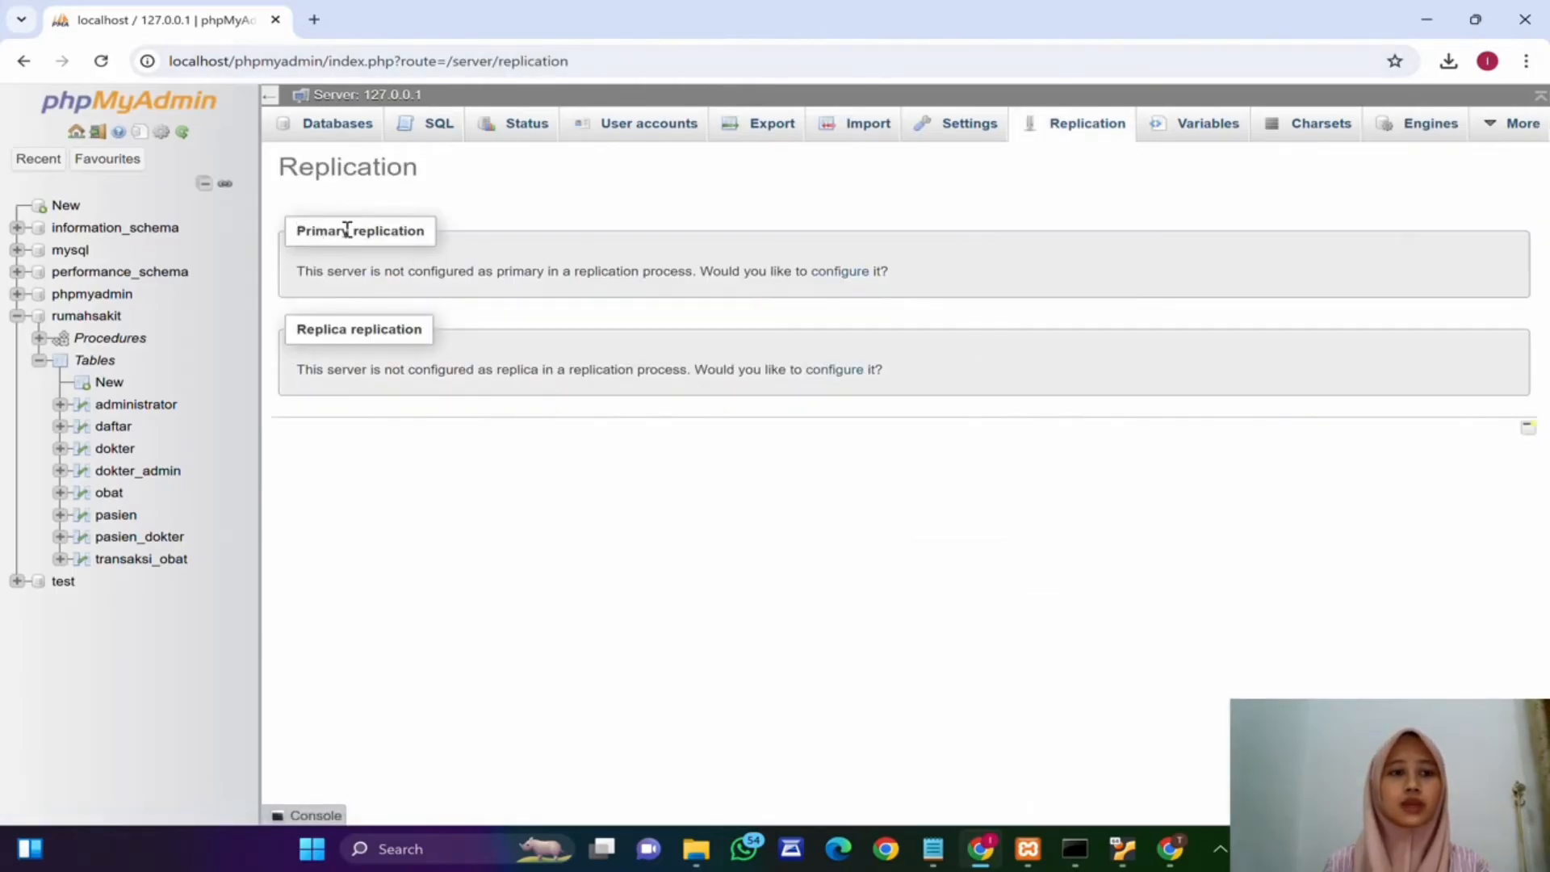
click(838, 271)
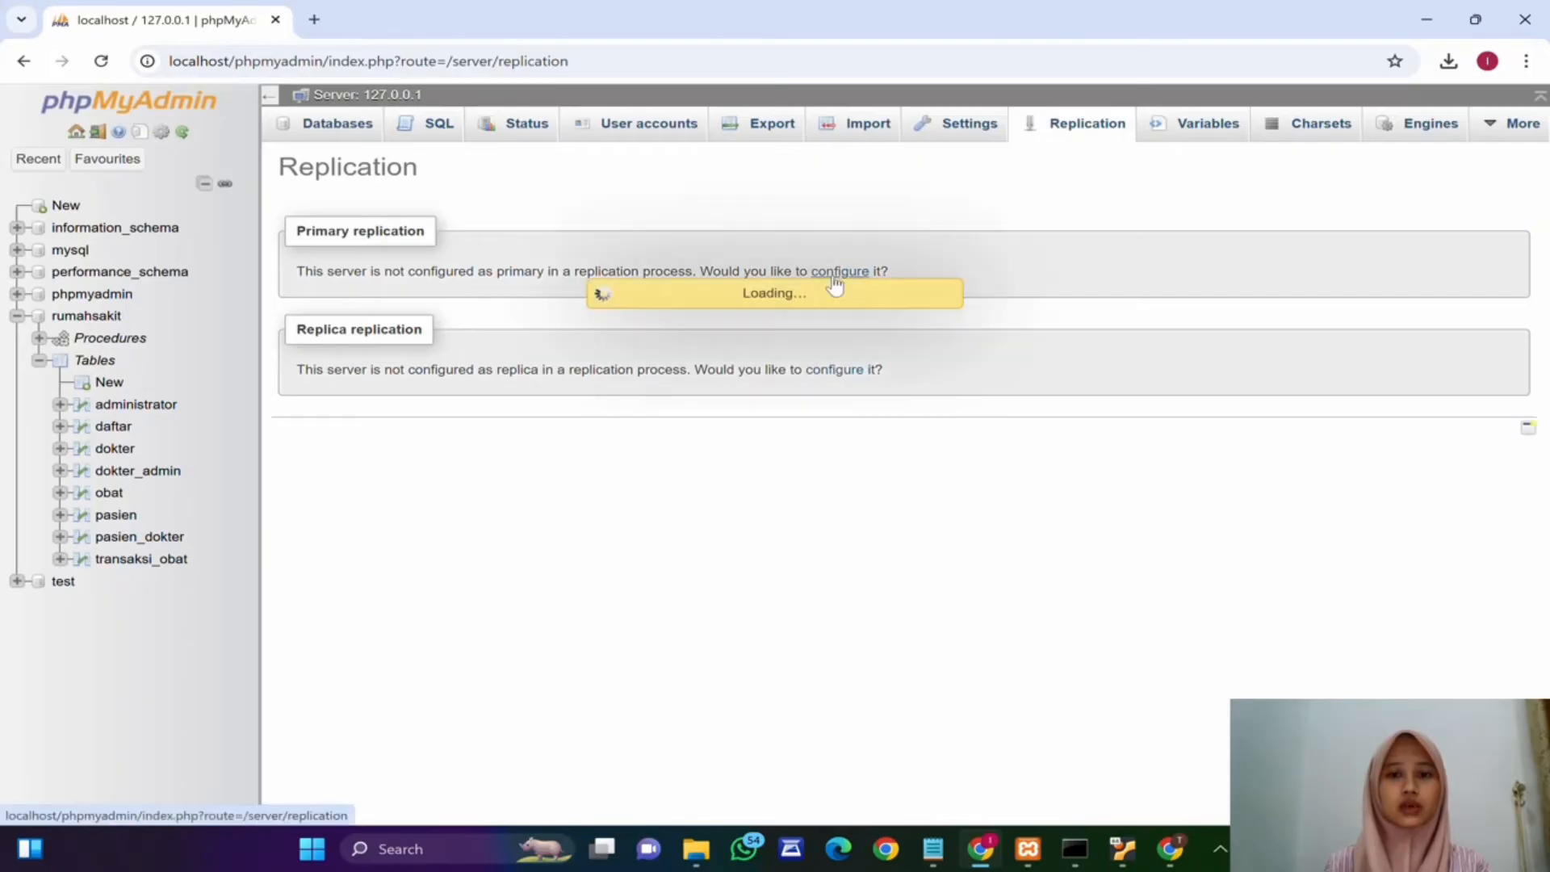
click(411, 331)
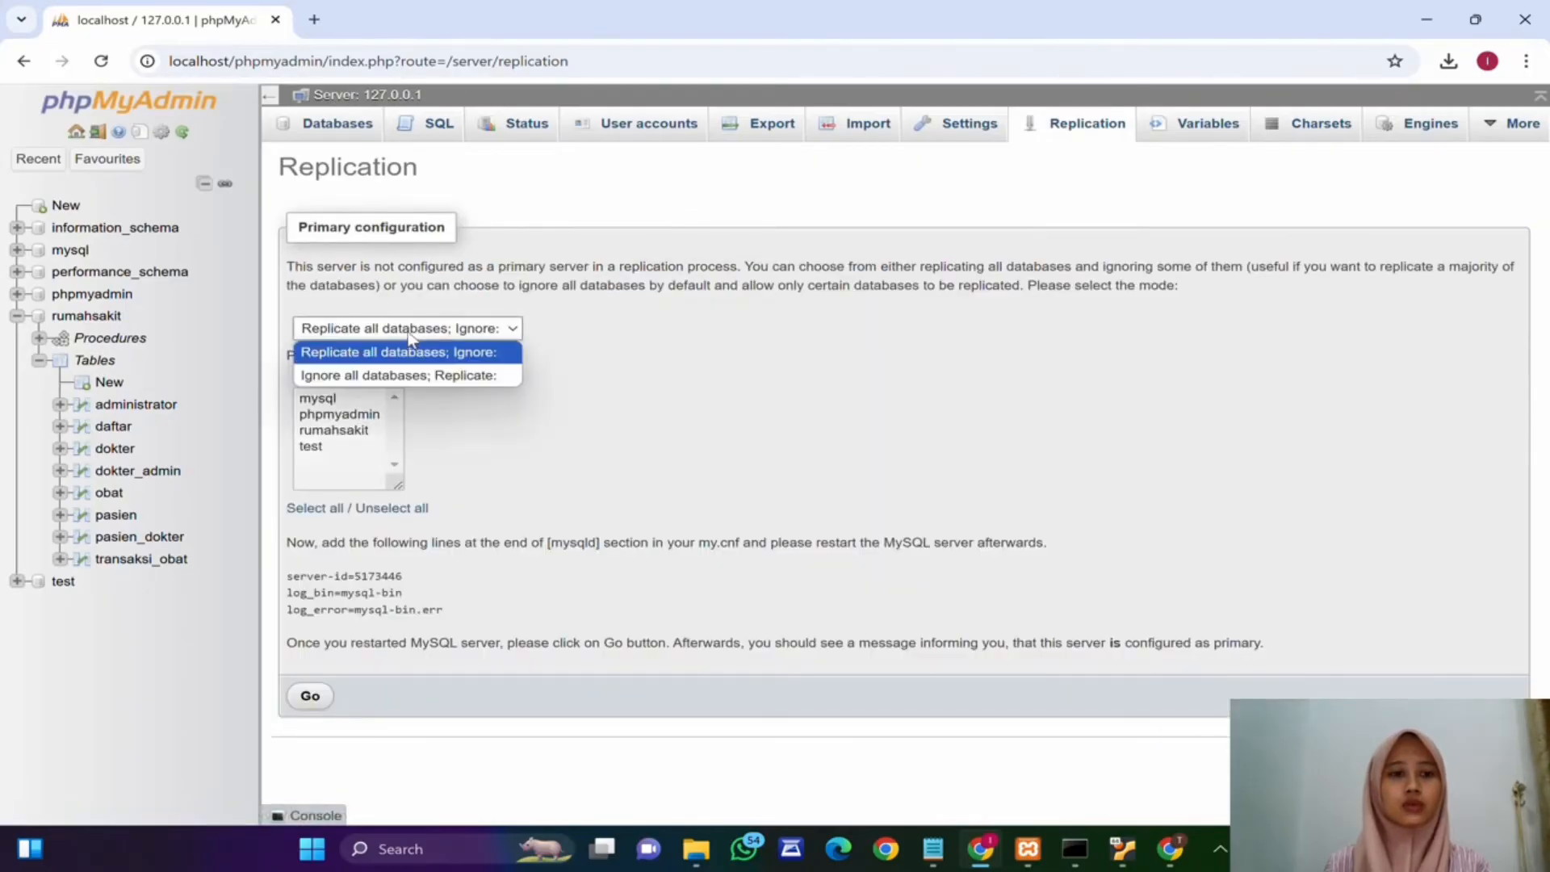
click(441, 376)
click(324, 432)
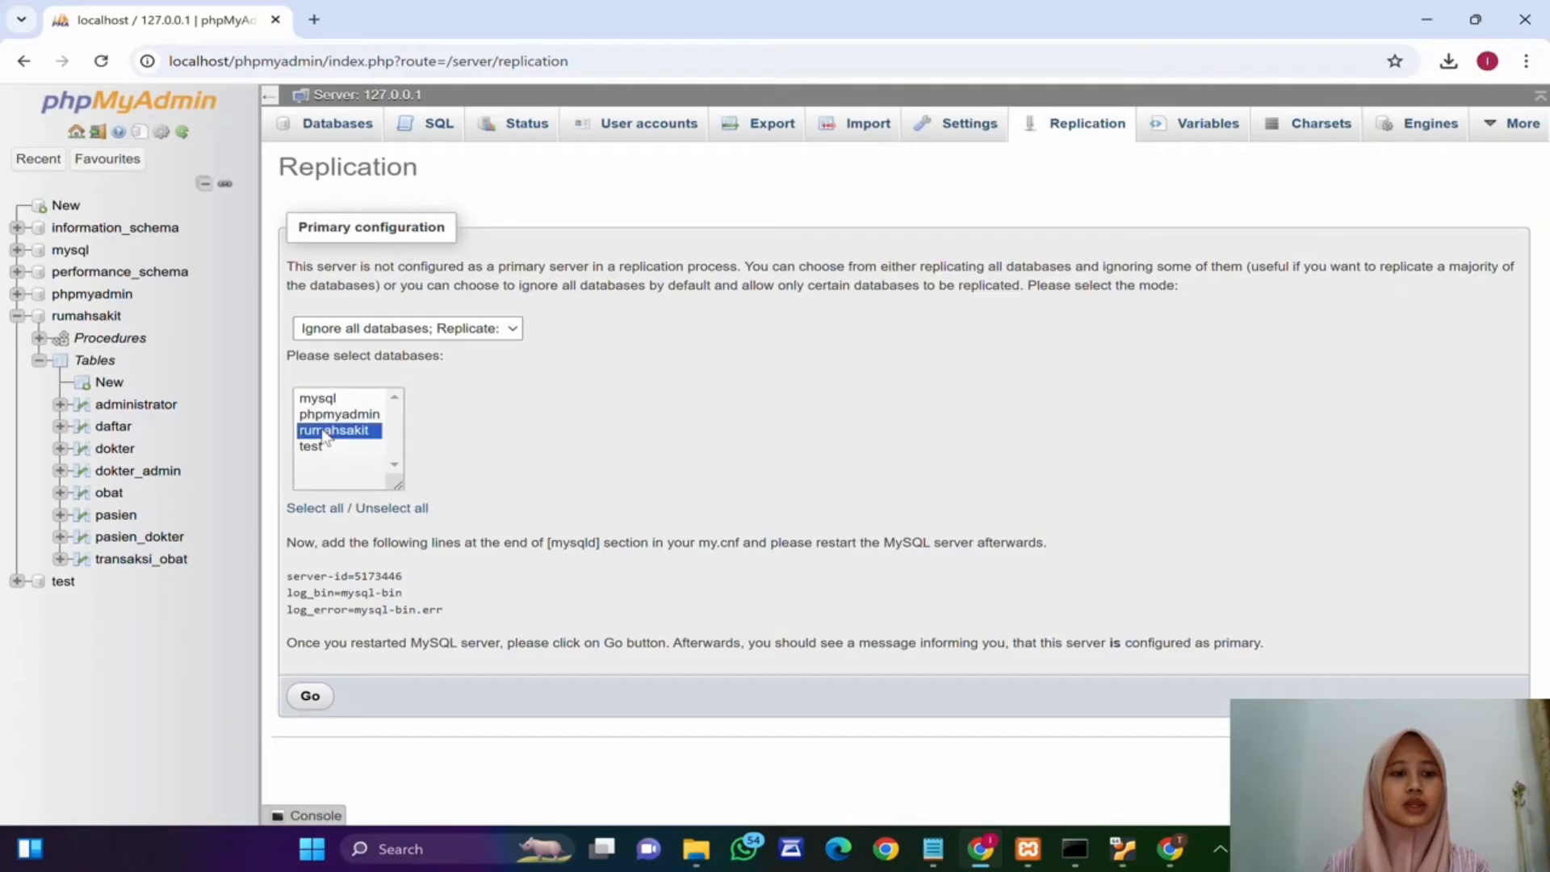
Step: Copy the suggested replication lines and paste them into the [mysqld] section of MySQL's my.ini after the log_error line
drag(288, 577, 379, 628)
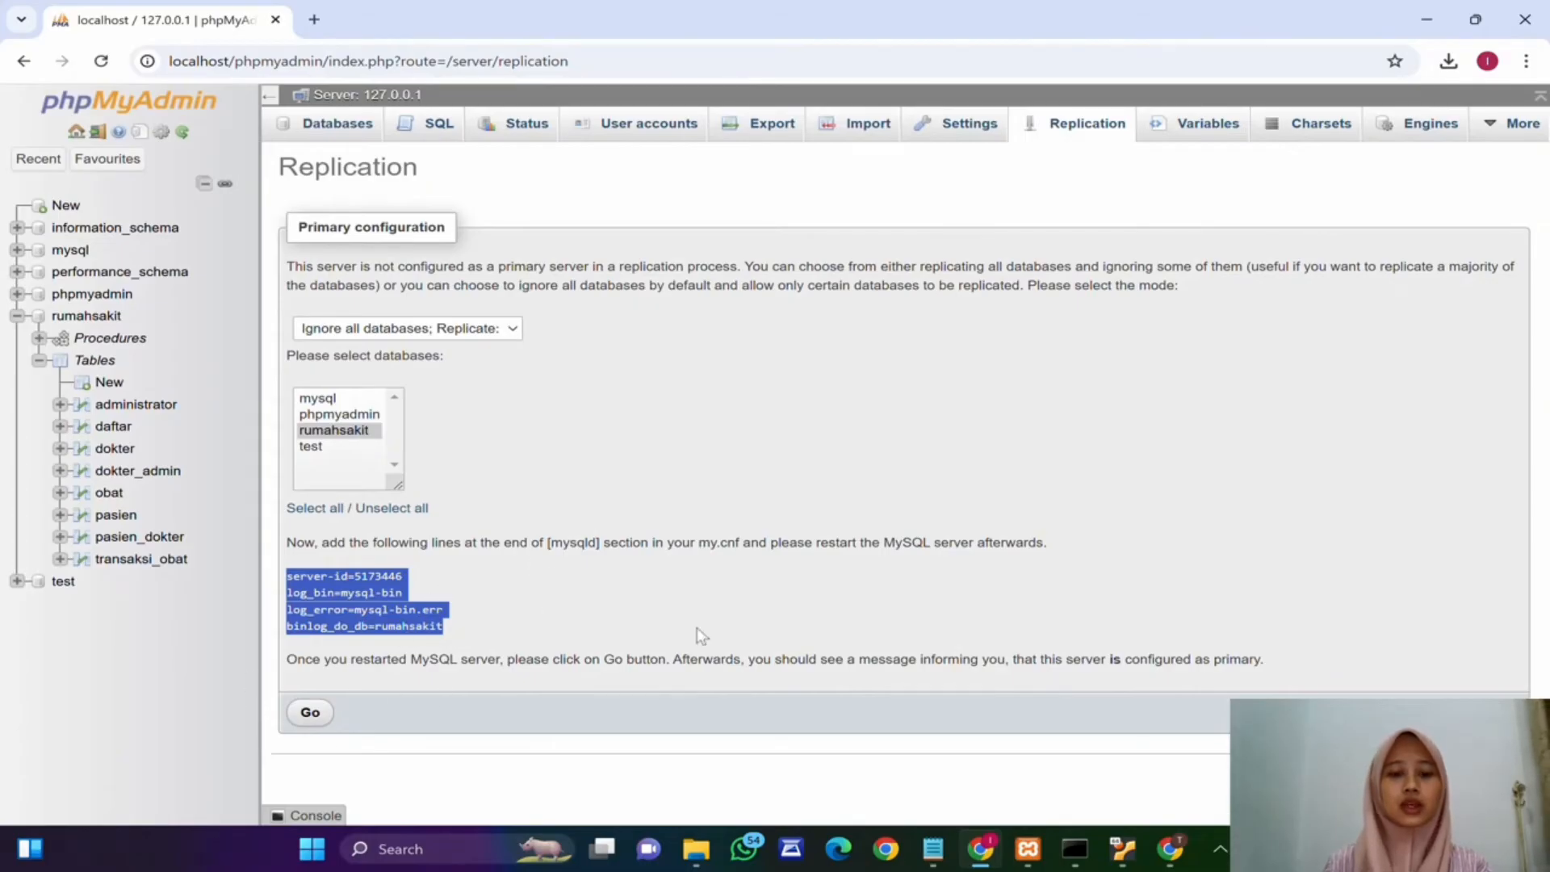
click(1024, 846)
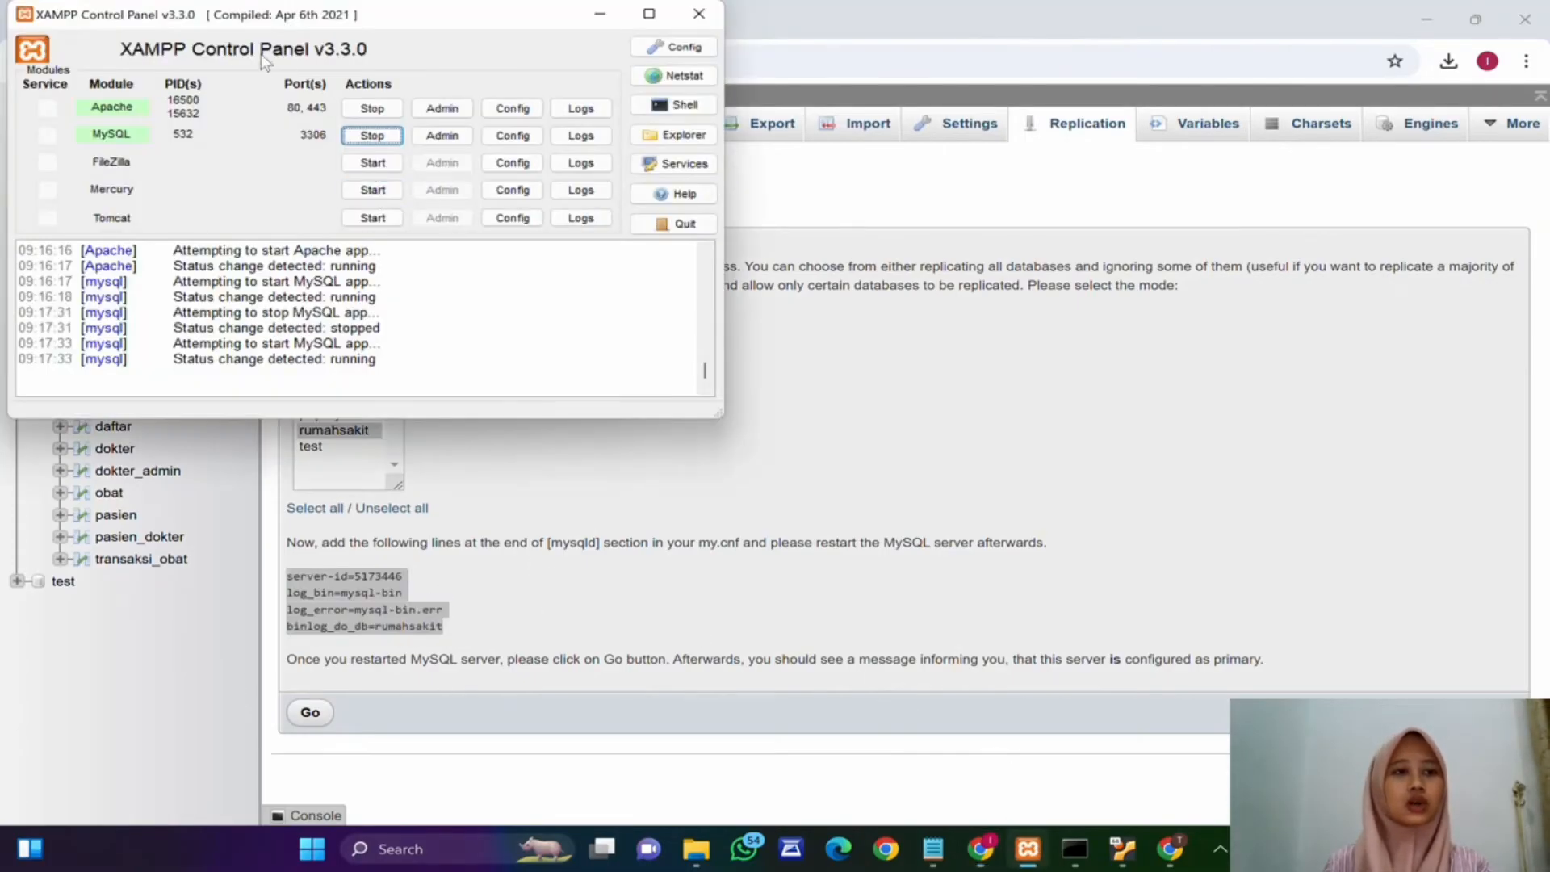
click(517, 136)
click(565, 150)
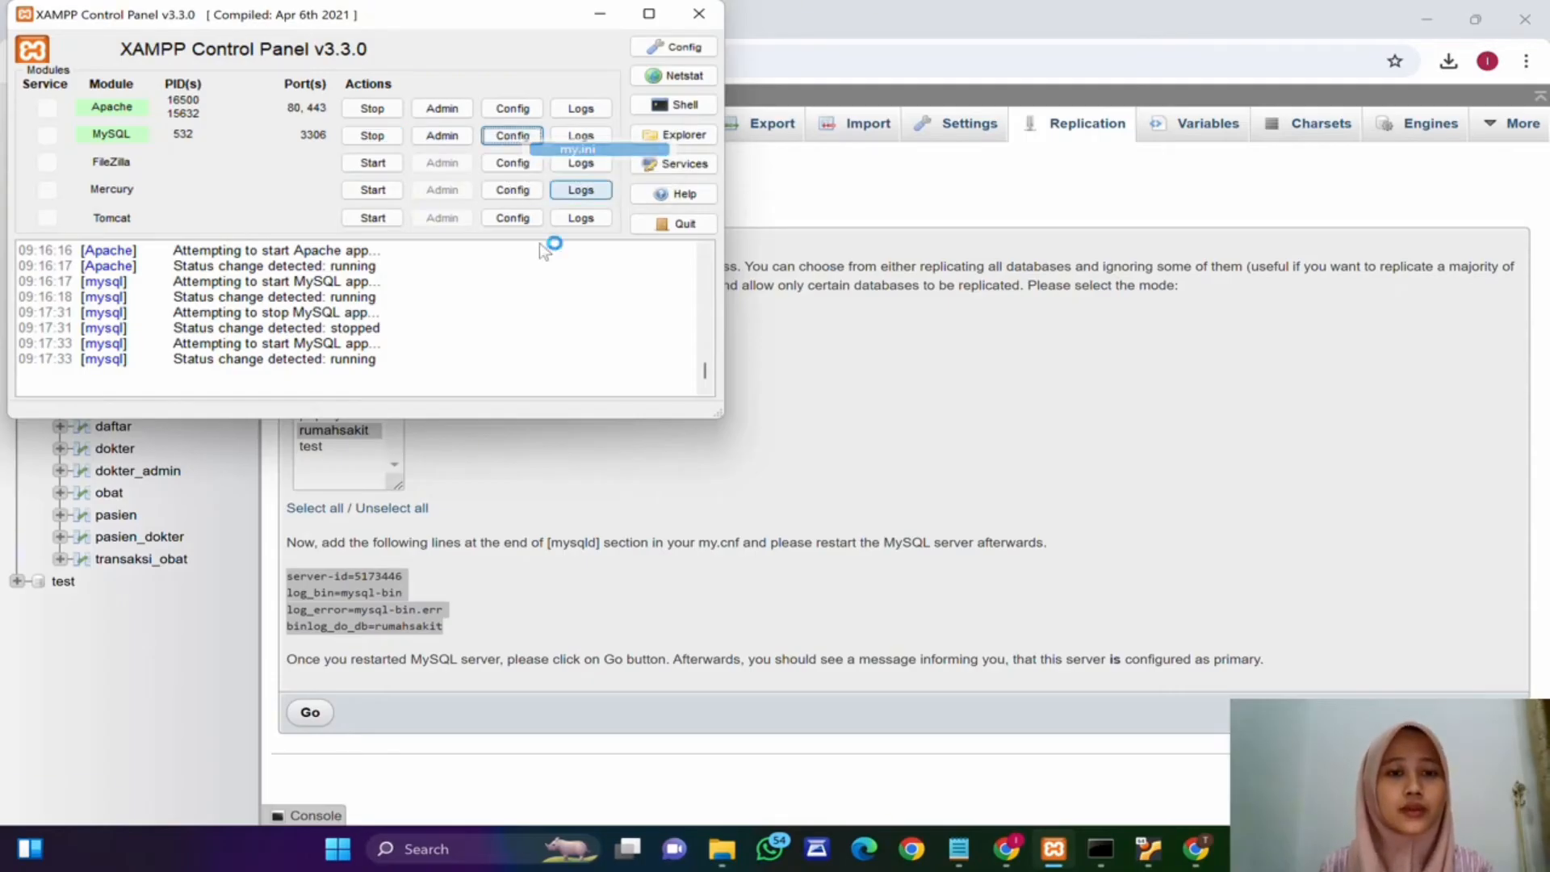
click(1219, 194)
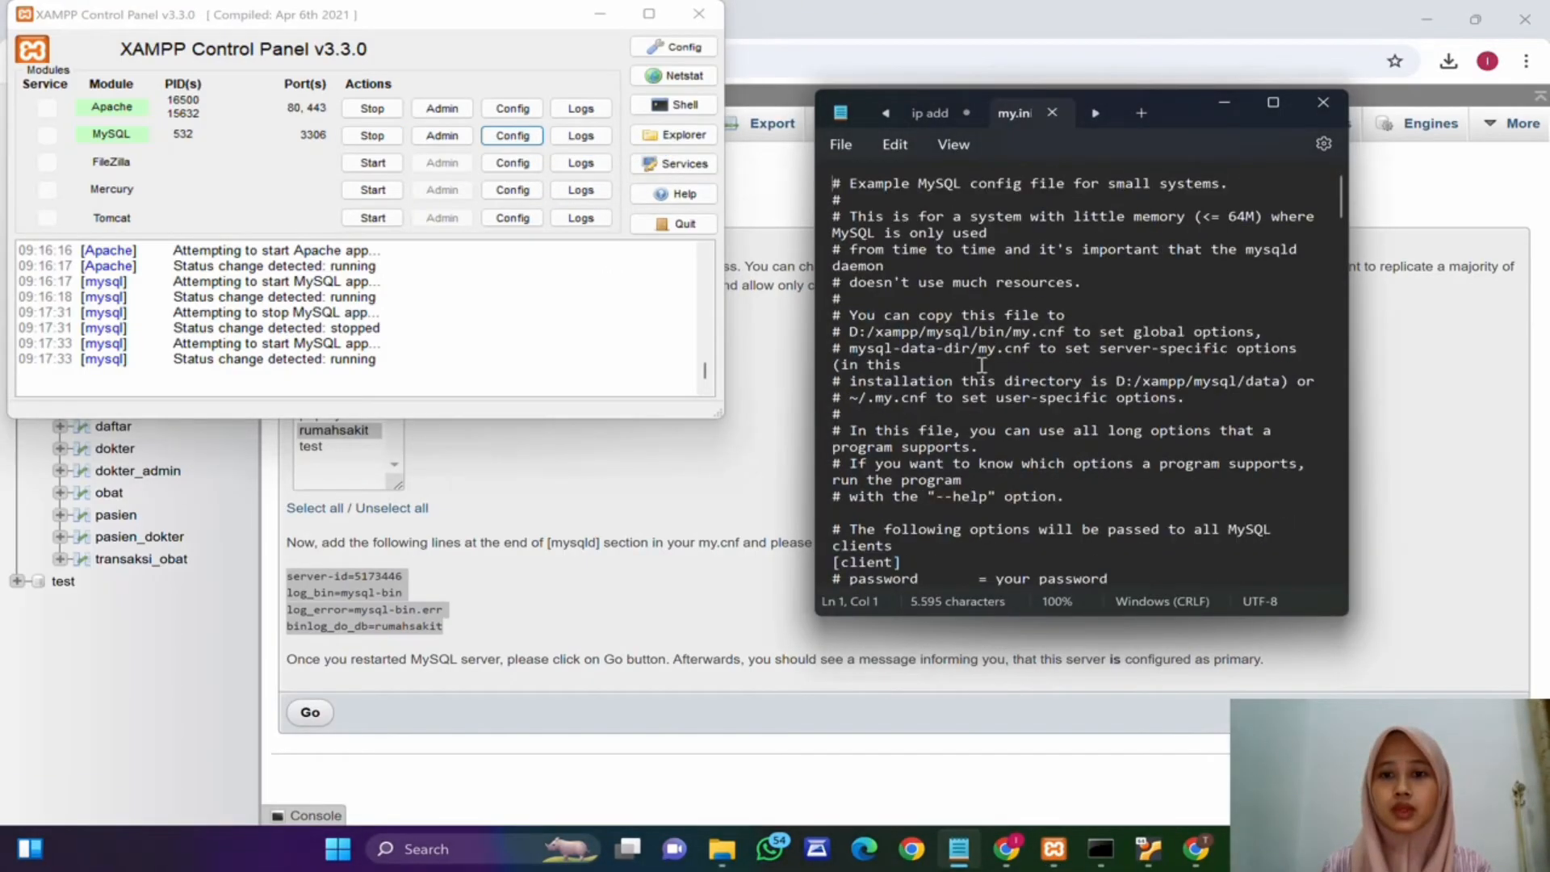
click(975, 234)
scroll(973, 234, down, 9)
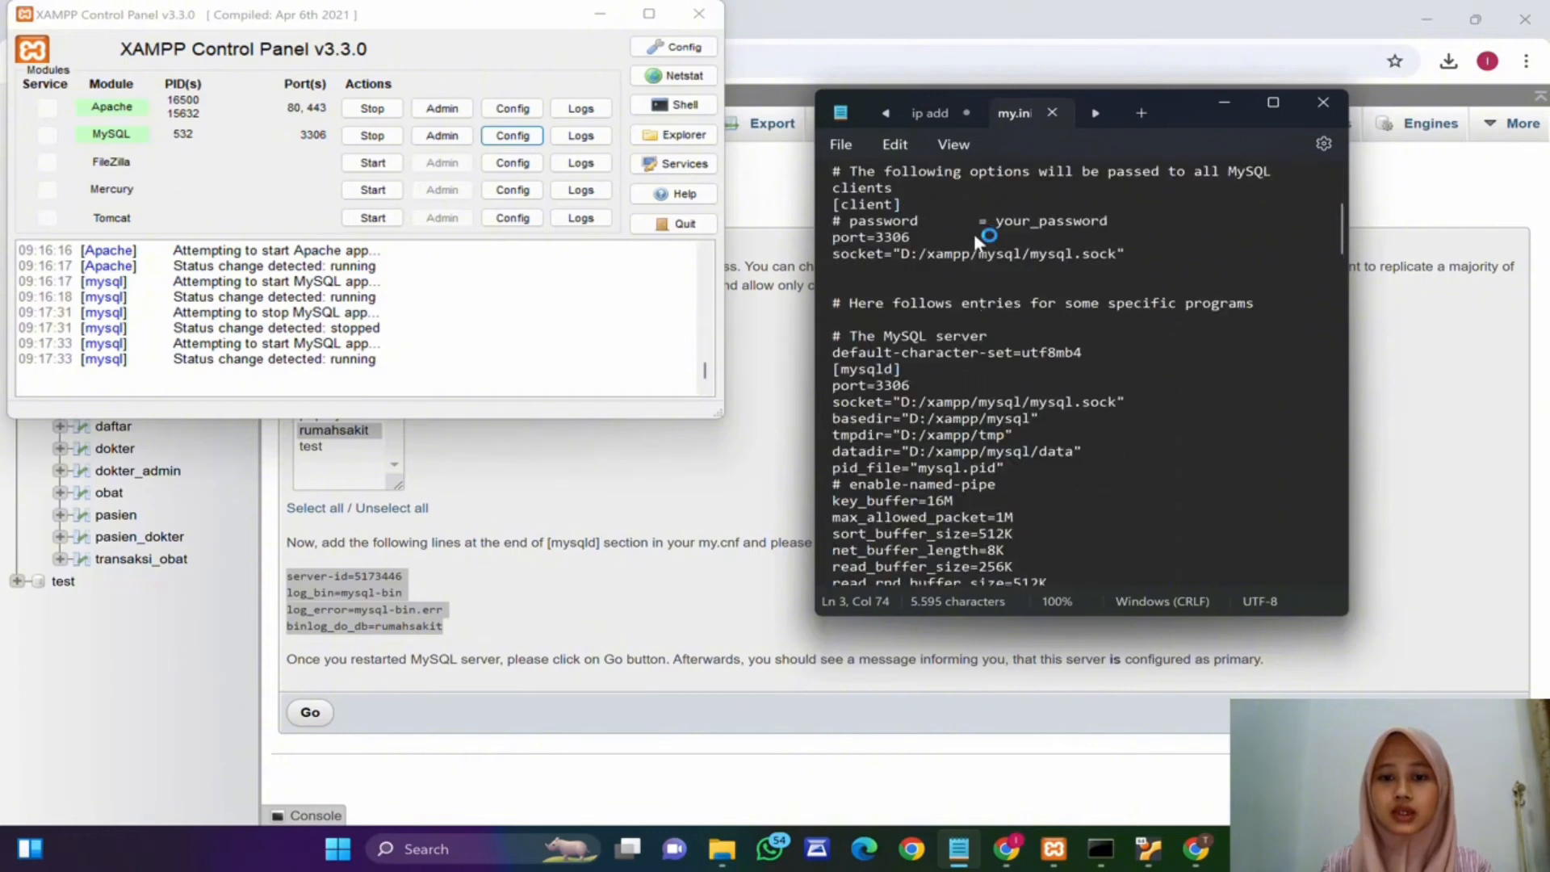
scroll(973, 234, up, 2)
scroll(986, 242, down, 3)
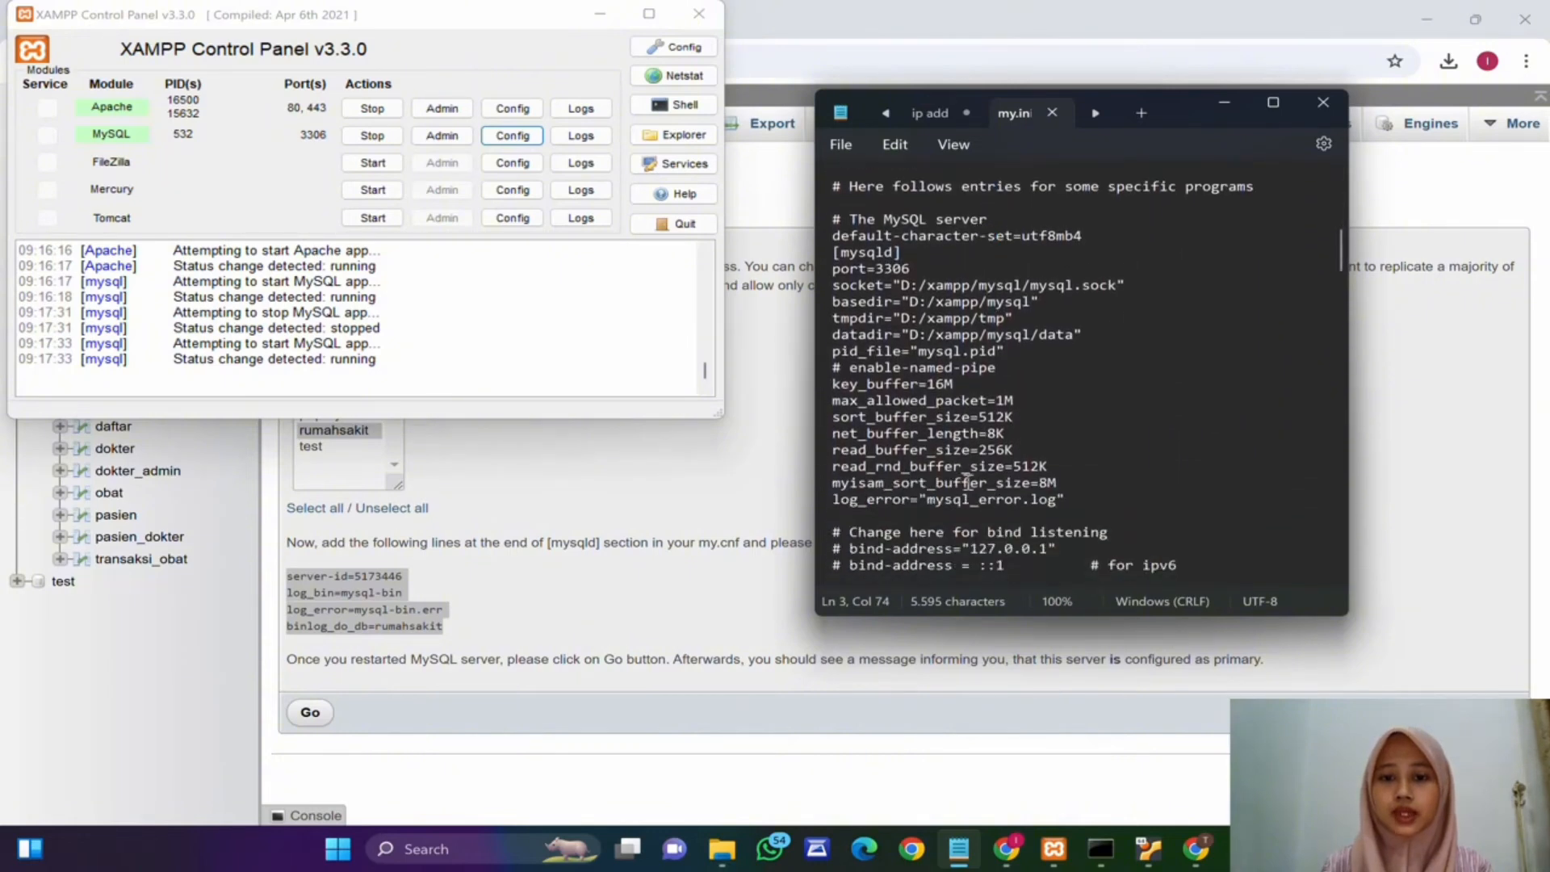
scroll(1081, 454, down, 1)
click(1082, 455)
key(Return)
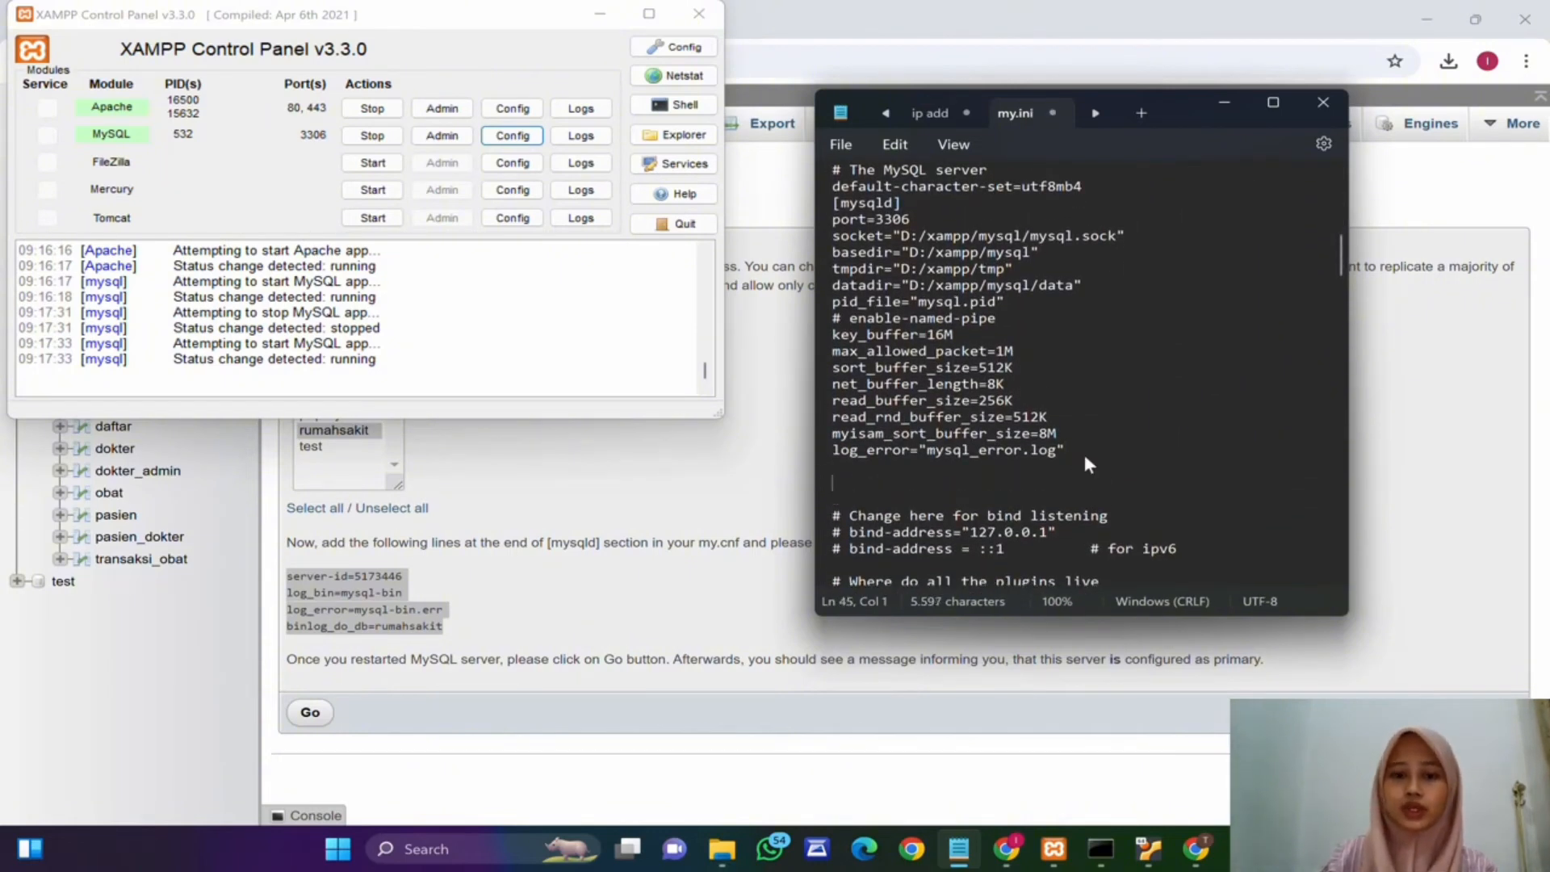
text(server-id=5173446 log_bin=mysql-bin log_error=mysql-bin.err binlog_do_db=rumahsakit)
Step: Comment out the original log_error line and the existing server-id =1 line in my.ini
click(837, 454)
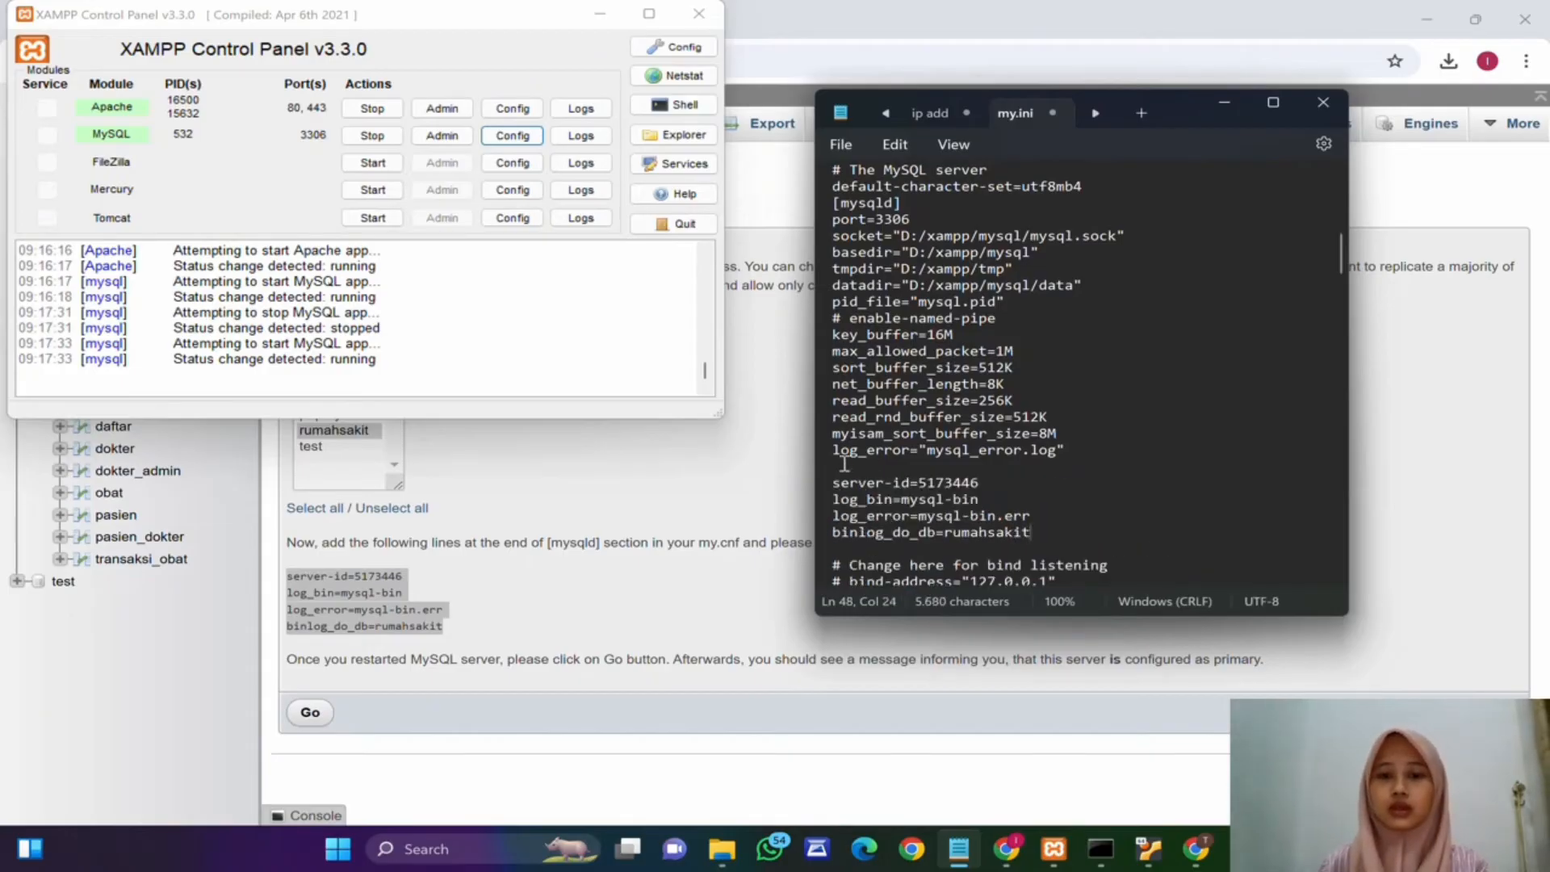
text(#)
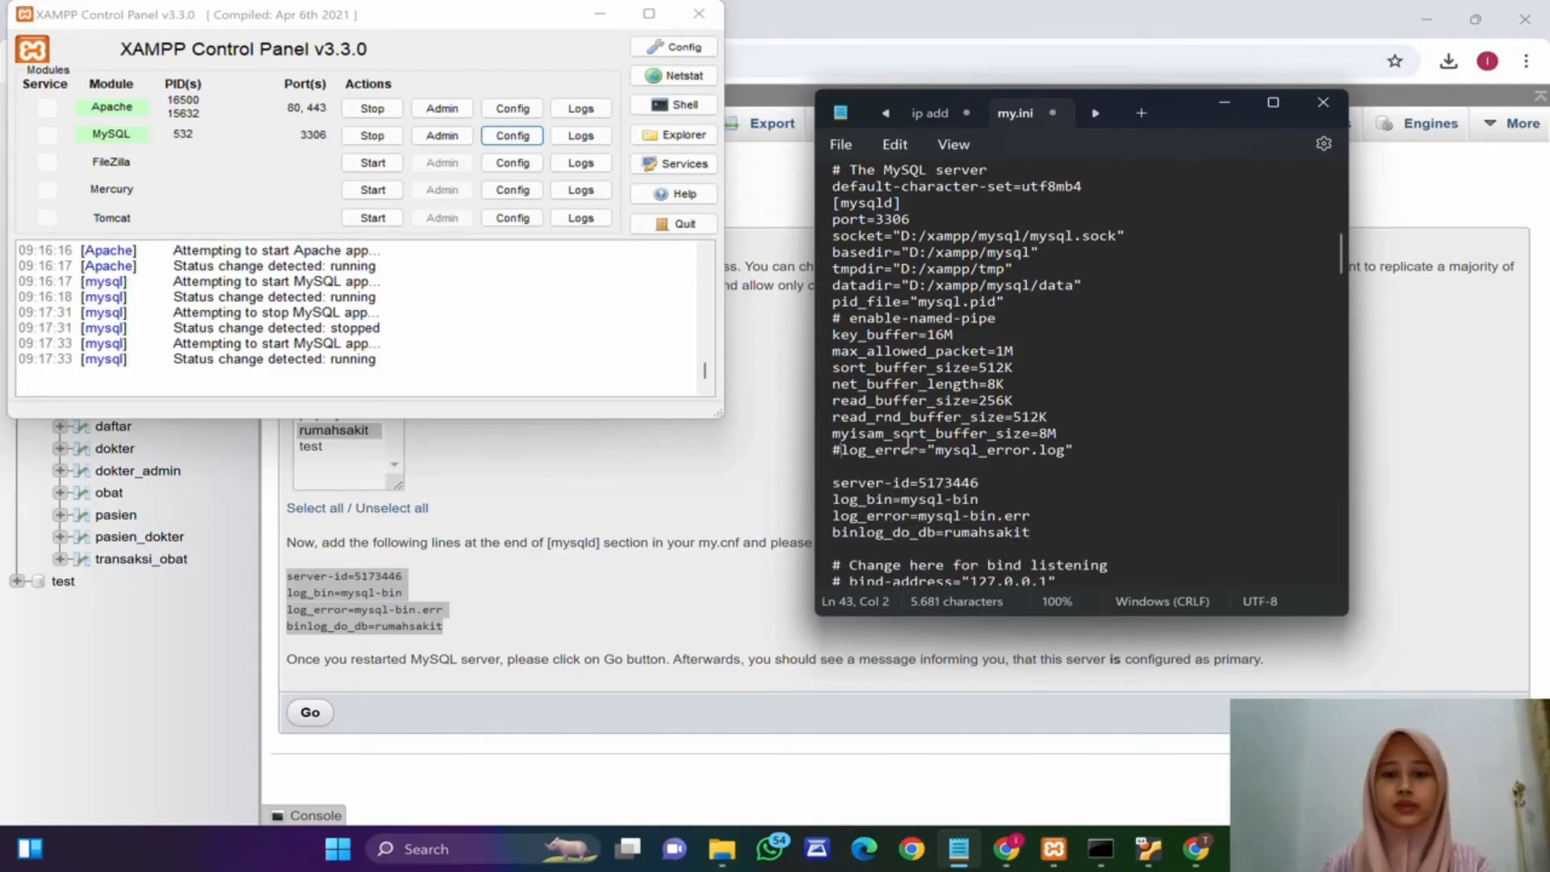
scroll(1044, 452, down, 3)
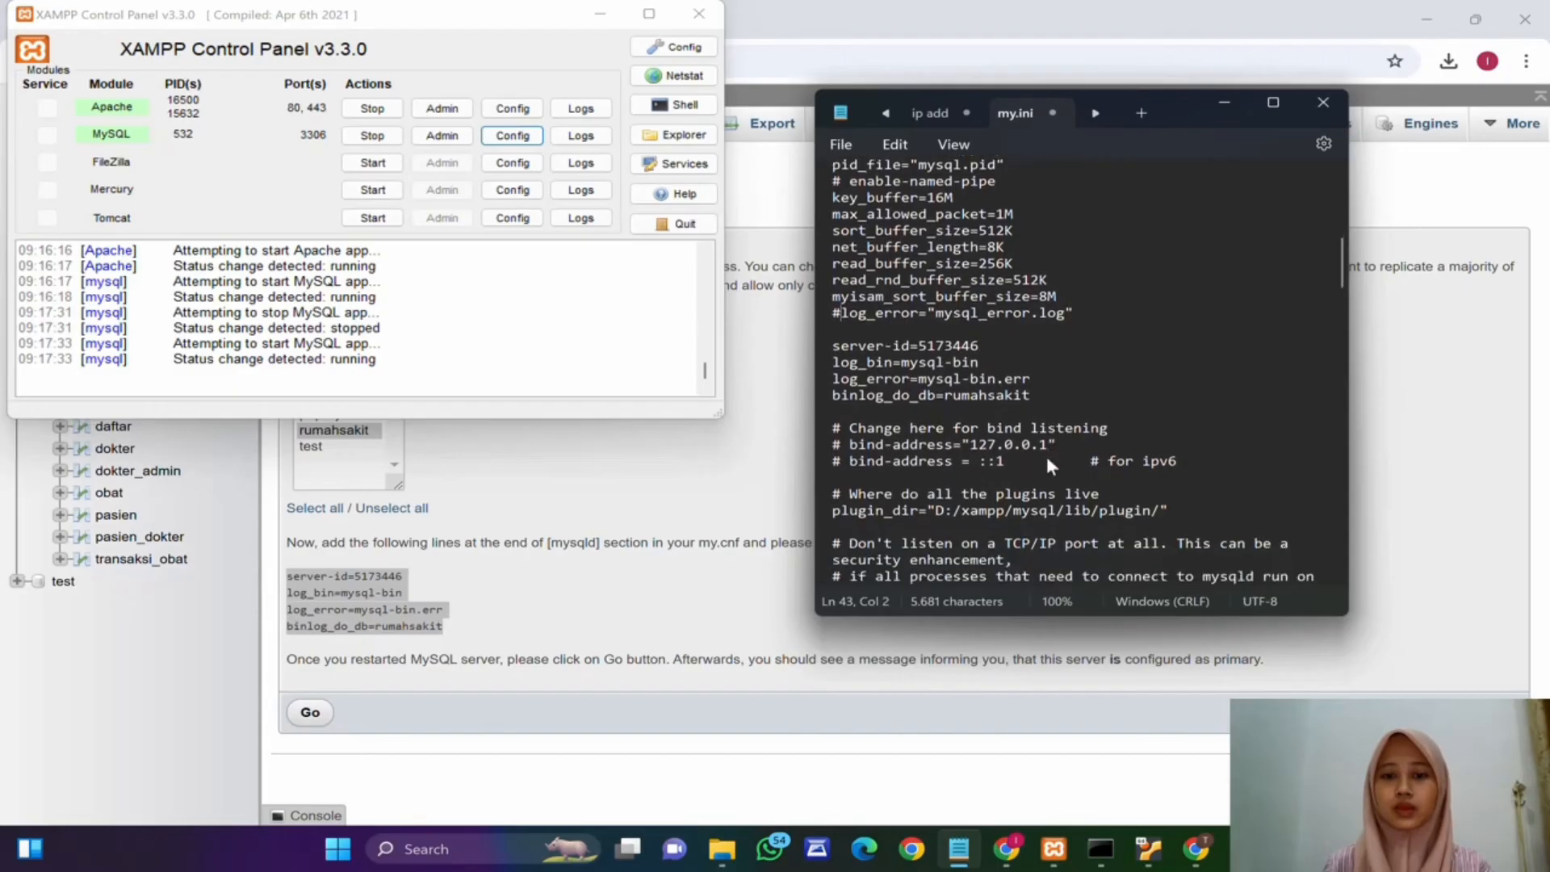
click(1046, 451)
key(ctrl+f)
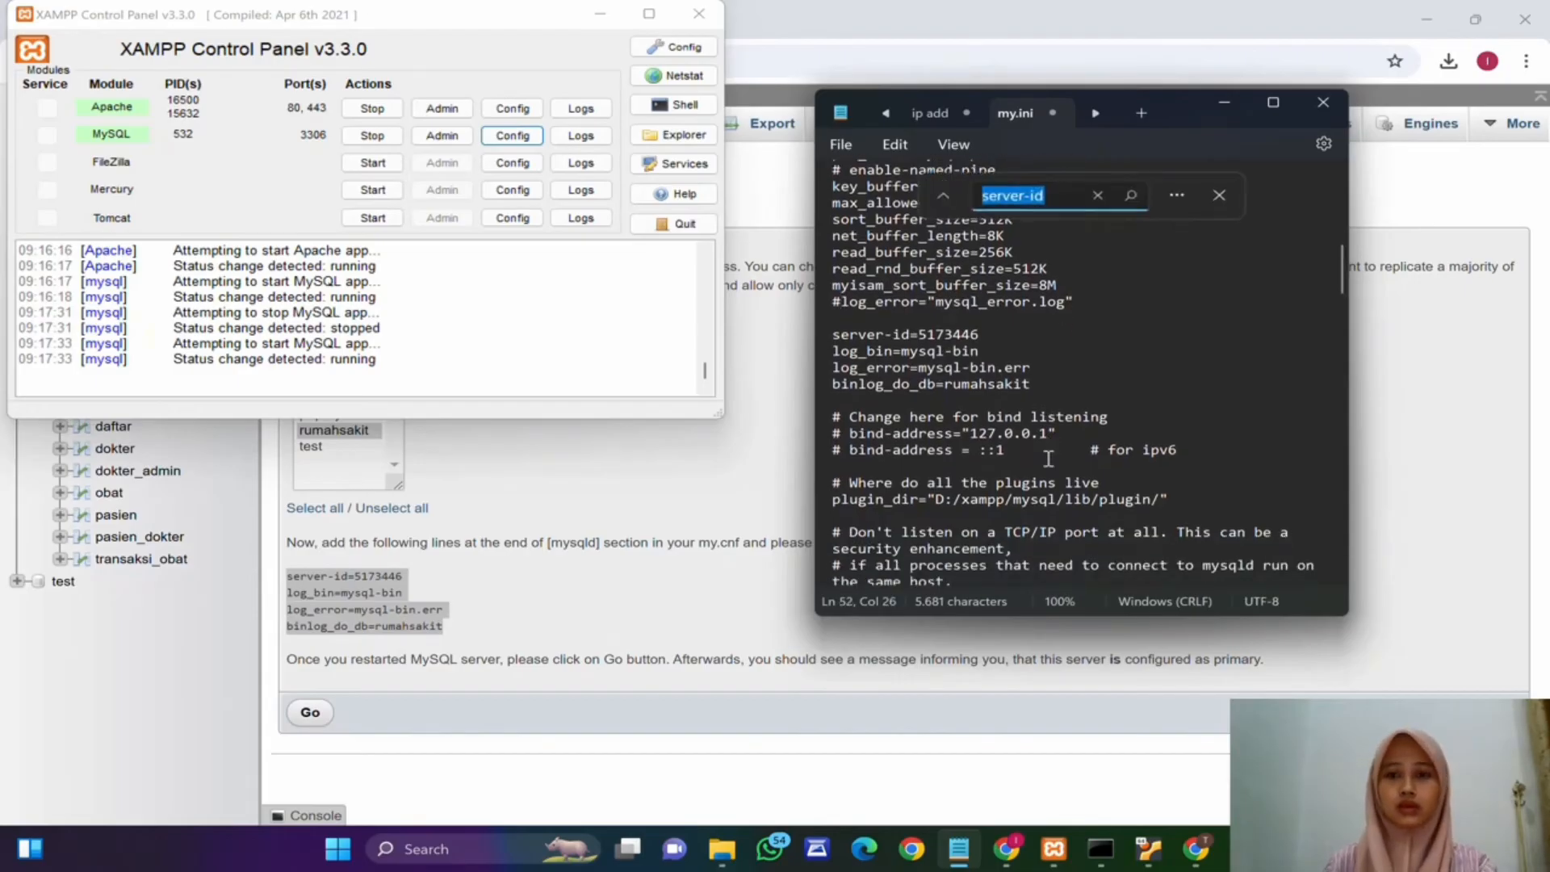
key(Return)
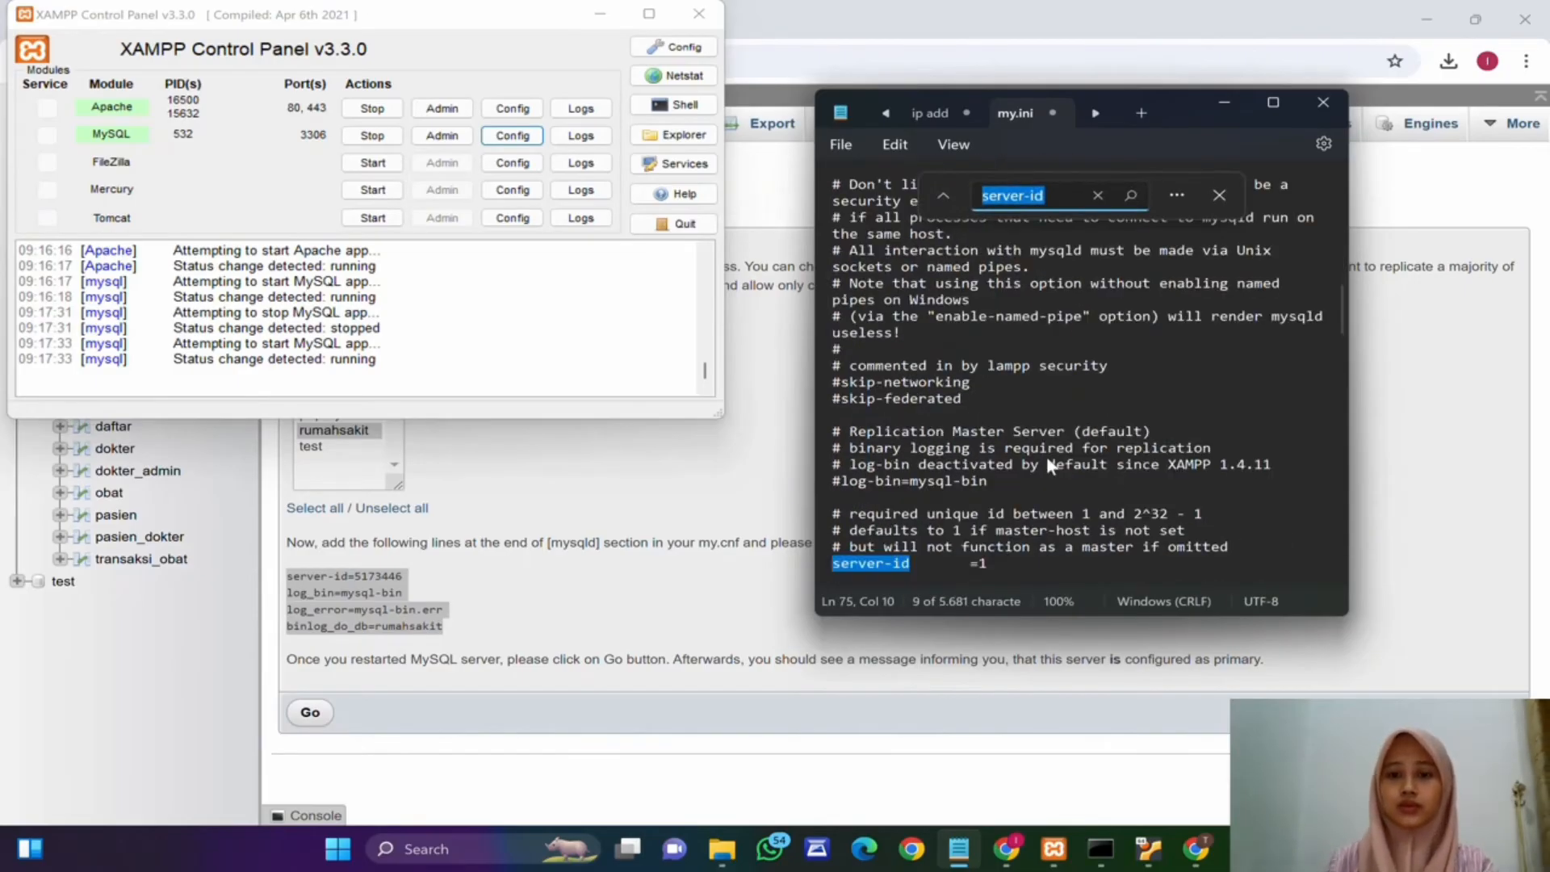
click(835, 564)
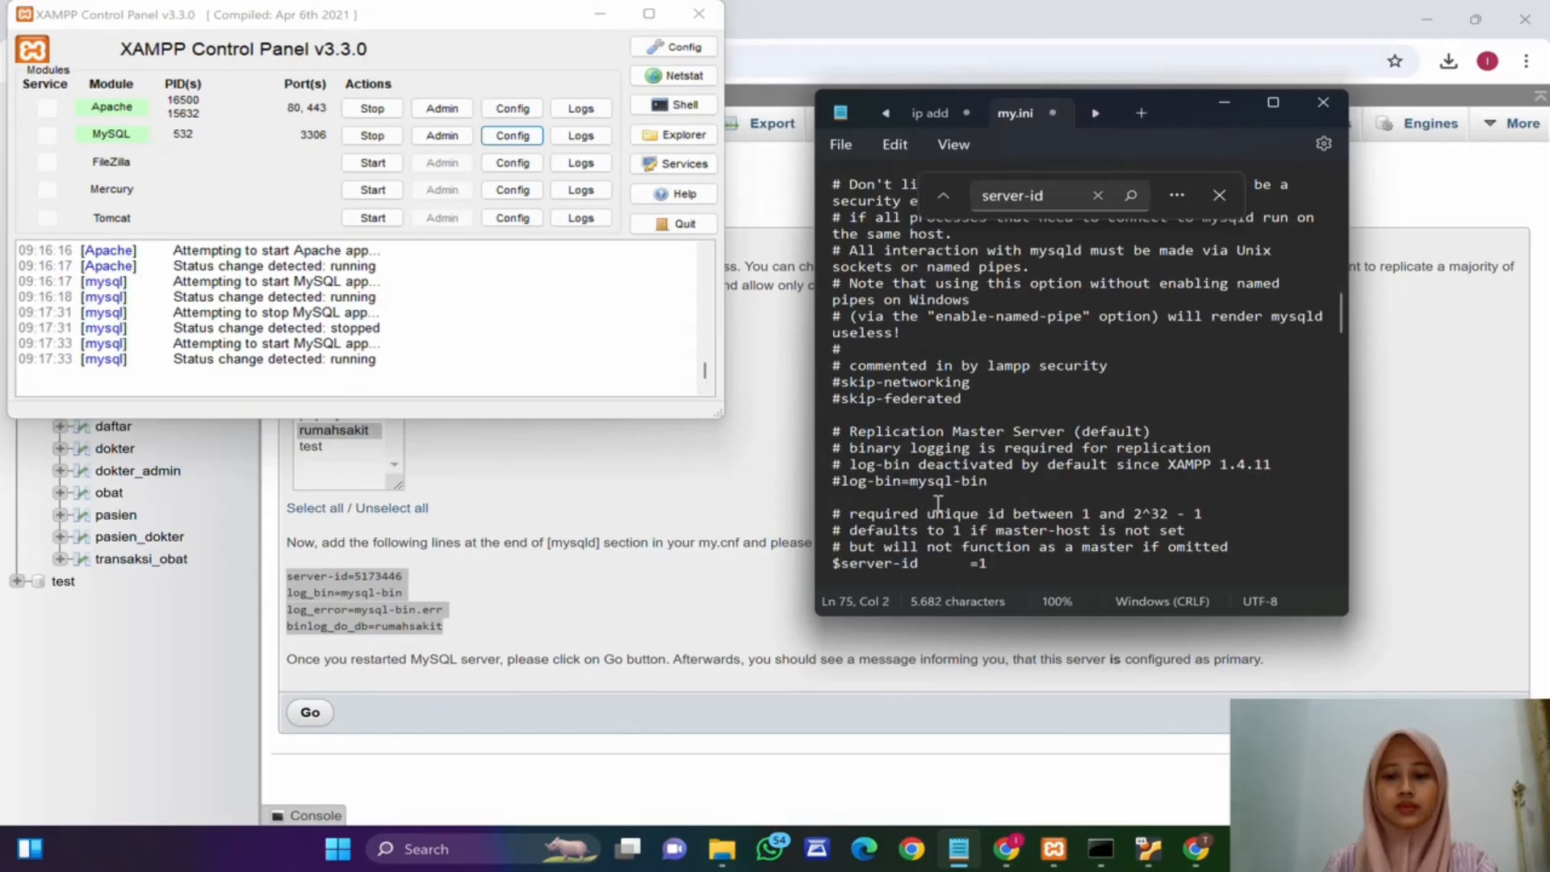
text(#)
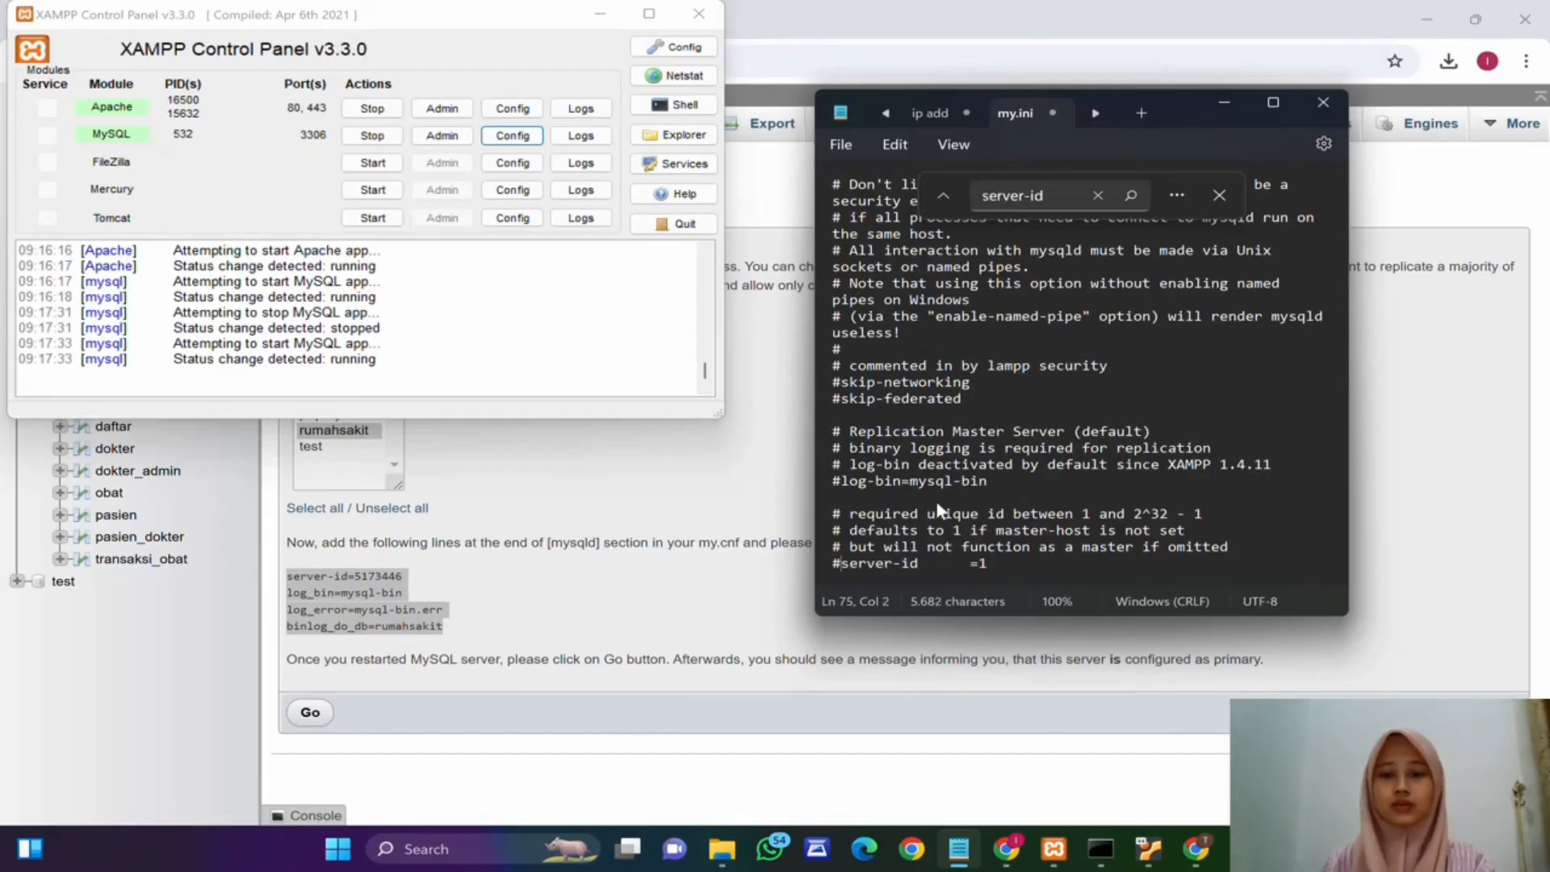
Step: Search for the next server-id entry, then close the find bar and the my.ini file
click(1067, 194)
key(Return)
key(Return)
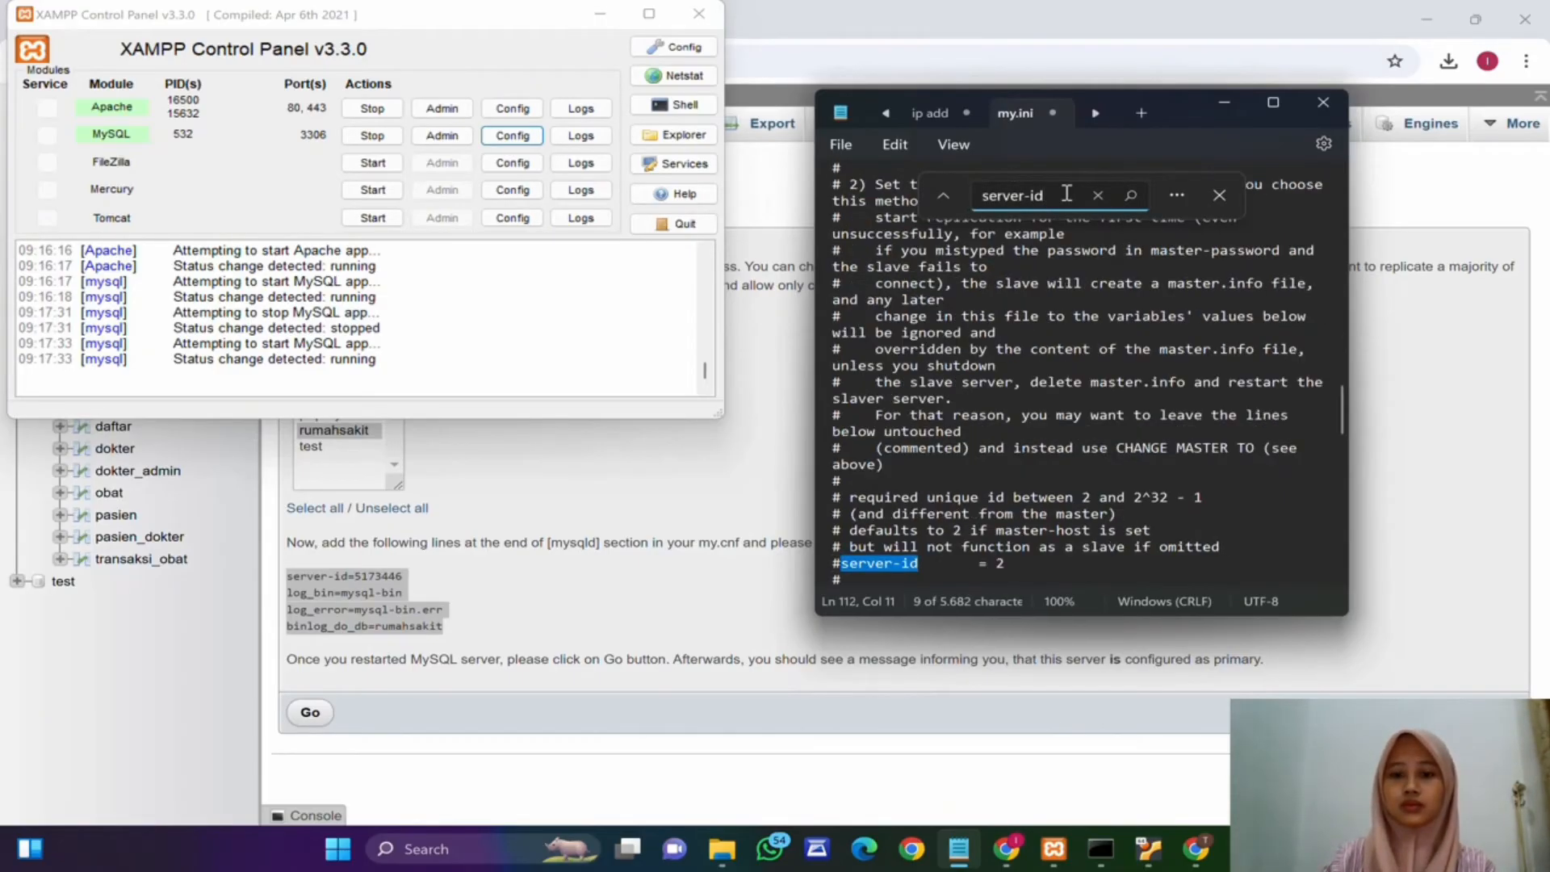
click(1020, 433)
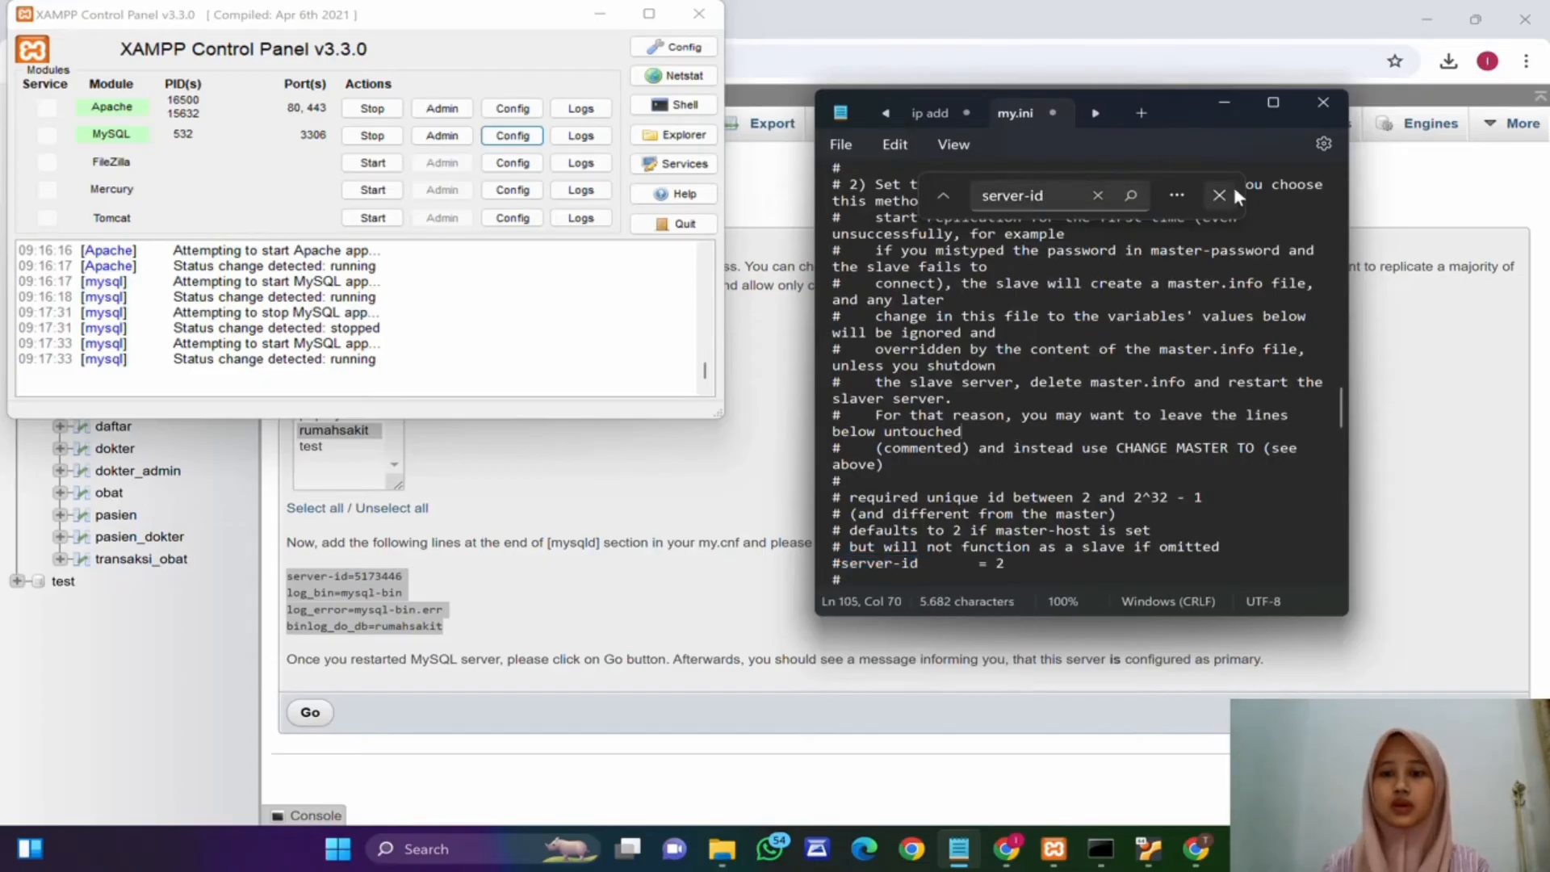
click(1223, 193)
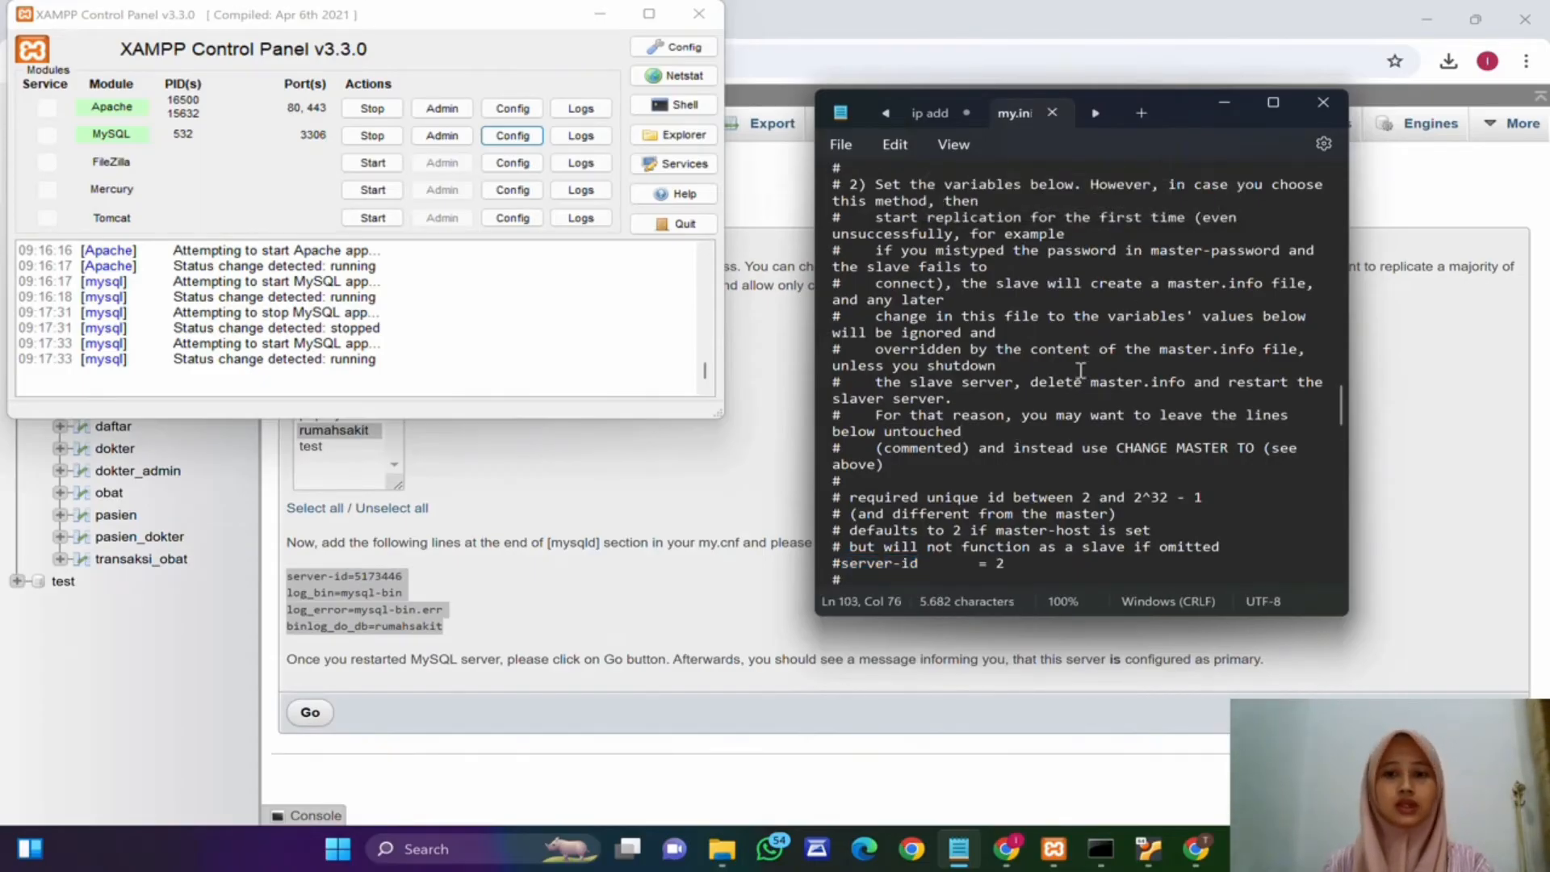
click(1053, 112)
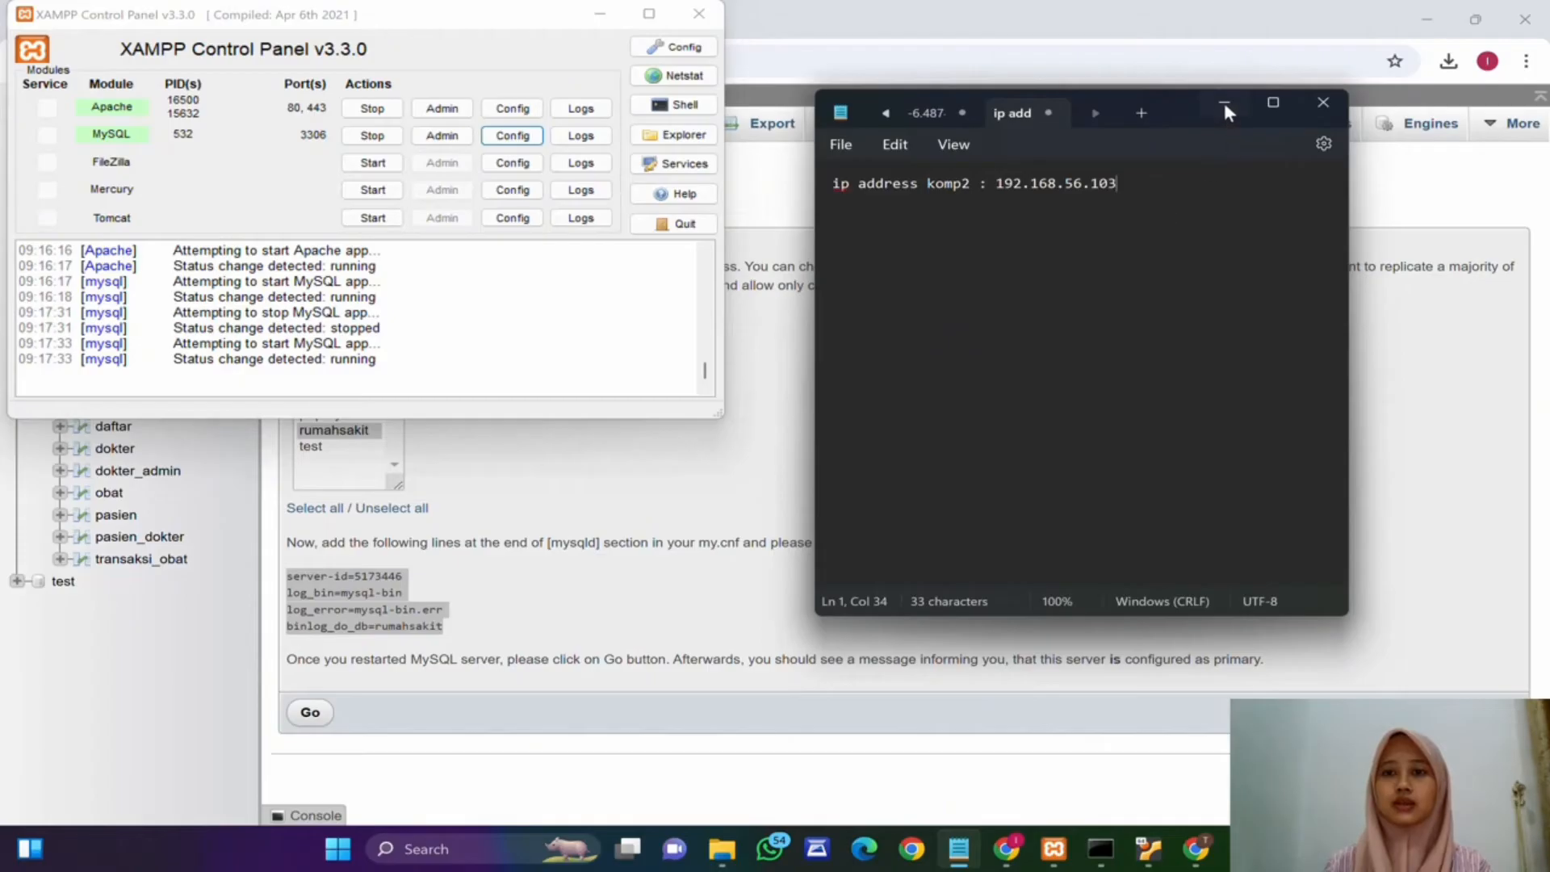
click(1224, 103)
Step: Restart the MySQL service from the XAMPP control panel and return to the browser
click(372, 135)
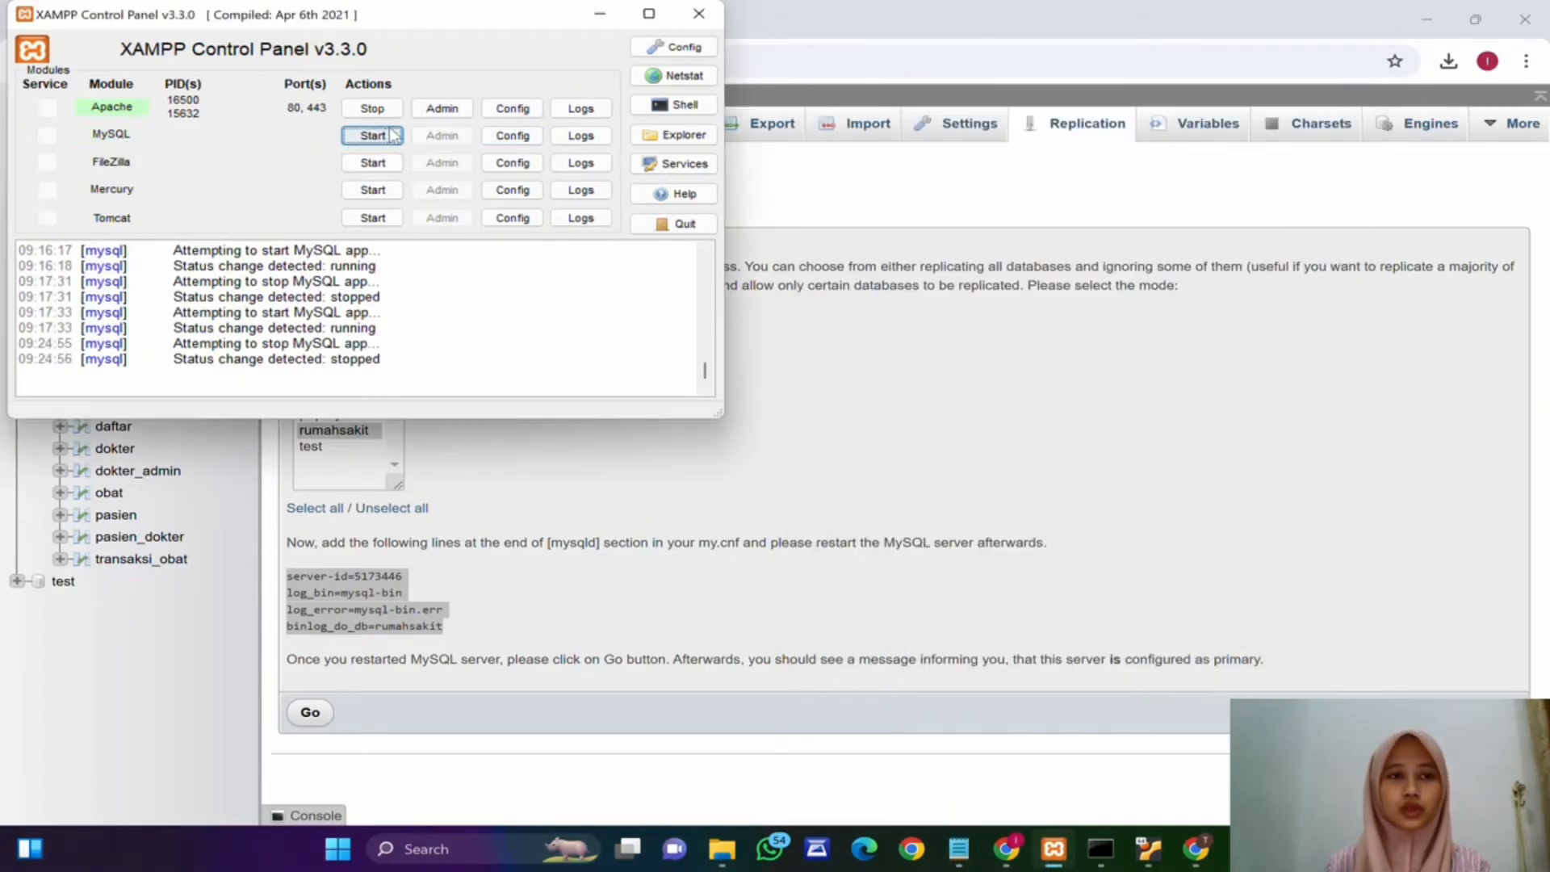
click(373, 135)
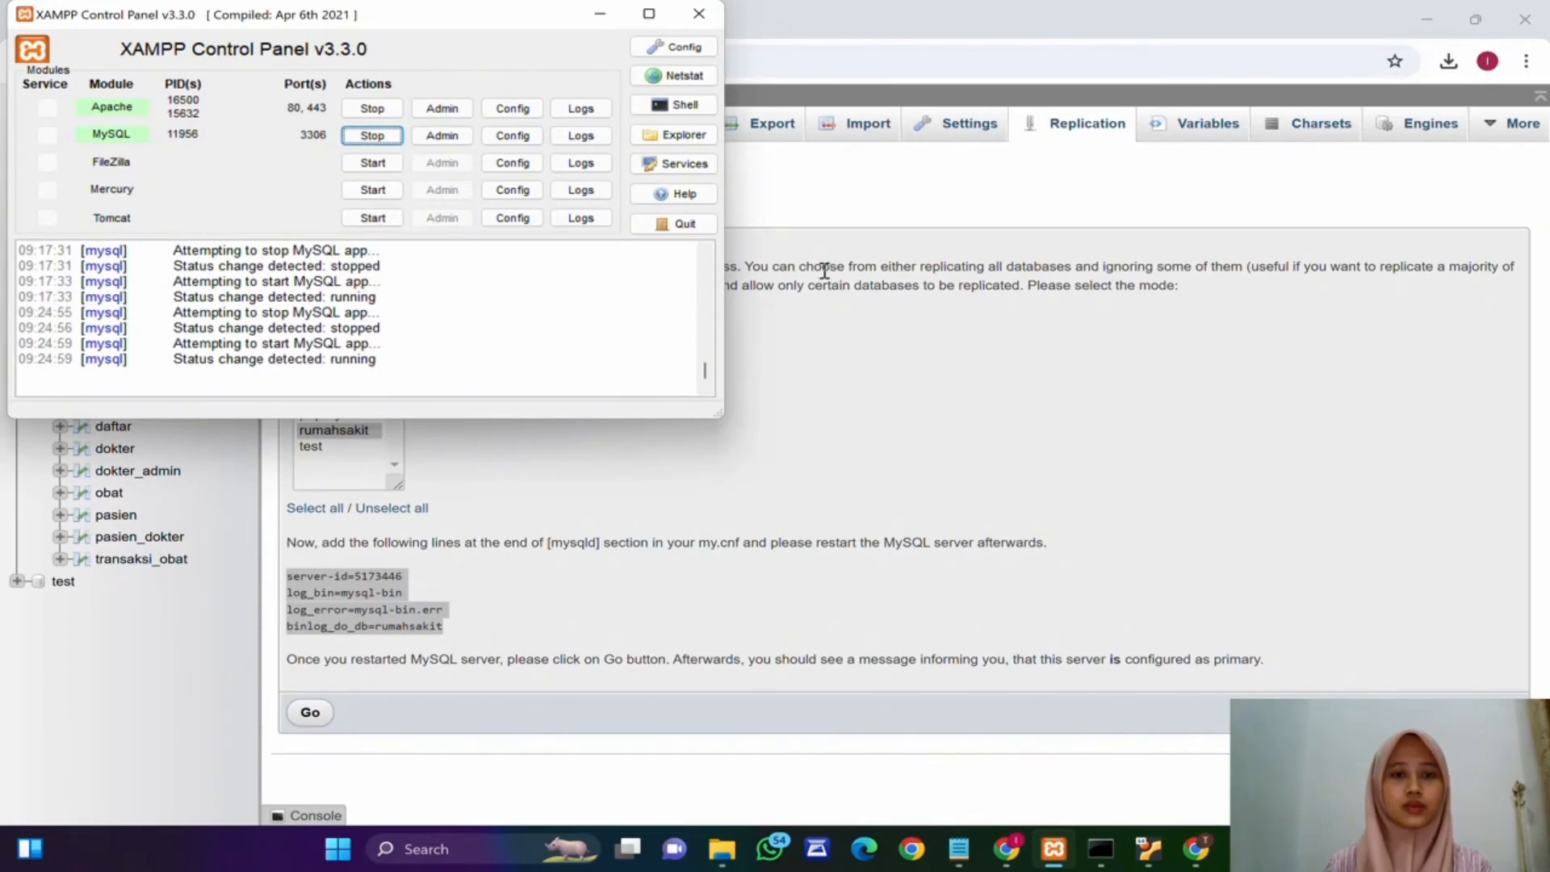
click(862, 373)
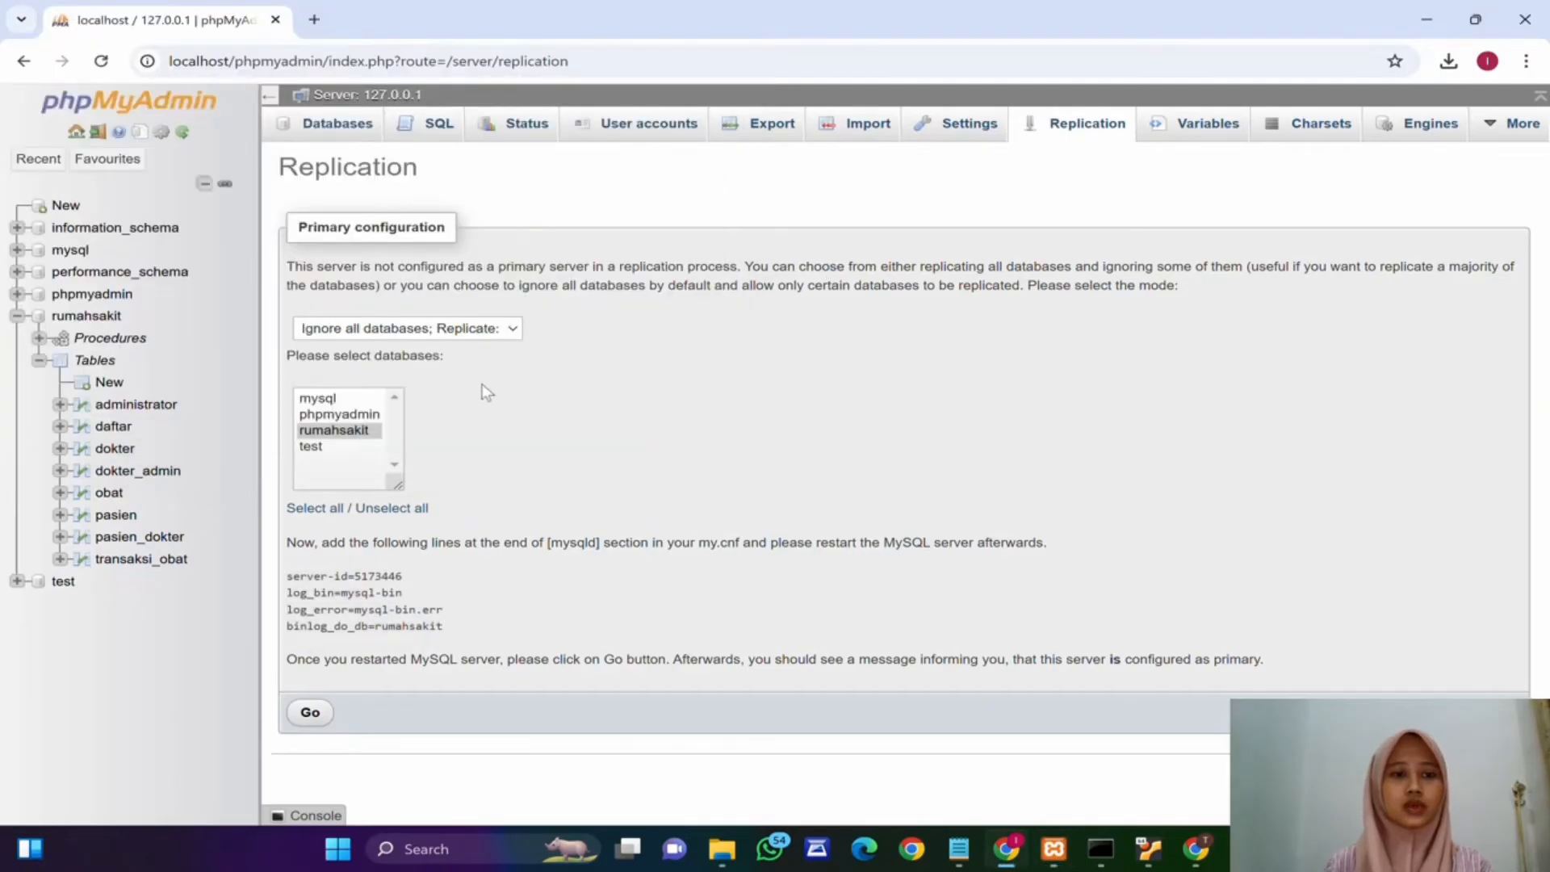
Step: Submit the primary replication configuration and show the primary status
click(310, 712)
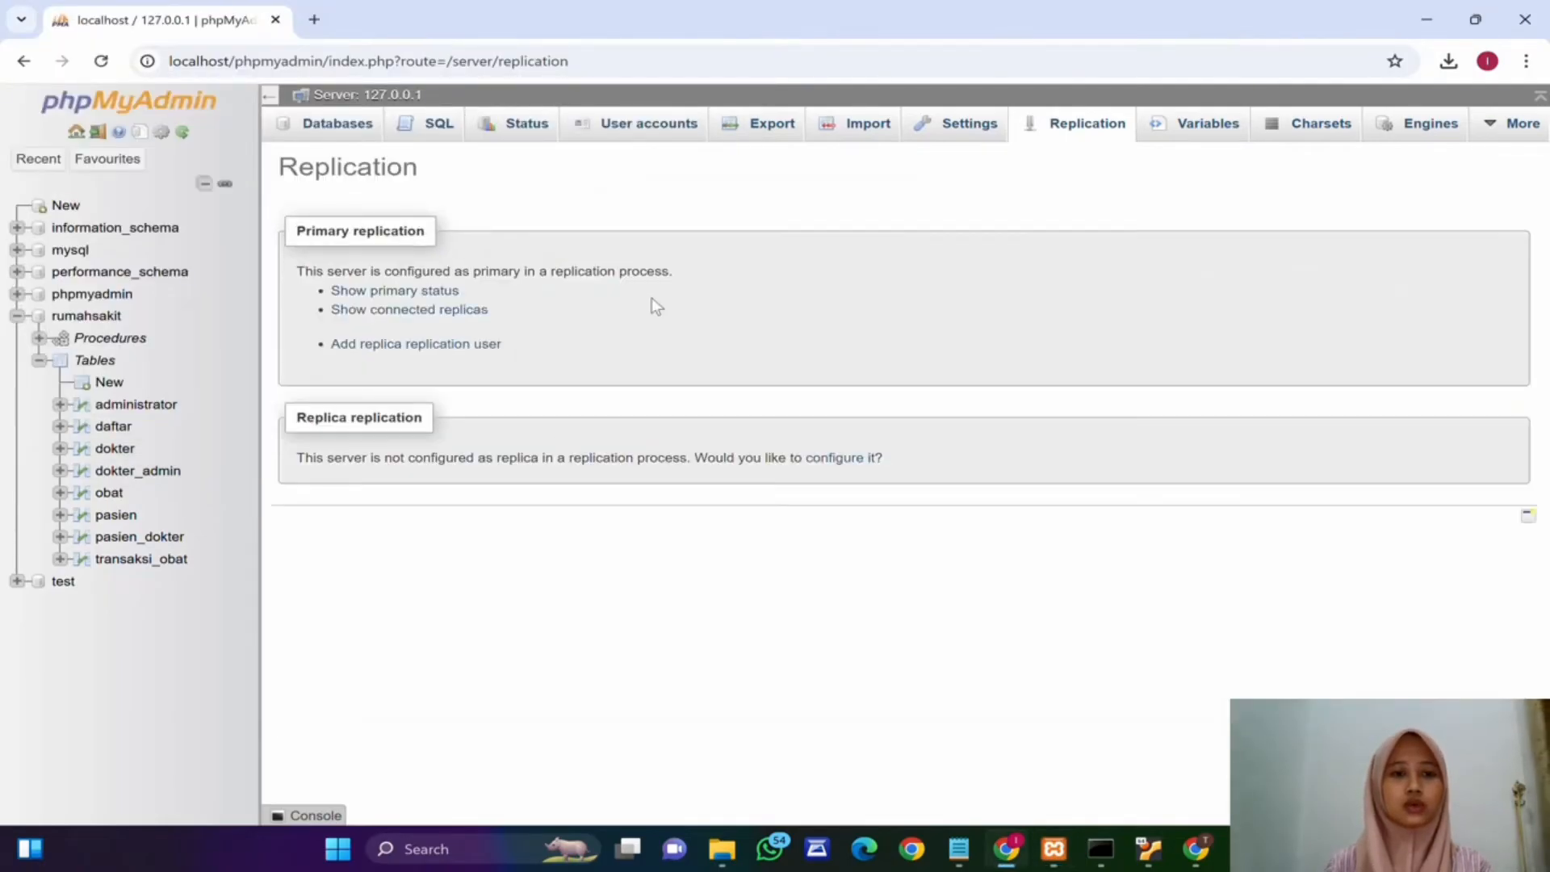
click(365, 292)
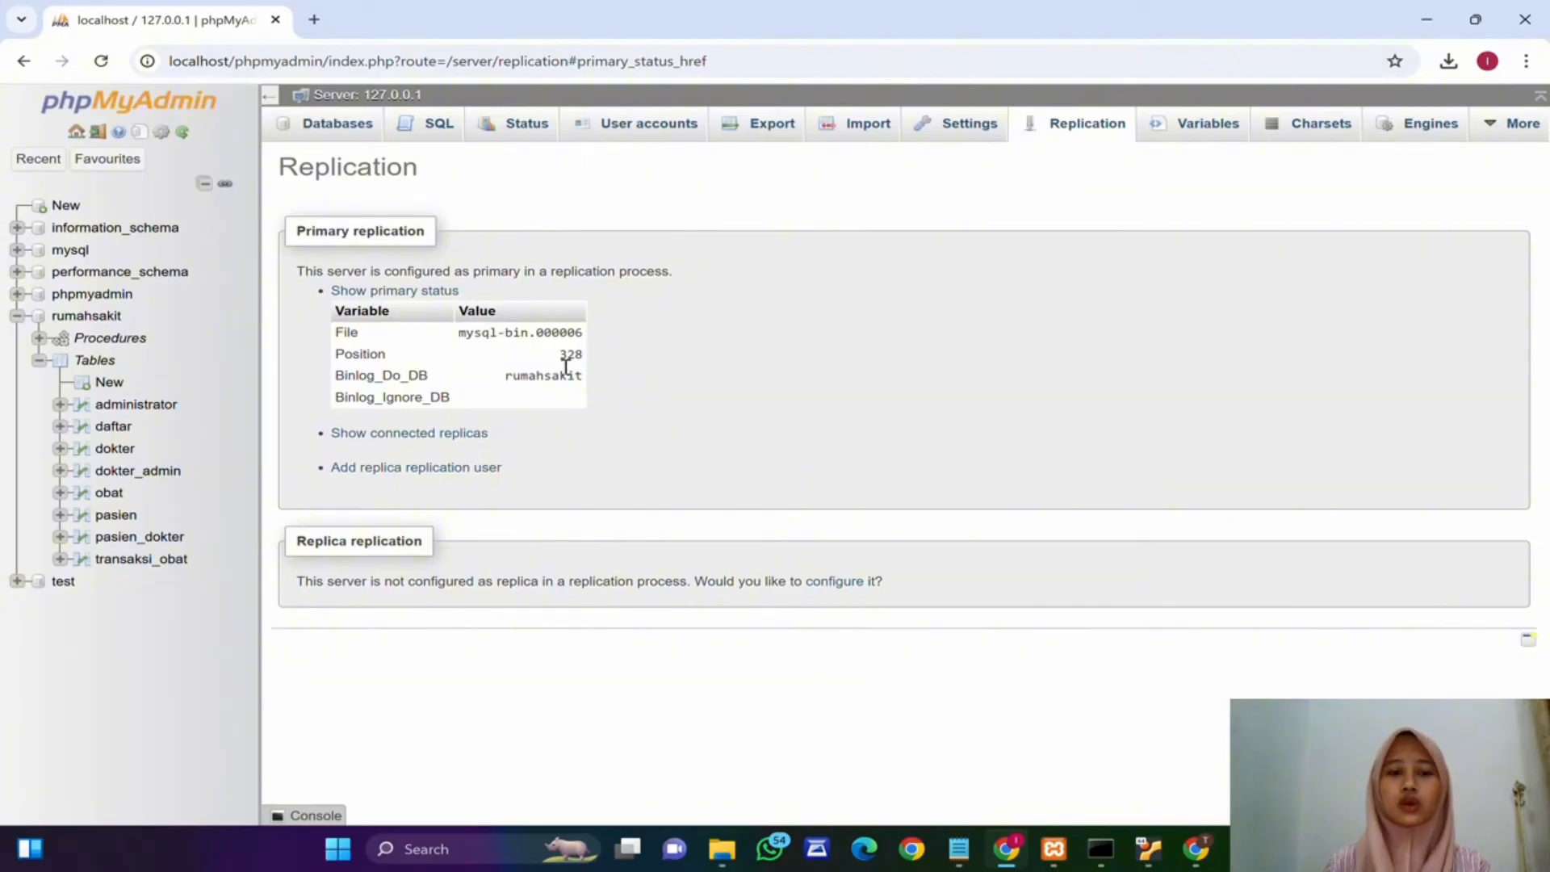
Step: Start adding a new user account, enter the replica user's name and clear the host name field
click(639, 128)
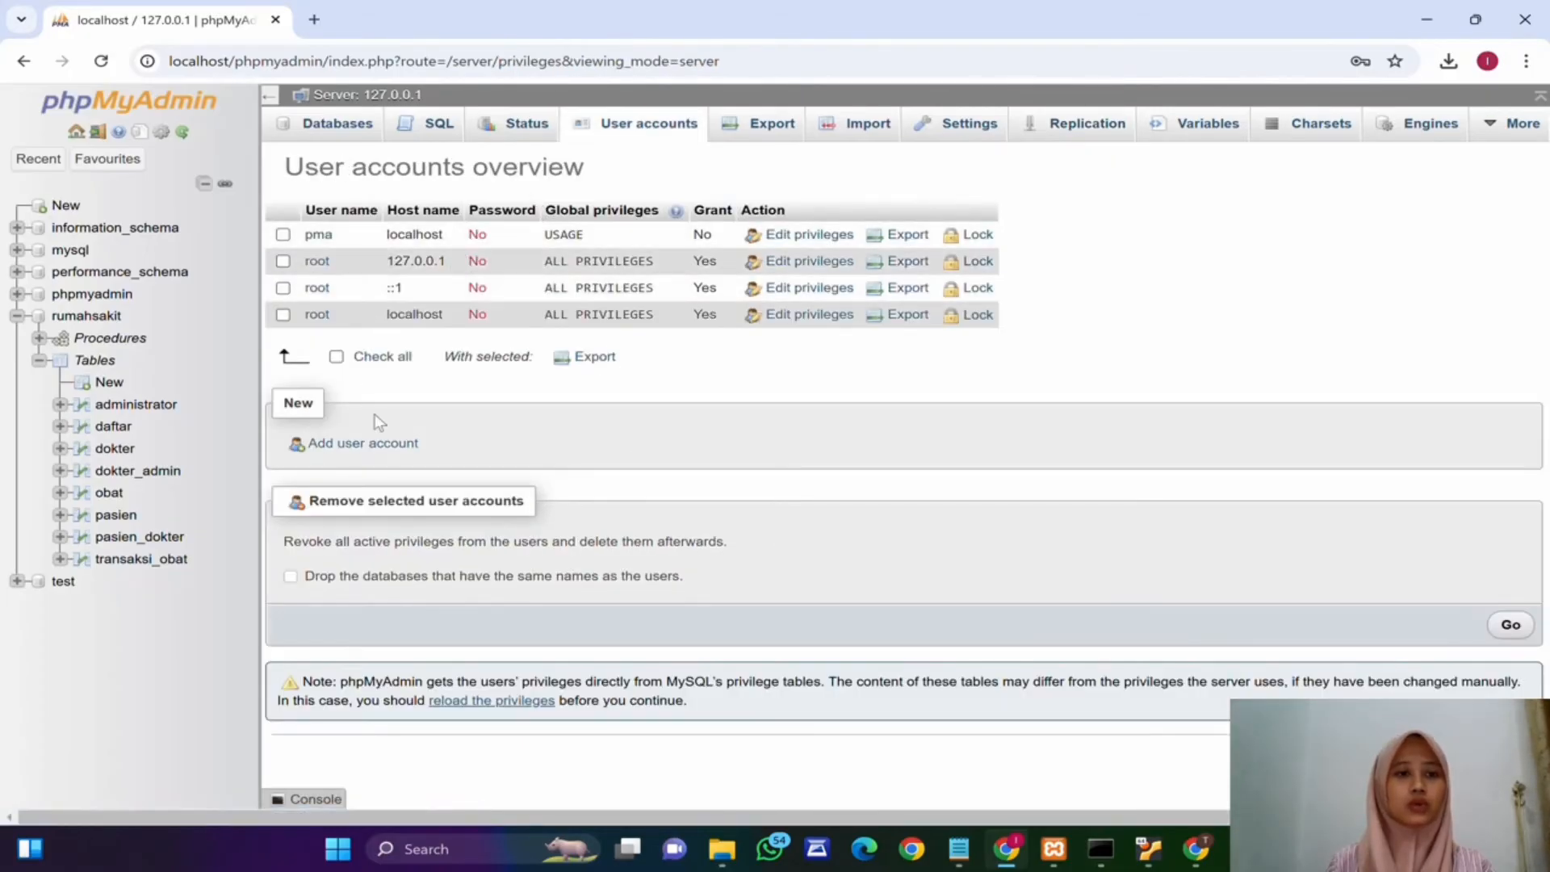
click(347, 444)
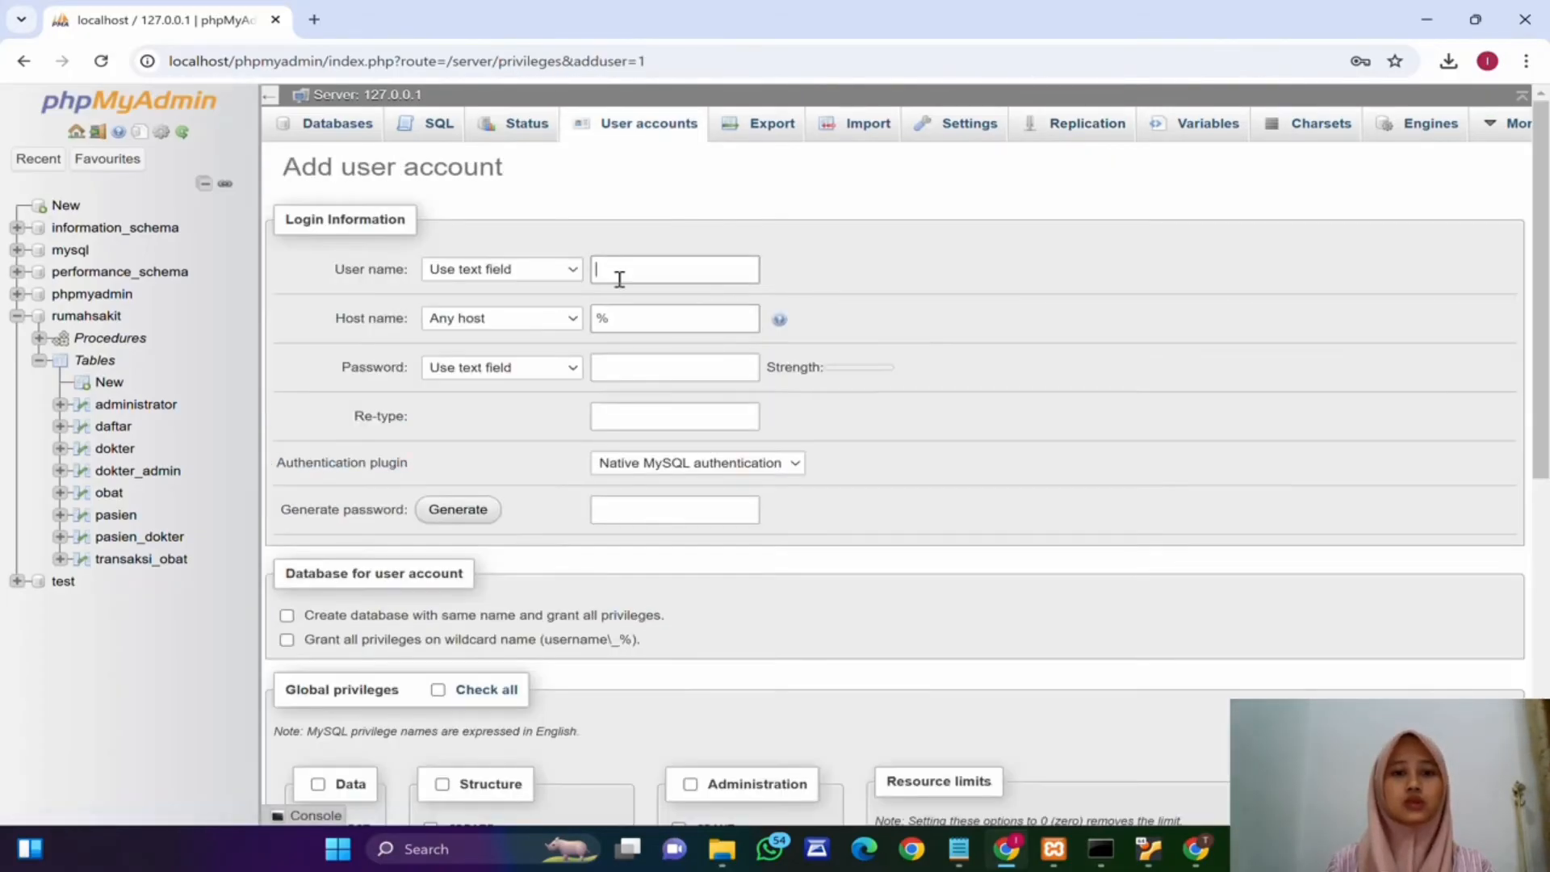
click(624, 267)
text(estiana)
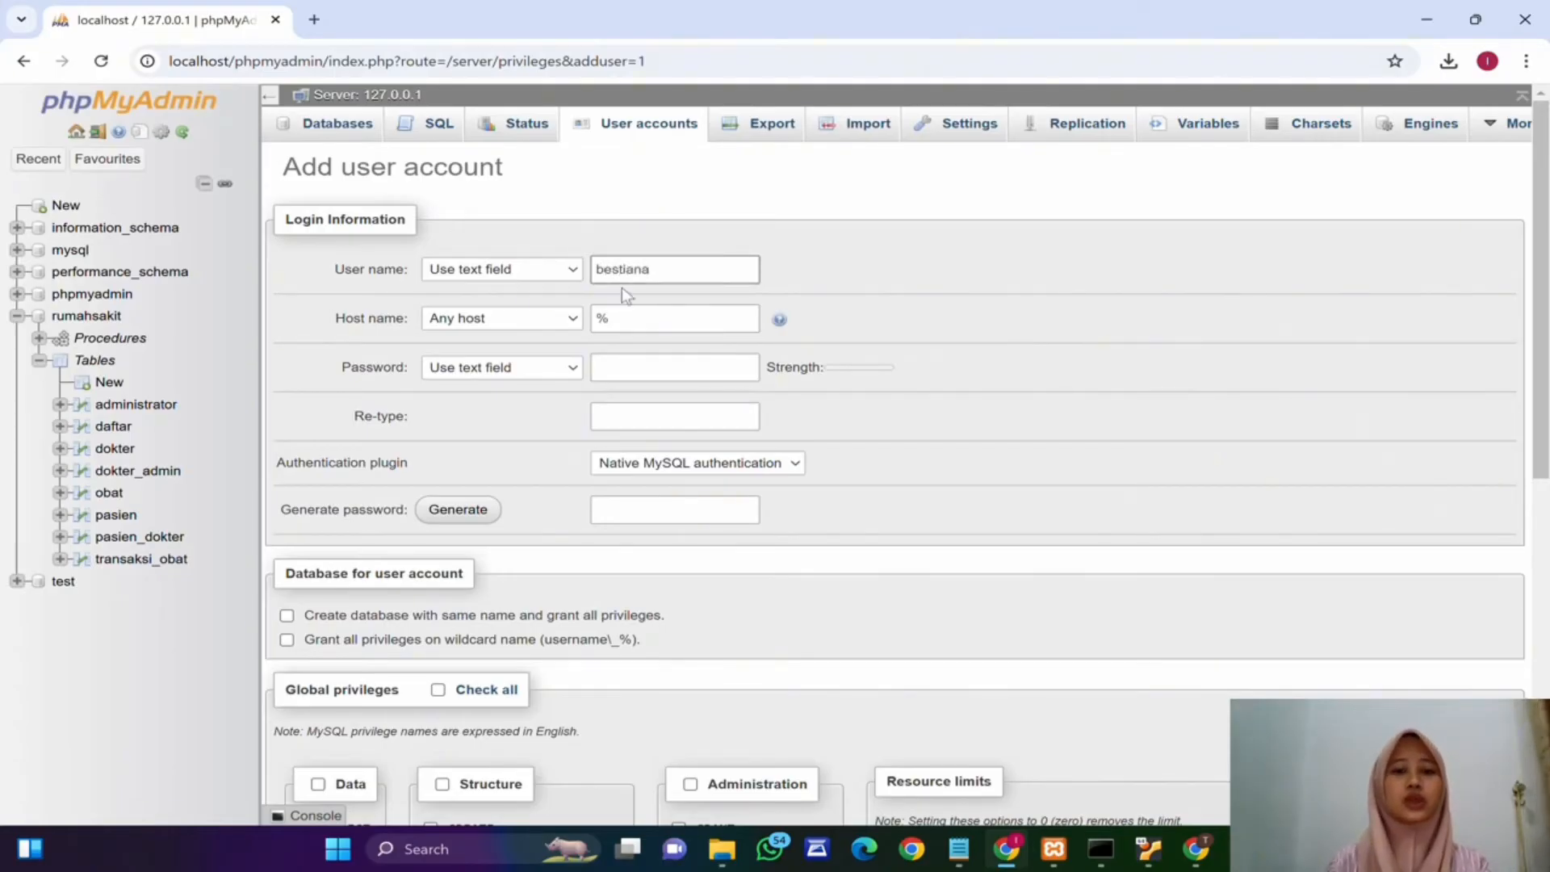
drag(635, 318, 558, 328)
key(BackSpace)
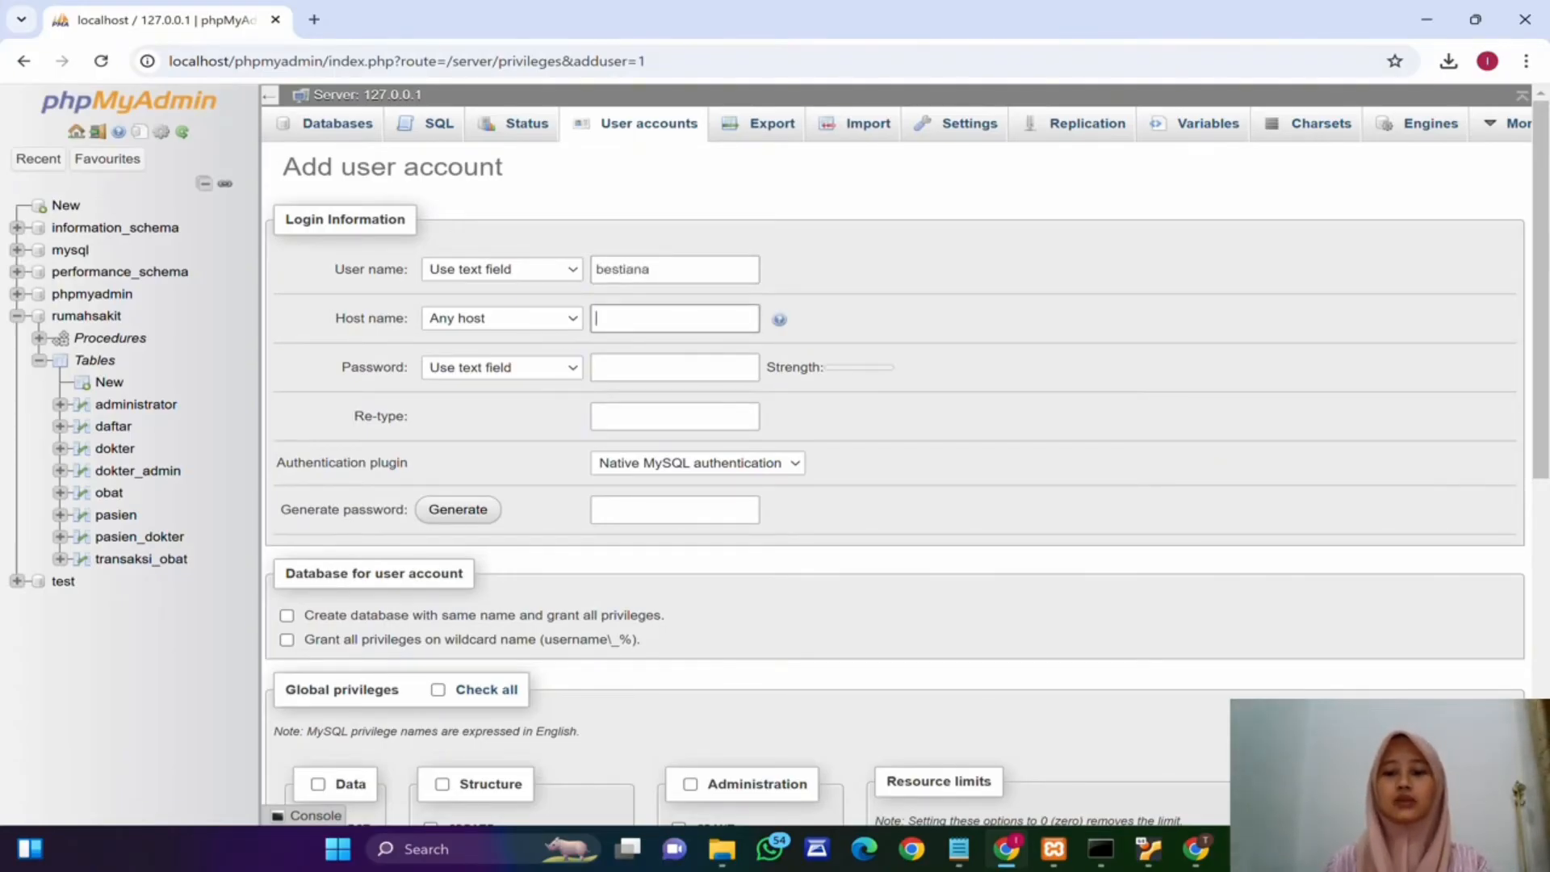
Step: Switch to the Ubuntu VM and open the wired connection details for enp0s3 to check its IP address
click(1148, 848)
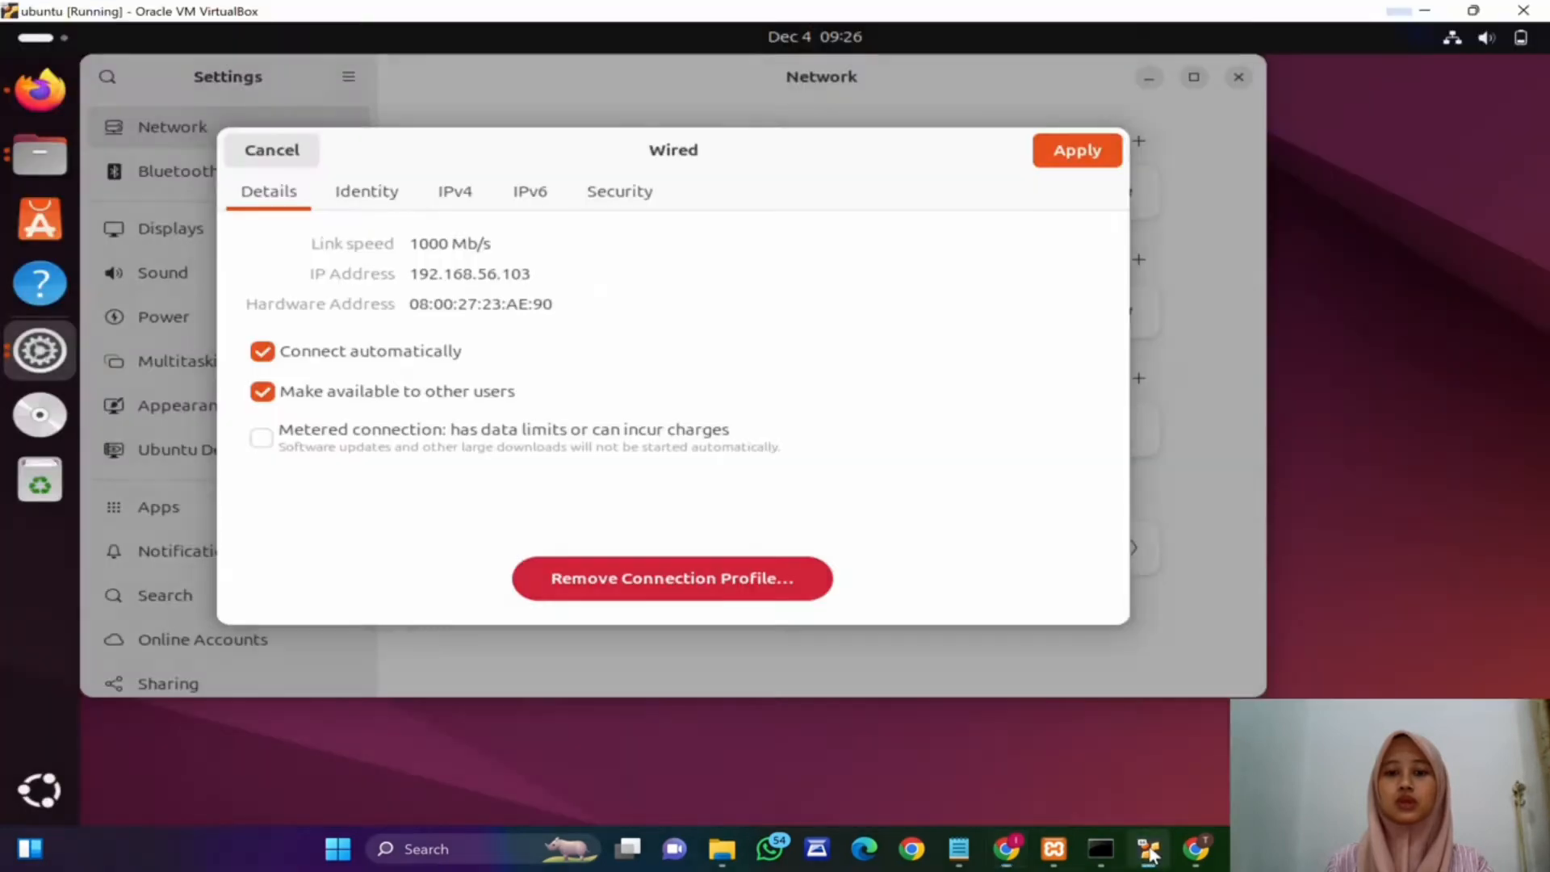
click(275, 159)
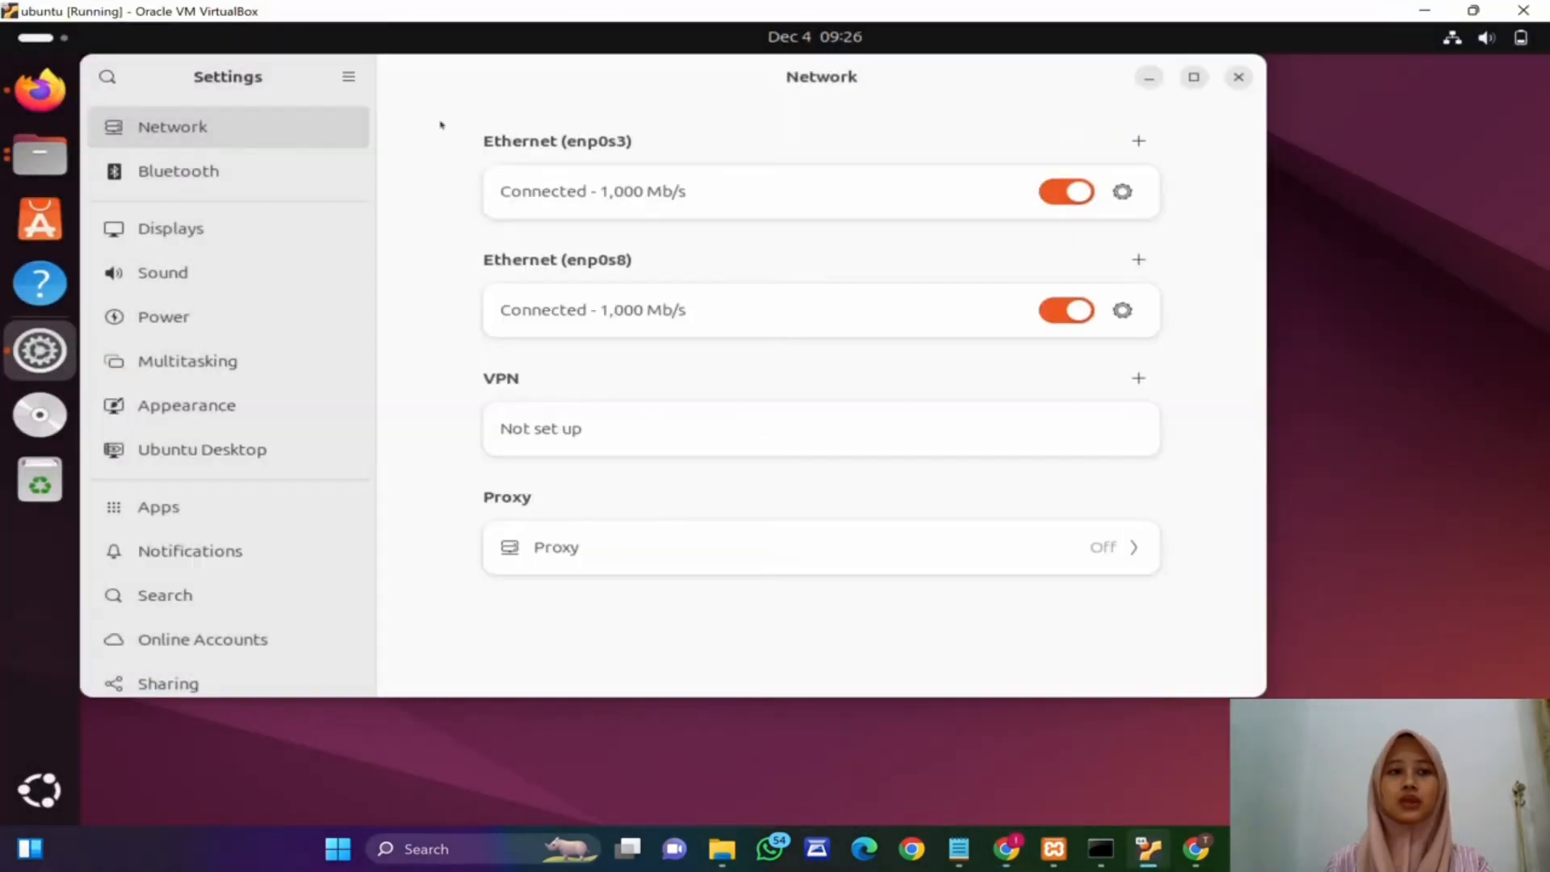
click(1122, 191)
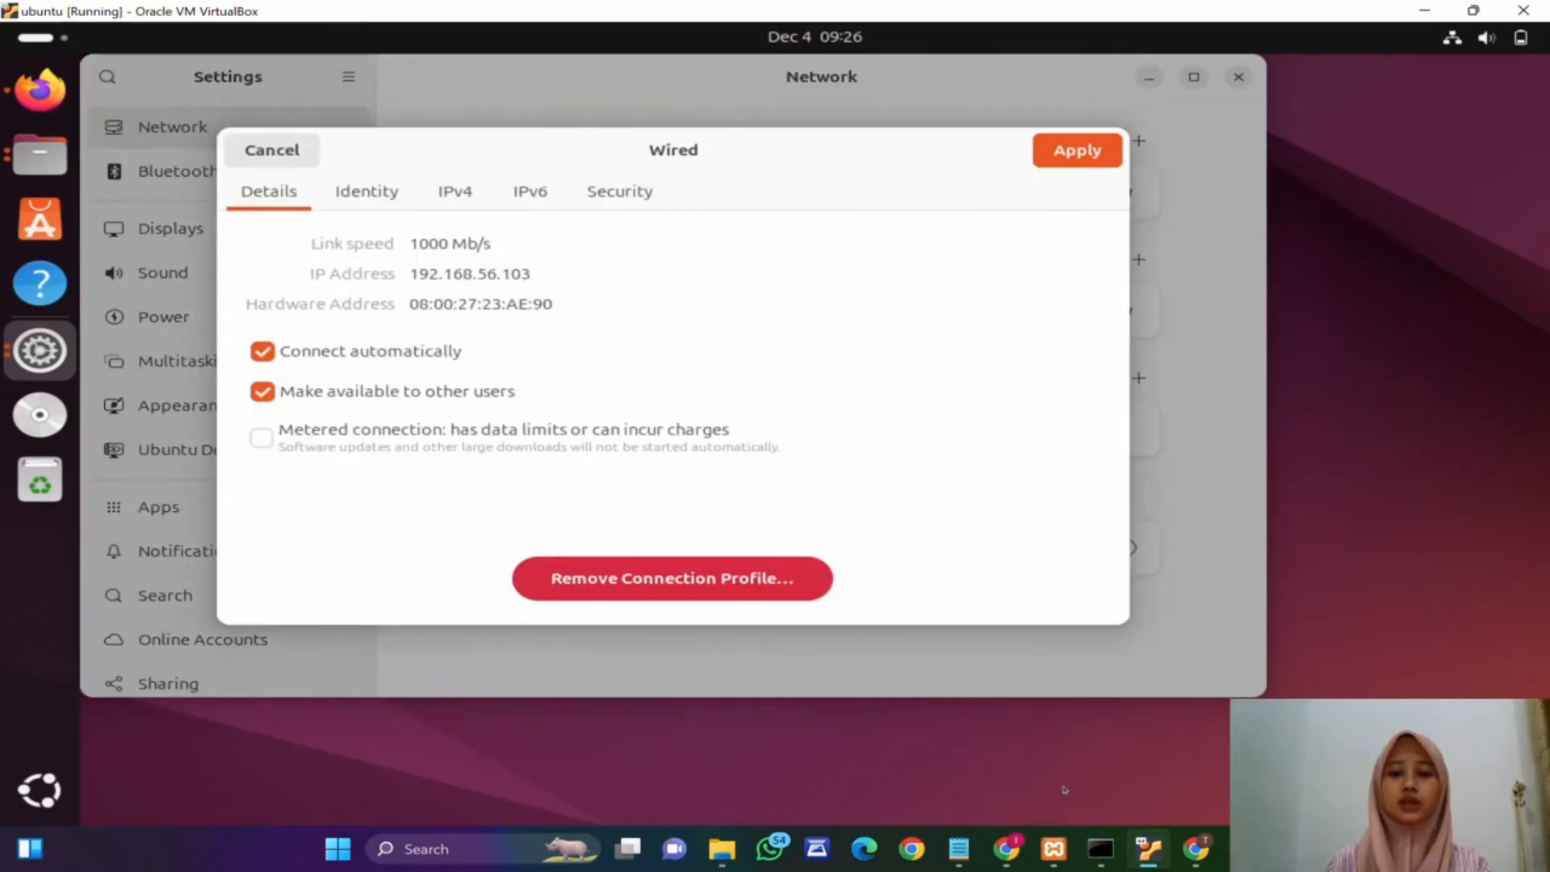
Step: Return to the browser and set the new user's host name to 192.168.56.103
click(1007, 852)
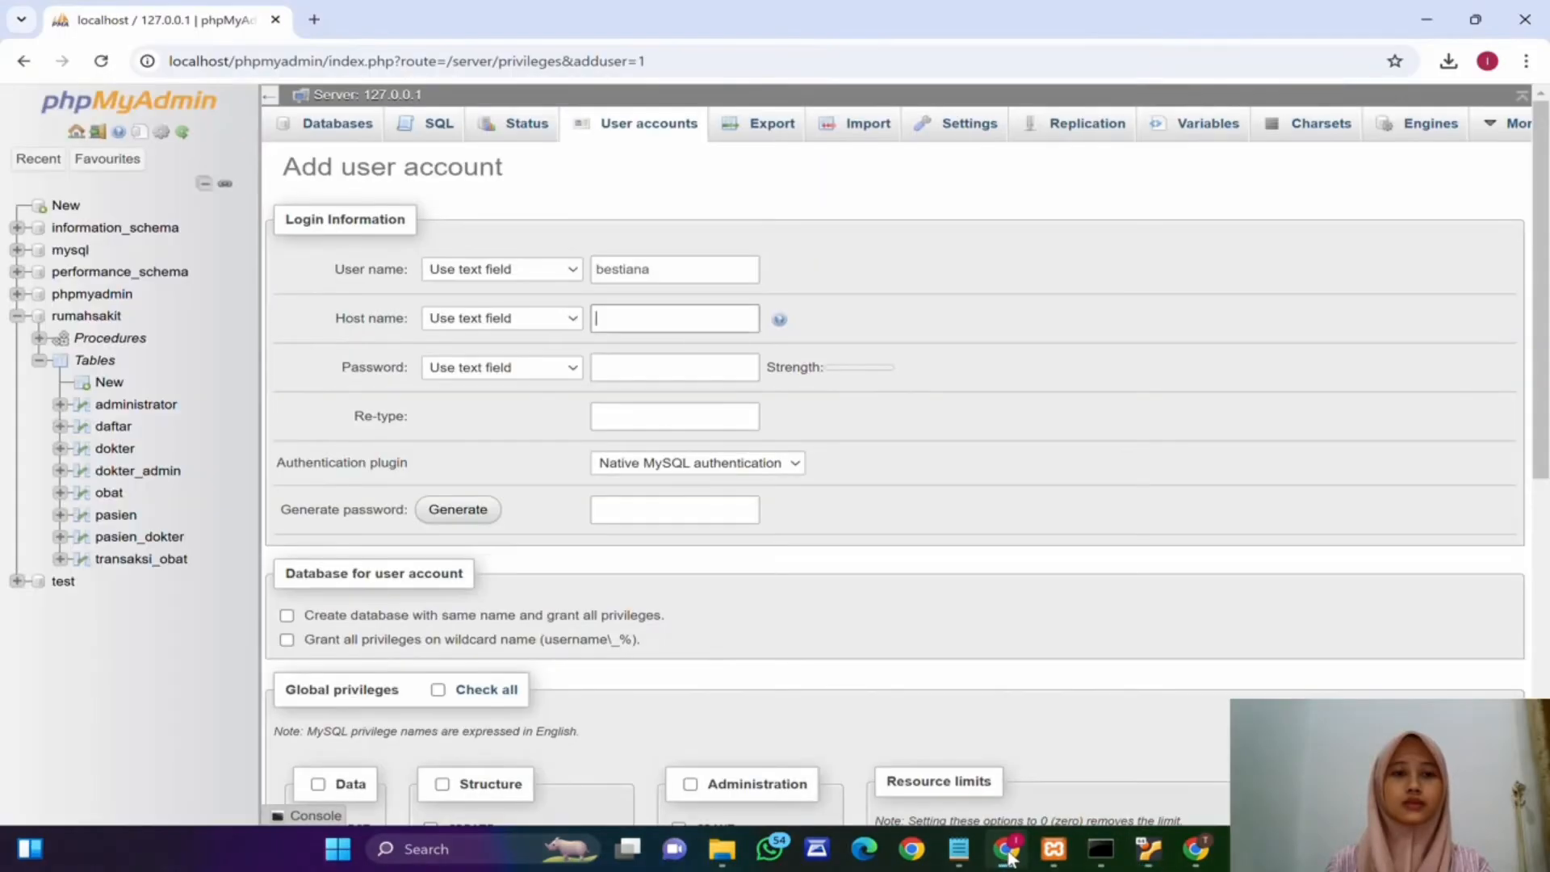
text(192.168)
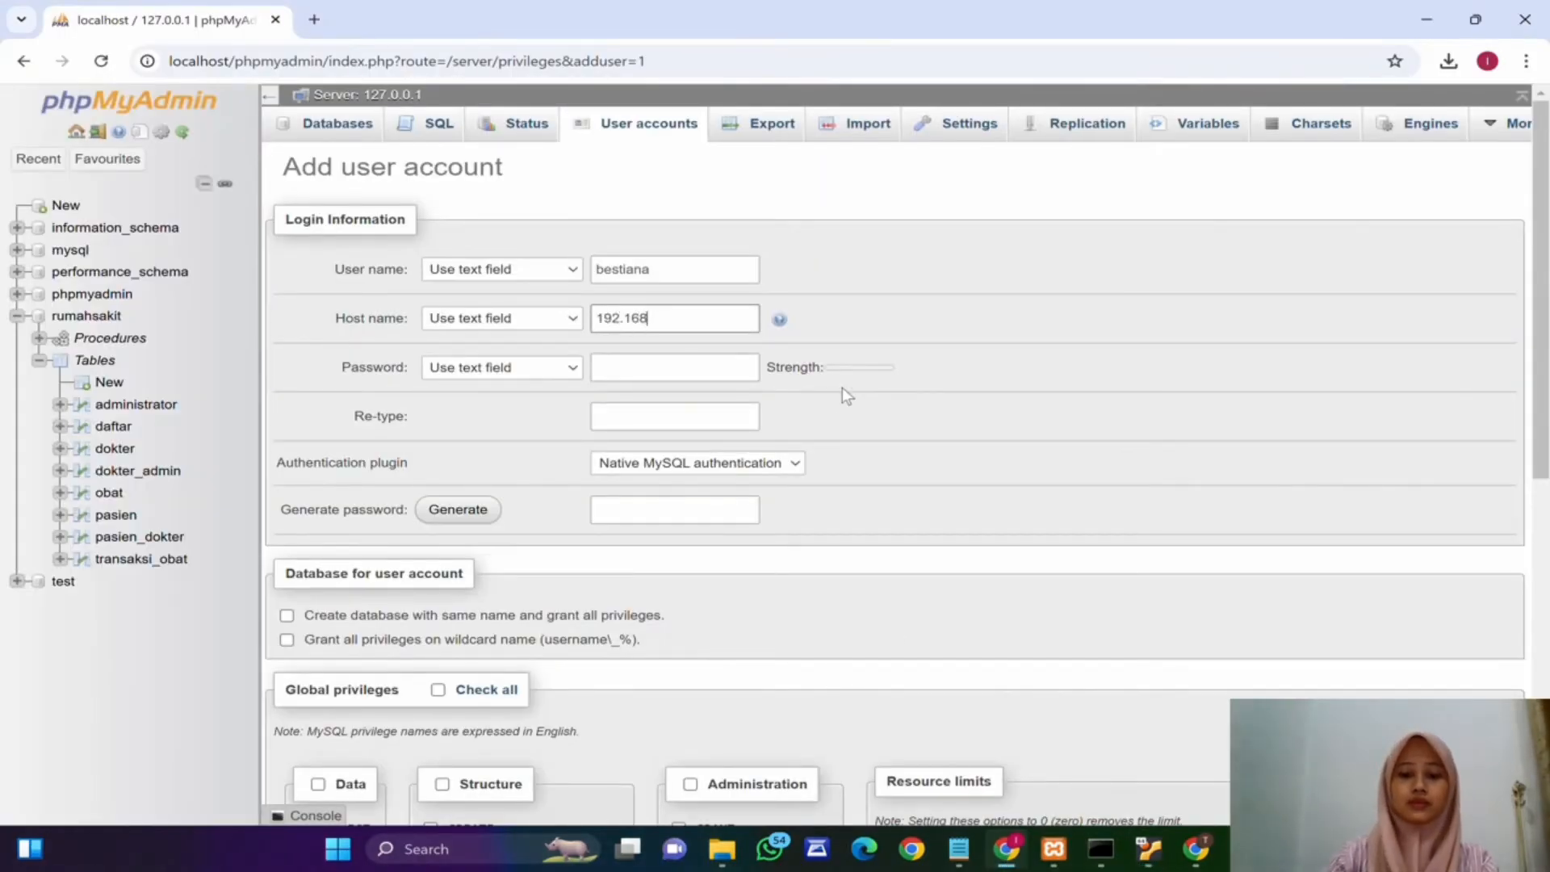
text(.56.103)
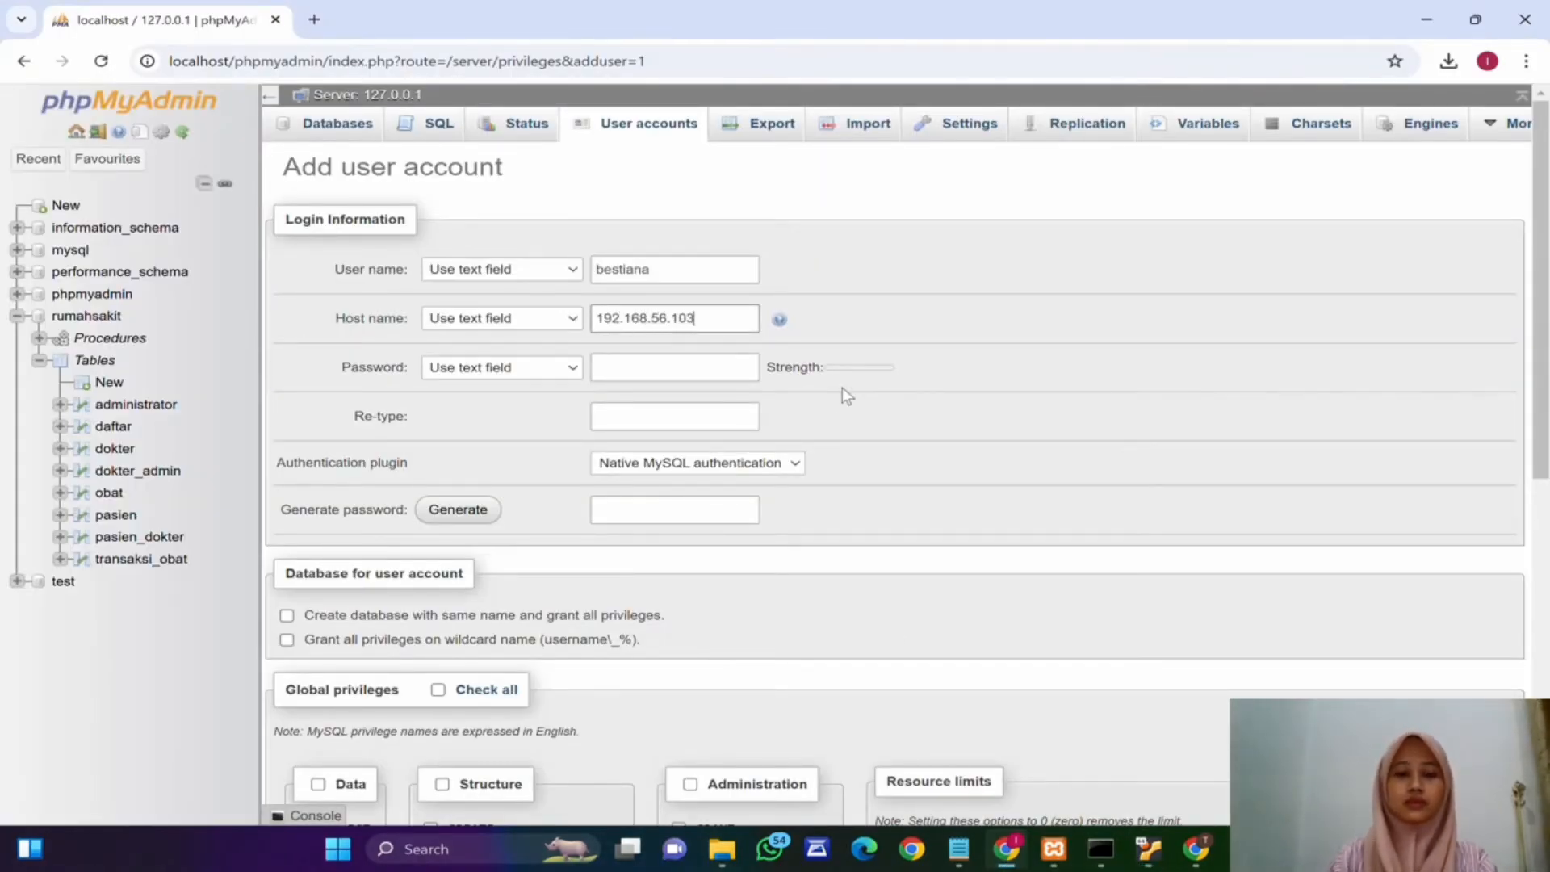
Step: Enter the replica user's password and retype it in the confirmation field
click(692, 371)
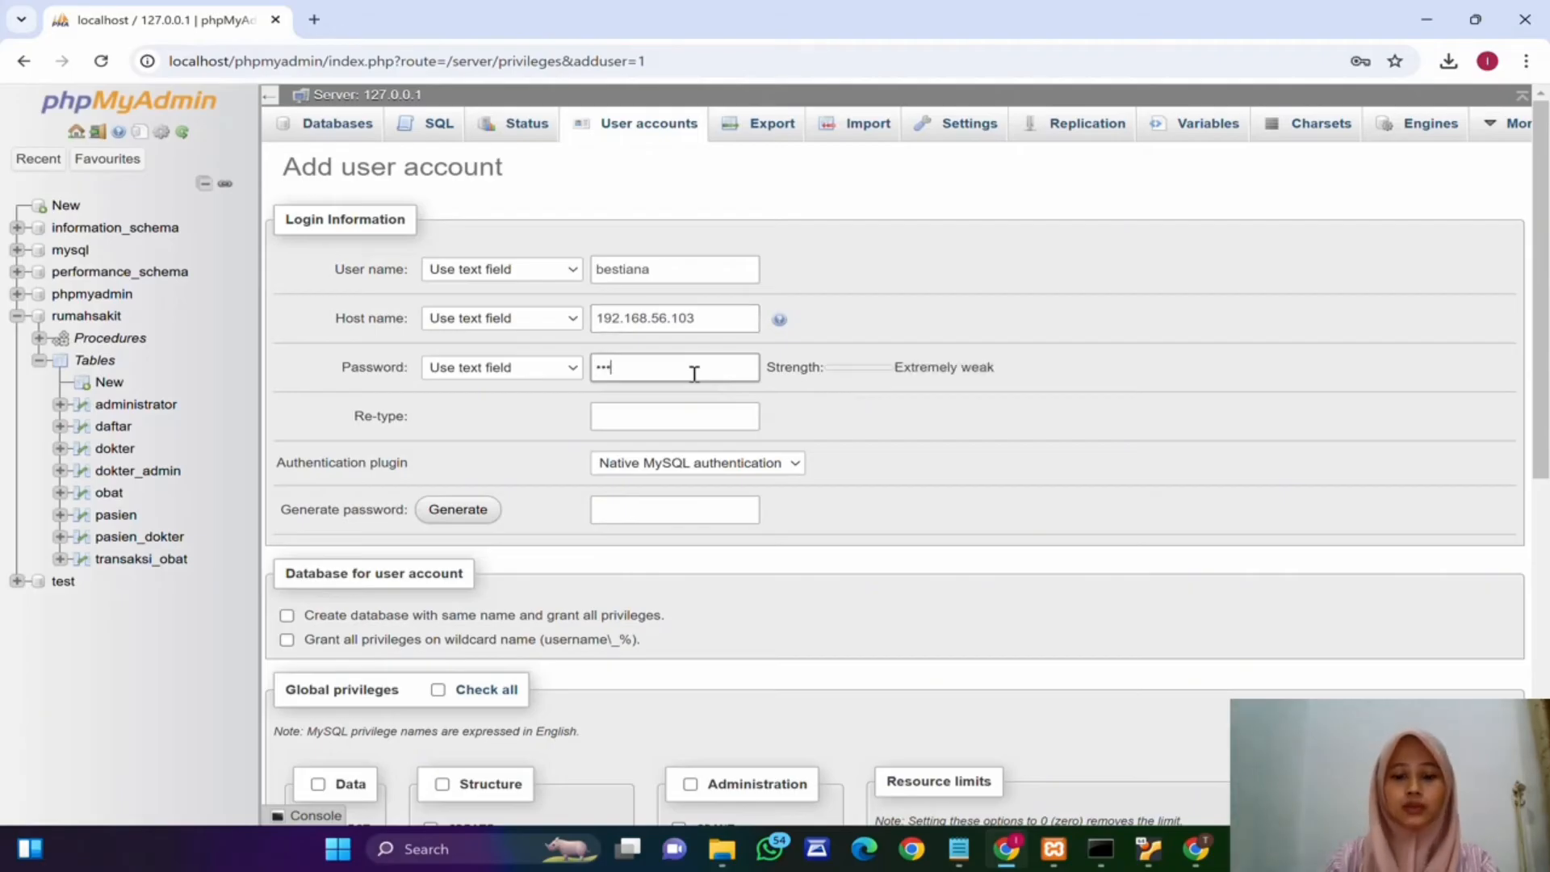
click(699, 417)
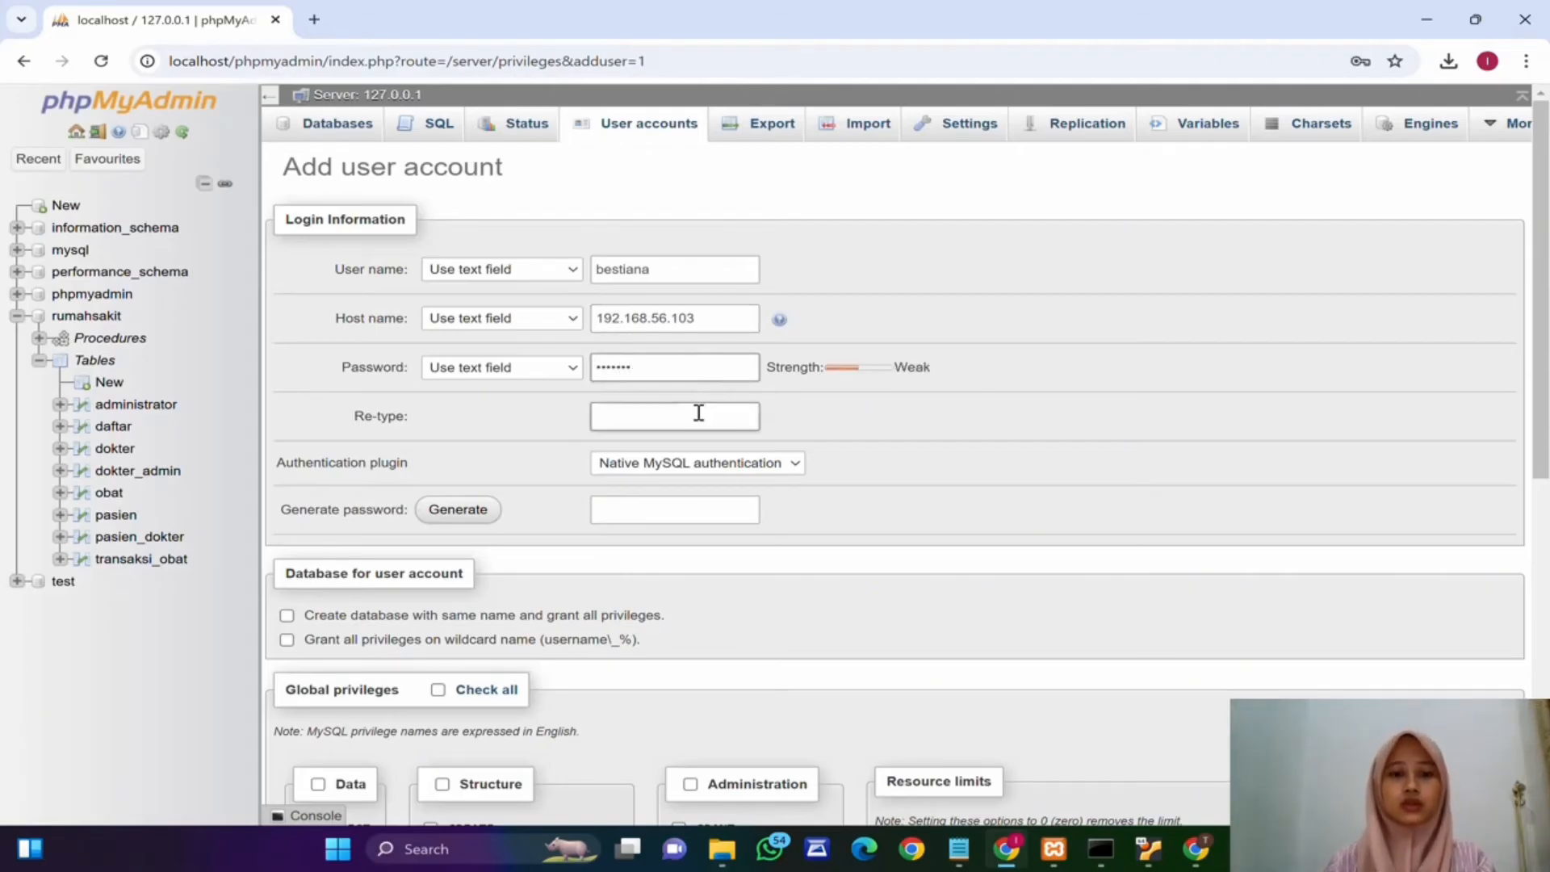
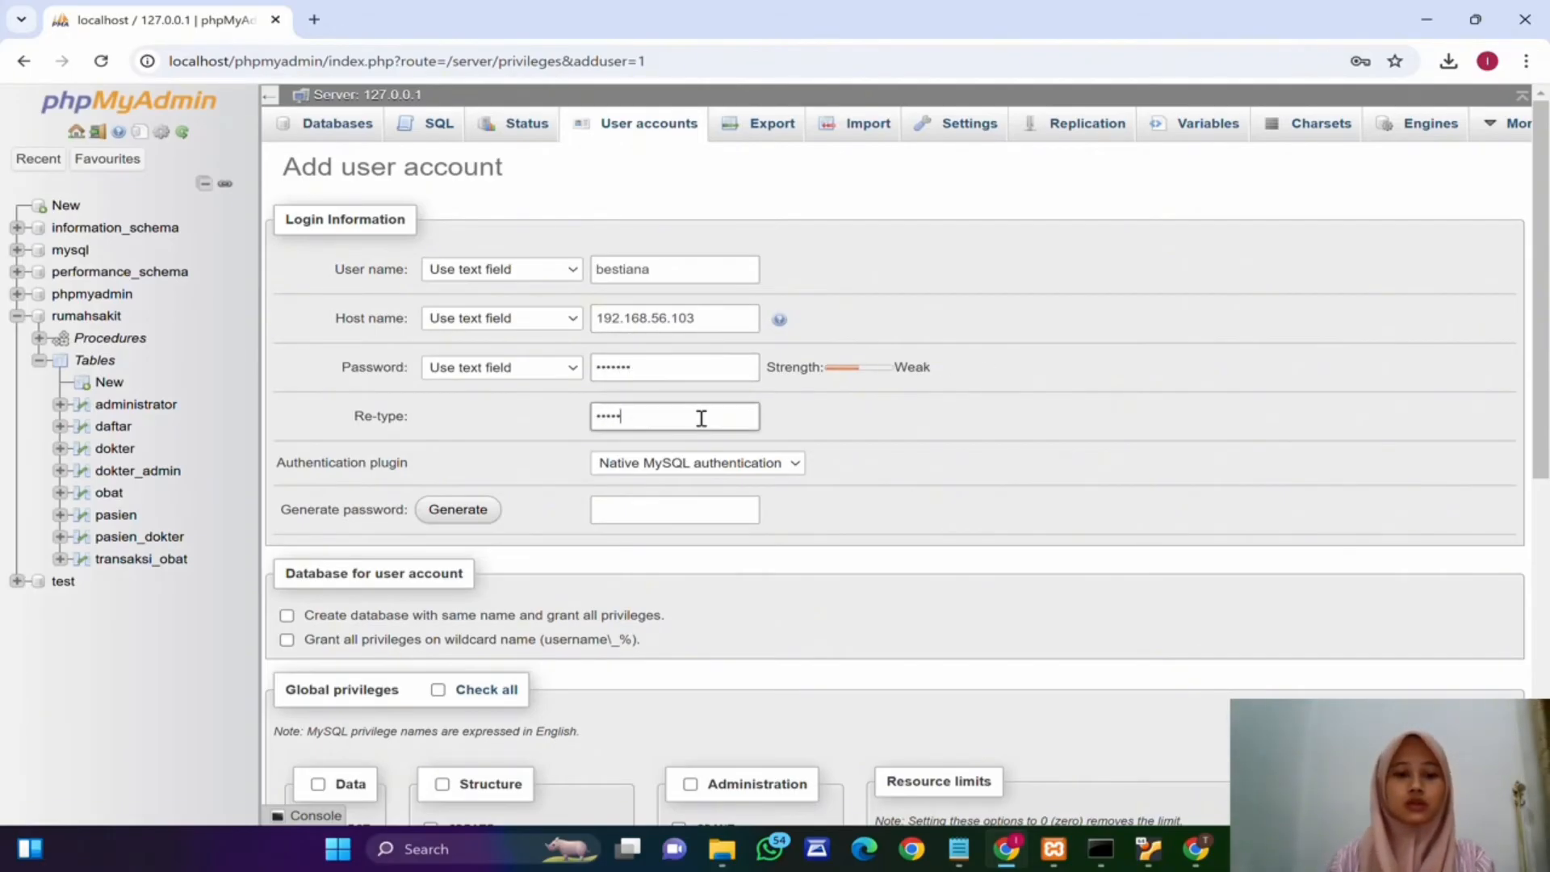
Step: Grant the REPLICATION CLIENT and REPLICATION SLAVE global privileges and create the user account
scroll(800, 408, down, 3)
scroll(787, 387, down, 3)
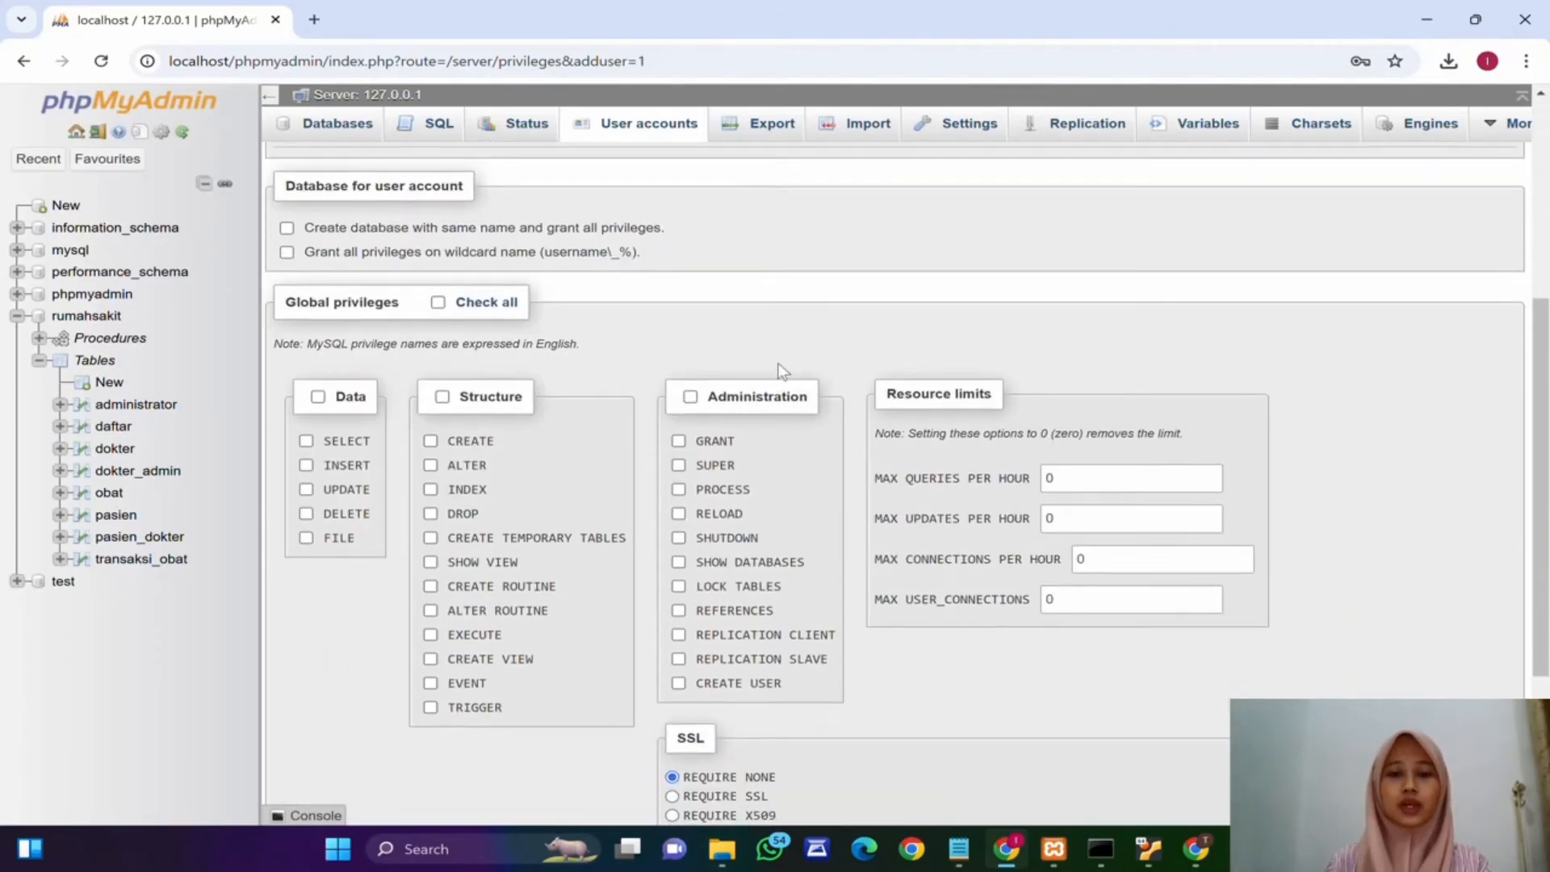
click(678, 442)
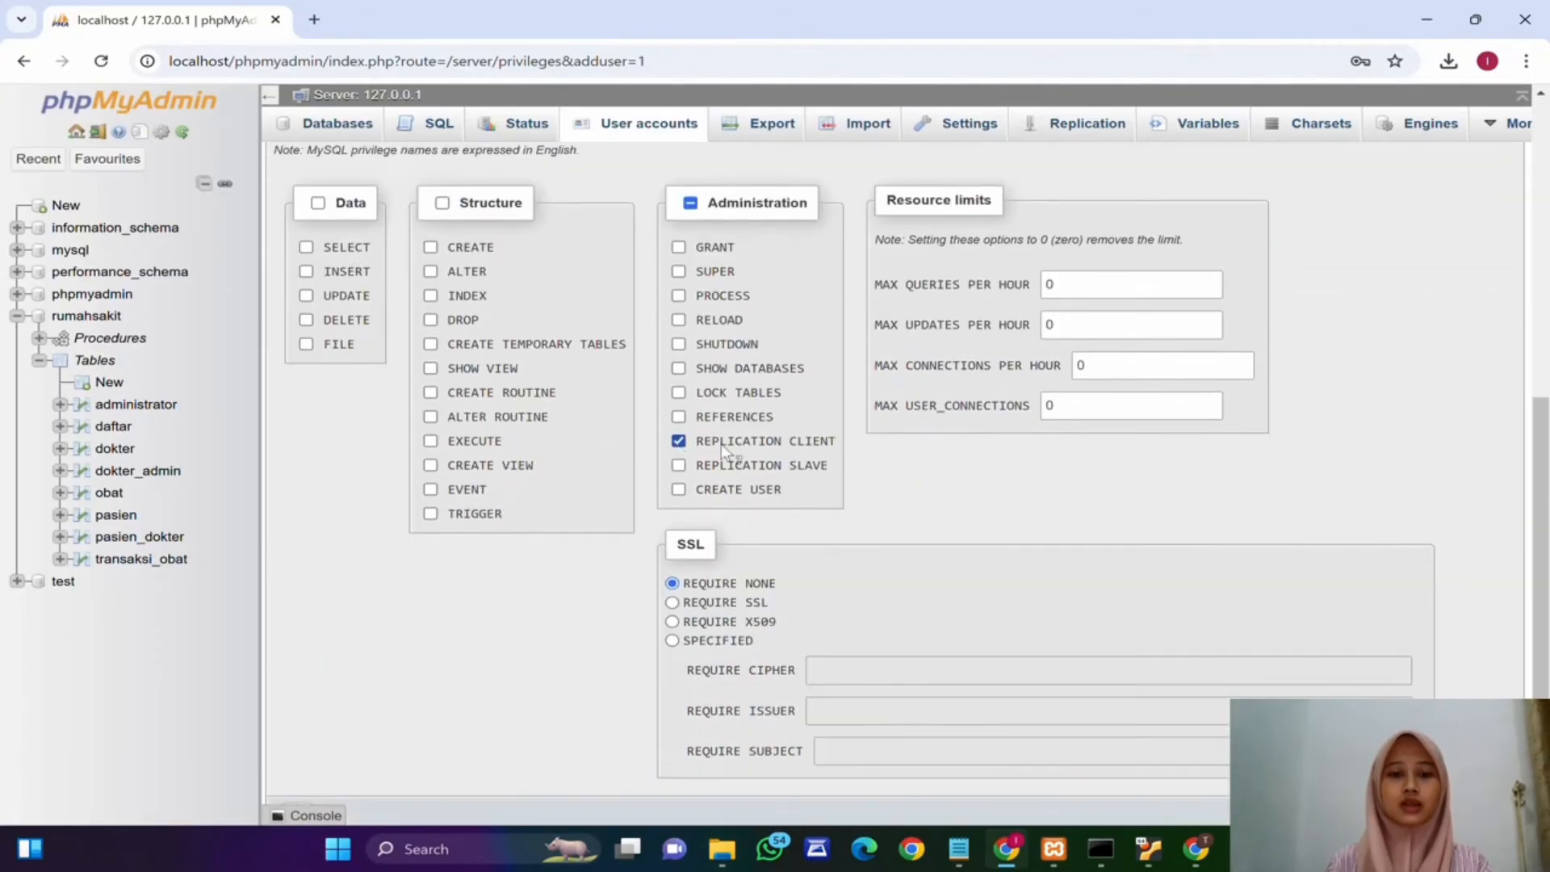
click(678, 466)
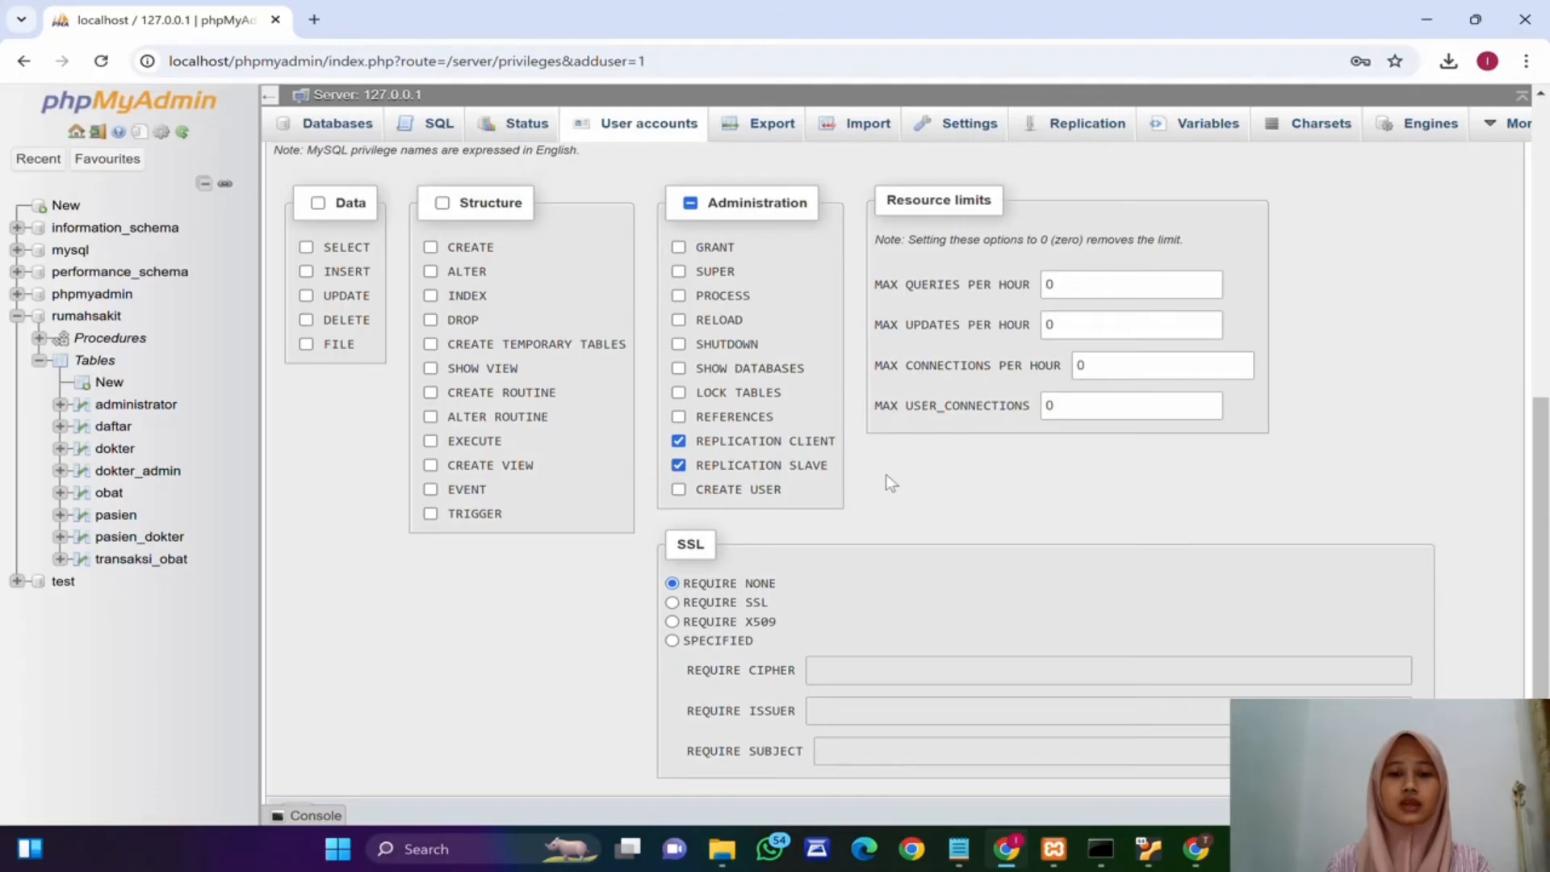
scroll(885, 474, down, 1)
click(297, 750)
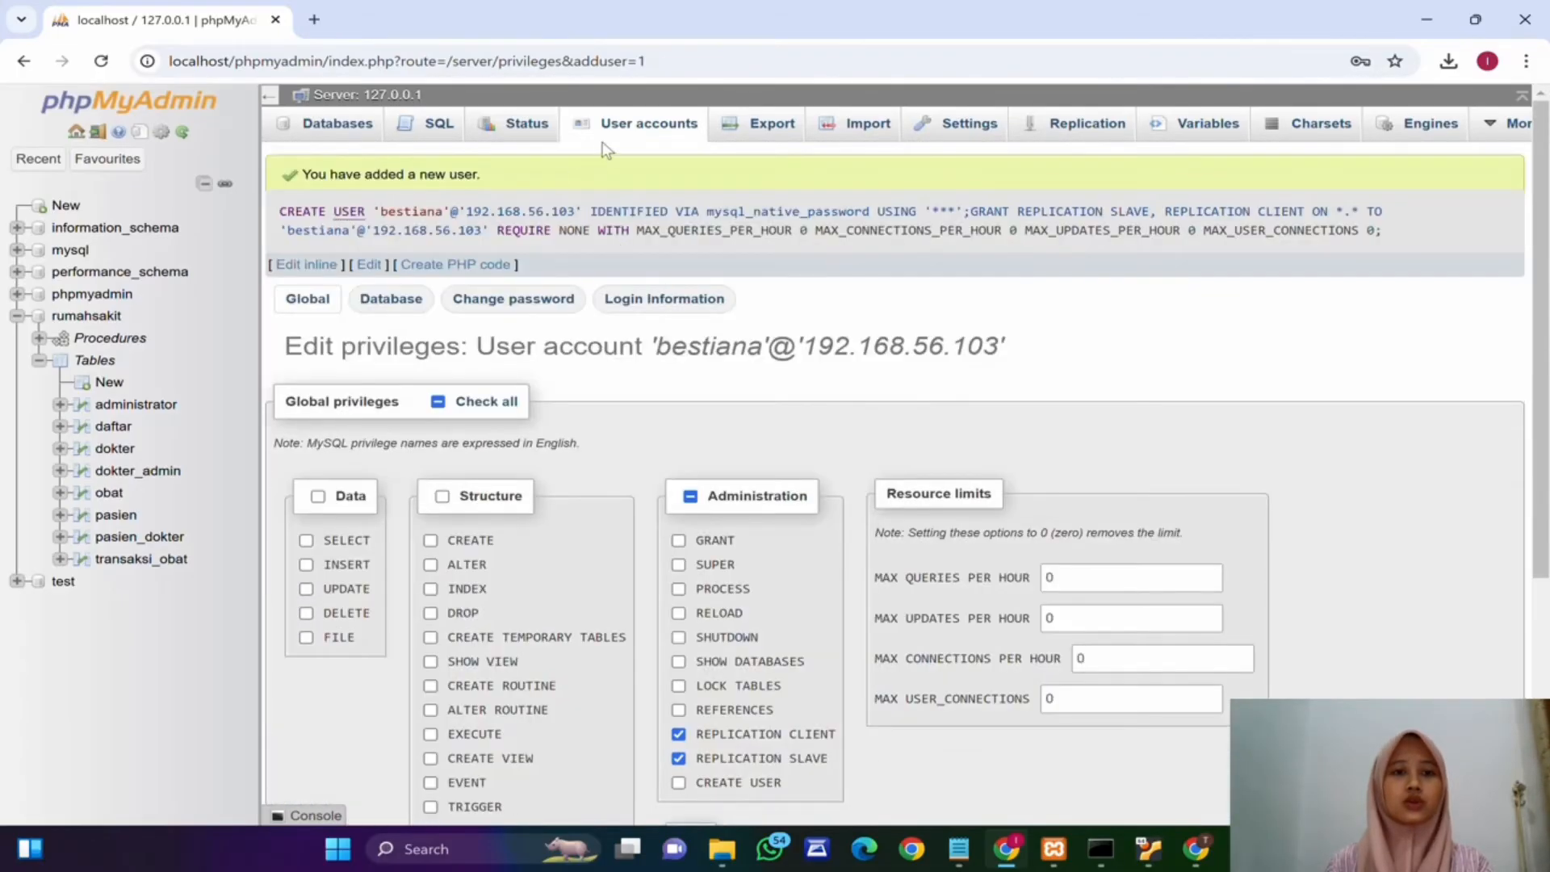
click(602, 137)
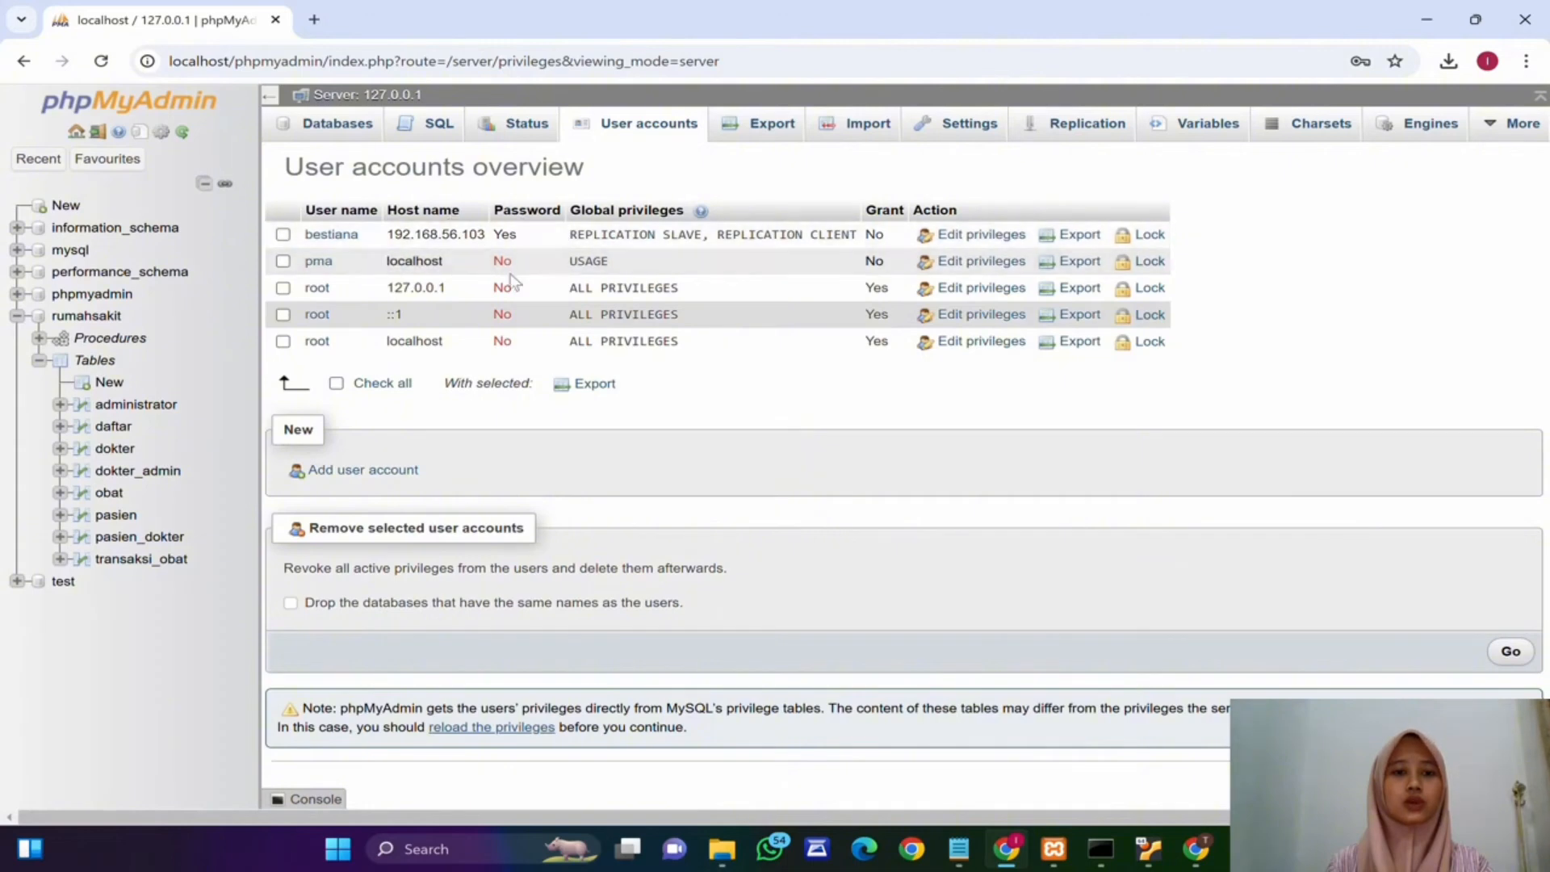
Step: Open the rumahsakit database and export it as SQL with the quick method
click(87, 317)
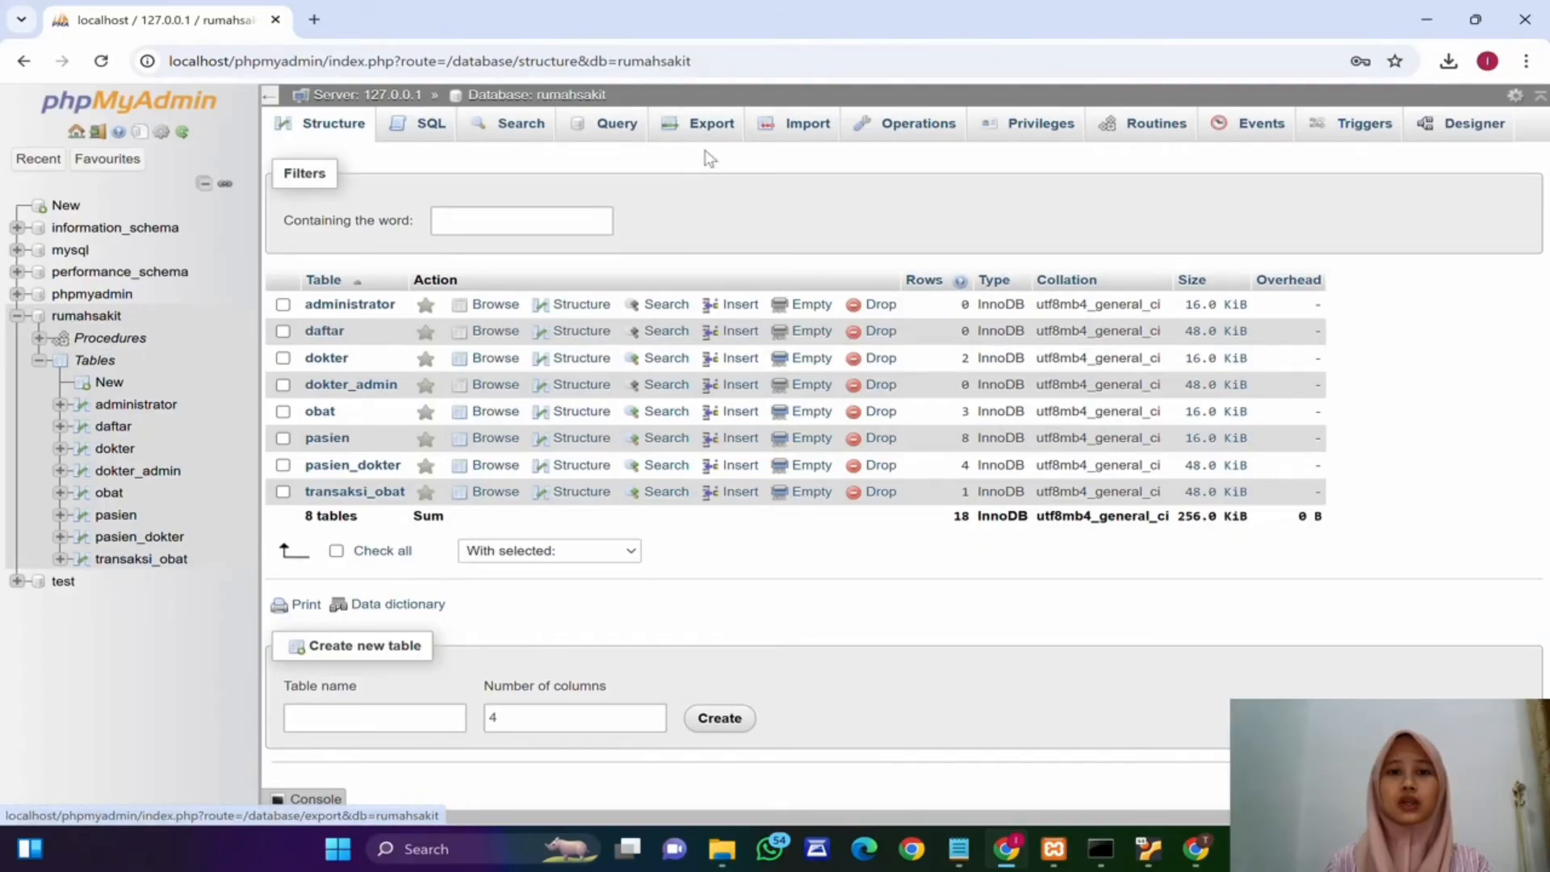
click(714, 131)
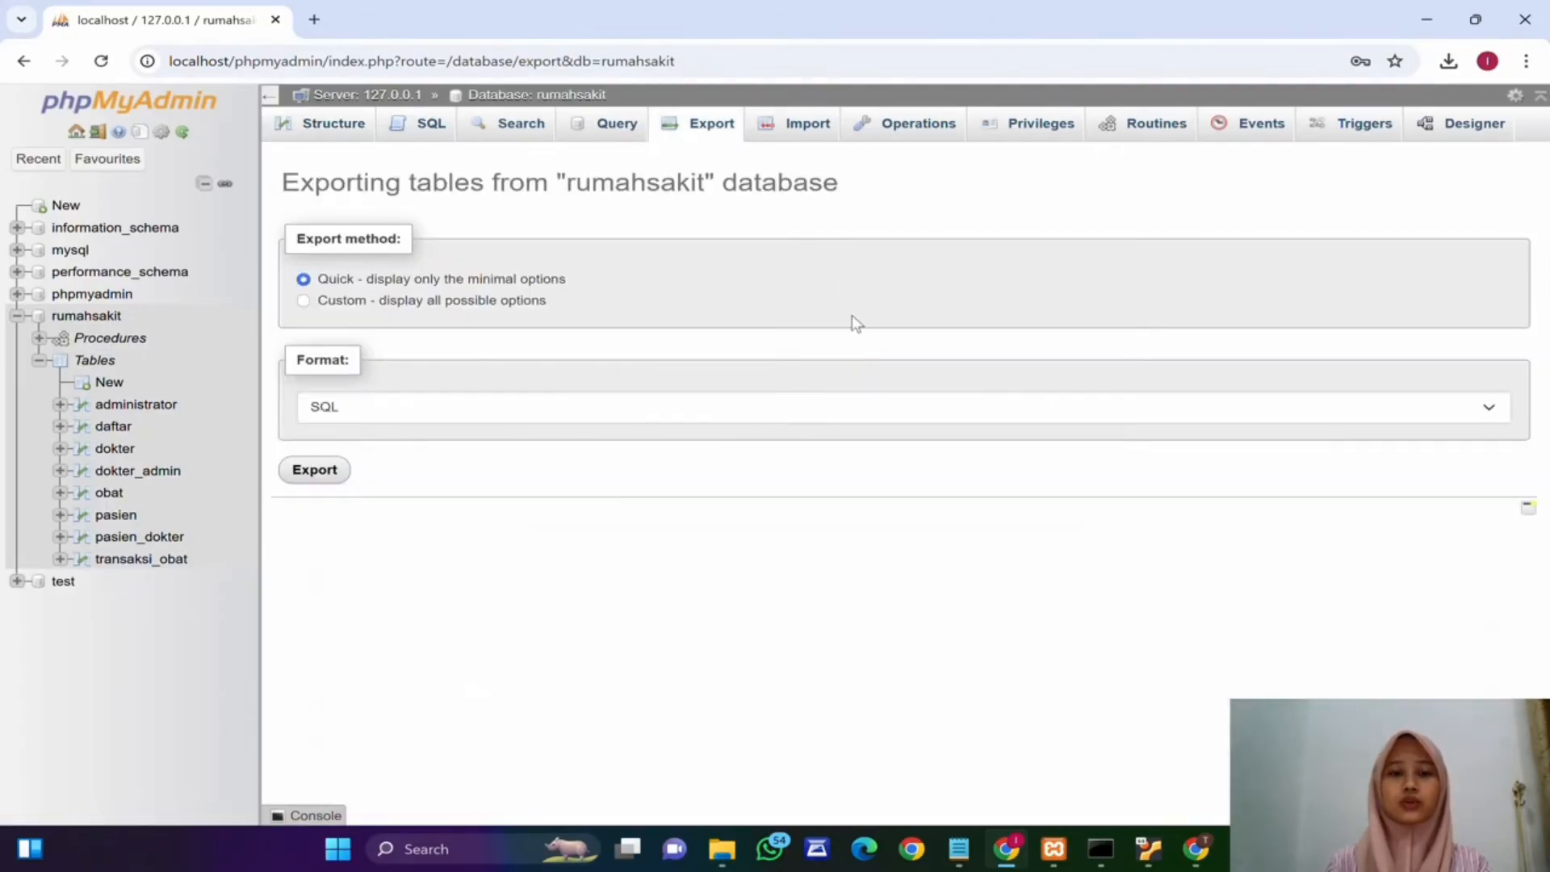
click(319, 477)
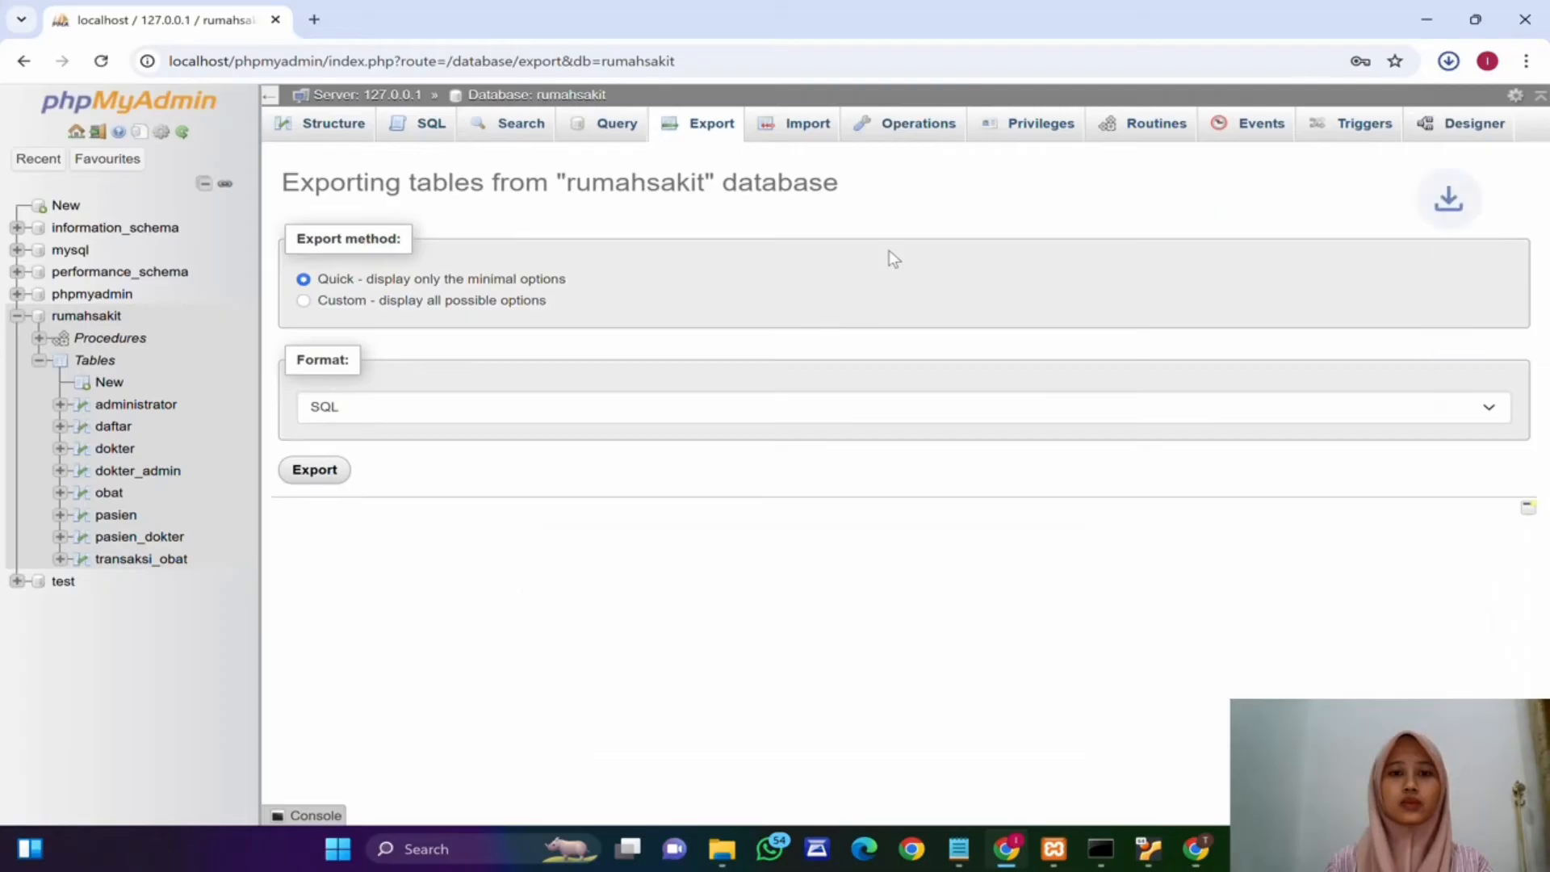
Step: Copy the downloaded rumahsakit.sql file into the basisdata folder on USB Drive (E:)
click(719, 843)
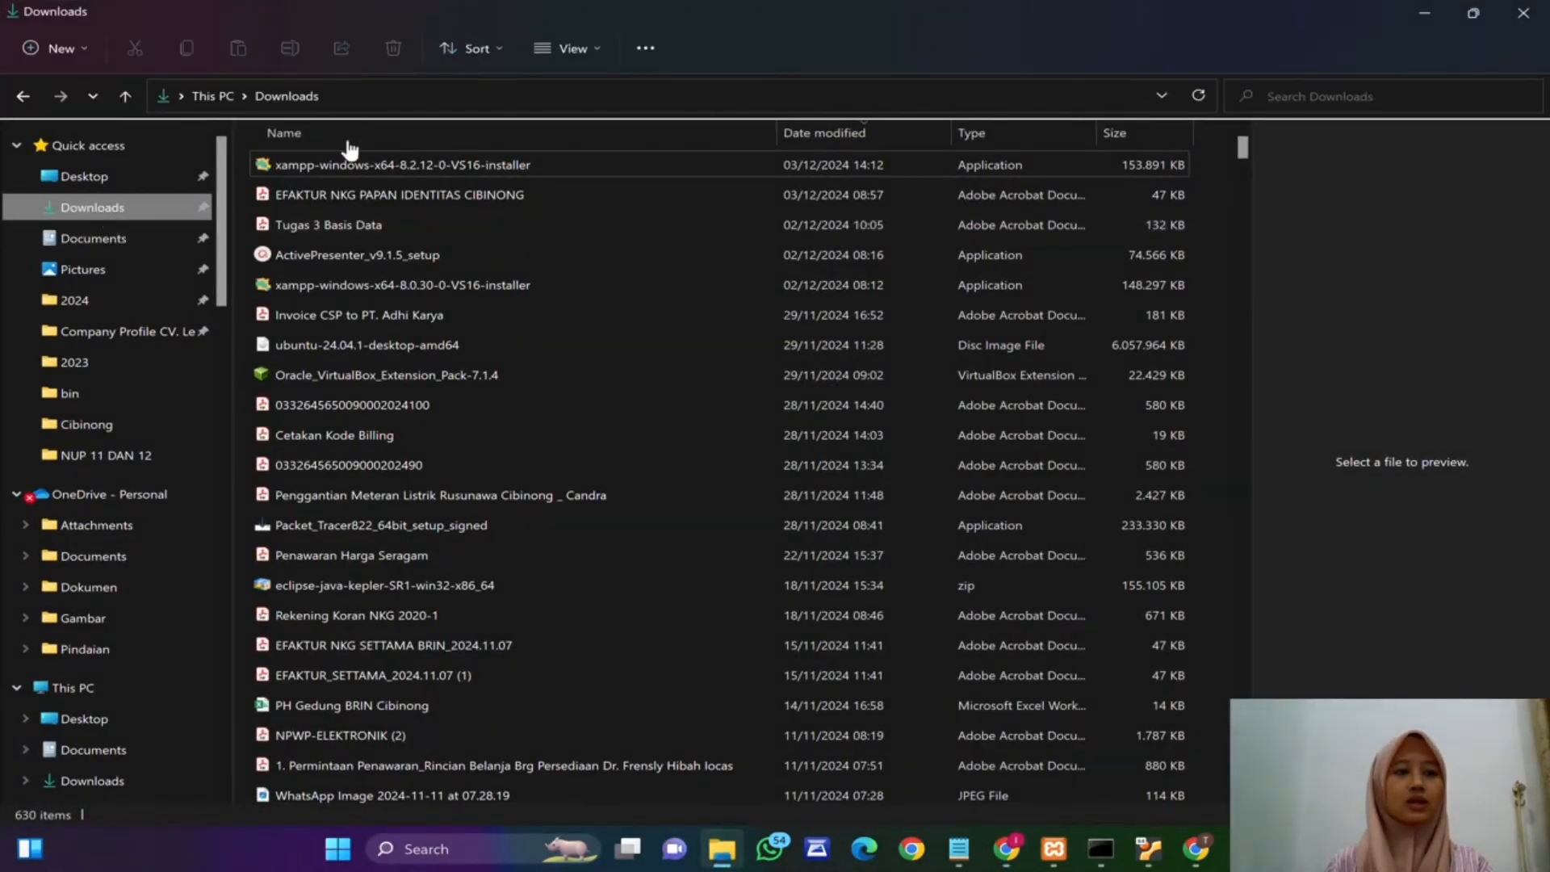
click(349, 165)
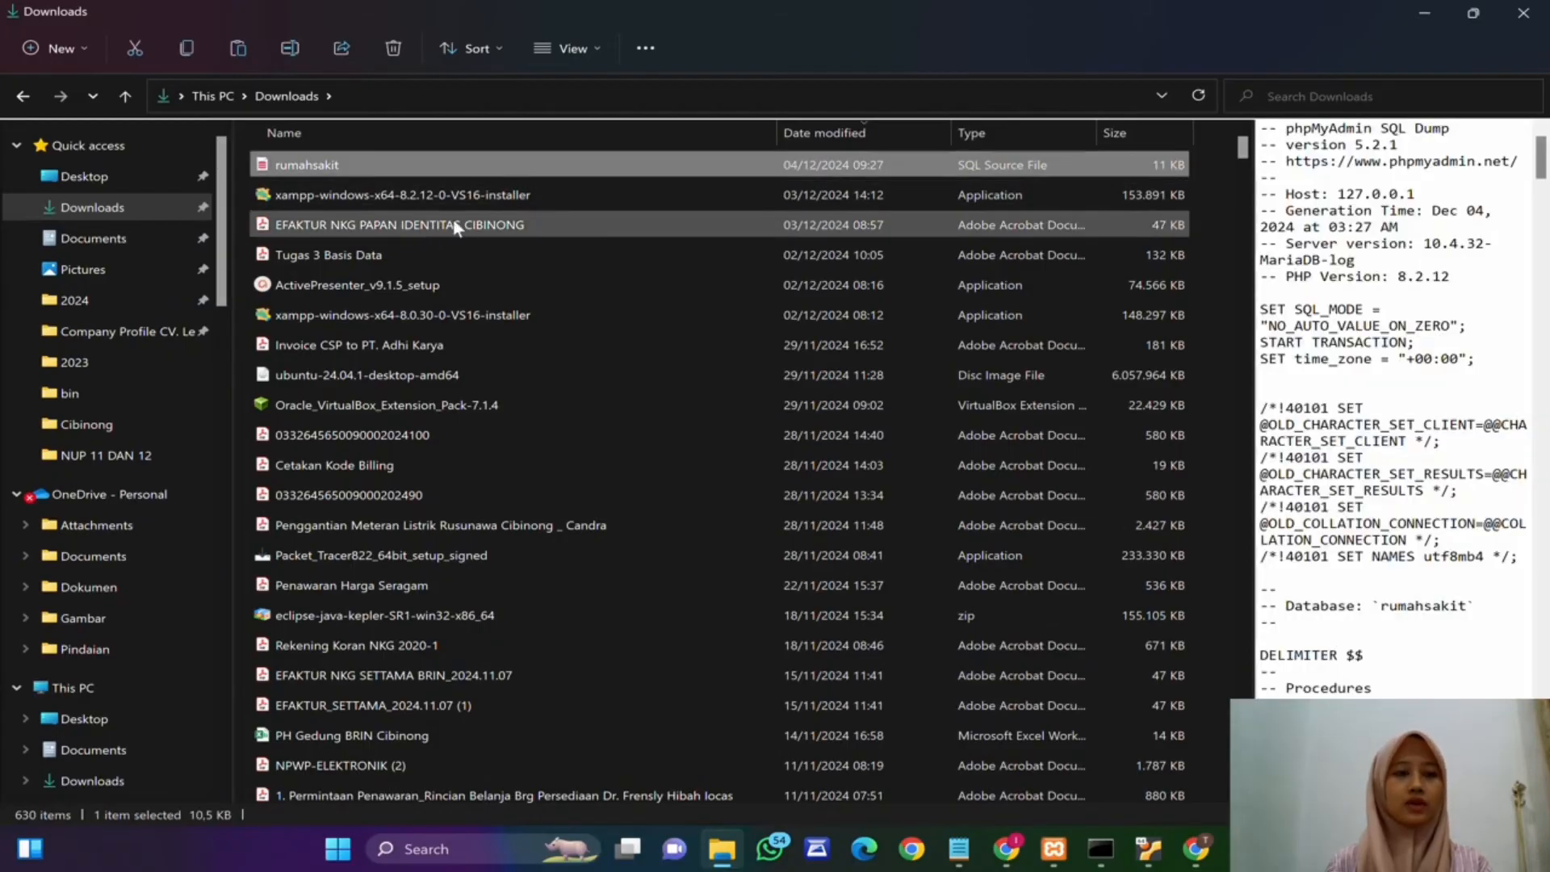
scroll(167, 550, down, 5)
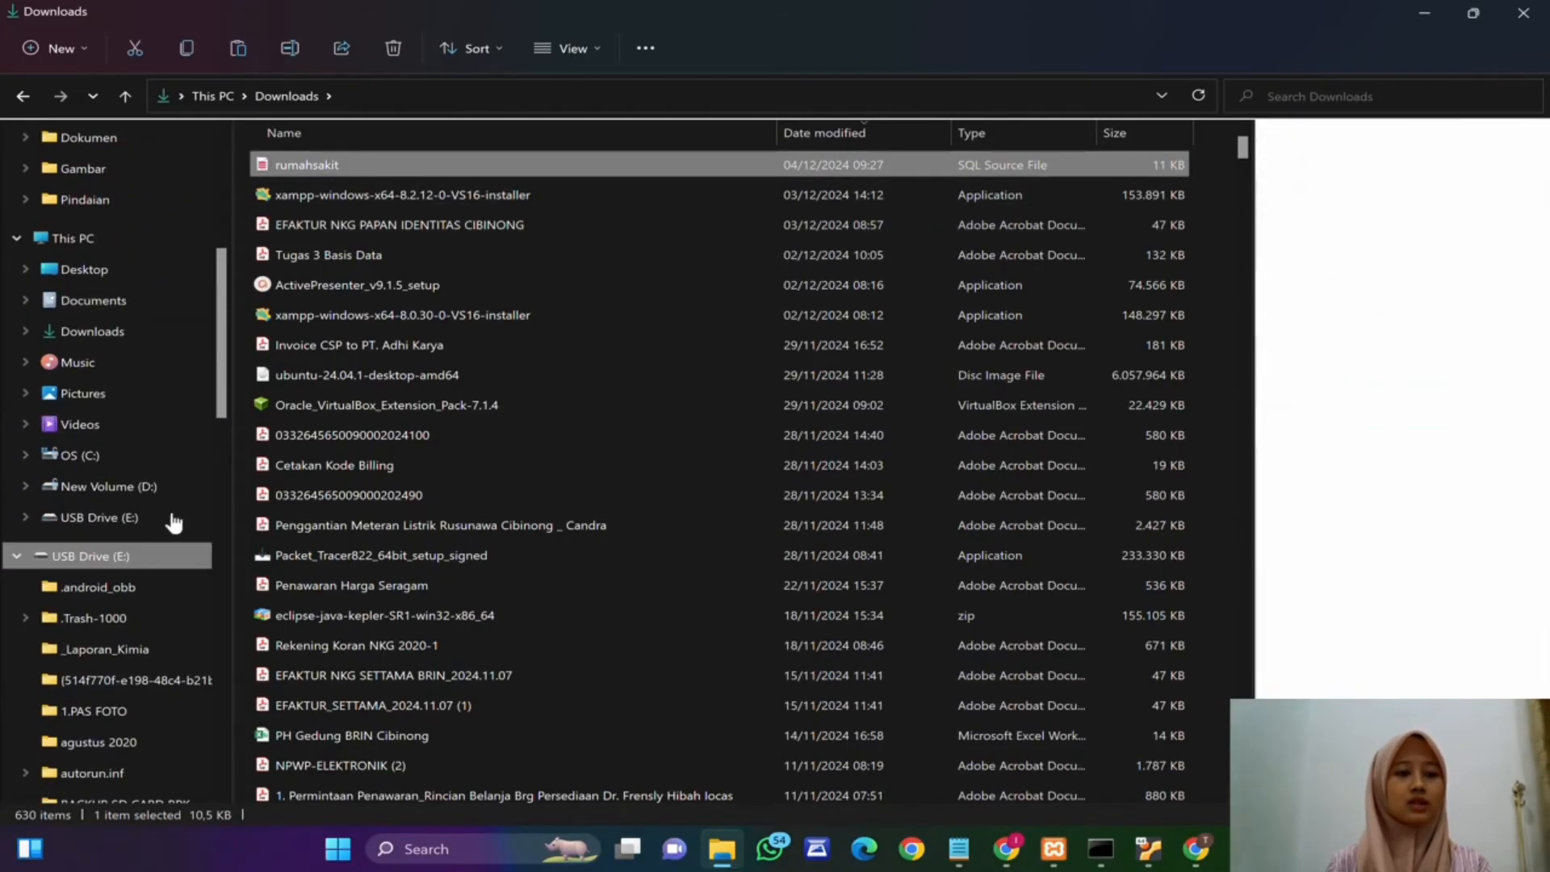
click(173, 523)
scroll(346, 525, down, 1)
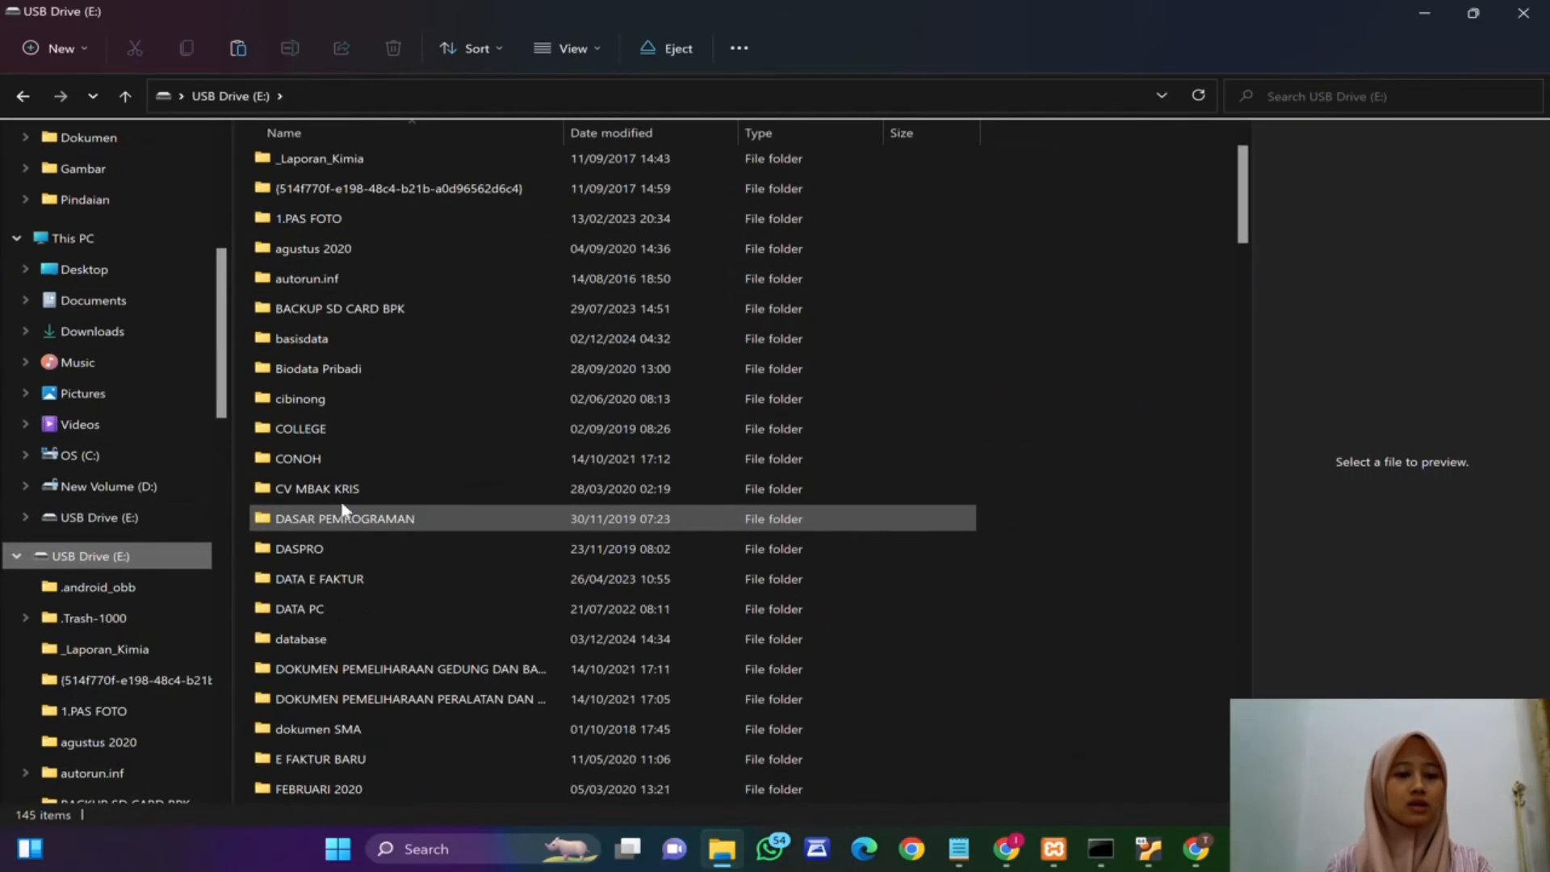
scroll(378, 495, up, 1)
click(337, 408)
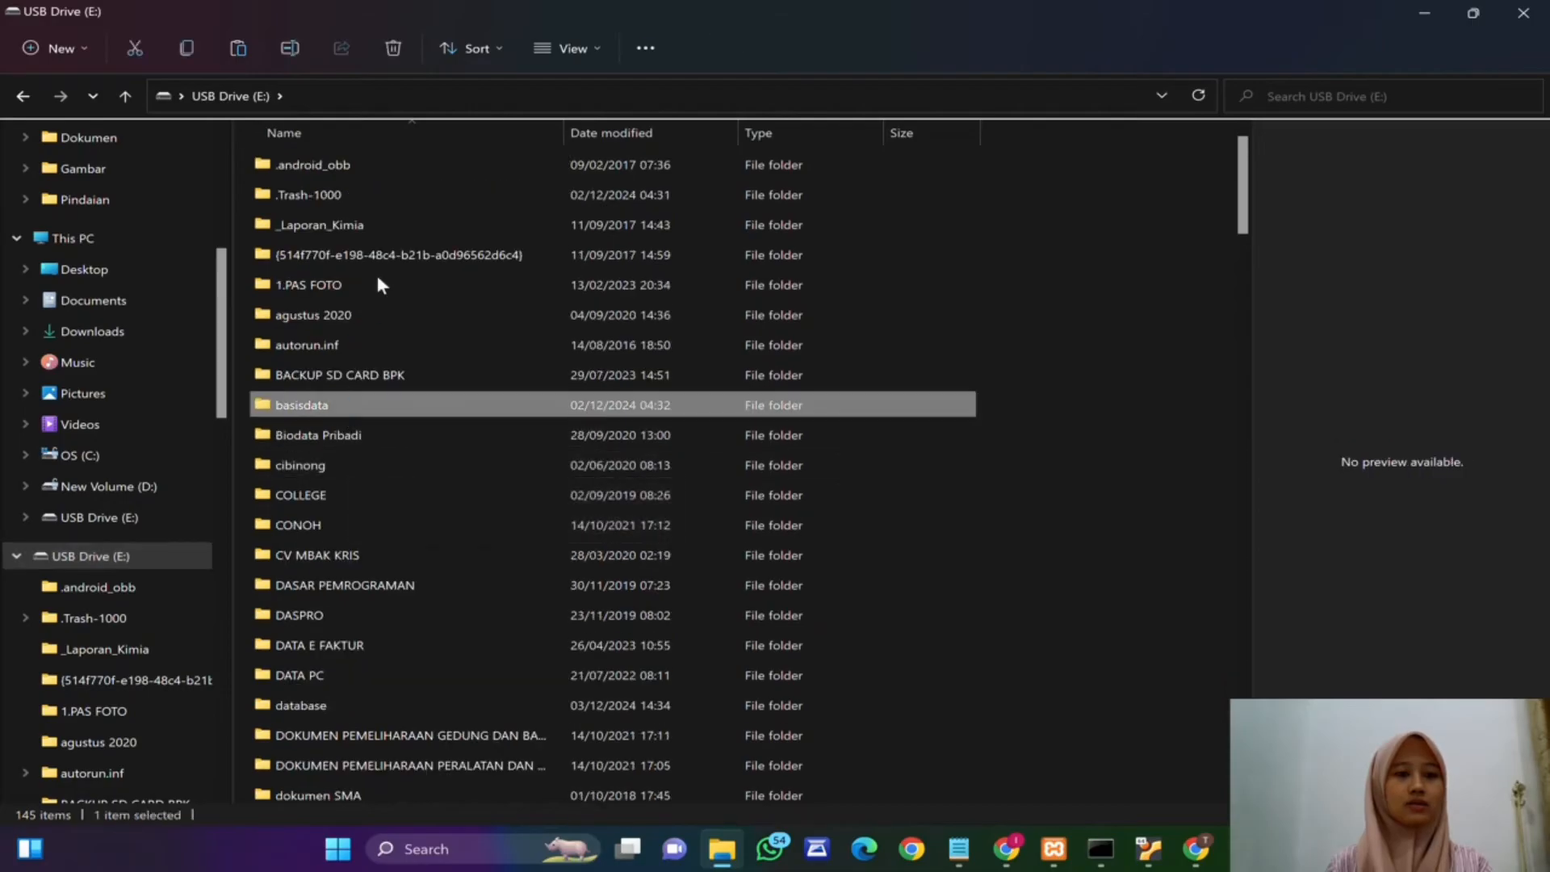
key(ctrl+v)
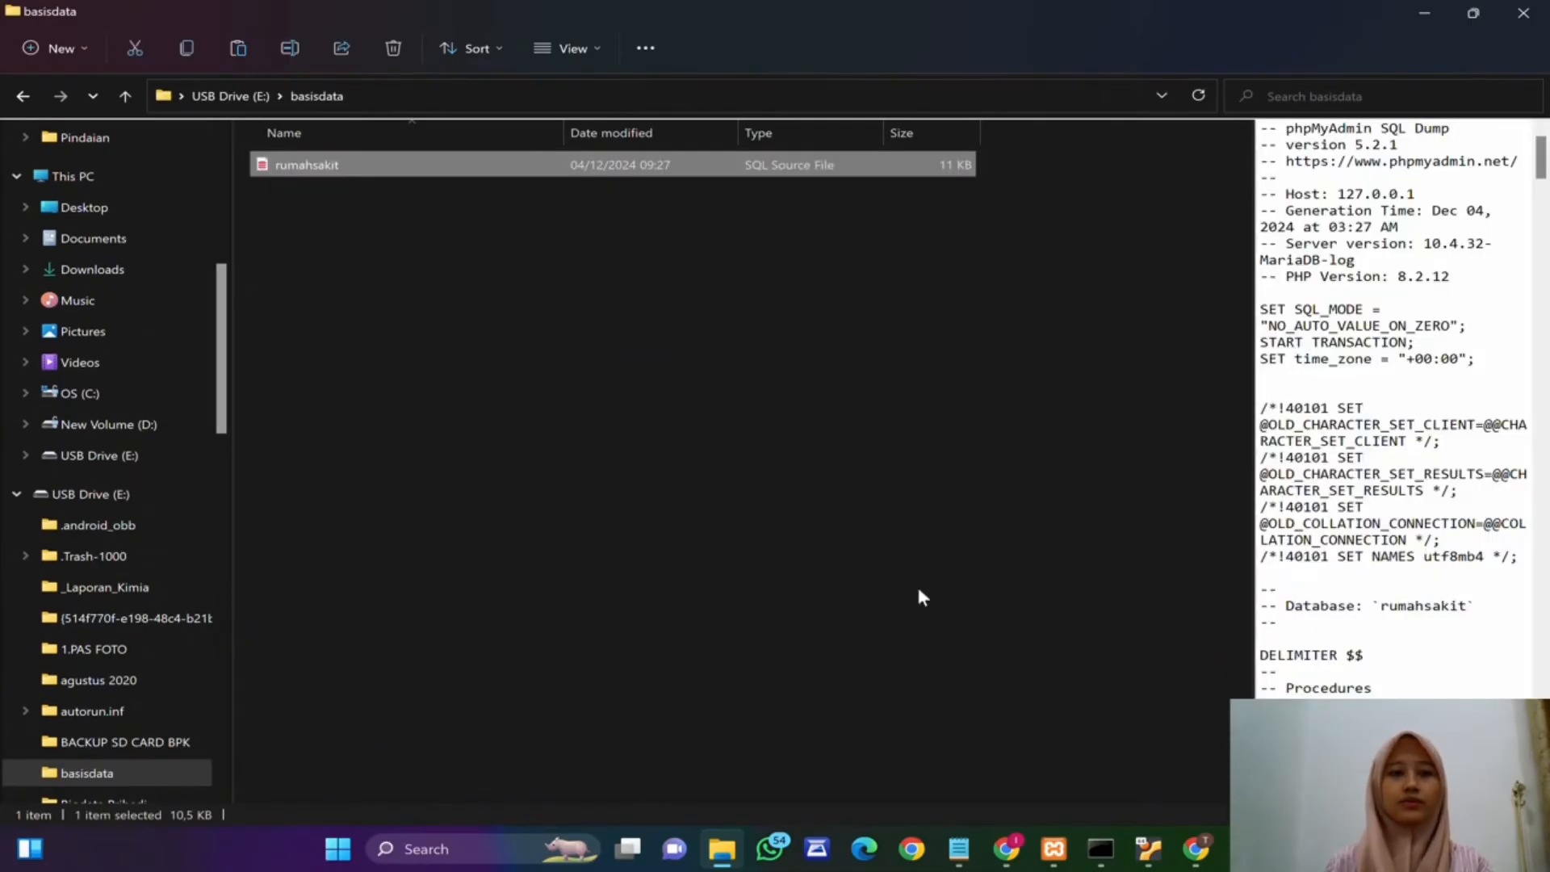
Step: Switch to the Ubuntu VM, cancel the wired connection dialog and close the Network settings
click(1148, 849)
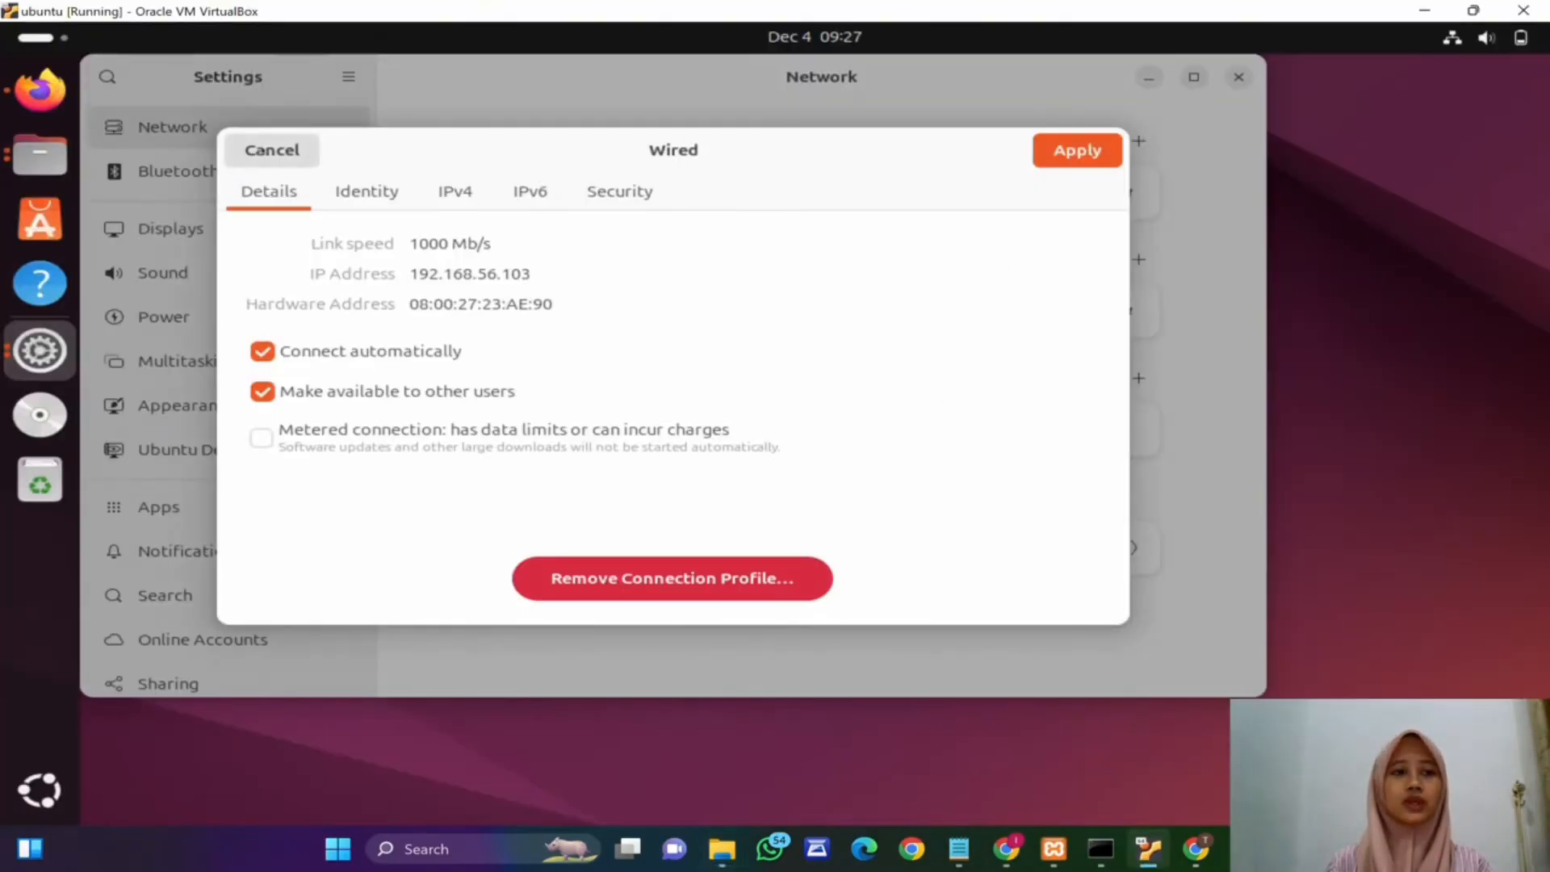
click(272, 150)
click(1240, 78)
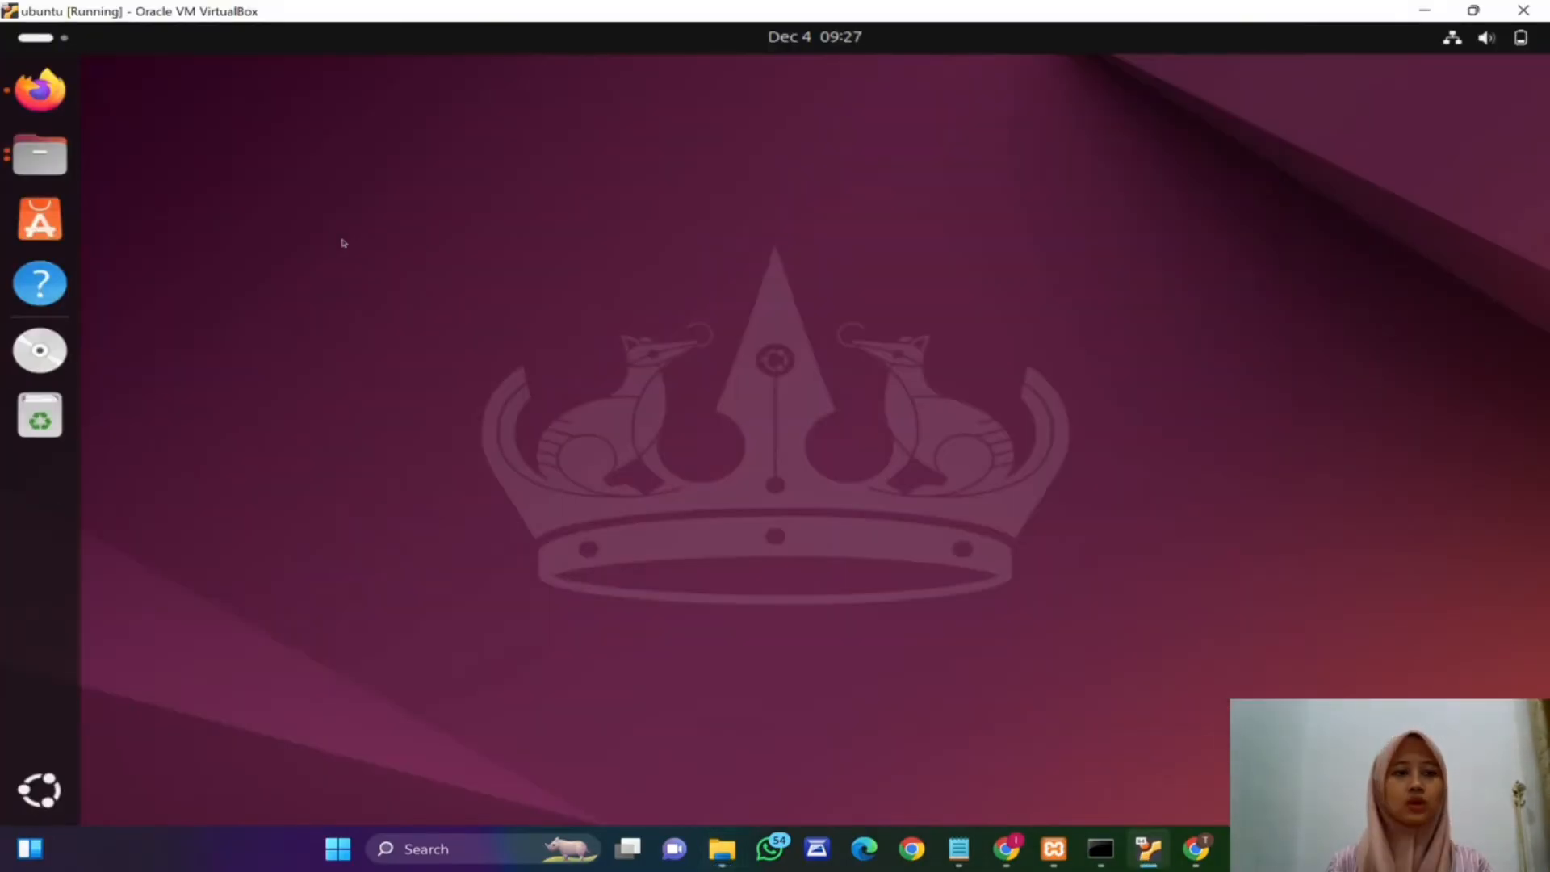
Step: Attach the USB drive to the VM and return the VM window to Scaled Mode
key(ctrl+c)
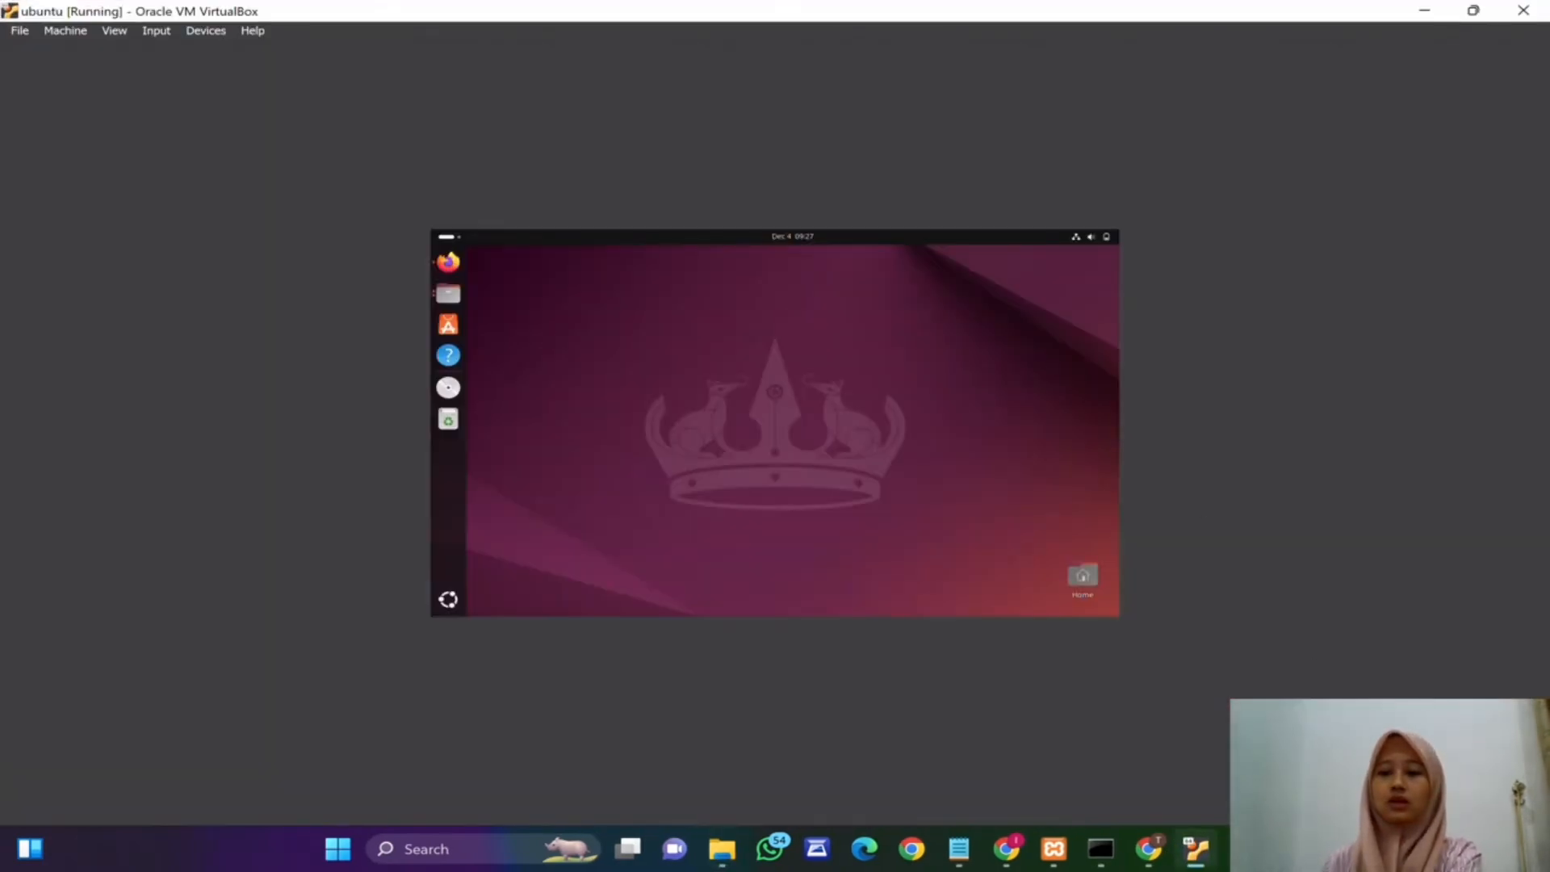
right_click(1336, 813)
key(Escape)
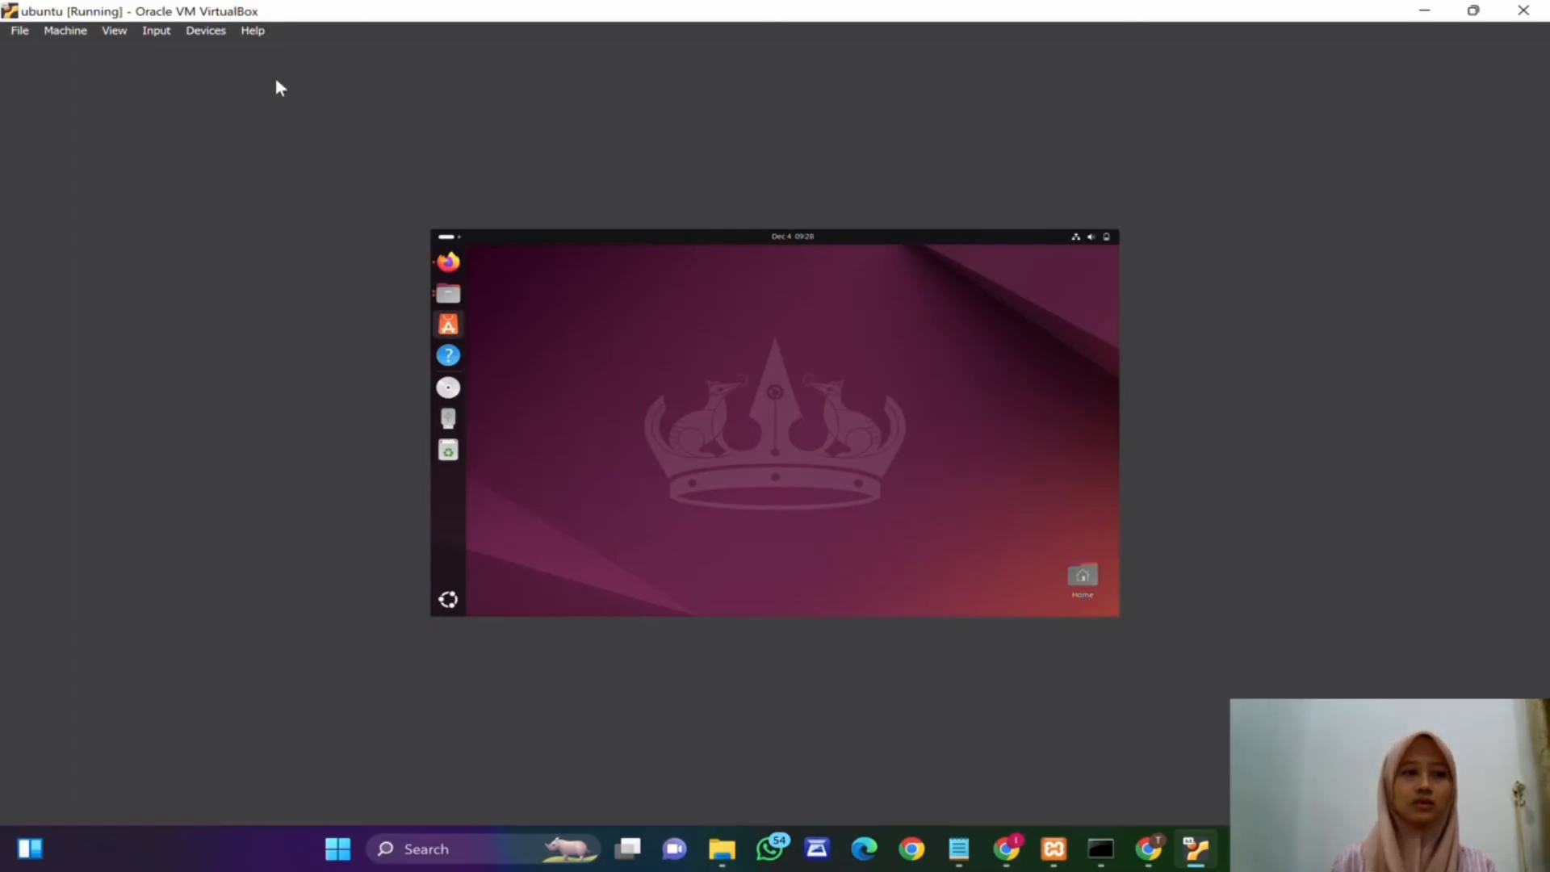
click(116, 32)
click(115, 31)
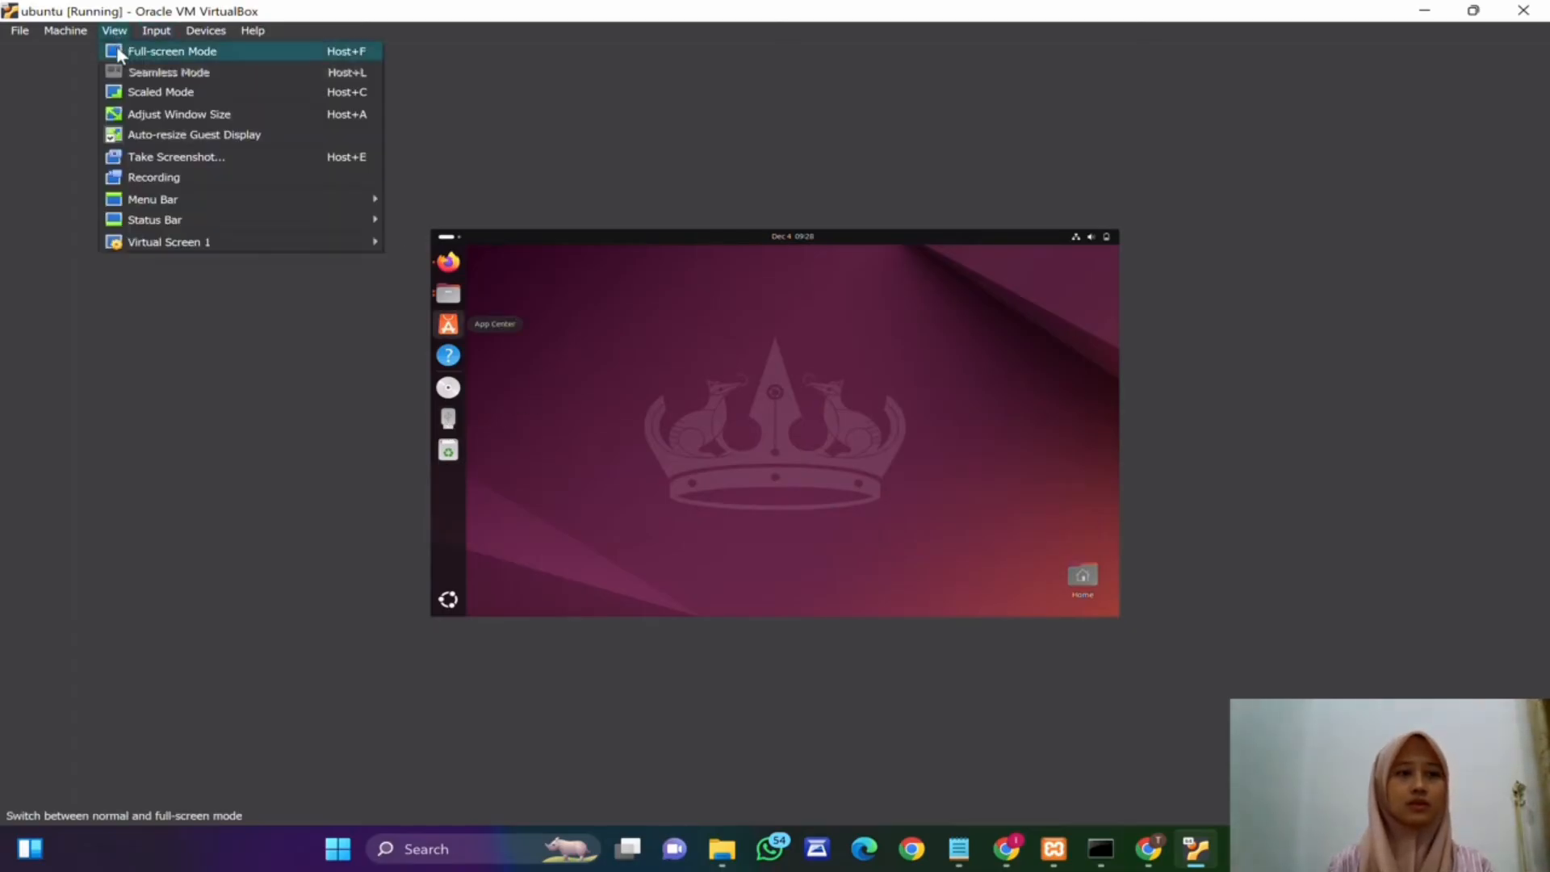
click(134, 89)
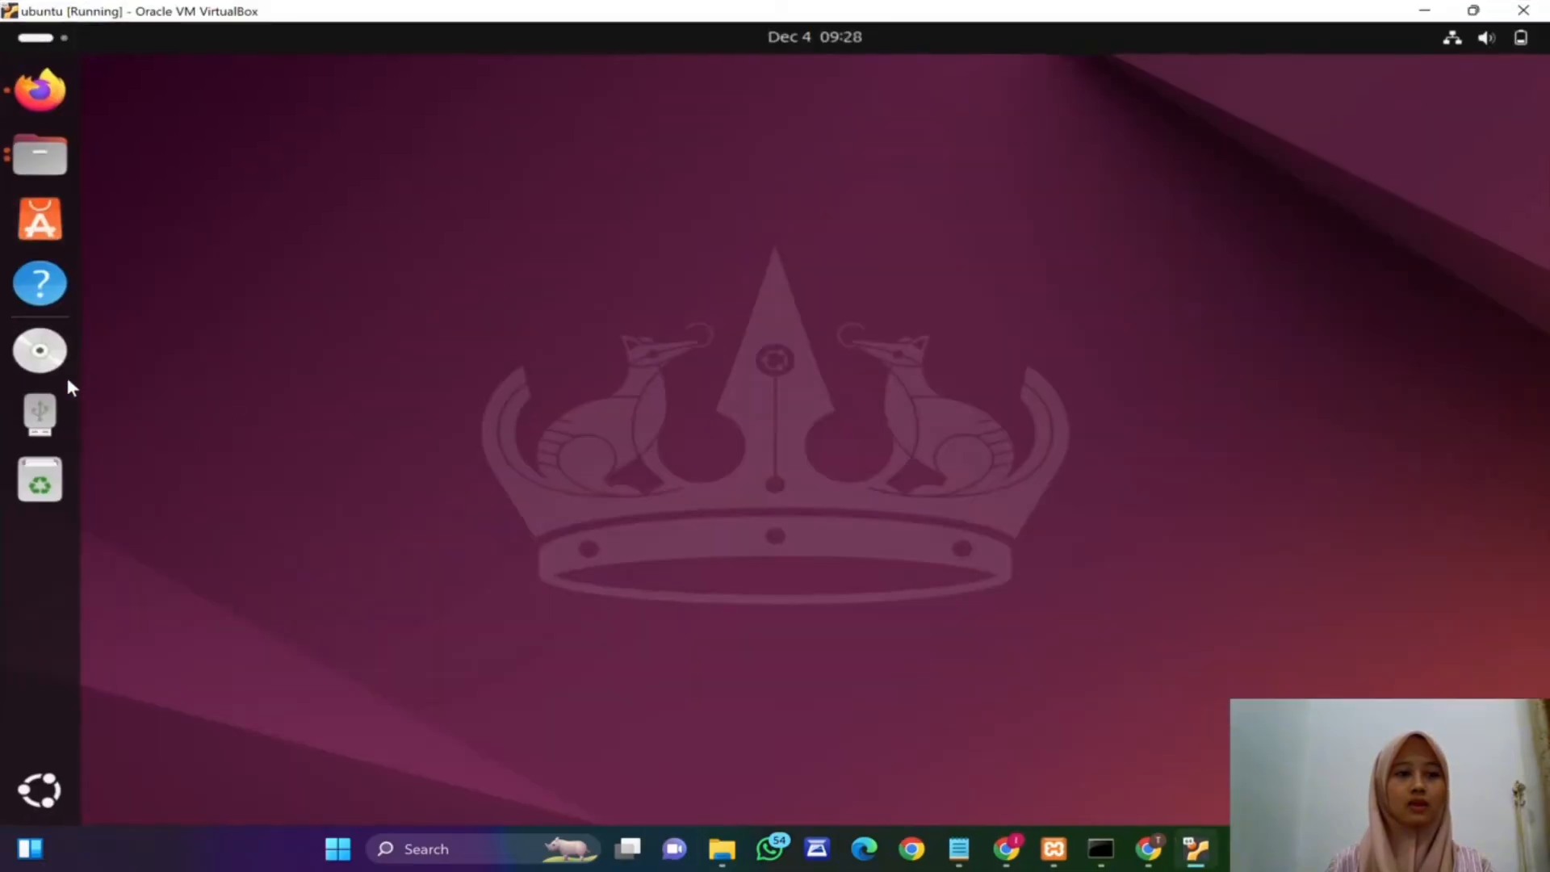
Step: Copy rumahsakit.sql from the USB drive's database folder into the VM's Documents folder
click(36, 155)
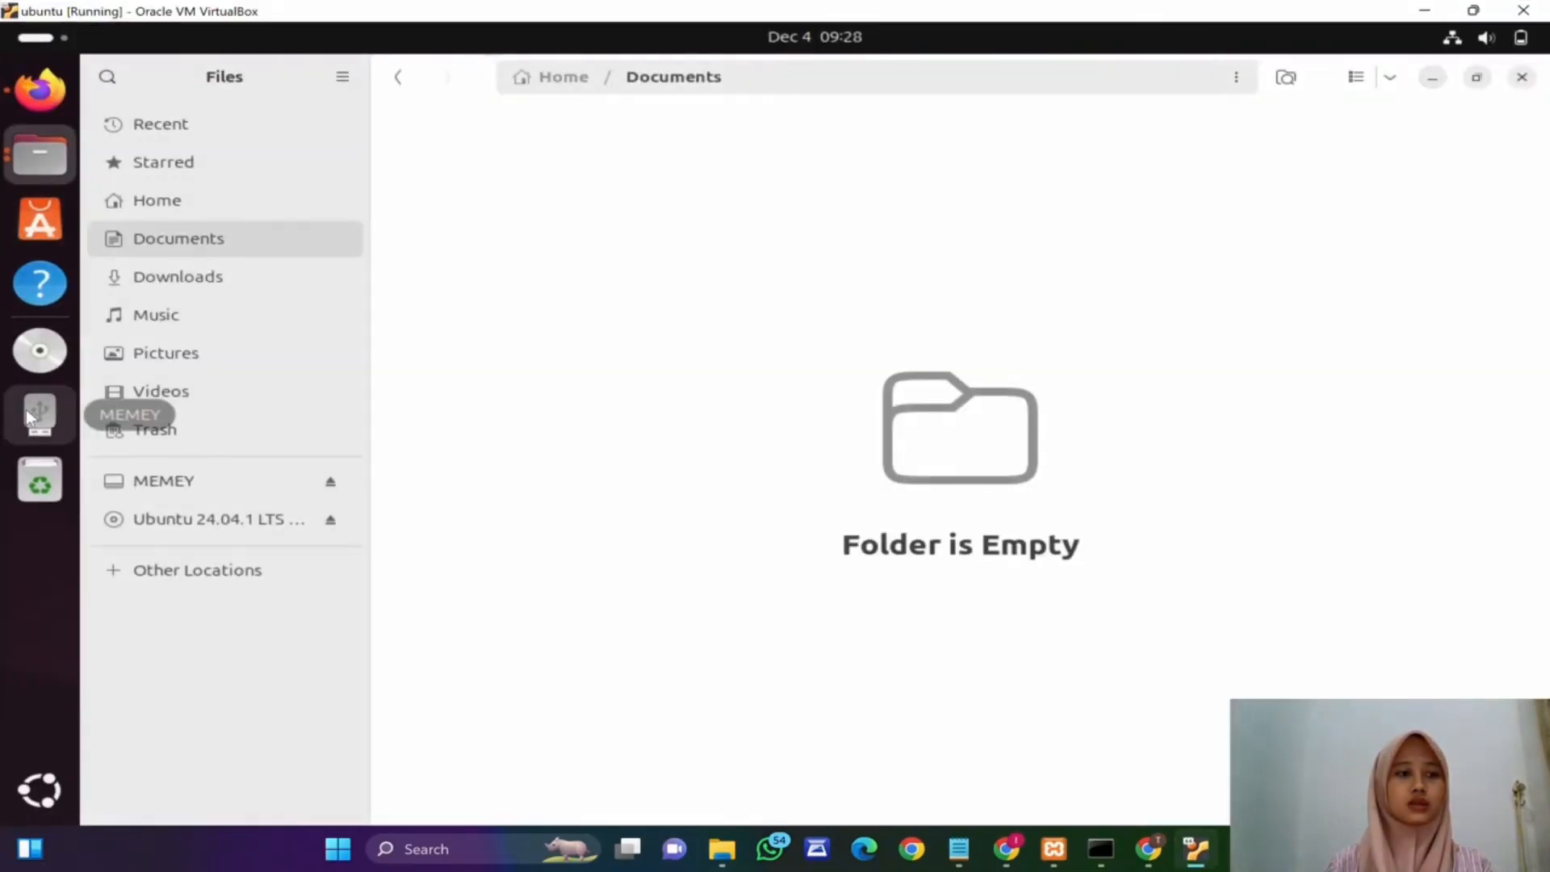
click(26, 409)
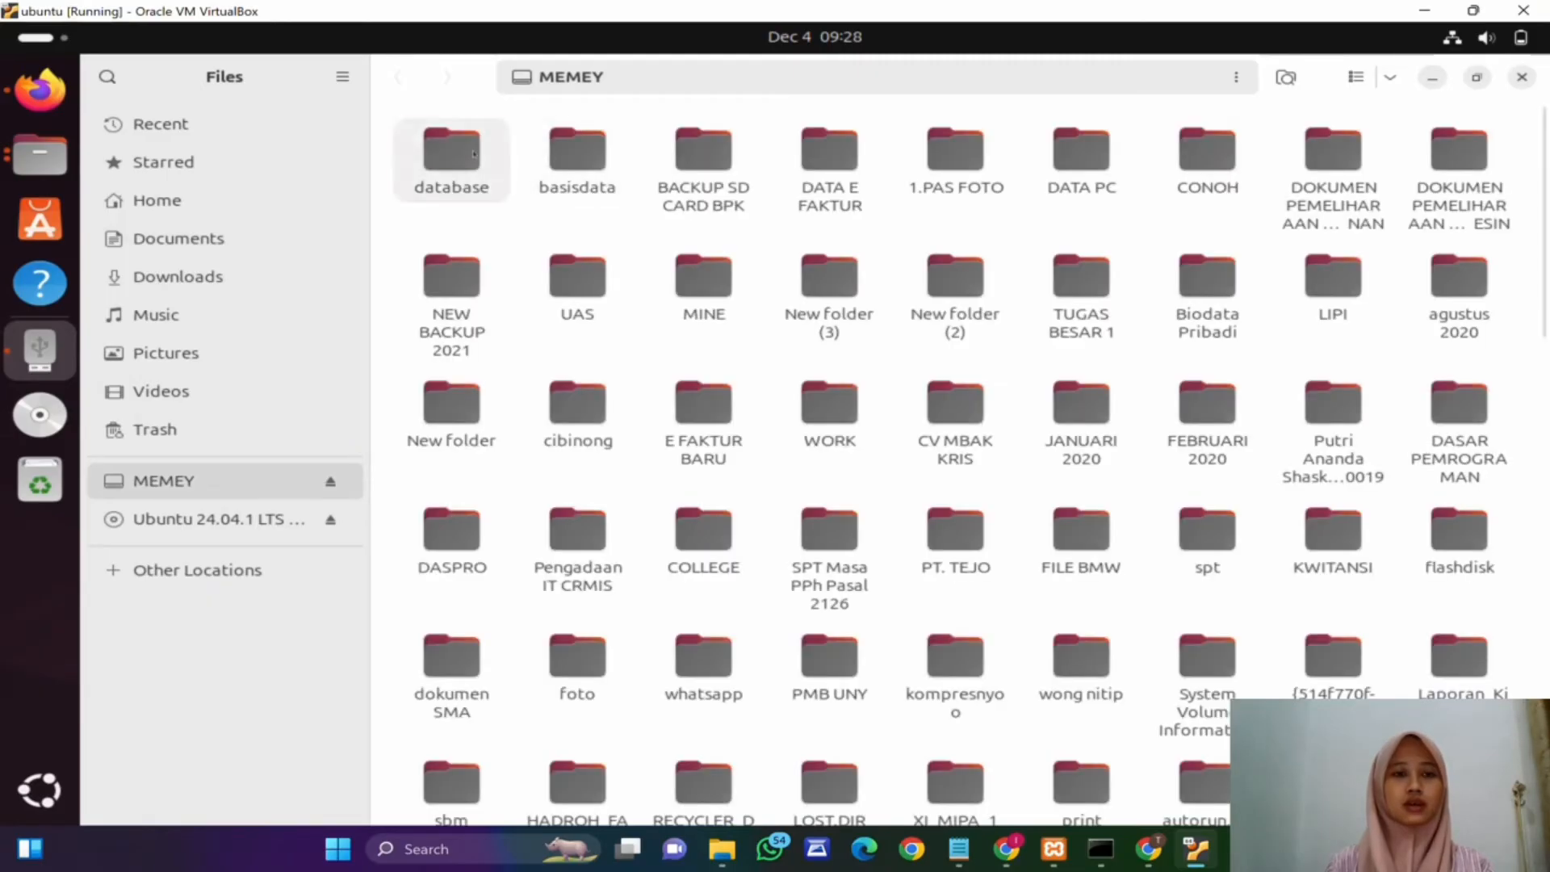
double_click(475, 171)
click(476, 173)
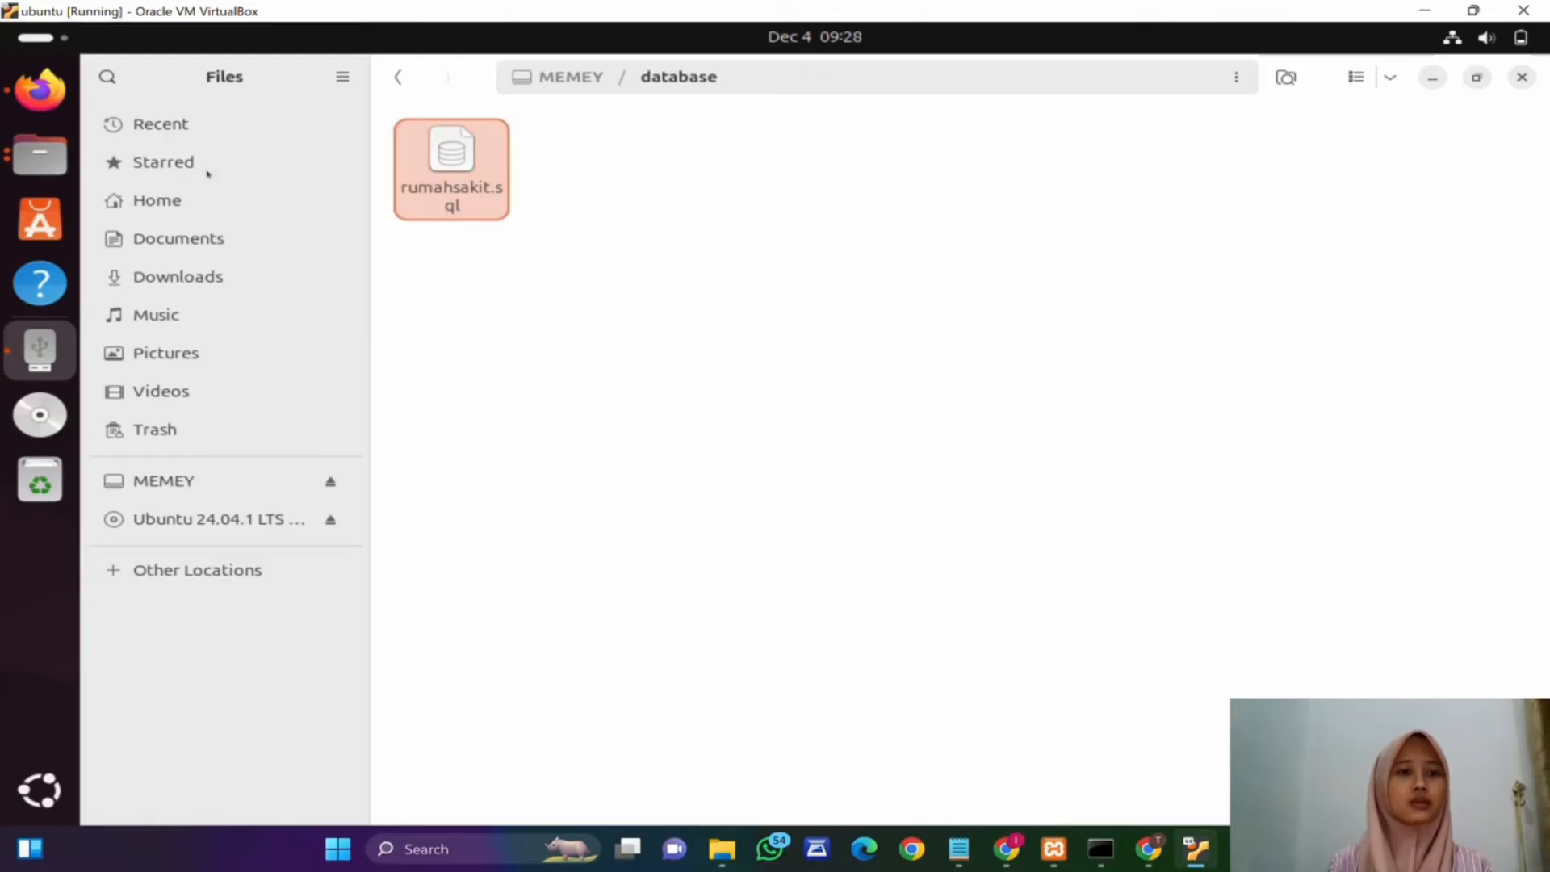
click(179, 248)
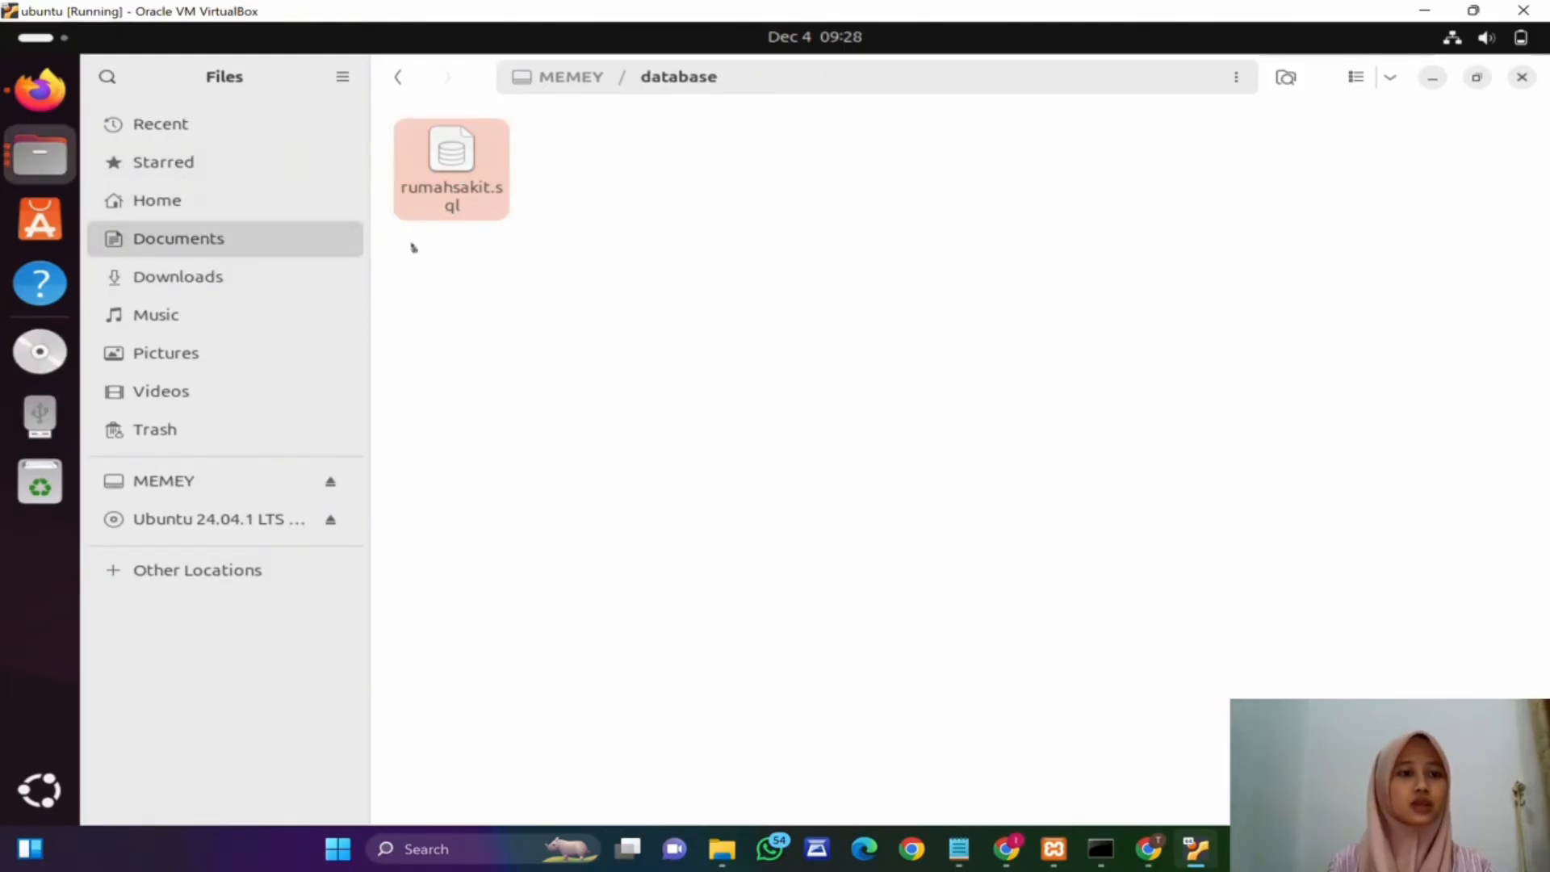
key(ctrl+v)
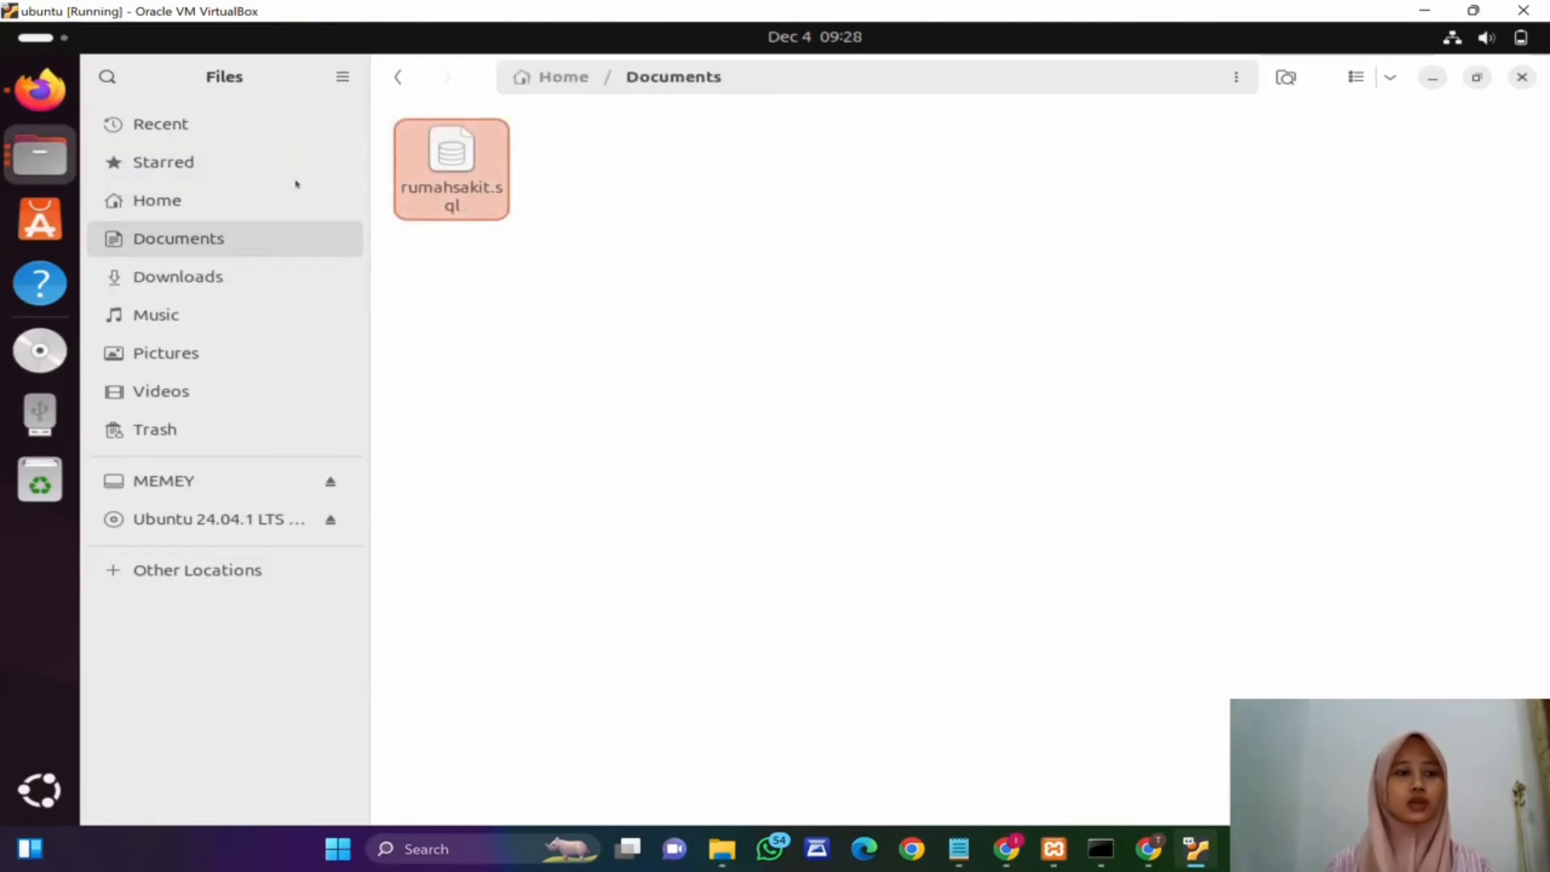
Step: Open a terminal, change to the /opt/lampp directory and list its contents
click(39, 790)
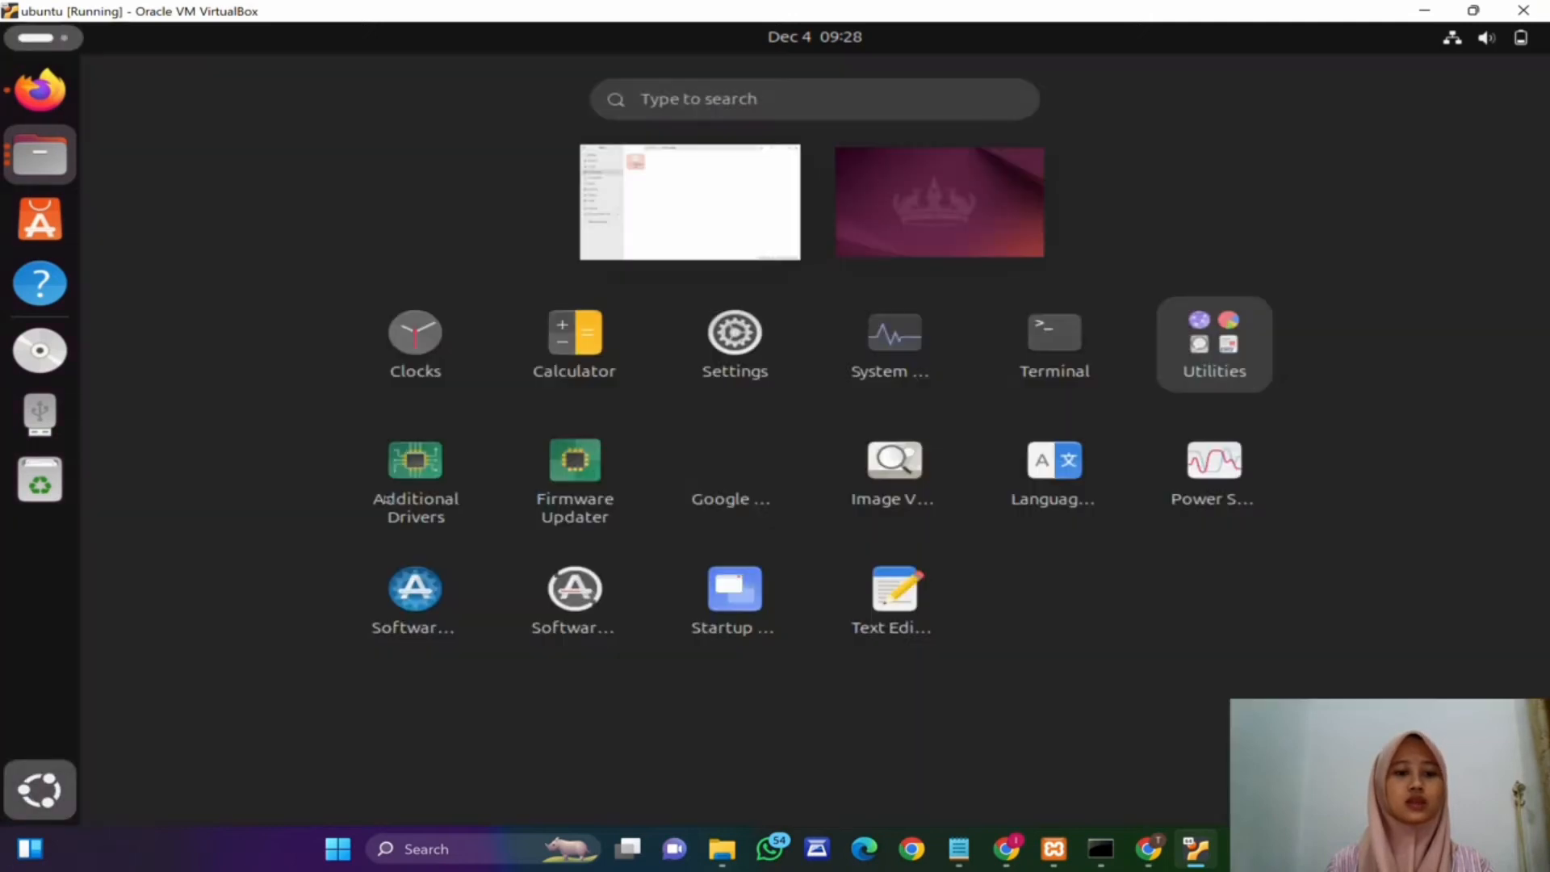
click(1043, 385)
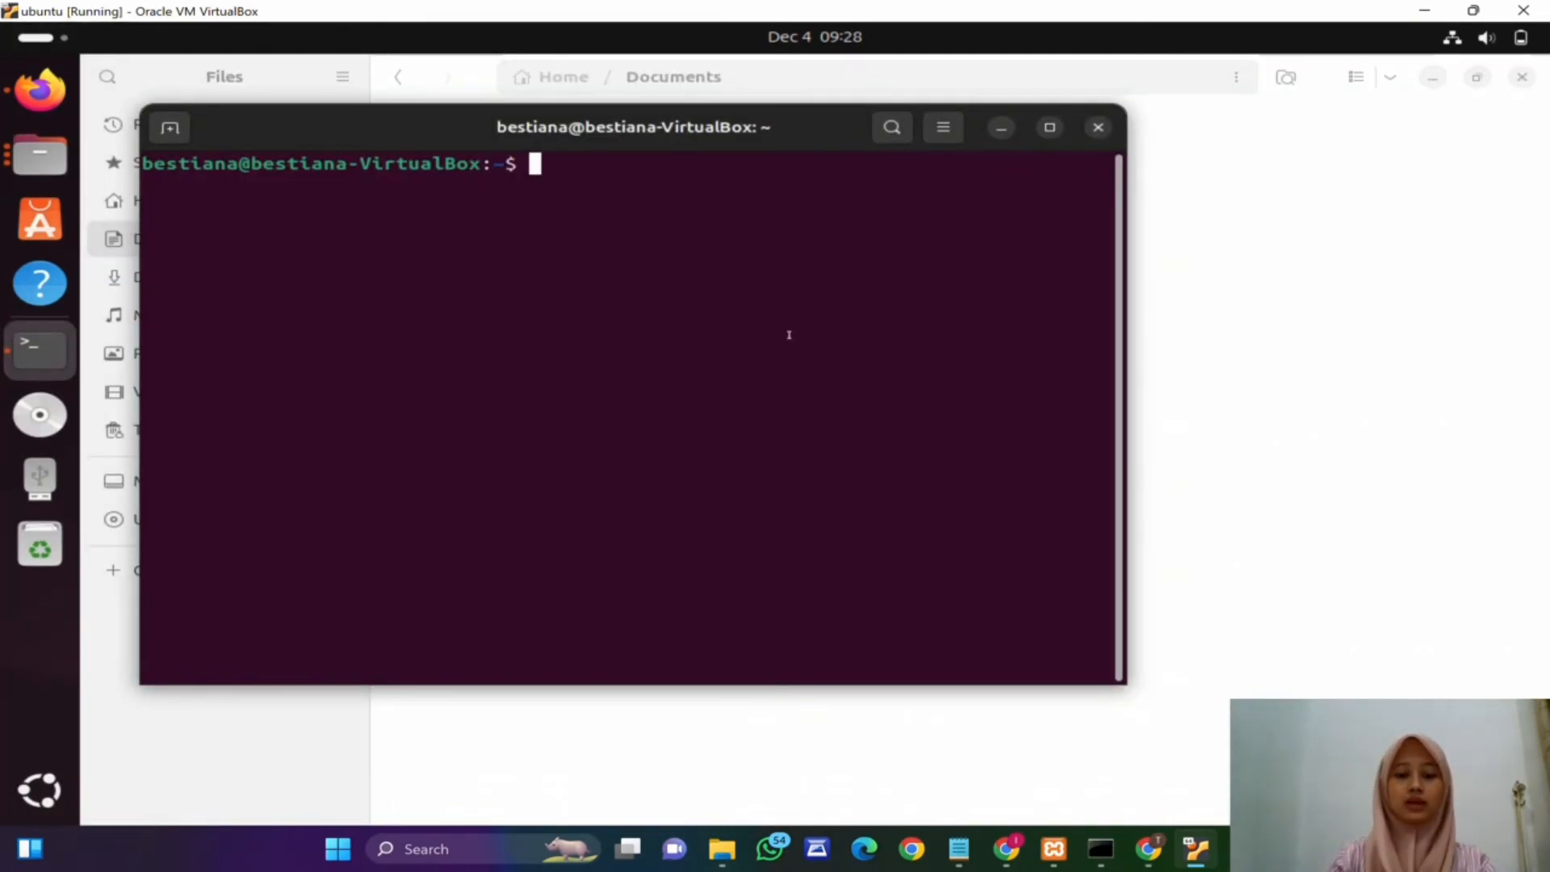
text(cd /opt)
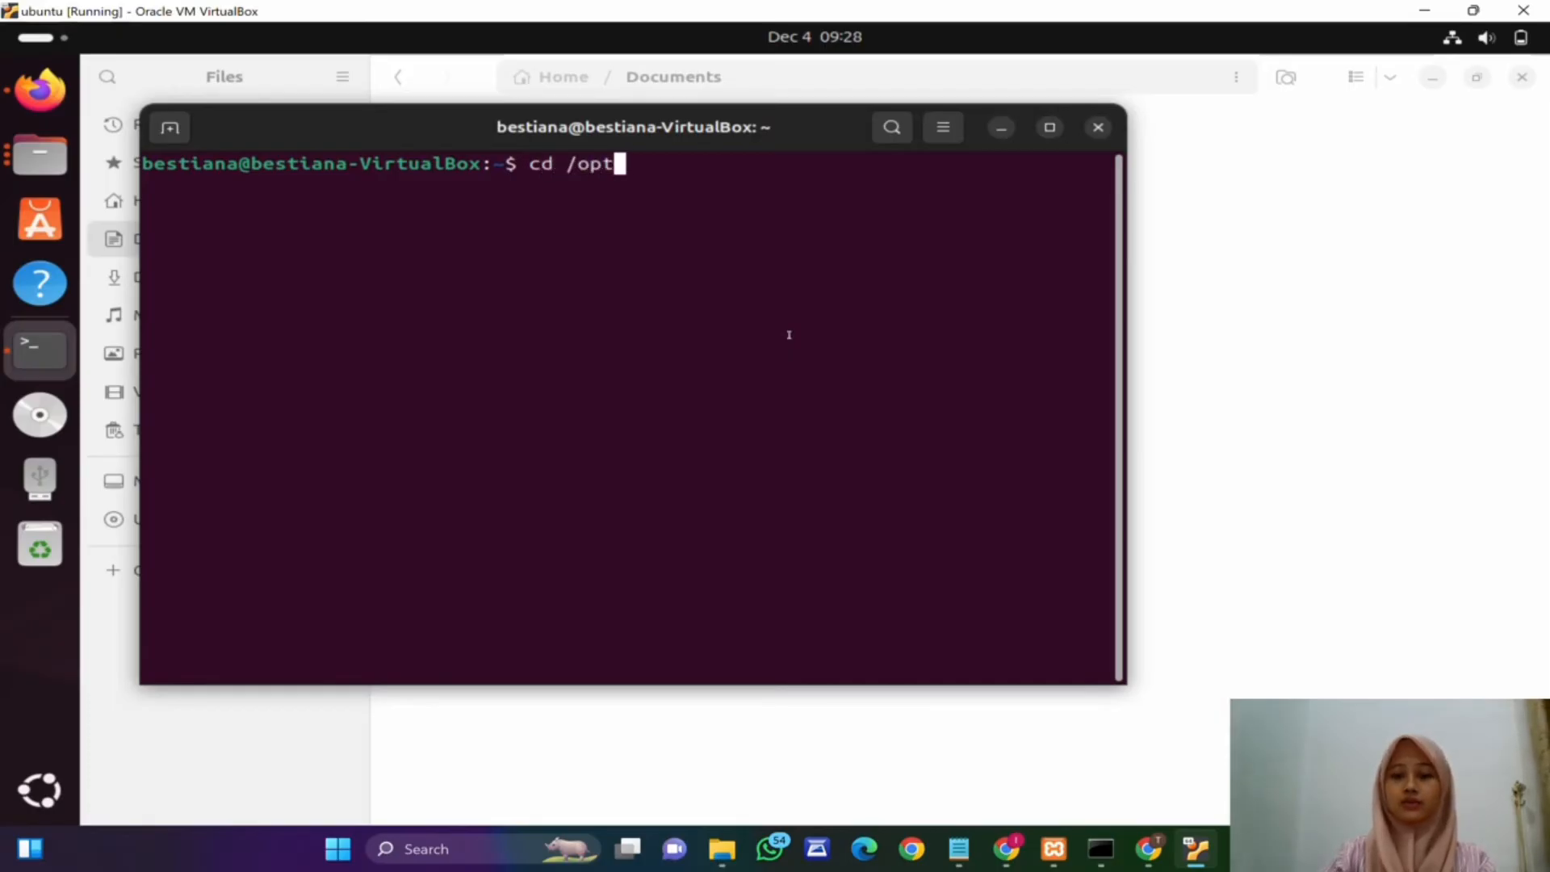
text(/lampp)
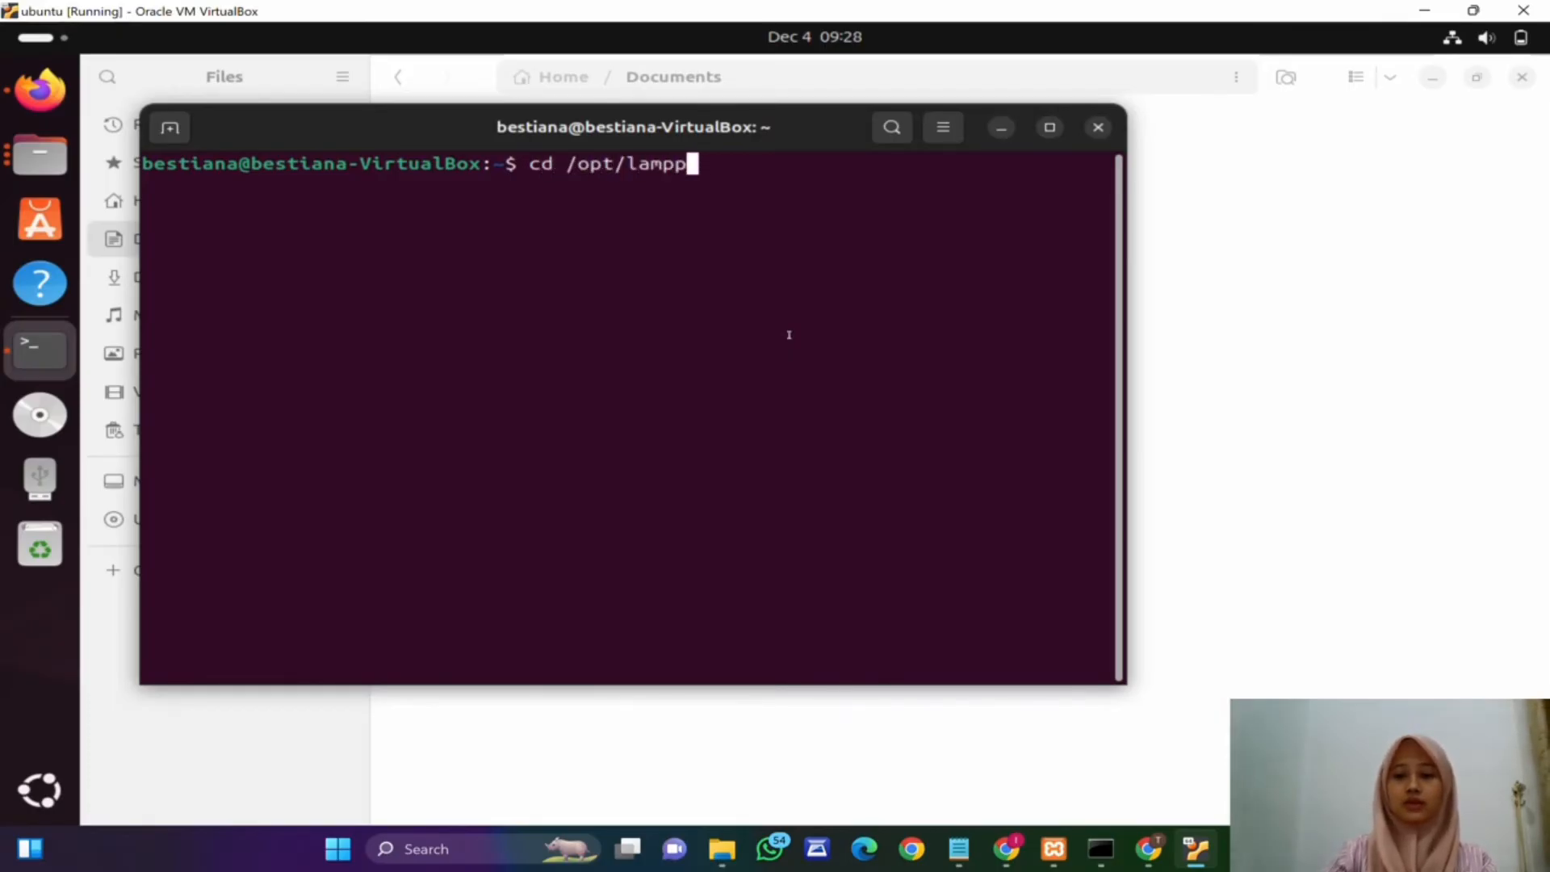
key(Return)
text(ls)
key(Return)
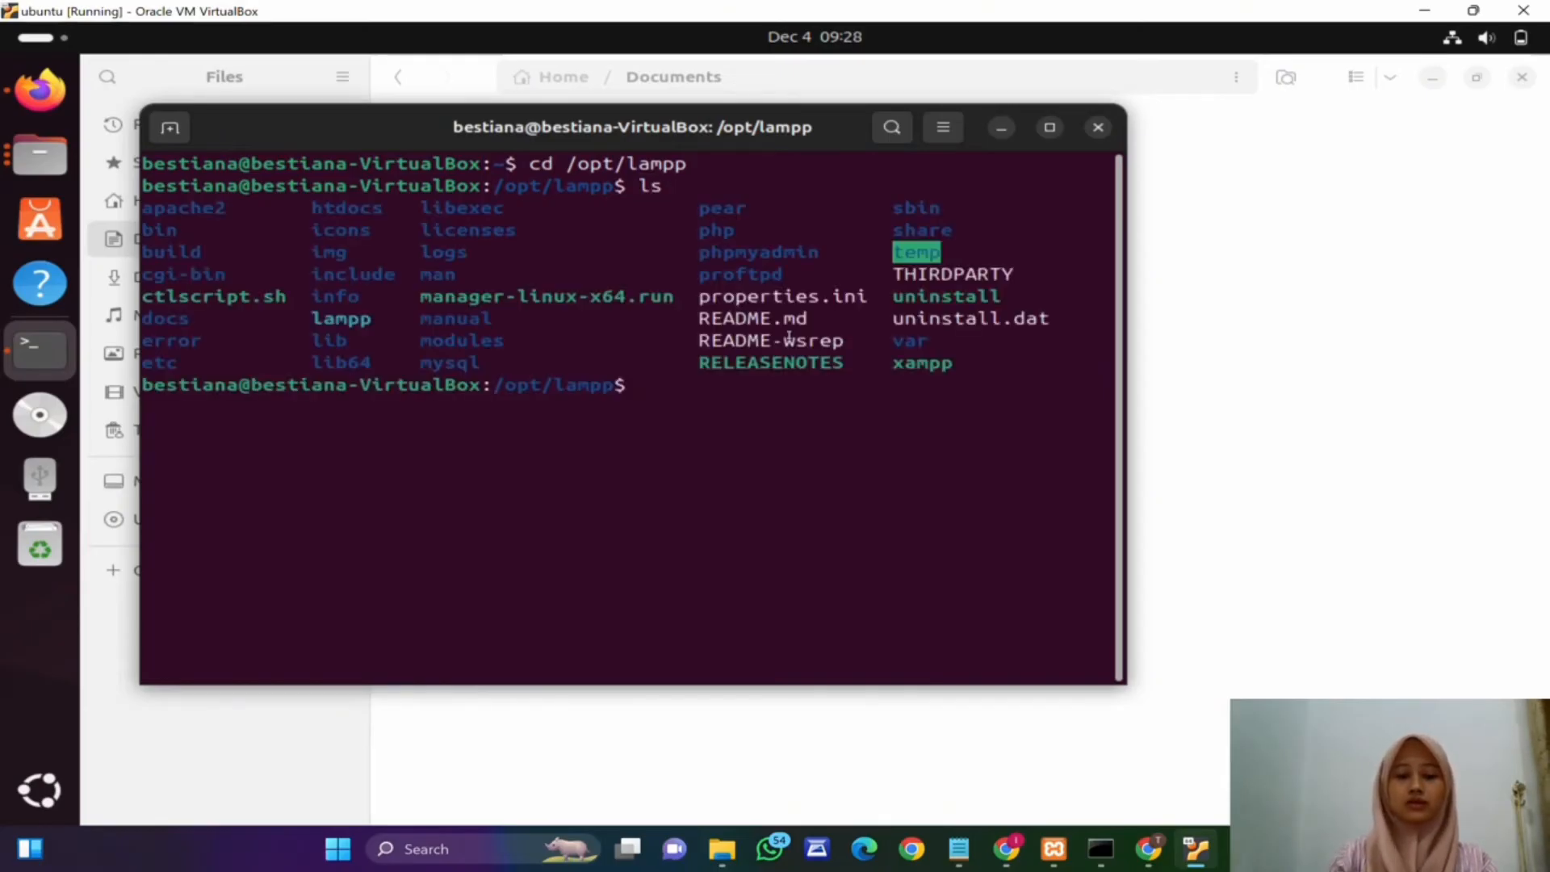
Step: Launch the XAMPP manager by running sudo ./manager-linux-x64.run from /opt/lampp
text(sudo ./)
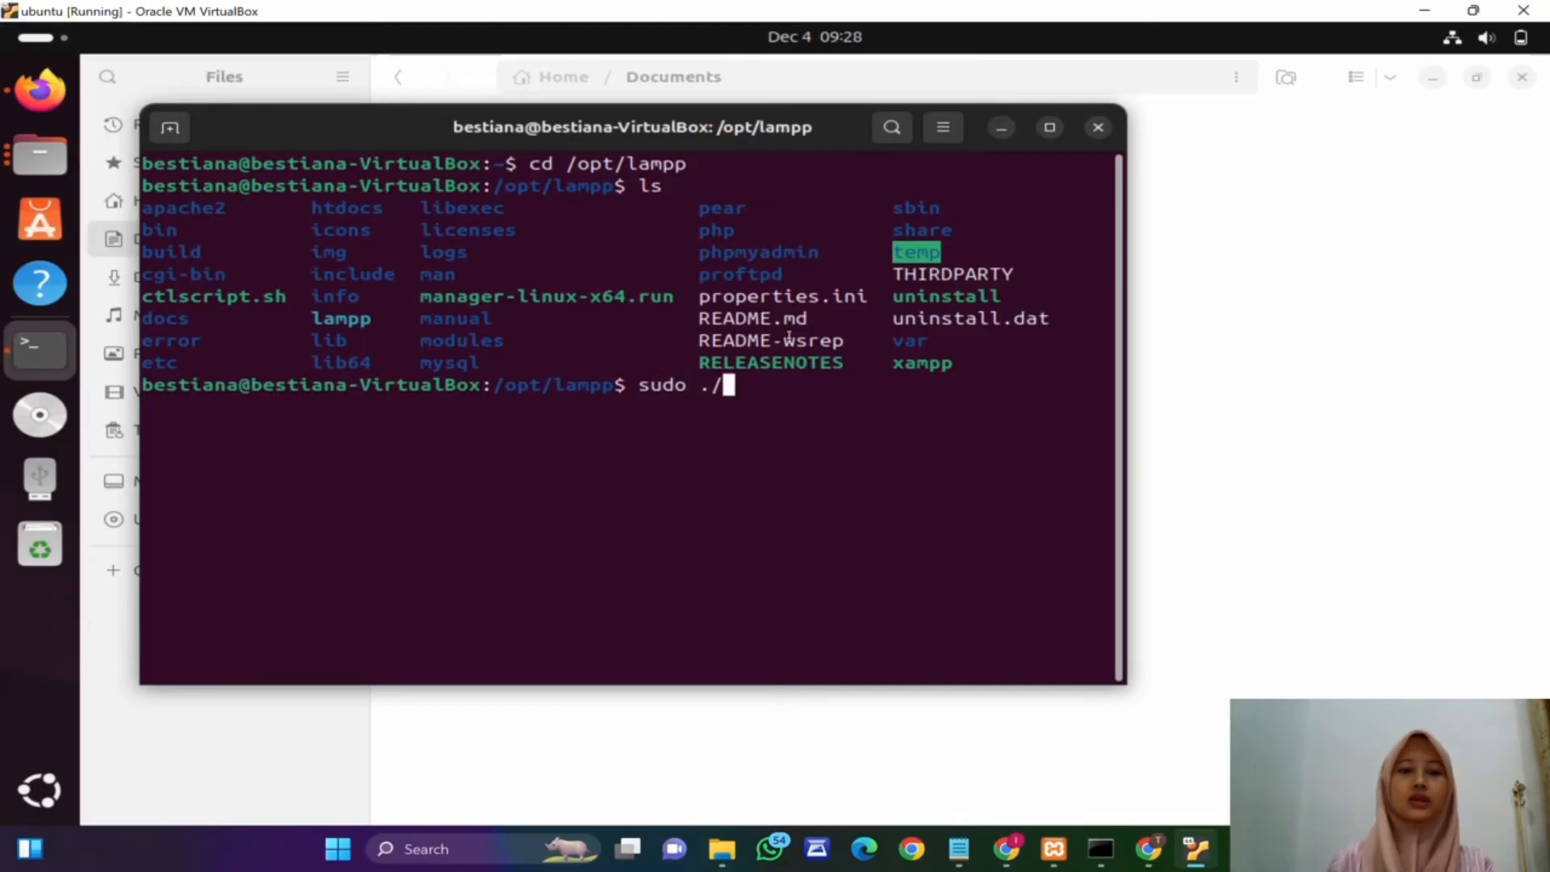
double_click(432, 294)
right_click(652, 296)
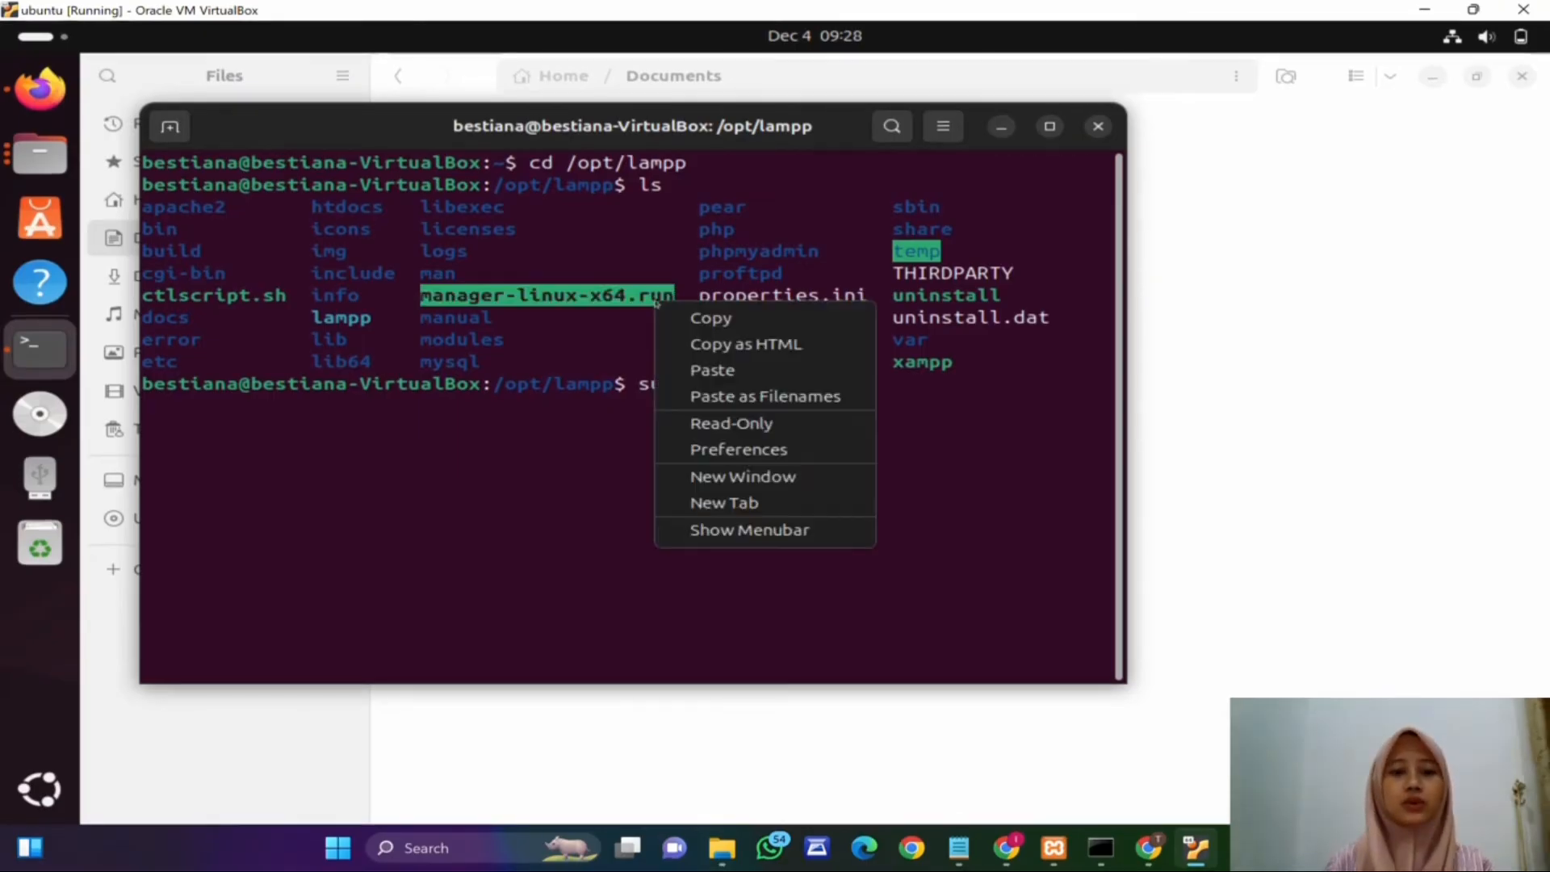
click(694, 316)
text(./)
right_click(730, 386)
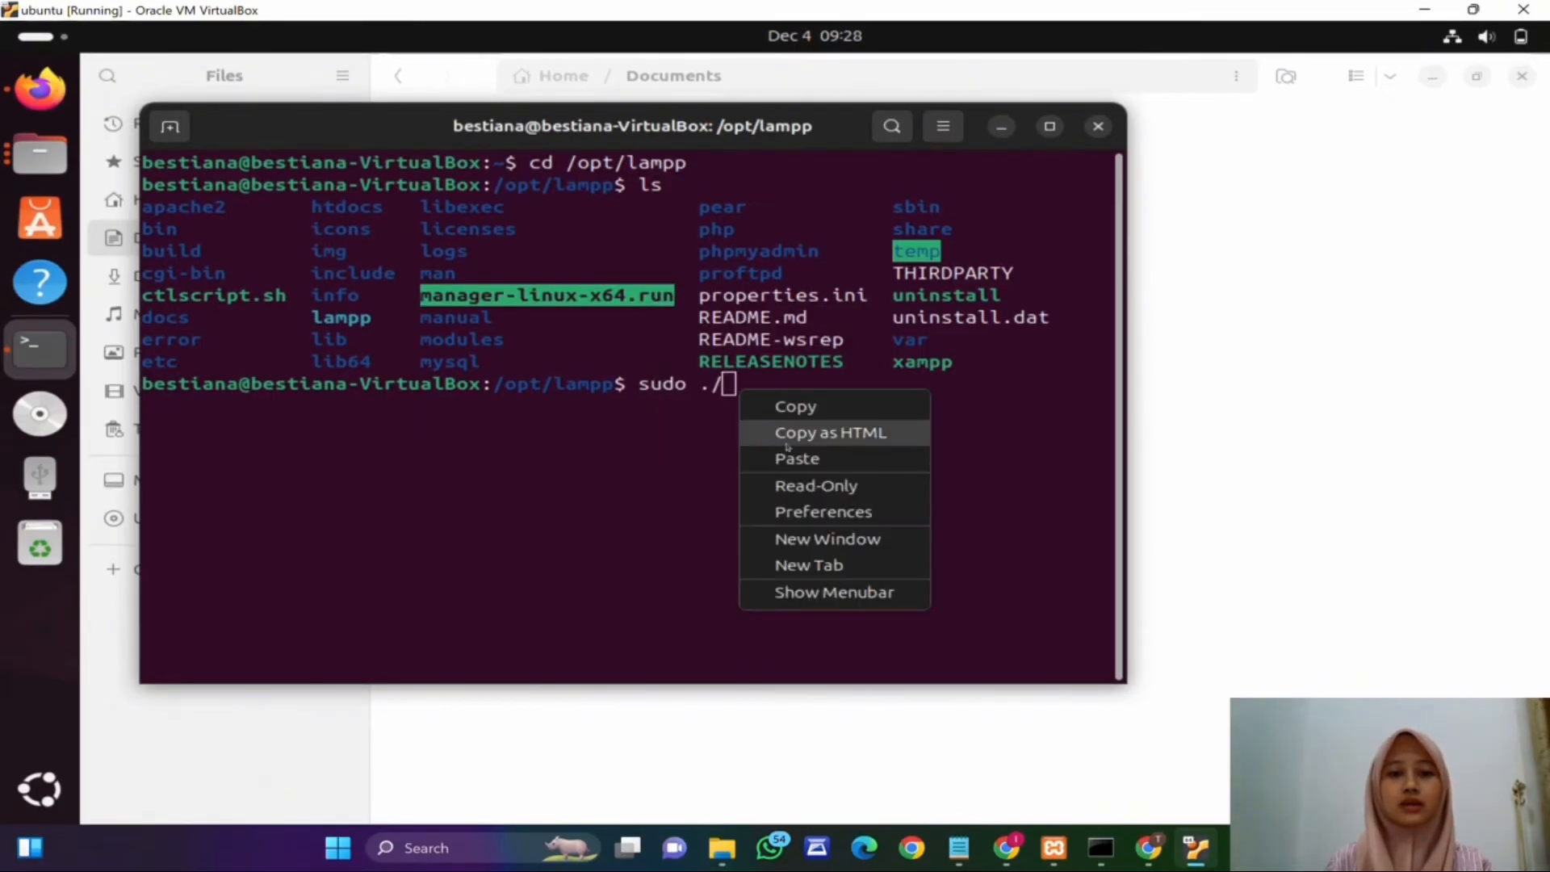
click(803, 456)
click(991, 391)
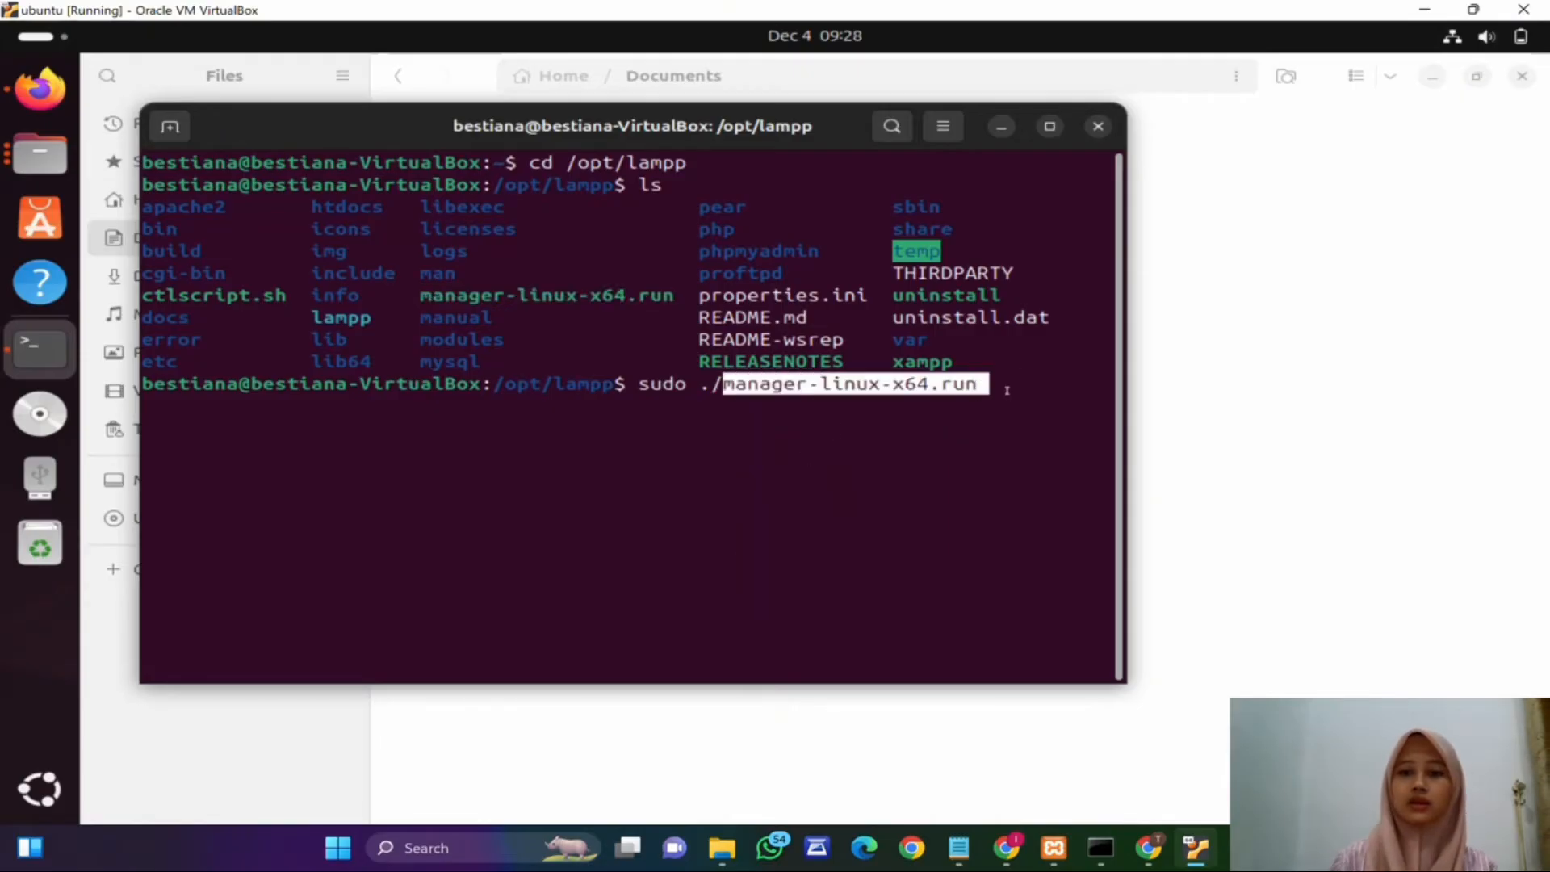
key(Return)
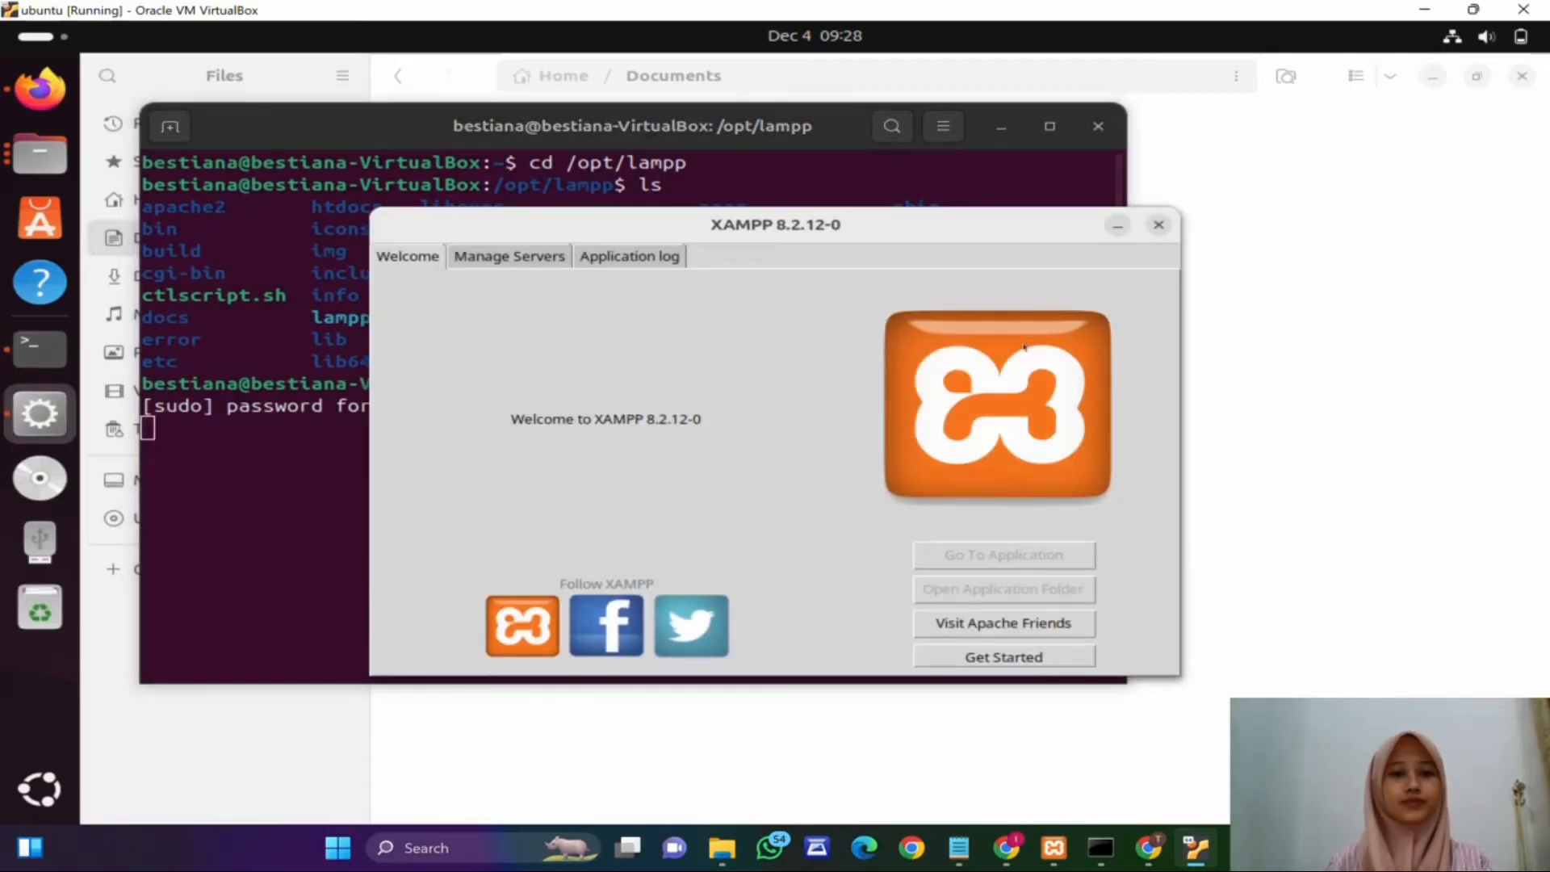
Step: Start the Apache Web Server and MySQL Database from the XAMPP server manager
click(510, 256)
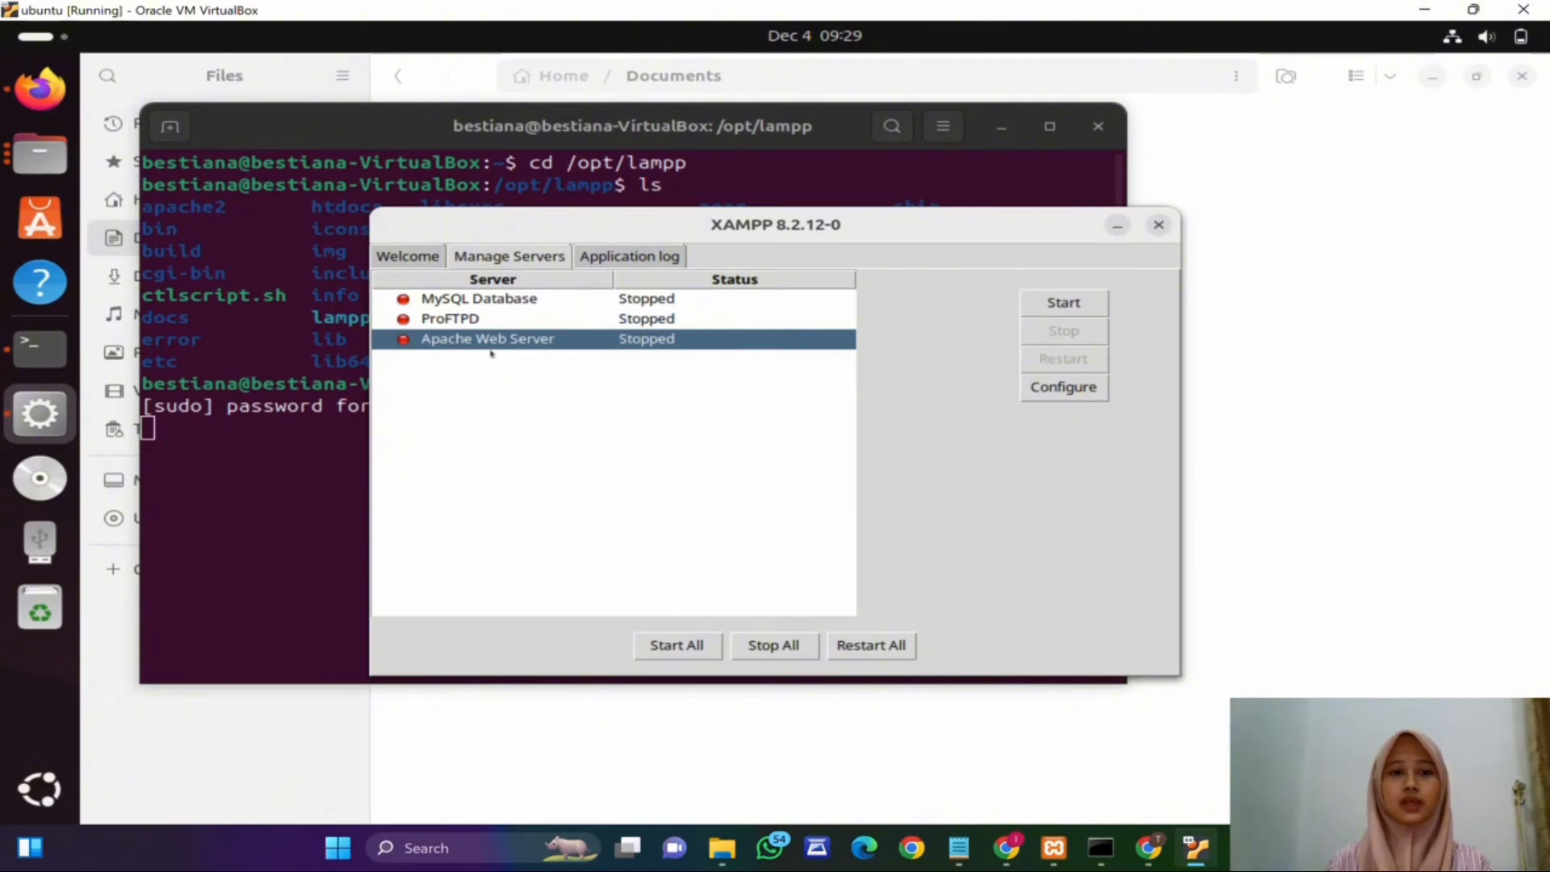
click(1064, 302)
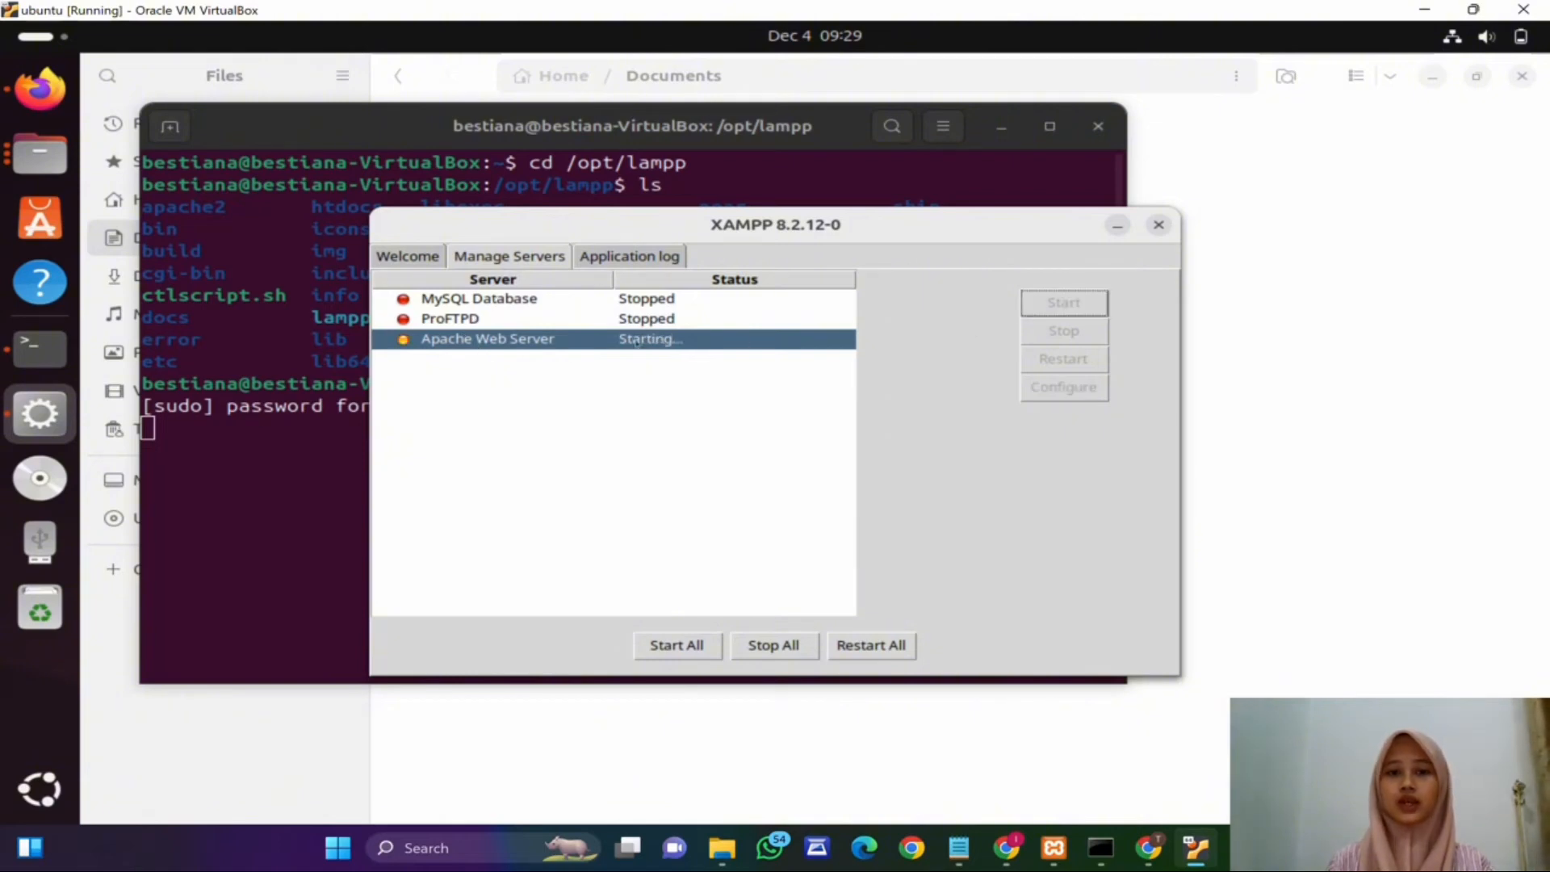
click(637, 299)
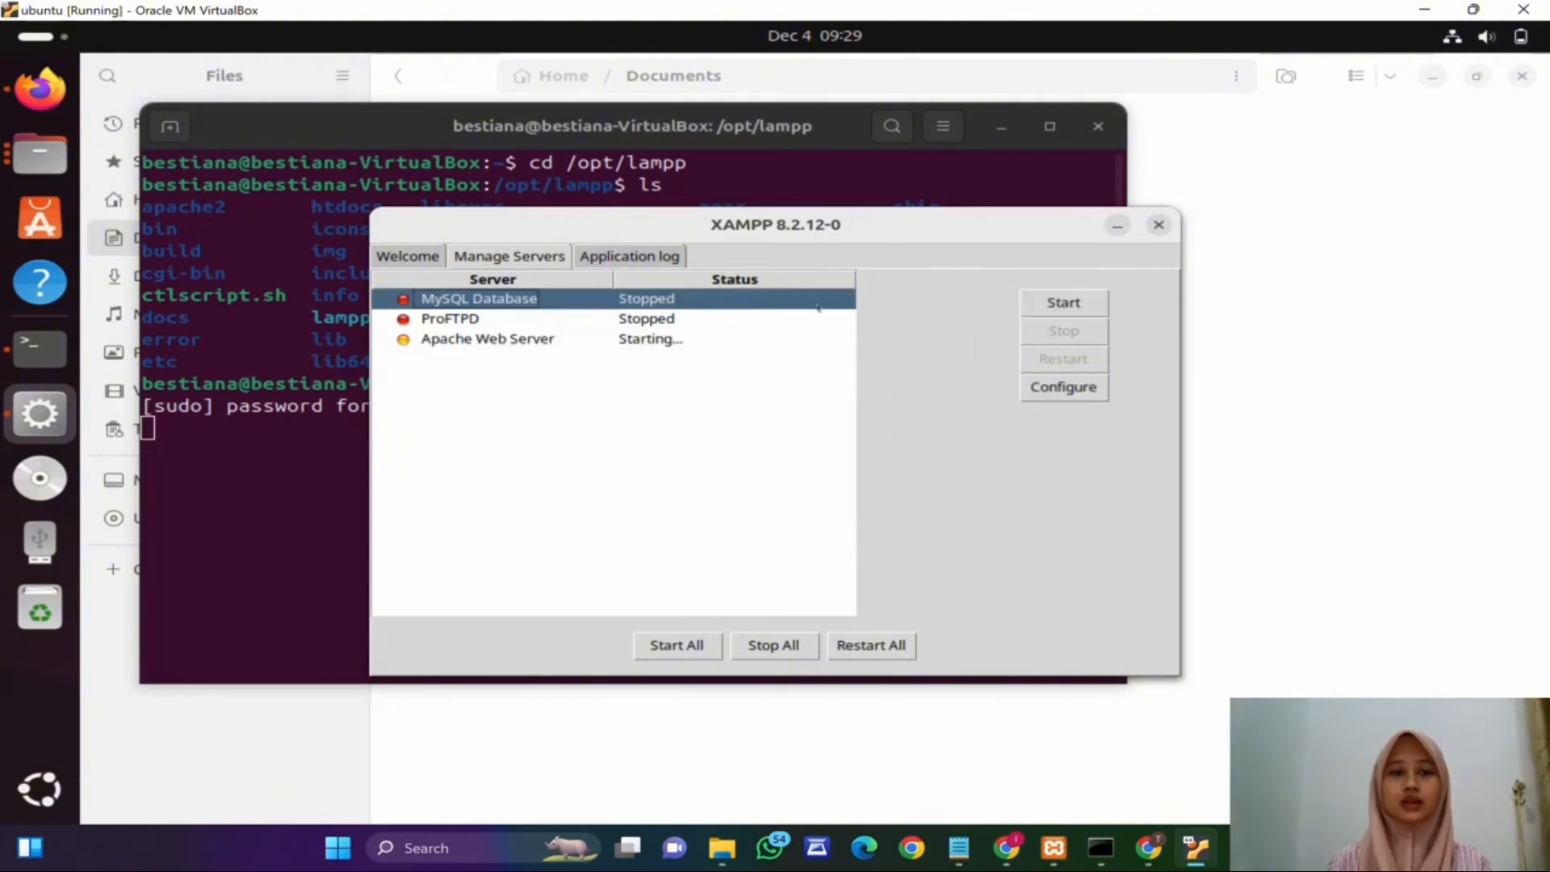
click(1064, 301)
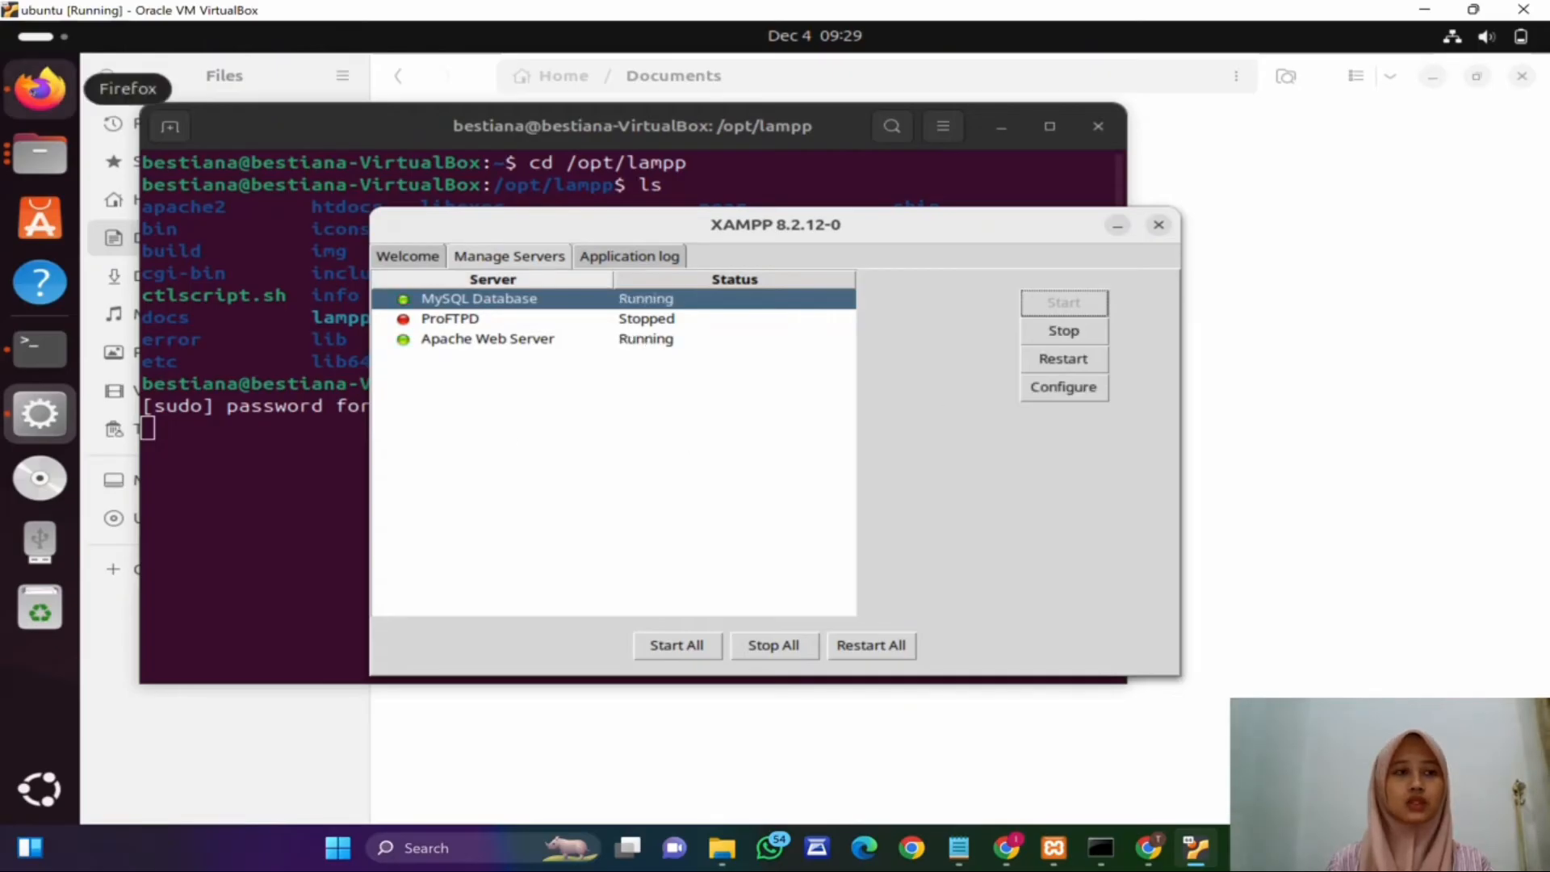
Step: Open Firefox in a new tab and go to localhost/phpmyadmin
click(39, 87)
click(427, 74)
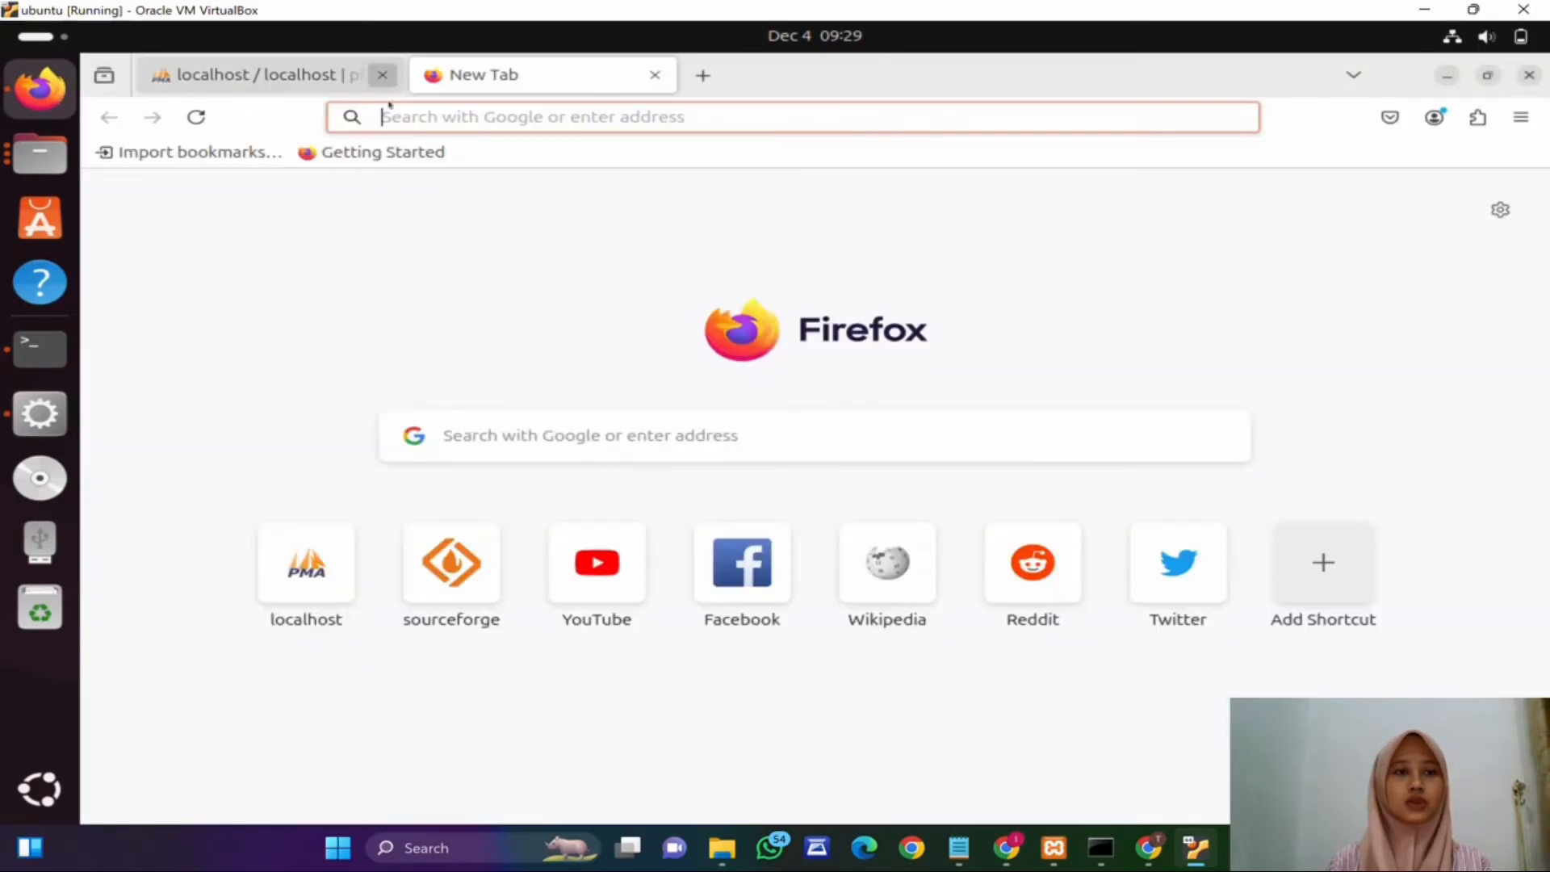
click(382, 75)
text(localhost/)
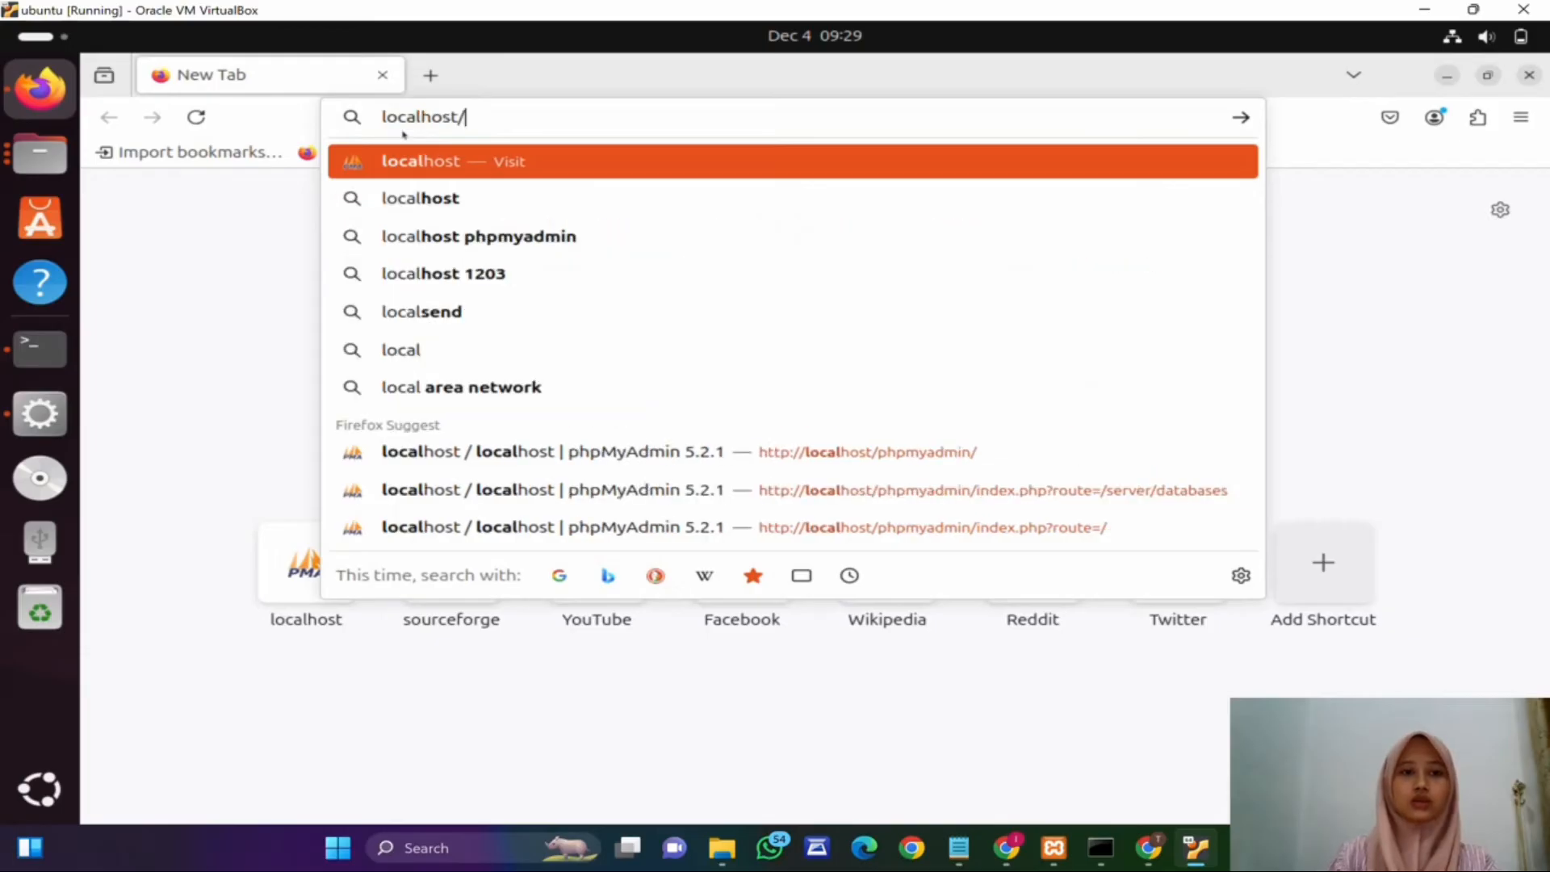
text(phpmyadmin)
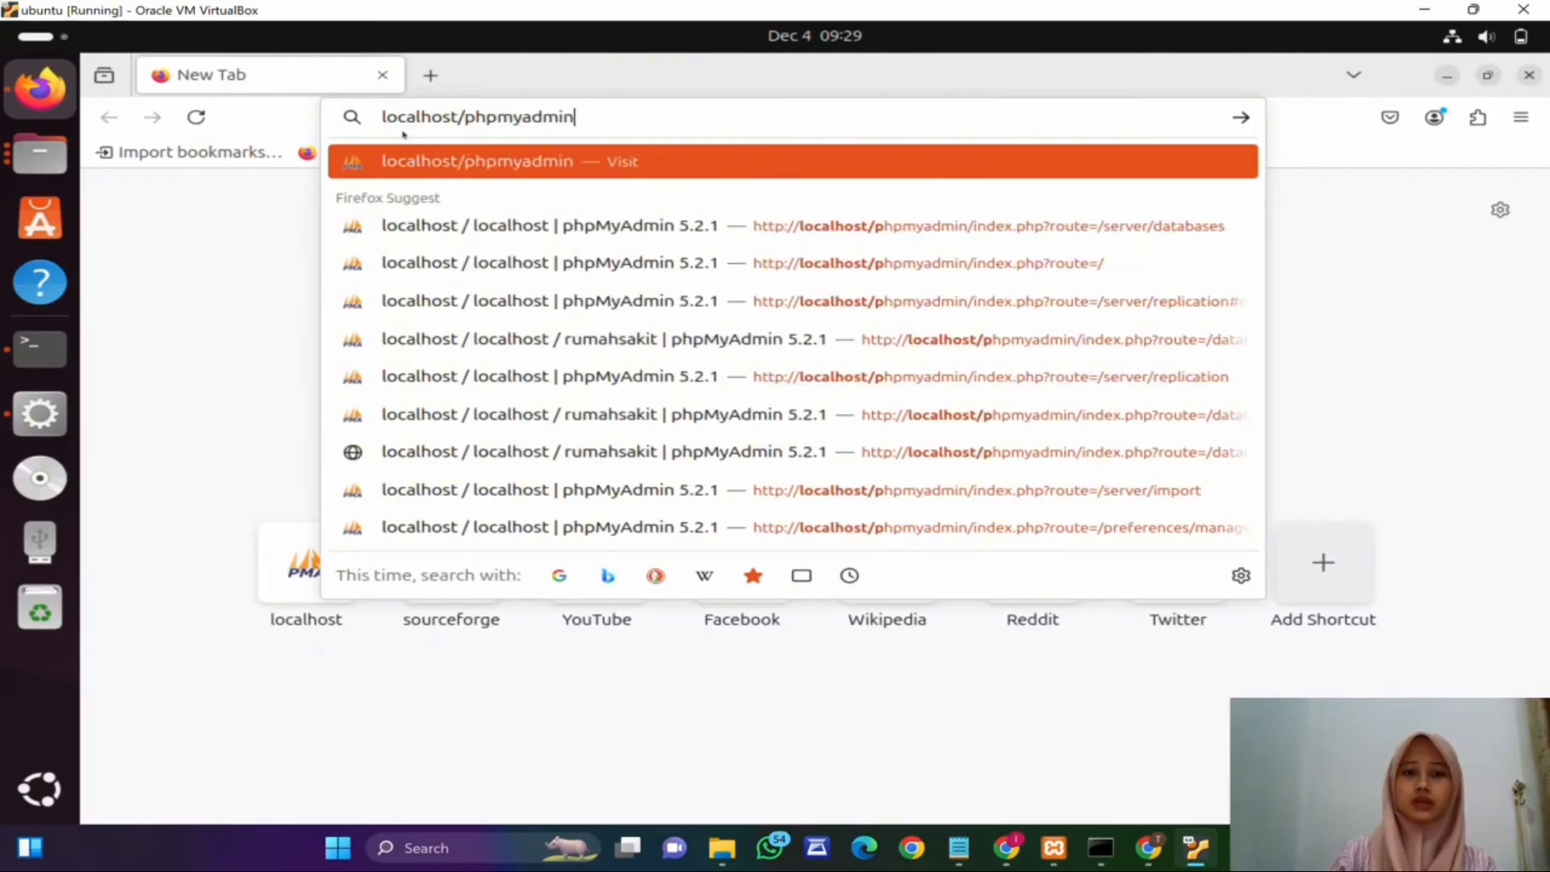
key(Return)
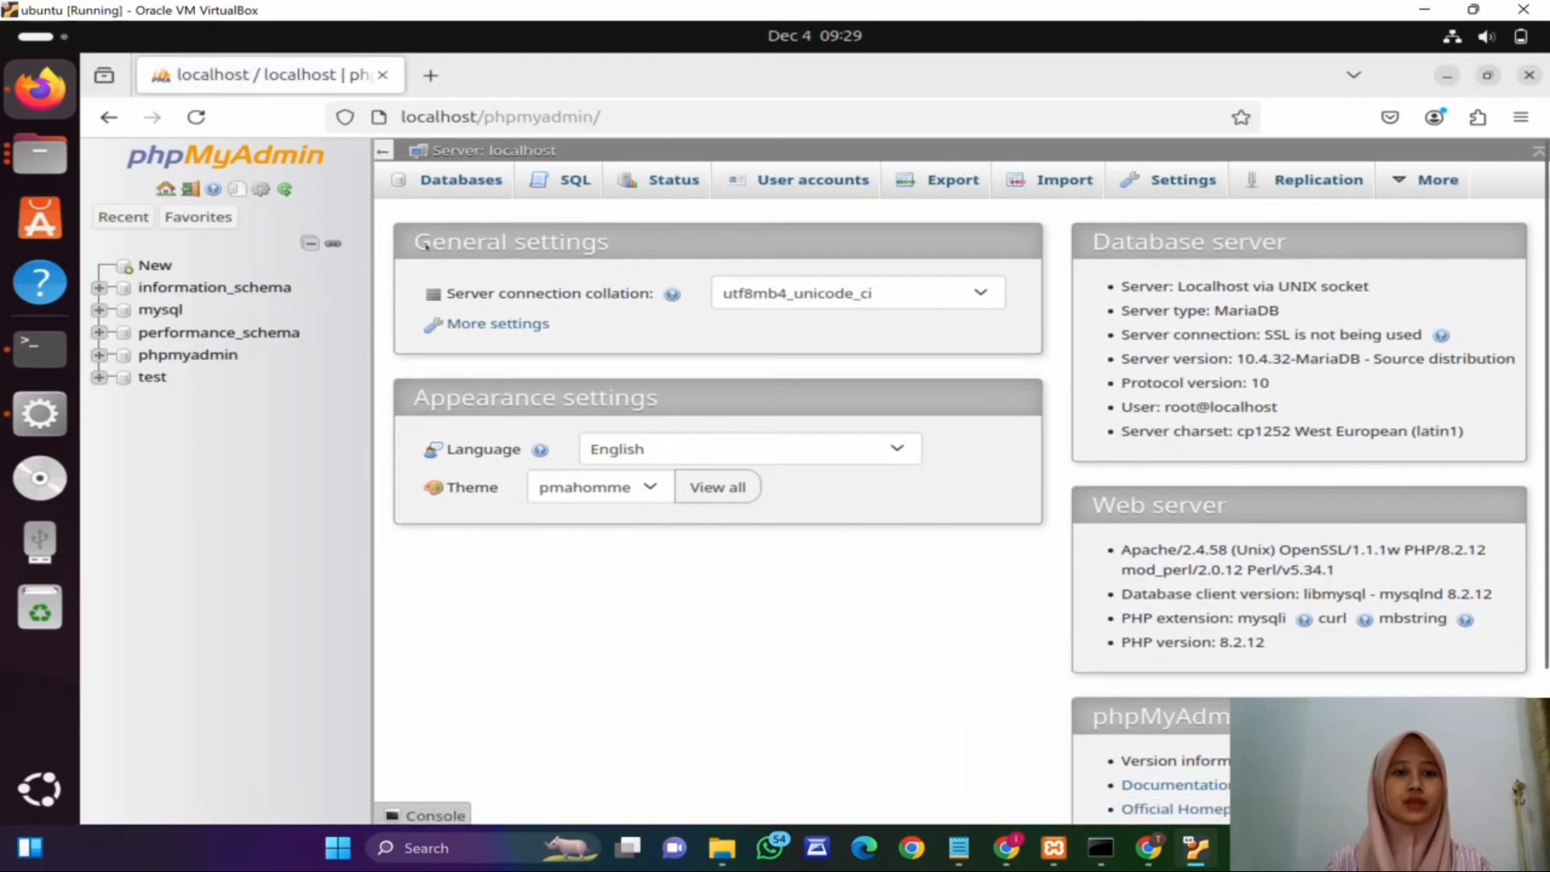
Step: Create a new database named rumahsakit
click(472, 192)
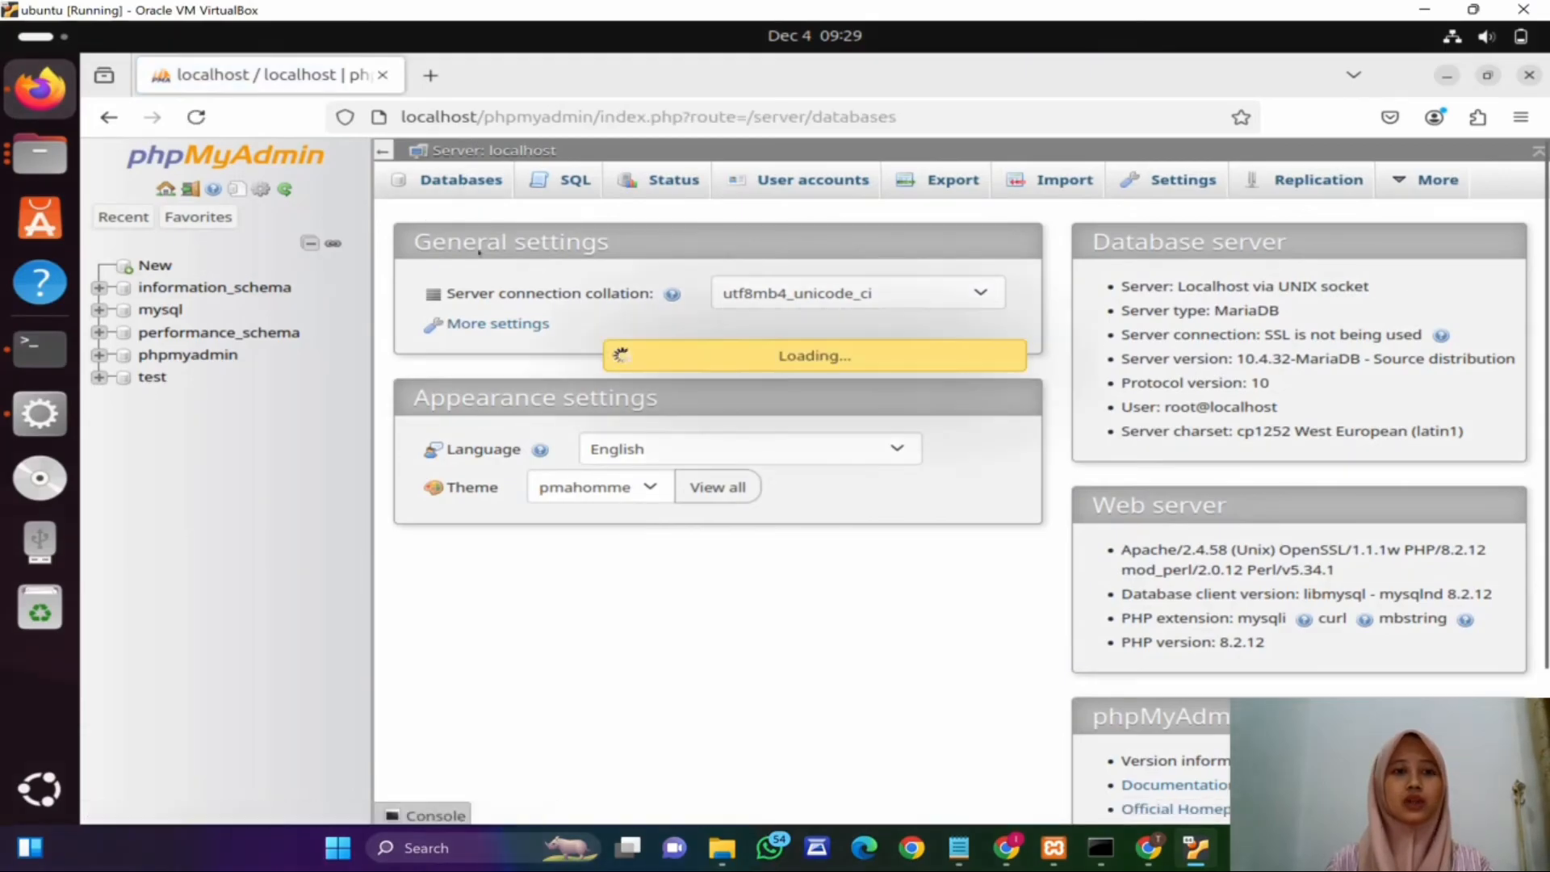
click(465, 348)
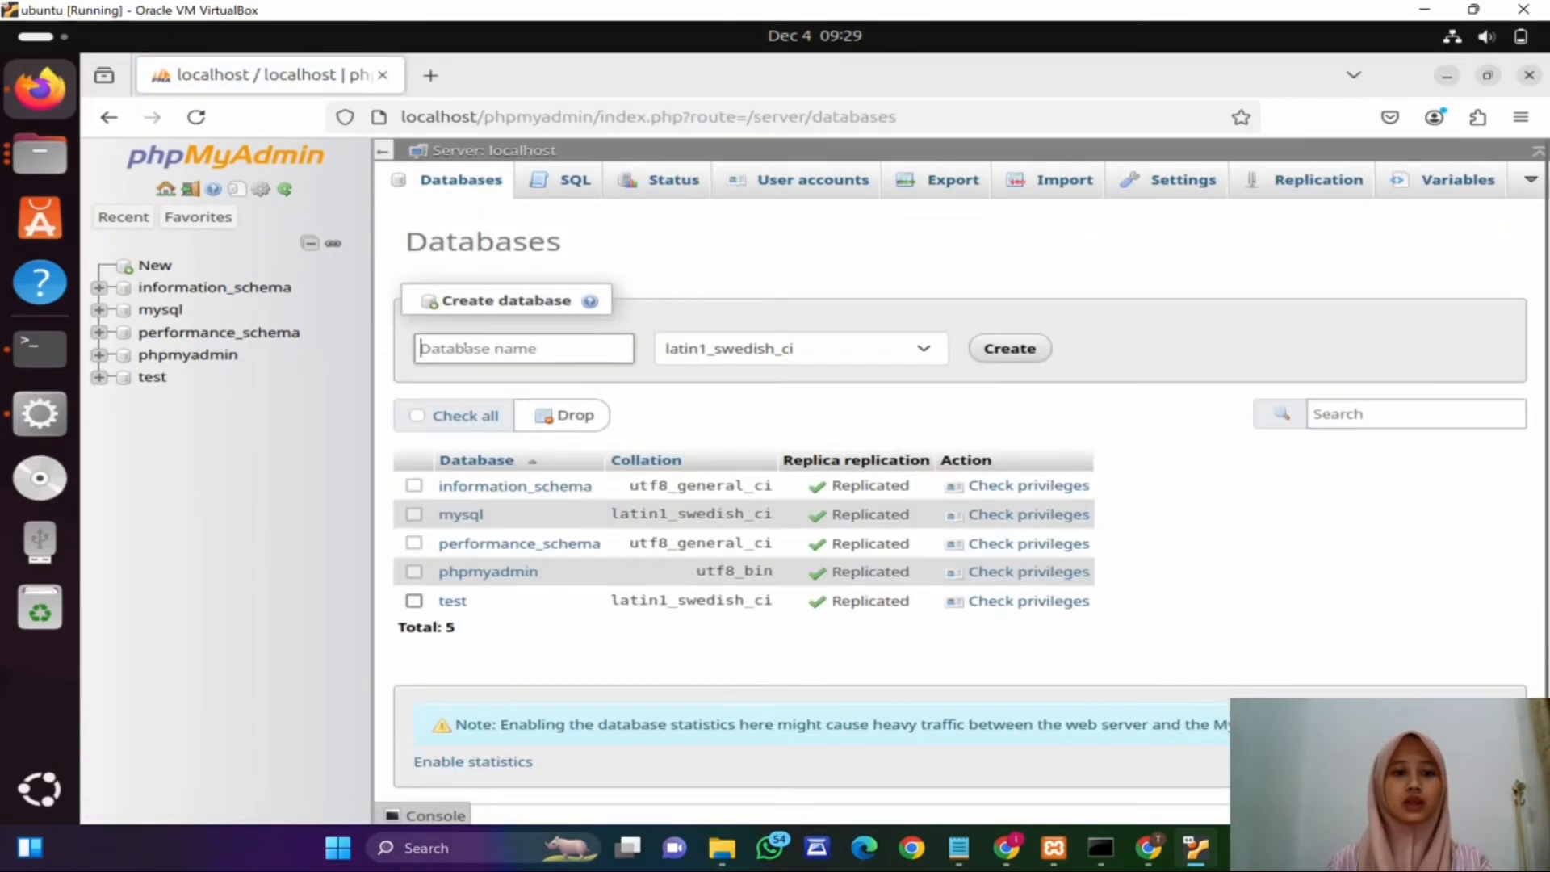
text(rum)
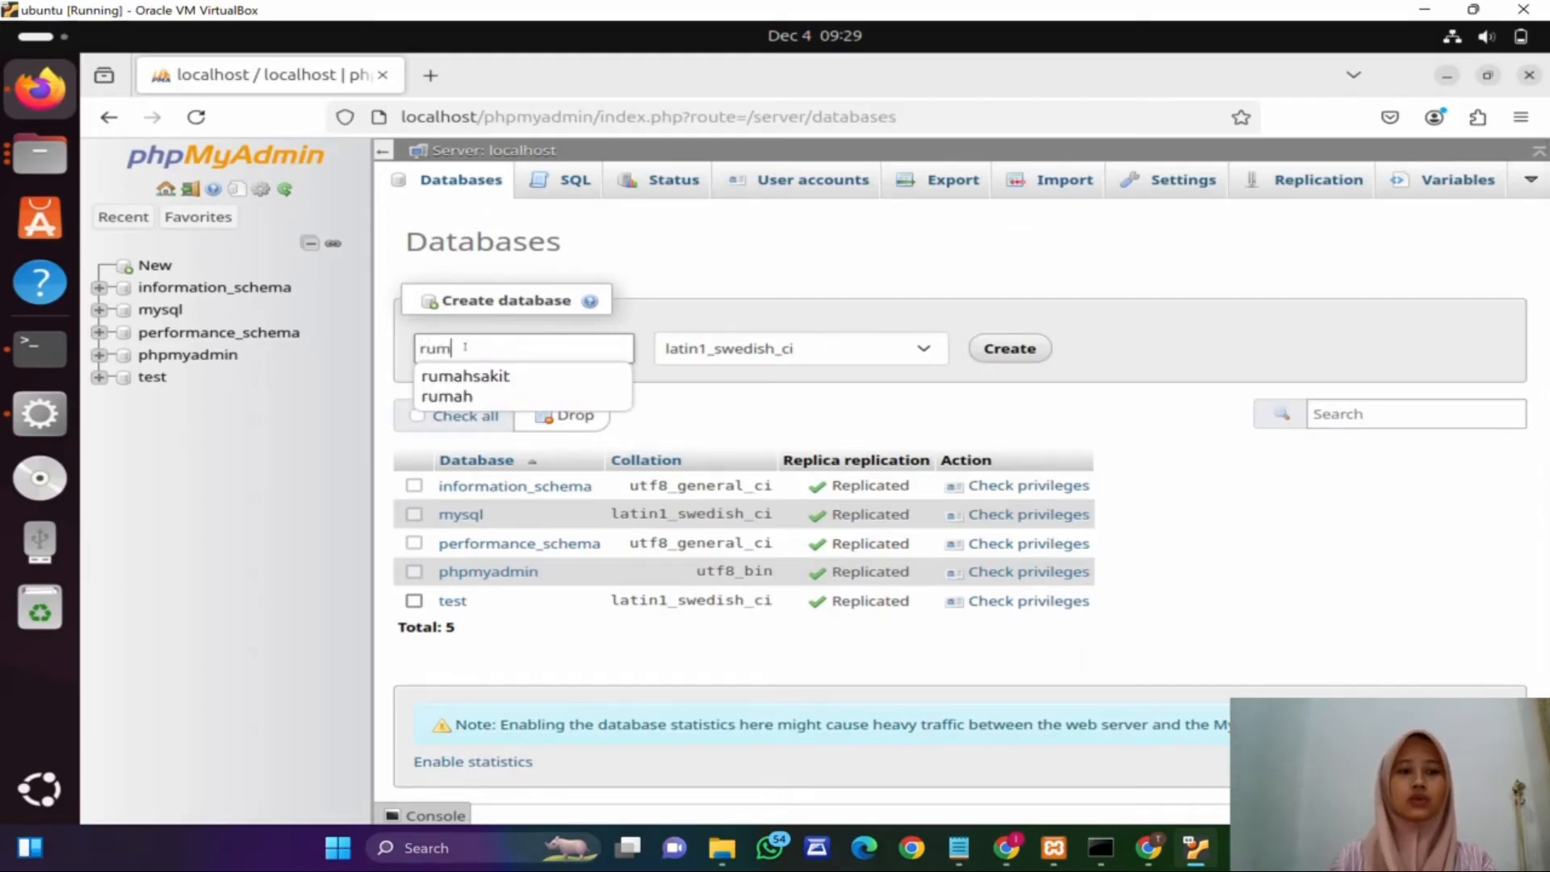
click(466, 376)
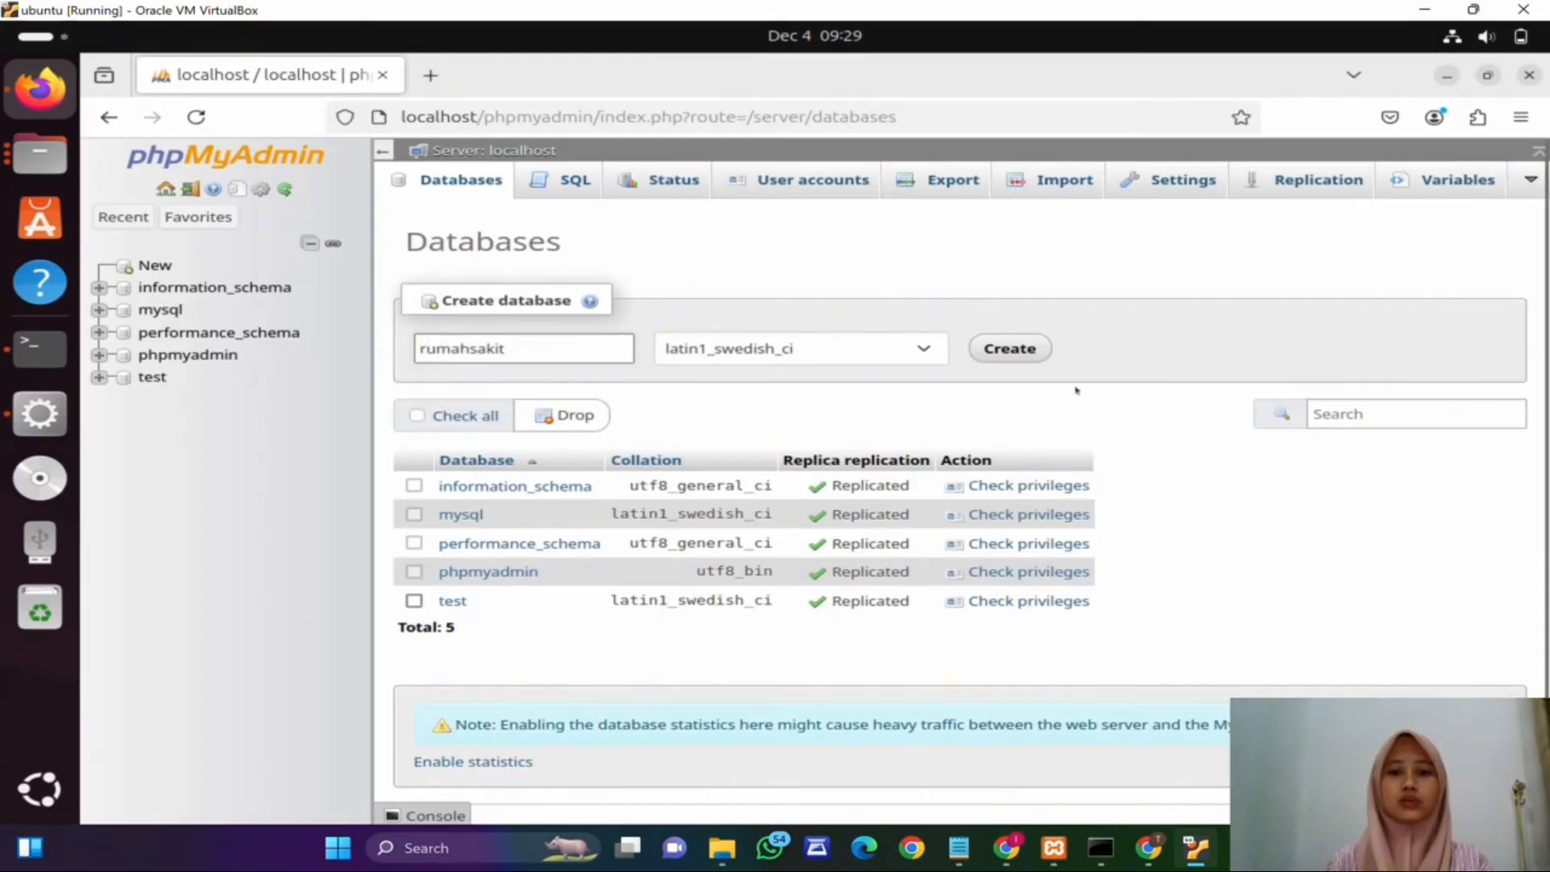
click(1007, 352)
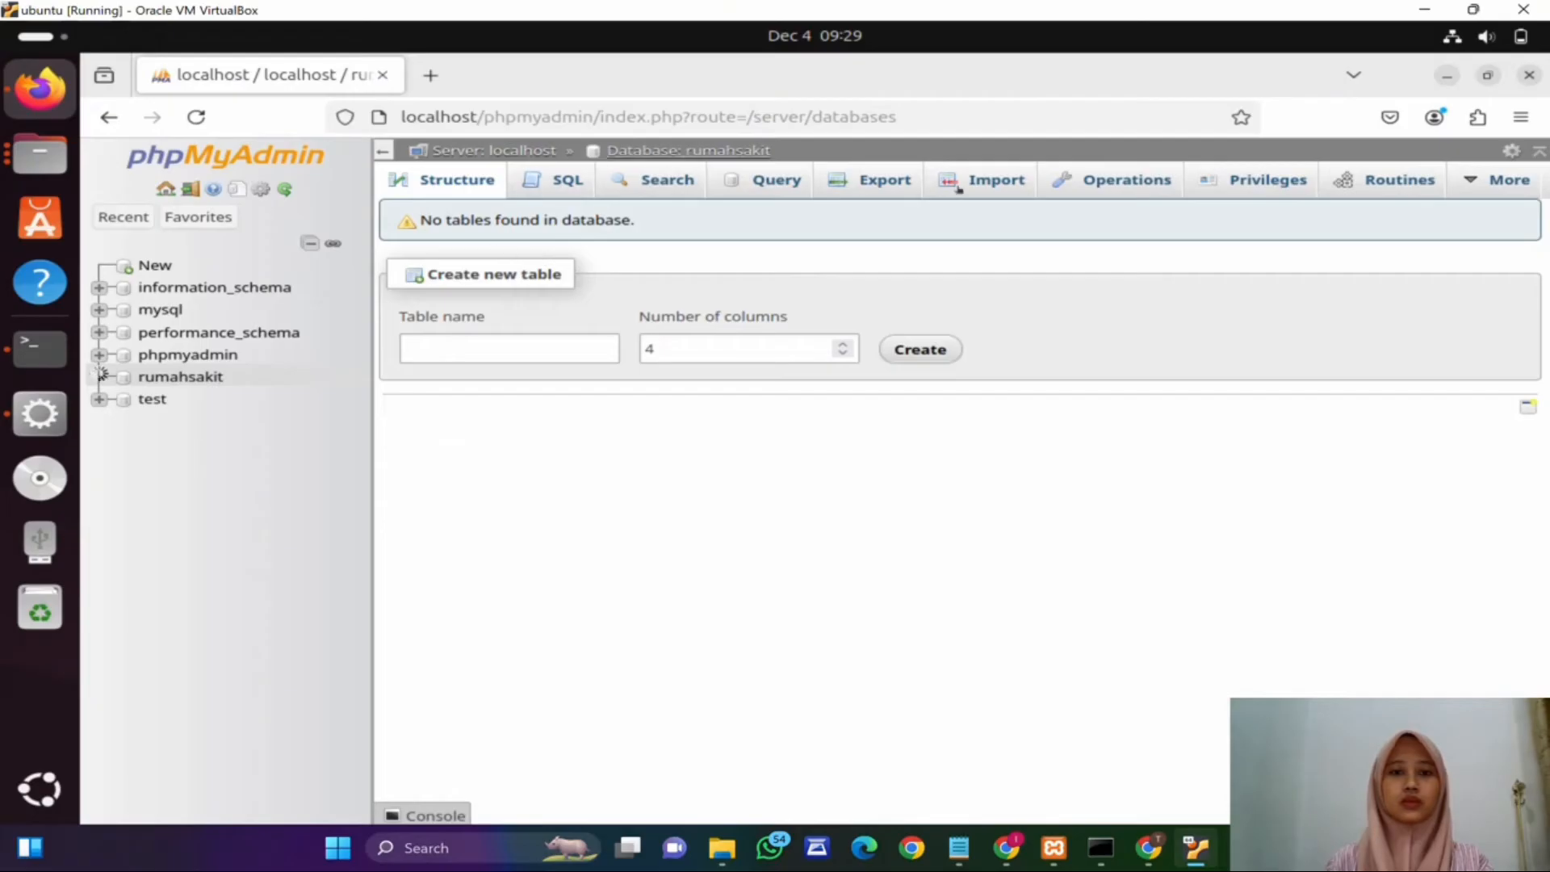
Step: Import rumahsakit.sql from the Documents folder into the rumahsakit database
click(989, 179)
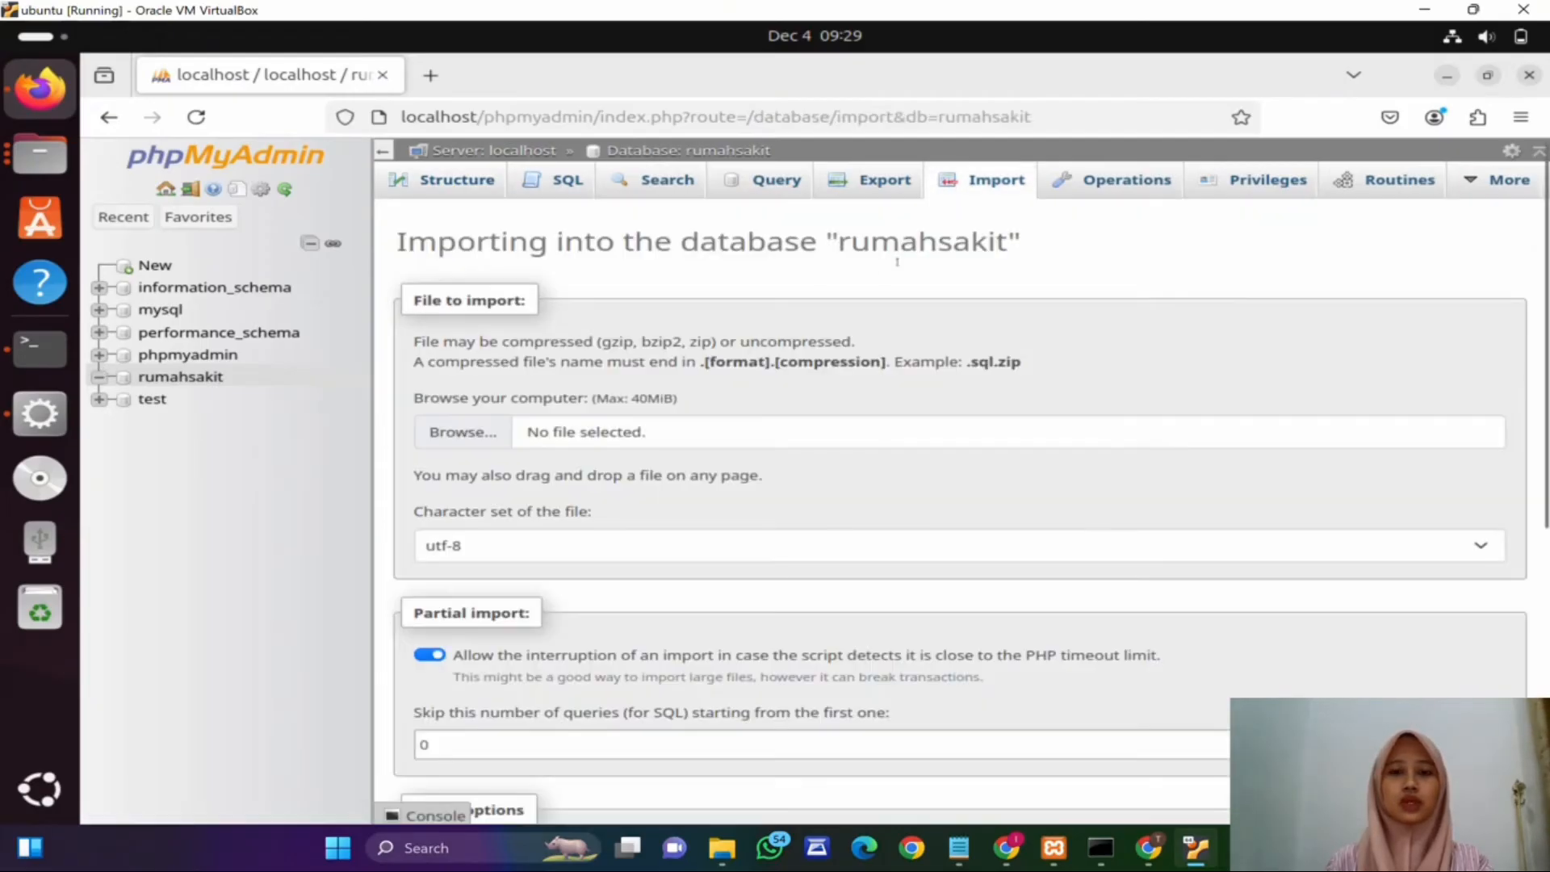
click(448, 438)
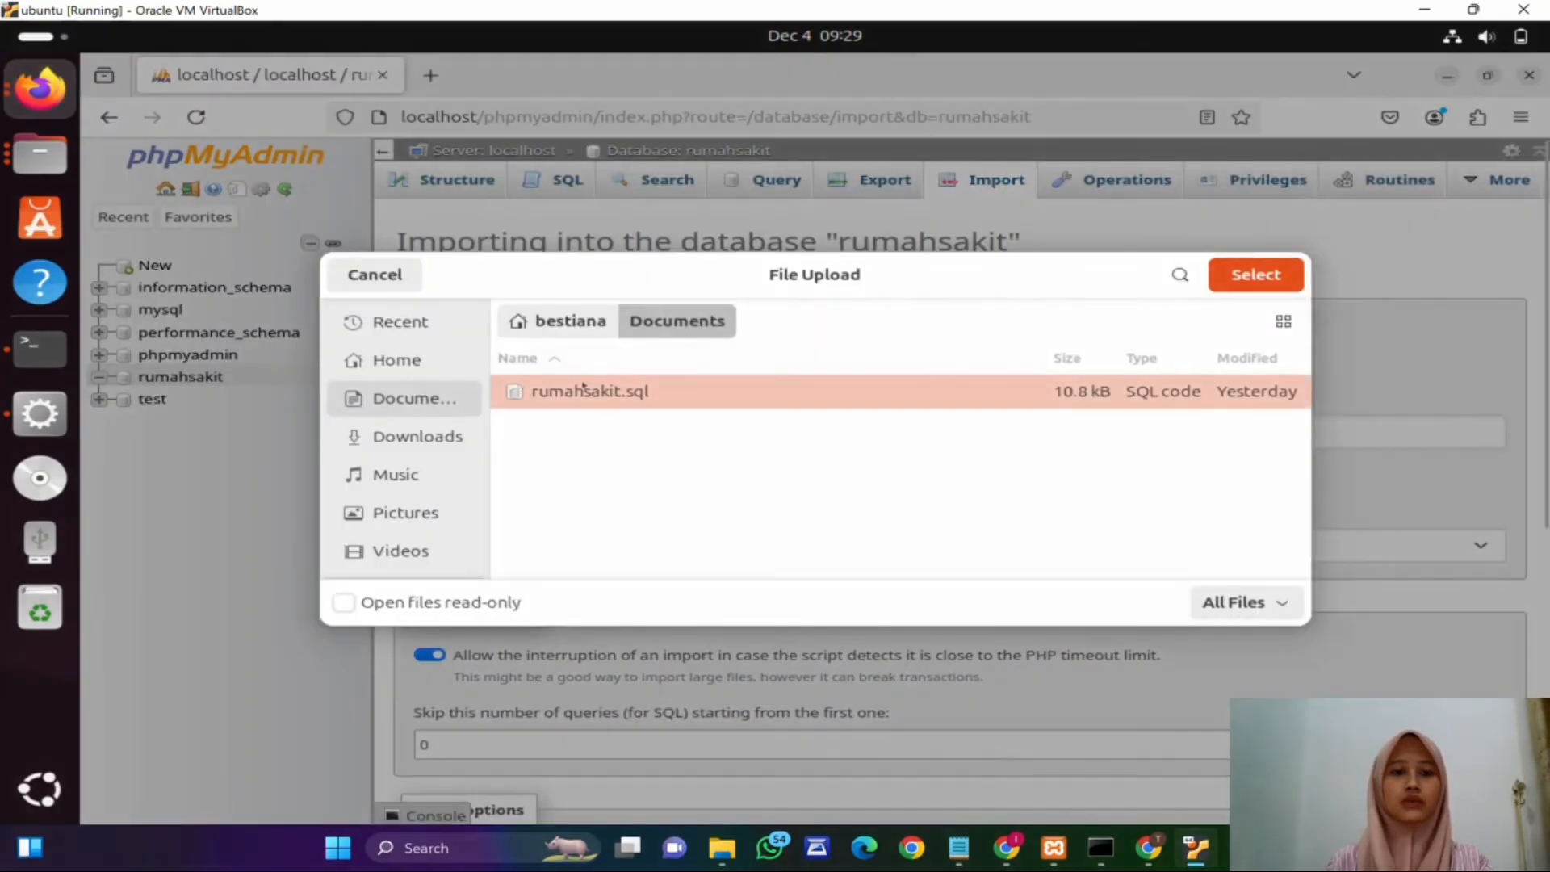
click(1266, 272)
scroll(560, 472, down, 5)
scroll(561, 473, down, 1)
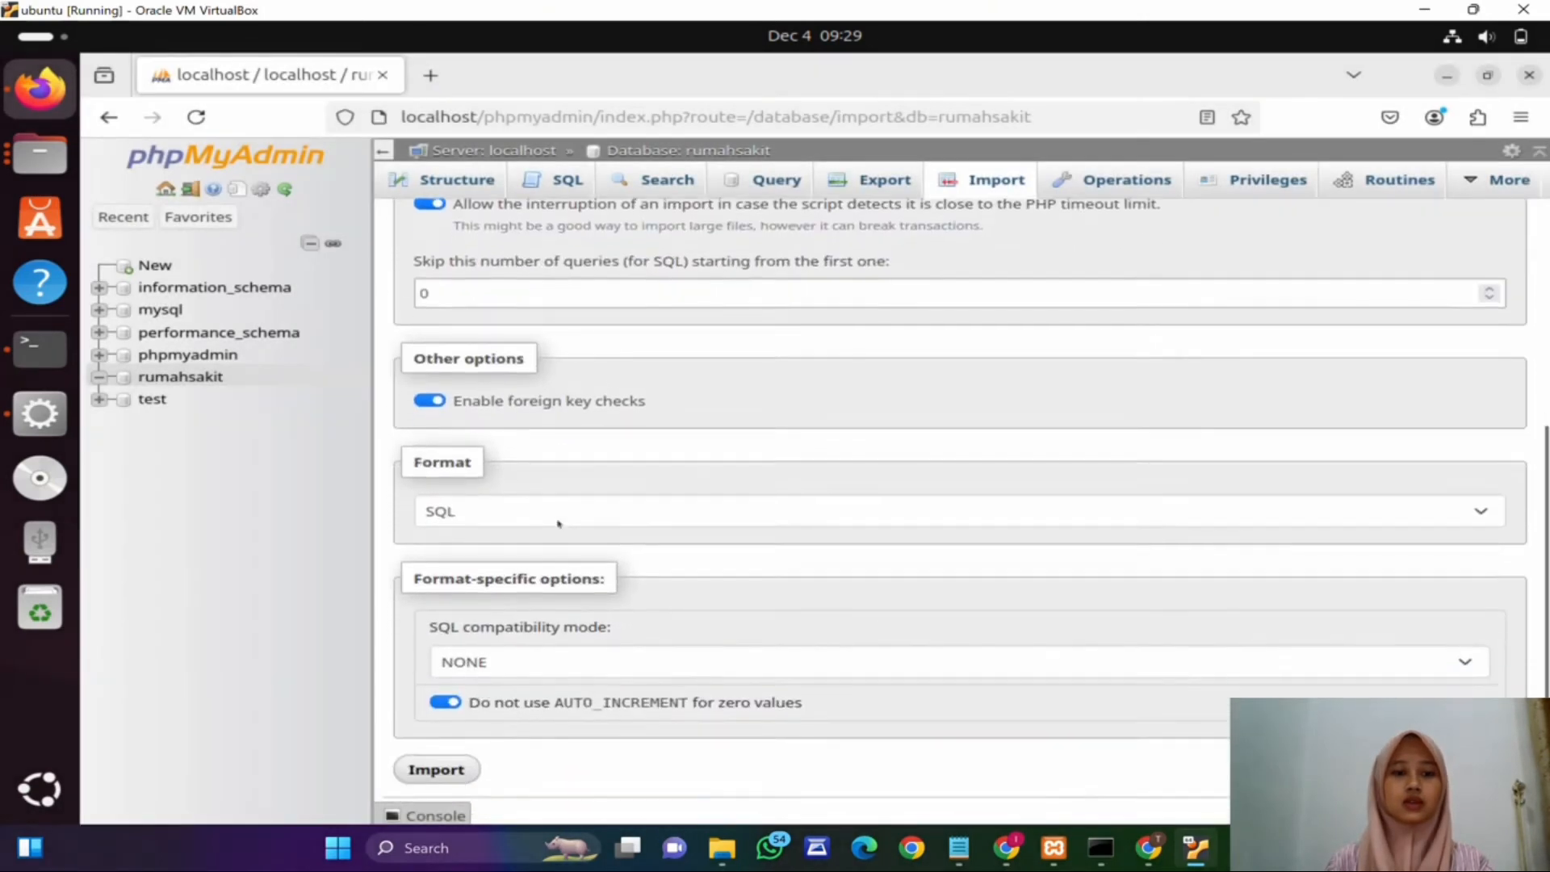
click(436, 753)
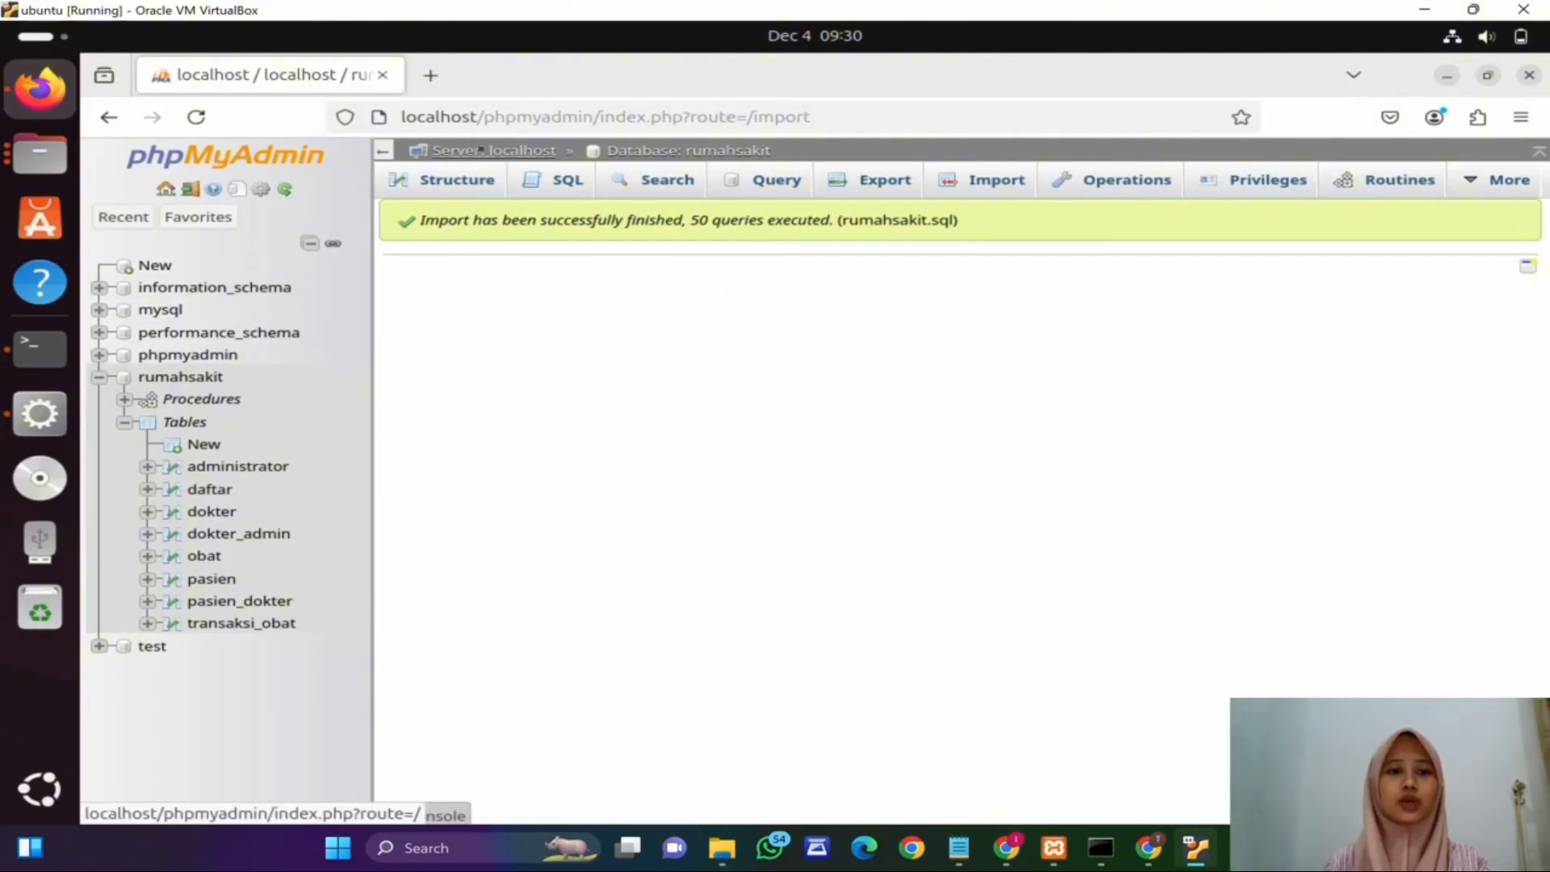
Step: Open the server replication page and its form to change or reconfigure the primary server
click(484, 151)
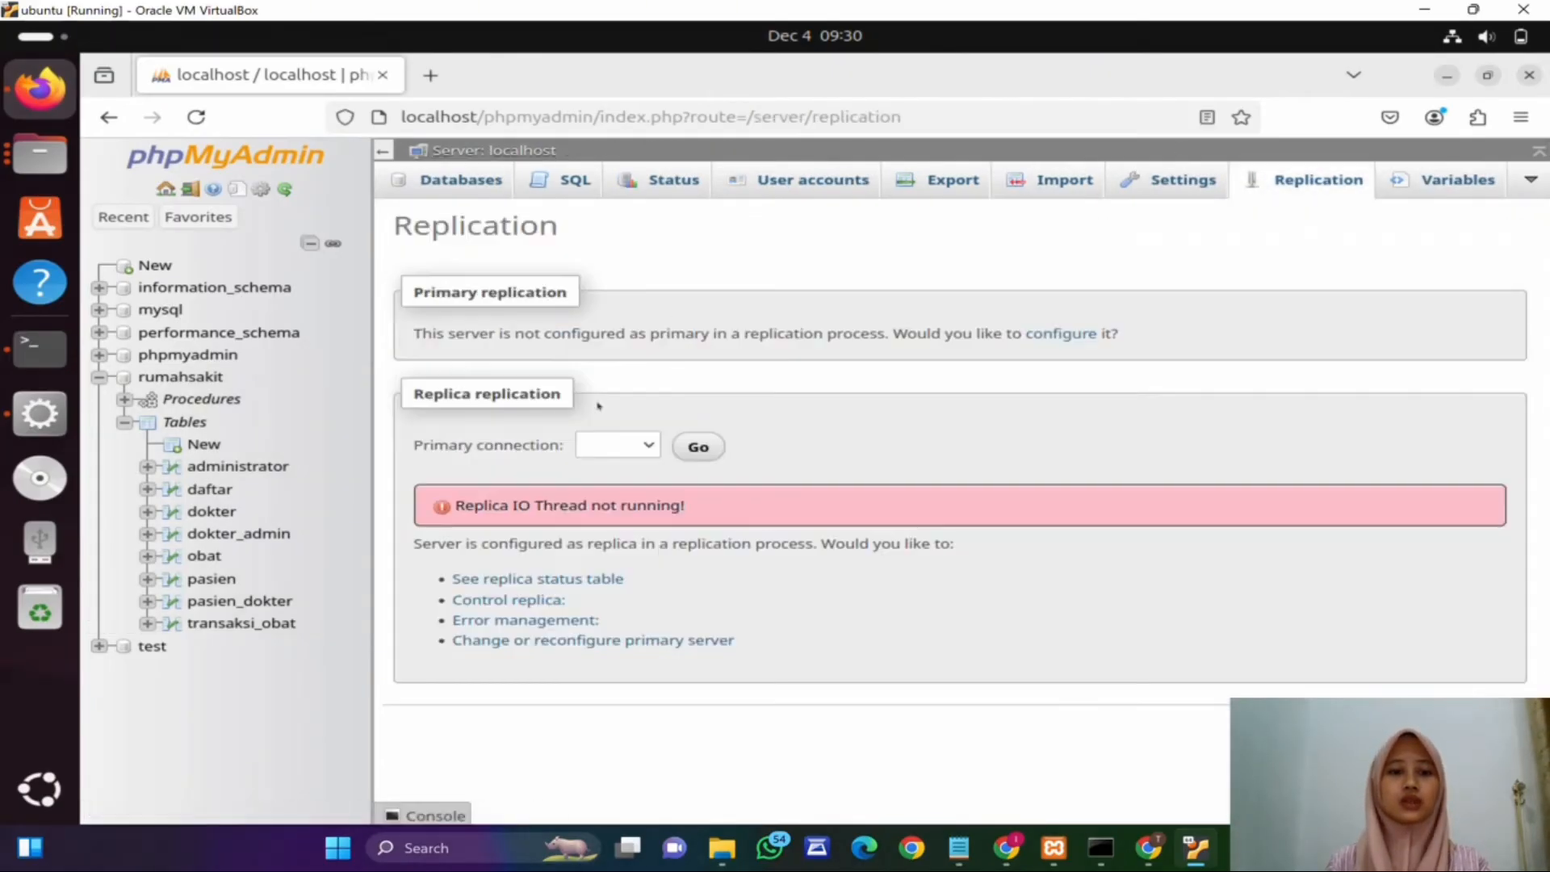
click(601, 642)
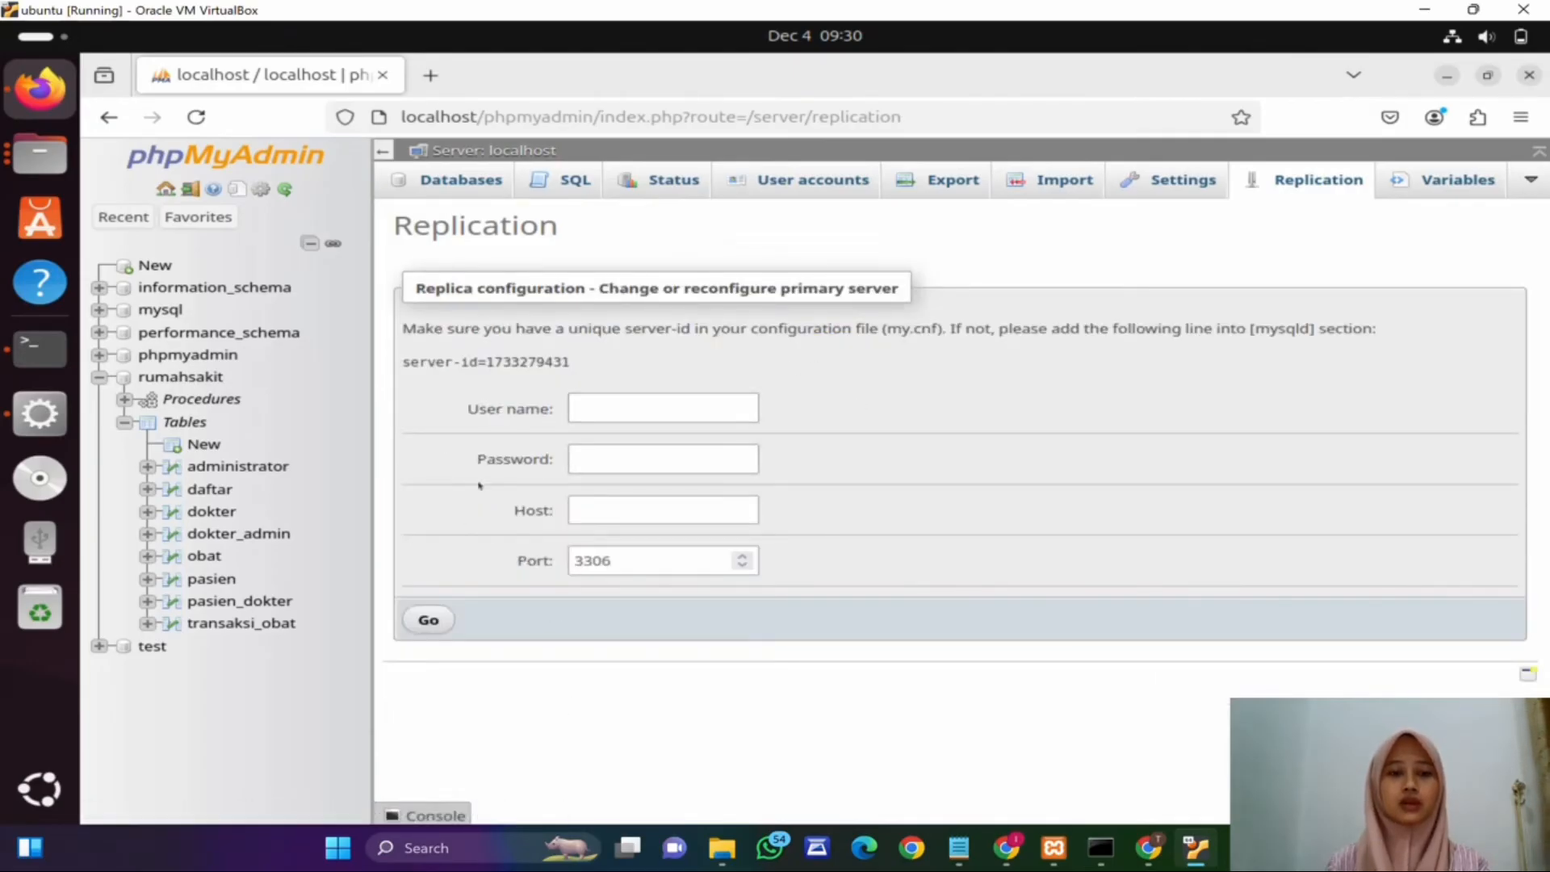
click(1285, 182)
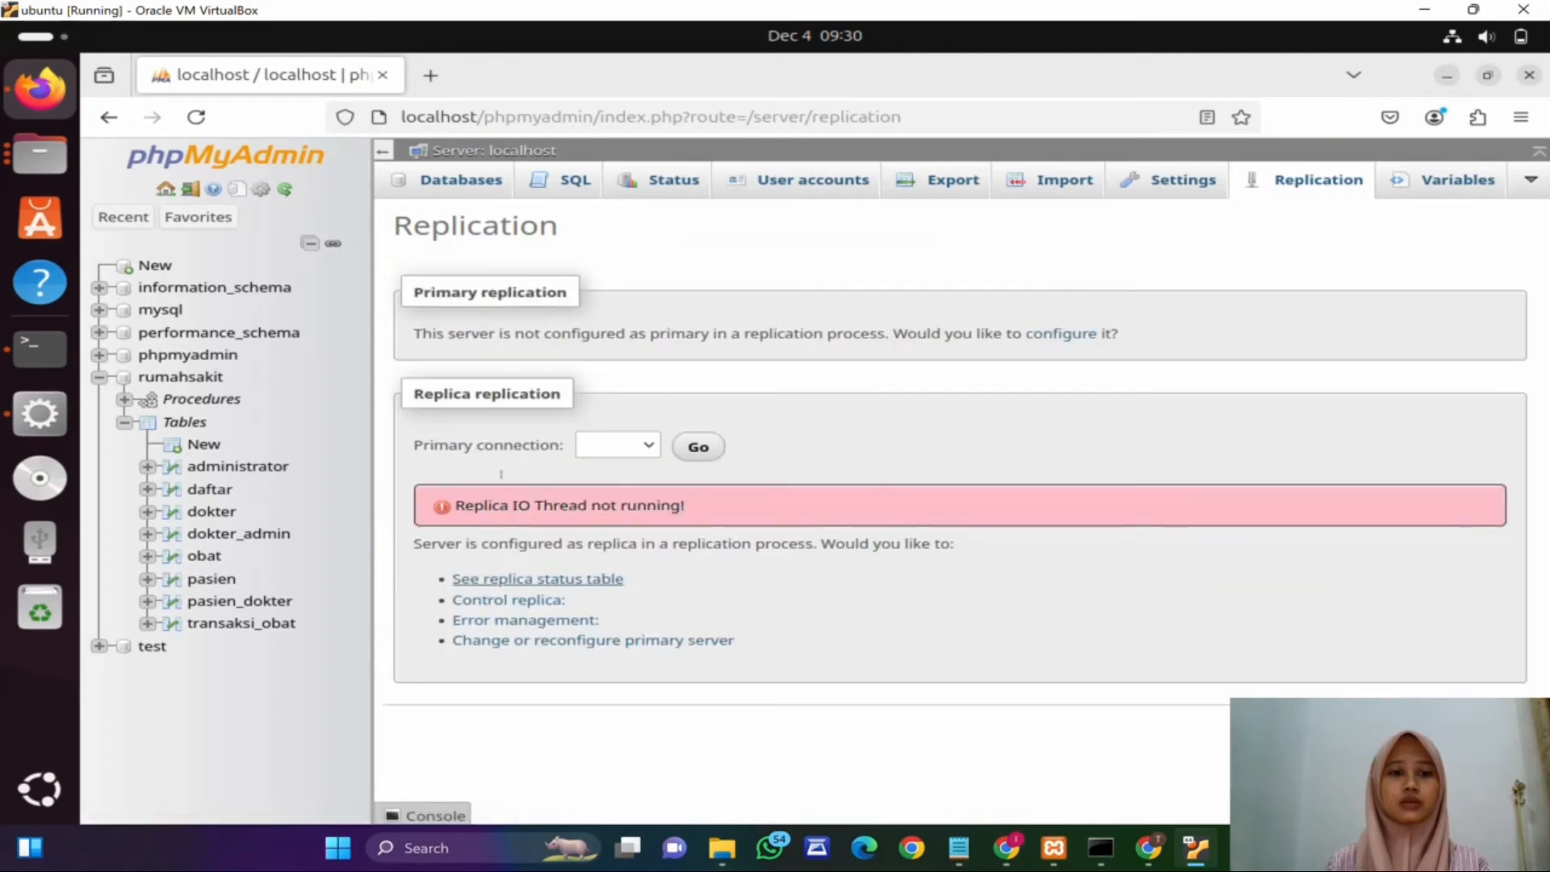
click(568, 641)
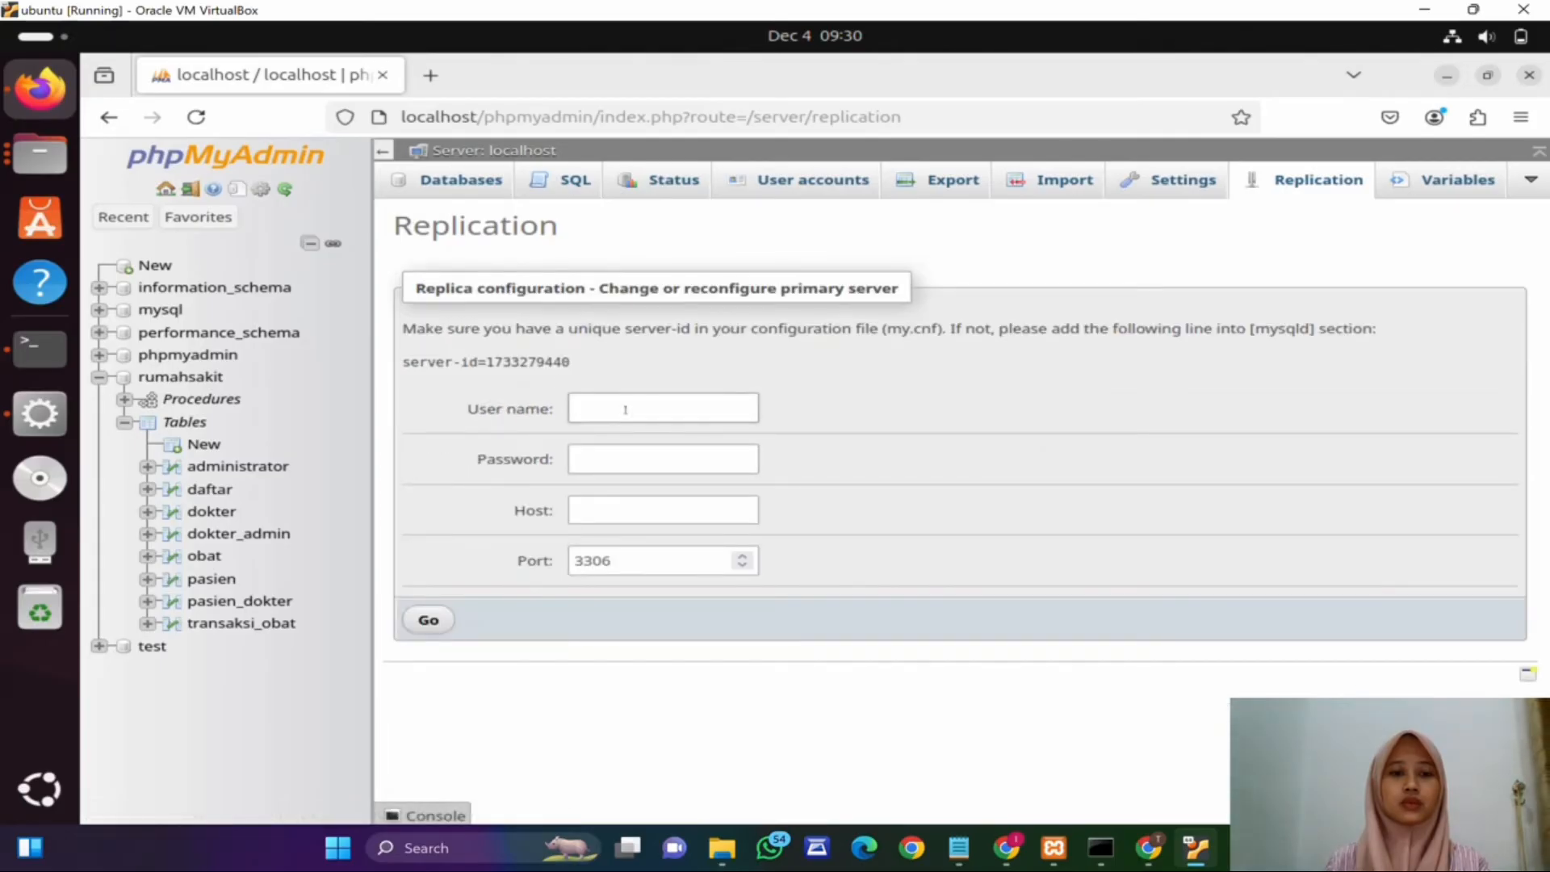
Step: Fill in the replica configuration form's user name with the VM account name and enter the account password
click(625, 409)
text(bestian)
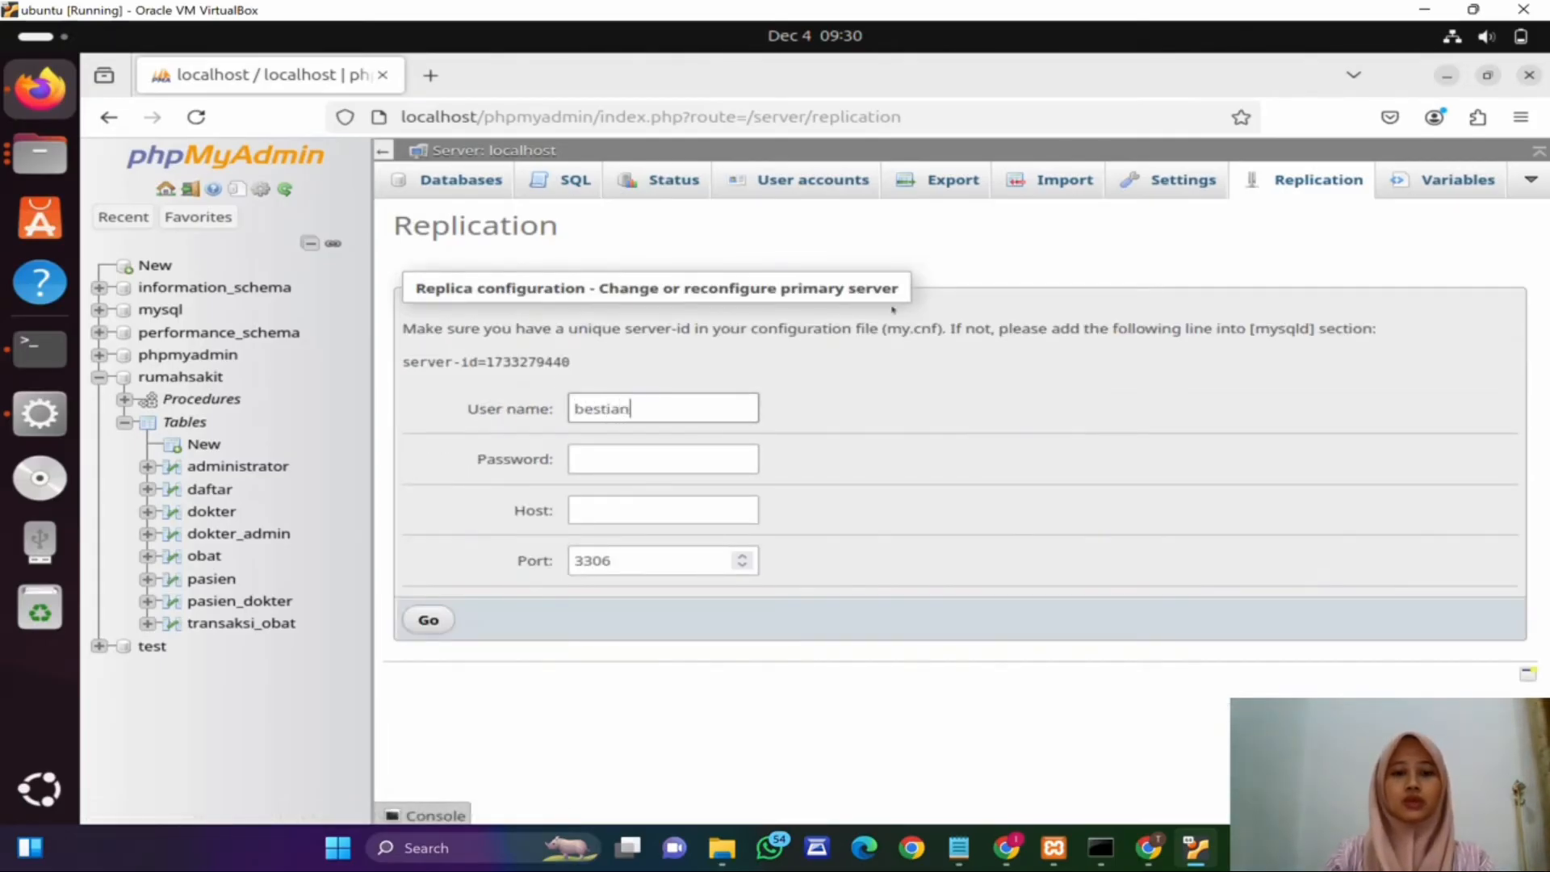
text(a)
click(671, 459)
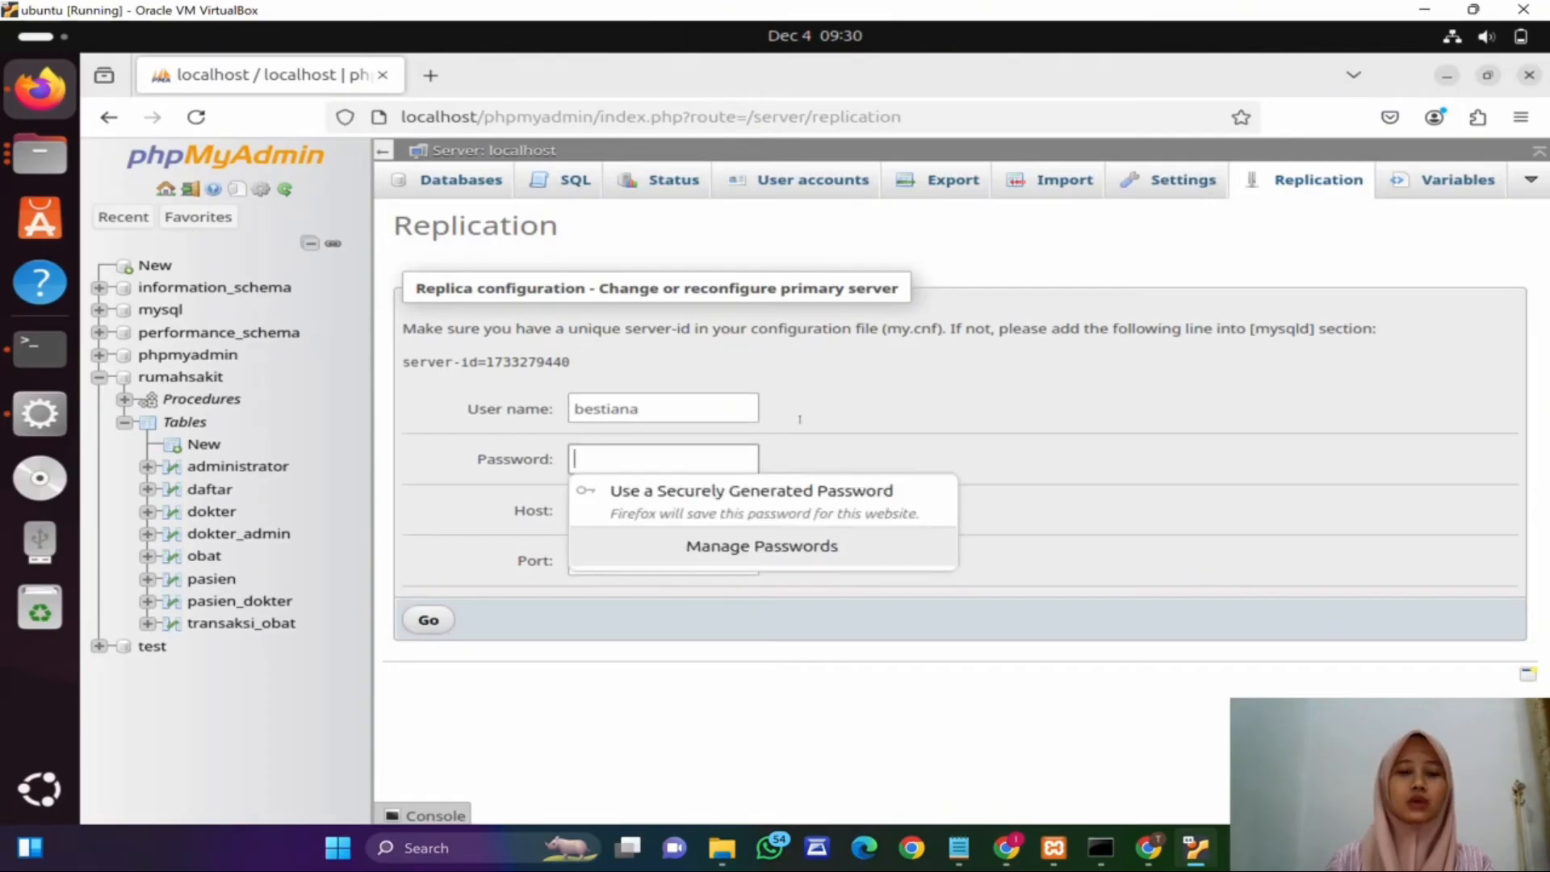
text(*******)
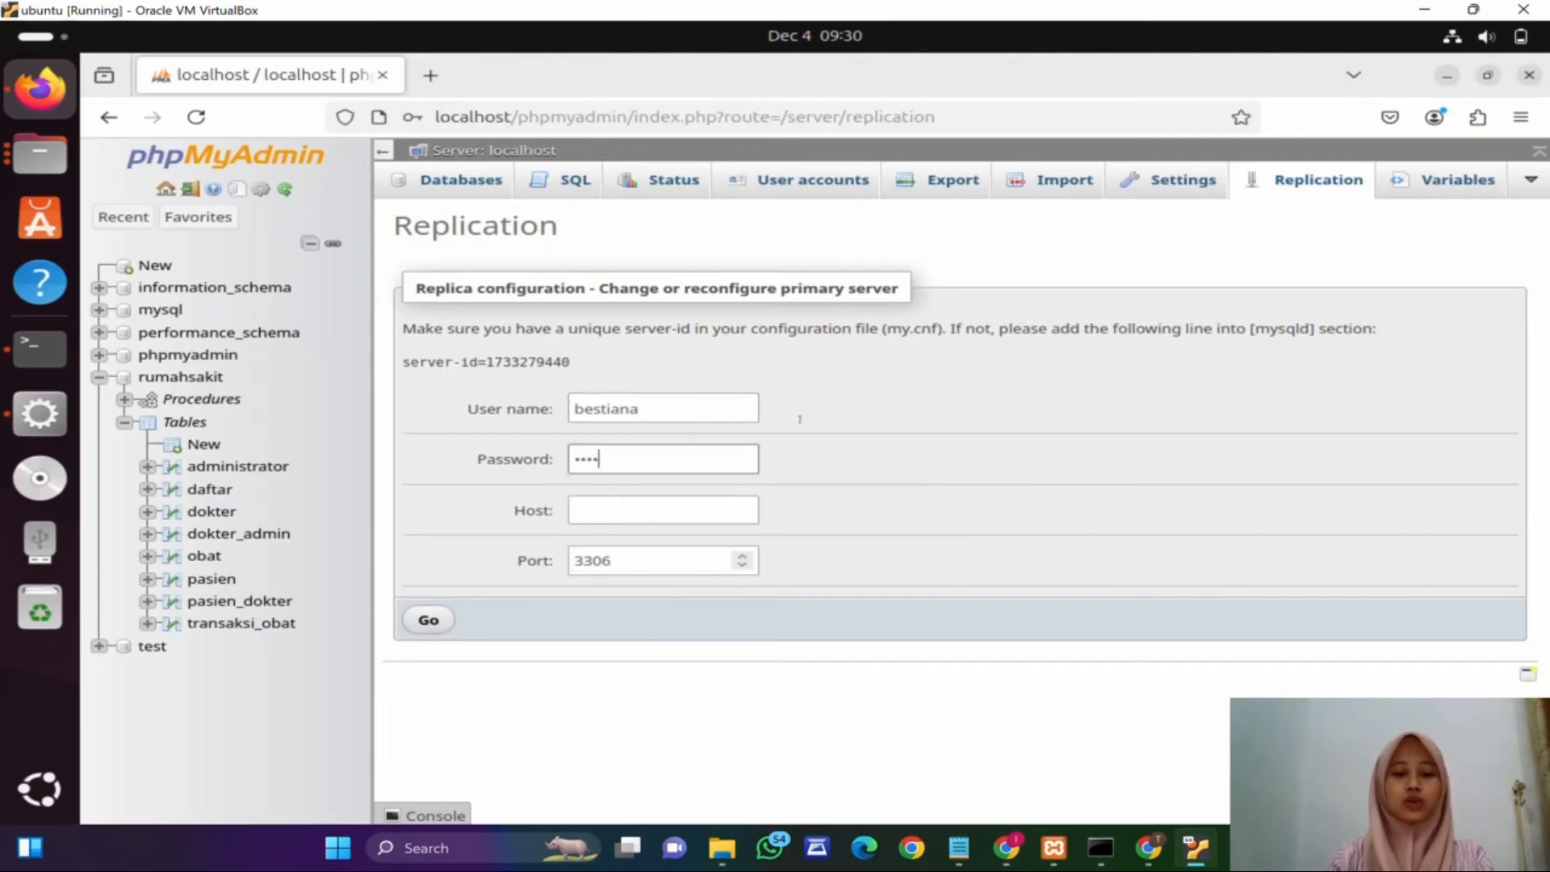
Step: Look up the host PC's IPv4 address in ipconfig and set the primary server host to 192.168.56.1
click(628, 504)
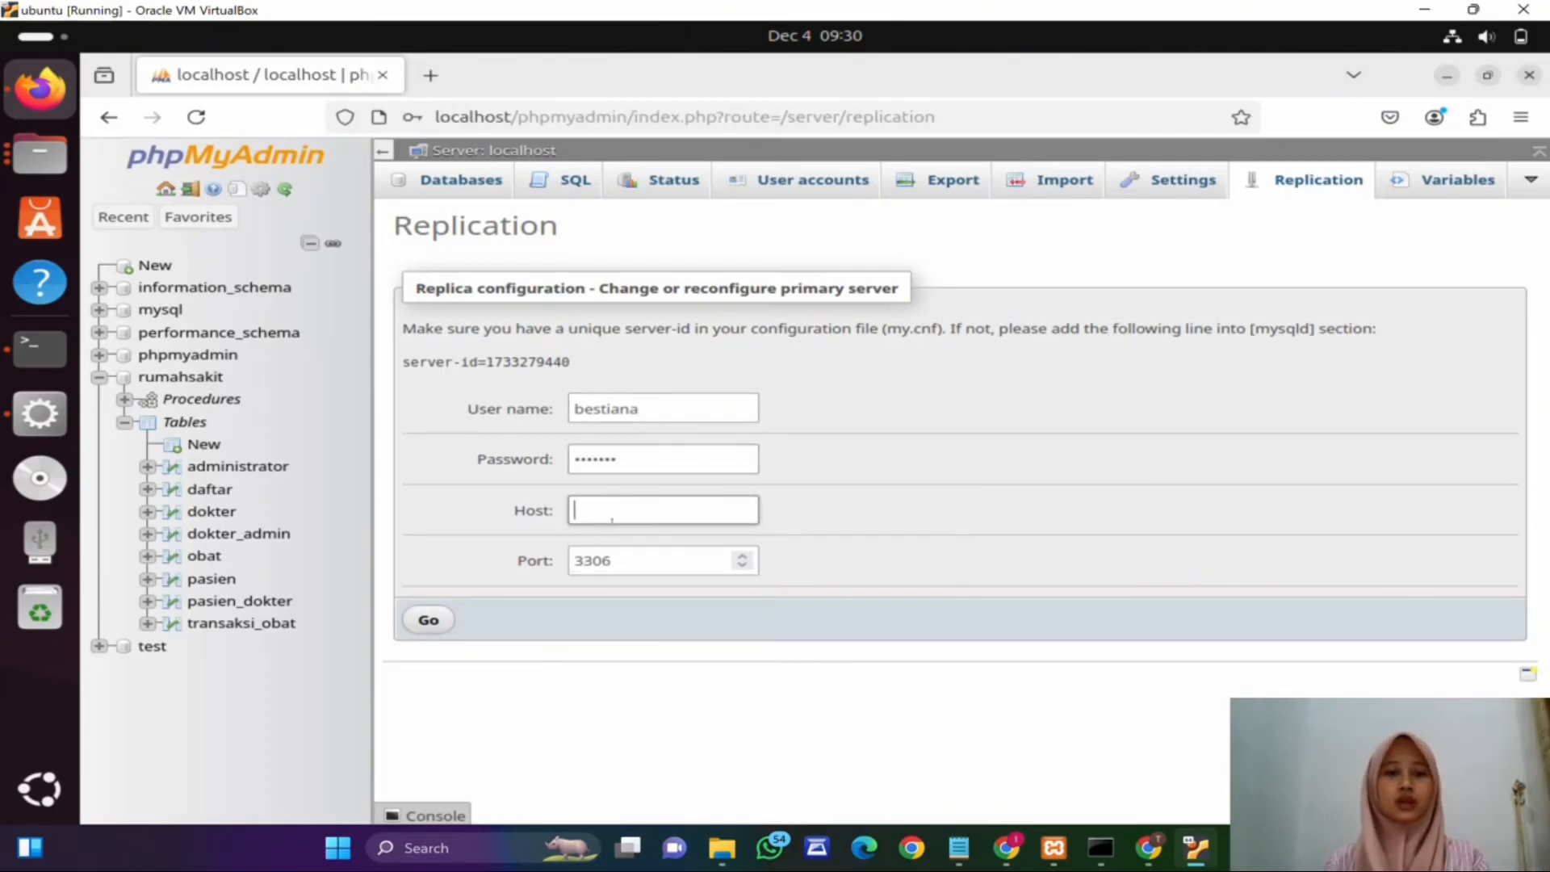
click(1100, 846)
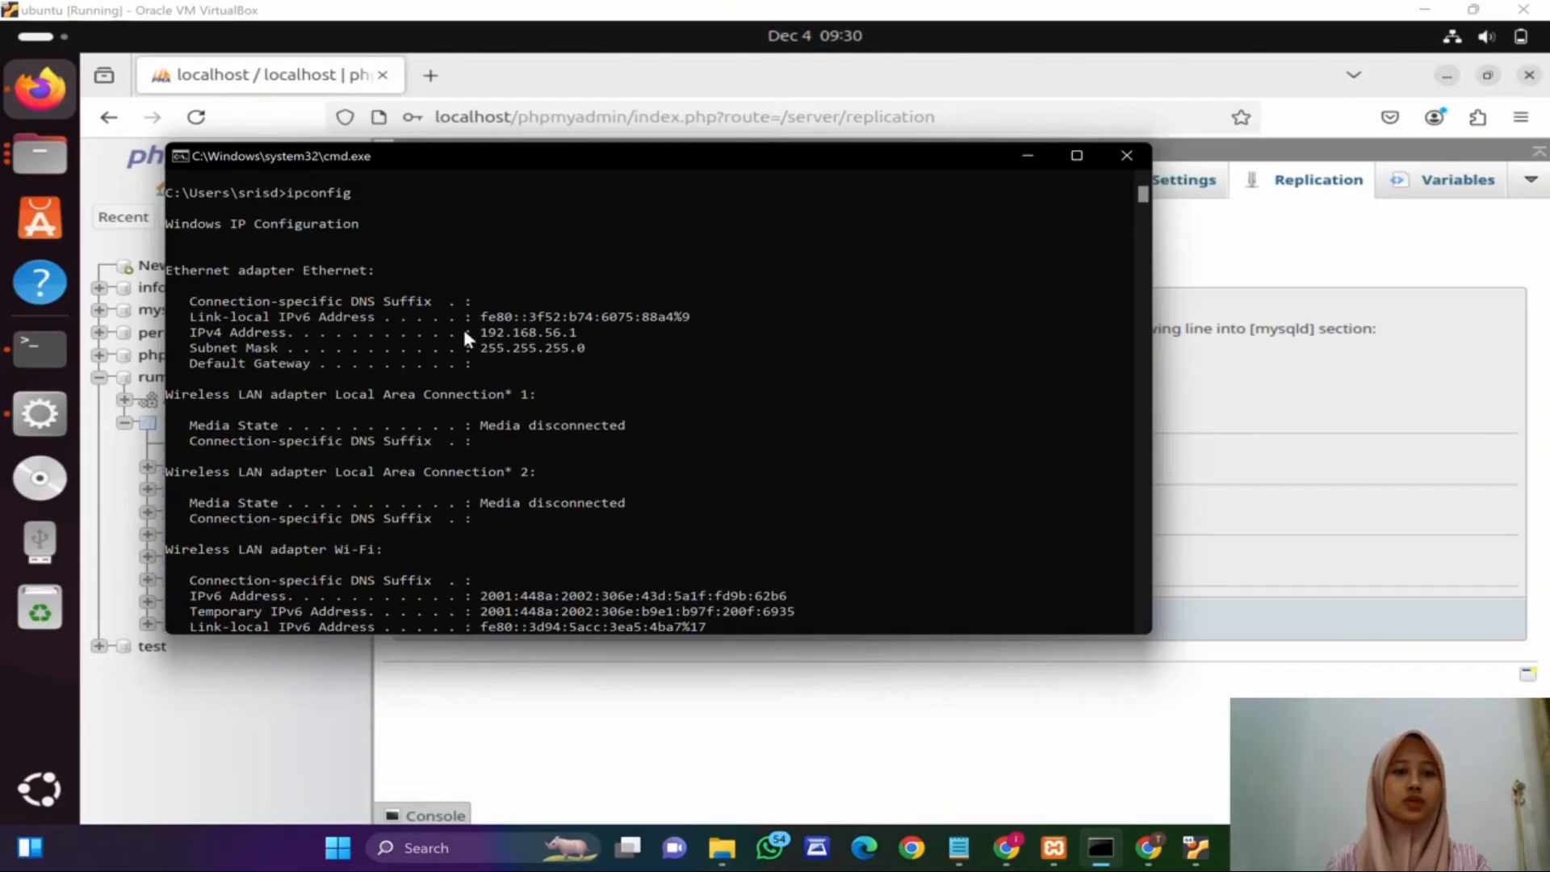
scroll(375, 291, down, 2)
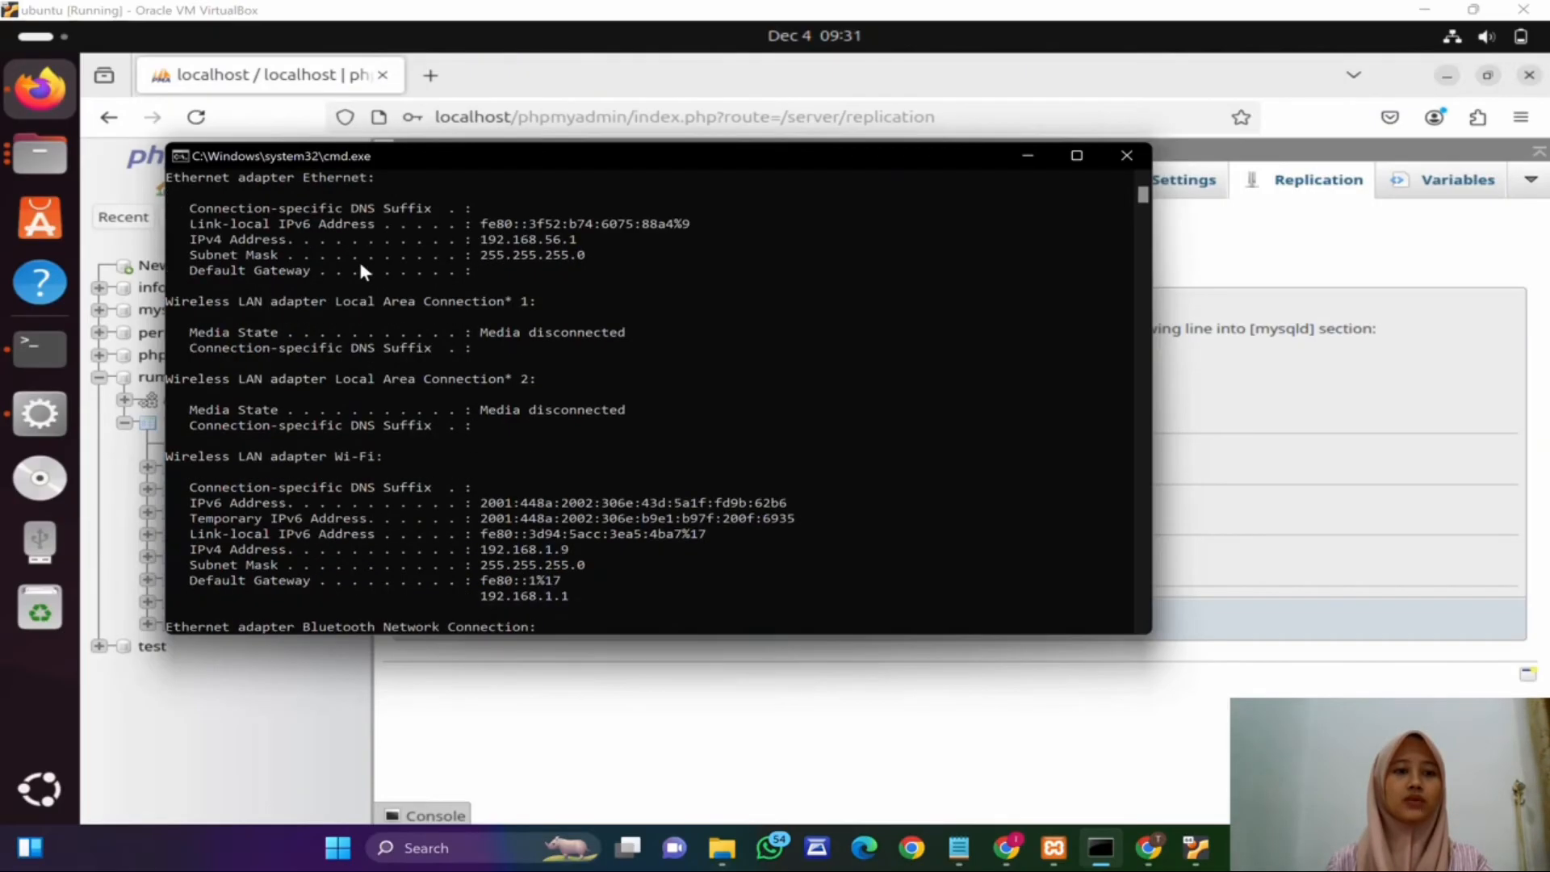
scroll(453, 315, up, 2)
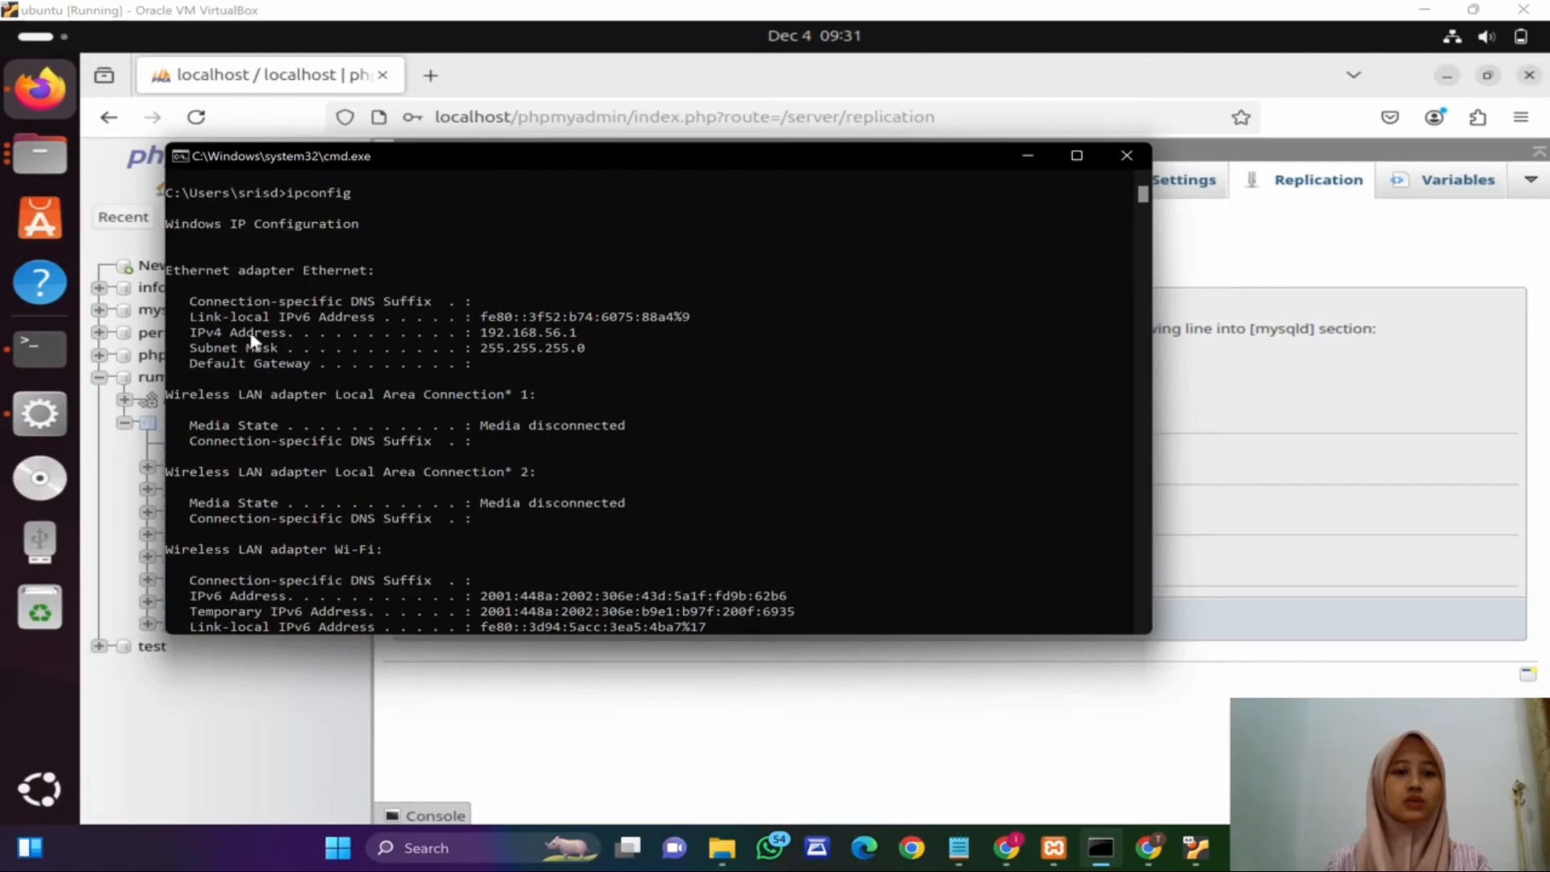
click(552, 675)
click(637, 501)
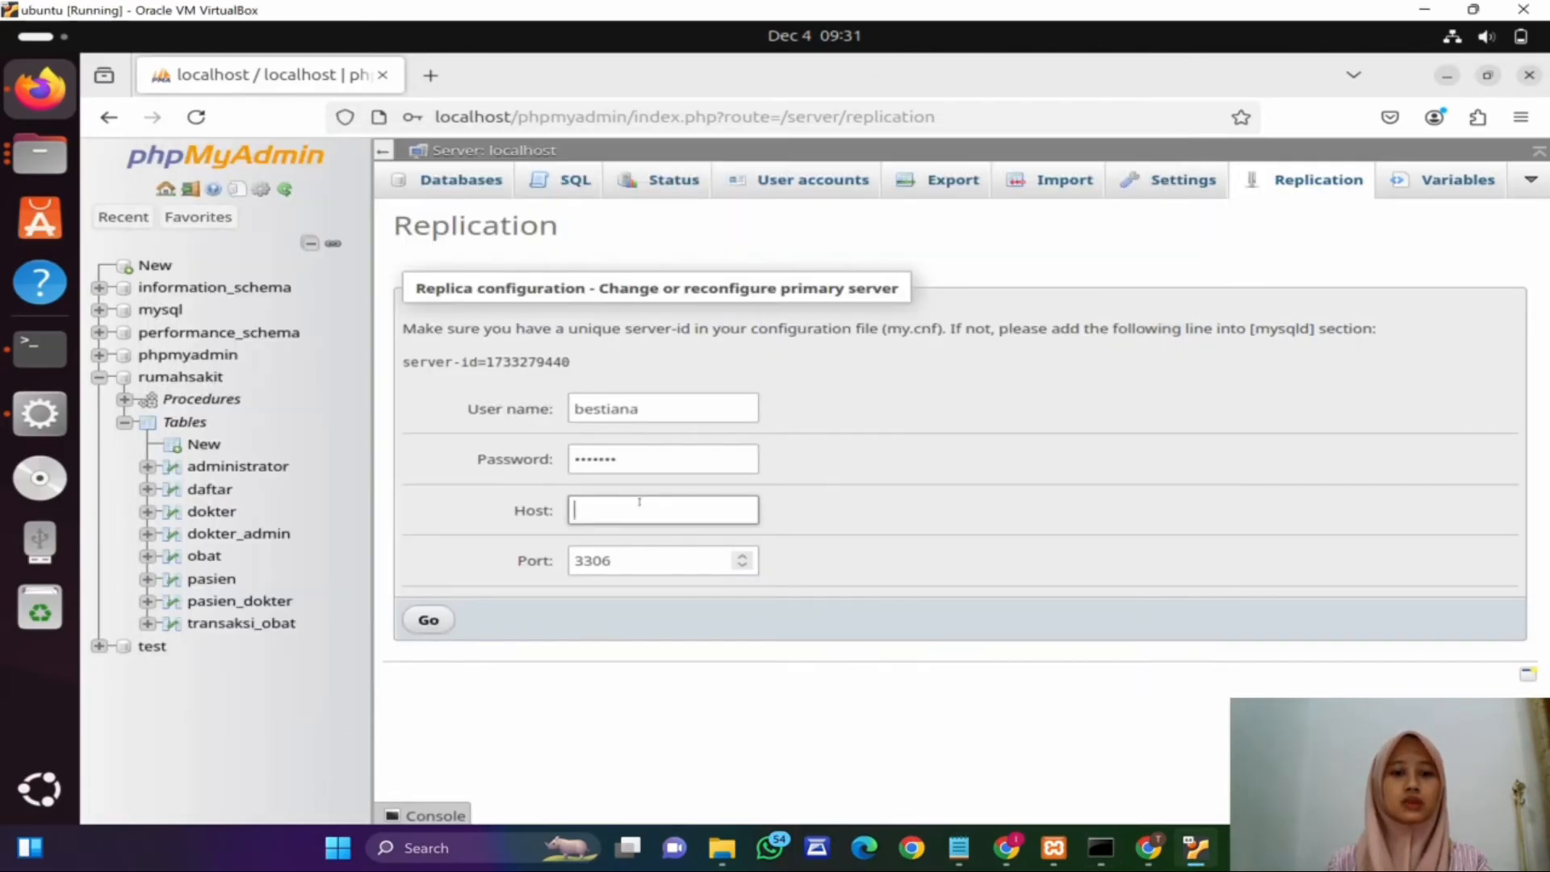
text(192.)
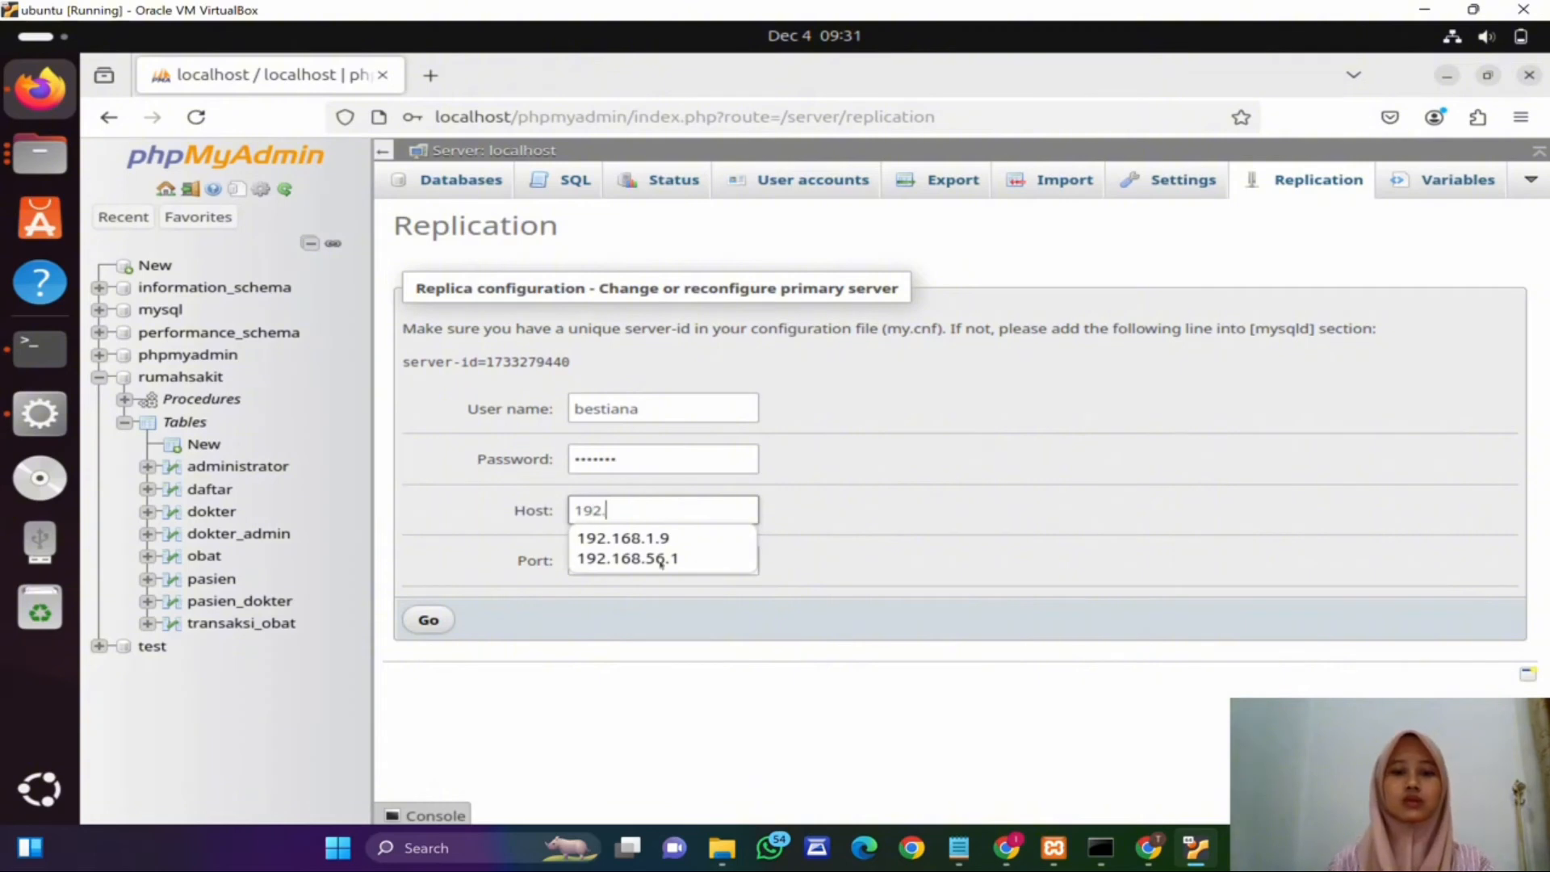
key(Down)
key(Down)
key(Return)
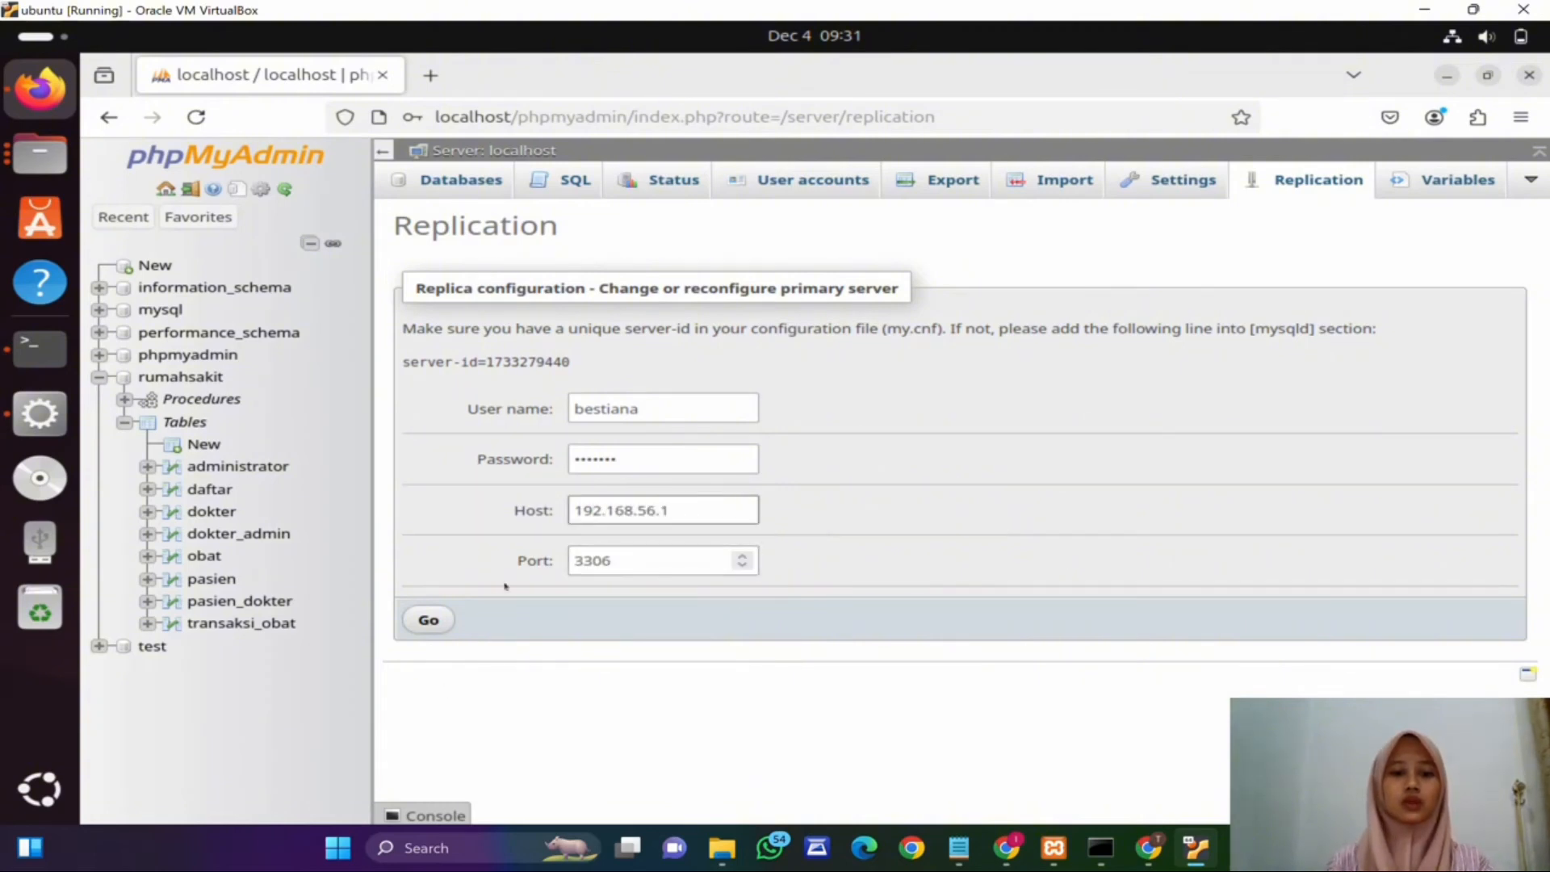
Step: Open the MySQL Database configuration file my.cnf from the XAMPP manager
click(40, 413)
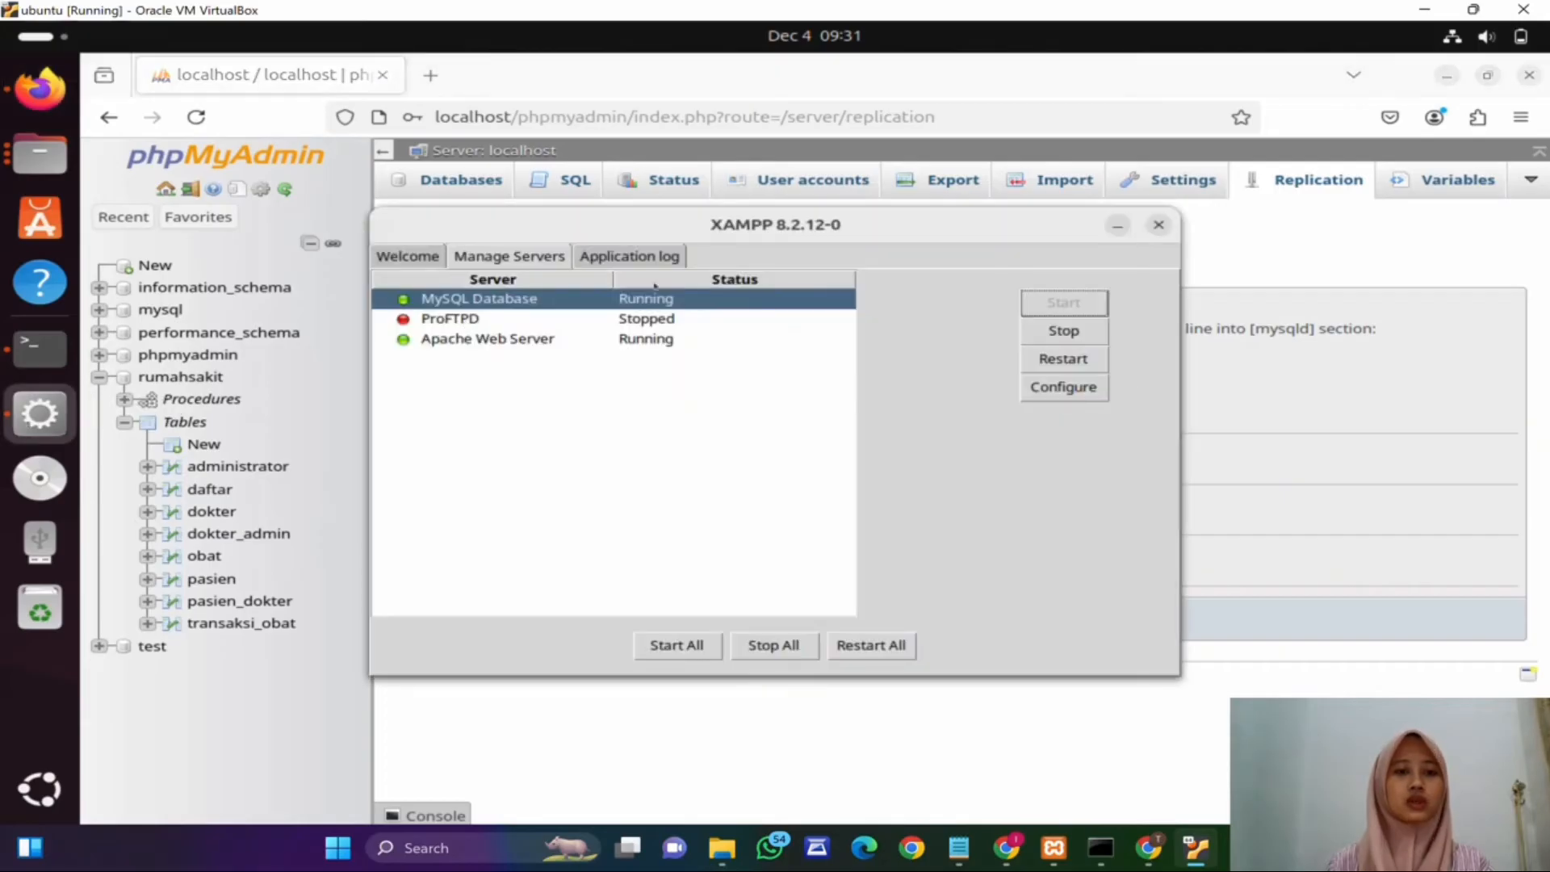
click(1086, 391)
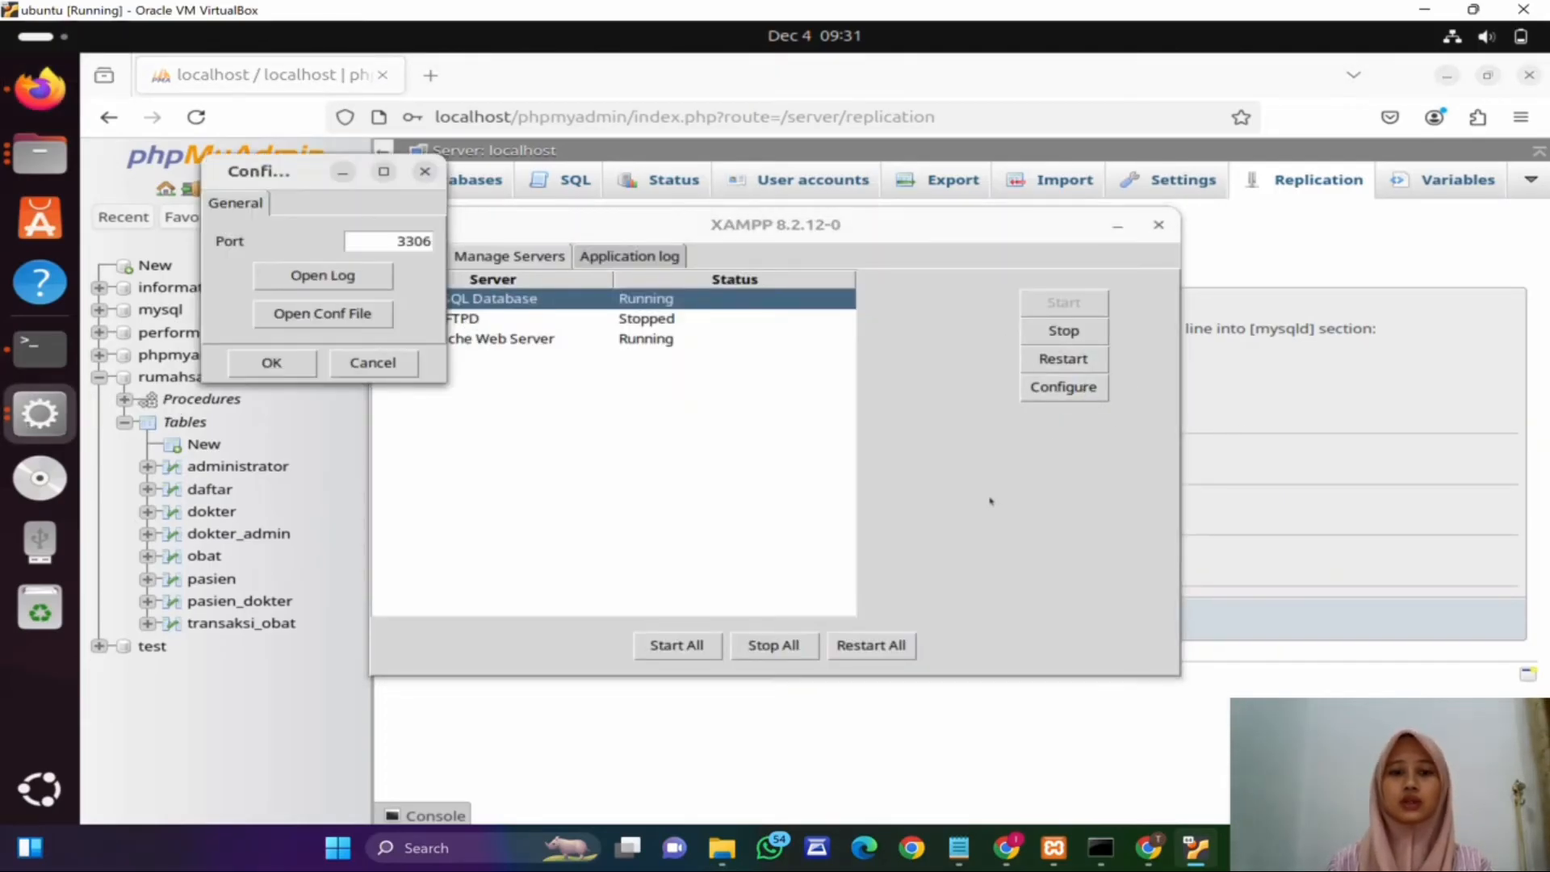
click(321, 315)
click(711, 510)
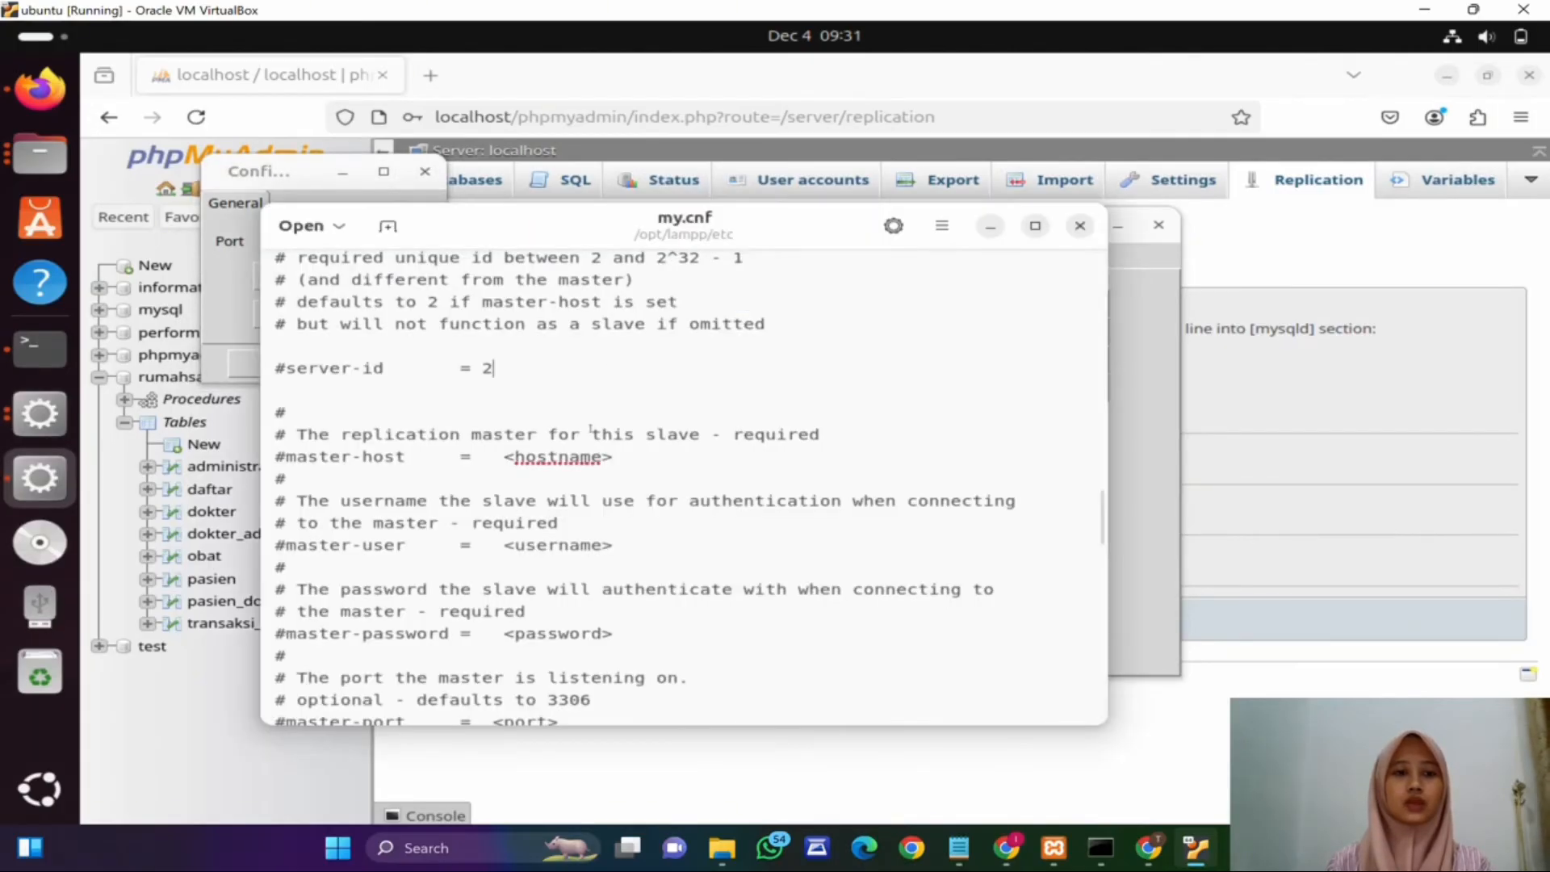
scroll(590, 427, up, 7)
scroll(590, 428, down, 6)
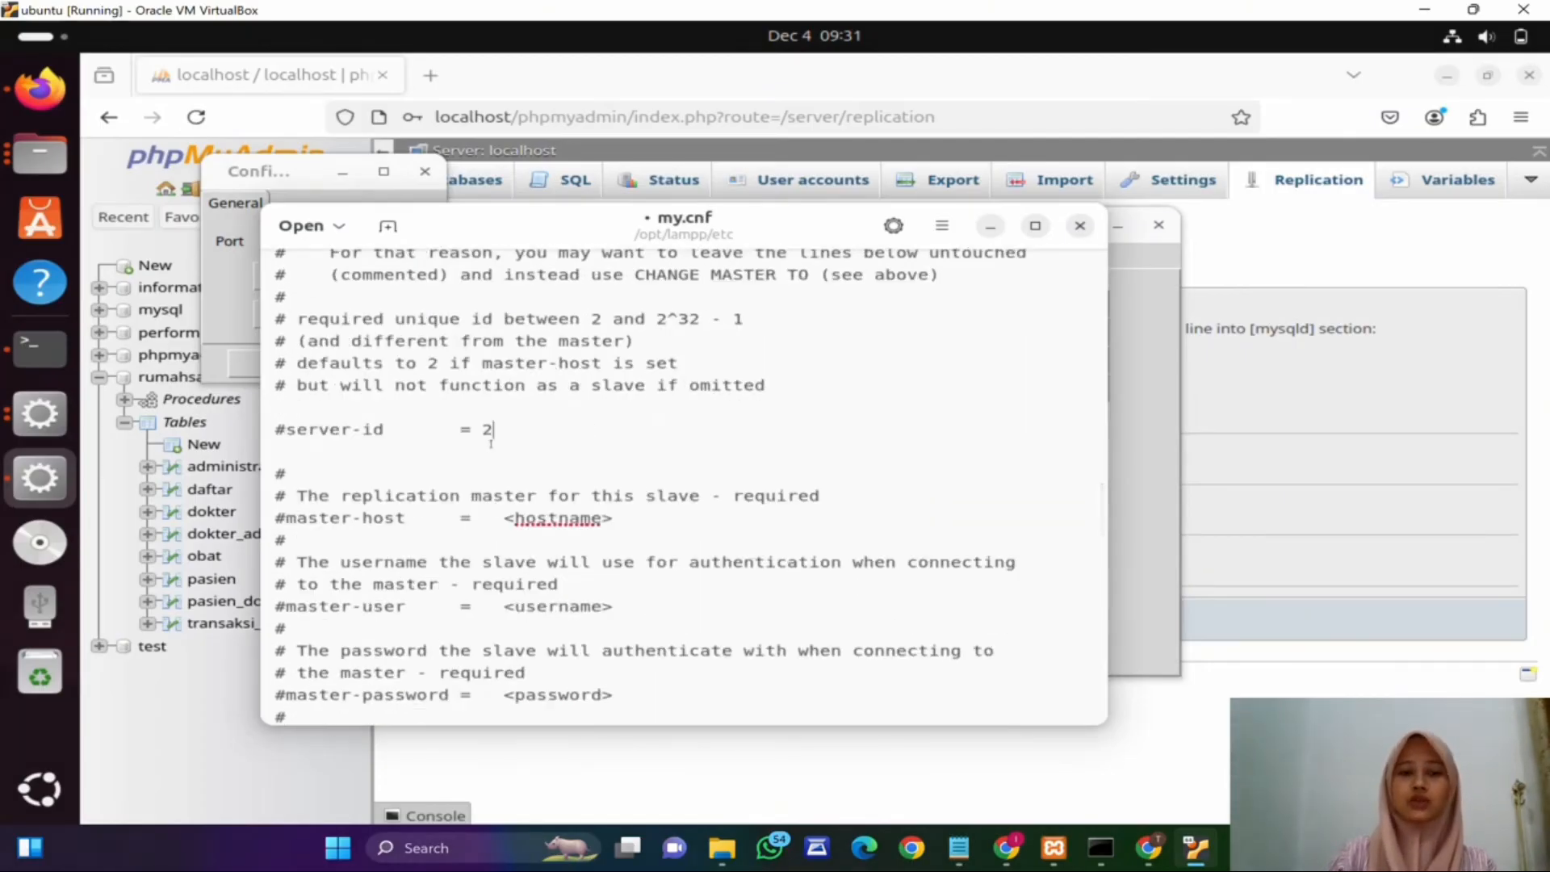
key(Return)
click(1217, 387)
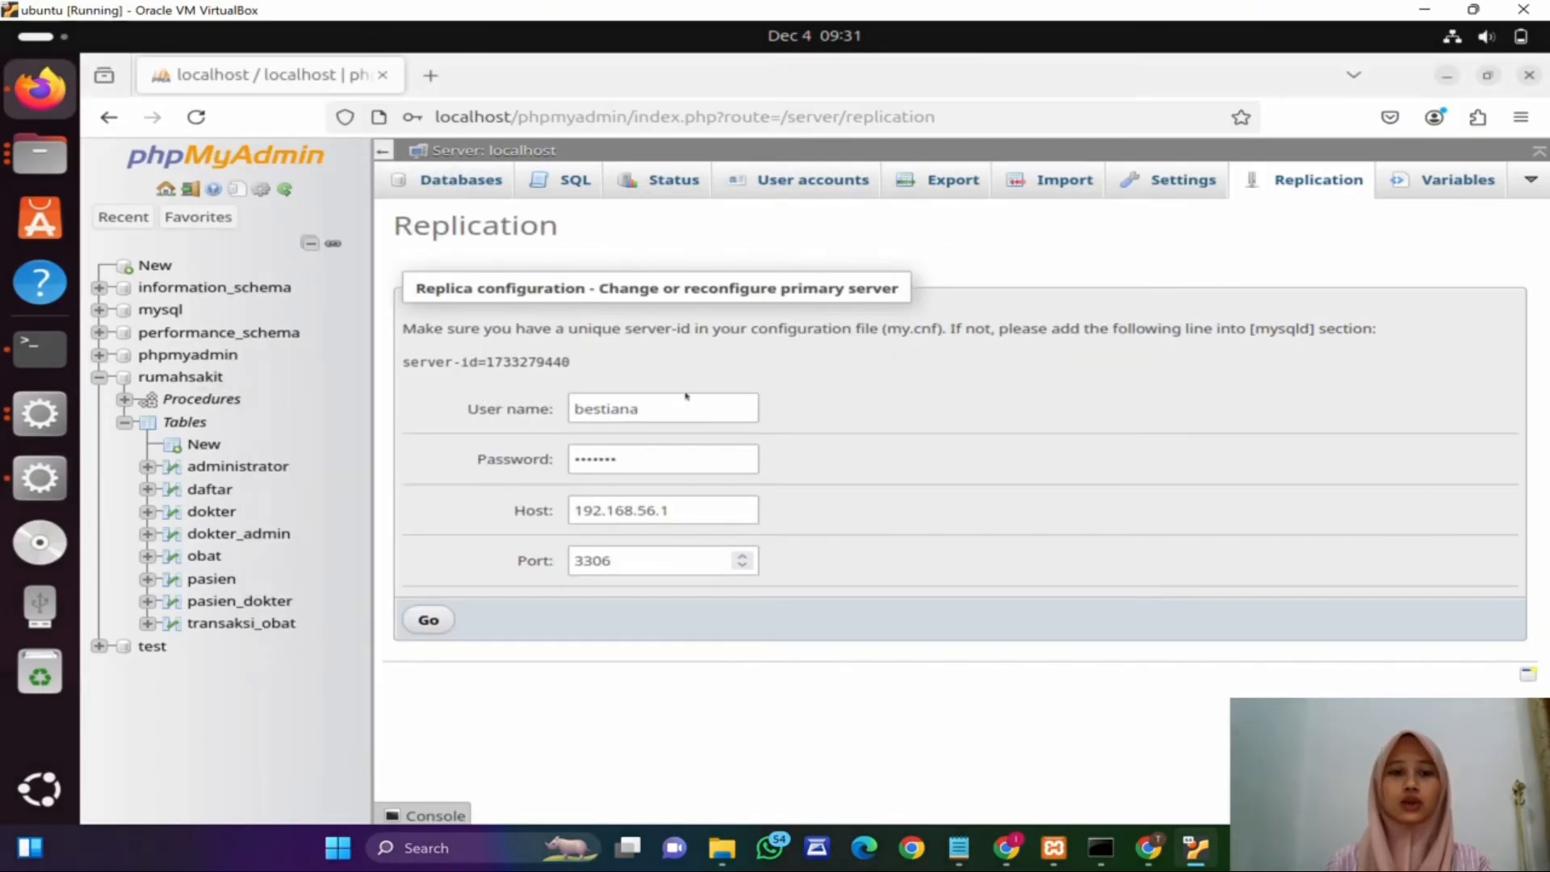
drag(572, 362, 398, 363)
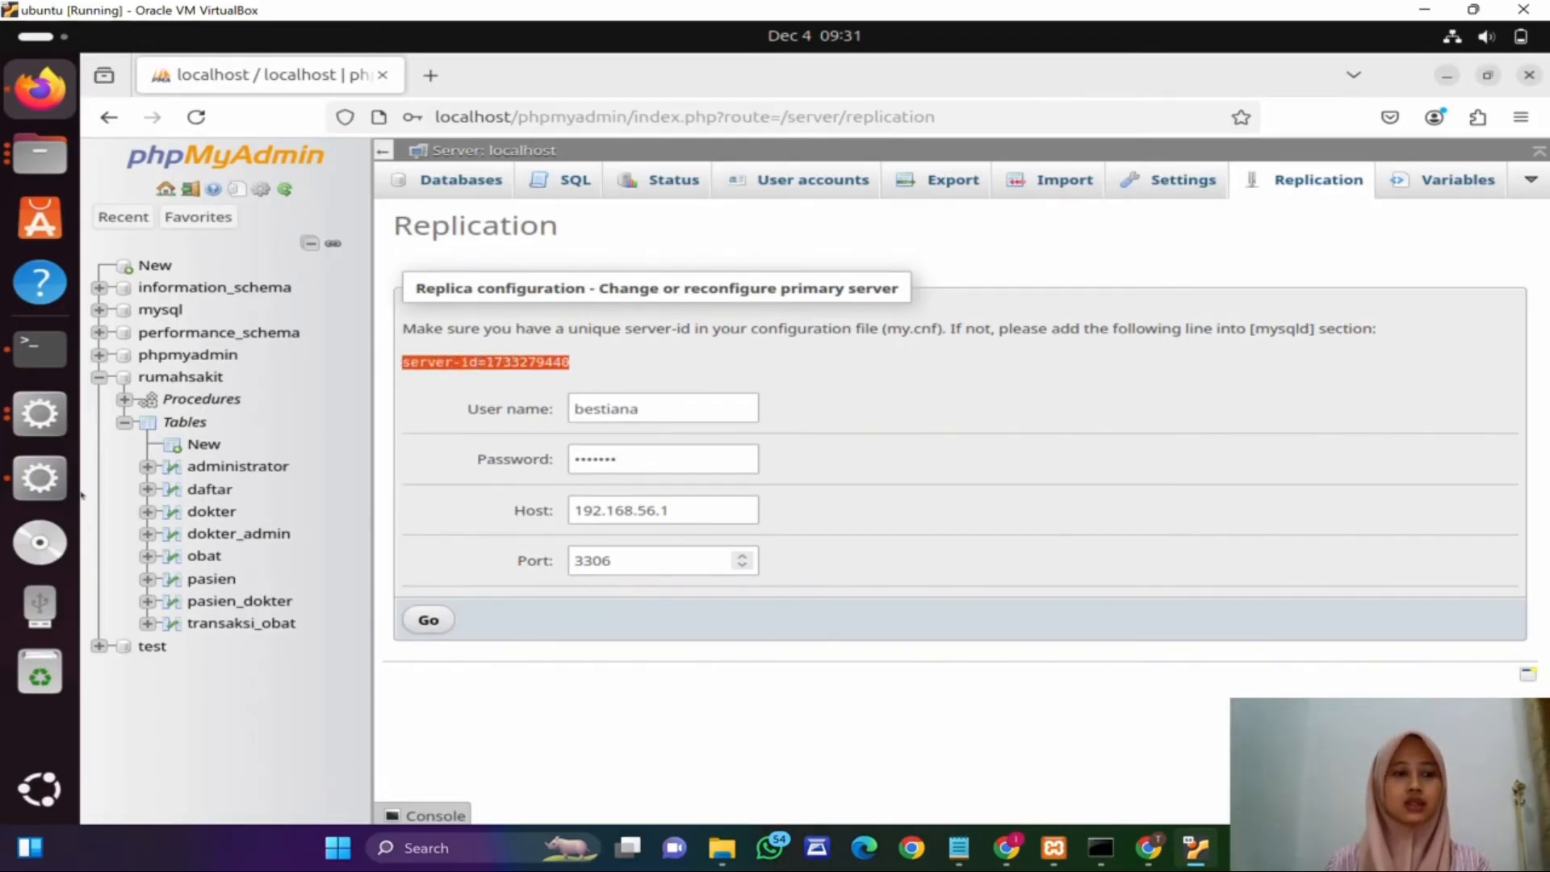
click(40, 477)
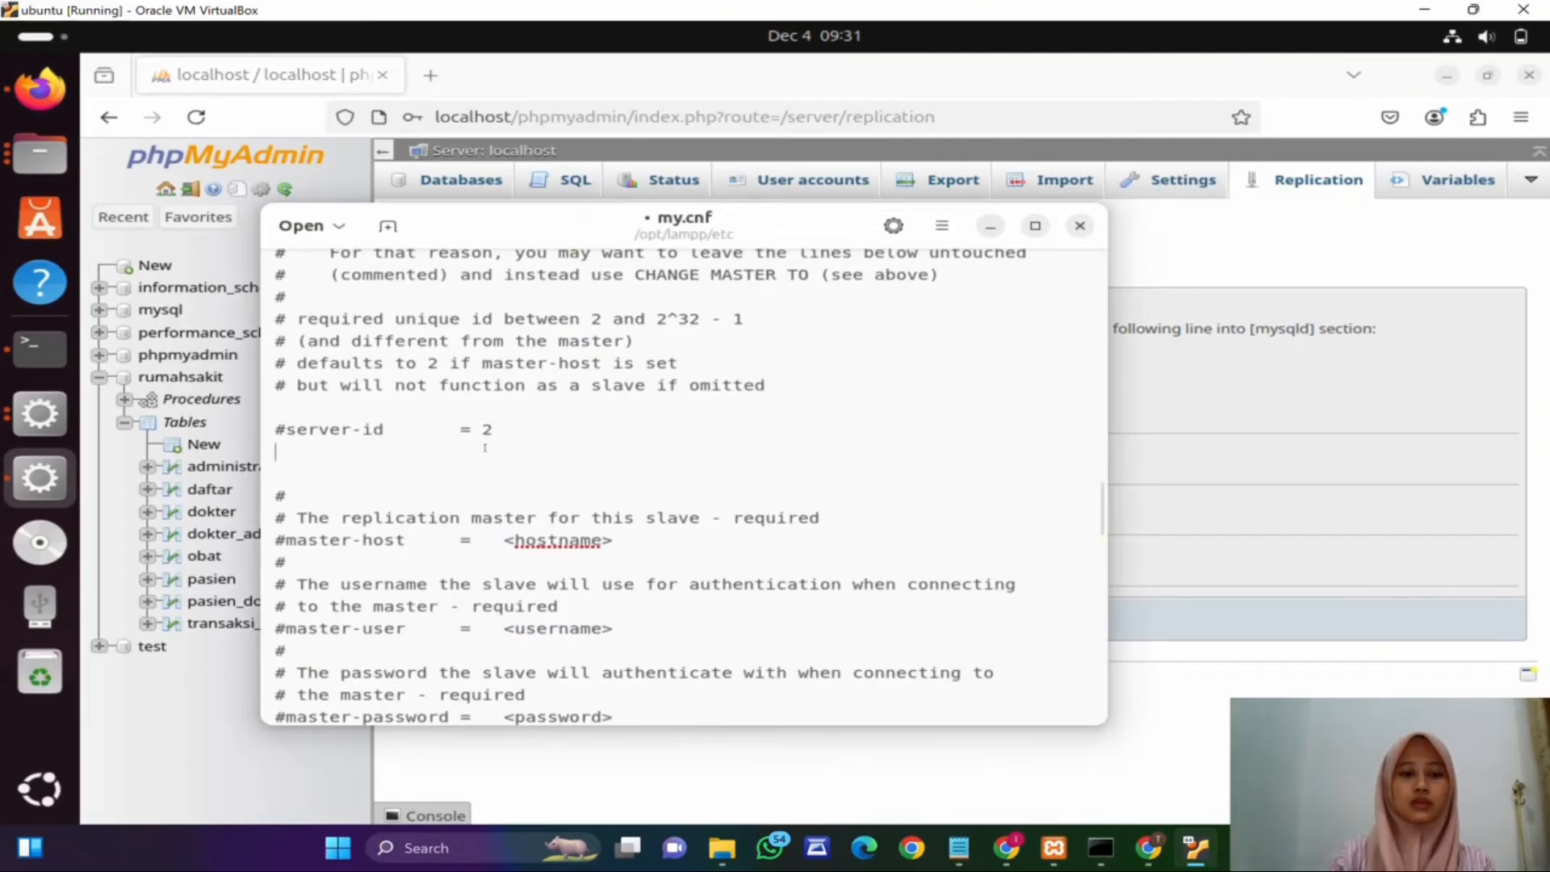
key(ctrl+v)
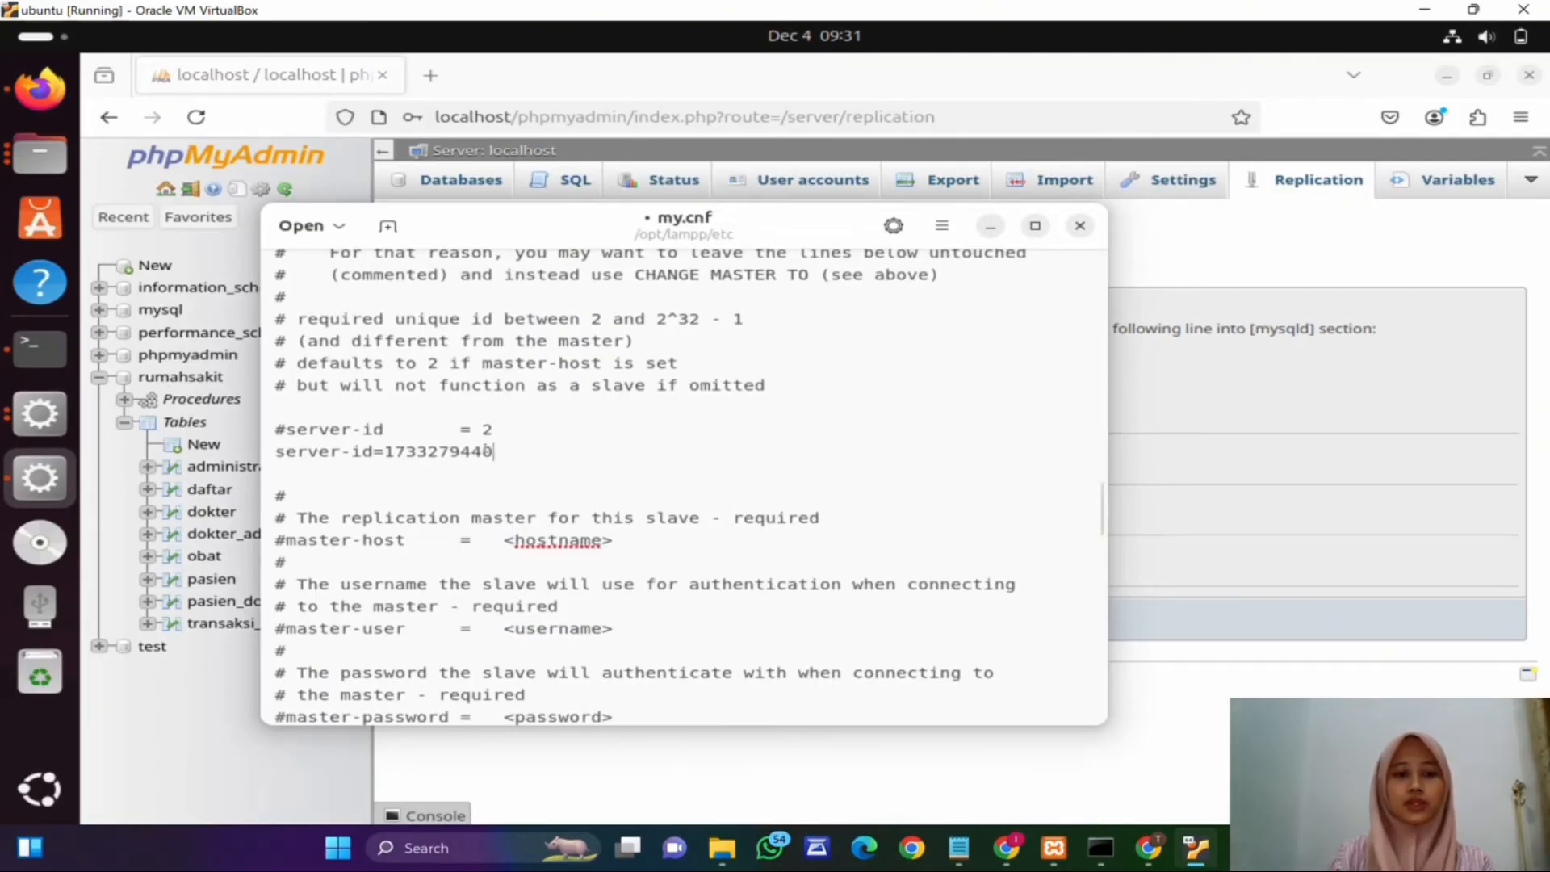
Step: Add the line replicate-do-db=rumahsakit on a new line in my.cnf
key(Return)
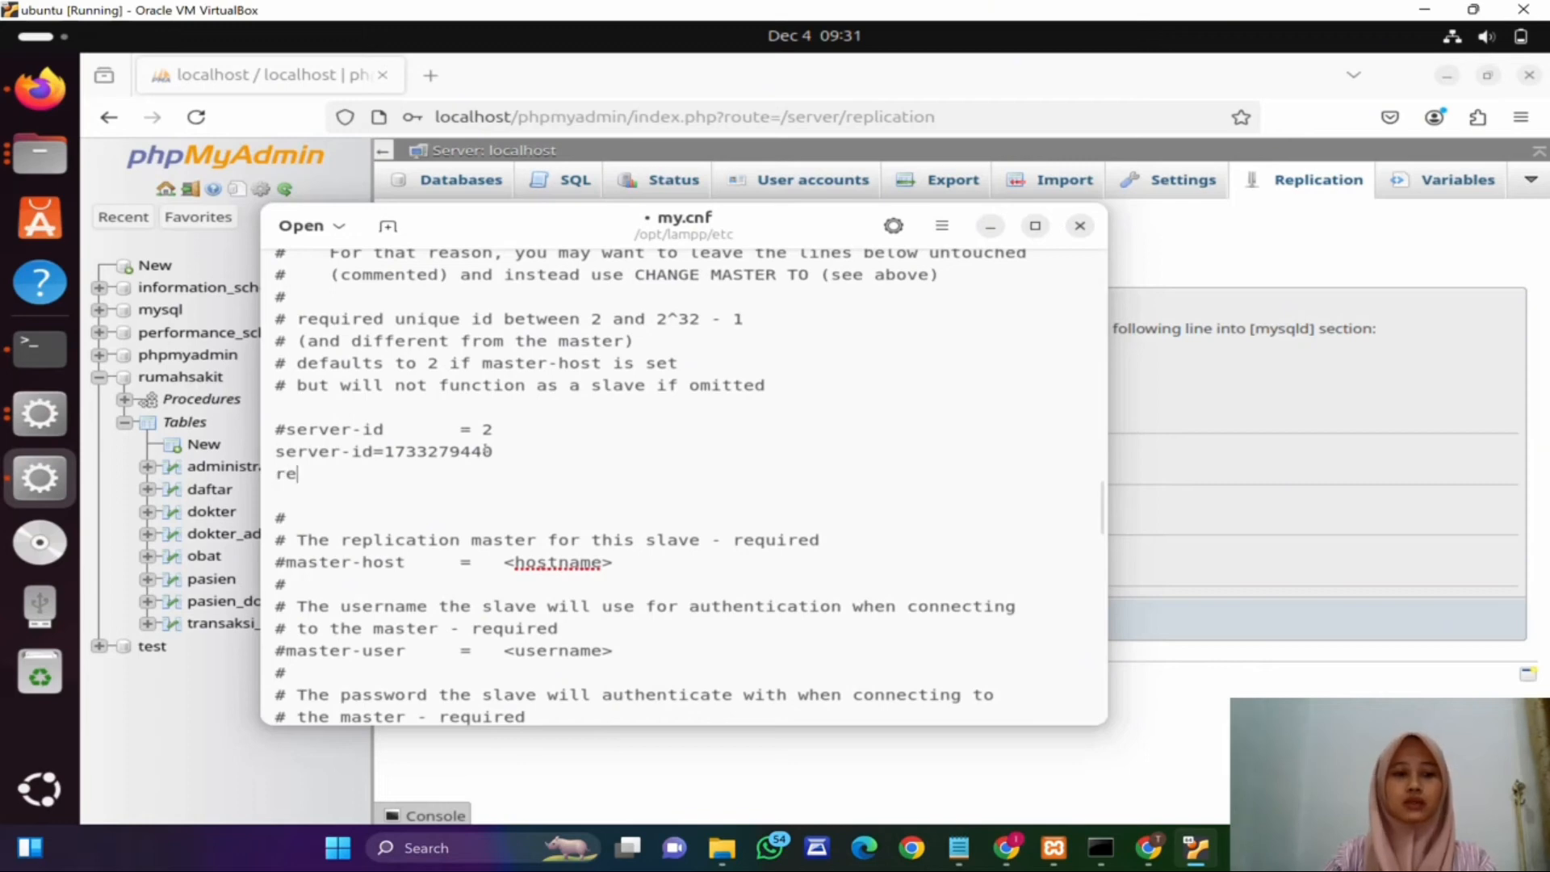
text(replicate)
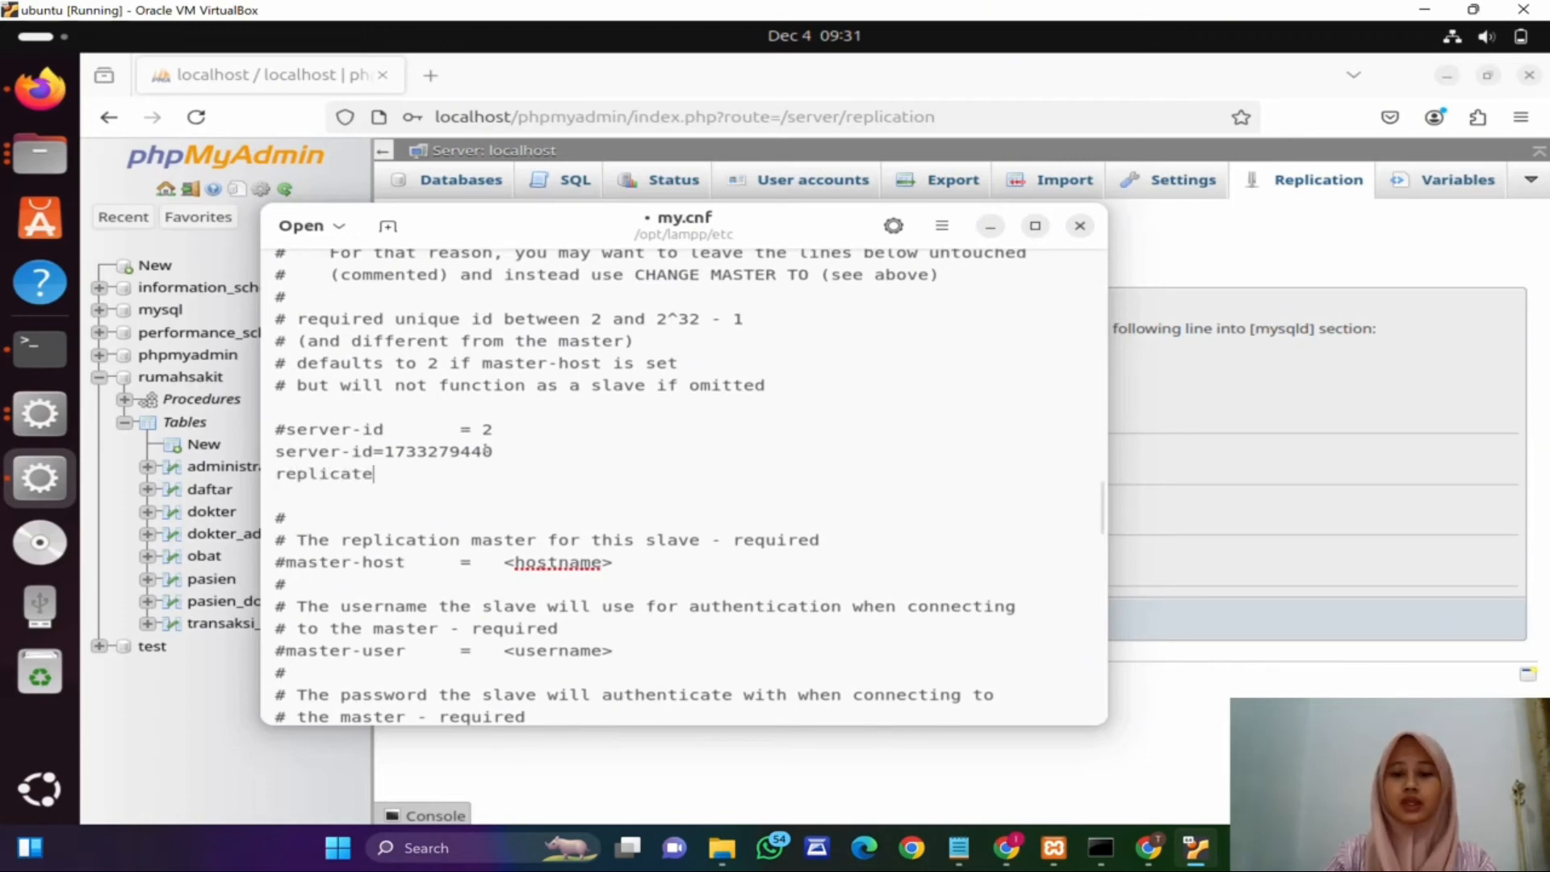
text(-do-db=rumahsakit)
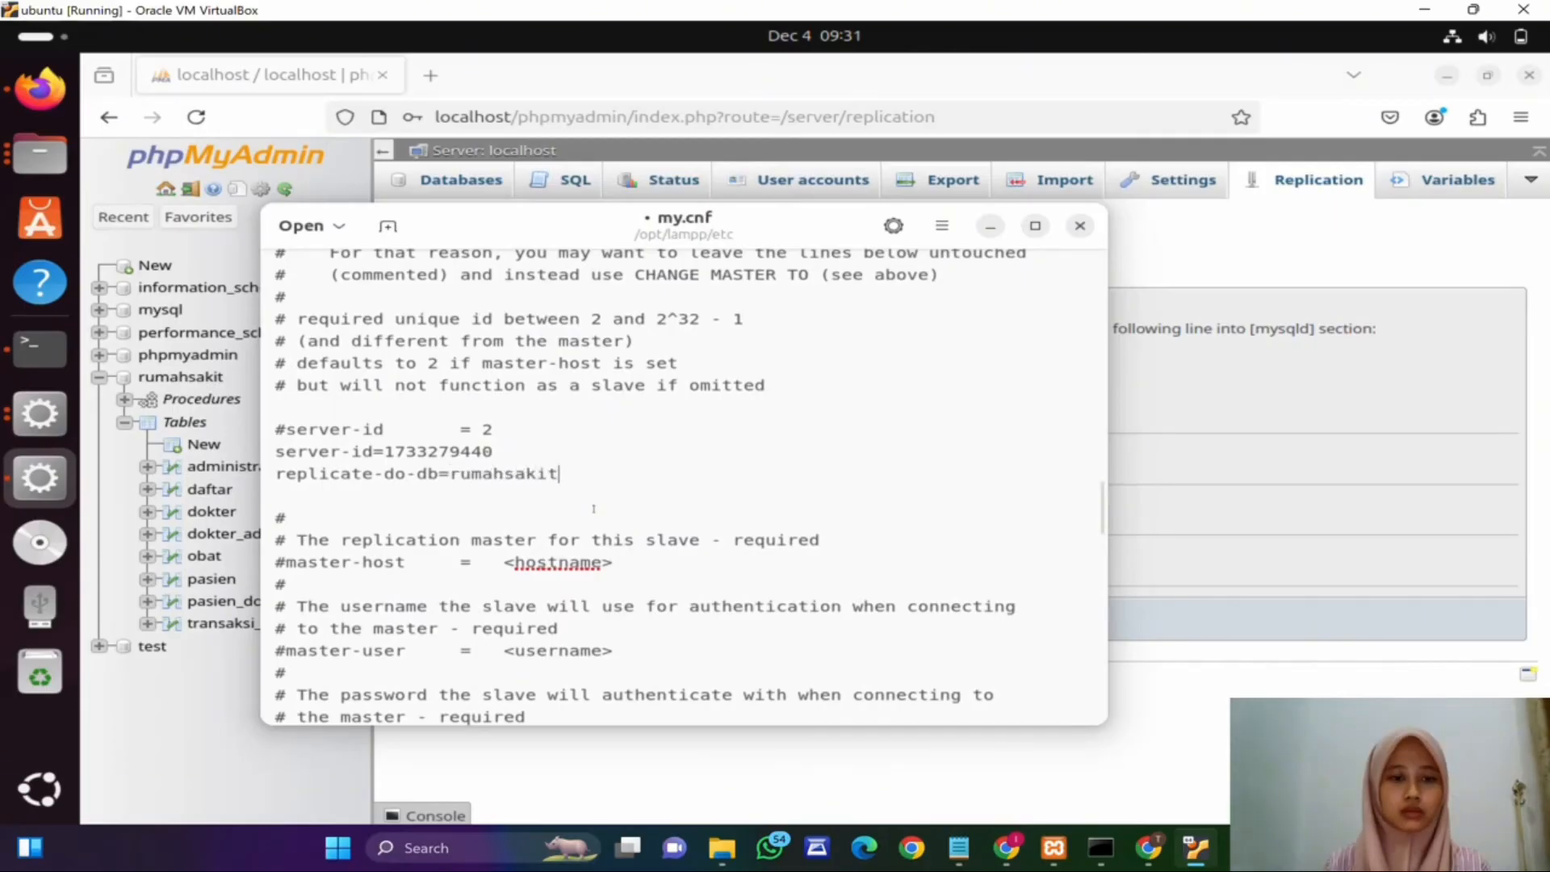
Step: Search my.cnf for the server-id entries
scroll(593, 509, down, 6)
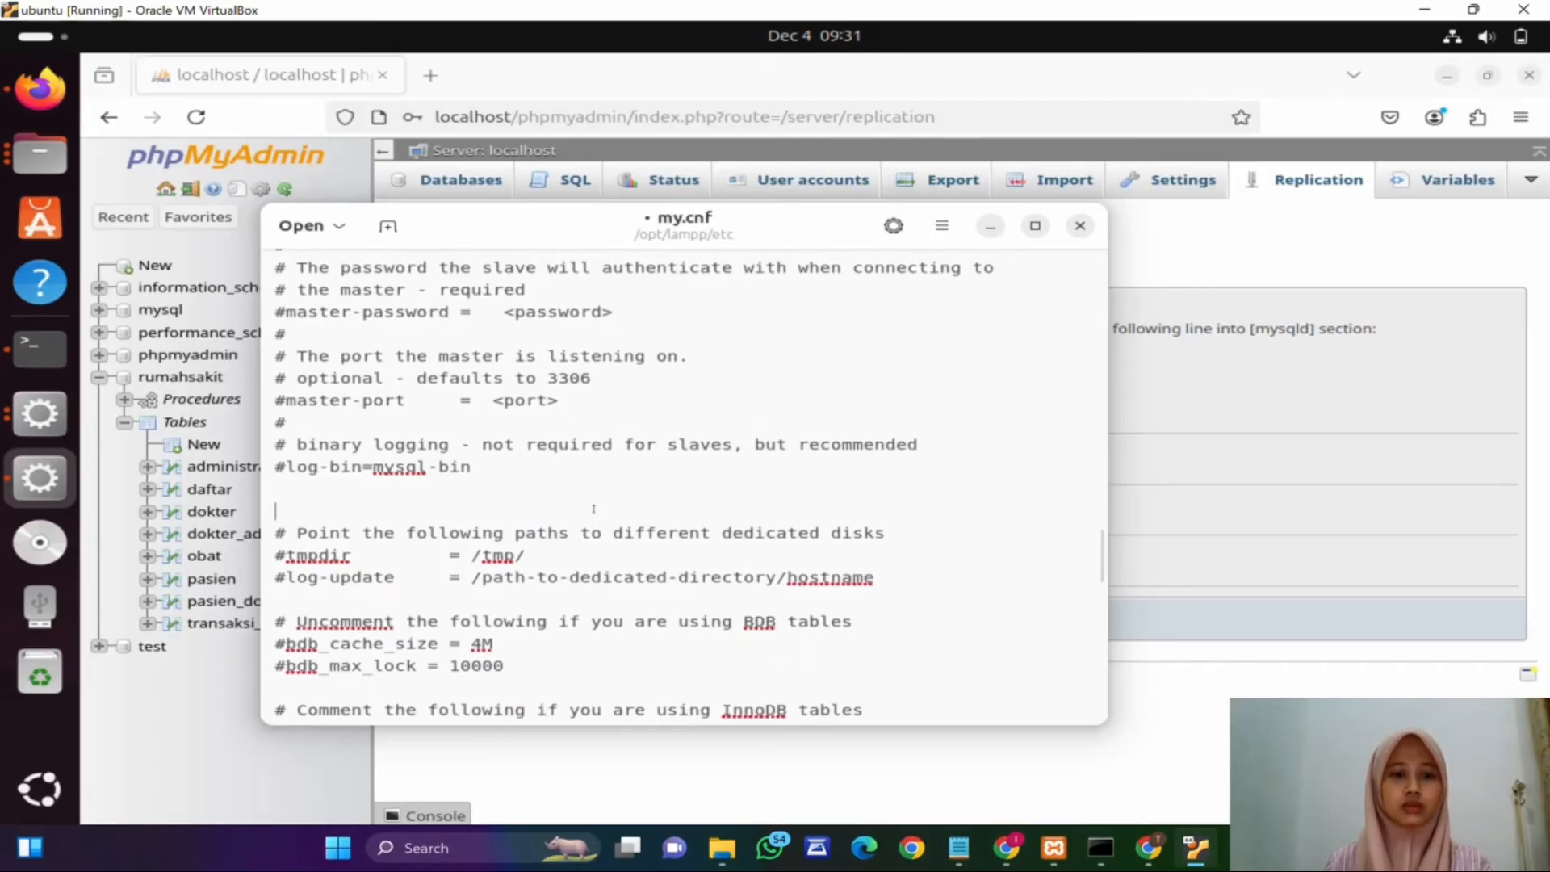
key(ctrl+f)
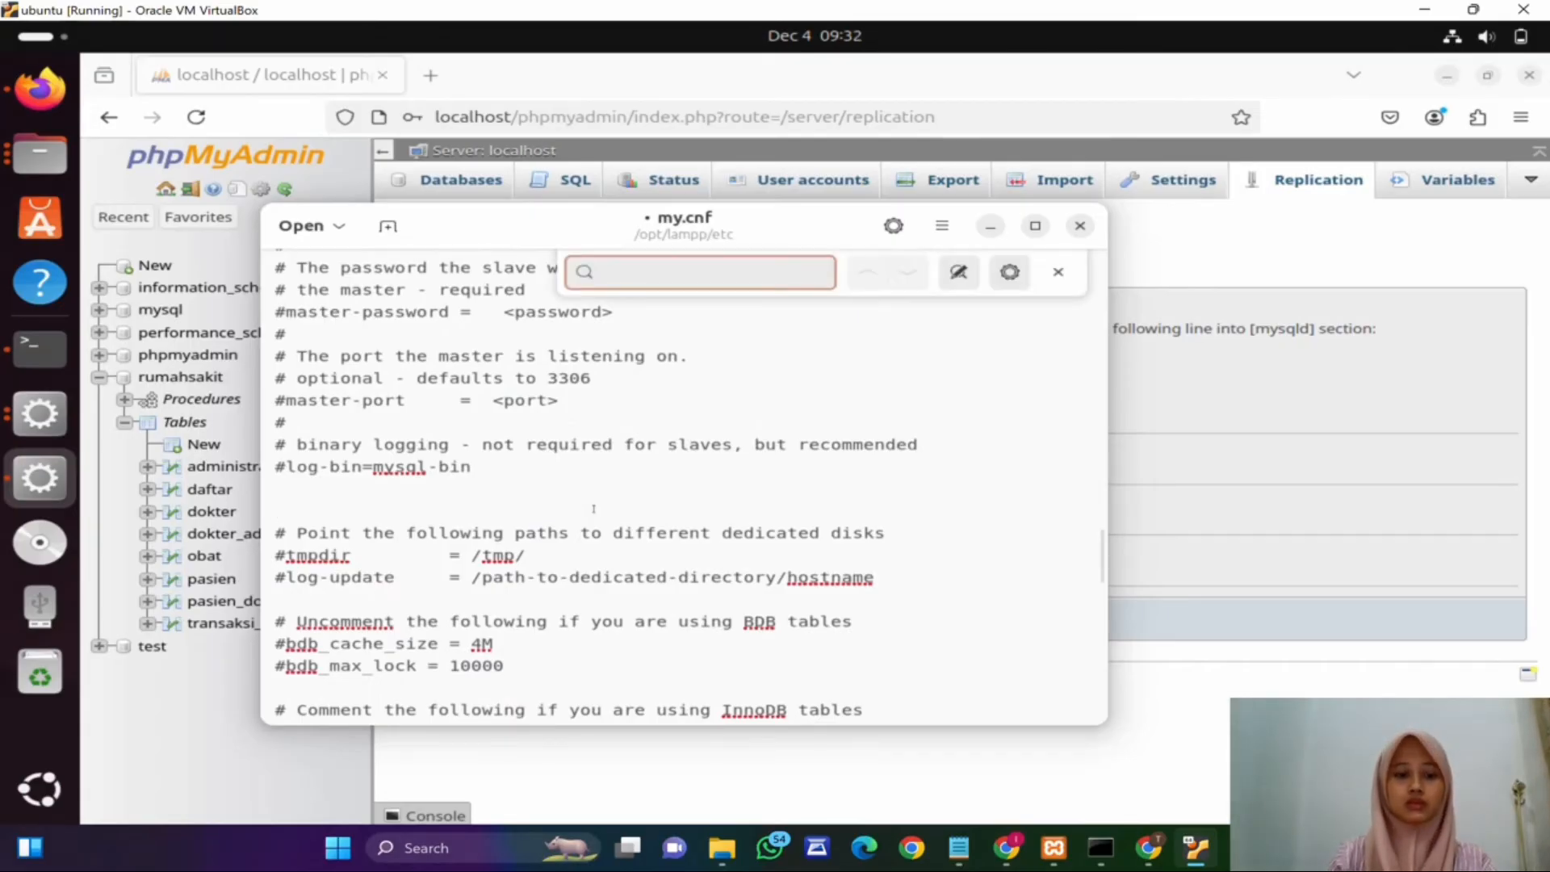
text(server-id)
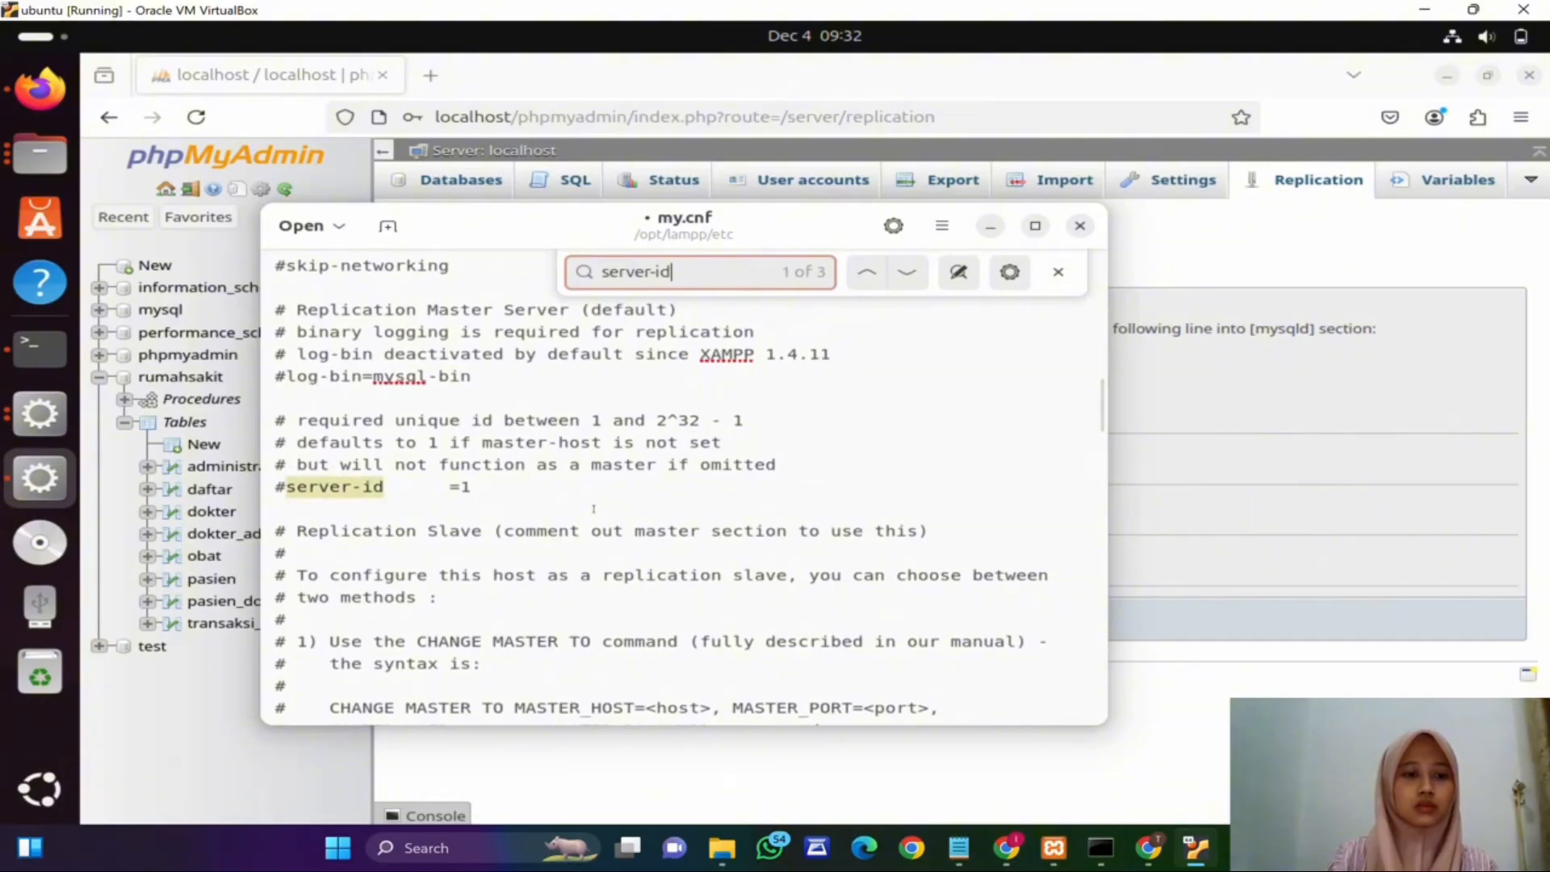
key(Return)
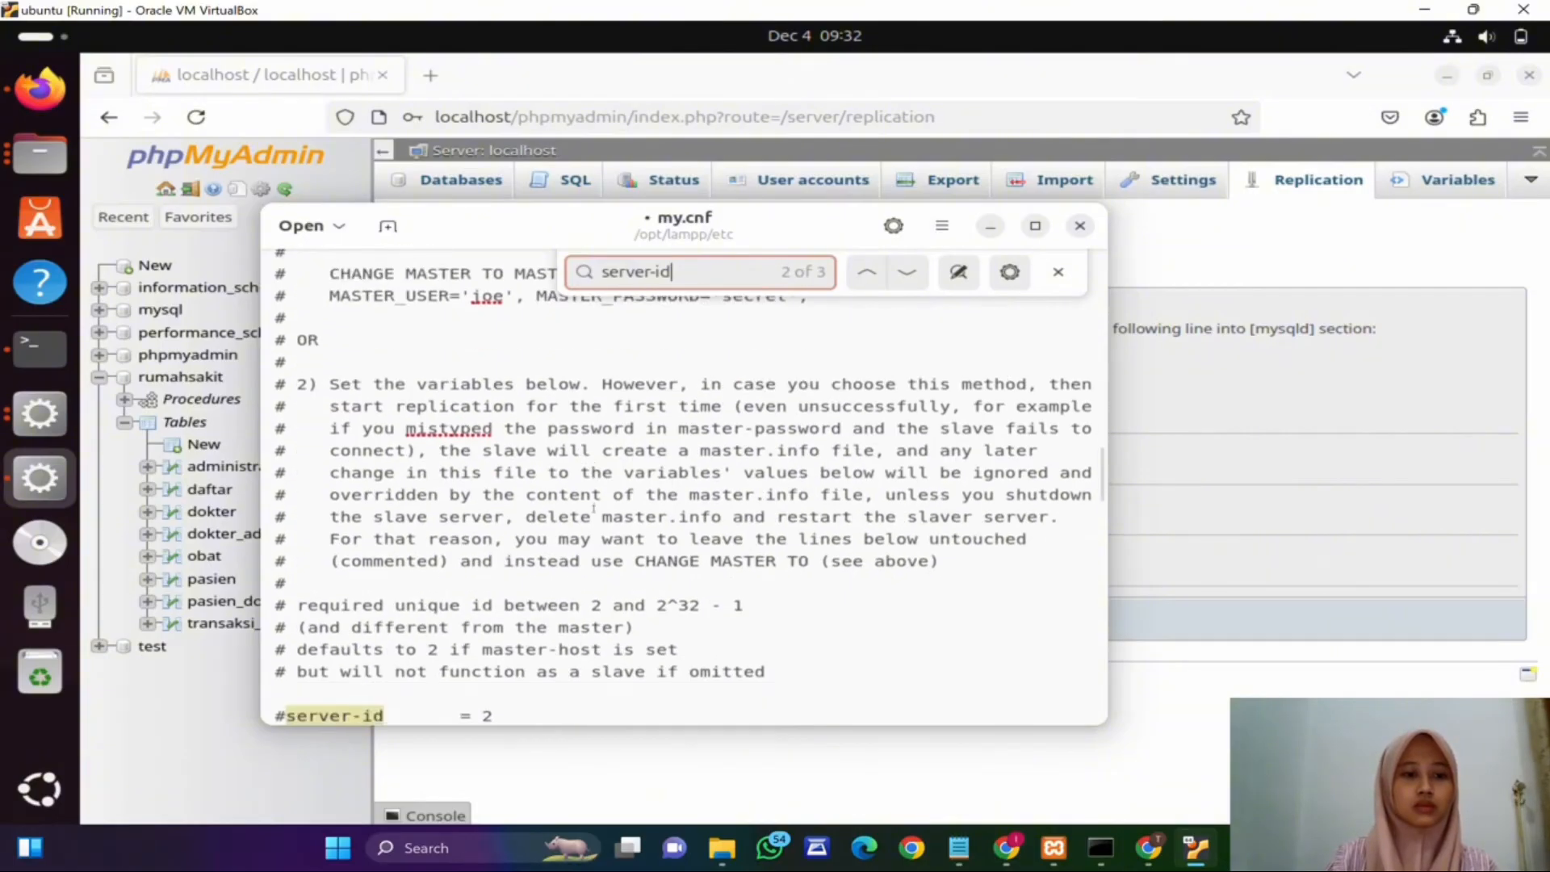
key(Return)
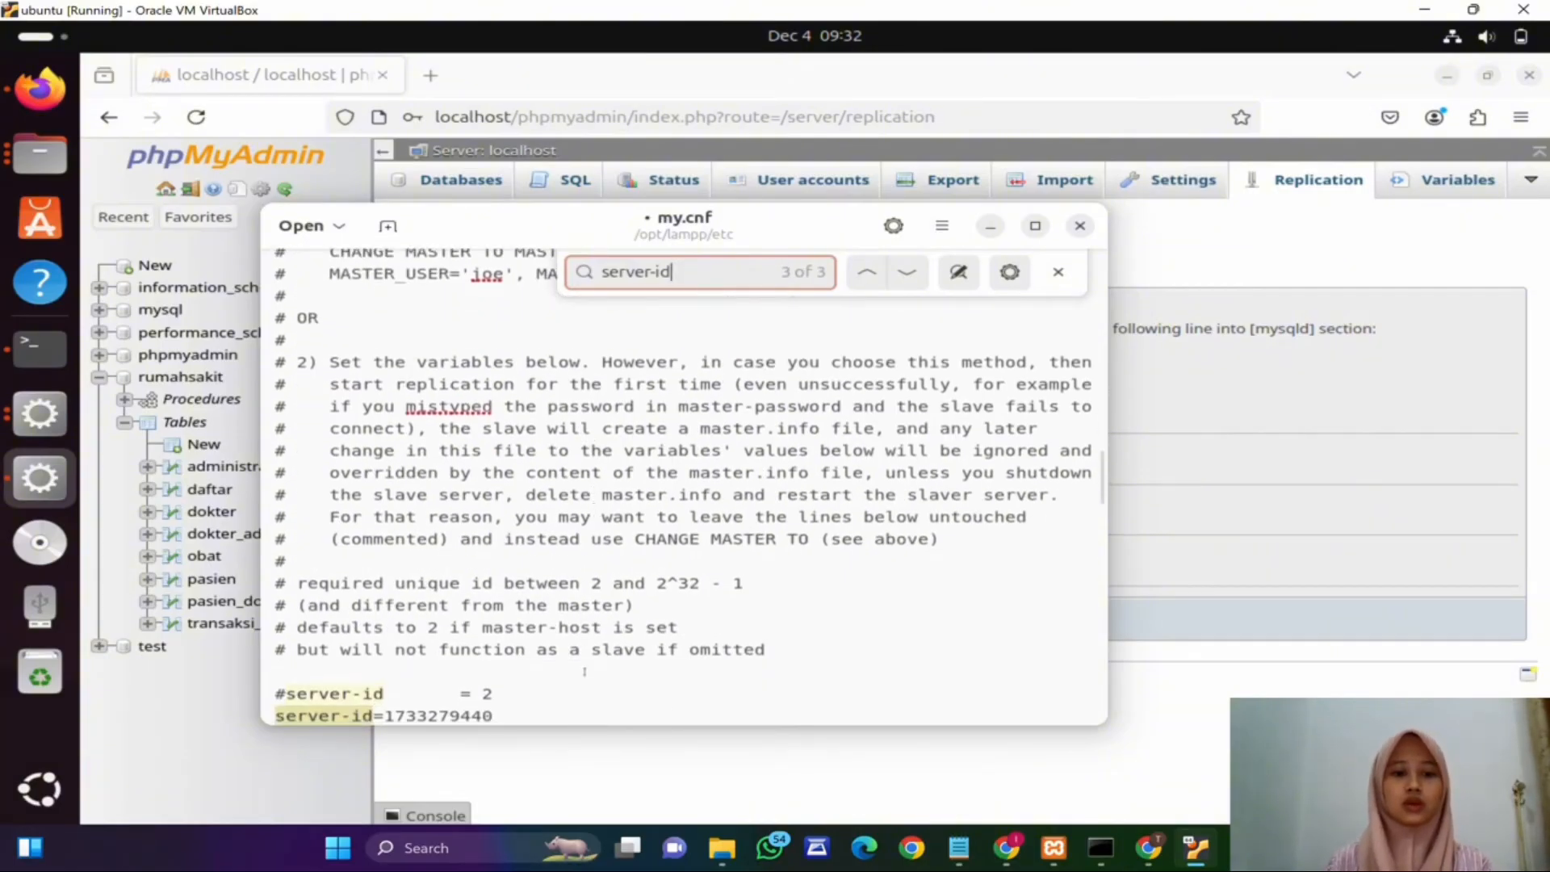
click(581, 539)
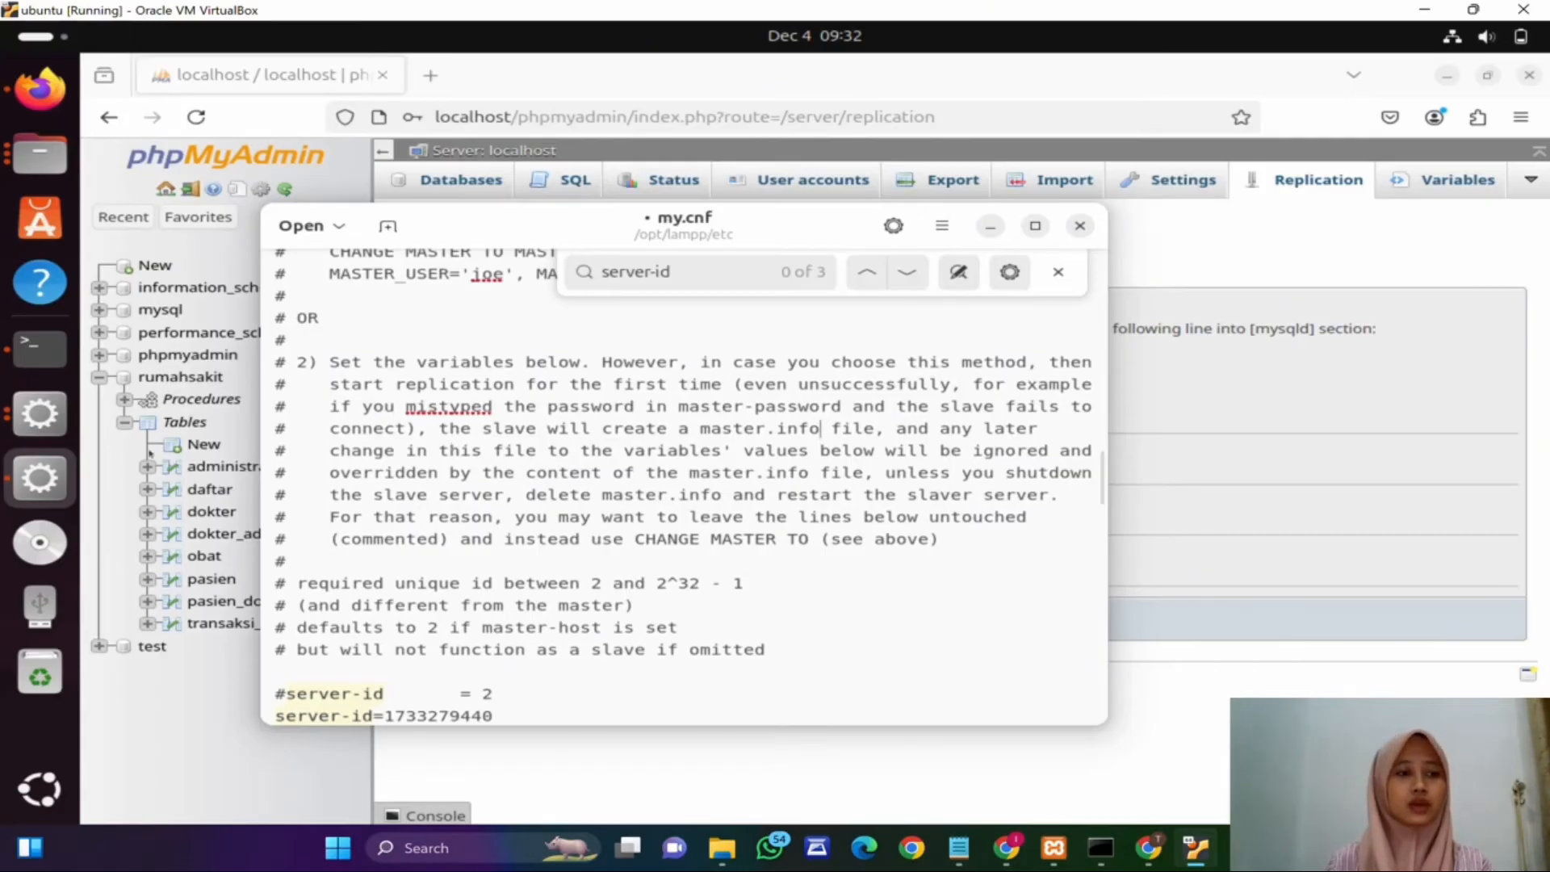
Step: Open a new terminal window and change to the /opt/lampp/etc directory
click(40, 347)
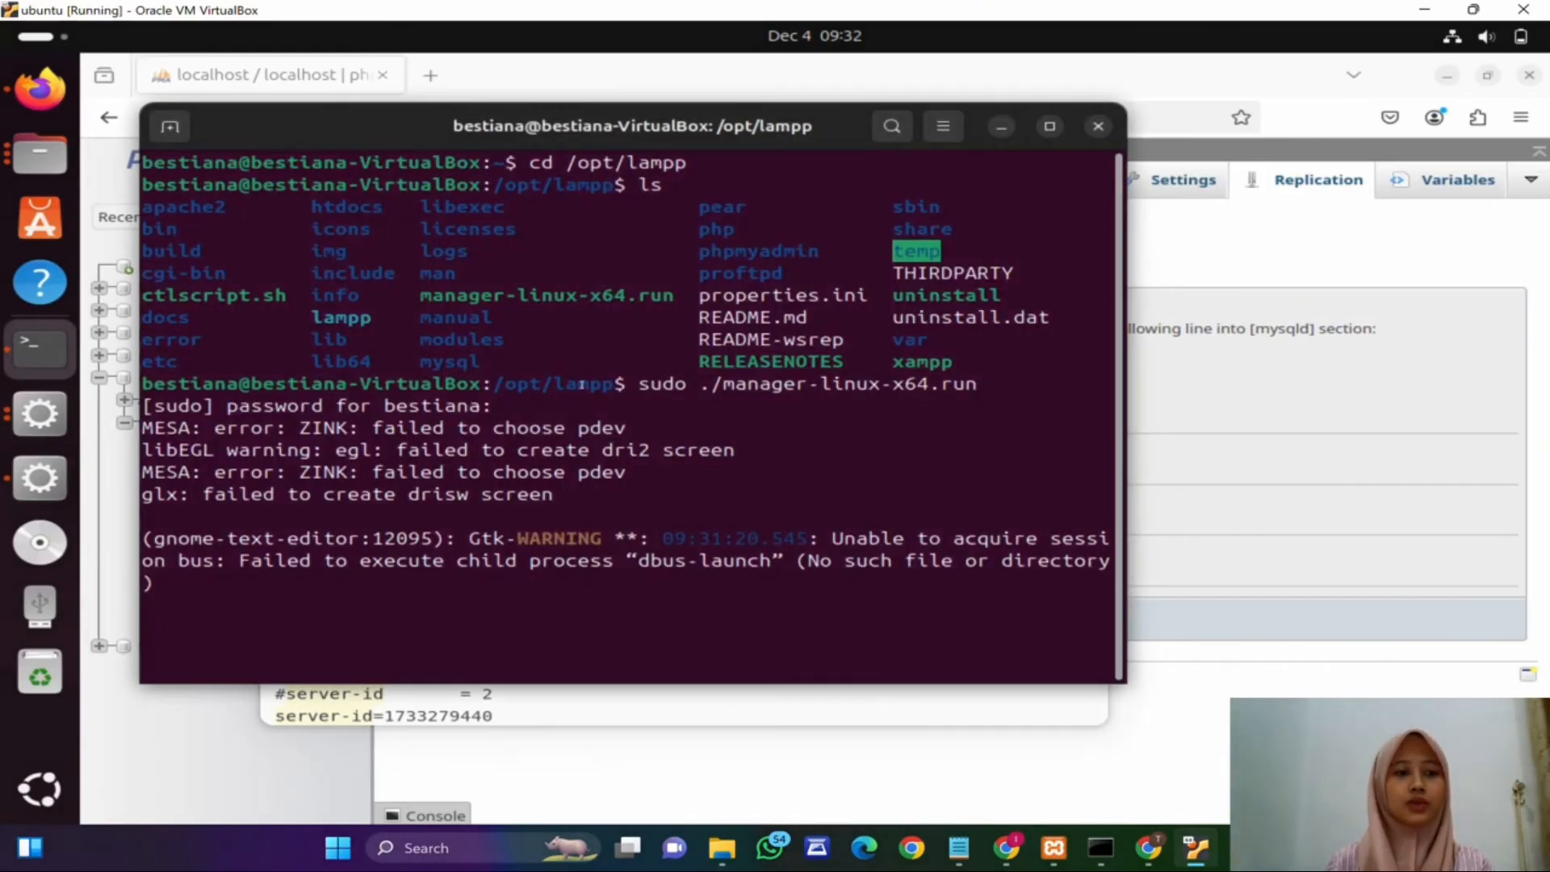
right_click(34, 360)
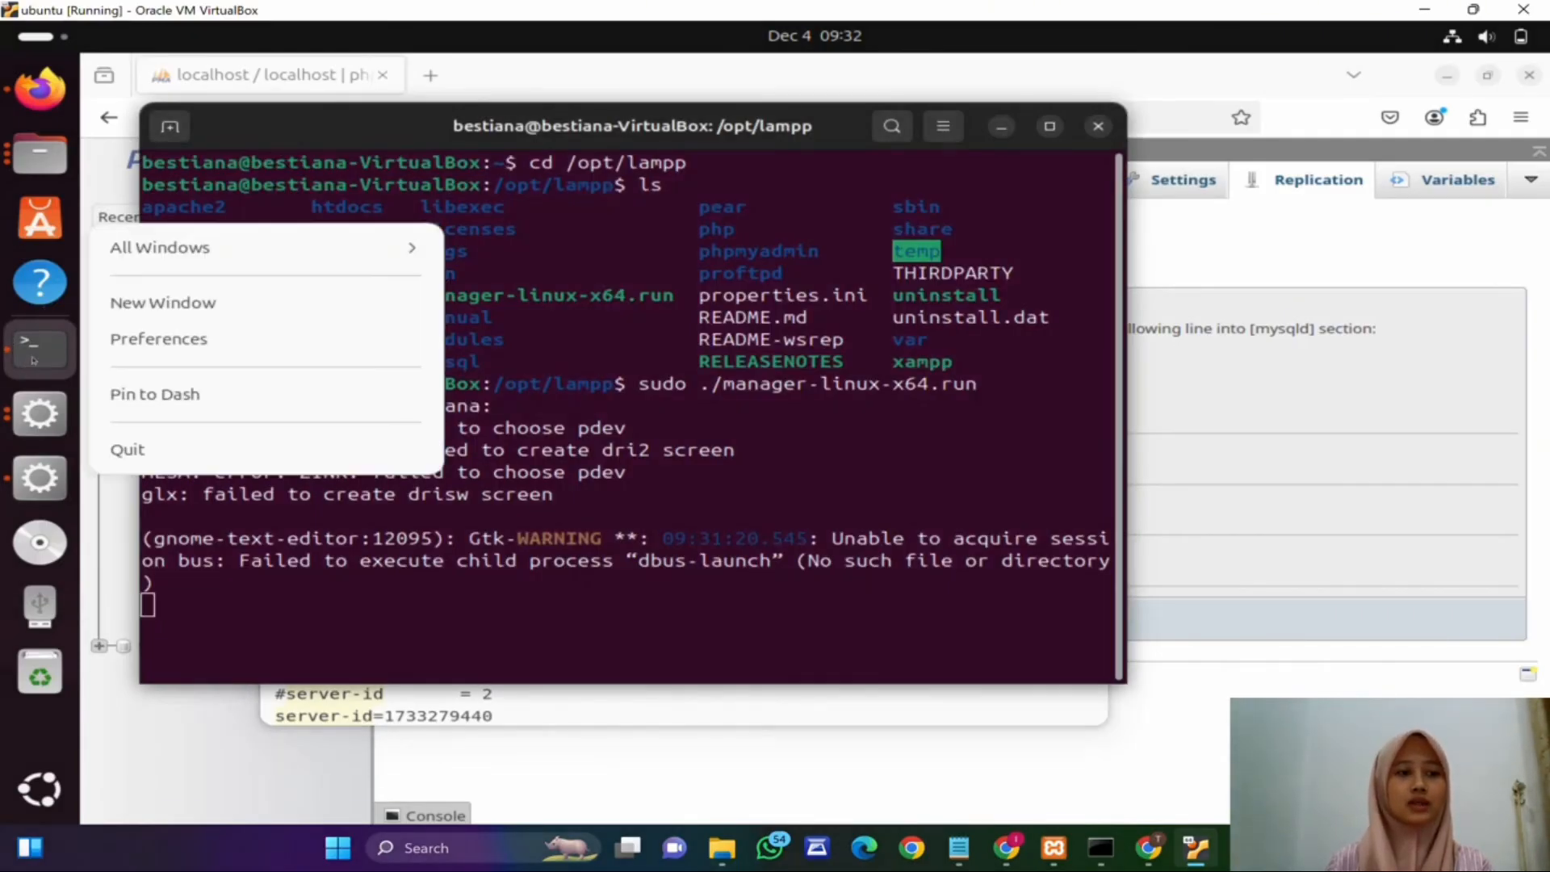
click(141, 304)
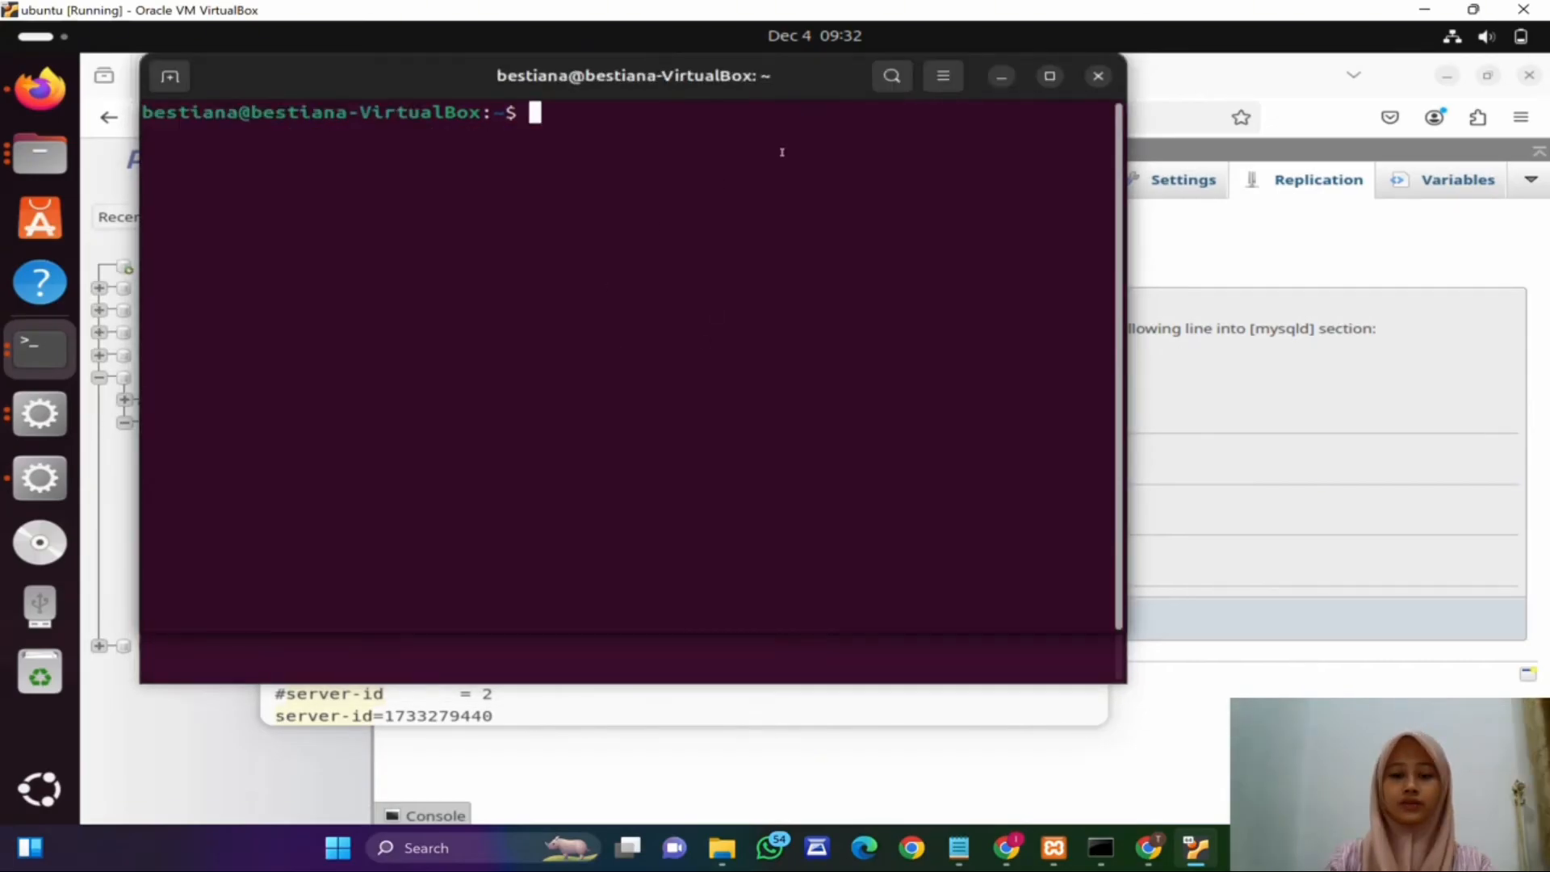
text(cd /o)
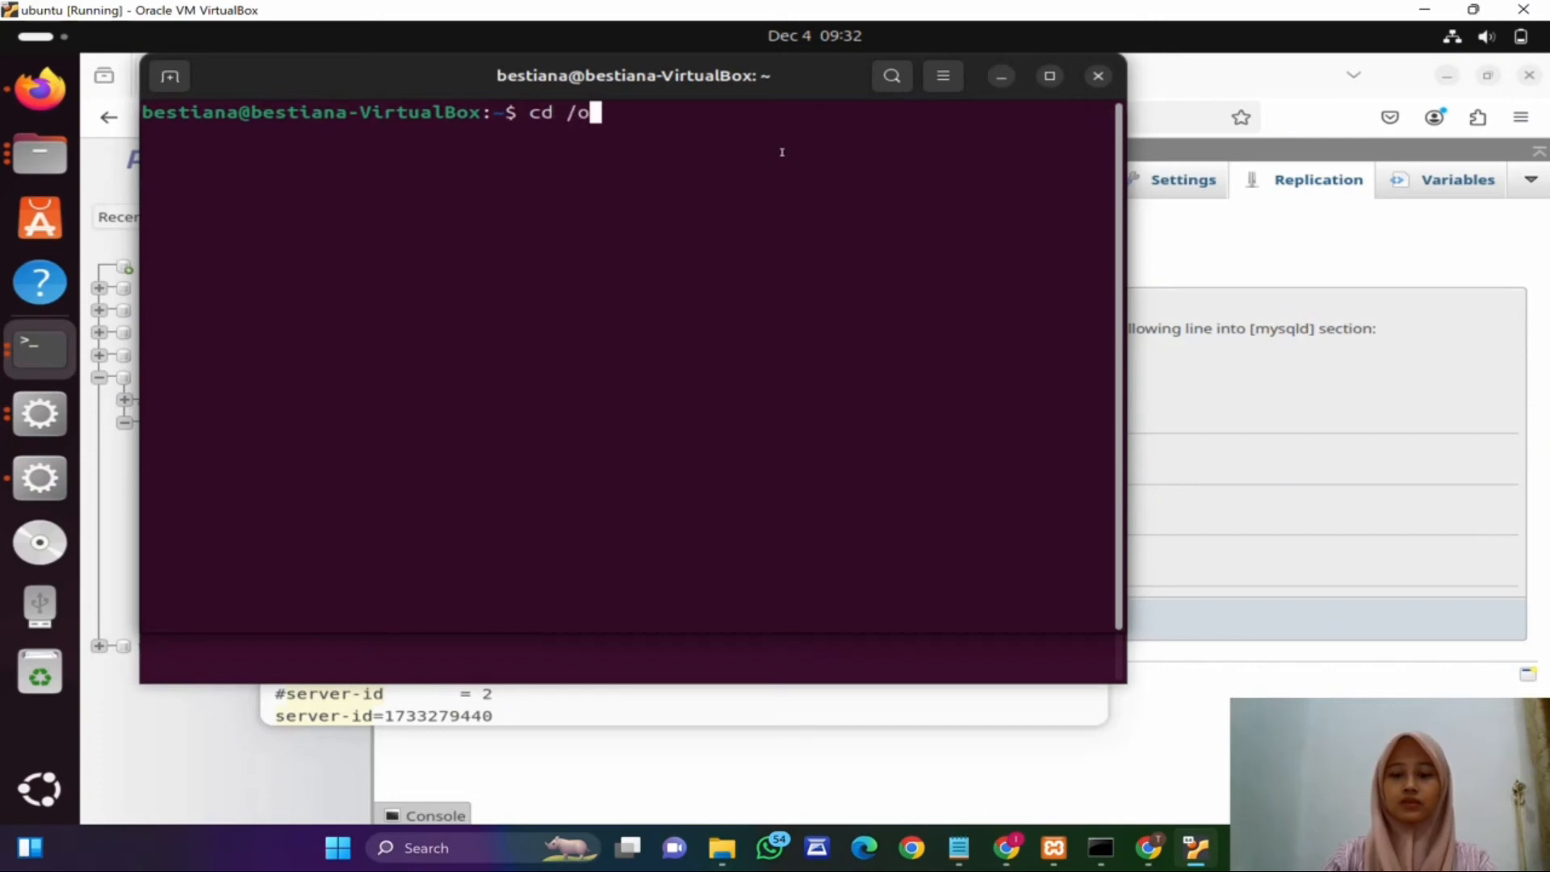
text(pt/lam)
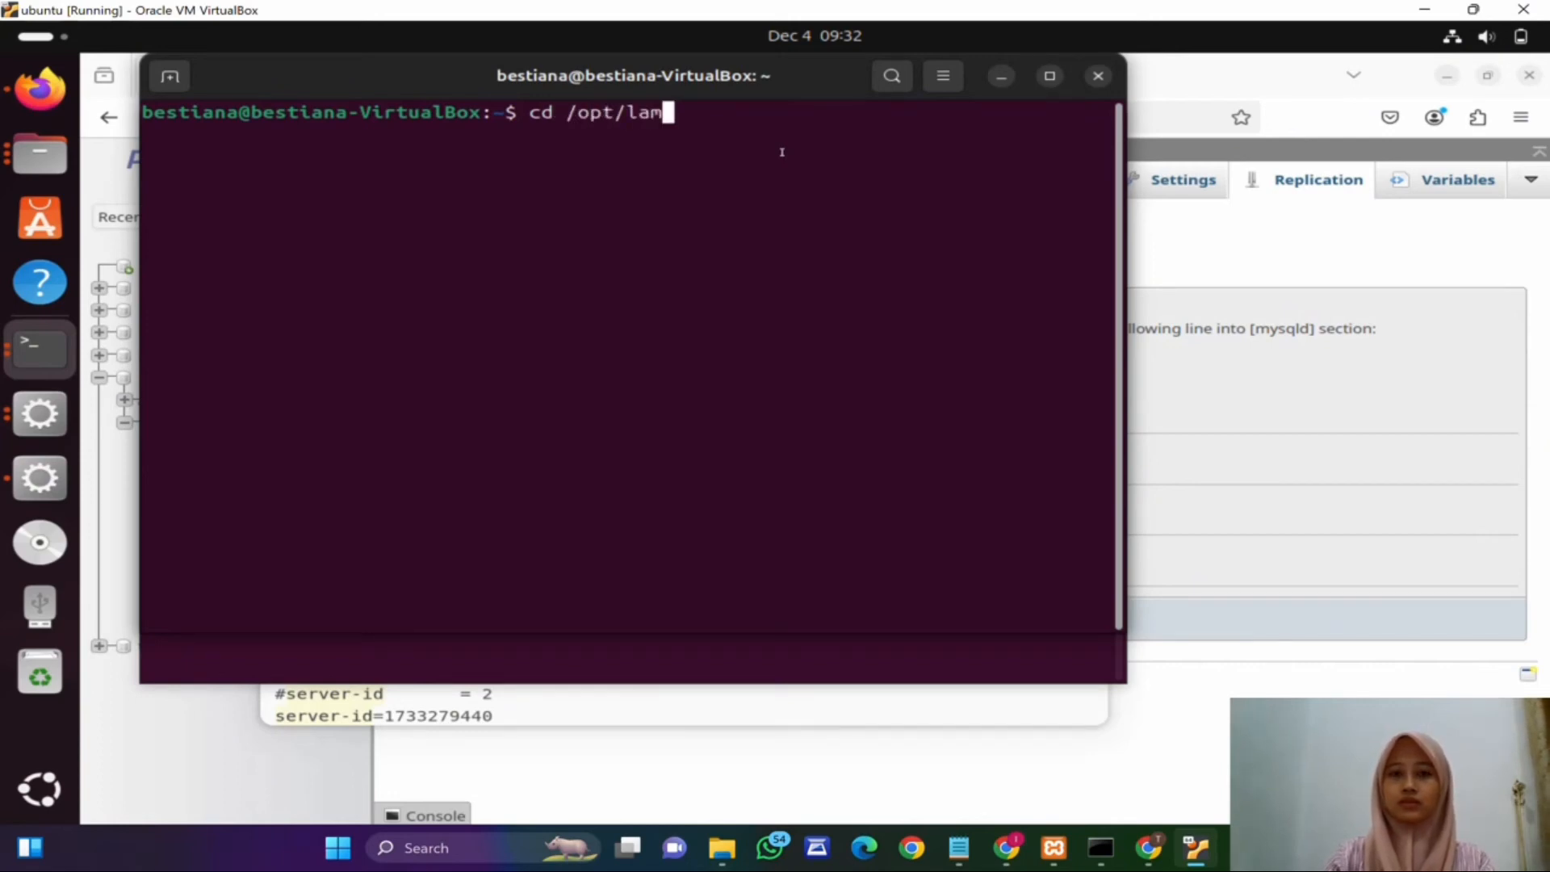
text(pp/etc)
key(Return)
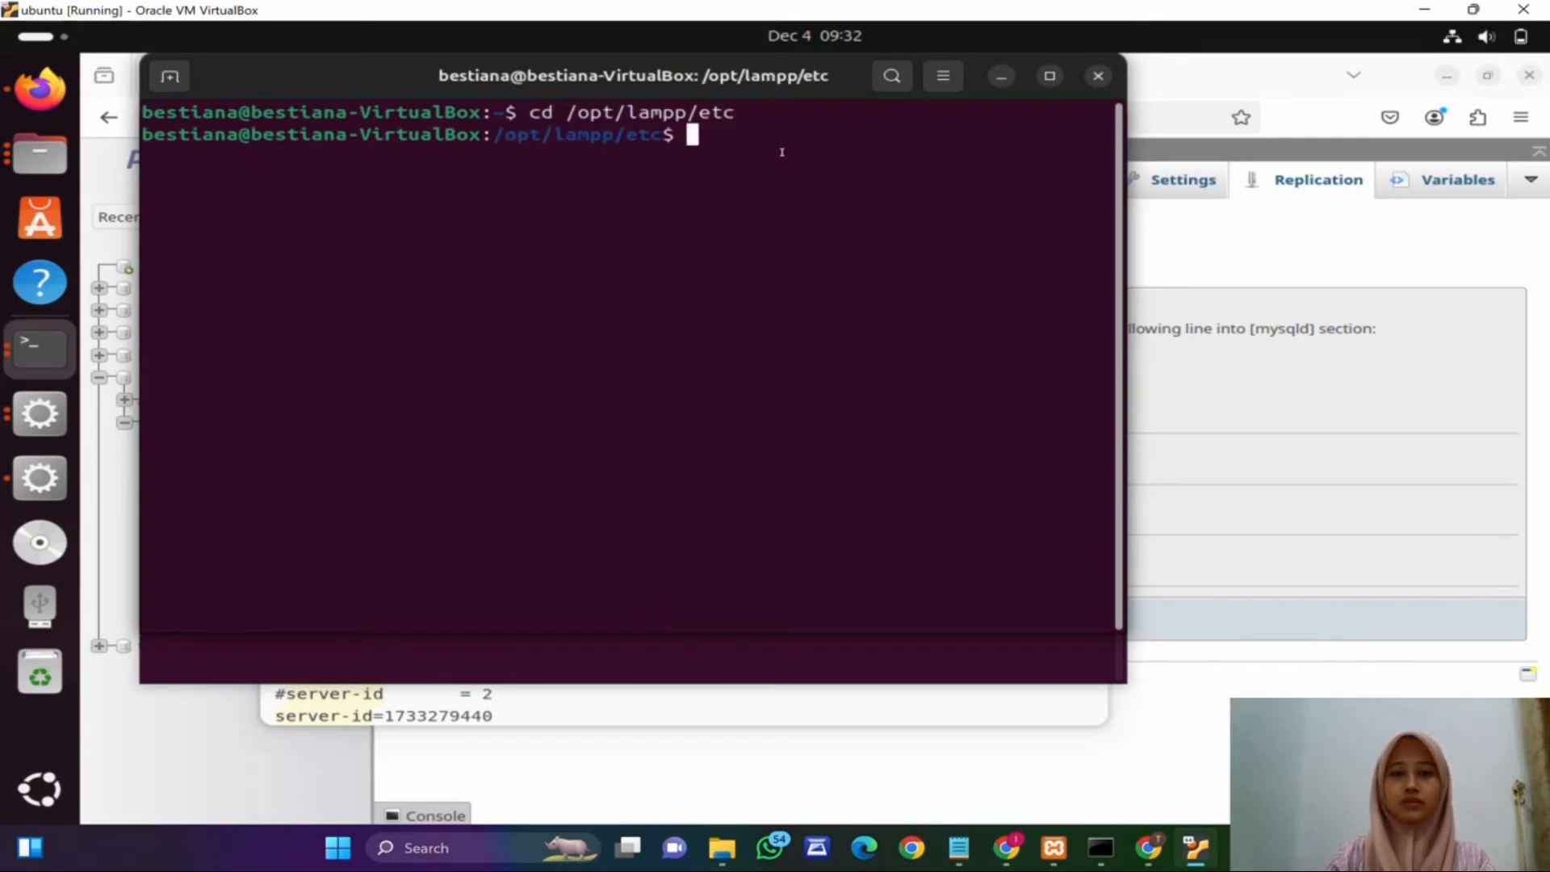
Step: List the /opt/lampp/etc directory and grant full permissions on my.cnf with sudo chmod a+rwx, entering the sudo password
text(ls)
key(Return)
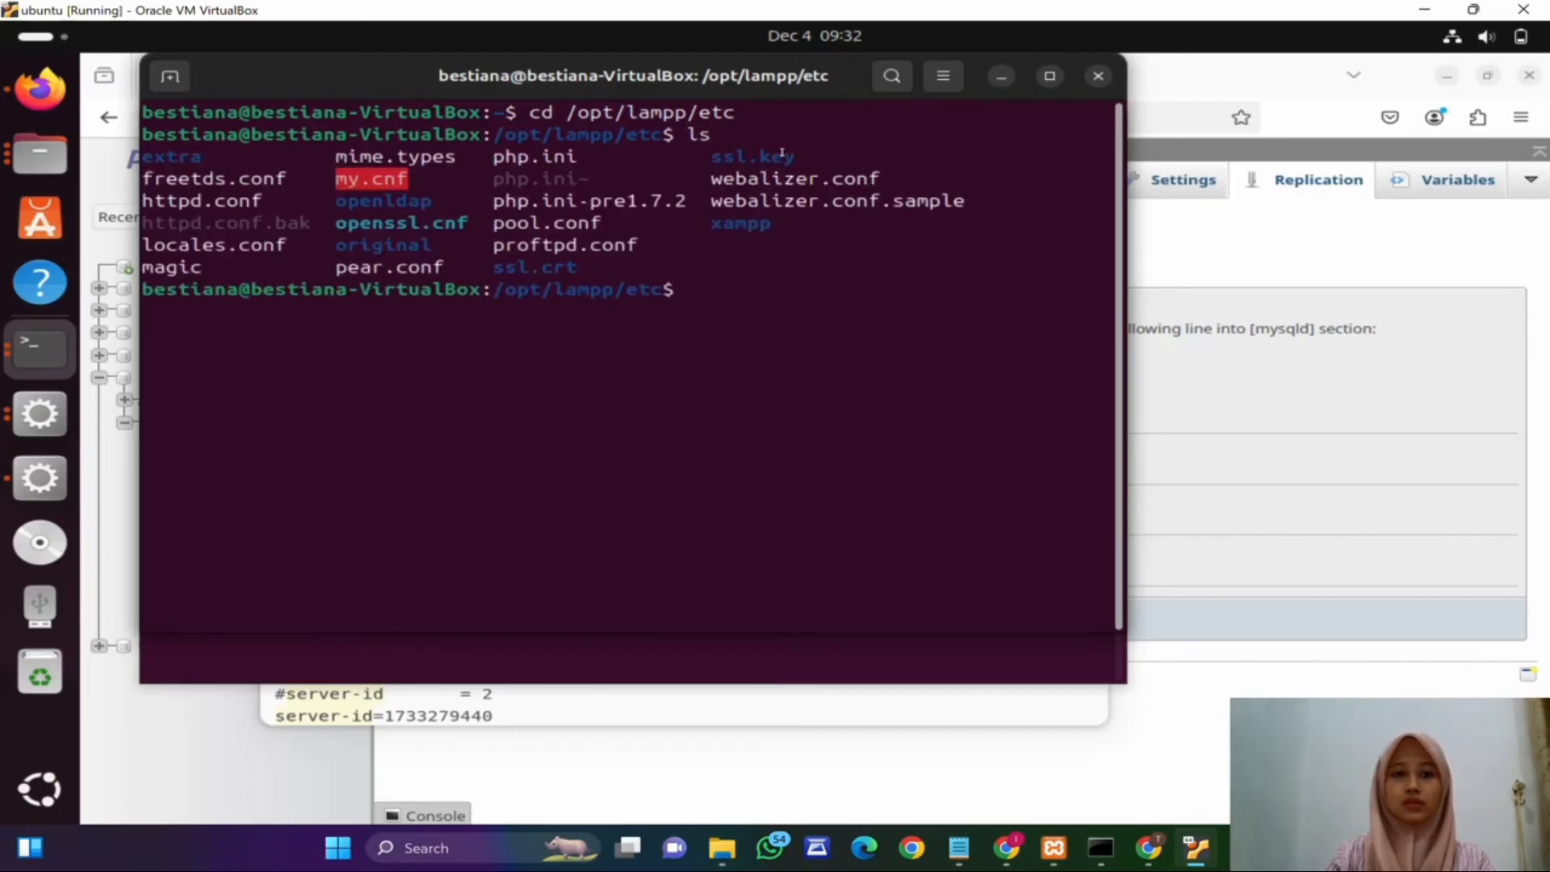
text(sudo)
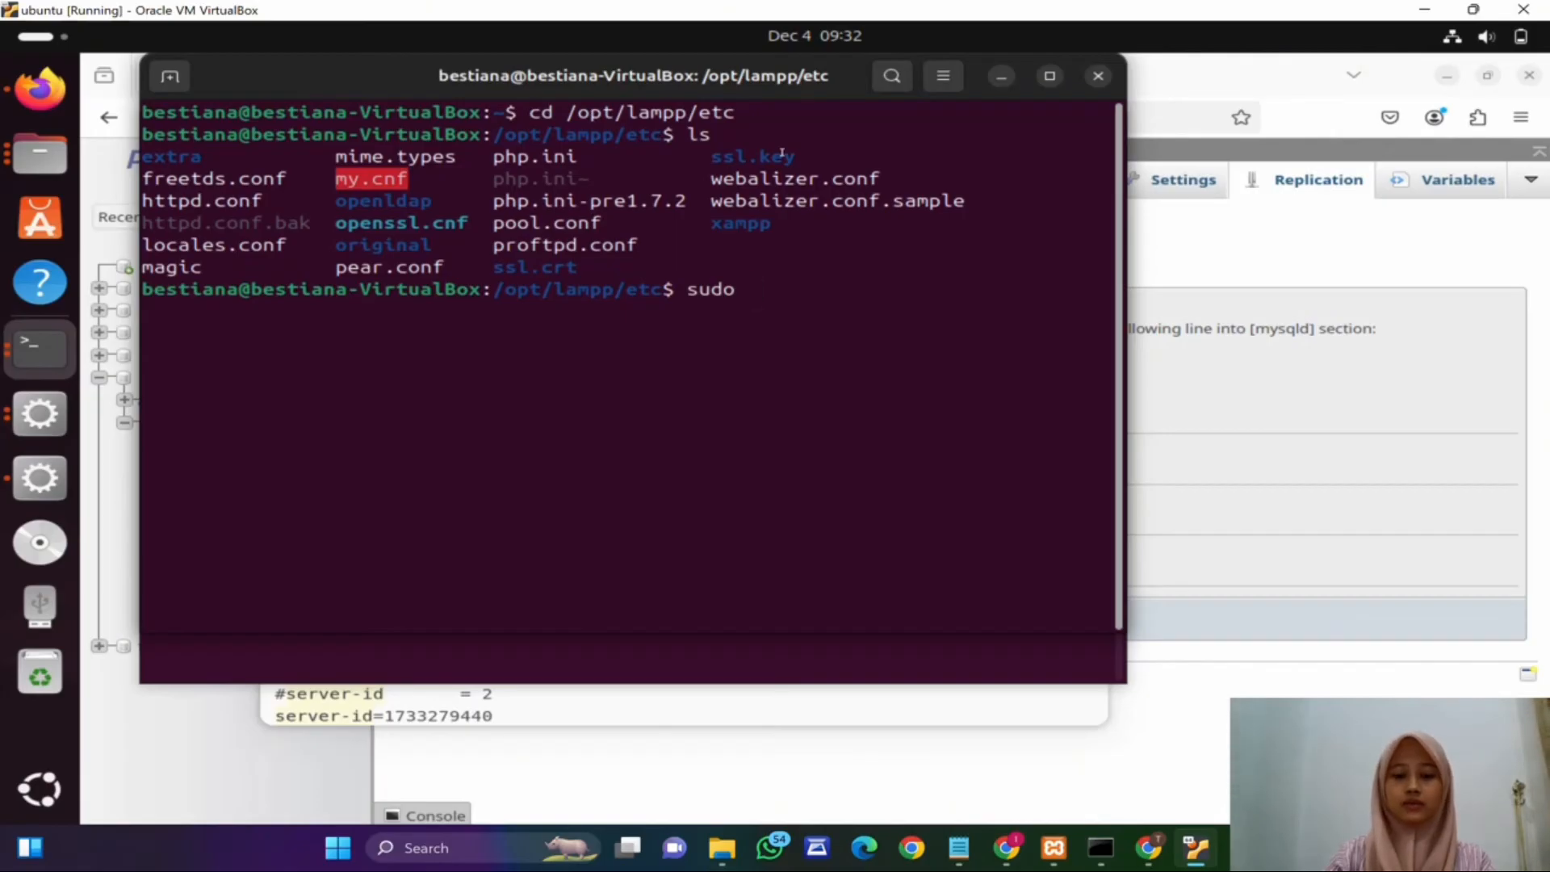
text( chmod a+rw)
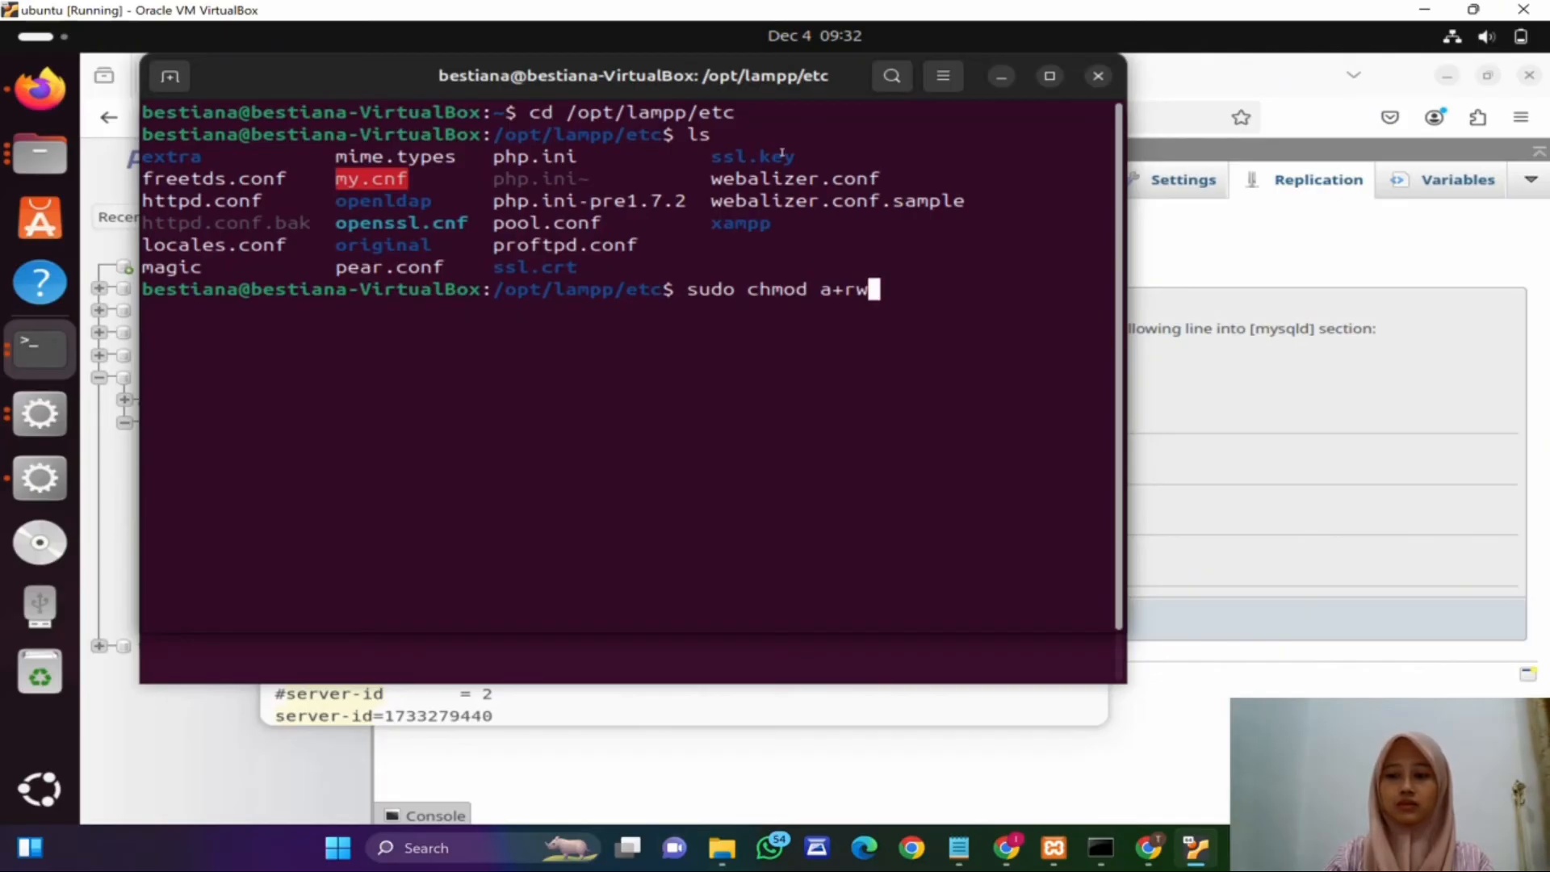
text(x my.c)
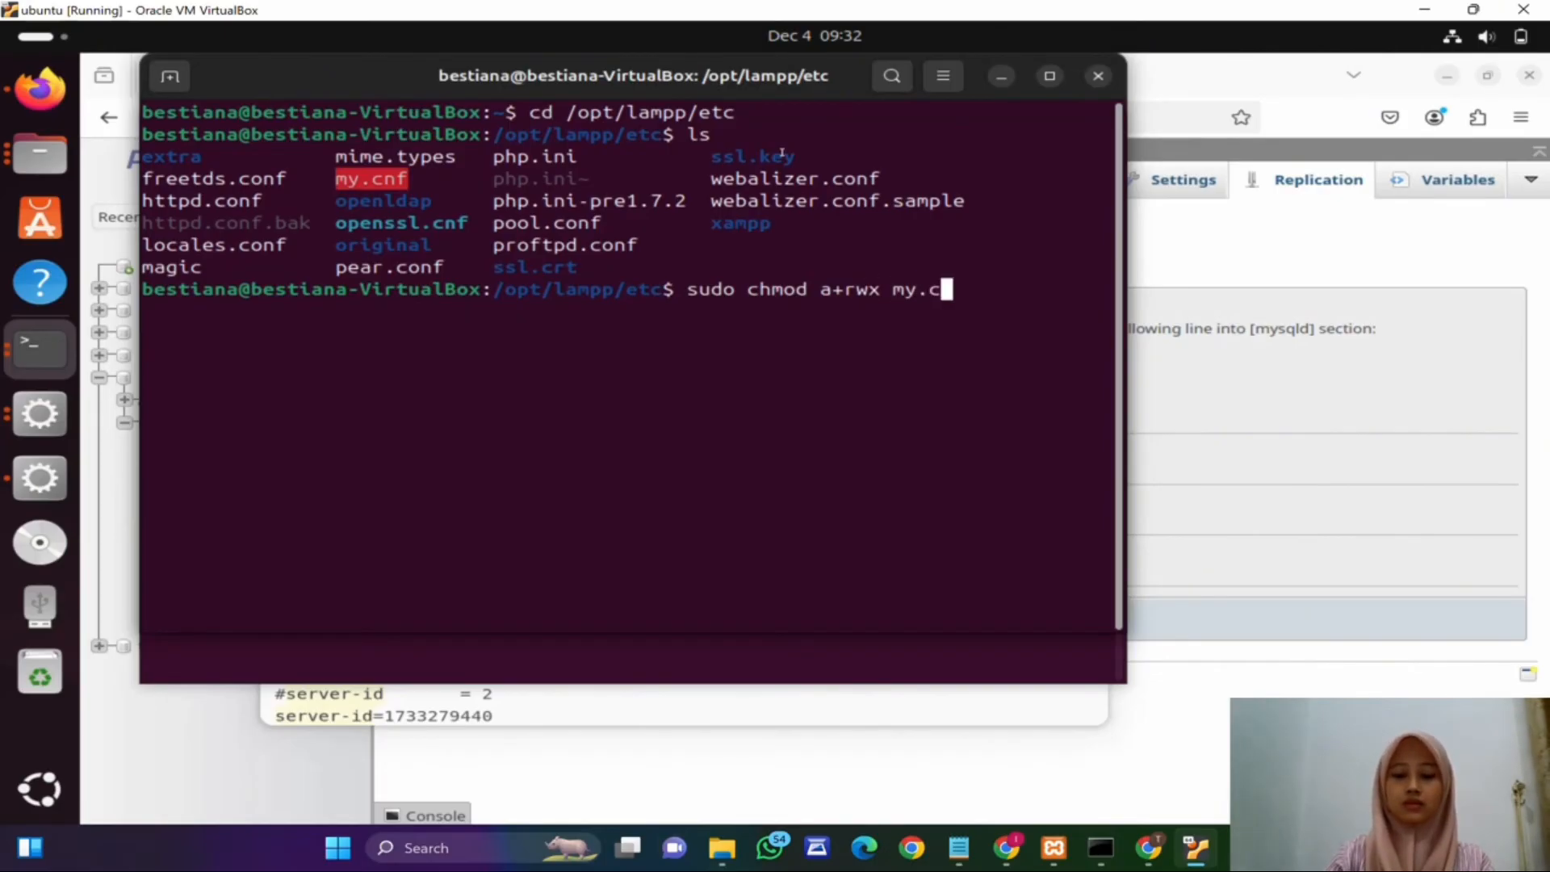
text(nf)
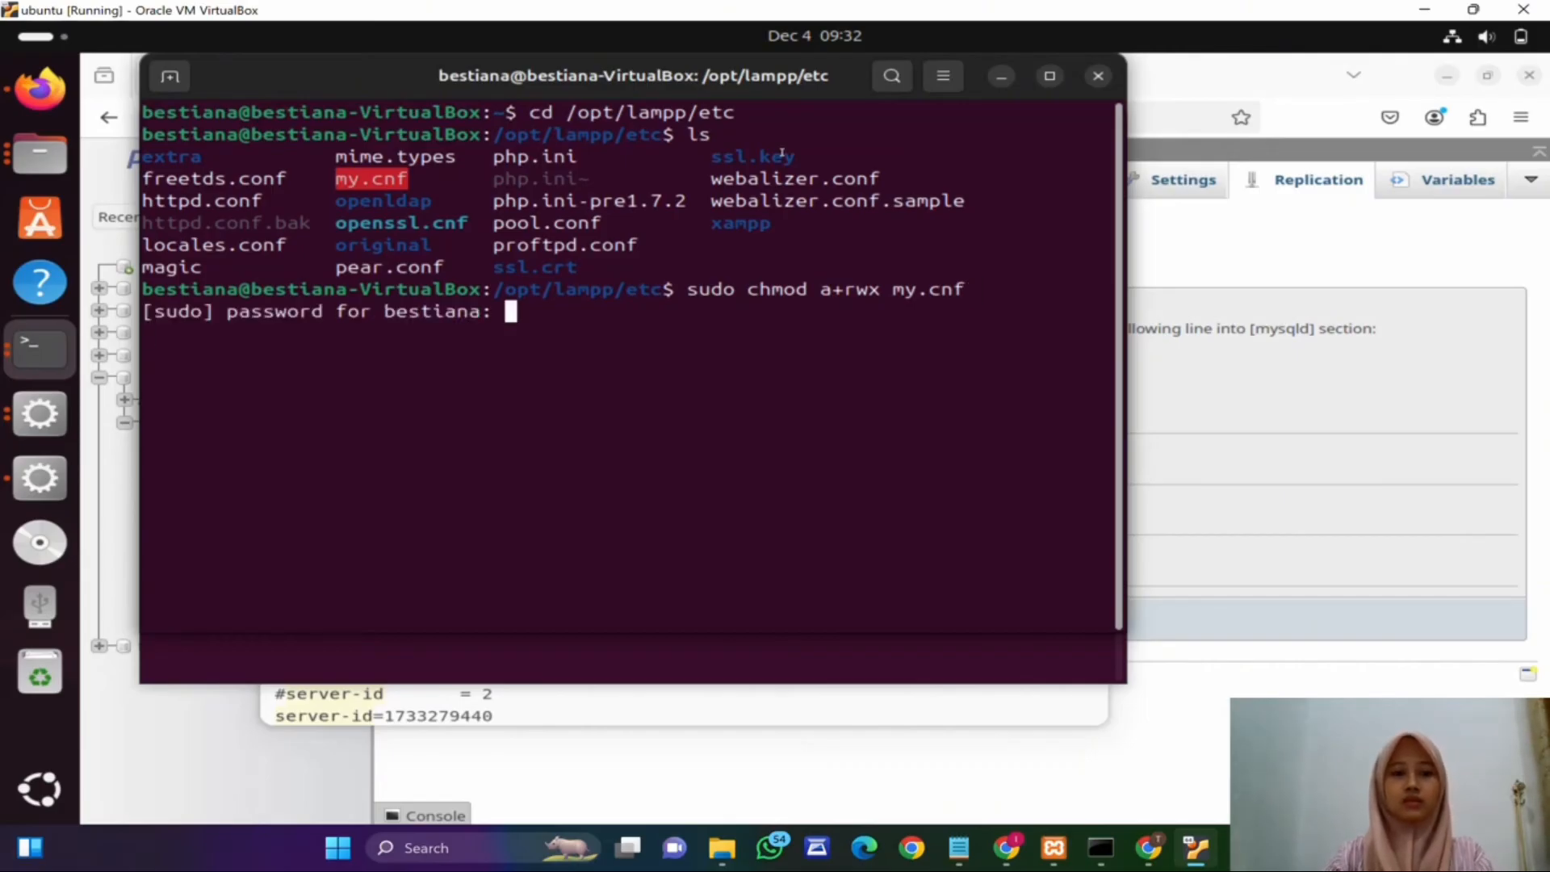
key(Return)
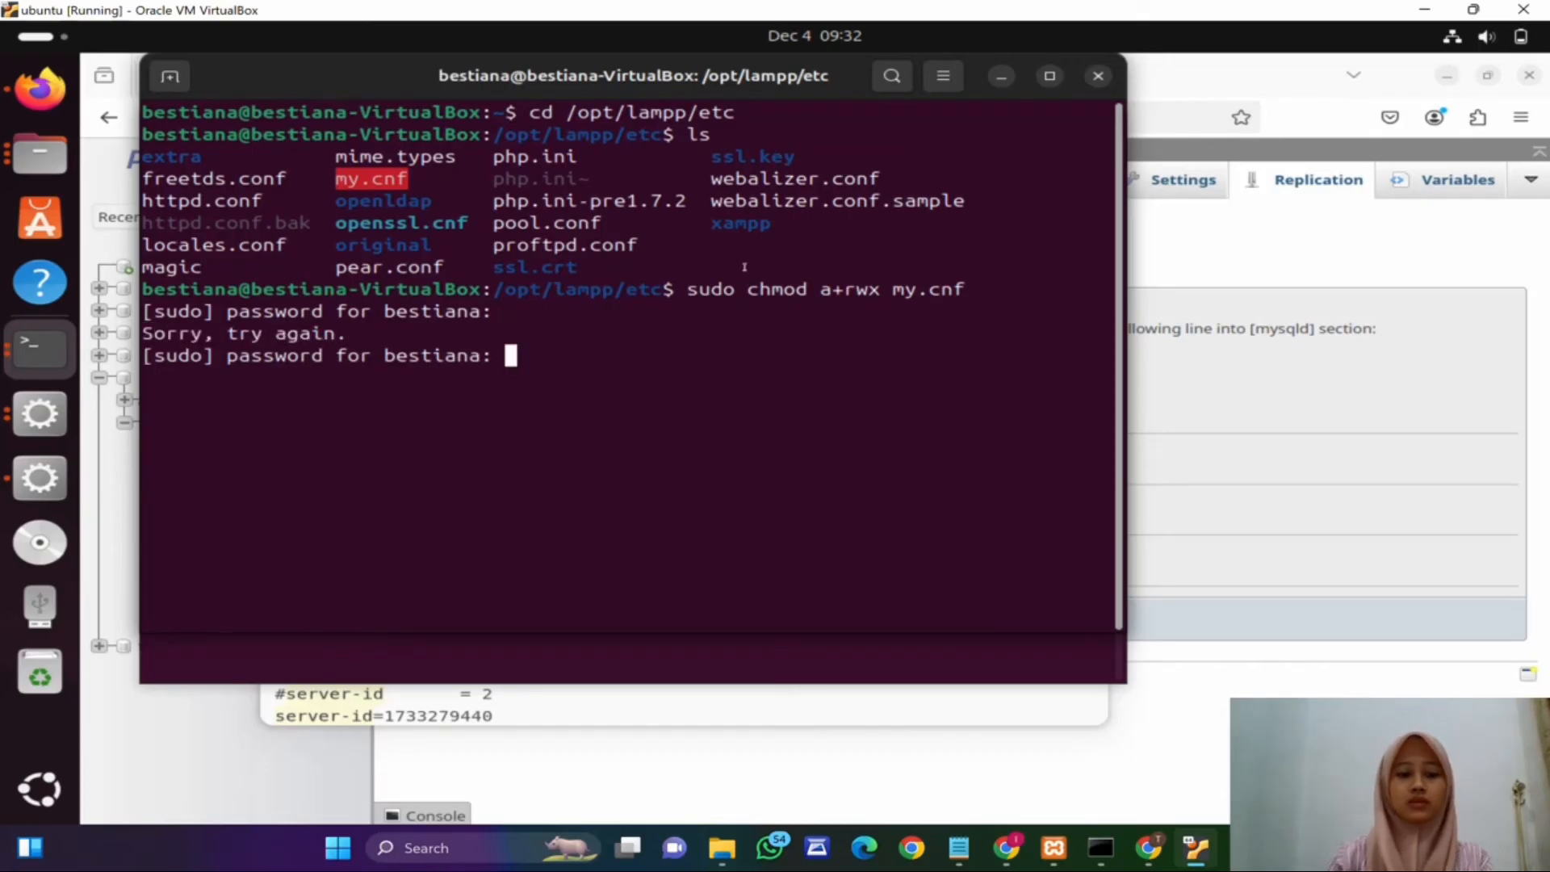
key(Return)
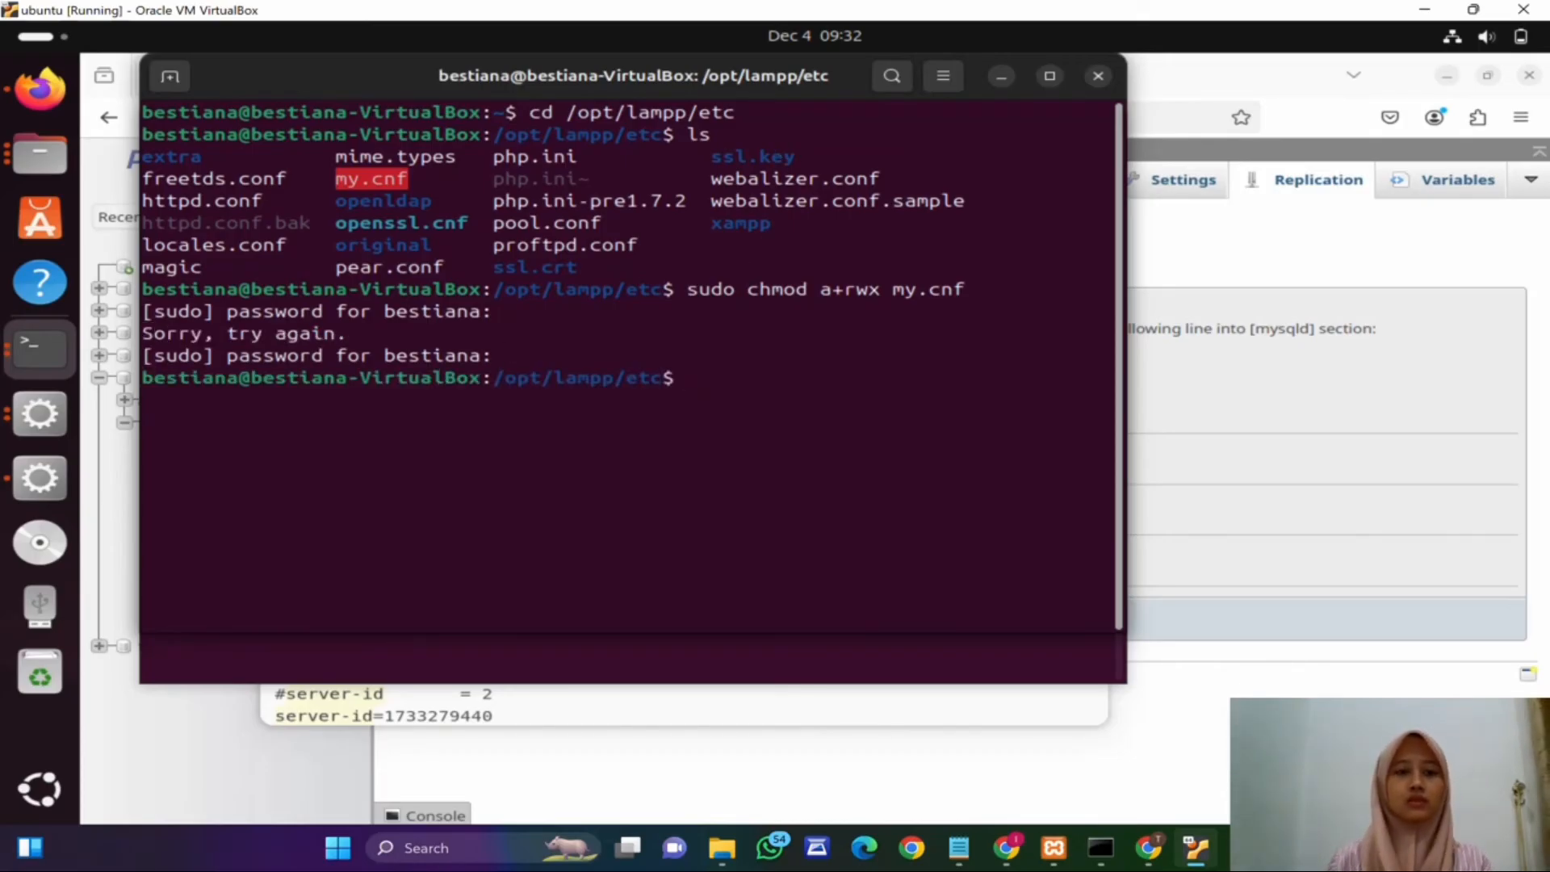
Step: Switch back to the my.cnf editor and save the file
click(39, 477)
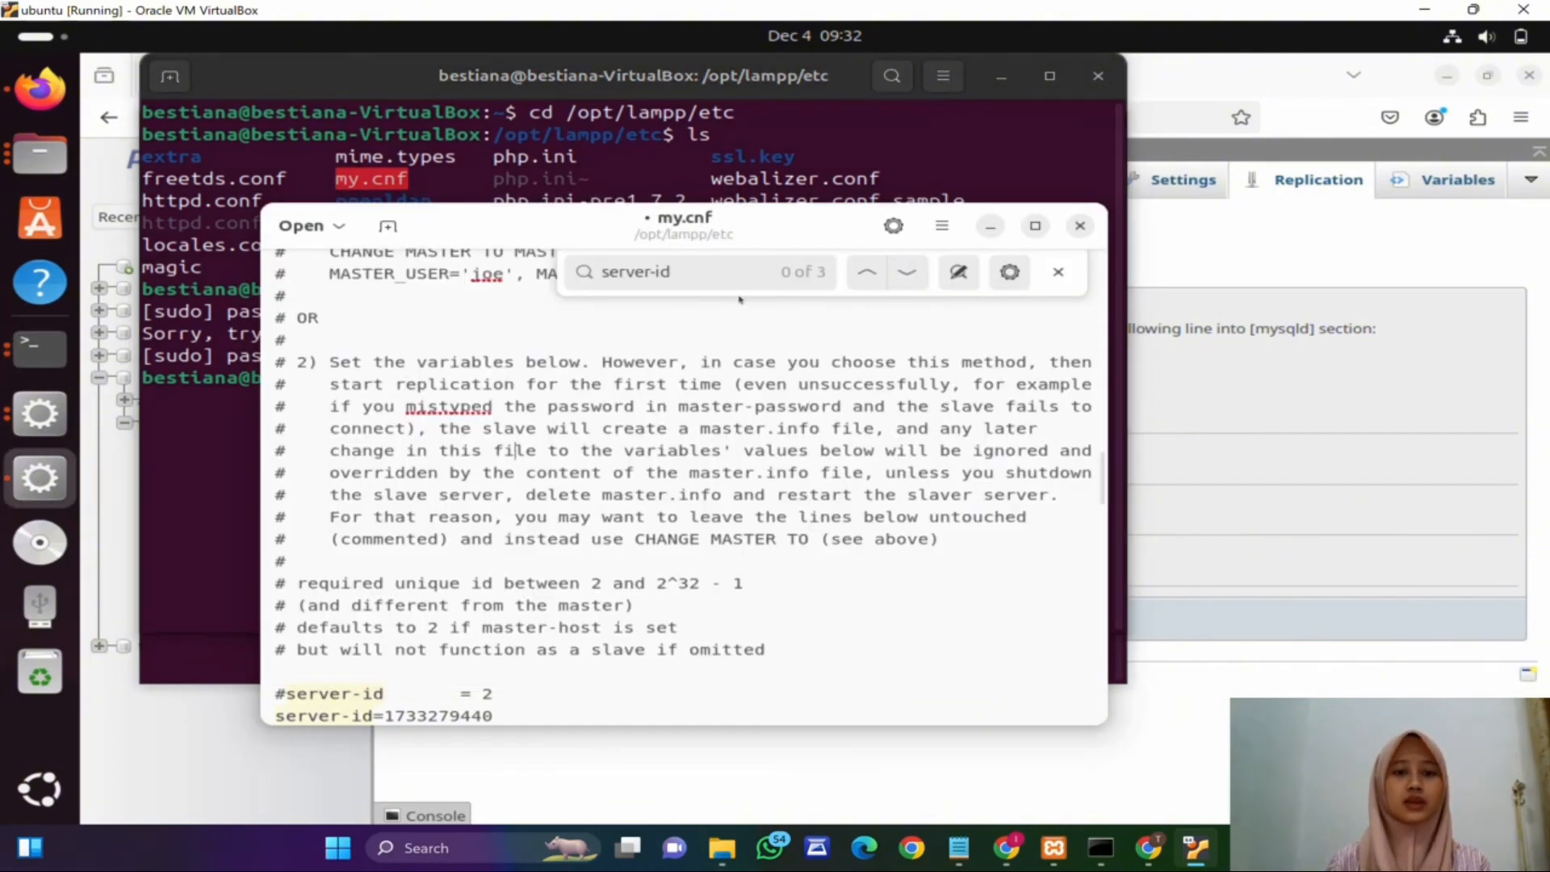
scroll(696, 492, down, 2)
key(ctrl+s)
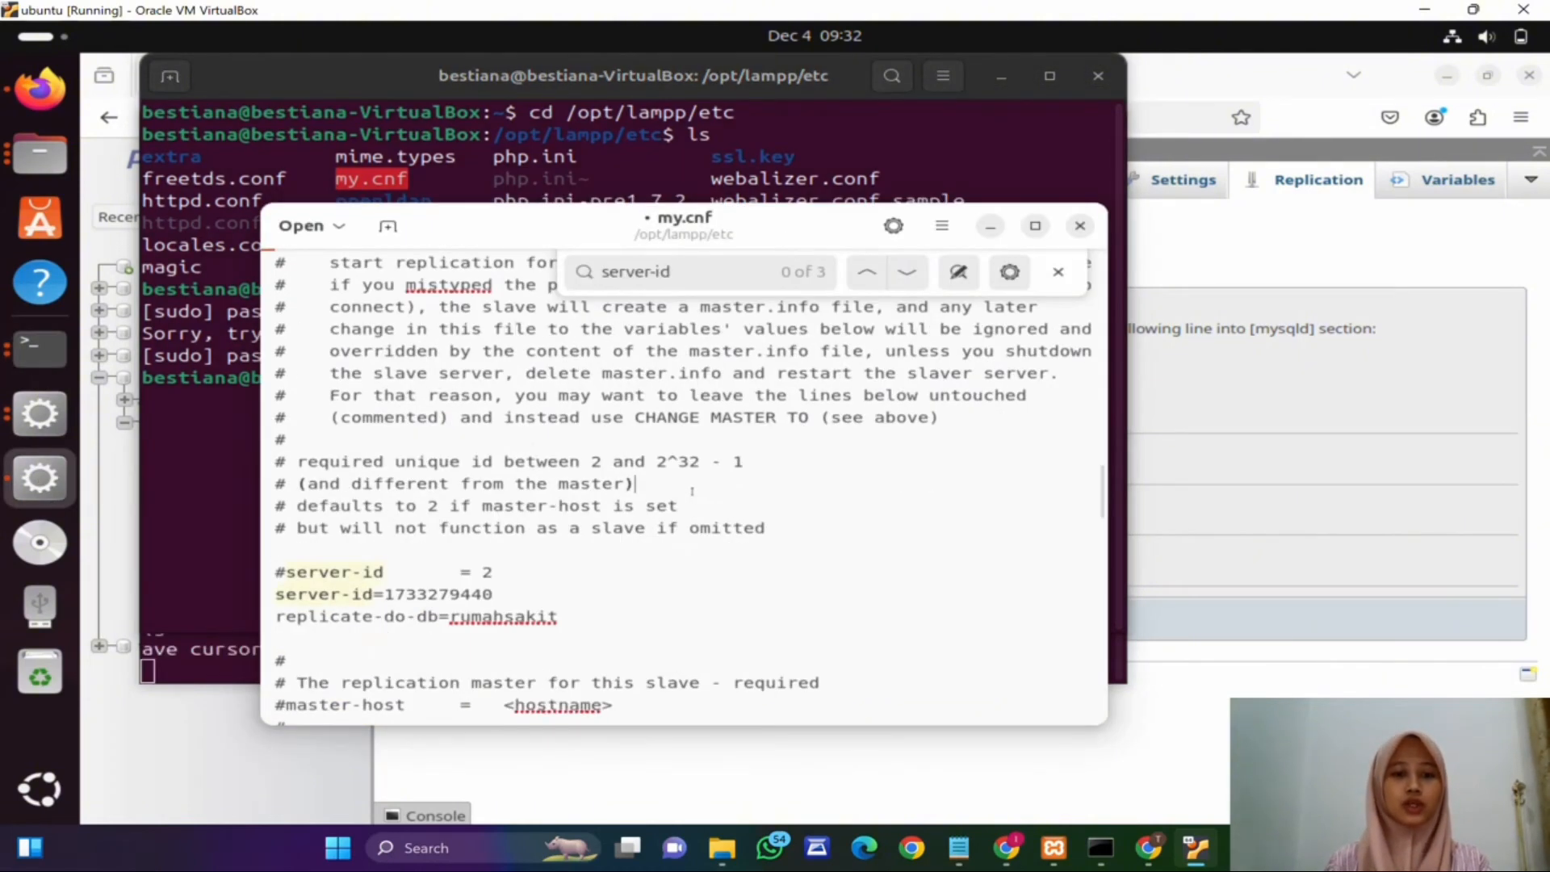
Step: Close the editor and restart the MySQL Database and Apache Web Server in the XAMPP manager
click(1080, 226)
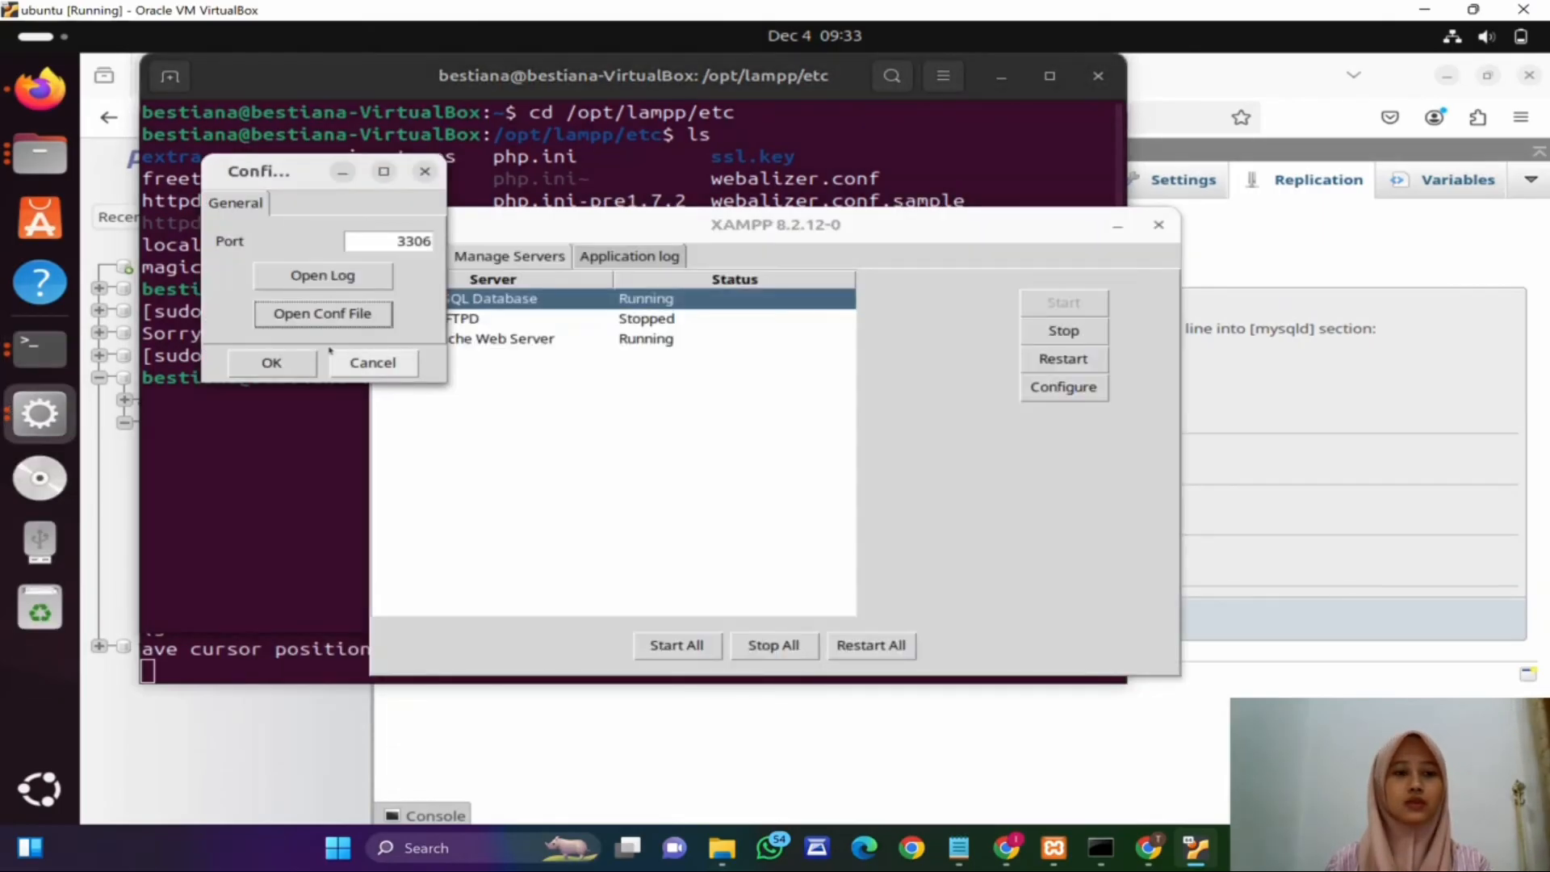
click(275, 368)
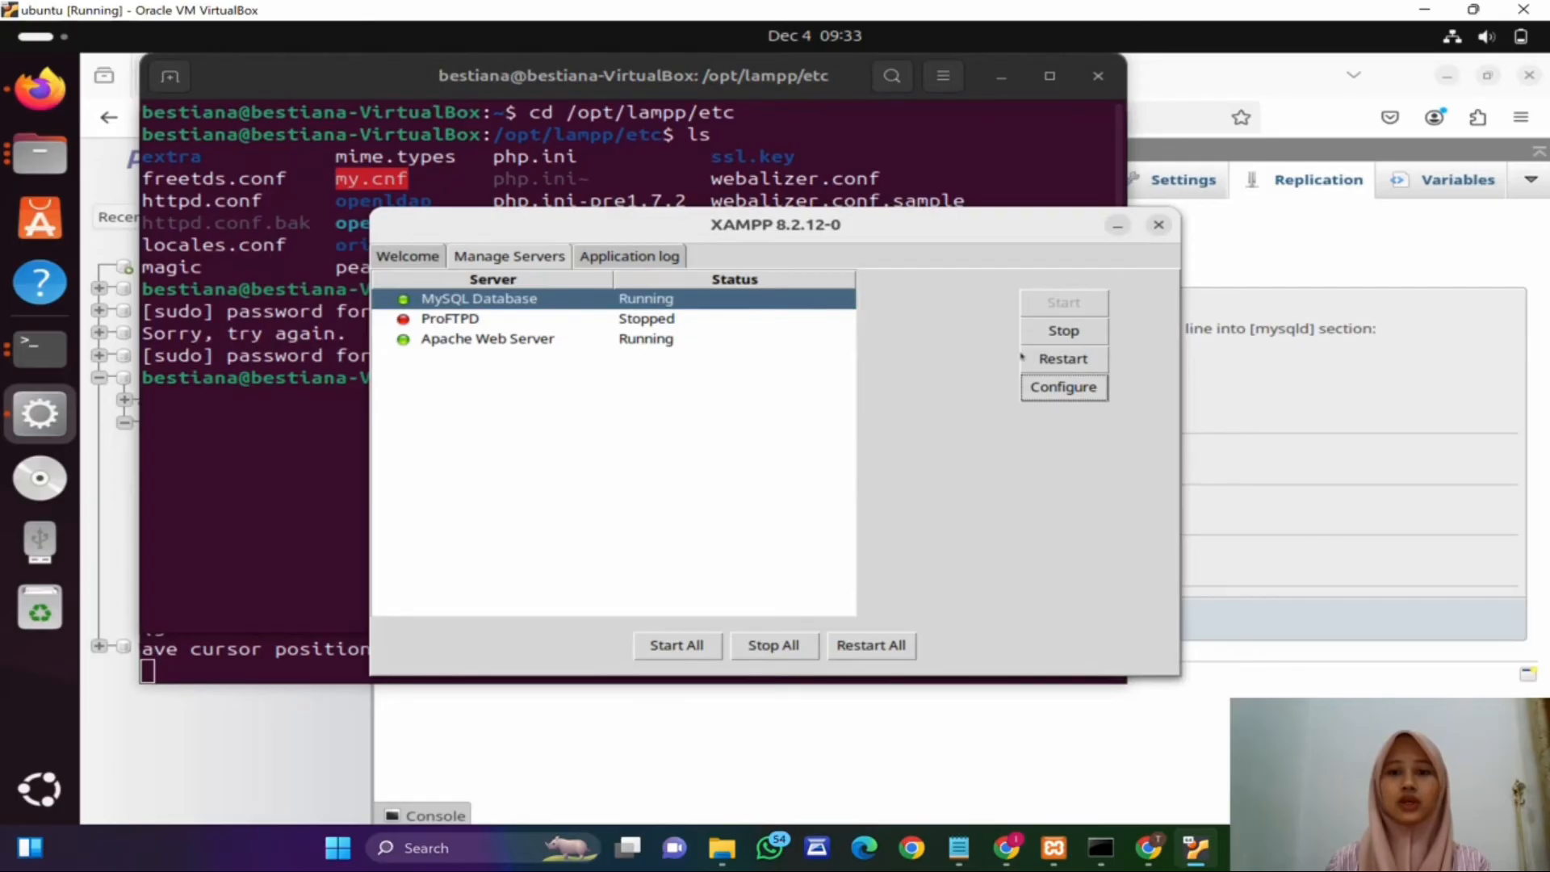
click(1058, 359)
click(759, 341)
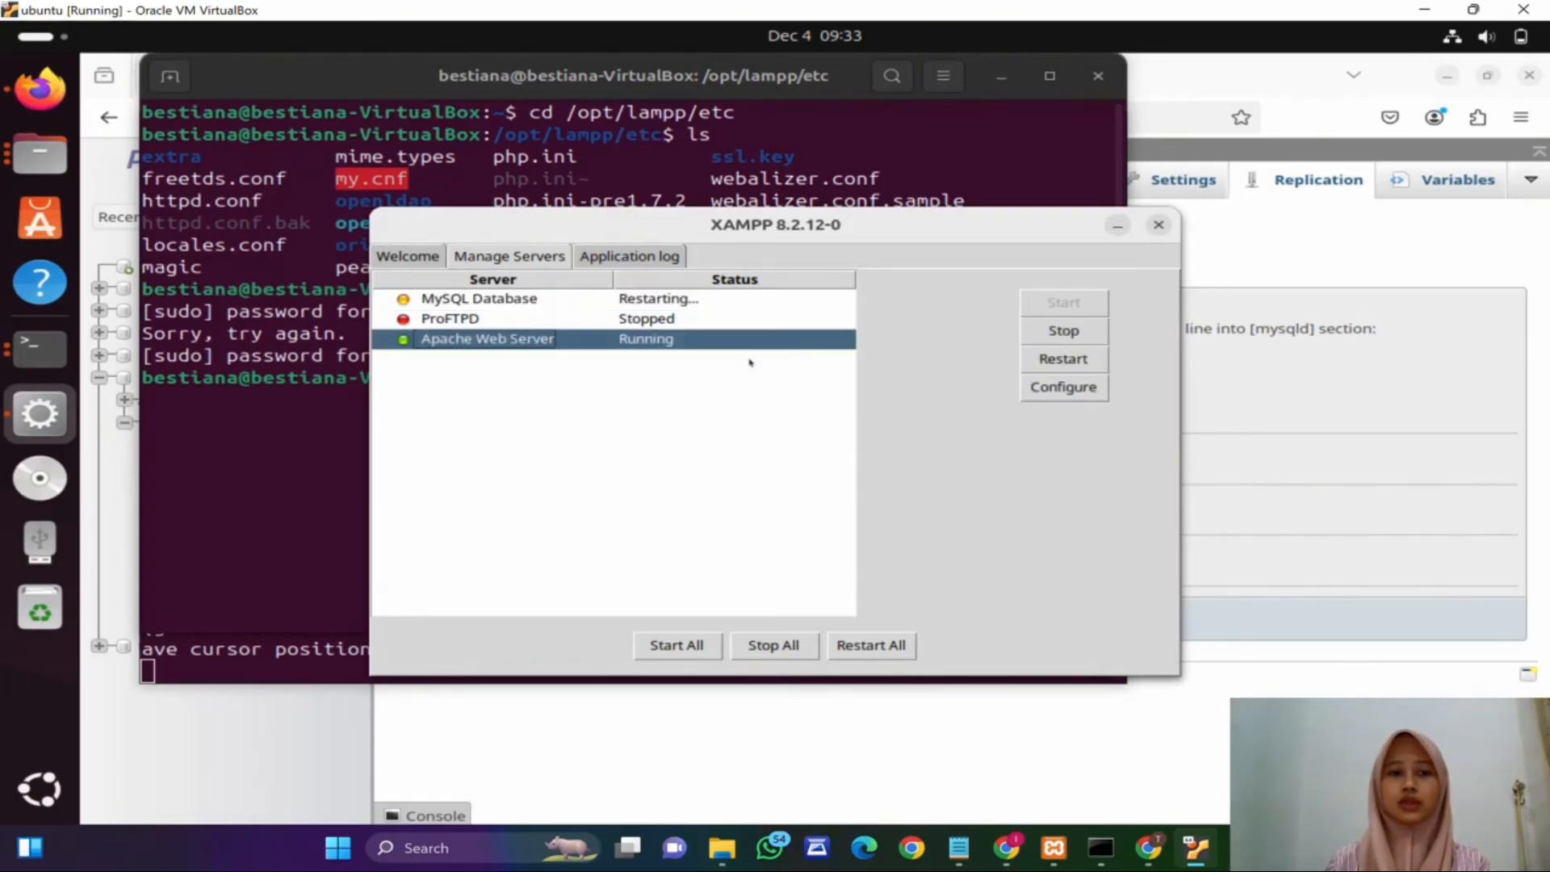
click(1063, 359)
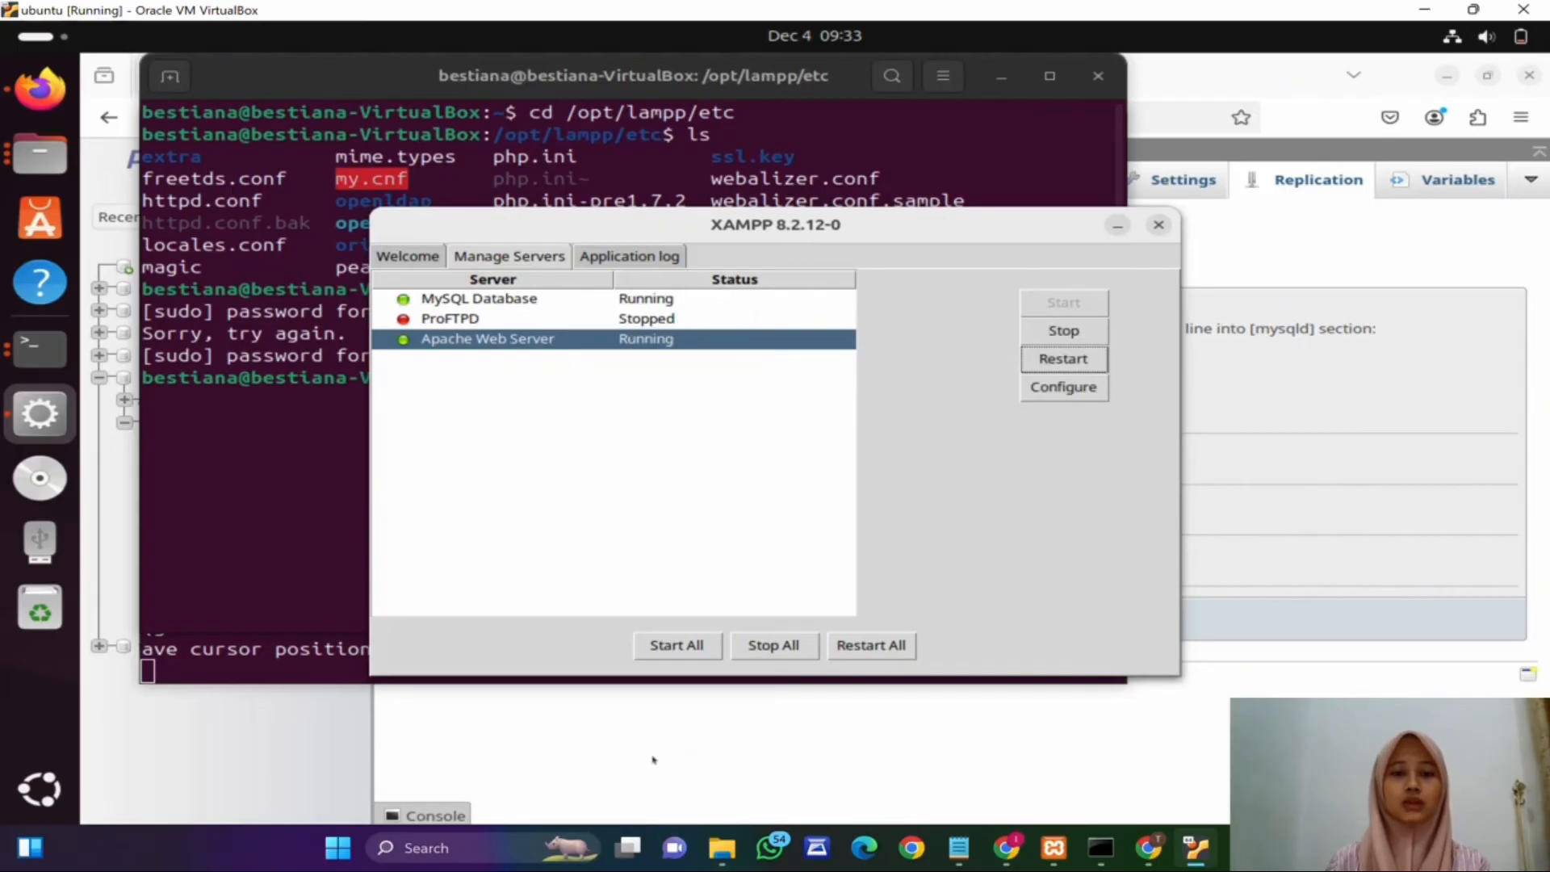
Step: Return to the phpMyAdmin replication page and submit the replica configuration form
click(653, 759)
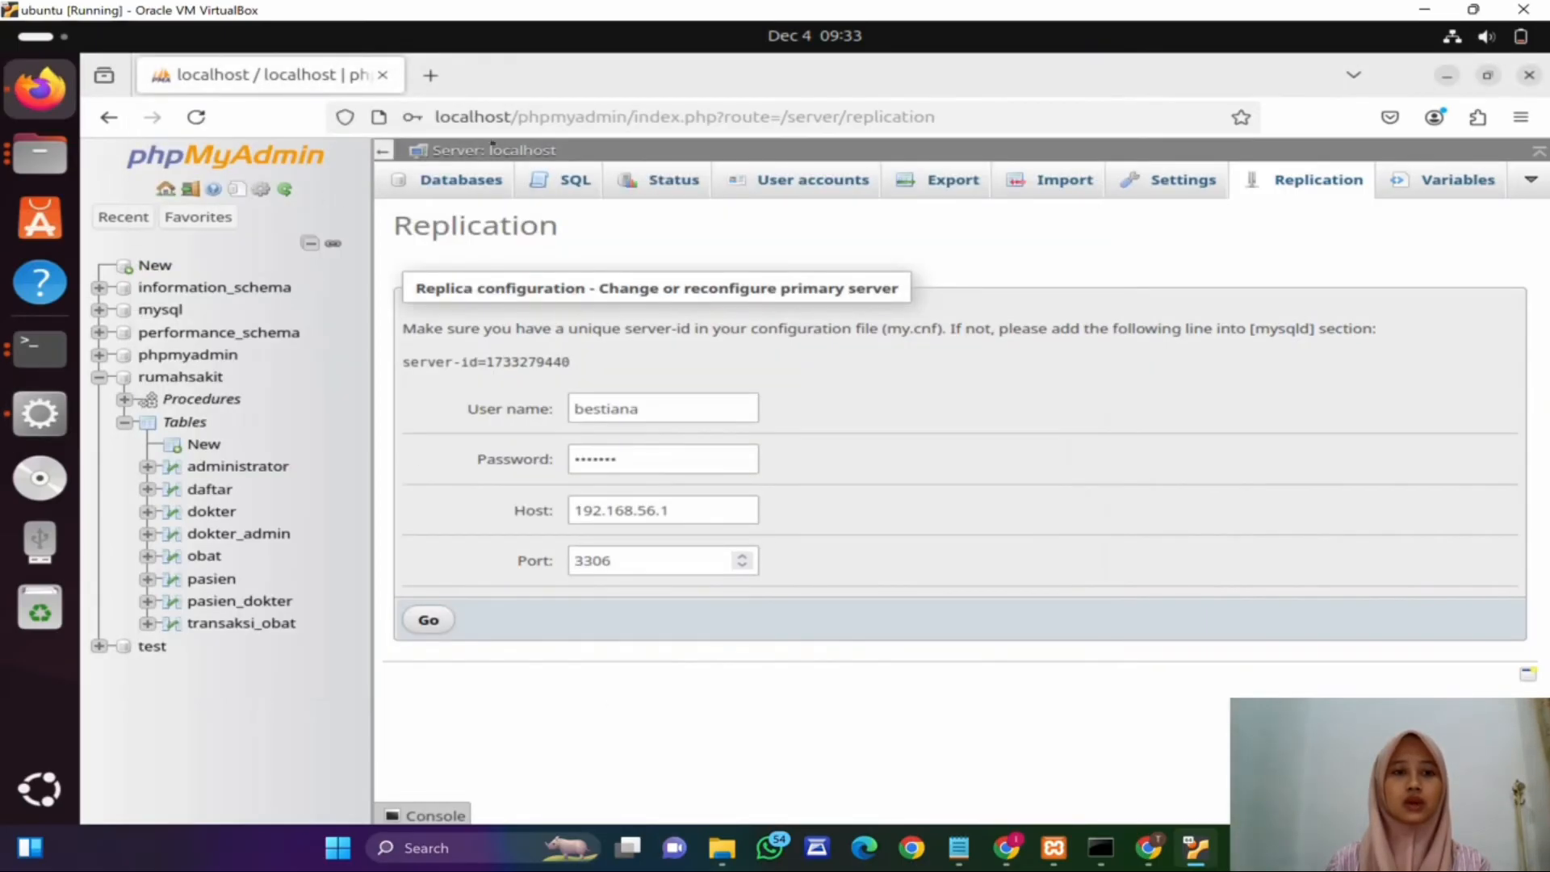
click(428, 619)
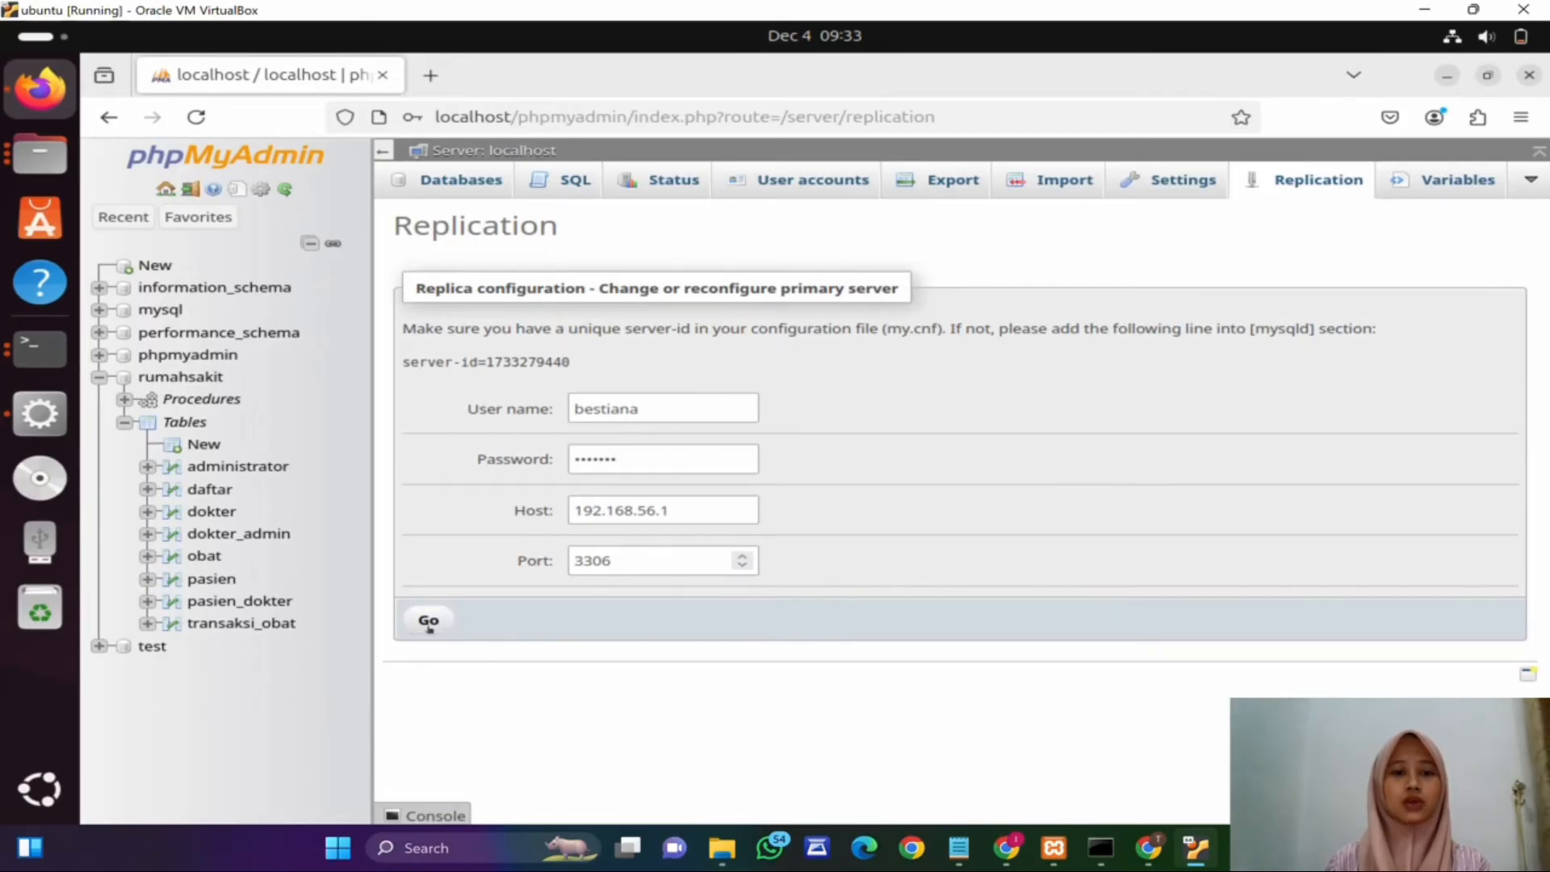
click(752, 375)
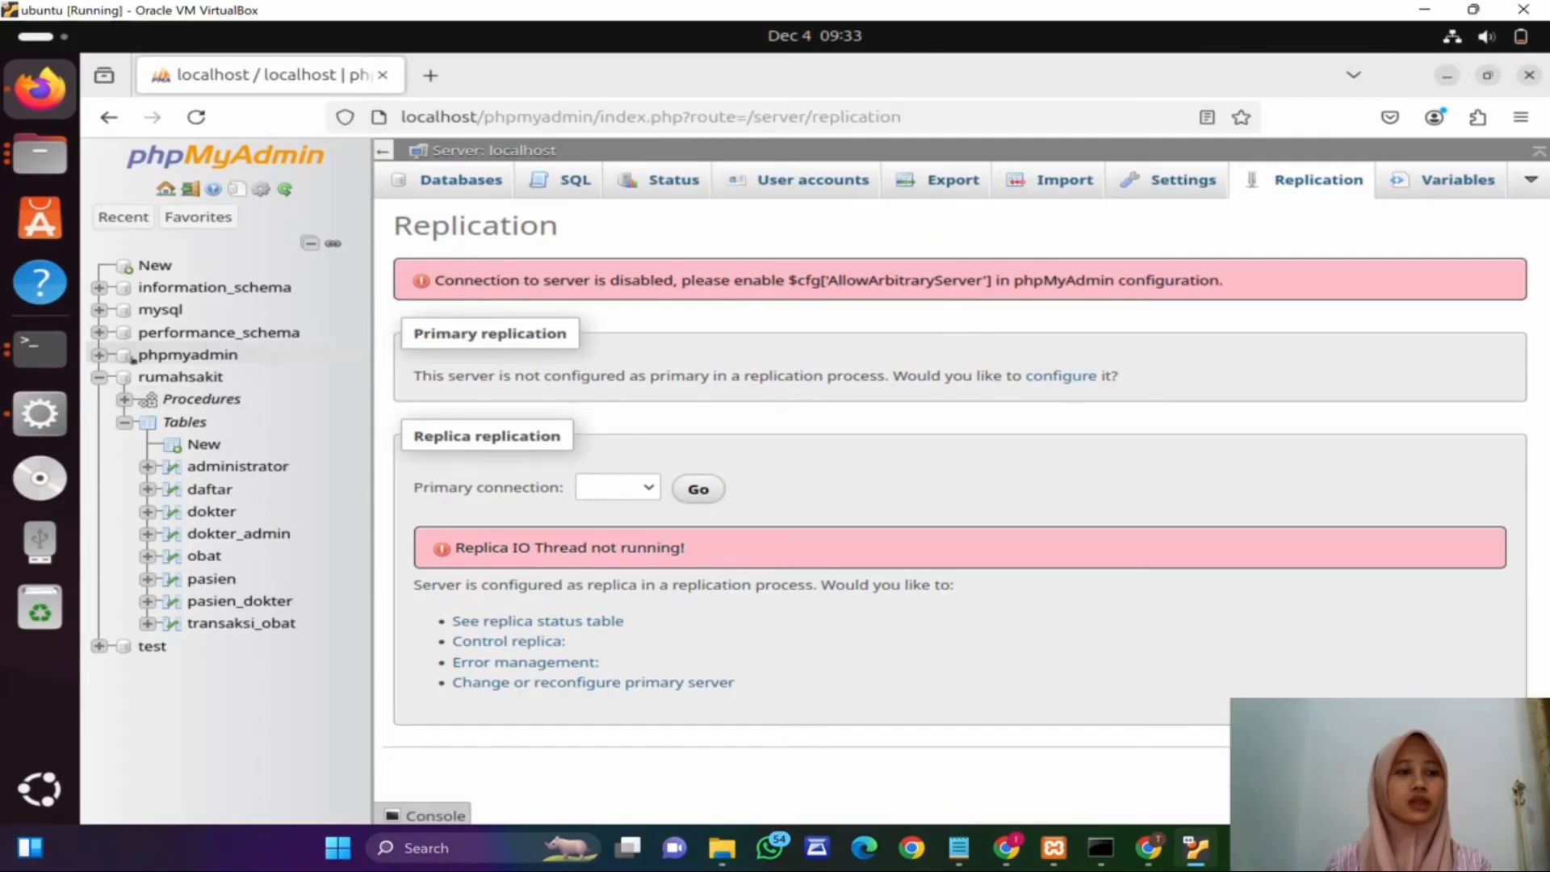
Step: In the terminal, change to the /opt/lampp/phpmyadmin/libraries directory
click(40, 349)
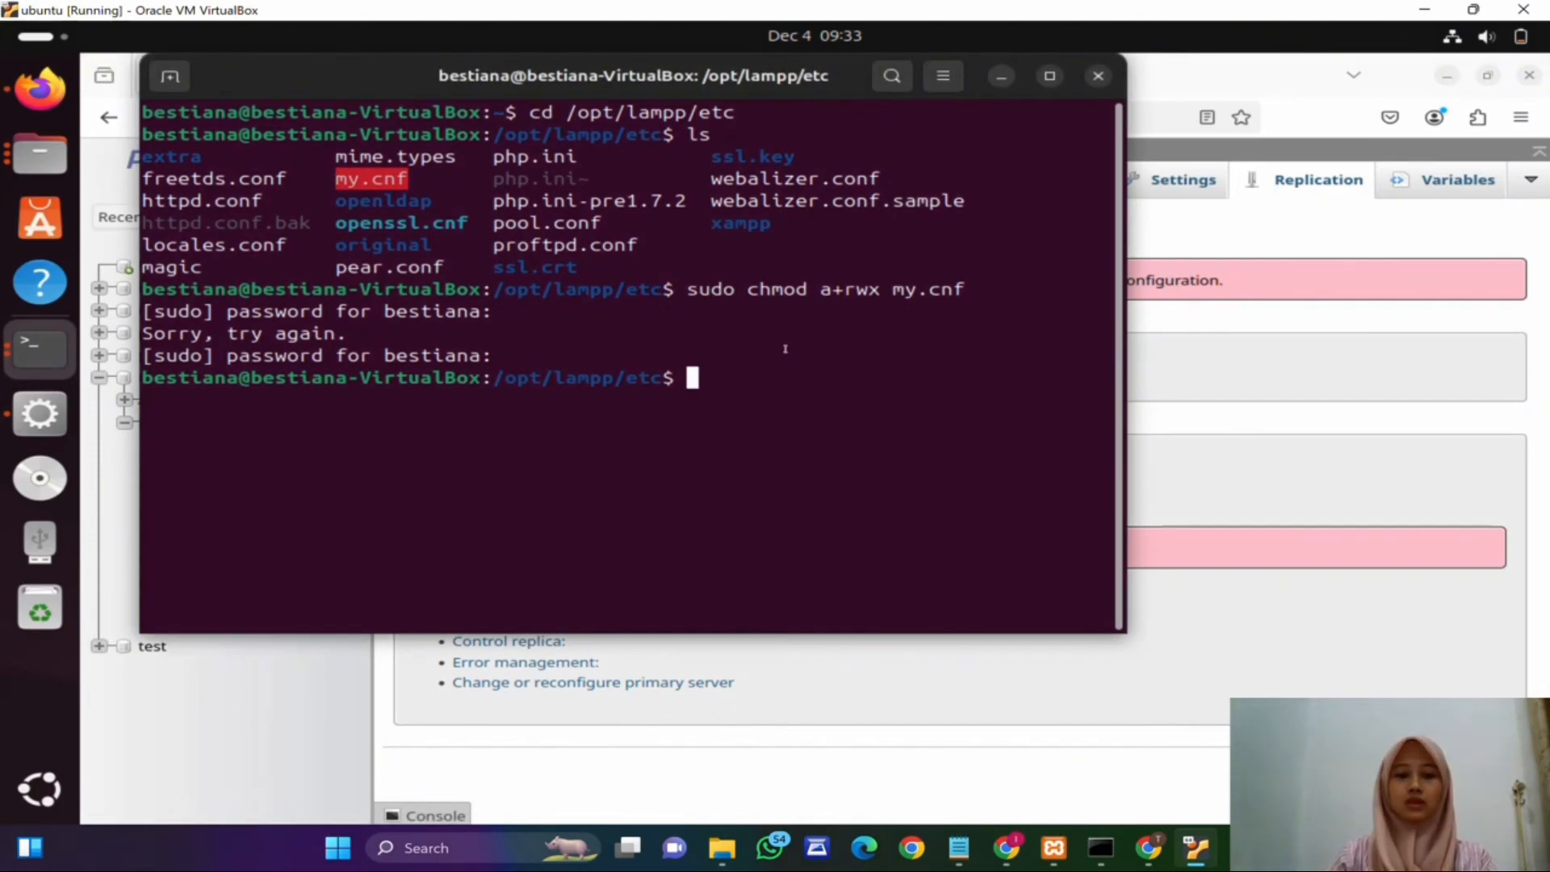
text(cd /op/l)
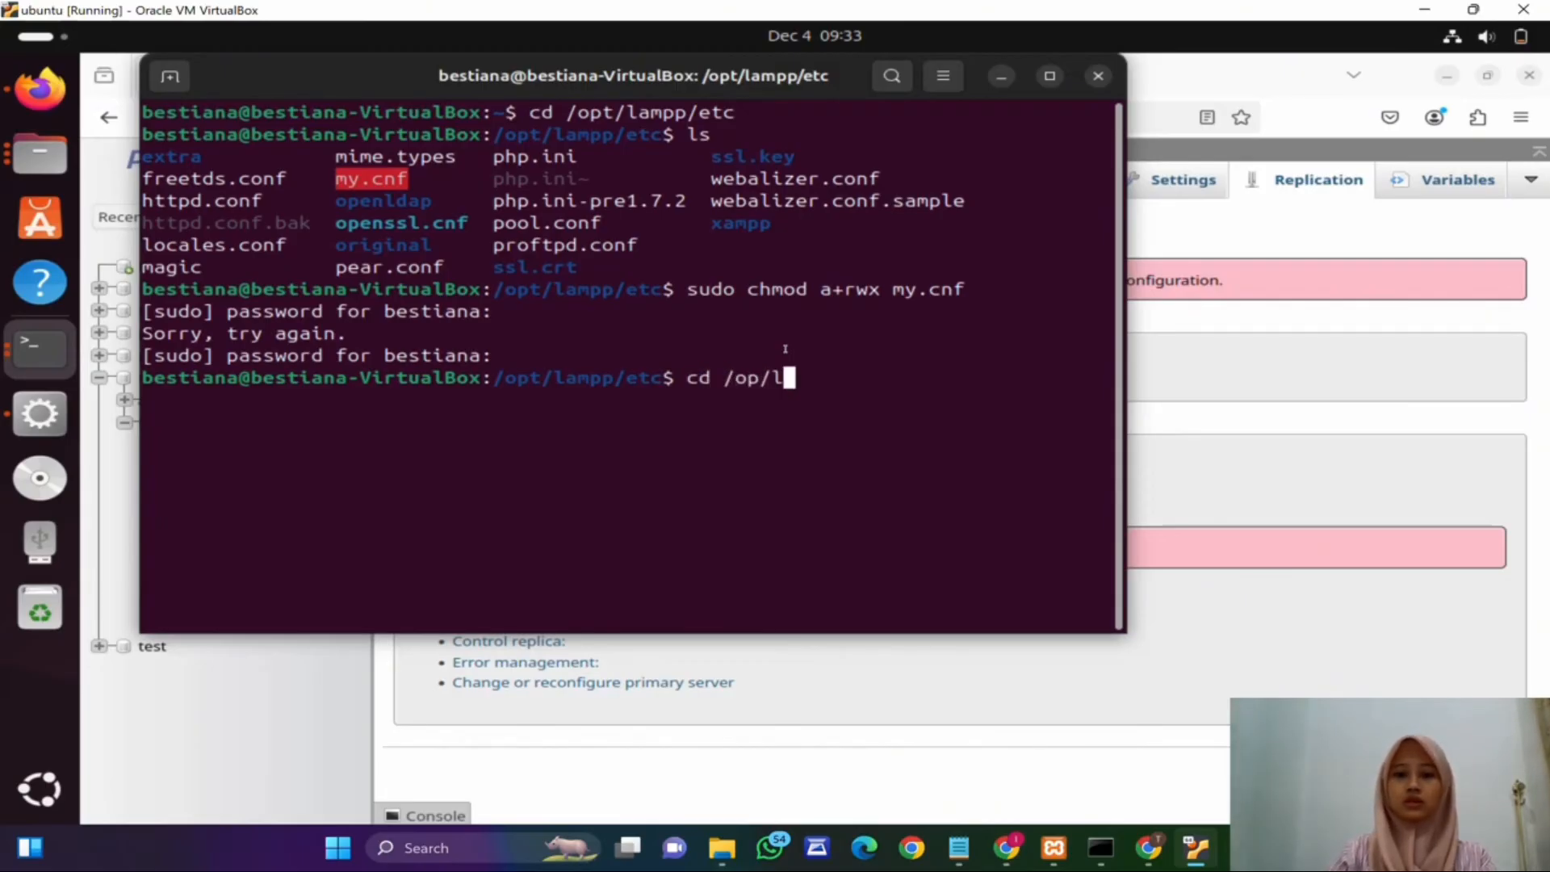
key(BackSpace)
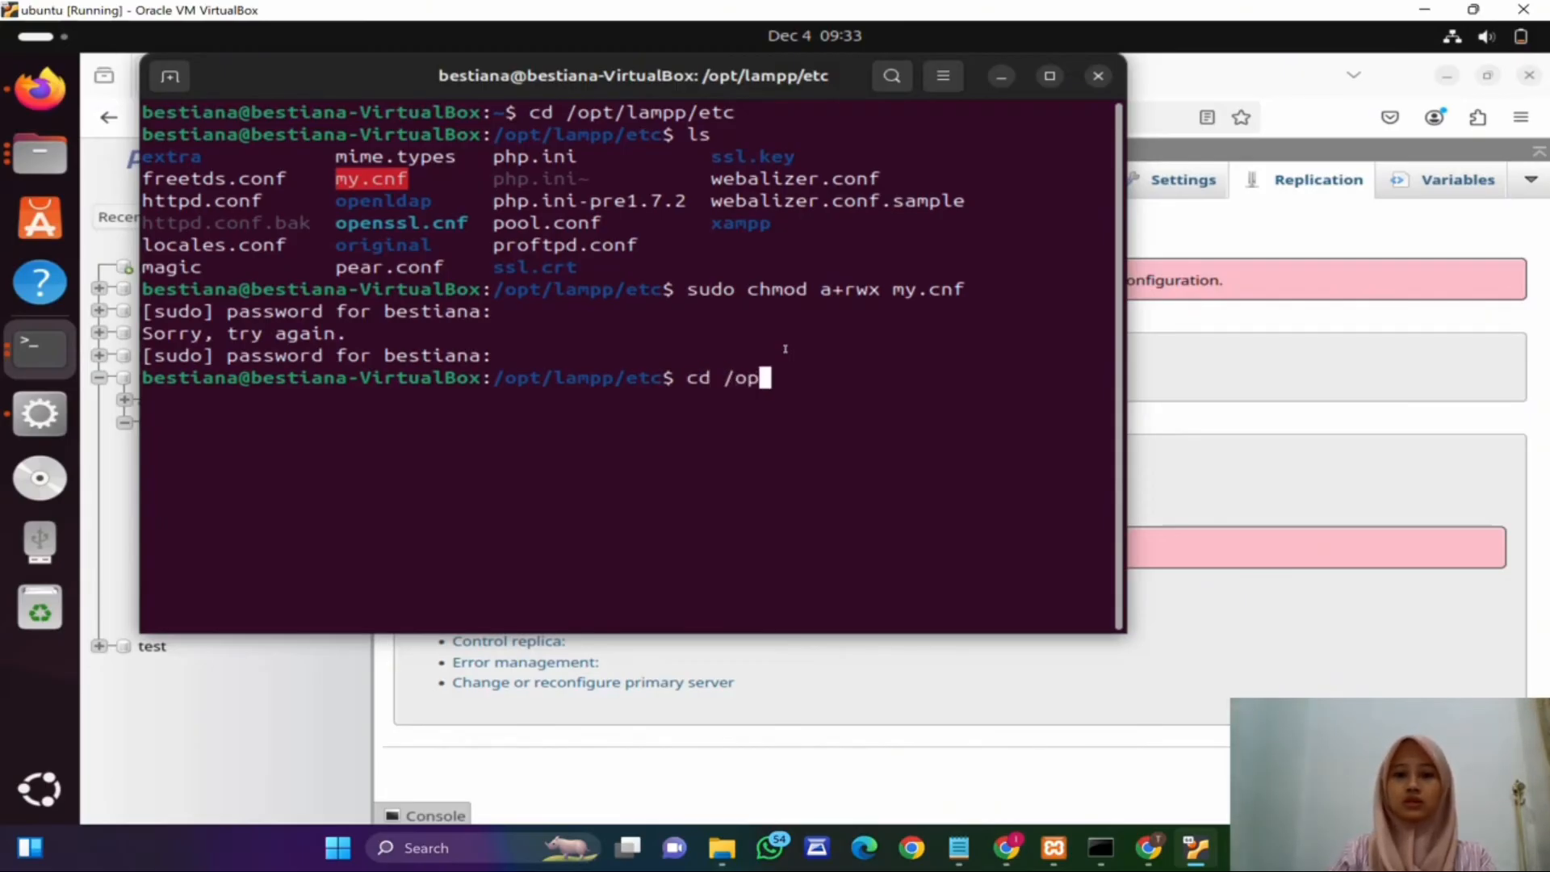
text(t/lampp/)
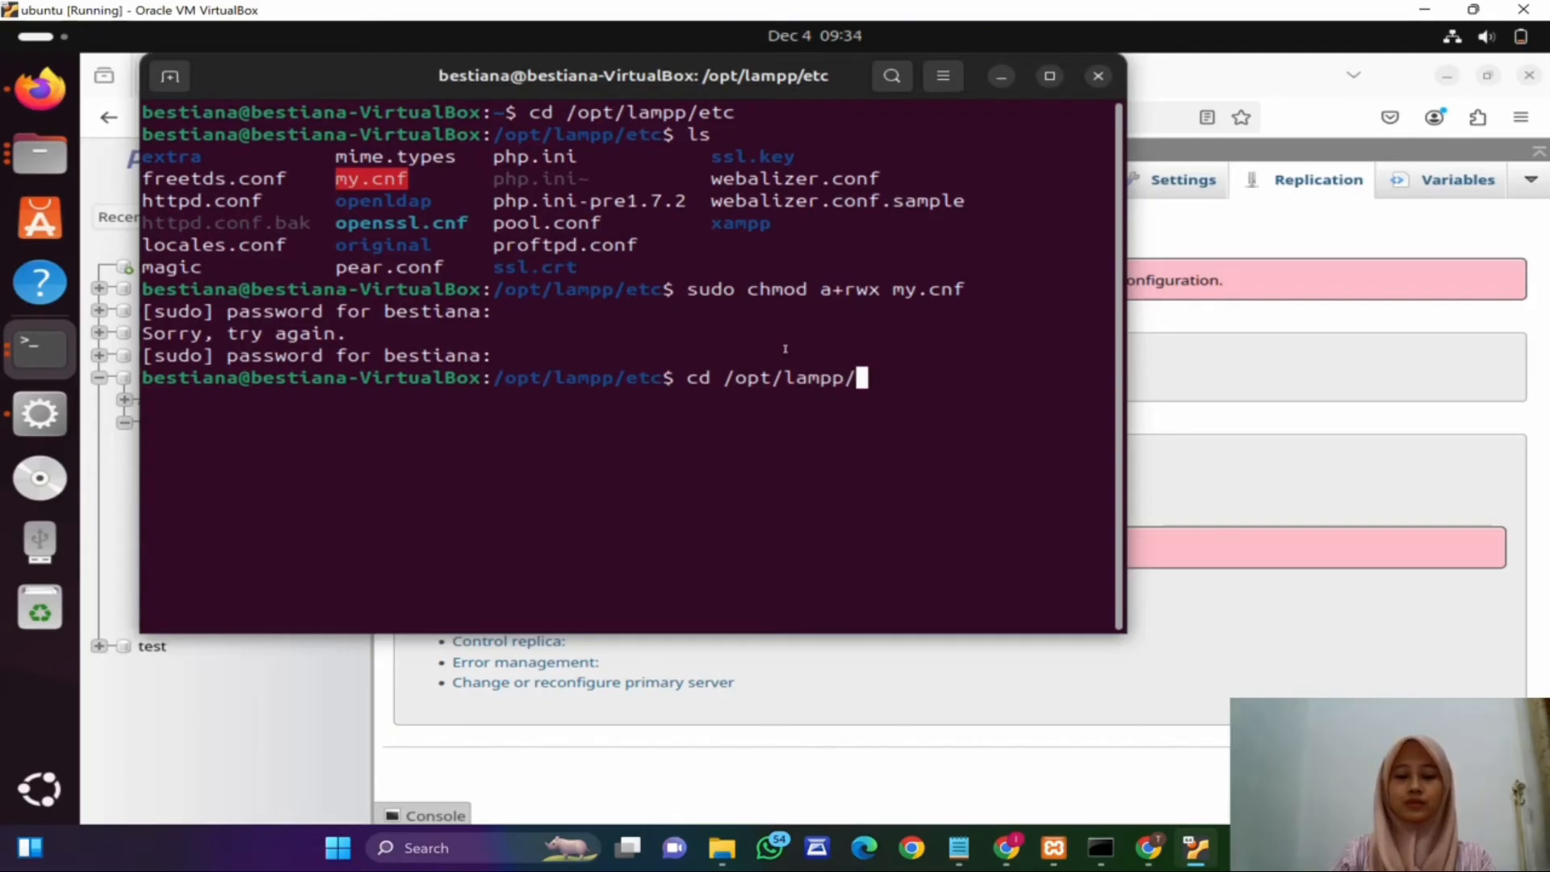
text(phpmyadmi)
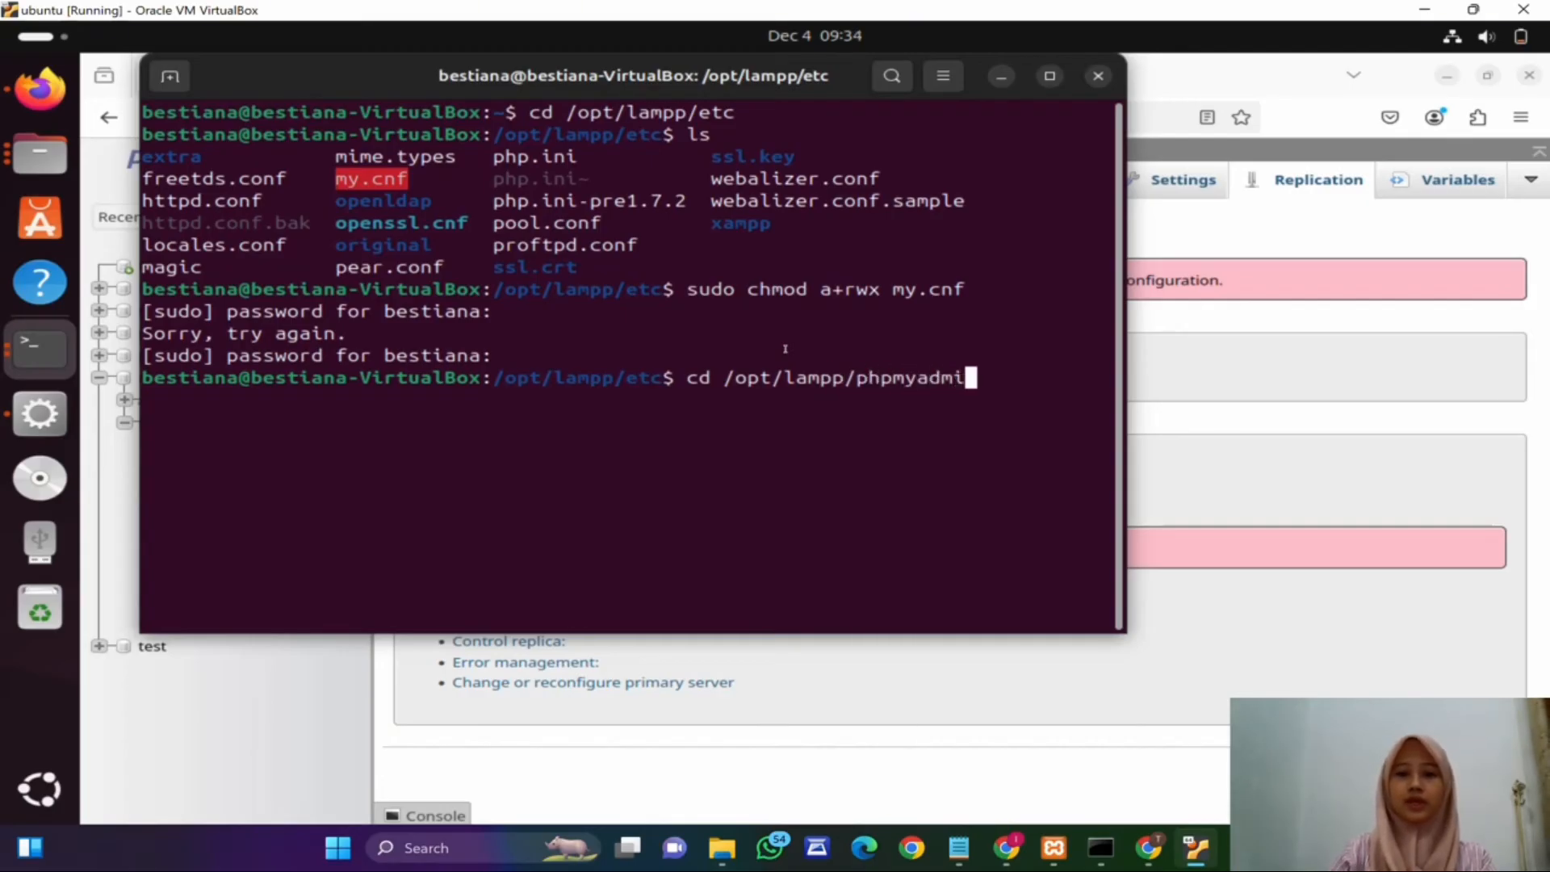
text(n/)
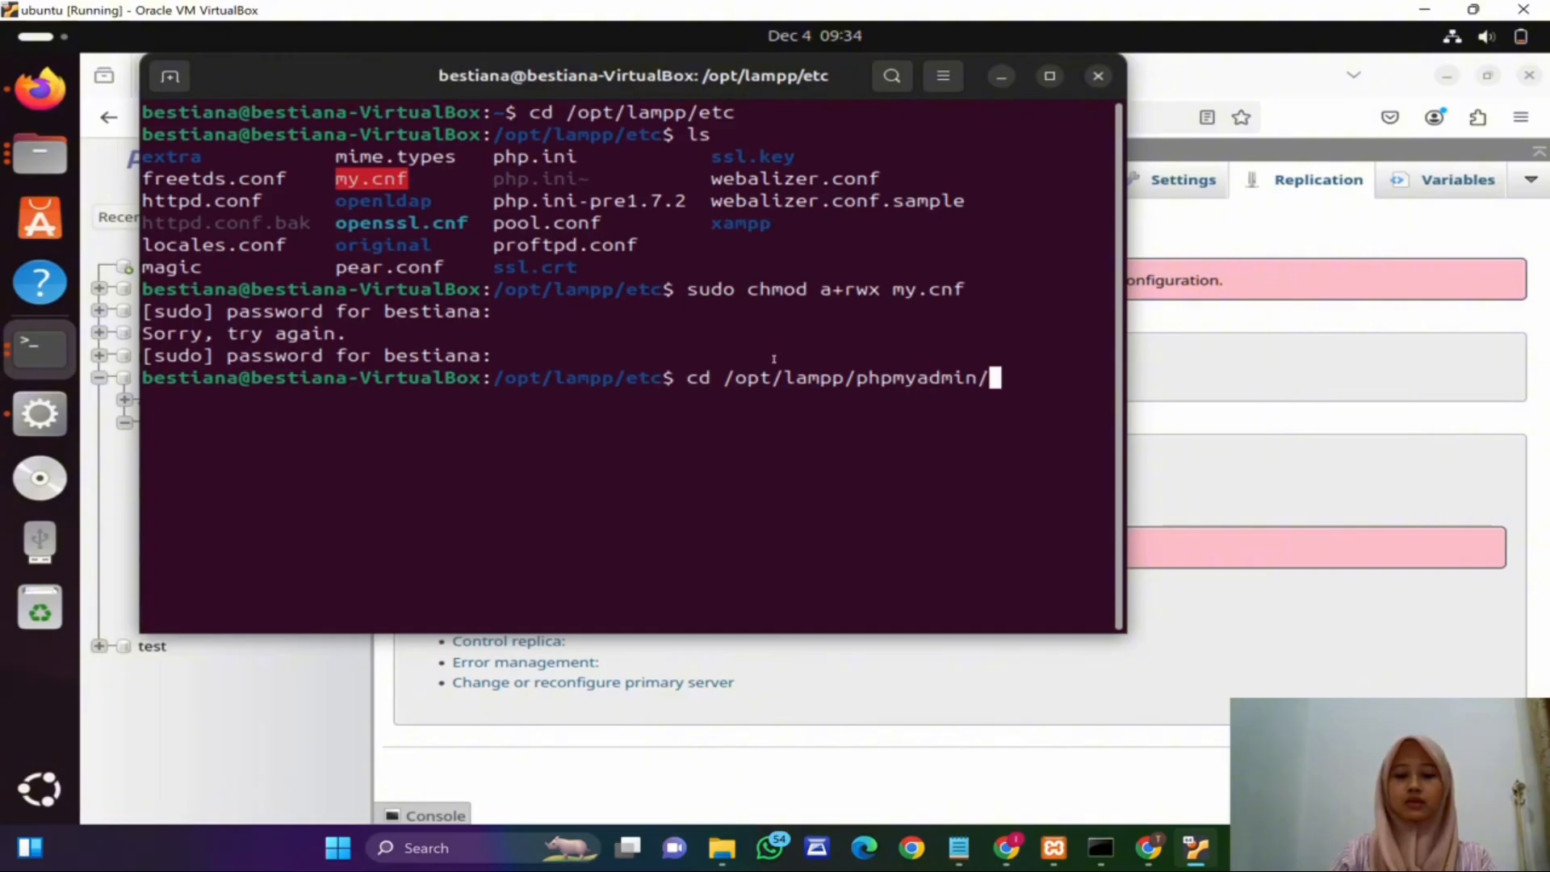
text(libraries)
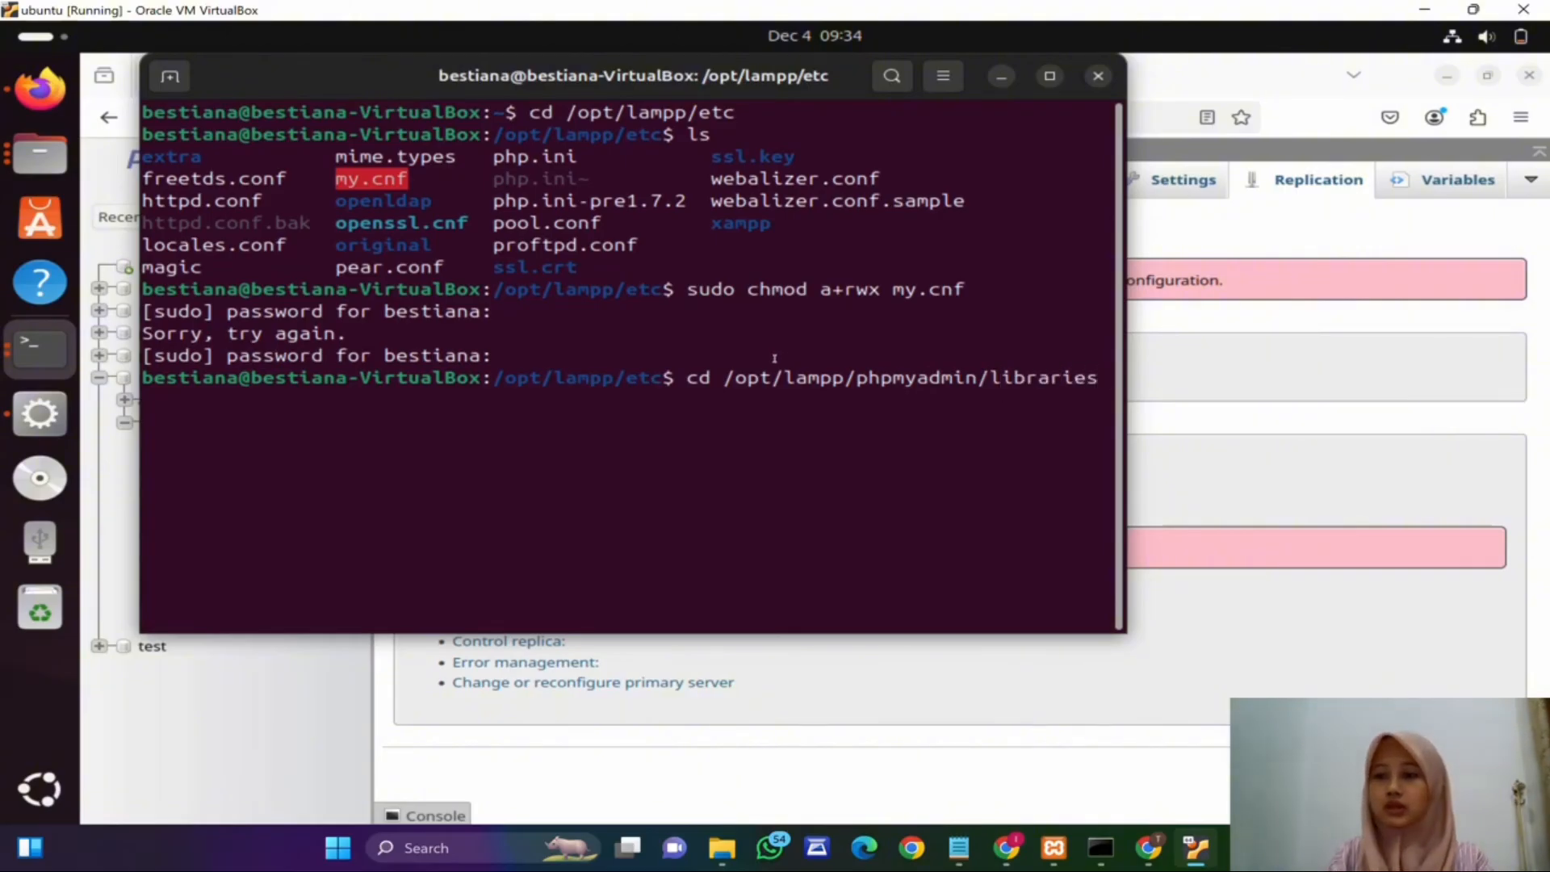
key(Return)
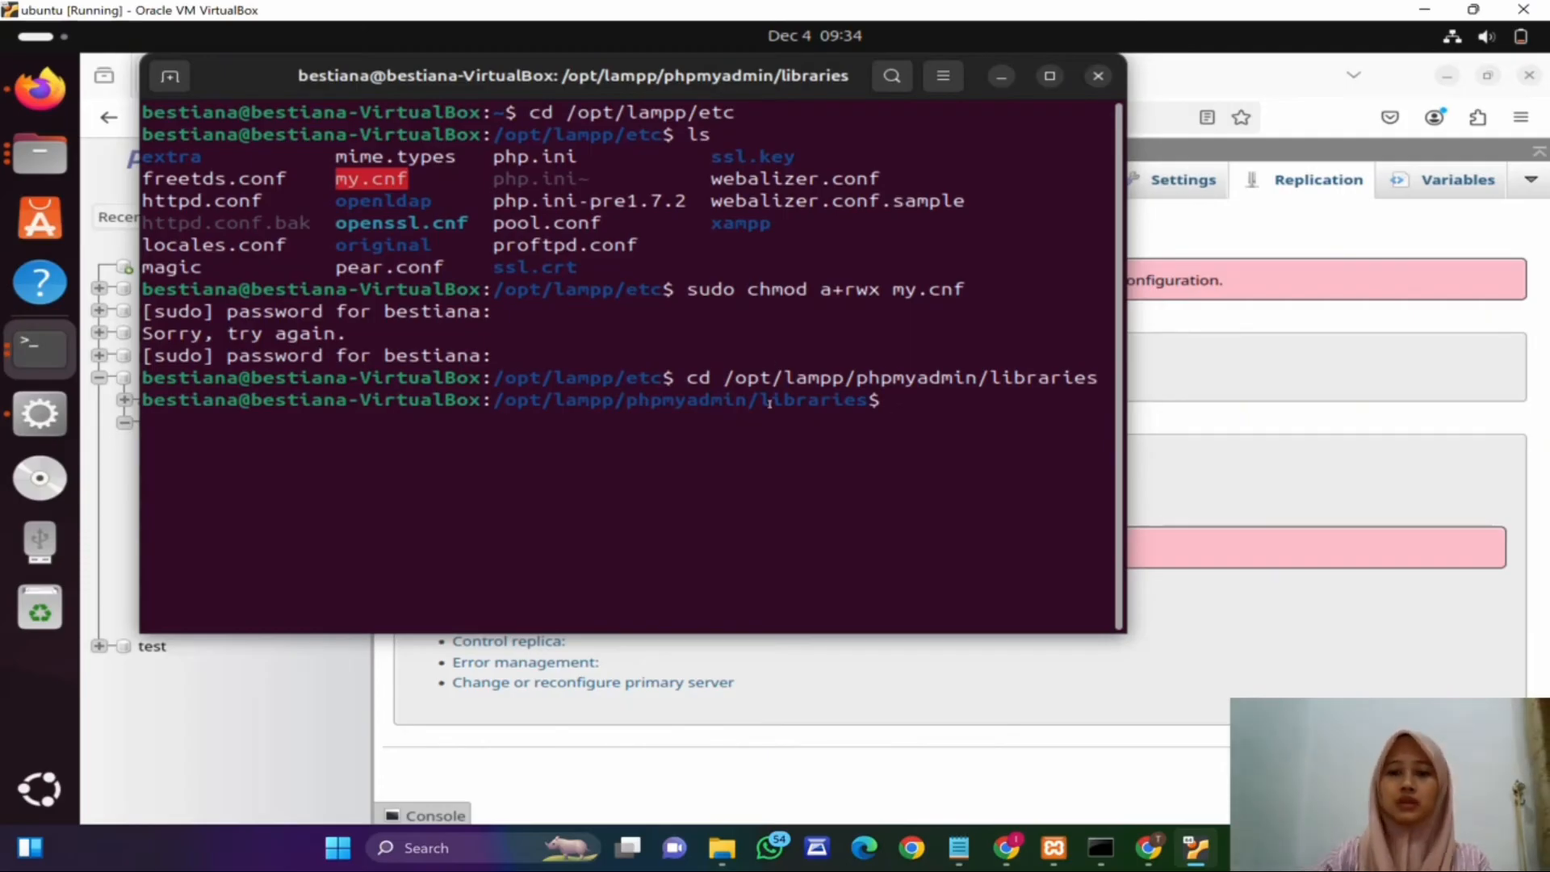
Step: Grant permissions on config.default.php with sudo chmod a+rwsx config.default.php
text(sudo )
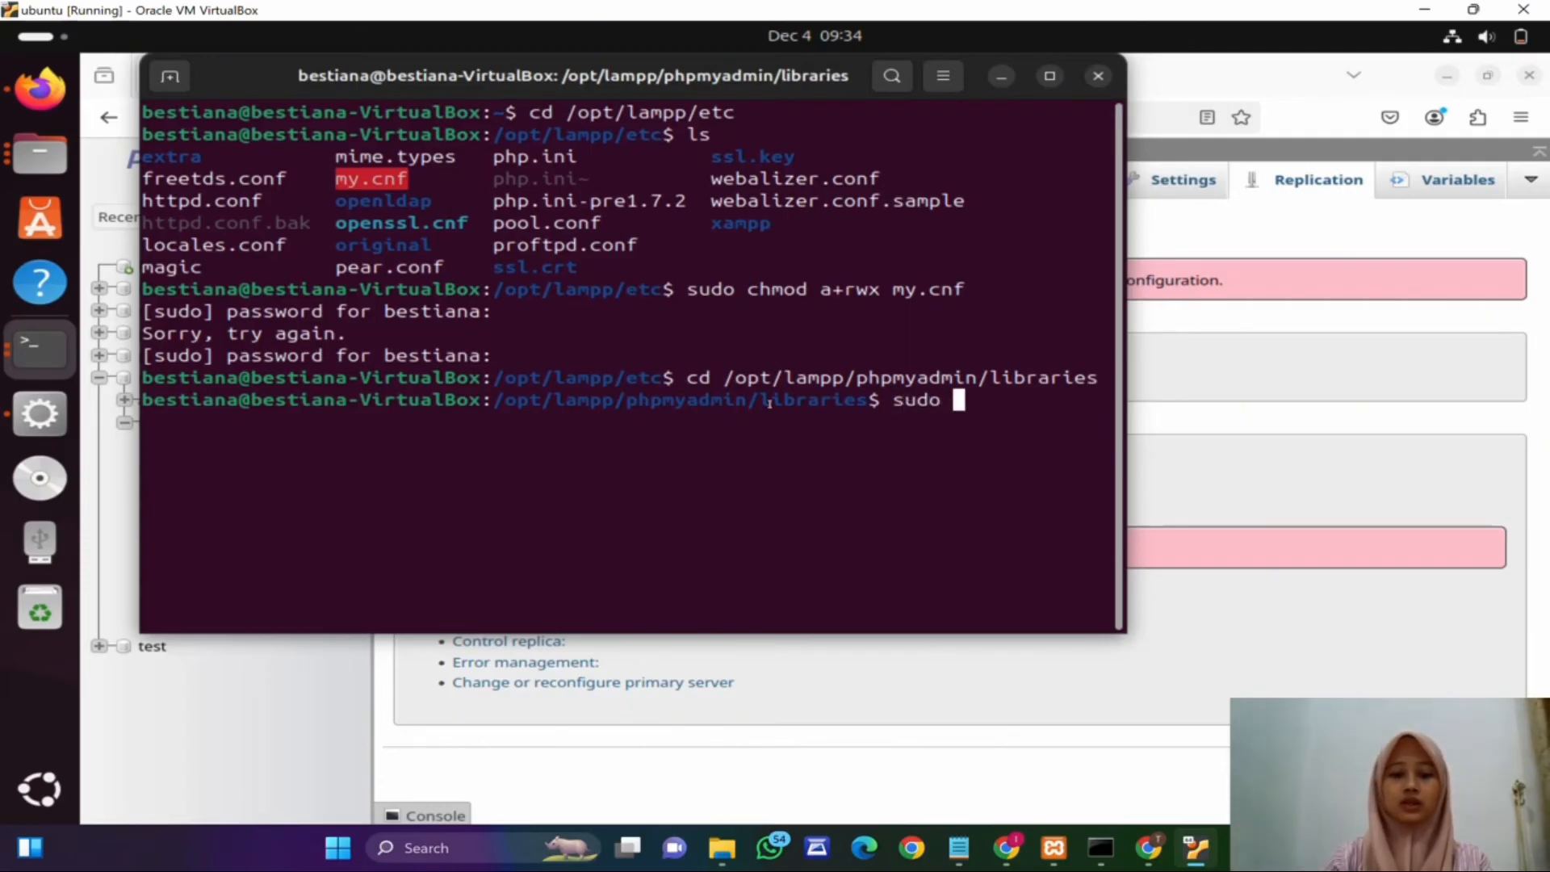
text(chmod a)
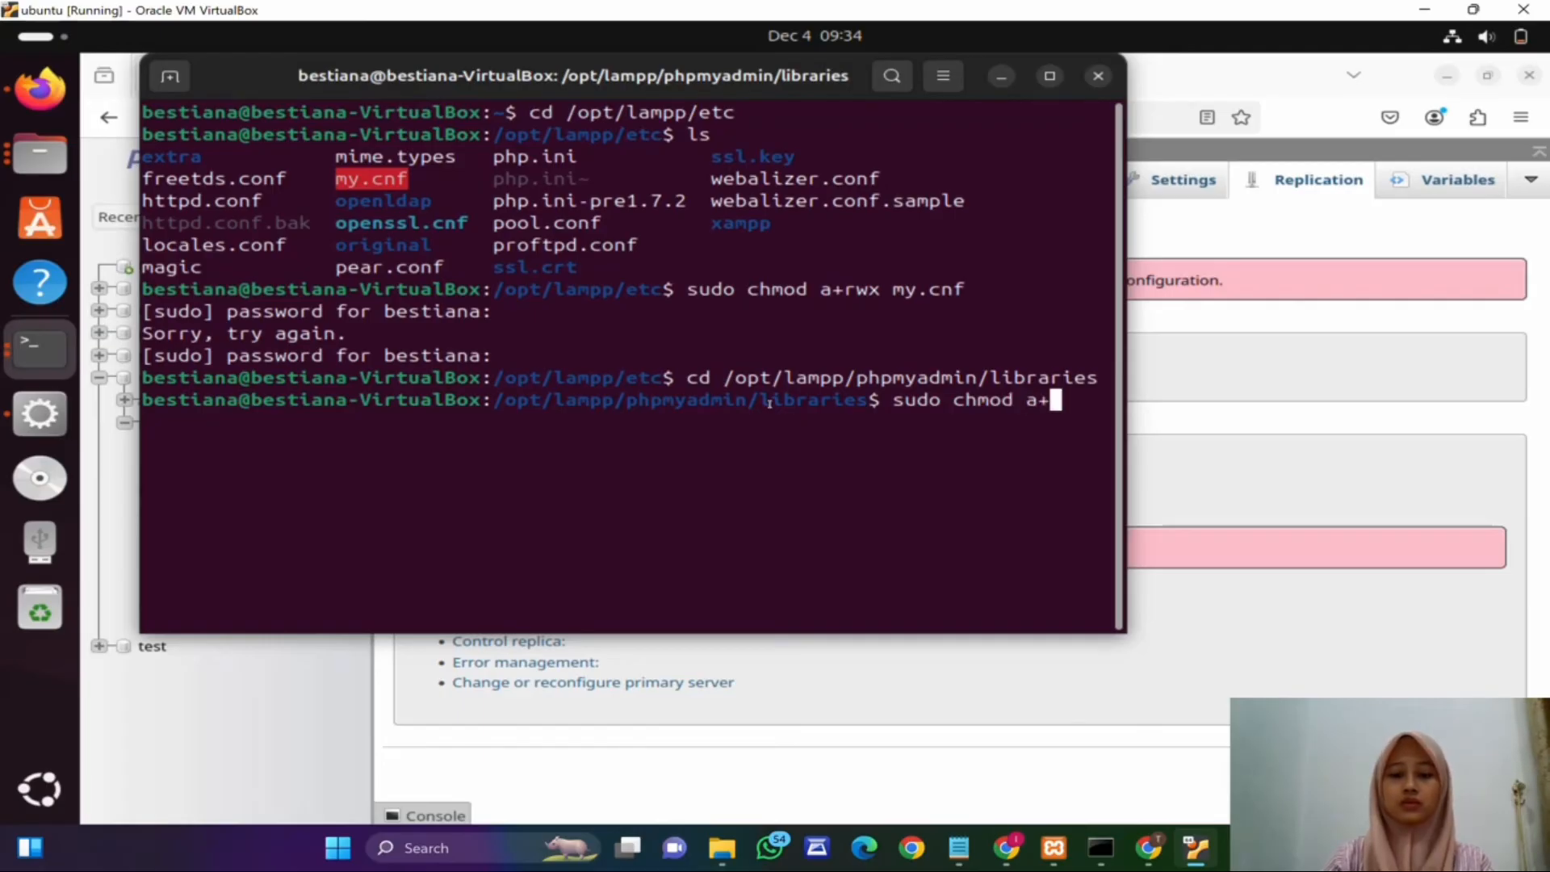
text(+rws)
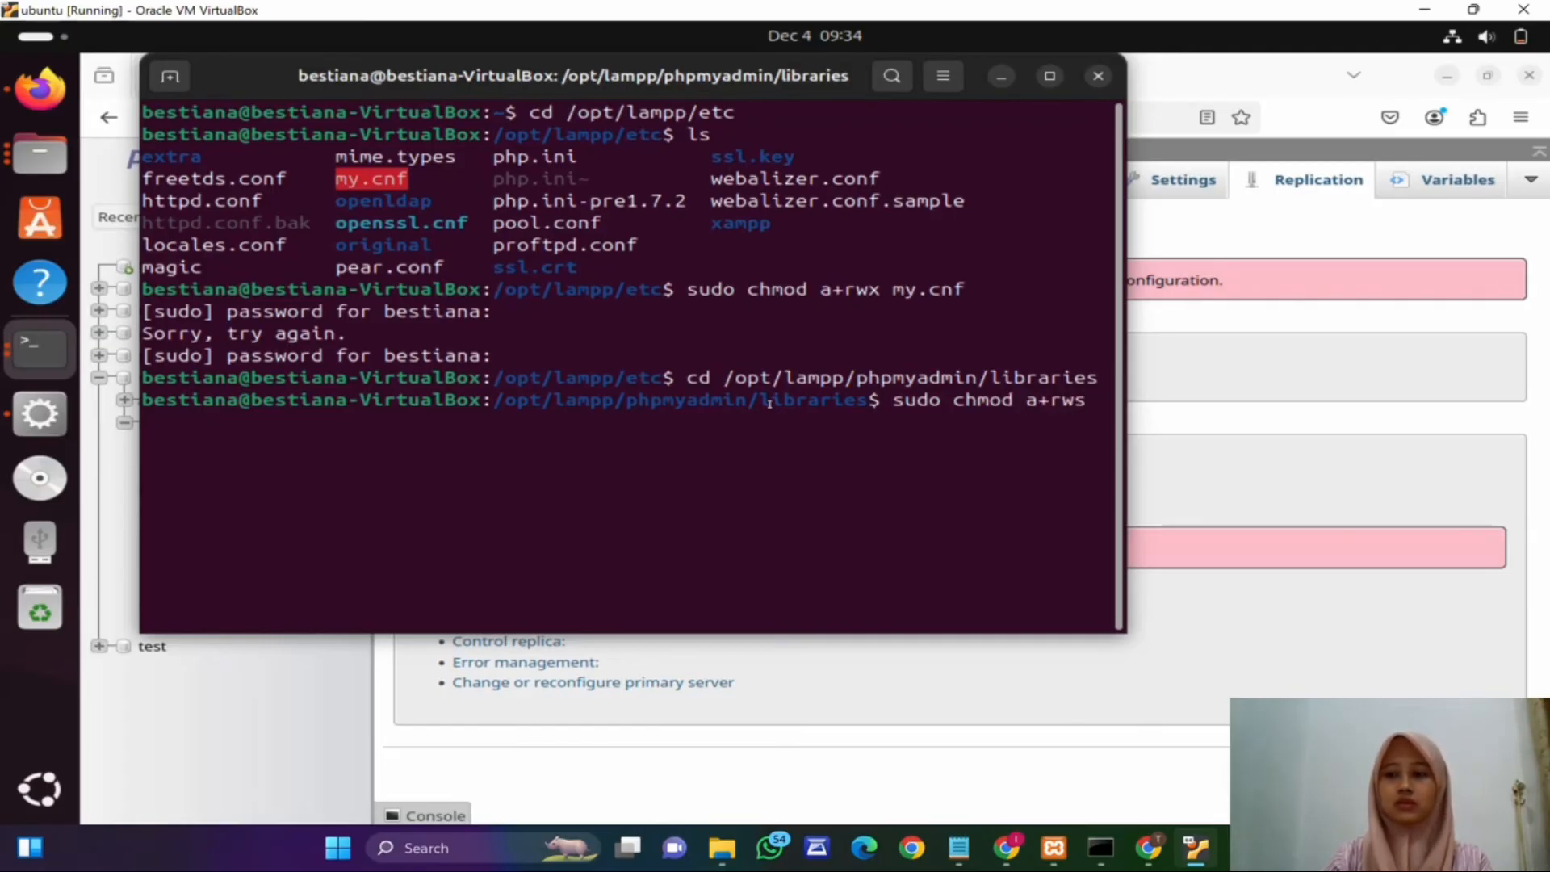
text(x )
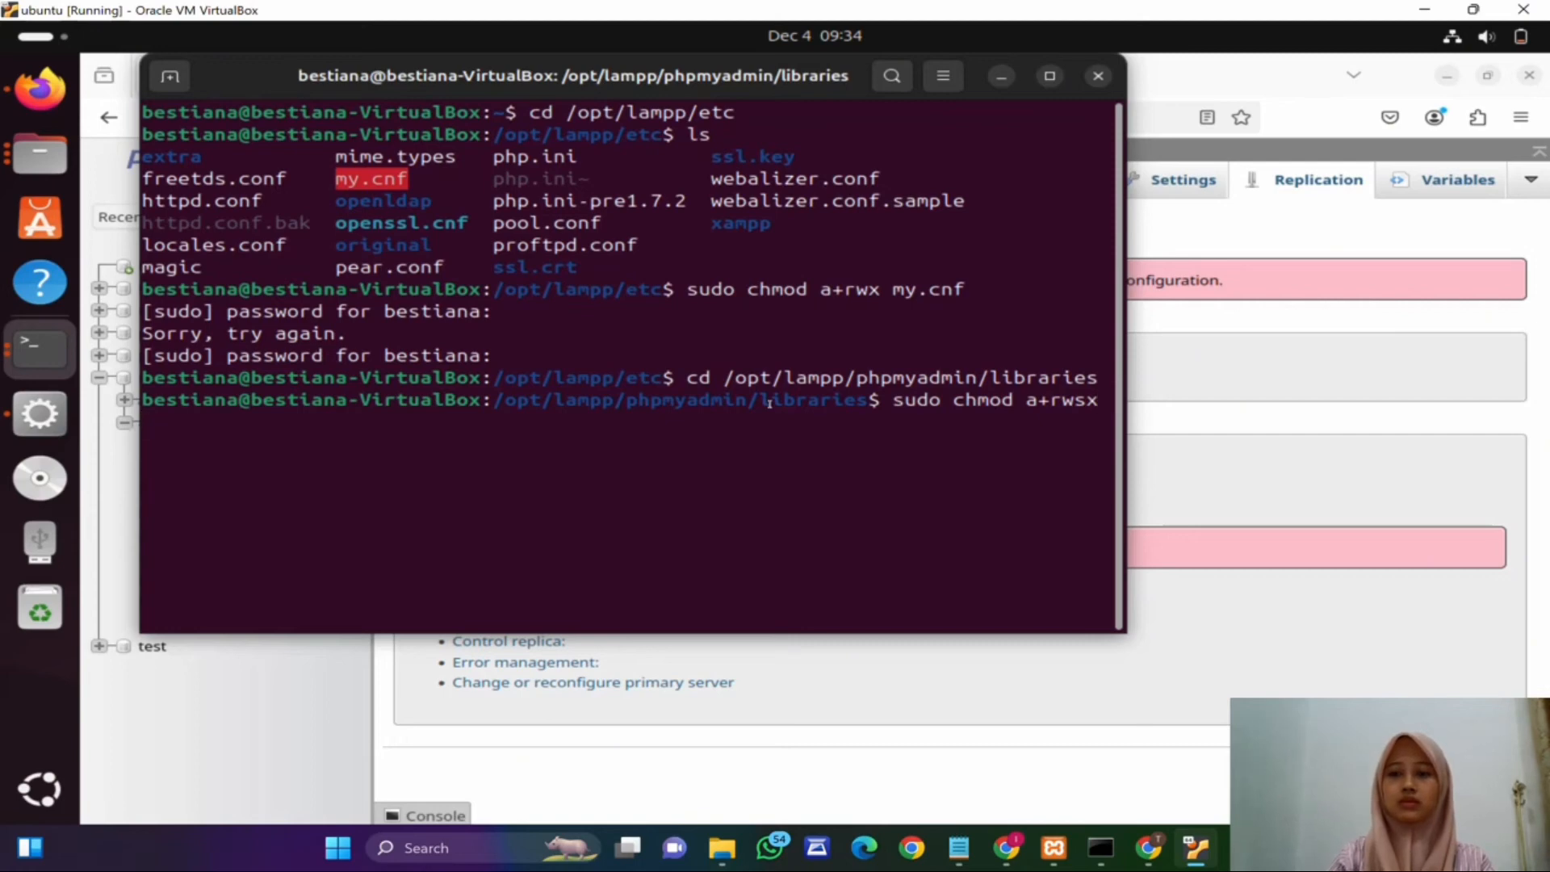
text(conf)
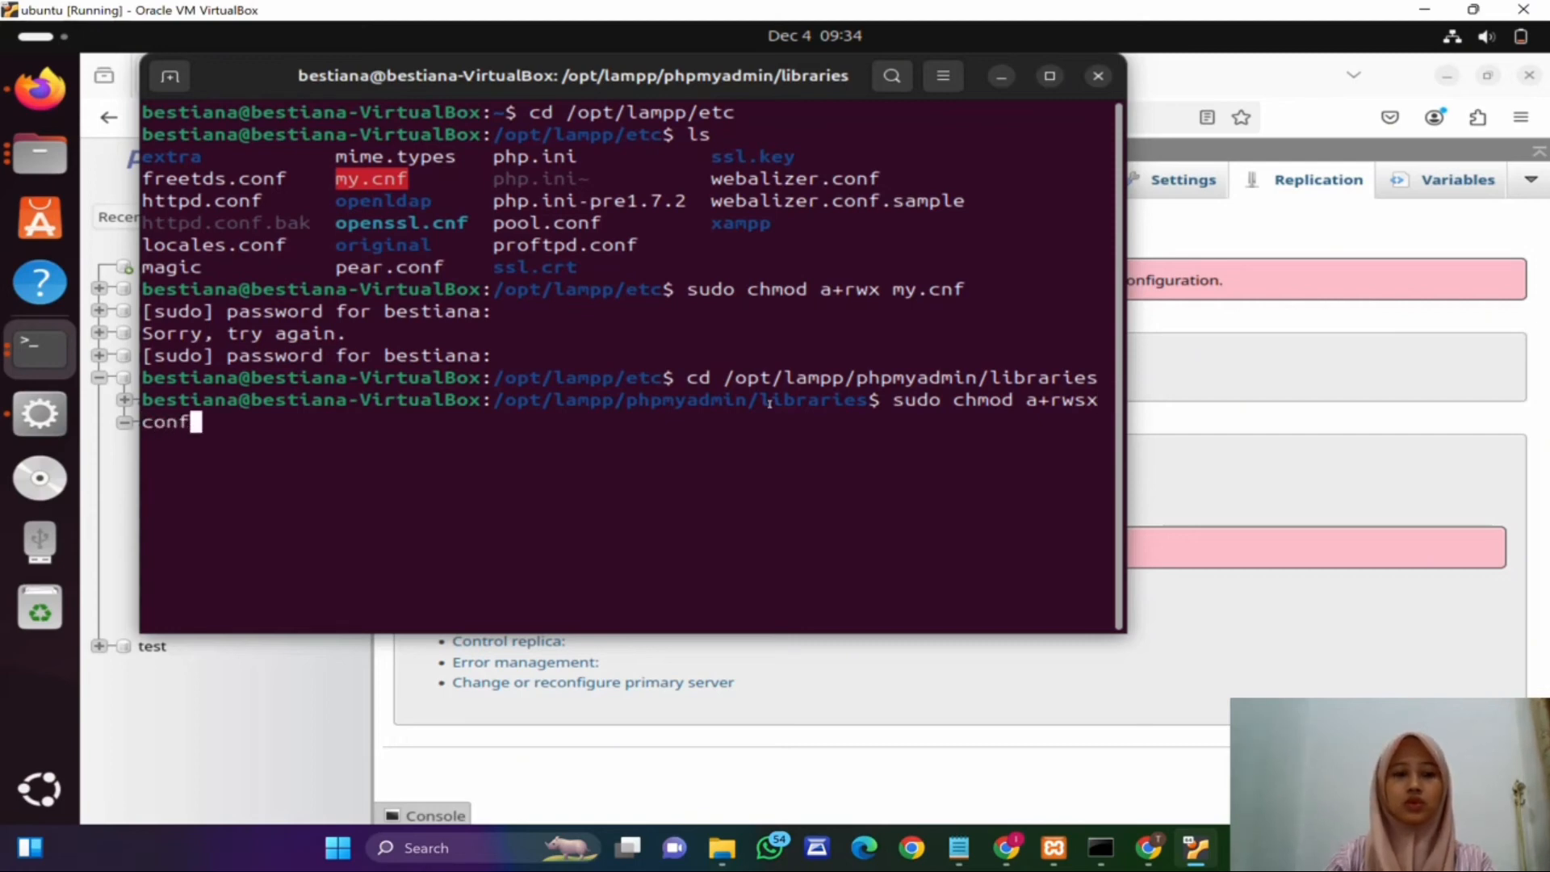
text(ig.de)
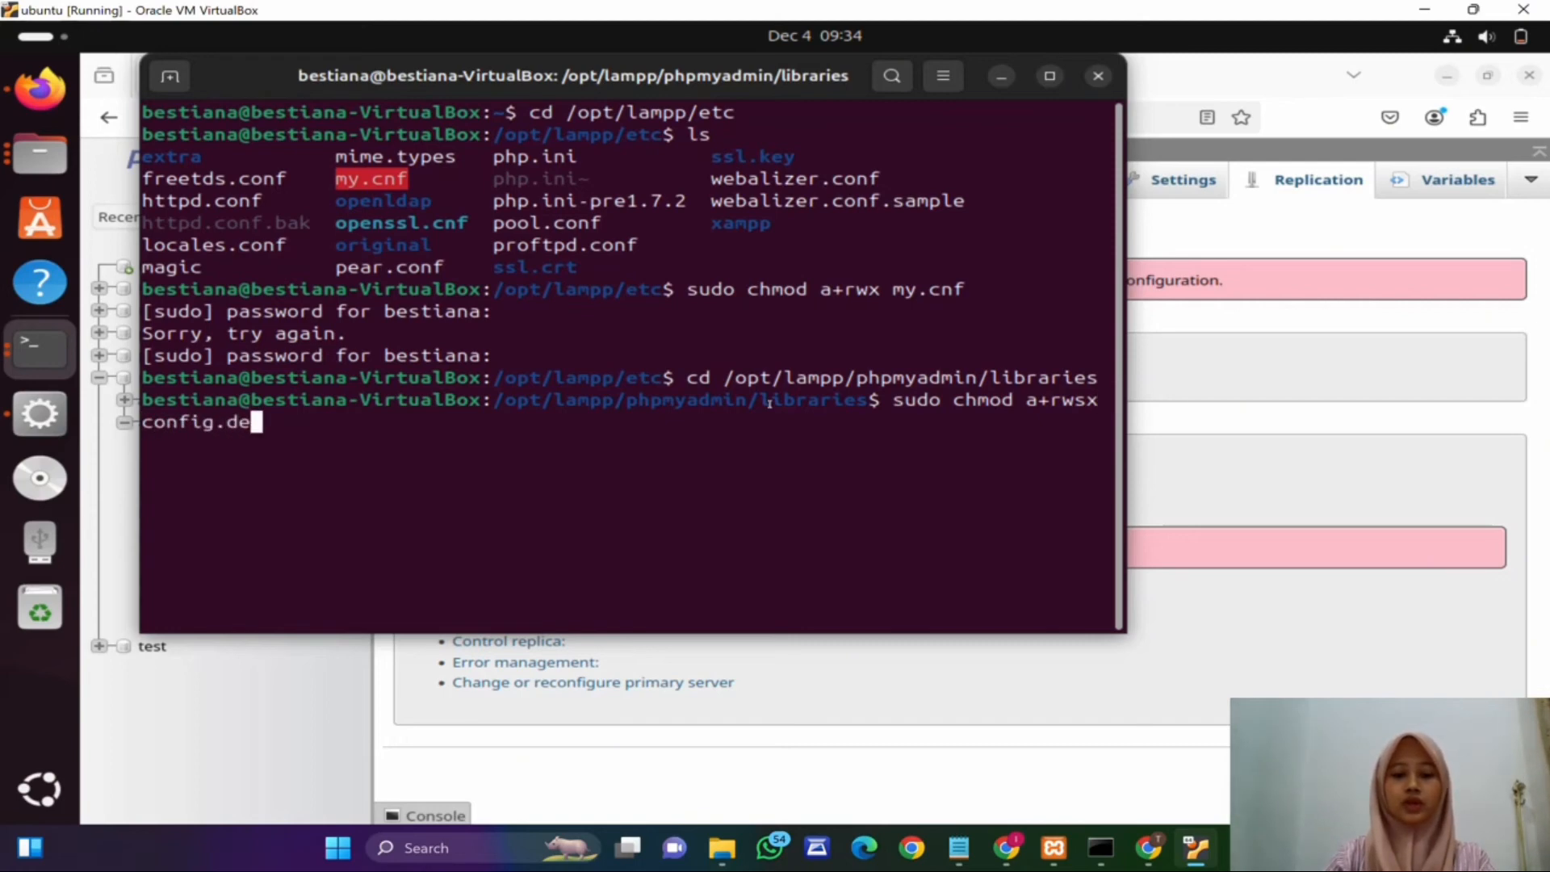
text(fault.php)
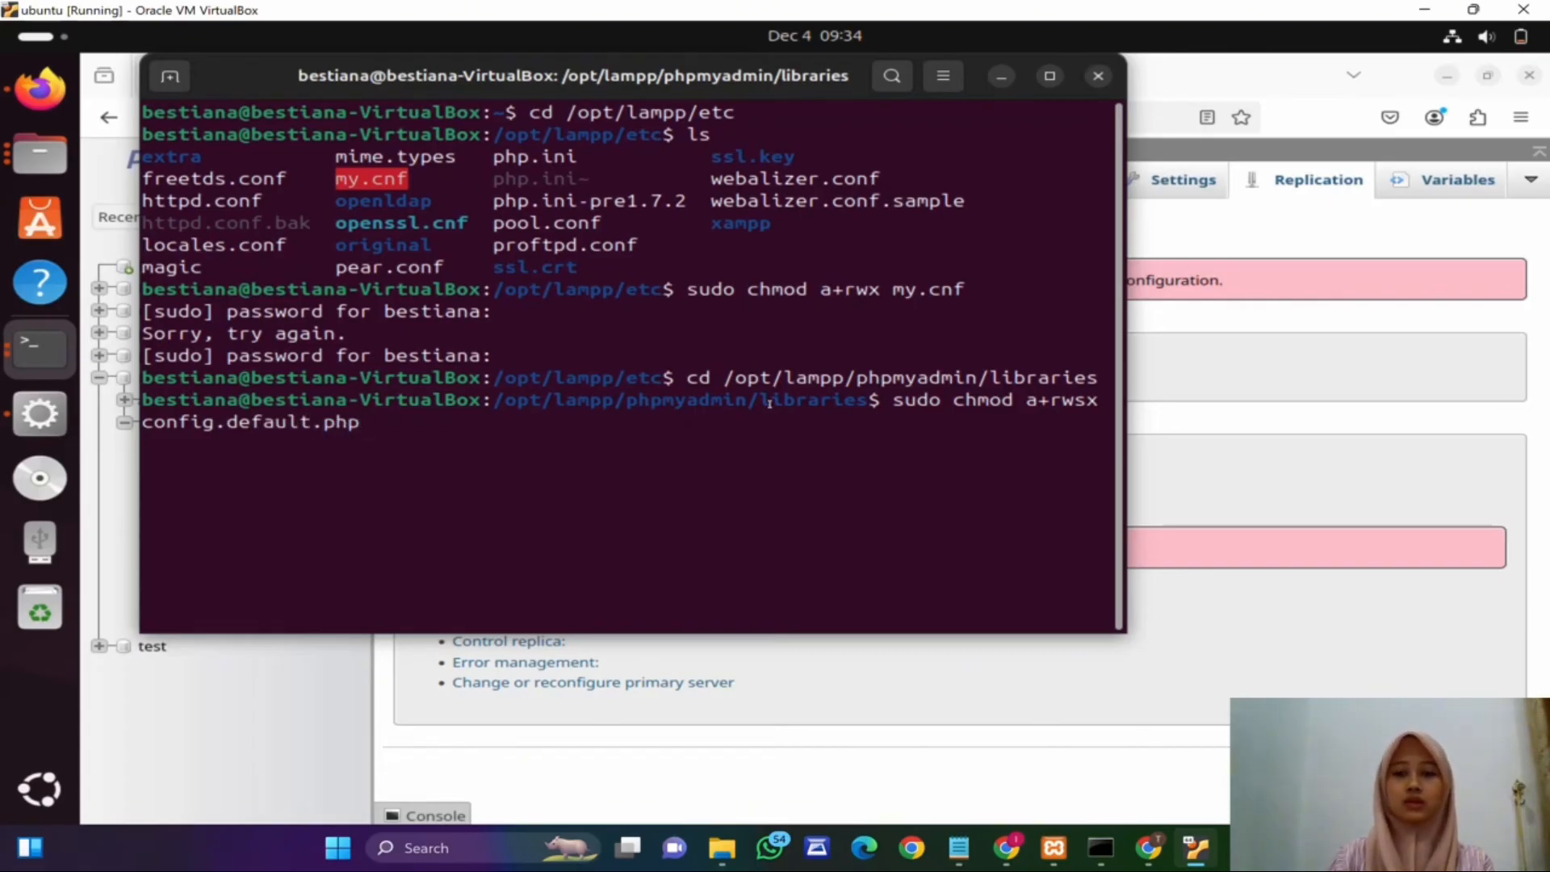
key(Return)
Step: Open the Files app and browse through Other Locations to the /opt/lampp folder
click(39, 153)
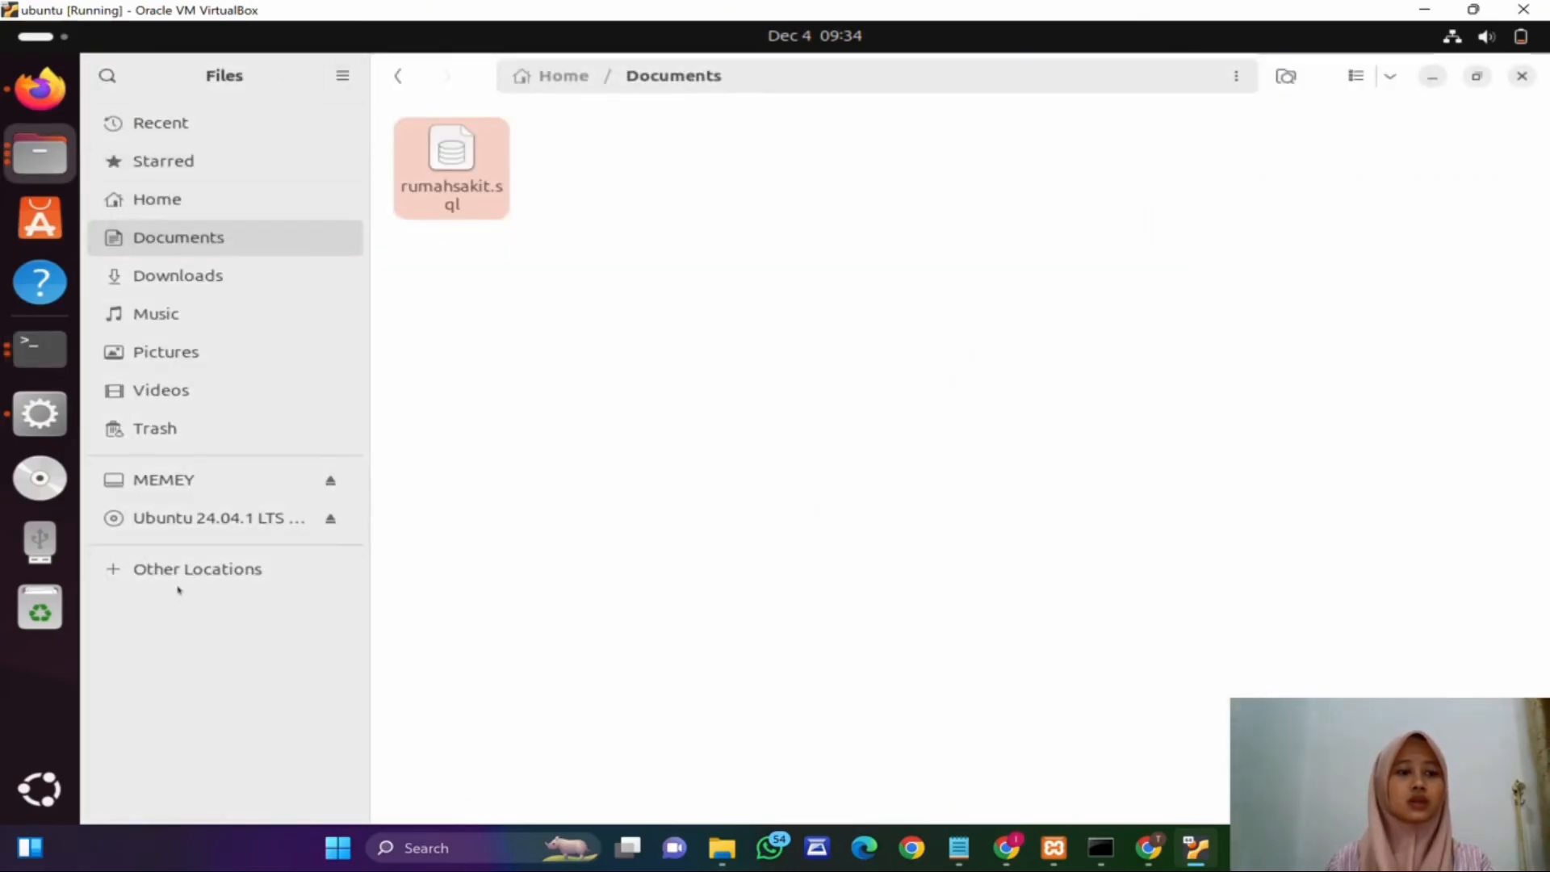
click(197, 569)
click(478, 152)
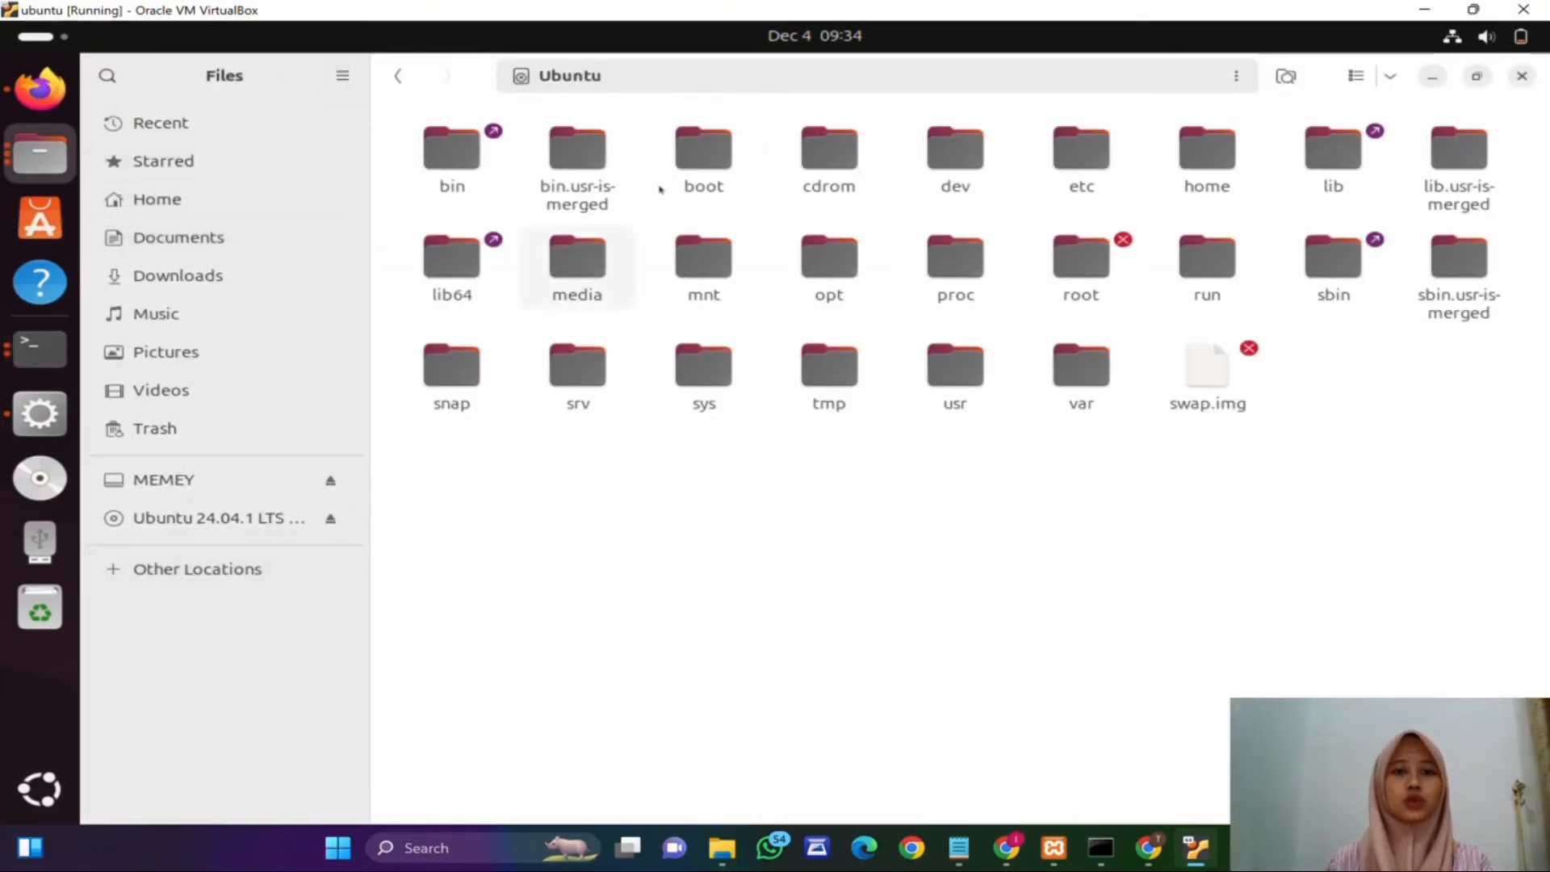
double_click(826, 266)
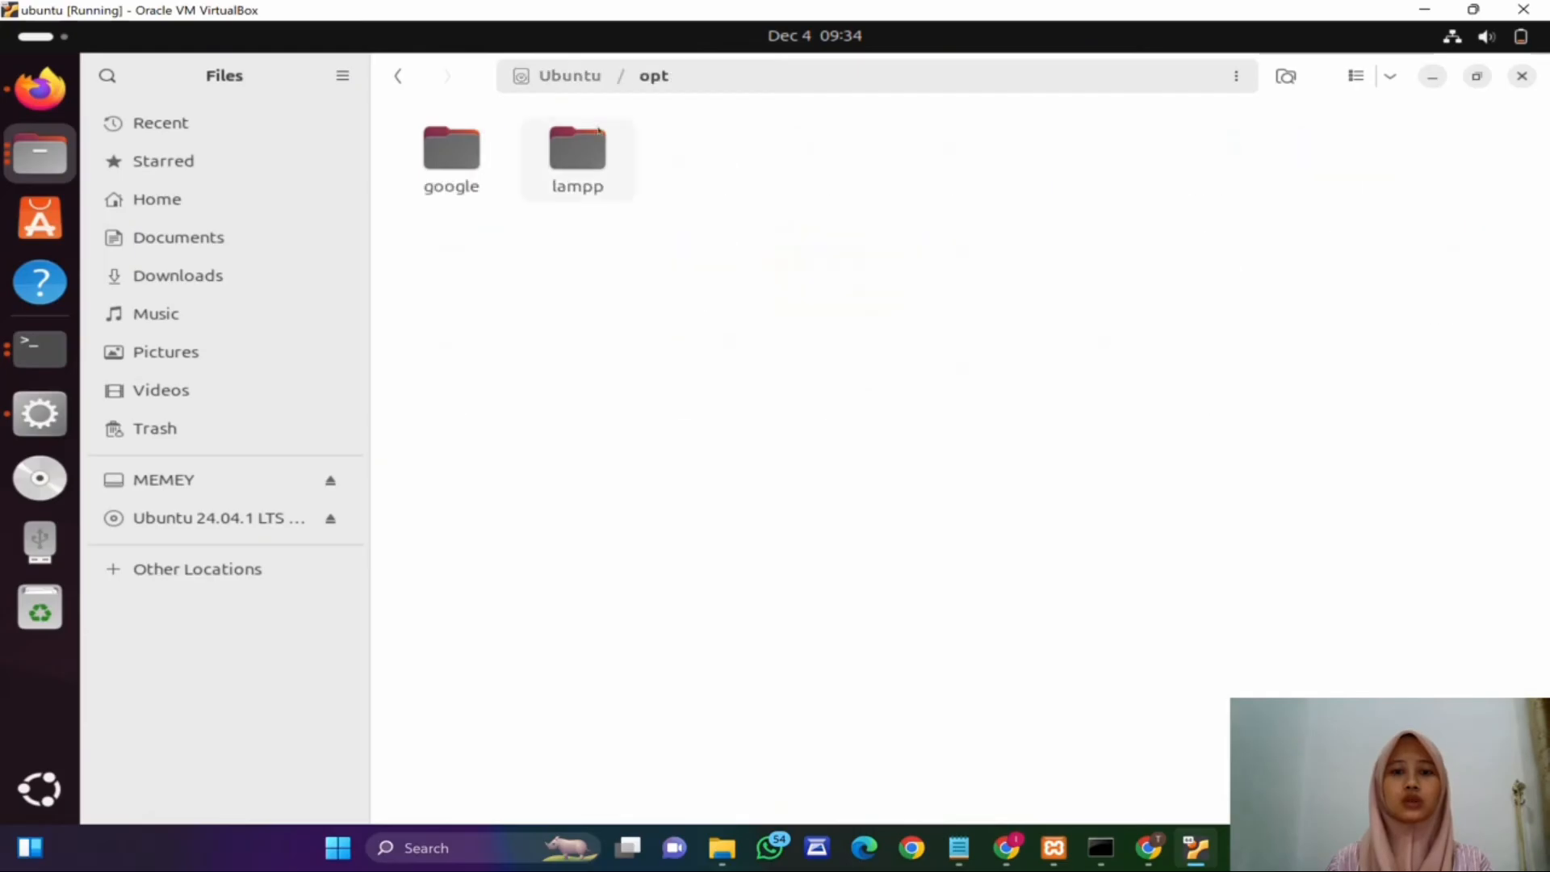
double_click(578, 162)
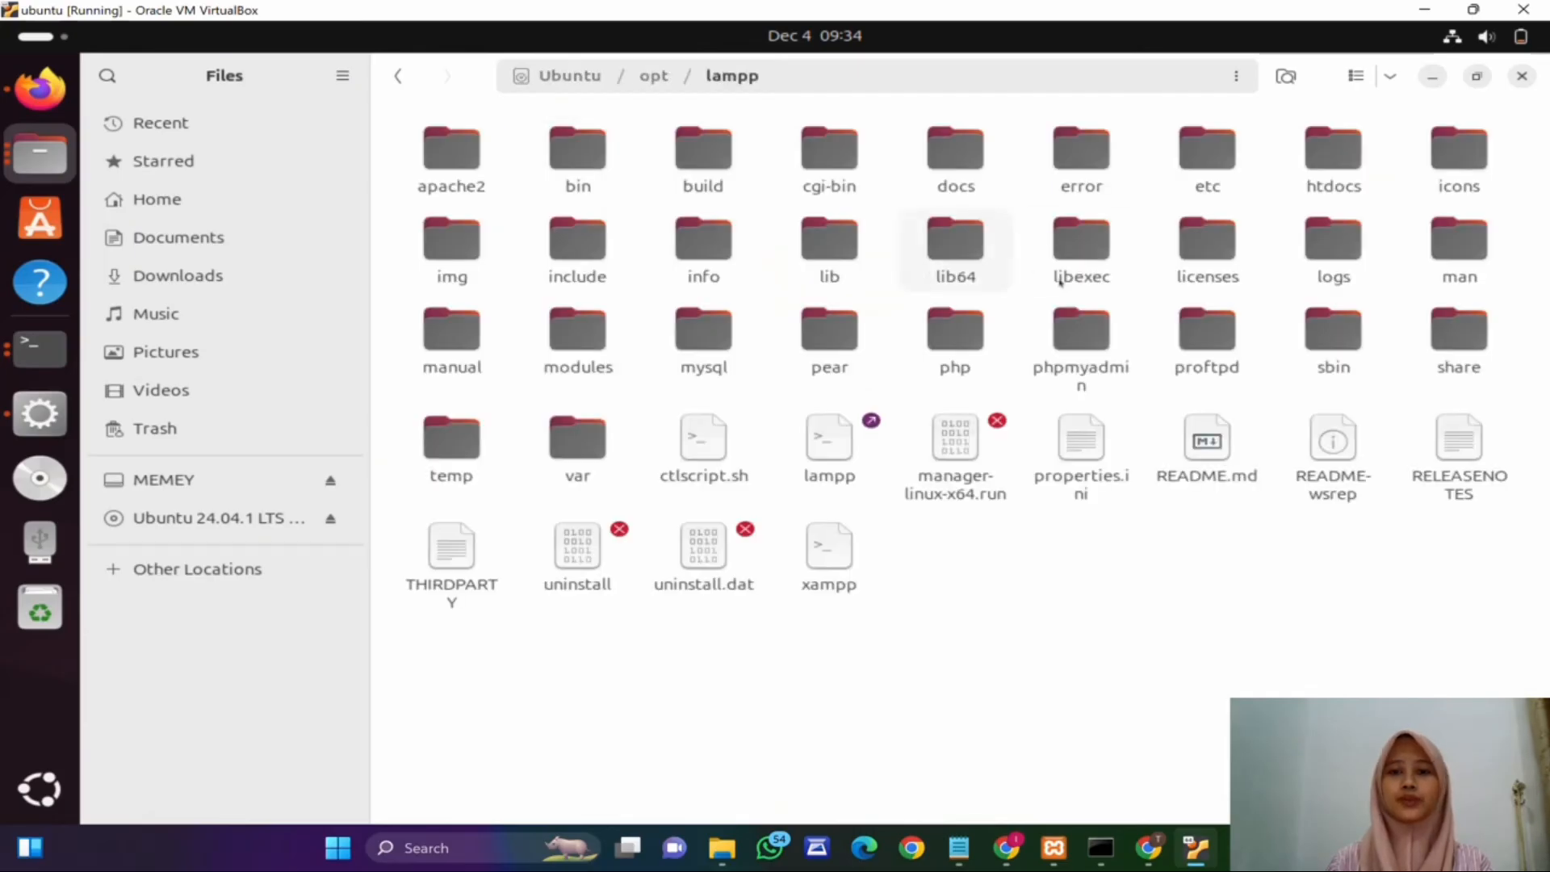
Step: Open config.default.php from /opt/lampp/phpmyadmin/libraries in the text editor
double_click(1080, 331)
click(828, 154)
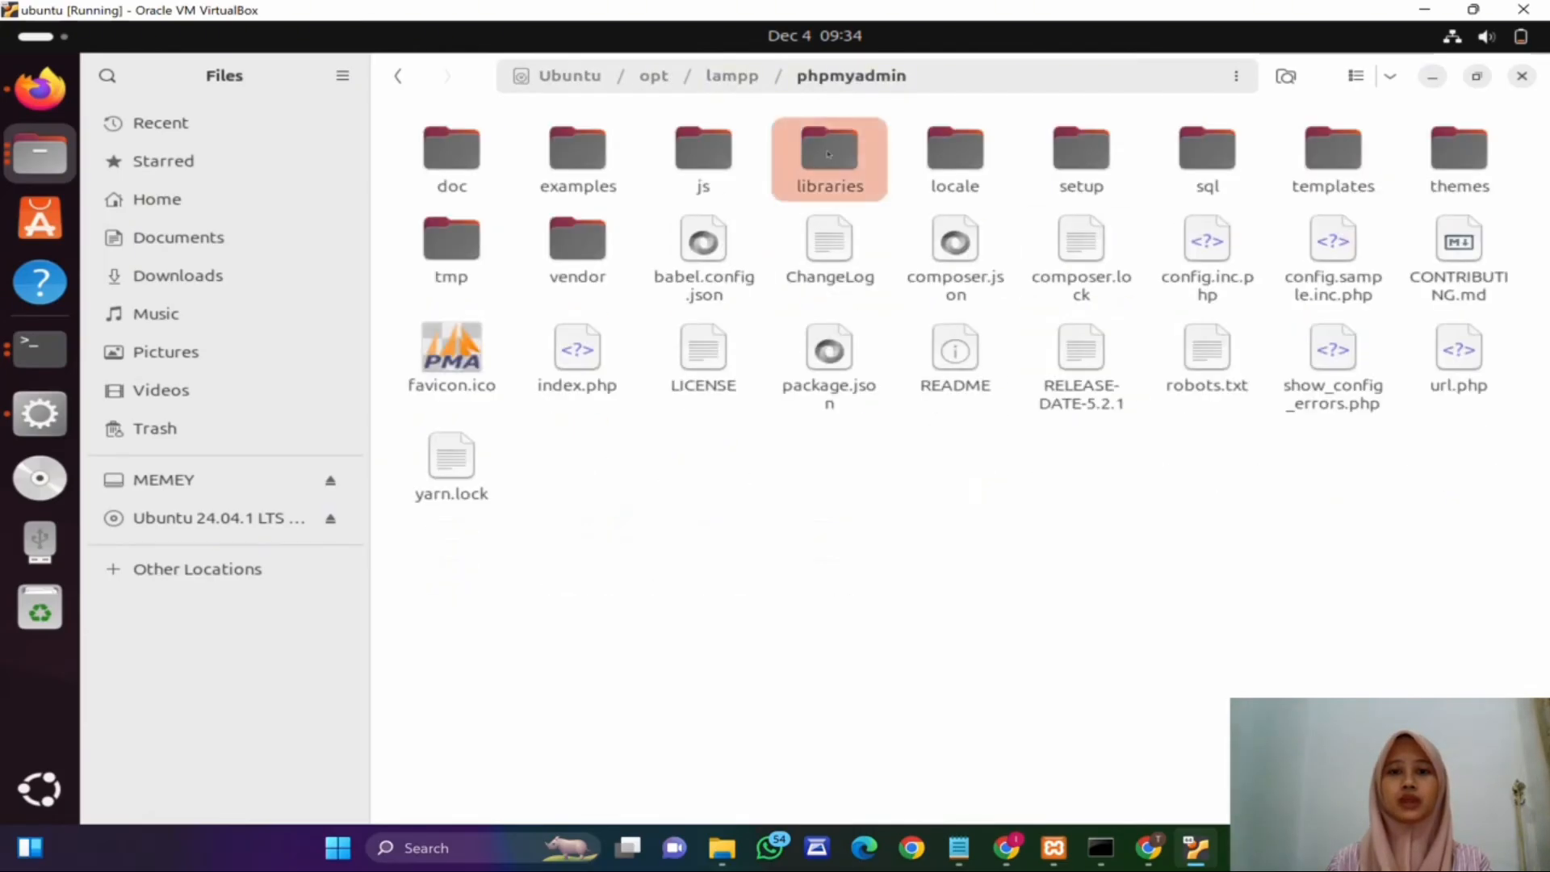
double_click(829, 153)
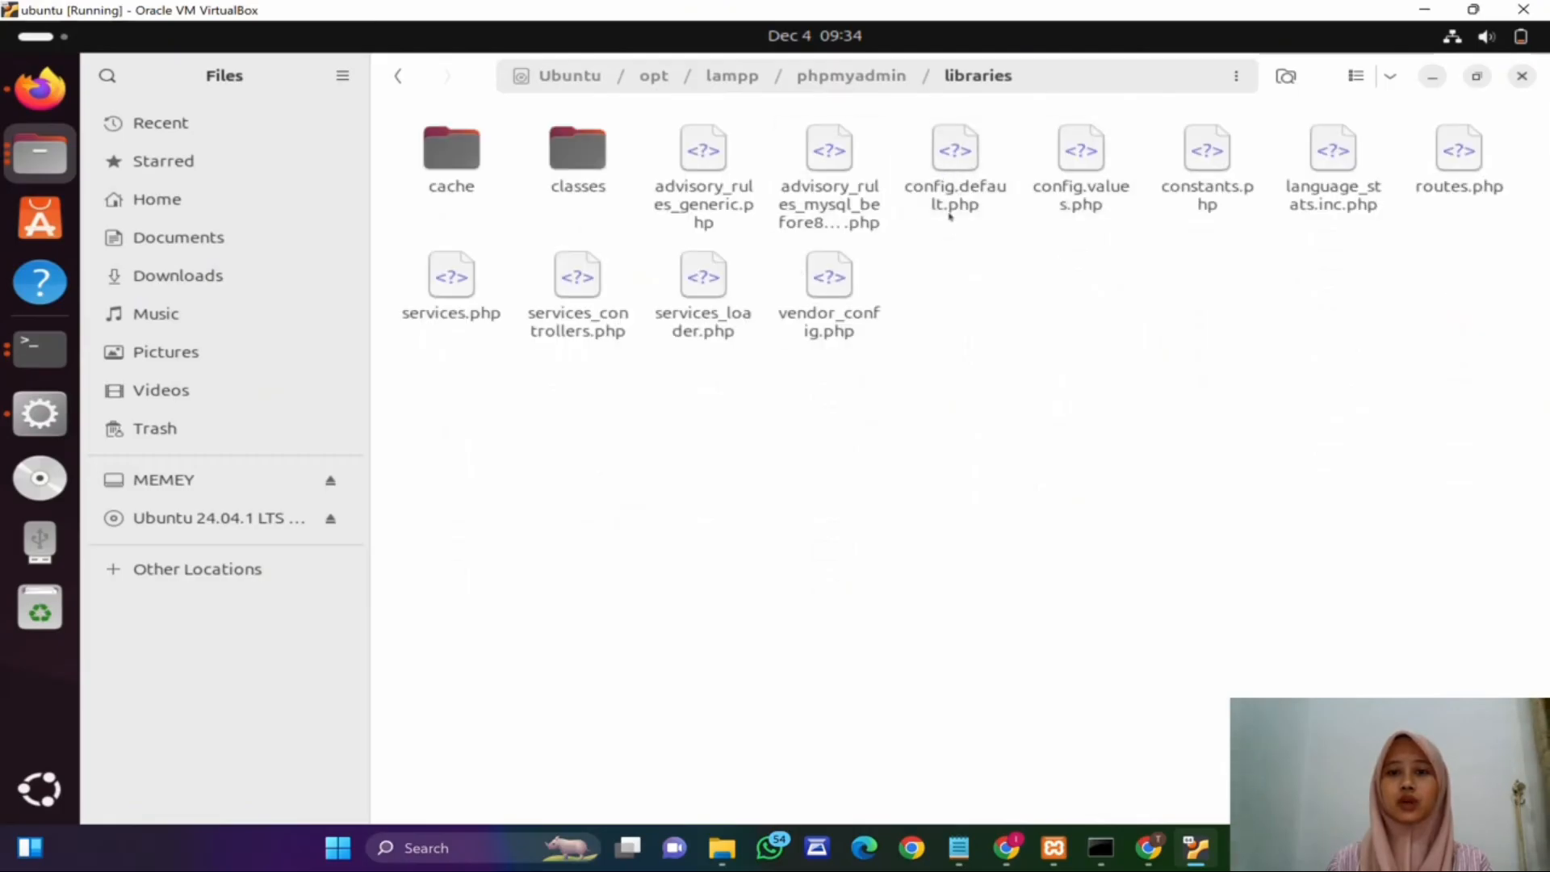
double_click(969, 187)
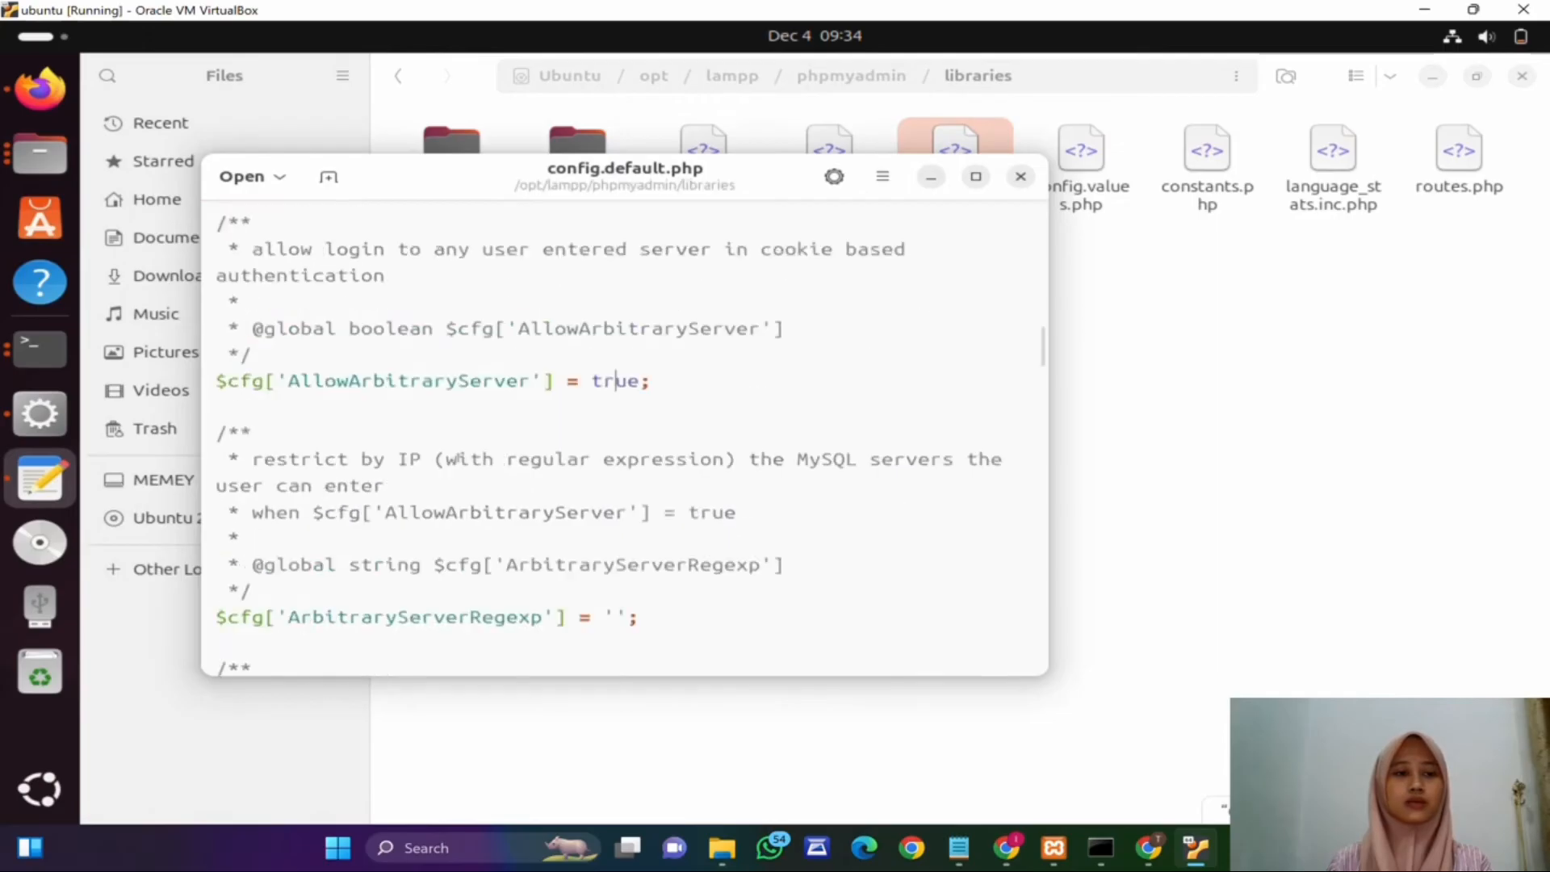
Step: Check the AllowArbitraryServer line in config.default.php, close the file, and reload the phpMyAdmin replication page
scroll(458, 453, up, 2)
scroll(455, 474, down, 1)
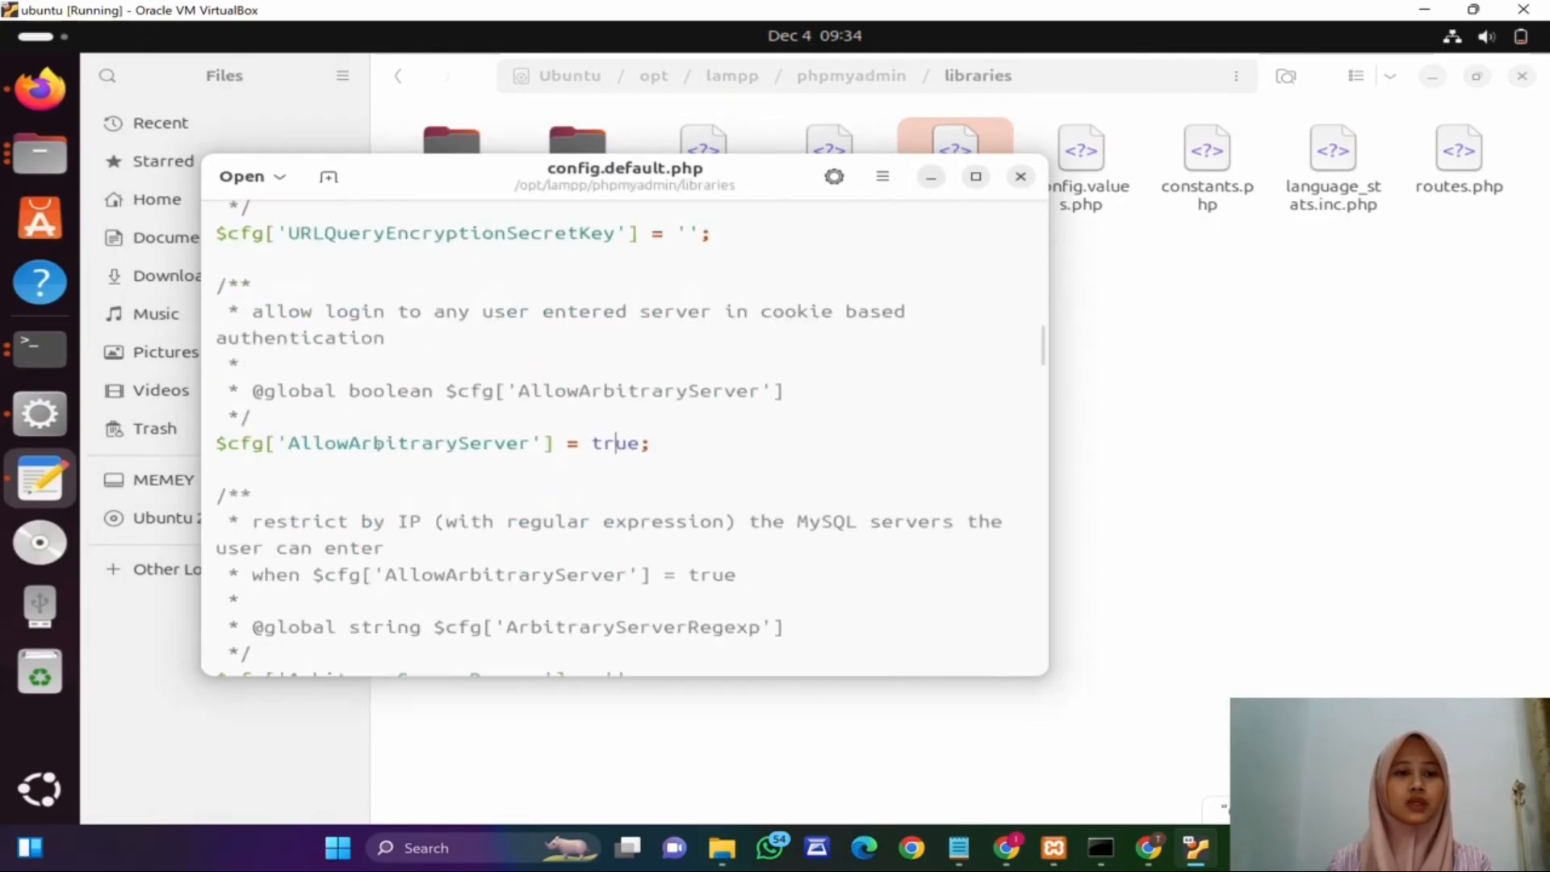
drag(312, 443, 494, 444)
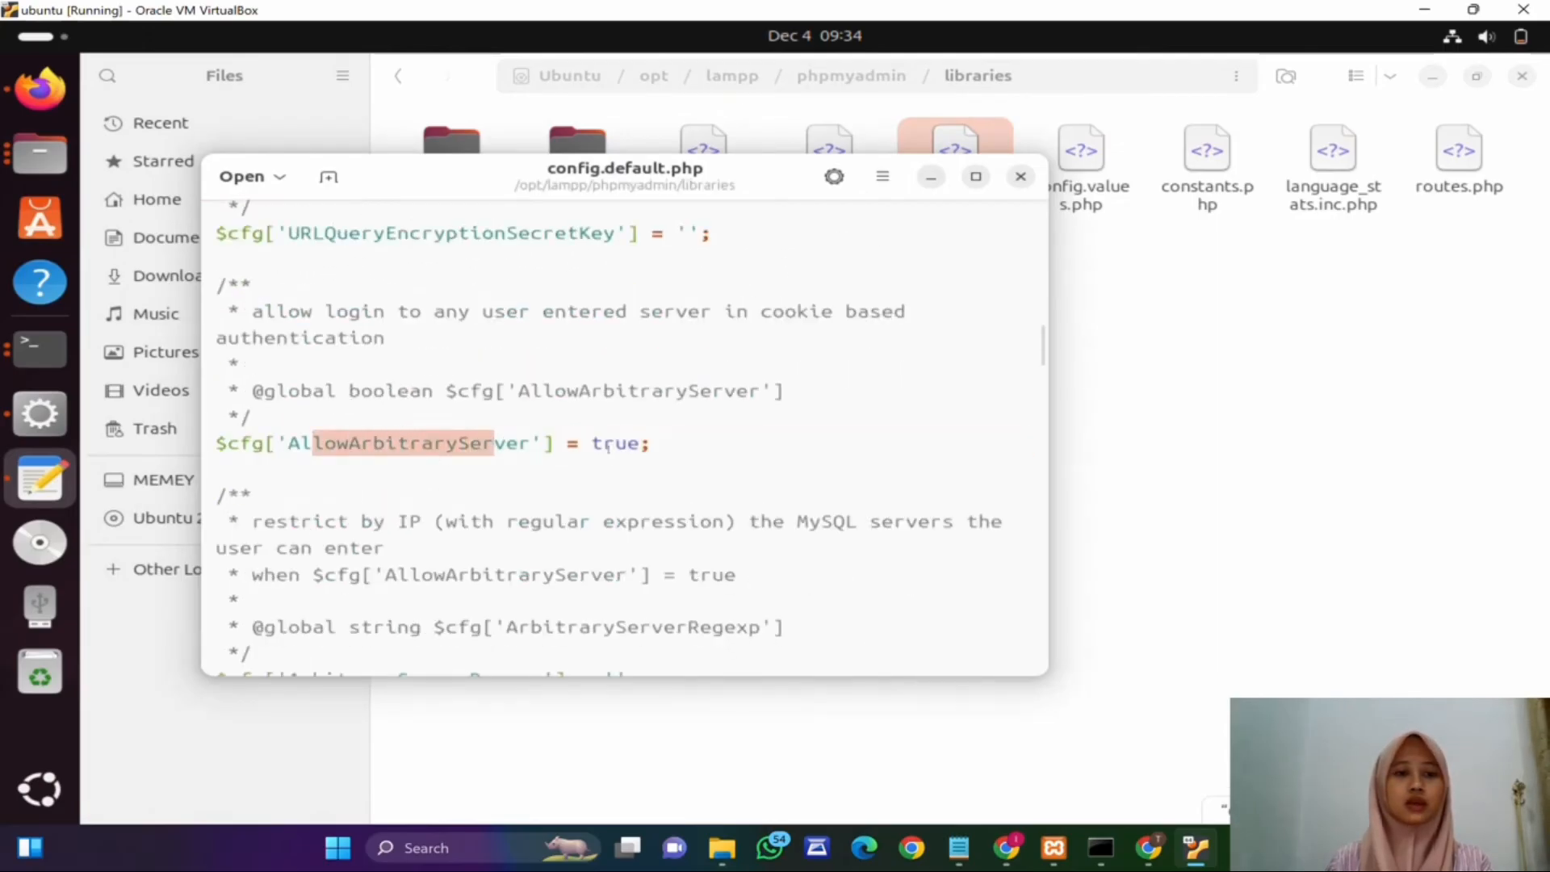
double_click(611, 445)
click(615, 443)
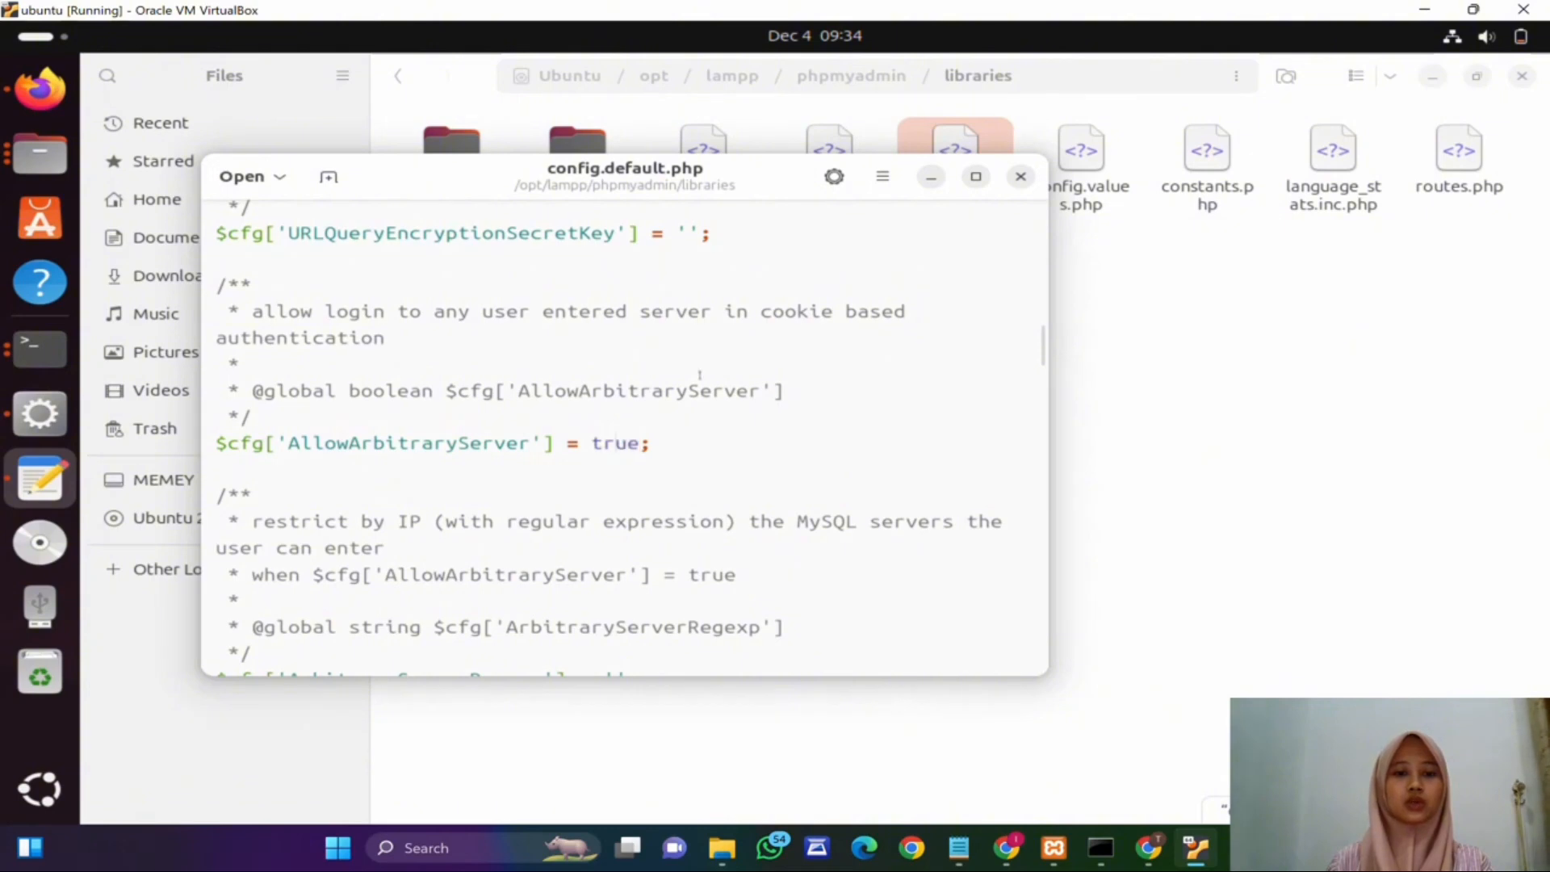
click(1021, 178)
click(39, 87)
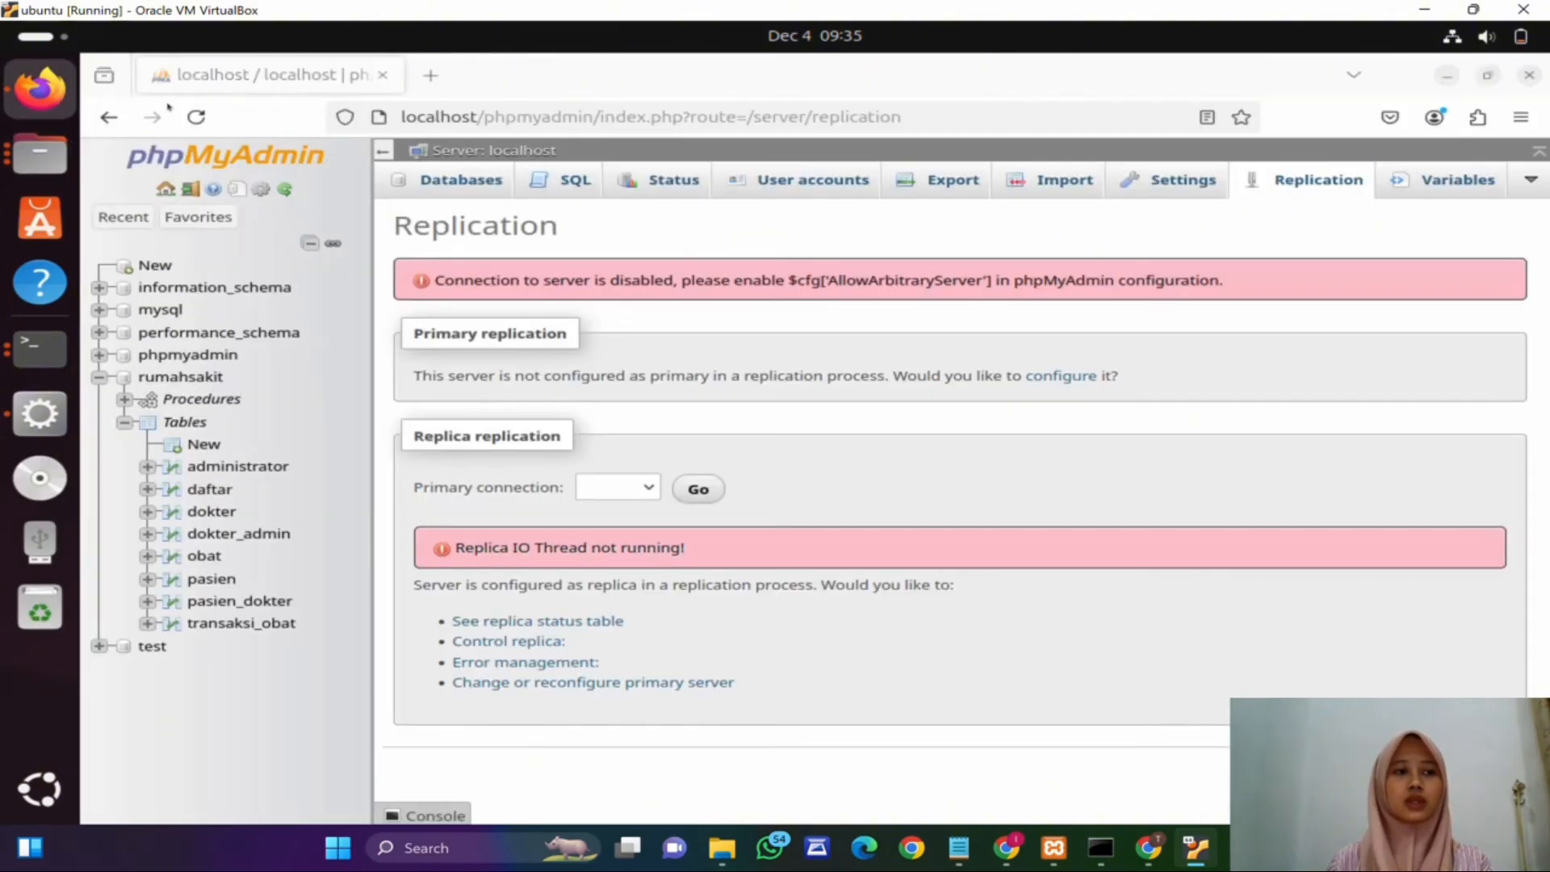
click(196, 117)
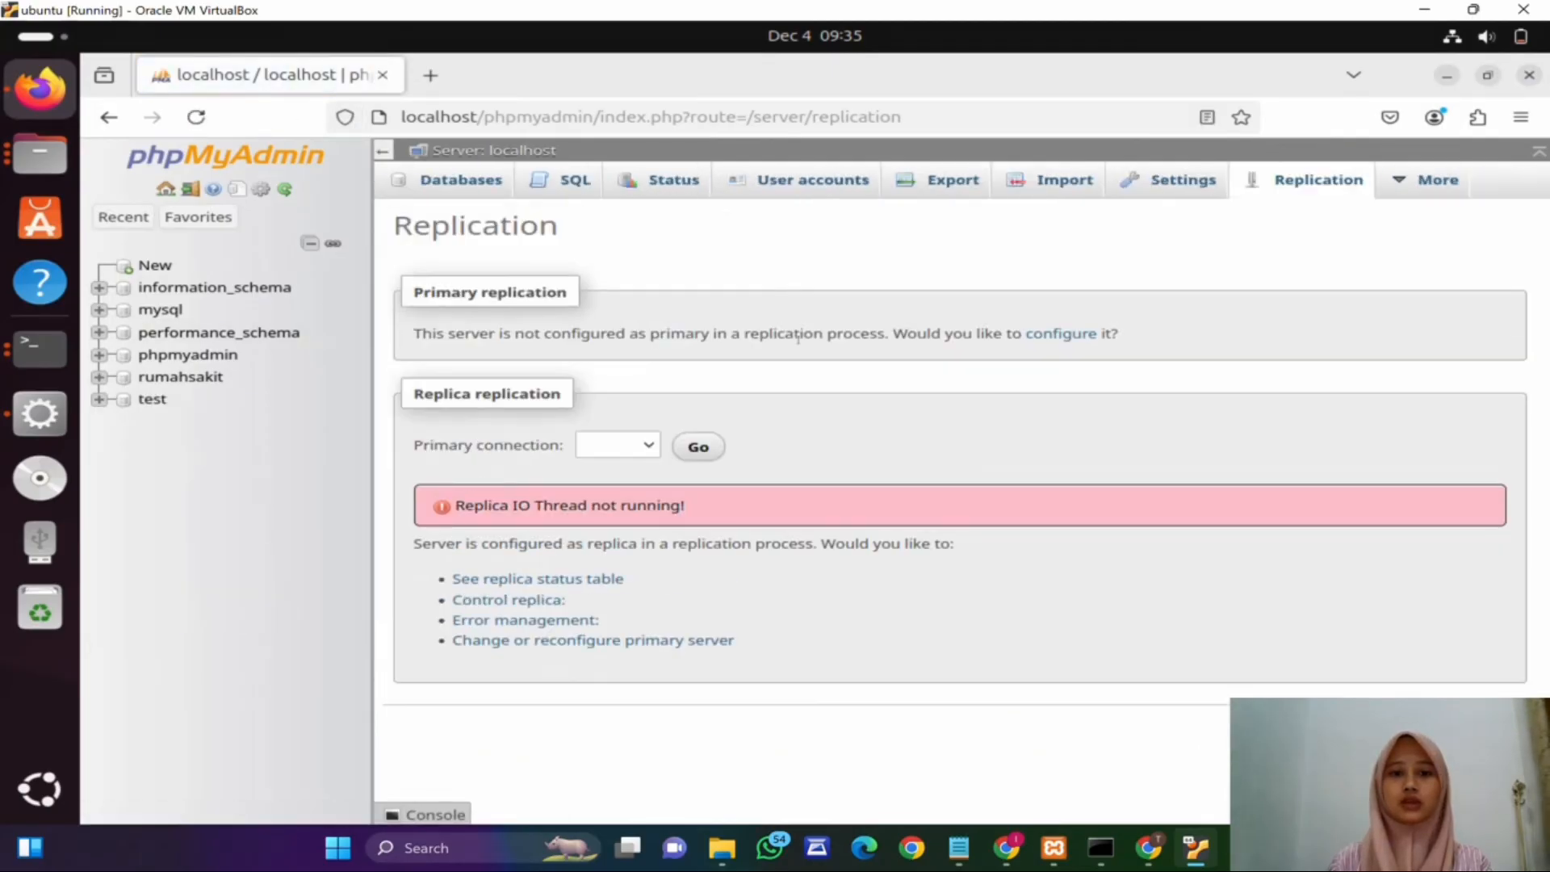
Step: In the terminal, change to the /opt/lampp/bin directory
click(55, 367)
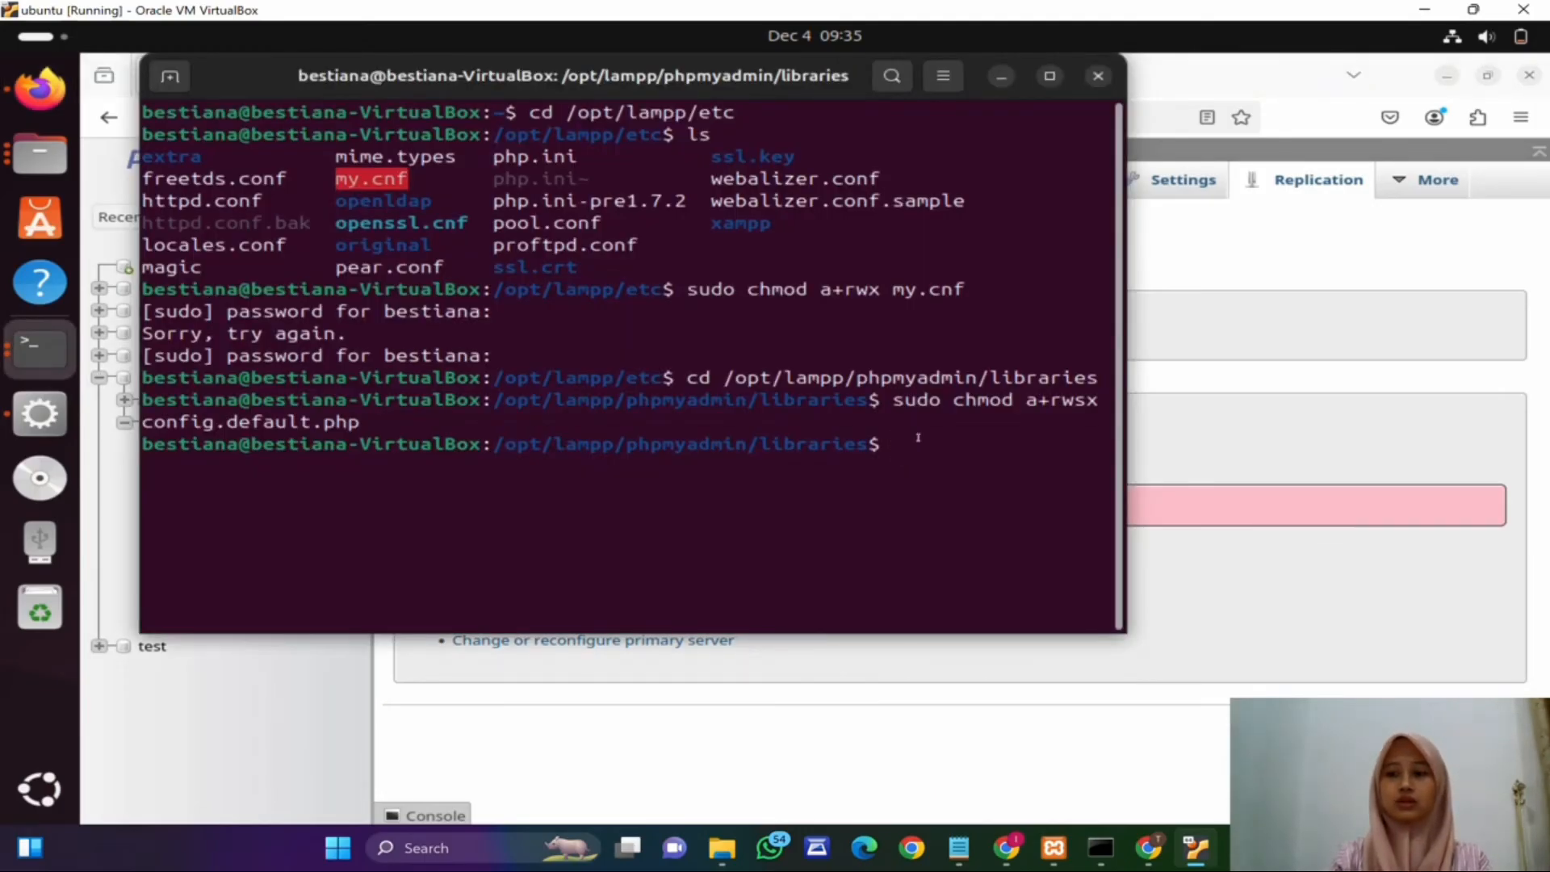
text(cd)
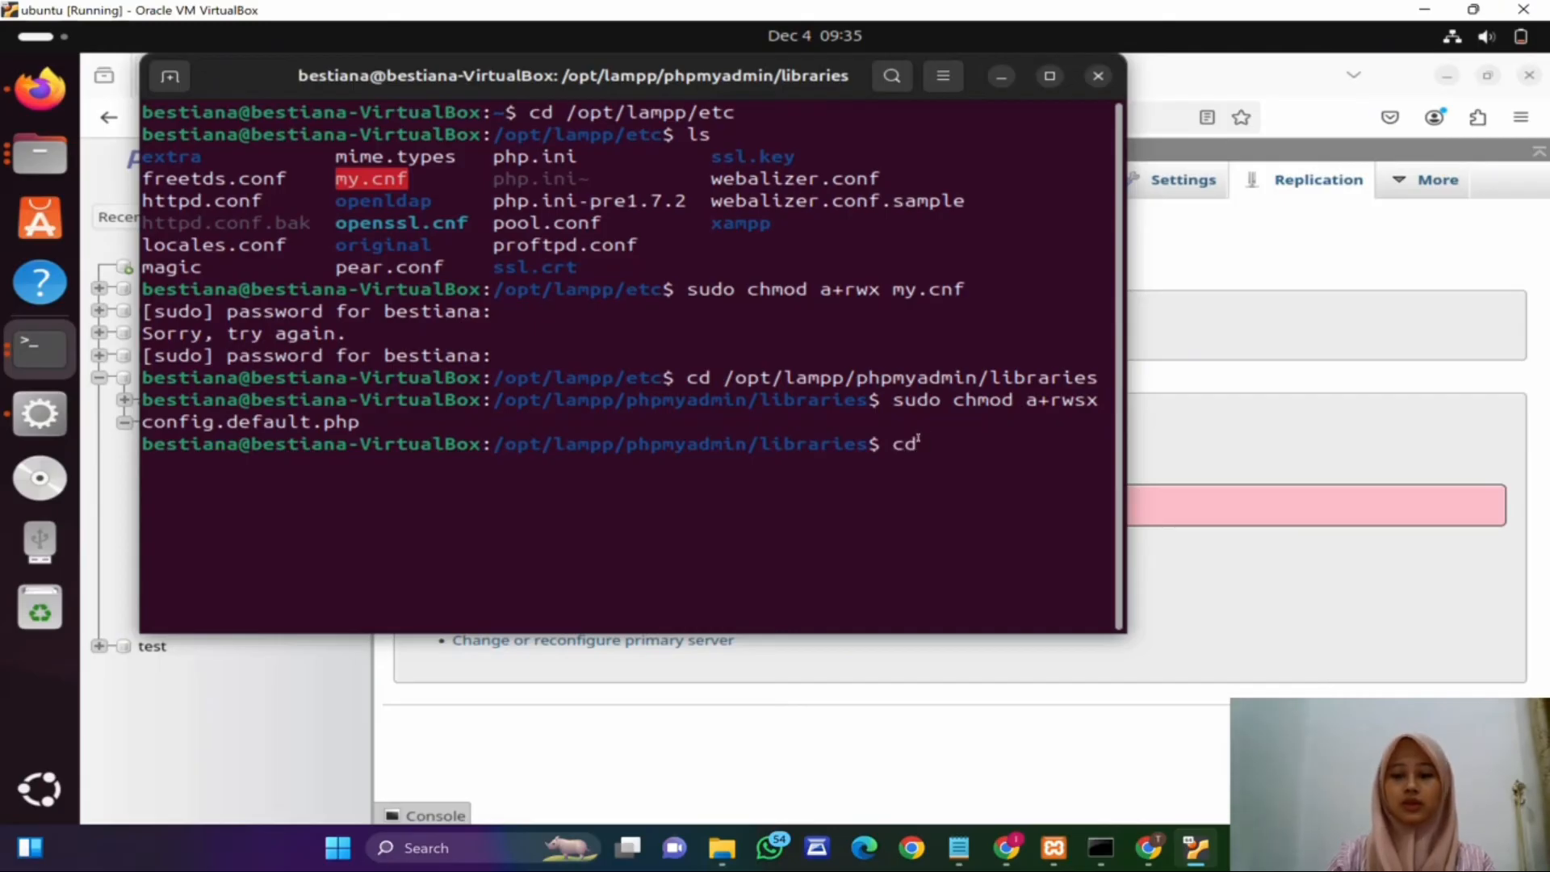
text( /opt)
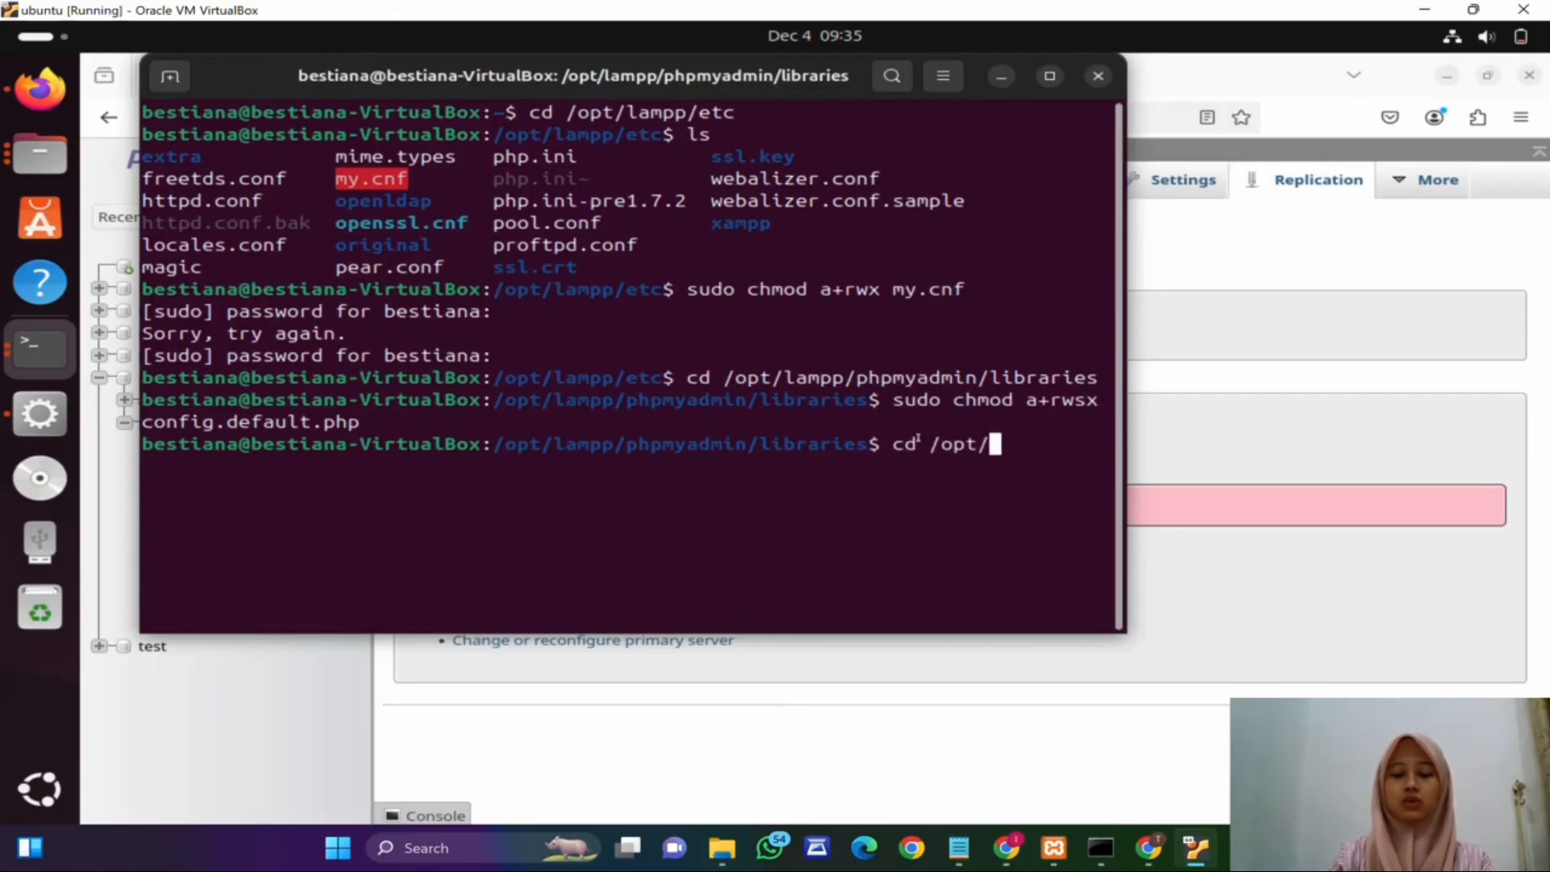
text(/lampp)
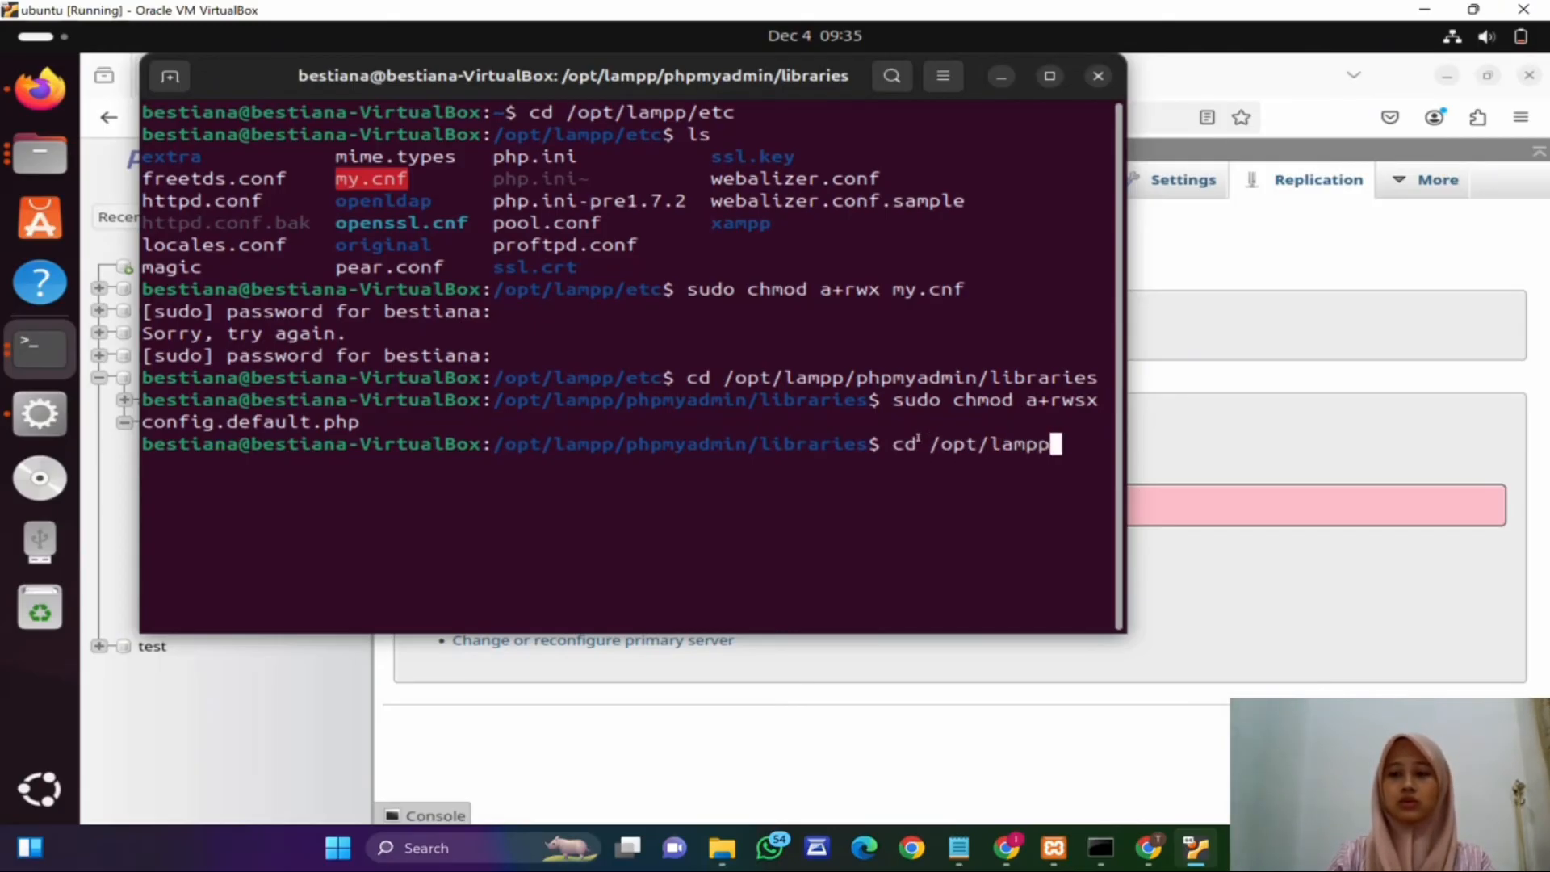
text(/v)
key(BackSpace)
text(b)
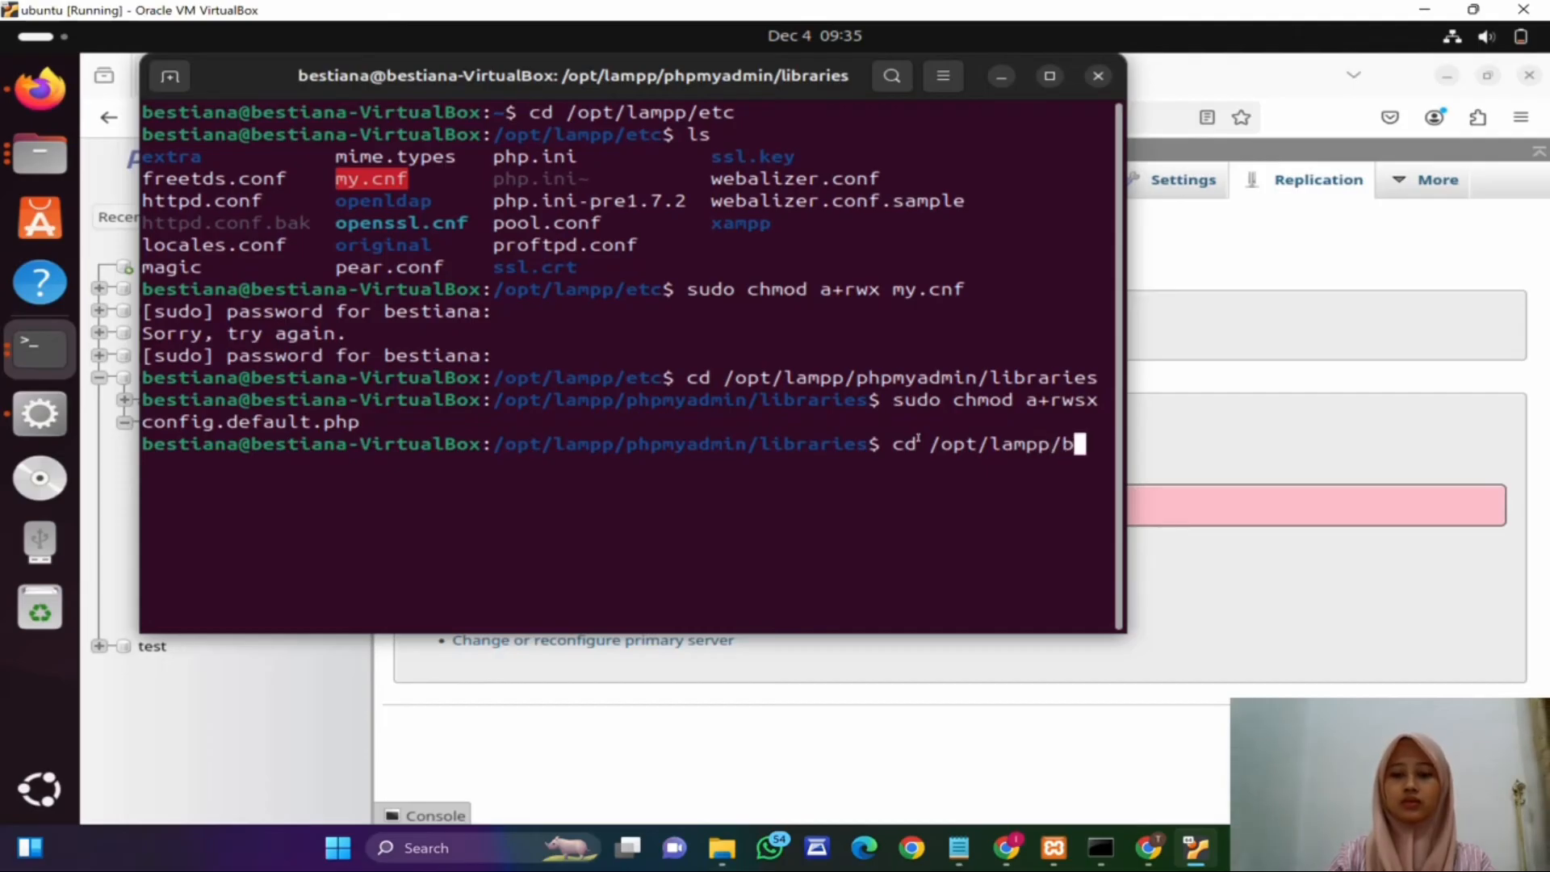
text(in)
key(Return)
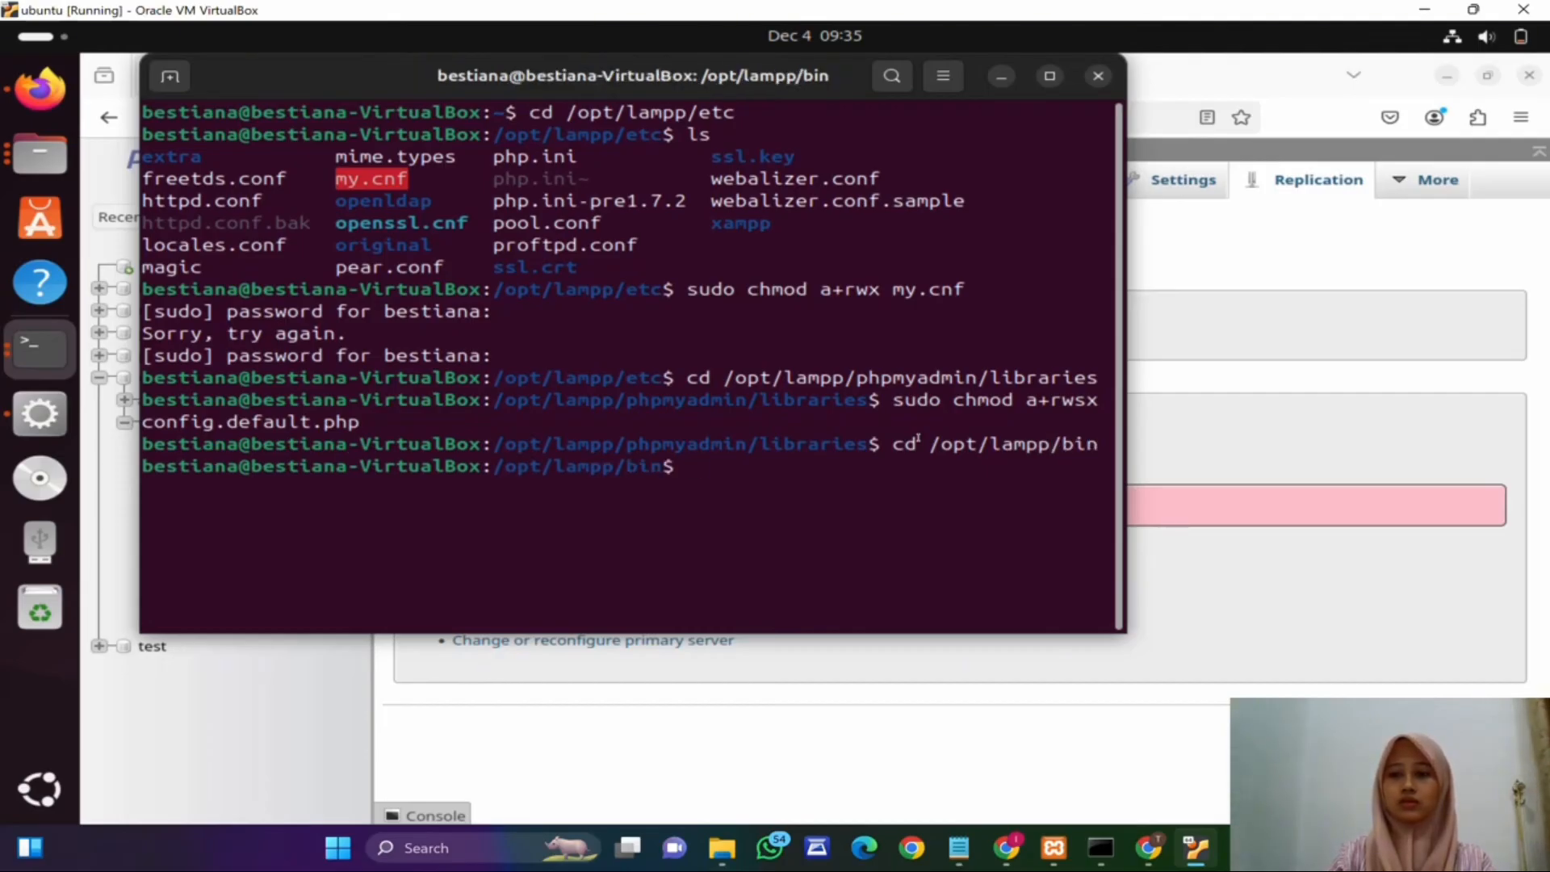
Step: Log into the VM's MariaDB monitor as root with sudo ./mysql -u root
text(s)
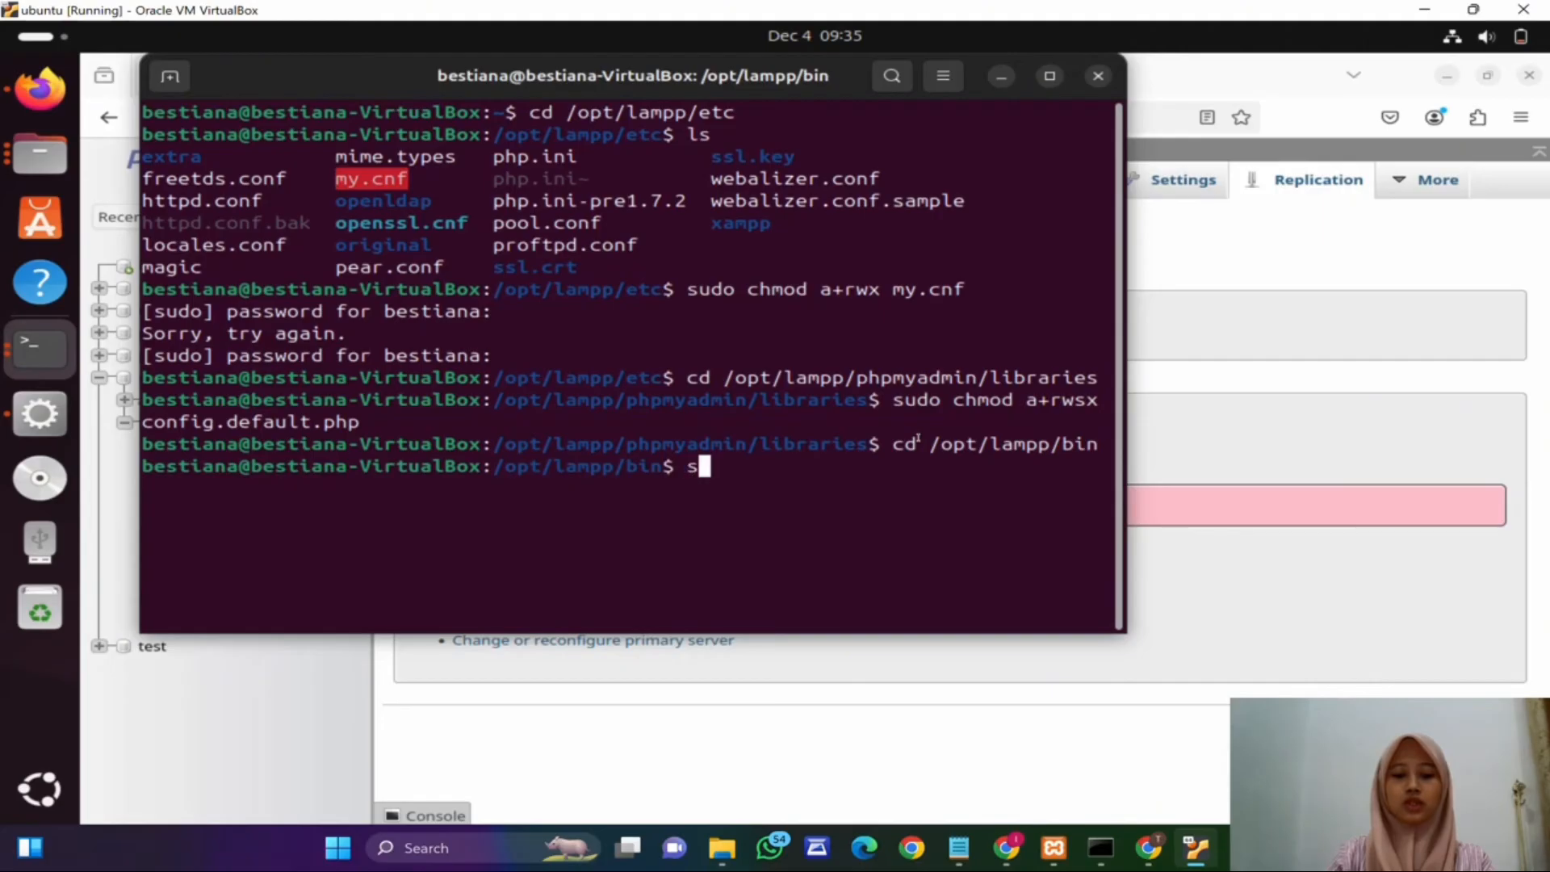
text(udo ./m)
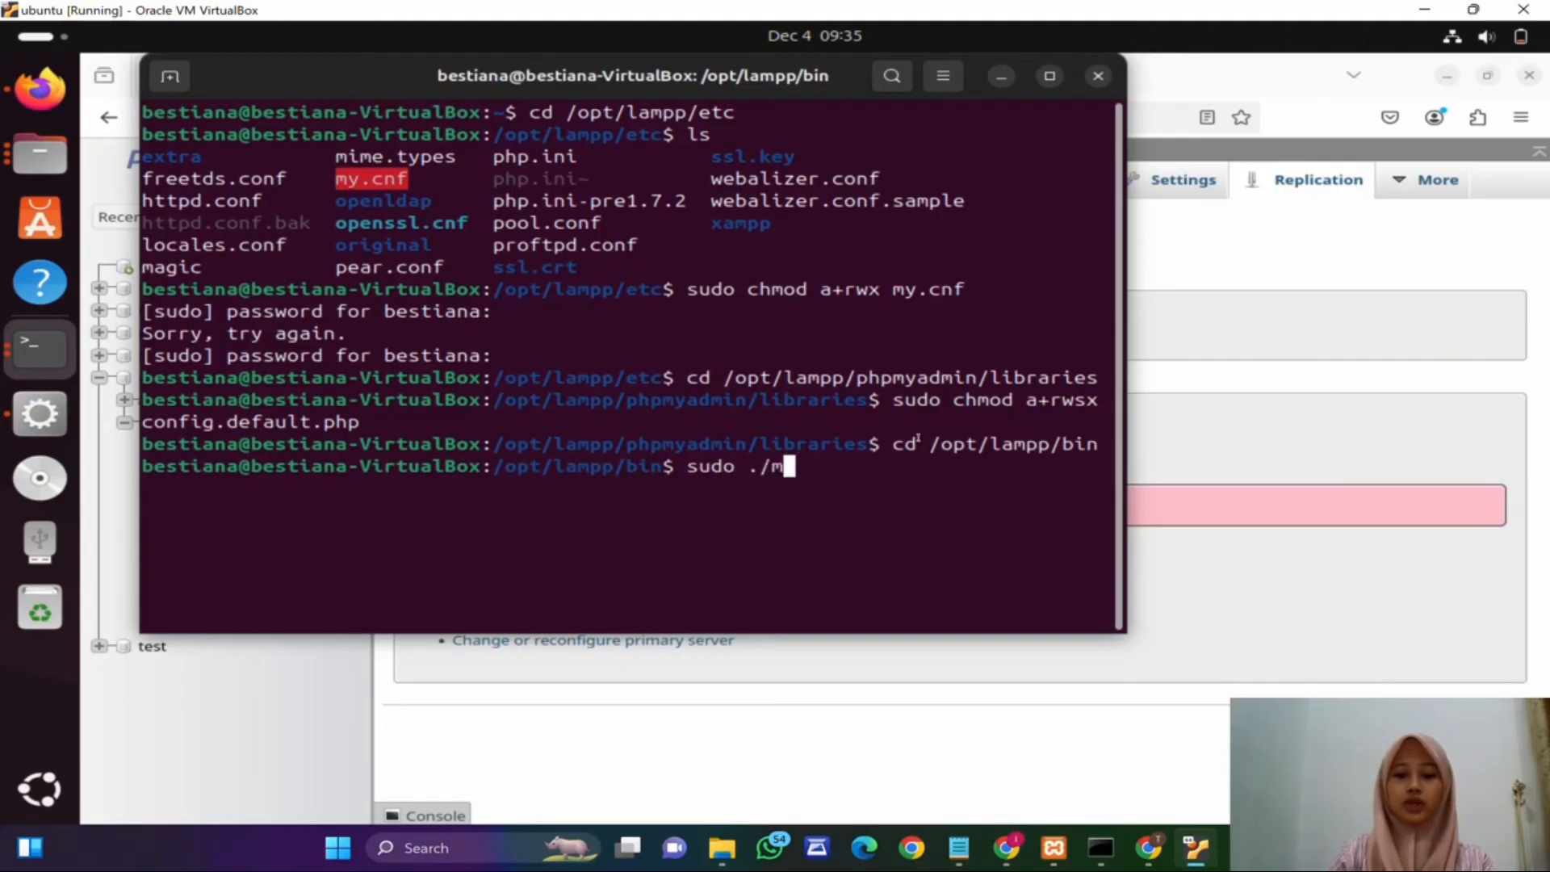
text(ysql -)
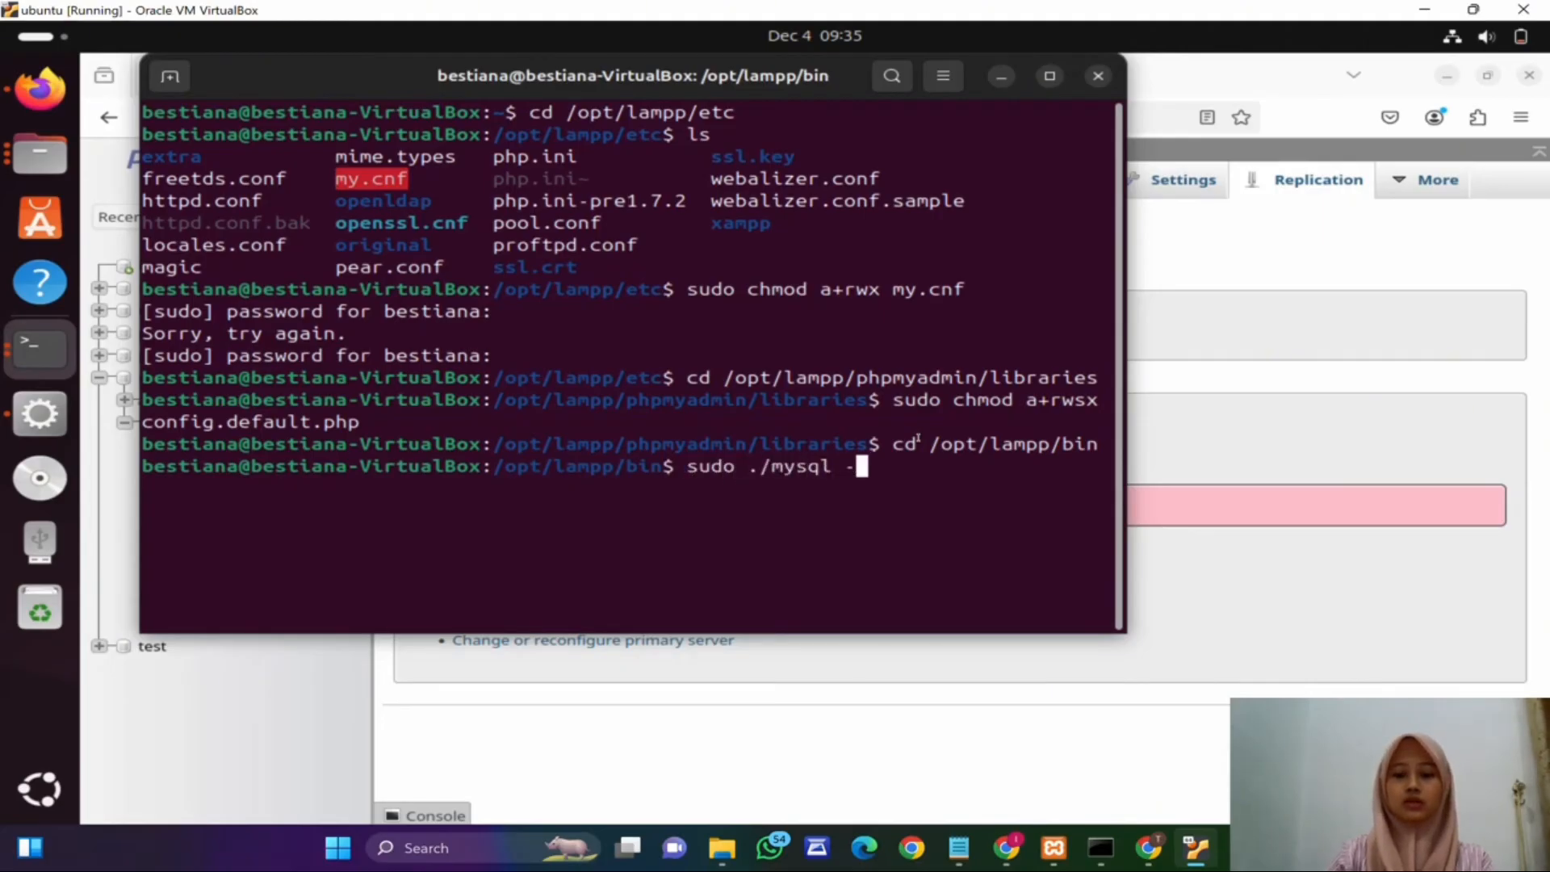
text(u root)
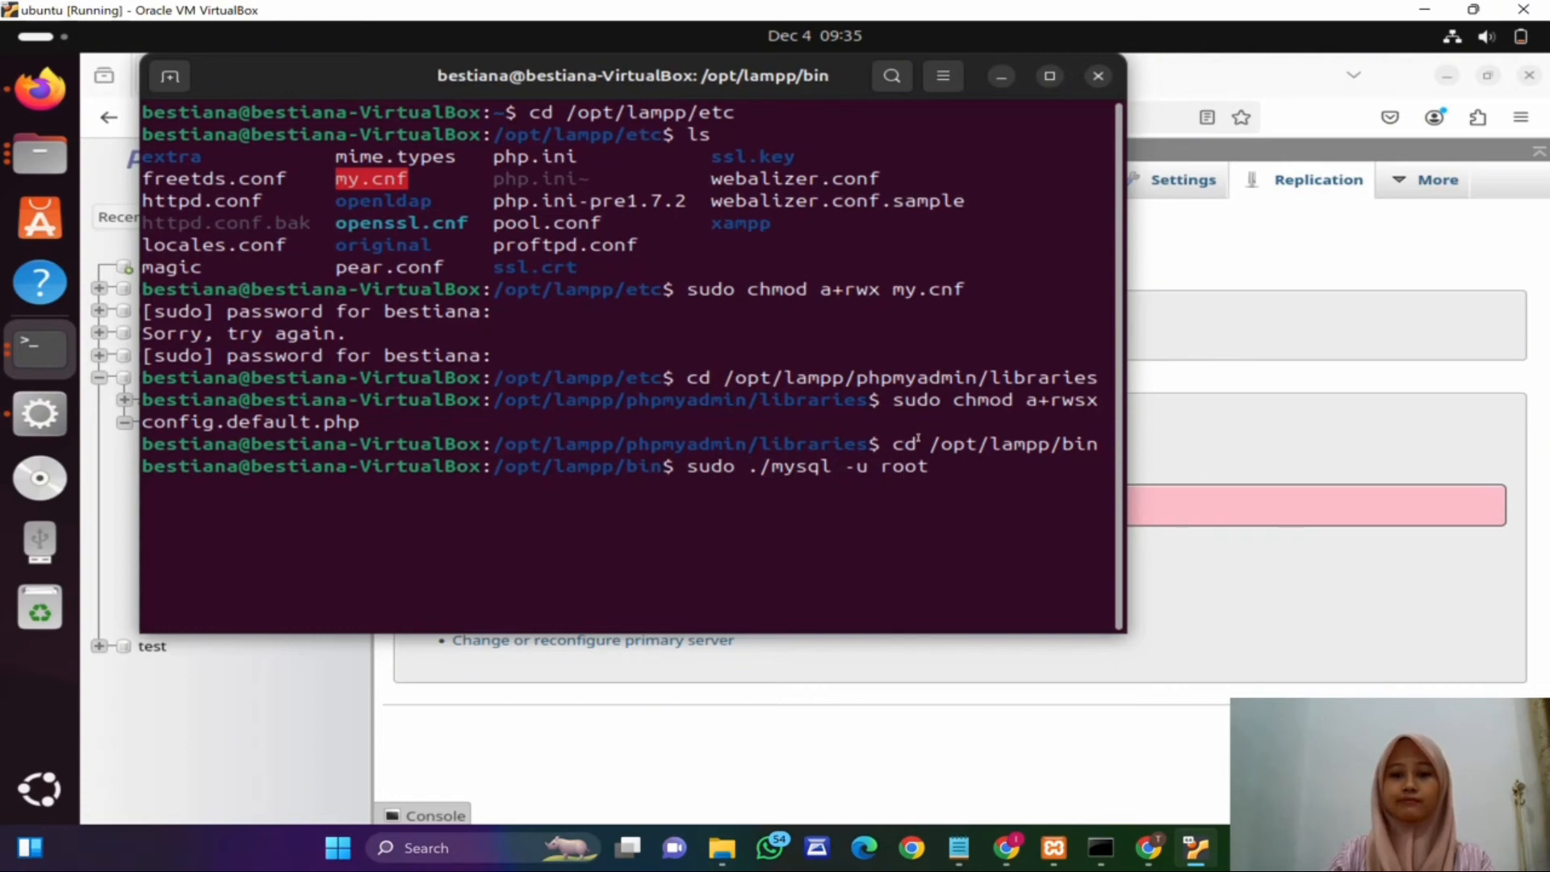
key(Return)
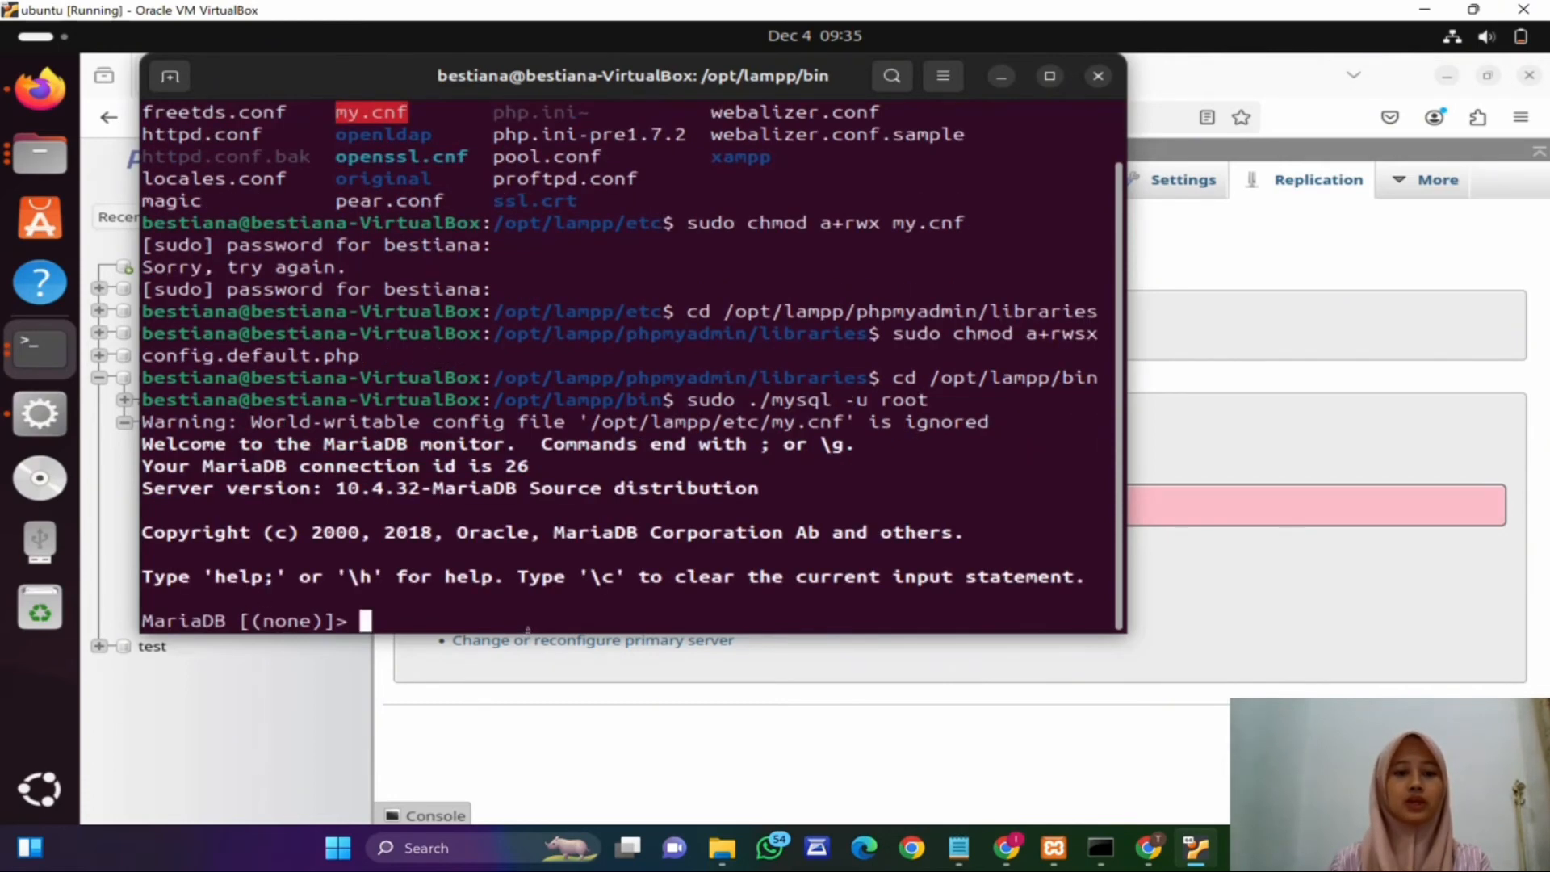
Step: Stop and reset the replica with stop slave; and reset slave;
text(stop)
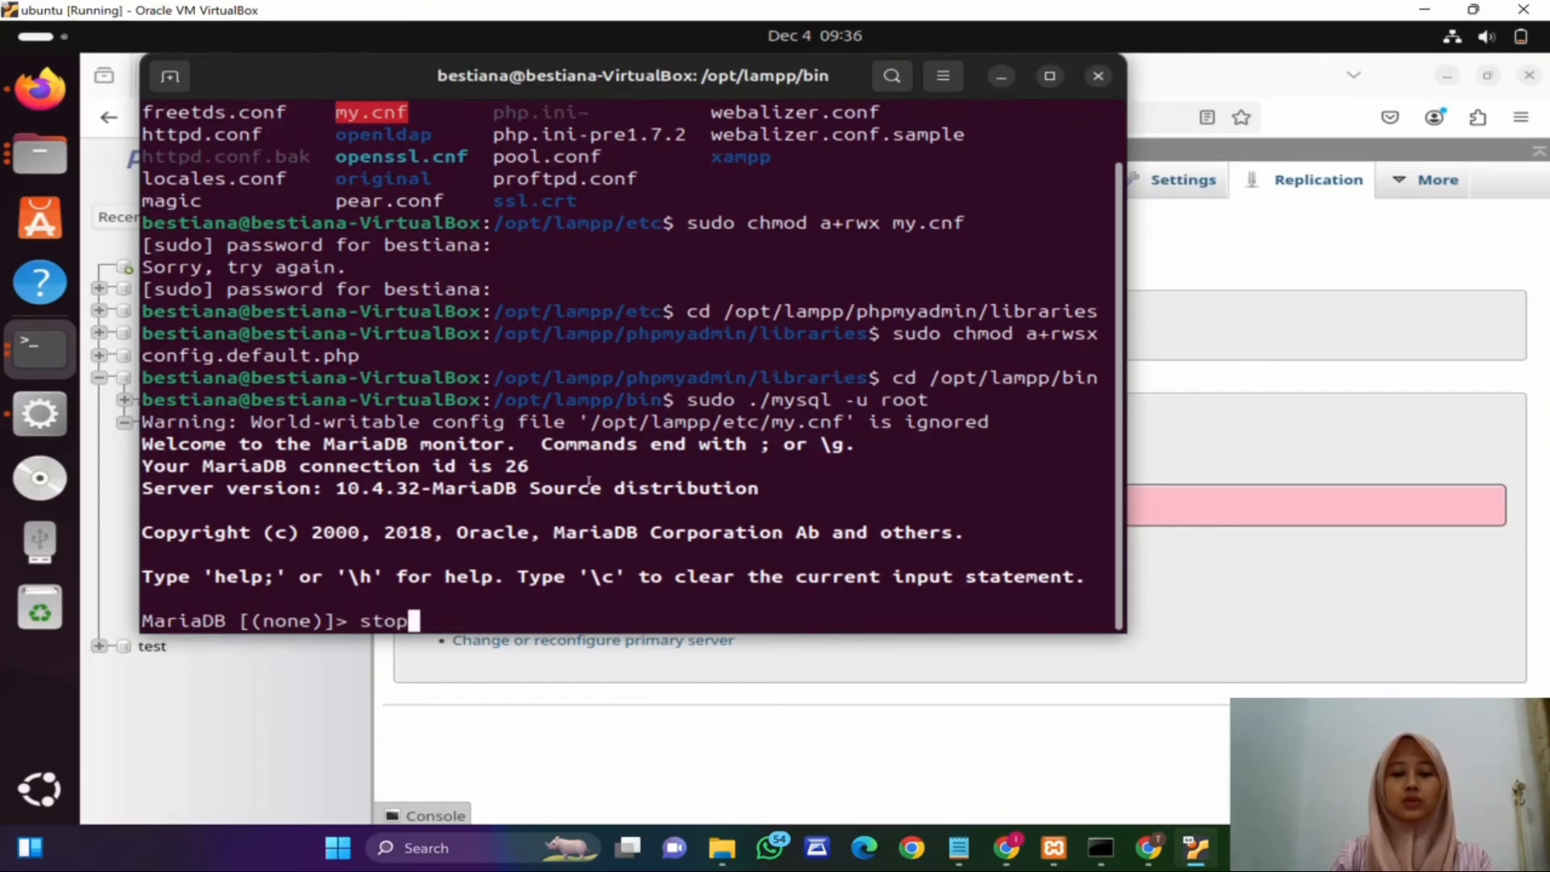
text( slave)
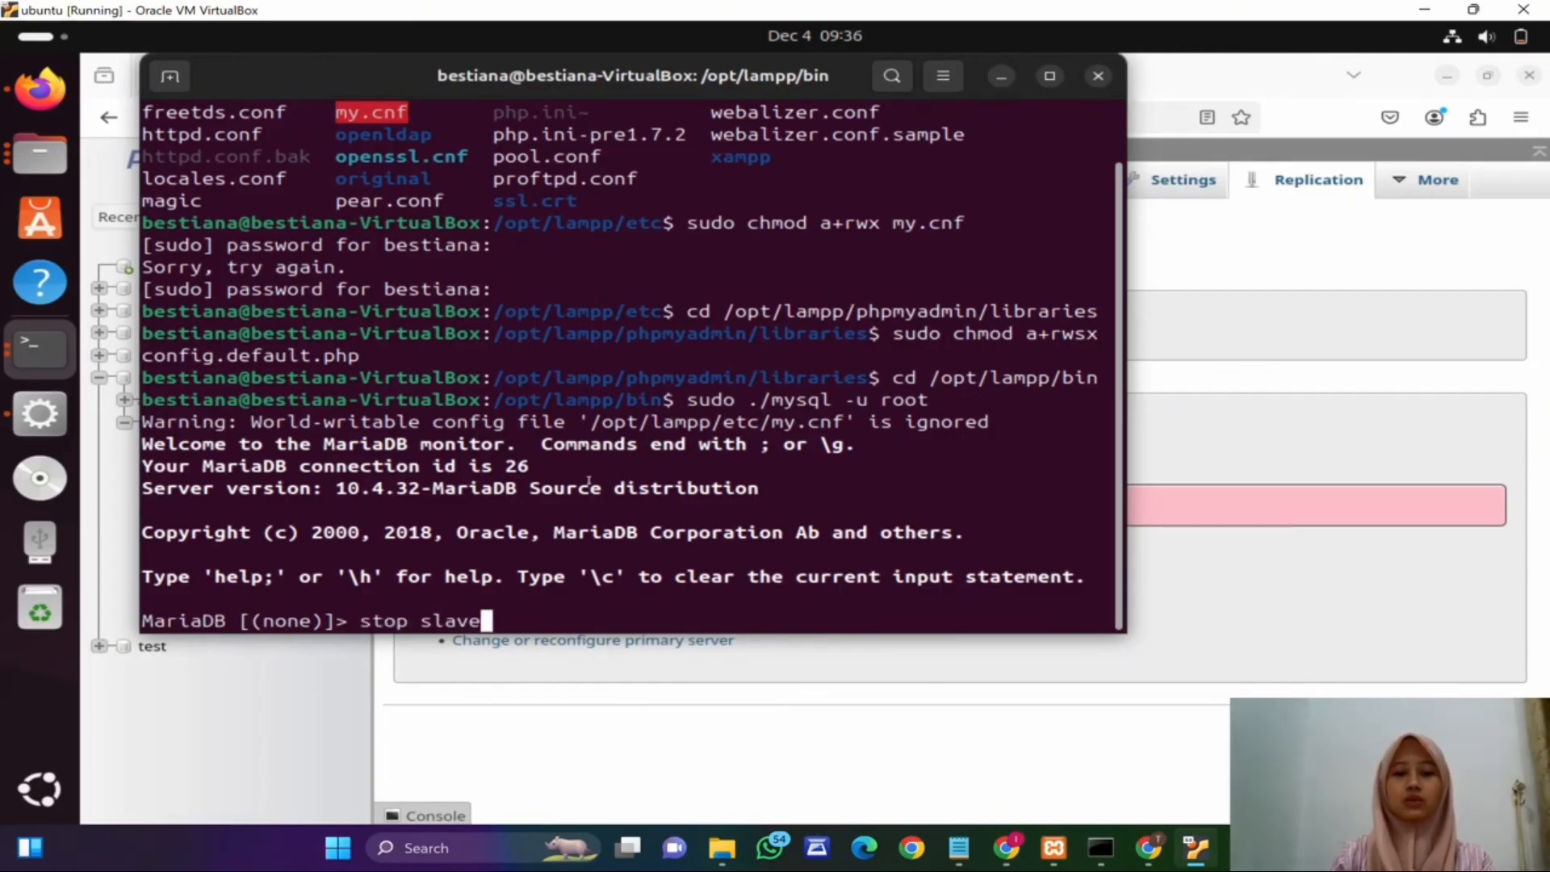
text(;)
key(Return)
text(re)
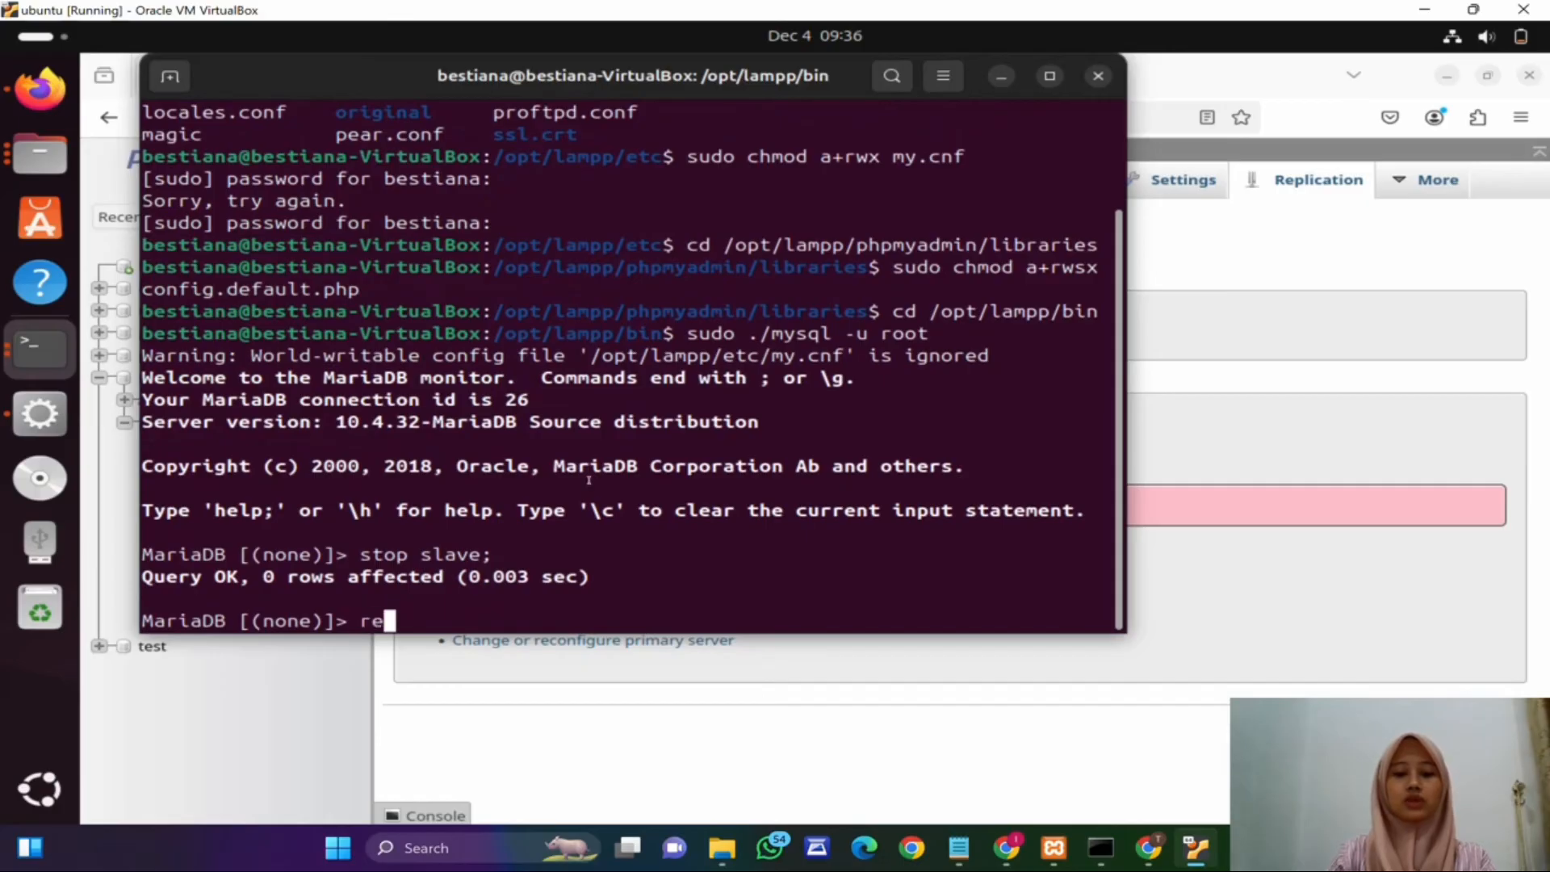
text(set slave;)
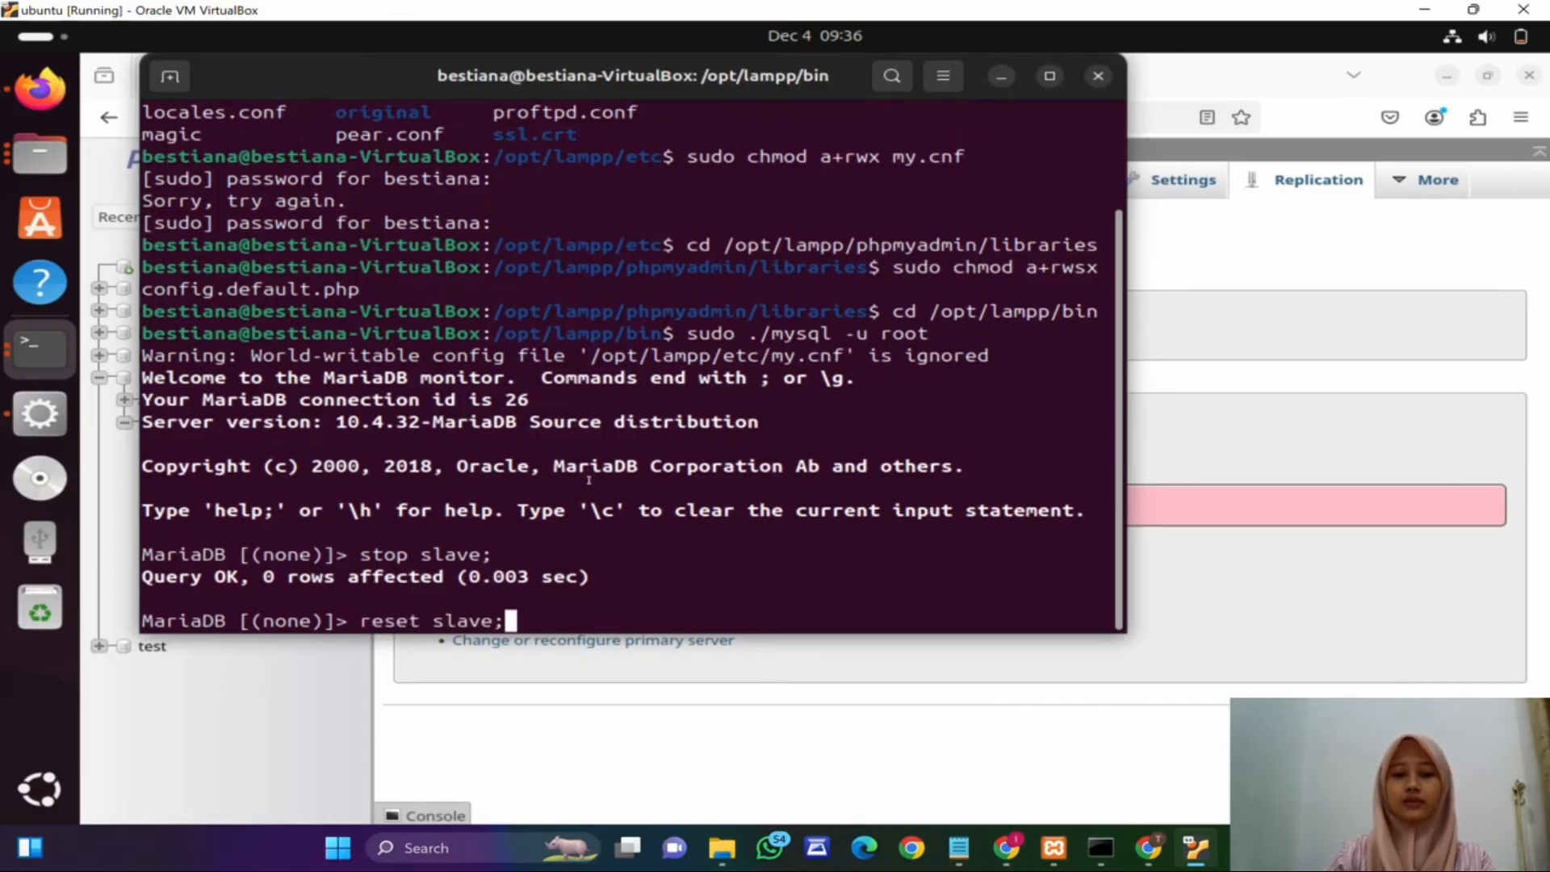
key(Return)
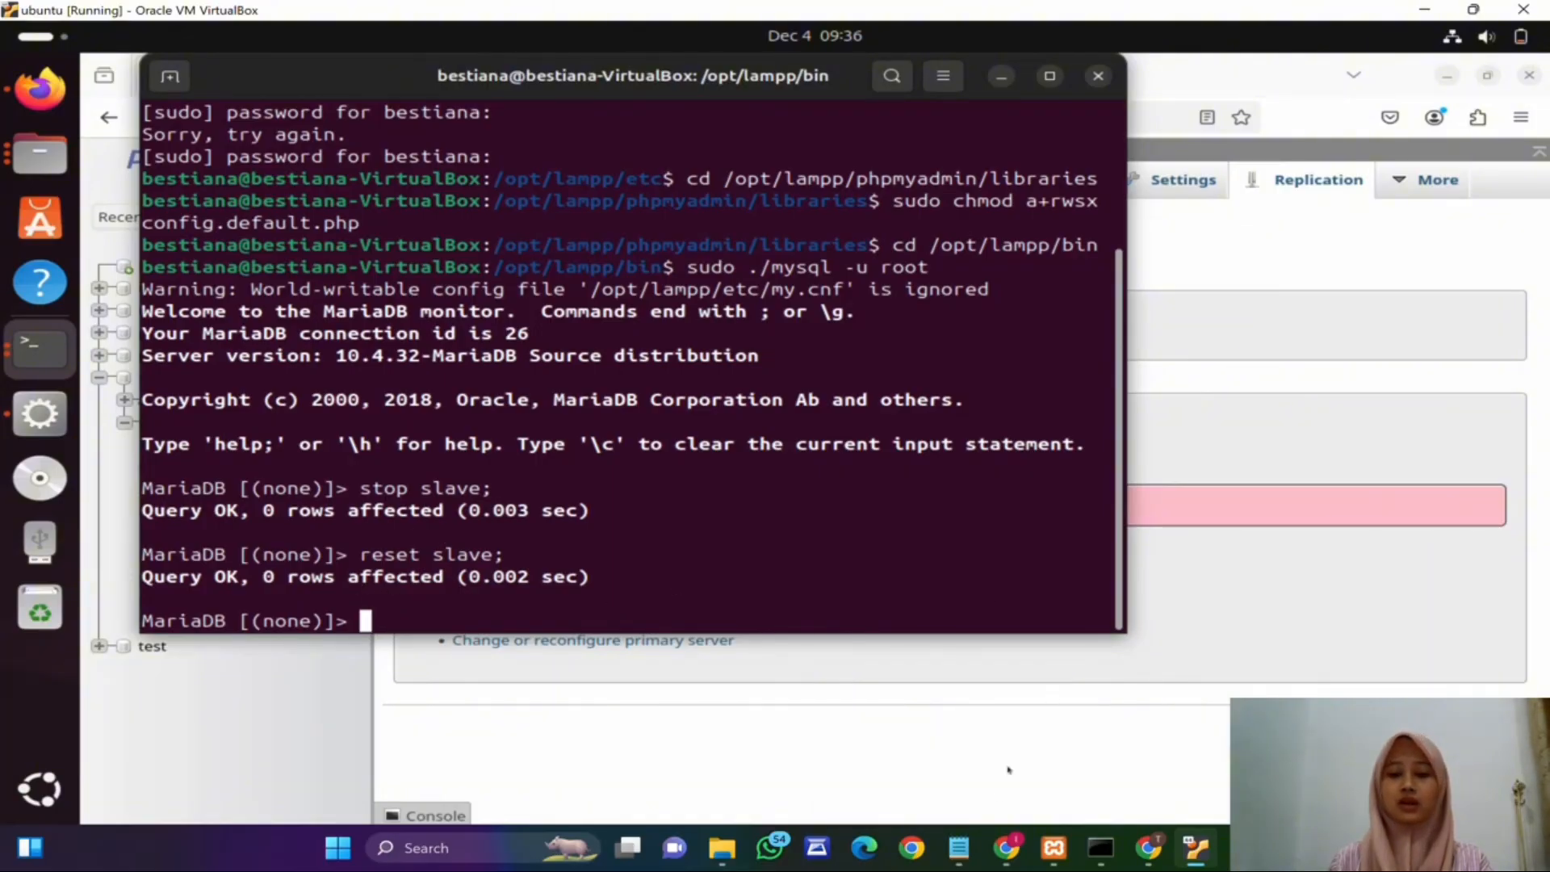
Step: On the host's phpMyAdmin, open the server Replication page and show the primary status
click(1006, 854)
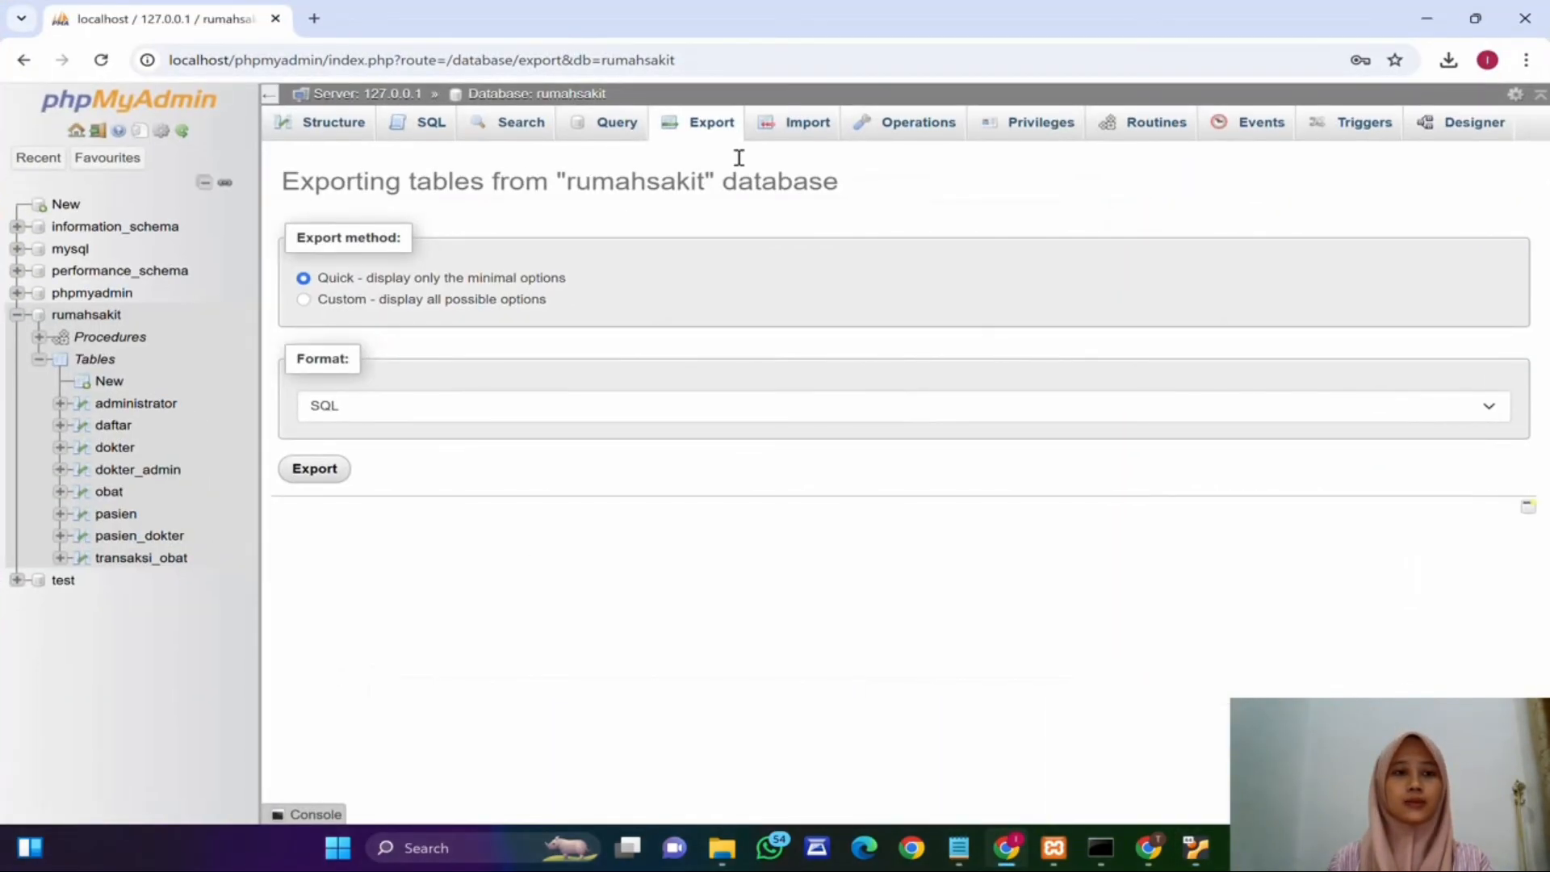
click(367, 94)
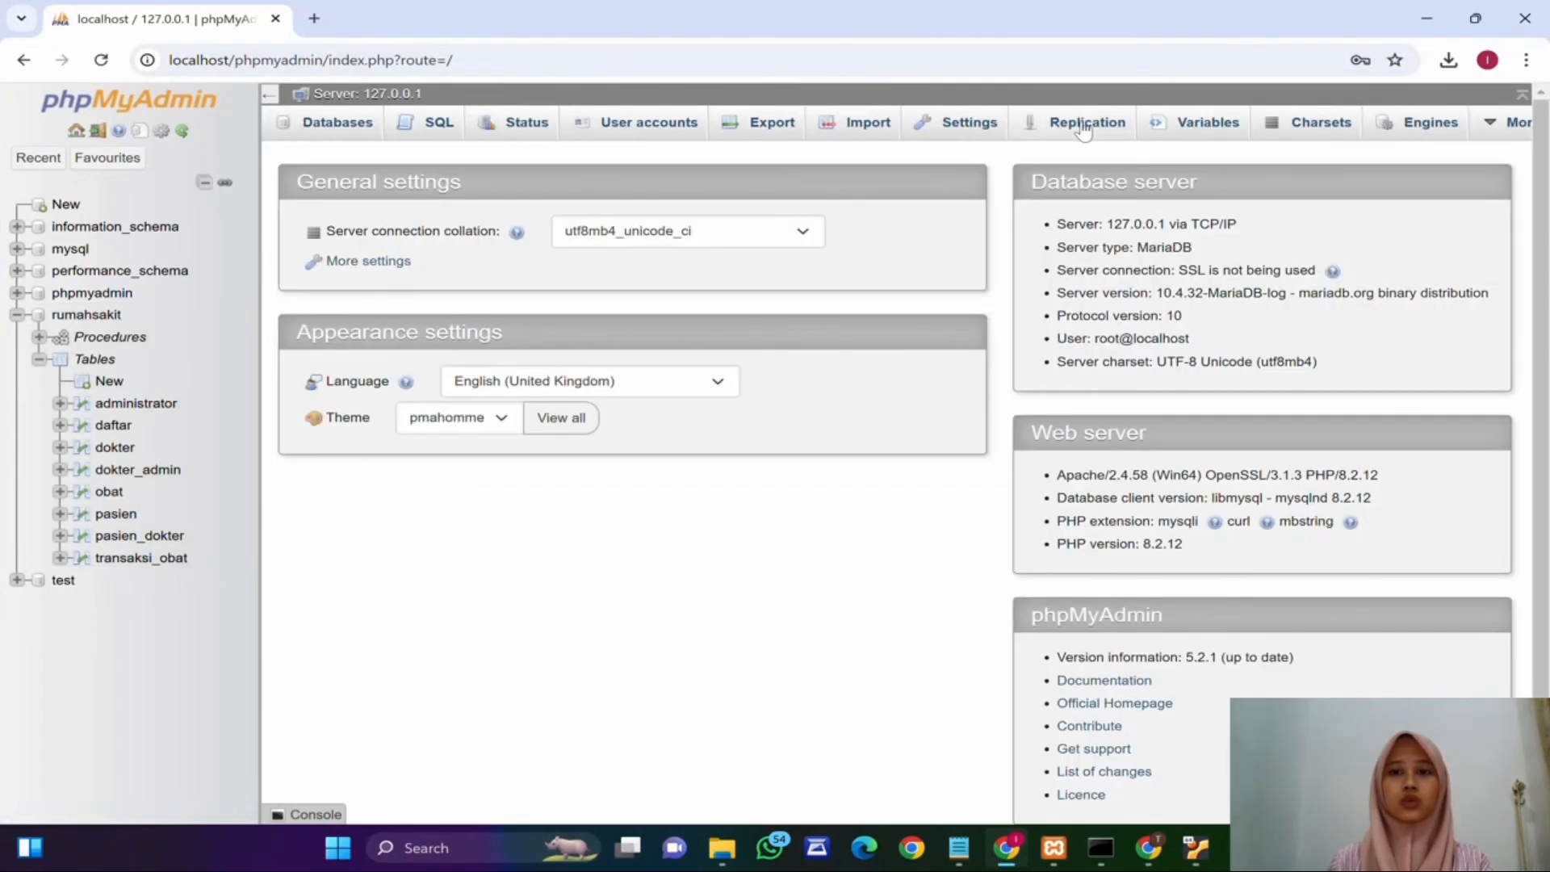
click(1078, 122)
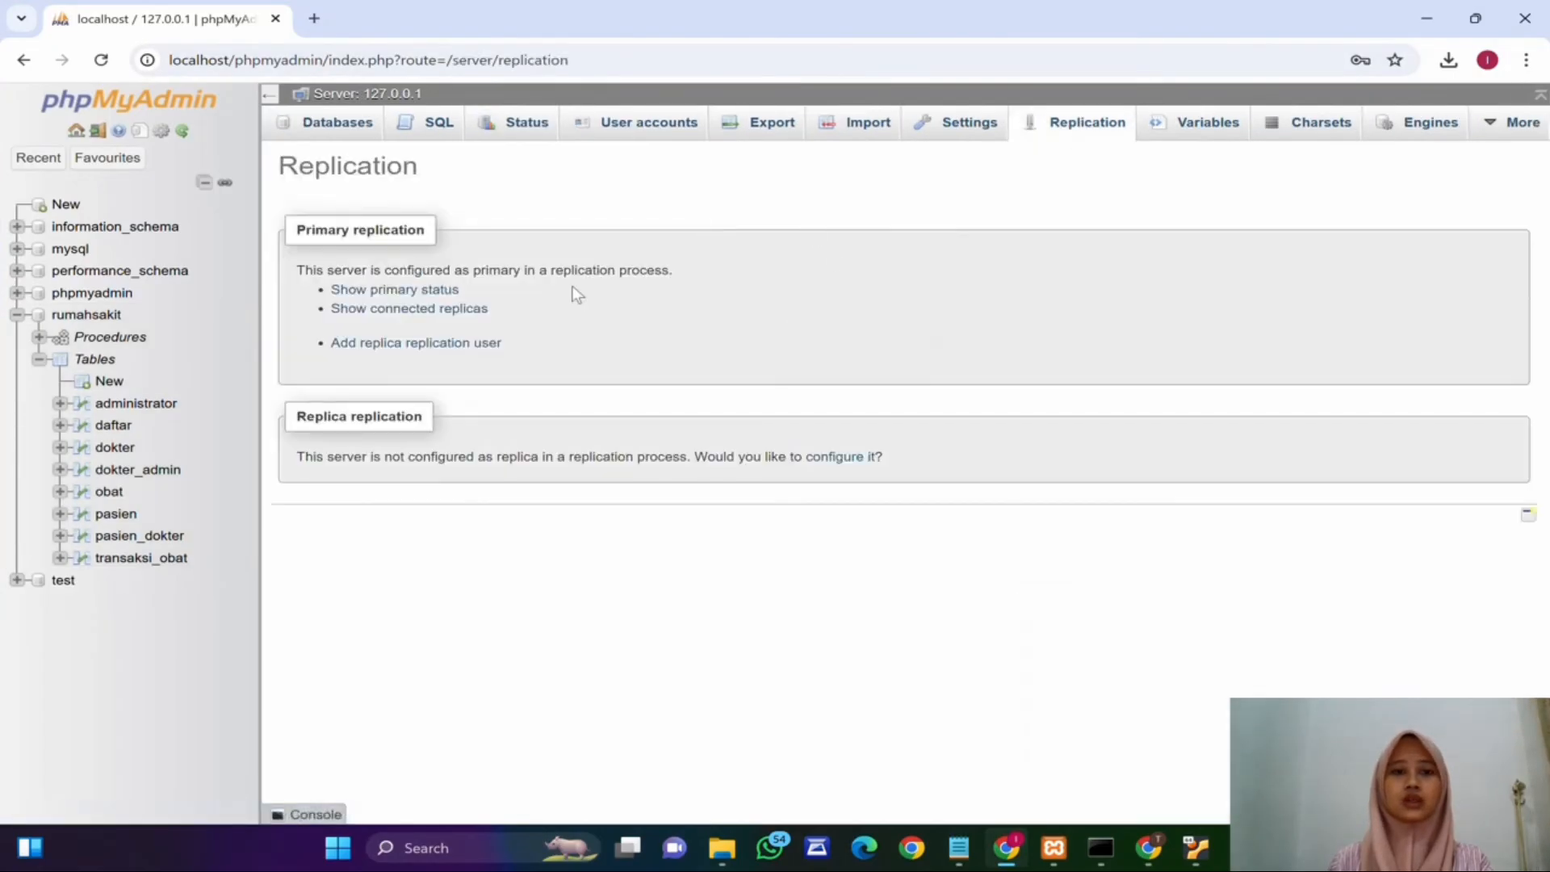
click(391, 293)
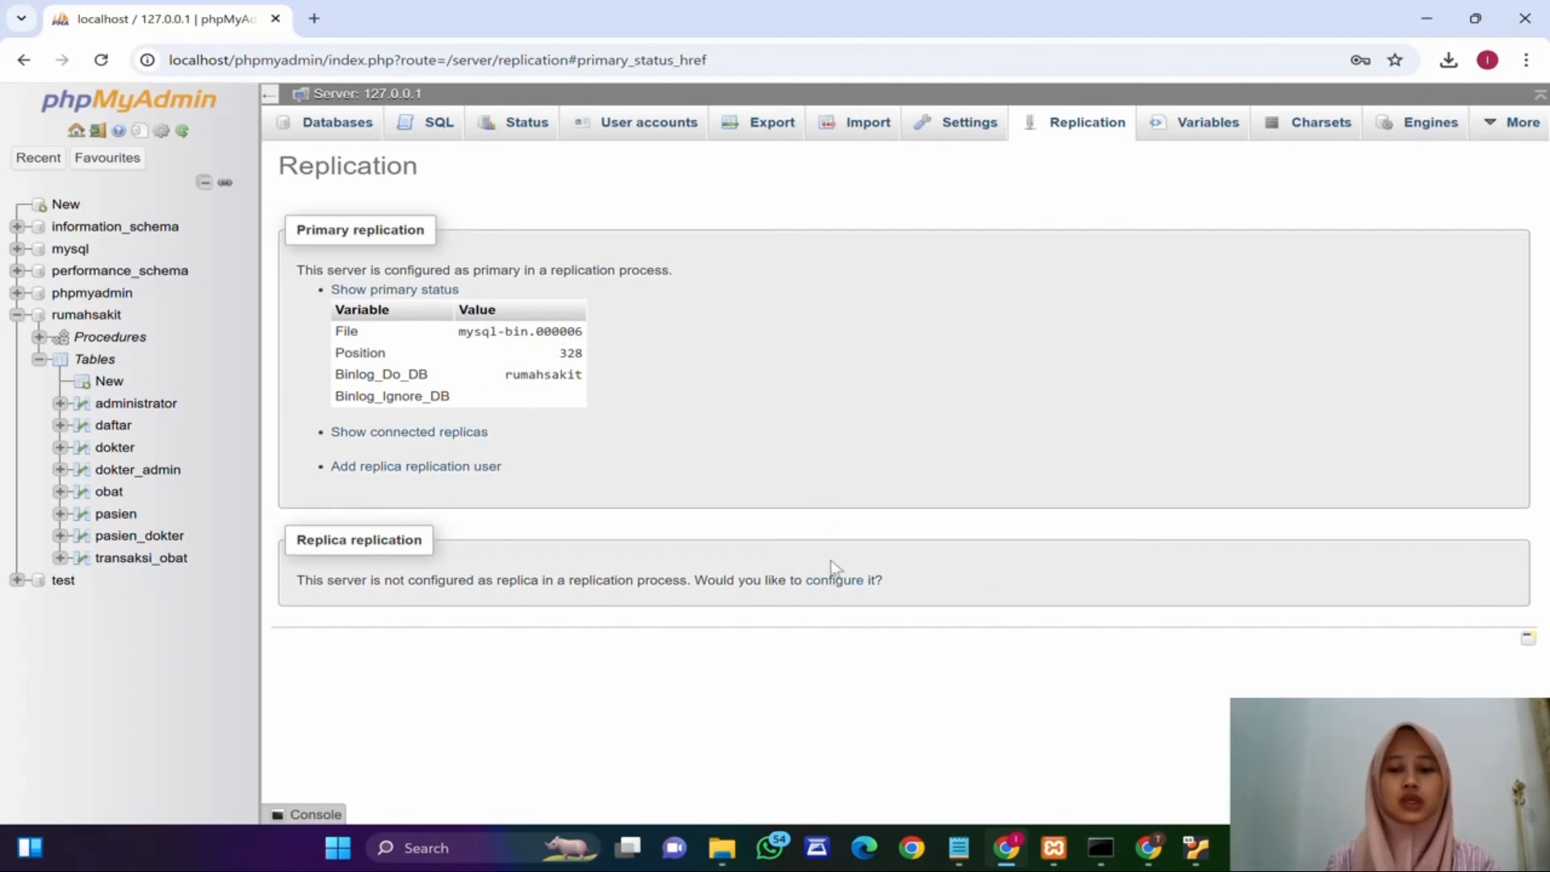
Step: Open the host's XAMPP shell and log into MySQL as root with mysql -u root
click(1052, 854)
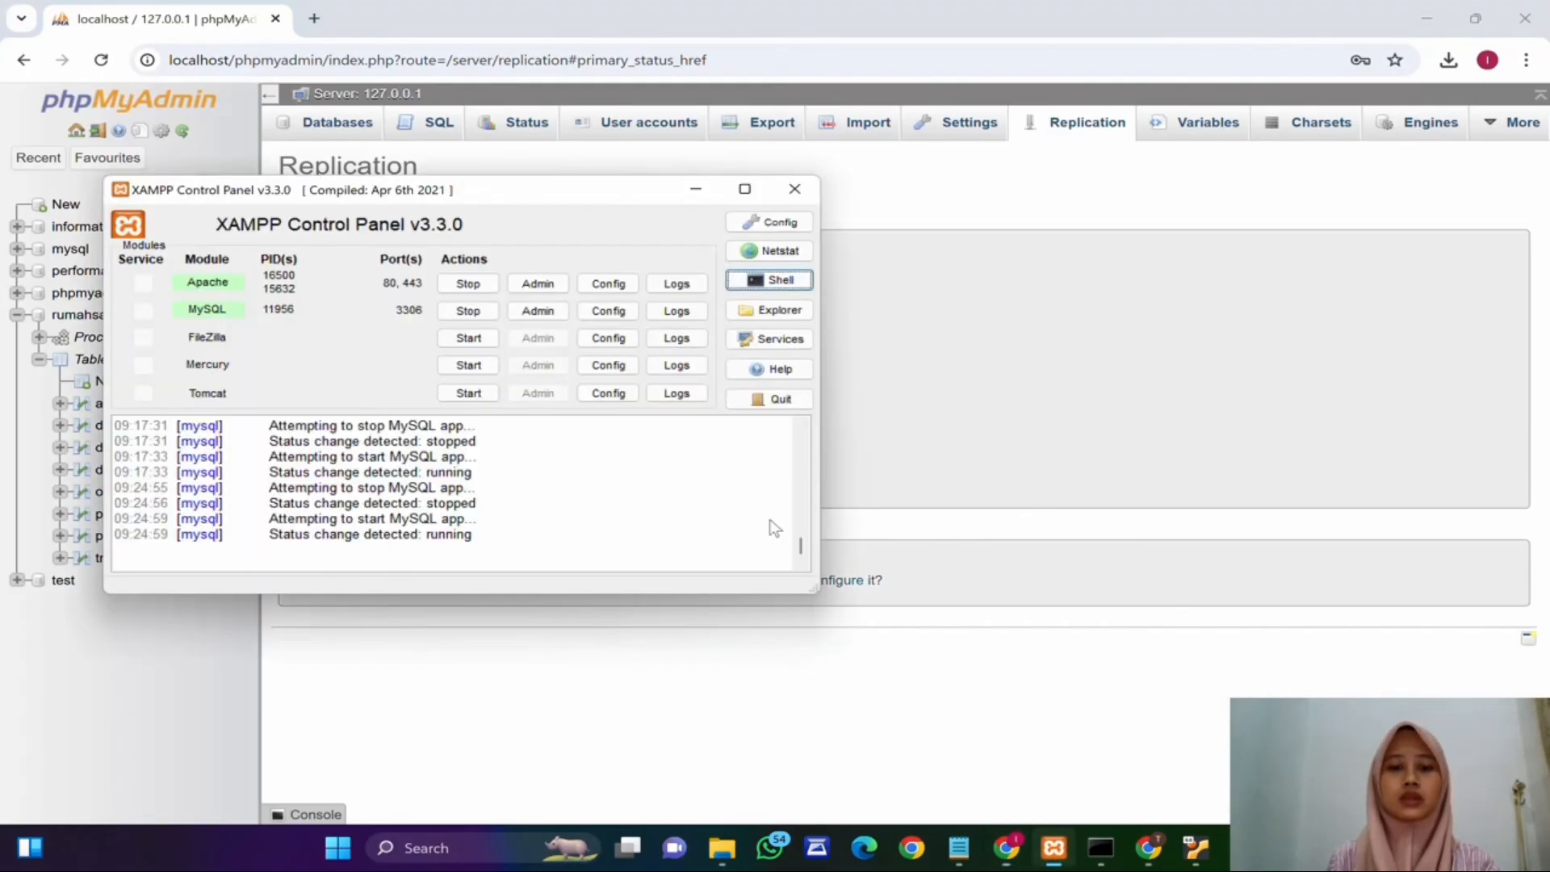
click(759, 284)
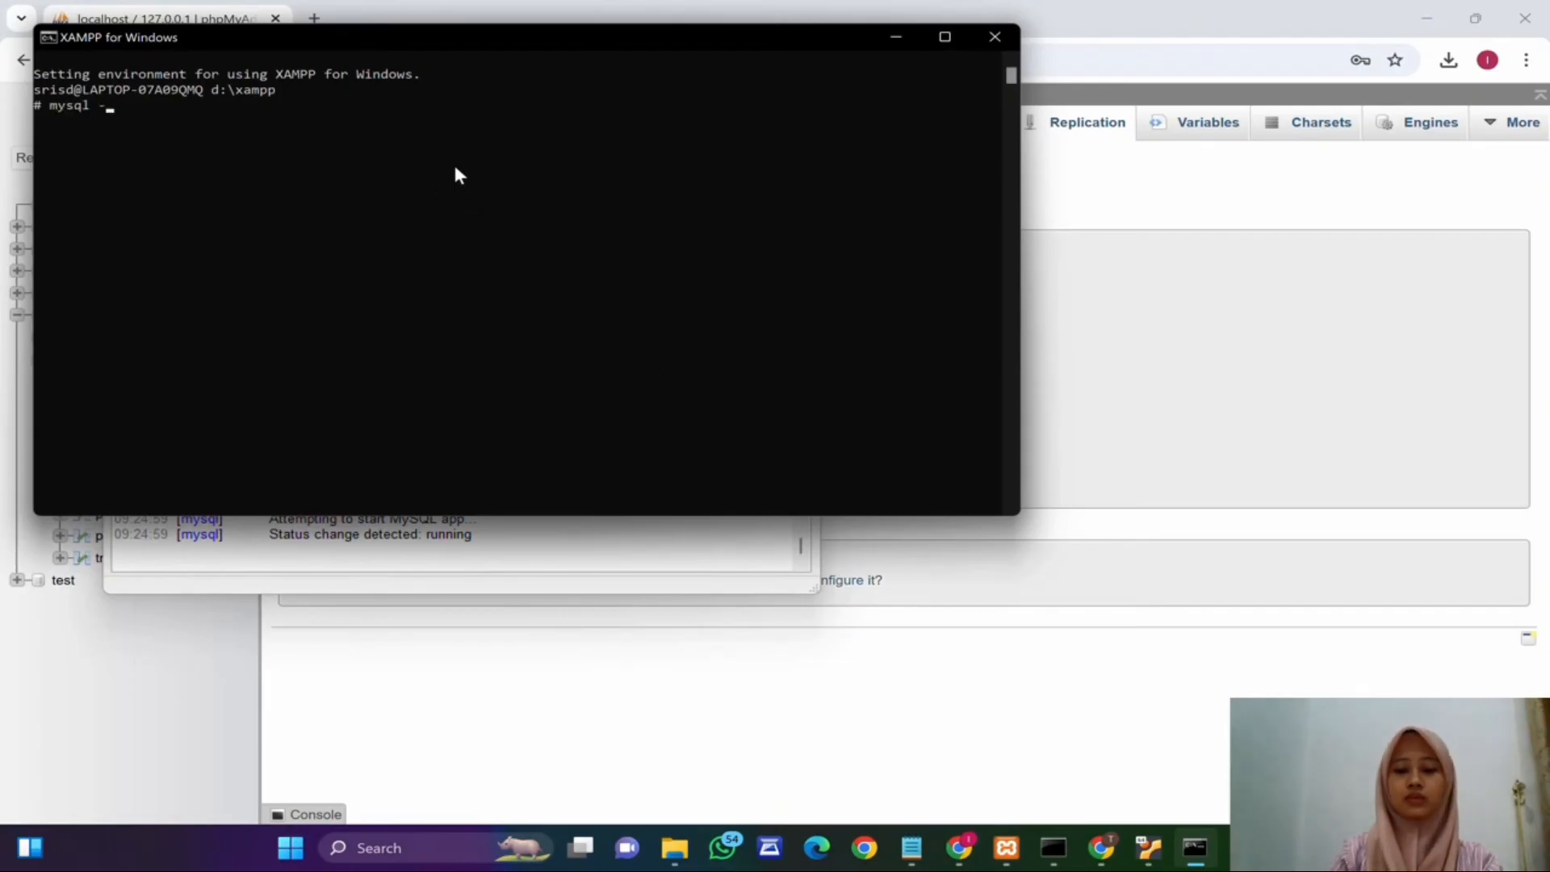
text(mysql -u root)
key(Return)
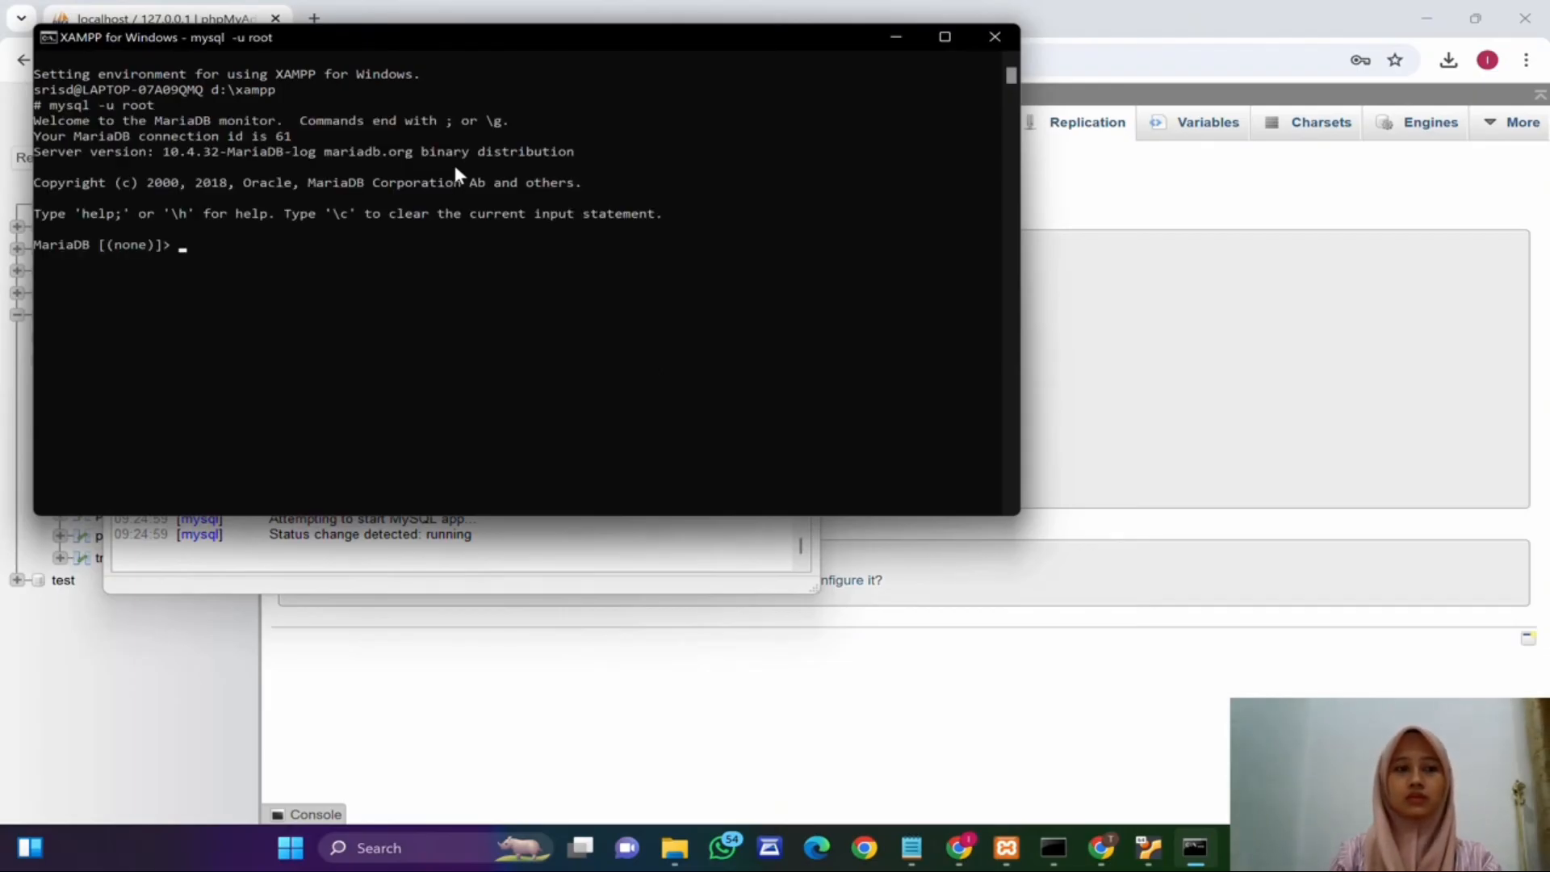
Step: Flush the host server's binary logs with flush logs;
text(flush )
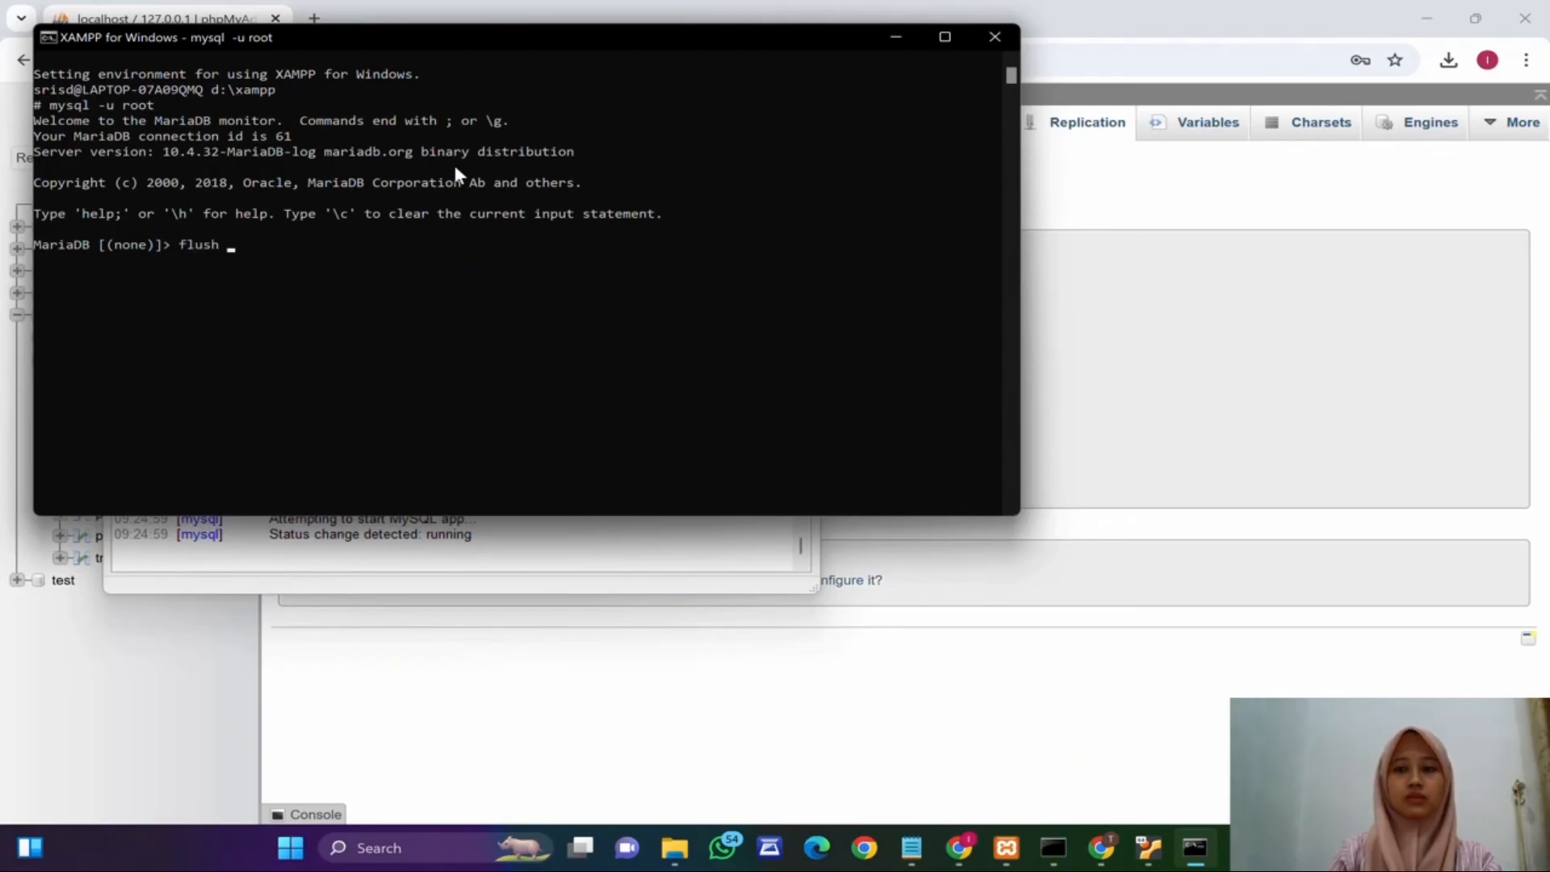
text(logs;)
key(Return)
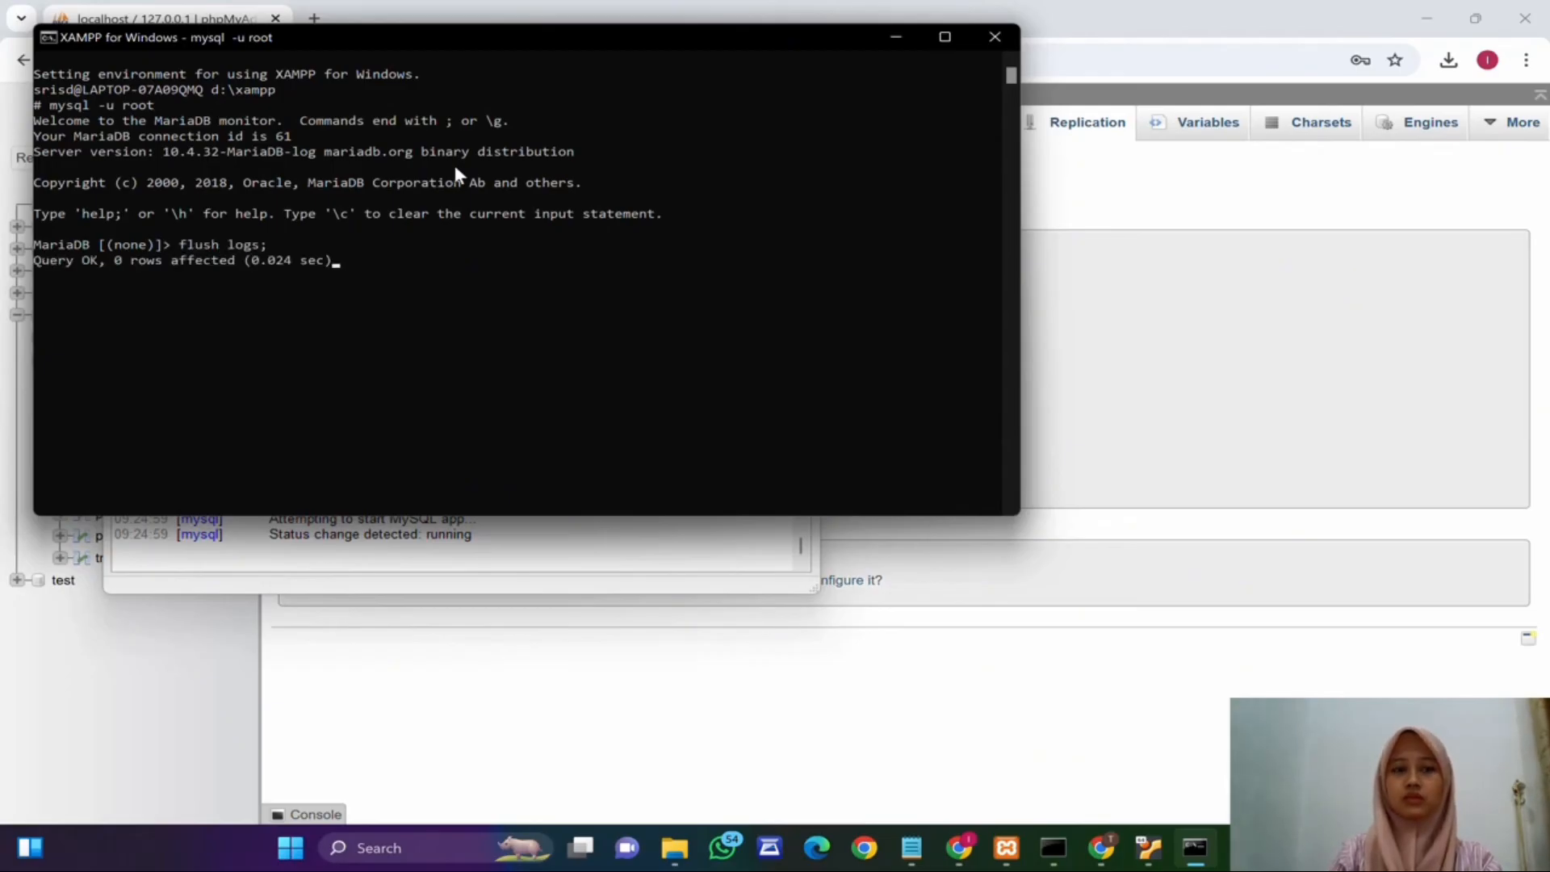
Step: Lock the host server's tables for reading with flush tables with read lock;
text(flush t)
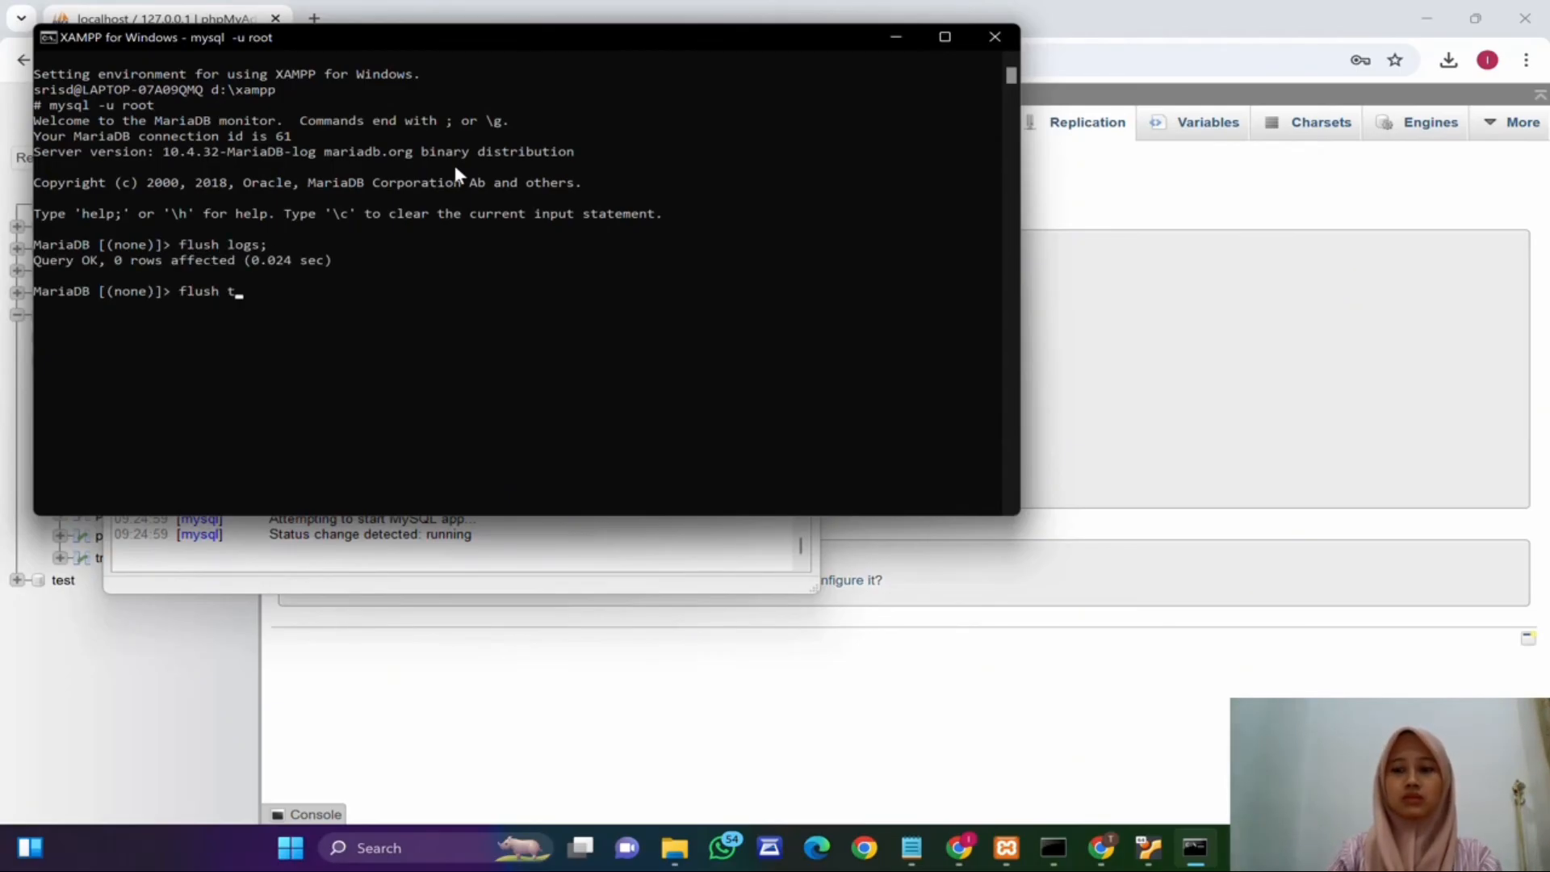
text(ables with rea)
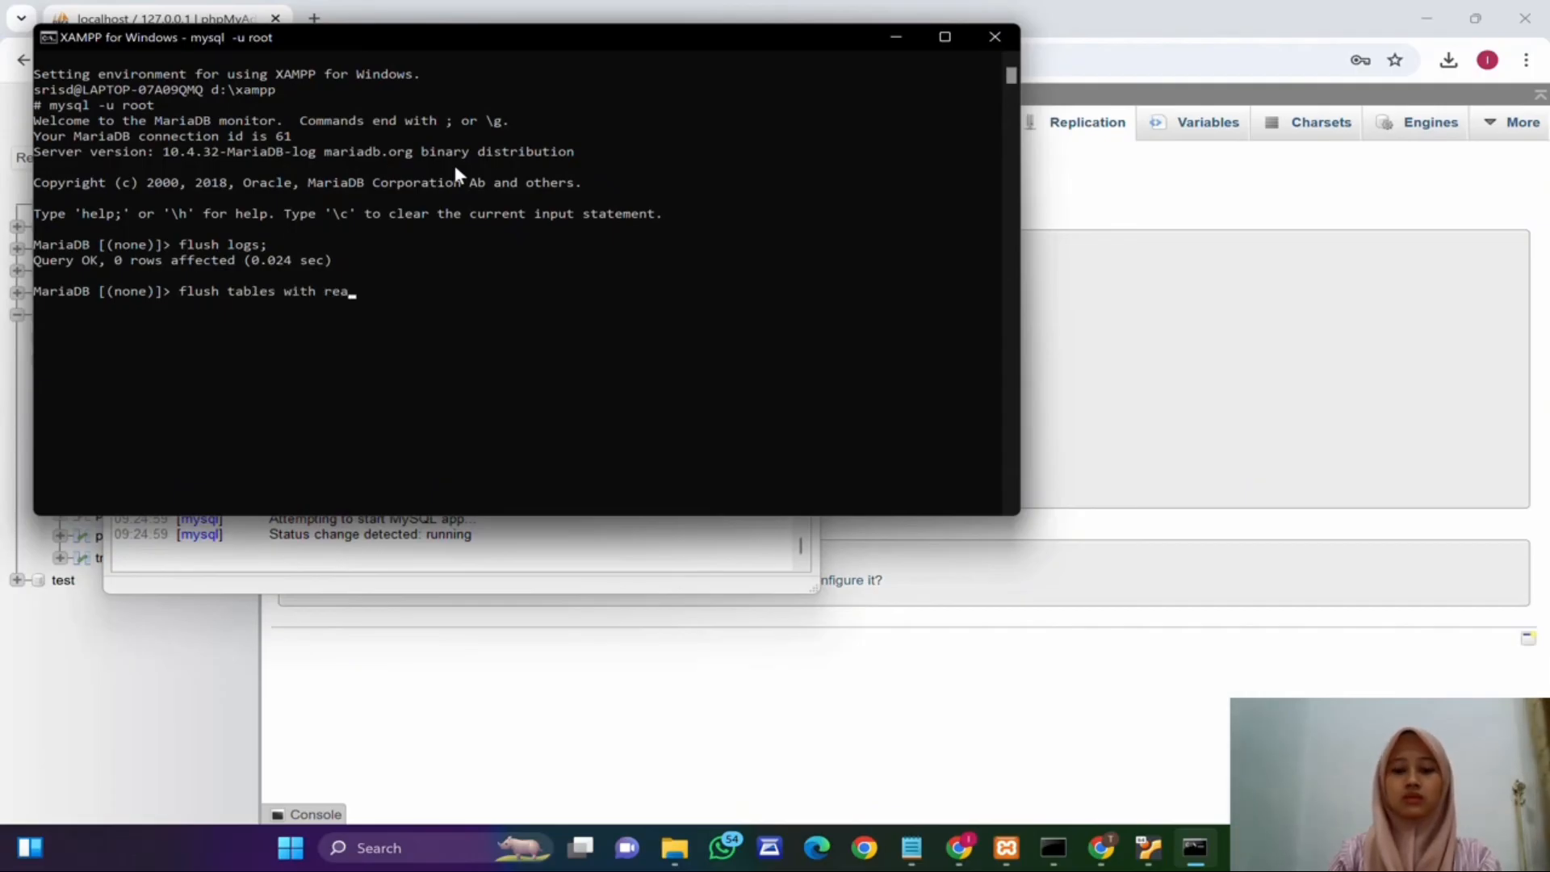
text(d lock;)
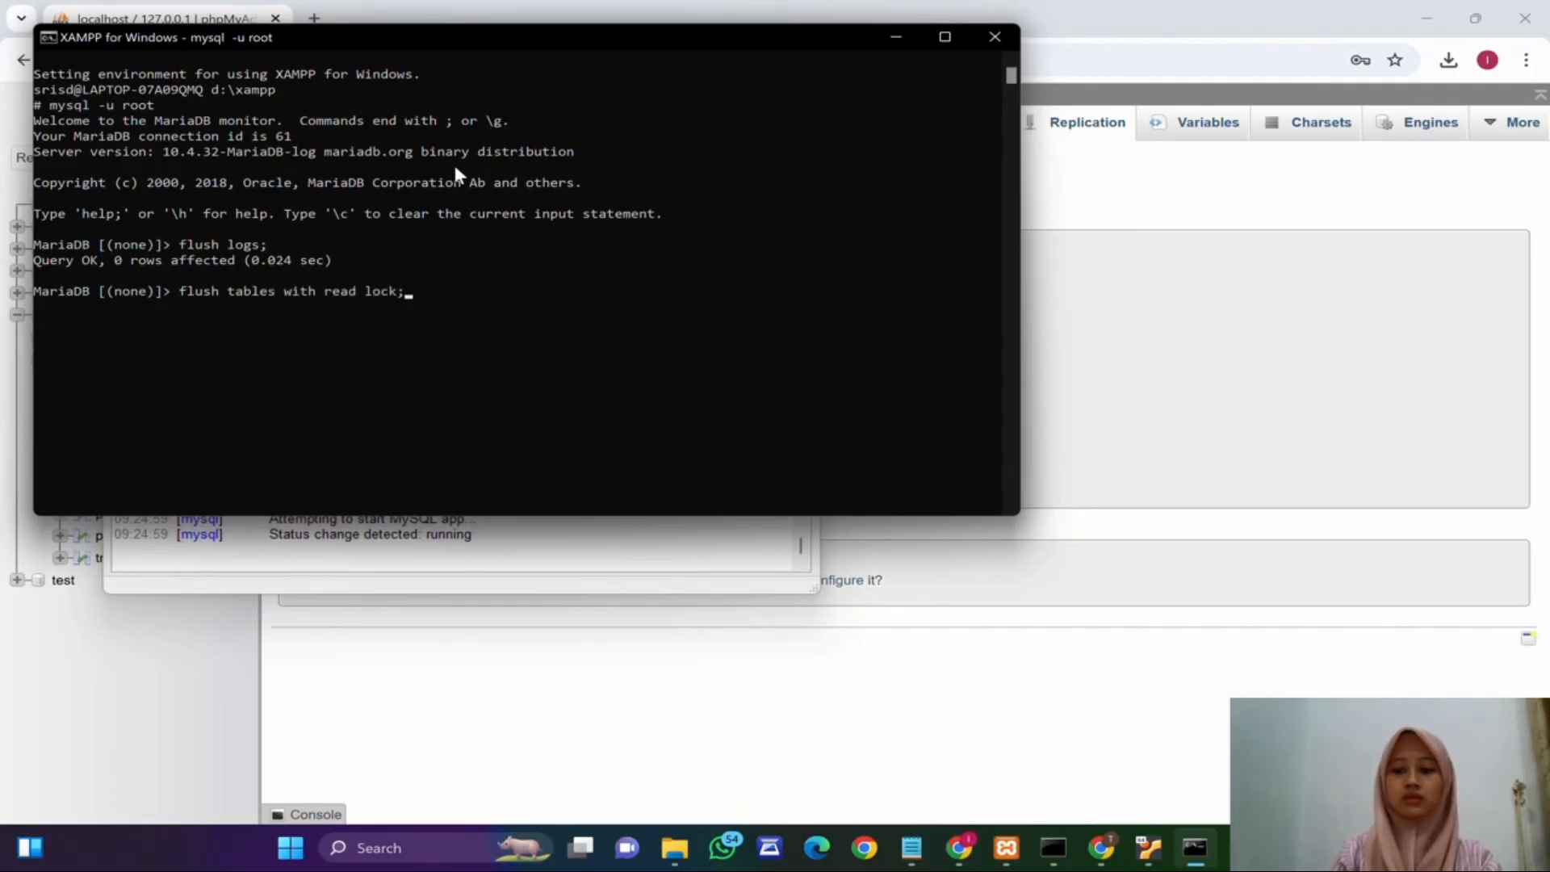
key(Return)
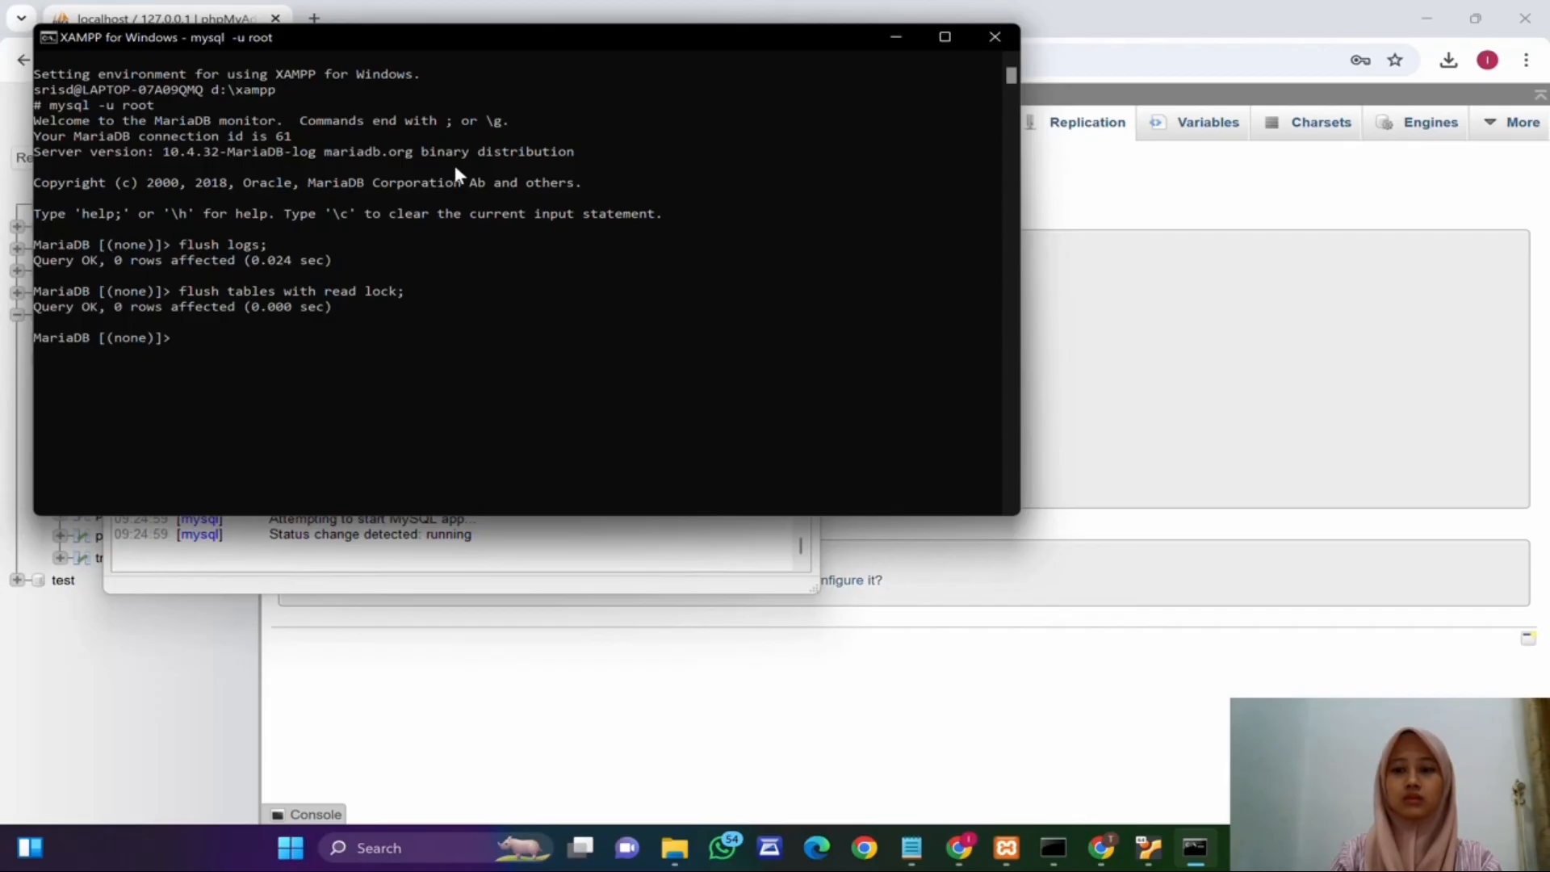
Step: Show the host's master status, then release the lock with unlock tables;
text(show master status;)
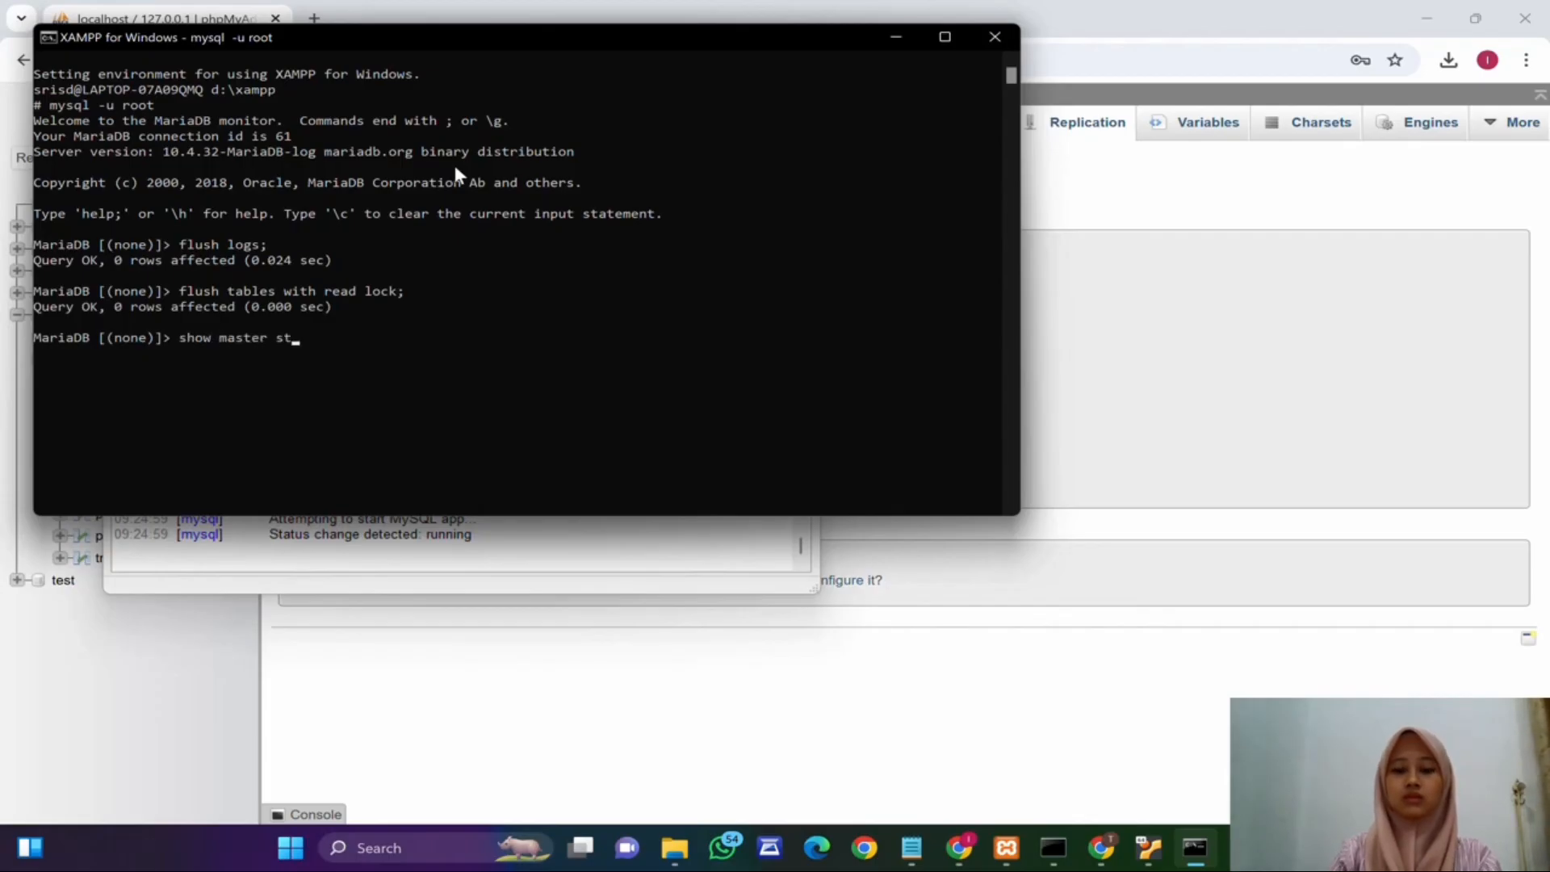
key(Return)
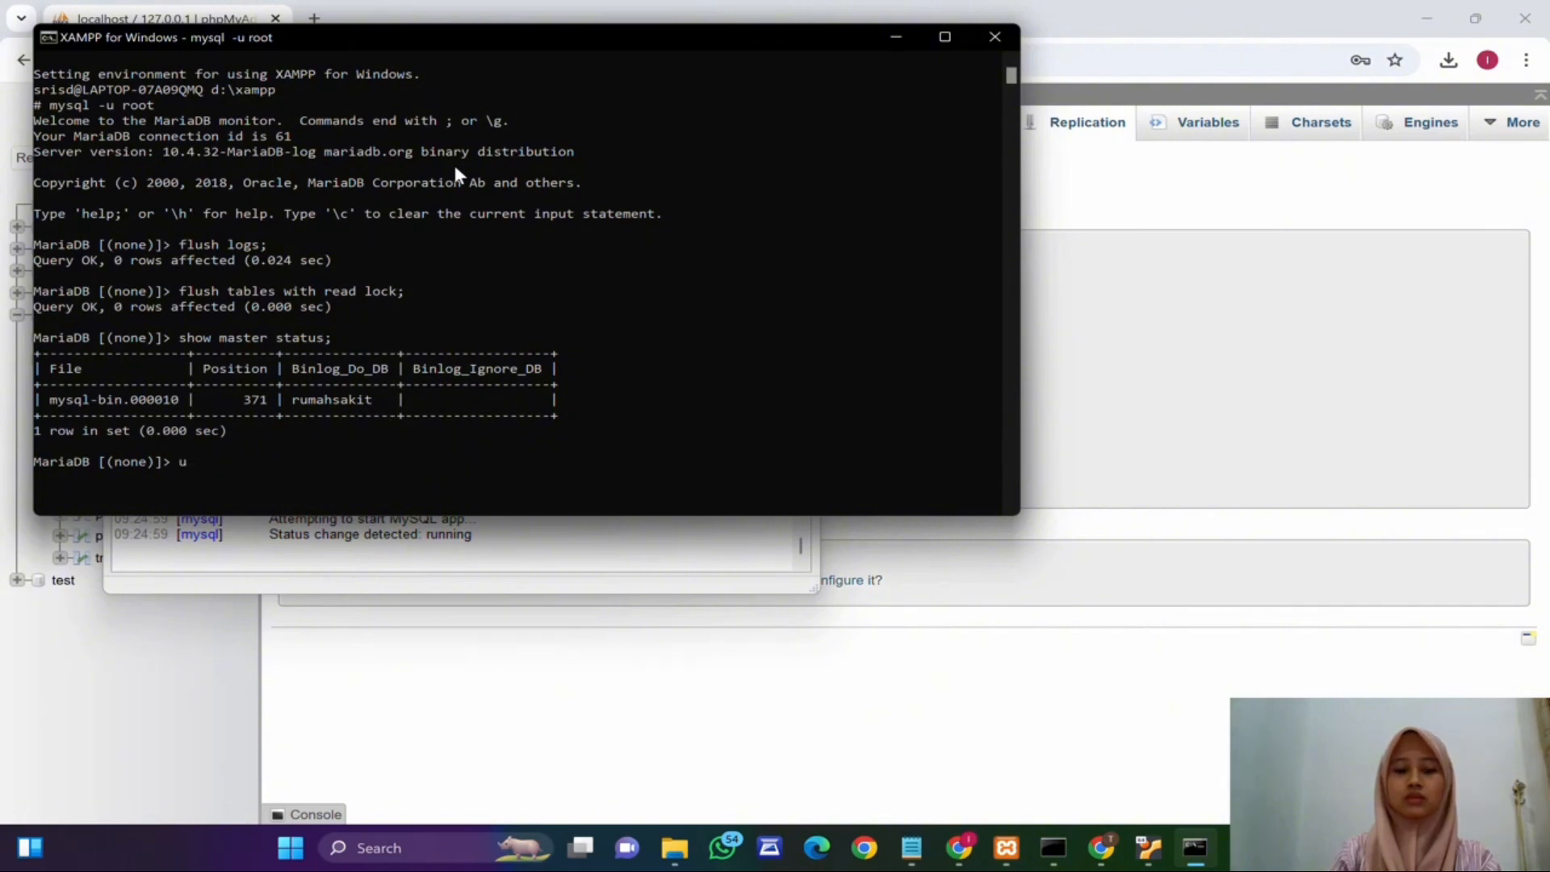
text(unlock tables;)
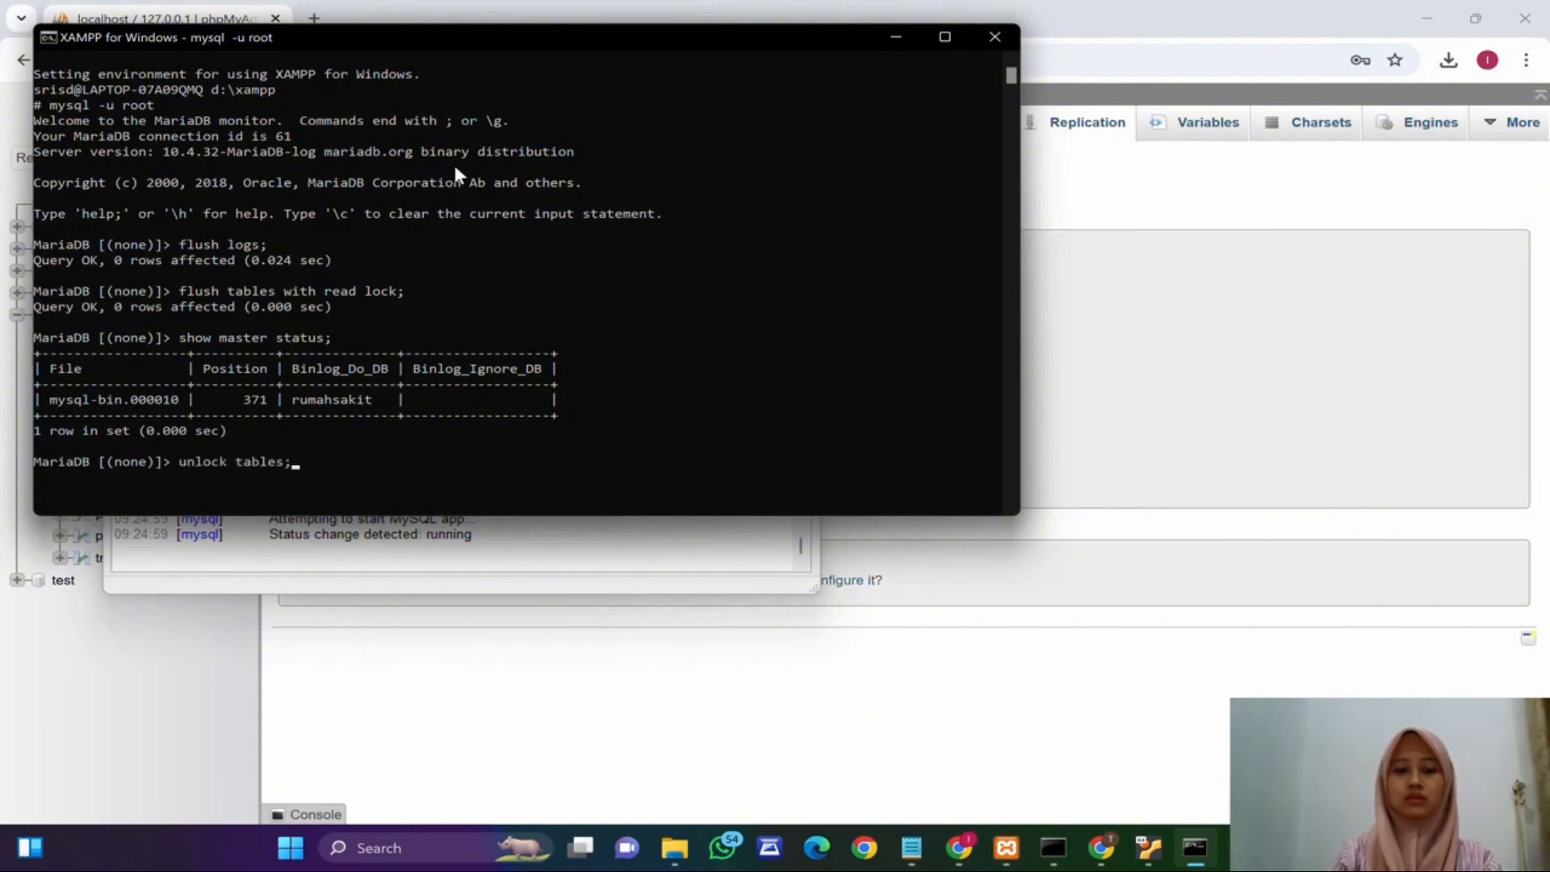
key(Return)
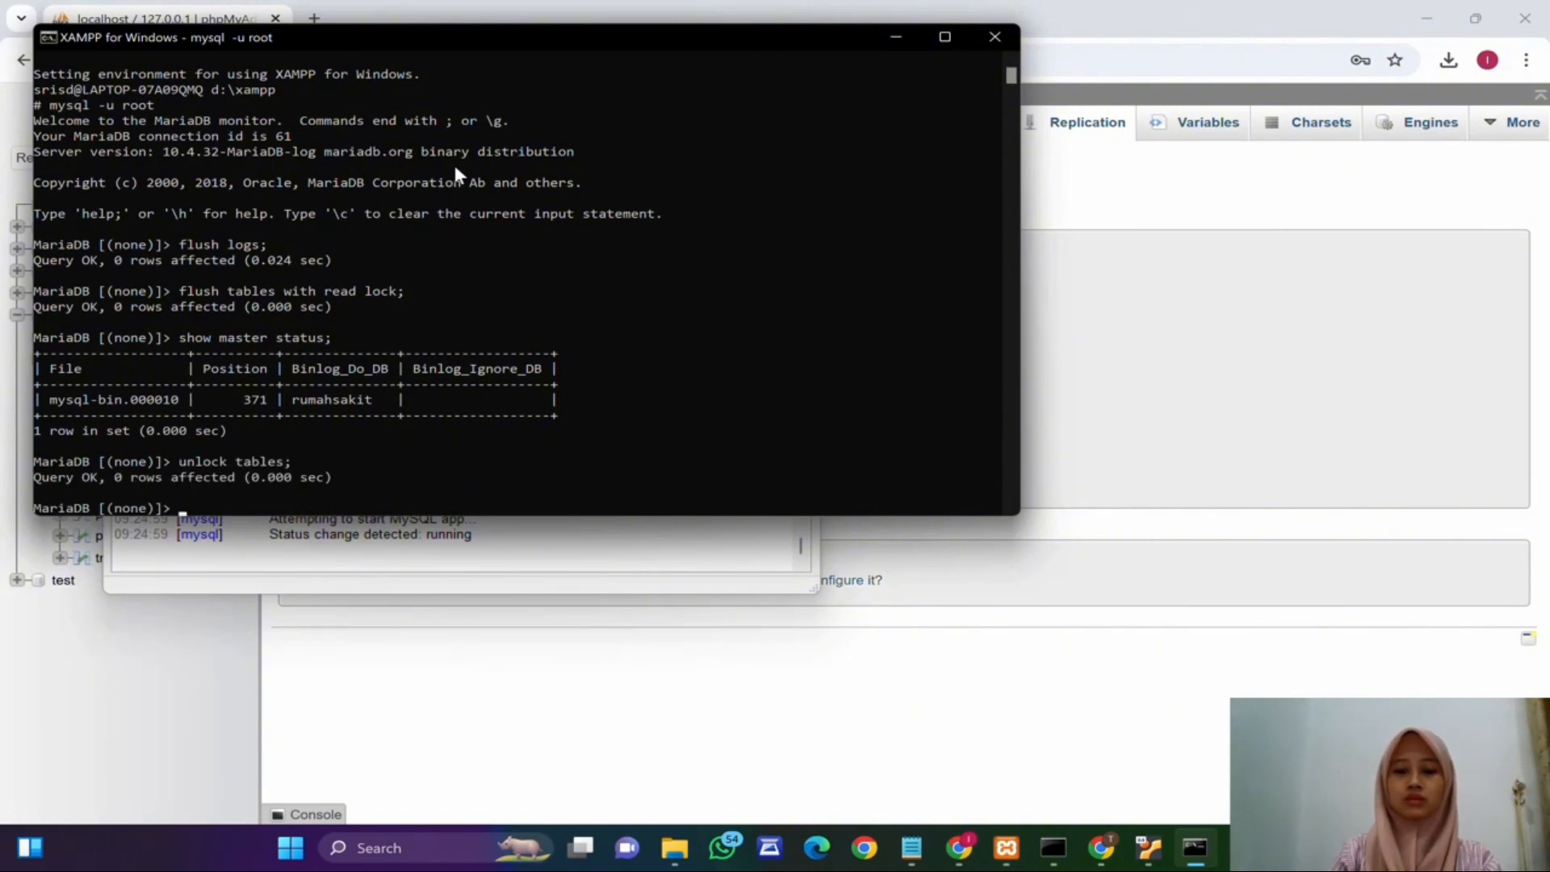
Step: List the host's binary logs with show binary logs; and review the master status output
text(show bianry)
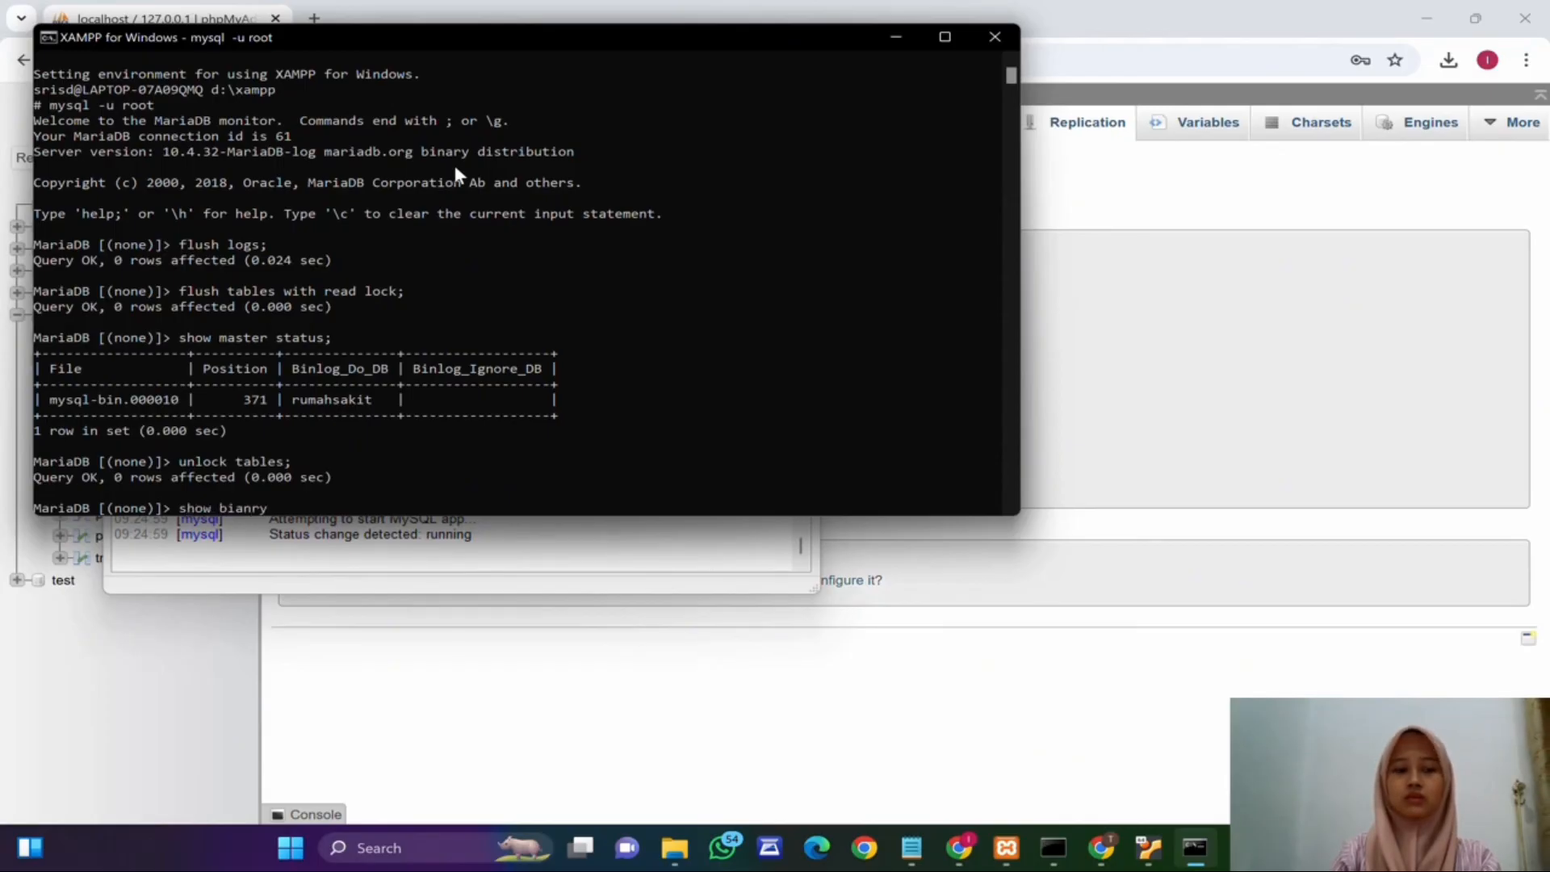
key(BackSpace)
key(BackSpace)
key(BackSpace)
key(BackSpace)
text(nary)
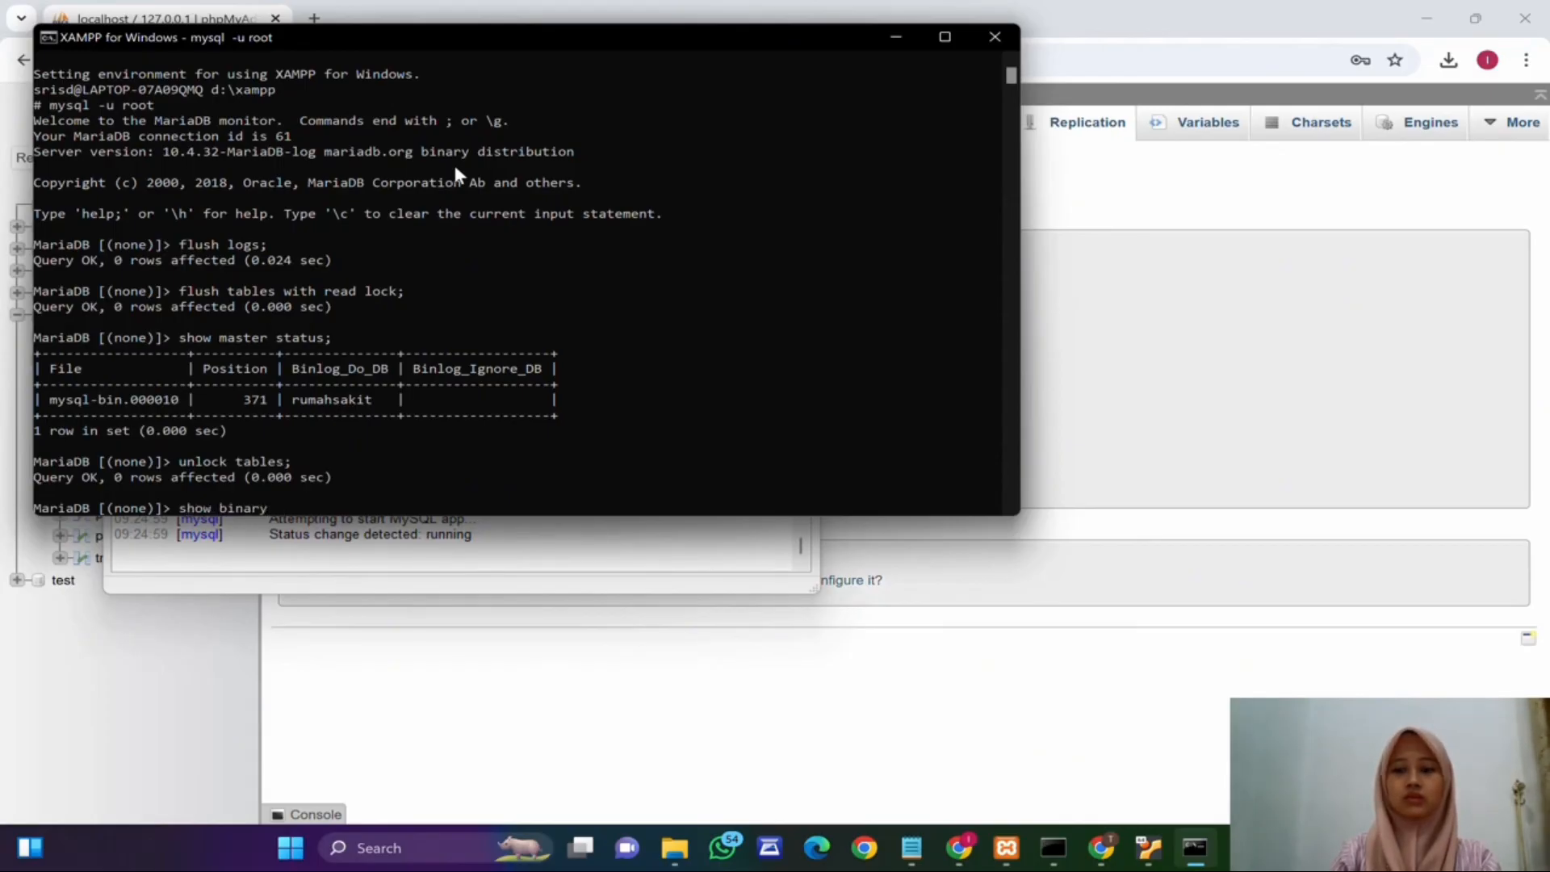
text( logs;)
key(Return)
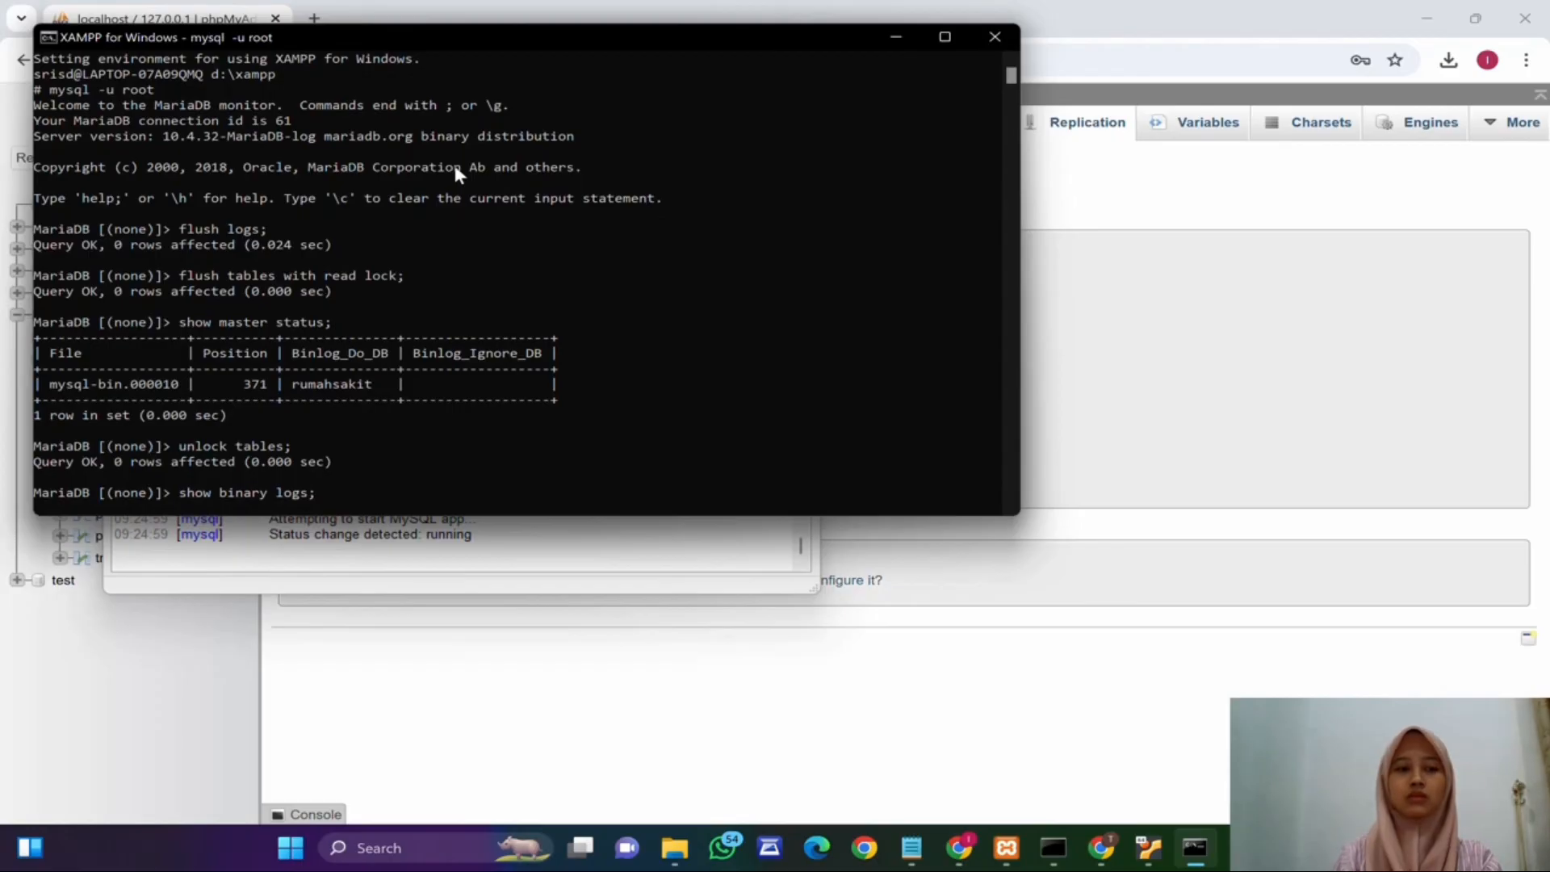
scroll(327, 391, up, 1)
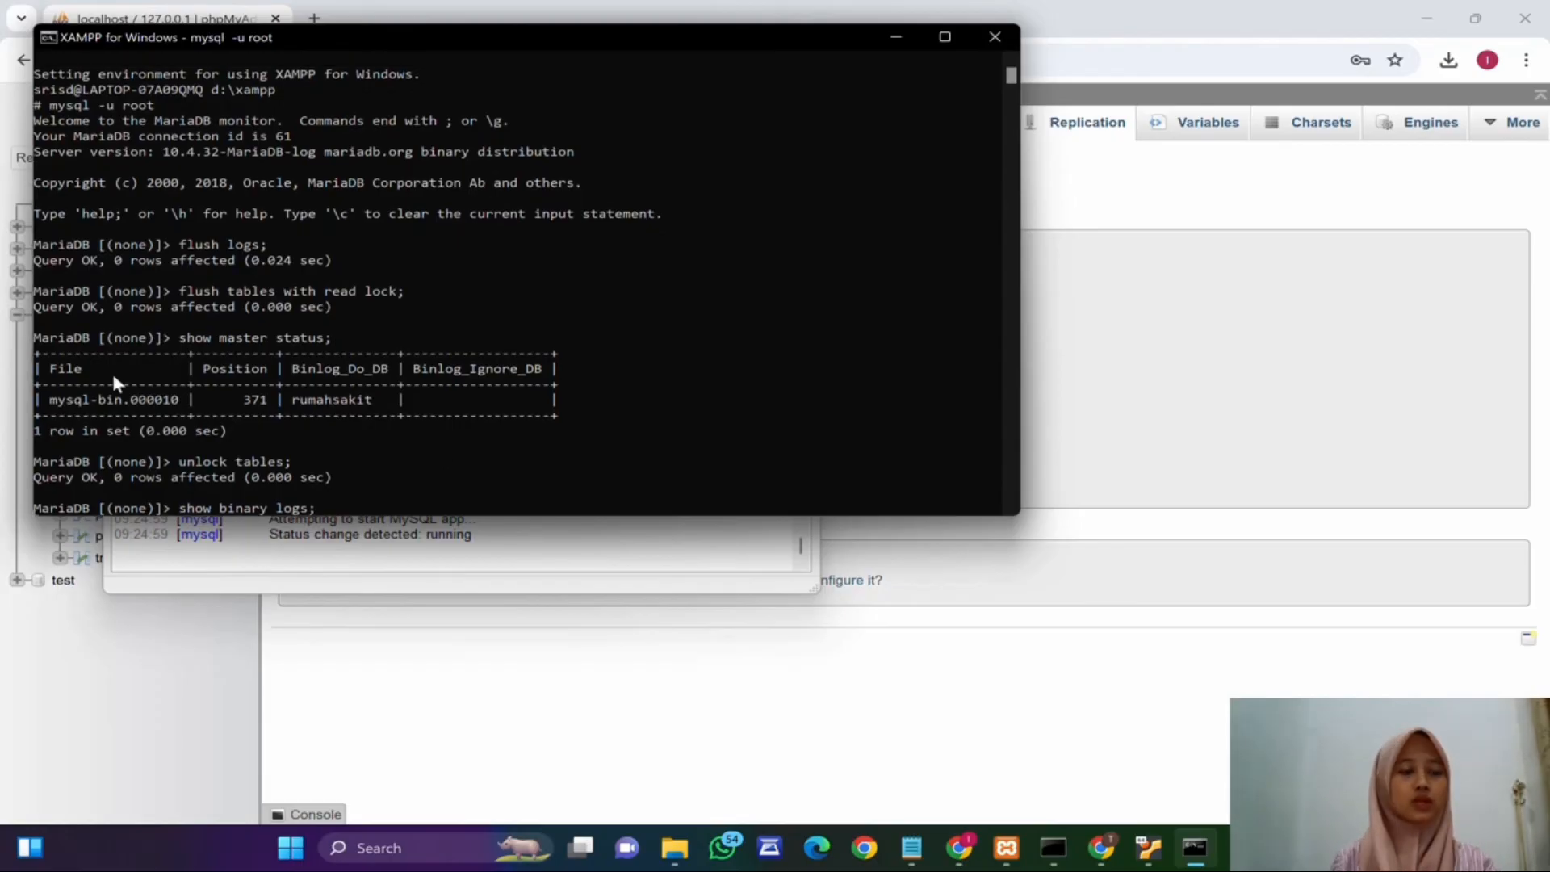
scroll(71, 387, down, 1)
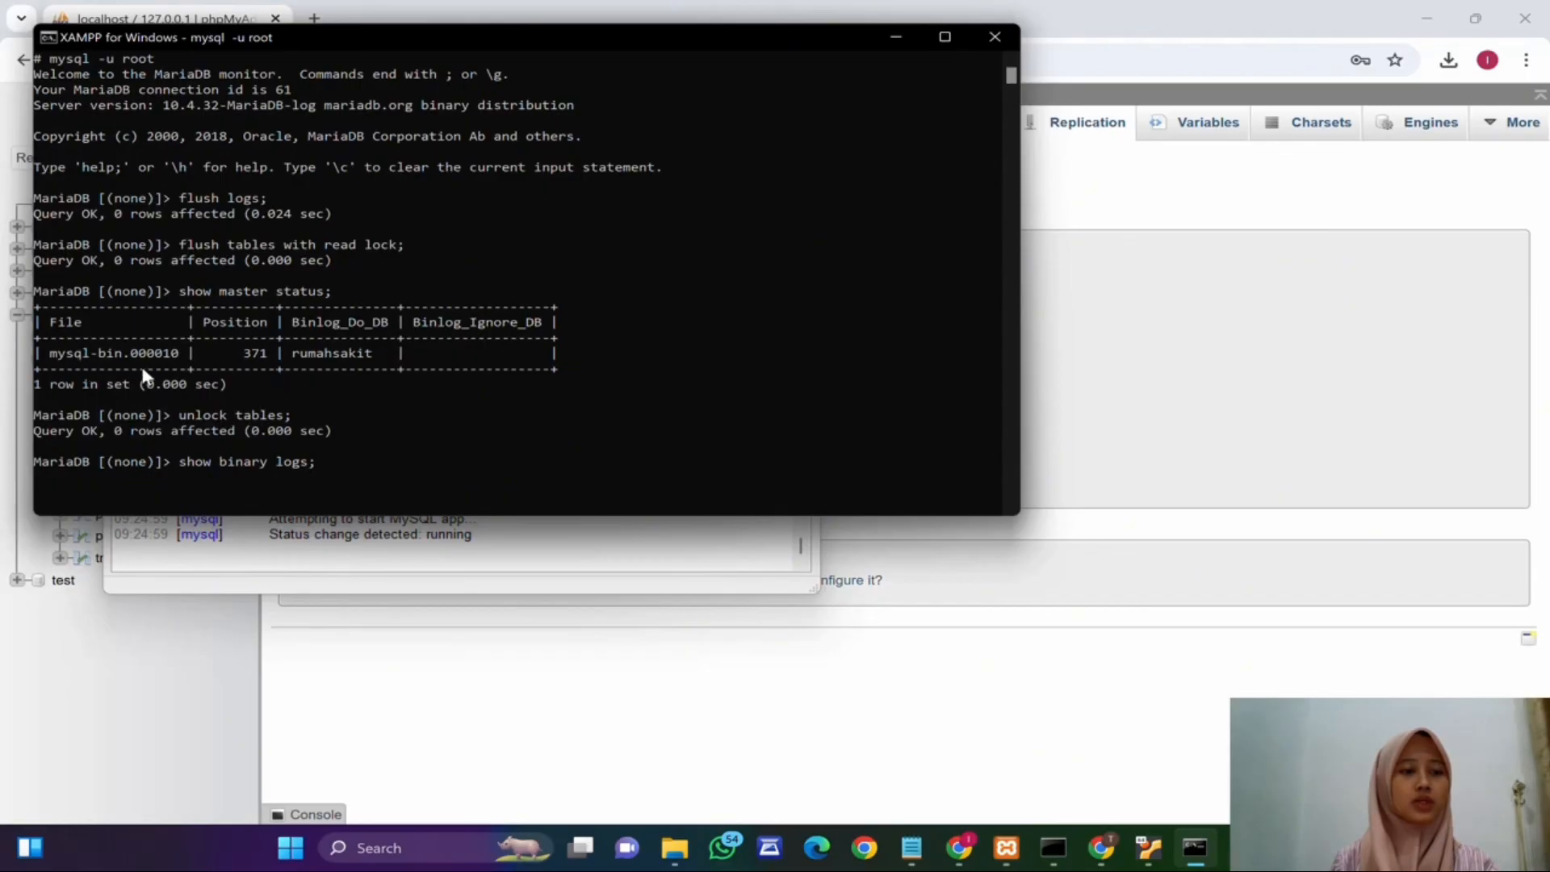
Step: Switch to the Ubuntu VM and unlock its session with the account password
click(1098, 280)
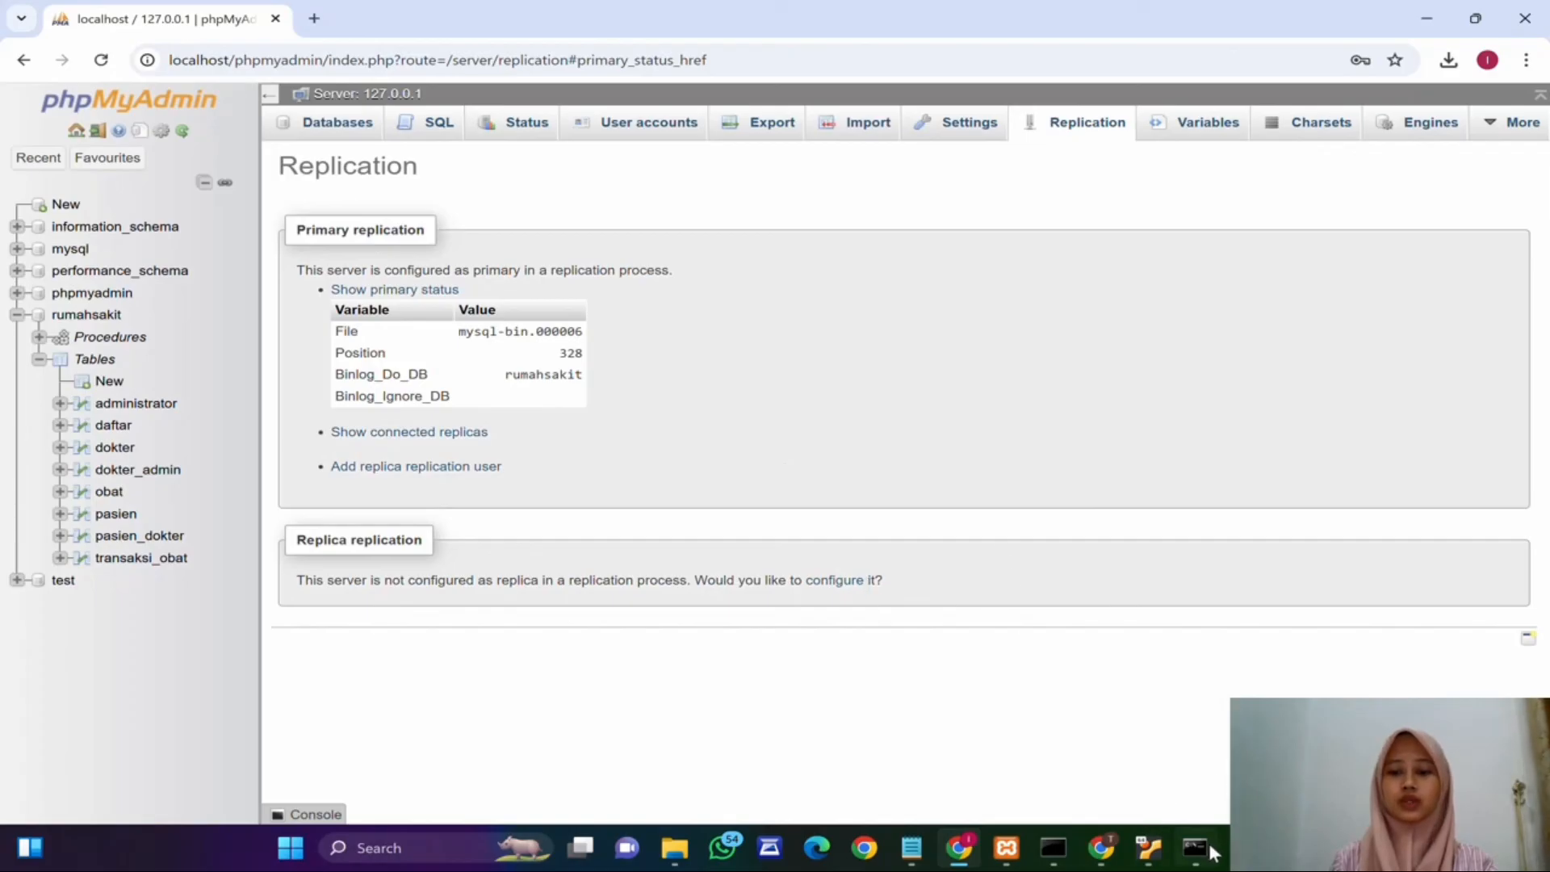
click(1148, 848)
click(951, 415)
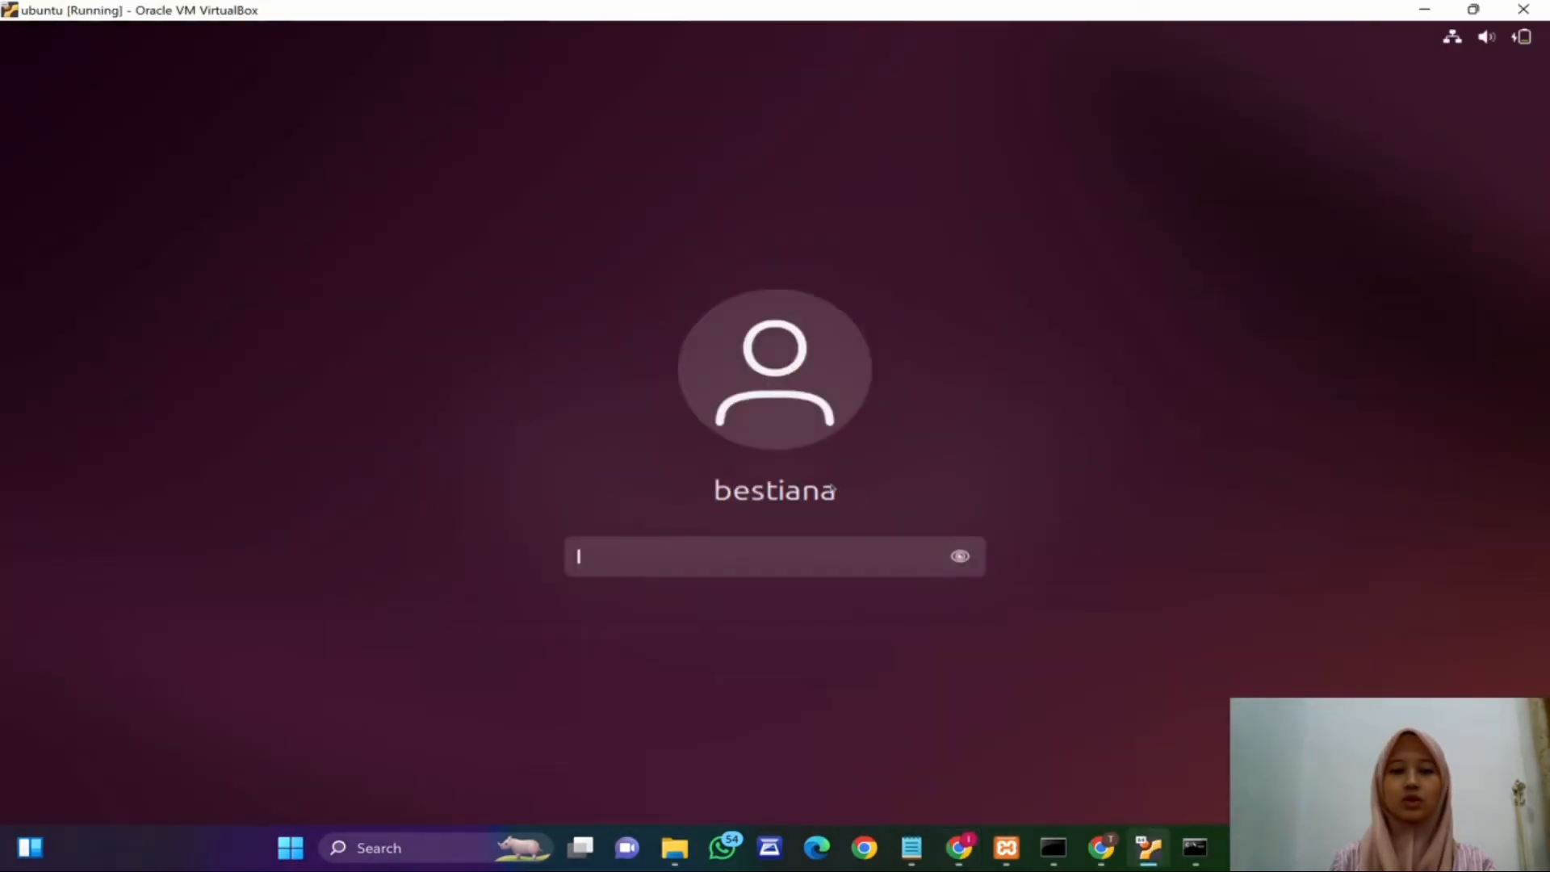
text(*******)
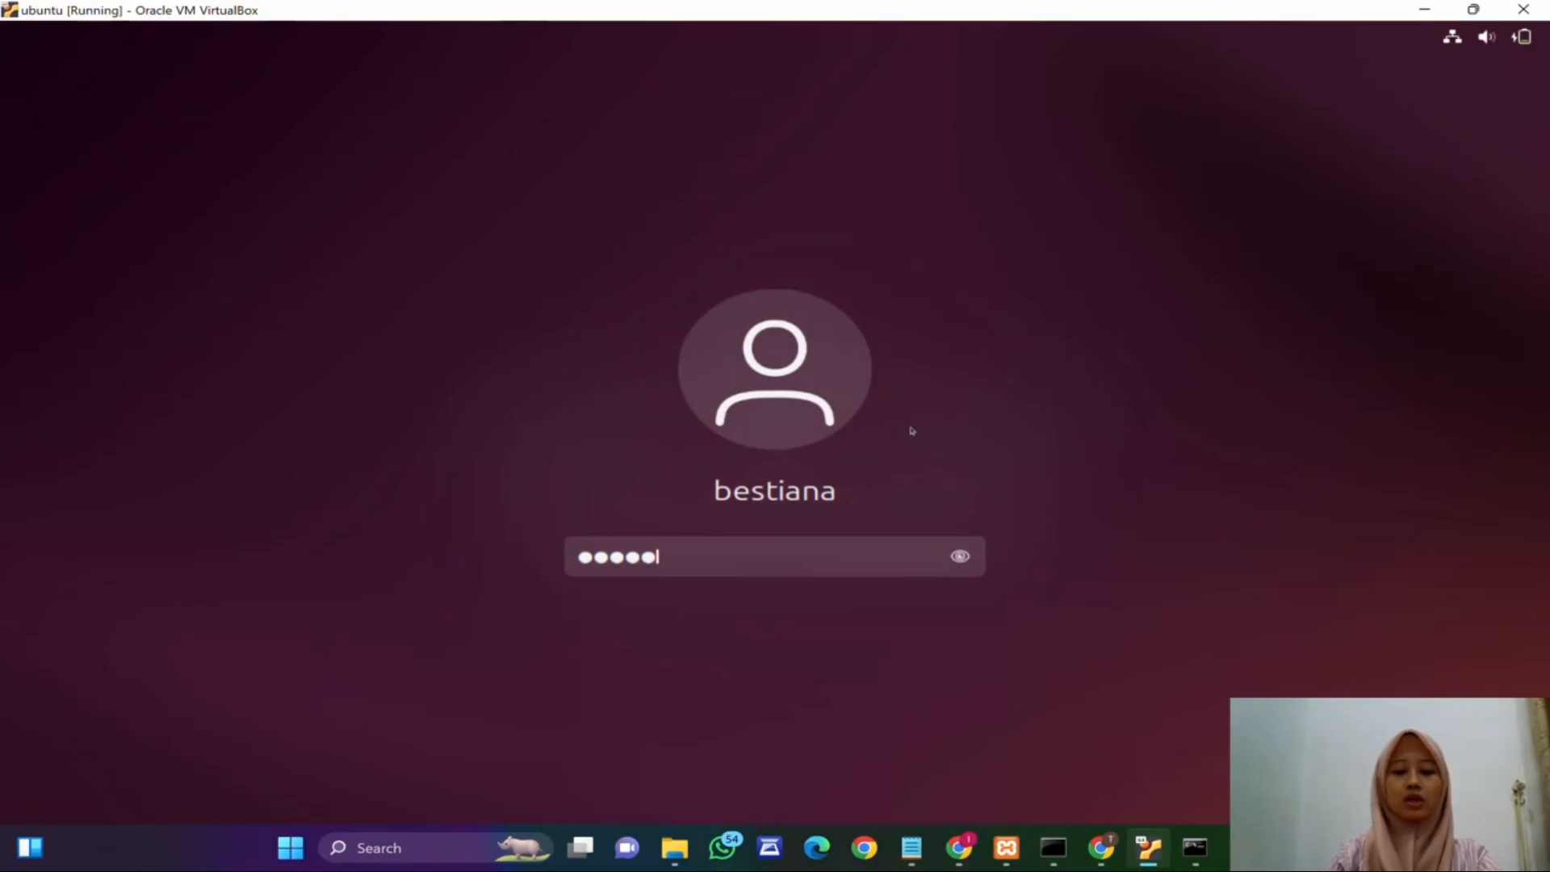
key(Return)
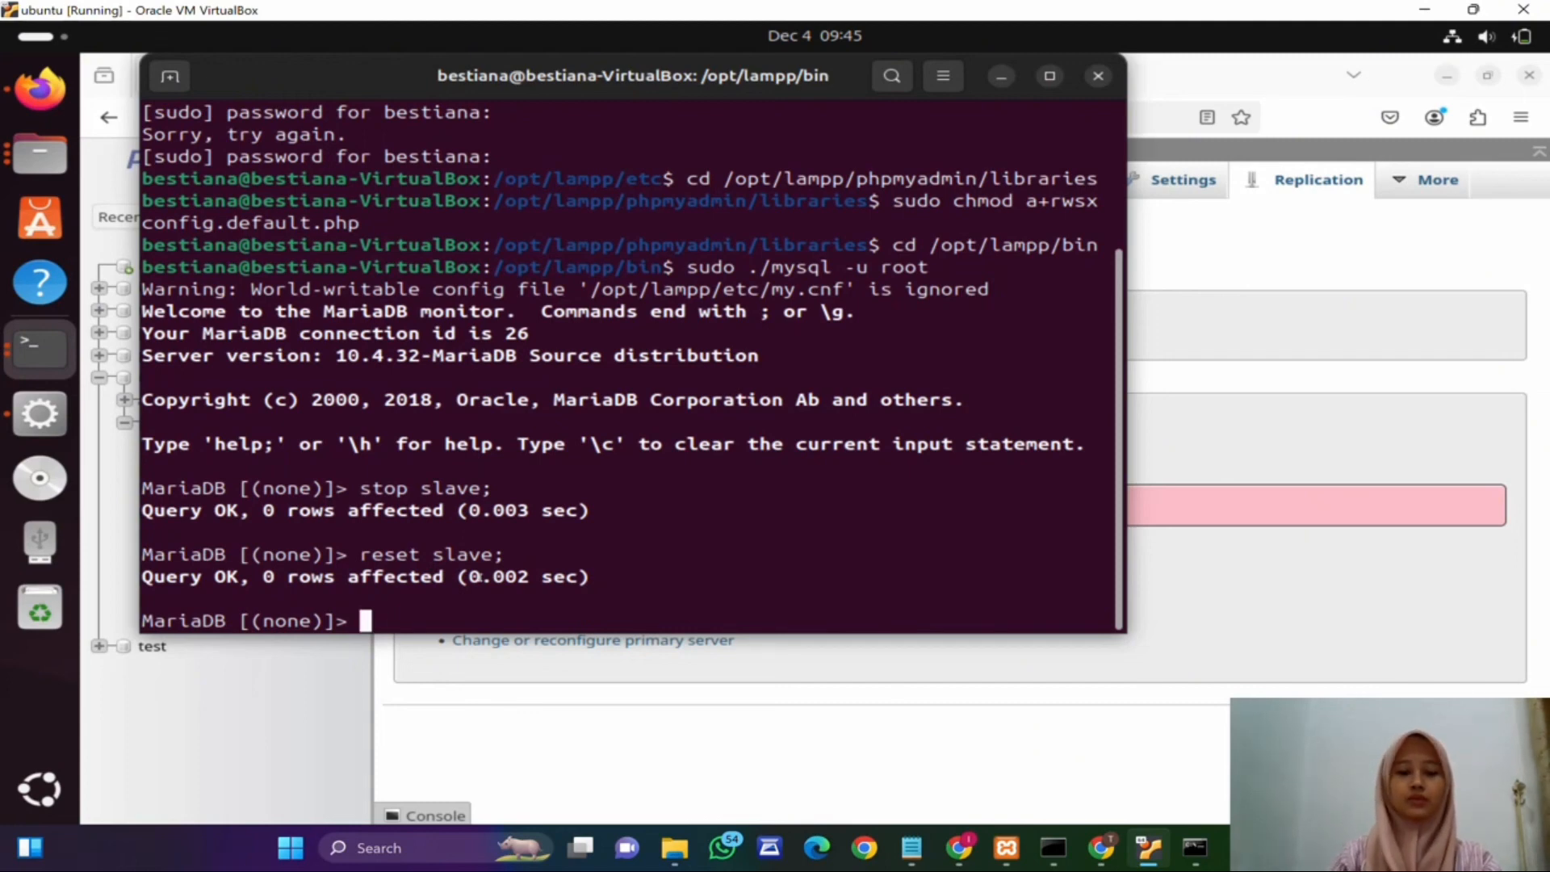
Step: Start a CHANGE MASTER TO statement in the replica's MariaDB and begin the MASTER_HOST clause
text(CHANGE MASTER TO)
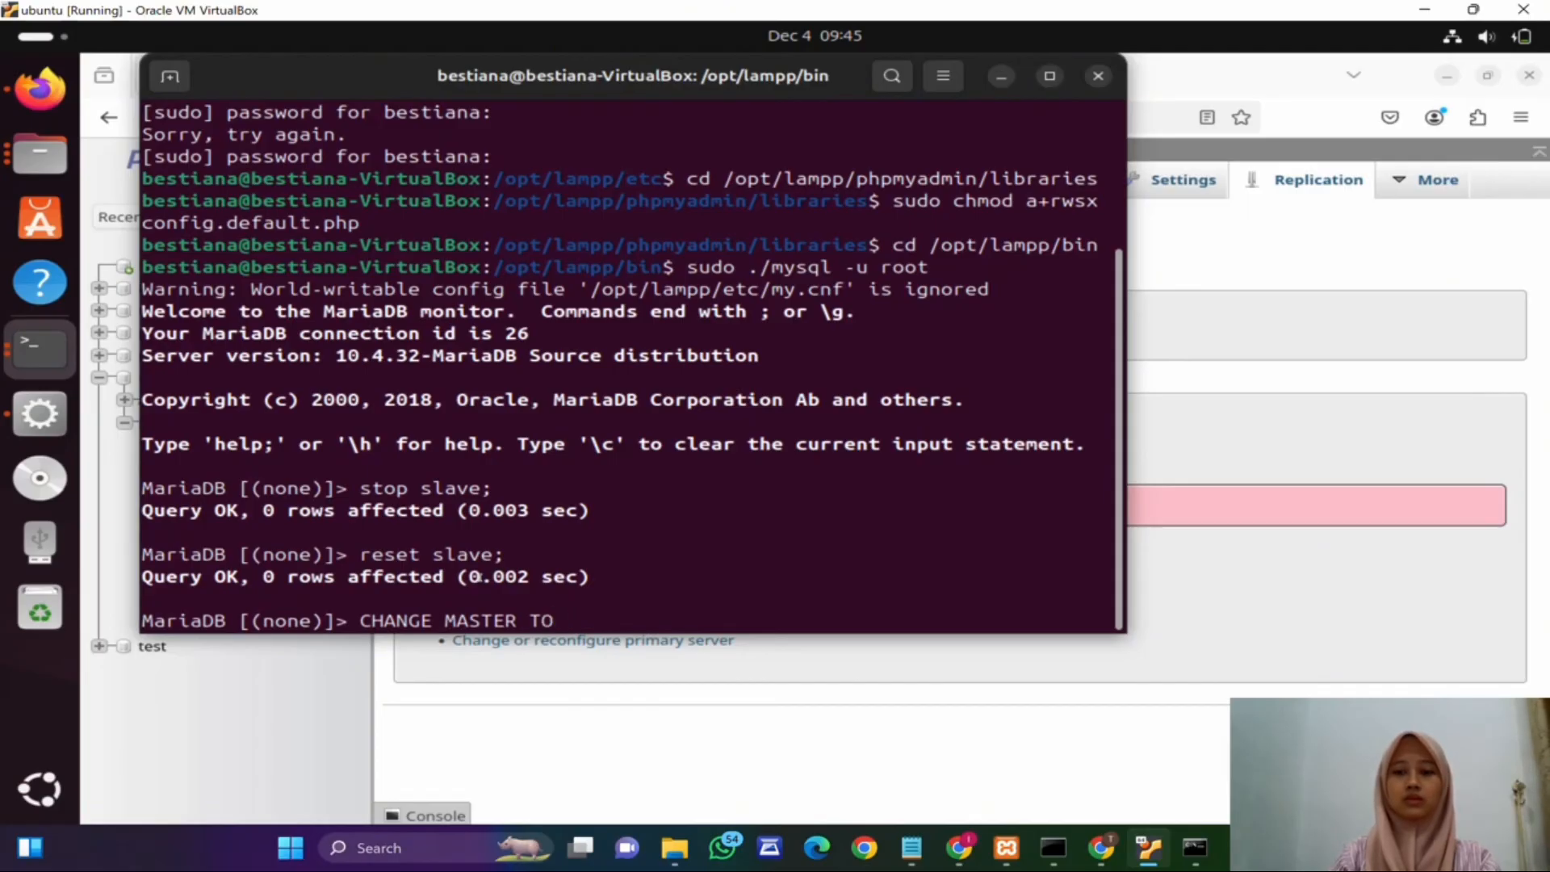
key(Return)
text(MASTE)
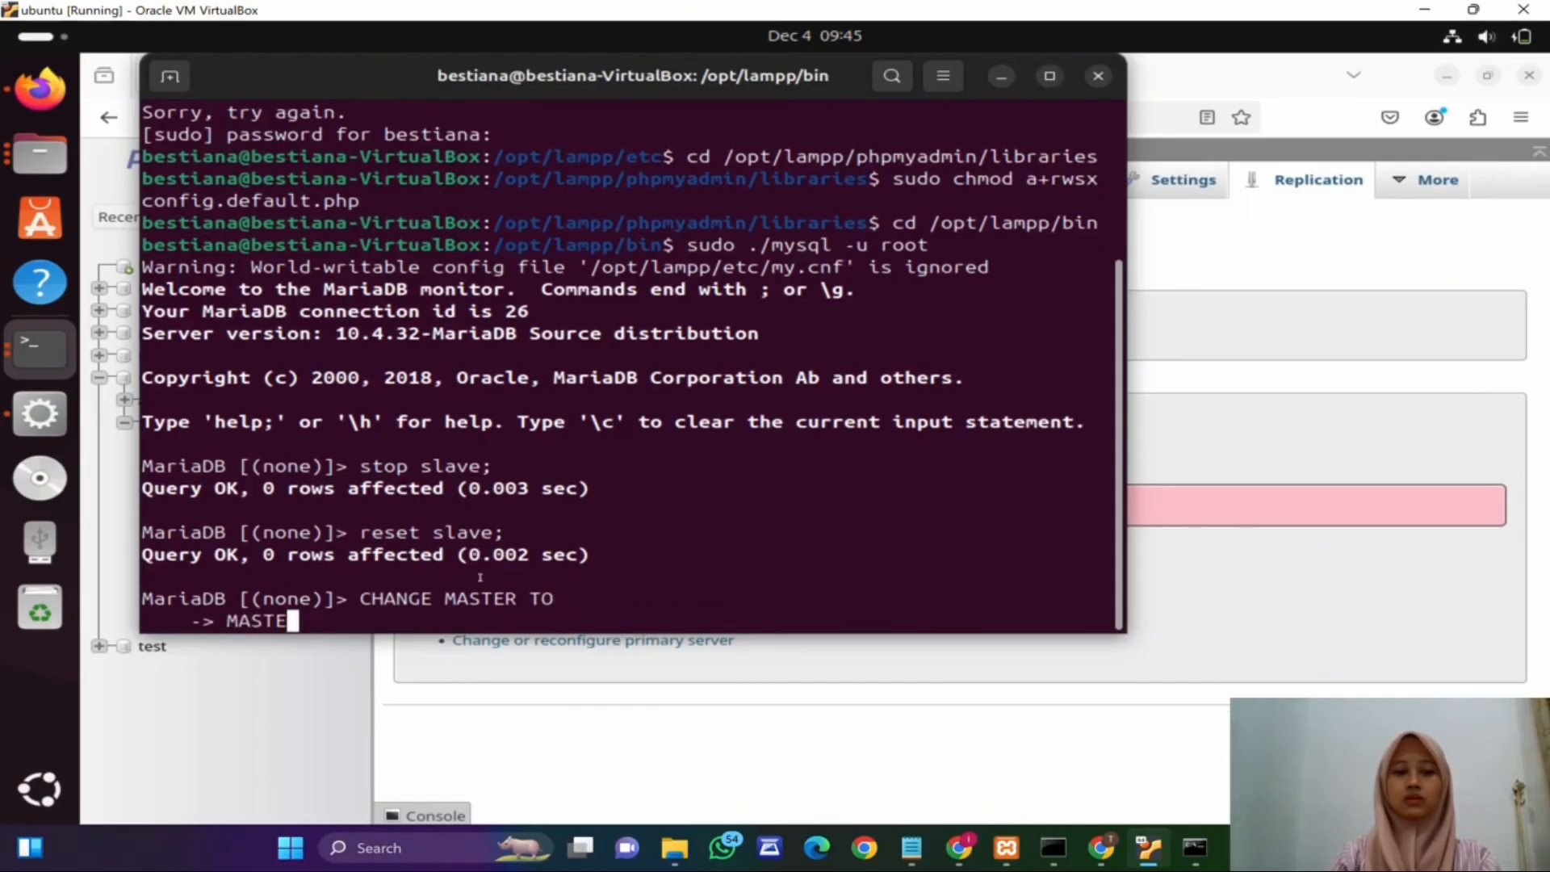
text(R_HOS)
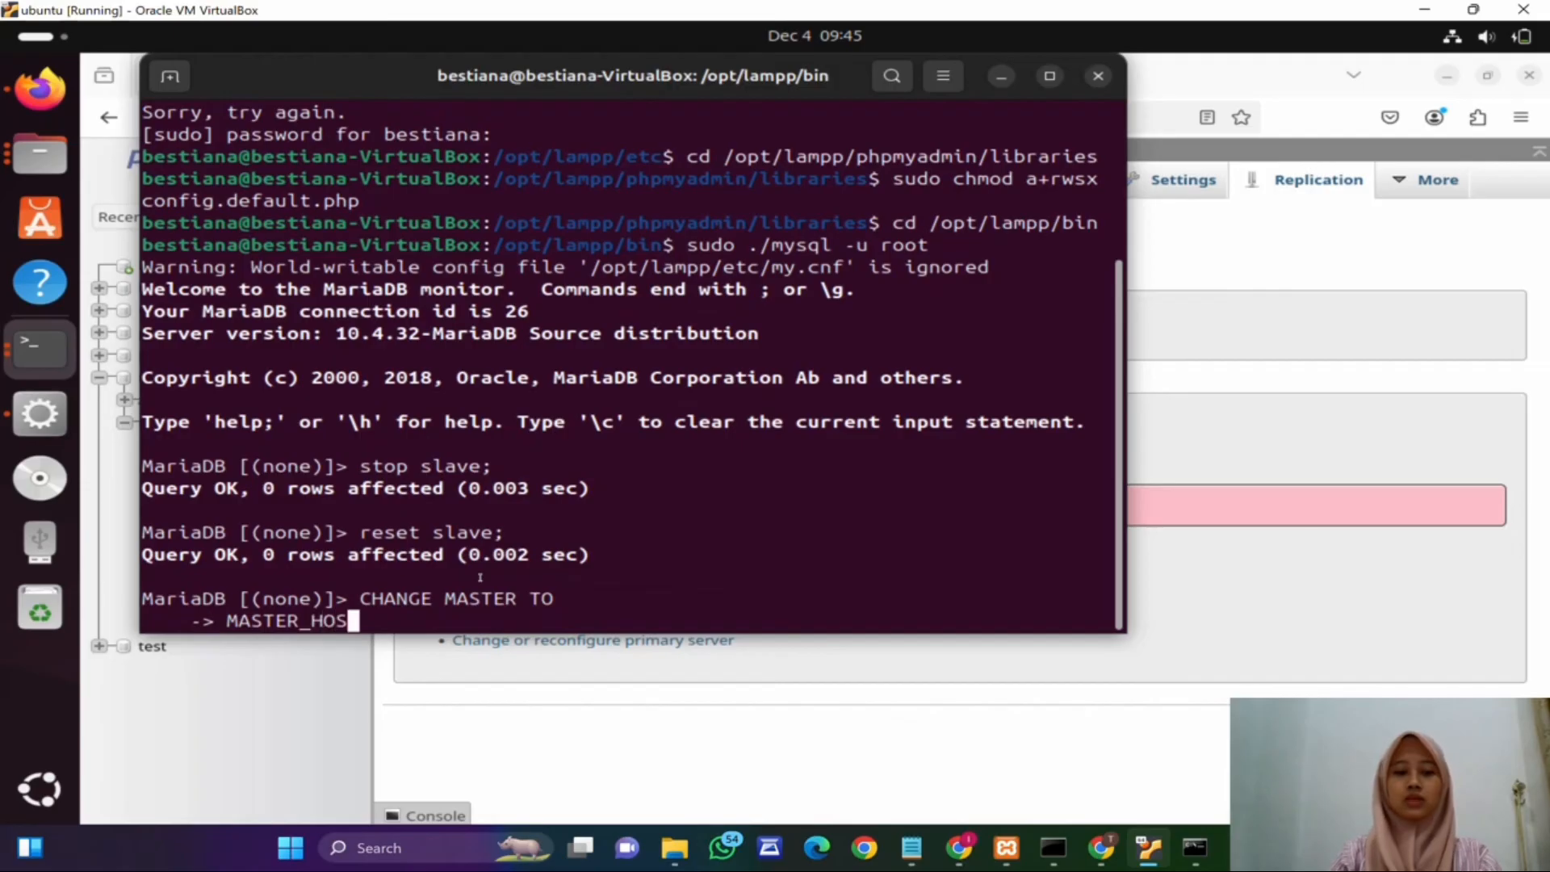
text(T=')
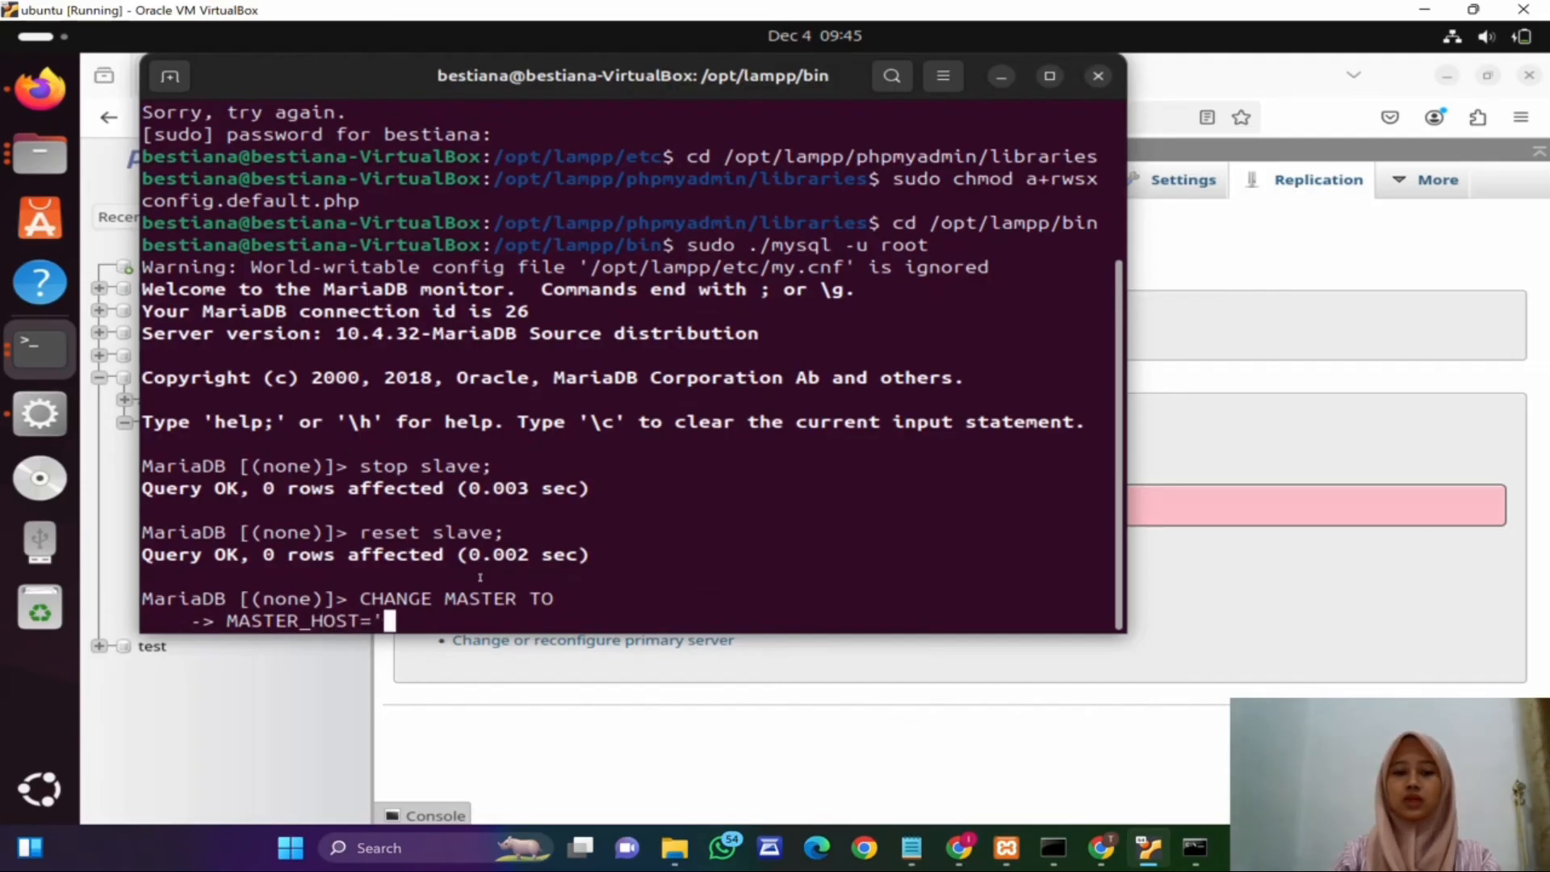
Step: Check the host's IPv4 address in the ipconfig output and set MASTER_HOST='192.168.56.1', in the statement
click(1053, 851)
scroll(409, 311, up, 5)
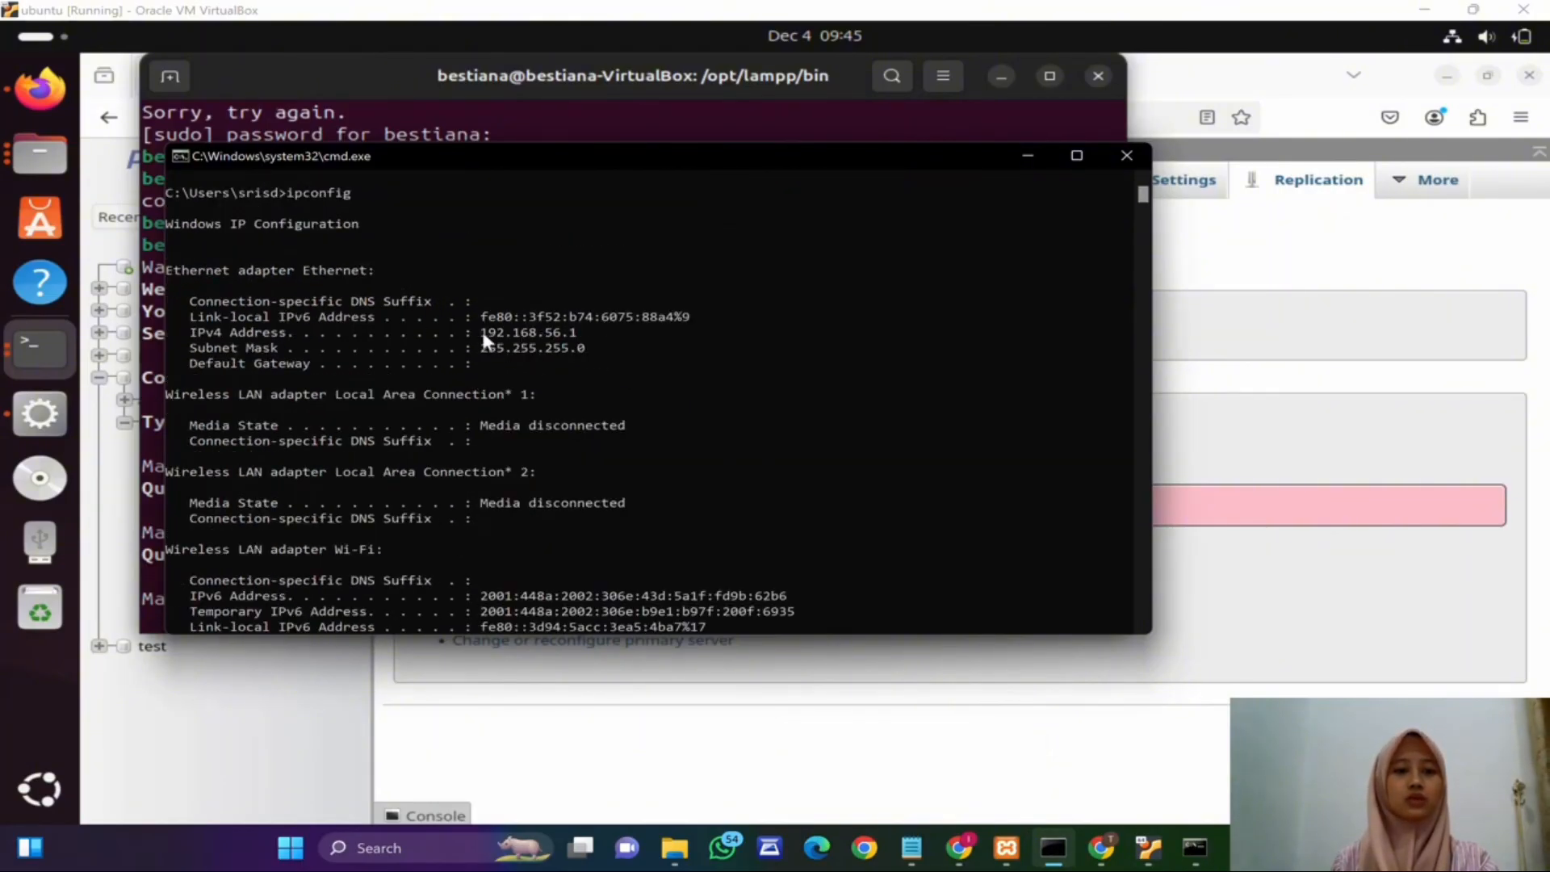
click(609, 684)
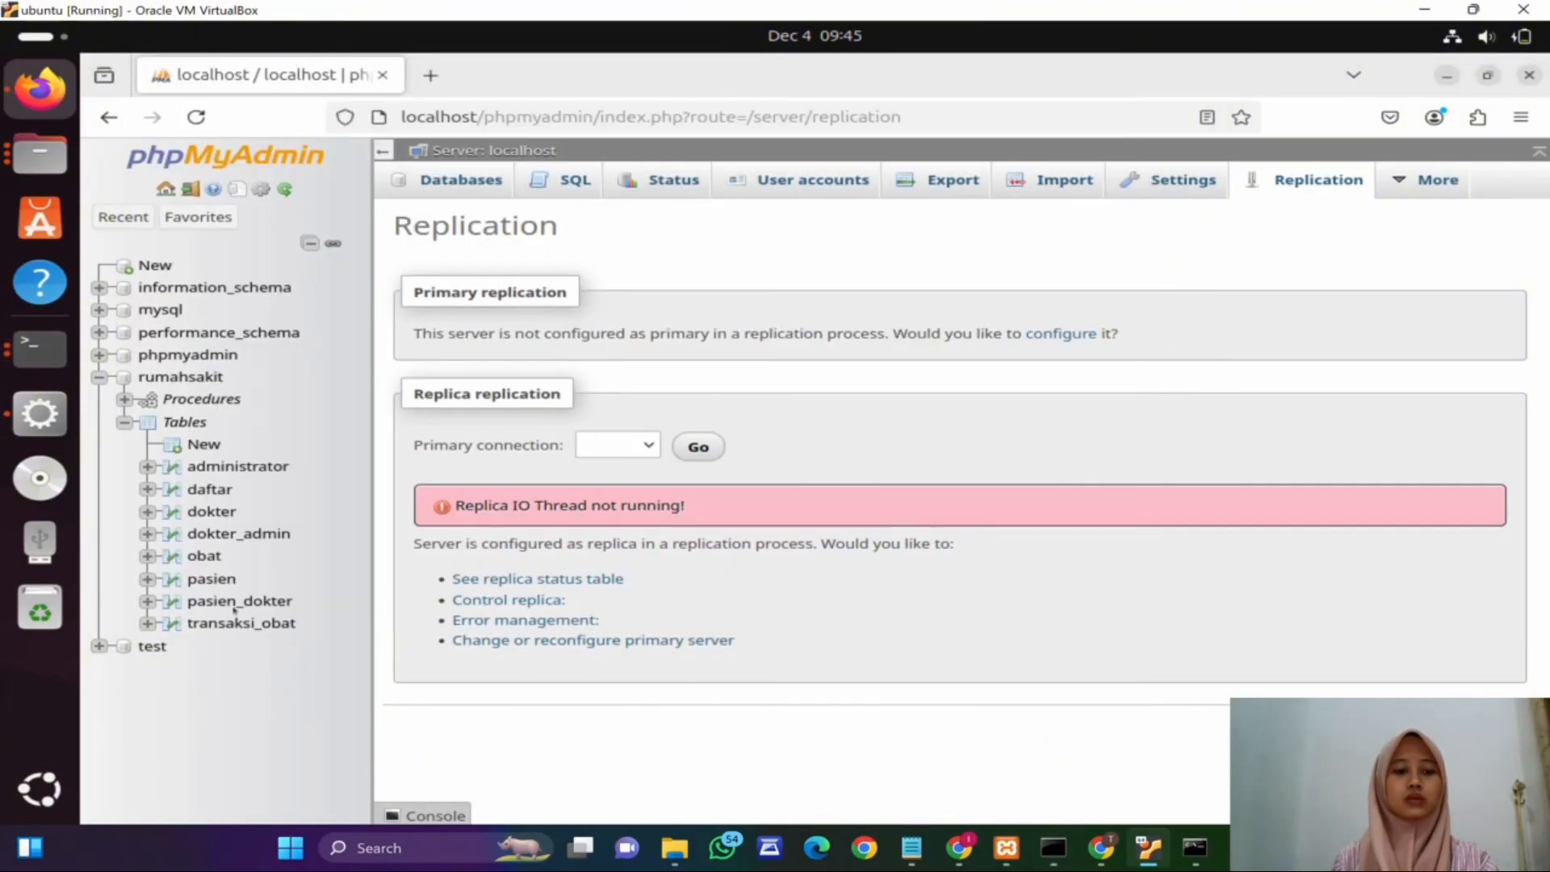
click(40, 349)
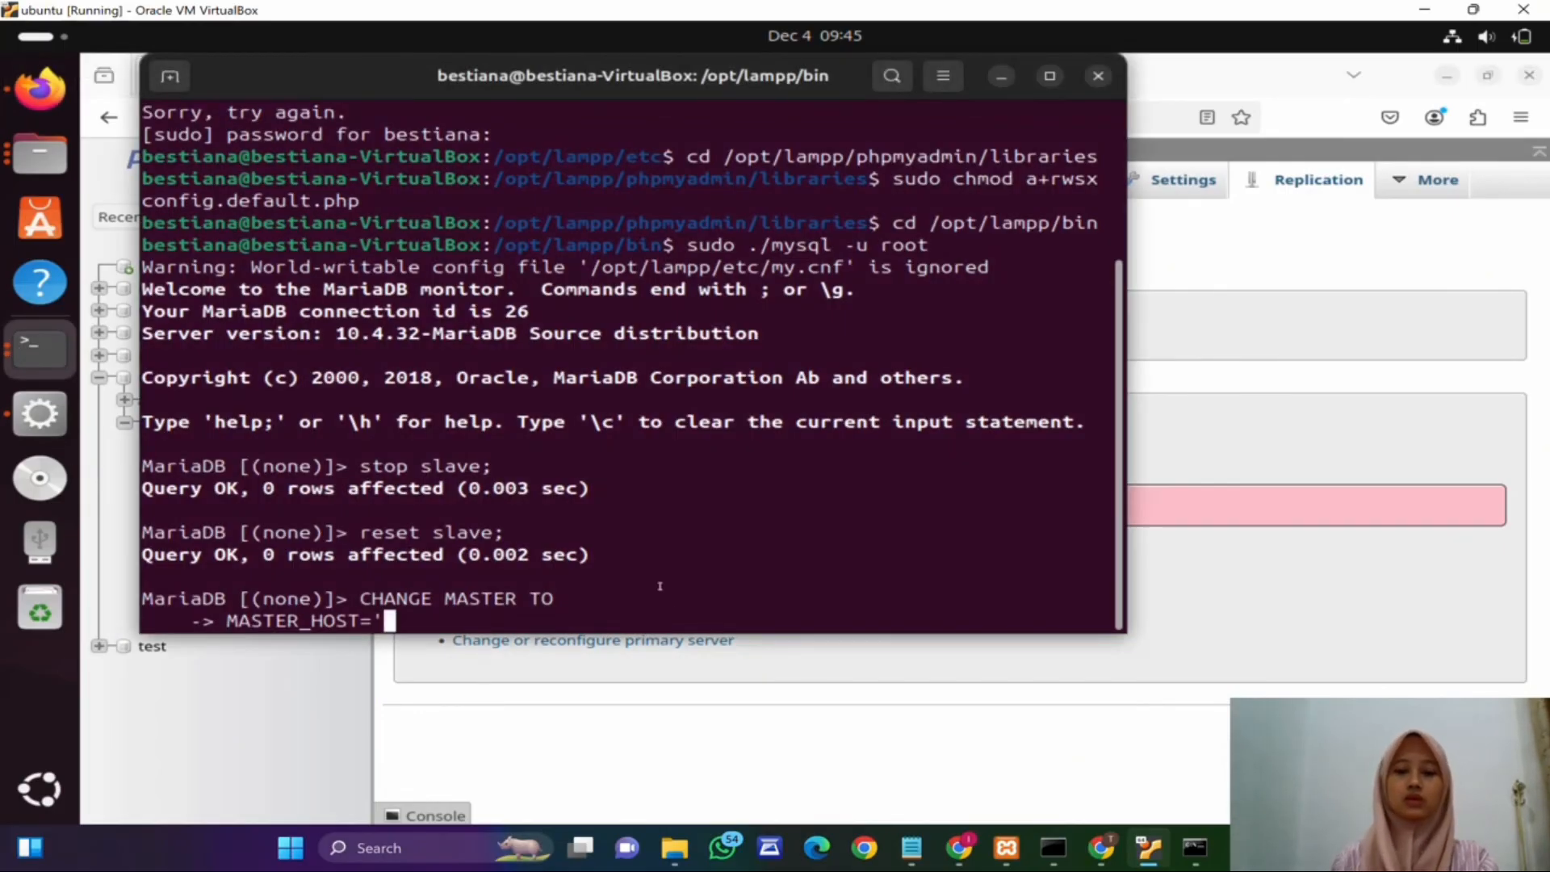
mouse_move(1054, 848)
click(1027, 769)
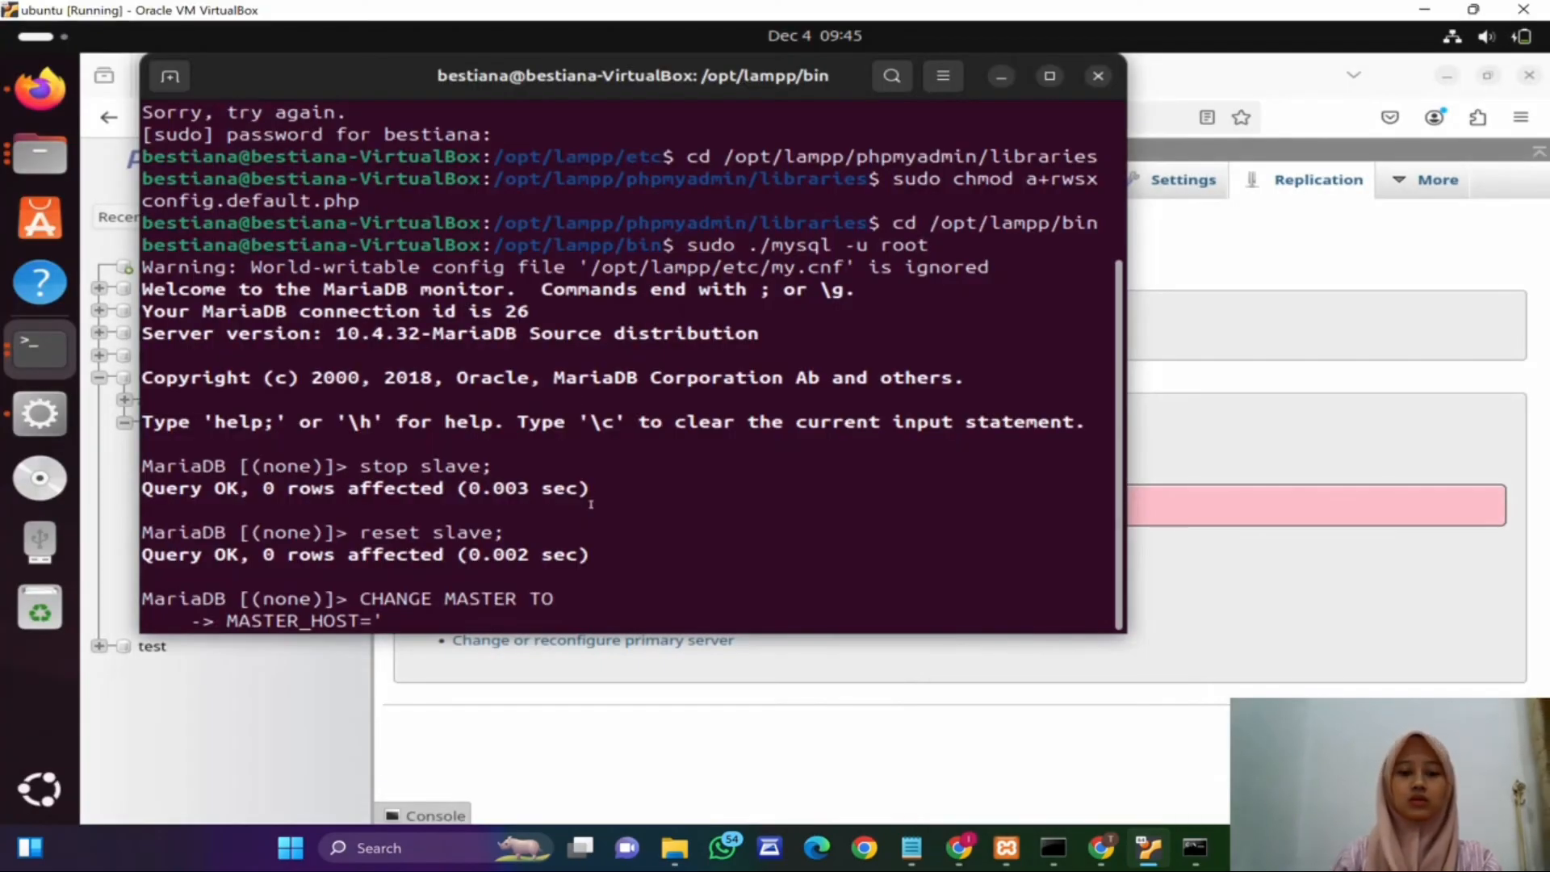
text(192.168.)
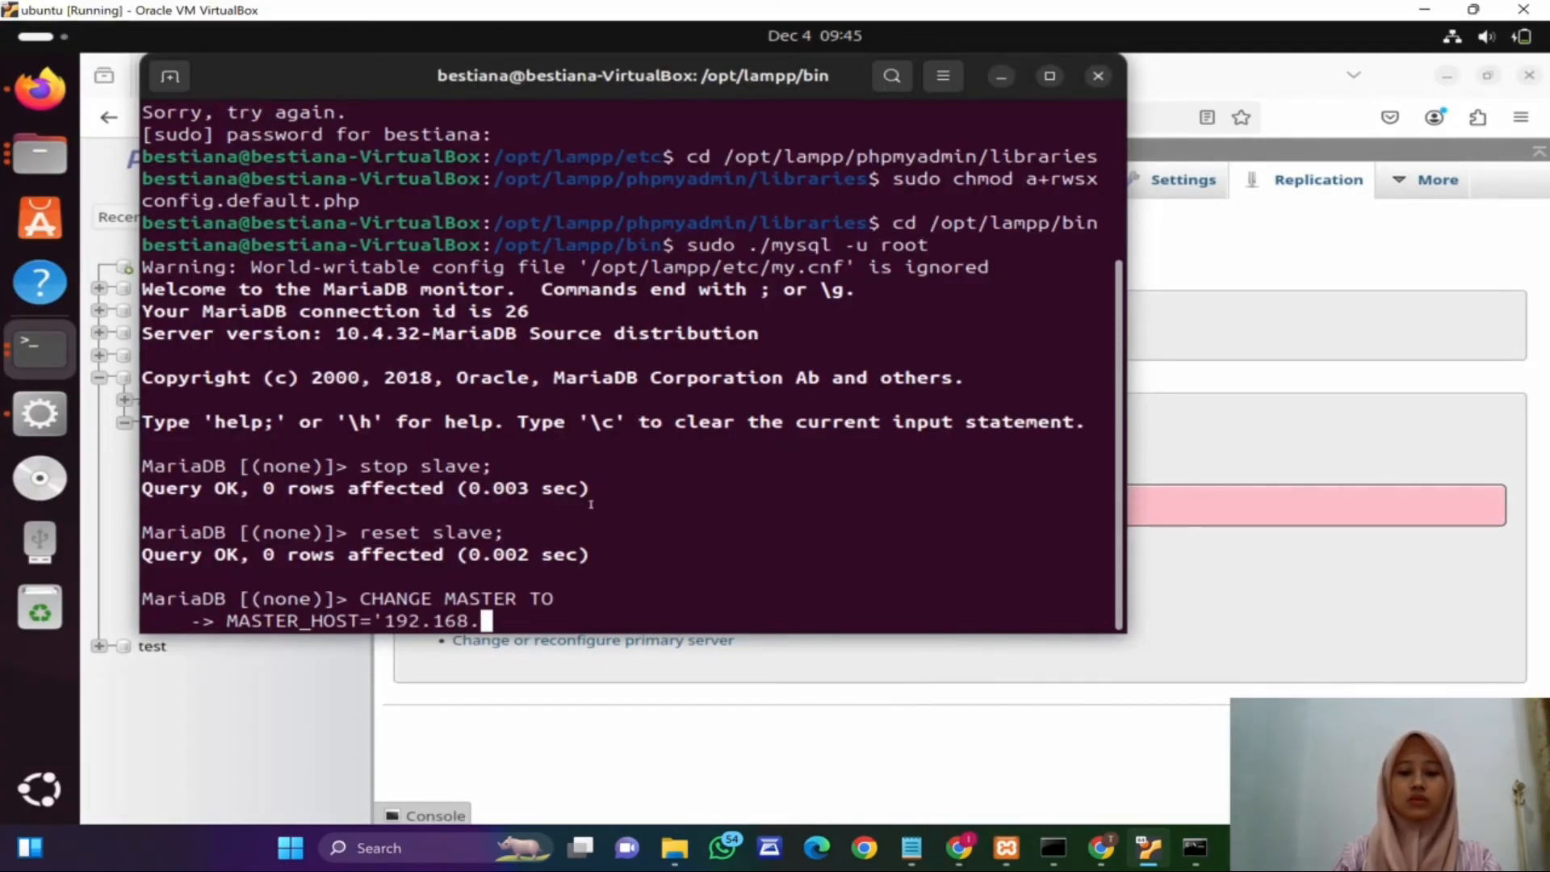
mouse_move(1054, 856)
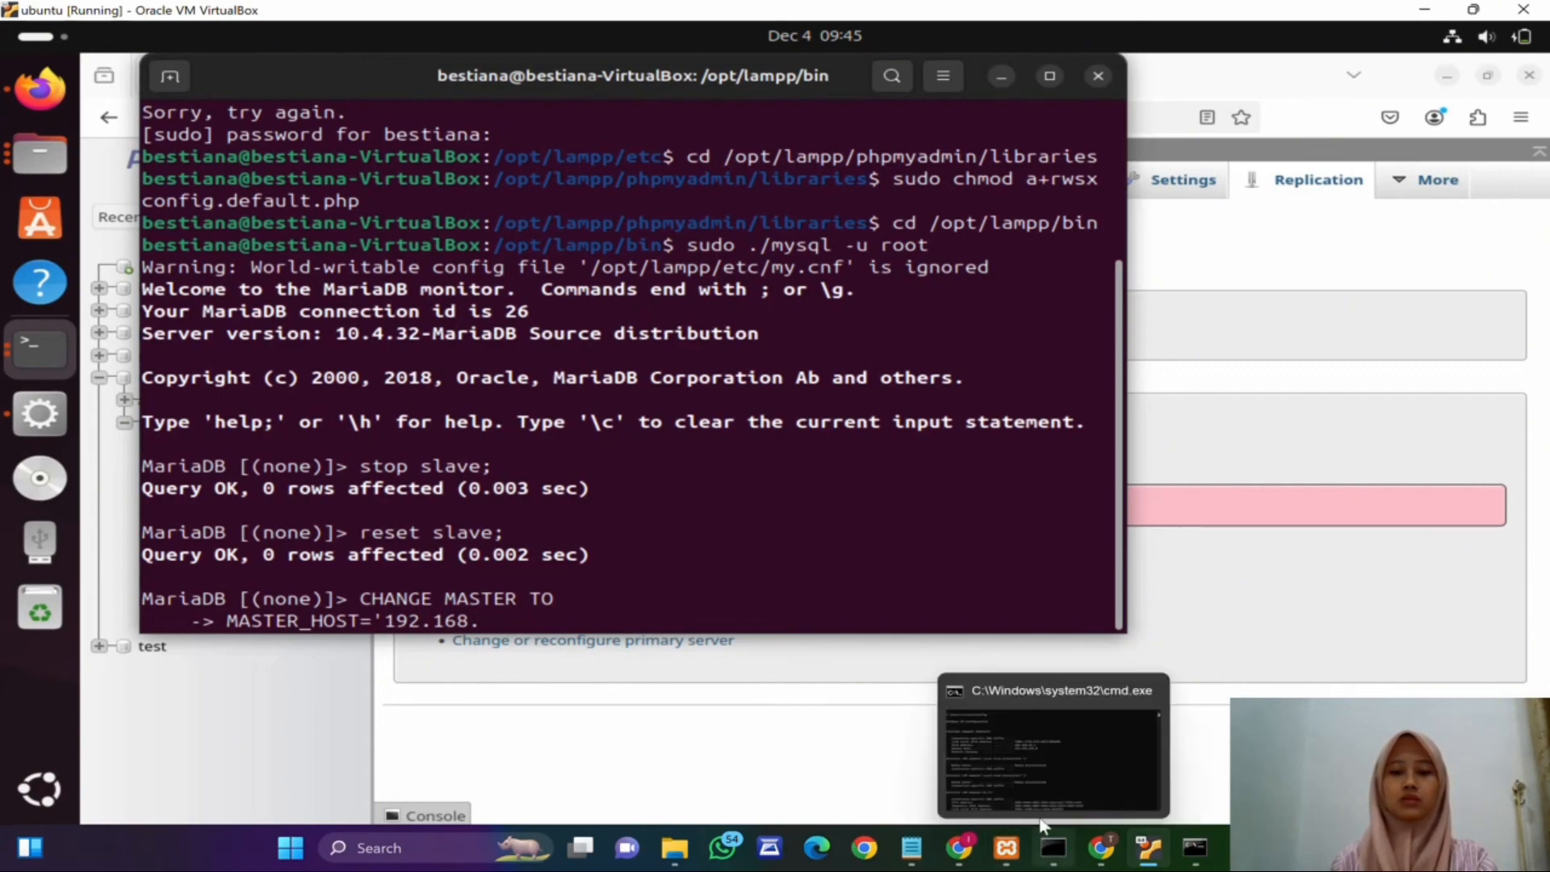
mouse_move(1025, 765)
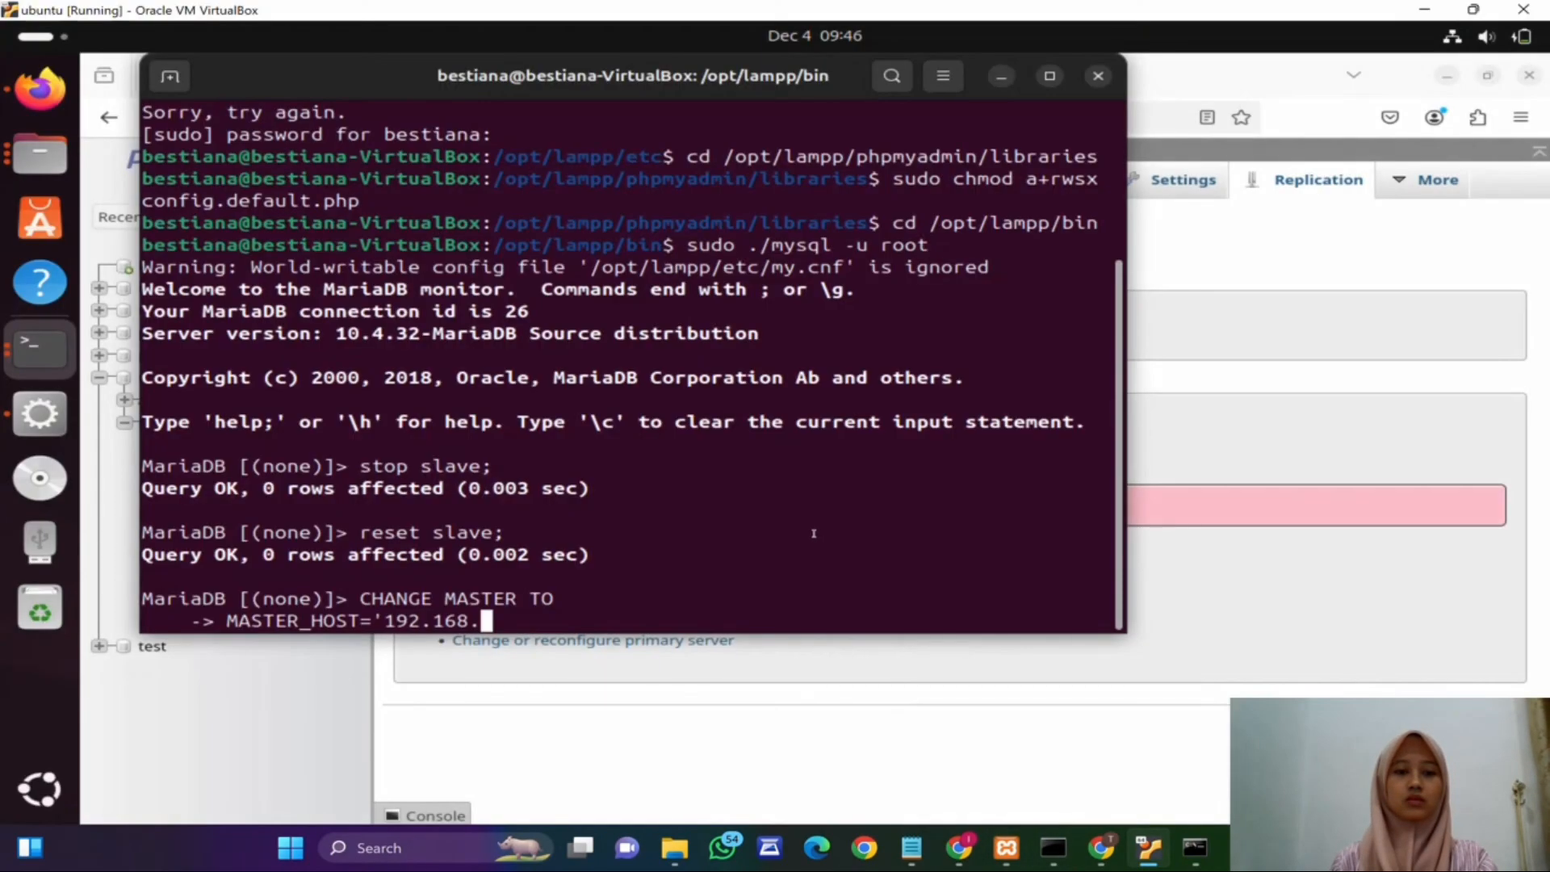
text(56.1)
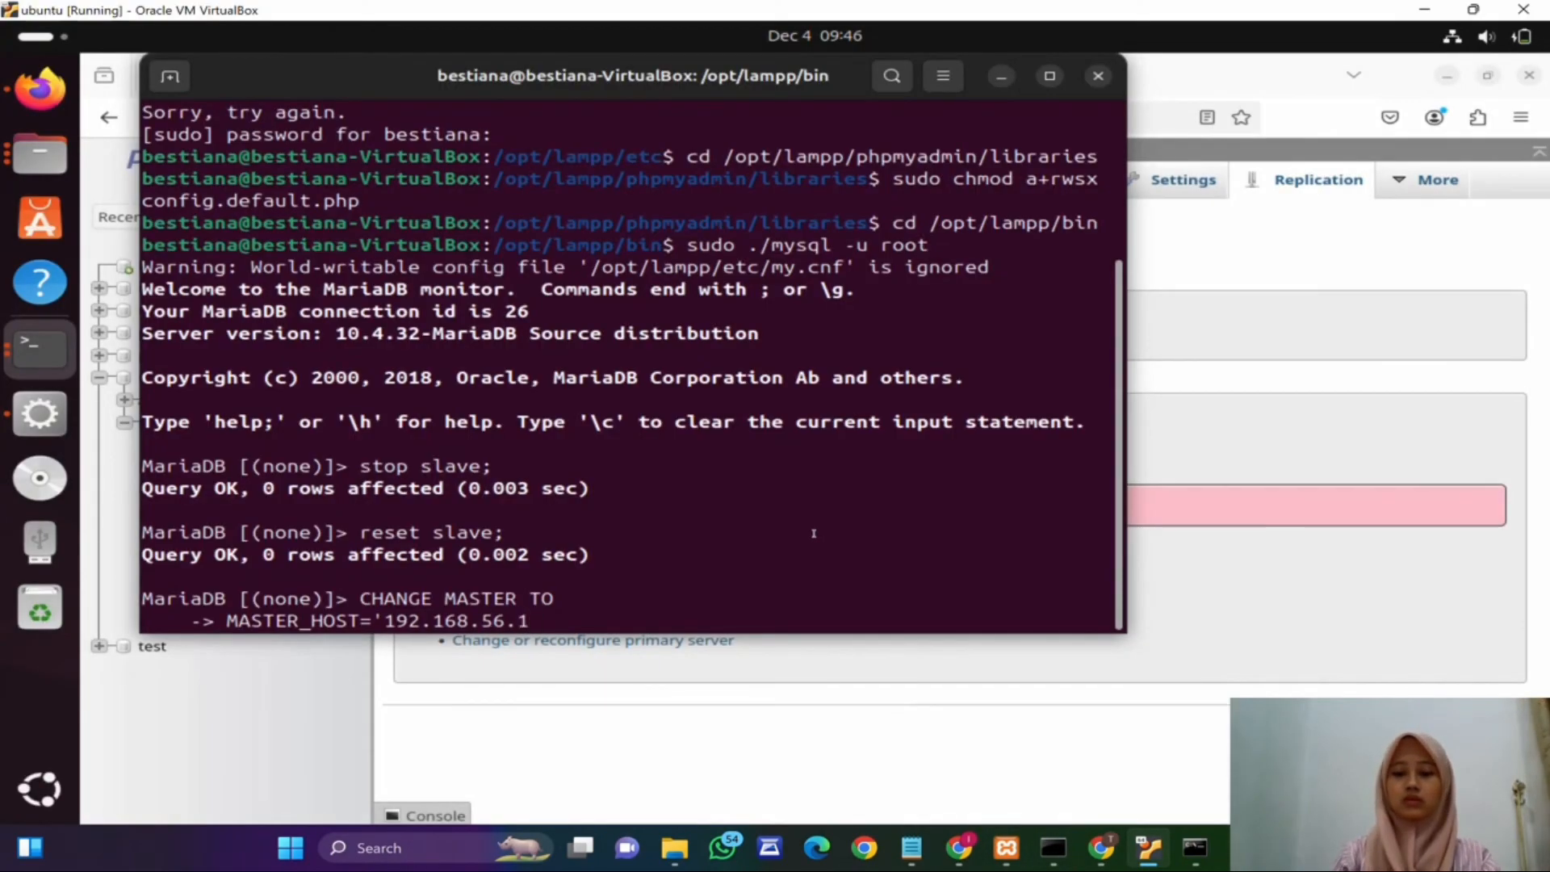
text(',)
key(Return)
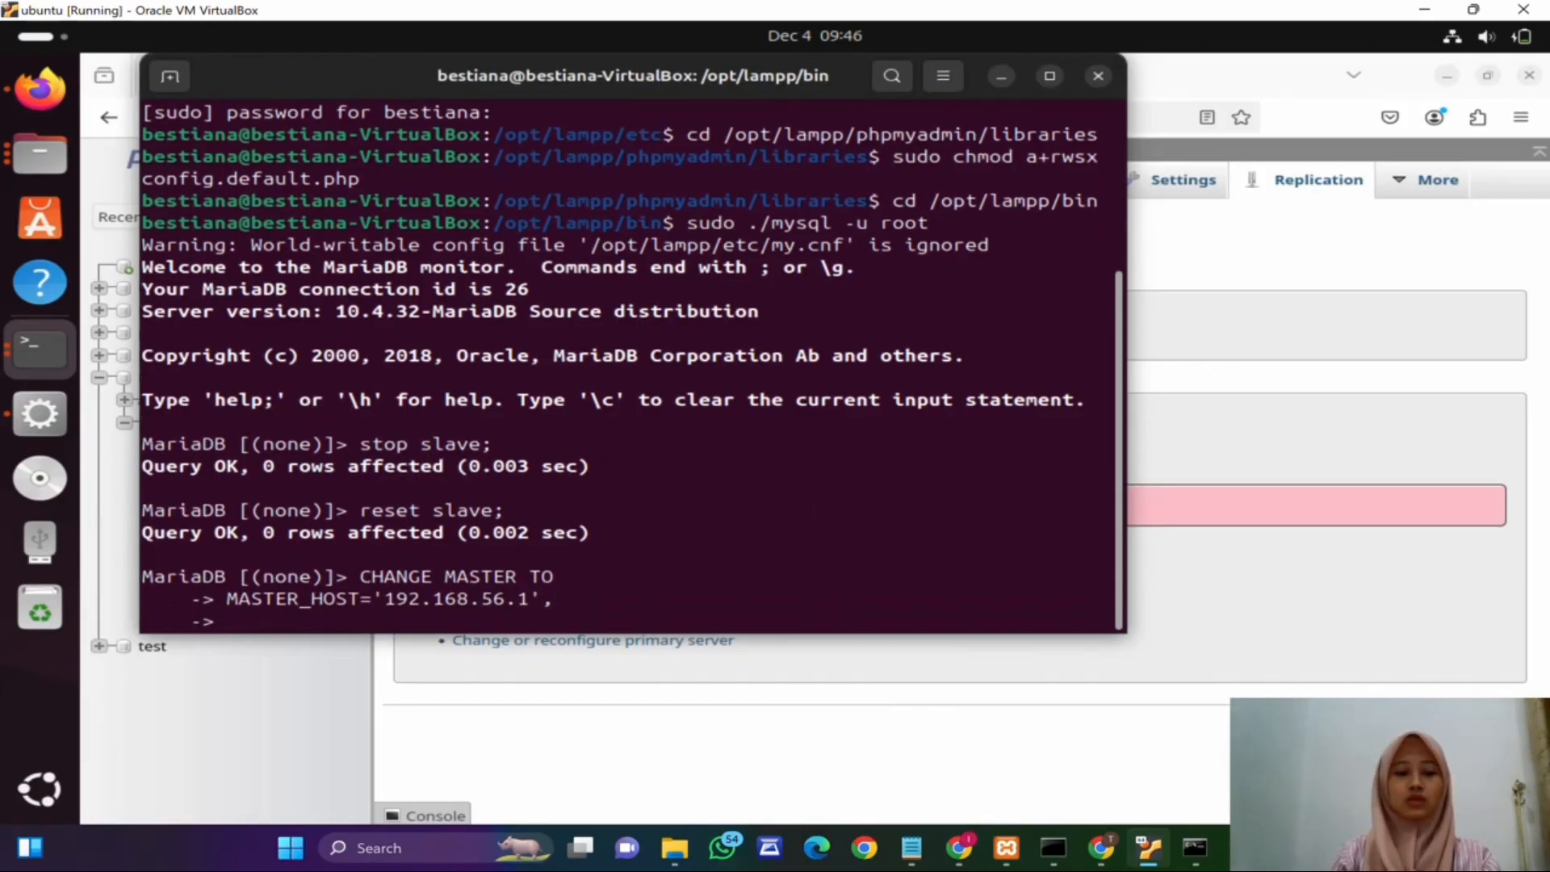
Step: Add the clause MASTER_USER='bestiana', to the CHANGE MASTER TO statement on the replica
text(MASTER_USE)
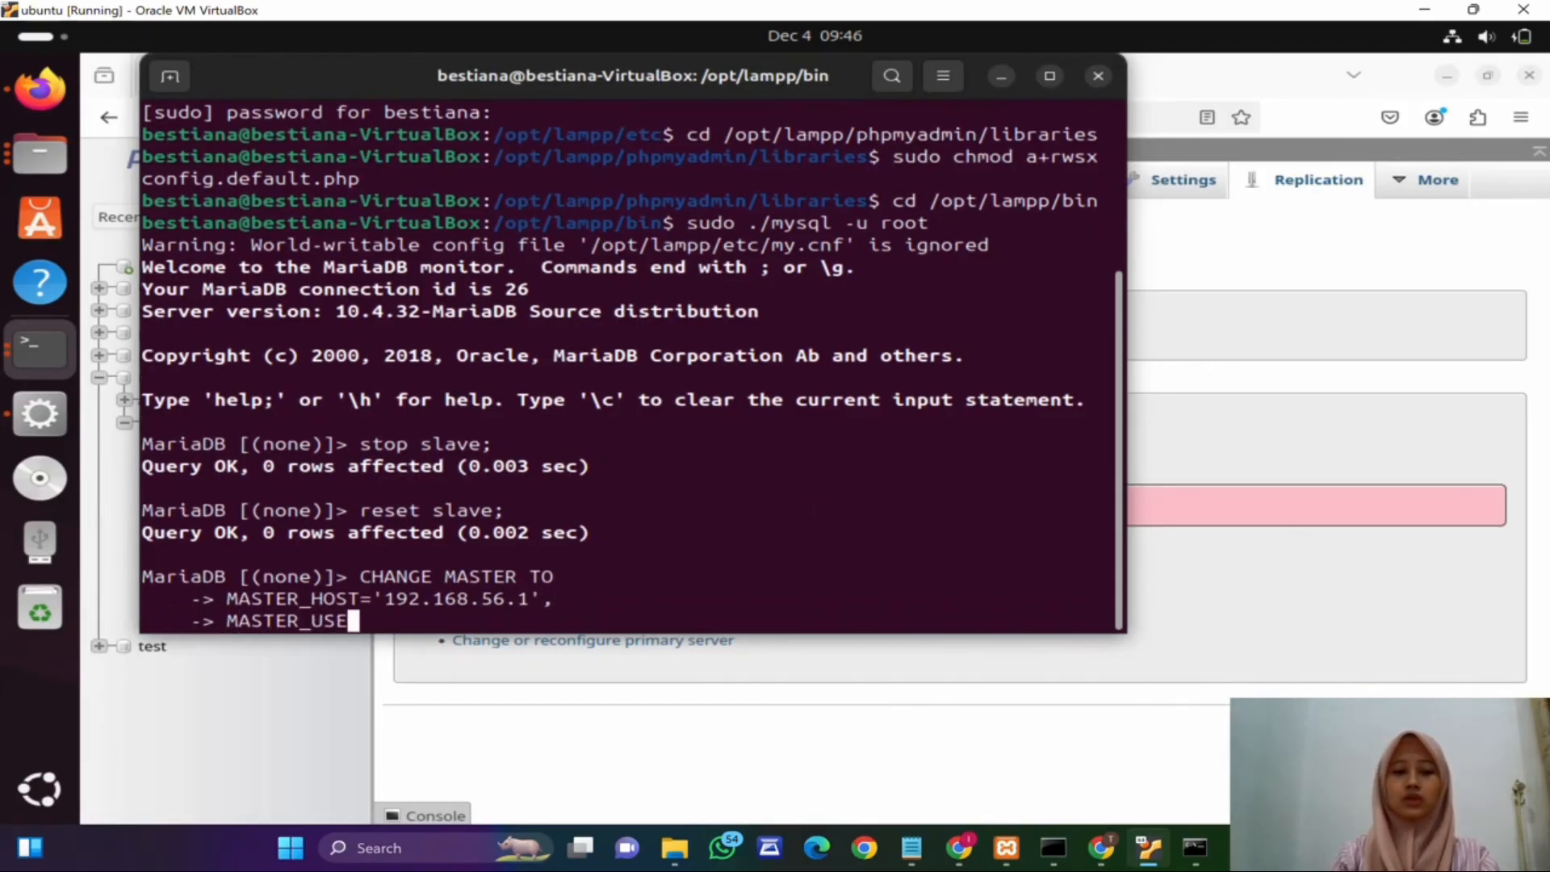
text(R)
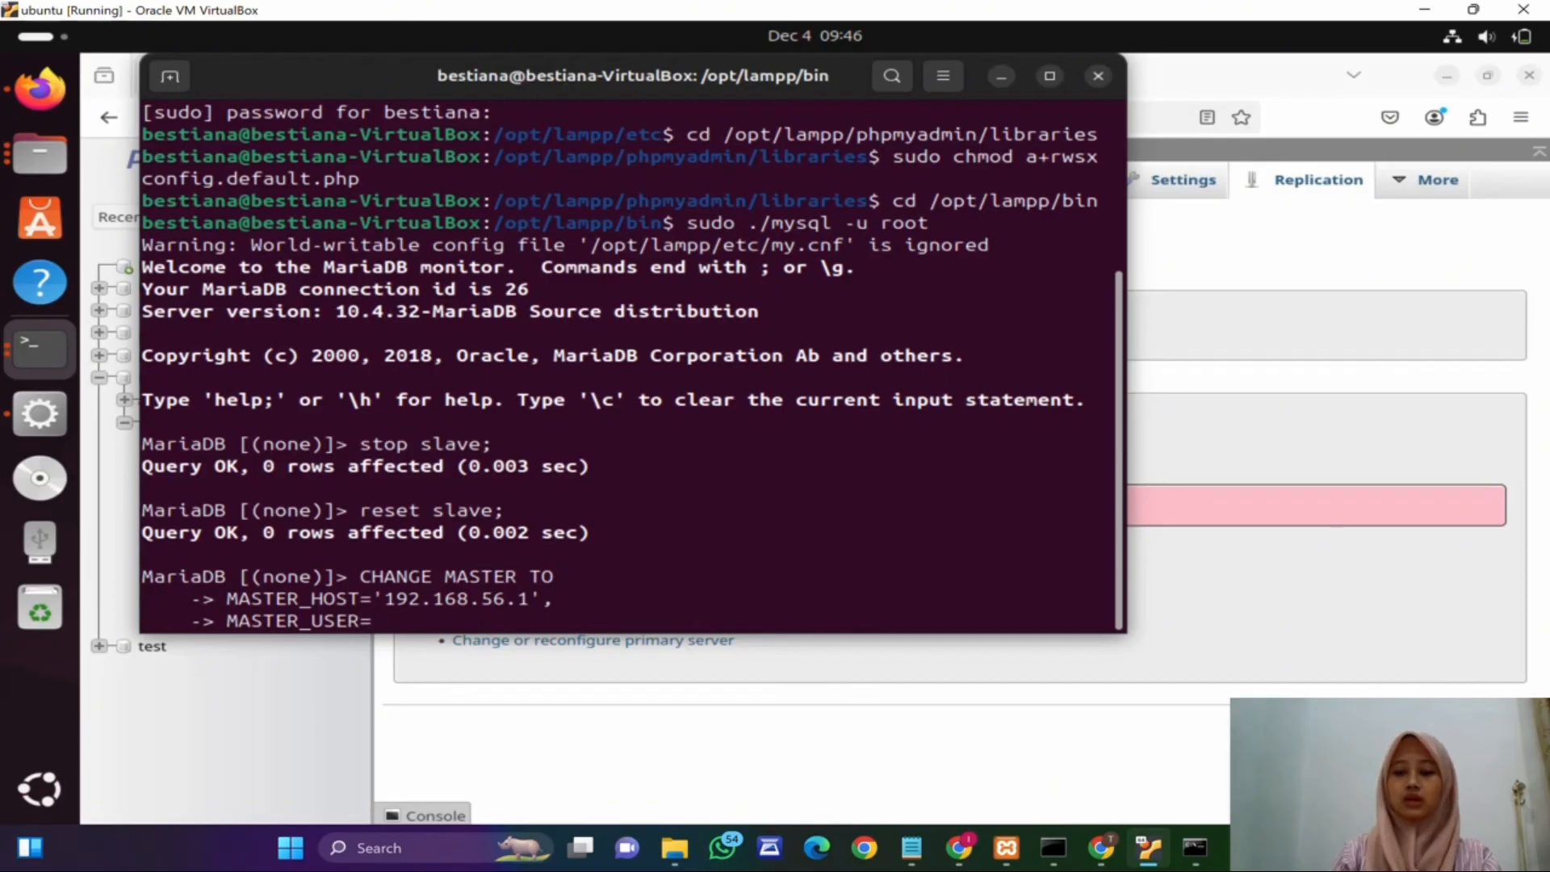
text(='bestiana)
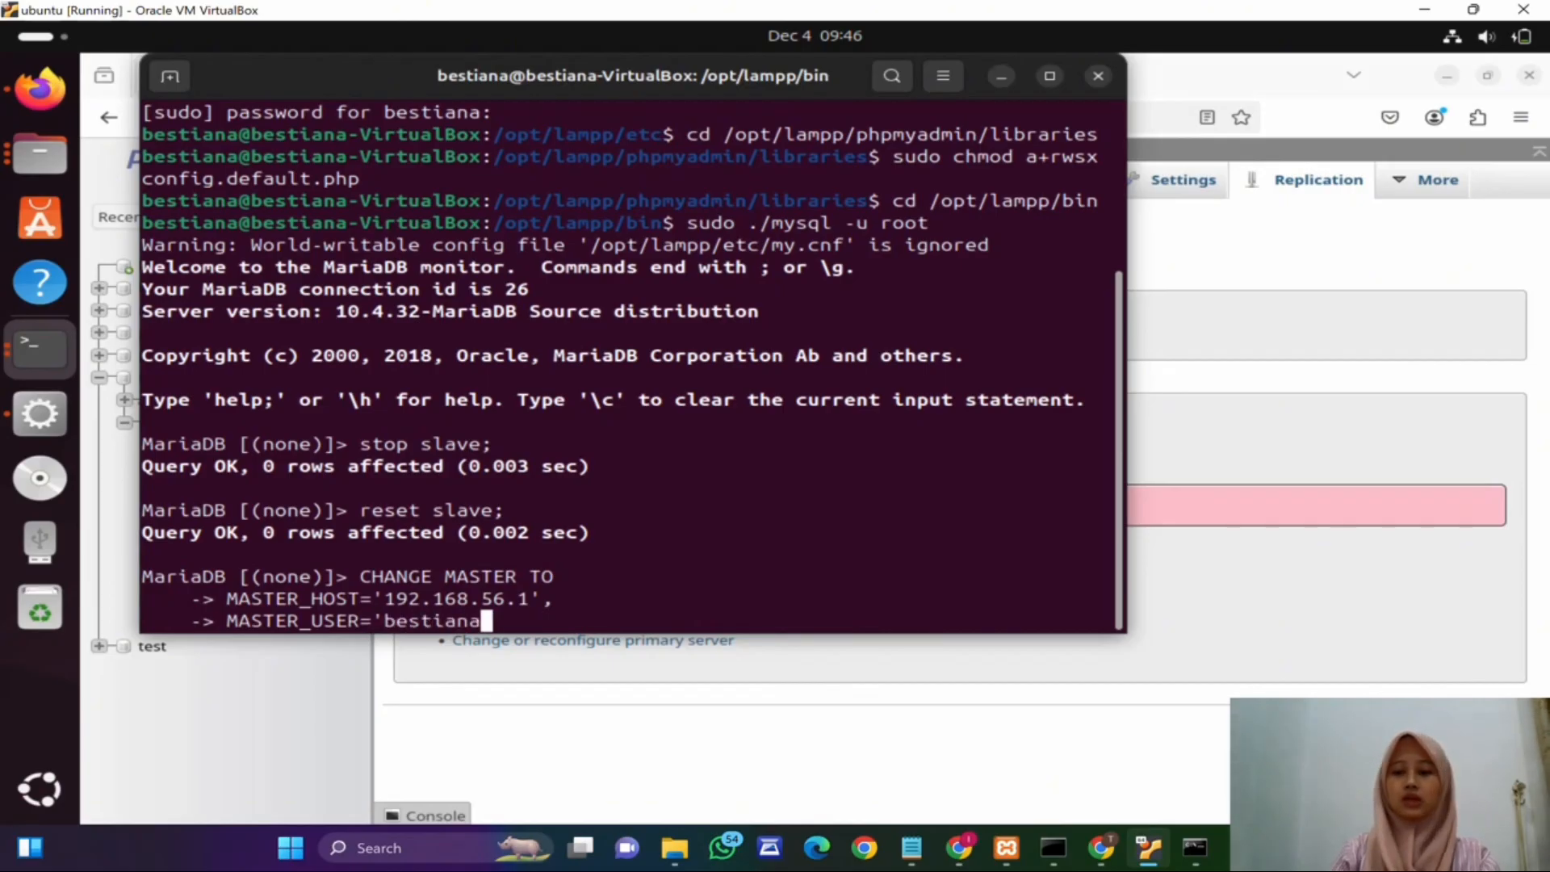
text(',)
key(Return)
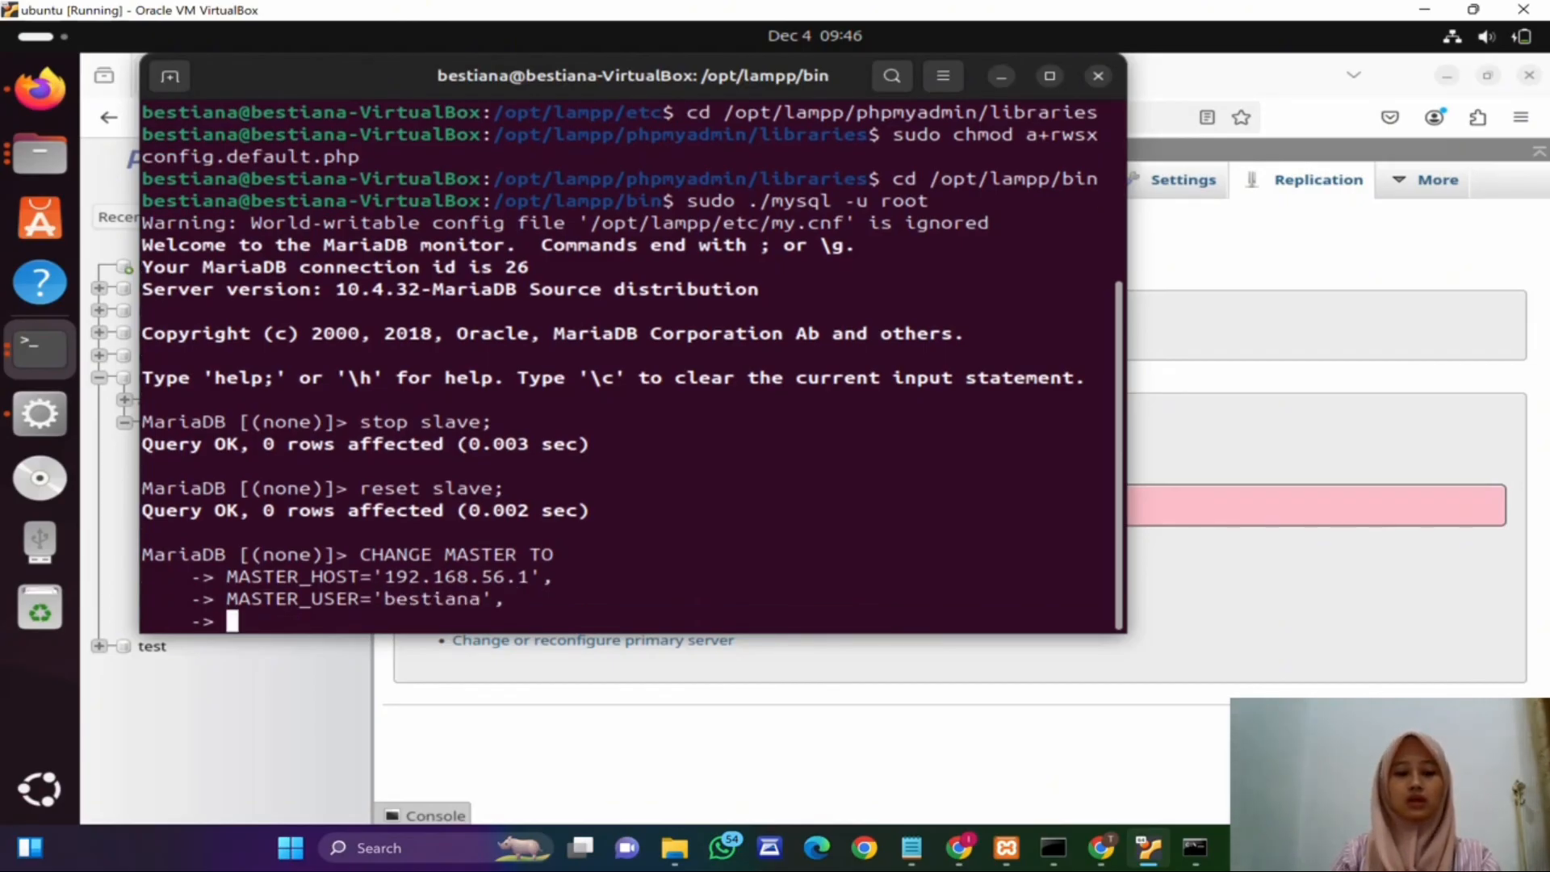
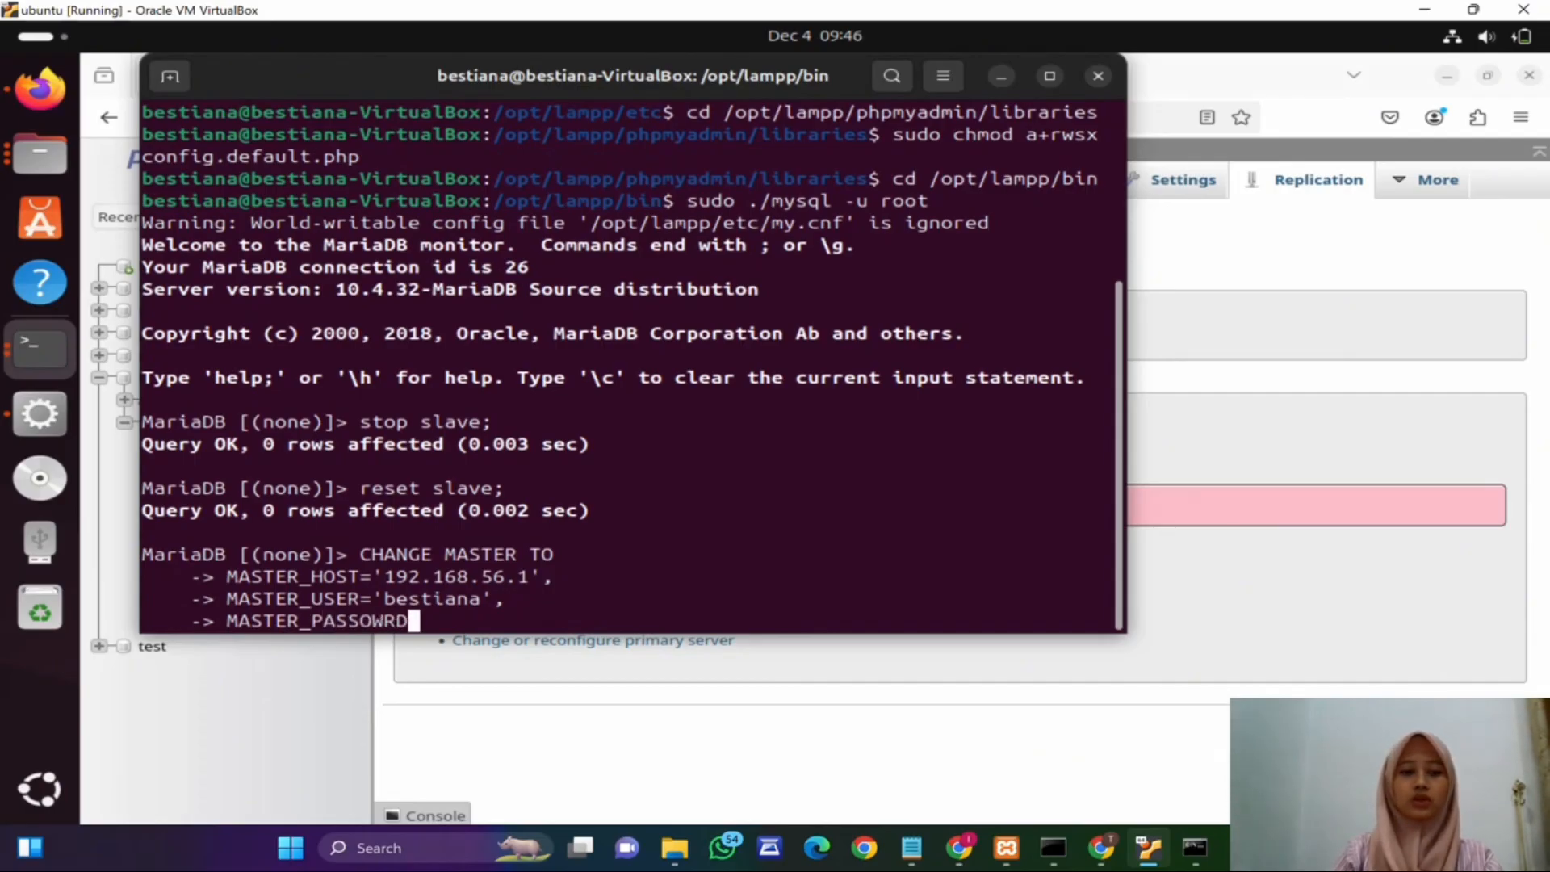
Step: Add the MASTER_PASSWORD clause with the replication user's password to the statement
key(BackSpace)
key(BackSpace)
key(BackSpace)
key(BackSpace)
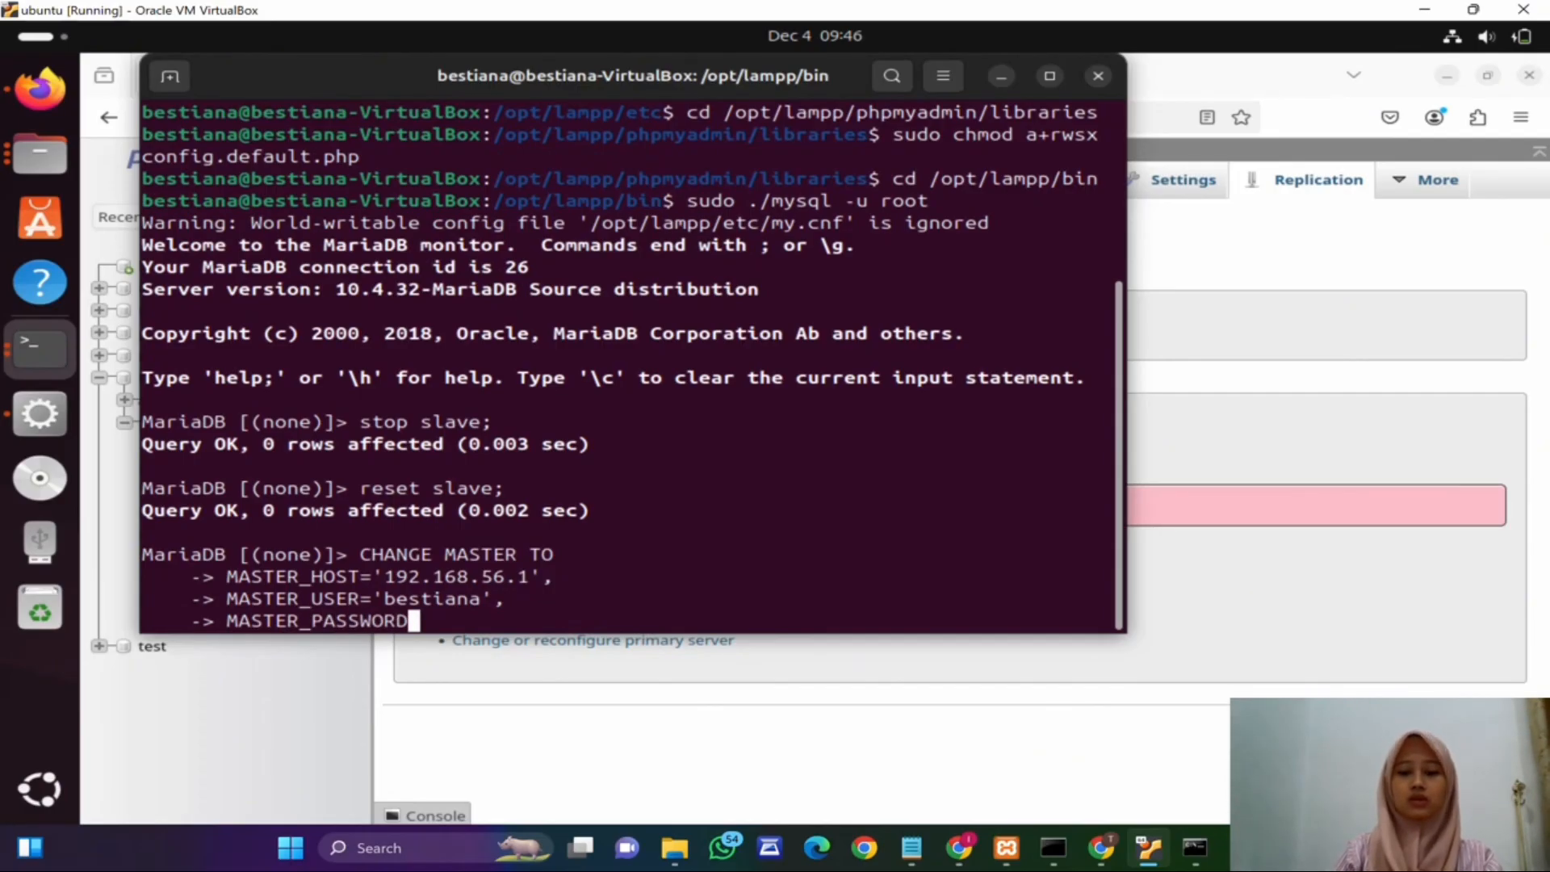
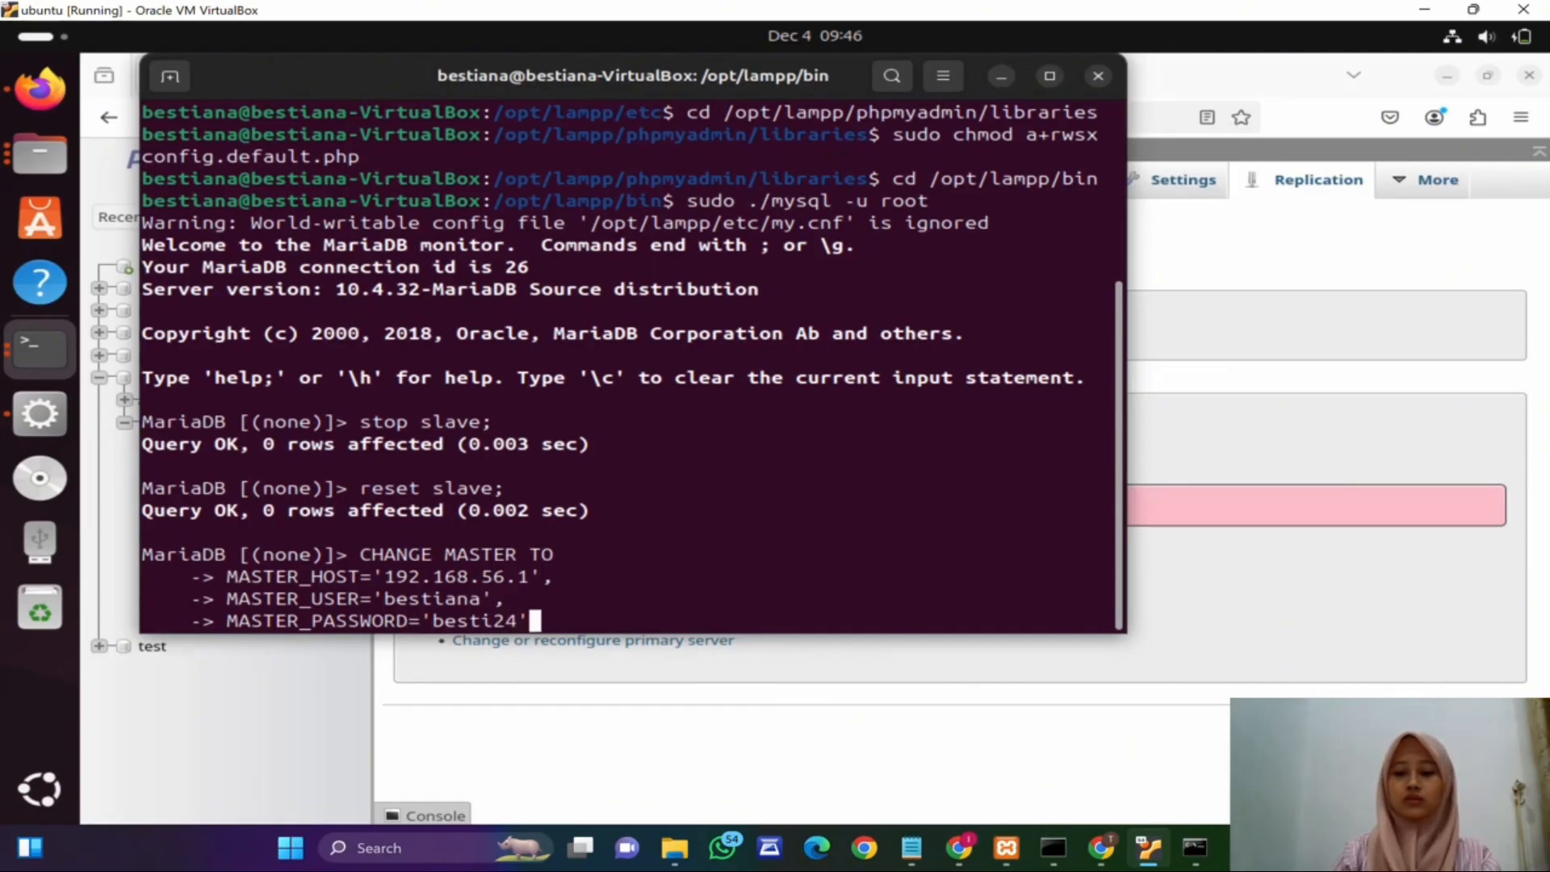
key(Return)
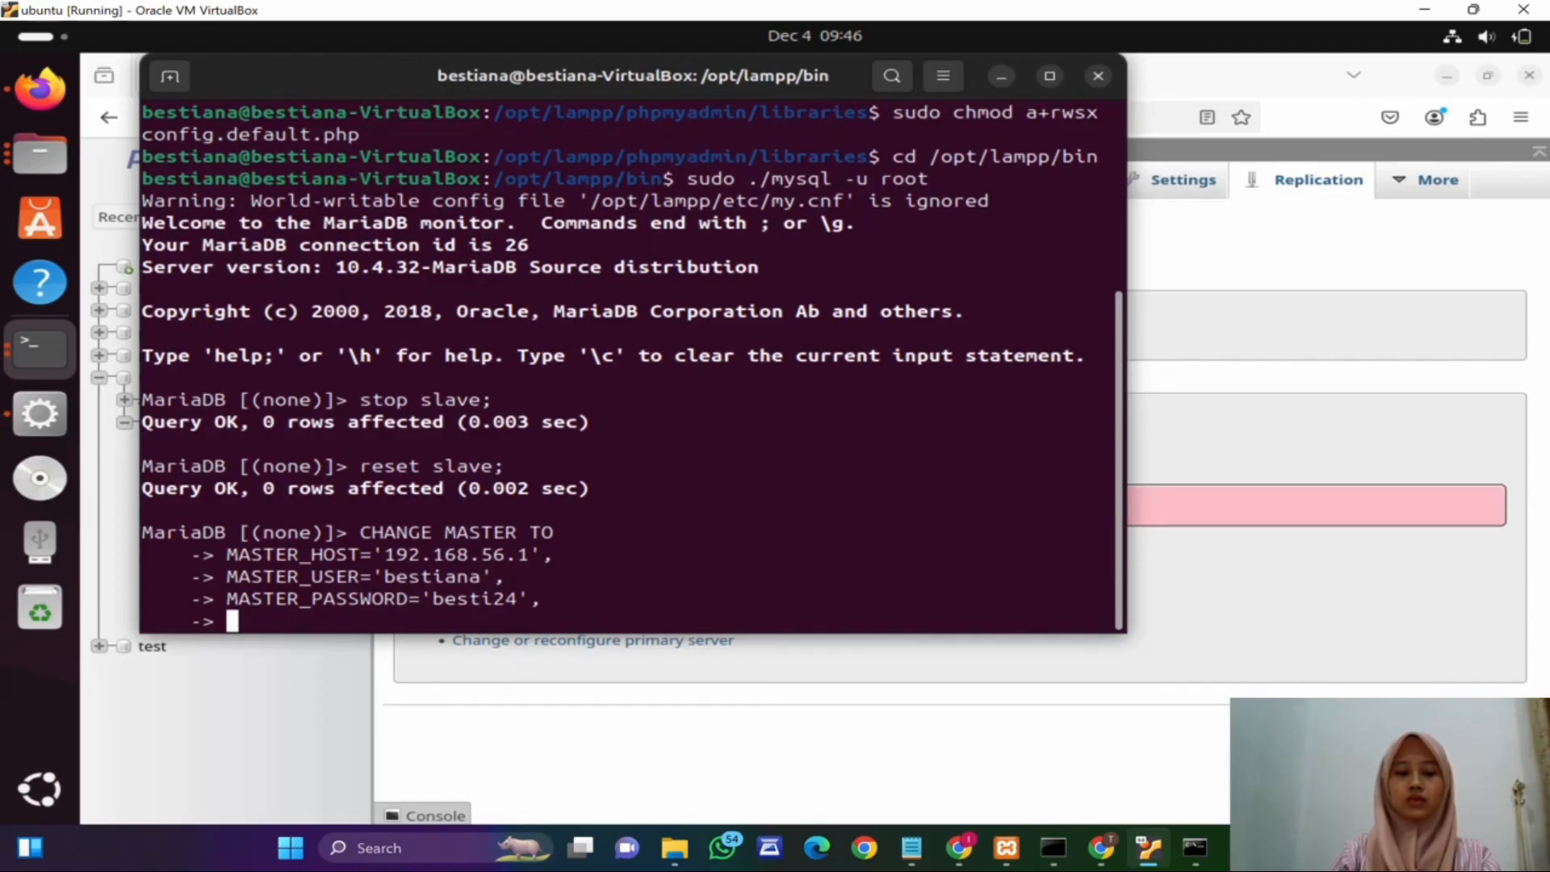
Step: Check the host's master status file name and add MASTER_LOG_FILE='mysql-bin.000010', to the statement
text(MASTER)
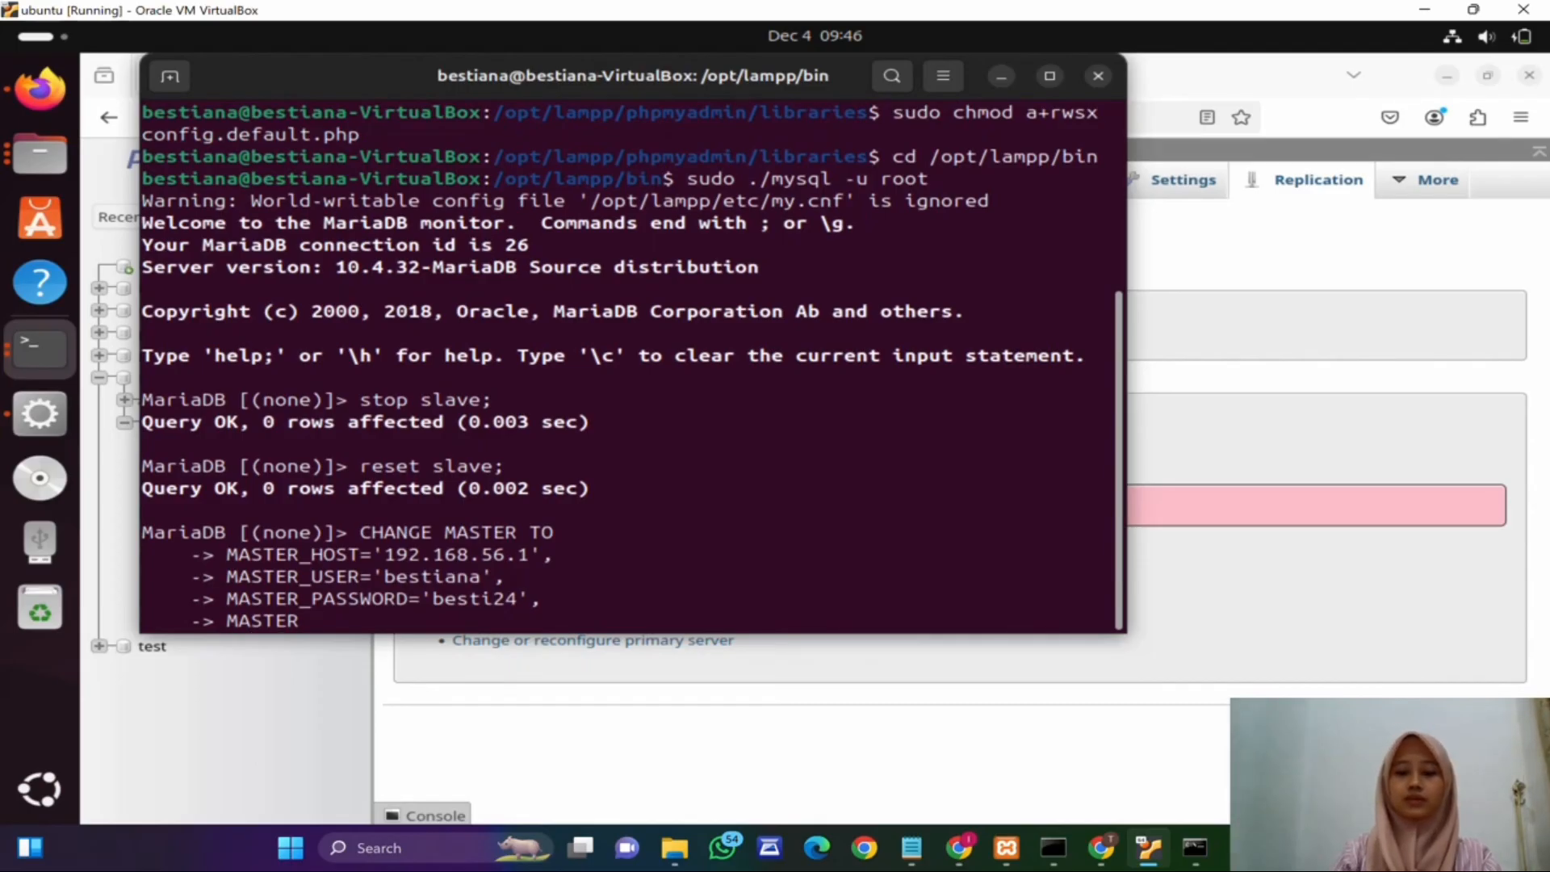
text(_LOG_)
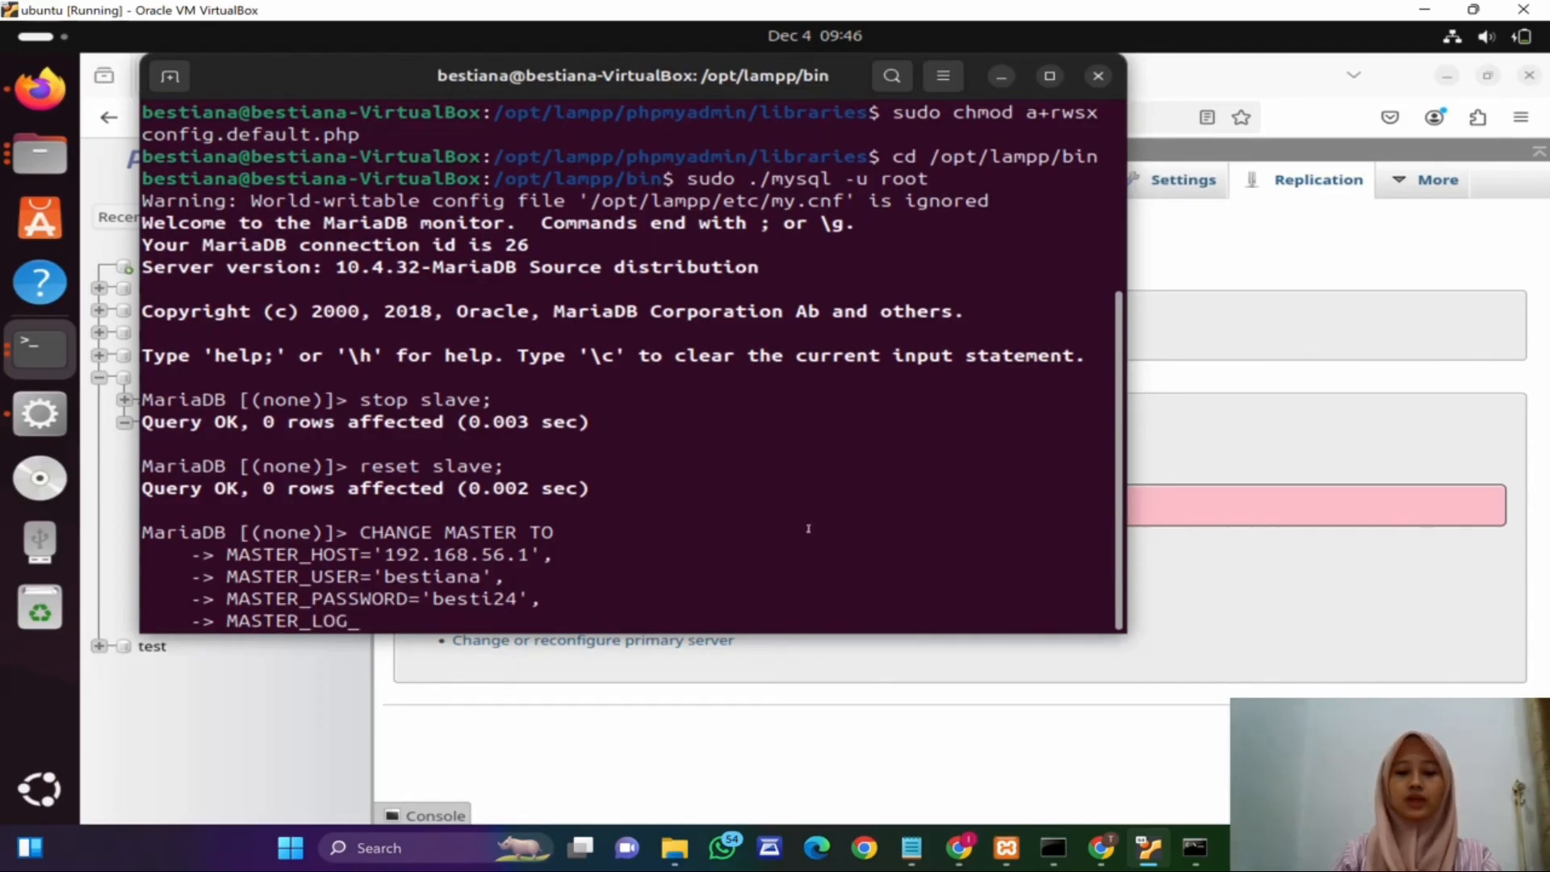
text(FILE=')
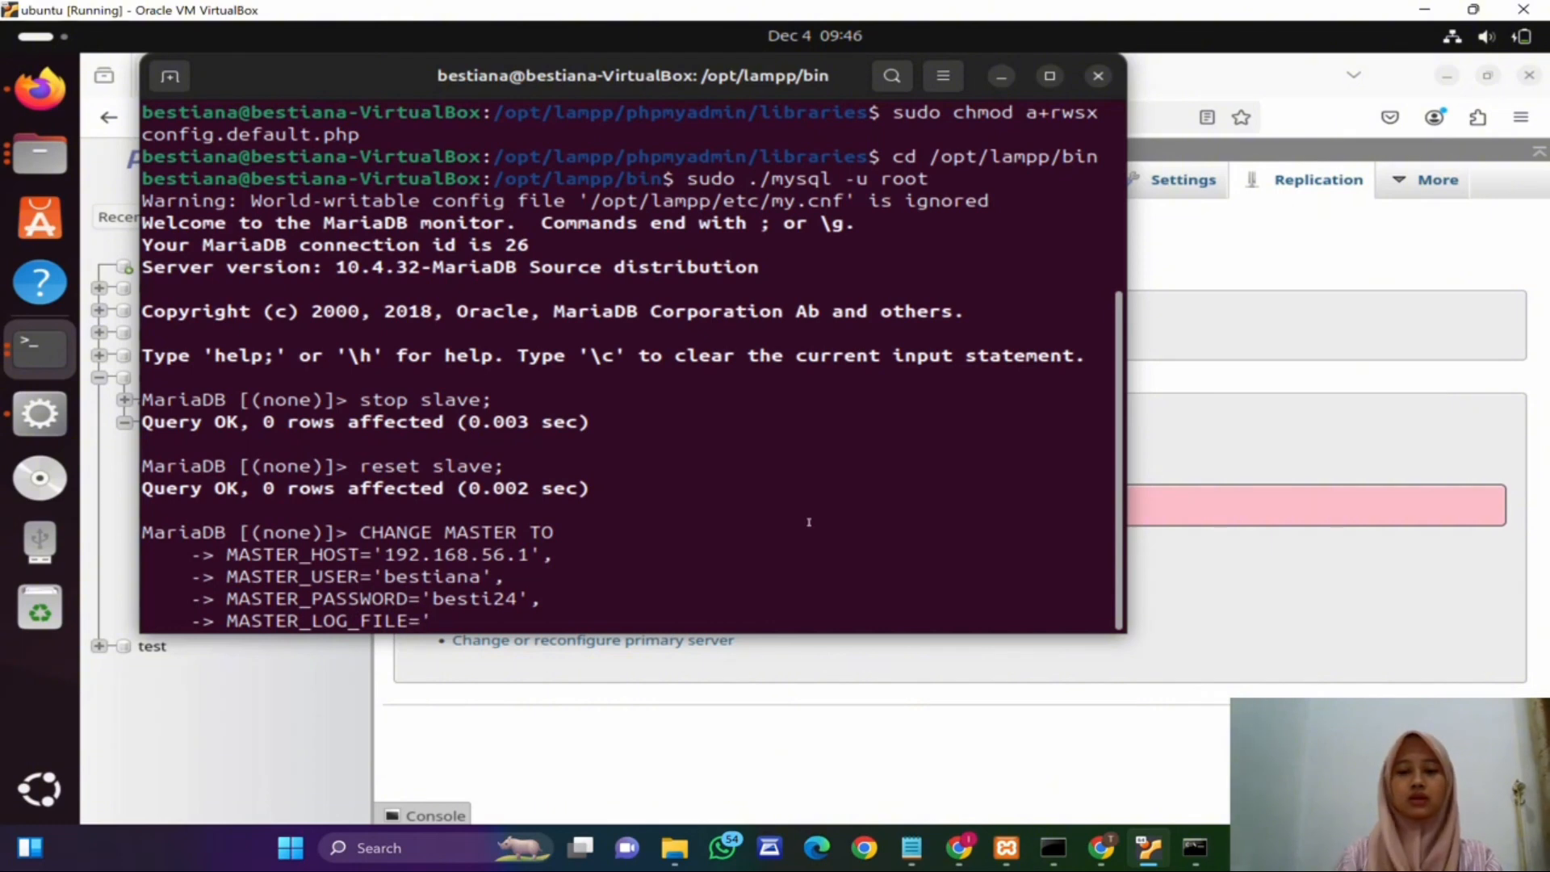
click(1203, 857)
scroll(390, 424, down, 1)
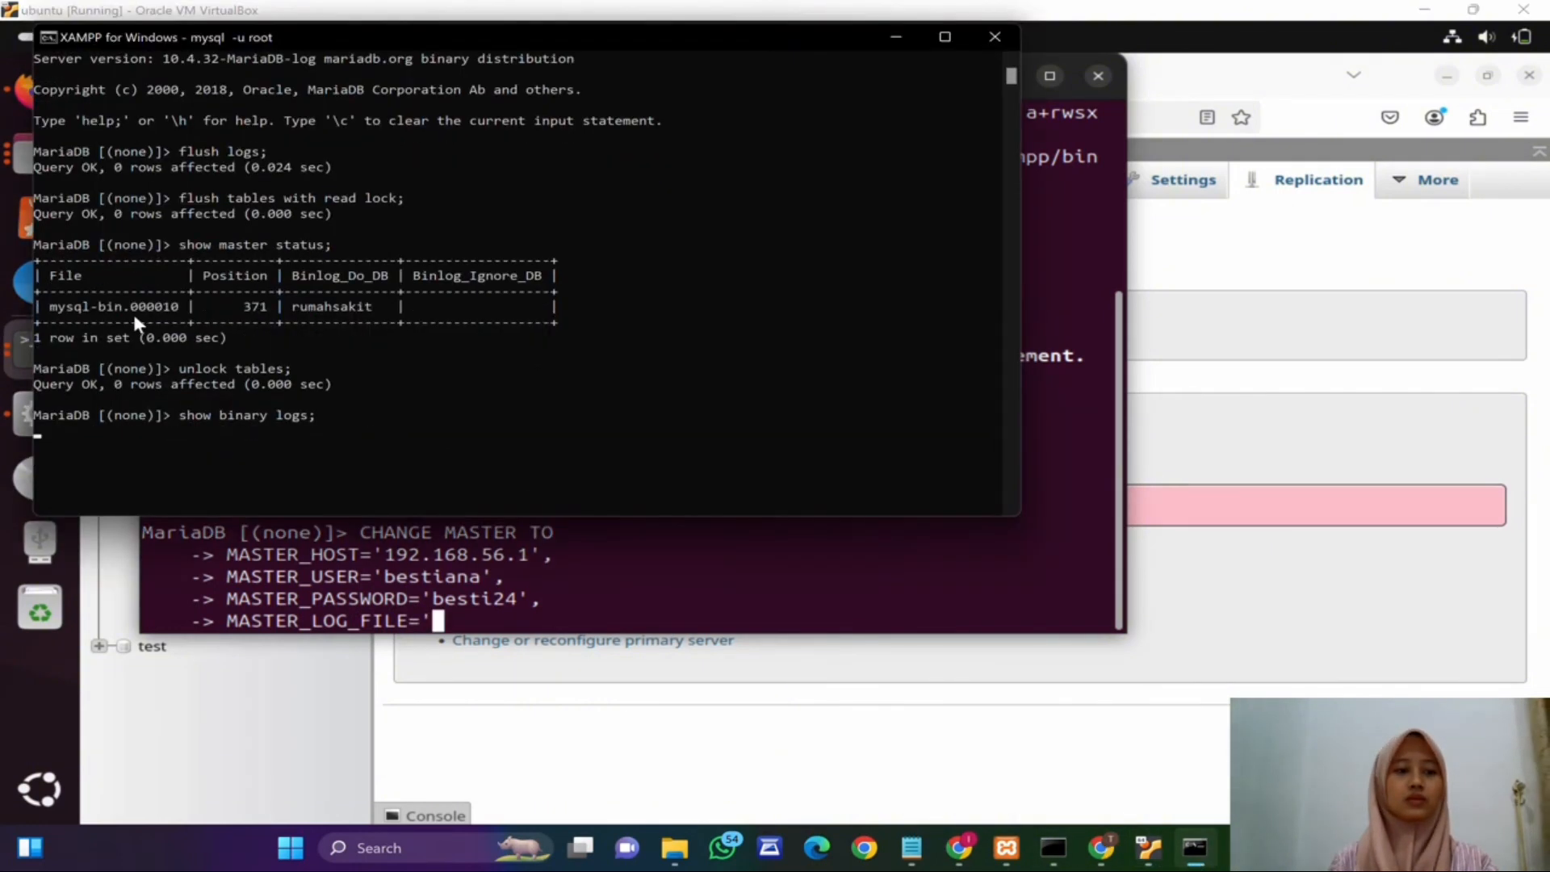
click(590, 624)
text(m)
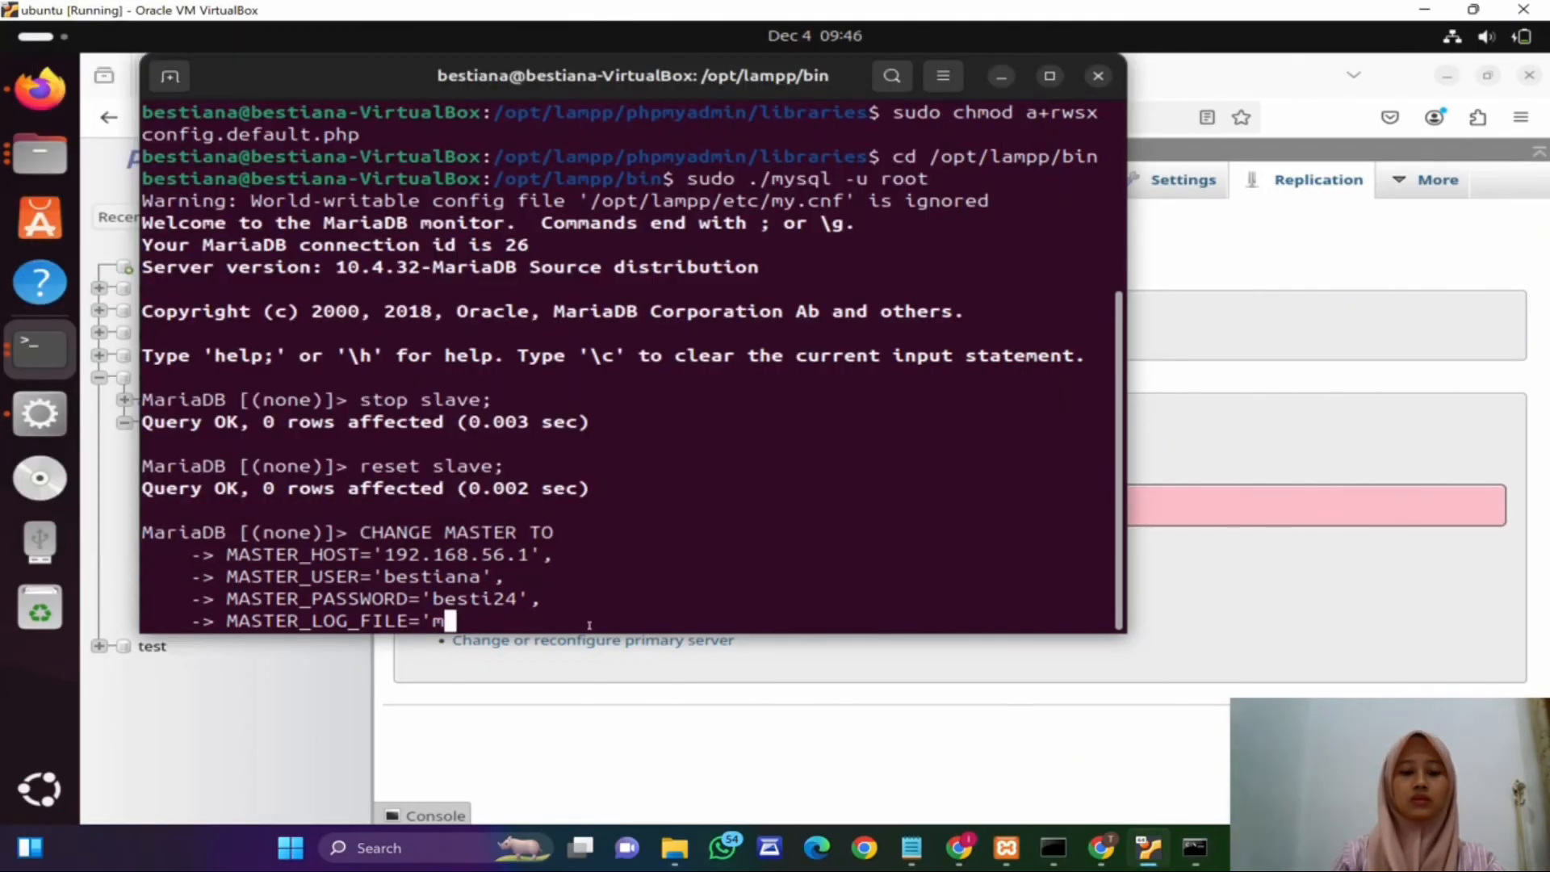
text(ysql-bin)
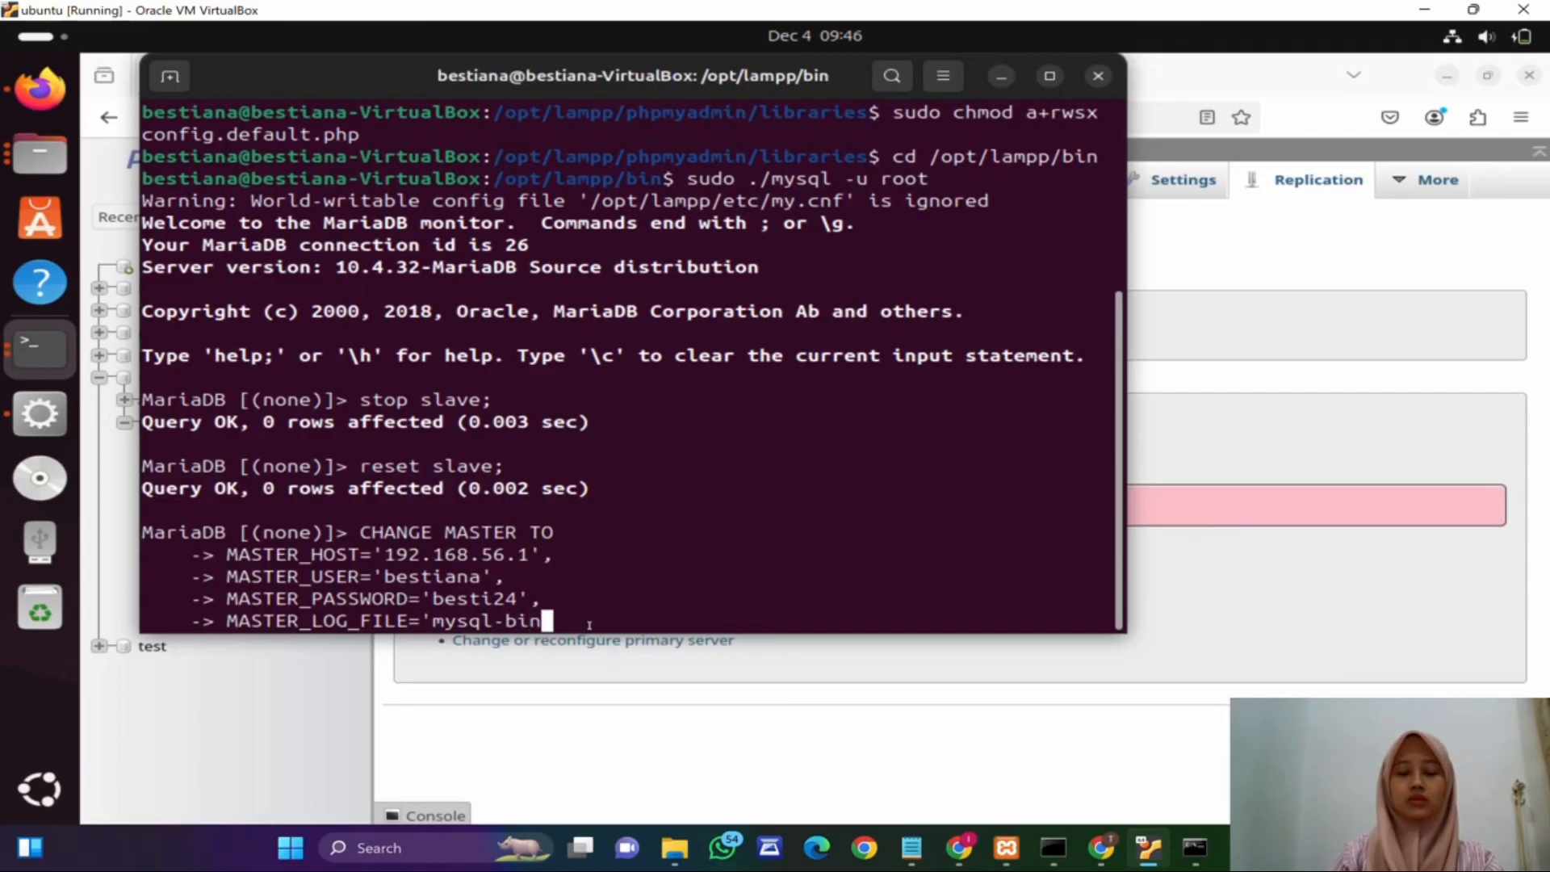
text(.)
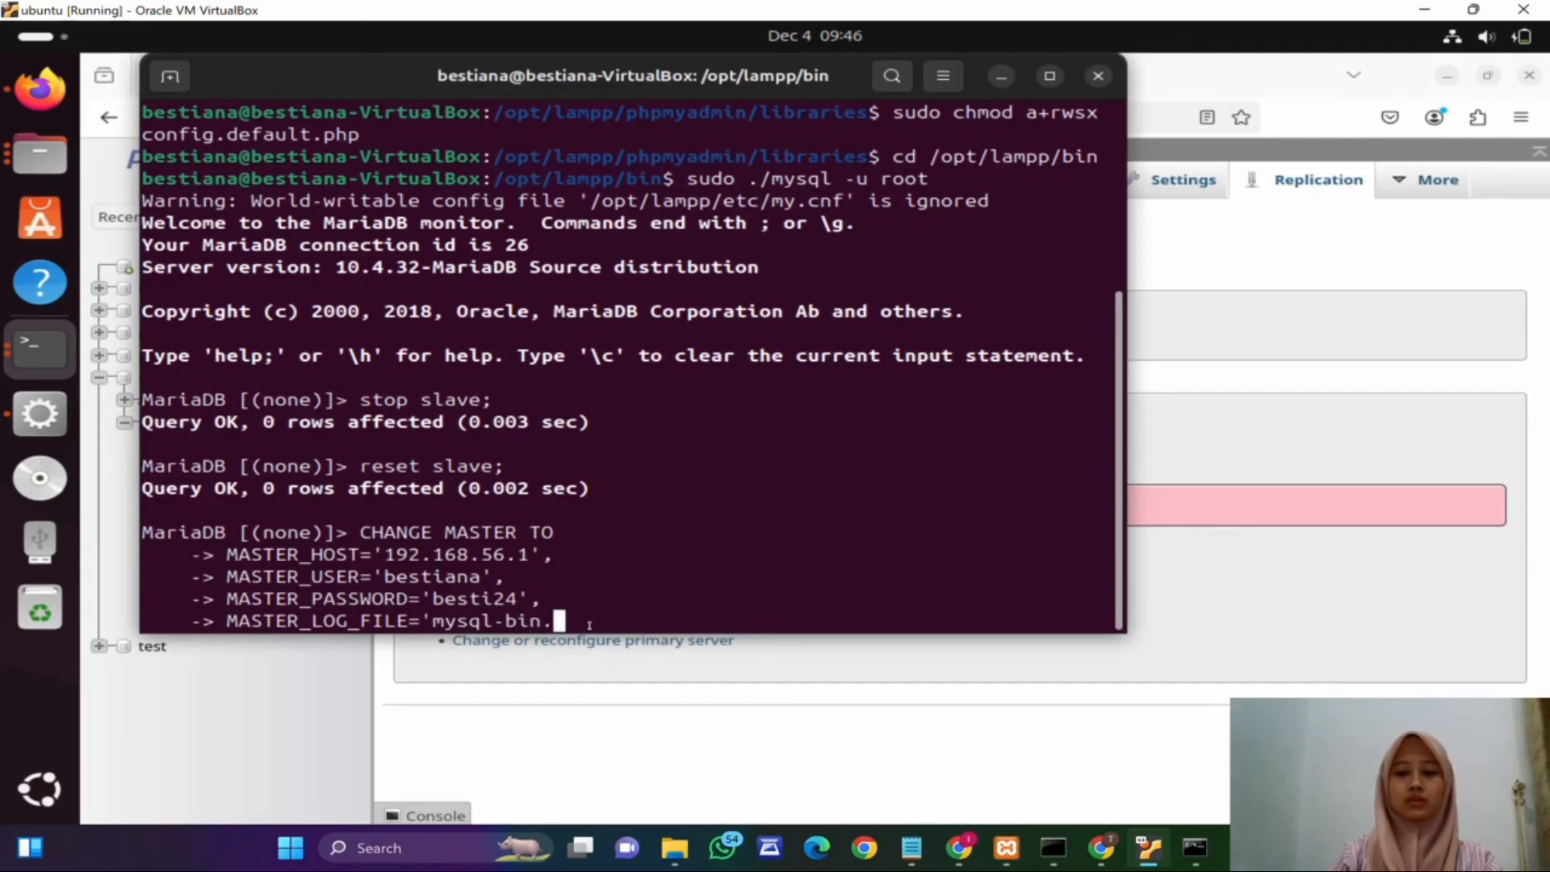
text(00)
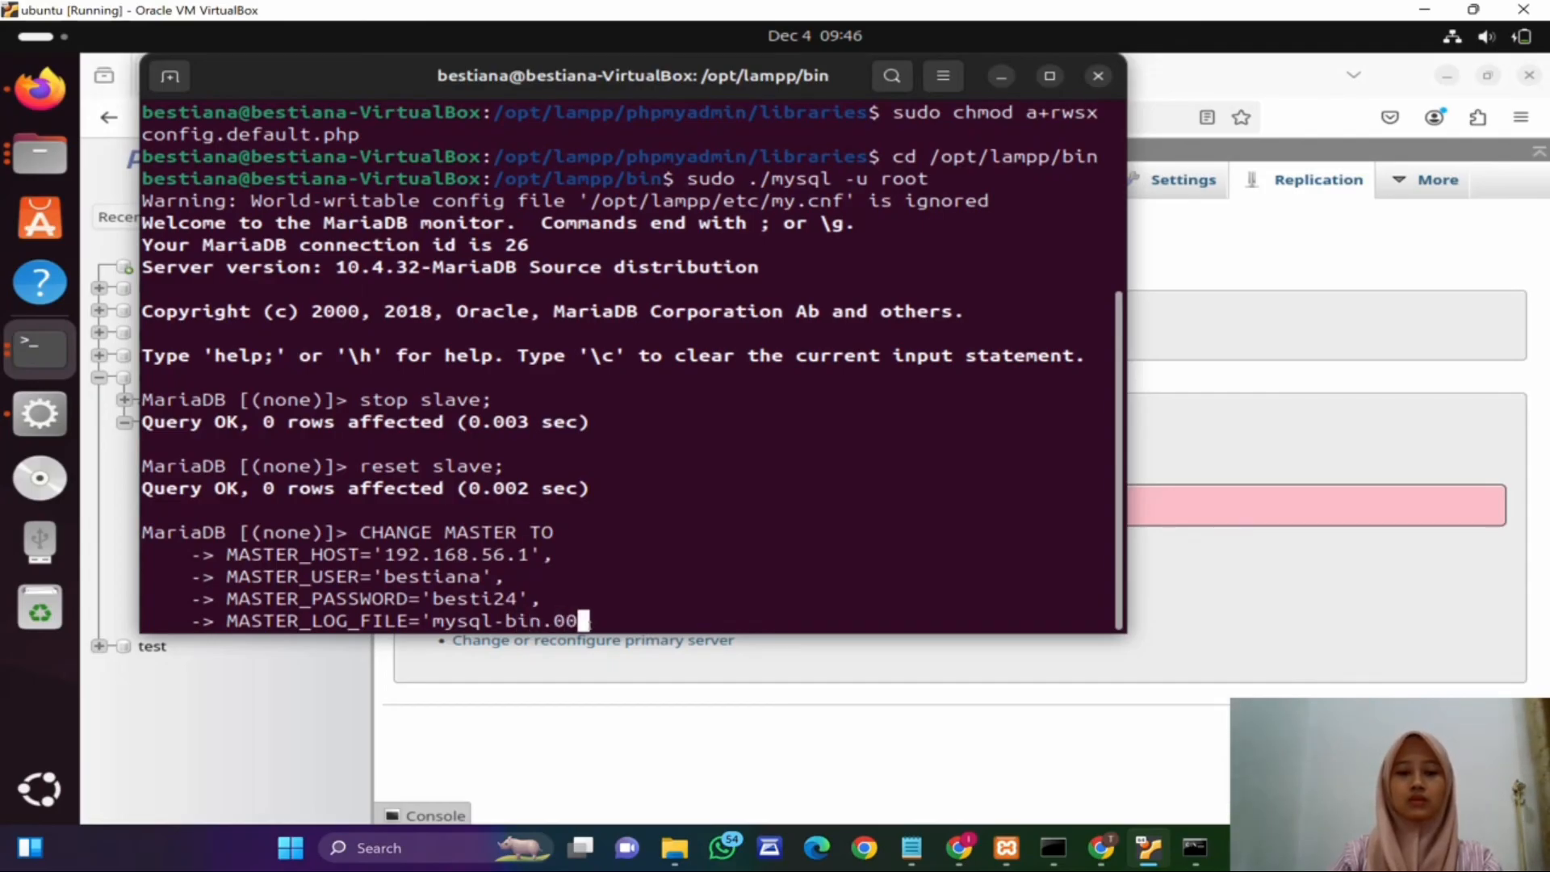
text(0010)
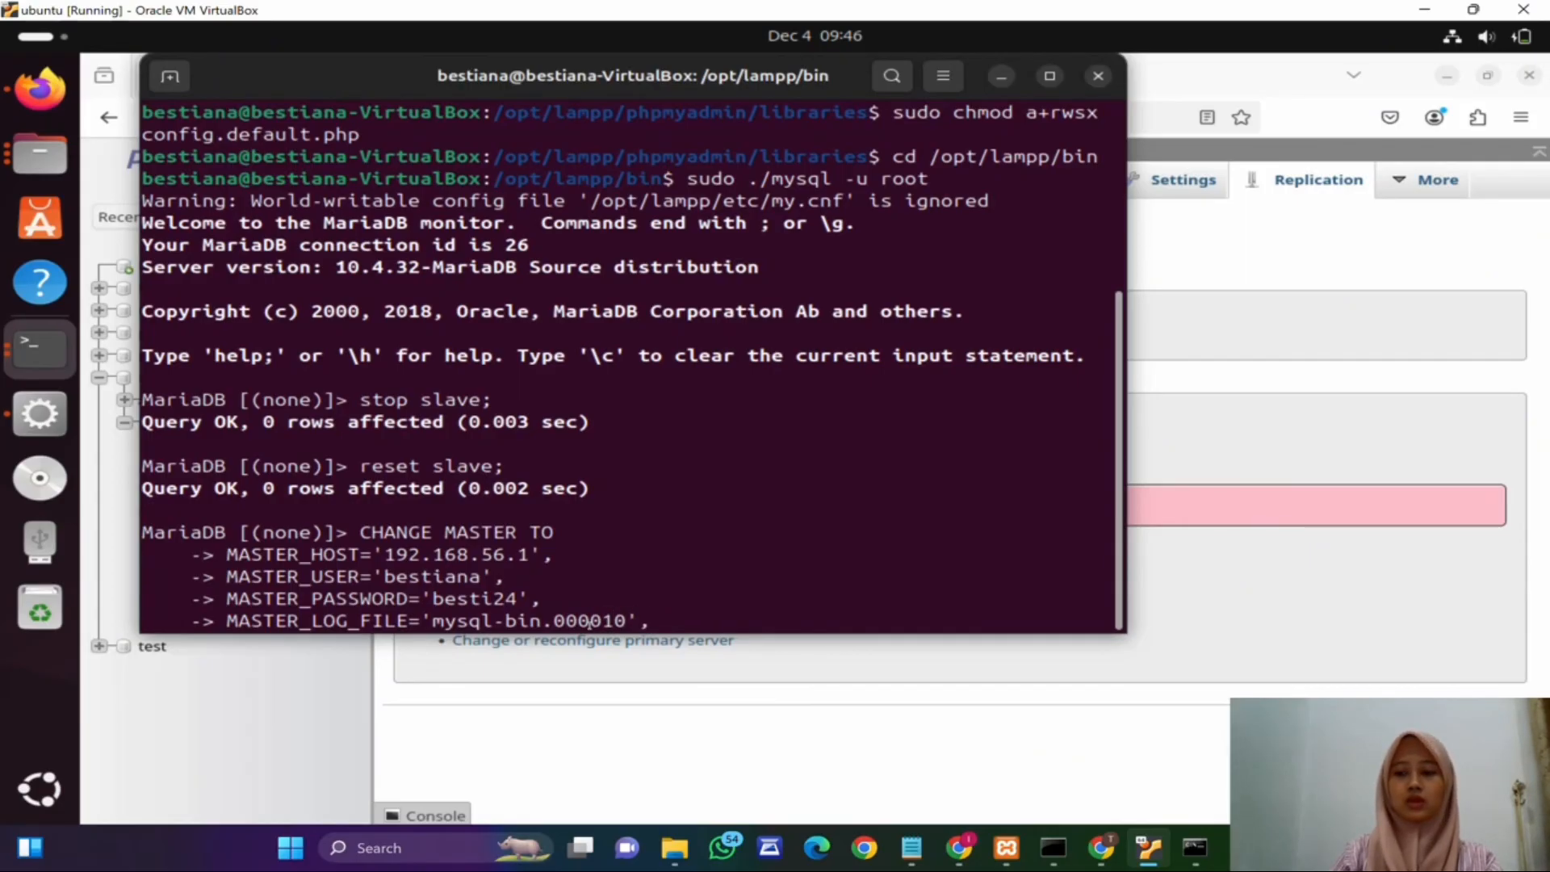
text(',)
key(Return)
Step: Check the host's master status position and finish the statement with MASTER_LOG_POS=371; then execute it
text(MAS)
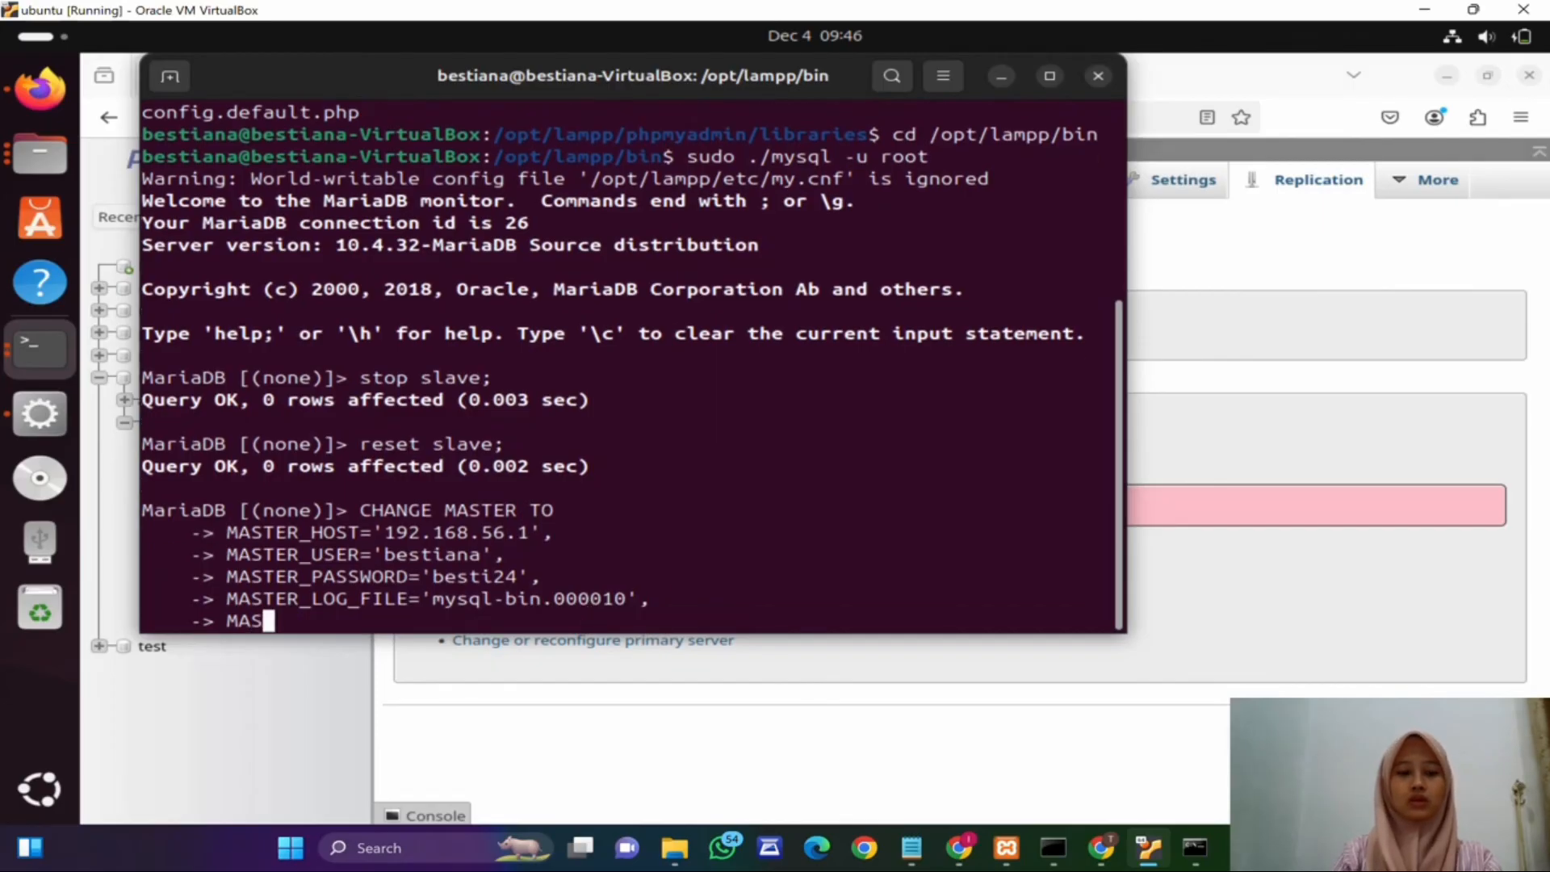
text(TER_LO)
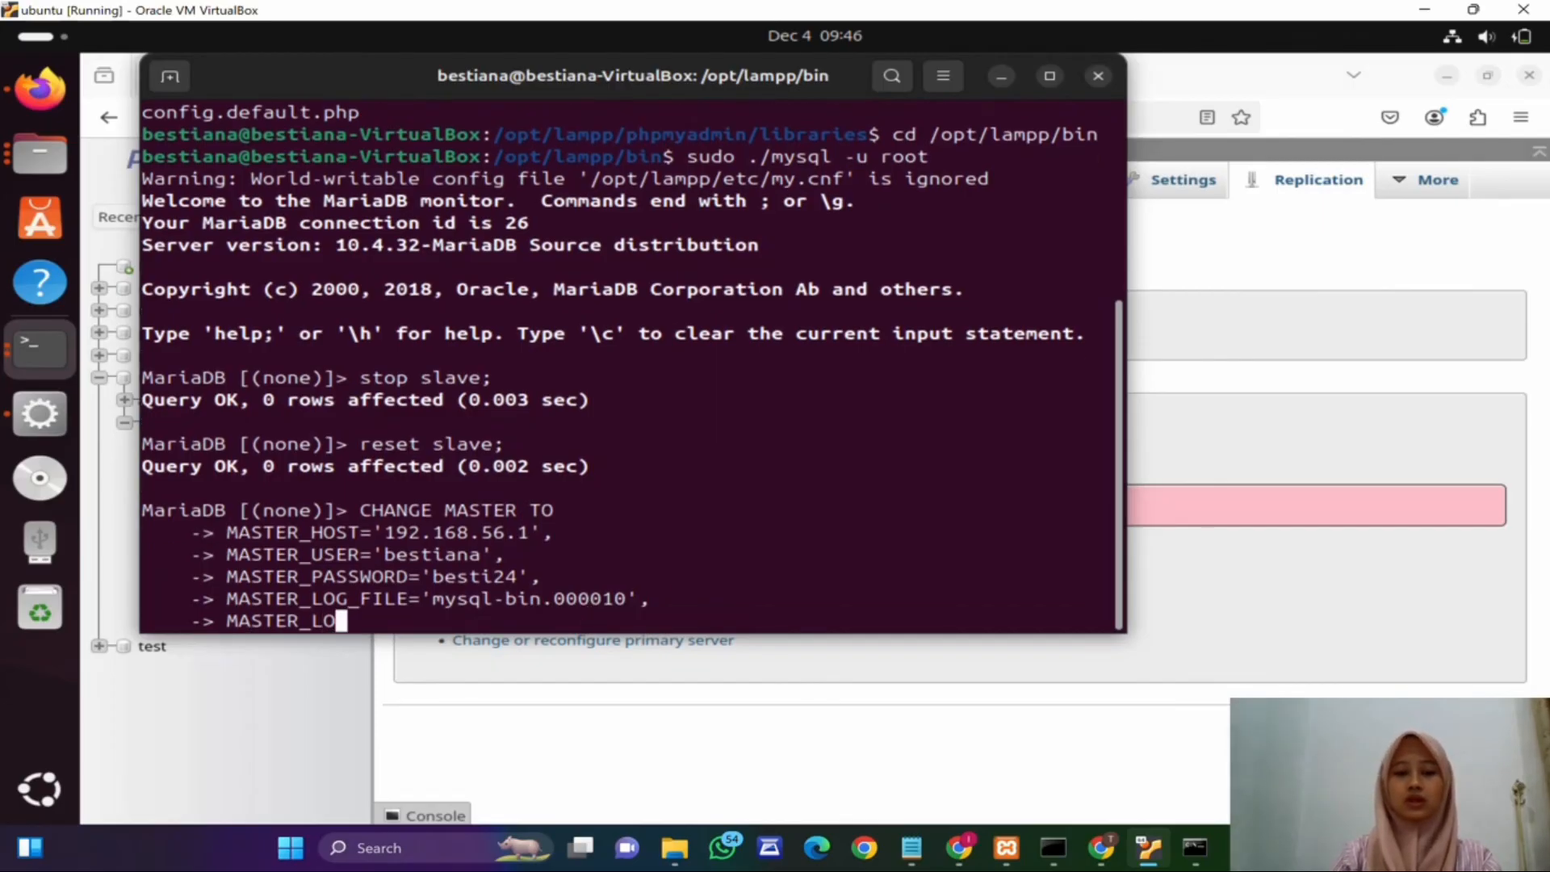
text(G_POS)
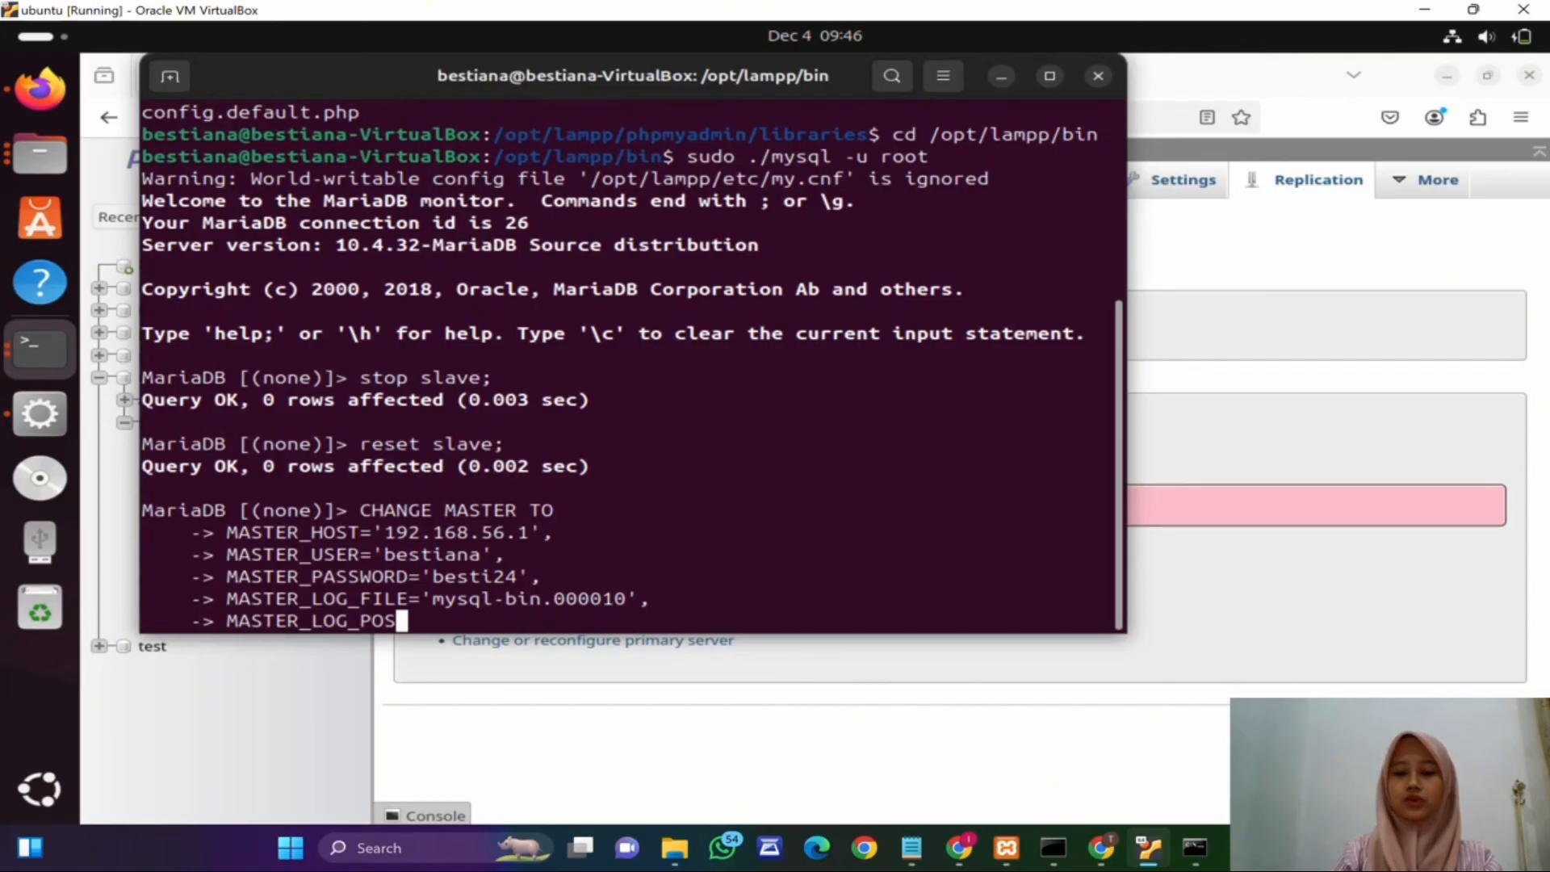
text(=)
click(1189, 858)
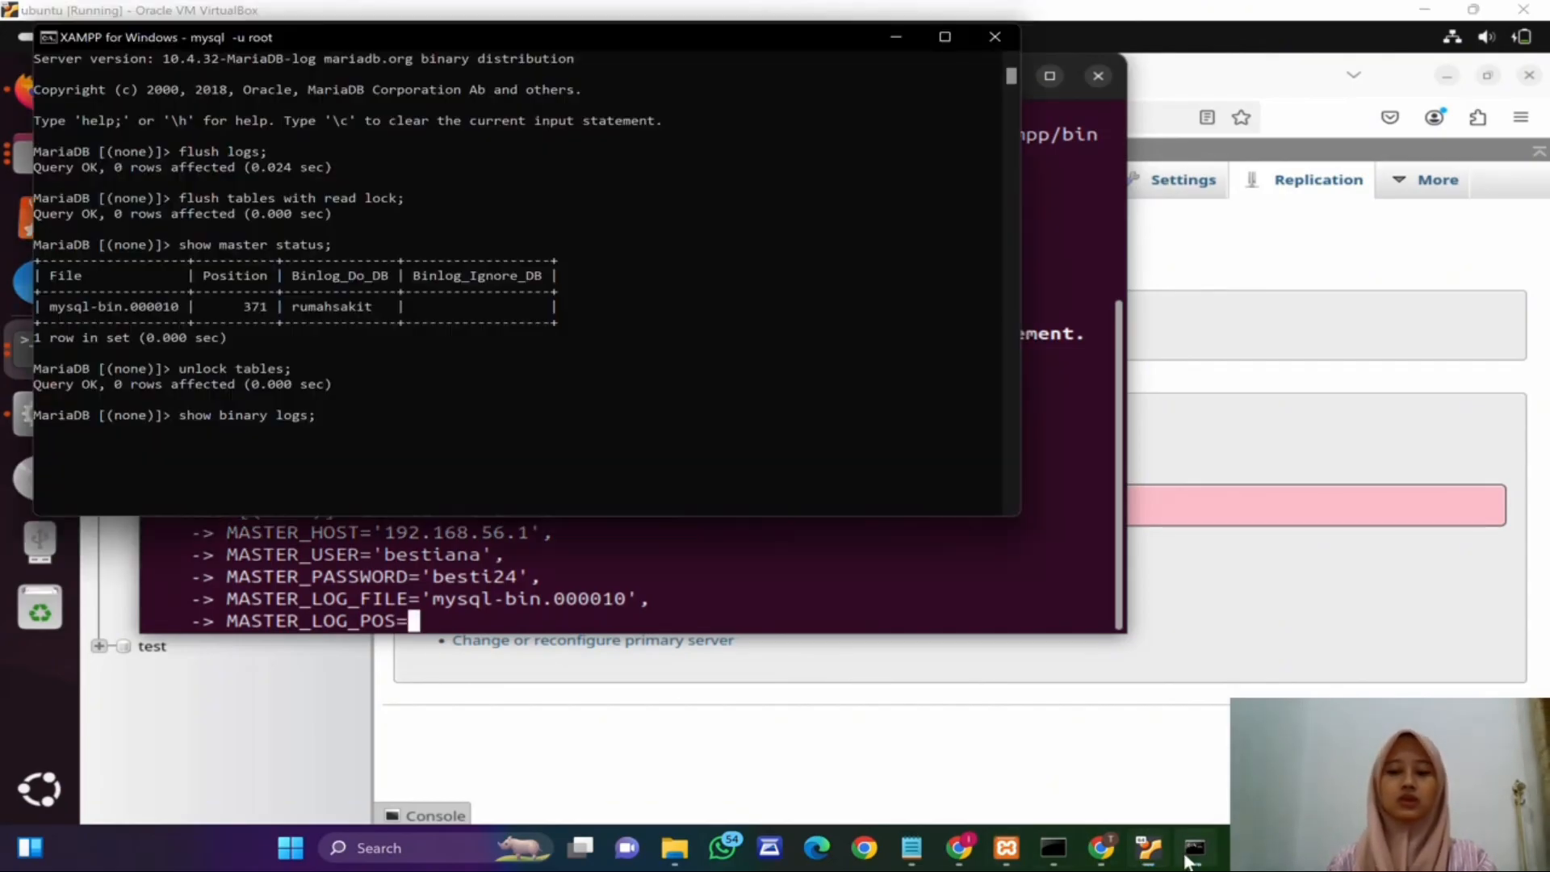
click(502, 622)
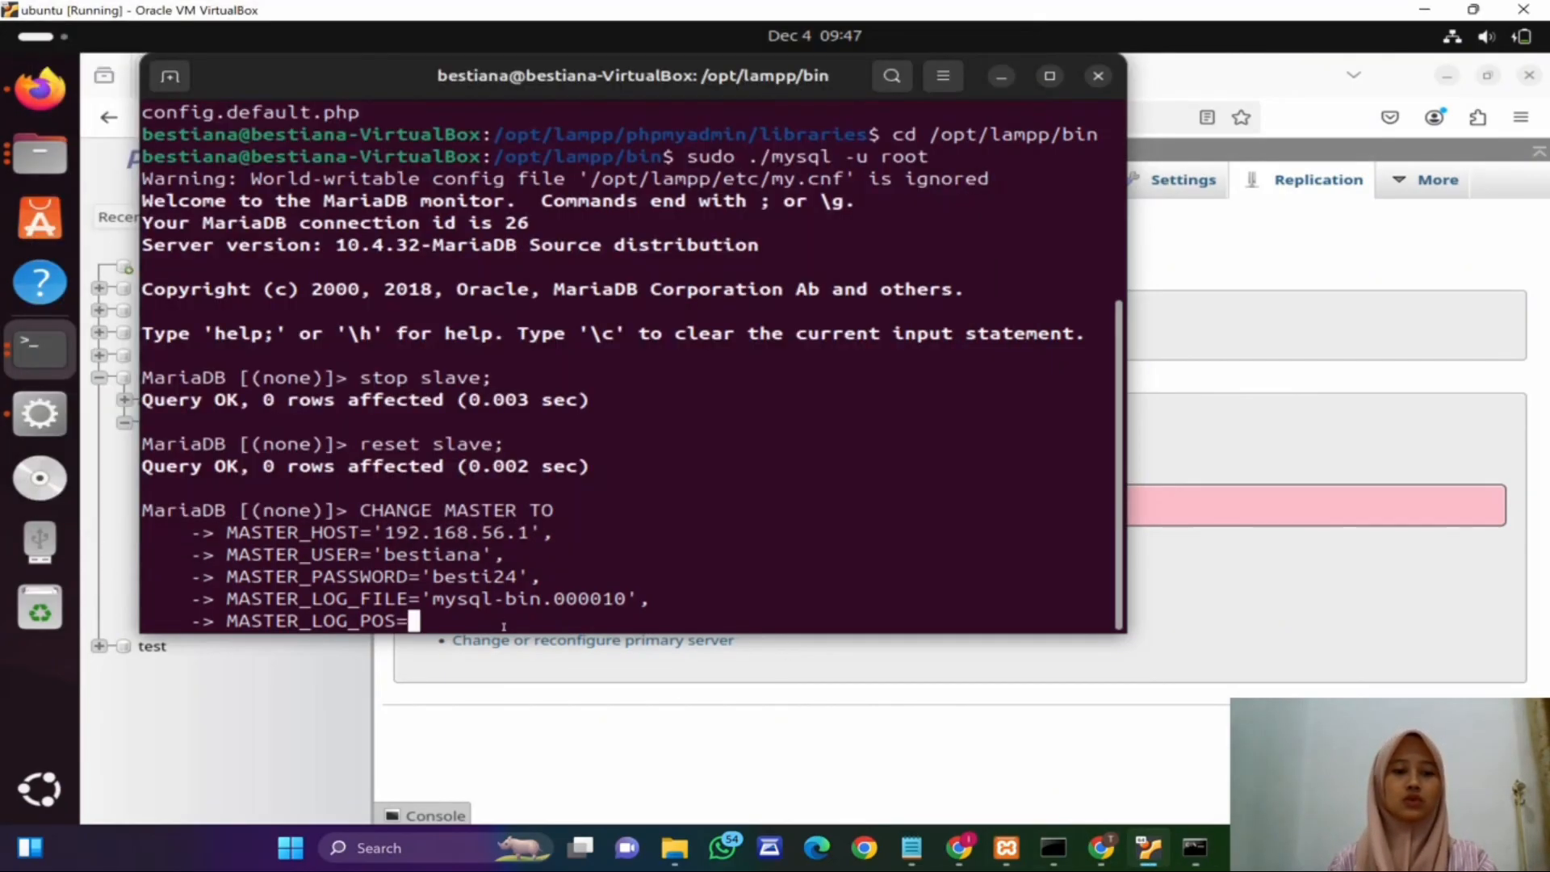
text(371;)
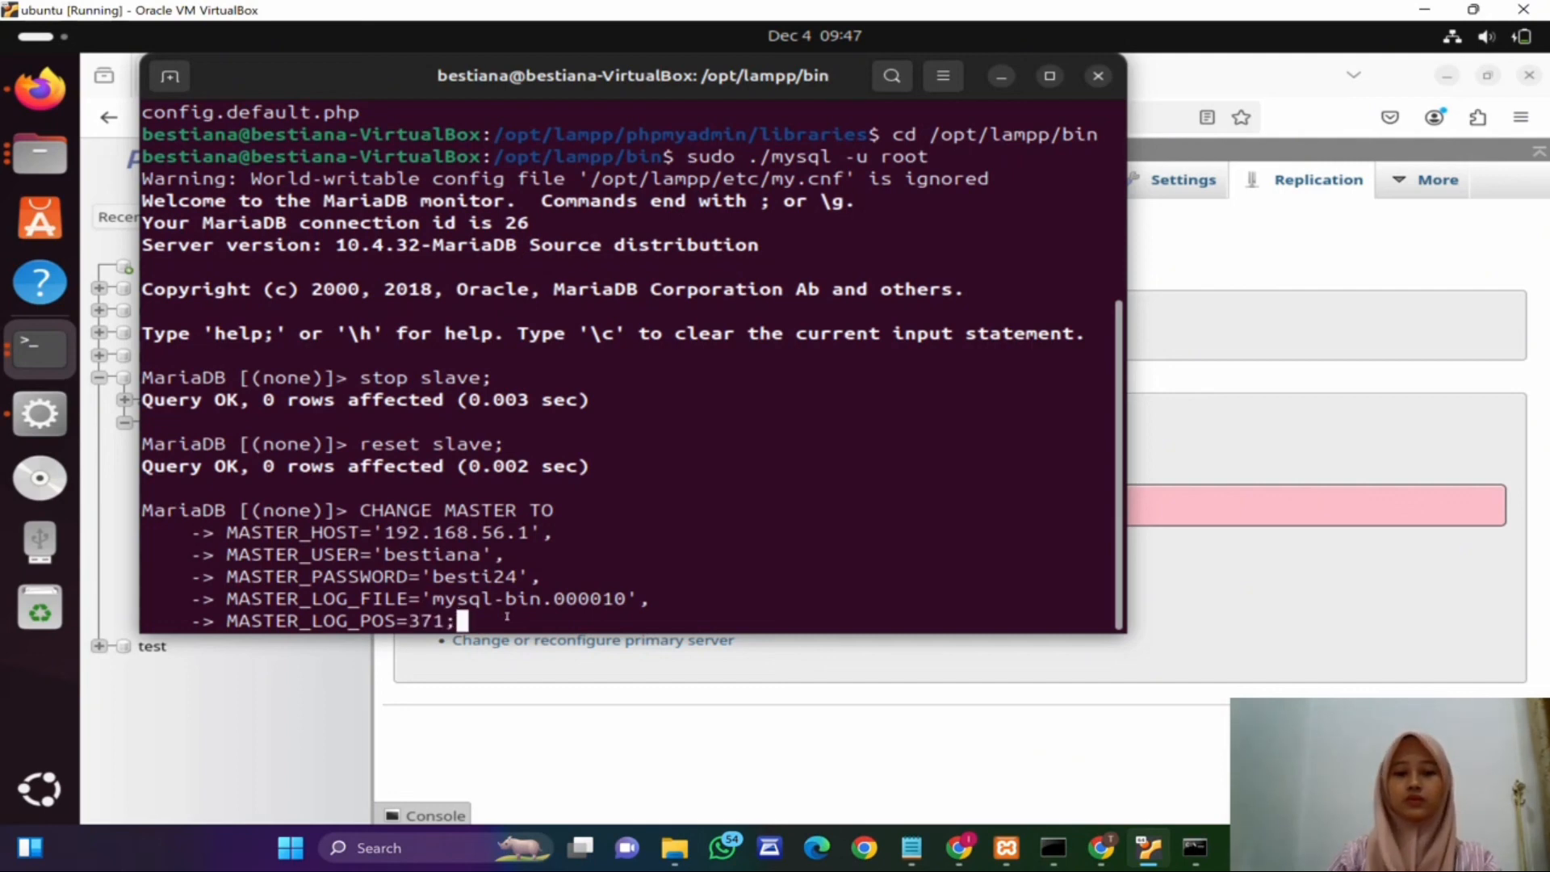
key(Return)
Step: Start replication on the replica with start slave;
text(s)
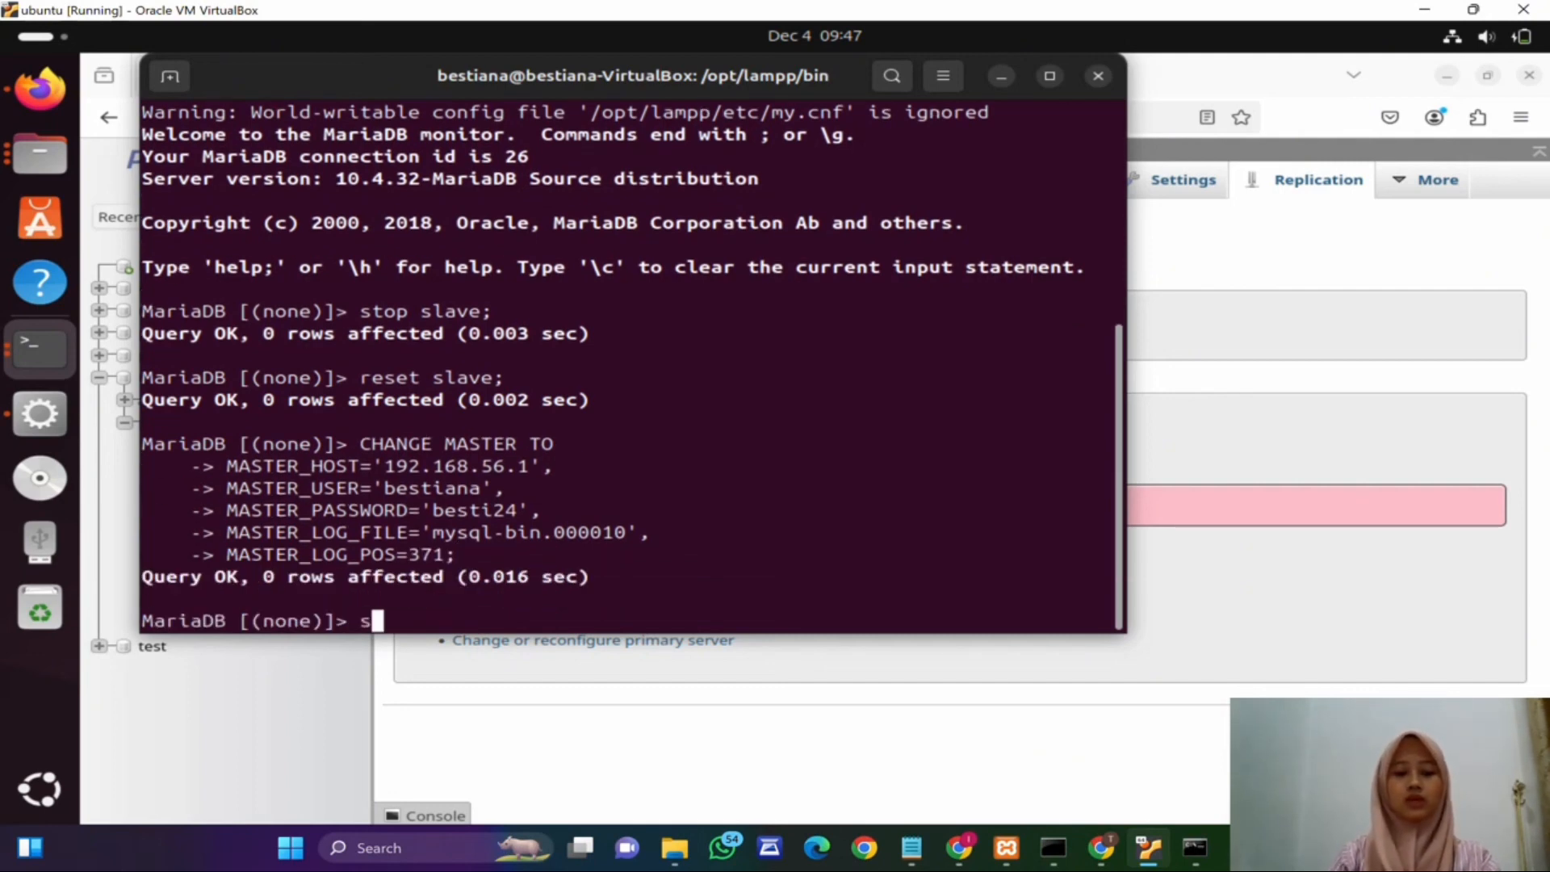
text(tart slave)
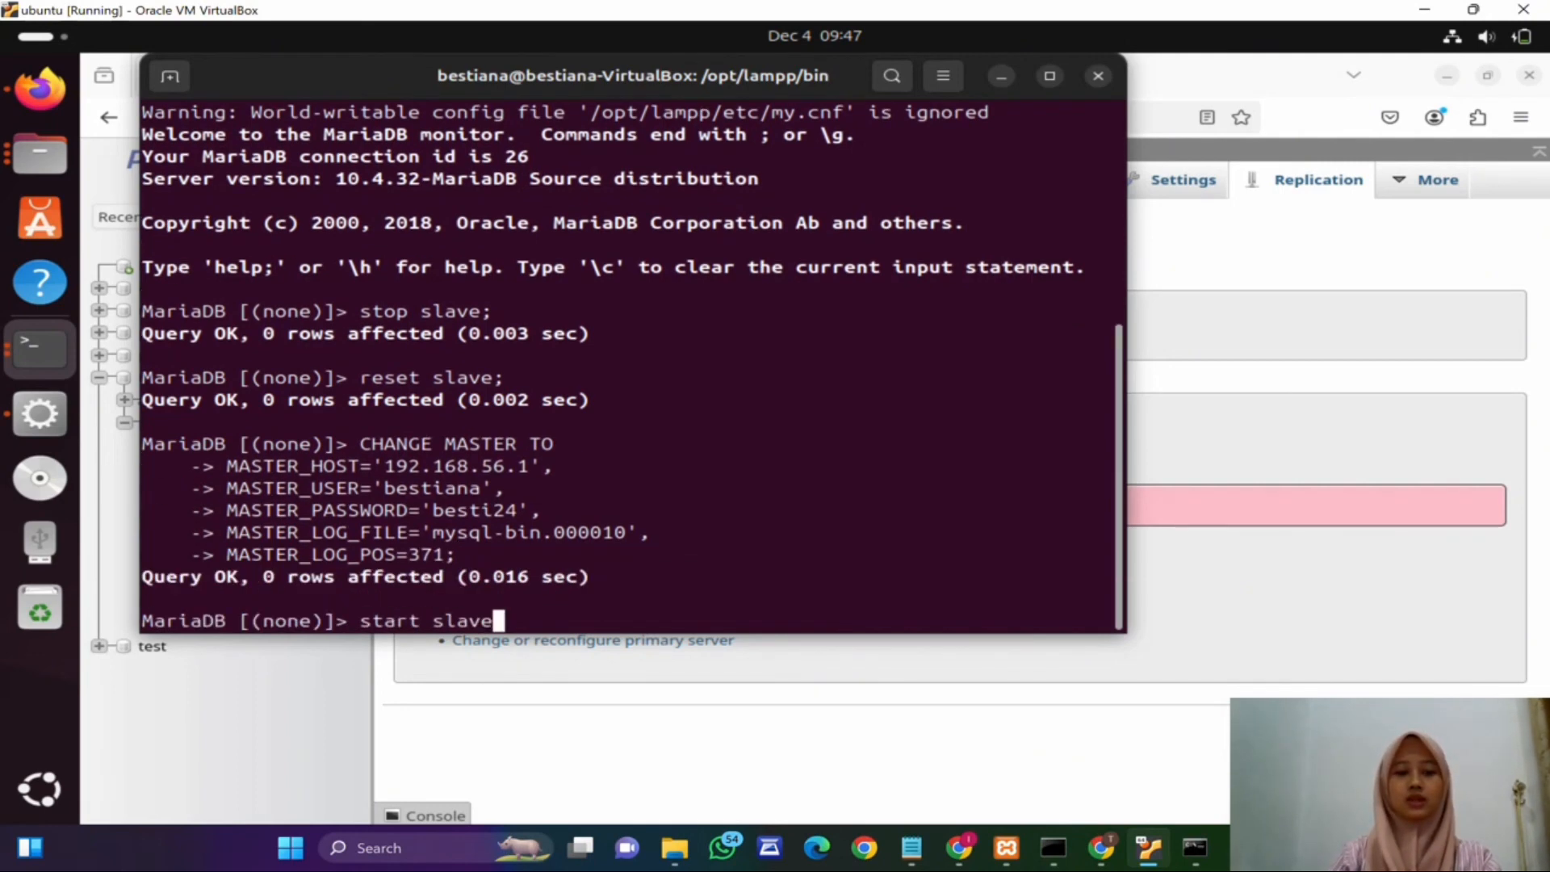
text(;)
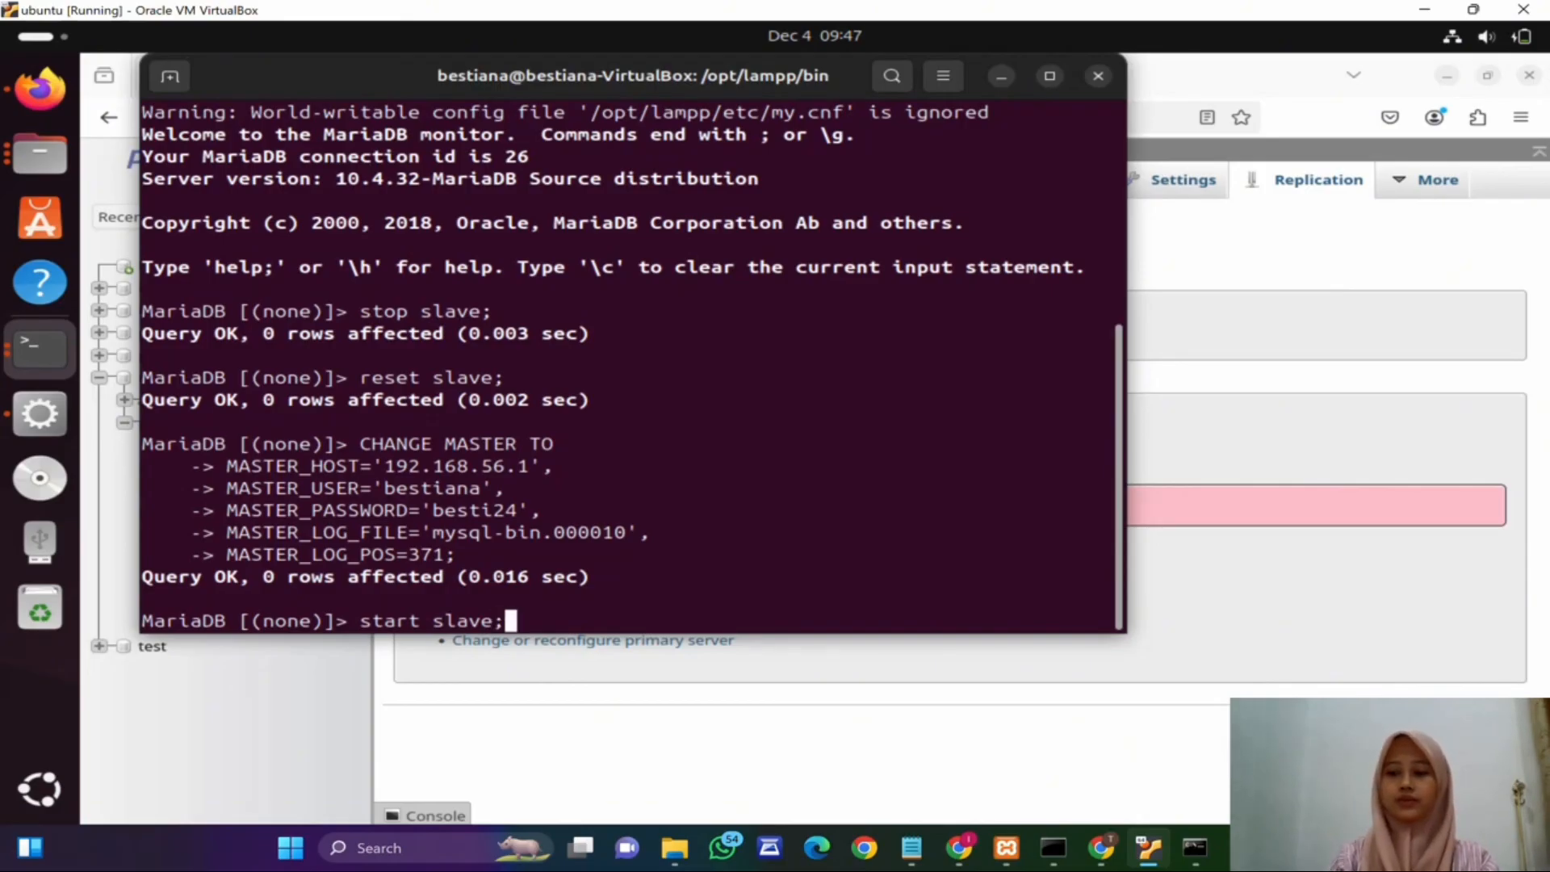
key(Return)
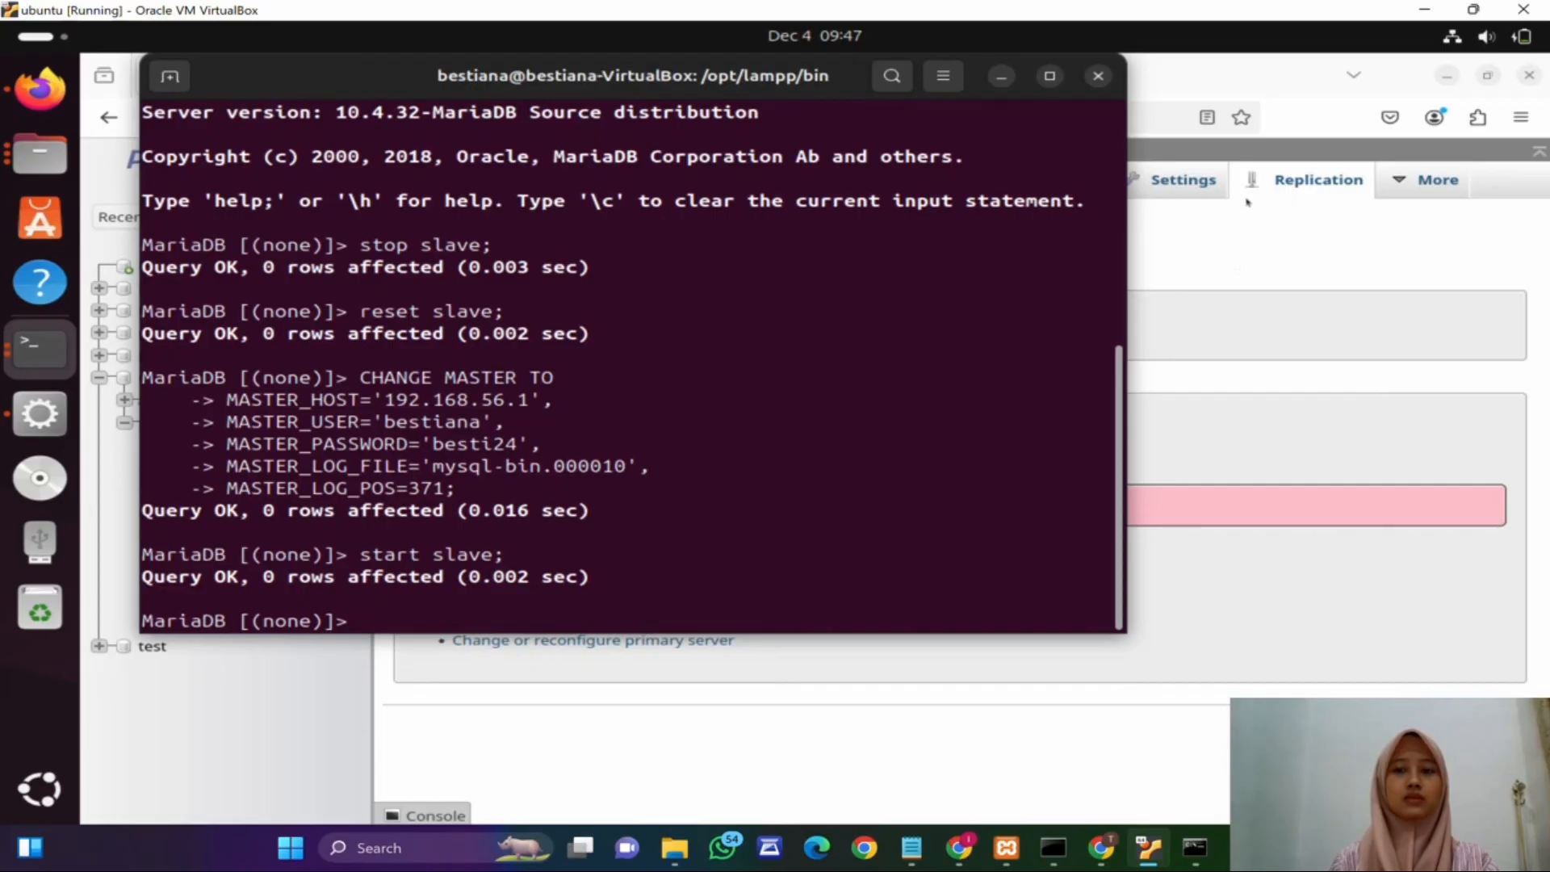
Step: Open the replica status table in the VM's phpMyAdmin Replication page and review the replica's running state
click(1177, 244)
click(196, 117)
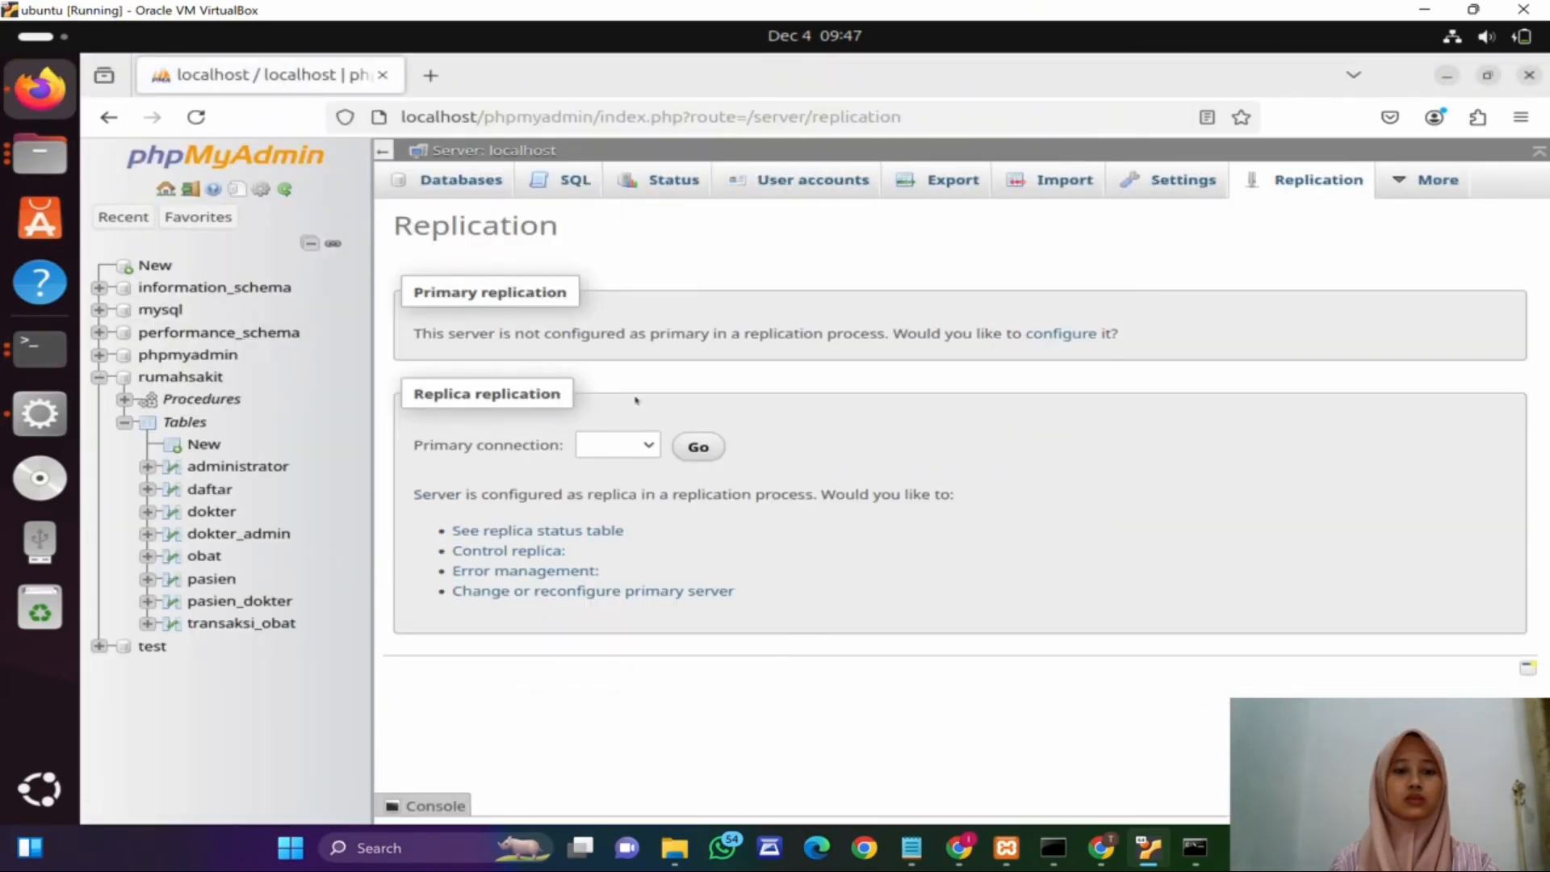
click(524, 530)
scroll(467, 293, down, 6)
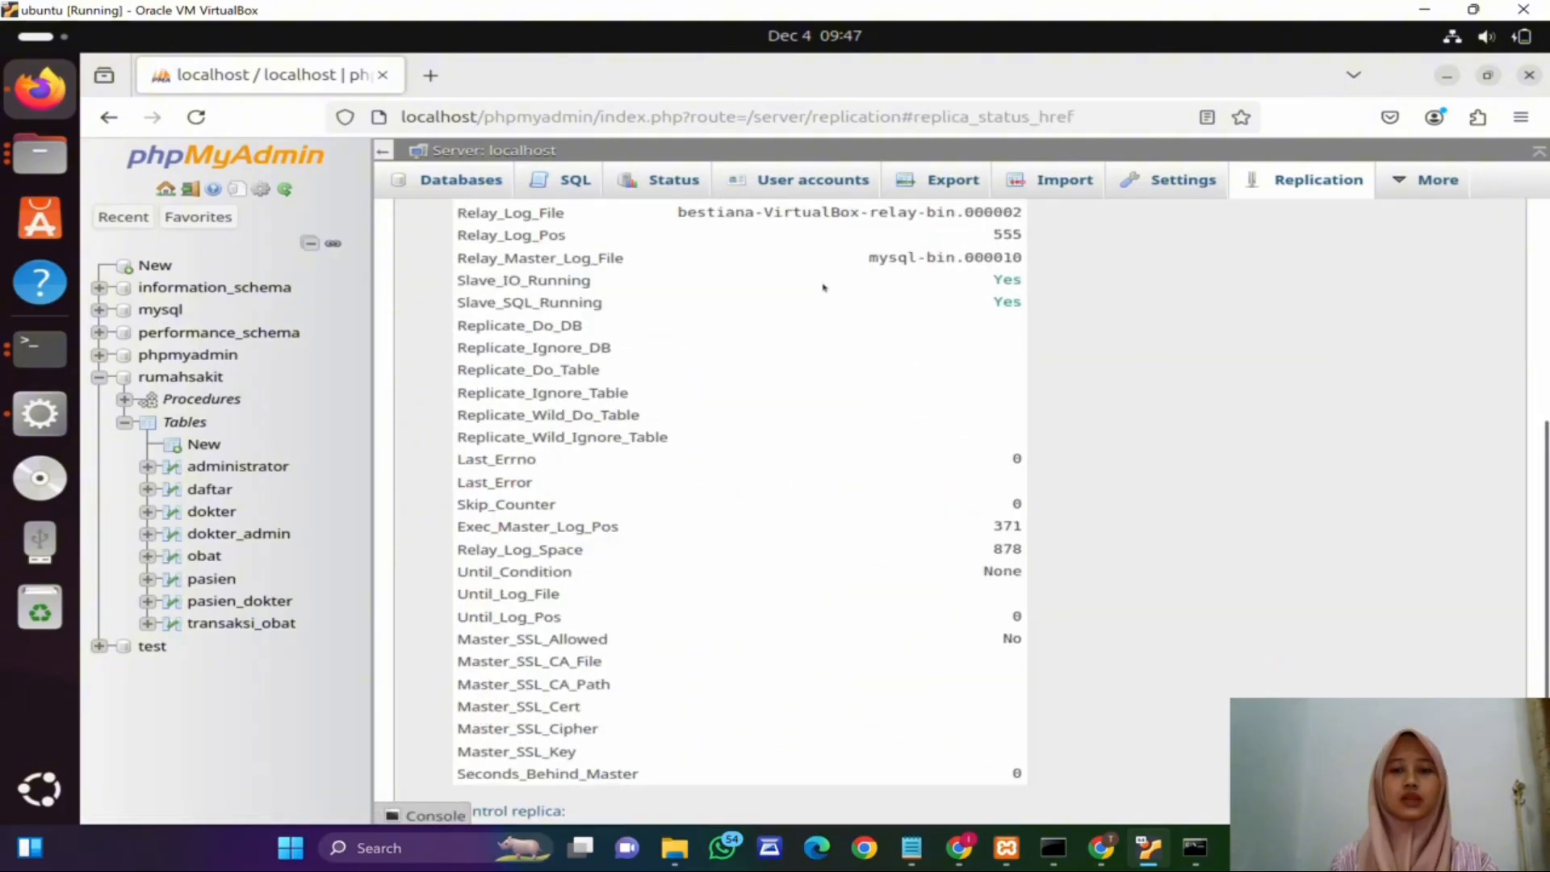
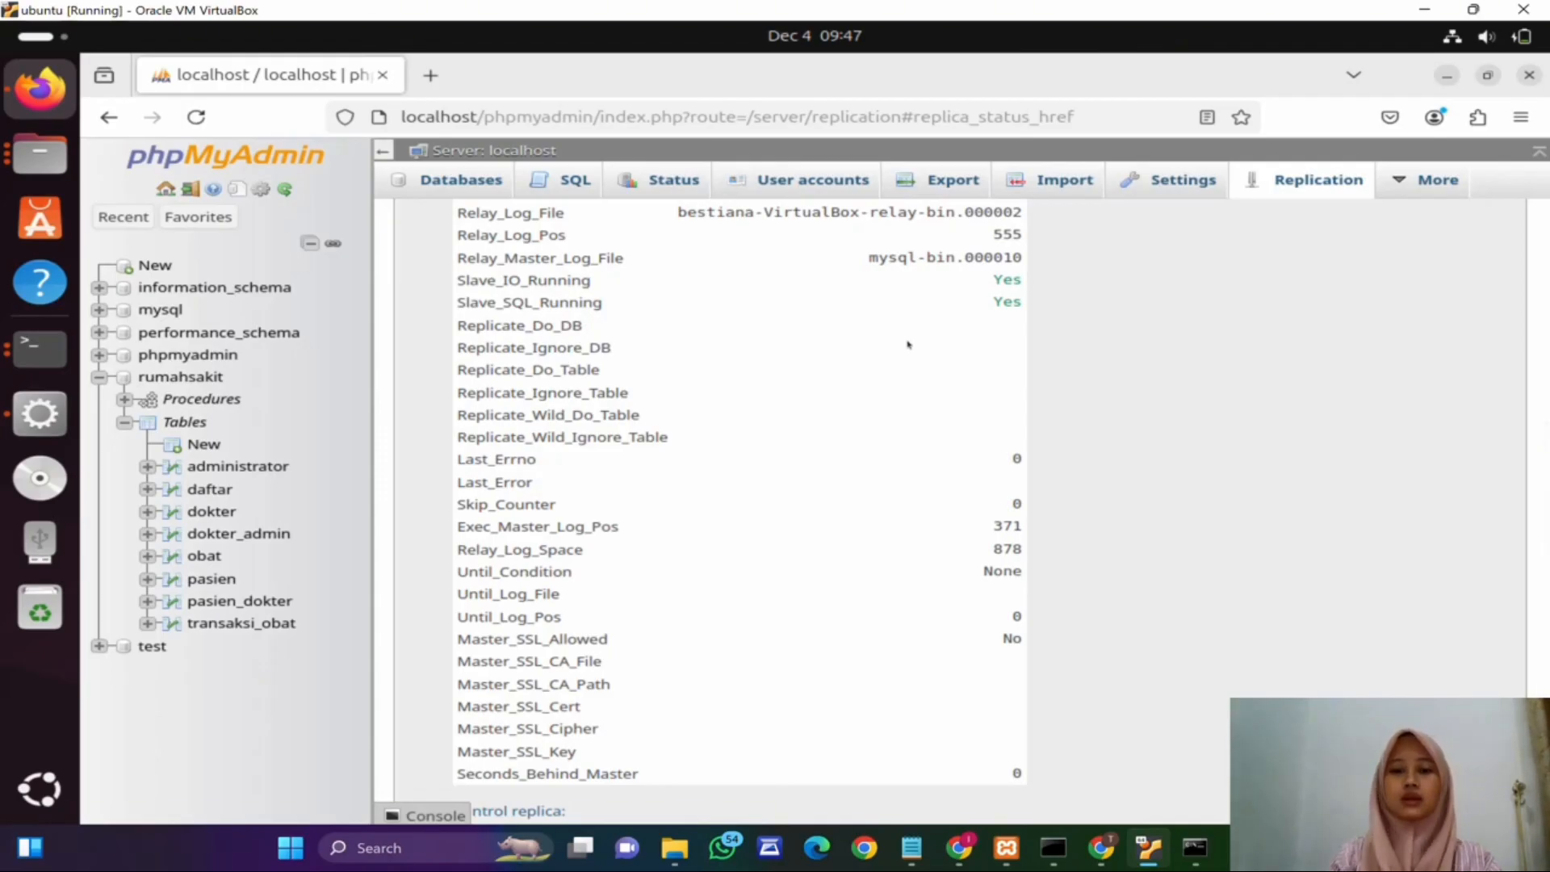
scroll(894, 416, up, 5)
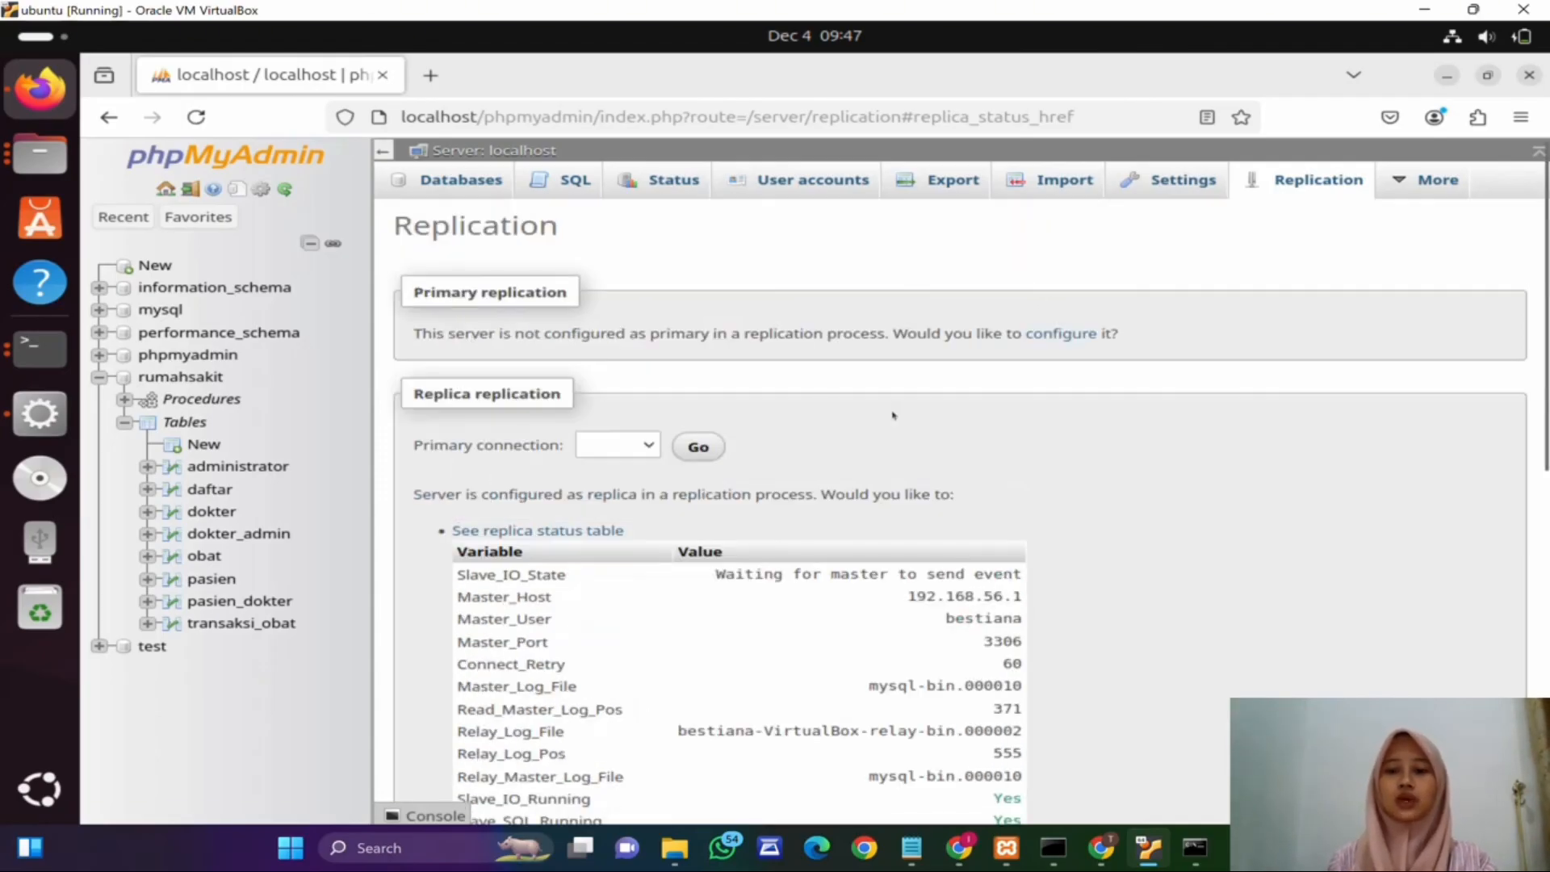
scroll(894, 416, down, 5)
scroll(839, 432, up, 5)
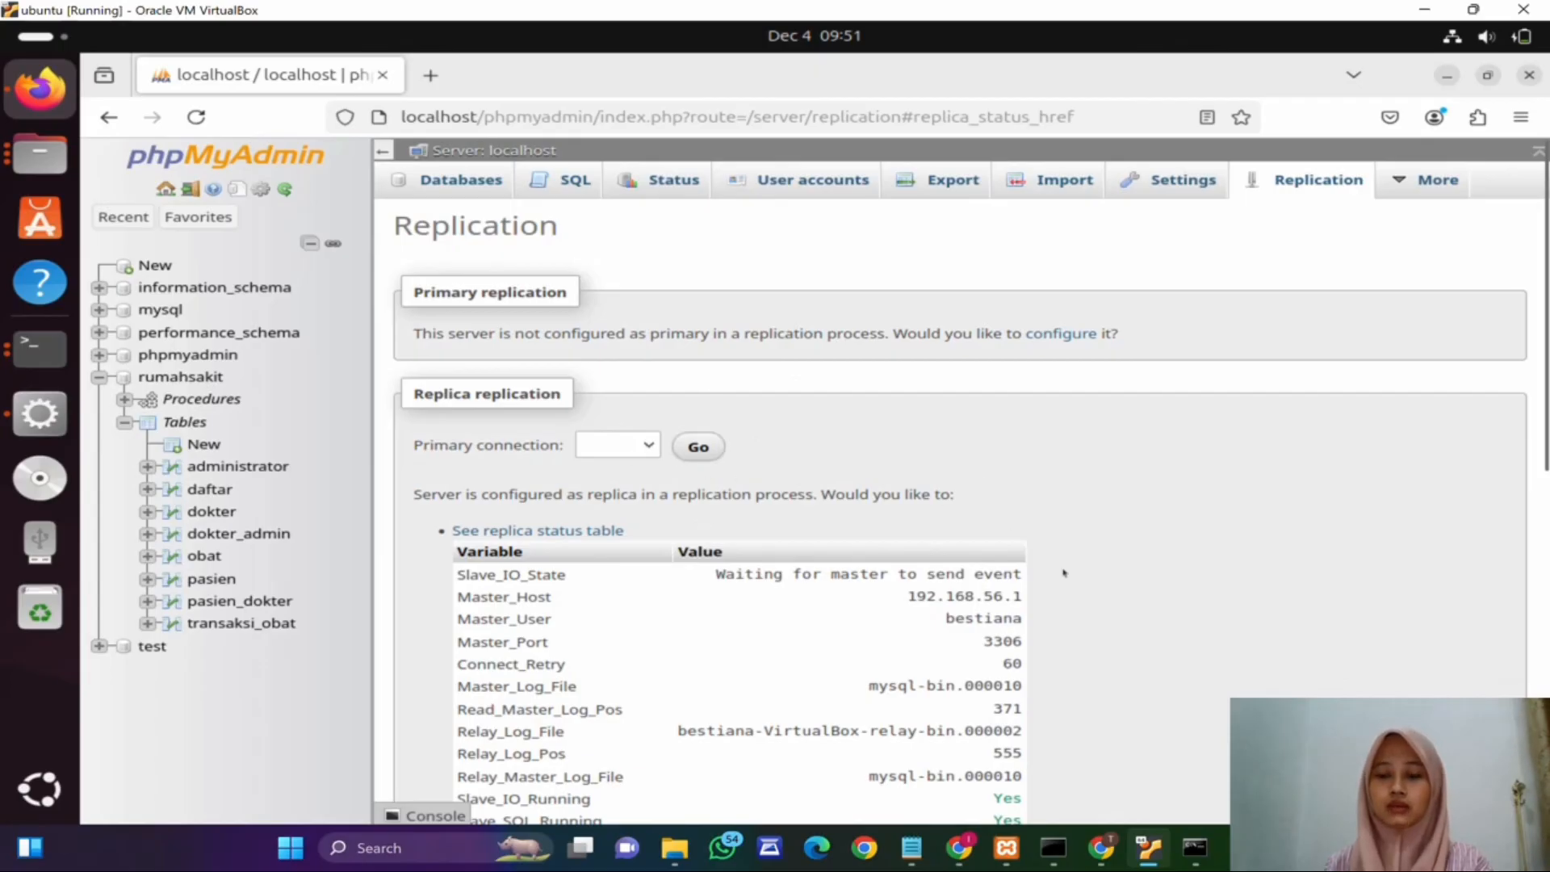
scroll(1064, 573, down, 3)
Step: Switch to the host's phpMyAdmin and start a new row in the rumahsakit obat table with id_obat 4 and kode_obat A004
mouse_move(961, 856)
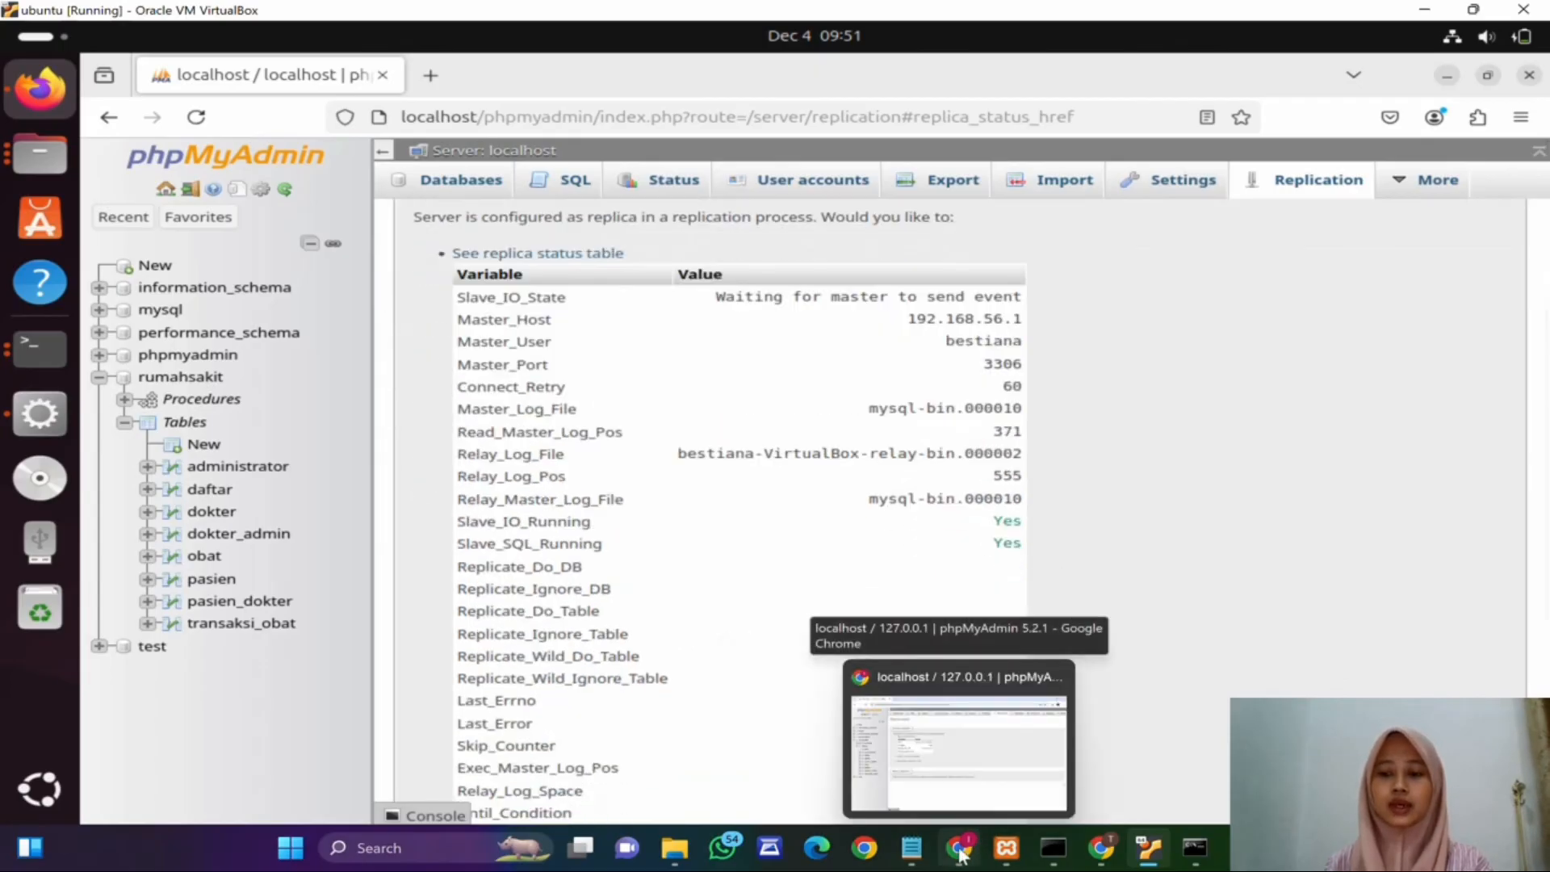
click(960, 856)
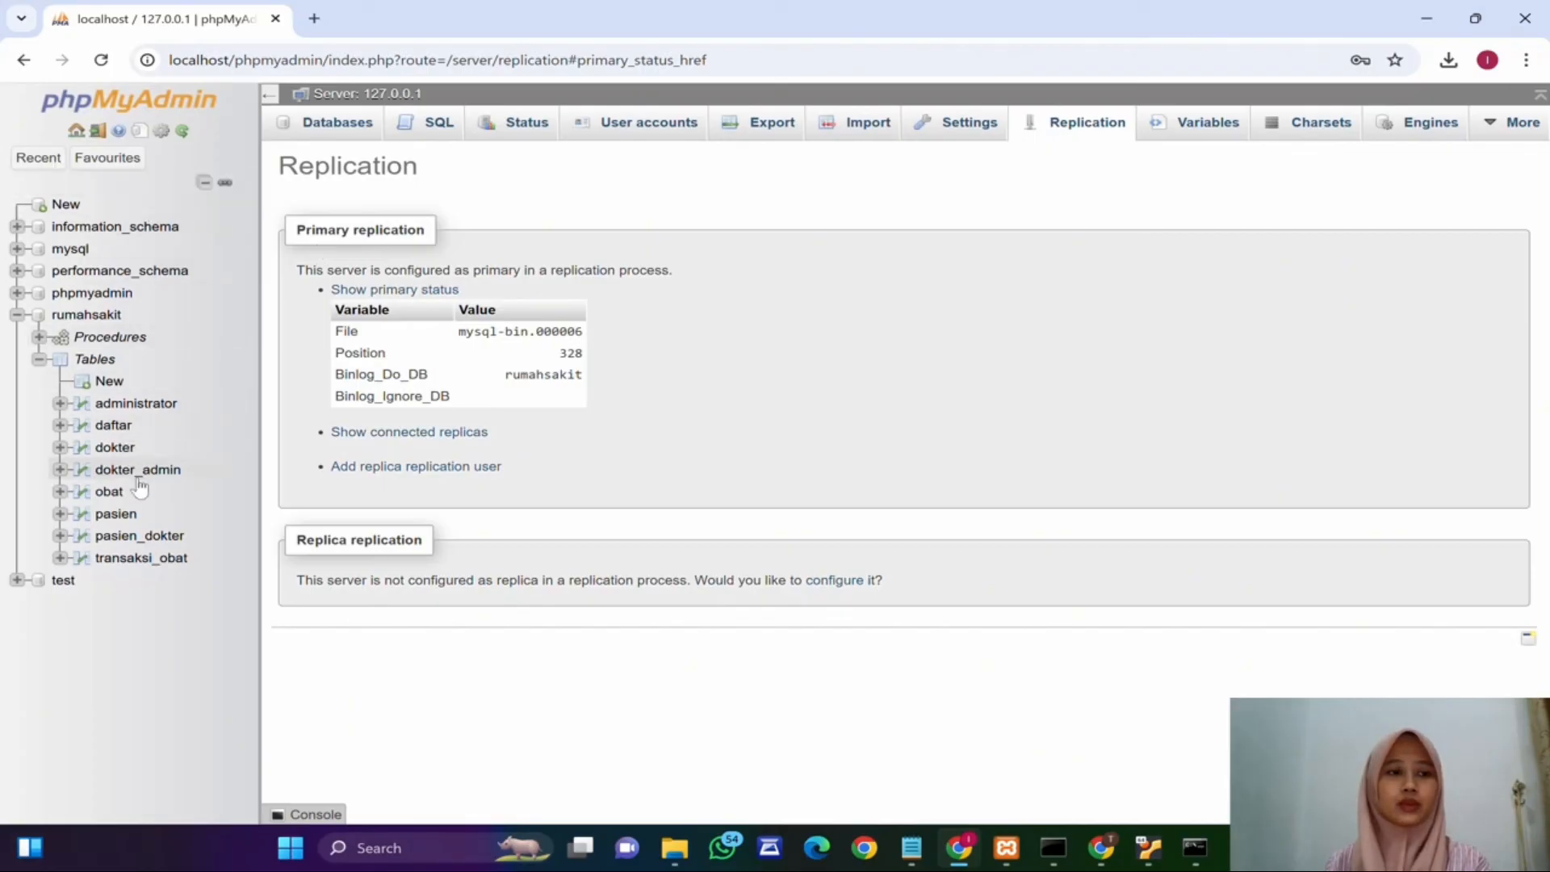
click(104, 492)
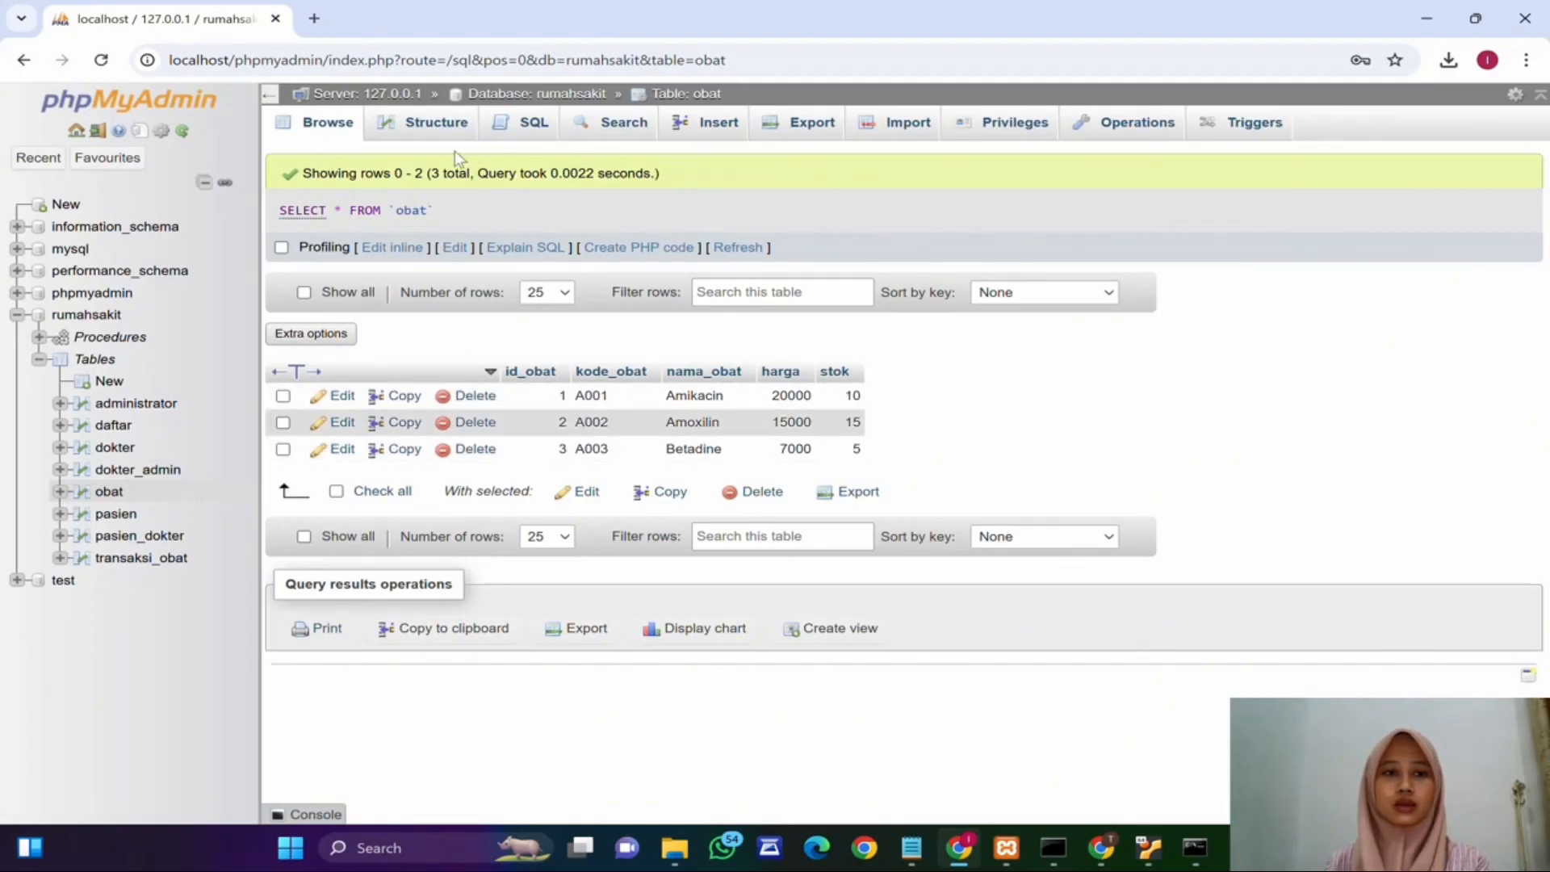
click(730, 131)
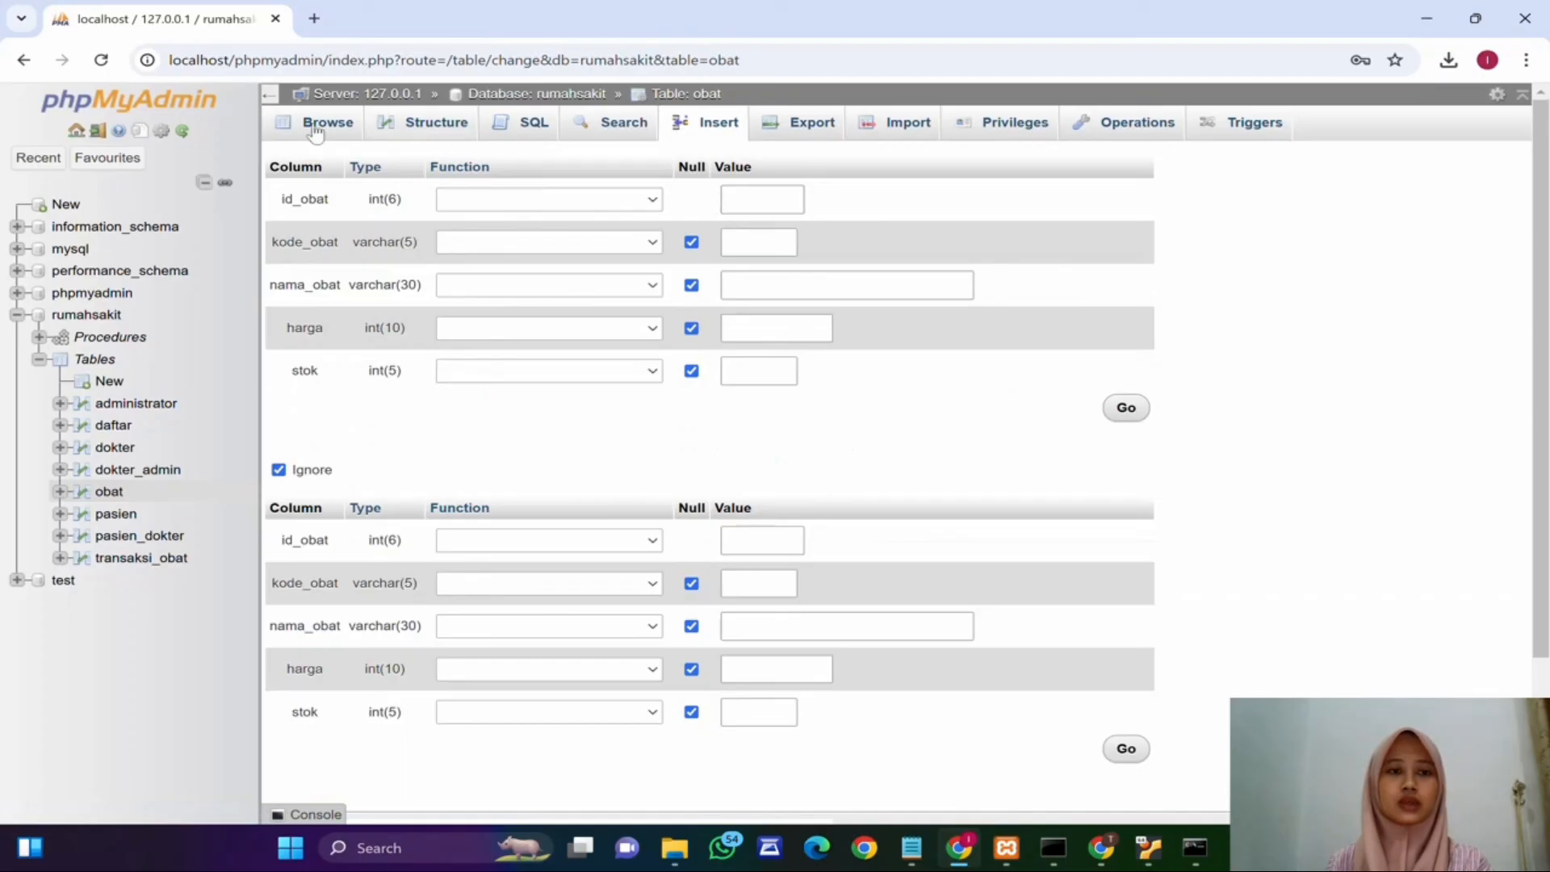
click(750, 199)
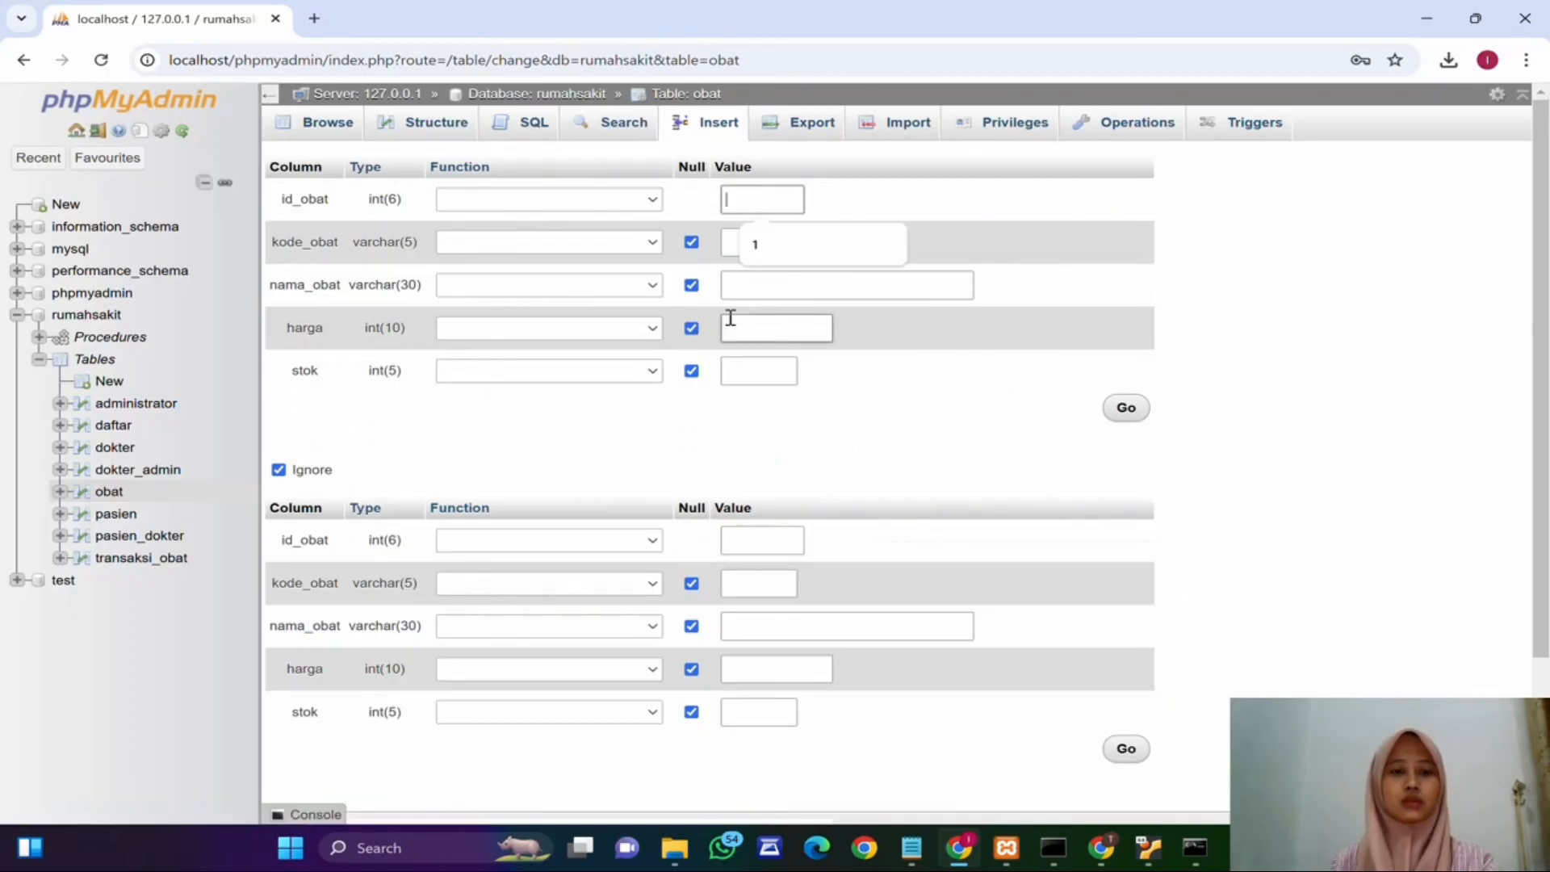
text(4)
click(760, 240)
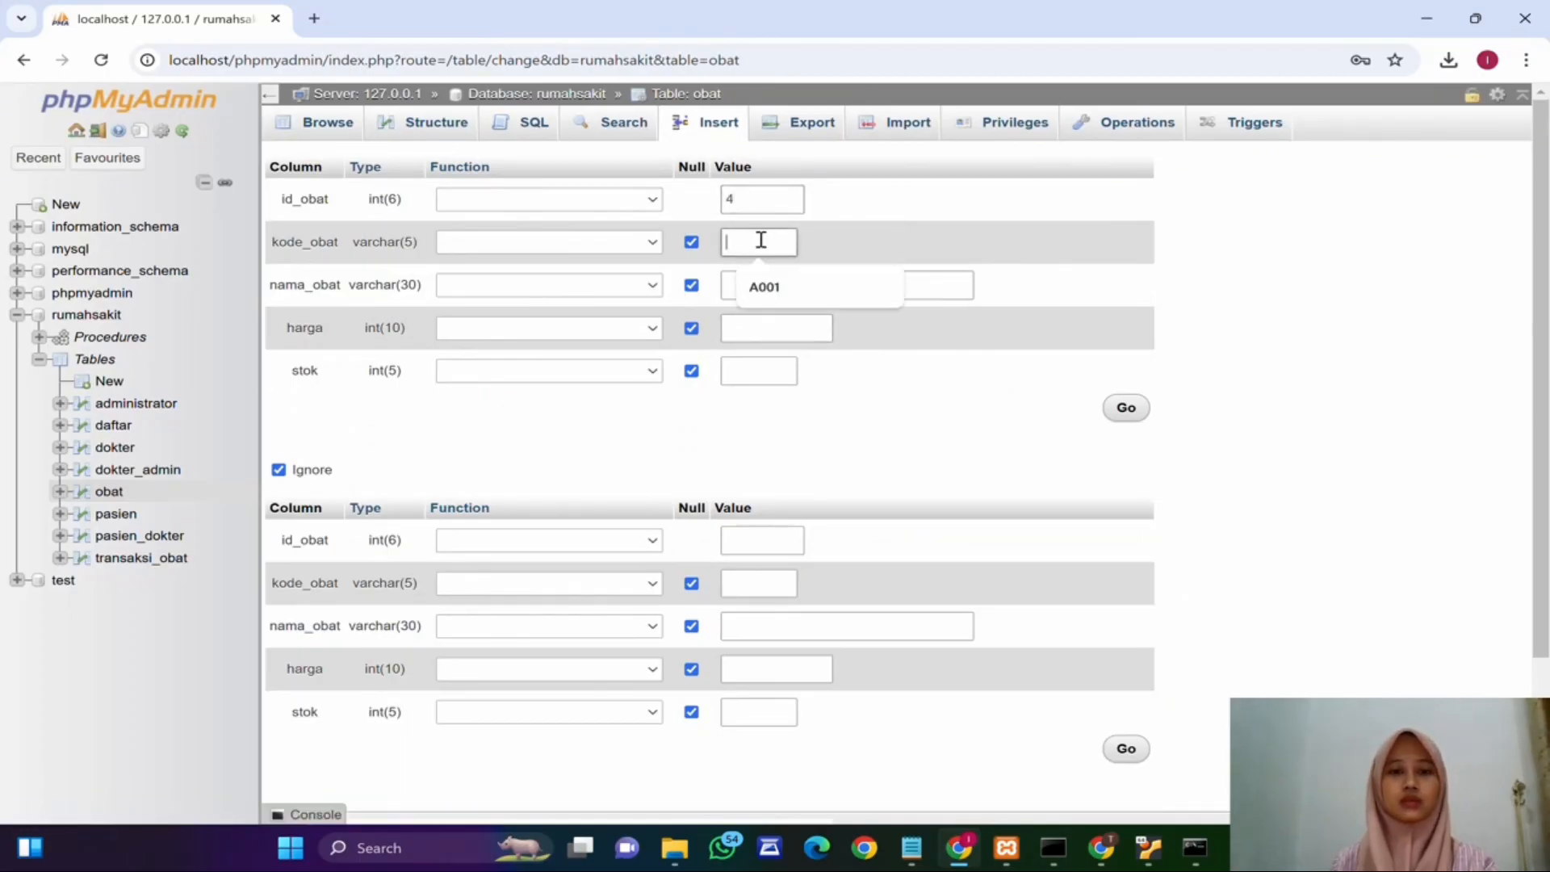
text(A004)
Step: Complete the row with nama_obat Paracetamol, harga 10000 and stok 20, and insert it
click(789, 281)
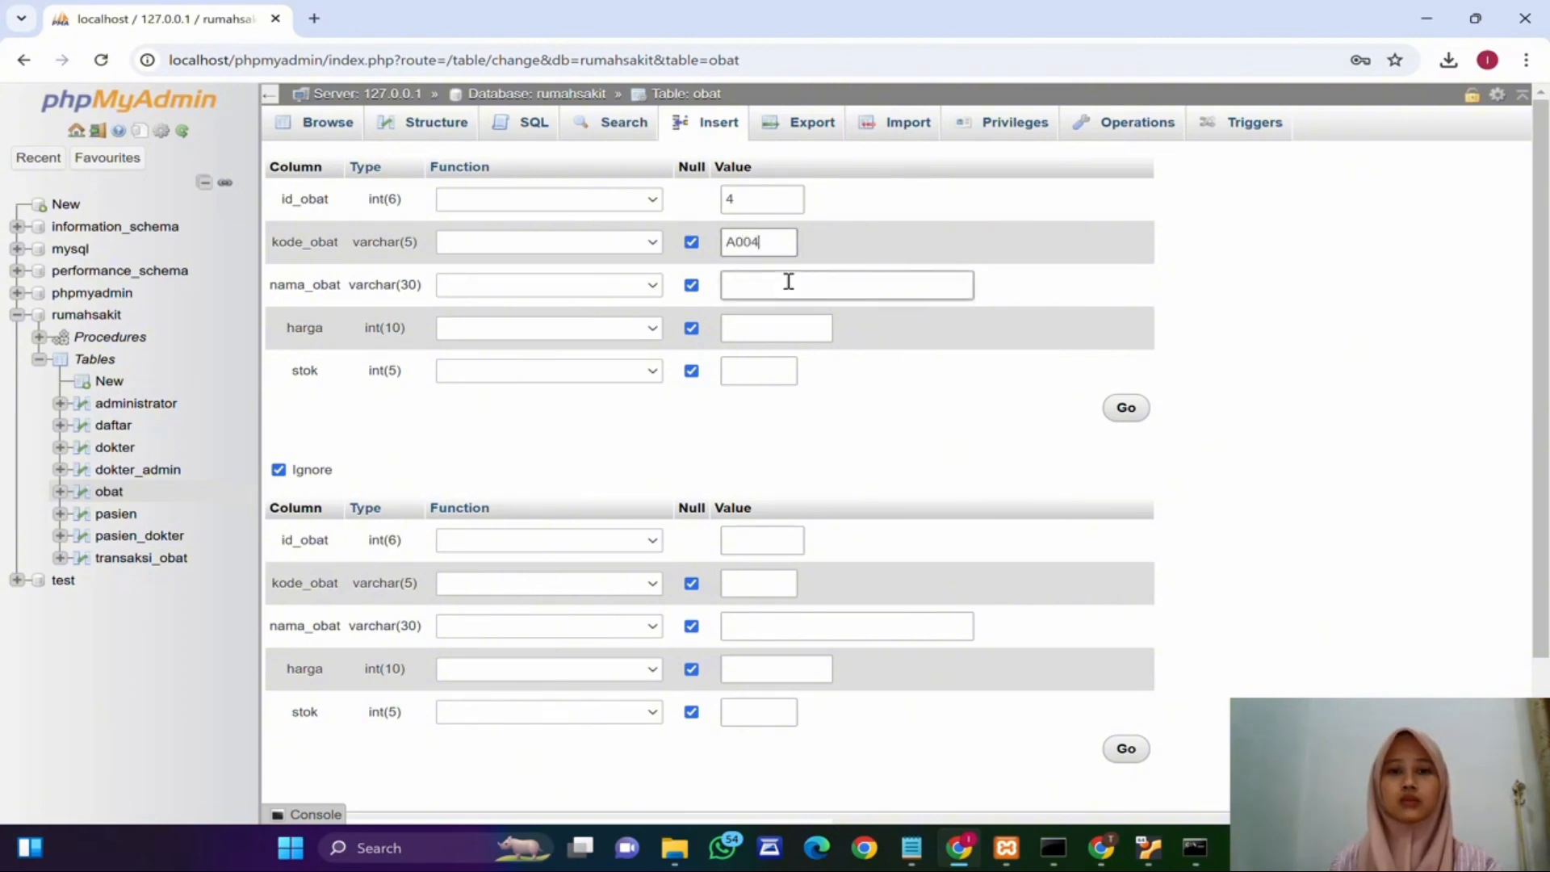
text(Paracetamol)
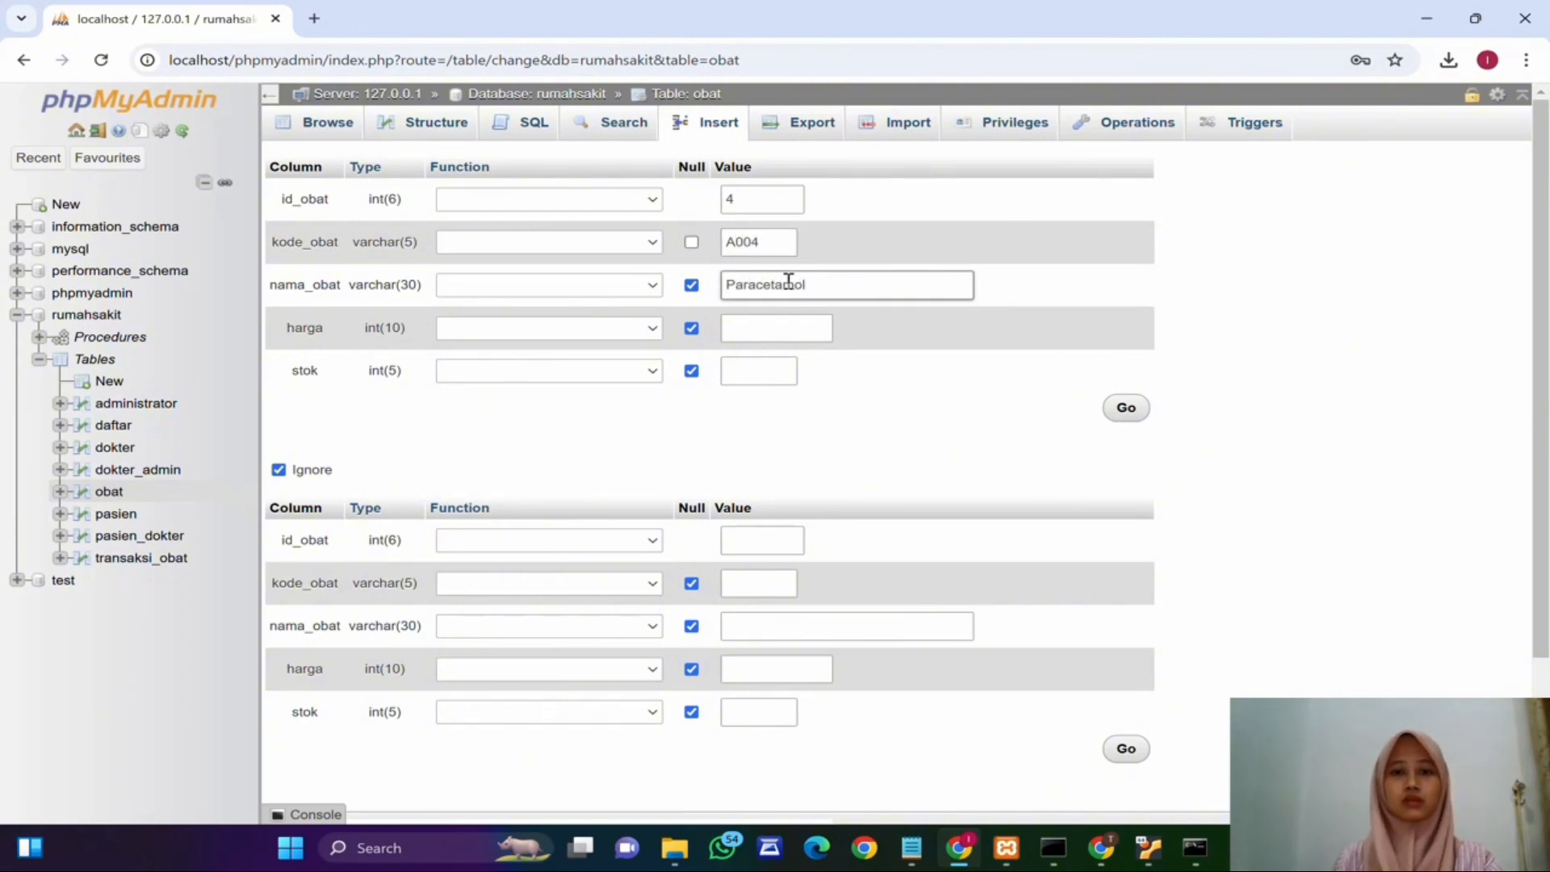
click(772, 322)
text(10)
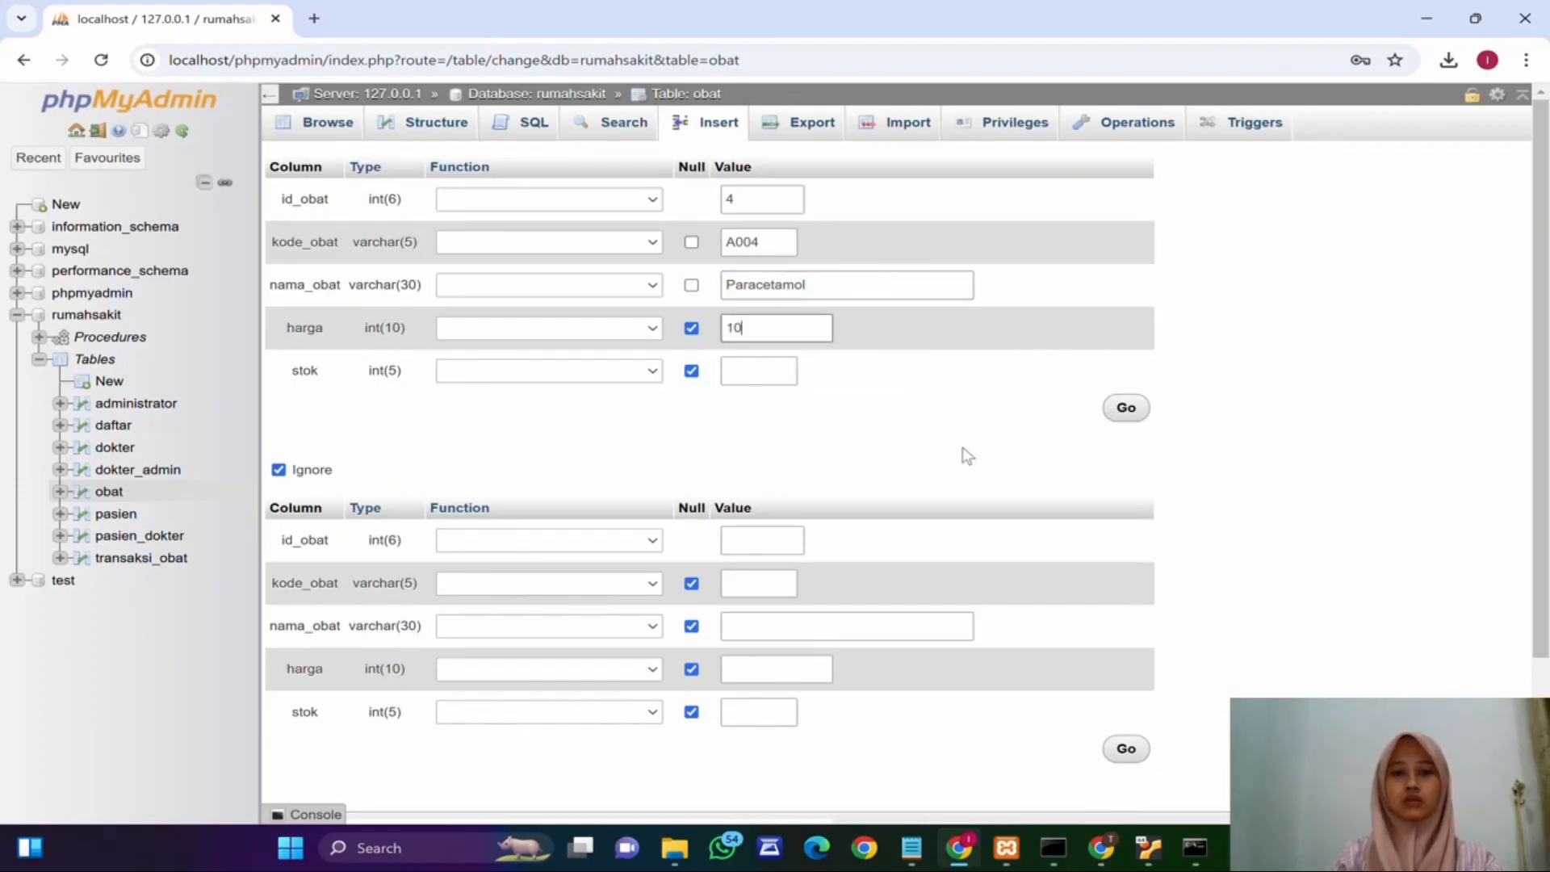
text(000)
click(771, 371)
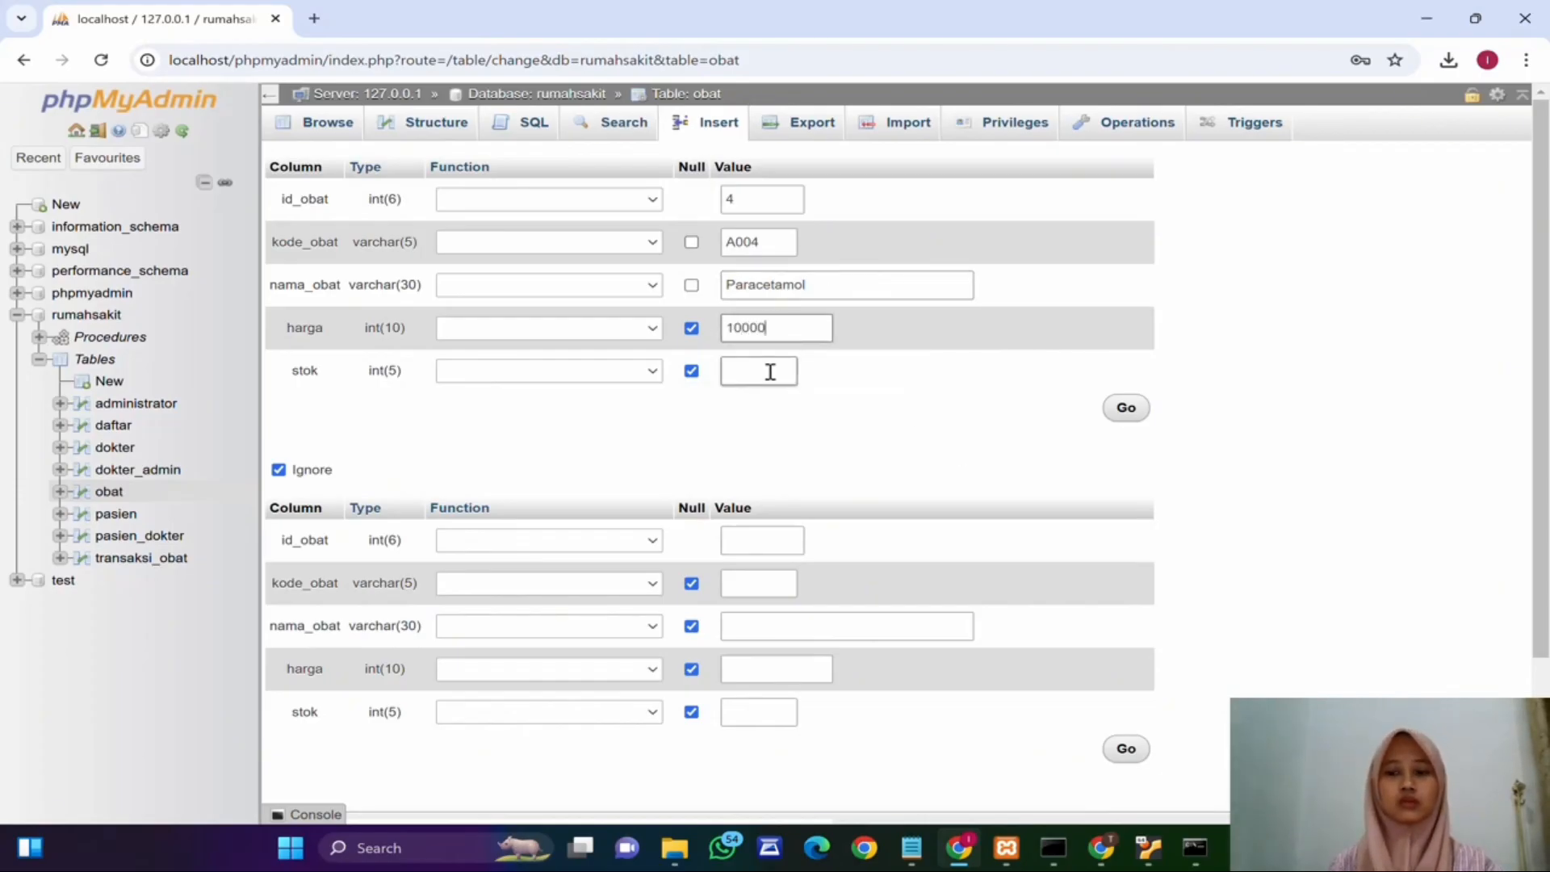
click(771, 372)
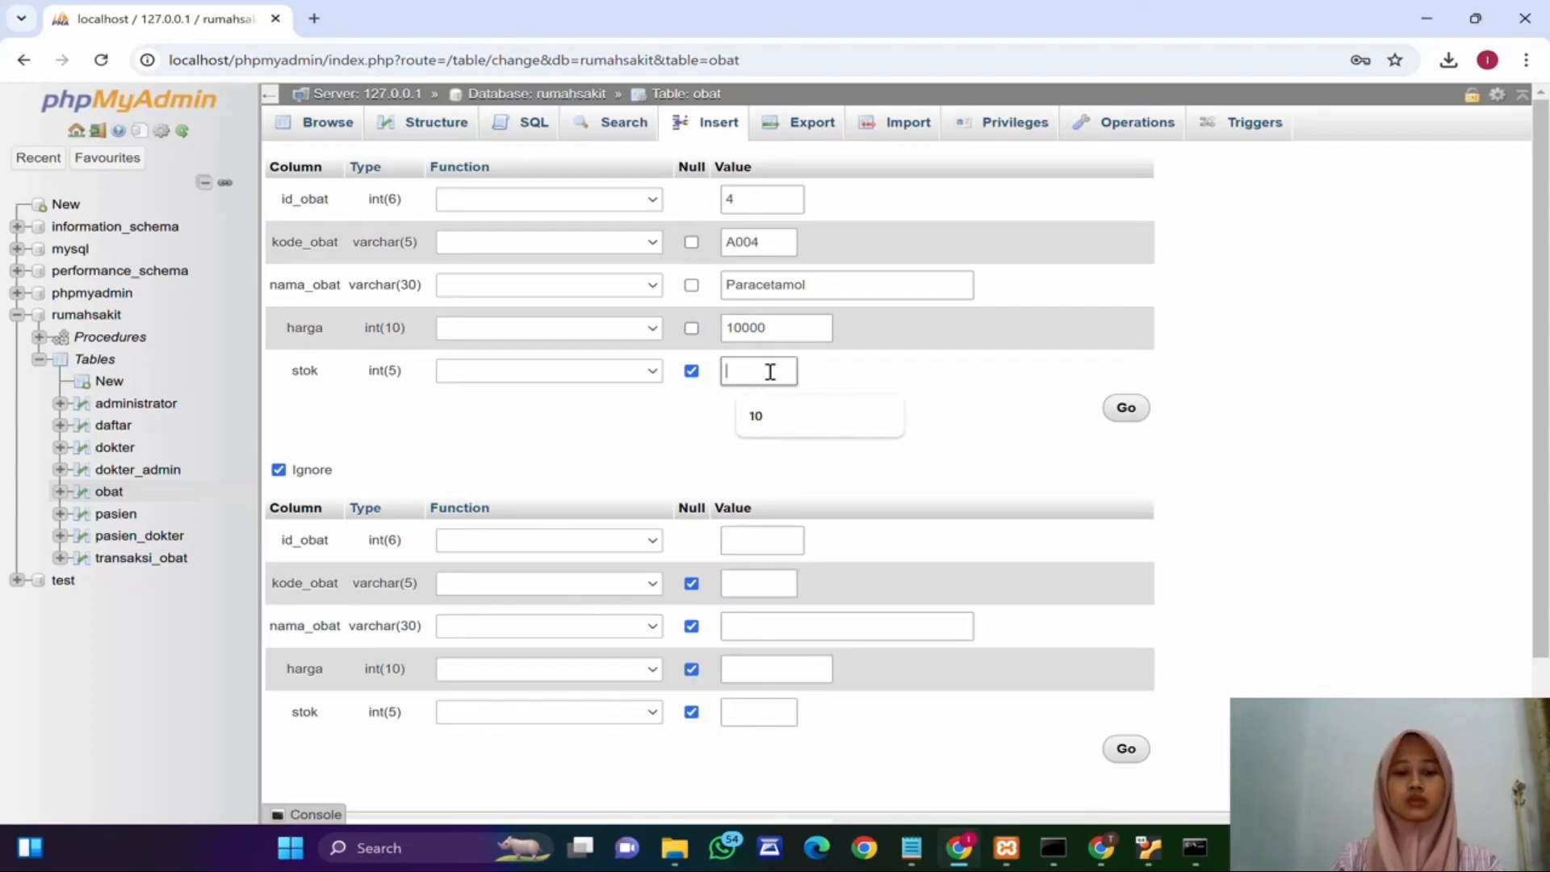
text(20)
click(1122, 409)
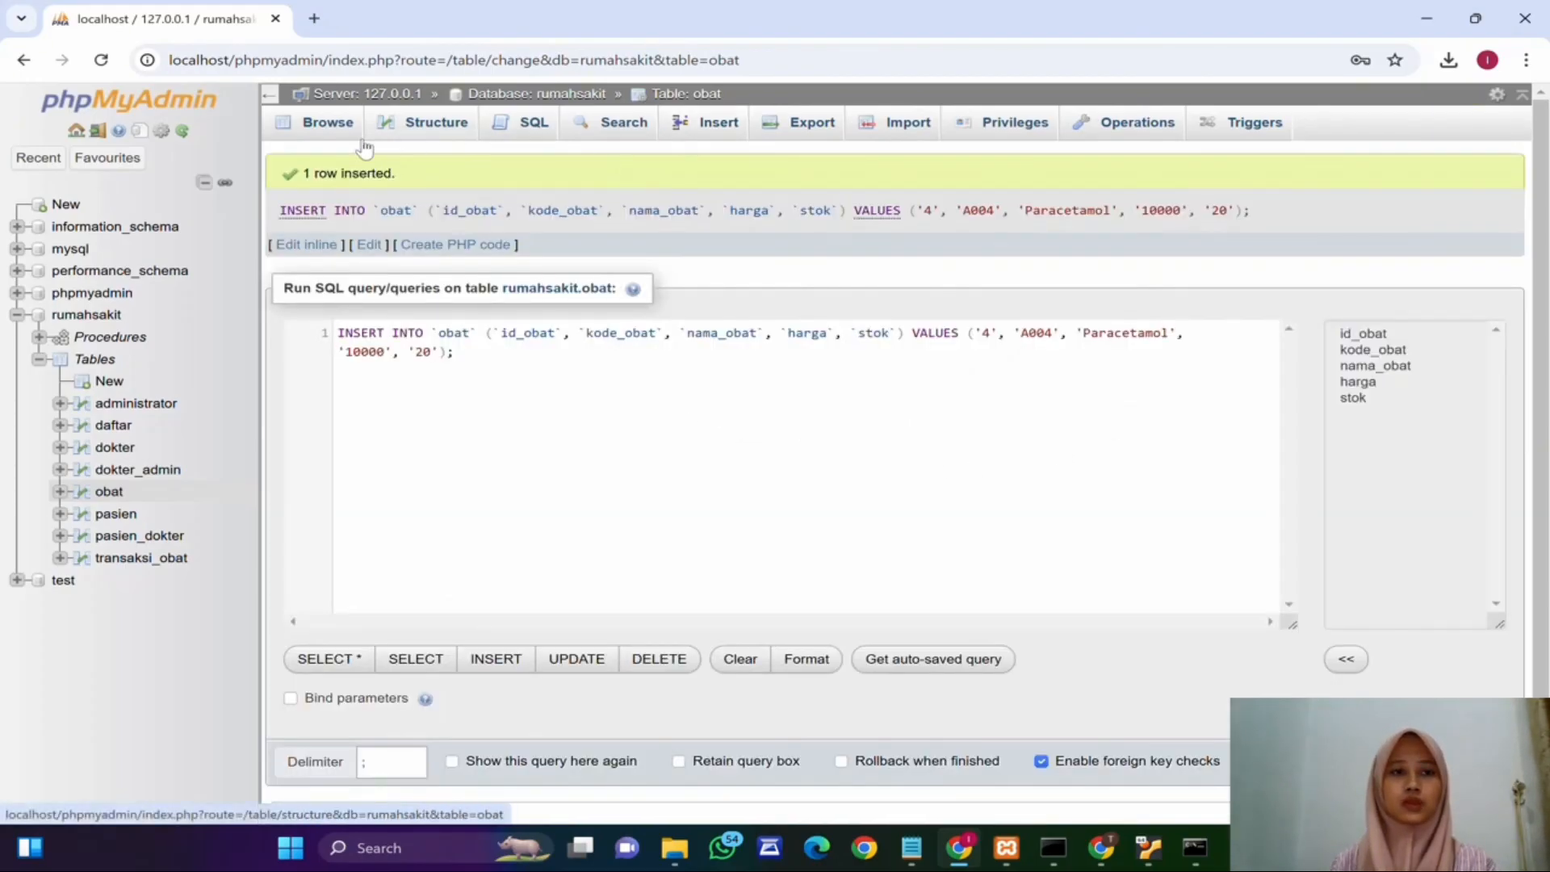
Step: Browse the host's obat table, then open the obat table in the VM's phpMyAdmin to compare the rows
click(327, 129)
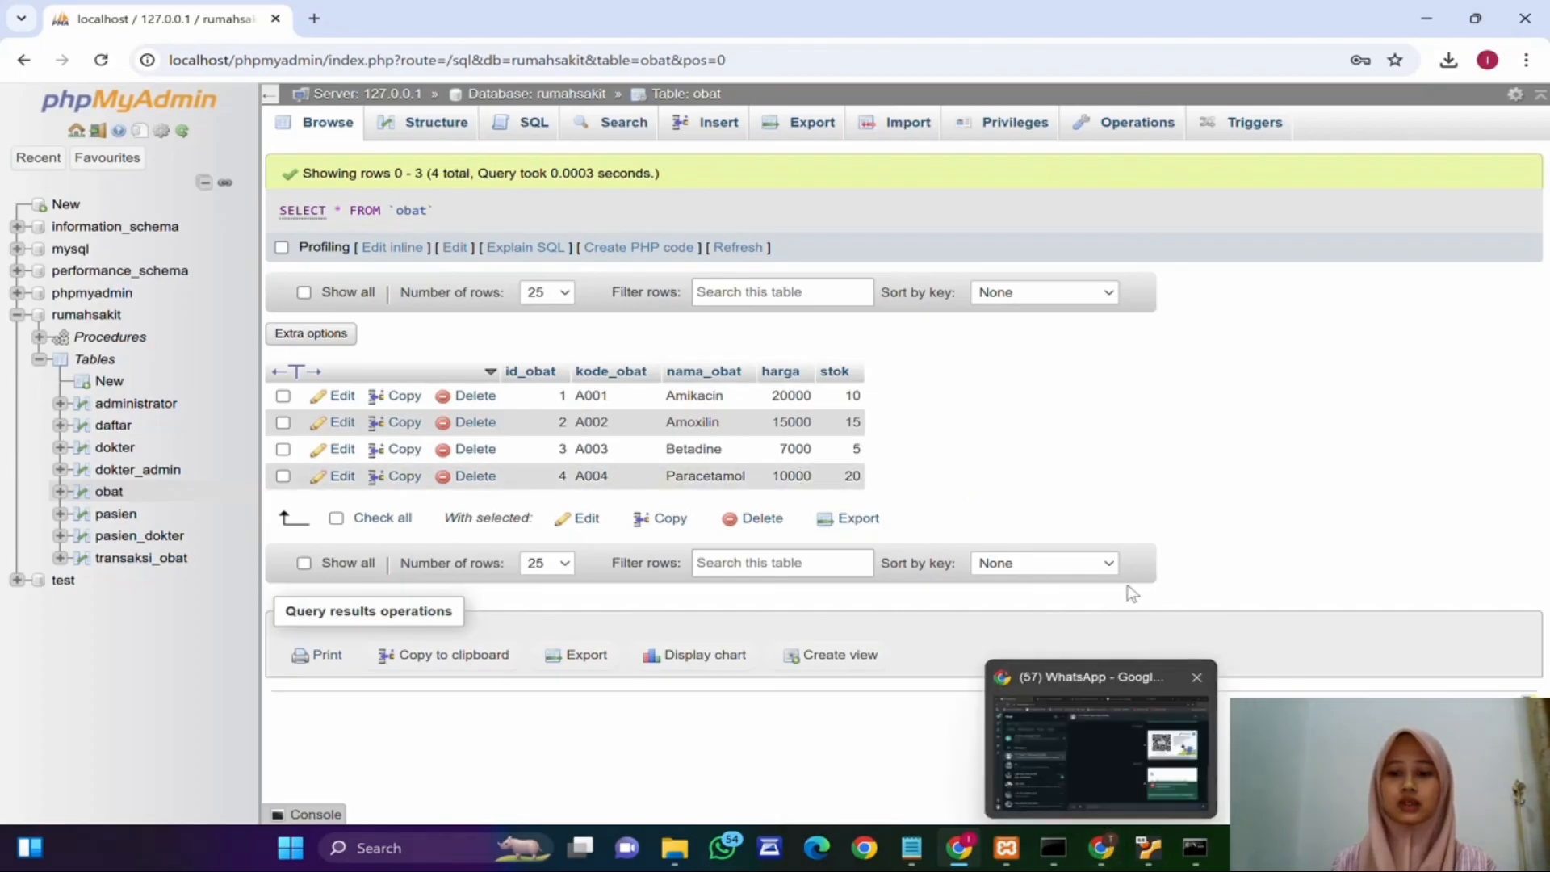
click(1147, 848)
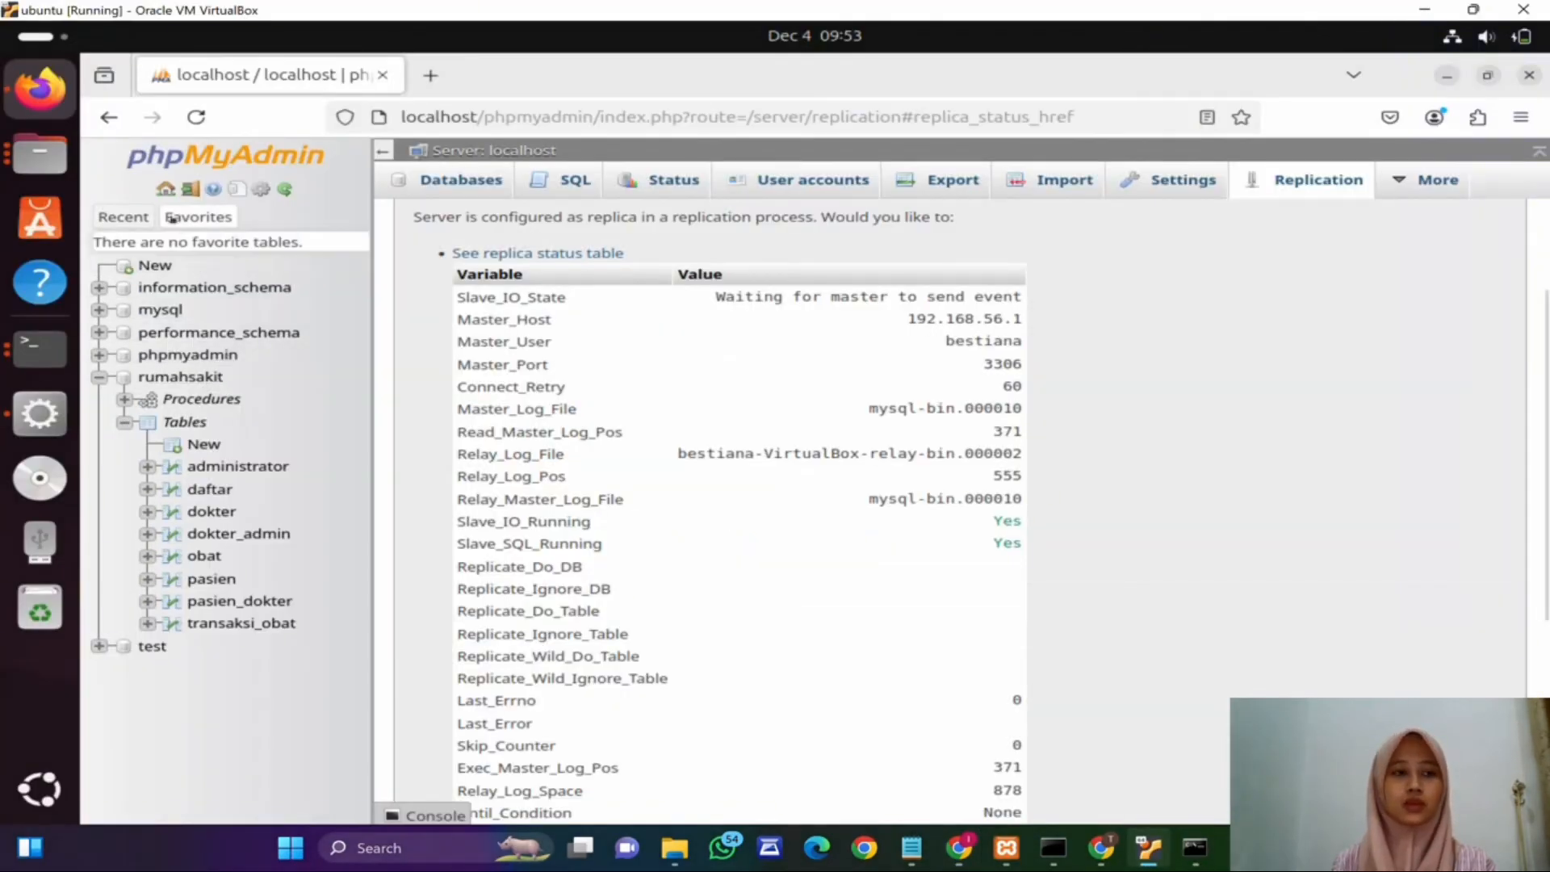
click(204, 556)
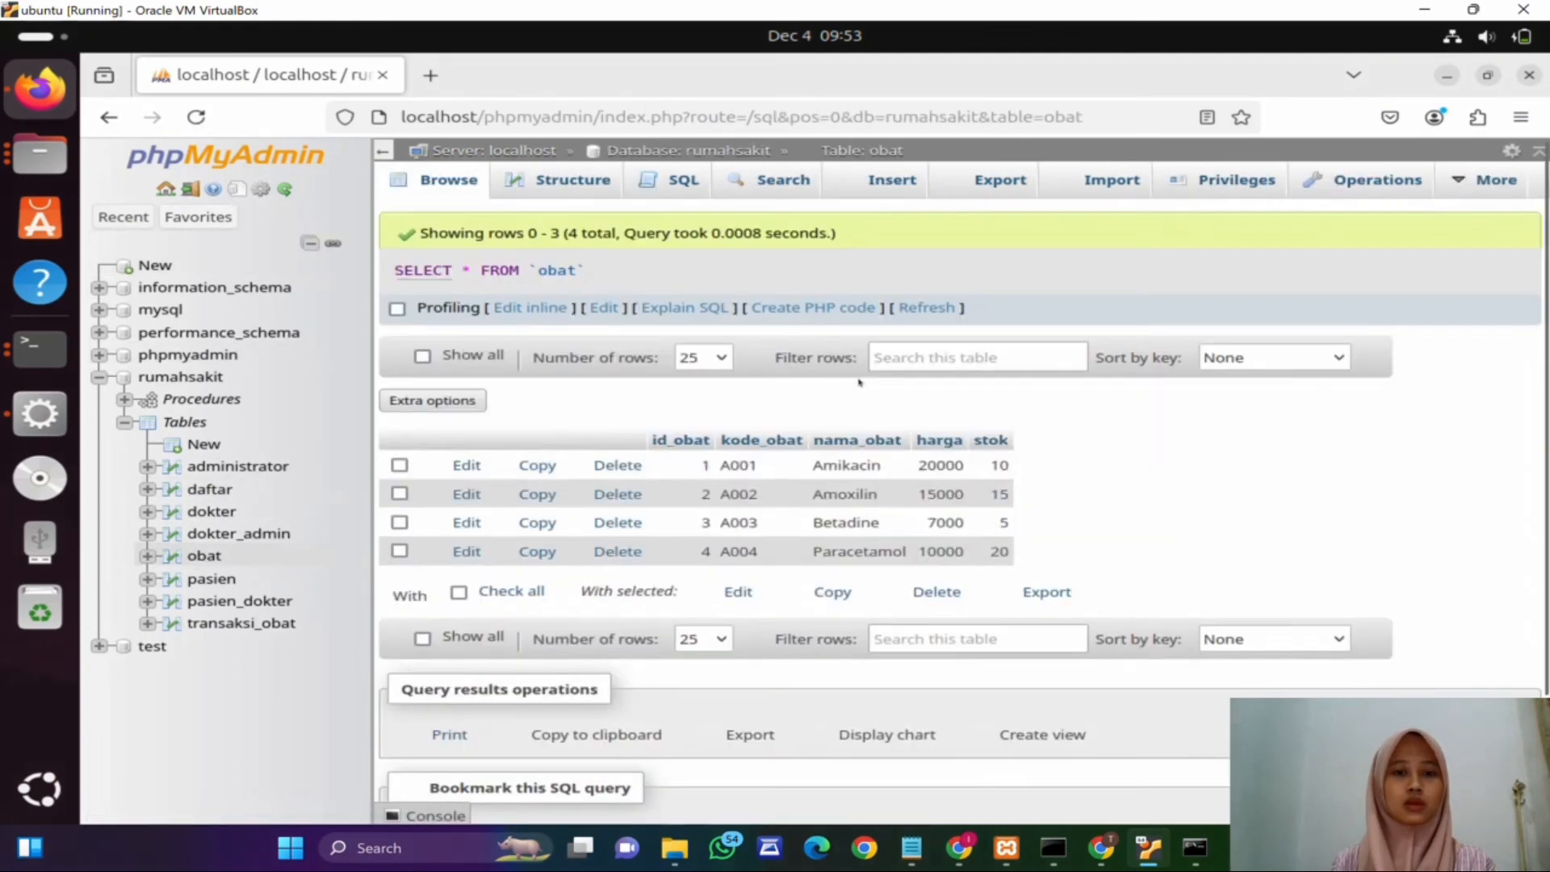